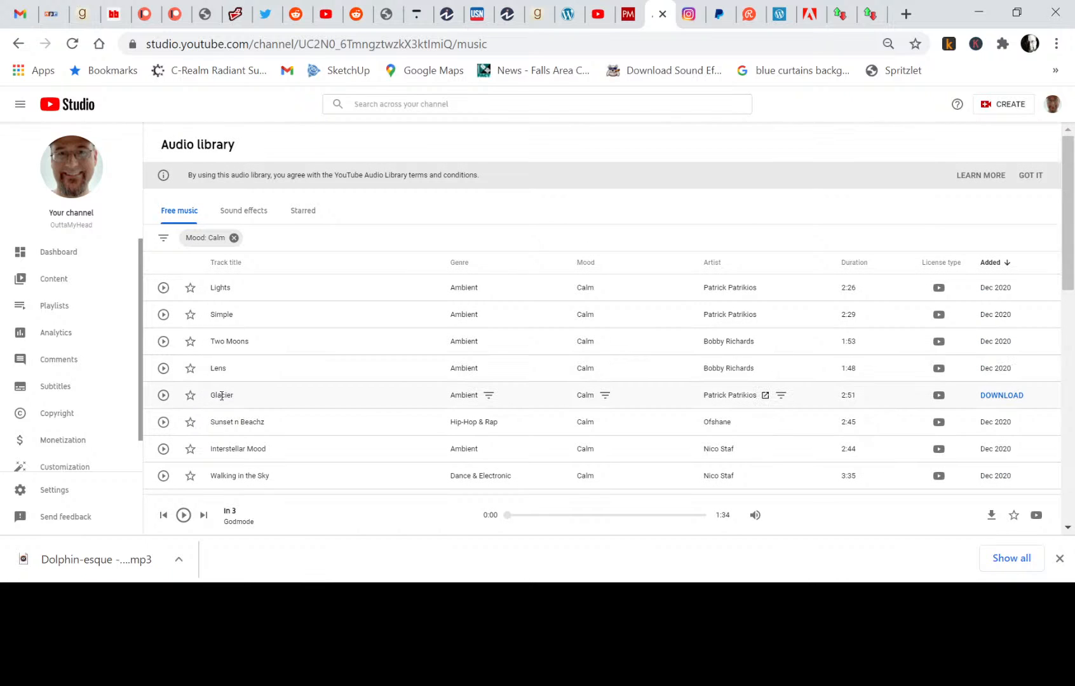
- Go back to the channel content page and open the channel's Audio library
{"action": "left_click", "coordinate": [18, 44]}
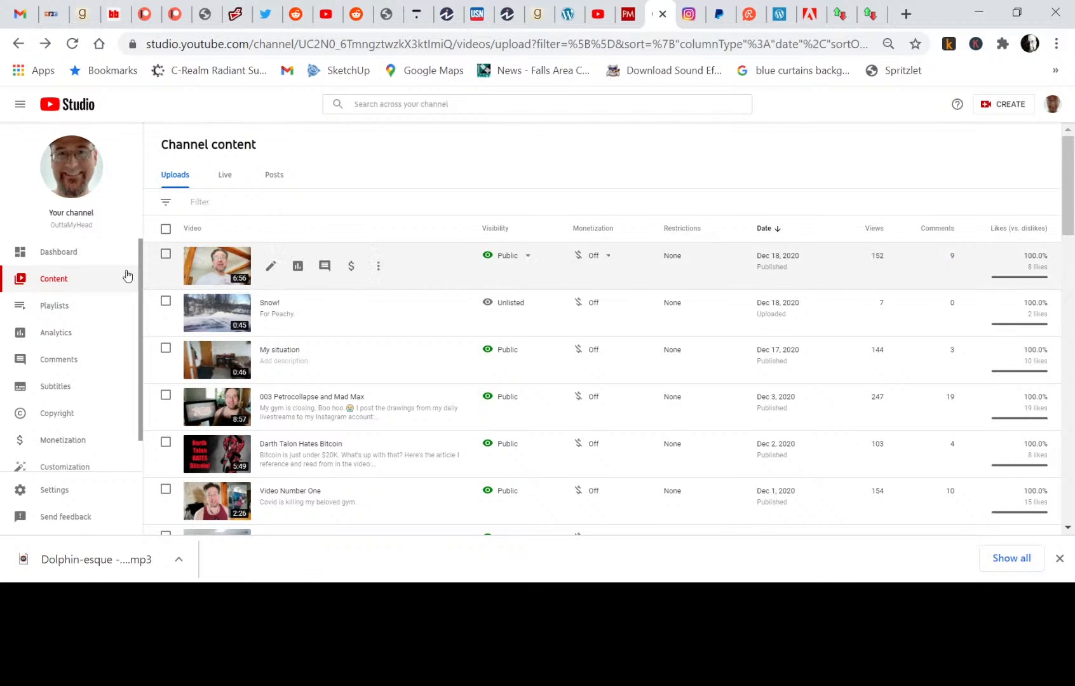
{"action": "scroll", "coordinate": [70, 445], "scroll_direction": "down", "scroll_amount": 1}
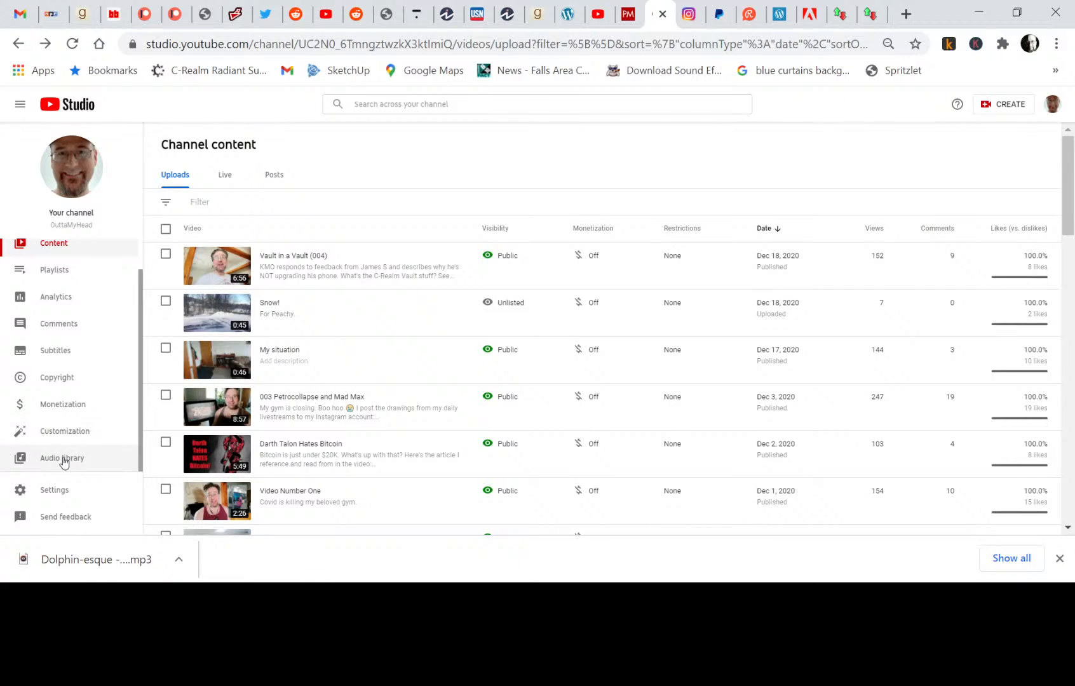
{"action": "left_click", "coordinate": [63, 460]}
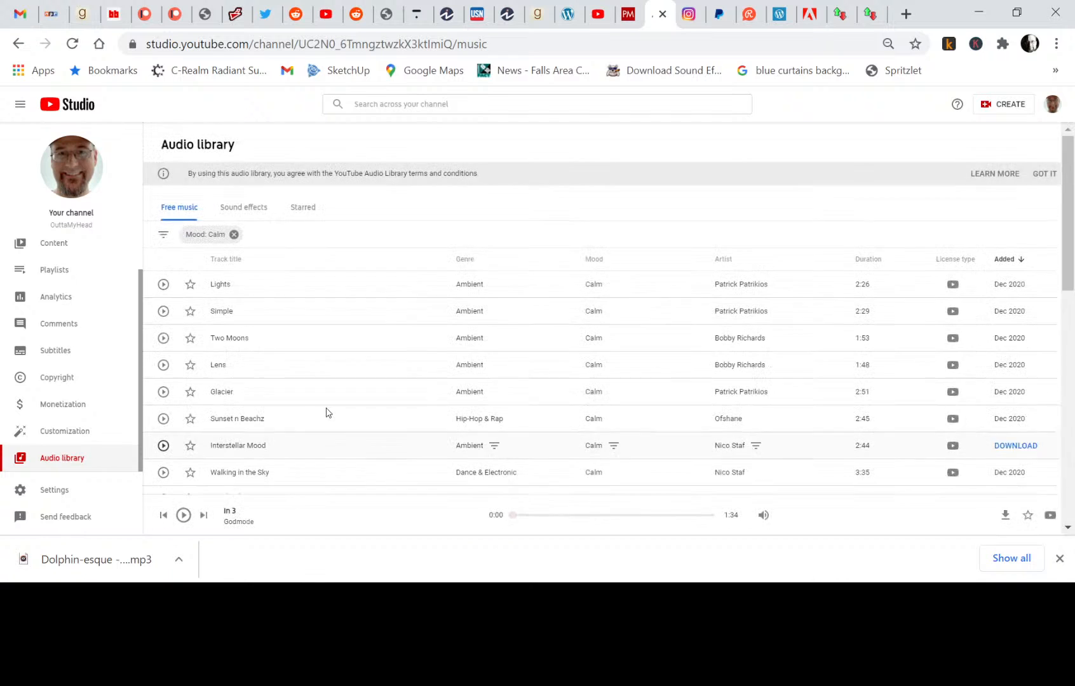
- Clear the Mood: Calm filter from the free music list and play the track Breatha
{"action": "scroll", "coordinate": [326, 413], "scroll_direction": "down", "scroll_amount": 4}
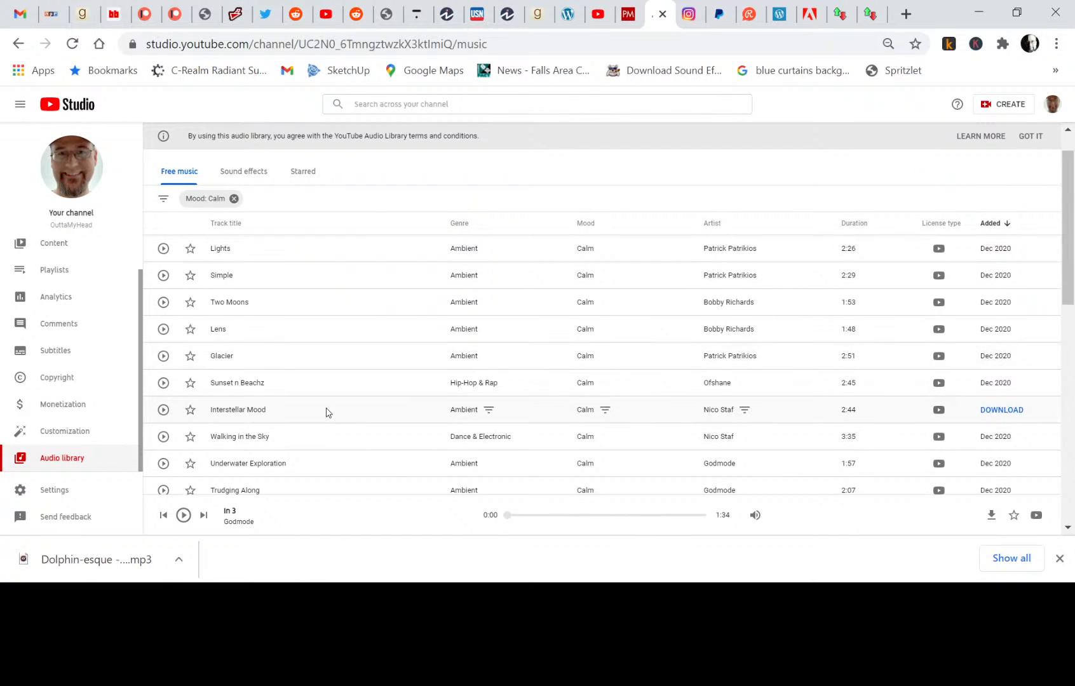
{"action": "scroll", "coordinate": [326, 413], "scroll_direction": "down", "scroll_amount": 1}
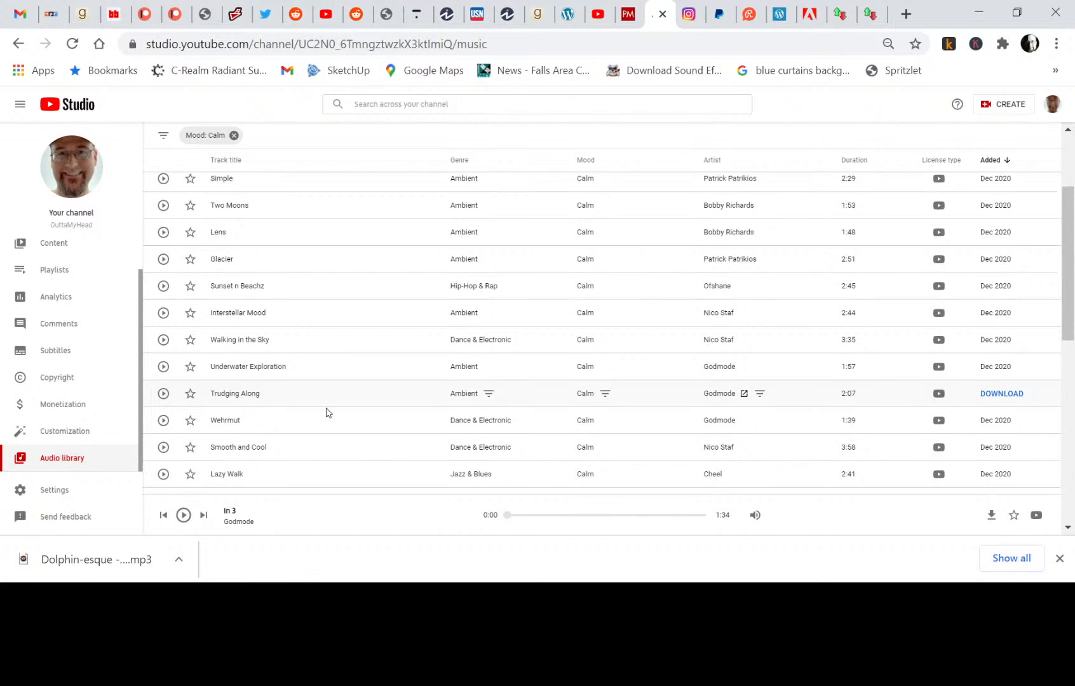
{"action": "scroll", "coordinate": [327, 413], "scroll_direction": "up", "scroll_amount": 1}
{"action": "scroll", "coordinate": [326, 413], "scroll_direction": "up", "scroll_amount": 2}
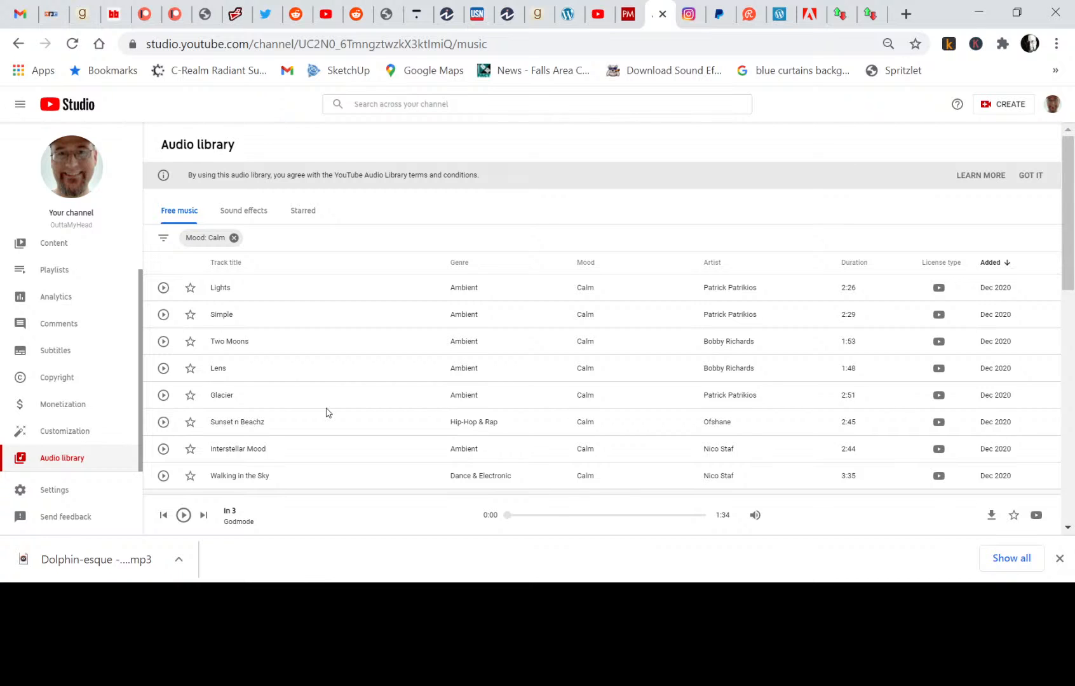
{"action": "scroll", "coordinate": [326, 413], "scroll_direction": "down", "scroll_amount": 1}
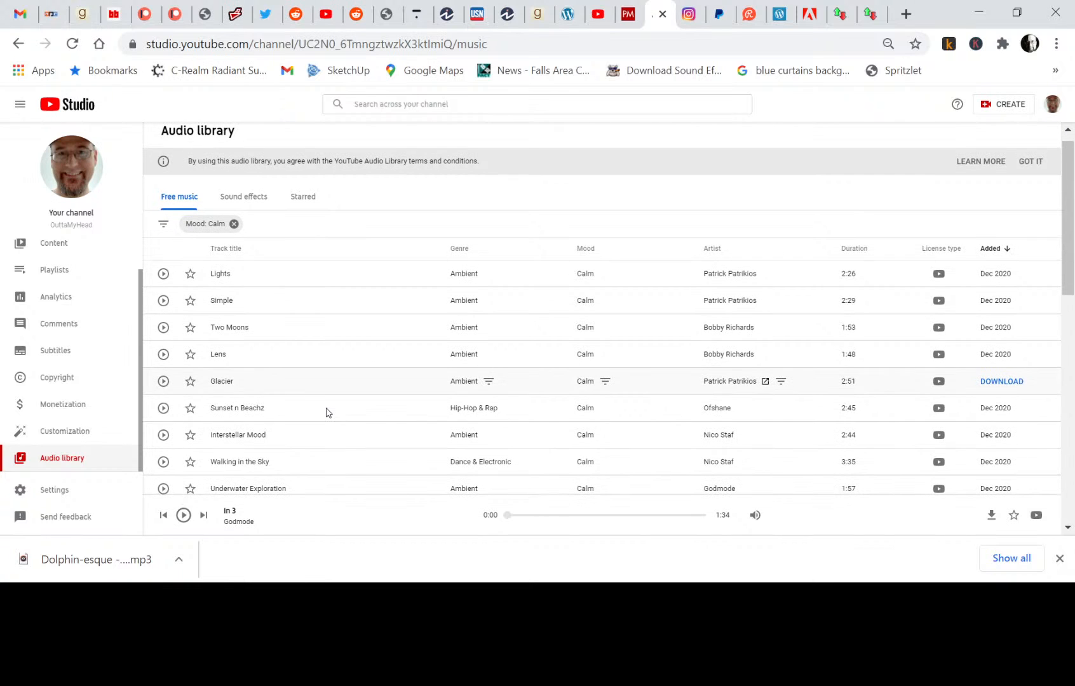
{"action": "left_click", "coordinate": [234, 224]}
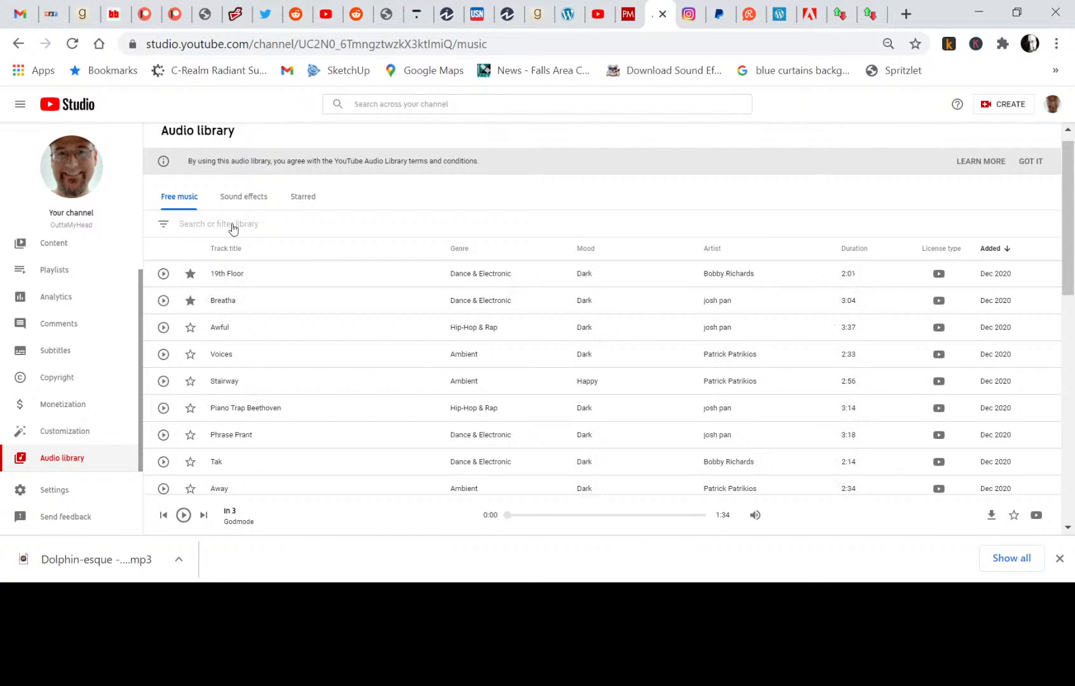
{"action": "left_click", "coordinate": [163, 301]}
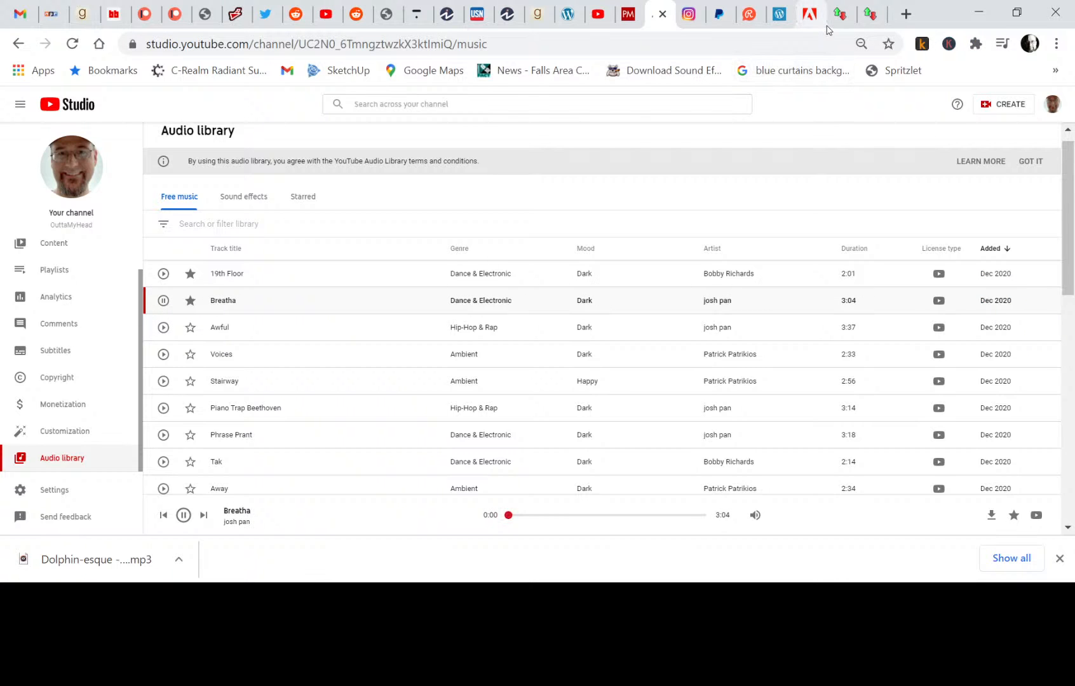
- Check the running bar timer and the classroom timers page on online-stopwatch.com, ending on the bar timer
{"action": "left_click", "coordinate": [860, 24]}
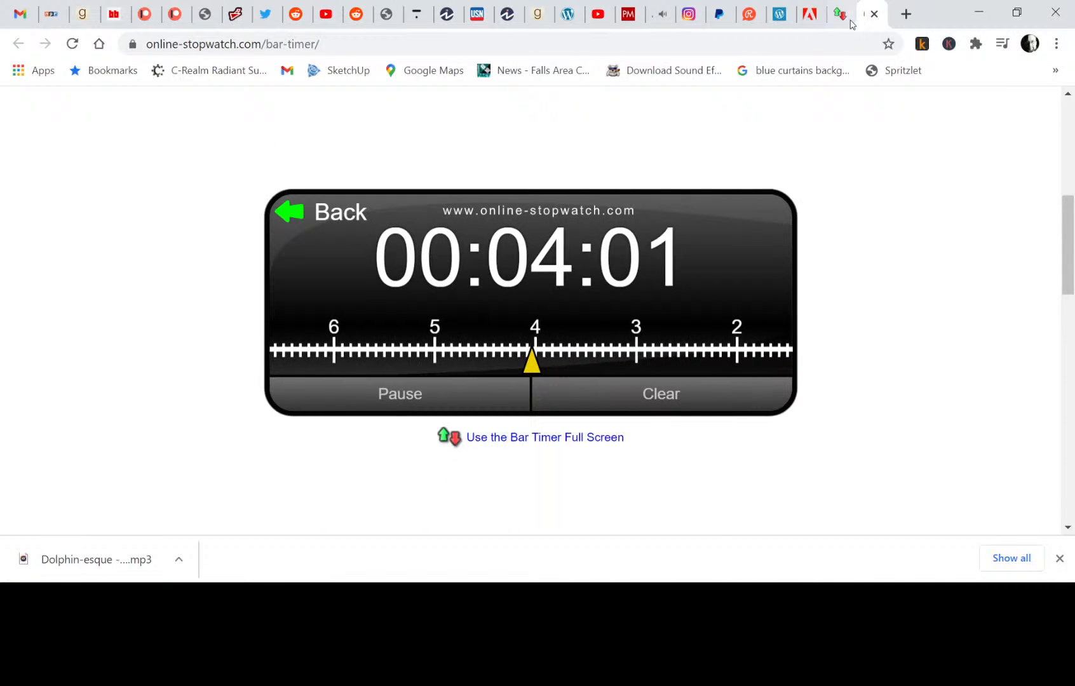
{"action": "left_click", "coordinate": [842, 15]}
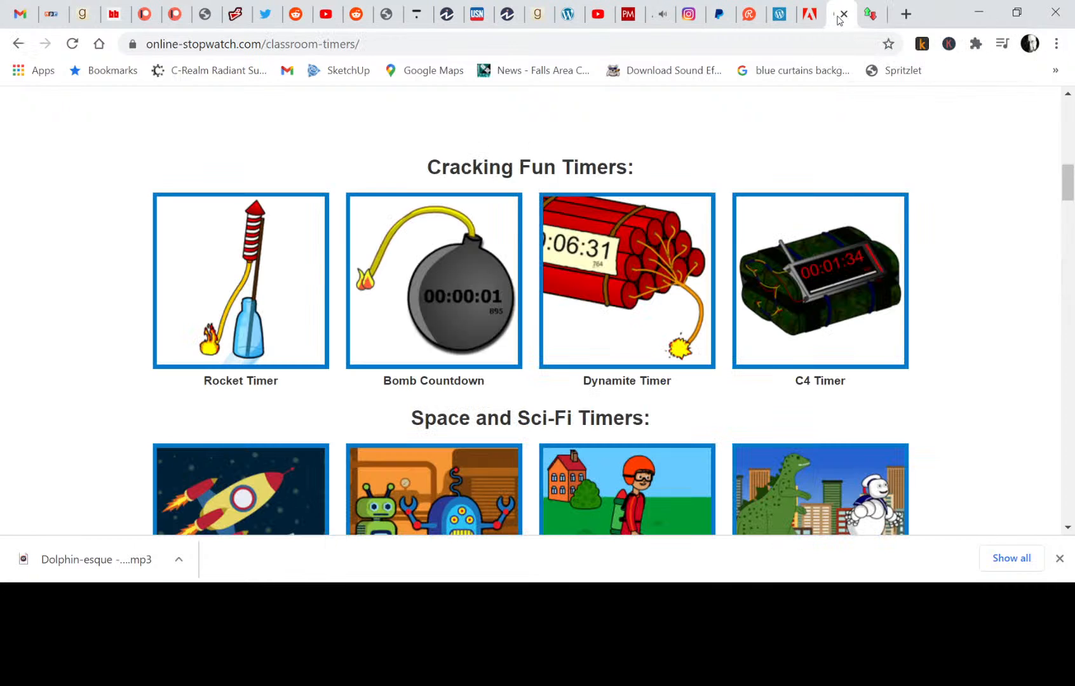
{"action": "left_click", "coordinate": [871, 17]}
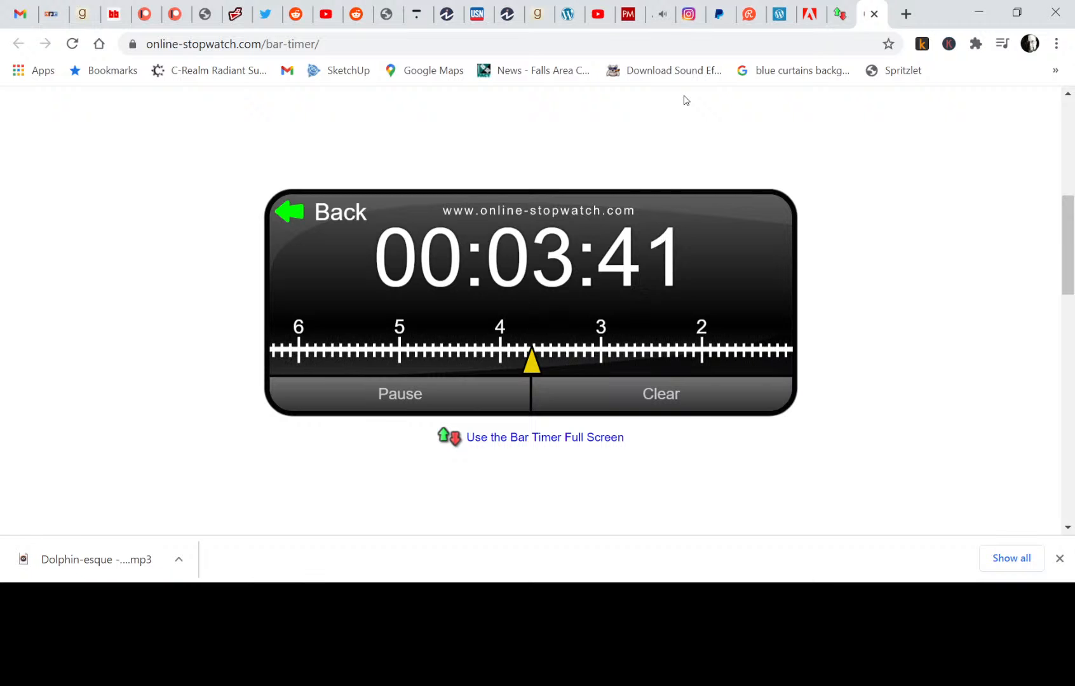
- Switch to the Restream chat, reload it and place the cursor in its message field
{"action": "left_click", "coordinate": [750, 13]}
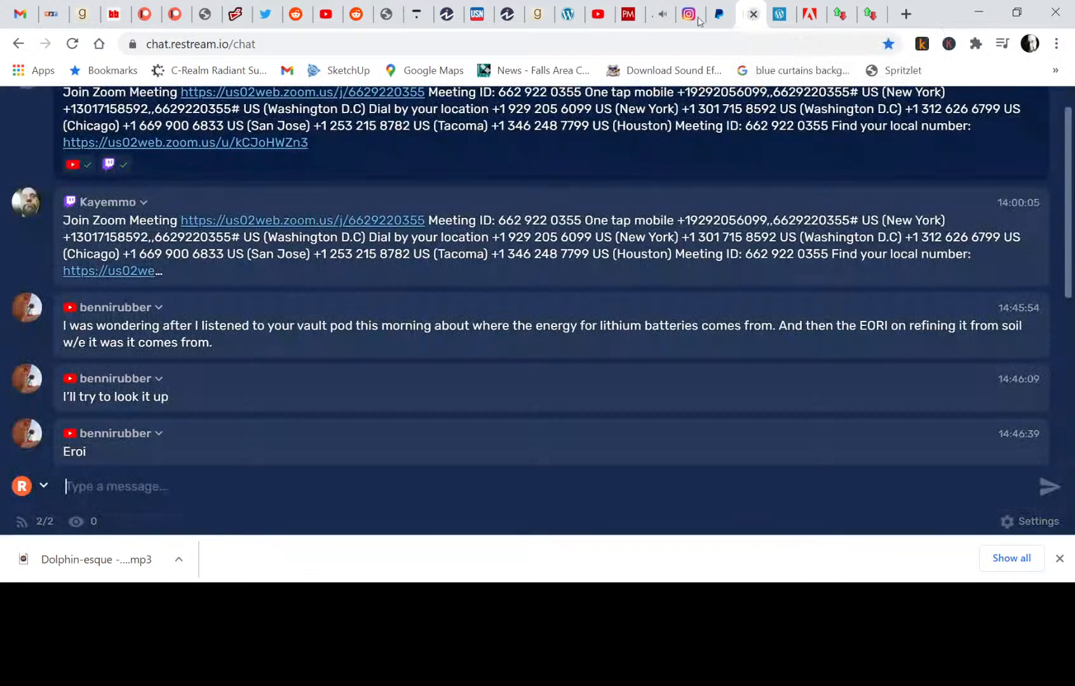
{"action": "left_click", "coordinate": [72, 45]}
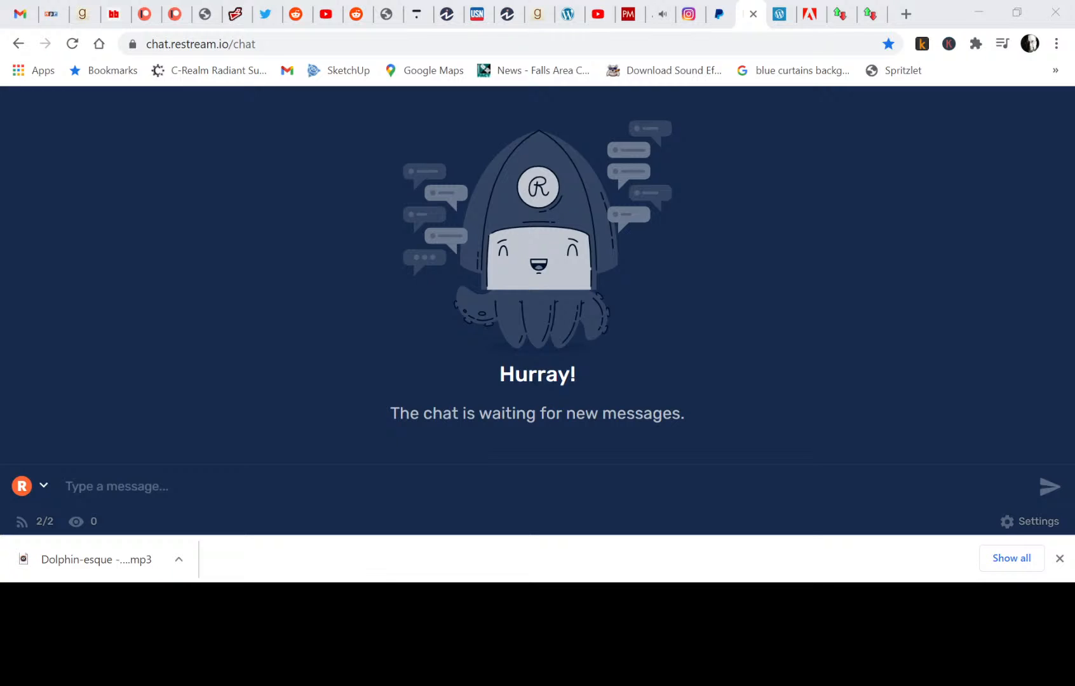
{"action": "left_click", "coordinate": [67, 486]}
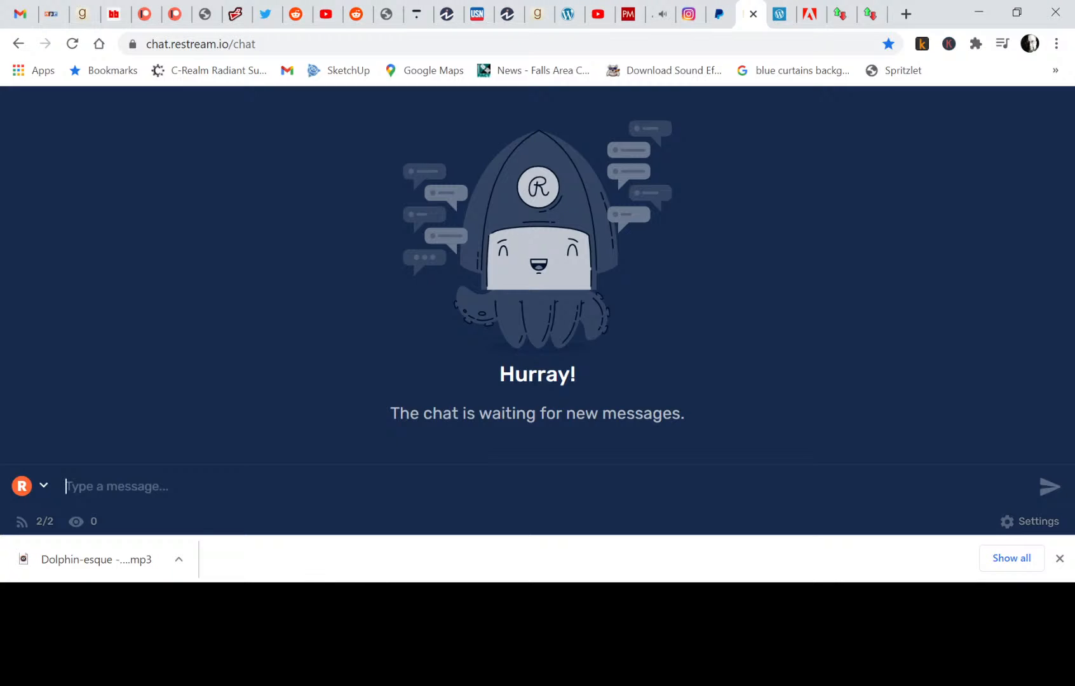
{"action": "key", "text": "alt+Tab"}
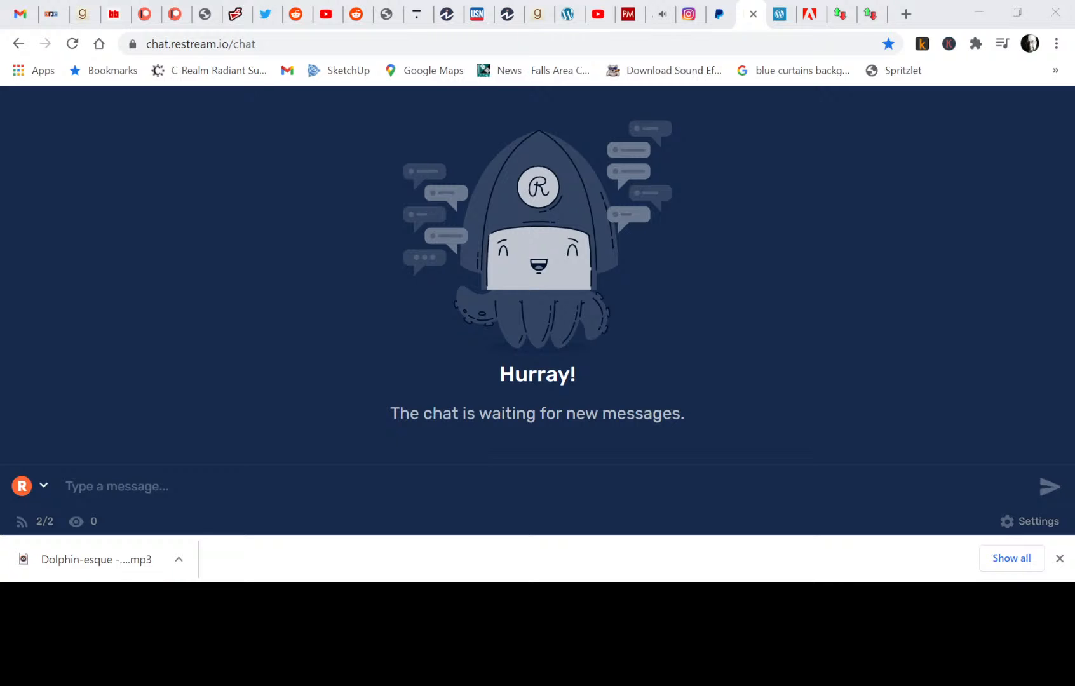
- Switch to Instagram and go back from the direct messages to the yoga-pose time-lapse drawing post
{"action": "left_click", "coordinate": [690, 14]}
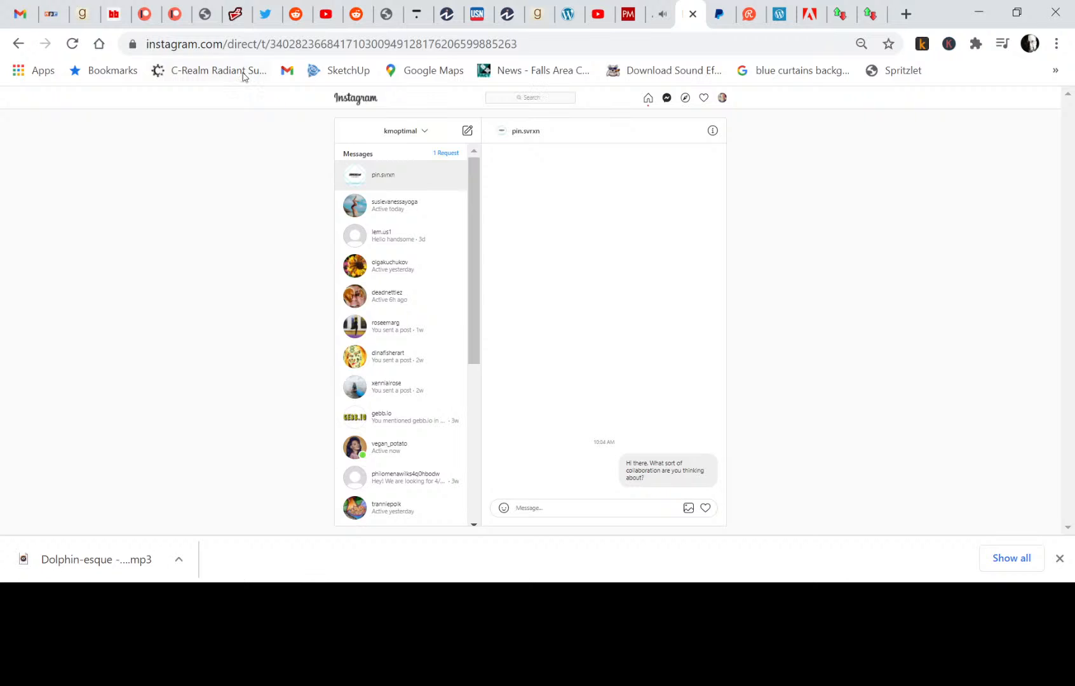
{"action": "left_click", "coordinate": [17, 45]}
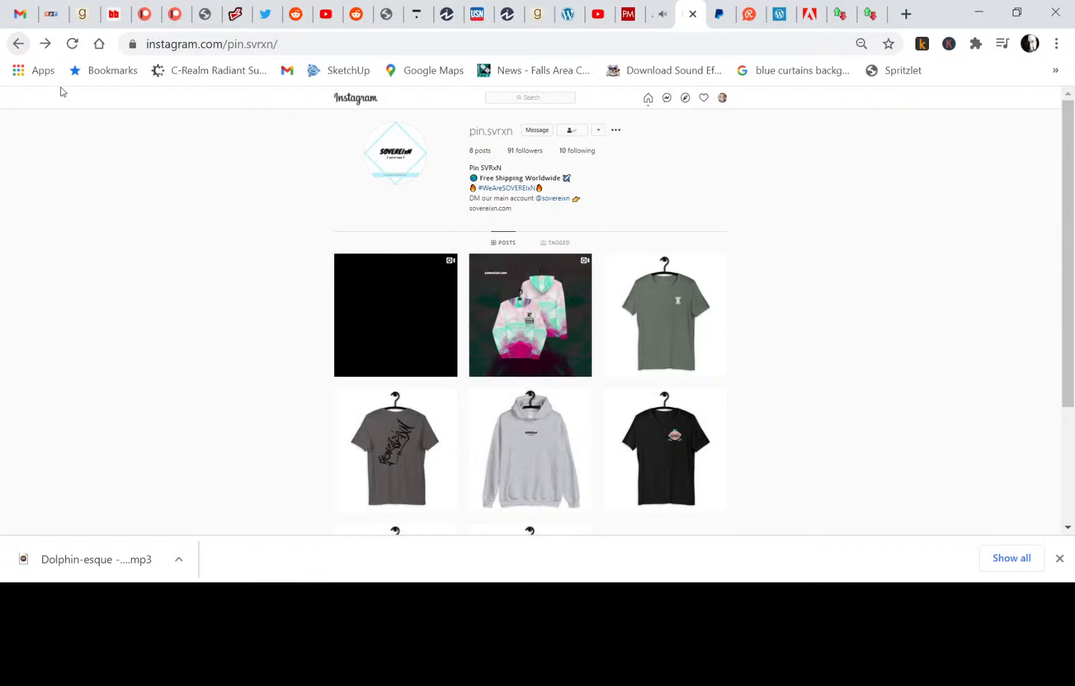
{"action": "left_click", "coordinate": [17, 45]}
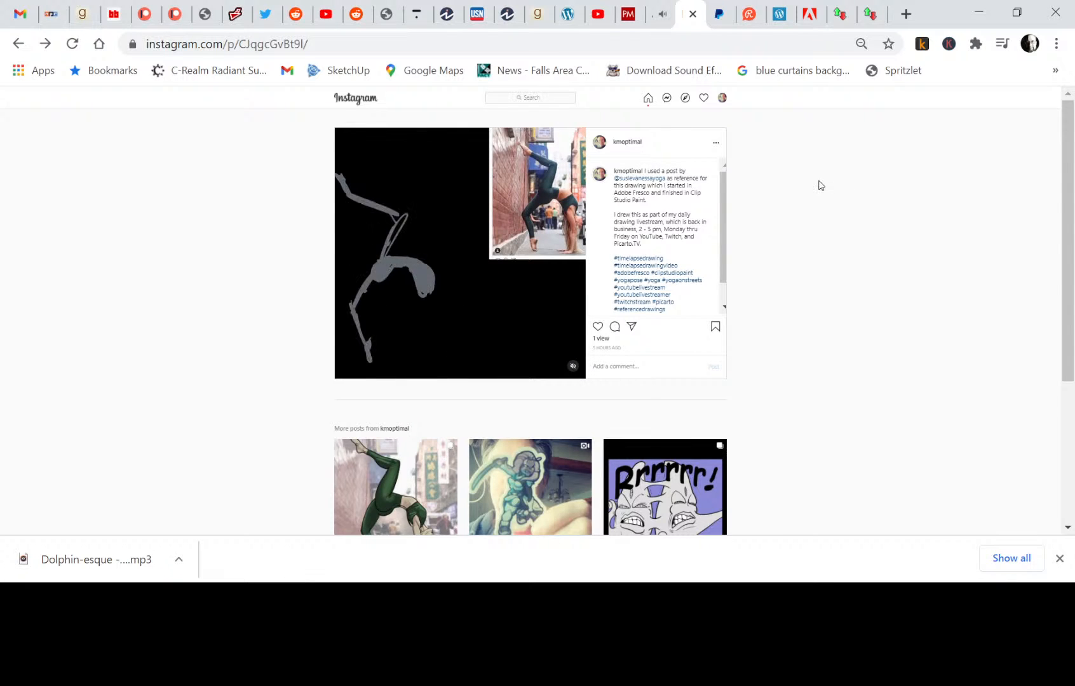
- Check the bar timer countdown and the audio library's current playback, returning to the timer
{"action": "left_click", "coordinate": [871, 14]}
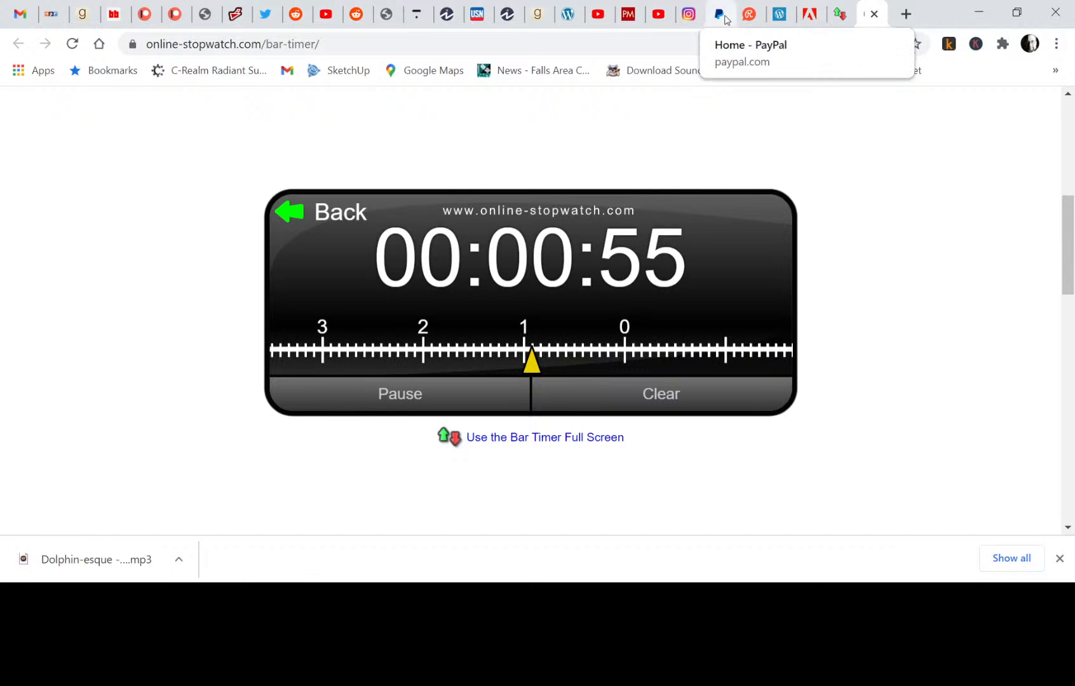
{"action": "left_click", "coordinate": [661, 15]}
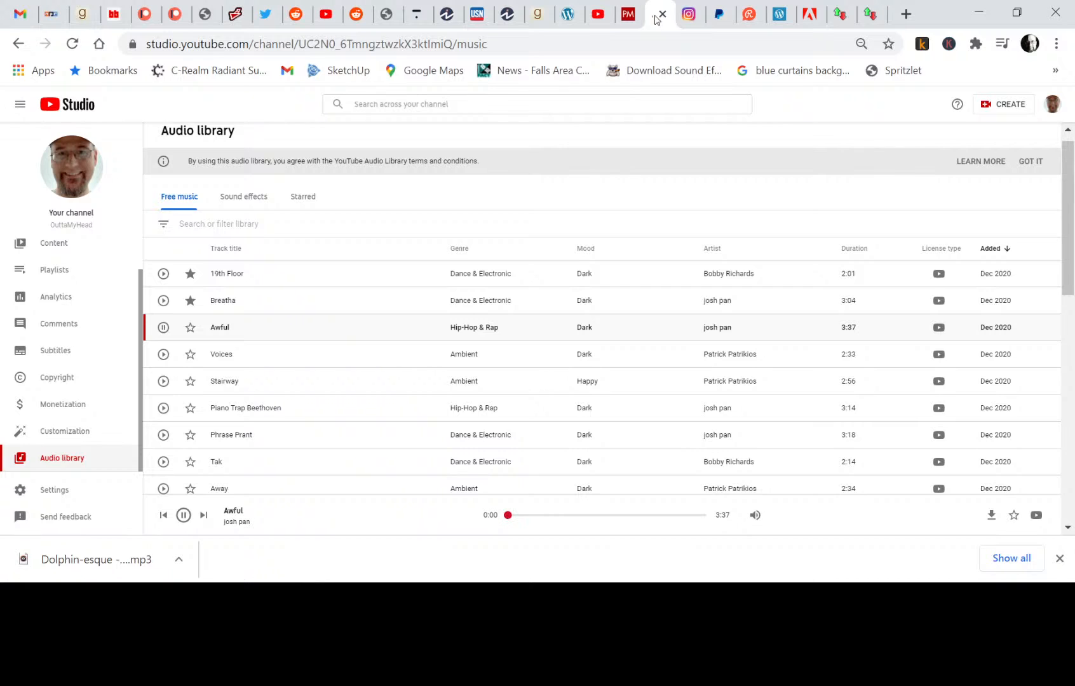
{"action": "left_click", "coordinate": [871, 16]}
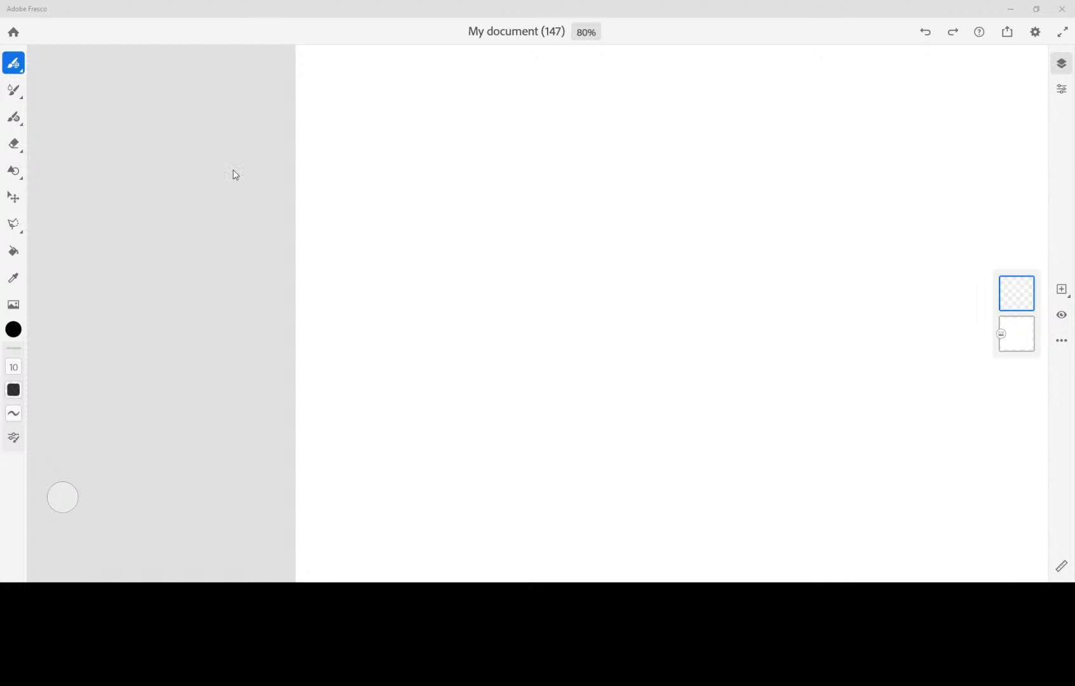
- In Adobe Fresco, reopen the most recent blank document from the home screen and fill its empty layer with black
{"action": "left_click", "coordinate": [13, 33]}
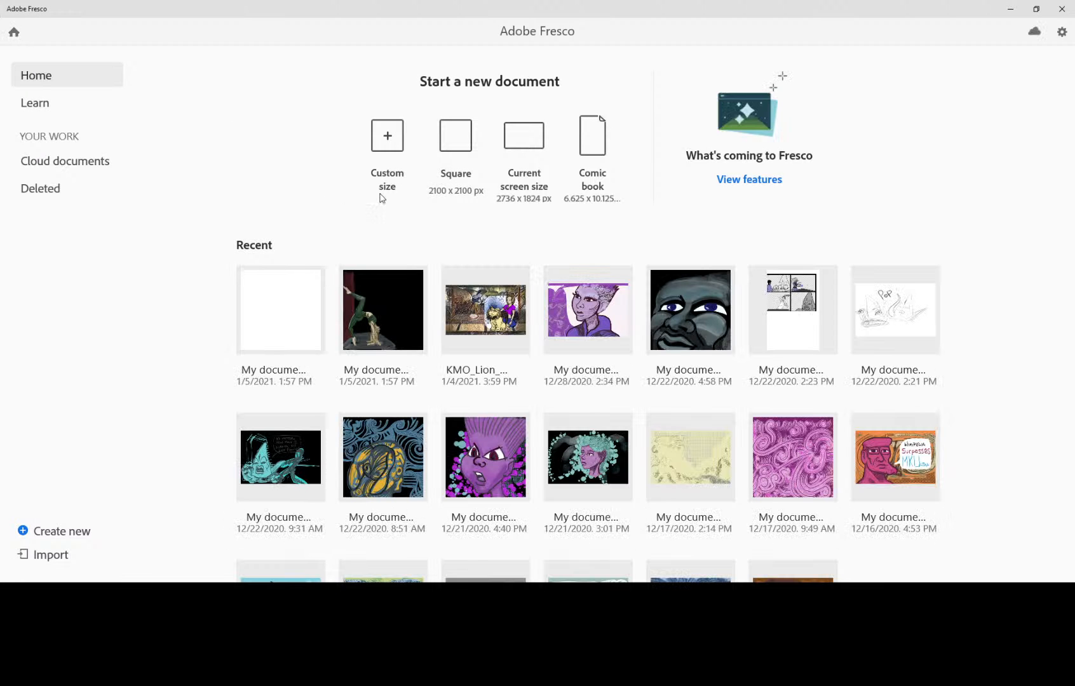
{"action": "left_click", "coordinate": [277, 323]}
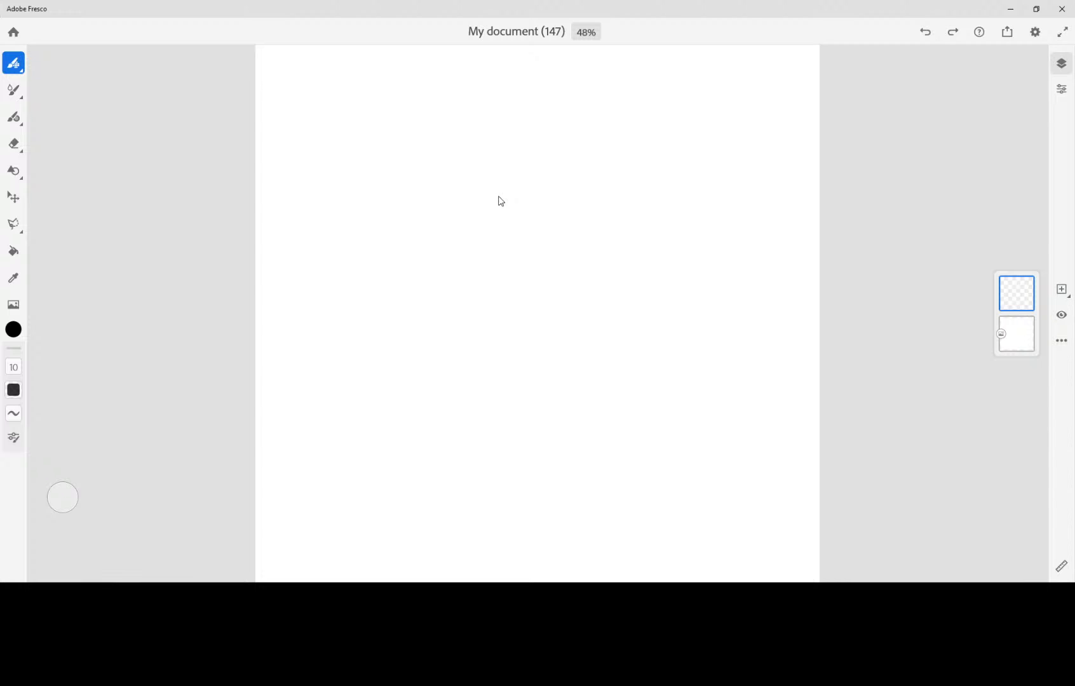
{"action": "key", "text": "g"}
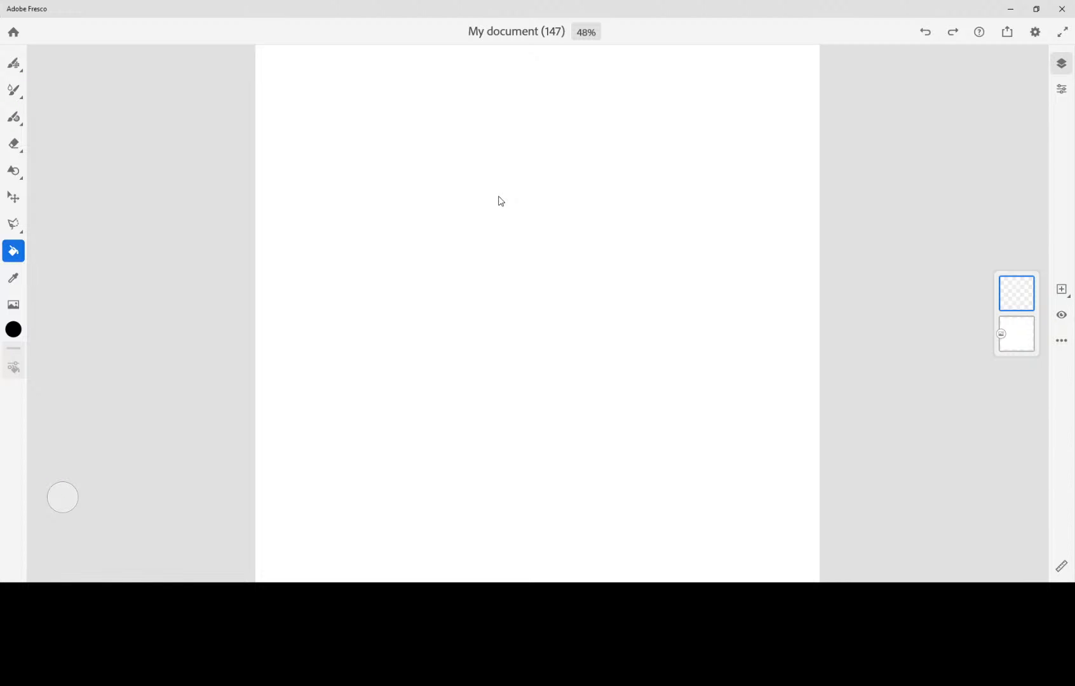
{"action": "left_click", "coordinate": [500, 200]}
{"action": "key", "text": "Return"}
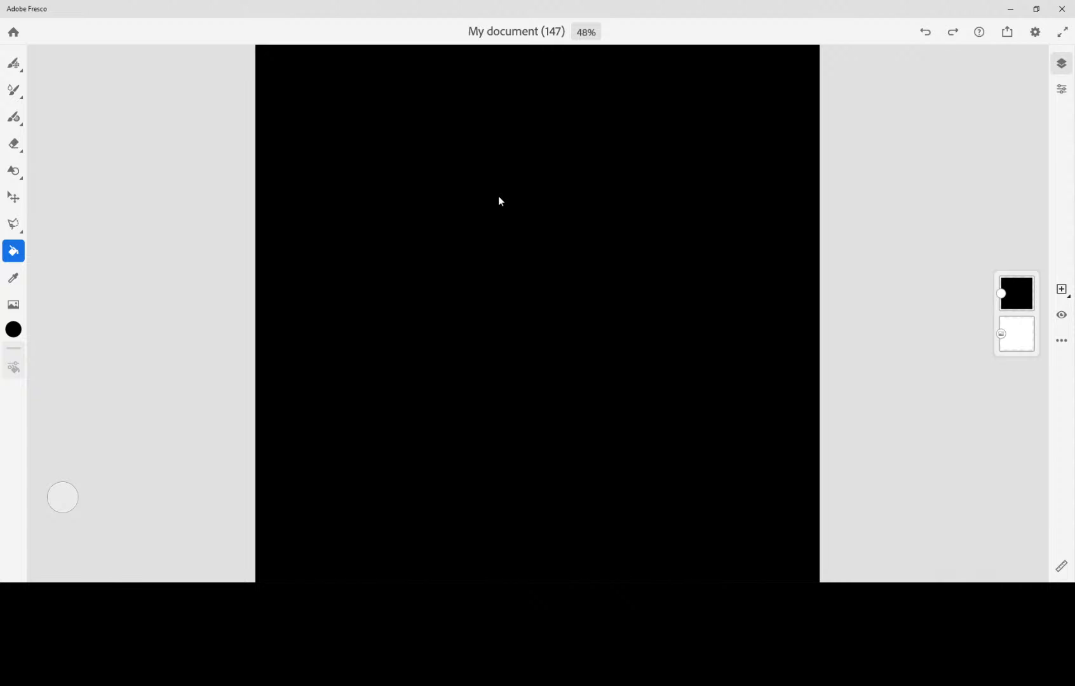
- Add a new layer above the black one and set the color to a dark olive
{"action": "key", "text": "ctrl+shift+n"}
{"action": "key", "text": "c"}
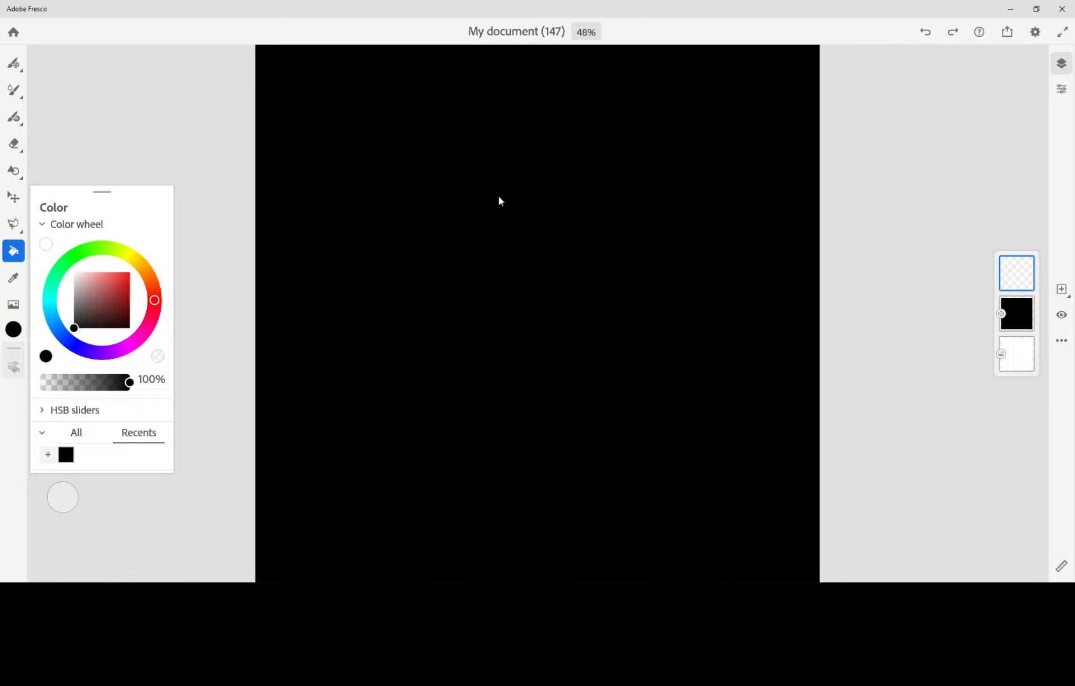
{"action": "left_click", "coordinate": [131, 256]}
{"action": "left_click_drag", "start_coordinate": [79, 321], "coordinate": [88, 310]}
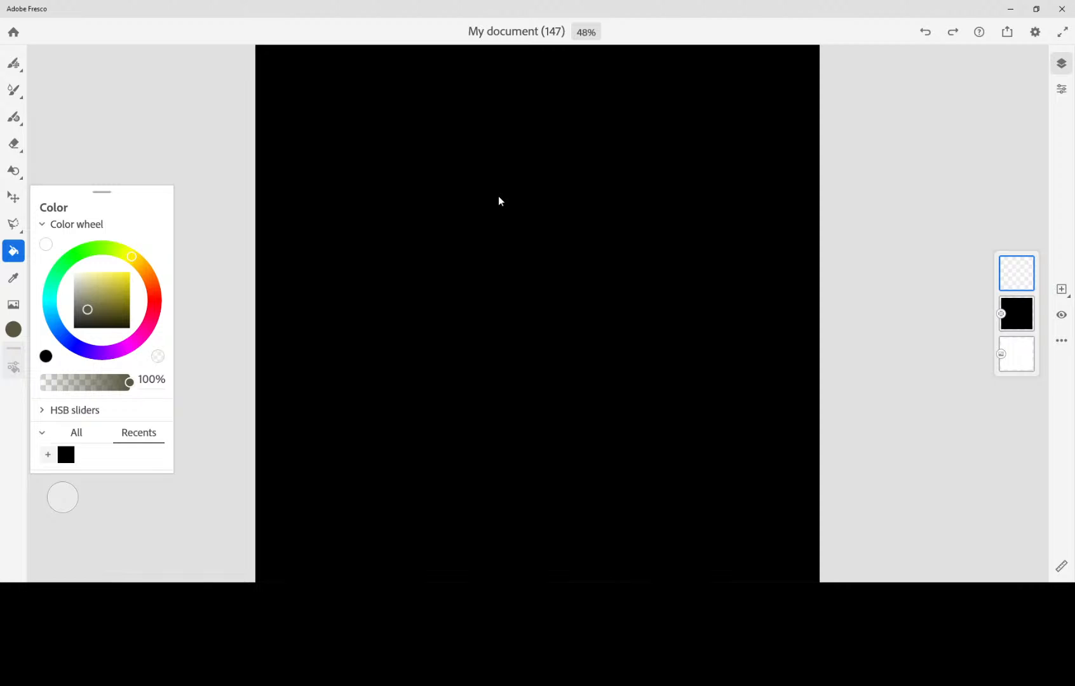
- Choose the Rake gaps pixel brush from the Rakes category
{"action": "key", "text": "b"}
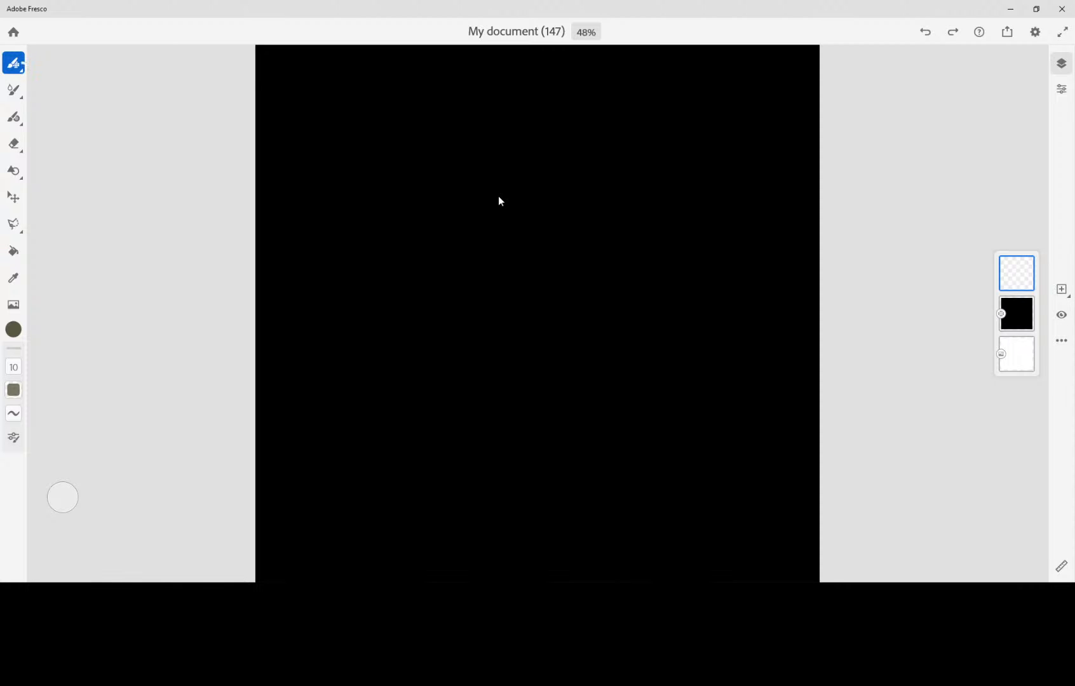
{"action": "left_click", "coordinate": [13, 63]}
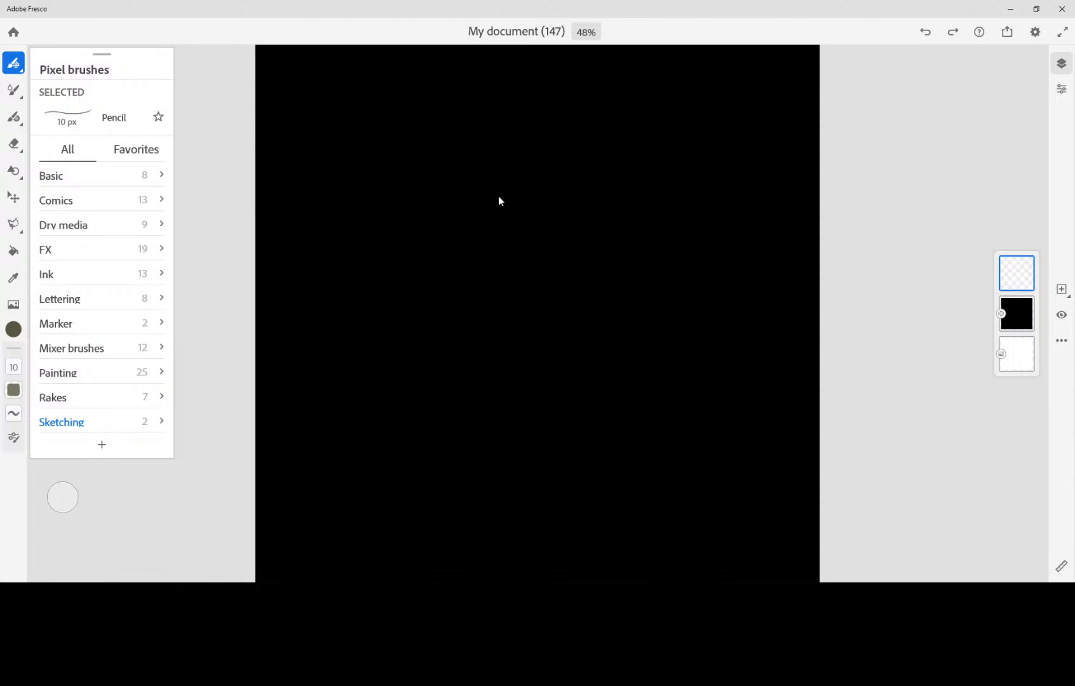
{"action": "left_click", "coordinate": [102, 397]}
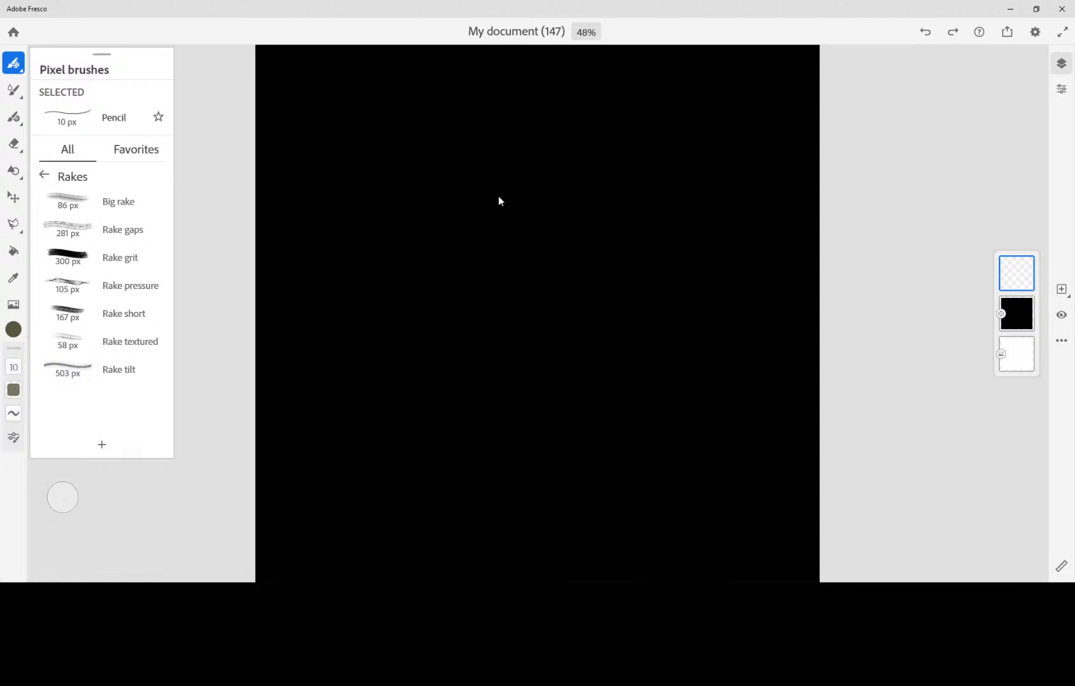
{"action": "left_click", "coordinate": [122, 230]}
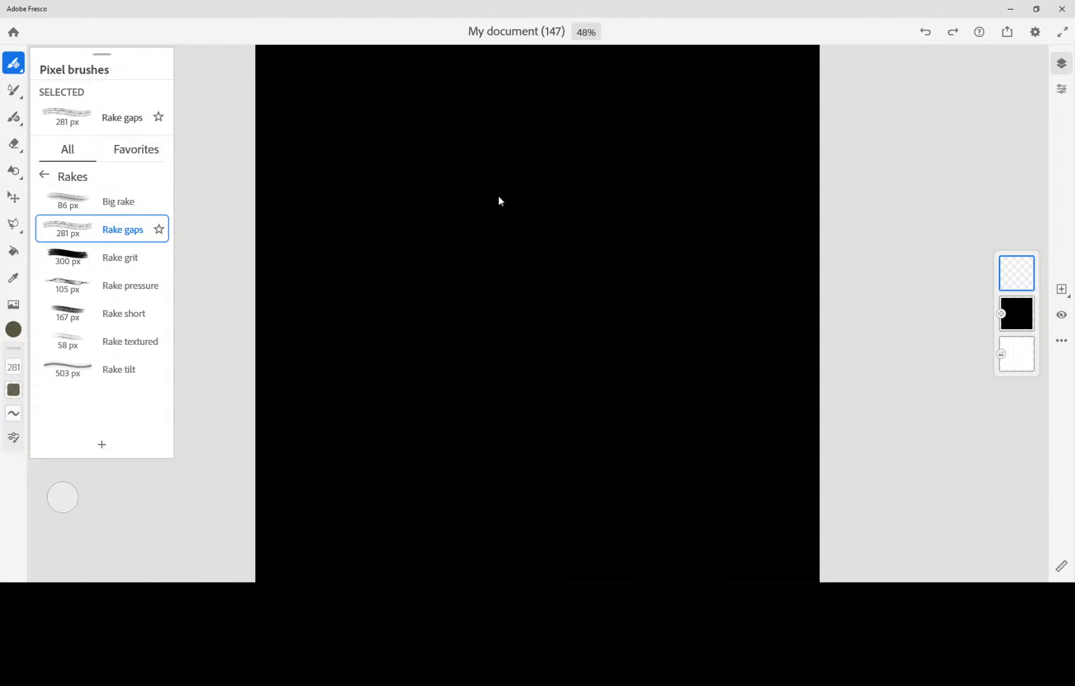
- Paint a wide scribbled oval near the canvas bottom and two curved olive bands rising from it along both sides
{"action": "mouse_move", "coordinate": [572, 518]}
{"action": "left_mouse_down"}
{"action": "mouse_move", "coordinate": [559, 546]}
{"action": "mouse_move", "coordinate": [407, 534]}
{"action": "mouse_move", "coordinate": [610, 508]}
{"action": "mouse_move", "coordinate": [508, 540]}
{"action": "left_mouse_up"}
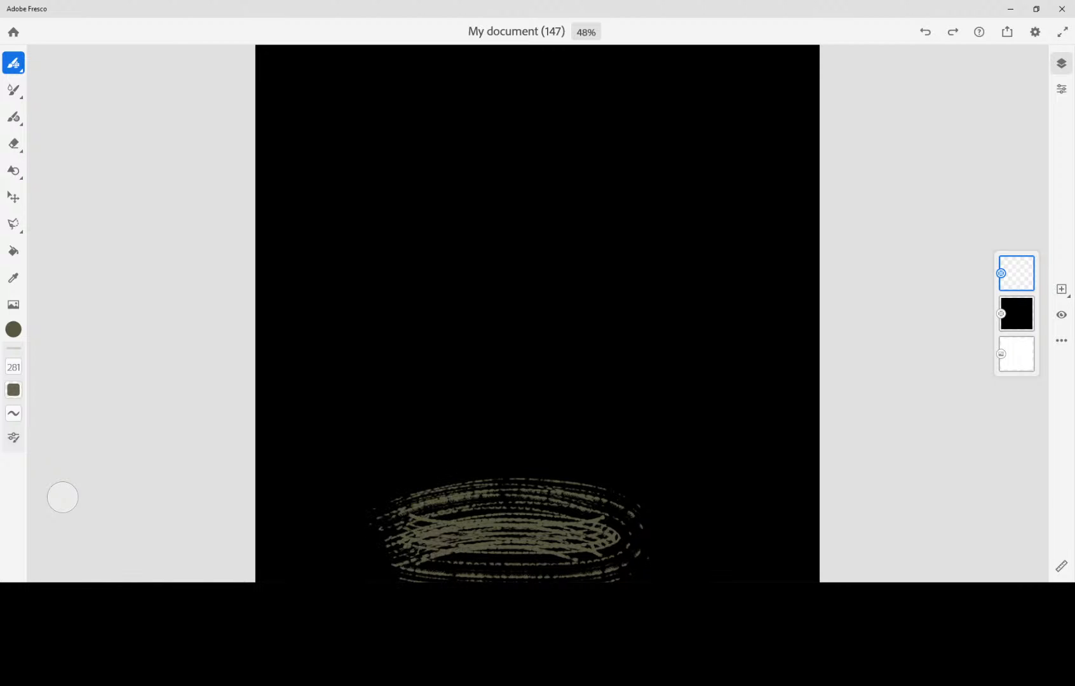
{"action": "mouse_move", "coordinate": [597, 521]}
{"action": "left_mouse_down"}
{"action": "mouse_move", "coordinate": [749, 321]}
{"action": "mouse_move", "coordinate": [755, 137]}
{"action": "left_mouse_up"}
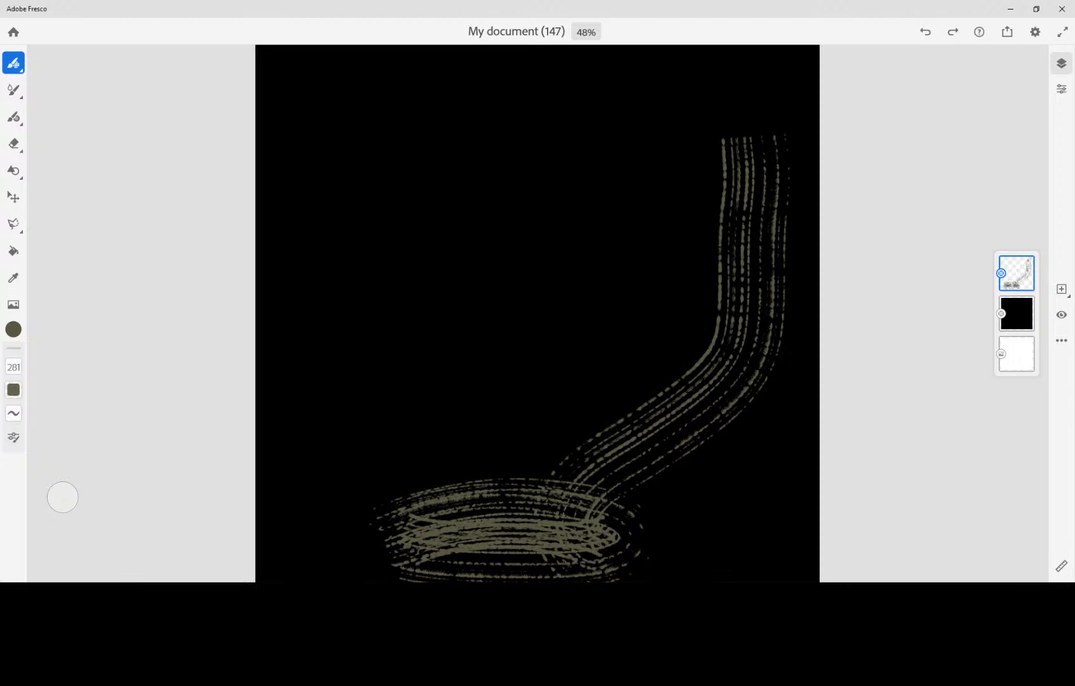
{"action": "mouse_move", "coordinate": [527, 502]}
{"action": "left_mouse_down"}
{"action": "mouse_move", "coordinate": [496, 534]}
{"action": "mouse_move", "coordinate": [305, 165]}
{"action": "mouse_move", "coordinate": [302, 70]}
{"action": "left_mouse_up"}
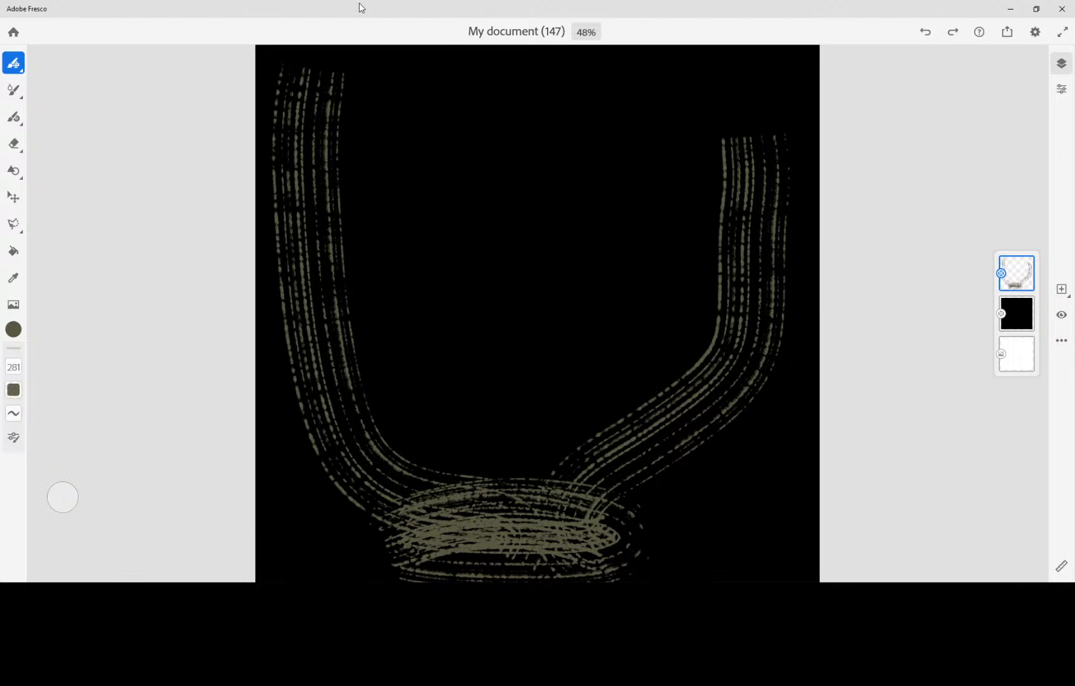
- Rough in the facial features with a bent nose band, an arched brow band across the face and a round scribbled eye on the right
{"action": "mouse_move", "coordinate": [382, 86]}
{"action": "left_mouse_down"}
{"action": "mouse_move", "coordinate": [397, 143]}
{"action": "mouse_move", "coordinate": [508, 162]}
{"action": "mouse_move", "coordinate": [518, 398]}
{"action": "left_mouse_up"}
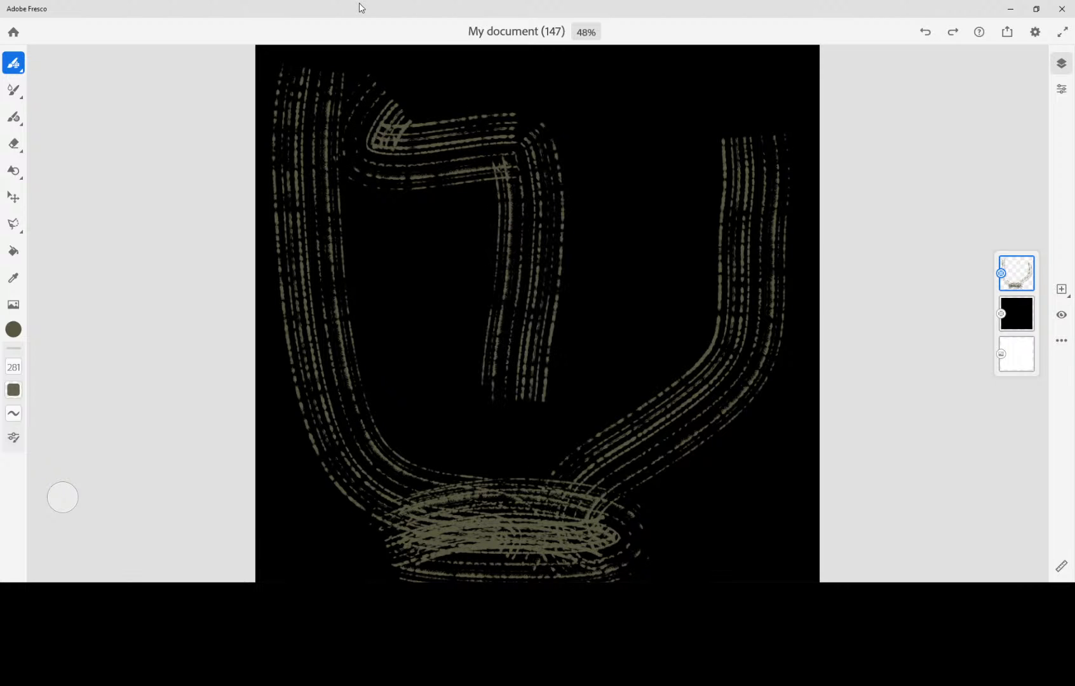
{"action": "left_click_drag", "start_coordinate": [311, 270], "coordinate": [807, 175]}
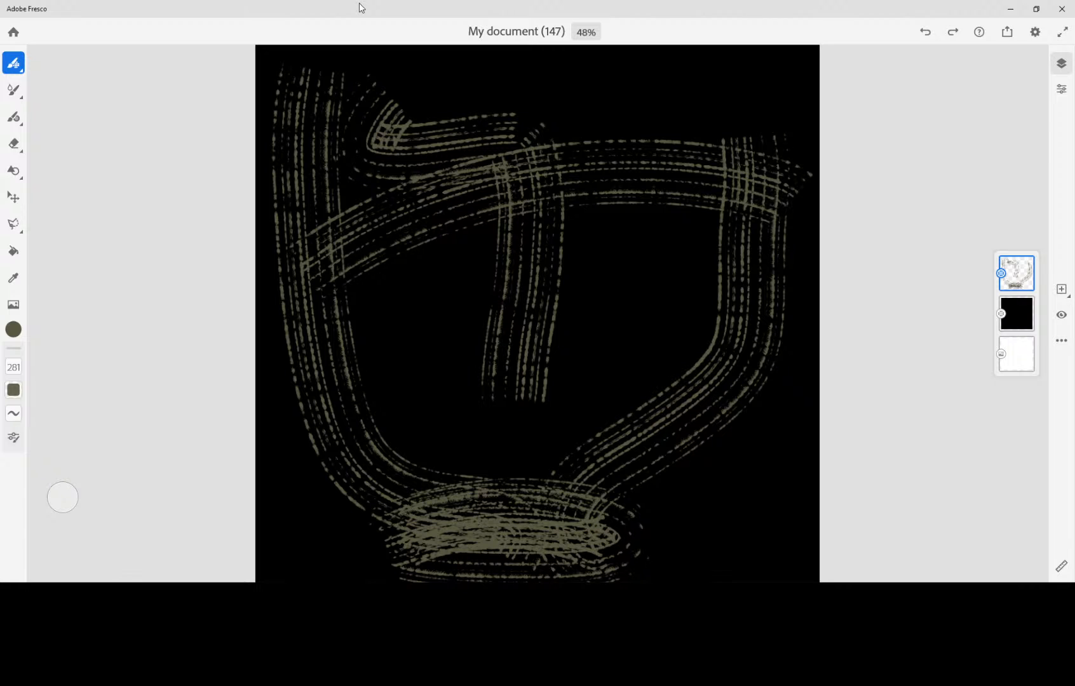
{"action": "mouse_move", "coordinate": [645, 207]}
{"action": "left_mouse_down"}
{"action": "mouse_move", "coordinate": [636, 229]}
{"action": "mouse_move", "coordinate": [689, 229]}
{"action": "mouse_move", "coordinate": [642, 181]}
{"action": "mouse_move", "coordinate": [671, 229]}
{"action": "left_mouse_up"}
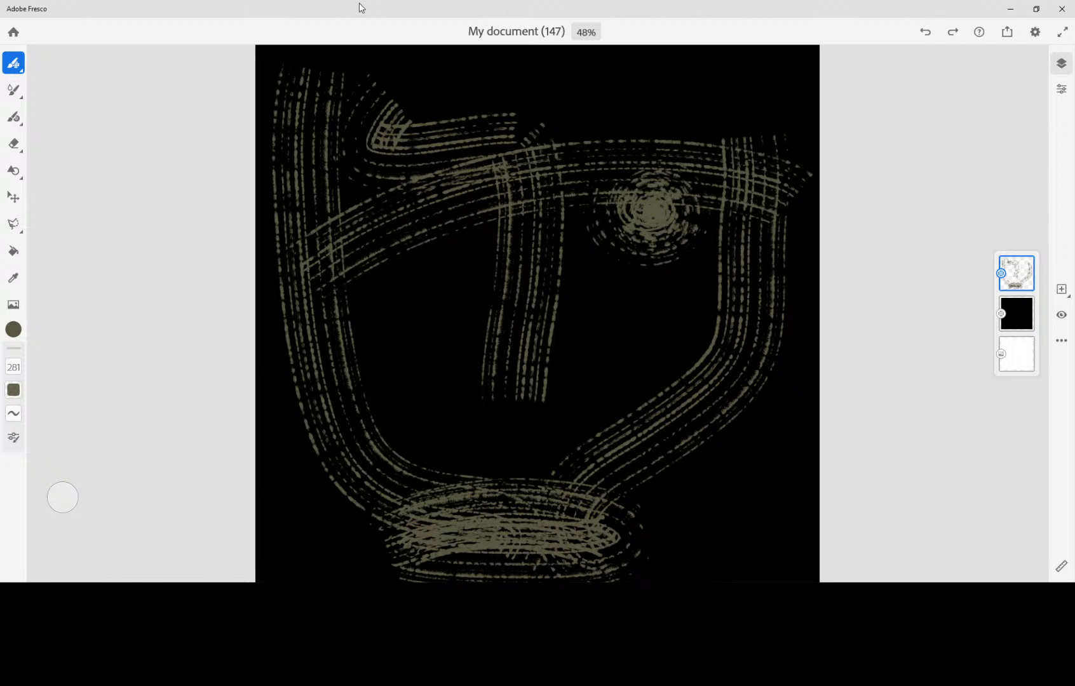
- Fill the areas outside the jaw with downward-curving rake strokes and thicken the bands along both sides of the face
{"action": "left_click_drag", "start_coordinate": [777, 317], "coordinate": [809, 476]}
{"action": "left_click_drag", "start_coordinate": [742, 399], "coordinate": [782, 578]}
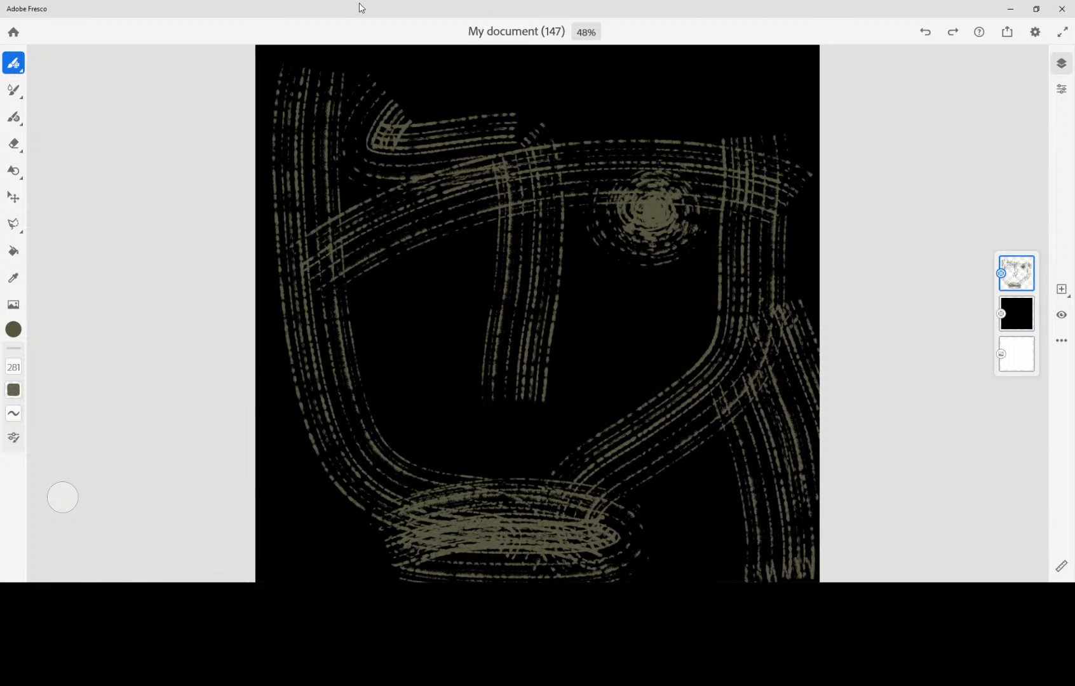
{"action": "left_click_drag", "start_coordinate": [700, 441], "coordinate": [726, 575]}
{"action": "left_click_drag", "start_coordinate": [658, 467], "coordinate": [668, 575]}
{"action": "mouse_move", "coordinate": [258, 323]}
{"action": "left_mouse_down"}
{"action": "mouse_move", "coordinate": [309, 417]}
{"action": "mouse_move", "coordinate": [337, 559]}
{"action": "left_mouse_up"}
{"action": "left_click_drag", "start_coordinate": [304, 483], "coordinate": [375, 582]}
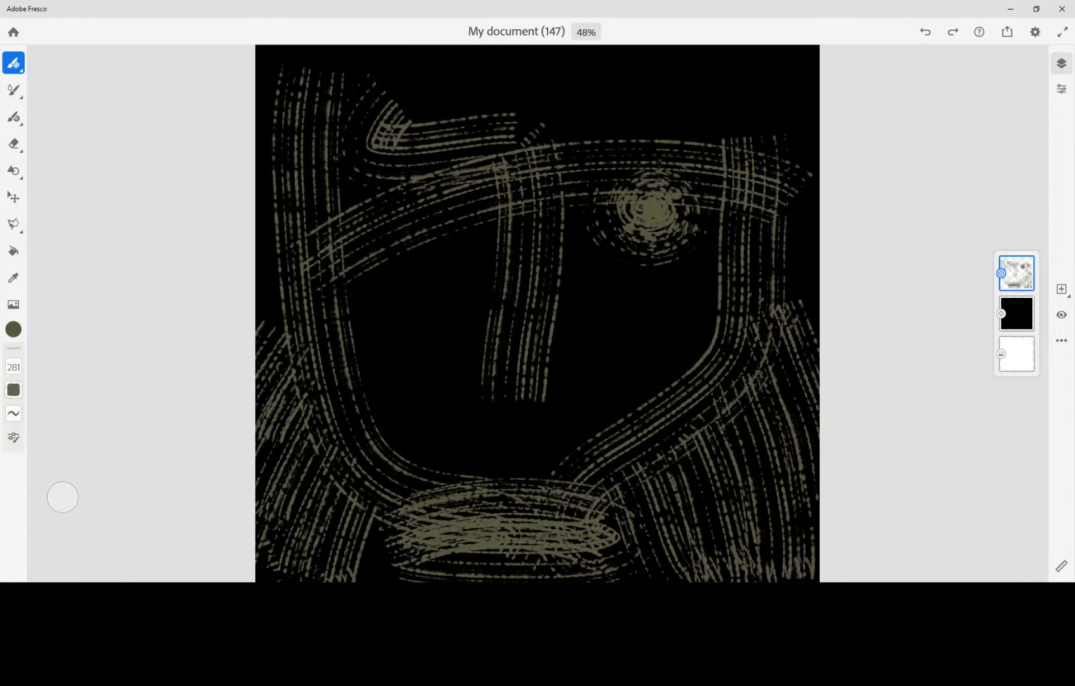
{"action": "left_click_drag", "start_coordinate": [362, 516], "coordinate": [391, 581]}
{"action": "left_click_drag", "start_coordinate": [639, 524], "coordinate": [664, 568]}
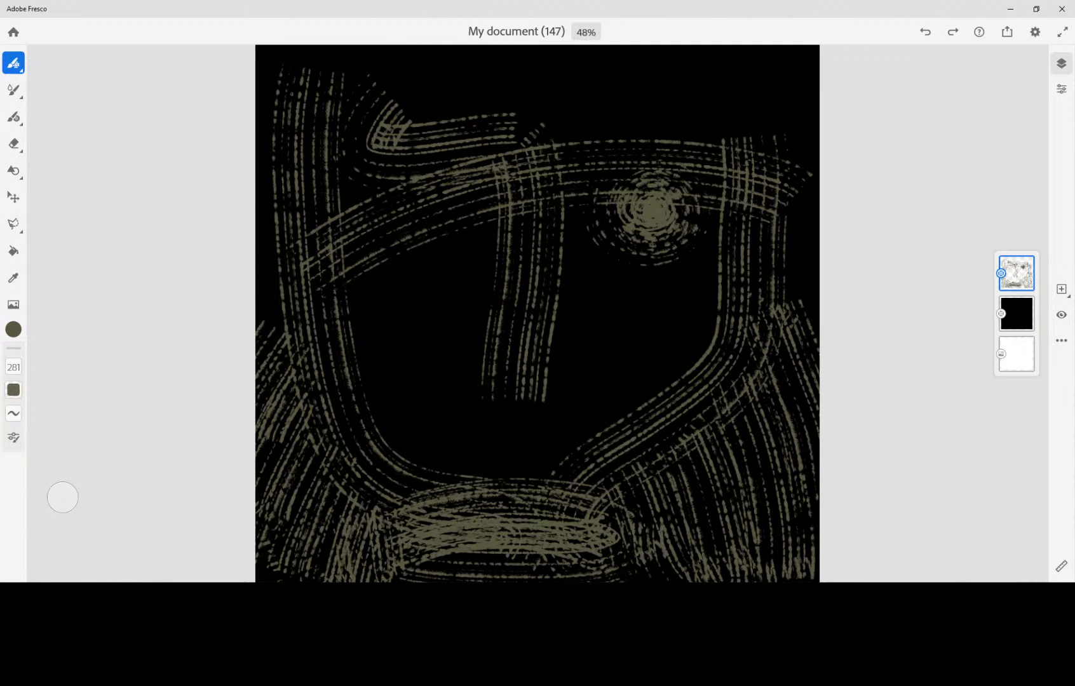
{"action": "mouse_move", "coordinate": [588, 491]}
{"action": "left_mouse_down"}
{"action": "mouse_move", "coordinate": [761, 331]}
{"action": "mouse_move", "coordinate": [798, 179]}
{"action": "left_mouse_up"}
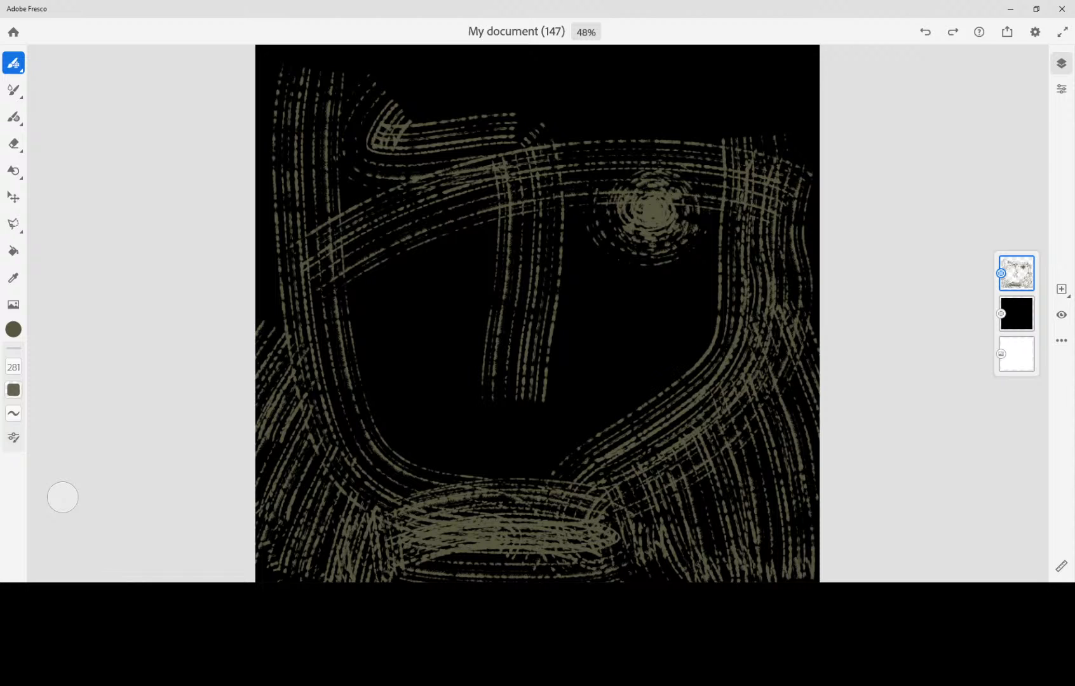
{"action": "mouse_move", "coordinate": [343, 452]}
{"action": "left_mouse_down"}
{"action": "mouse_move", "coordinate": [266, 330]}
{"action": "mouse_move", "coordinate": [308, 100]}
{"action": "left_mouse_up"}
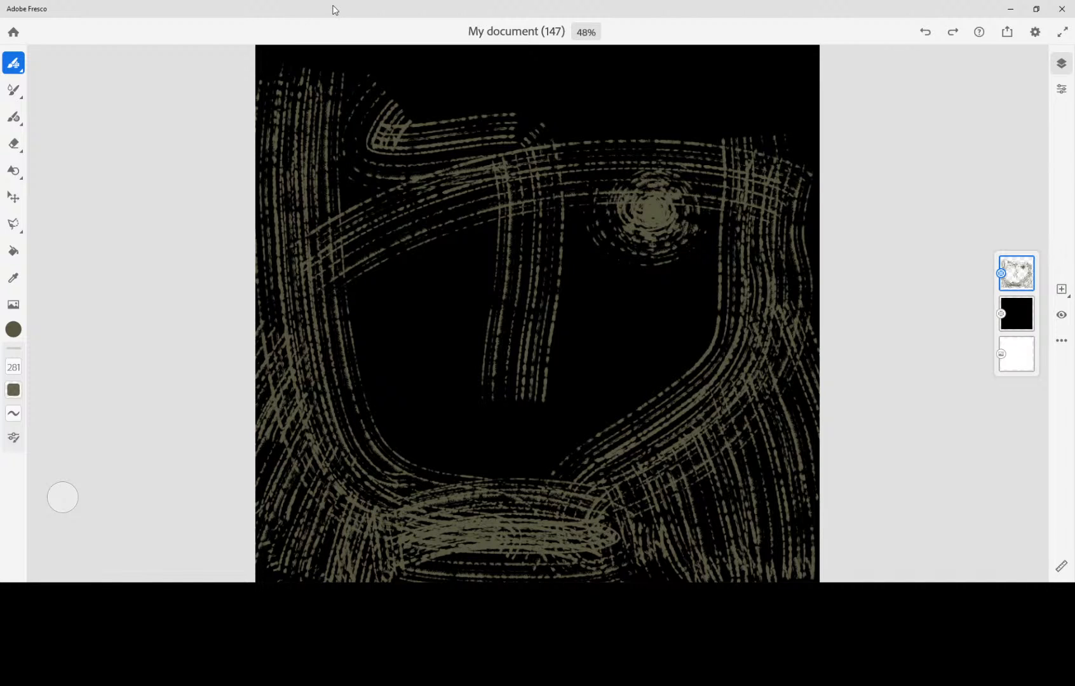
- Scribble the left eye with its brow, and paint a short horizontal band across the lower part of the nose
{"action": "left_click_drag", "start_coordinate": [361, 181], "coordinate": [487, 222]}
{"action": "left_click_drag", "start_coordinate": [424, 196], "coordinate": [436, 211]}
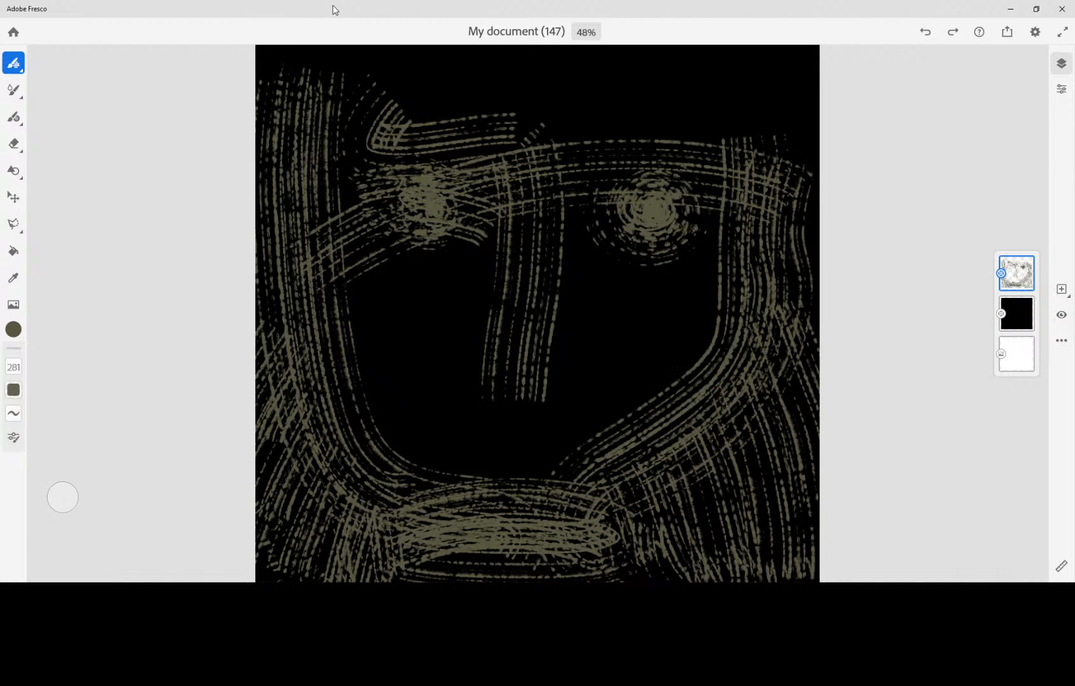
{"action": "mouse_move", "coordinate": [308, 280]}
{"action": "left_mouse_down"}
{"action": "mouse_move", "coordinate": [402, 191]}
{"action": "mouse_move", "coordinate": [407, 169]}
{"action": "mouse_move", "coordinate": [507, 222]}
{"action": "left_mouse_up"}
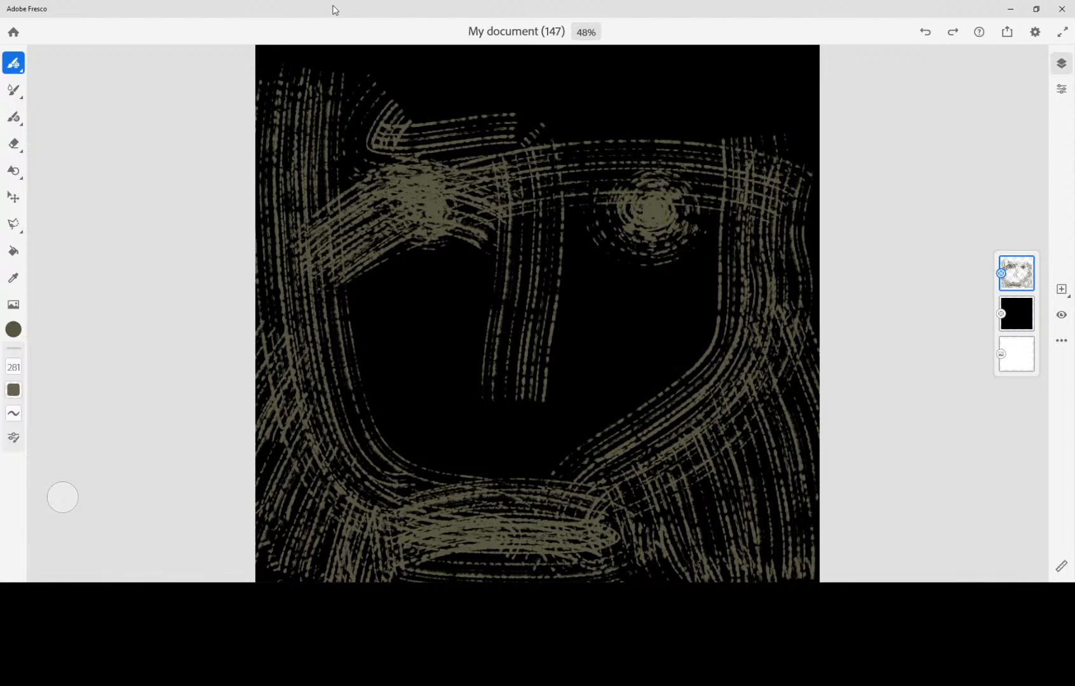
{"action": "left_click_drag", "start_coordinate": [429, 346], "coordinate": [610, 318]}
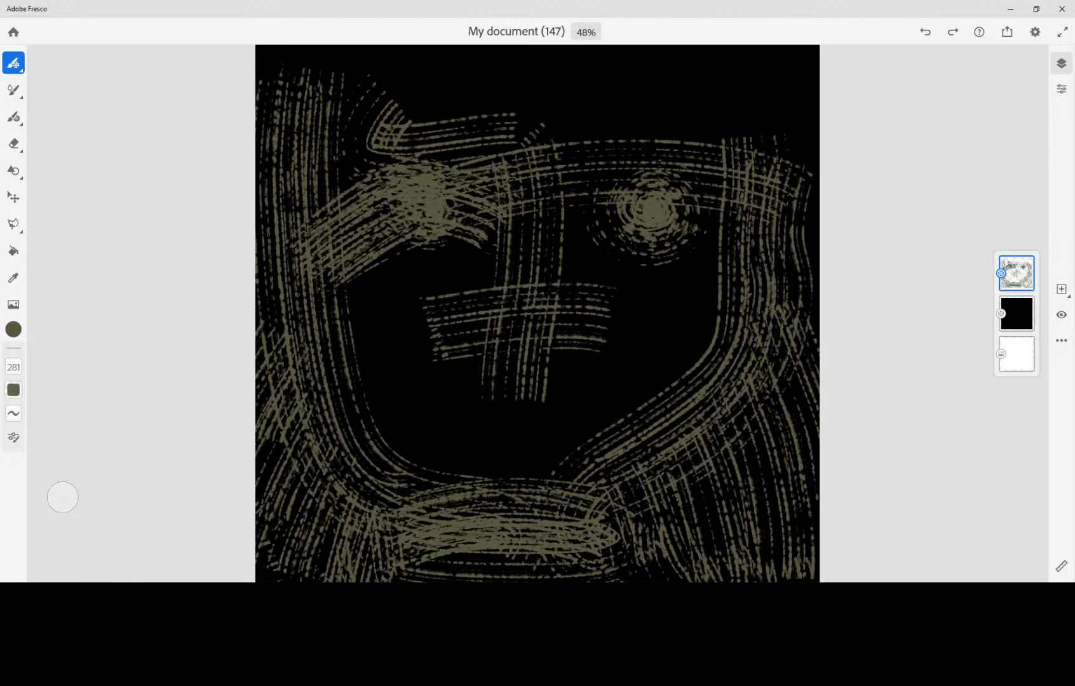
- Change the color to a brighter olive yellow and choose the Smoke wispy pixel brush from the FX category
{"action": "left_click", "coordinate": [13, 330]}
{"action": "left_click_drag", "start_coordinate": [87, 309], "coordinate": [101, 290]}
{"action": "left_click", "coordinate": [14, 63]}
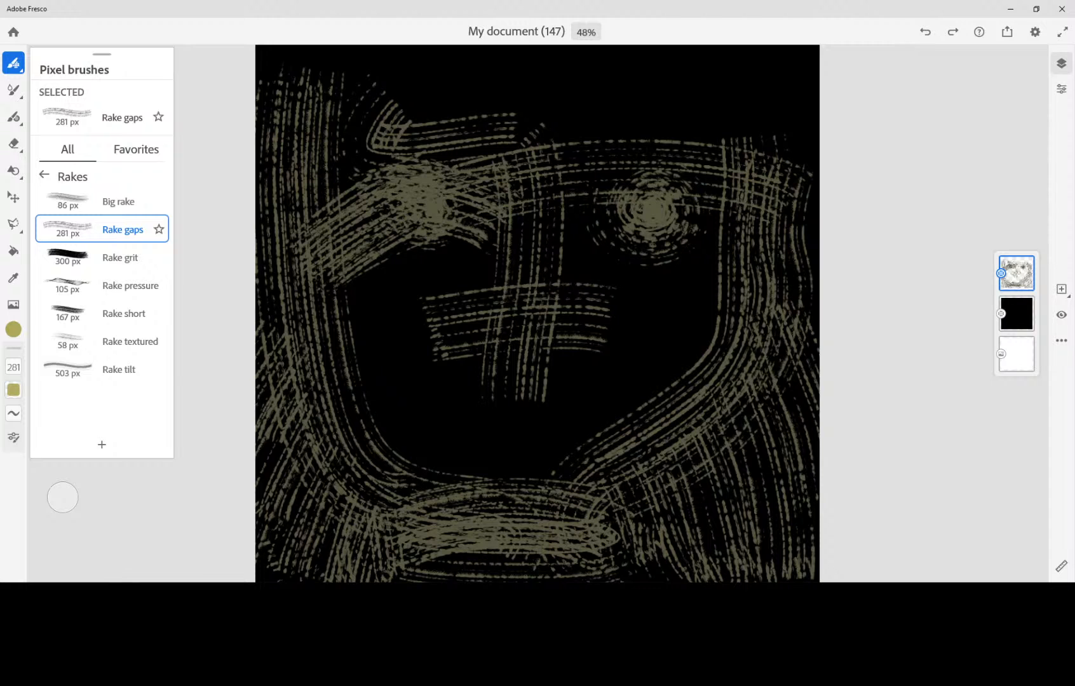
{"action": "left_click", "coordinate": [44, 174]}
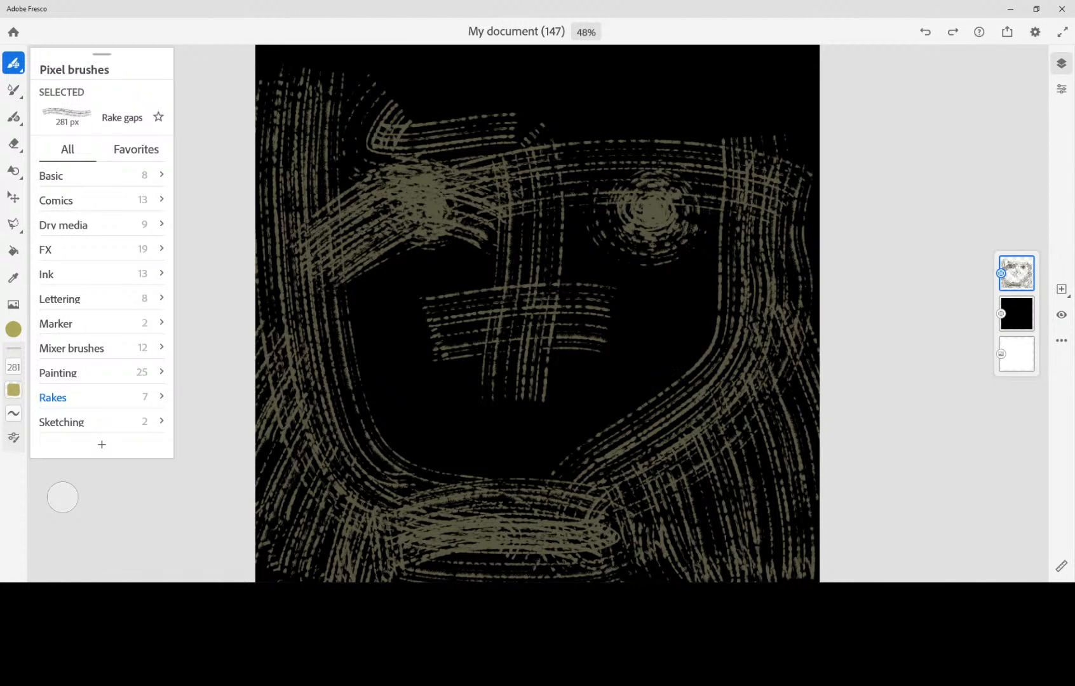
{"action": "left_click", "coordinate": [63, 249]}
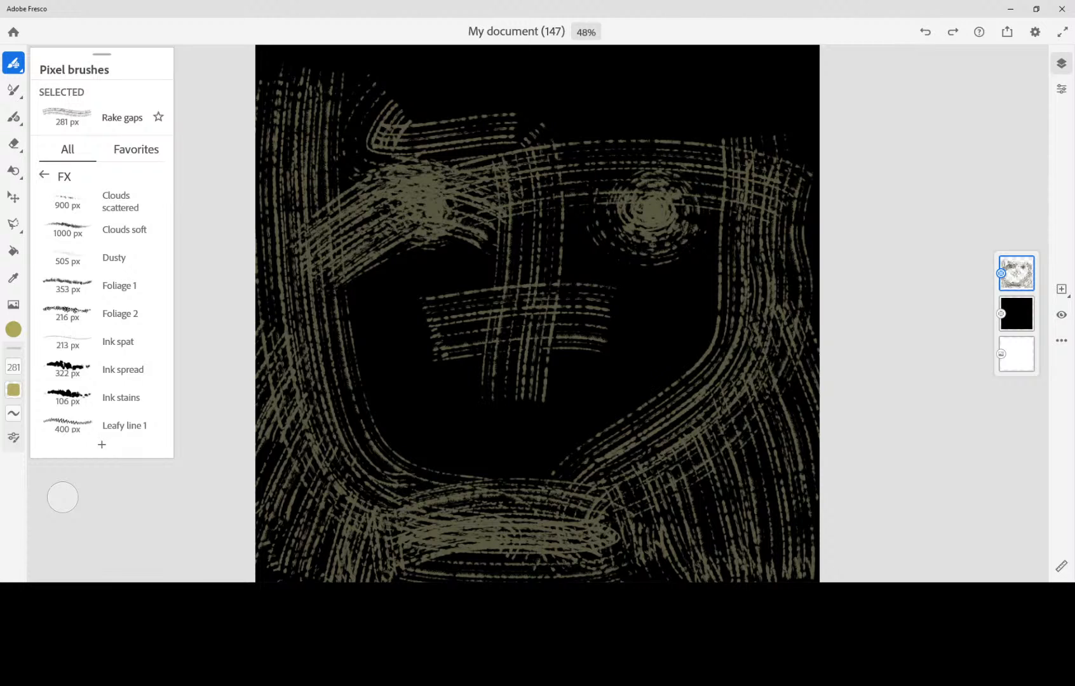
{"action": "scroll", "coordinate": [102, 305], "scroll_direction": "down", "scroll_amount": 5}
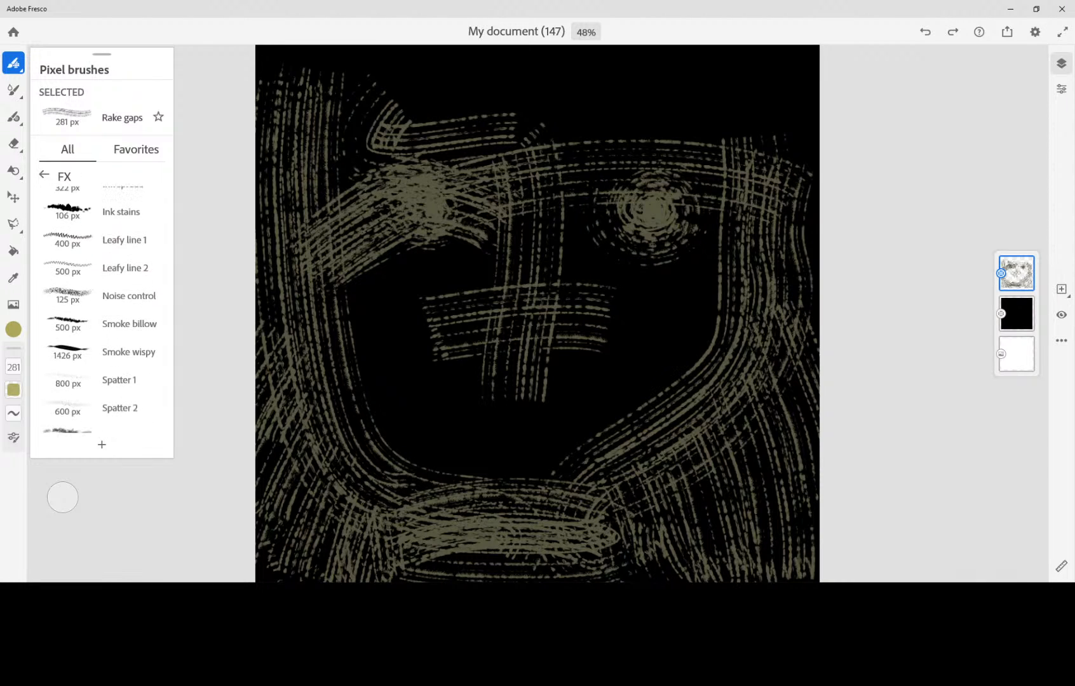
{"action": "left_click", "coordinate": [101, 352]}
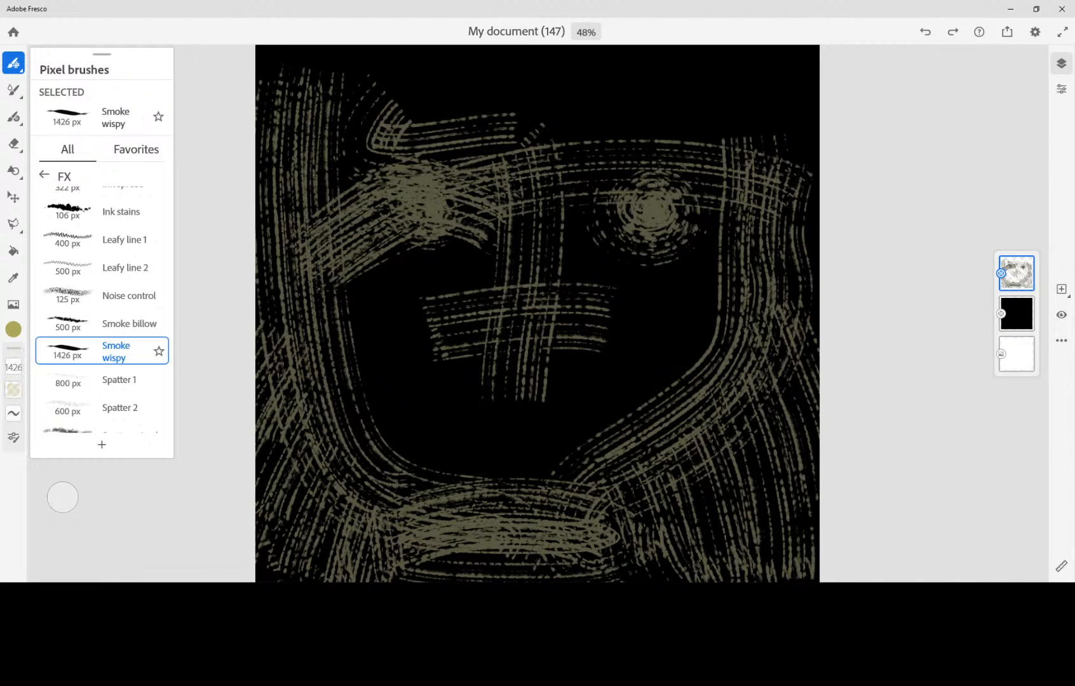
- Paint flowing smoky ribbons over both side contours of the face and along the oval at the canvas bottom
{"action": "mouse_move", "coordinate": [683, 535]}
{"action": "left_mouse_down"}
{"action": "mouse_move", "coordinate": [627, 448]}
{"action": "mouse_move", "coordinate": [779, 286]}
{"action": "mouse_move", "coordinate": [795, 115]}
{"action": "left_mouse_up"}
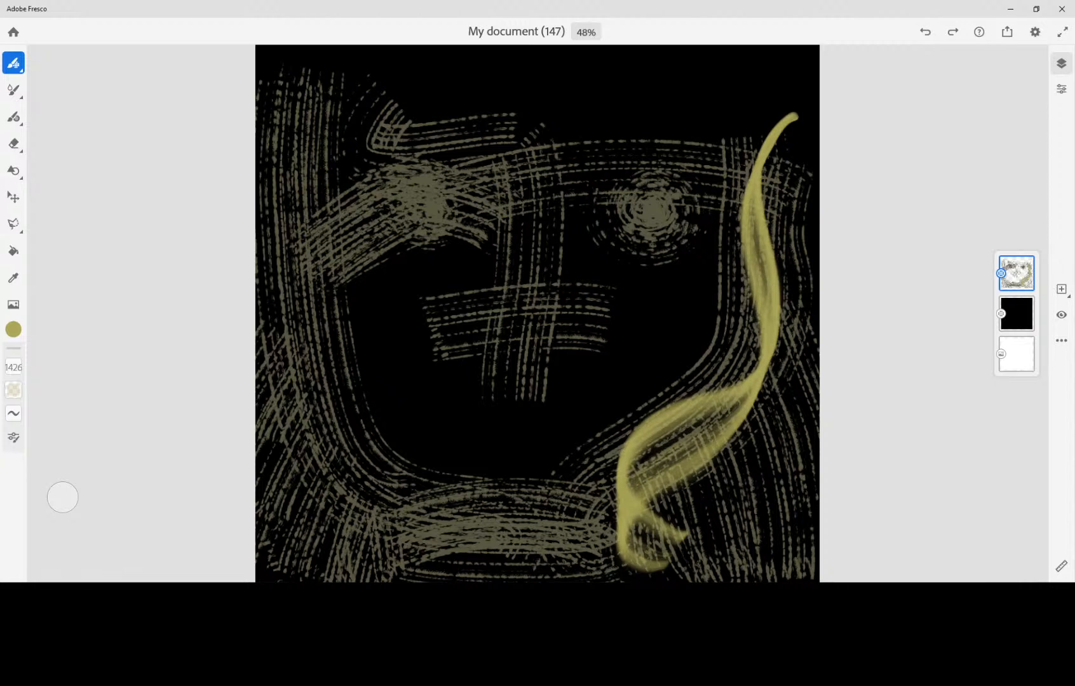
{"action": "mouse_move", "coordinate": [455, 495]}
{"action": "left_mouse_down"}
{"action": "mouse_move", "coordinate": [576, 532]}
{"action": "mouse_move", "coordinate": [613, 505]}
{"action": "left_mouse_up"}
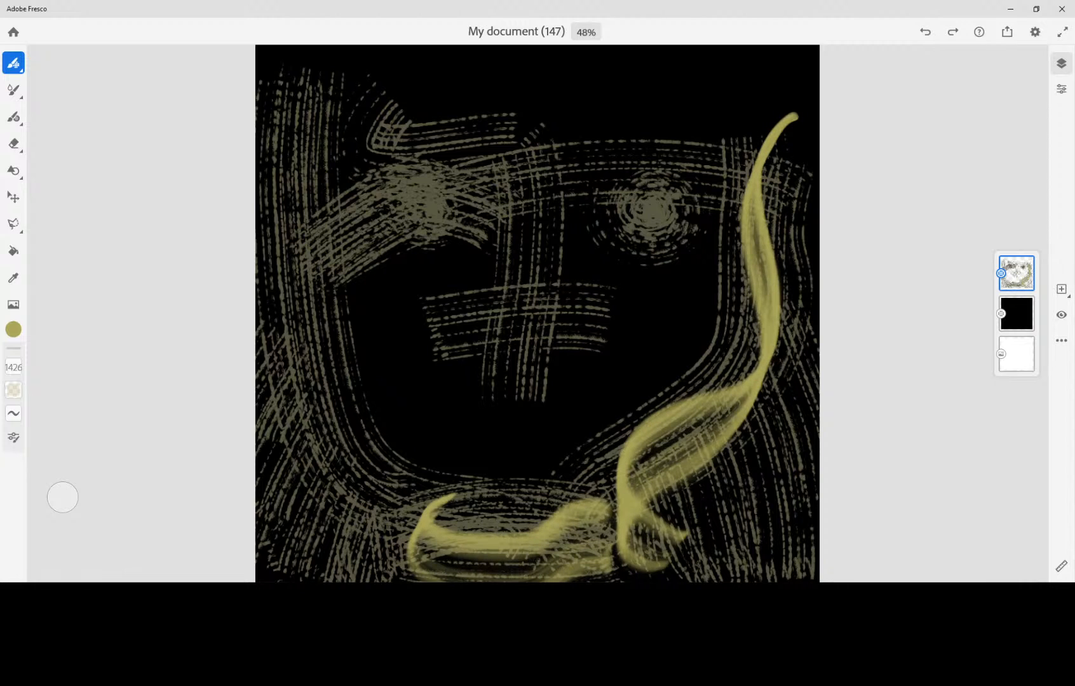
{"action": "mouse_move", "coordinate": [419, 473]}
{"action": "left_mouse_down"}
{"action": "mouse_move", "coordinate": [299, 359]}
{"action": "mouse_move", "coordinate": [272, 114]}
{"action": "left_mouse_up"}
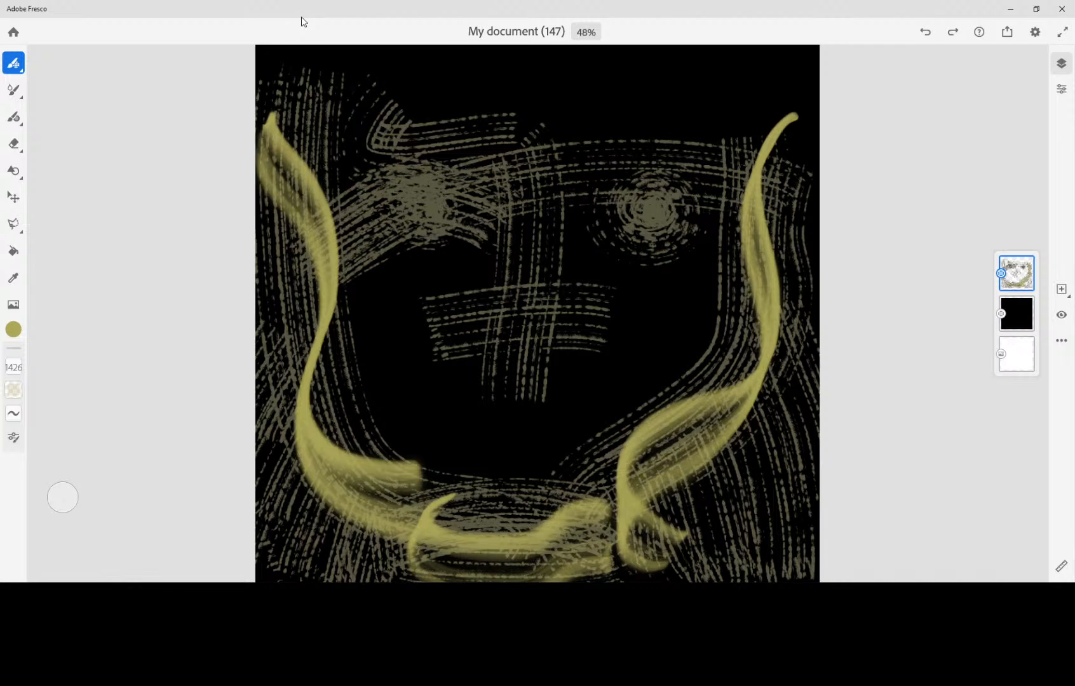
- Paint an arched smoky eyelid stroke and a short vertical pupil stroke over each eye
{"action": "left_click_drag", "start_coordinate": [537, 240], "coordinate": [765, 216]}
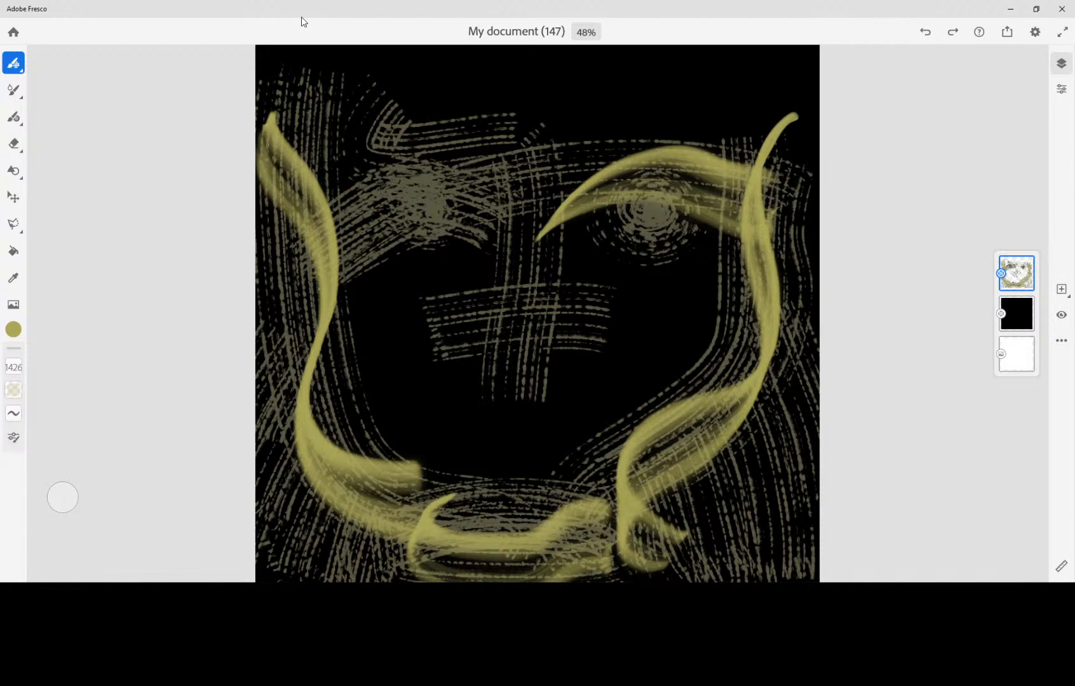
{"action": "mouse_move", "coordinate": [647, 184]}
{"action": "left_mouse_down"}
{"action": "mouse_move", "coordinate": [641, 232]}
{"action": "mouse_move", "coordinate": [648, 167]}
{"action": "left_mouse_up"}
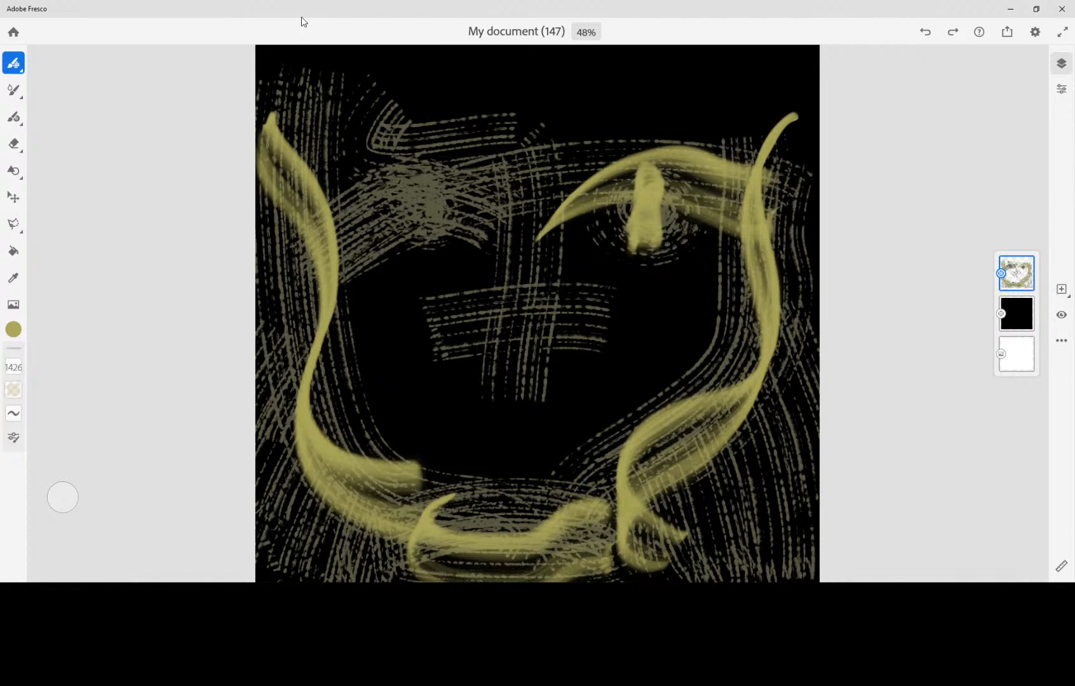
{"action": "mouse_move", "coordinate": [518, 219]}
{"action": "left_mouse_down"}
{"action": "mouse_move", "coordinate": [445, 181]}
{"action": "mouse_move", "coordinate": [292, 267]}
{"action": "left_mouse_up"}
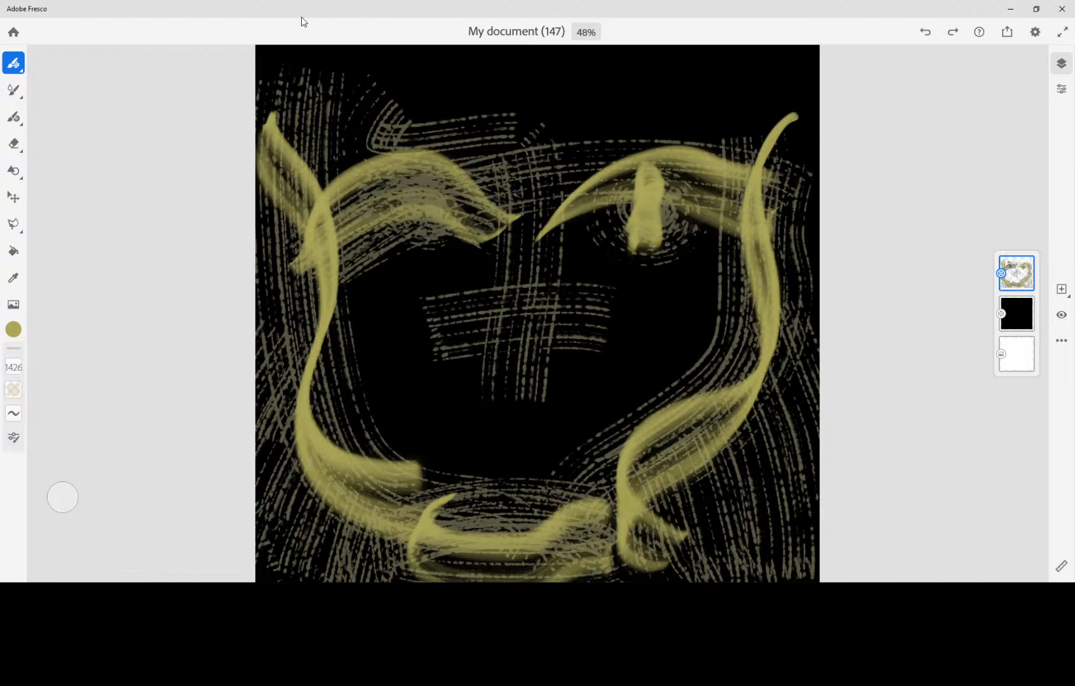
{"action": "mouse_move", "coordinate": [420, 190]}
{"action": "left_mouse_down"}
{"action": "mouse_move", "coordinate": [401, 260]}
{"action": "mouse_move", "coordinate": [416, 191]}
{"action": "left_mouse_up"}
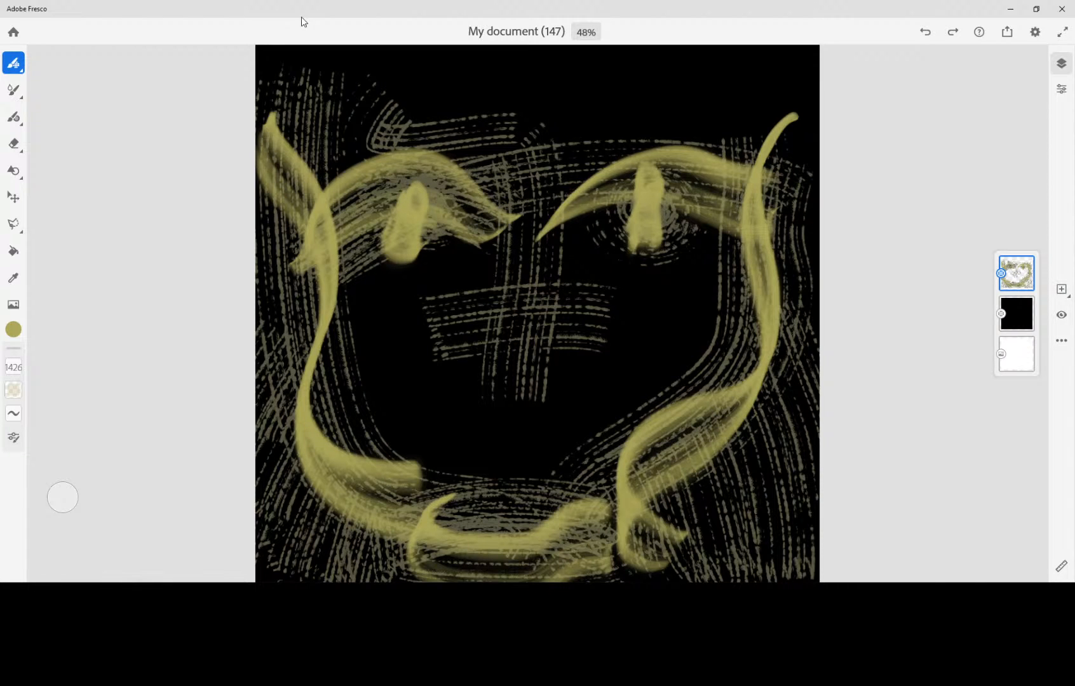
- Paint a curled smoky stroke for the base of the nose, and undo a trial wavy mouth stroke below it
{"action": "mouse_move", "coordinate": [452, 275]}
{"action": "left_mouse_down"}
{"action": "mouse_move", "coordinate": [502, 331]}
{"action": "mouse_move", "coordinate": [610, 305]}
{"action": "mouse_move", "coordinate": [602, 257]}
{"action": "left_mouse_up"}
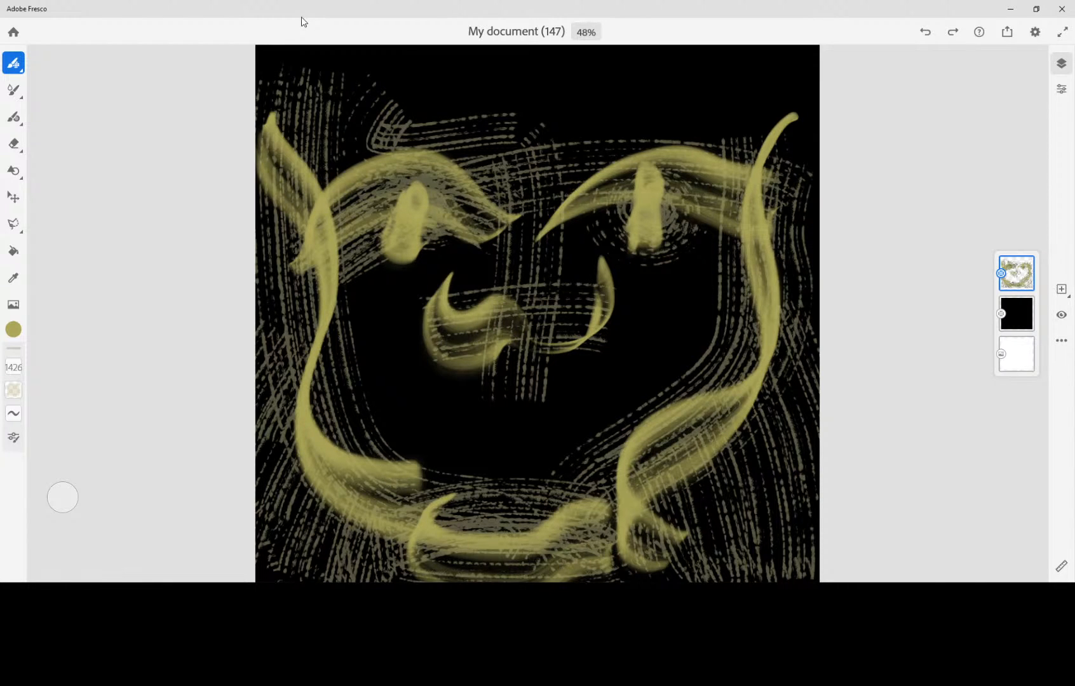
{"action": "mouse_move", "coordinate": [439, 393]}
{"action": "left_mouse_down"}
{"action": "mouse_move", "coordinate": [553, 445]}
{"action": "mouse_move", "coordinate": [601, 423]}
{"action": "left_mouse_up"}
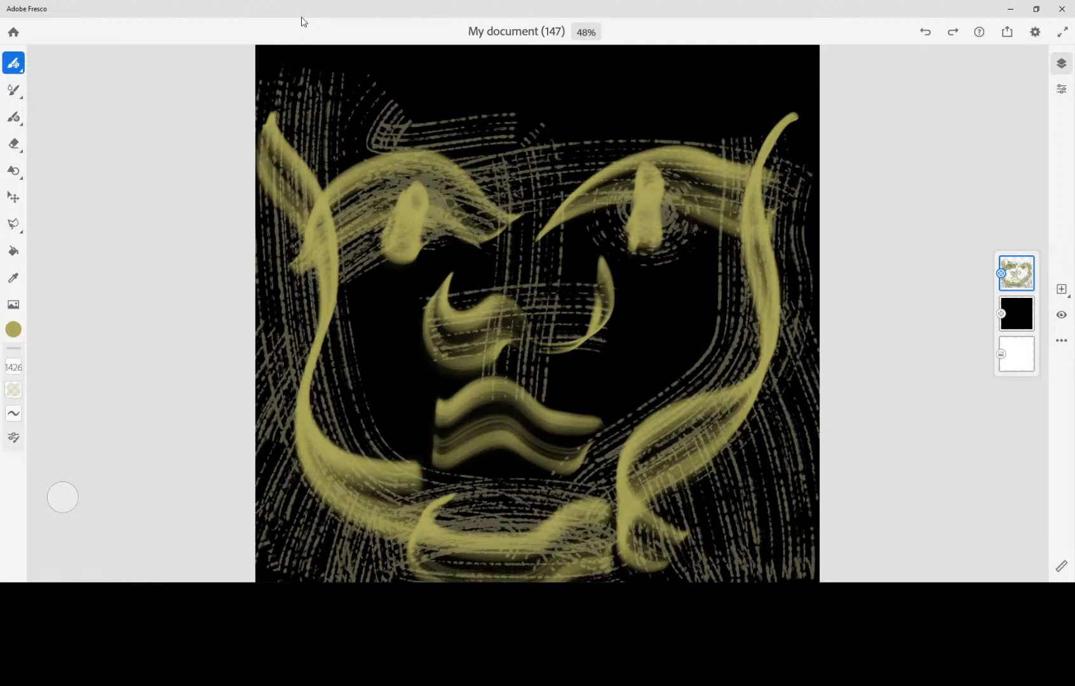
{"action": "key", "text": "ctrl+z"}
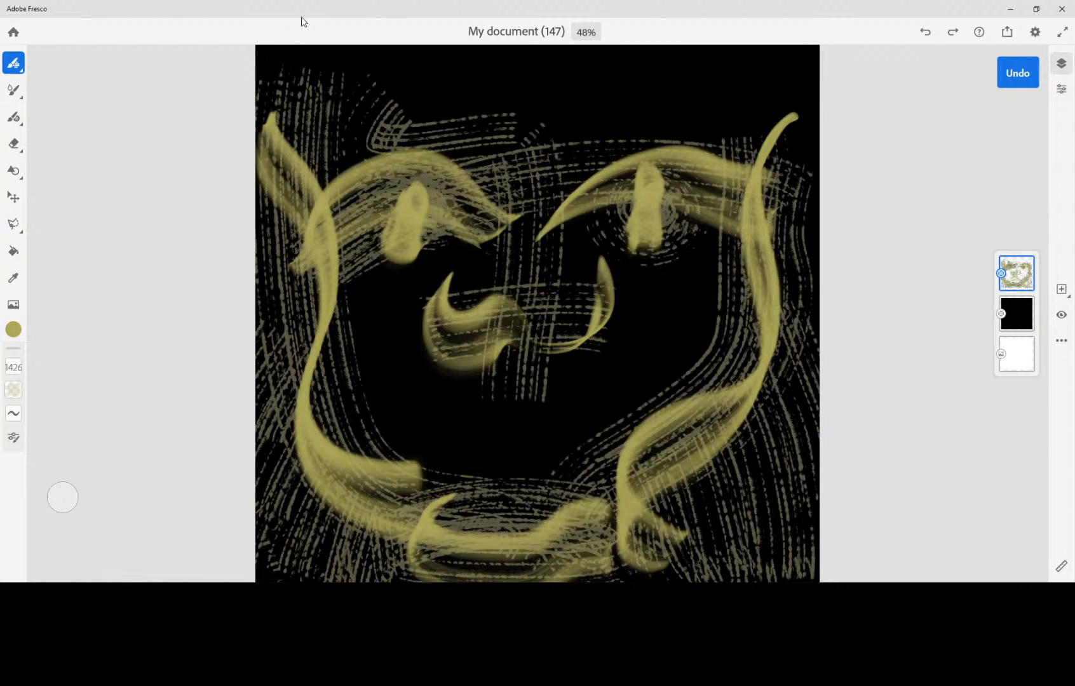
- Choose the Hard round size flow pixel brush from the Basic category and set its size to 102
{"action": "left_click", "coordinate": [13, 62]}
{"action": "left_click", "coordinate": [13, 62]}
{"action": "left_click", "coordinate": [12, 62]}
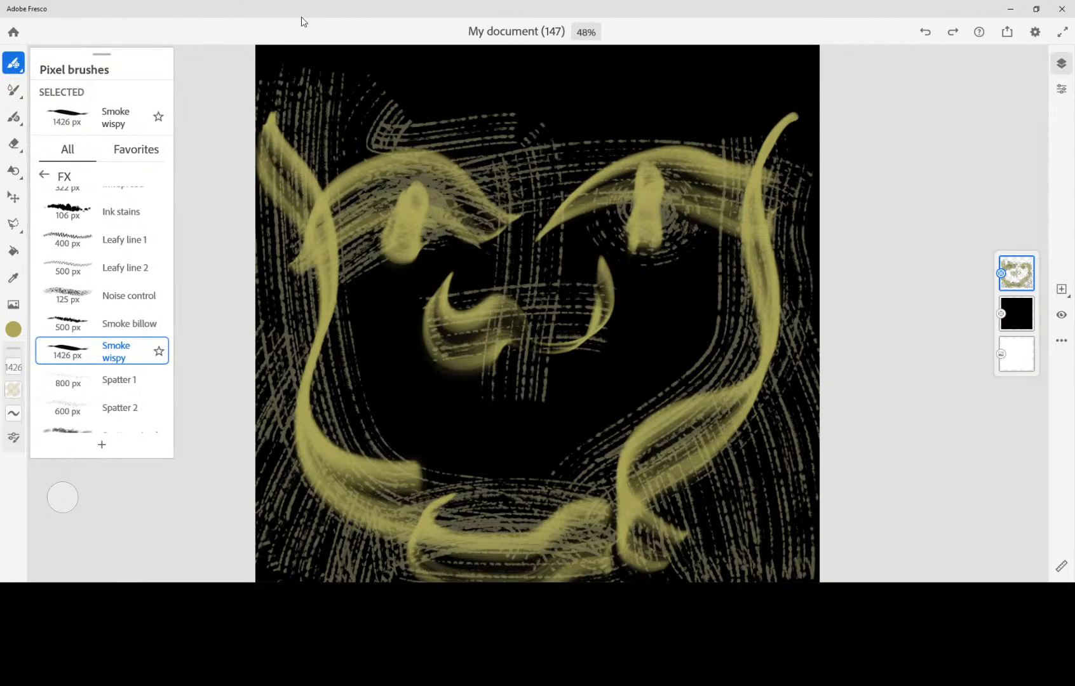
{"action": "left_click", "coordinate": [44, 174]}
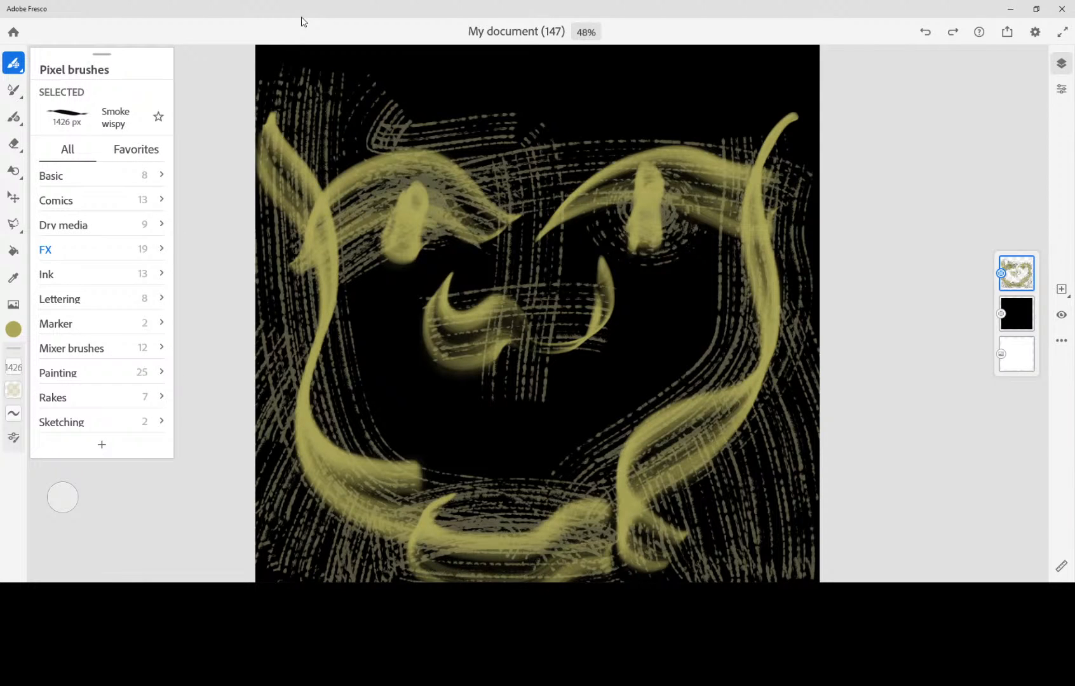
{"action": "left_click", "coordinate": [51, 176]}
{"action": "left_click", "coordinate": [102, 257]}
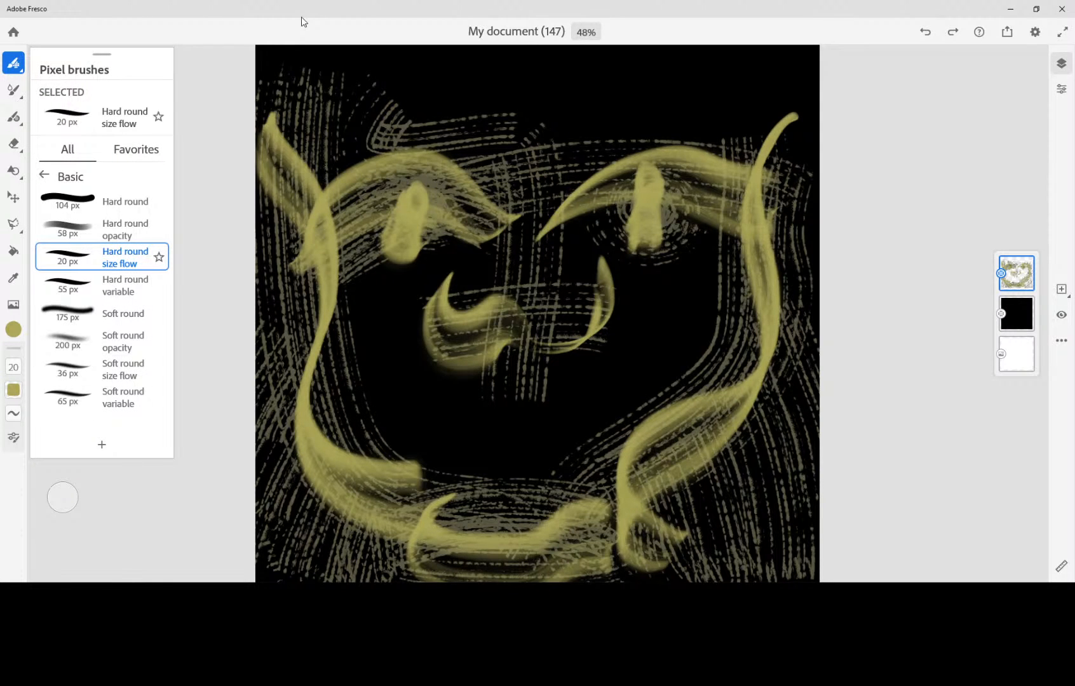
{"action": "left_click", "coordinate": [14, 62]}
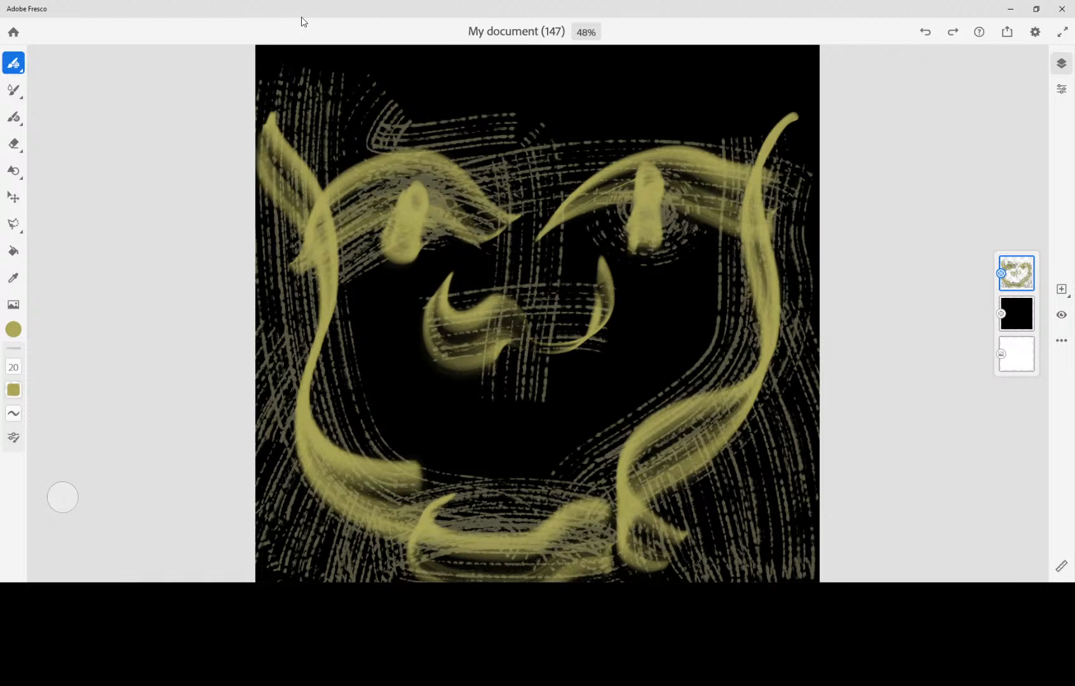
{"action": "left_click", "coordinate": [13, 367]}
{"action": "left_click_drag", "start_coordinate": [39, 447], "coordinate": [38, 394]}
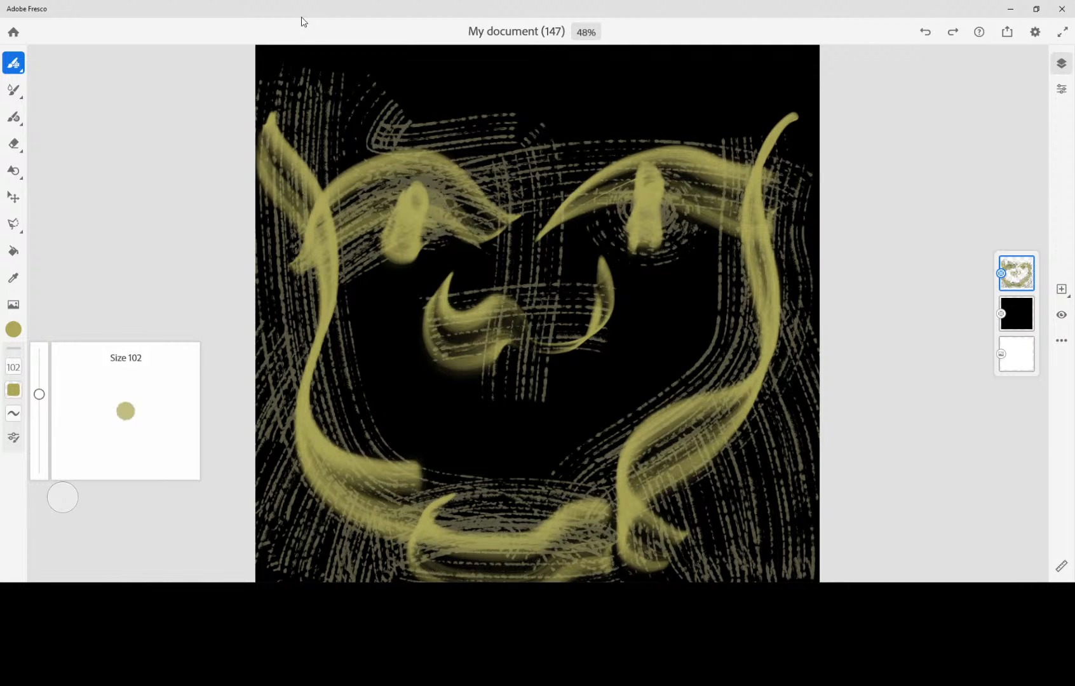
- Paint solid upper lids and irises over both eyes, and outline the nose with rounded strokes for its bridge and nostrils
{"action": "mouse_move", "coordinate": [552, 219]}
{"action": "left_mouse_down"}
{"action": "mouse_move", "coordinate": [648, 175]}
{"action": "mouse_move", "coordinate": [730, 219]}
{"action": "left_mouse_up"}
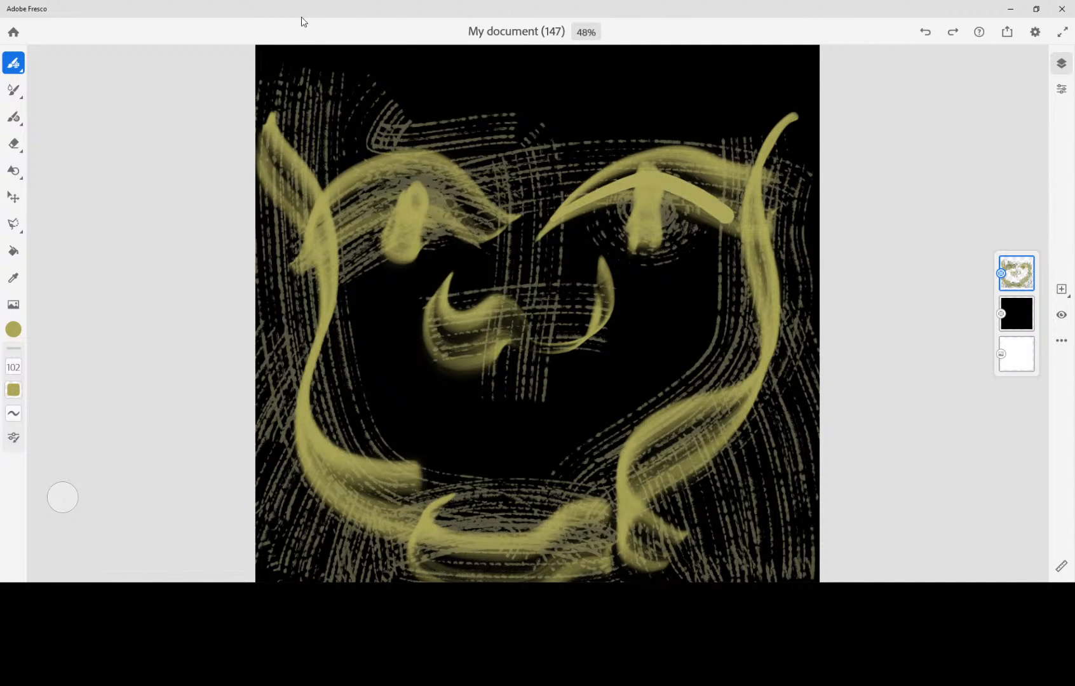
{"action": "mouse_move", "coordinate": [643, 210]}
{"action": "left_mouse_down"}
{"action": "mouse_move", "coordinate": [647, 241]}
{"action": "mouse_move", "coordinate": [658, 198]}
{"action": "left_mouse_up"}
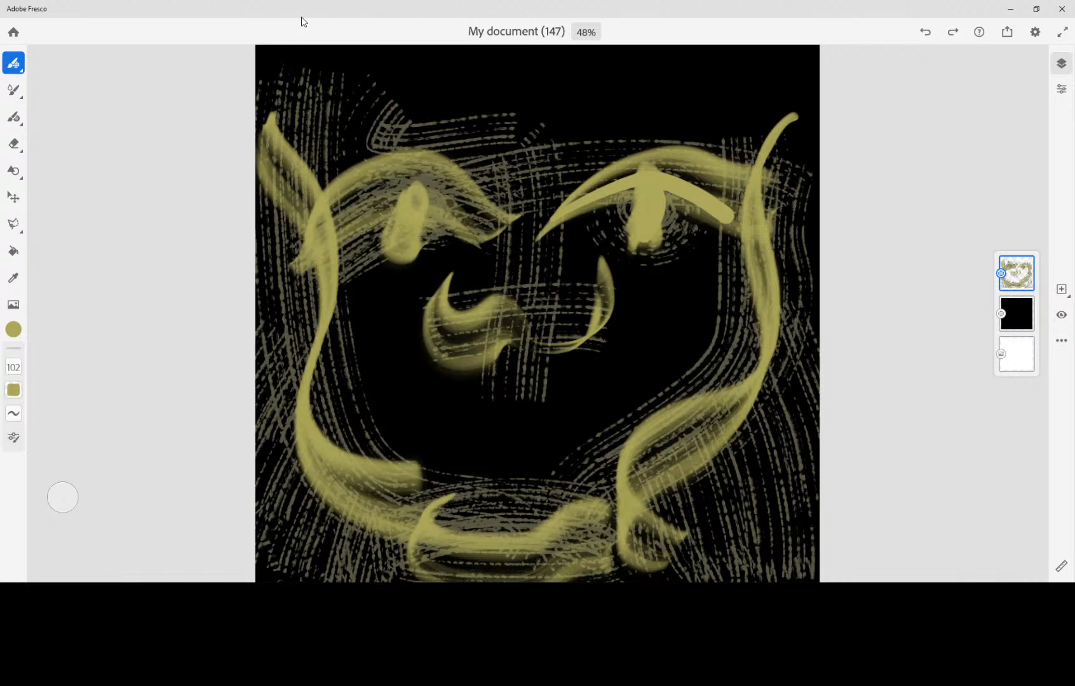
{"action": "mouse_move", "coordinate": [490, 230]}
{"action": "left_mouse_down"}
{"action": "mouse_move", "coordinate": [424, 187]}
{"action": "mouse_move", "coordinate": [327, 248]}
{"action": "mouse_move", "coordinate": [477, 223]}
{"action": "left_mouse_up"}
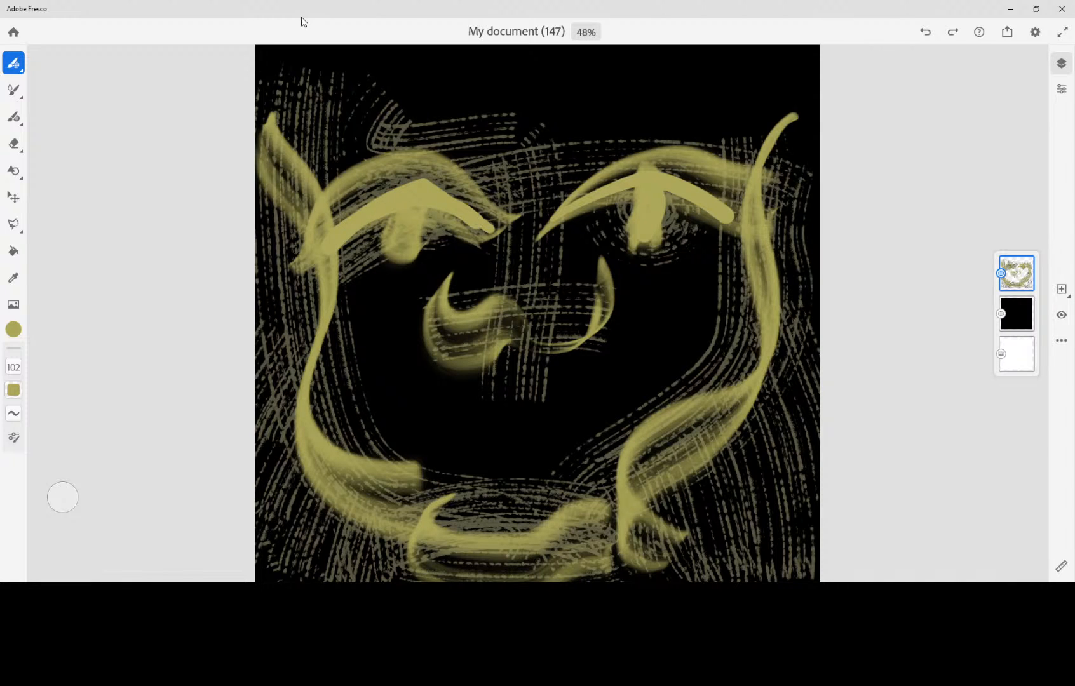
{"action": "mouse_move", "coordinate": [397, 219]}
{"action": "left_mouse_down"}
{"action": "mouse_move", "coordinate": [419, 239]}
{"action": "mouse_move", "coordinate": [407, 232]}
{"action": "left_mouse_up"}
{"action": "mouse_move", "coordinate": [437, 299]}
{"action": "left_mouse_down"}
{"action": "mouse_move", "coordinate": [432, 343]}
{"action": "mouse_move", "coordinate": [554, 350]}
{"action": "mouse_move", "coordinate": [628, 321]}
{"action": "mouse_move", "coordinate": [614, 308]}
{"action": "mouse_move", "coordinate": [475, 286]}
{"action": "mouse_move", "coordinate": [491, 314]}
{"action": "left_mouse_up"}
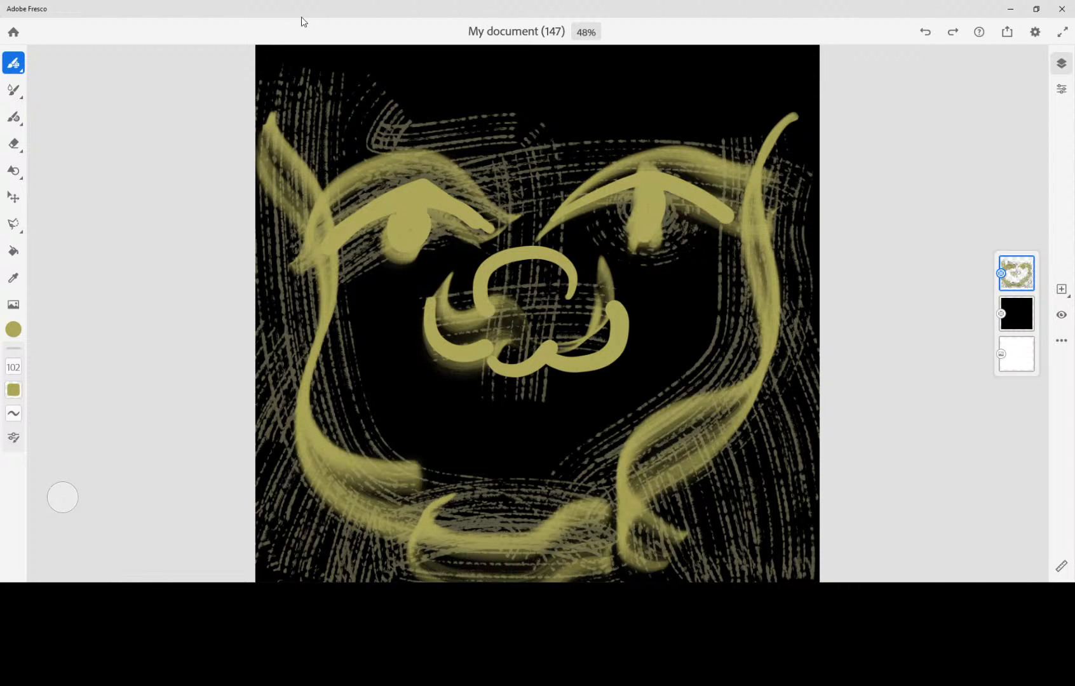
- Add curled strokes to the tops and inner edges of both nostrils, and paint short upper and lower lip strokes below the nose
{"action": "left_click_drag", "start_coordinate": [579, 289], "coordinate": [612, 305]}
{"action": "mouse_move", "coordinate": [473, 277]}
{"action": "left_mouse_down"}
{"action": "mouse_move", "coordinate": [471, 307]}
{"action": "mouse_move", "coordinate": [492, 361]}
{"action": "mouse_move", "coordinate": [586, 354]}
{"action": "left_mouse_up"}
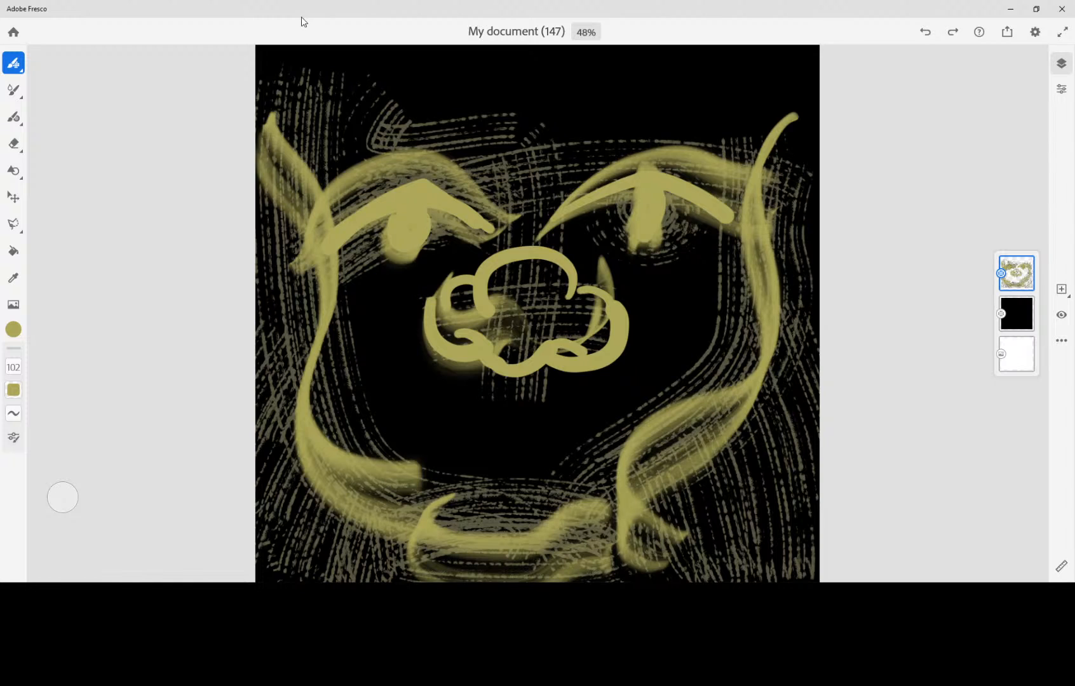
{"action": "left_click_drag", "start_coordinate": [480, 432], "coordinate": [575, 434]}
{"action": "left_click_drag", "start_coordinate": [497, 458], "coordinate": [554, 452]}
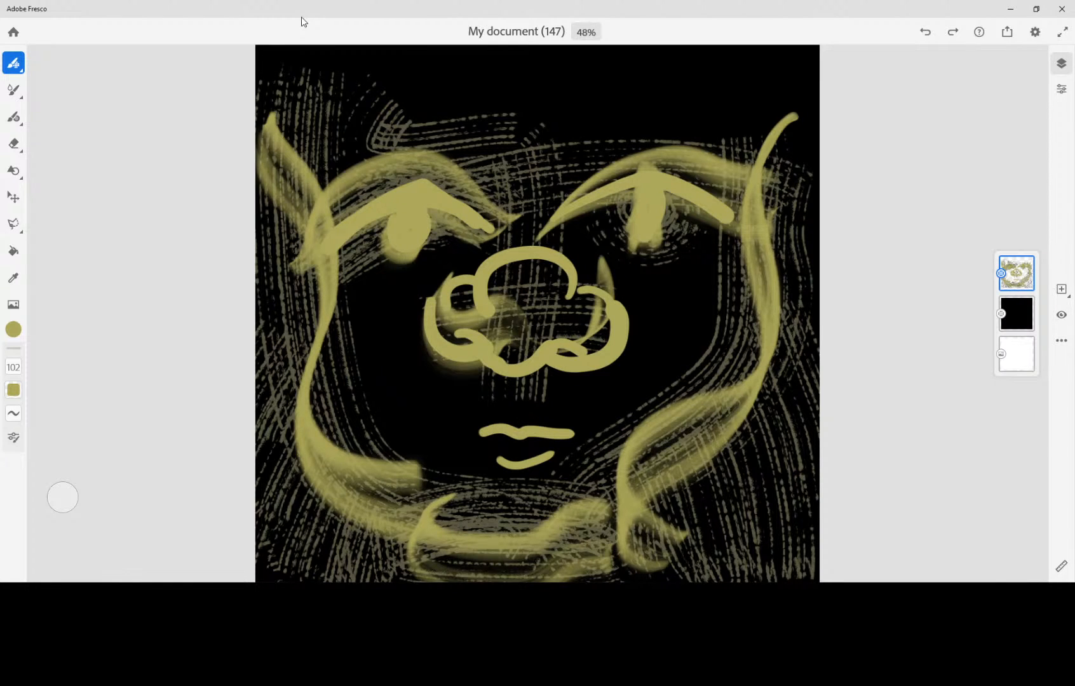
- Paint zigzag hair tufts along the canvas's upper edge, one in the middle and one in each upper corner
{"action": "left_click_drag", "start_coordinate": [502, 85], "coordinate": [568, 70]}
{"action": "mouse_move", "coordinate": [686, 80]}
{"action": "left_mouse_down"}
{"action": "mouse_move", "coordinate": [793, 47]}
{"action": "mouse_move", "coordinate": [819, 84]}
{"action": "left_mouse_up"}
{"action": "mouse_move", "coordinate": [279, 117]}
{"action": "left_mouse_down"}
{"action": "mouse_move", "coordinate": [315, 71]}
{"action": "mouse_move", "coordinate": [380, 63]}
{"action": "left_mouse_up"}
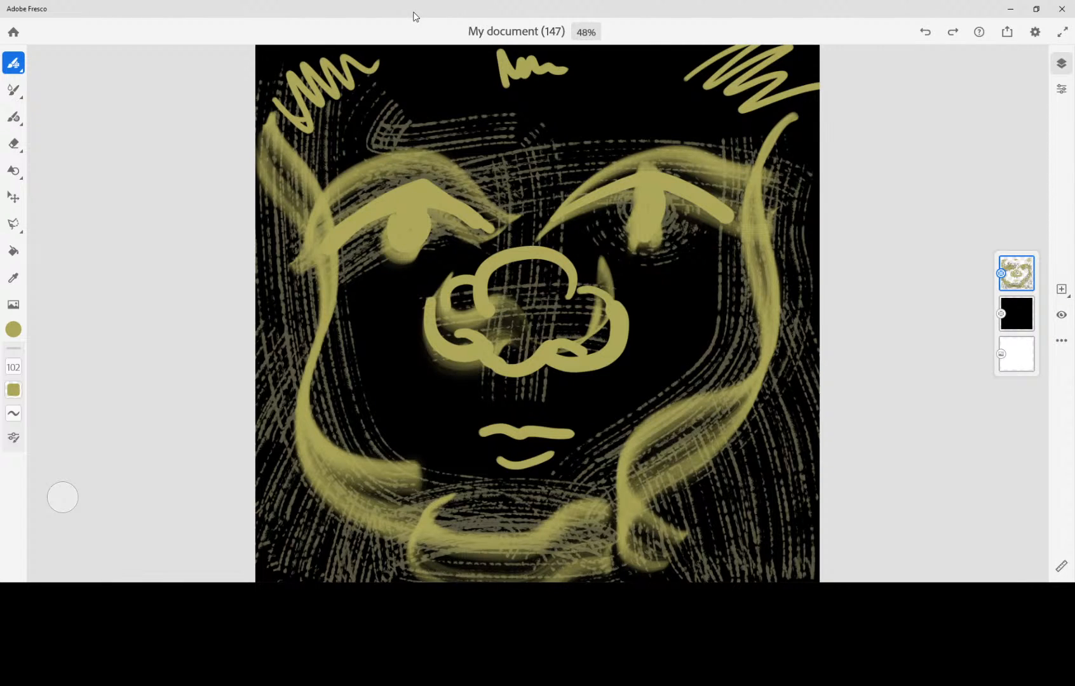
- Change the colour to dark olive and repaint both upper eyelids and irises, leaving a small light spot in each iris
{"action": "left_click", "coordinate": [13, 329]}
{"action": "left_click_drag", "start_coordinate": [101, 289], "coordinate": [113, 313]}
{"action": "mouse_move", "coordinate": [546, 226]}
{"action": "left_mouse_down"}
{"action": "mouse_move", "coordinate": [642, 180]}
{"action": "mouse_move", "coordinate": [635, 238]}
{"action": "mouse_move", "coordinate": [664, 191]}
{"action": "mouse_move", "coordinate": [736, 223]}
{"action": "left_mouse_up"}
{"action": "left_click_drag", "start_coordinate": [639, 190], "coordinate": [661, 207]}
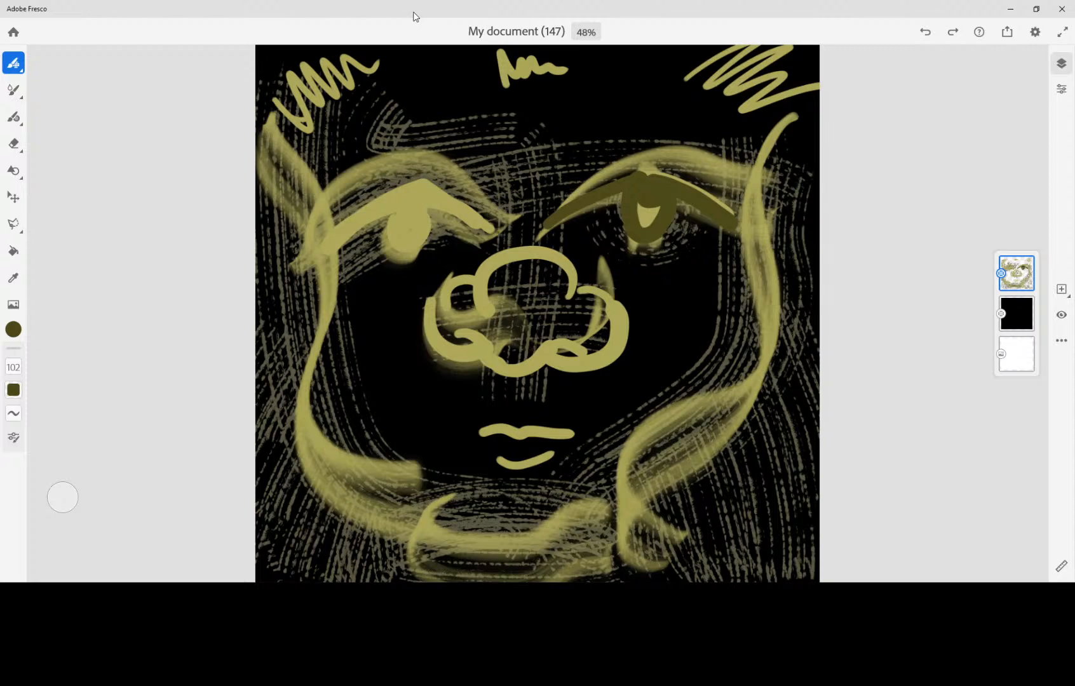
{"action": "mouse_move", "coordinate": [502, 232]}
{"action": "left_mouse_down"}
{"action": "mouse_move", "coordinate": [352, 216]}
{"action": "mouse_move", "coordinate": [311, 255]}
{"action": "left_mouse_up"}
{"action": "left_click_drag", "start_coordinate": [445, 209], "coordinate": [499, 225]}
{"action": "mouse_move", "coordinate": [393, 248]}
{"action": "left_mouse_down"}
{"action": "mouse_move", "coordinate": [429, 212]}
{"action": "mouse_move", "coordinate": [420, 234]}
{"action": "left_mouse_up"}
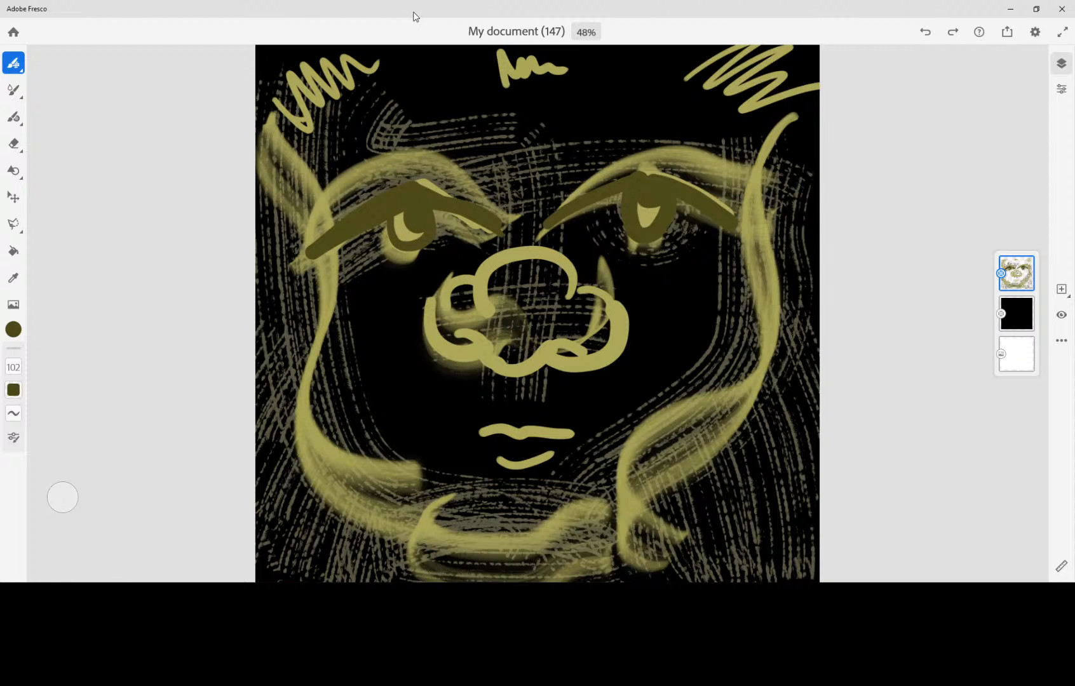
- Paint dark olive strokes along the nose tip, nostrils and nose base, add a curved fold on each cheek, and darken both lips
{"action": "mouse_move", "coordinate": [448, 335]}
{"action": "left_mouse_down"}
{"action": "mouse_move", "coordinate": [498, 362]}
{"action": "mouse_move", "coordinate": [580, 354]}
{"action": "left_mouse_up"}
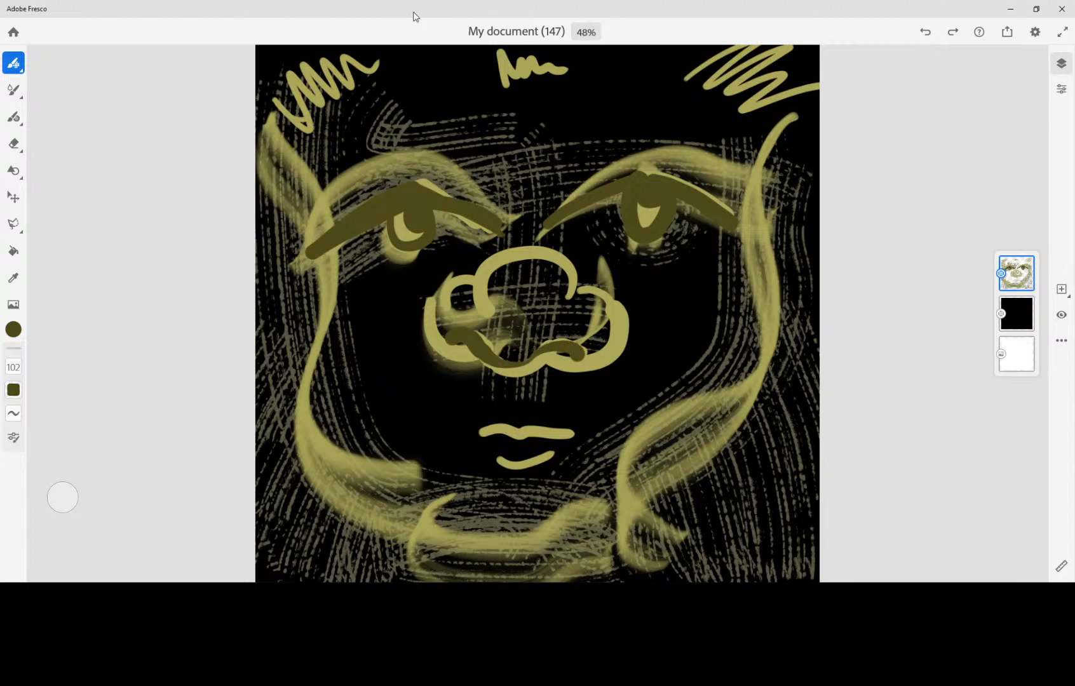
{"action": "mouse_move", "coordinate": [488, 297]}
{"action": "left_mouse_down"}
{"action": "mouse_move", "coordinate": [490, 308]}
{"action": "mouse_move", "coordinate": [567, 293]}
{"action": "left_mouse_up"}
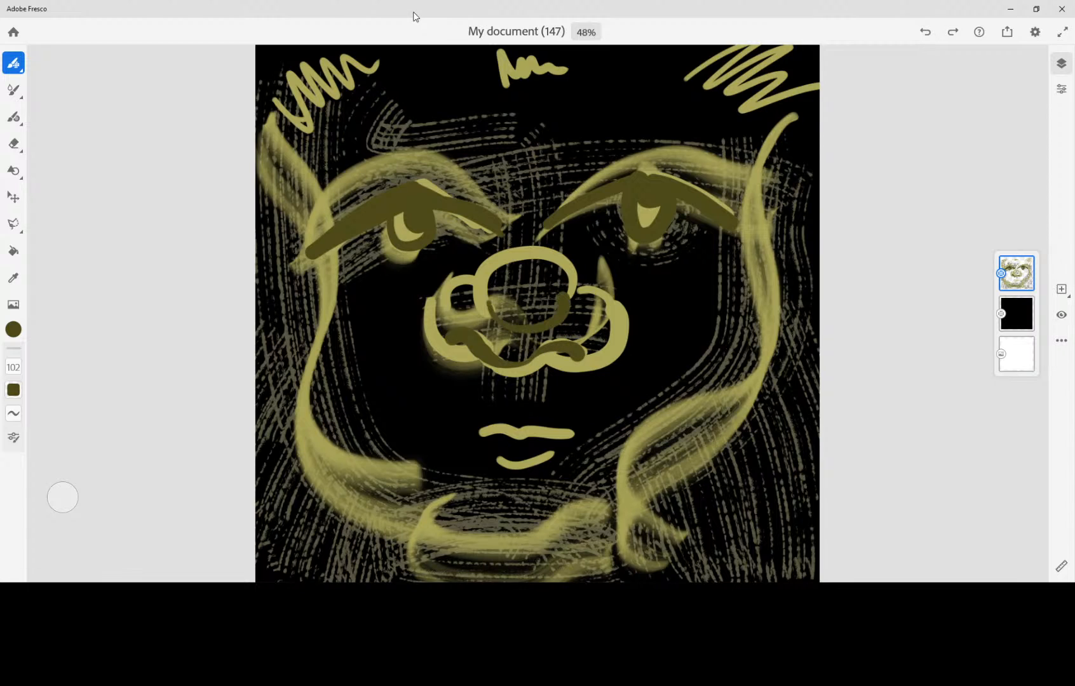
{"action": "mouse_move", "coordinate": [590, 364]}
{"action": "left_mouse_down"}
{"action": "mouse_move", "coordinate": [600, 291]}
{"action": "mouse_move", "coordinate": [585, 284]}
{"action": "left_mouse_up"}
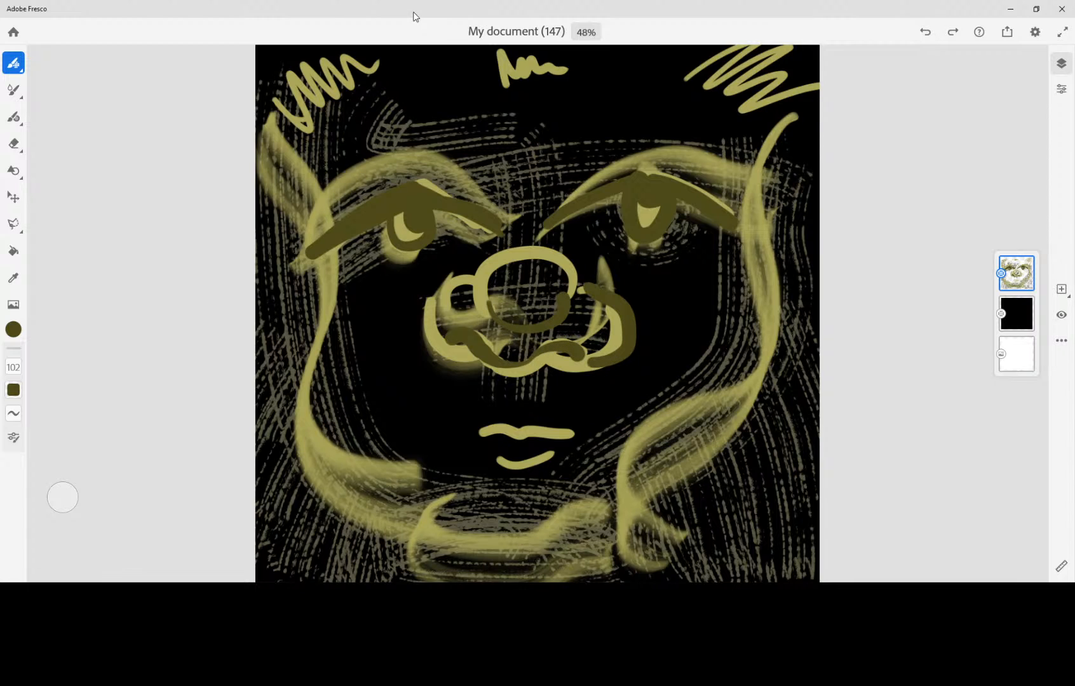
{"action": "mouse_move", "coordinate": [470, 364]}
{"action": "left_mouse_down"}
{"action": "mouse_move", "coordinate": [424, 356]}
{"action": "mouse_move", "coordinate": [451, 288]}
{"action": "mouse_move", "coordinate": [369, 379]}
{"action": "left_mouse_up"}
{"action": "left_click_drag", "start_coordinate": [603, 286], "coordinate": [692, 386]}
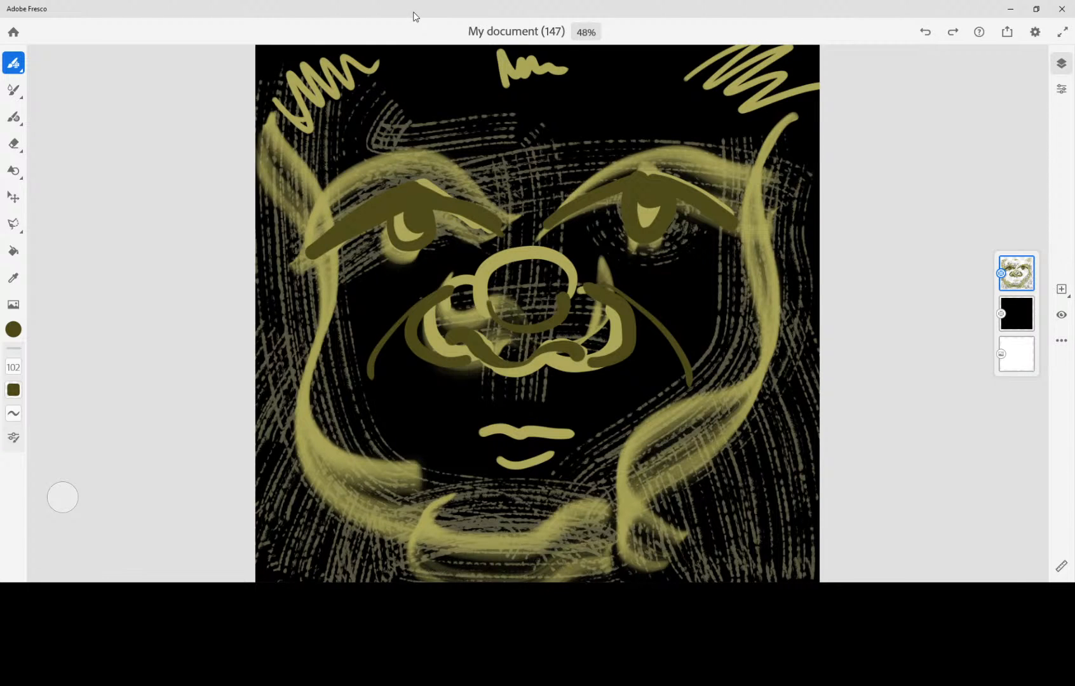
{"action": "mouse_move", "coordinate": [471, 434]}
{"action": "left_mouse_down"}
{"action": "mouse_move", "coordinate": [543, 426]}
{"action": "mouse_move", "coordinate": [588, 436]}
{"action": "left_mouse_up"}
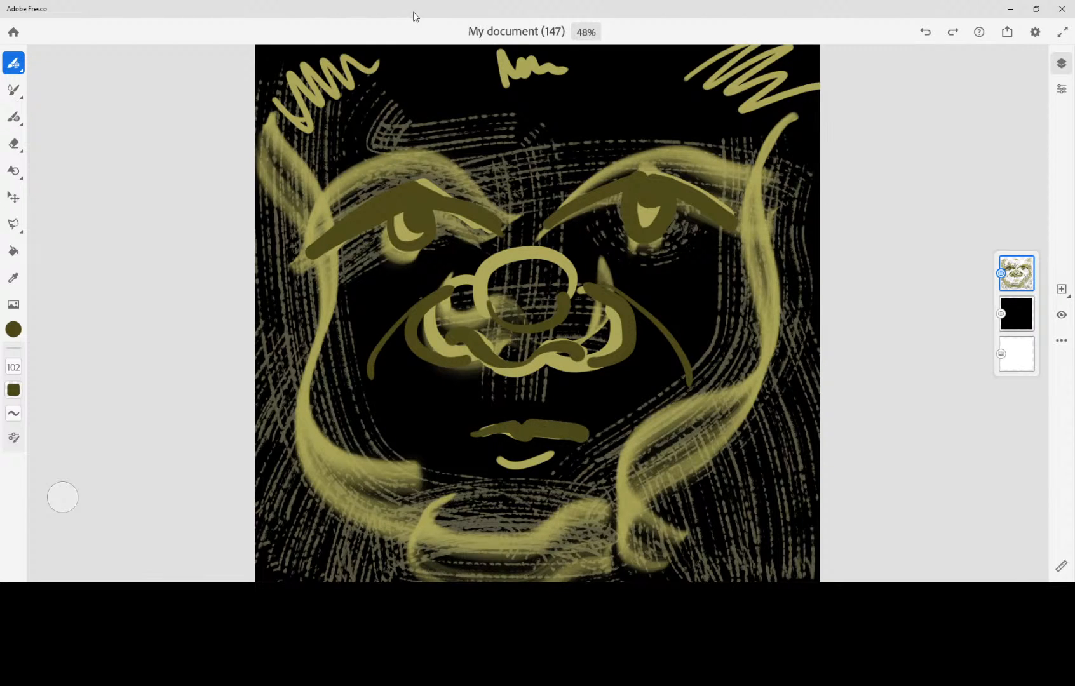
{"action": "left_click_drag", "start_coordinate": [497, 460], "coordinate": [557, 450]}
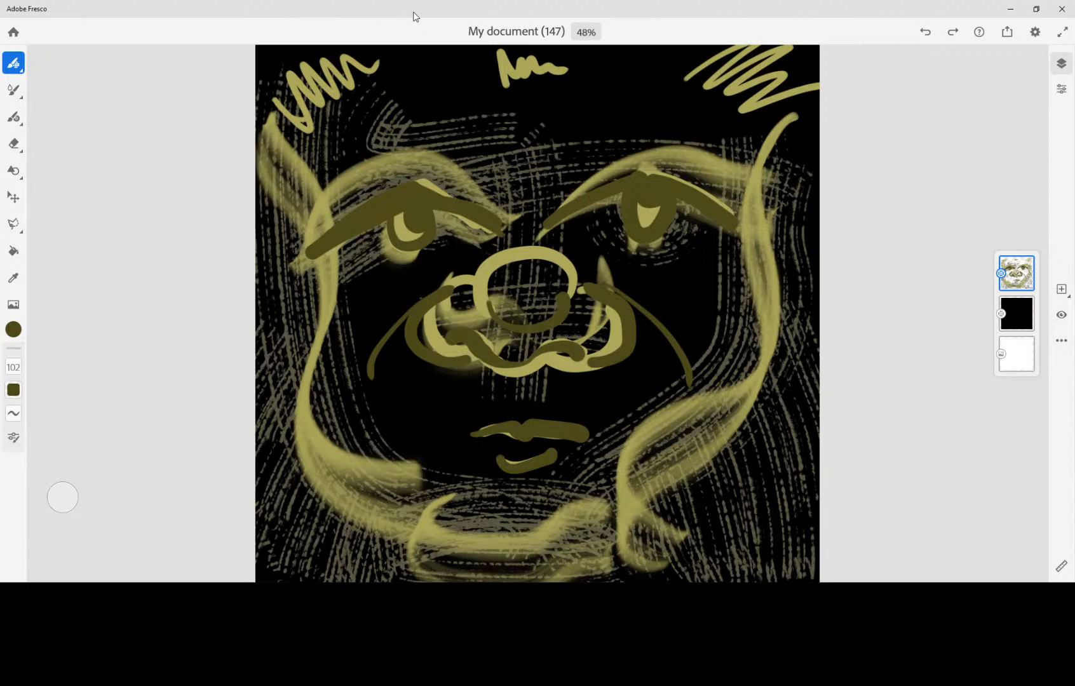
- Change the colour to a near-black olive and paint over the upper lids and irises of both eyes
{"action": "left_click", "coordinate": [13, 329]}
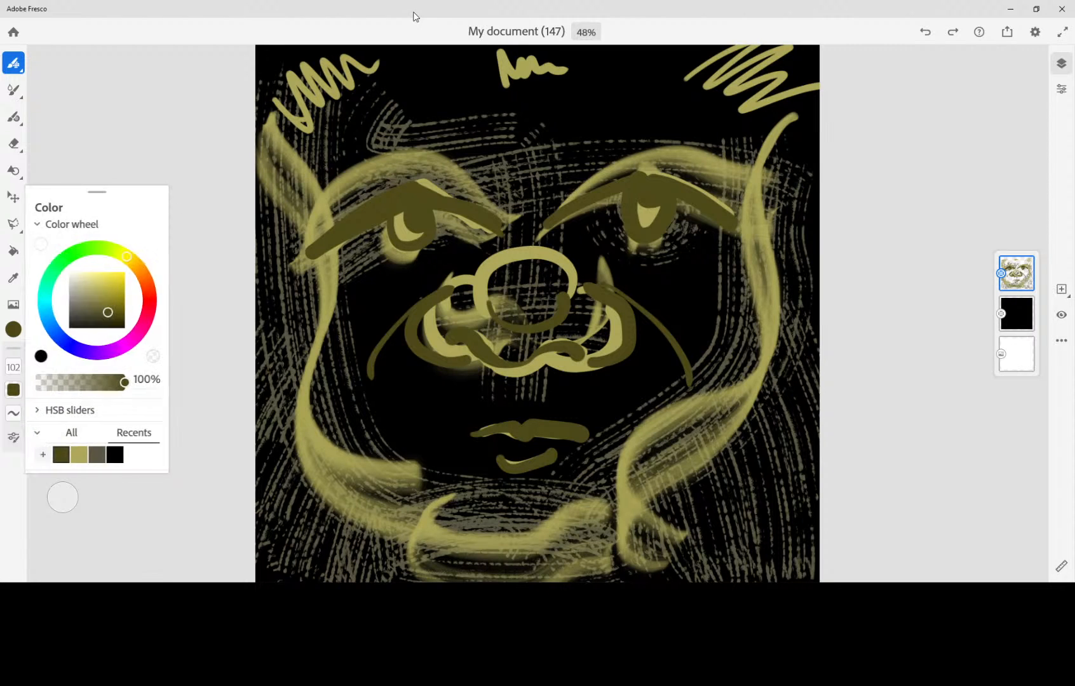
{"action": "mouse_move", "coordinate": [113, 311]}
{"action": "left_mouse_down"}
{"action": "mouse_move", "coordinate": [93, 311]}
{"action": "mouse_move", "coordinate": [93, 320]}
{"action": "left_mouse_up"}
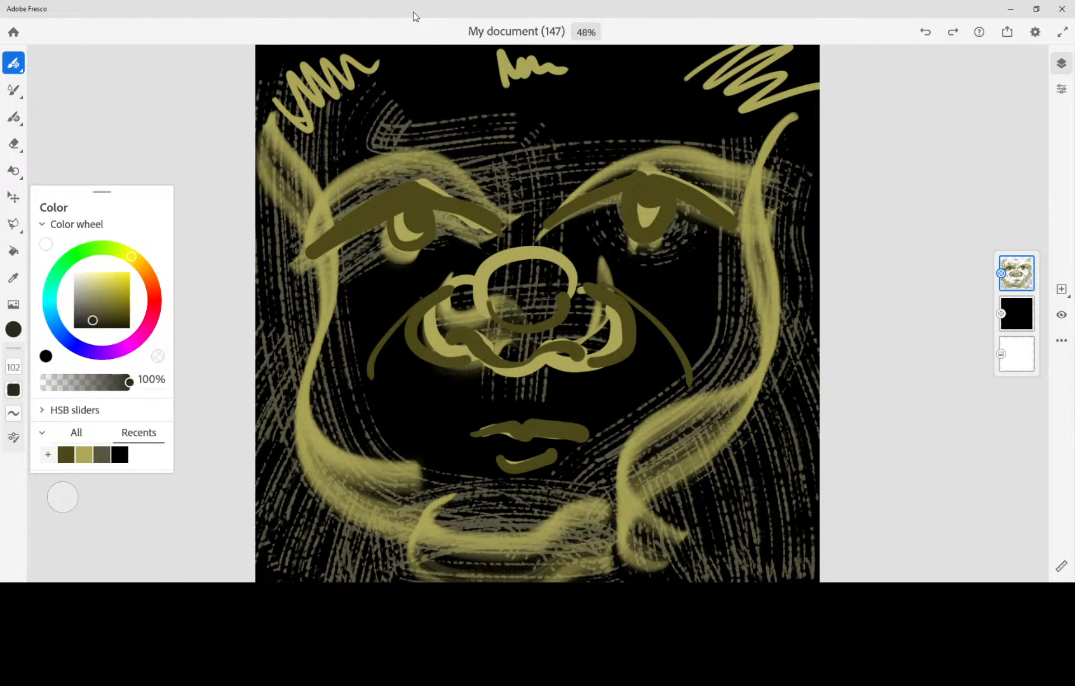
{"action": "mouse_move", "coordinate": [550, 223]}
{"action": "left_mouse_down"}
{"action": "mouse_move", "coordinate": [640, 183]}
{"action": "mouse_move", "coordinate": [713, 216]}
{"action": "left_mouse_up"}
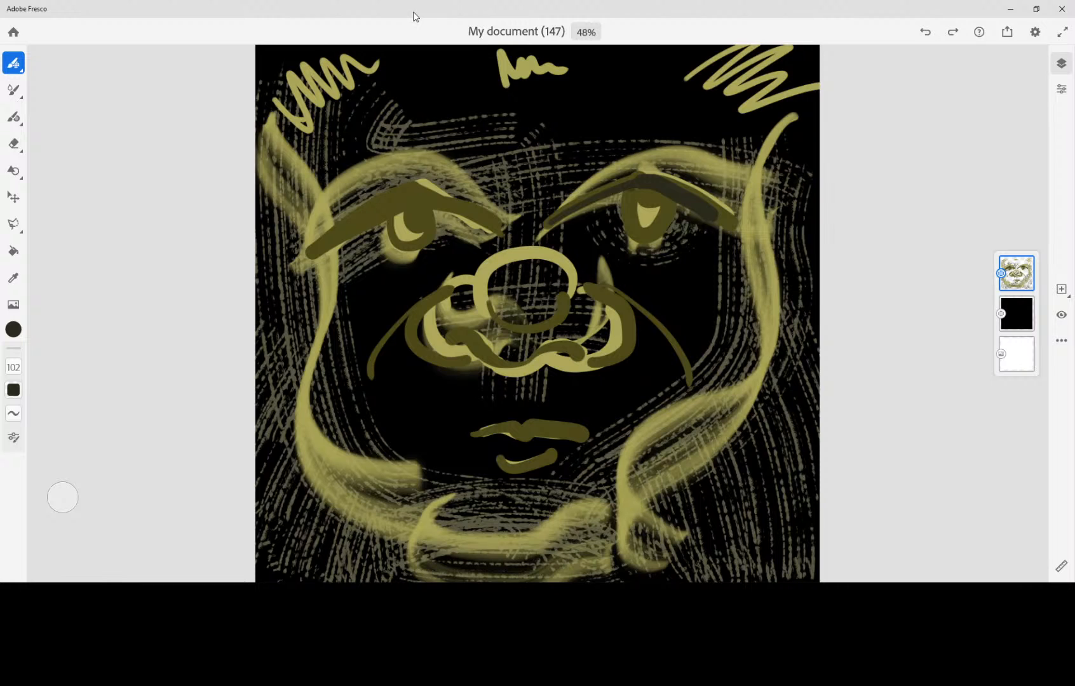
{"action": "mouse_move", "coordinate": [630, 193]}
{"action": "left_mouse_down"}
{"action": "mouse_move", "coordinate": [665, 197]}
{"action": "mouse_move", "coordinate": [652, 213]}
{"action": "left_mouse_up"}
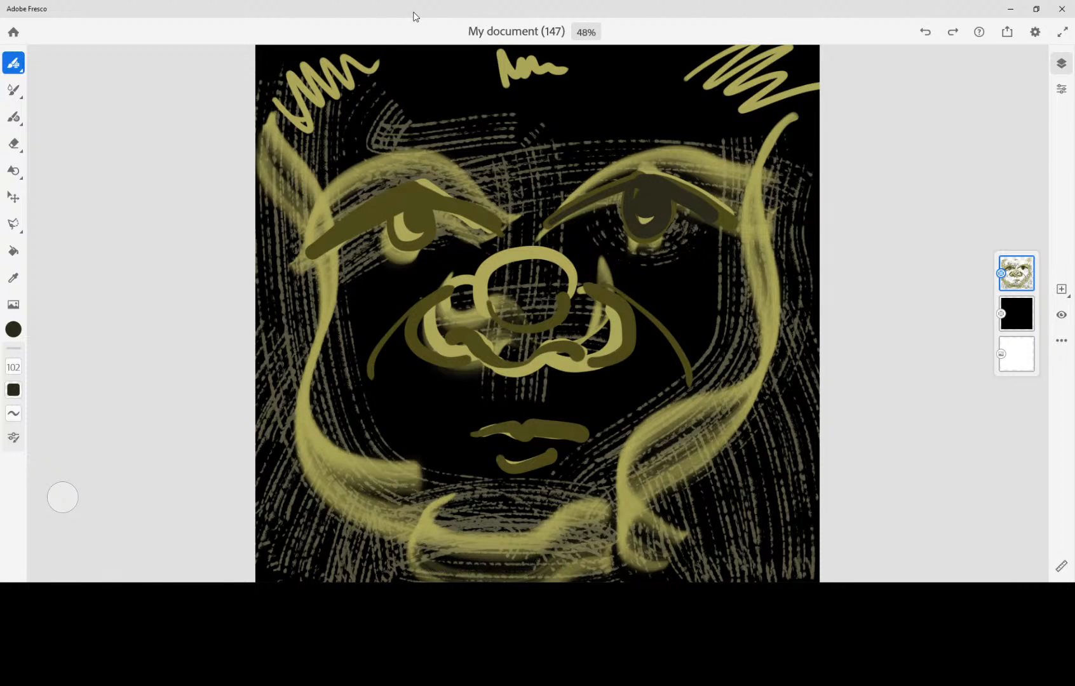
{"action": "mouse_move", "coordinate": [497, 222]}
{"action": "left_mouse_down"}
{"action": "mouse_move", "coordinate": [420, 197]}
{"action": "mouse_move", "coordinate": [346, 216]}
{"action": "mouse_move", "coordinate": [312, 261]}
{"action": "left_mouse_up"}
{"action": "mouse_move", "coordinate": [400, 214]}
{"action": "left_mouse_down"}
{"action": "mouse_move", "coordinate": [394, 231]}
{"action": "mouse_move", "coordinate": [438, 216]}
{"action": "mouse_move", "coordinate": [416, 226]}
{"action": "left_mouse_up"}
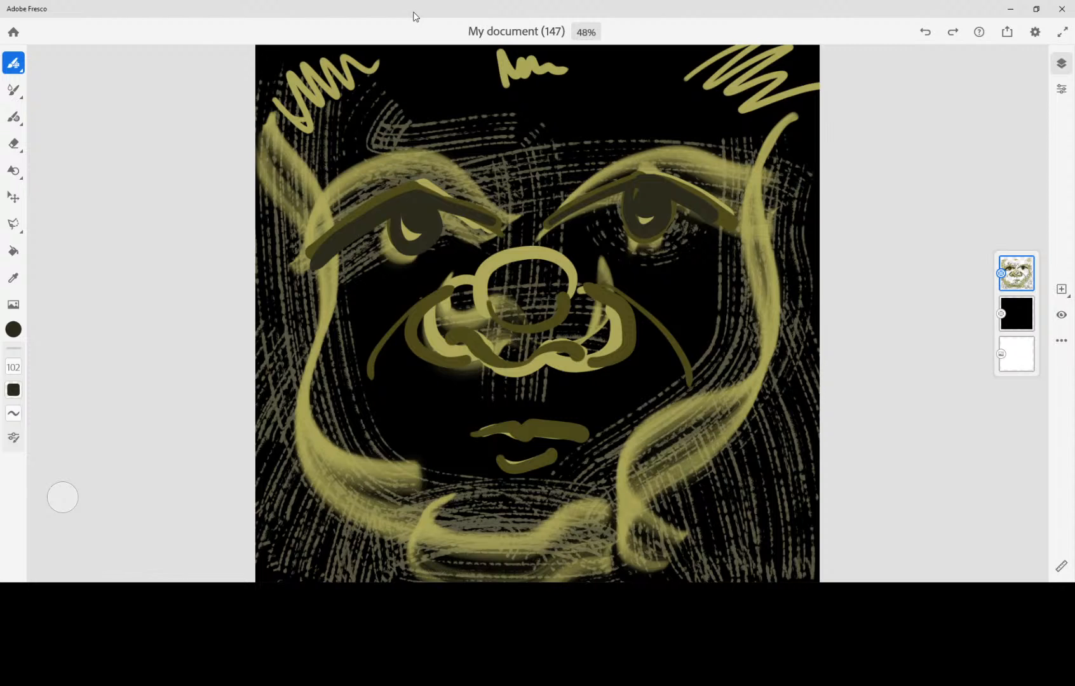
- Paint near-black arcs over the nose and its bridge, and outline both sides of the face, the jaw and the wavy chin
{"action": "mouse_move", "coordinate": [477, 291]}
{"action": "left_mouse_down"}
{"action": "mouse_move", "coordinate": [565, 264]}
{"action": "mouse_move", "coordinate": [579, 290]}
{"action": "left_mouse_up"}
{"action": "left_click_drag", "start_coordinate": [510, 248], "coordinate": [541, 239]}
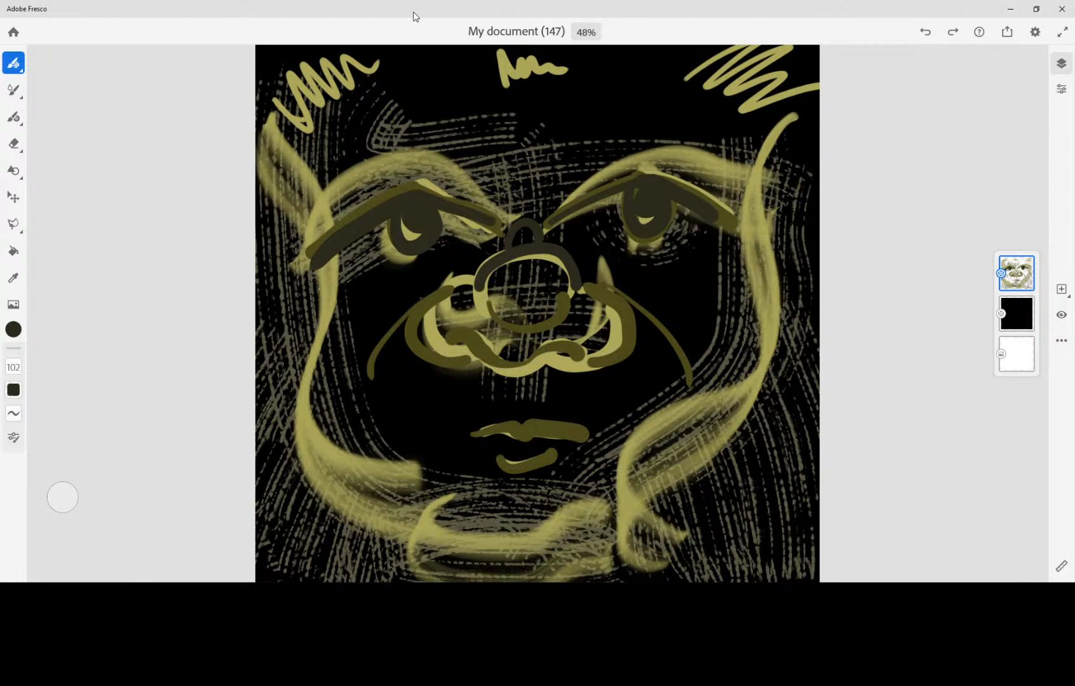
{"action": "mouse_move", "coordinate": [748, 236]}
{"action": "left_mouse_down"}
{"action": "mouse_move", "coordinate": [758, 257]}
{"action": "mouse_move", "coordinate": [748, 362]}
{"action": "mouse_move", "coordinate": [727, 392]}
{"action": "mouse_move", "coordinate": [734, 442]}
{"action": "left_mouse_up"}
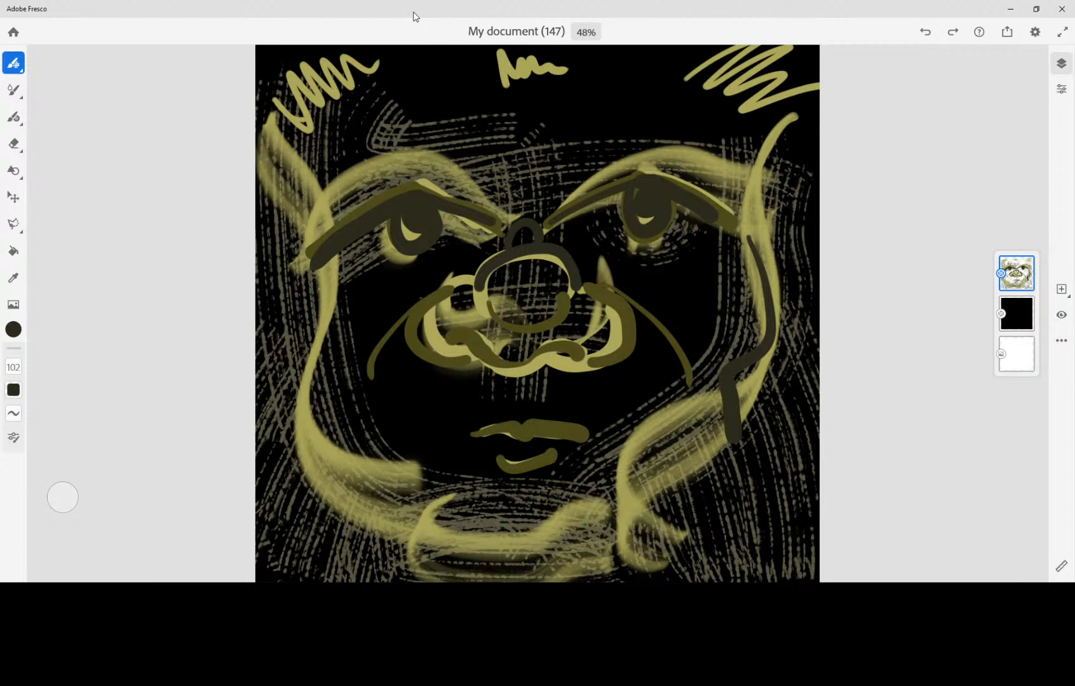
{"action": "mouse_move", "coordinate": [332, 261]}
{"action": "left_mouse_down"}
{"action": "mouse_move", "coordinate": [320, 353]}
{"action": "mouse_move", "coordinate": [340, 439]}
{"action": "mouse_move", "coordinate": [313, 478]}
{"action": "mouse_move", "coordinate": [425, 507]}
{"action": "left_mouse_up"}
{"action": "mouse_move", "coordinate": [625, 497]}
{"action": "left_mouse_down"}
{"action": "mouse_move", "coordinate": [666, 476]}
{"action": "mouse_move", "coordinate": [741, 403]}
{"action": "left_mouse_up"}
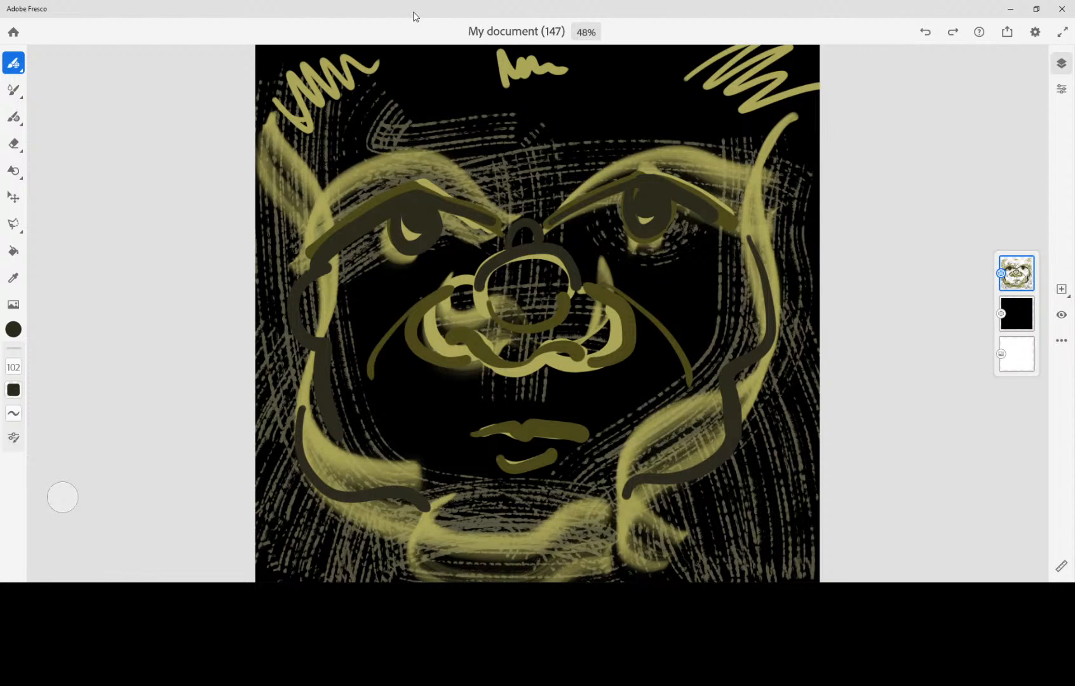
{"action": "mouse_move", "coordinate": [407, 522]}
{"action": "left_mouse_down"}
{"action": "mouse_move", "coordinate": [540, 575]}
{"action": "mouse_move", "coordinate": [635, 505]}
{"action": "left_mouse_up"}
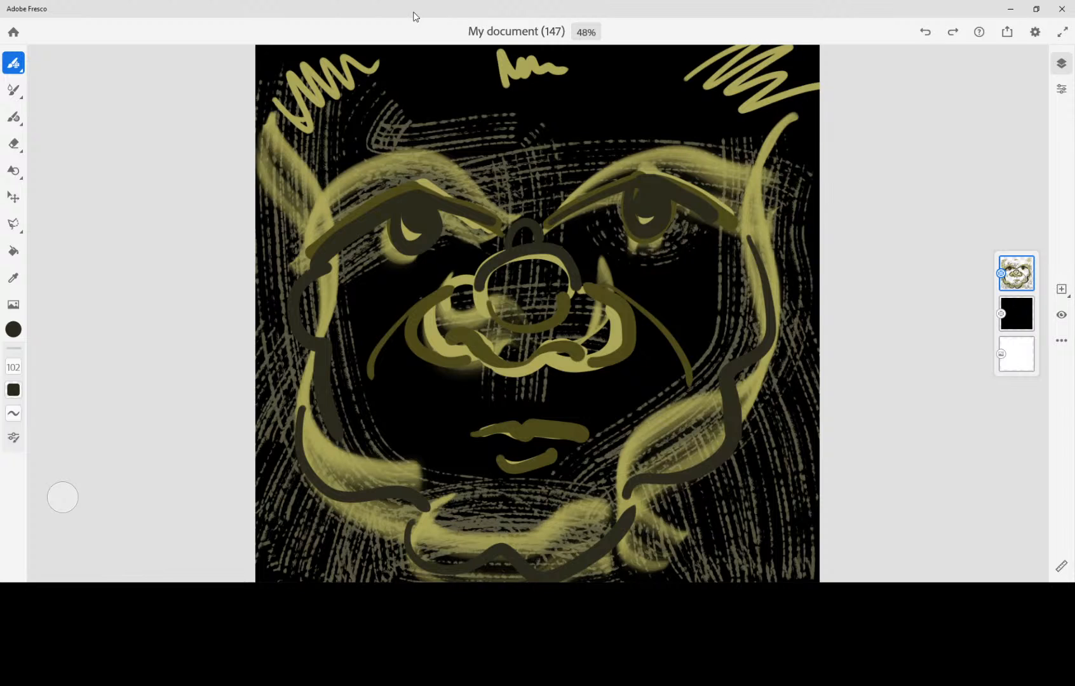
- Select the black layer, set the colour to a muted mauve pink, and choose the Hard round pixel brush from the Basic category
{"action": "left_click", "coordinate": [1017, 313]}
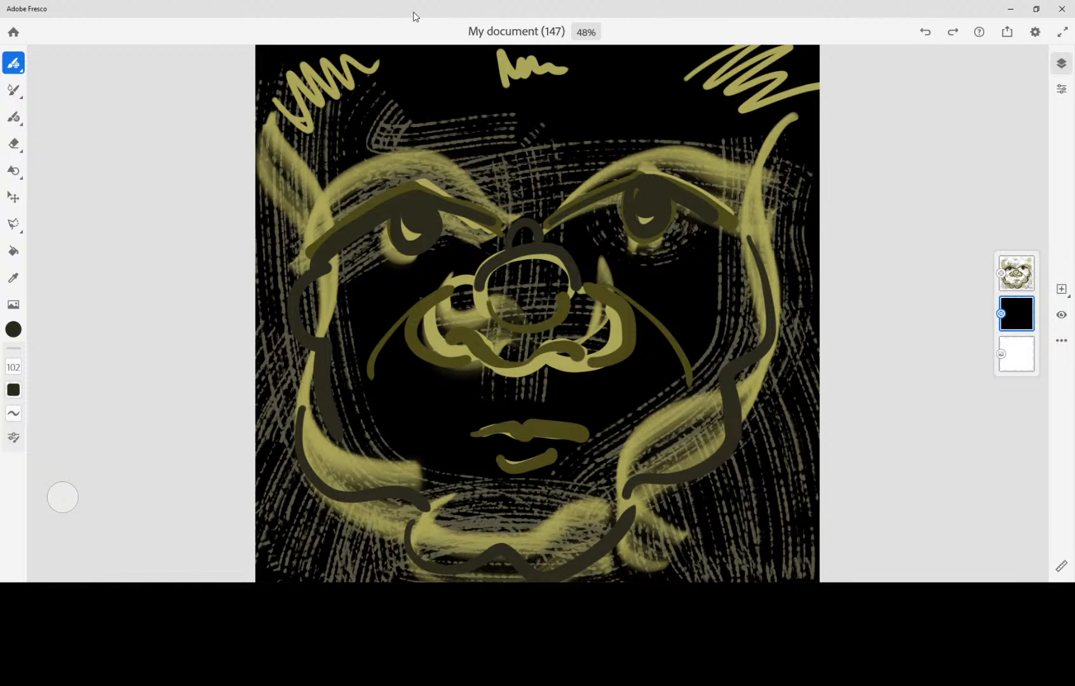
{"action": "left_click", "coordinate": [13, 330]}
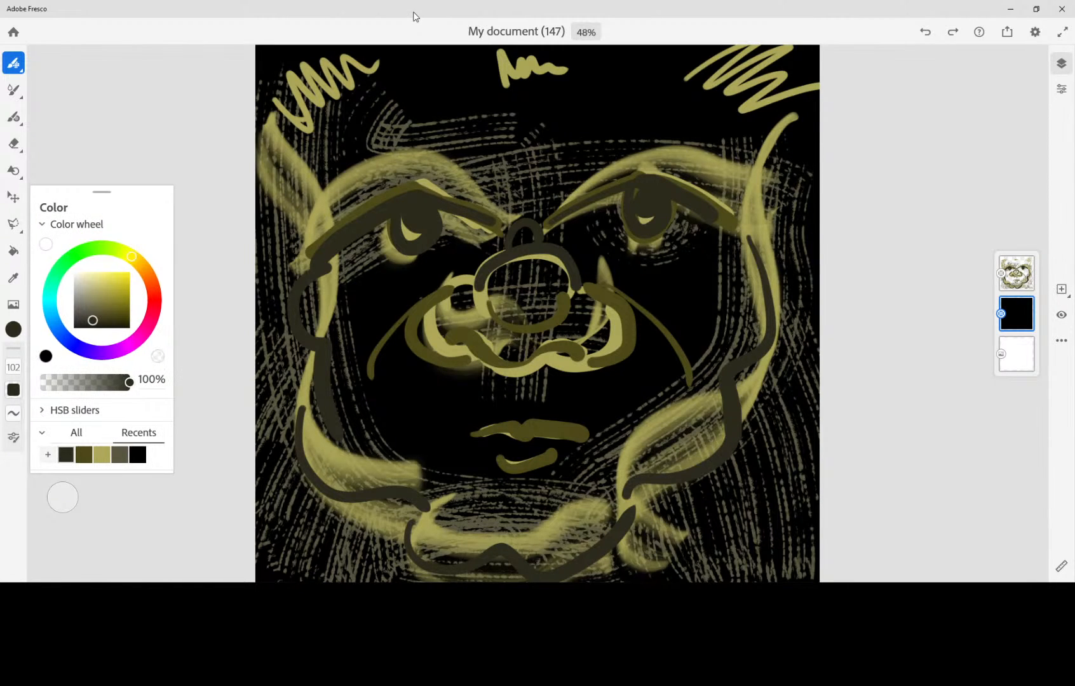
{"action": "left_click", "coordinate": [144, 332]}
{"action": "left_click_drag", "start_coordinate": [93, 320], "coordinate": [87, 289]}
{"action": "left_click", "coordinate": [13, 62]}
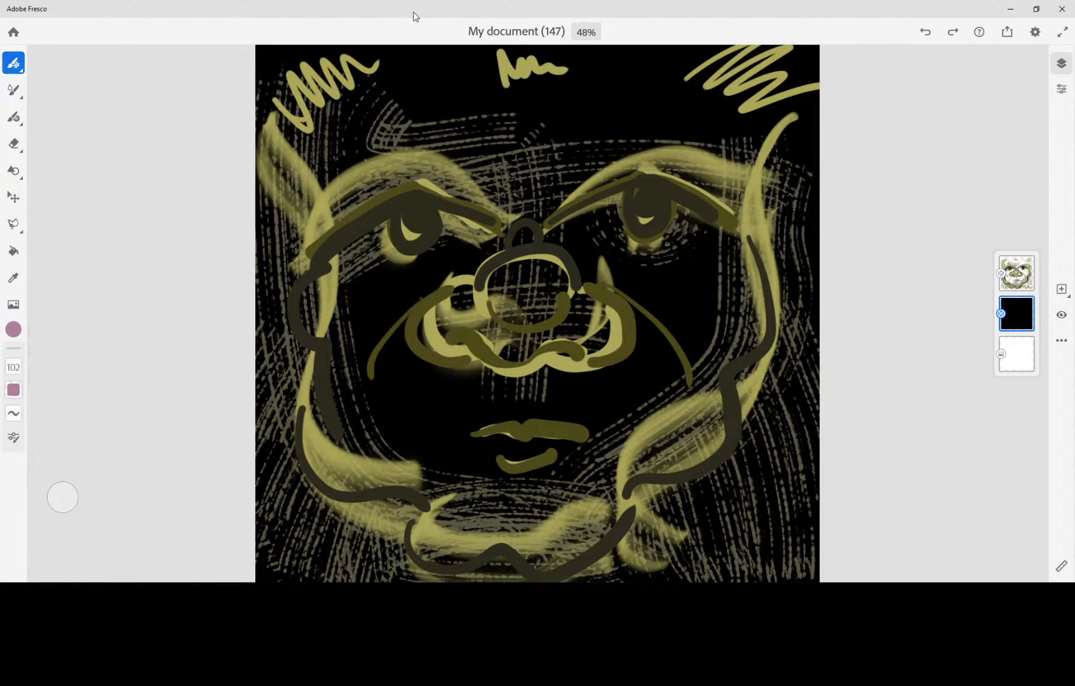
{"action": "left_click", "coordinate": [101, 200]}
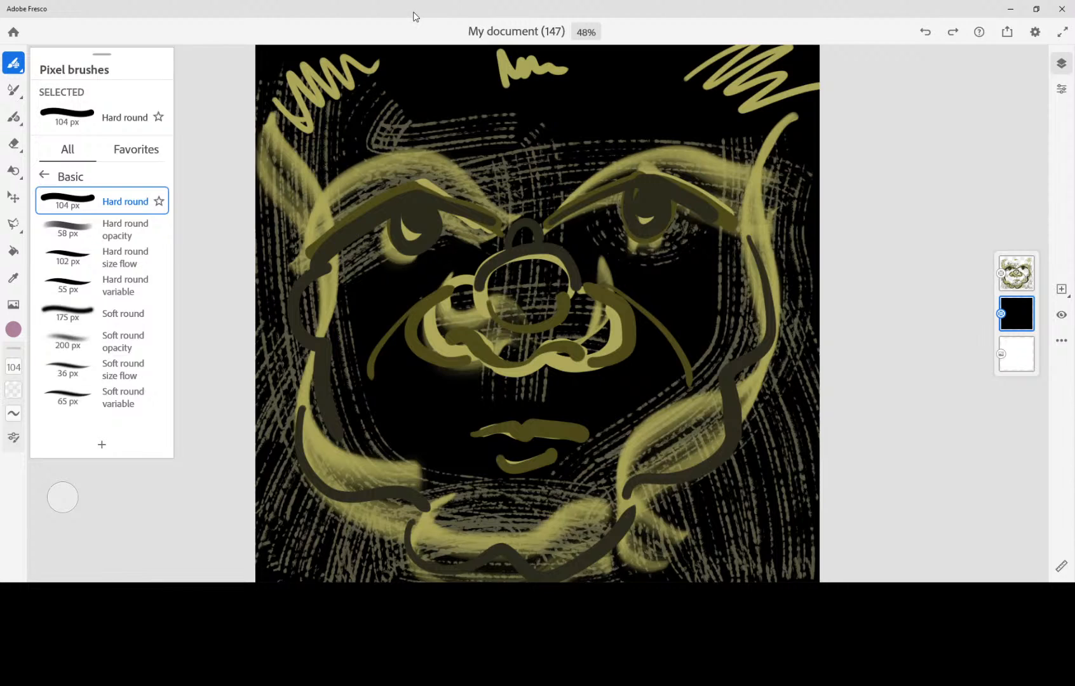
- Trace the face contour in mauve pink on the black layer, and fill the face and neck with the brush size at 339
{"action": "mouse_move", "coordinate": [346, 111]}
{"action": "left_mouse_down"}
{"action": "mouse_move", "coordinate": [326, 191]}
{"action": "mouse_move", "coordinate": [343, 271]}
{"action": "mouse_move", "coordinate": [311, 438]}
{"action": "mouse_move", "coordinate": [391, 486]}
{"action": "mouse_move", "coordinate": [439, 495]}
{"action": "mouse_move", "coordinate": [470, 563]}
{"action": "mouse_move", "coordinate": [588, 540]}
{"action": "mouse_move", "coordinate": [673, 451]}
{"action": "mouse_move", "coordinate": [743, 334]}
{"action": "mouse_move", "coordinate": [750, 149]}
{"action": "mouse_move", "coordinate": [794, 111]}
{"action": "left_mouse_up"}
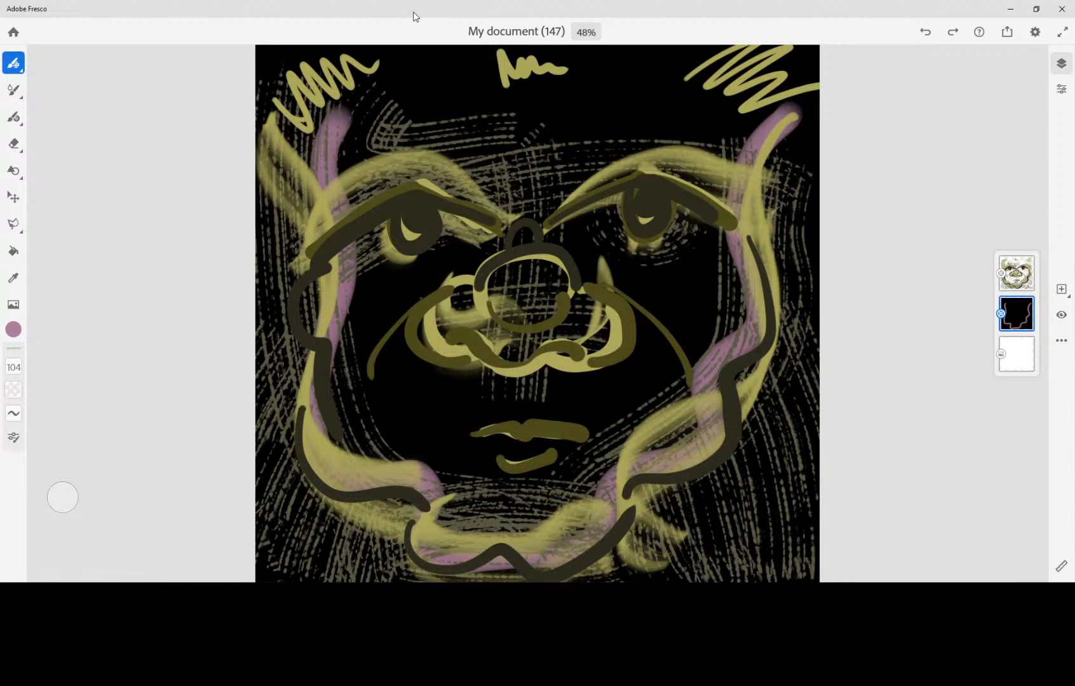
{"action": "mouse_move", "coordinate": [14, 368]}
{"action": "left_mouse_down"}
{"action": "mouse_move", "coordinate": [38, 406]}
{"action": "mouse_move", "coordinate": [38, 369]}
{"action": "left_mouse_up"}
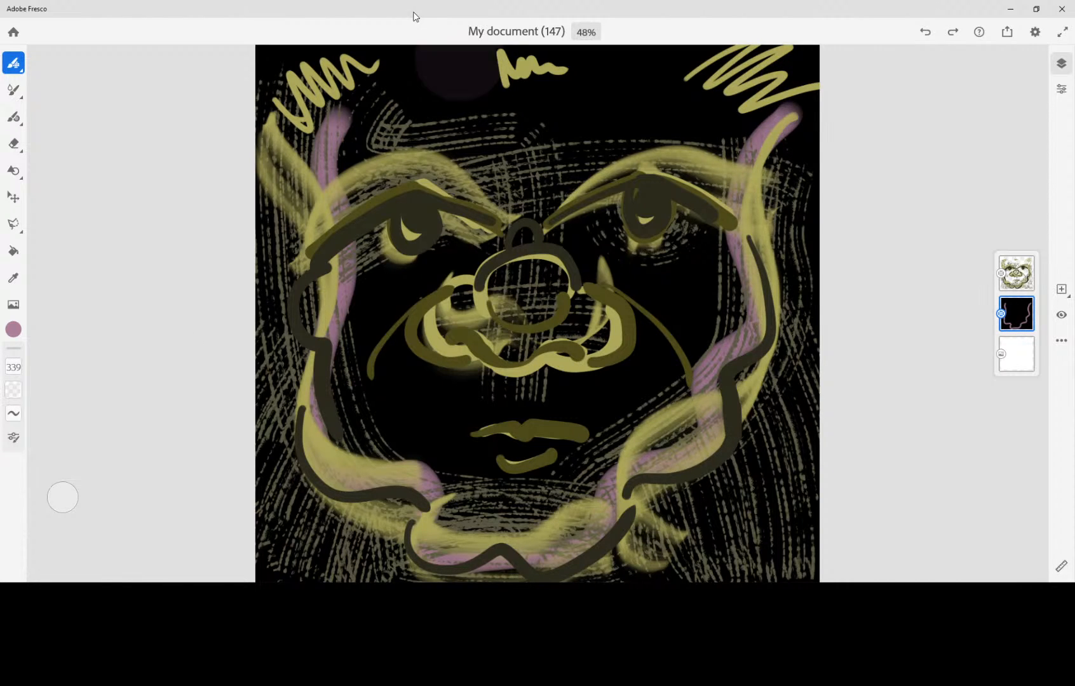
{"action": "mouse_move", "coordinate": [413, 70]}
{"action": "left_mouse_down"}
{"action": "mouse_move", "coordinate": [299, 172]}
{"action": "mouse_move", "coordinate": [382, 190]}
{"action": "mouse_move", "coordinate": [781, 82]}
{"action": "mouse_move", "coordinate": [356, 286]}
{"action": "mouse_move", "coordinate": [610, 229]}
{"action": "mouse_move", "coordinate": [355, 356]}
{"action": "mouse_move", "coordinate": [731, 273]}
{"action": "mouse_move", "coordinate": [699, 343]}
{"action": "mouse_move", "coordinate": [381, 445]}
{"action": "mouse_move", "coordinate": [731, 362]}
{"action": "mouse_move", "coordinate": [667, 445]}
{"action": "mouse_move", "coordinate": [483, 572]}
{"action": "left_mouse_up"}
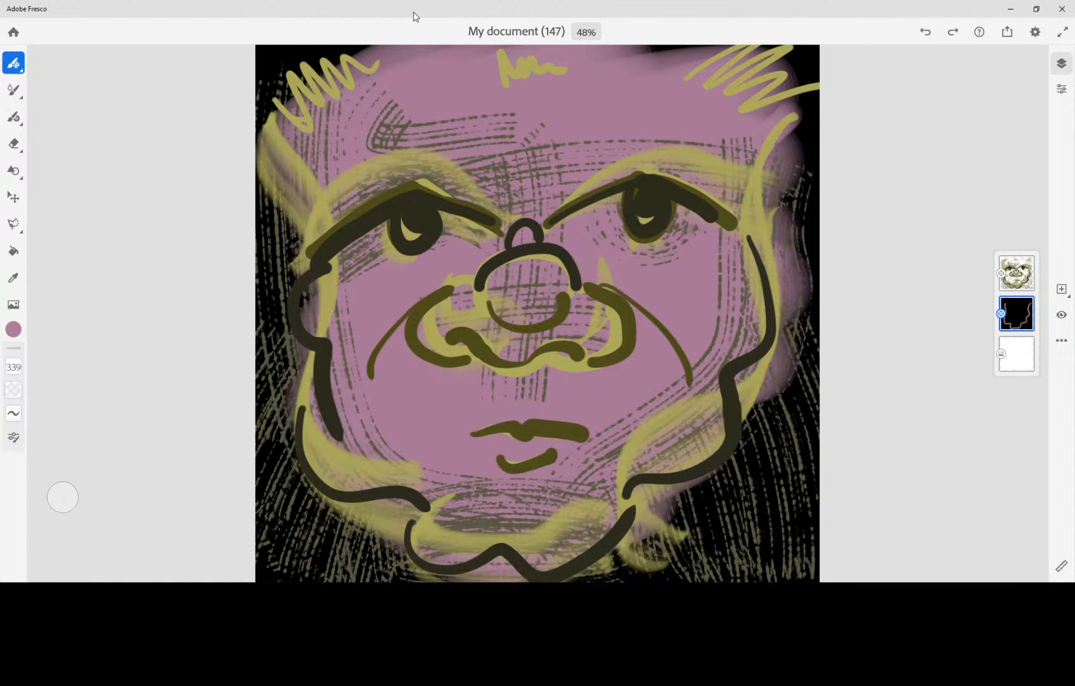
{"action": "mouse_move", "coordinate": [337, 312]}
{"action": "left_mouse_down"}
{"action": "mouse_move", "coordinate": [631, 553]}
{"action": "mouse_move", "coordinate": [597, 575]}
{"action": "mouse_move", "coordinate": [381, 559]}
{"action": "mouse_move", "coordinate": [575, 580]}
{"action": "left_mouse_up"}
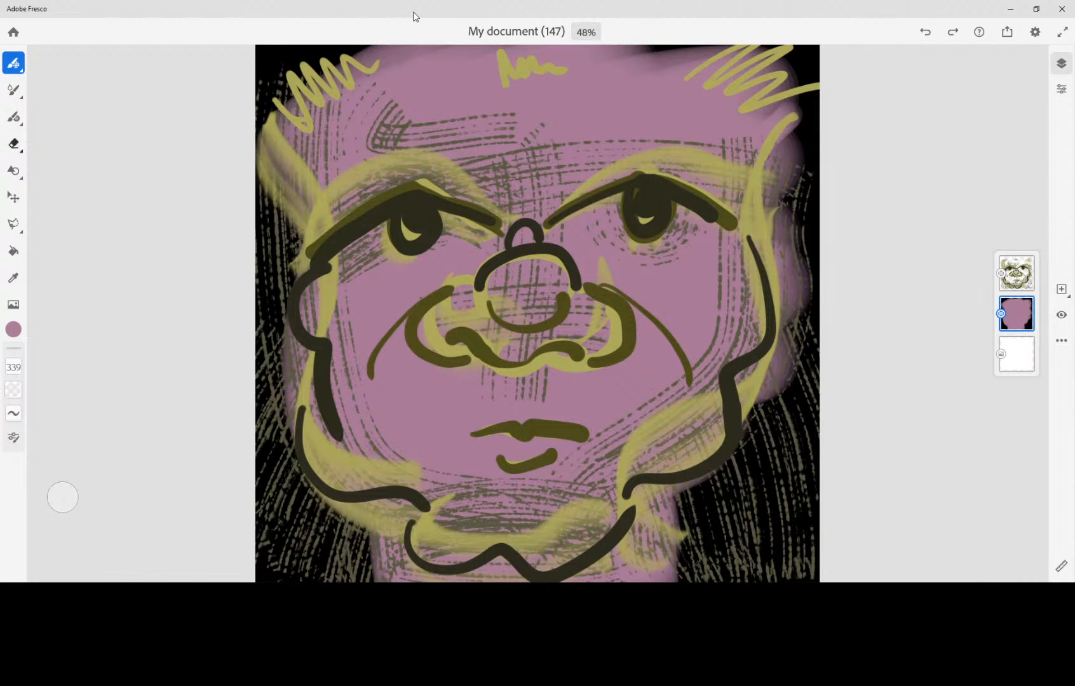
- Lasso the almond shape of each eye and erase it from the mauve layer to reveal white, and clear the selection
{"action": "key", "text": "l"}
{"action": "mouse_move", "coordinate": [553, 223]}
{"action": "left_mouse_down"}
{"action": "mouse_move", "coordinate": [616, 190]}
{"action": "mouse_move", "coordinate": [664, 192]}
{"action": "mouse_move", "coordinate": [729, 230]}
{"action": "left_mouse_up"}
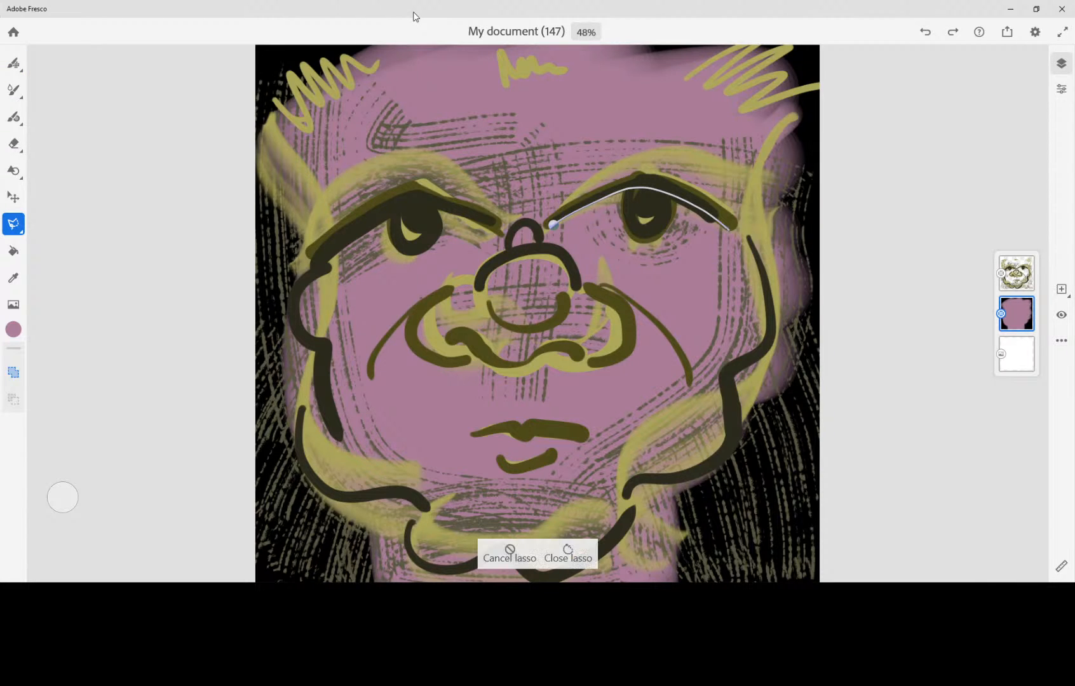
{"action": "left_click_drag", "start_coordinate": [595, 245], "coordinate": [553, 224]}
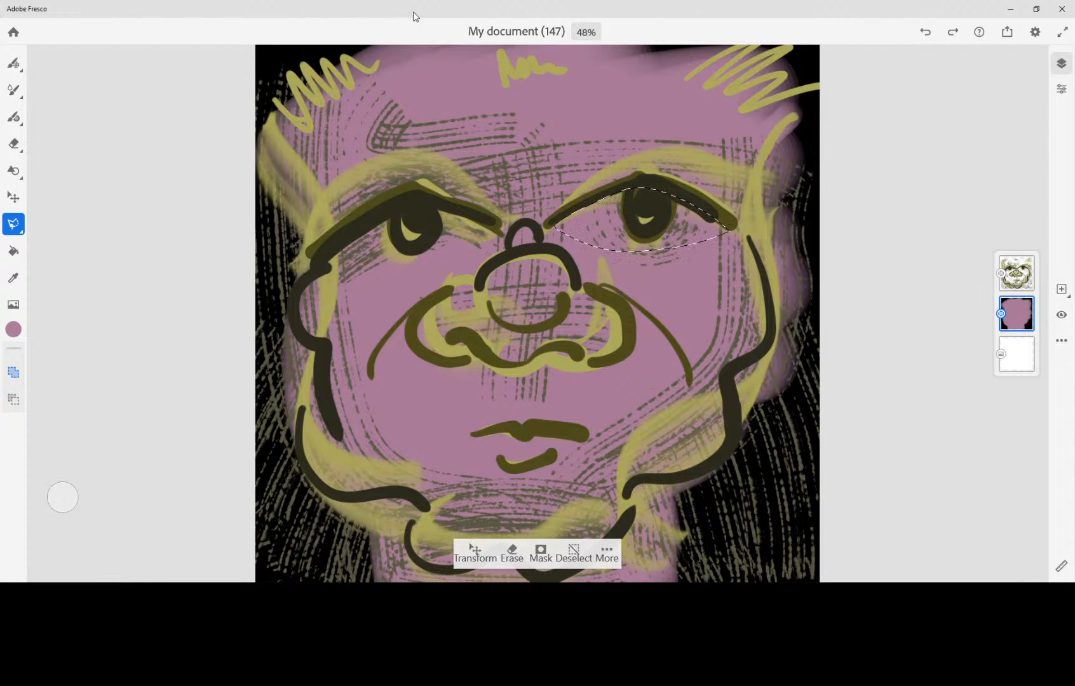
{"action": "left_click", "coordinate": [511, 550]}
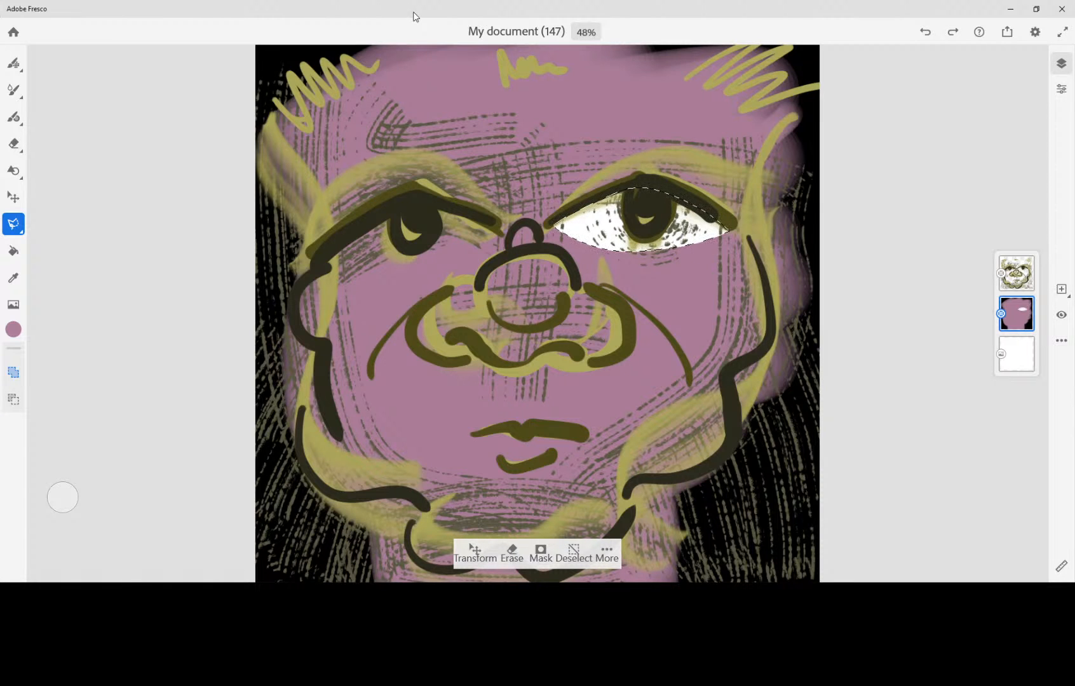
{"action": "mouse_move", "coordinate": [495, 229]}
{"action": "left_mouse_down"}
{"action": "mouse_move", "coordinate": [403, 203]}
{"action": "mouse_move", "coordinate": [331, 270]}
{"action": "mouse_move", "coordinate": [490, 231]}
{"action": "left_mouse_up"}
{"action": "left_click", "coordinate": [511, 551]}
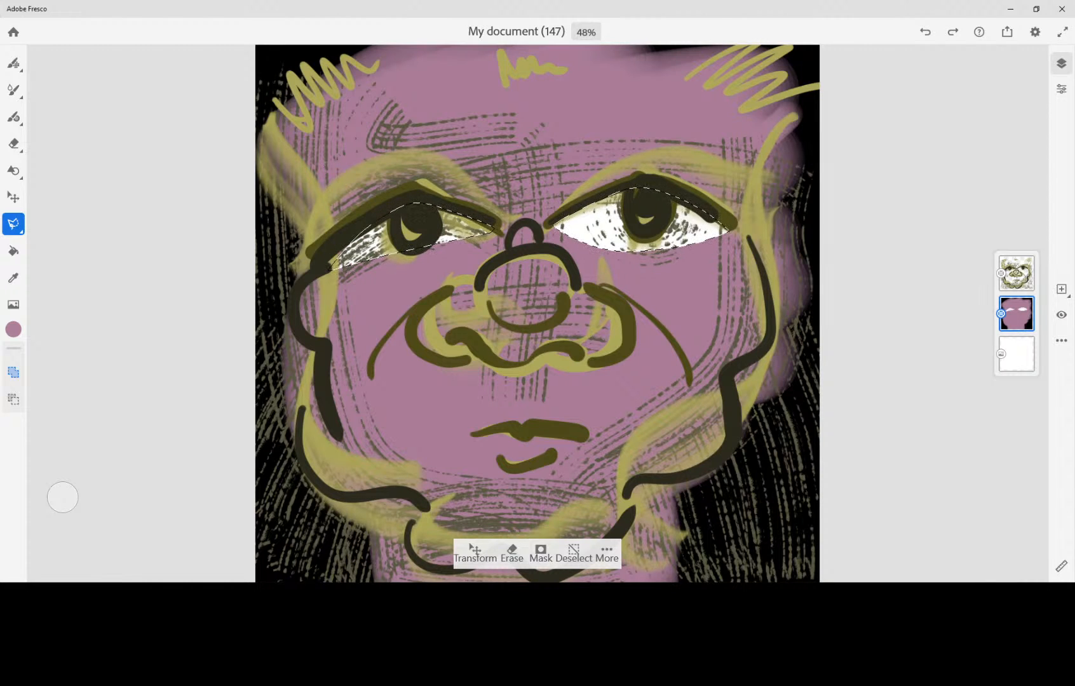
{"action": "left_click", "coordinate": [574, 552]}
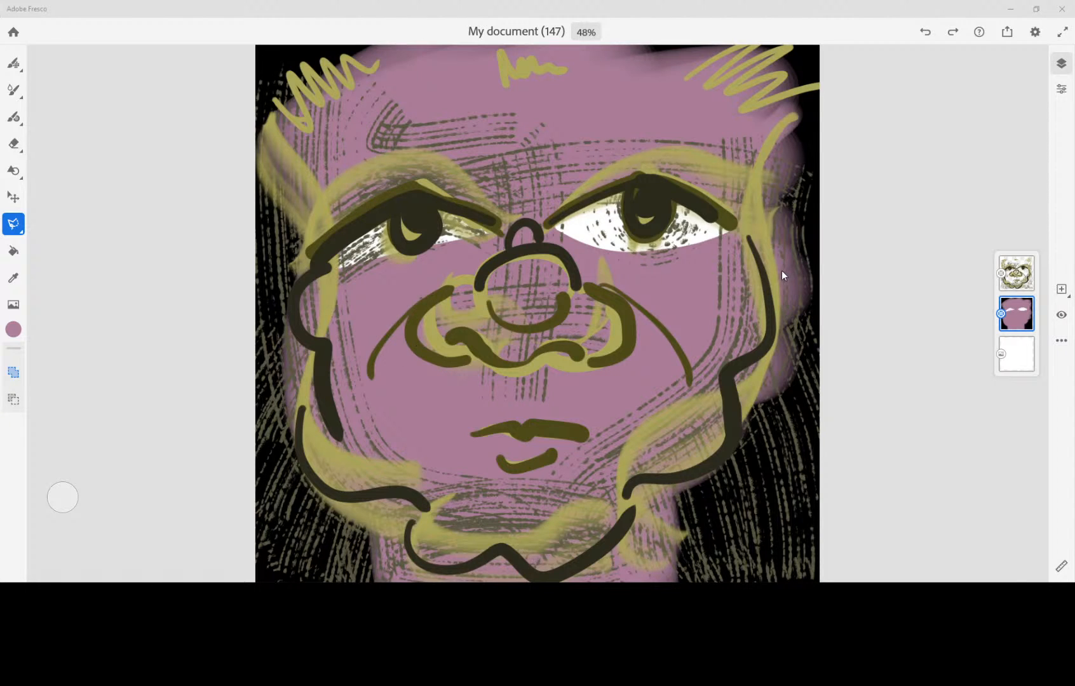
- Set the colour to dark magenta and paint along the face's outer edges with the Ink spread brush from the FX category
{"action": "left_click", "coordinate": [13, 329]}
{"action": "left_click_drag", "start_coordinate": [87, 288], "coordinate": [103, 296]}
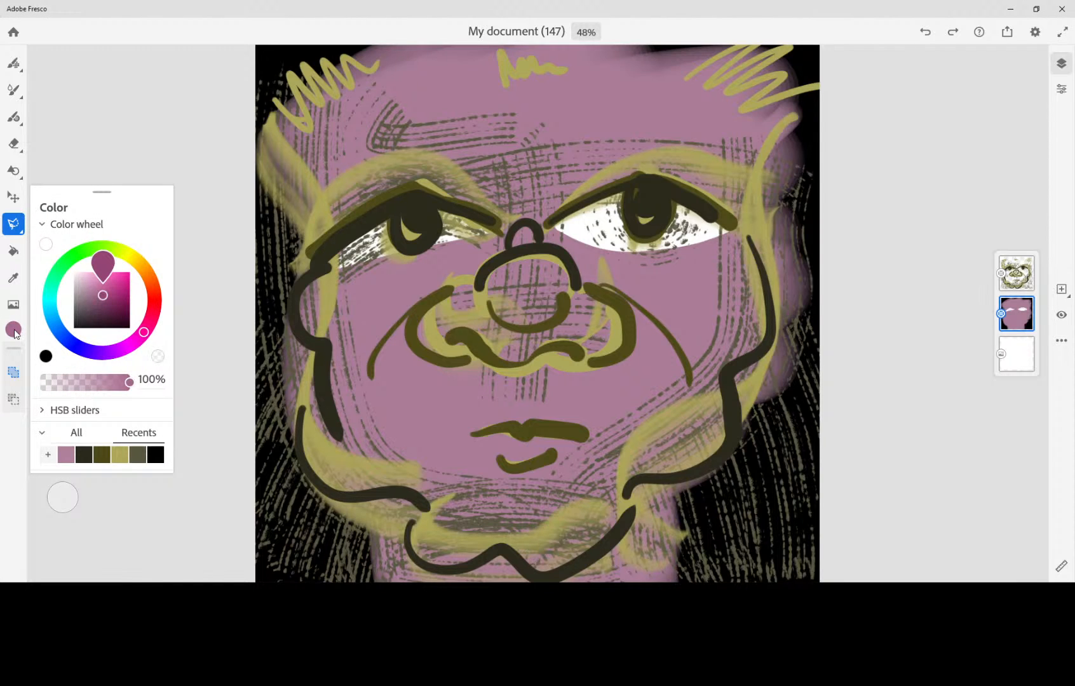
{"action": "key", "text": "b"}
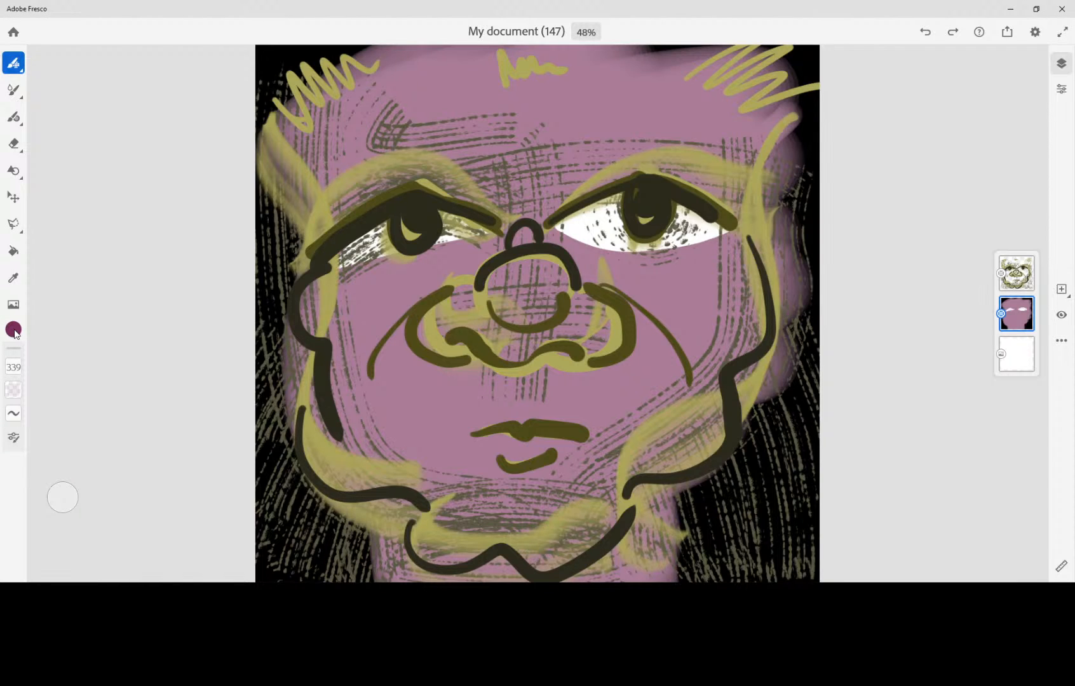
{"action": "left_click", "coordinate": [14, 62]}
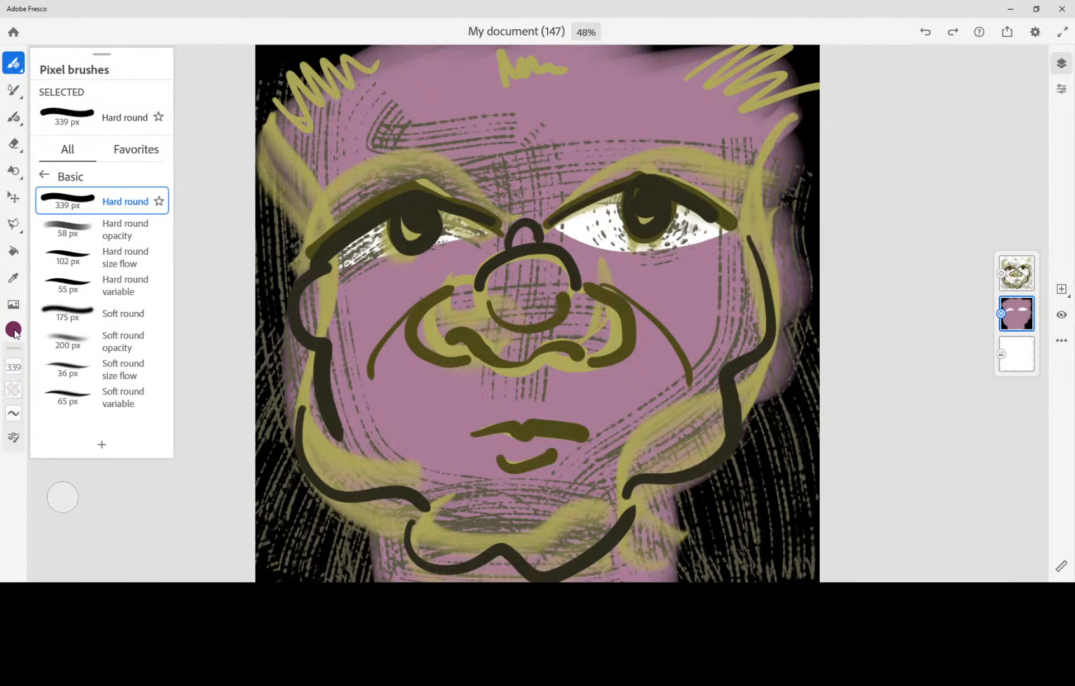
{"action": "left_click", "coordinate": [44, 176]}
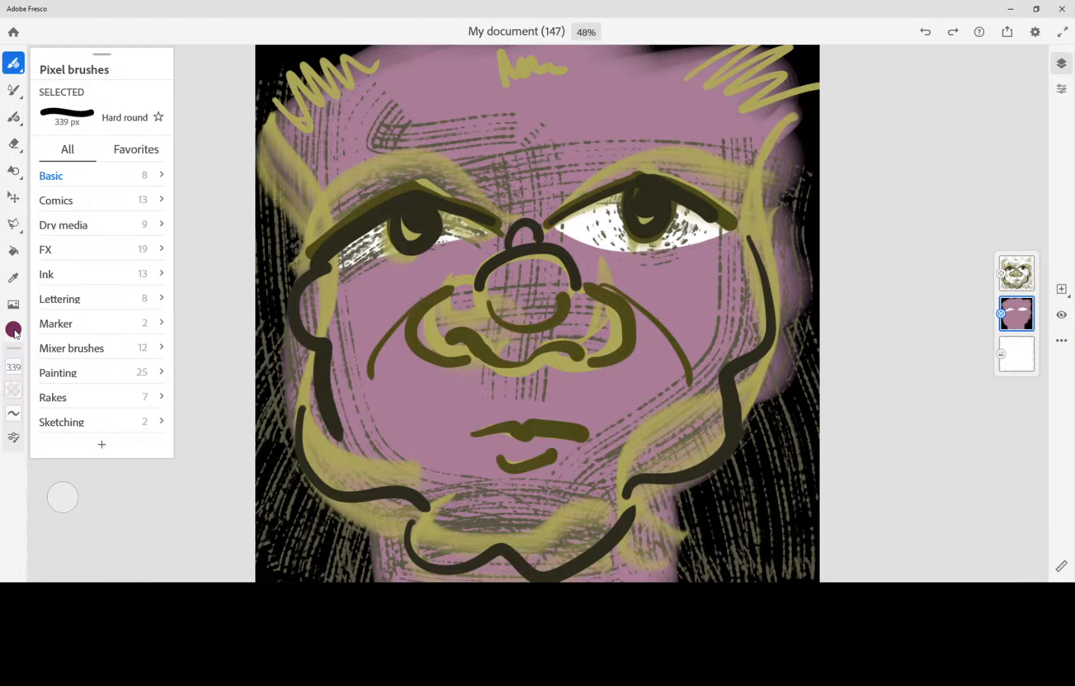
{"action": "left_click", "coordinate": [45, 249]}
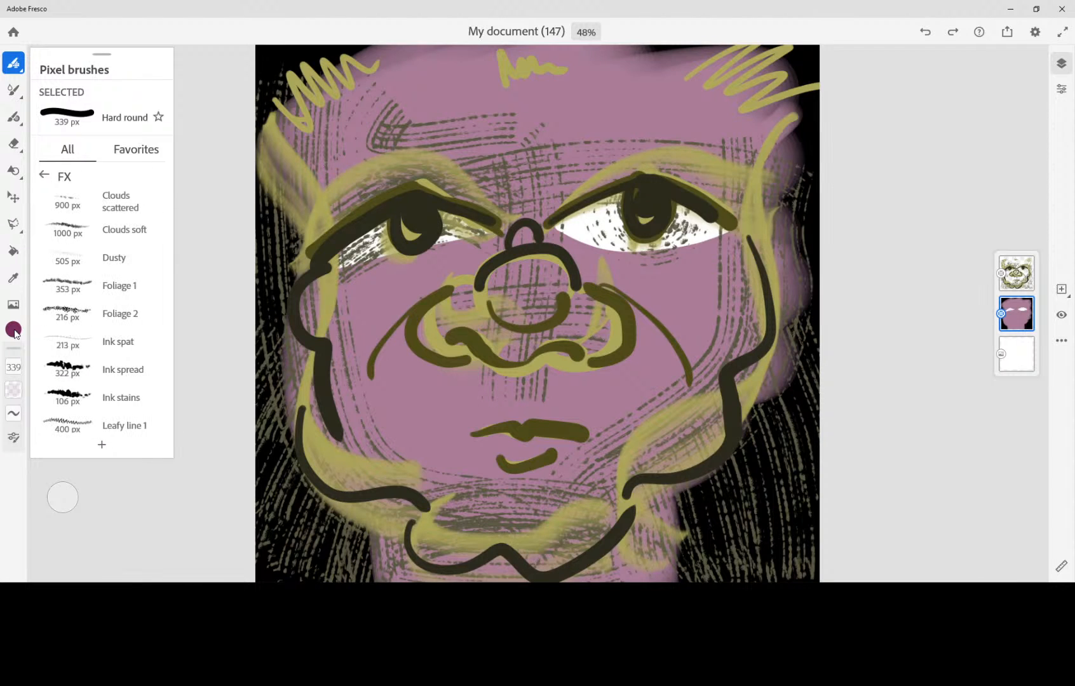
{"action": "left_click", "coordinate": [122, 369]}
{"action": "mouse_move", "coordinate": [780, 168]}
{"action": "left_mouse_down"}
{"action": "mouse_move", "coordinate": [788, 330]}
{"action": "mouse_move", "coordinate": [772, 378]}
{"action": "left_mouse_up"}
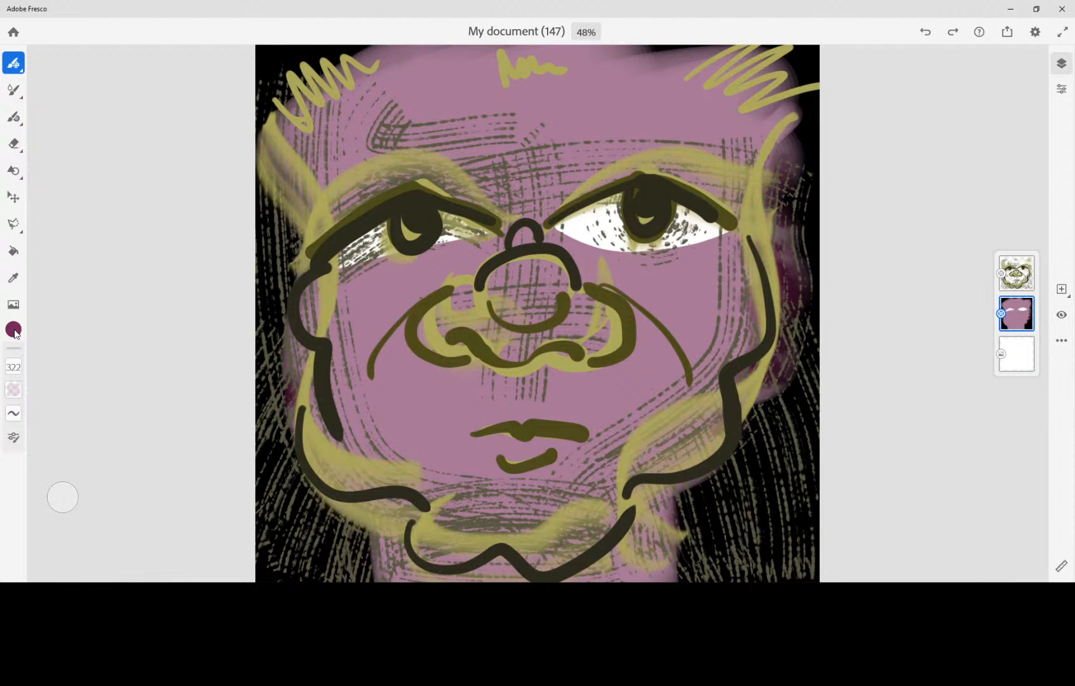
- Hatch the cheek beside the right-hand nose fold in dusky mauve with the Rake short brush, reducing its size to 53
{"action": "key", "text": "b"}
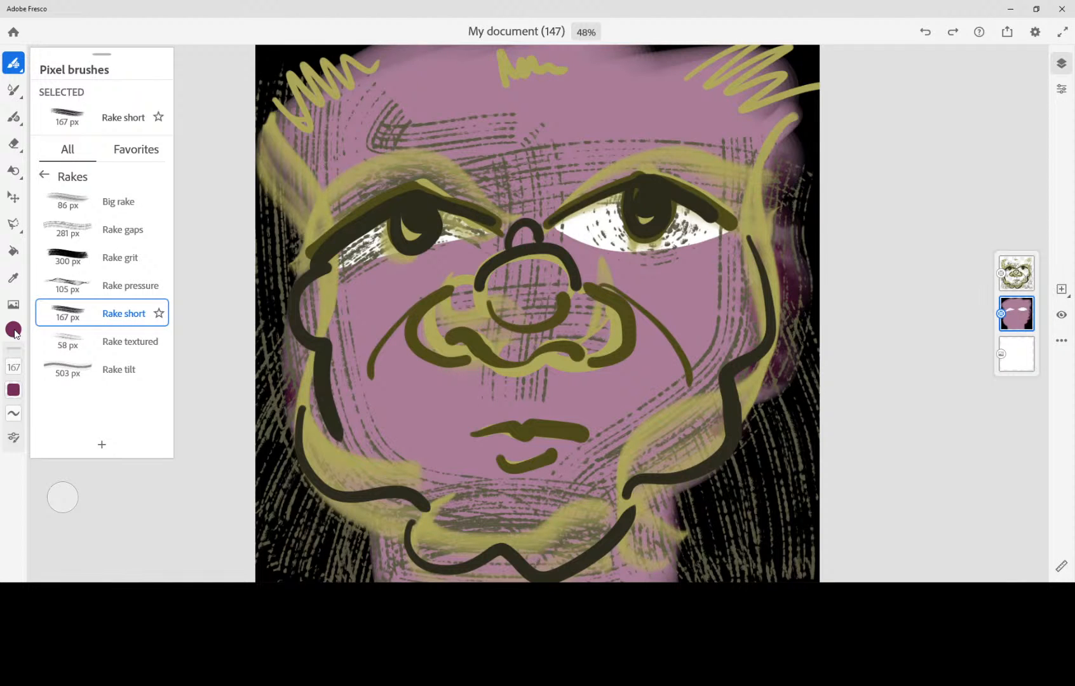
{"action": "left_click", "coordinate": [14, 329]}
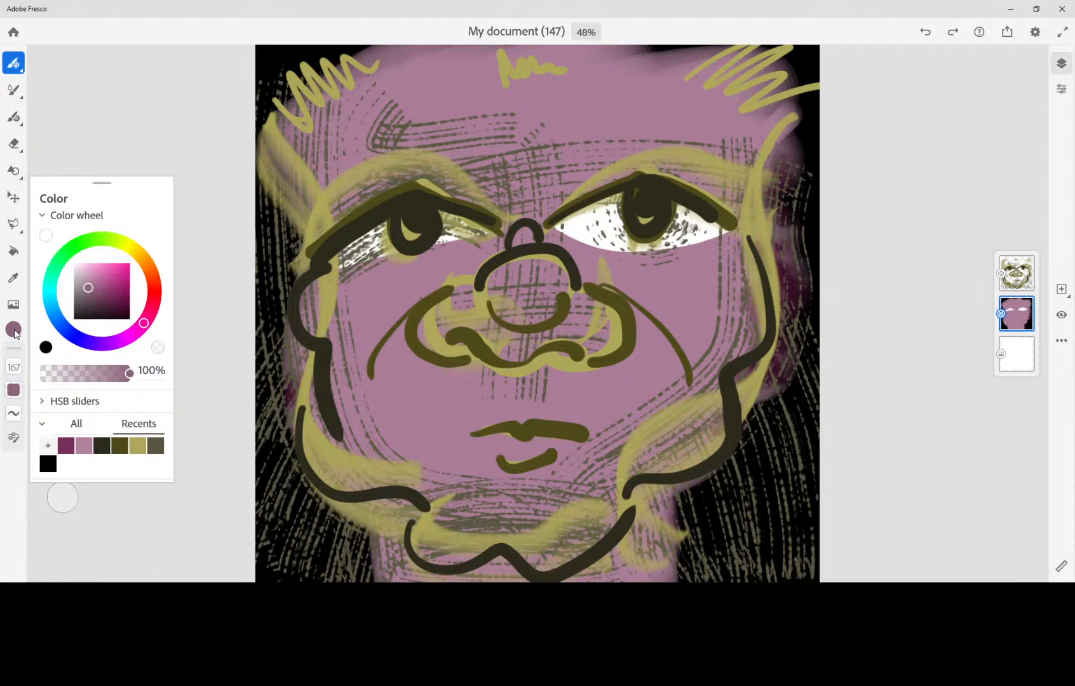
{"action": "left_click", "coordinate": [14, 330]}
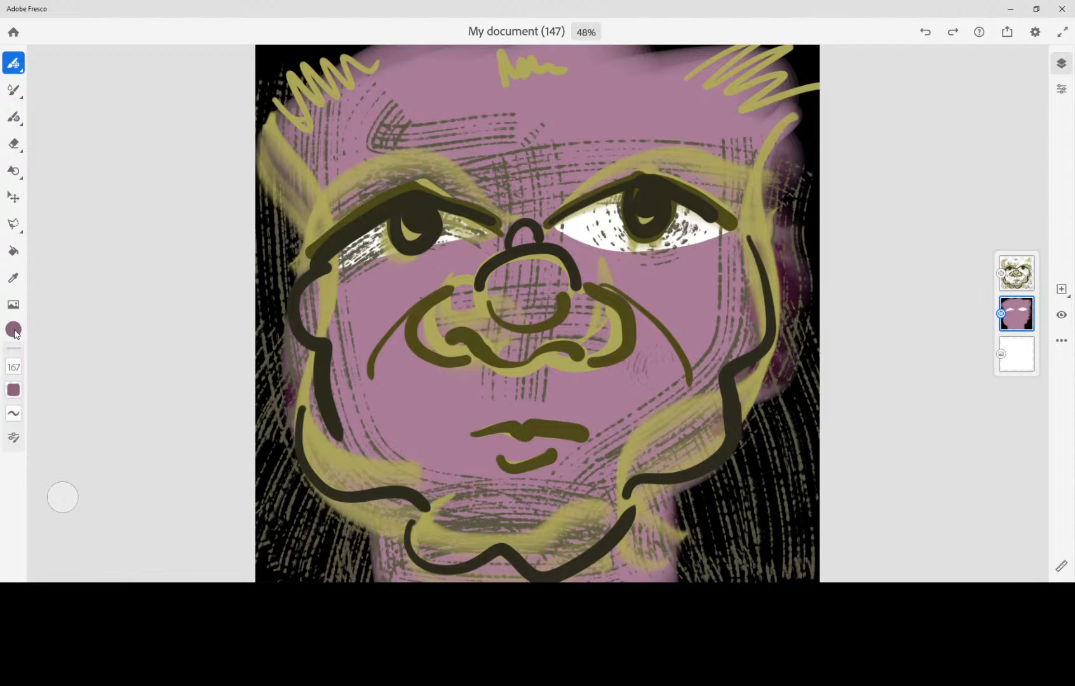
{"action": "key", "text": "bracketleft"}
{"action": "key", "text": "bracketleft"}
{"action": "key", "text": "bracketleft"}
{"action": "key", "text": "bracketleft"}
{"action": "key", "text": "bracketleft"}
{"action": "key", "text": "bracketleft"}
- Shade the right-hand cheek up to beneath the eye with the Rake gaps brush at size 281
{"action": "left_click", "coordinate": [14, 63]}
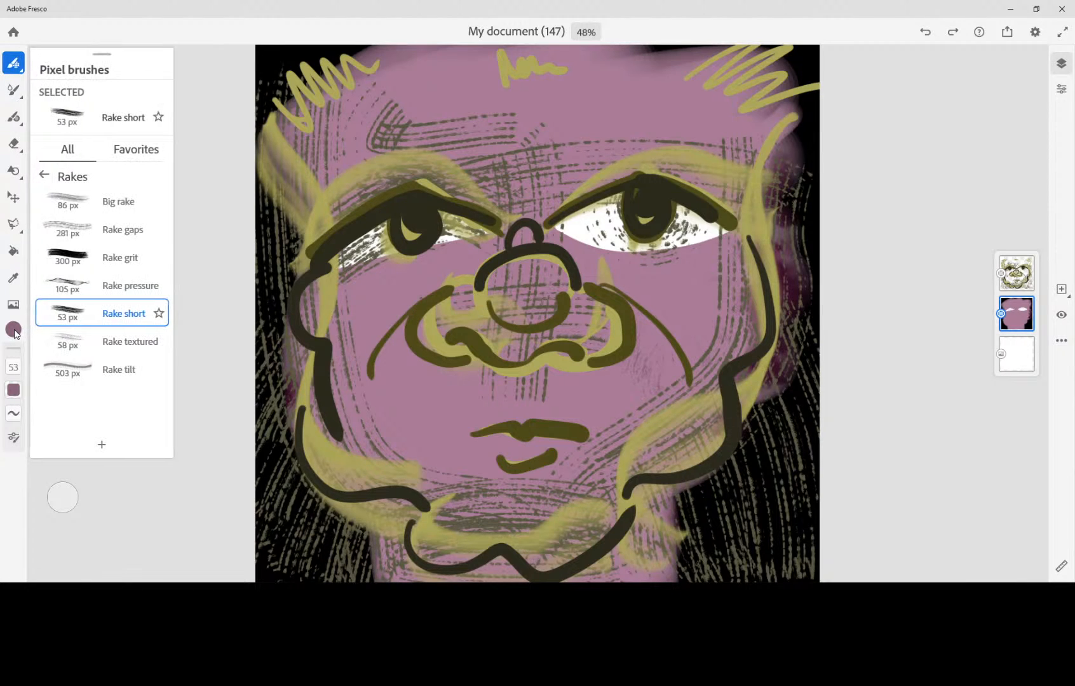
{"action": "left_click", "coordinate": [122, 229]}
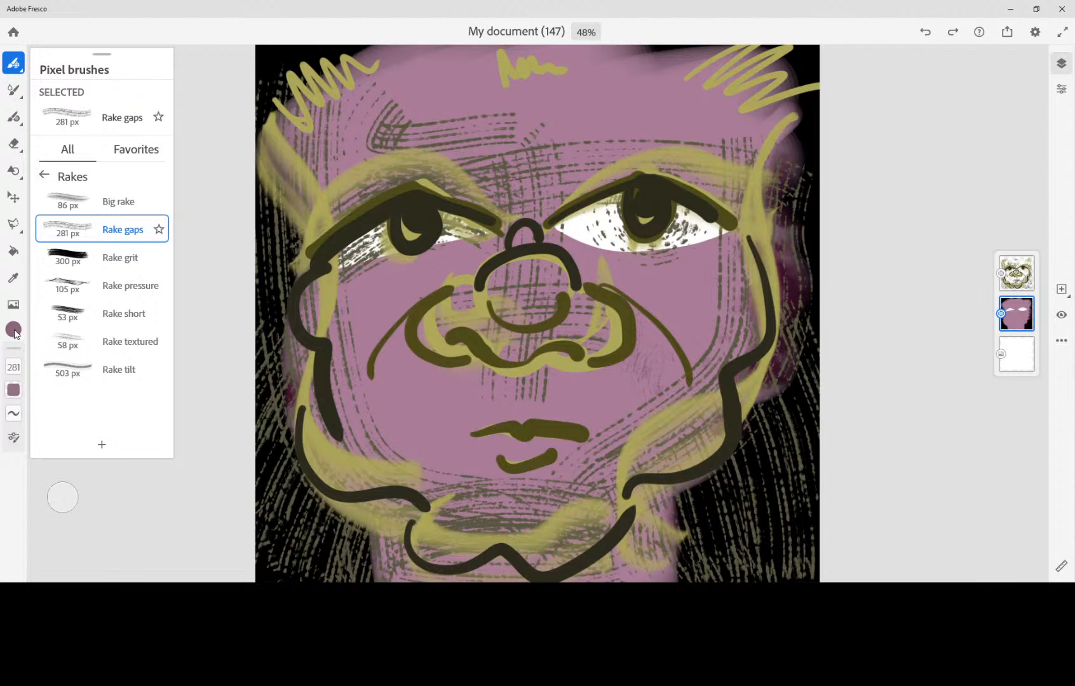
{"action": "left_click", "coordinate": [13, 63]}
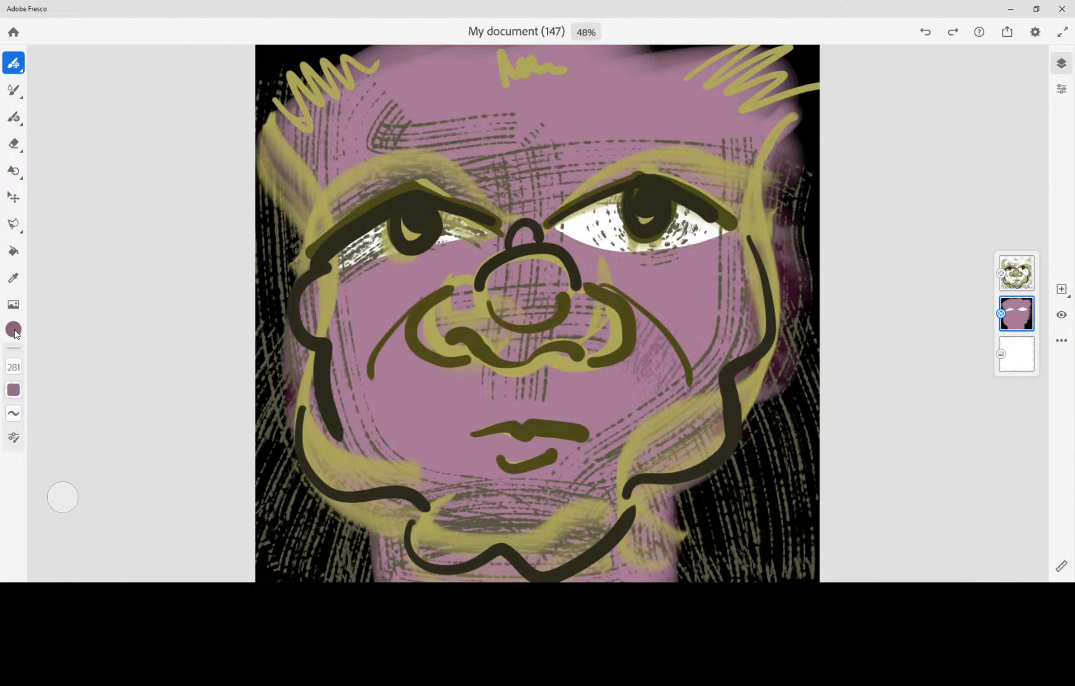
{"action": "left_click_drag", "start_coordinate": [667, 292], "coordinate": [699, 356]}
{"action": "left_click_drag", "start_coordinate": [737, 249], "coordinate": [705, 274]}
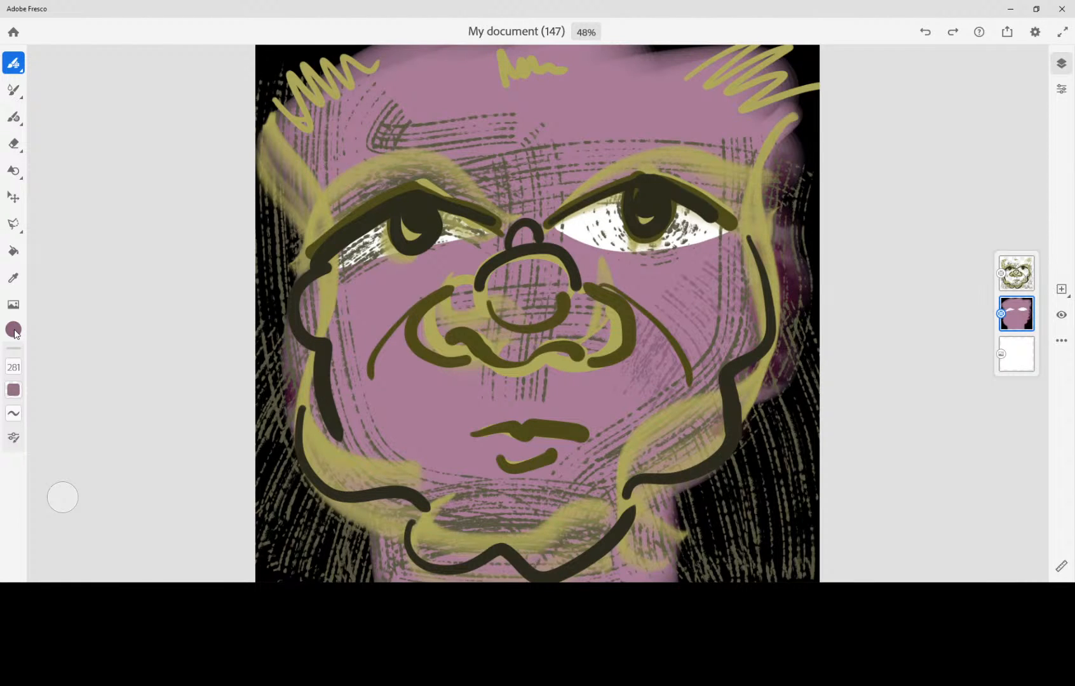
- Hatch the left-hand cheek, the upper lip area and the skin around the mouth with curved dusky mauve rake strokes
{"action": "left_click_drag", "start_coordinate": [429, 289], "coordinate": [381, 375]}
{"action": "left_click_drag", "start_coordinate": [401, 280], "coordinate": [356, 331]}
{"action": "mouse_move", "coordinate": [419, 365]}
{"action": "left_mouse_down"}
{"action": "mouse_move", "coordinate": [403, 452]}
{"action": "mouse_move", "coordinate": [433, 464]}
{"action": "left_mouse_up"}
{"action": "mouse_move", "coordinate": [483, 387]}
{"action": "left_mouse_down"}
{"action": "mouse_move", "coordinate": [456, 375]}
{"action": "mouse_move", "coordinate": [451, 426]}
{"action": "left_mouse_up"}
{"action": "left_click_drag", "start_coordinate": [501, 376], "coordinate": [499, 399]}
{"action": "mouse_move", "coordinate": [553, 375]}
{"action": "left_mouse_down"}
{"action": "mouse_move", "coordinate": [553, 410]}
{"action": "mouse_move", "coordinate": [621, 417]}
{"action": "left_mouse_up"}
{"action": "left_click_drag", "start_coordinate": [475, 449], "coordinate": [474, 484]}
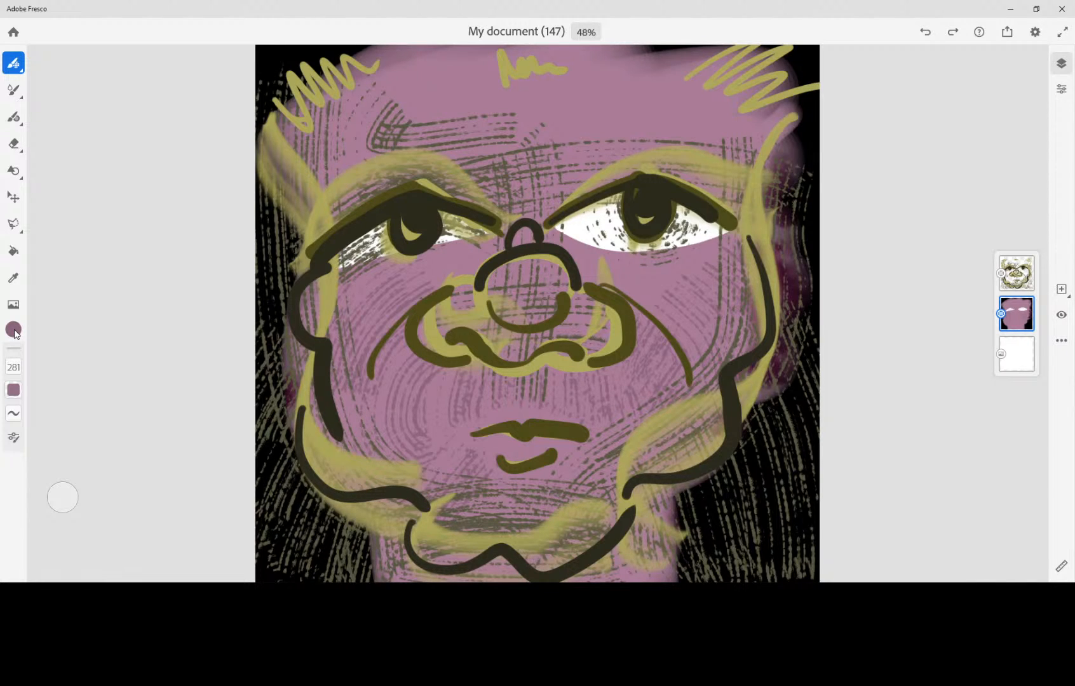
- Fill the forehead with fanned dusky mauve rake strokes, from the right-hand side across the centre to the left-hand temple
{"action": "left_click_drag", "start_coordinate": [639, 95], "coordinate": [605, 140]}
{"action": "left_click_drag", "start_coordinate": [718, 70], "coordinate": [677, 90]}
{"action": "left_click_drag", "start_coordinate": [734, 122], "coordinate": [697, 142]}
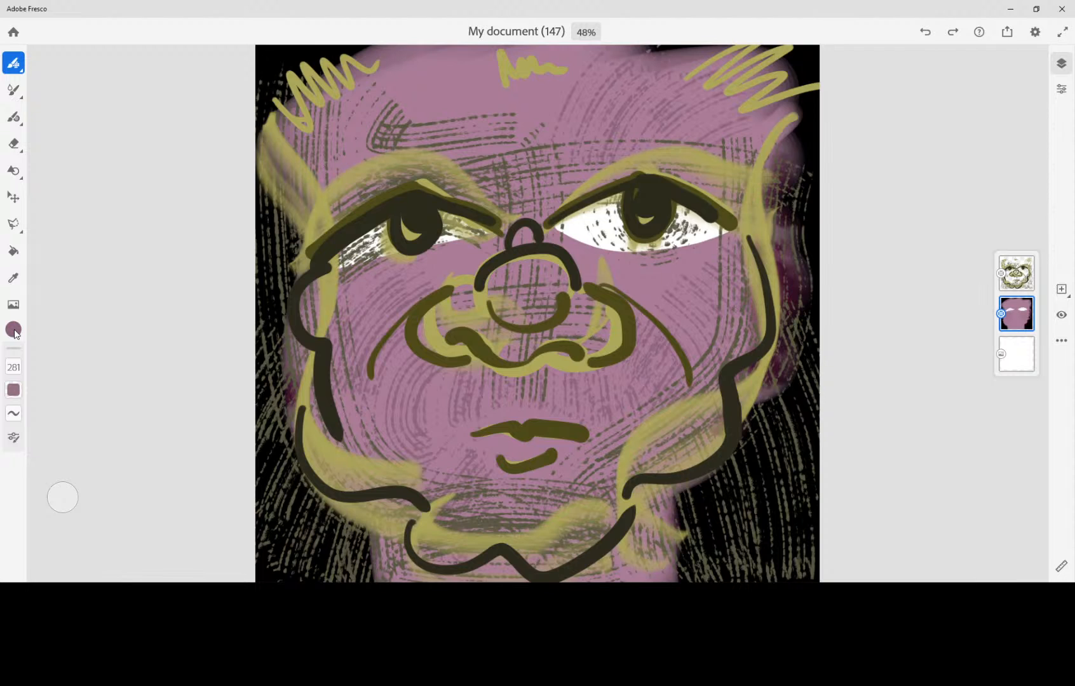
{"action": "left_click_drag", "start_coordinate": [493, 75], "coordinate": [490, 117]}
{"action": "mouse_move", "coordinate": [520, 80]}
{"action": "left_mouse_down"}
{"action": "mouse_move", "coordinate": [516, 150]}
{"action": "mouse_move", "coordinate": [535, 86]}
{"action": "left_mouse_up"}
{"action": "left_click_drag", "start_coordinate": [473, 61], "coordinate": [432, 116]}
{"action": "mouse_move", "coordinate": [434, 70]}
{"action": "left_mouse_down"}
{"action": "mouse_move", "coordinate": [413, 93]}
{"action": "mouse_move", "coordinate": [343, 120]}
{"action": "left_mouse_up"}
{"action": "mouse_move", "coordinate": [367, 127]}
{"action": "left_mouse_down"}
{"action": "mouse_move", "coordinate": [345, 158]}
{"action": "mouse_move", "coordinate": [314, 172]}
{"action": "left_mouse_up"}
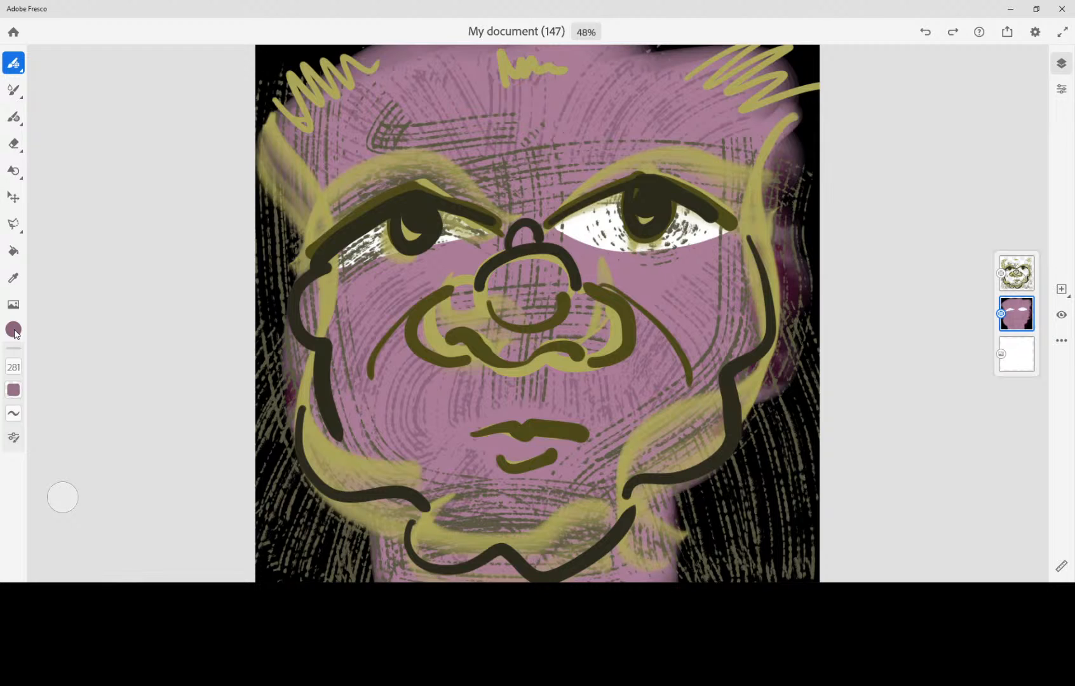
- Set the painting colour to black from the recent colours
{"action": "left_click", "coordinate": [14, 348]}
{"action": "left_click", "coordinate": [13, 329]}
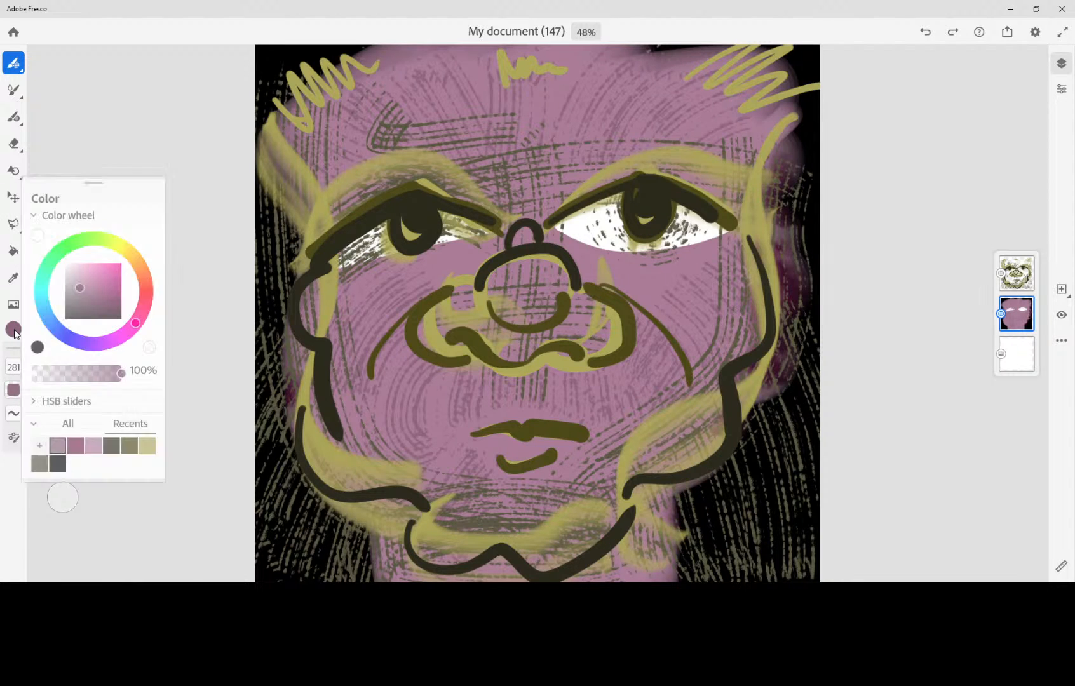
{"action": "left_click", "coordinate": [65, 464]}
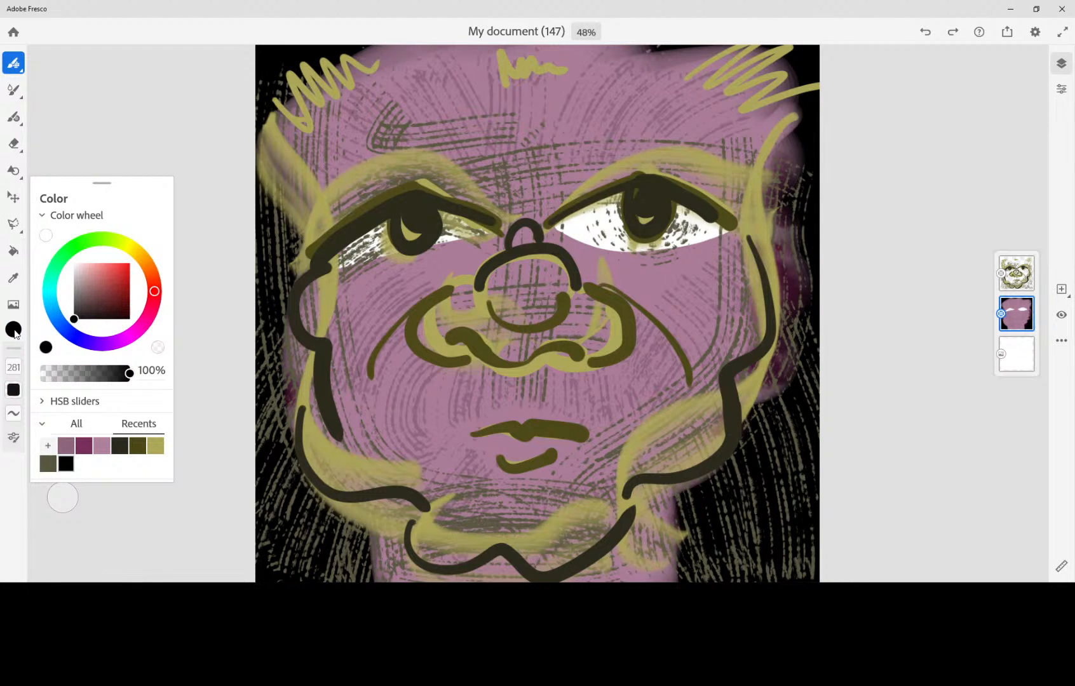
- Select the top linework layer, try an Ink Brush pen stroke at size 442 over the right-hand eyelid, and undo it
{"action": "left_click", "coordinate": [13, 63]}
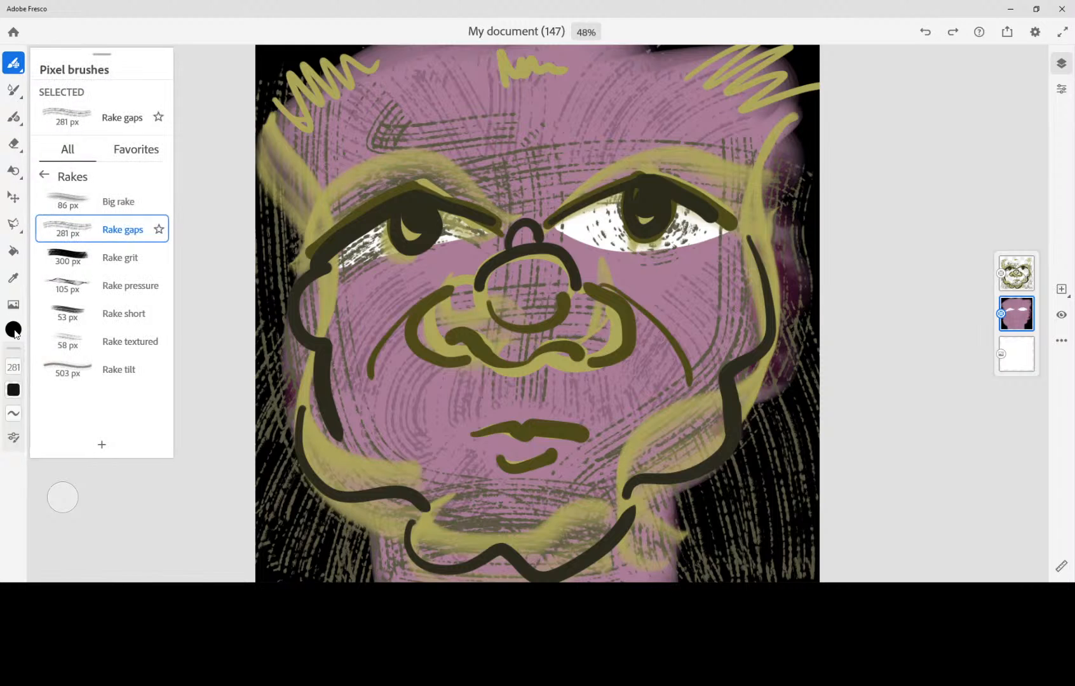
{"action": "left_click", "coordinate": [44, 175]}
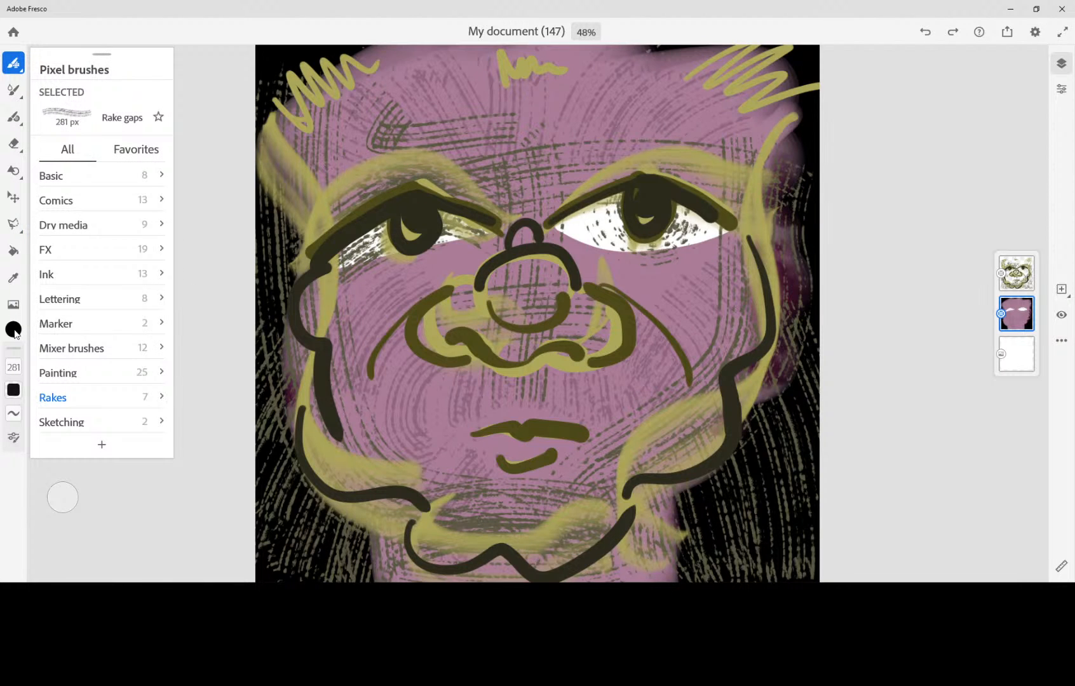
{"action": "left_click", "coordinate": [46, 274]}
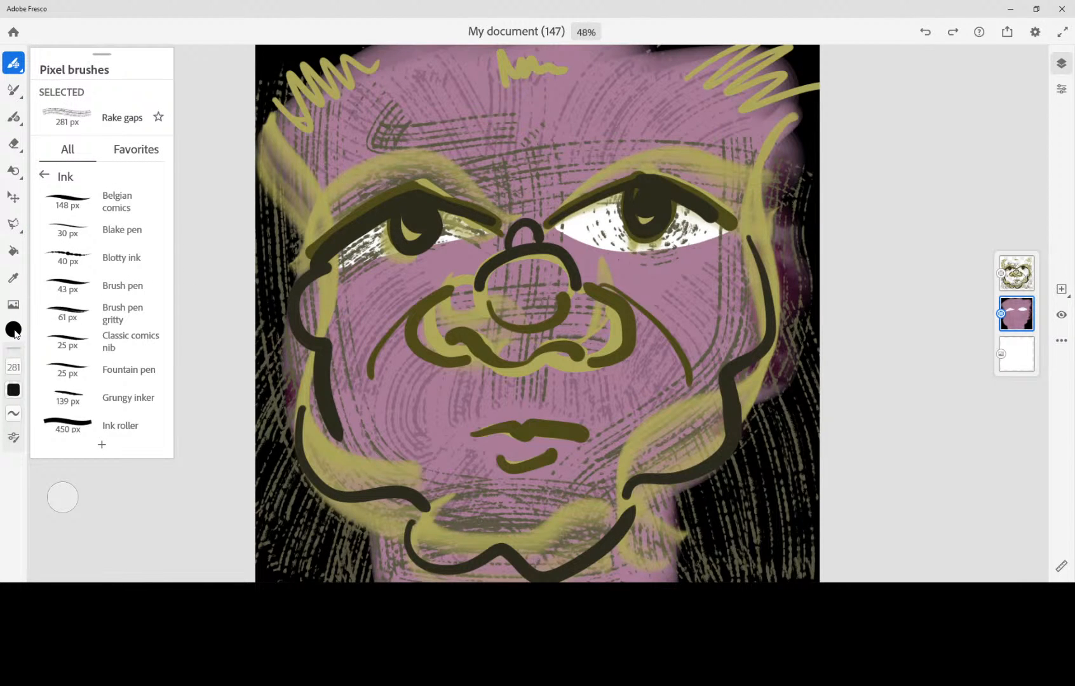
{"action": "left_click", "coordinate": [102, 285]}
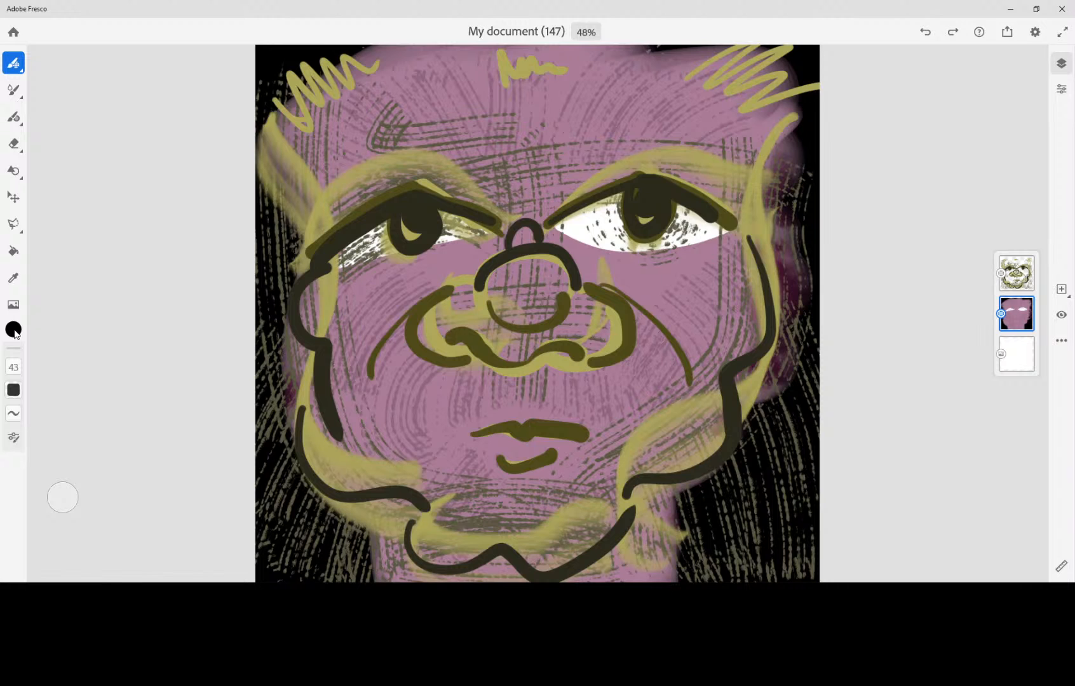
{"action": "left_click", "coordinate": [13, 368]}
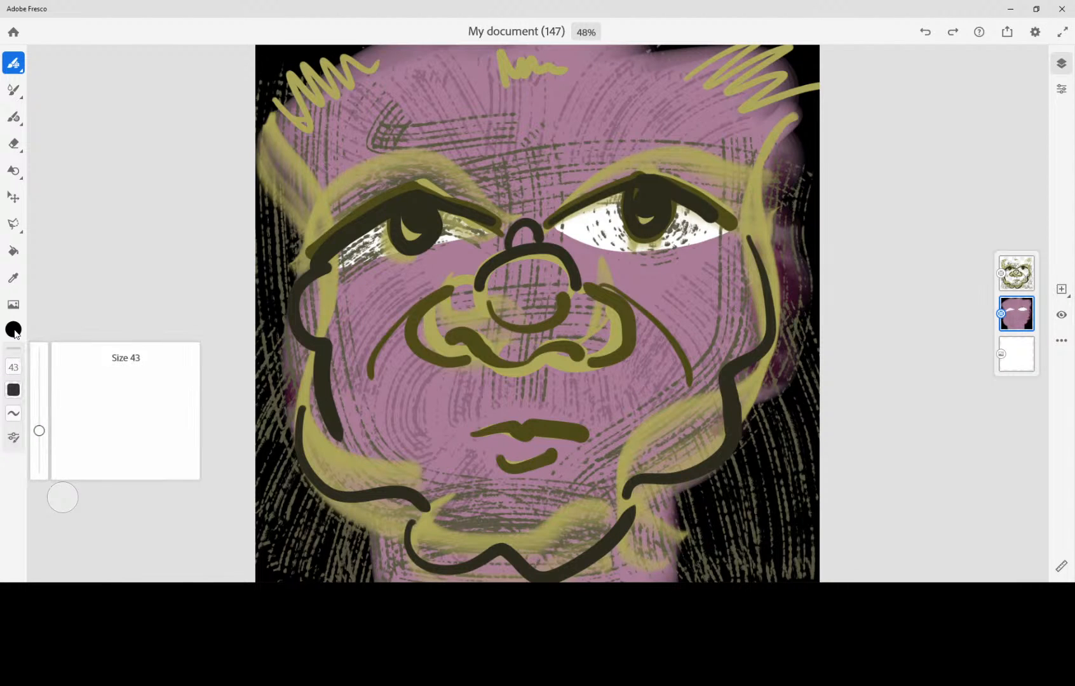
{"action": "left_click_drag", "start_coordinate": [39, 431], "coordinate": [38, 370]}
{"action": "left_click", "coordinate": [1016, 273]}
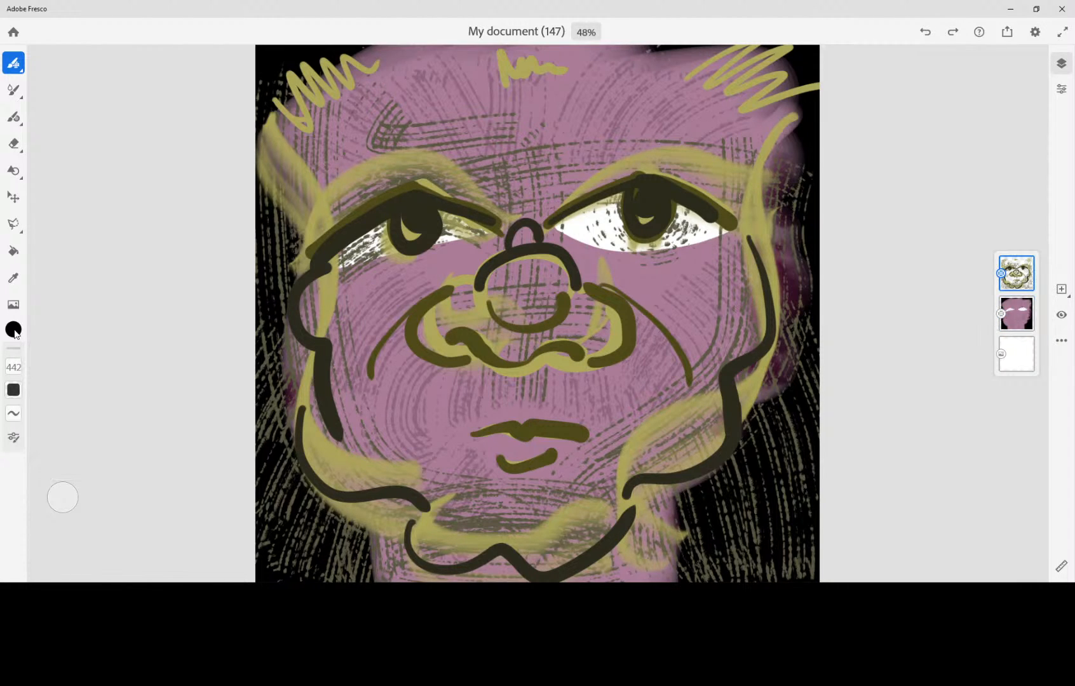
{"action": "left_click_drag", "start_coordinate": [543, 230], "coordinate": [655, 163]}
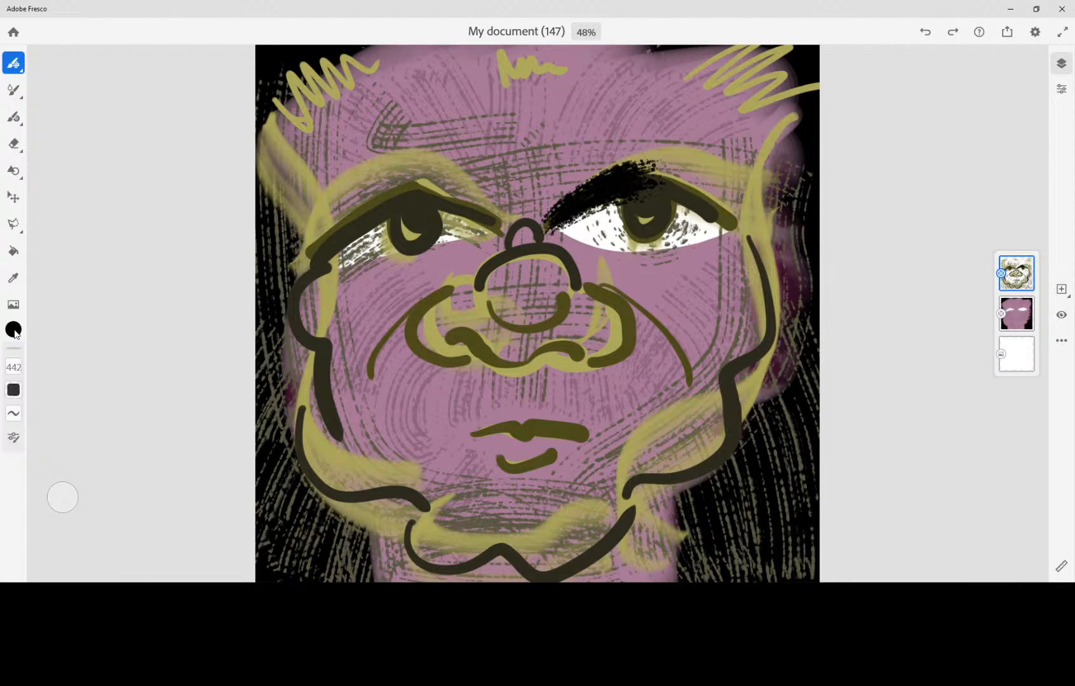
{"action": "key", "text": "ctrl+z"}
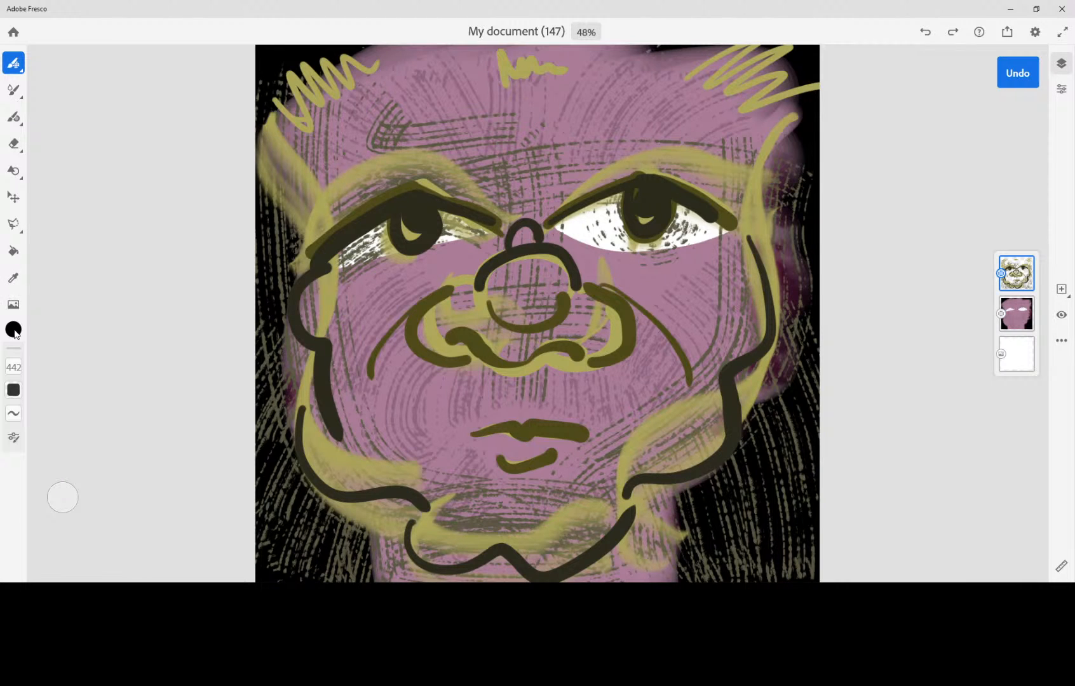
- Paint both upper eyelids and irises in black with the Classic comics nib brush at size 93
{"action": "key", "text": "b"}
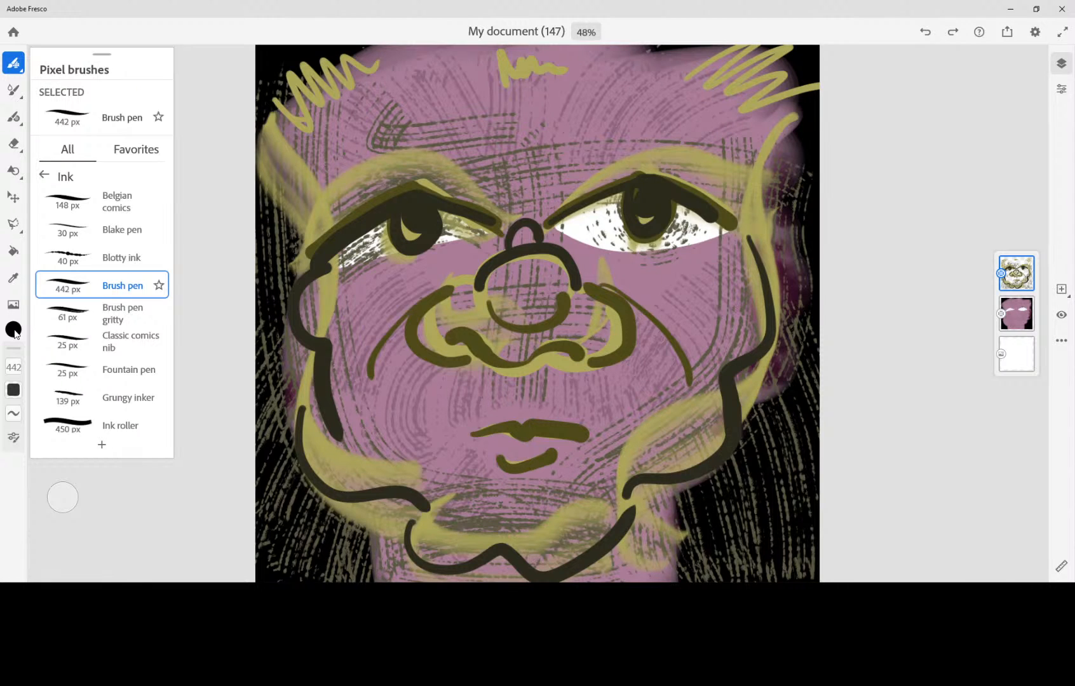
{"action": "left_click", "coordinate": [101, 342]}
{"action": "key", "text": "Escape"}
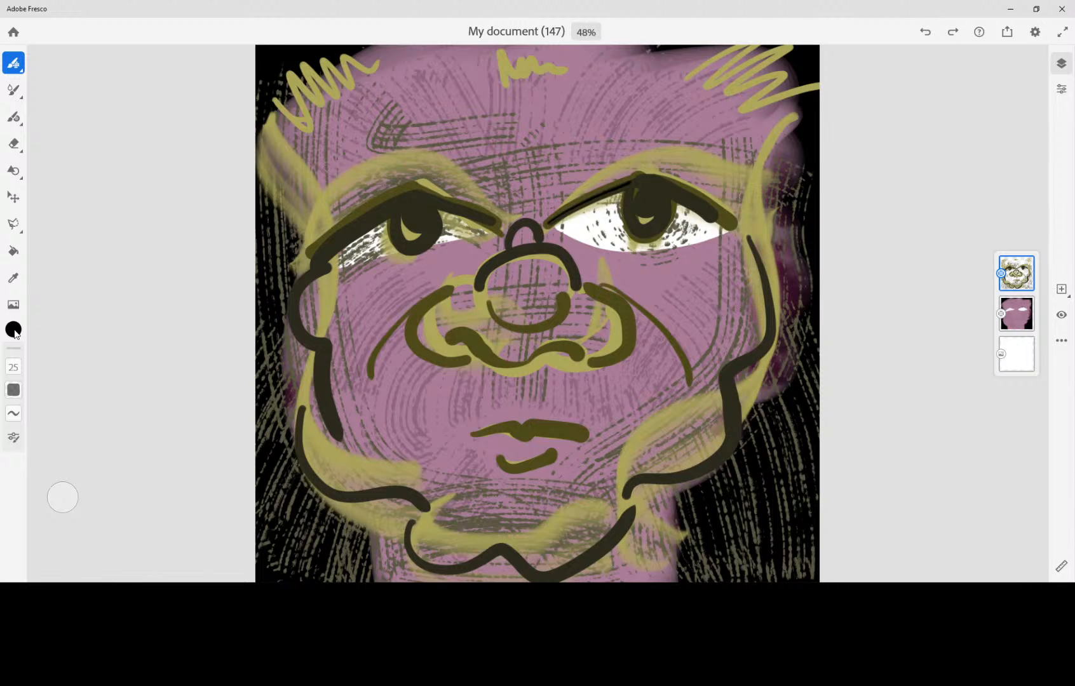
{"action": "left_click", "coordinate": [13, 367]}
{"action": "mouse_move", "coordinate": [39, 430]}
{"action": "left_mouse_down"}
{"action": "mouse_move", "coordinate": [40, 382]}
{"action": "mouse_move", "coordinate": [40, 398]}
{"action": "left_mouse_up"}
{"action": "left_click", "coordinate": [13, 390]}
{"action": "mouse_move", "coordinate": [547, 221]}
{"action": "left_mouse_down"}
{"action": "mouse_move", "coordinate": [651, 173]}
{"action": "mouse_move", "coordinate": [742, 226]}
{"action": "left_mouse_up"}
{"action": "mouse_move", "coordinate": [632, 189]}
{"action": "left_mouse_down"}
{"action": "mouse_move", "coordinate": [655, 207]}
{"action": "mouse_move", "coordinate": [661, 197]}
{"action": "mouse_move", "coordinate": [668, 226]}
{"action": "mouse_move", "coordinate": [641, 185]}
{"action": "left_mouse_up"}
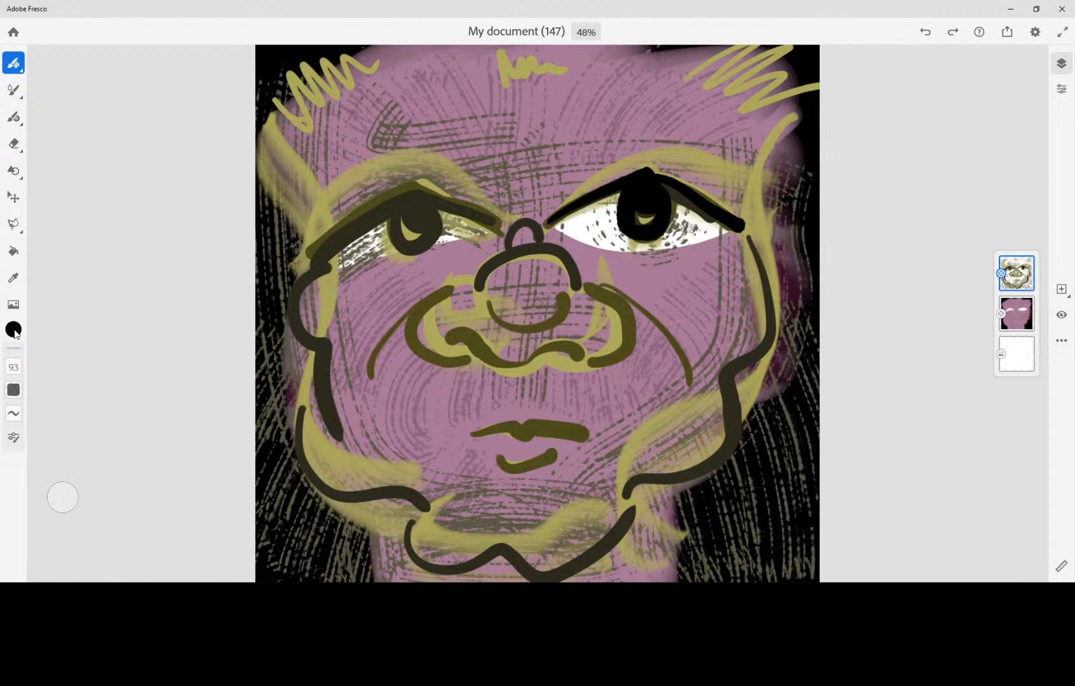
{"action": "mouse_move", "coordinate": [501, 224]}
{"action": "left_mouse_down"}
{"action": "mouse_move", "coordinate": [408, 193]}
{"action": "mouse_move", "coordinate": [350, 221]}
{"action": "mouse_move", "coordinate": [314, 254]}
{"action": "left_mouse_up"}
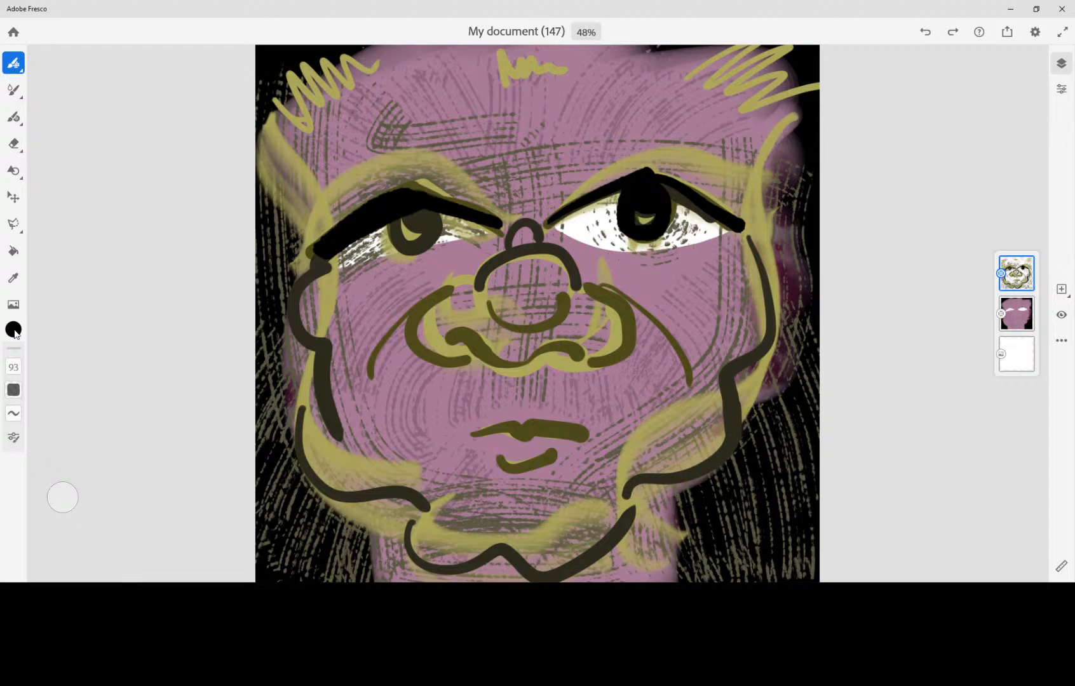
{"action": "mouse_move", "coordinate": [386, 227]}
{"action": "left_mouse_down"}
{"action": "mouse_move", "coordinate": [439, 219]}
{"action": "mouse_move", "coordinate": [405, 216]}
{"action": "left_mouse_up"}
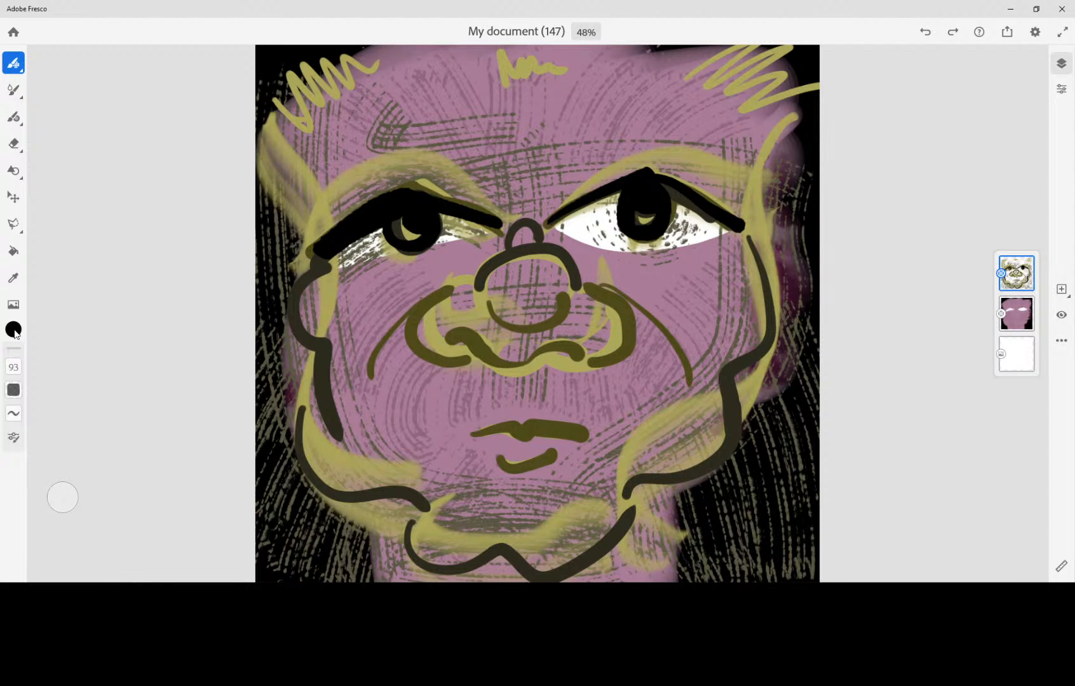
- Ink the nose contours and cheek creases in black, and outline the face in a thick line around both sides, jaw and chin
{"action": "mouse_move", "coordinate": [447, 291]}
{"action": "left_mouse_down"}
{"action": "mouse_move", "coordinate": [453, 363]}
{"action": "mouse_move", "coordinate": [521, 369]}
{"action": "mouse_move", "coordinate": [583, 343]}
{"action": "mouse_move", "coordinate": [593, 359]}
{"action": "mouse_move", "coordinate": [597, 294]}
{"action": "mouse_move", "coordinate": [483, 278]}
{"action": "mouse_move", "coordinate": [384, 335]}
{"action": "mouse_move", "coordinate": [366, 372]}
{"action": "left_mouse_up"}
{"action": "left_click_drag", "start_coordinate": [600, 287], "coordinate": [675, 348]}
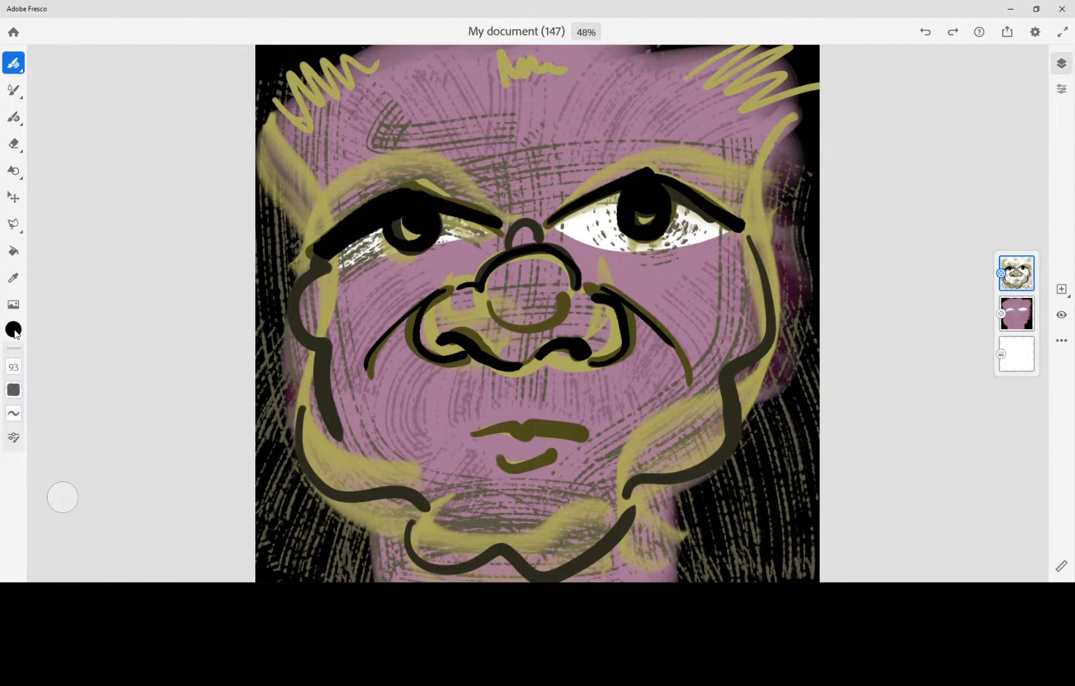
{"action": "mouse_move", "coordinate": [321, 264]}
{"action": "left_mouse_down"}
{"action": "mouse_move", "coordinate": [292, 368]}
{"action": "mouse_move", "coordinate": [320, 479]}
{"action": "mouse_move", "coordinate": [413, 512]}
{"action": "mouse_move", "coordinate": [452, 568]}
{"action": "mouse_move", "coordinate": [534, 569]}
{"action": "mouse_move", "coordinate": [640, 504]}
{"action": "mouse_move", "coordinate": [731, 421]}
{"action": "mouse_move", "coordinate": [760, 314]}
{"action": "mouse_move", "coordinate": [752, 210]}
{"action": "mouse_move", "coordinate": [794, 140]}
{"action": "left_mouse_up"}
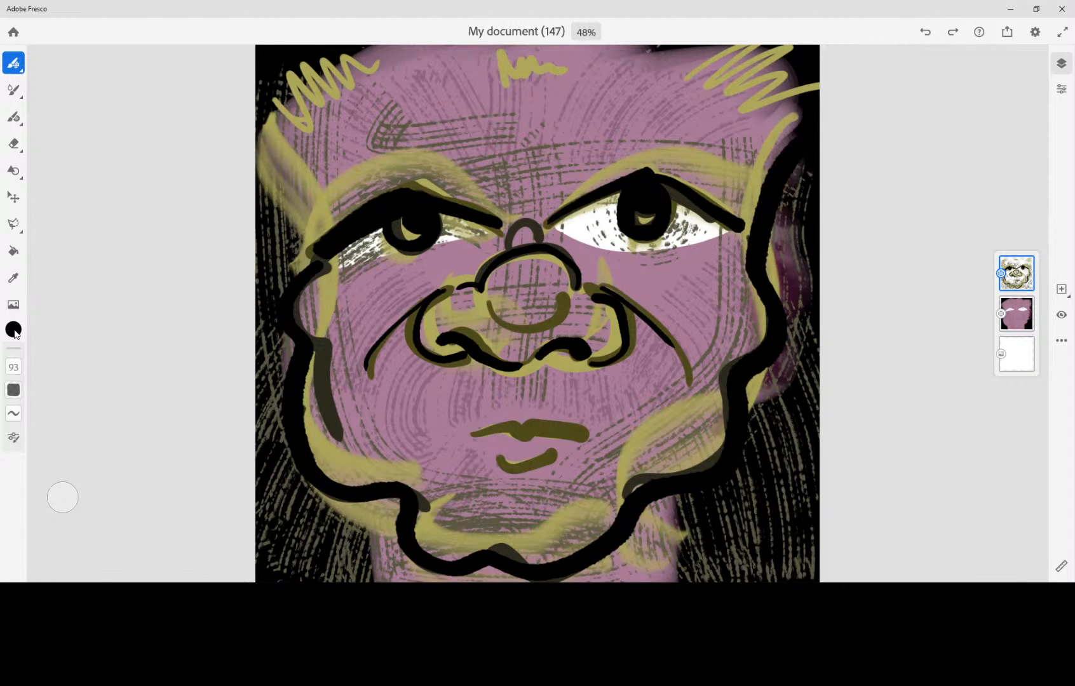
{"action": "mouse_move", "coordinate": [300, 253]}
{"action": "left_mouse_down"}
{"action": "mouse_move", "coordinate": [258, 163]}
{"action": "mouse_move", "coordinate": [257, 131]}
{"action": "left_mouse_up"}
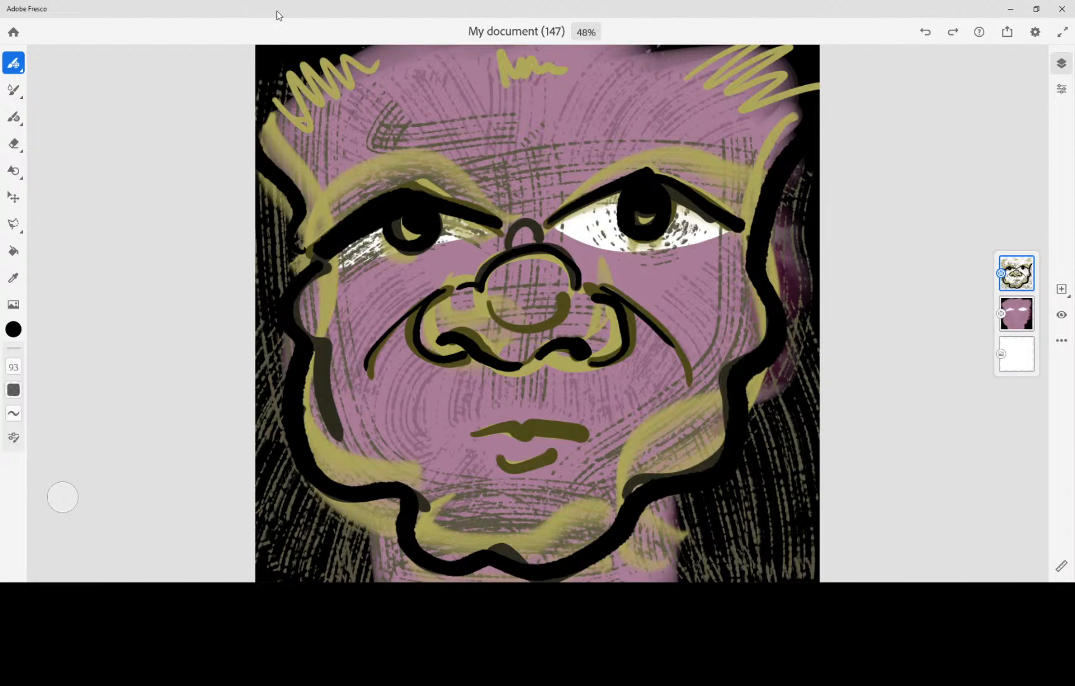
- Ink the upper and lower lip lines in black, and add a small curved mark between the nose and mouth
{"action": "mouse_move", "coordinate": [452, 436]}
{"action": "left_mouse_down"}
{"action": "mouse_move", "coordinate": [509, 426]}
{"action": "mouse_move", "coordinate": [582, 437]}
{"action": "left_mouse_up"}
{"action": "left_click_drag", "start_coordinate": [483, 453], "coordinate": [557, 451]}
{"action": "mouse_move", "coordinate": [507, 381]}
{"action": "left_mouse_down"}
{"action": "mouse_move", "coordinate": [531, 396]}
{"action": "mouse_move", "coordinate": [448, 439]}
{"action": "left_mouse_up"}
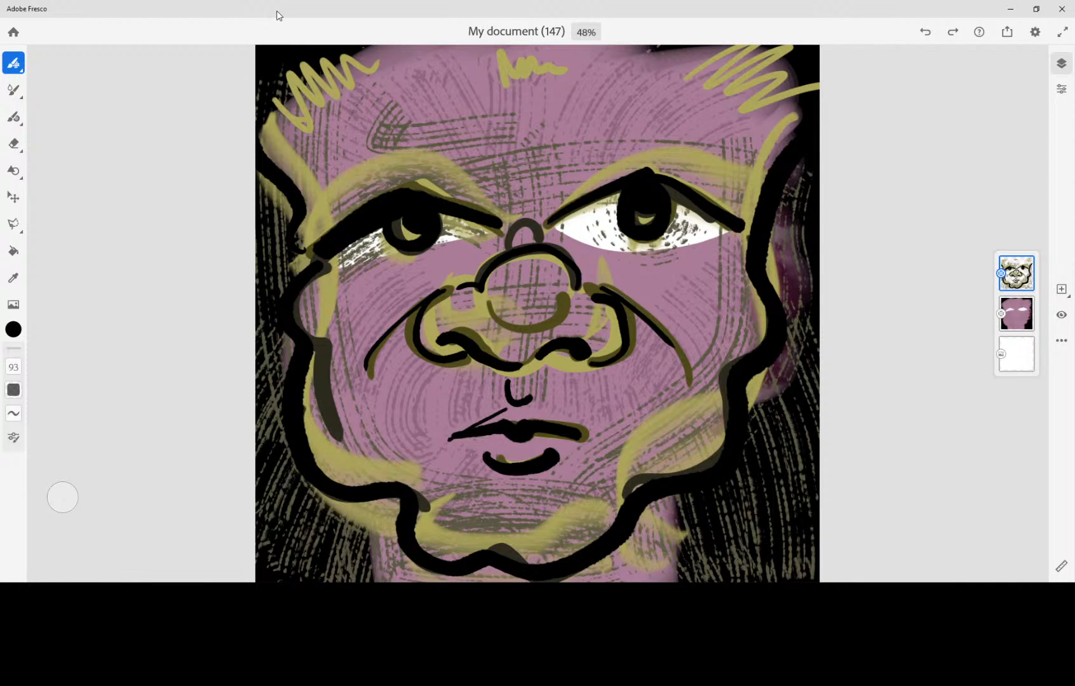
- Ink the peaked outline of the upper lip in black, fill it solid, and select the mauve skin layer below the linework
{"action": "mouse_move", "coordinate": [507, 408]}
{"action": "left_mouse_down"}
{"action": "mouse_move", "coordinate": [600, 436]}
{"action": "mouse_move", "coordinate": [527, 412]}
{"action": "mouse_move", "coordinate": [443, 439]}
{"action": "left_mouse_up"}
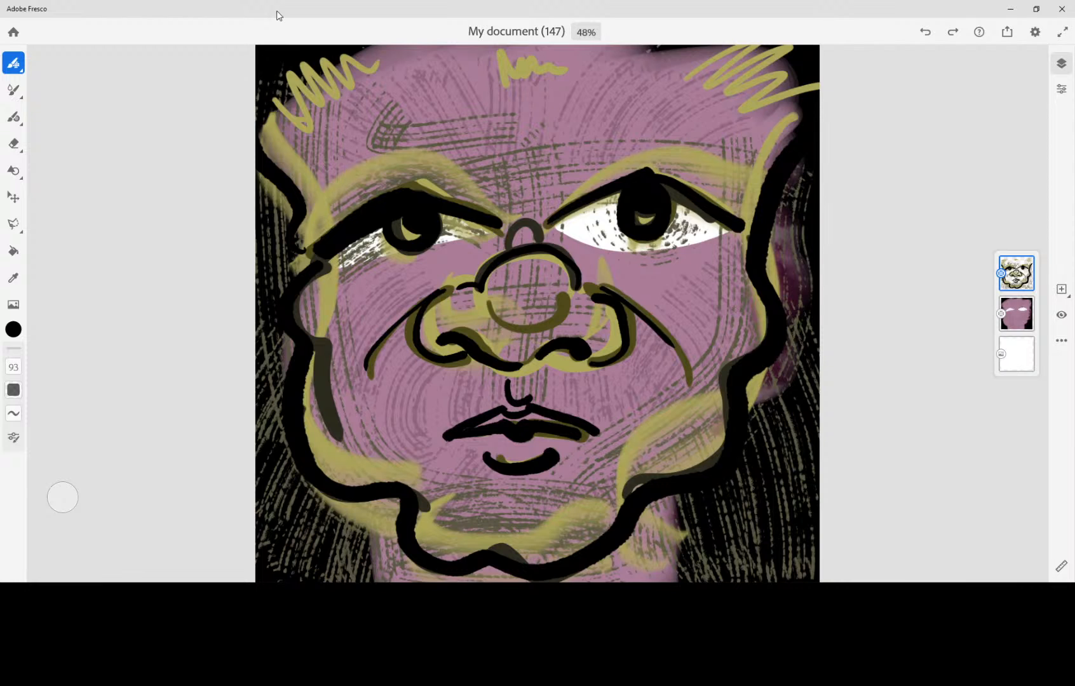
{"action": "mouse_move", "coordinate": [510, 414]}
{"action": "left_mouse_down"}
{"action": "mouse_move", "coordinate": [475, 426]}
{"action": "mouse_move", "coordinate": [593, 434]}
{"action": "left_mouse_up"}
{"action": "key", "text": "alt+bracketleft"}
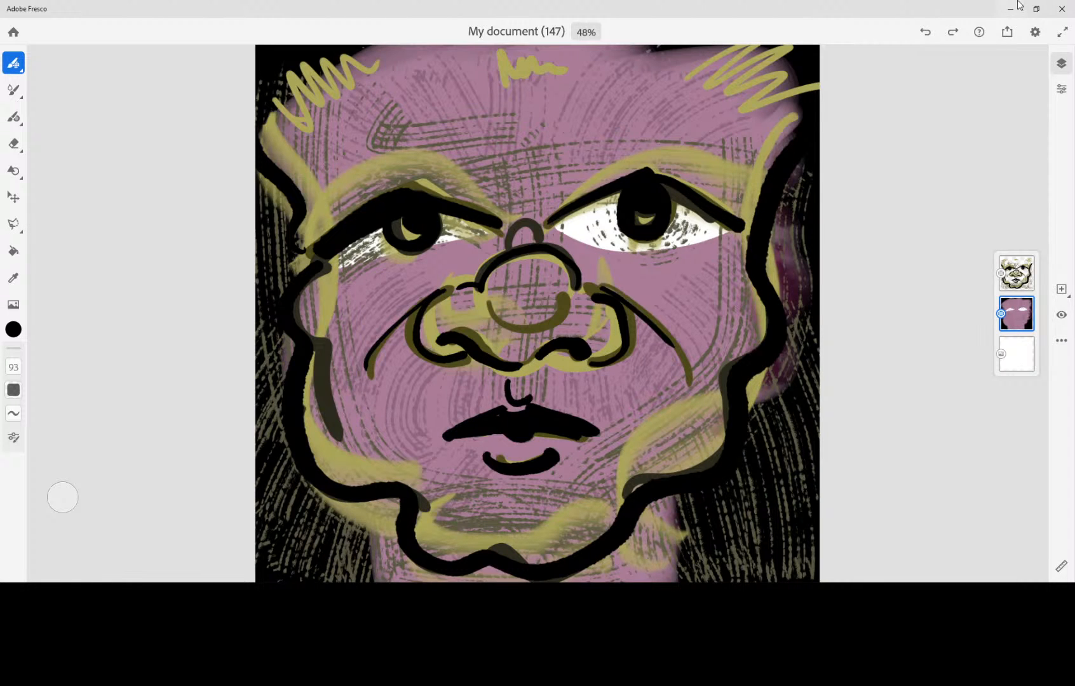
- Switch to Microsoft Edge, run a Bing image search for real robots, and open the picture of the crouching gold robot
{"action": "left_click", "coordinate": [1013, 10]}
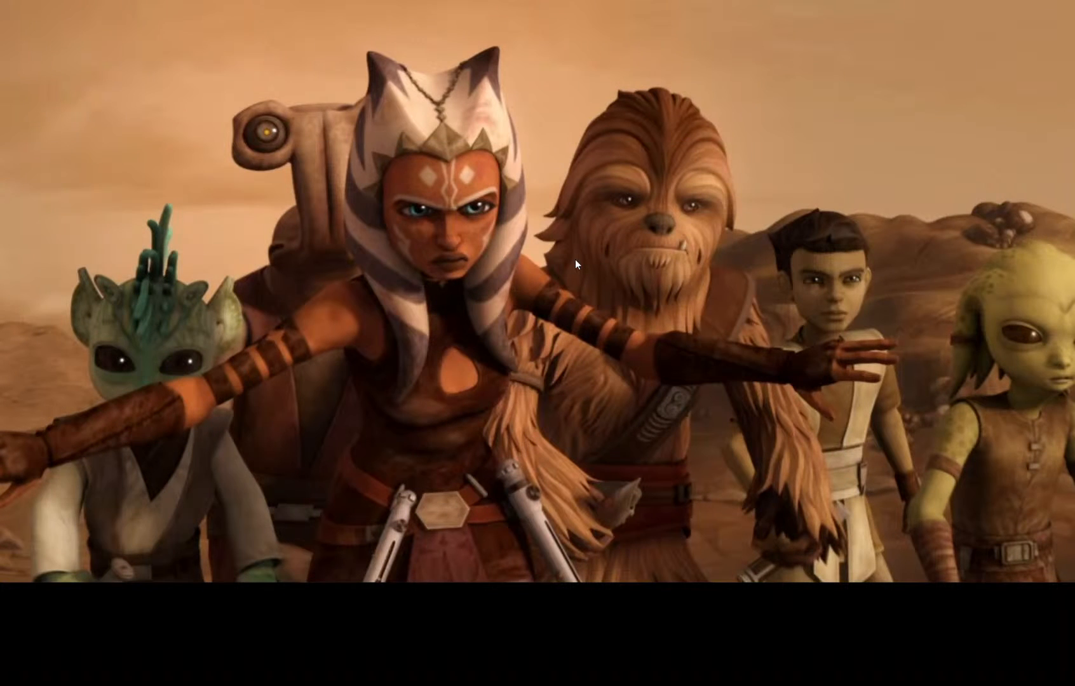
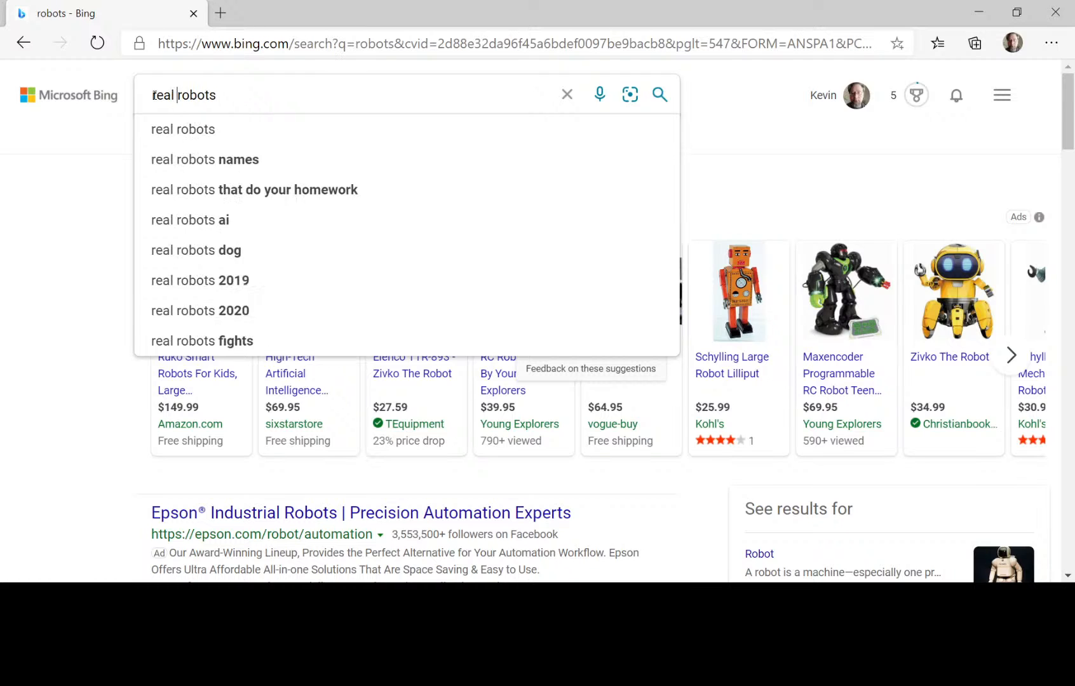
{"action": "key", "text": "Return"}
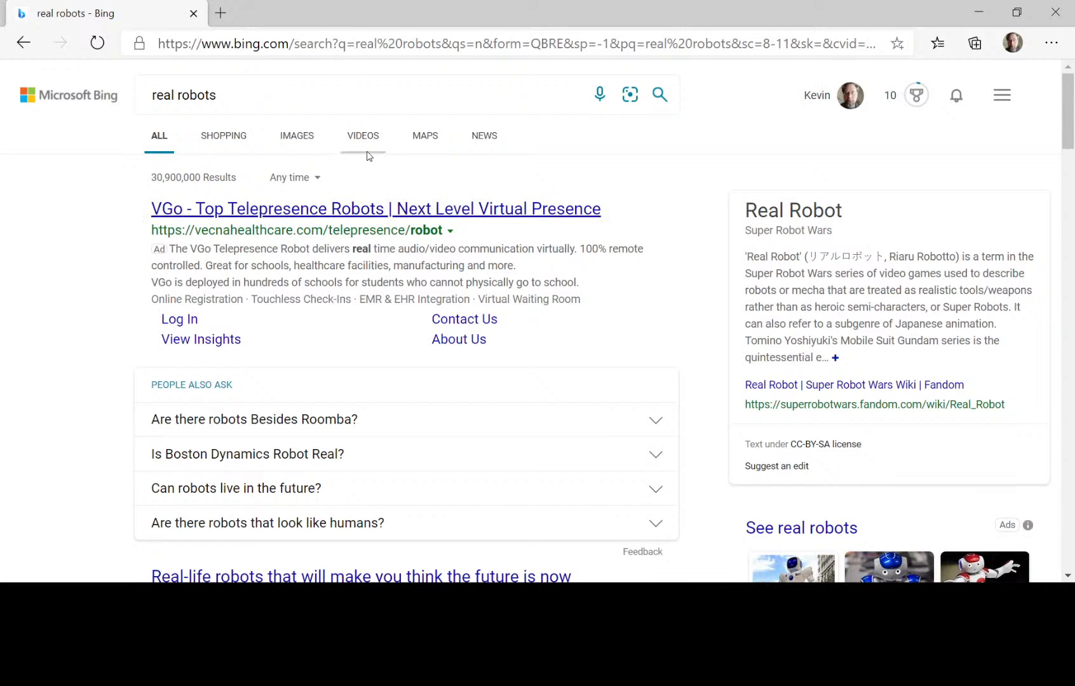
{"action": "left_click", "coordinate": [293, 139]}
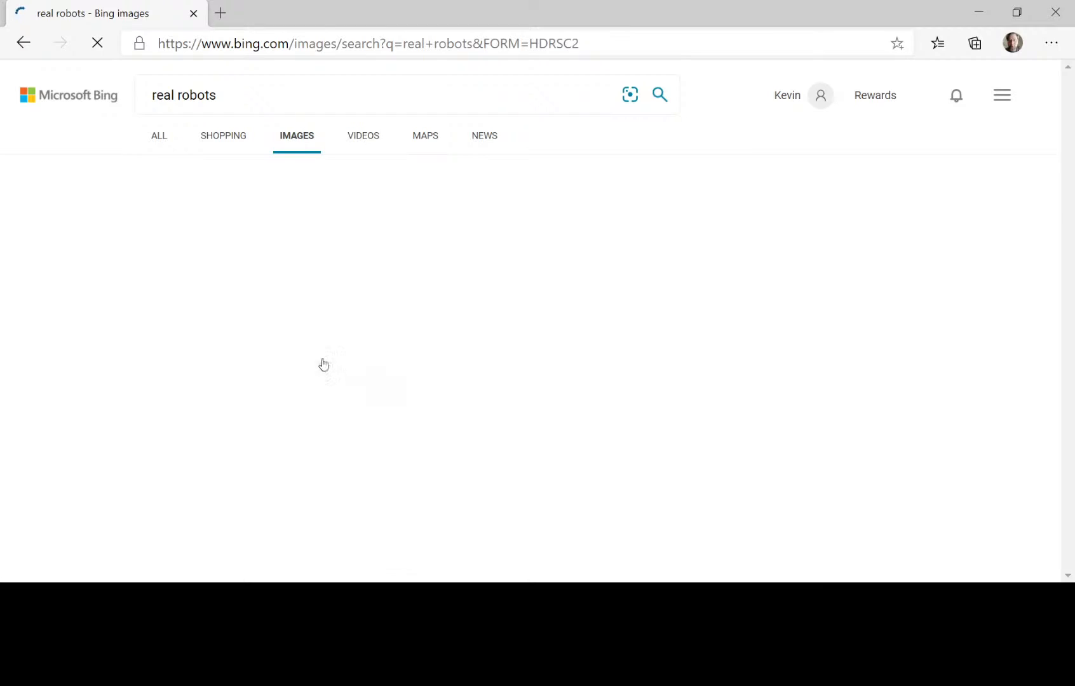
{"action": "scroll", "coordinate": [485, 402], "scroll_direction": "down", "scroll_amount": 7}
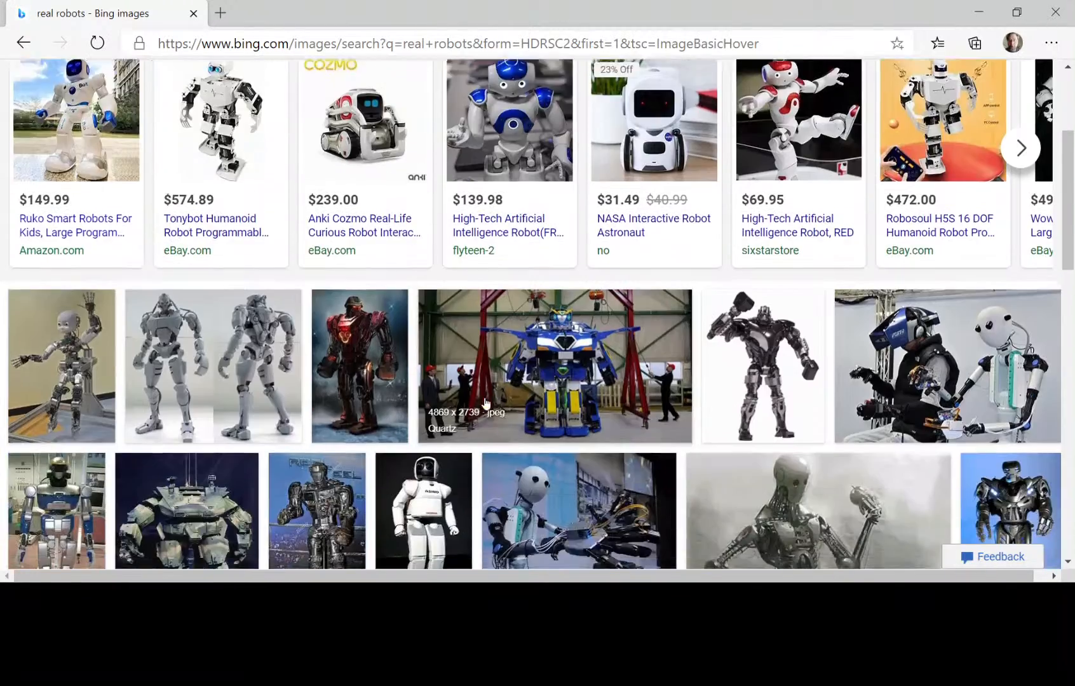
{"action": "scroll", "coordinate": [485, 402], "scroll_direction": "down", "scroll_amount": 2}
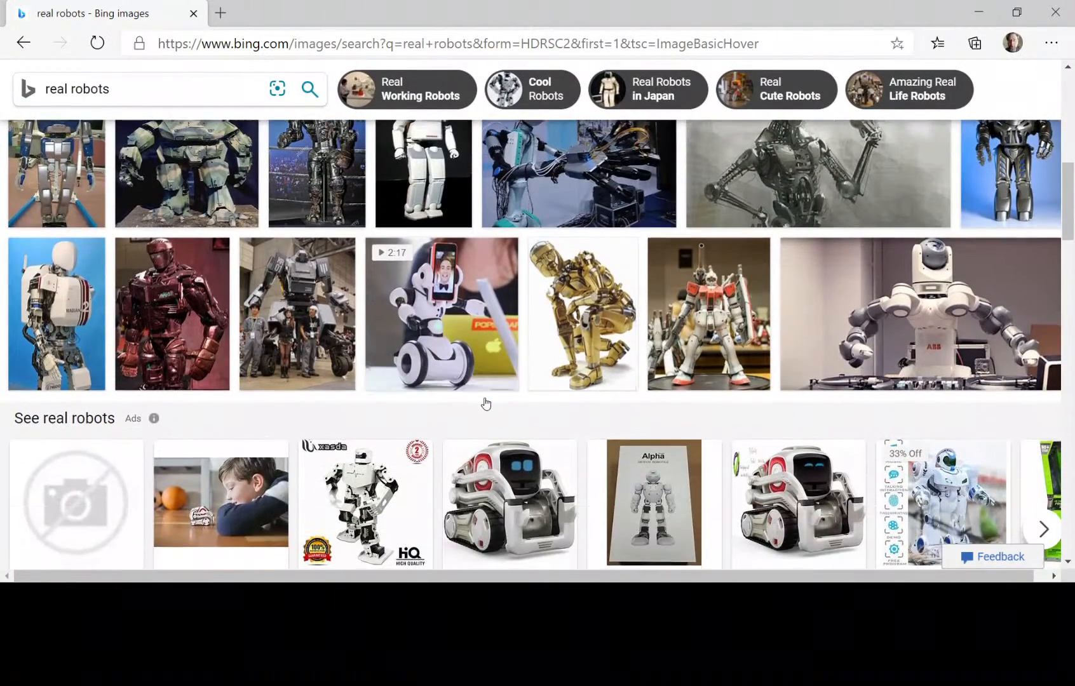
{"action": "left_click", "coordinate": [585, 307]}
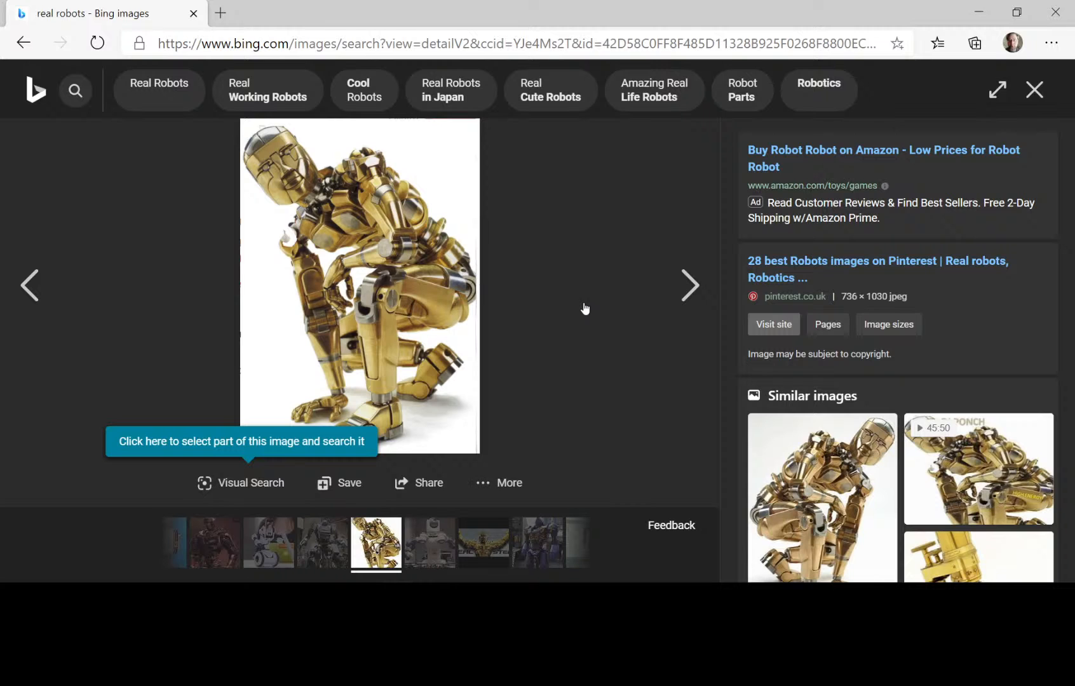
- Search Bing for our finite planet in a new browser tab and open the Our Finite World site from the results
{"action": "left_click", "coordinate": [223, 17]}
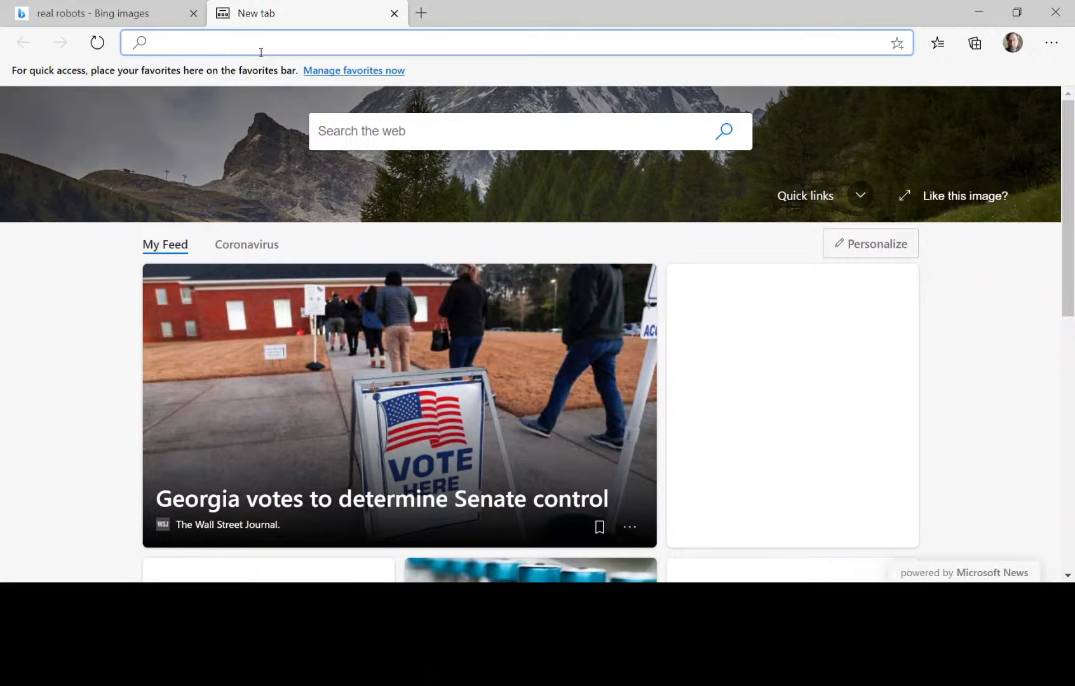
{"action": "type", "text": "ou"}
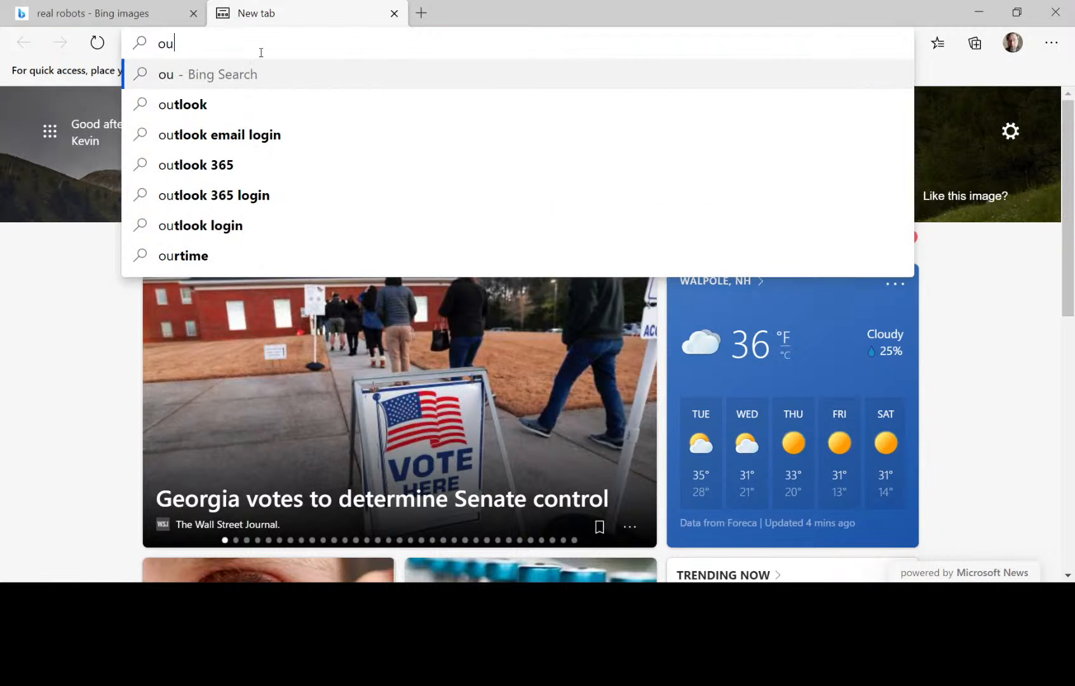
{"action": "type", "text": "rfin"}
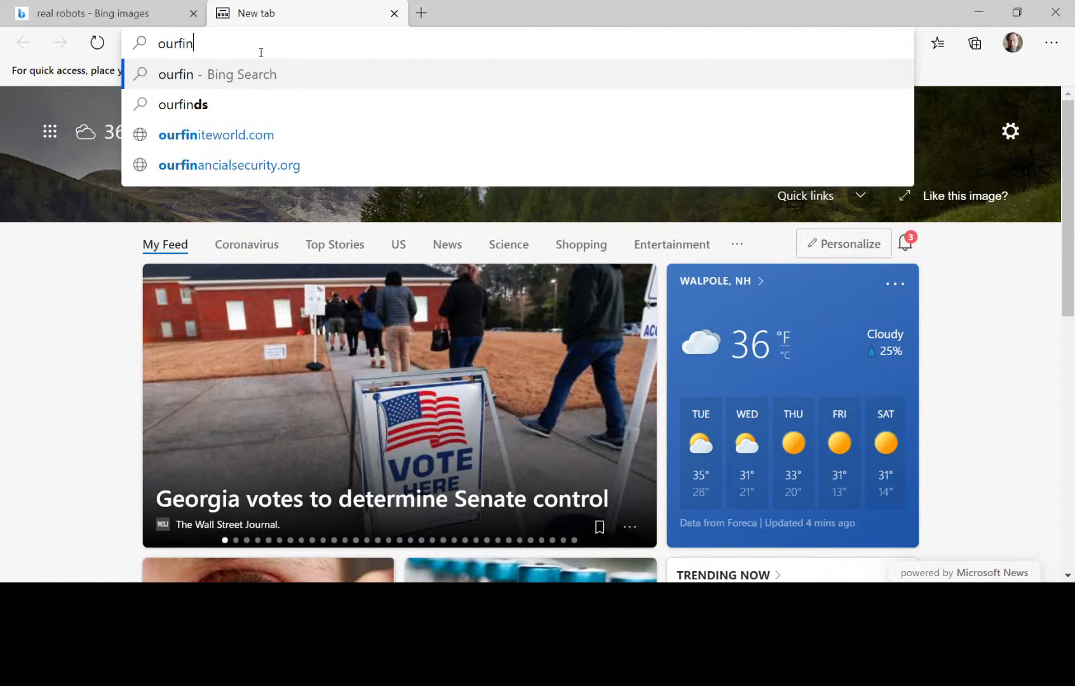
{"action": "type", "text": "ite"}
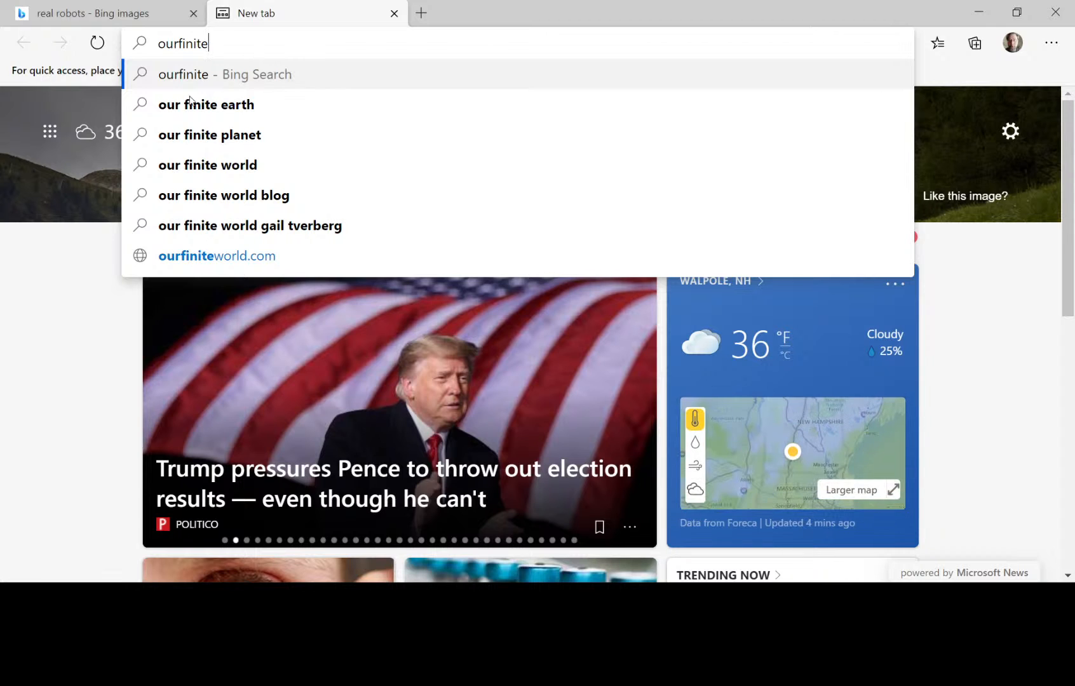
{"action": "left_click", "coordinate": [188, 147]}
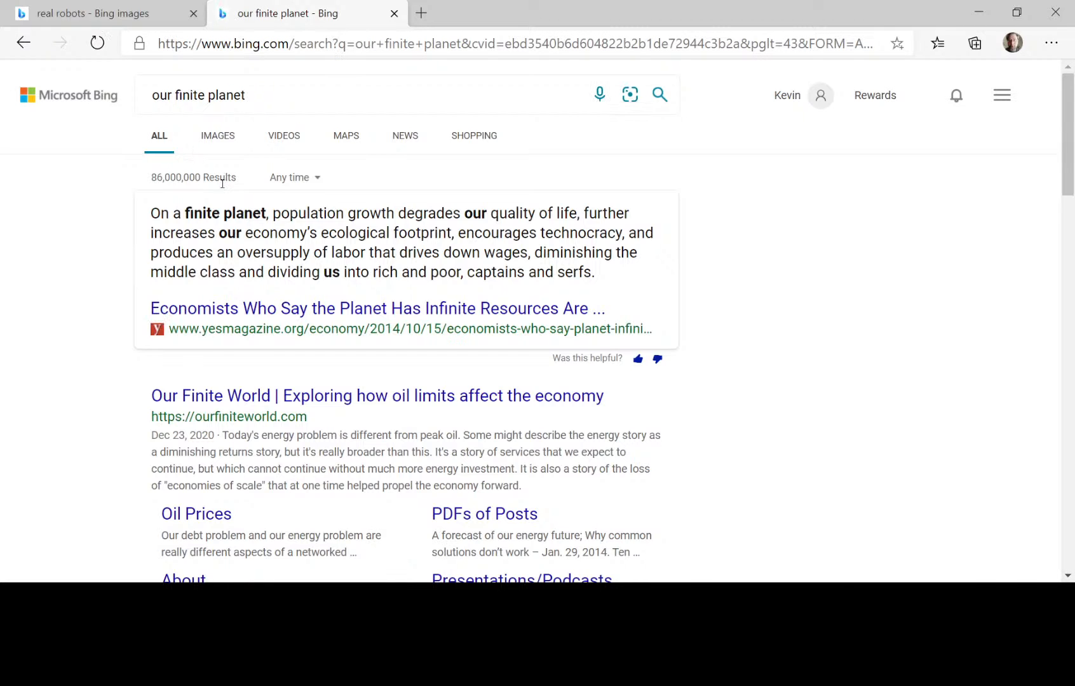
{"action": "scroll", "coordinate": [132, 399], "scroll_direction": "down", "scroll_amount": 1}
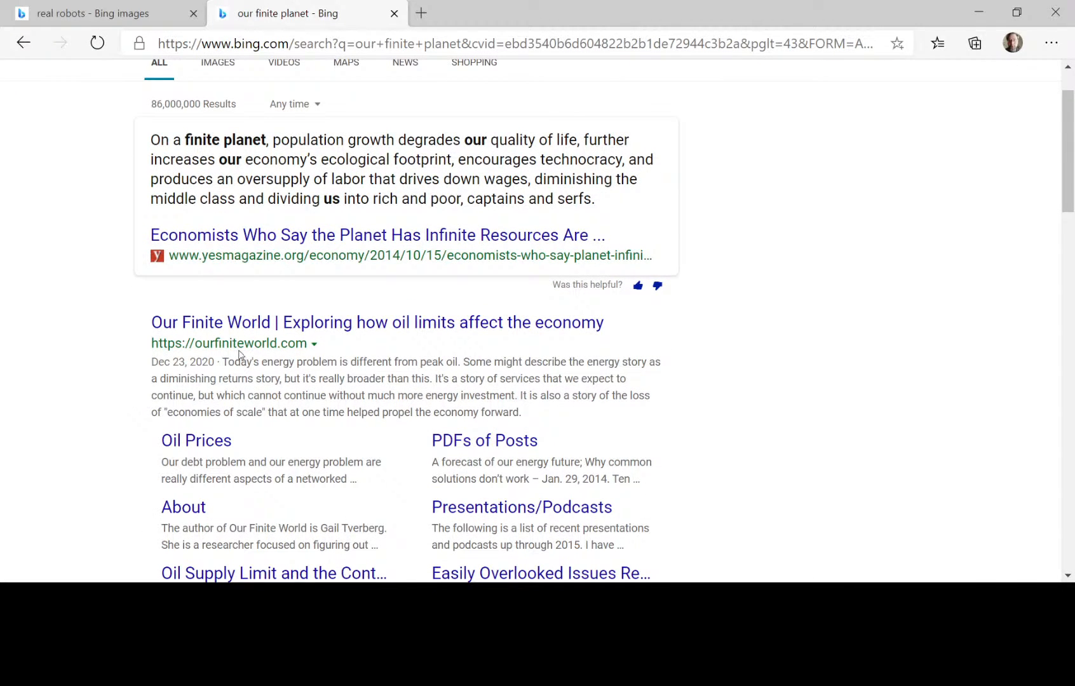
{"action": "left_click", "coordinate": [266, 324]}
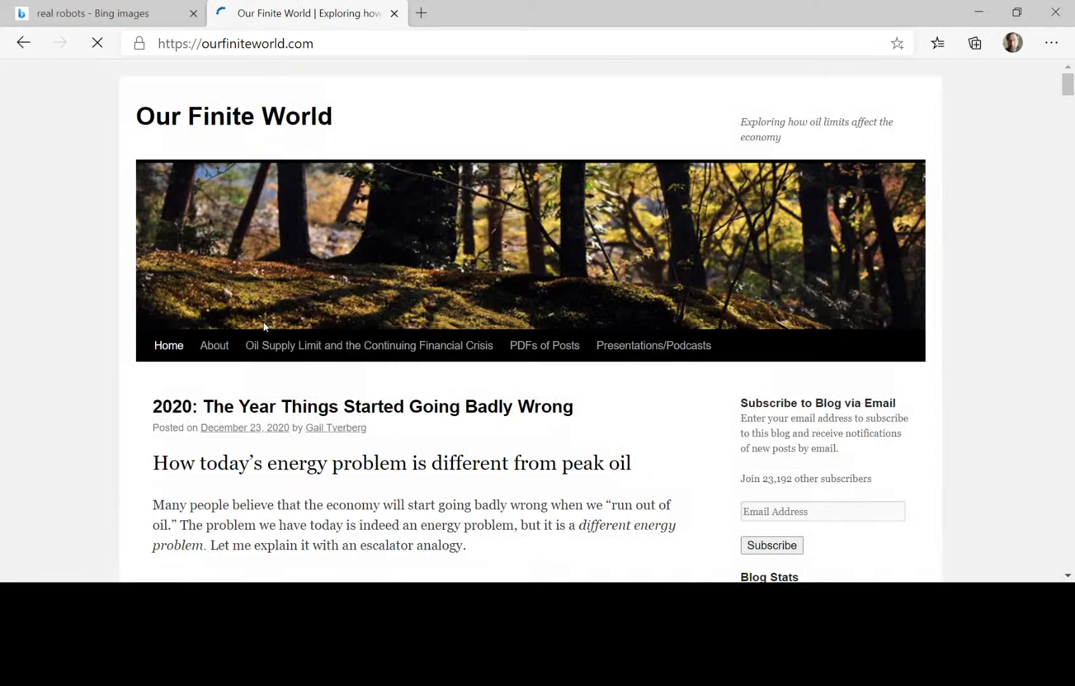
- Read the post "2020: The Year Things Started Going Badly Wrong" from its escalator analogy through the resource and complexity sections to Automobile Efficiency
{"action": "scroll", "coordinate": [53, 358], "scroll_direction": "down", "scroll_amount": 2}
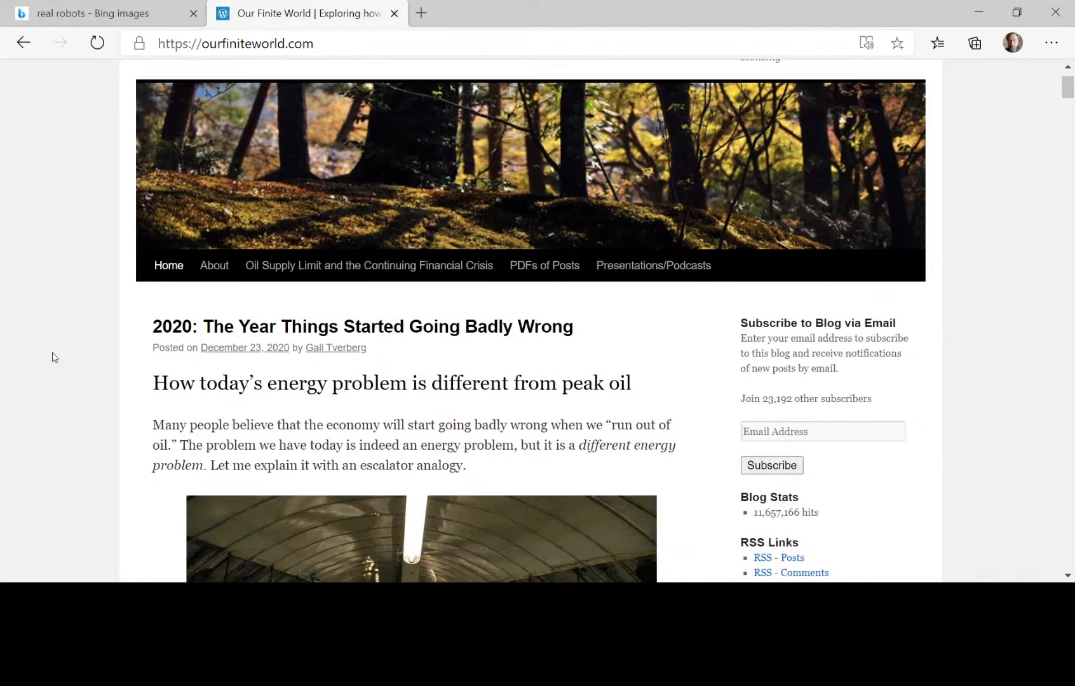
{"action": "scroll", "coordinate": [53, 357], "scroll_direction": "down", "scroll_amount": 3}
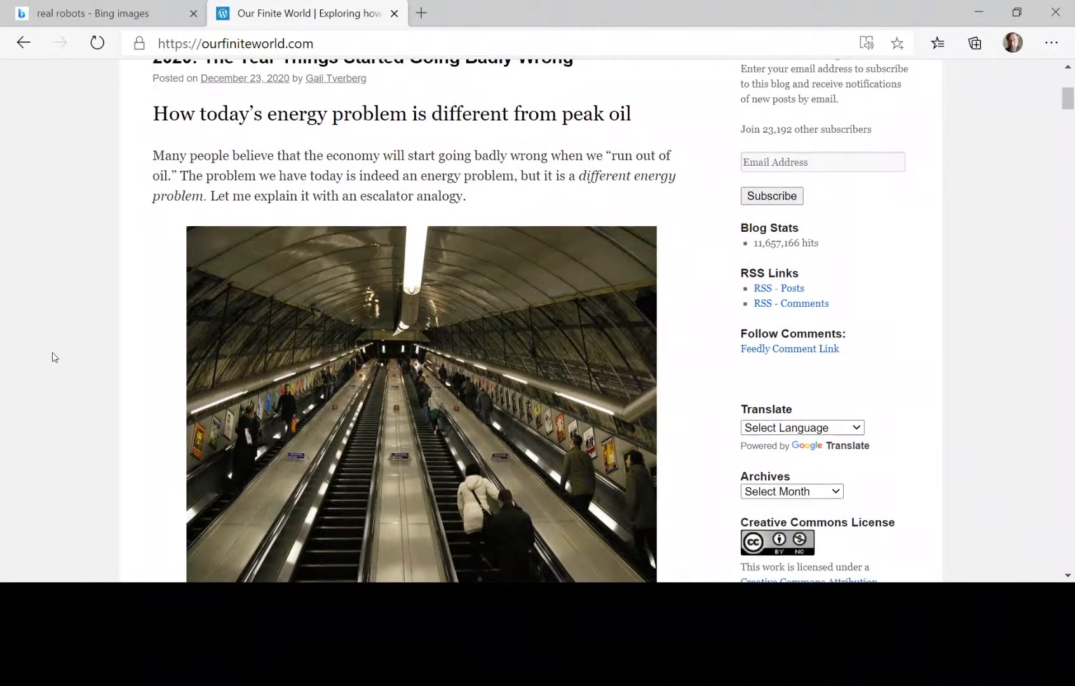
{"action": "scroll", "coordinate": [53, 357], "scroll_direction": "down", "scroll_amount": 1}
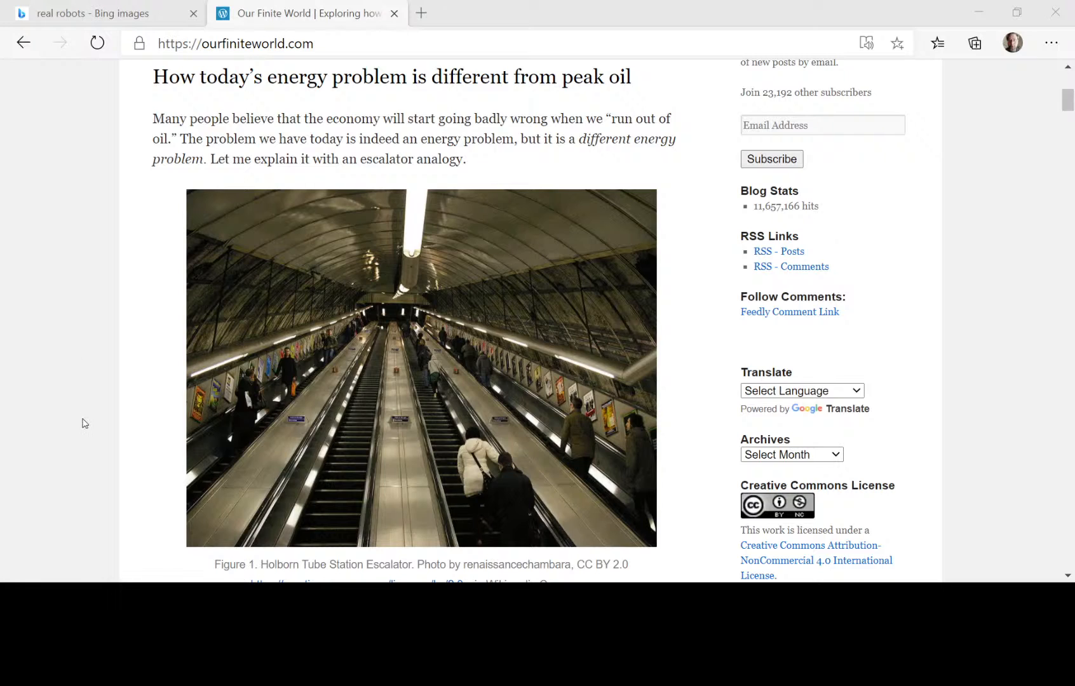
{"action": "scroll", "coordinate": [84, 423], "scroll_direction": "down", "scroll_amount": 3}
{"action": "scroll", "coordinate": [85, 423], "scroll_direction": "down", "scroll_amount": 4}
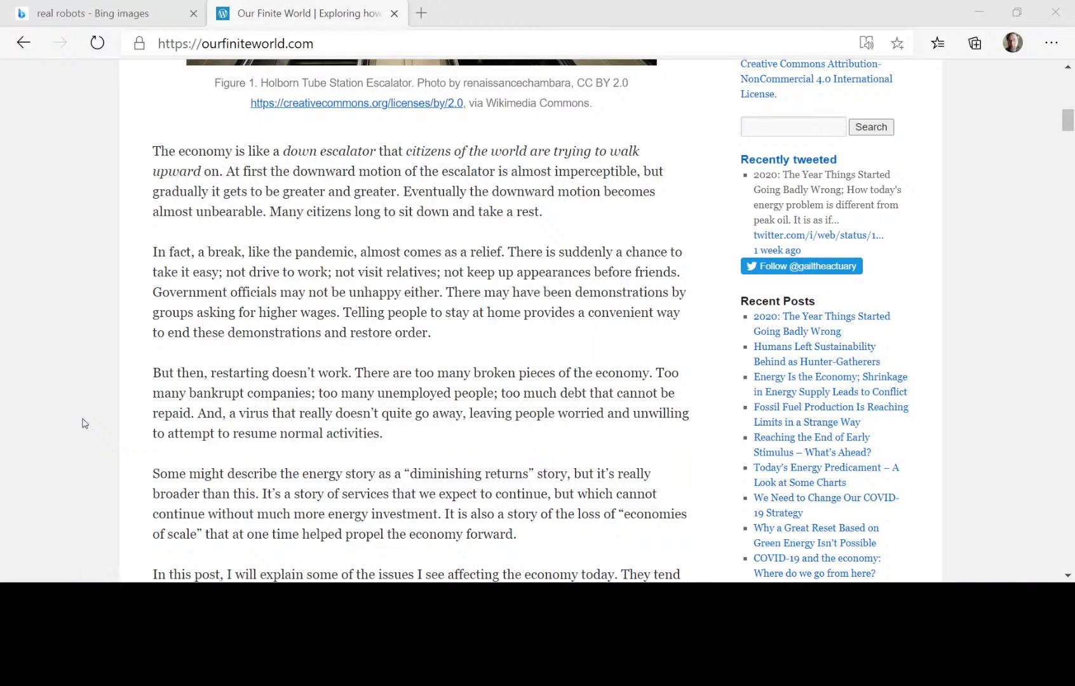
{"action": "scroll", "coordinate": [85, 423], "scroll_direction": "down", "scroll_amount": 1}
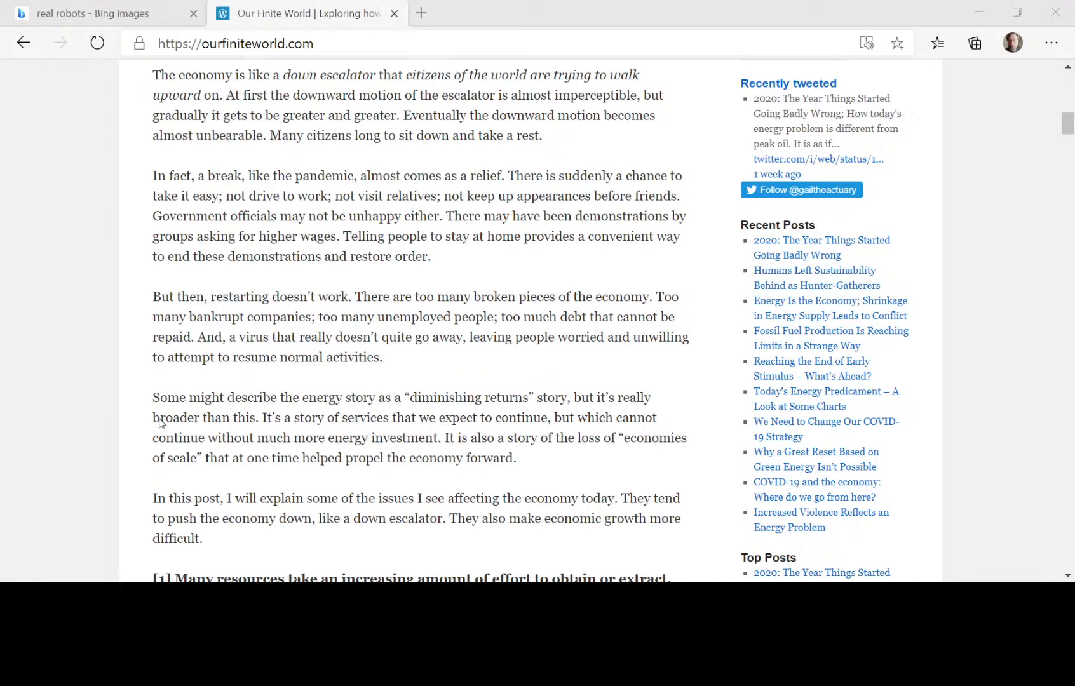
{"action": "scroll", "coordinate": [310, 453], "scroll_direction": "down", "scroll_amount": 2}
{"action": "scroll", "coordinate": [310, 453], "scroll_direction": "down", "scroll_amount": 3}
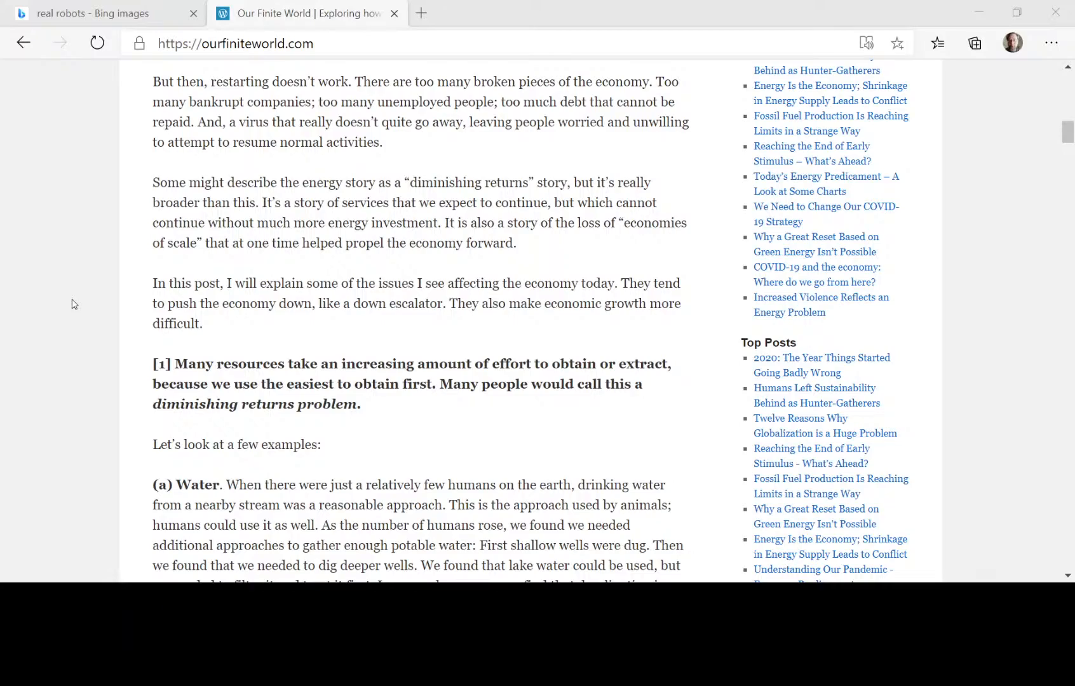
{"action": "scroll", "coordinate": [73, 305], "scroll_direction": "down", "scroll_amount": 5}
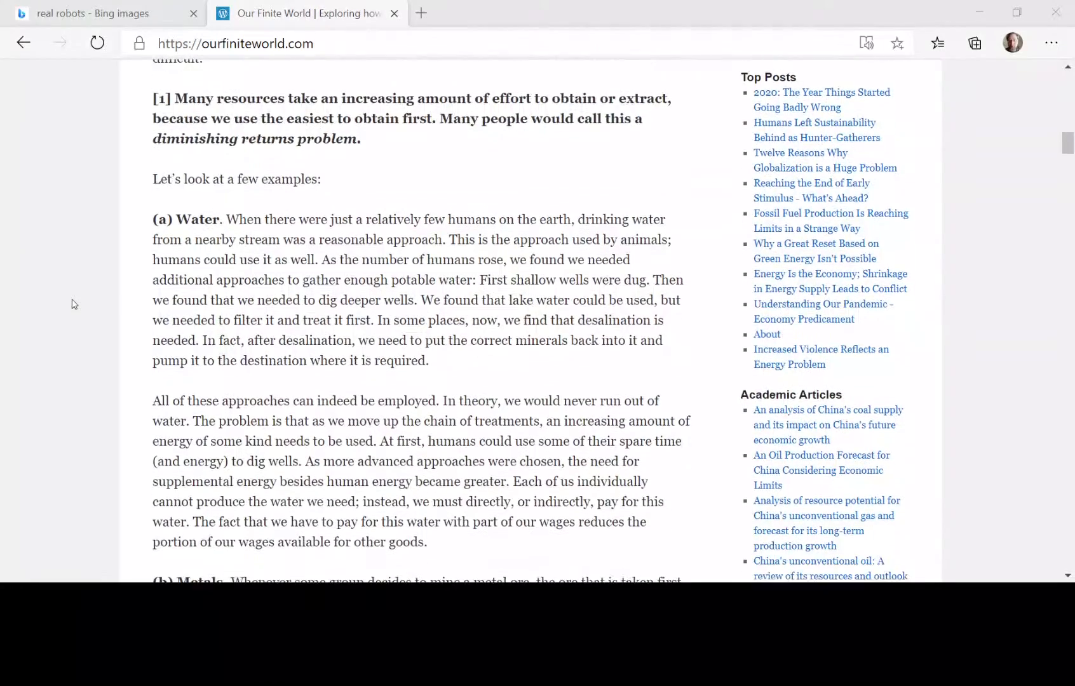
{"action": "scroll", "coordinate": [73, 305], "scroll_direction": "down", "scroll_amount": 1}
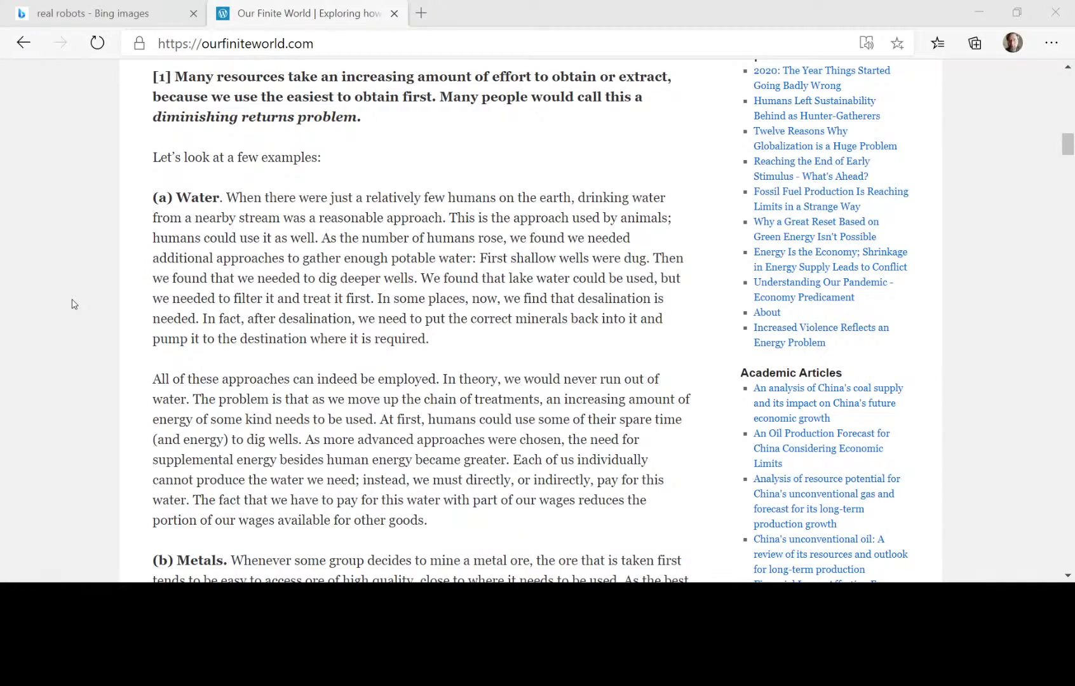
{"action": "scroll", "coordinate": [72, 304], "scroll_direction": "down", "scroll_amount": 5}
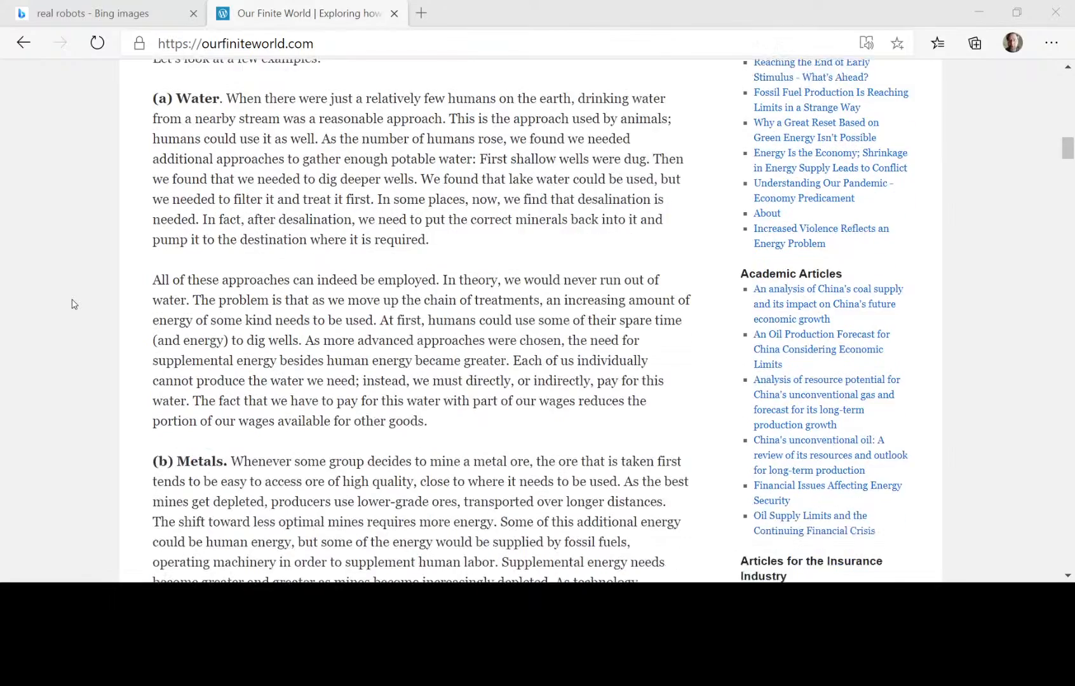
{"action": "scroll", "coordinate": [72, 304], "scroll_direction": "down", "scroll_amount": 1}
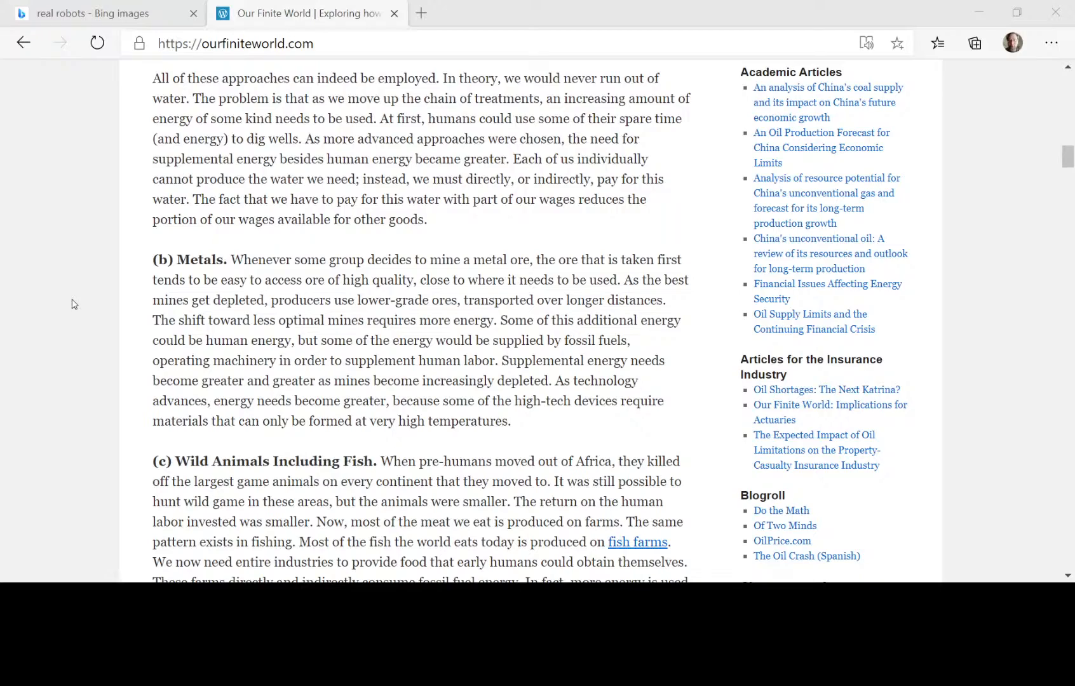
{"action": "scroll", "coordinate": [72, 304], "scroll_direction": "down", "scroll_amount": 5}
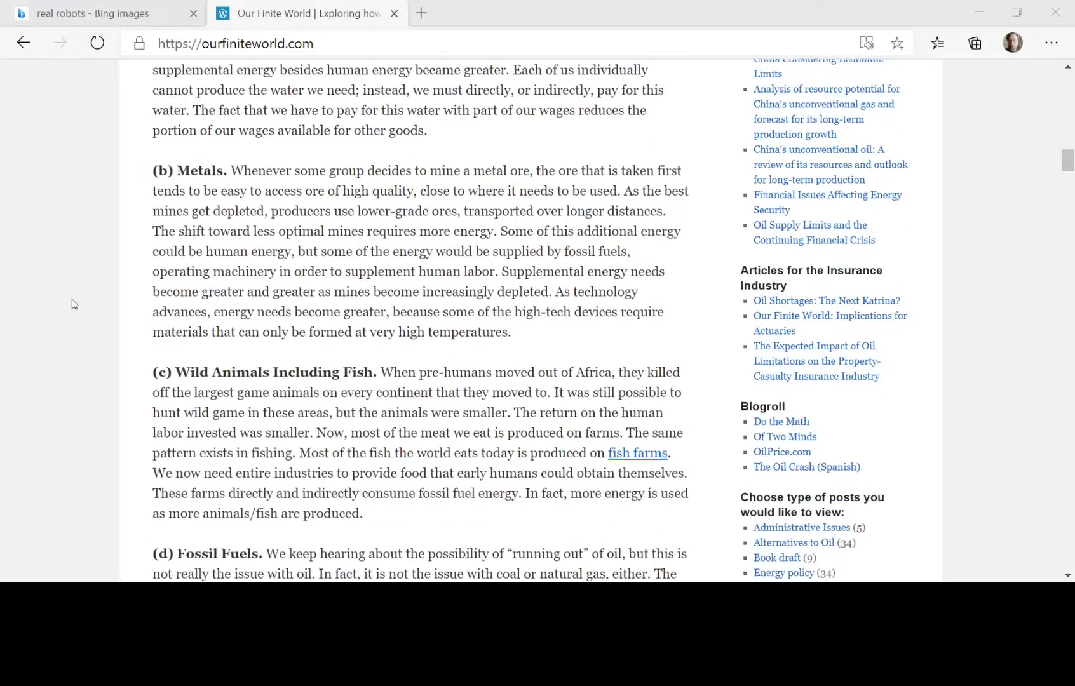
{"action": "scroll", "coordinate": [72, 304], "scroll_direction": "down", "scroll_amount": 1}
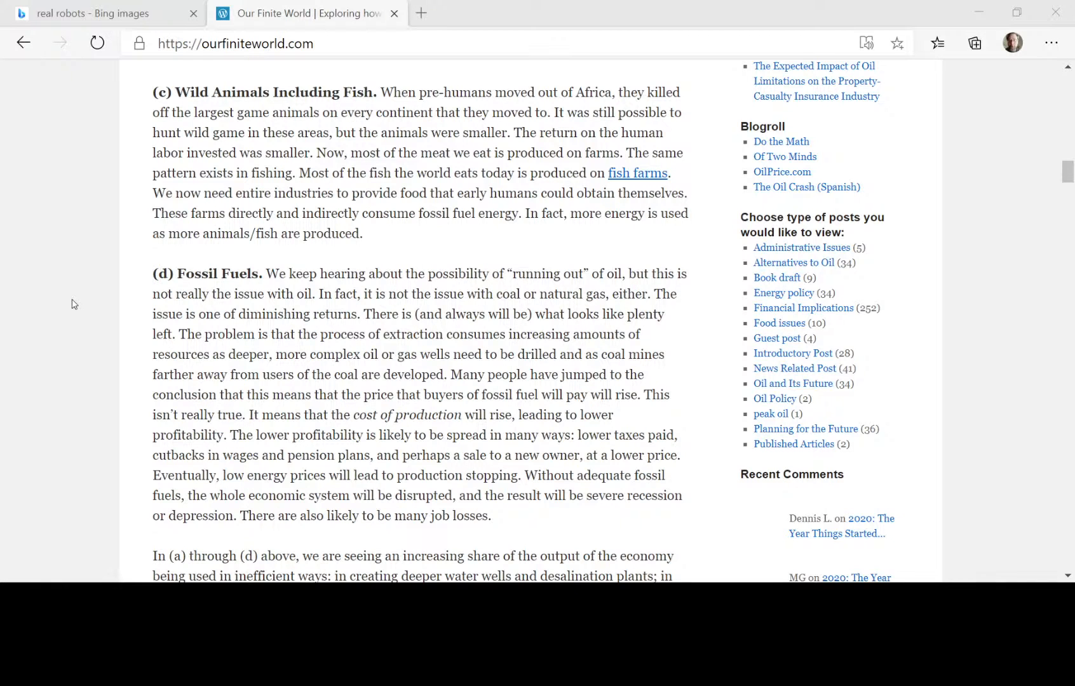
{"action": "scroll", "coordinate": [73, 303], "scroll_direction": "down", "scroll_amount": 3}
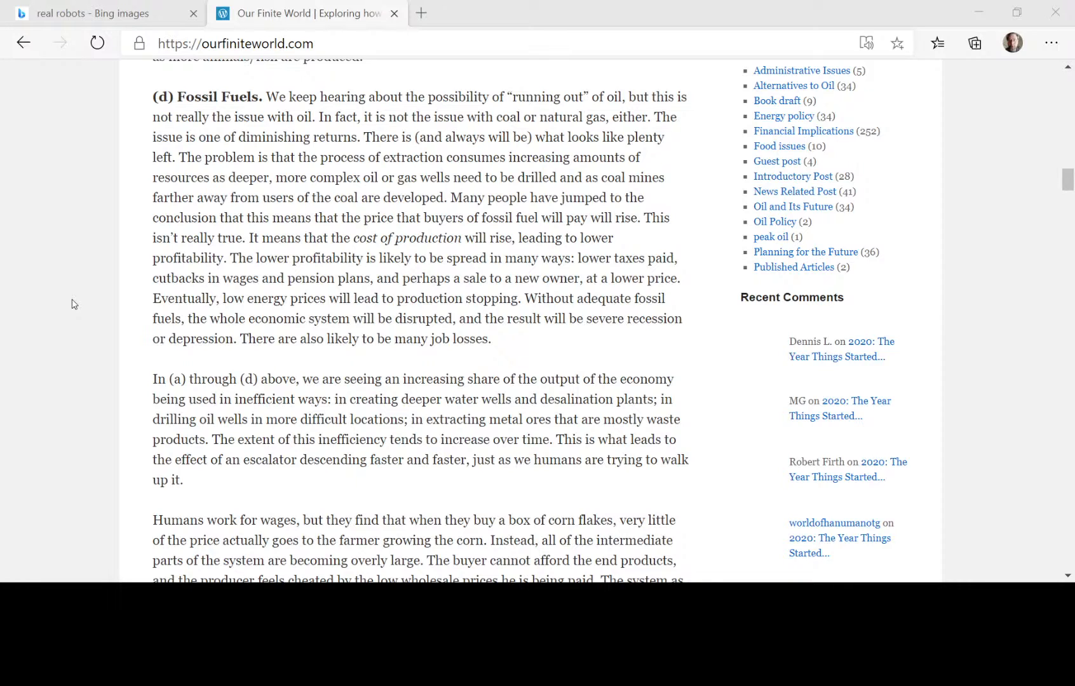
{"action": "scroll", "coordinate": [72, 304], "scroll_direction": "down", "scroll_amount": 3}
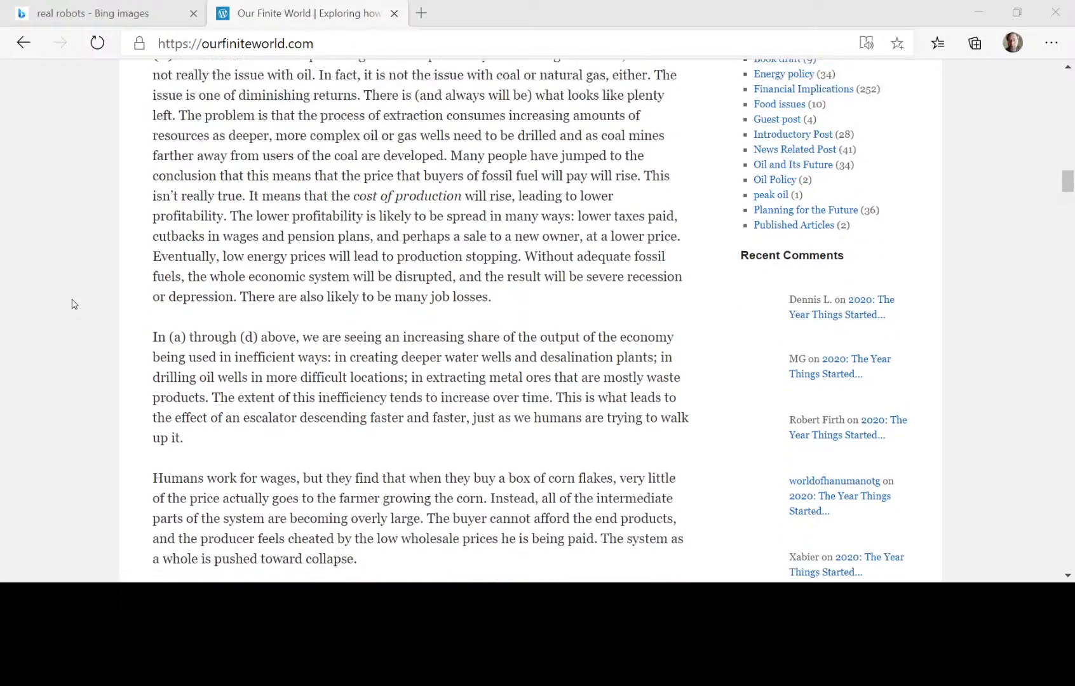
{"action": "scroll", "coordinate": [72, 304], "scroll_direction": "down", "scroll_amount": 2}
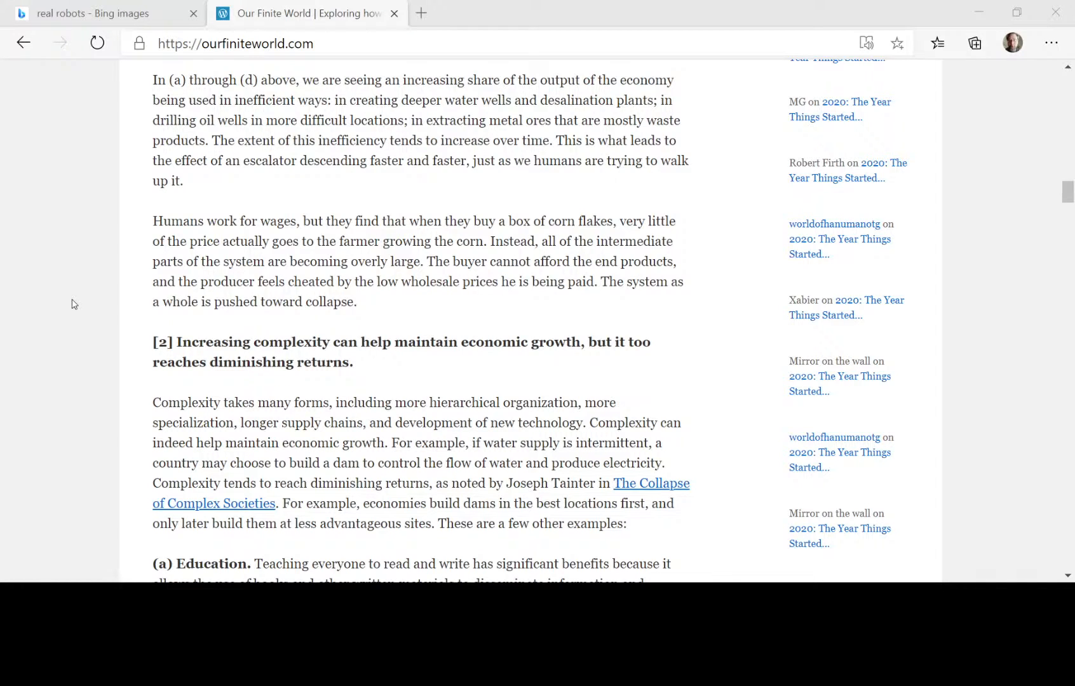
{"action": "scroll", "coordinate": [74, 303], "scroll_direction": "down", "scroll_amount": 2}
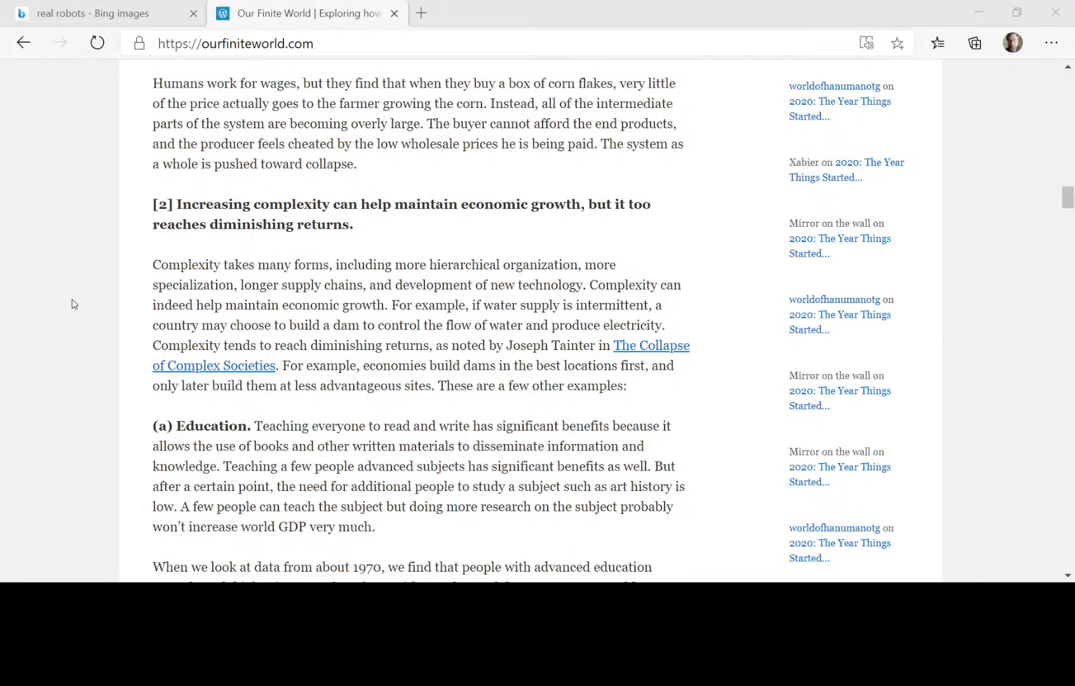
{"action": "scroll", "coordinate": [71, 305], "scroll_direction": "down", "scroll_amount": 3}
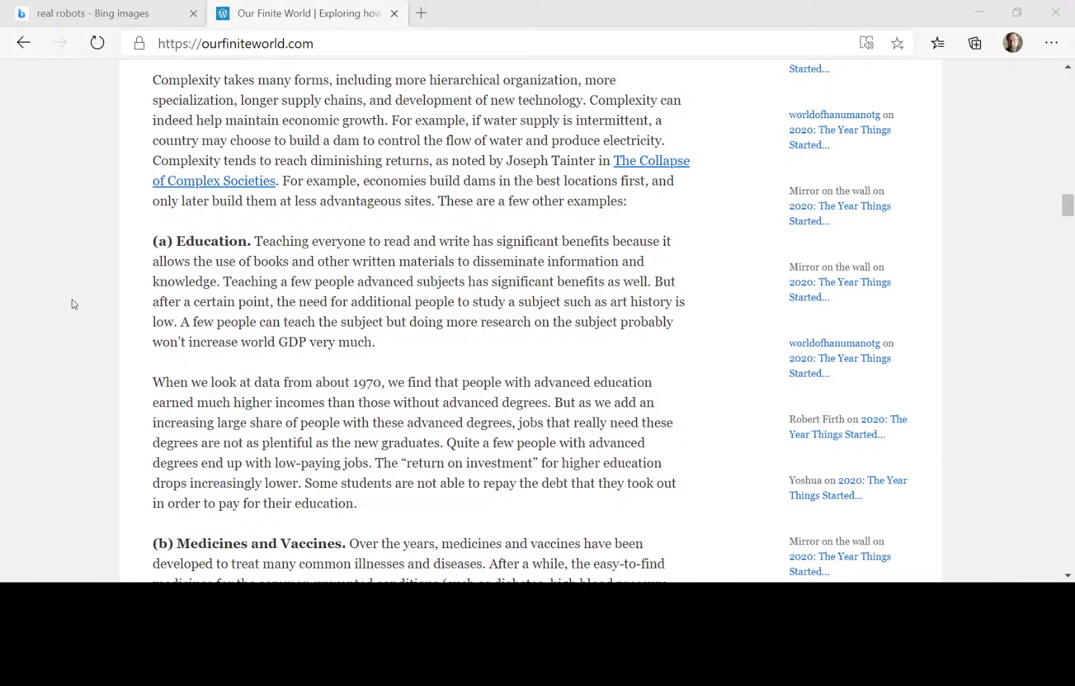
{"action": "scroll", "coordinate": [72, 304], "scroll_direction": "down", "scroll_amount": 3}
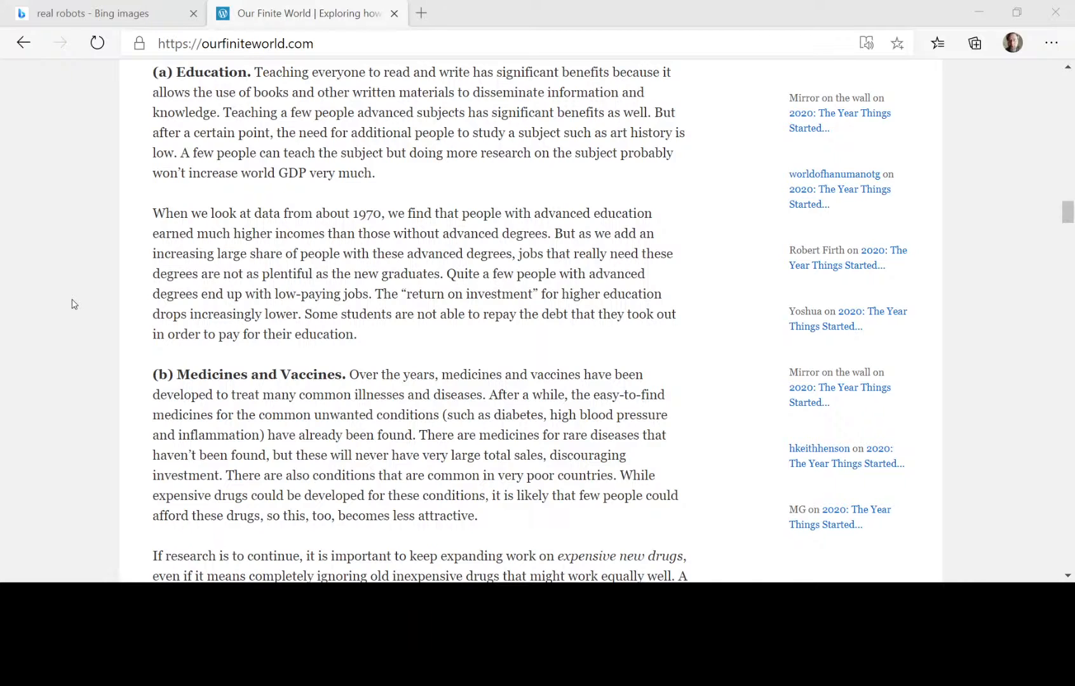
{"action": "scroll", "coordinate": [87, 377], "scroll_direction": "down", "scroll_amount": 3}
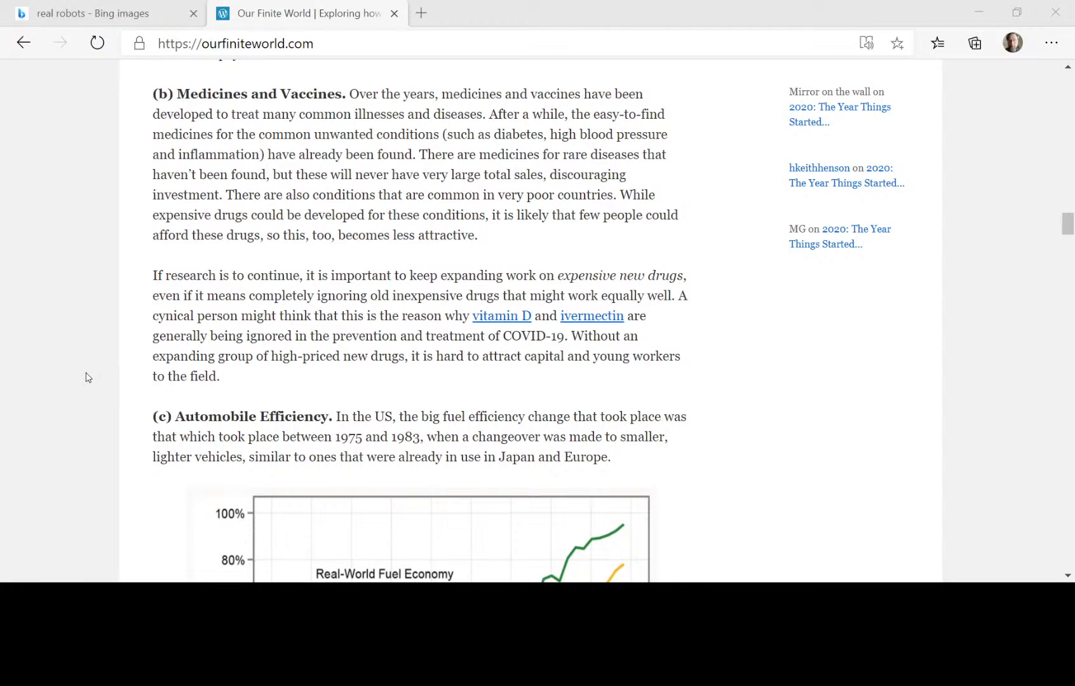
- Read the Automobile Efficiency section and examine the Figure 2 chart of fuel economy, horsepower and weight since model year 1975
{"action": "scroll", "coordinate": [88, 378], "scroll_direction": "down", "scroll_amount": 3}
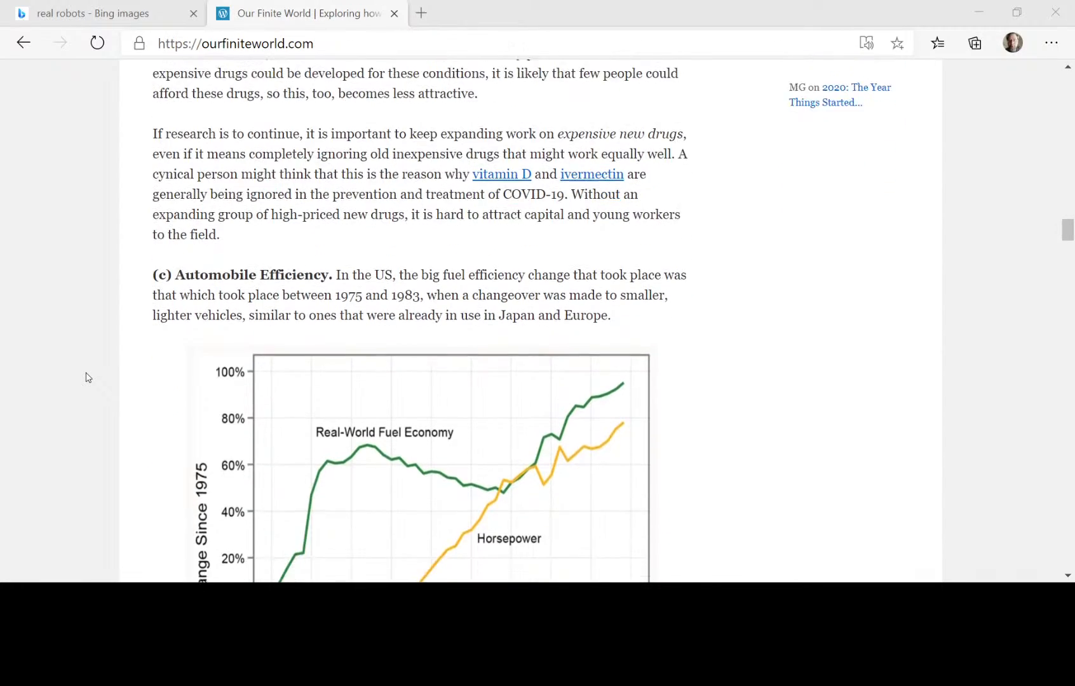
{"action": "scroll", "coordinate": [88, 378], "scroll_direction": "down", "scroll_amount": 1}
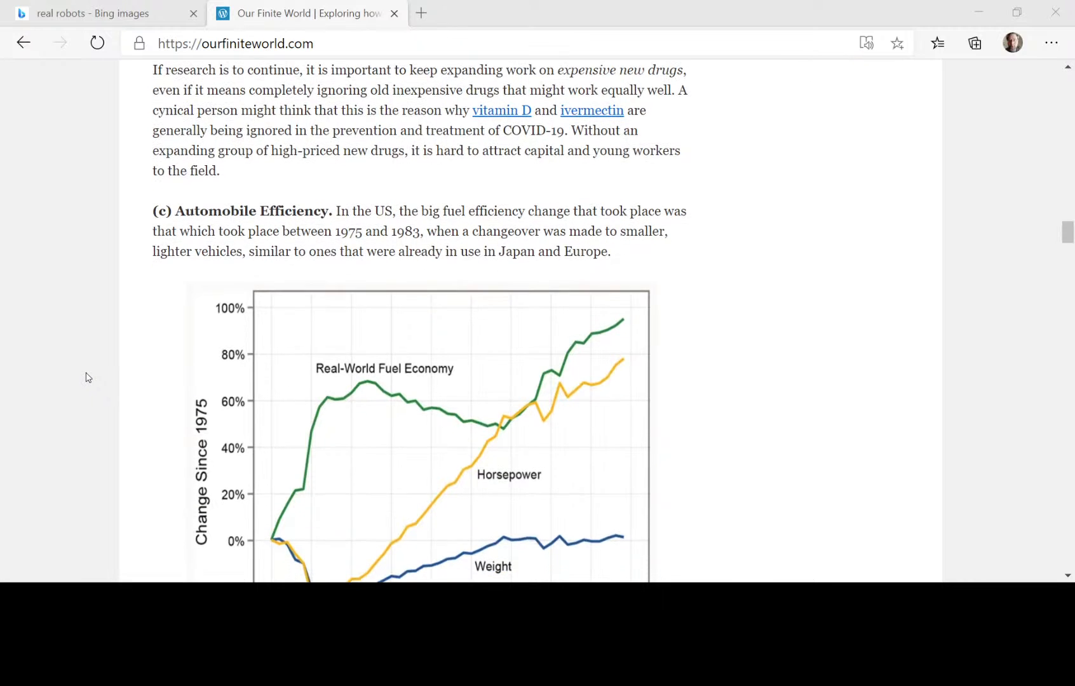
{"action": "scroll", "coordinate": [88, 377], "scroll_direction": "down", "scroll_amount": 1}
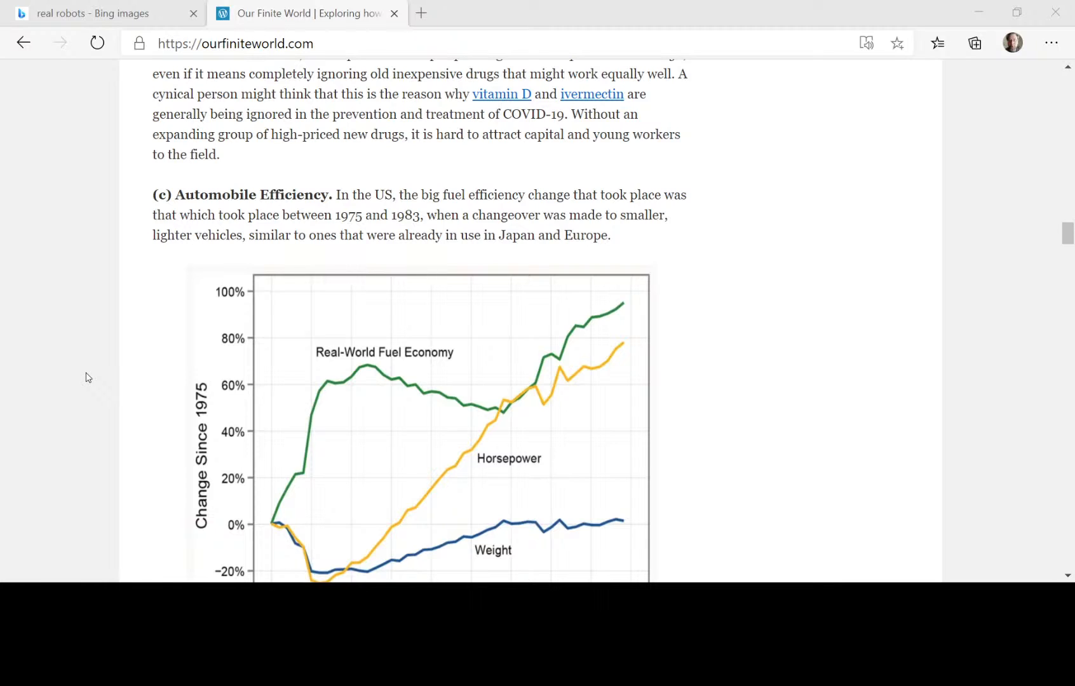
{"action": "scroll", "coordinate": [88, 378], "scroll_direction": "down", "scroll_amount": 2}
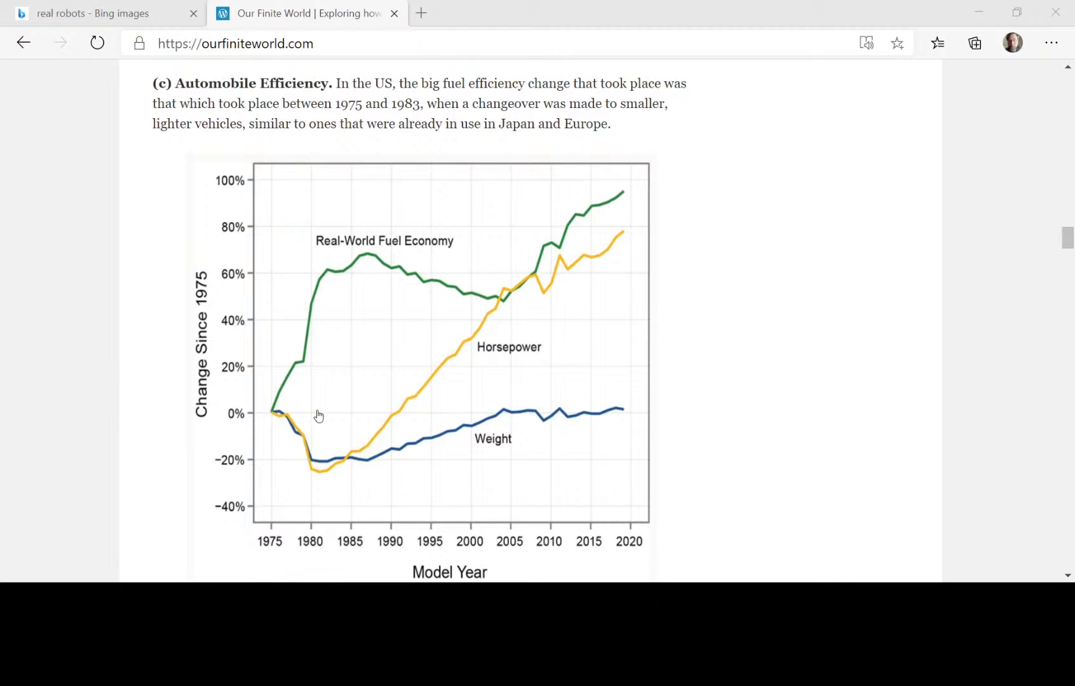
{"action": "scroll", "coordinate": [363, 419], "scroll_direction": "down", "scroll_amount": 1}
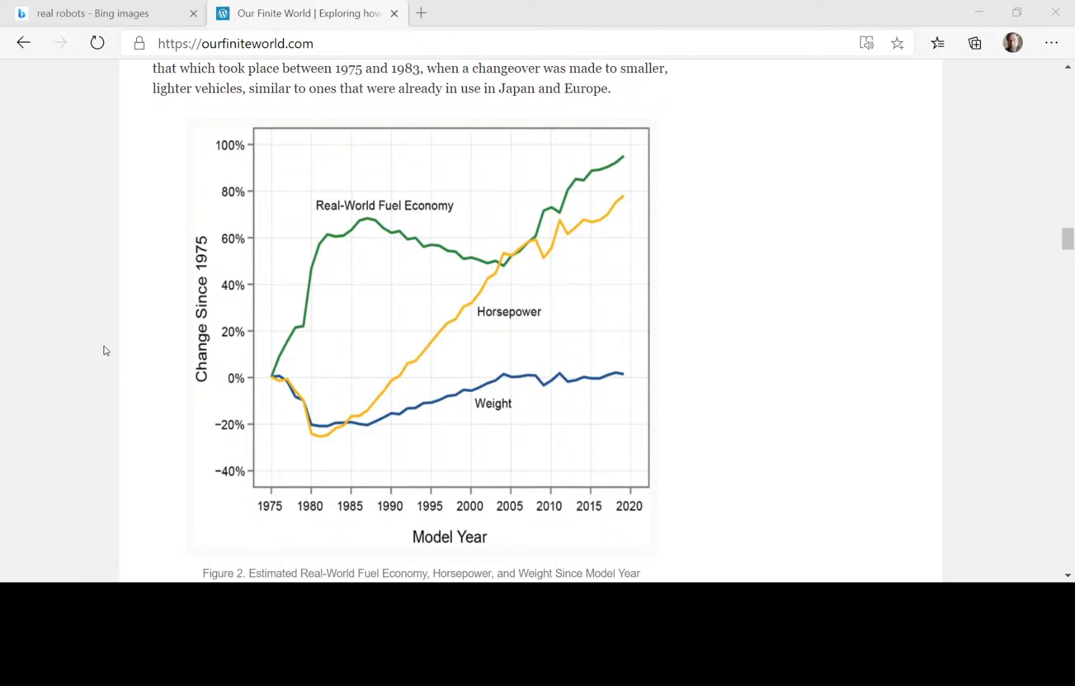
{"action": "scroll", "coordinate": [108, 395], "scroll_direction": "down", "scroll_amount": 1}
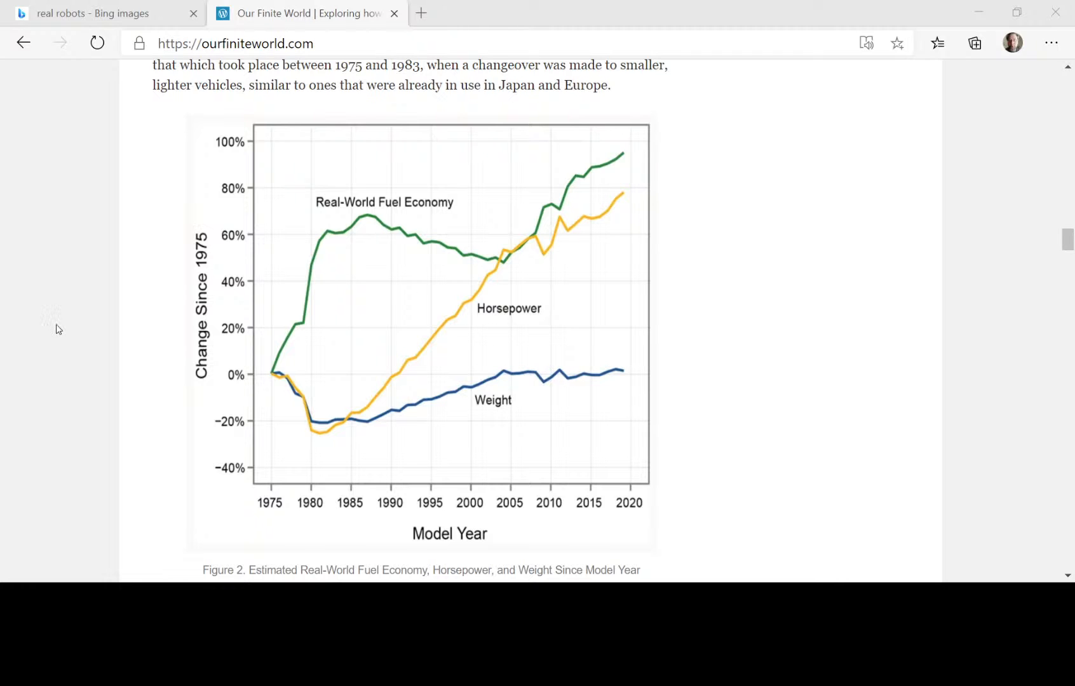
{"action": "scroll", "coordinate": [57, 329], "scroll_direction": "down", "scroll_amount": 2}
{"action": "scroll", "coordinate": [57, 328], "scroll_direction": "down", "scroll_amount": 6}
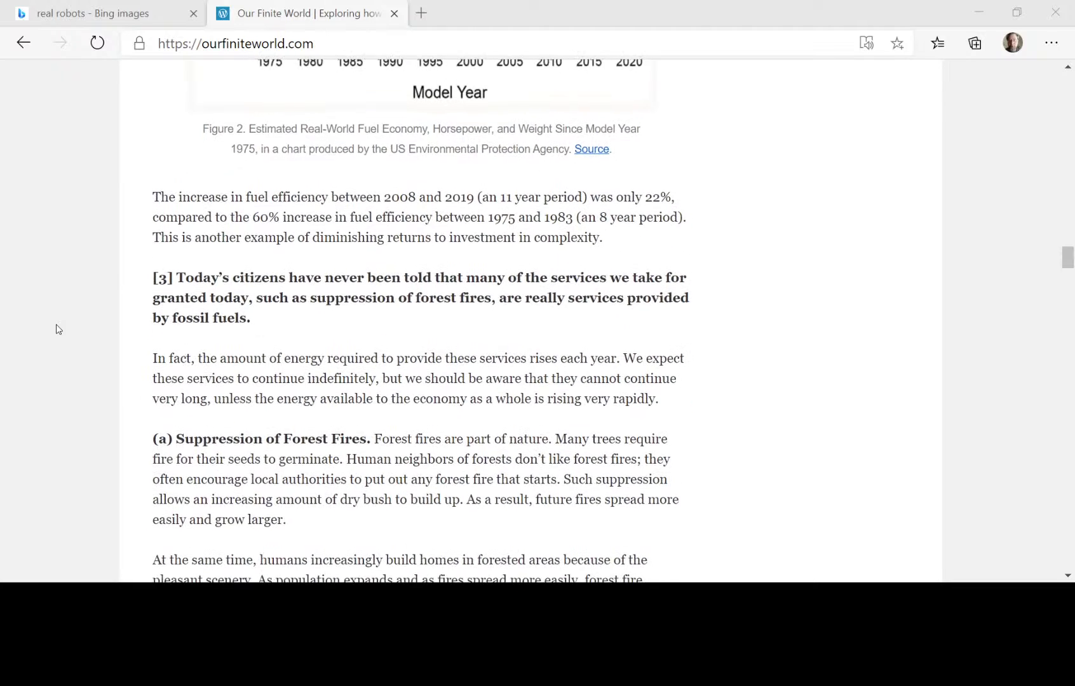
- Read section [3] on services provided by fossil fuels, covering forest fires, illnesses, weeds and insects, and recycling
{"action": "scroll", "coordinate": [57, 328], "scroll_direction": "down", "scroll_amount": 1}
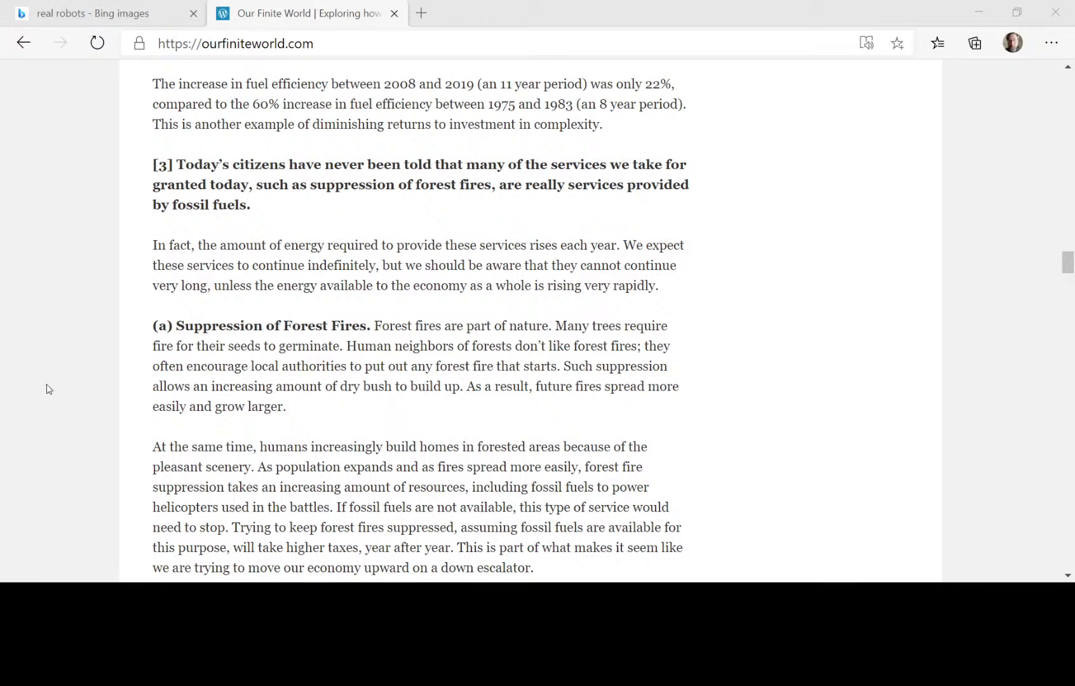
{"action": "scroll", "coordinate": [49, 389], "scroll_direction": "down", "scroll_amount": 4}
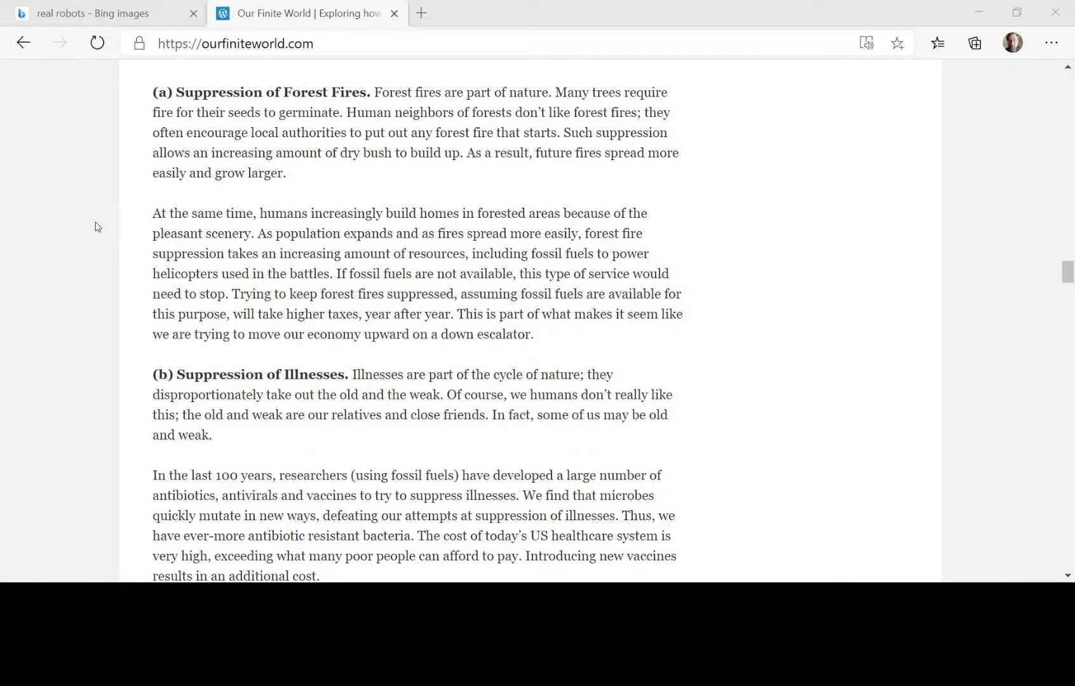
{"action": "scroll", "coordinate": [97, 227], "scroll_direction": "down", "scroll_amount": 5}
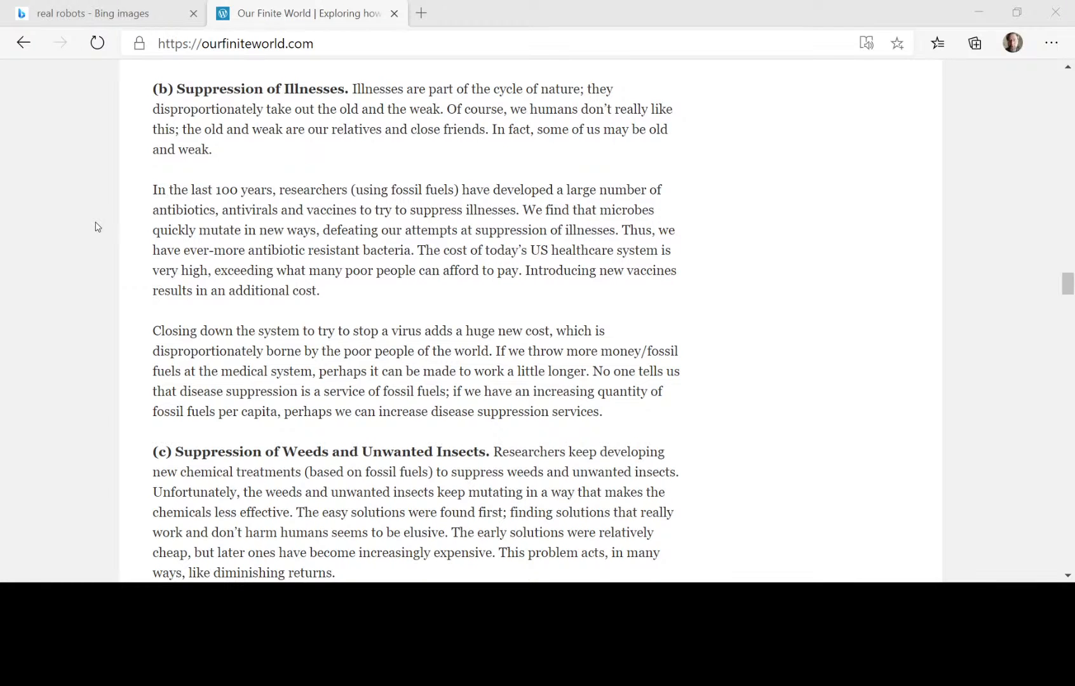
{"action": "scroll", "coordinate": [92, 353], "scroll_direction": "down", "scroll_amount": 5}
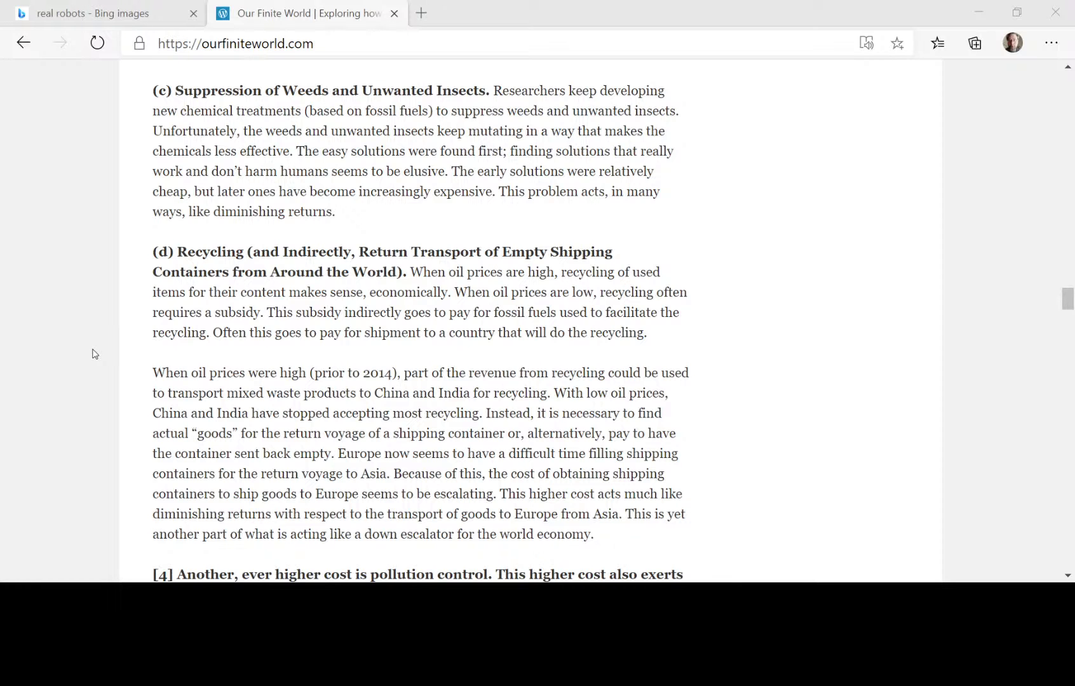
{"action": "scroll", "coordinate": [94, 354], "scroll_direction": "down", "scroll_amount": 5}
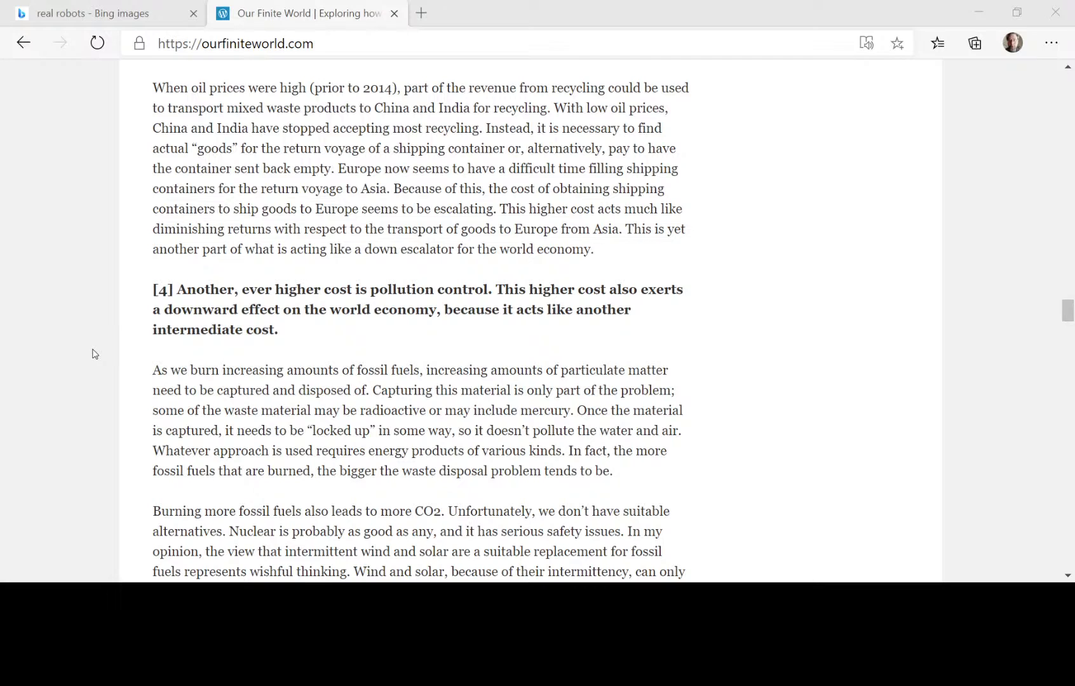
- Read section [4] on pollution control costs and section [5] on economies of scale and the COVID-19 response
{"action": "scroll", "coordinate": [94, 354], "scroll_direction": "down", "scroll_amount": 3}
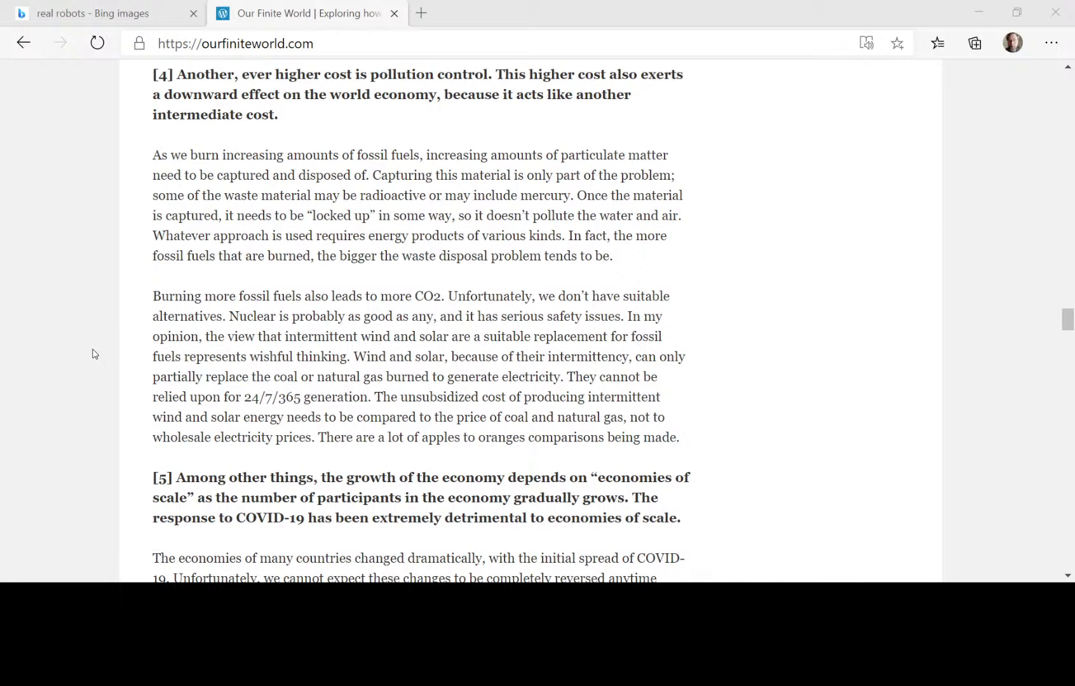
{"action": "scroll", "coordinate": [94, 354], "scroll_direction": "down", "scroll_amount": 1}
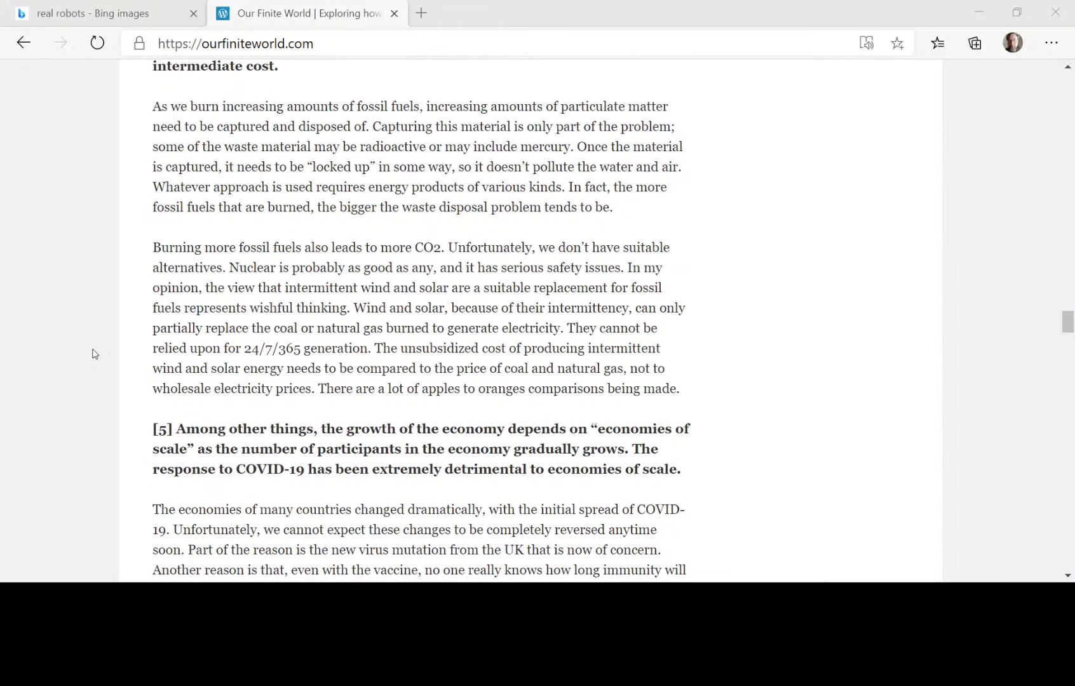
{"action": "scroll", "coordinate": [95, 351], "scroll_direction": "down", "scroll_amount": 1}
{"action": "scroll", "coordinate": [94, 351], "scroll_direction": "down", "scroll_amount": 2}
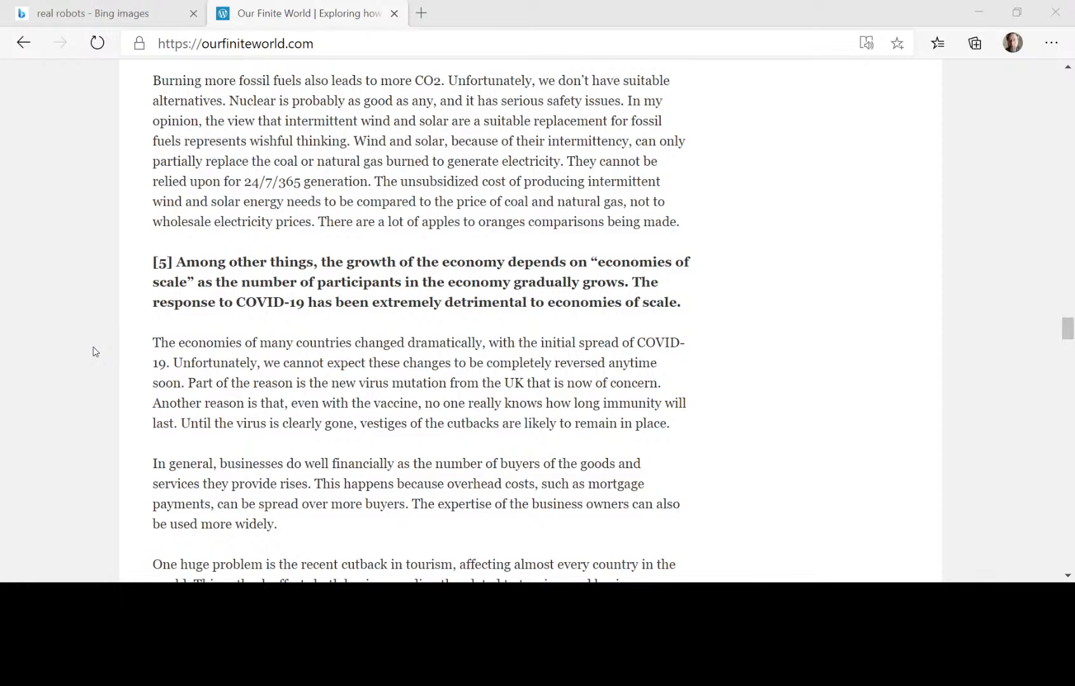
{"action": "scroll", "coordinate": [95, 351], "scroll_direction": "down", "scroll_amount": 3}
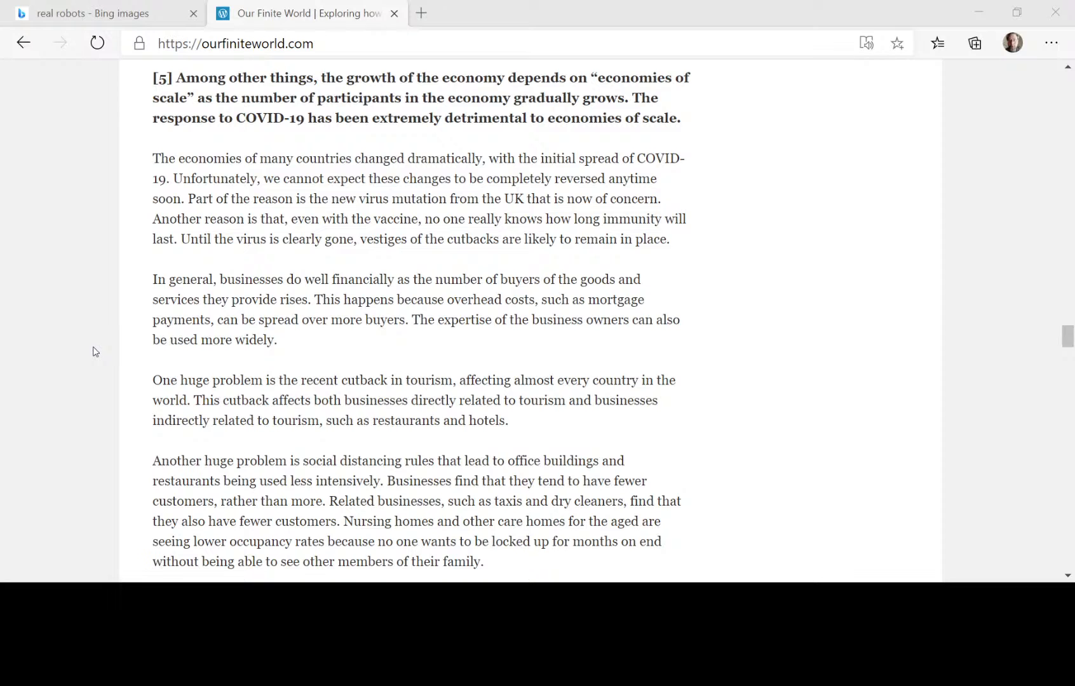
{"action": "scroll", "coordinate": [94, 351], "scroll_direction": "down", "scroll_amount": 6}
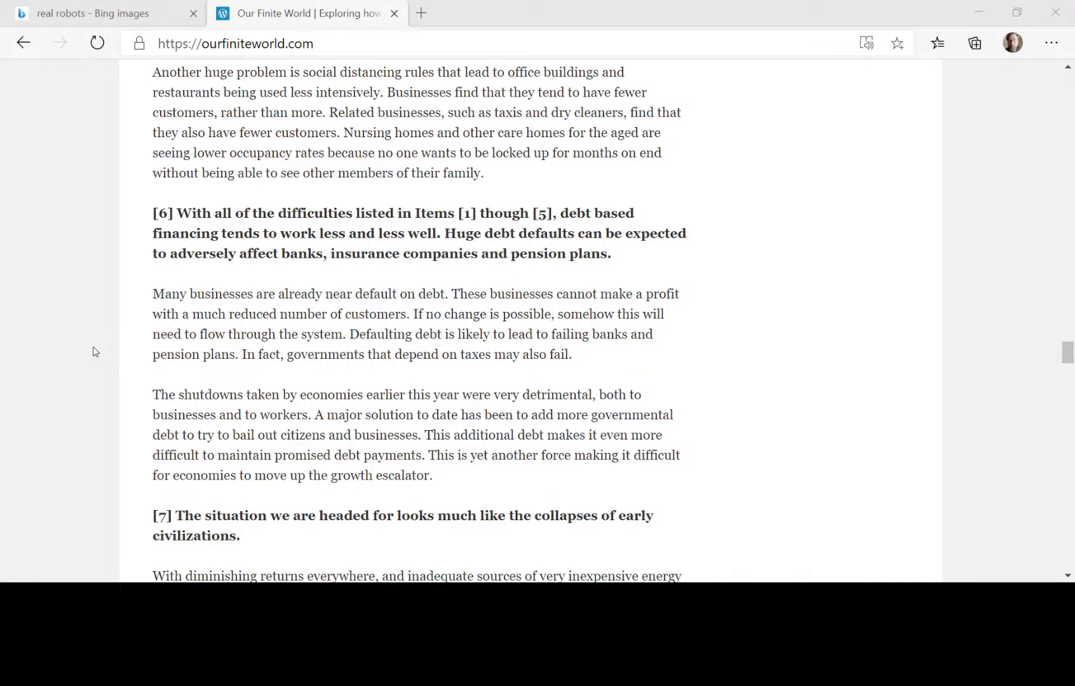
- Read section [6] on debt-based financing and section [7] on collapses of early civilizations through to the end of the post
{"action": "scroll", "coordinate": [94, 351], "scroll_direction": "down", "scroll_amount": 3}
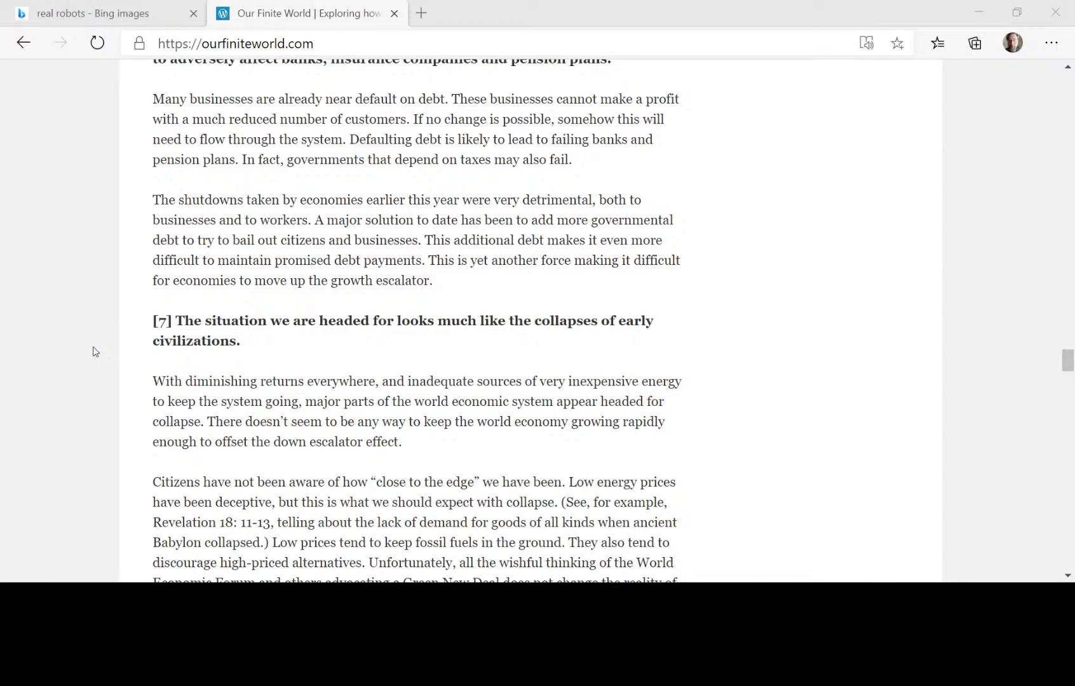
{"action": "scroll", "coordinate": [95, 351], "scroll_direction": "down", "scroll_amount": 4}
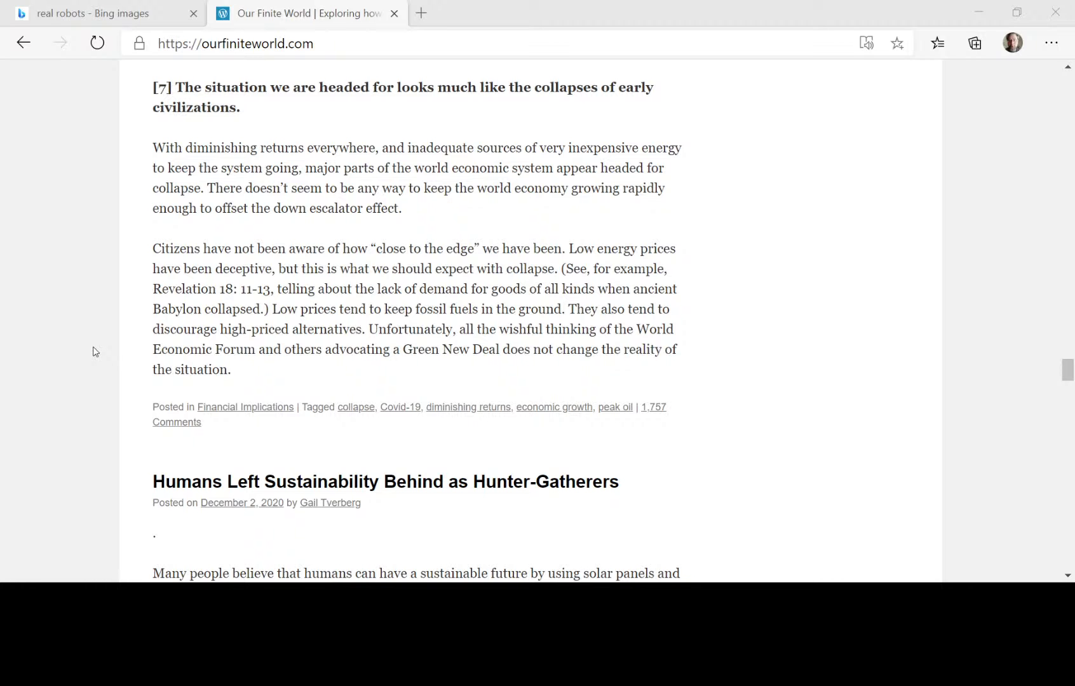
{"action": "scroll", "coordinate": [95, 352], "scroll_direction": "down", "scroll_amount": 5}
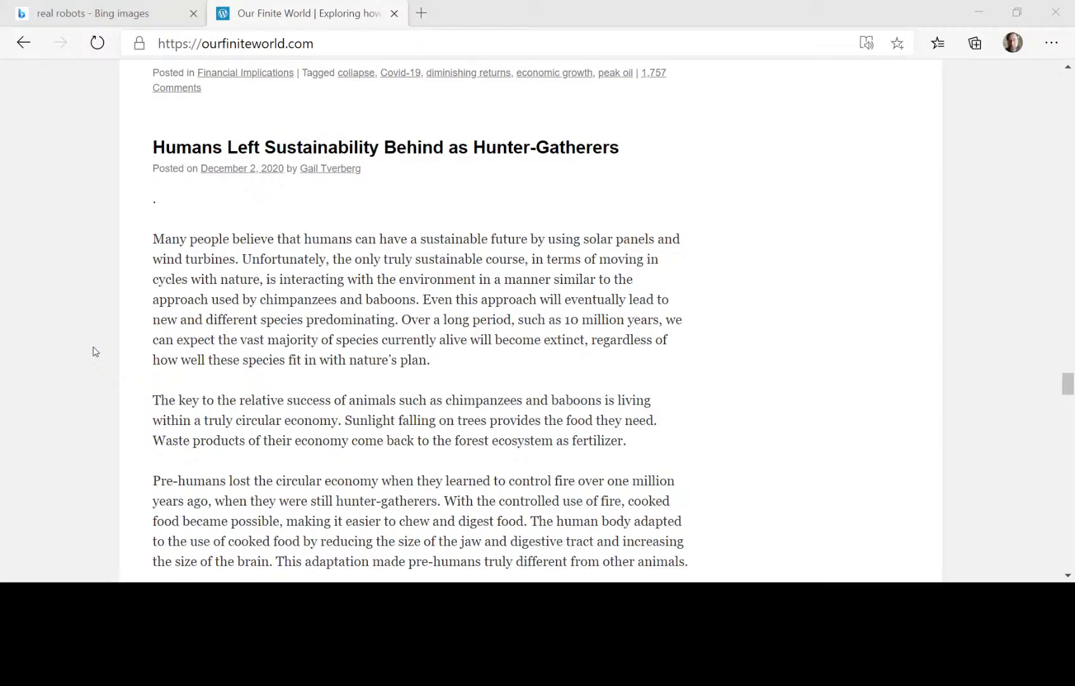
{"action": "scroll", "coordinate": [94, 352], "scroll_direction": "up", "scroll_amount": 5}
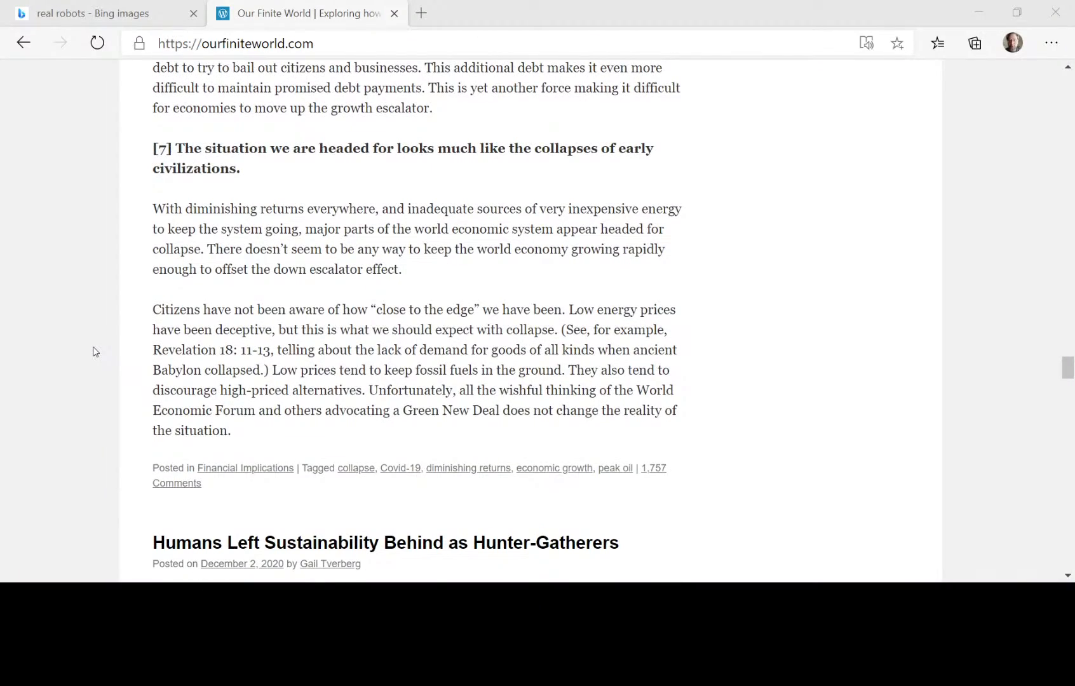
{"action": "scroll", "coordinate": [95, 351], "scroll_direction": "up", "scroll_amount": 3}
{"action": "scroll", "coordinate": [94, 351], "scroll_direction": "down", "scroll_amount": 4}
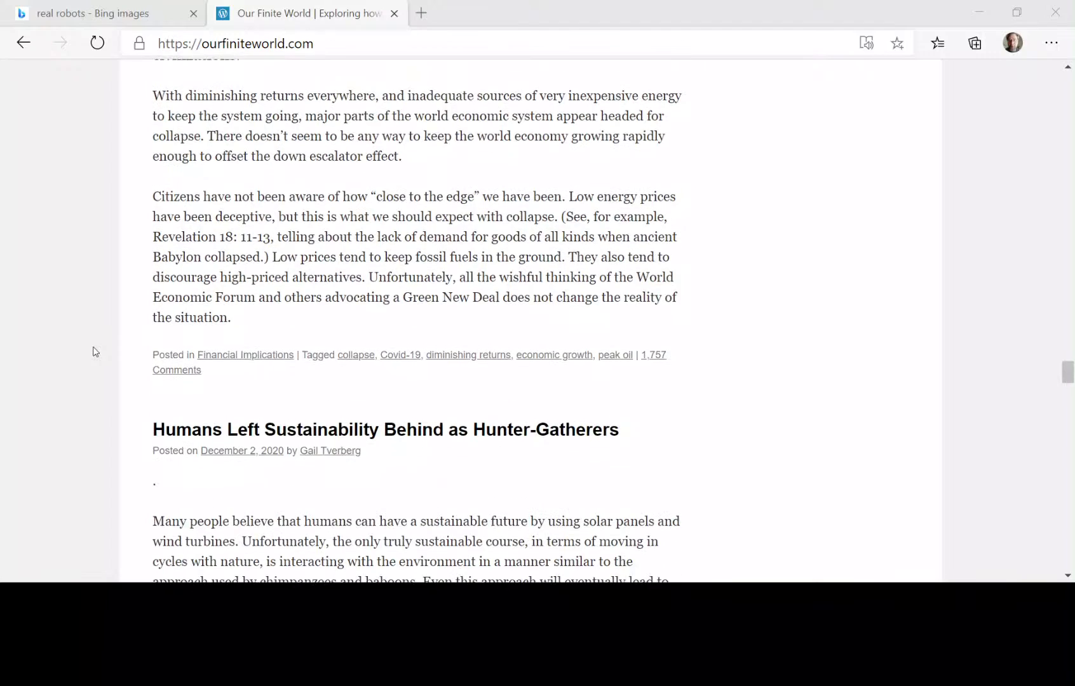
{"action": "scroll", "coordinate": [94, 351], "scroll_direction": "up", "scroll_amount": 2}
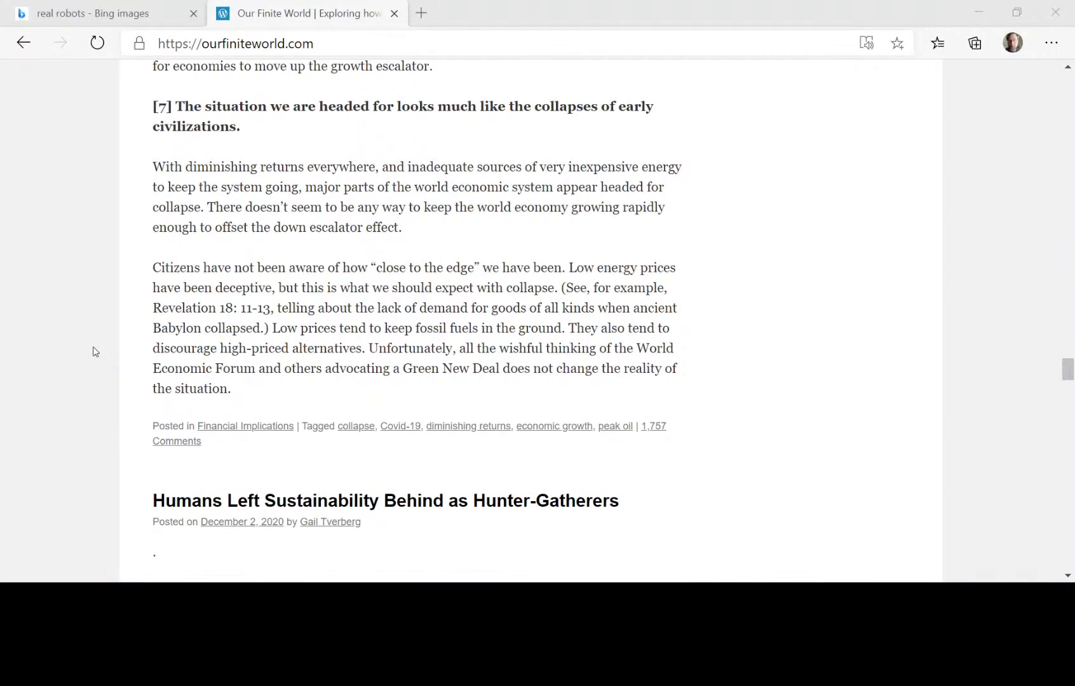
{"action": "scroll", "coordinate": [95, 351], "scroll_direction": "up", "scroll_amount": 1}
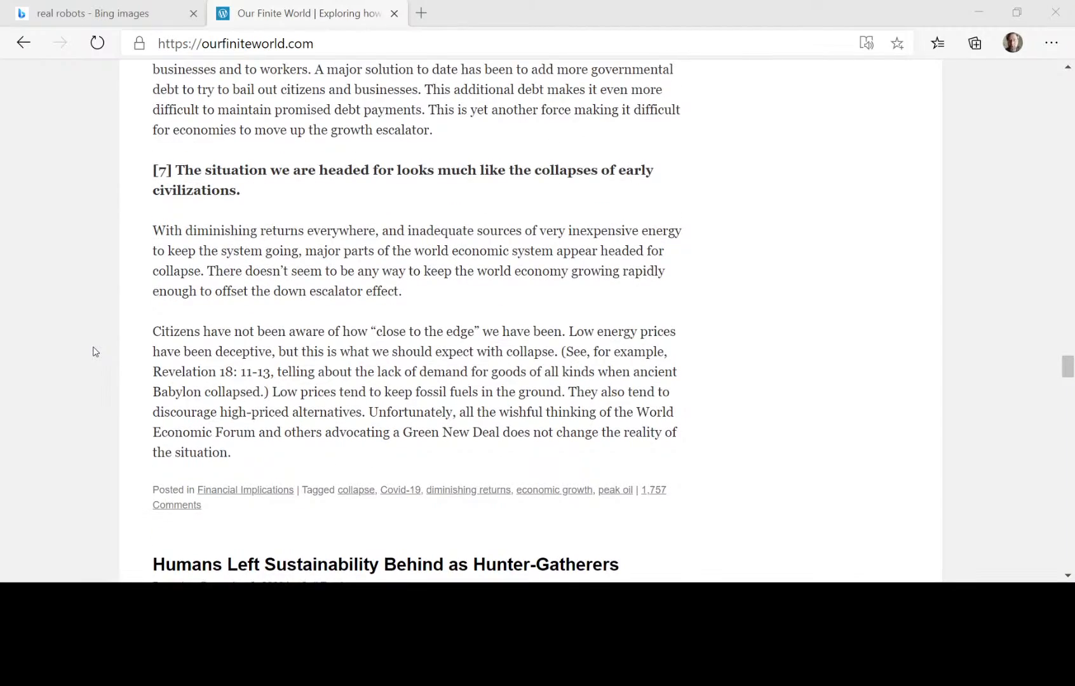
{"action": "scroll", "coordinate": [95, 351], "scroll_direction": "down", "scroll_amount": 1}
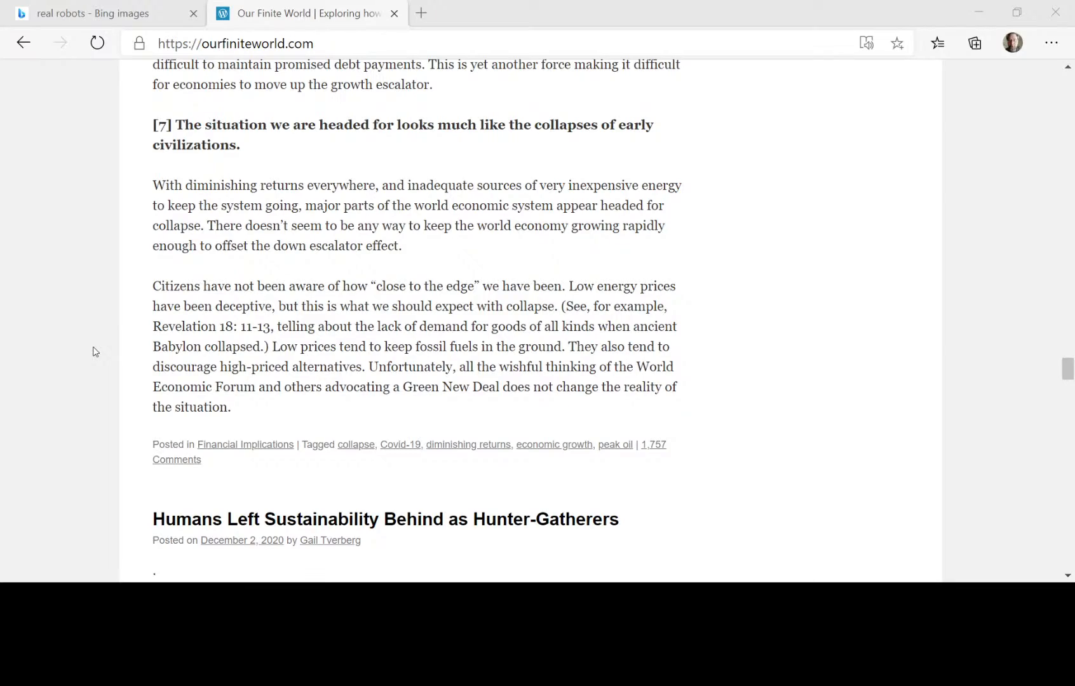
- Return to the start of the post and review the escalator photo, the down escalator analogy and the introduction up to section [1]
{"action": "scroll", "coordinate": [95, 351], "scroll_direction": "up", "scroll_amount": 20}
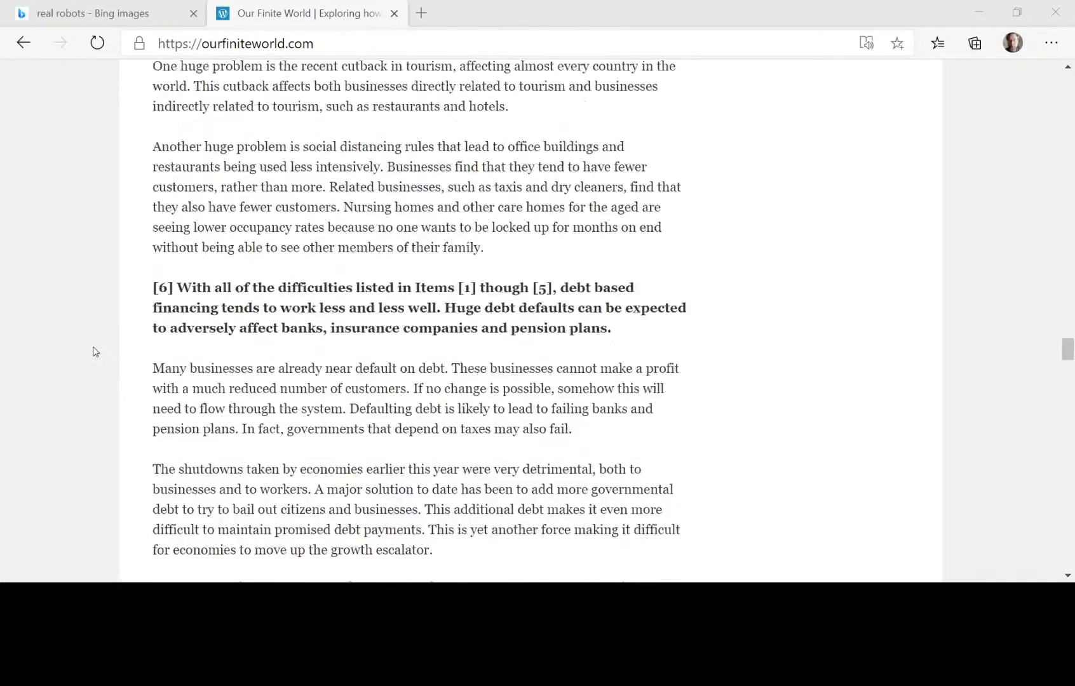
{"action": "scroll", "coordinate": [95, 352], "scroll_direction": "up", "scroll_amount": 20}
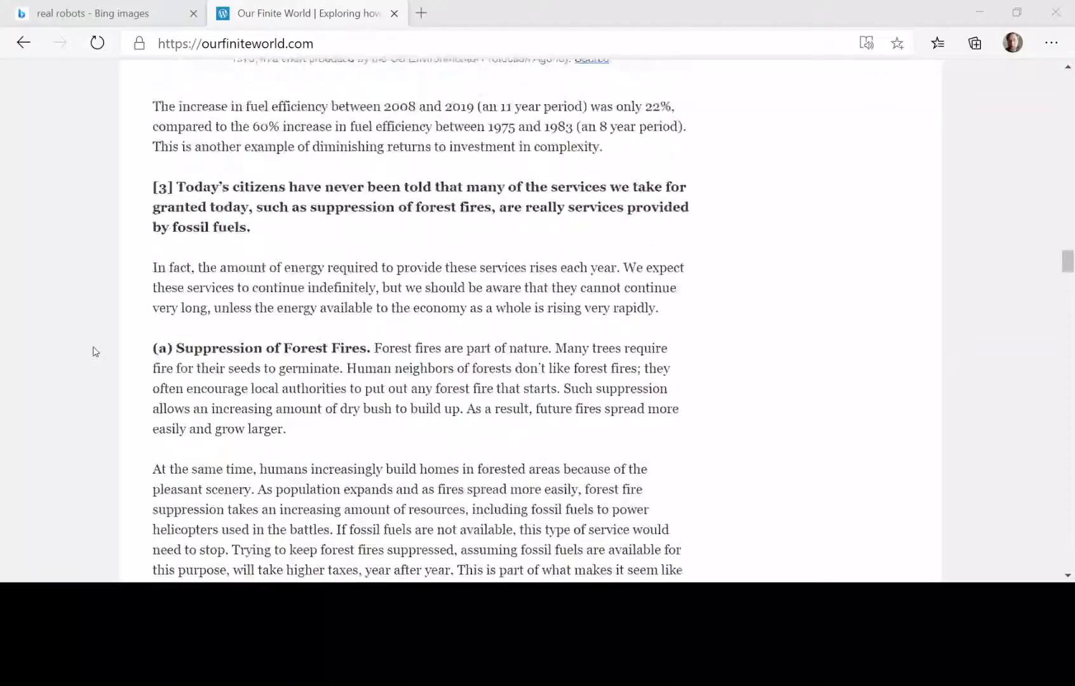
{"action": "scroll", "coordinate": [95, 351], "scroll_direction": "up", "scroll_amount": 20}
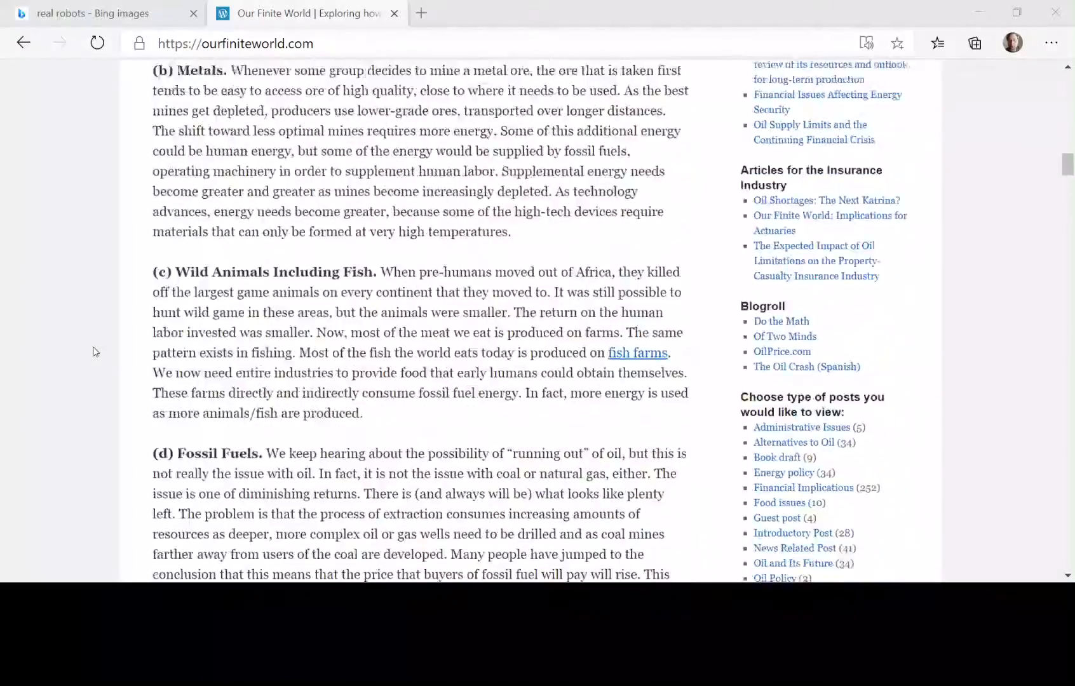
{"action": "scroll", "coordinate": [94, 351], "scroll_direction": "up", "scroll_amount": 1}
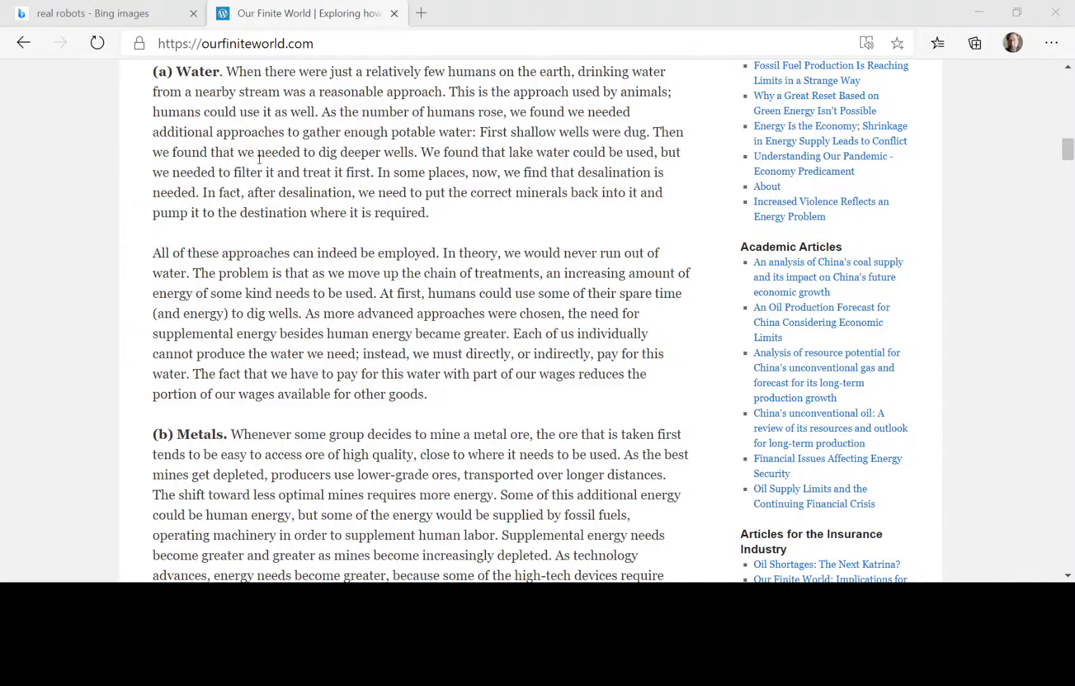
{"action": "scroll", "coordinate": [227, 185], "scroll_direction": "up", "scroll_amount": 15}
{"action": "scroll", "coordinate": [227, 184], "scroll_direction": "up", "scroll_amount": 9}
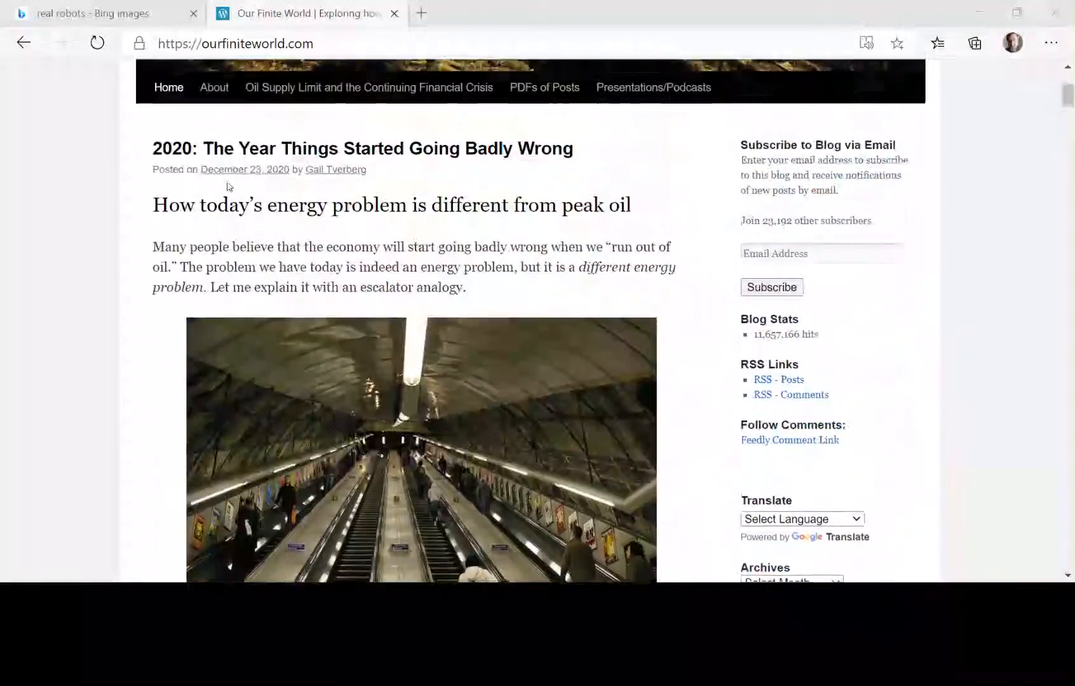
{"action": "scroll", "coordinate": [227, 185], "scroll_direction": "down", "scroll_amount": 5}
{"action": "scroll", "coordinate": [227, 184], "scroll_direction": "down", "scroll_amount": 2}
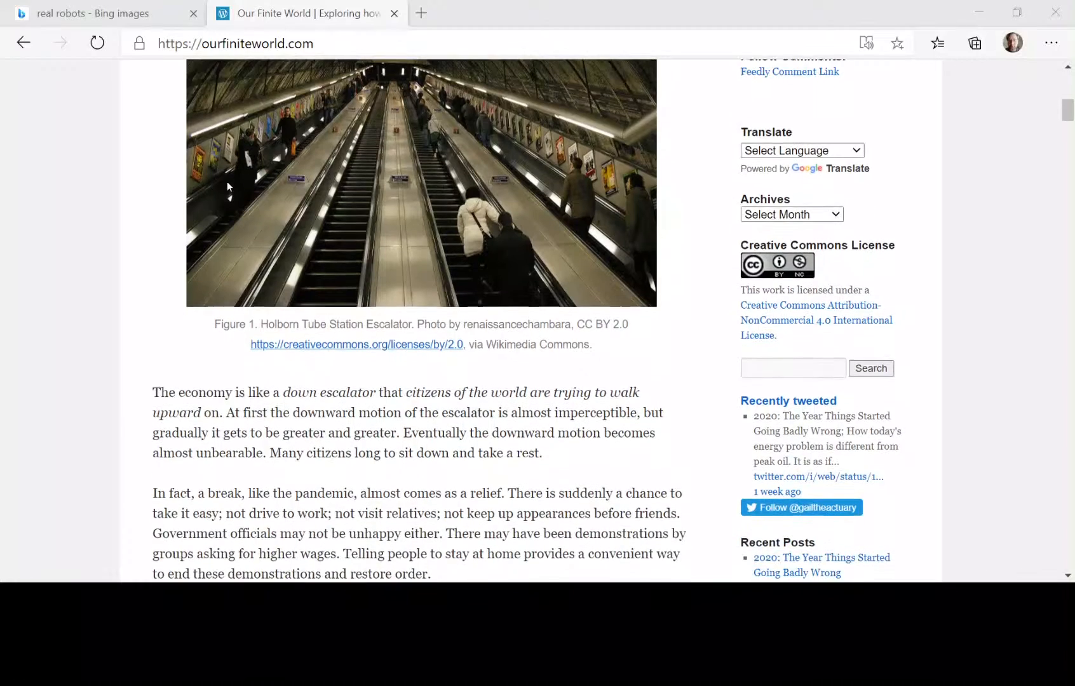
{"action": "scroll", "coordinate": [160, 228], "scroll_direction": "up", "scroll_amount": 2}
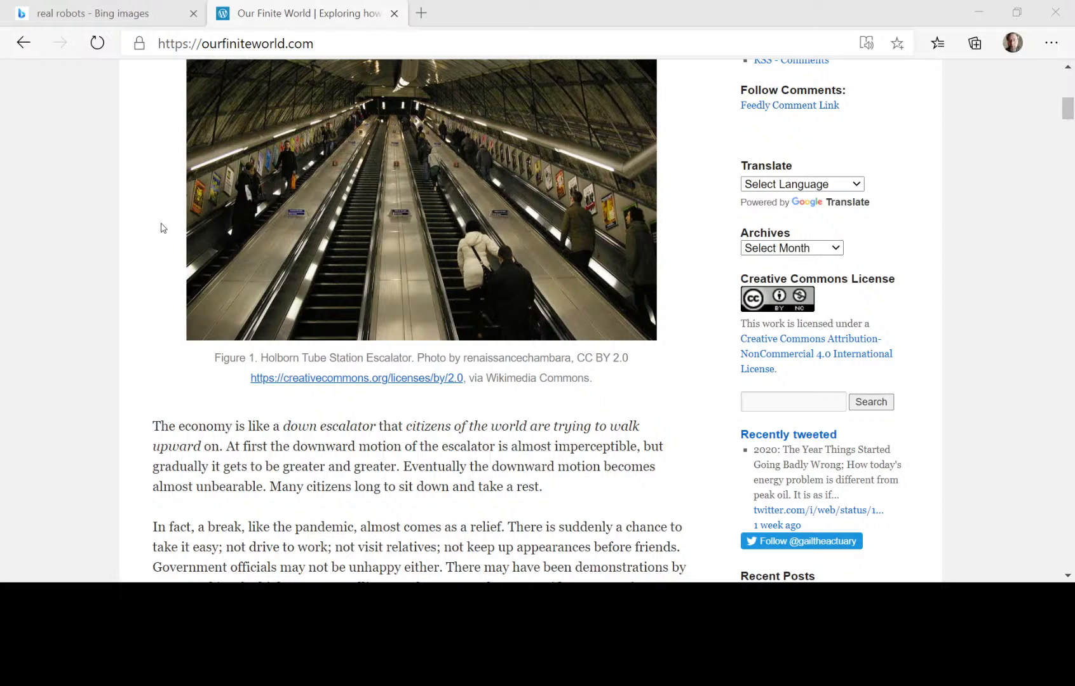
{"action": "scroll", "coordinate": [162, 227], "scroll_direction": "down", "scroll_amount": 3}
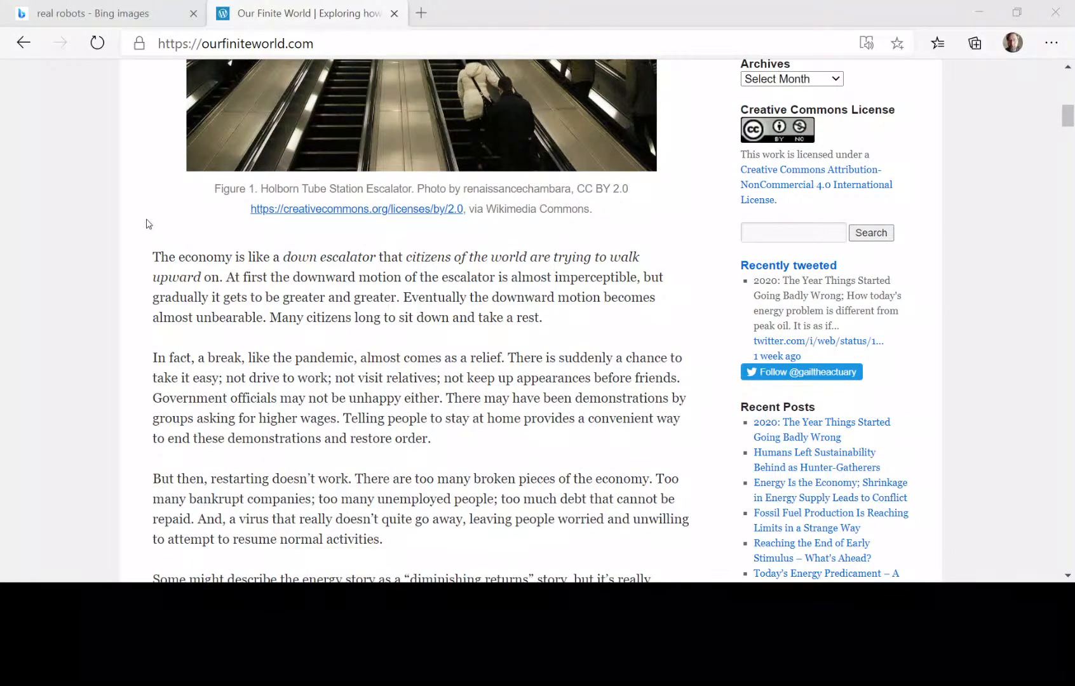
{"action": "scroll", "coordinate": [134, 228], "scroll_direction": "down", "scroll_amount": 3}
{"action": "scroll", "coordinate": [134, 229], "scroll_direction": "down", "scroll_amount": 2}
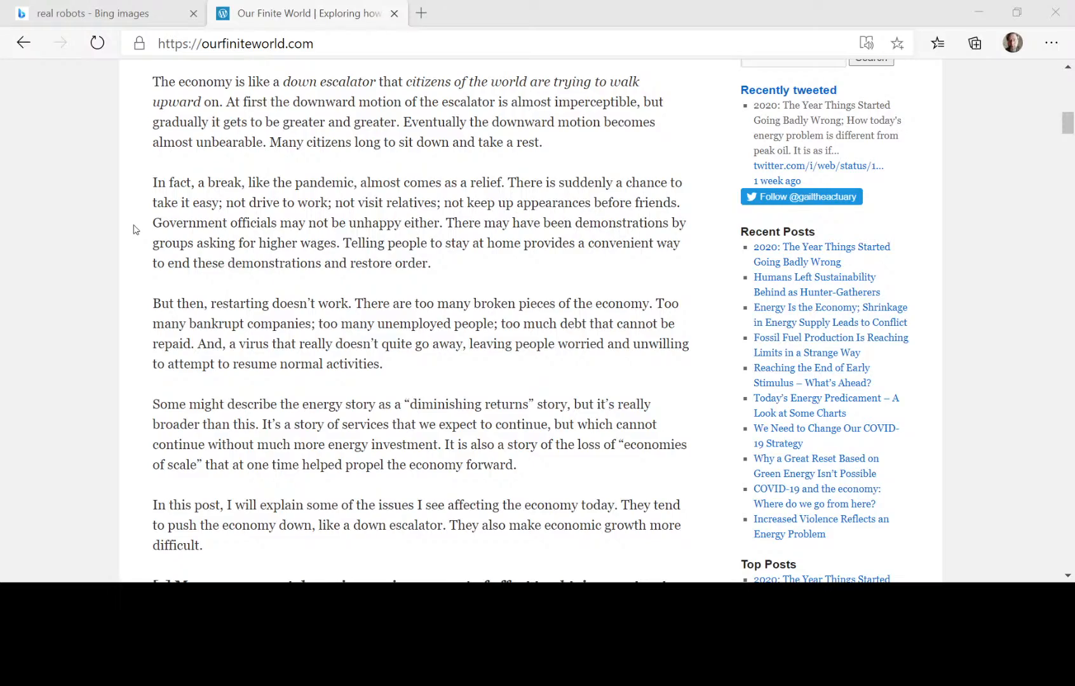
{"action": "scroll", "coordinate": [134, 229], "scroll_direction": "down", "scroll_amount": 5}
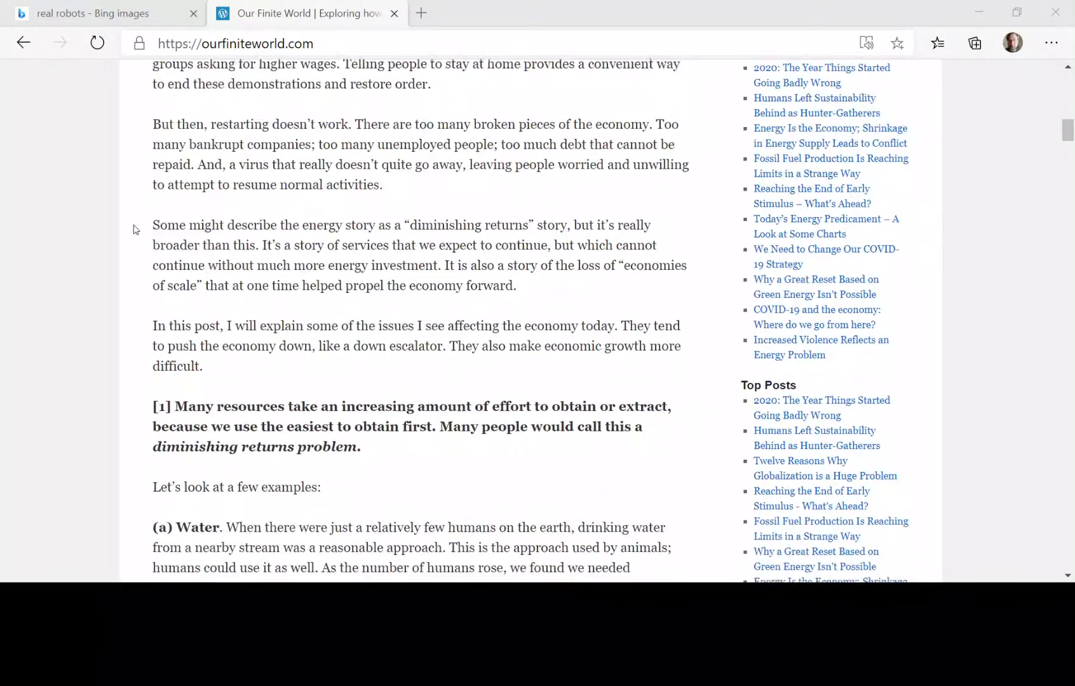
- Review the opening of section [1] on diminishing returns and its water example
{"action": "scroll", "coordinate": [133, 229], "scroll_direction": "down", "scroll_amount": 4}
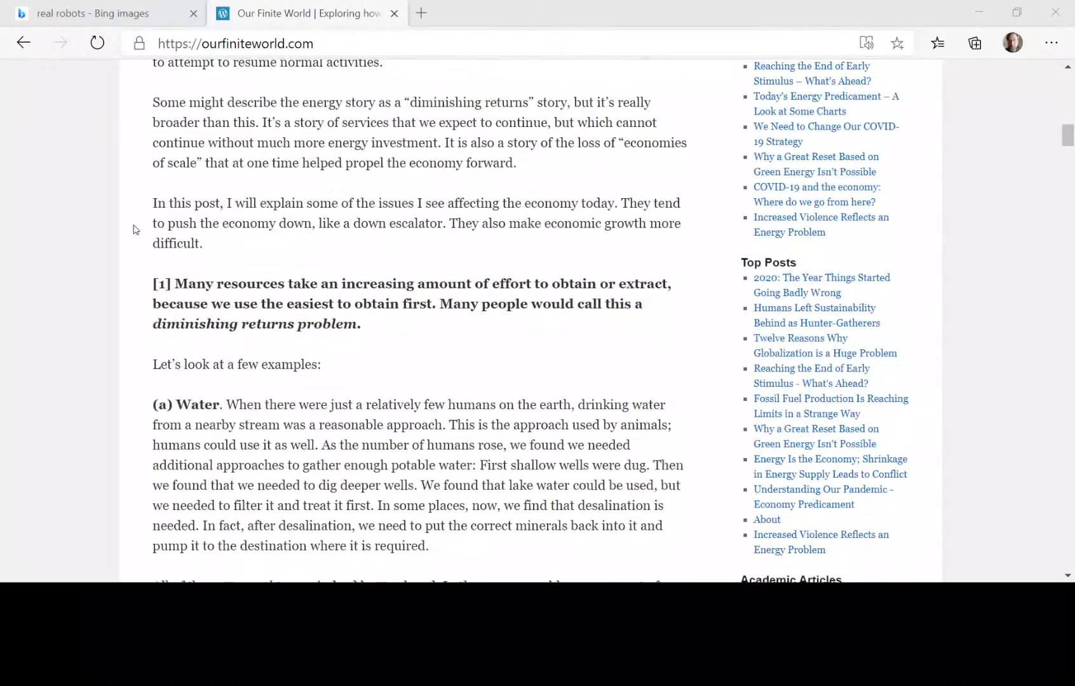
{"action": "scroll", "coordinate": [133, 228], "scroll_direction": "down", "scroll_amount": 1}
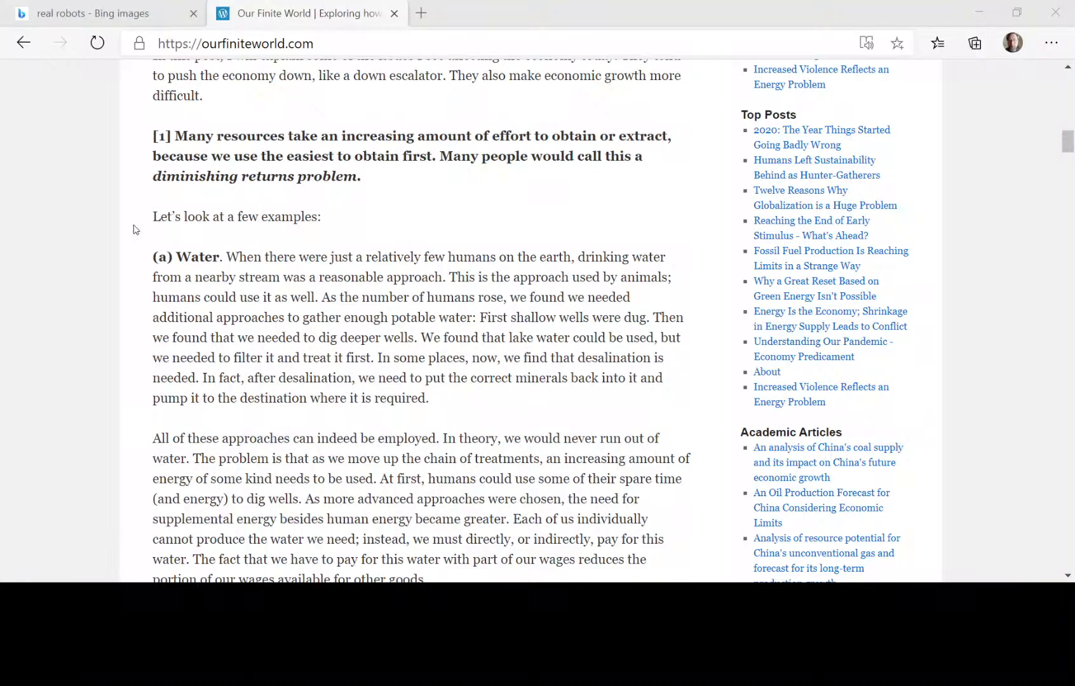
{"action": "scroll", "coordinate": [134, 229], "scroll_direction": "down", "scroll_amount": 1}
{"action": "scroll", "coordinate": [133, 229], "scroll_direction": "up", "scroll_amount": 1}
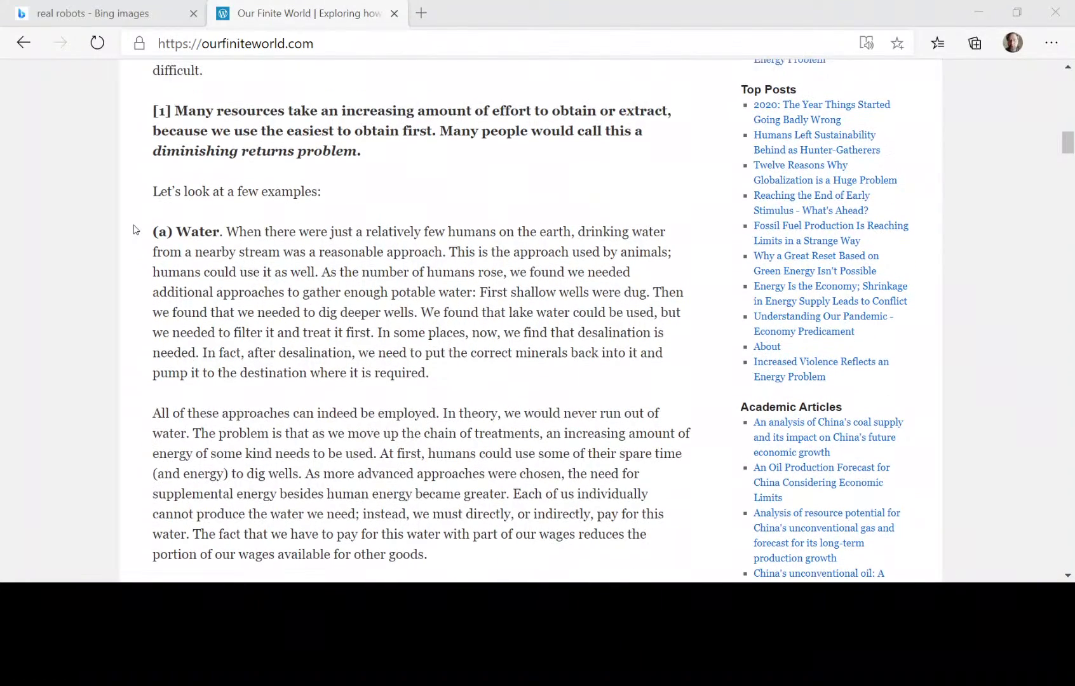
{"action": "scroll", "coordinate": [134, 229], "scroll_direction": "down", "scroll_amount": 1}
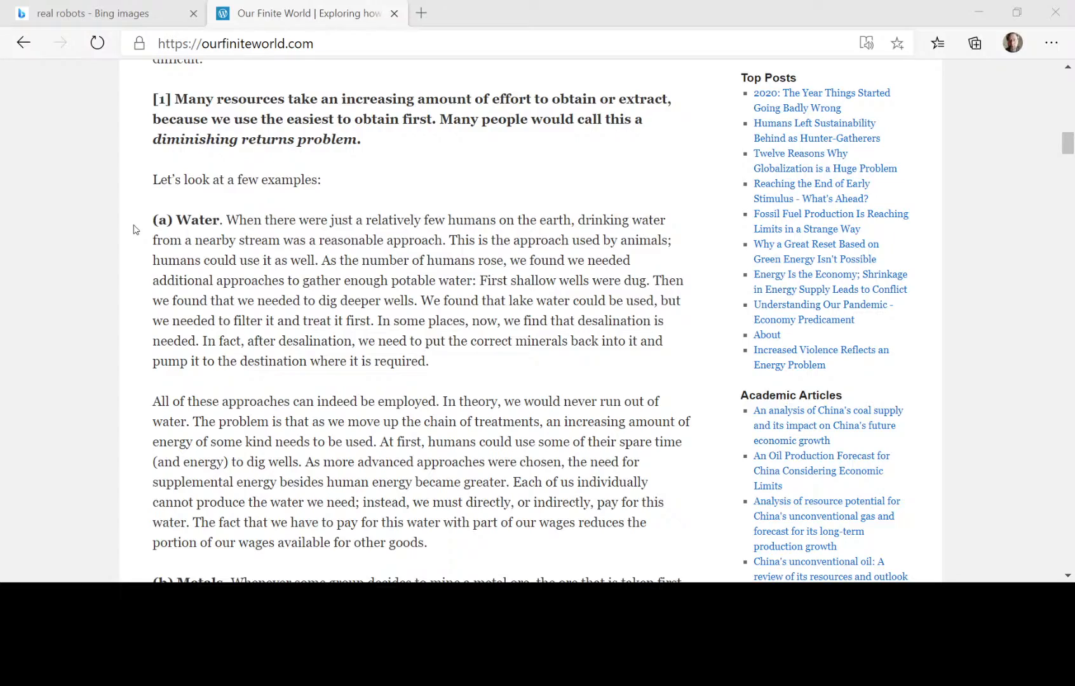
{"action": "scroll", "coordinate": [121, 301], "scroll_direction": "down", "scroll_amount": 2}
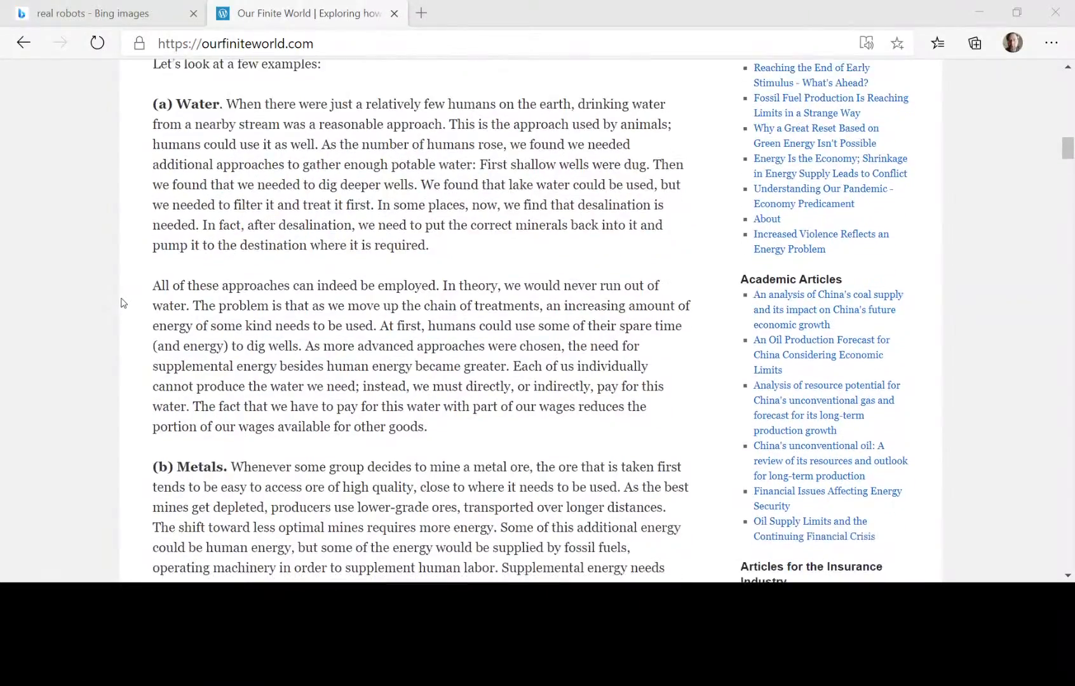
- Review the metals and wild animals including fish examples in section [1], continuing to the fossil fuels paragraph
{"action": "scroll", "coordinate": [122, 302], "scroll_direction": "down", "scroll_amount": 4}
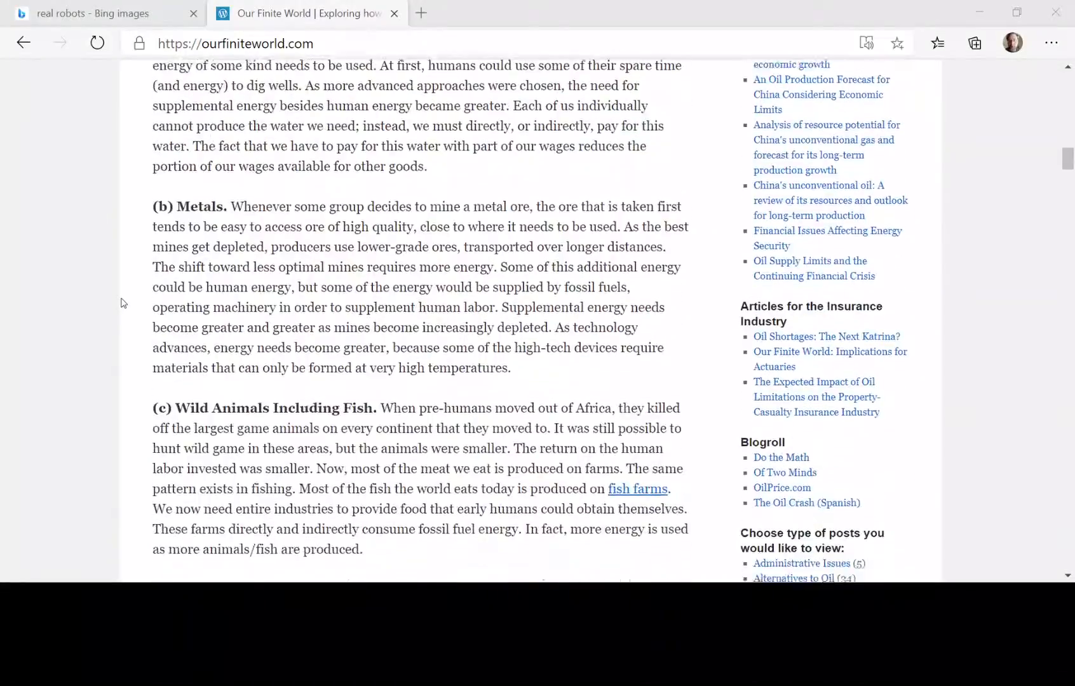
{"action": "scroll", "coordinate": [123, 302], "scroll_direction": "down", "scroll_amount": 2}
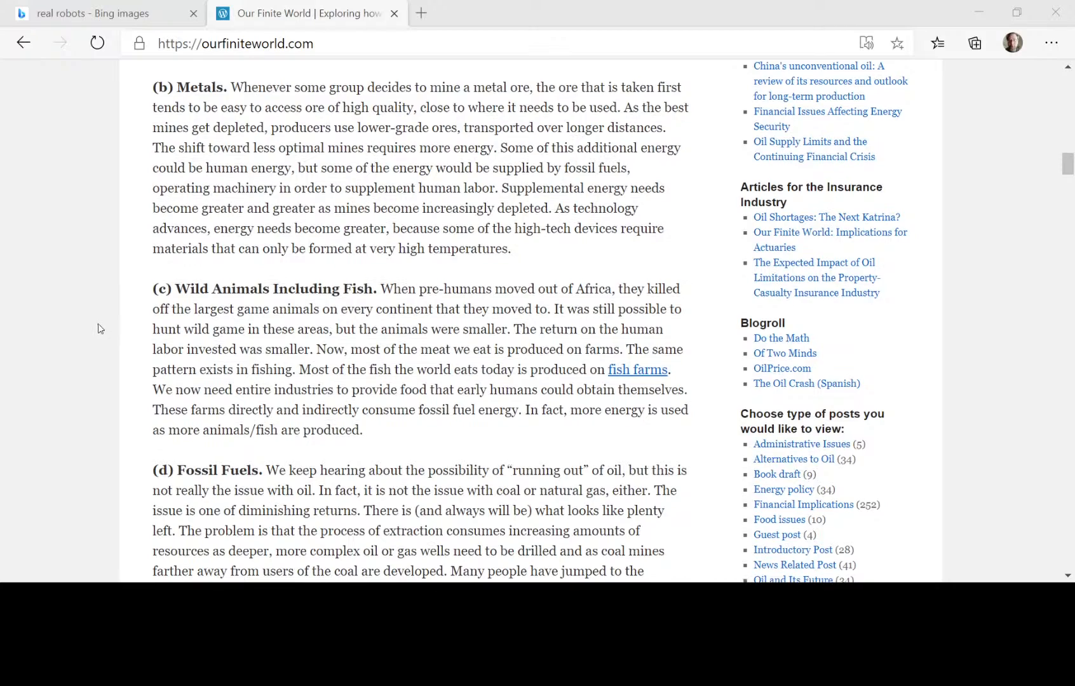
{"action": "scroll", "coordinate": [99, 325], "scroll_direction": "down", "scroll_amount": 2}
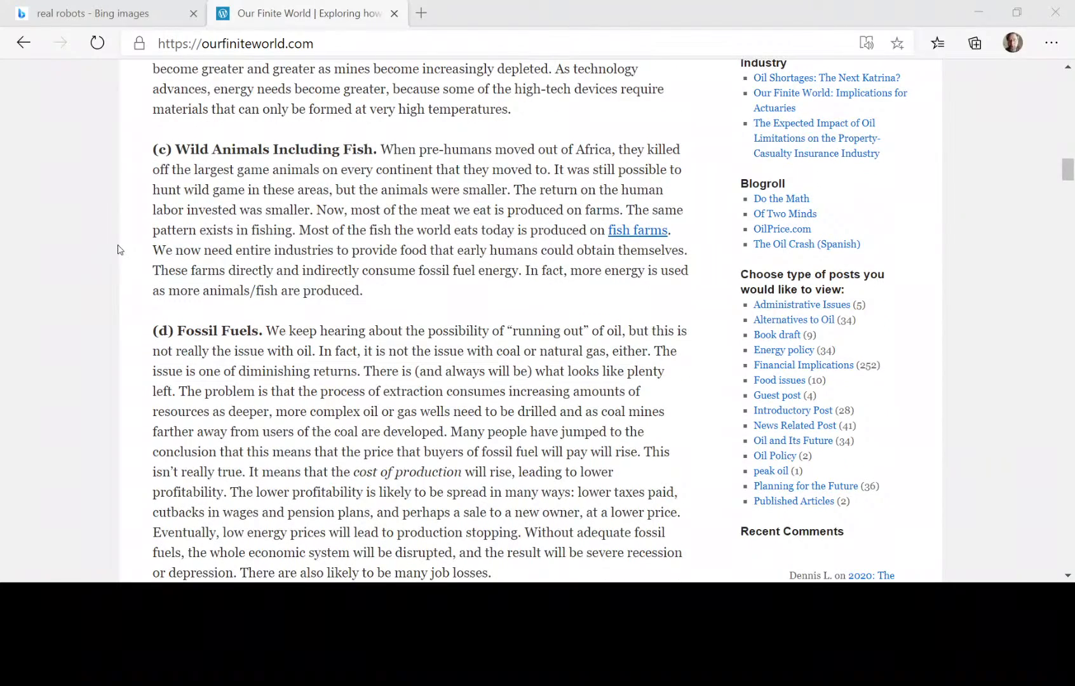
{"action": "scroll", "coordinate": [118, 248], "scroll_direction": "up", "scroll_amount": 1}
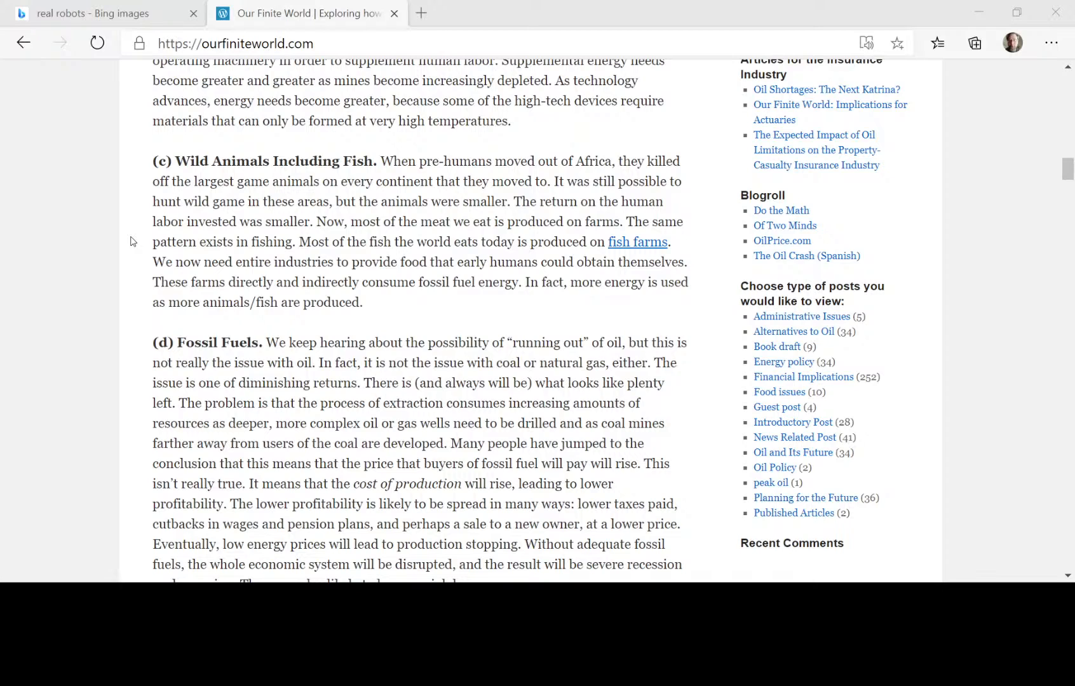
{"action": "scroll", "coordinate": [133, 242], "scroll_direction": "down", "scroll_amount": 2}
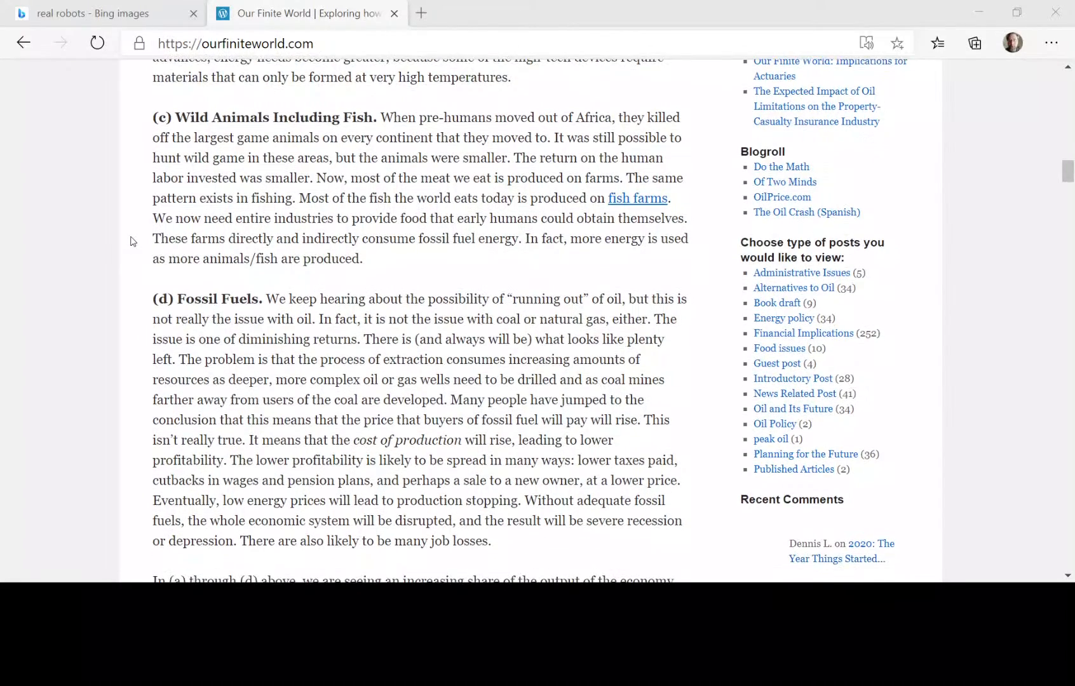
{"action": "scroll", "coordinate": [132, 242], "scroll_direction": "up", "scroll_amount": 1}
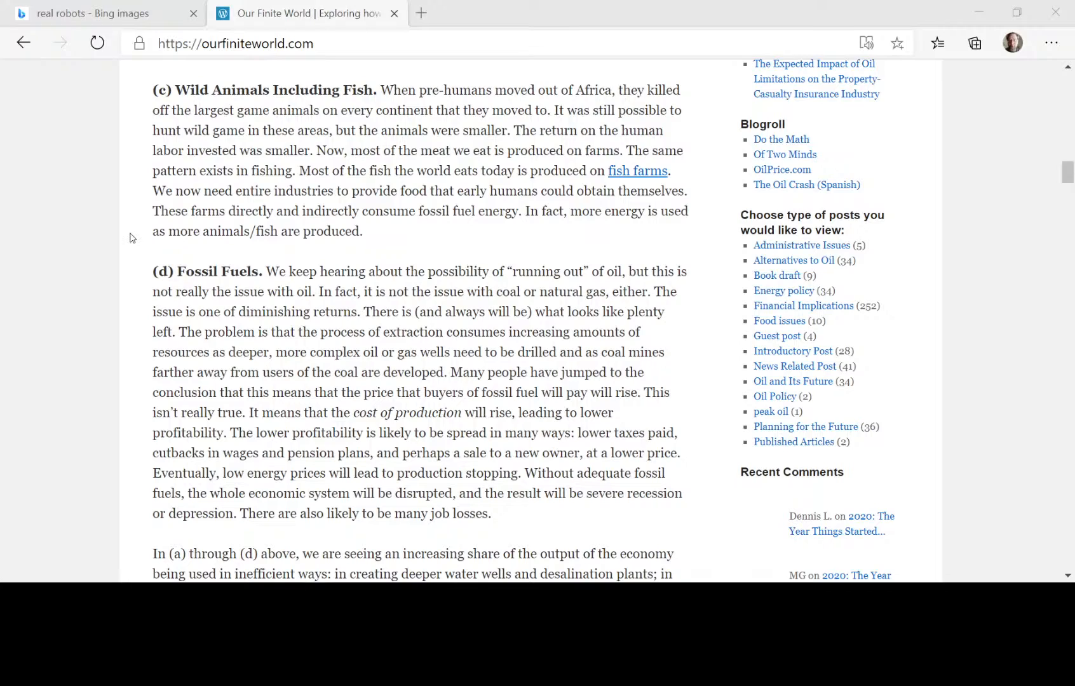
{"action": "scroll", "coordinate": [132, 239], "scroll_direction": "up", "scroll_amount": 1}
{"action": "scroll", "coordinate": [132, 238], "scroll_direction": "down", "scroll_amount": 1}
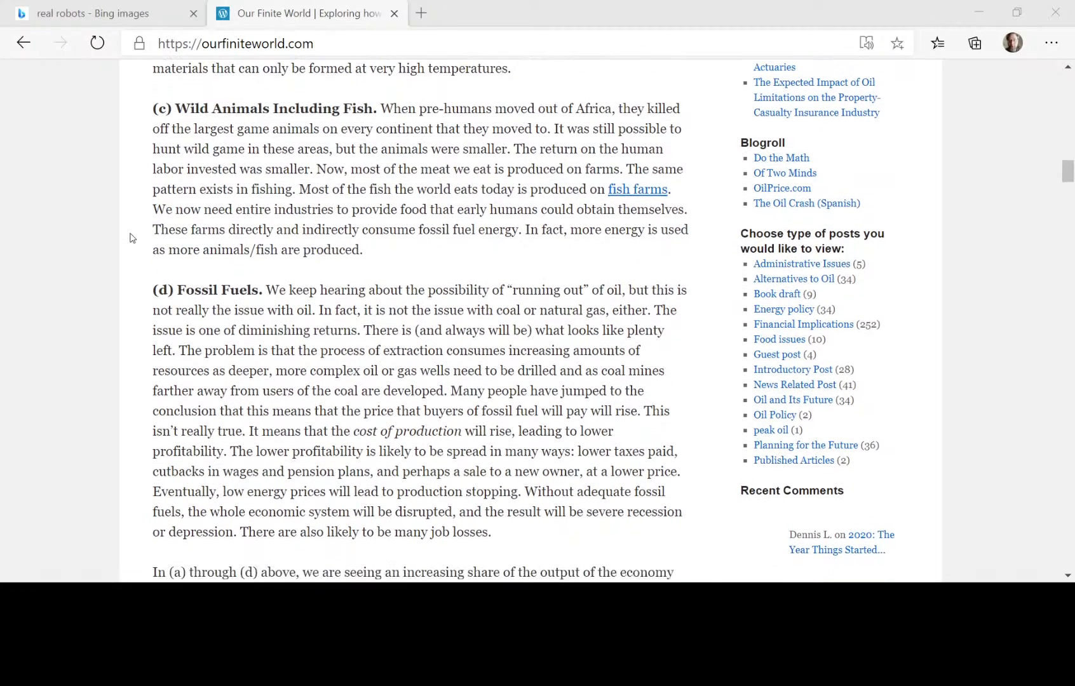
{"action": "scroll", "coordinate": [132, 239], "scroll_direction": "down", "scroll_amount": 1}
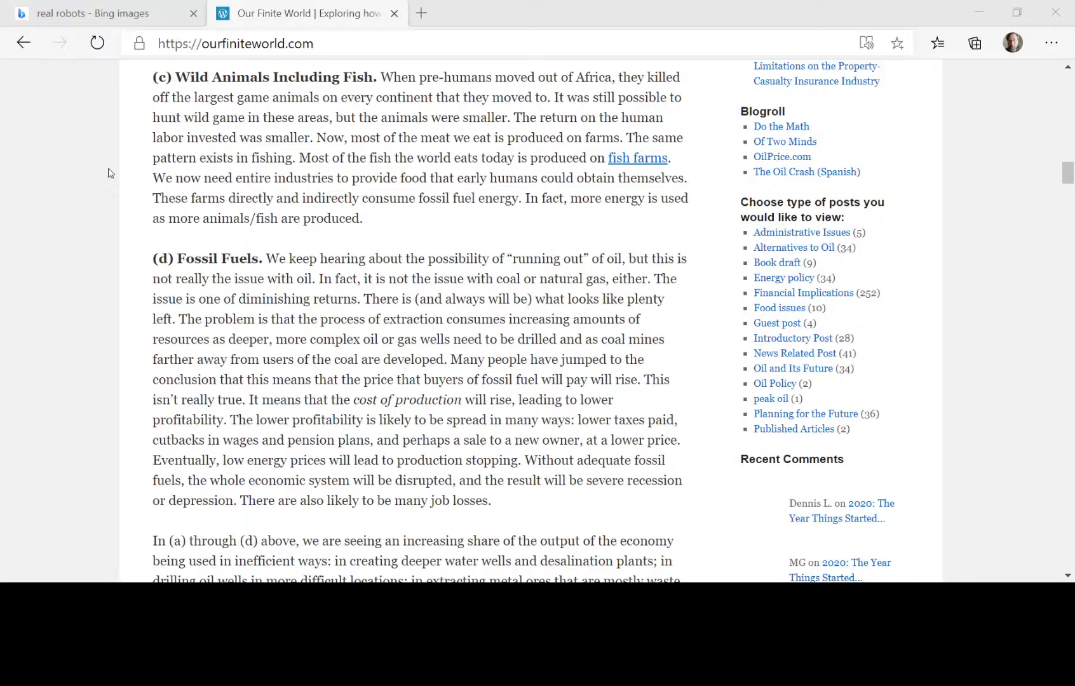
- Examine the fossil fuels example and the closing paragraphs of section [1] on inefficiency and the descending escalator
{"action": "scroll", "coordinate": [93, 218], "scroll_direction": "down", "scroll_amount": 5}
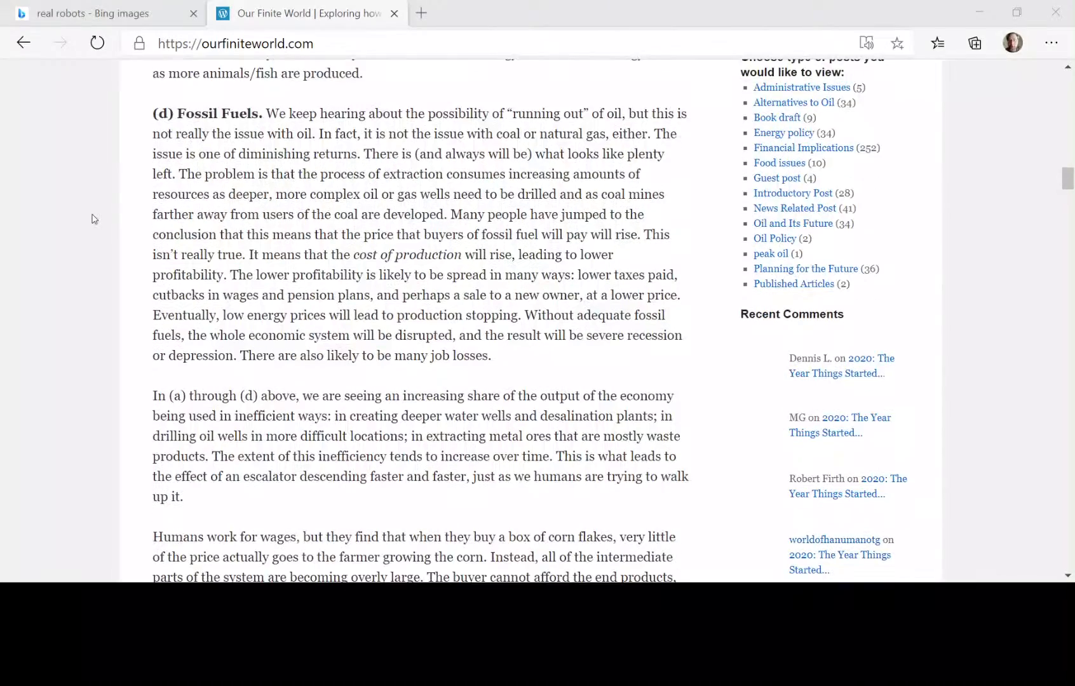
{"action": "scroll", "coordinate": [93, 217], "scroll_direction": "down", "scroll_amount": 2}
{"action": "scroll", "coordinate": [93, 217], "scroll_direction": "up", "scroll_amount": 6}
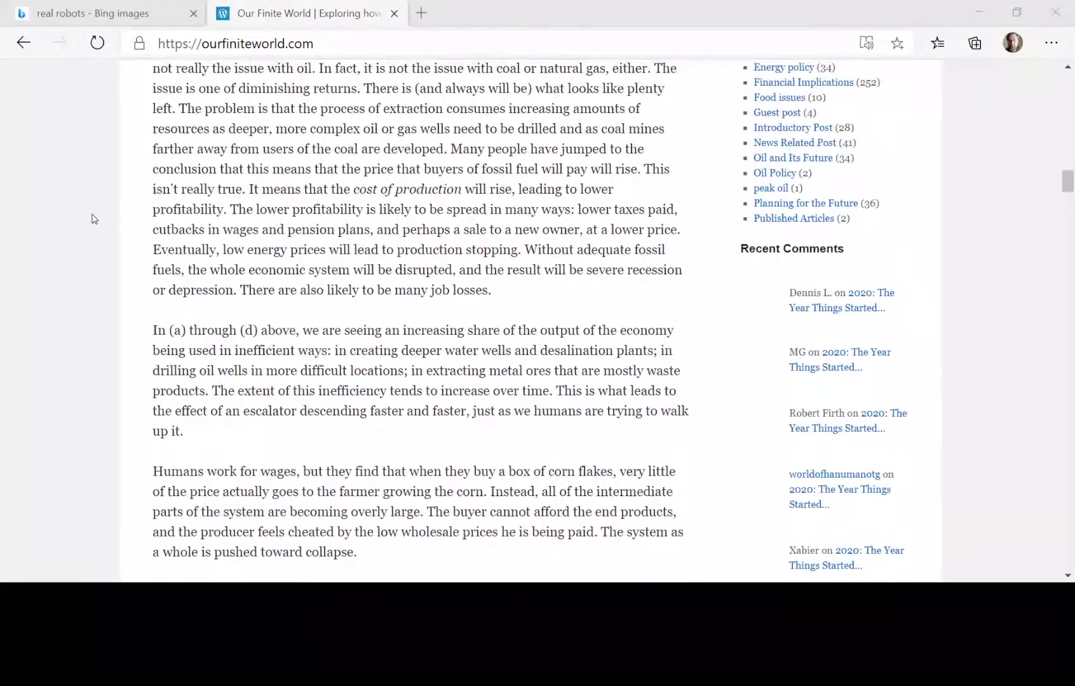
{"action": "scroll", "coordinate": [92, 218], "scroll_direction": "down", "scroll_amount": 1}
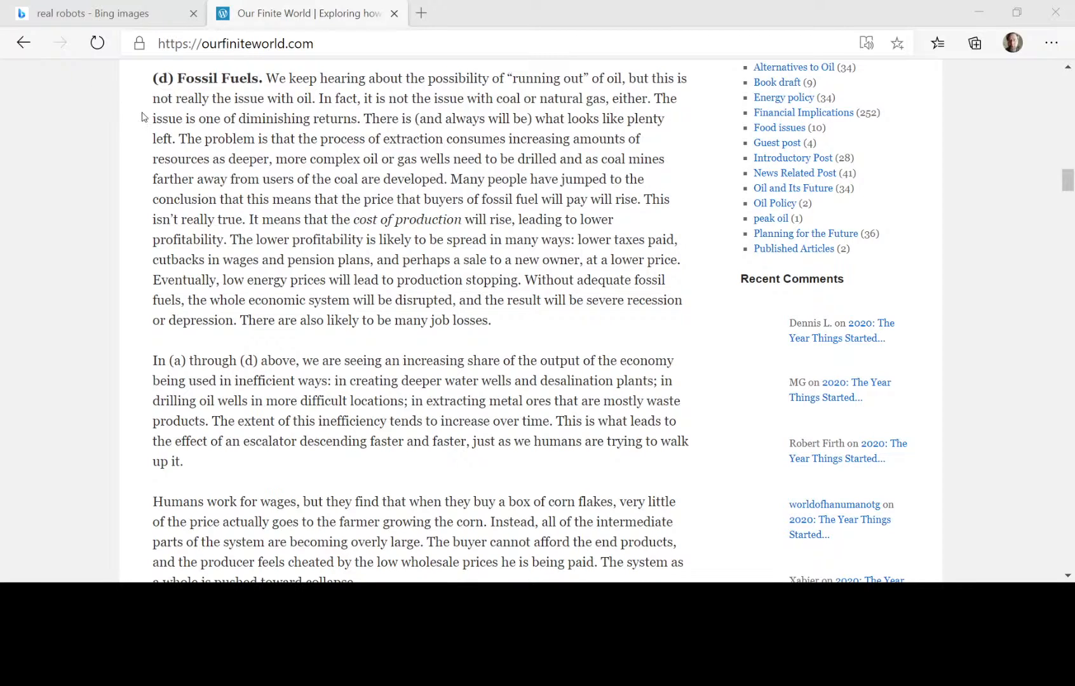
{"action": "scroll", "coordinate": [79, 168], "scroll_direction": "down", "scroll_amount": 3}
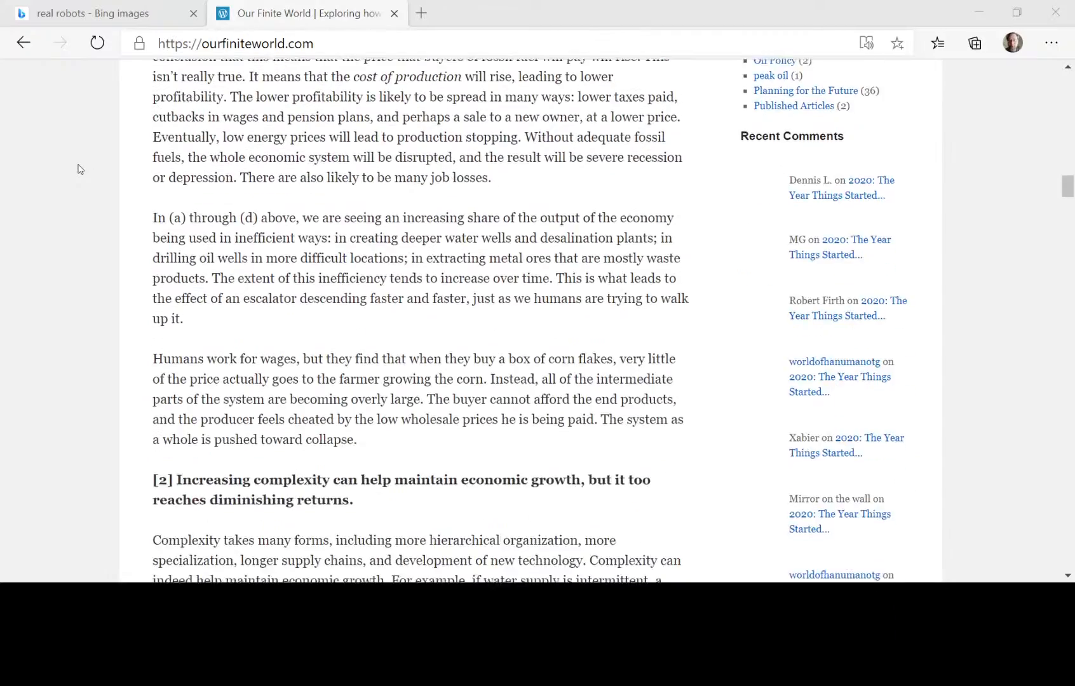
{"action": "scroll", "coordinate": [79, 168], "scroll_direction": "up", "scroll_amount": 2}
{"action": "scroll", "coordinate": [80, 168], "scroll_direction": "up", "scroll_amount": 2}
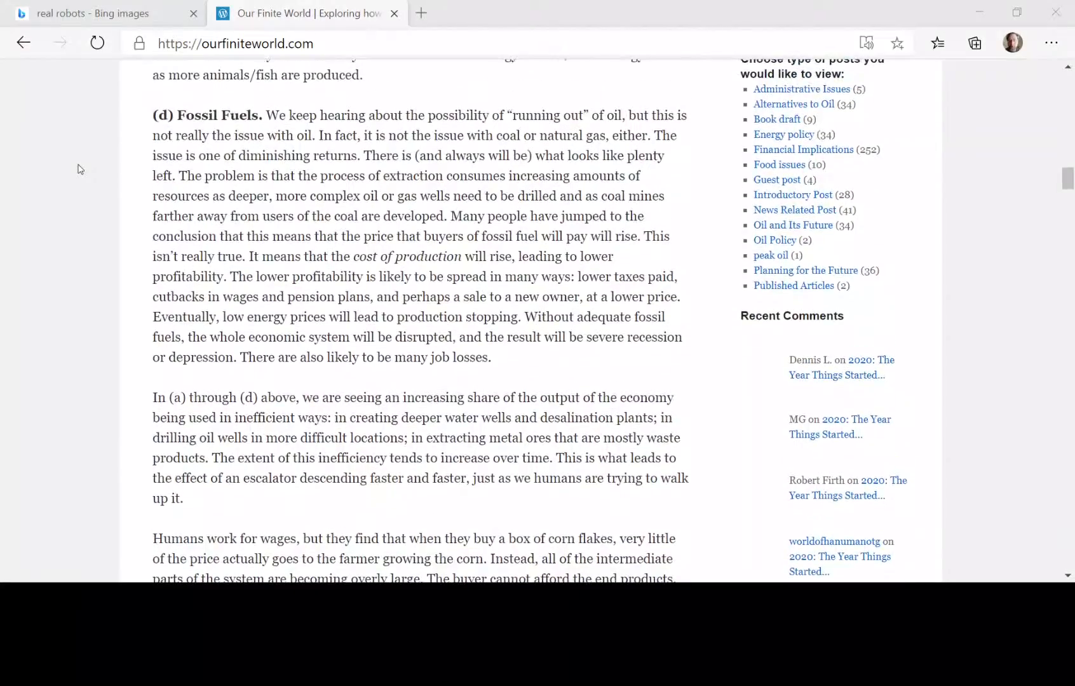
{"action": "scroll", "coordinate": [79, 168], "scroll_direction": "down", "scroll_amount": 1}
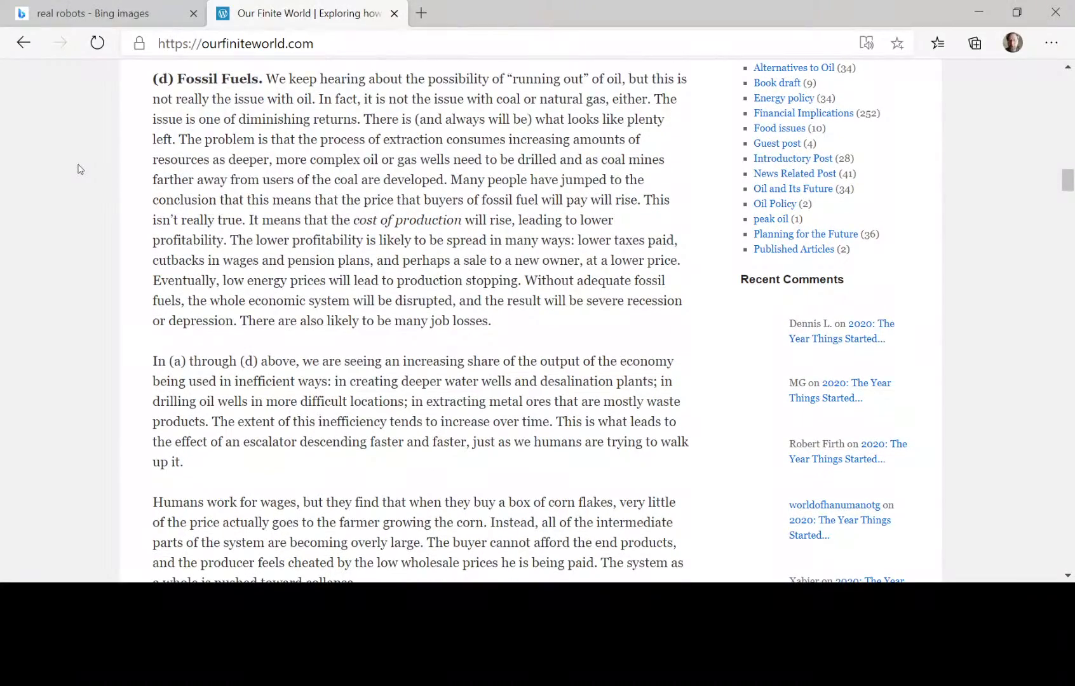
{"action": "scroll", "coordinate": [96, 201], "scroll_direction": "down", "scroll_amount": 2}
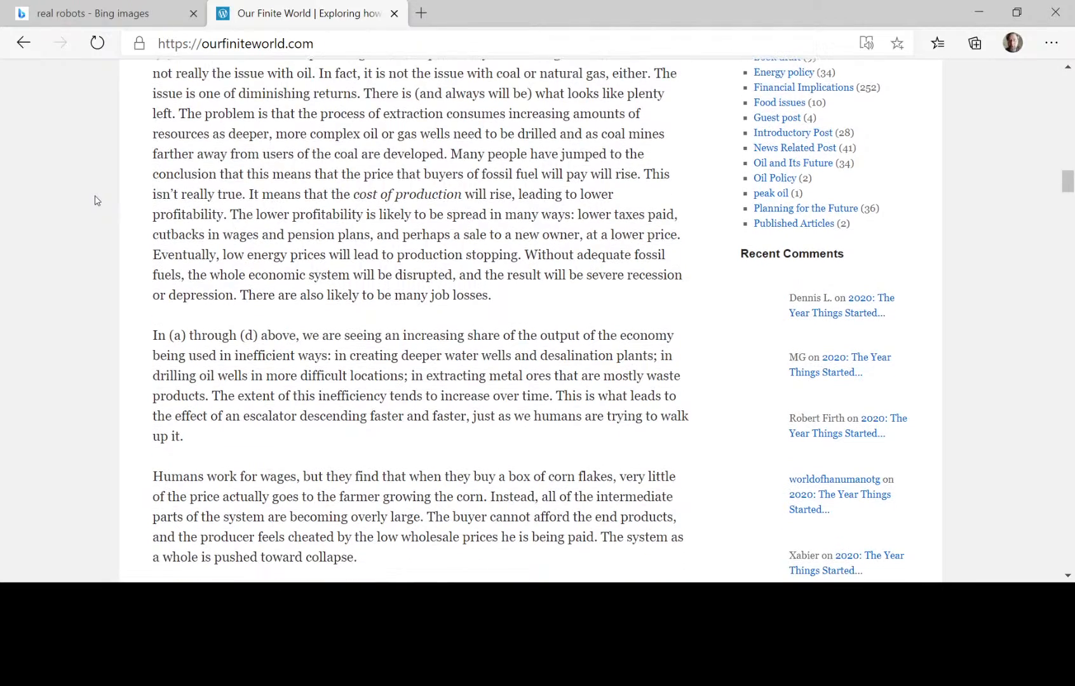
{"action": "scroll", "coordinate": [97, 201], "scroll_direction": "up", "scroll_amount": 2}
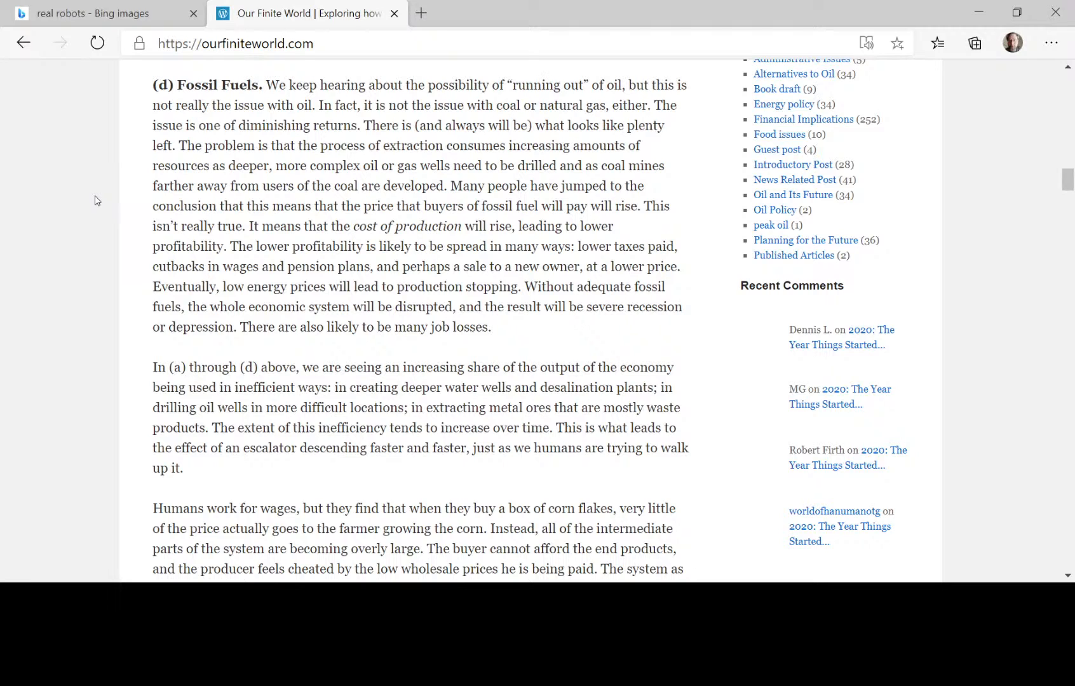
{"action": "scroll", "coordinate": [95, 201], "scroll_direction": "down", "scroll_amount": 3}
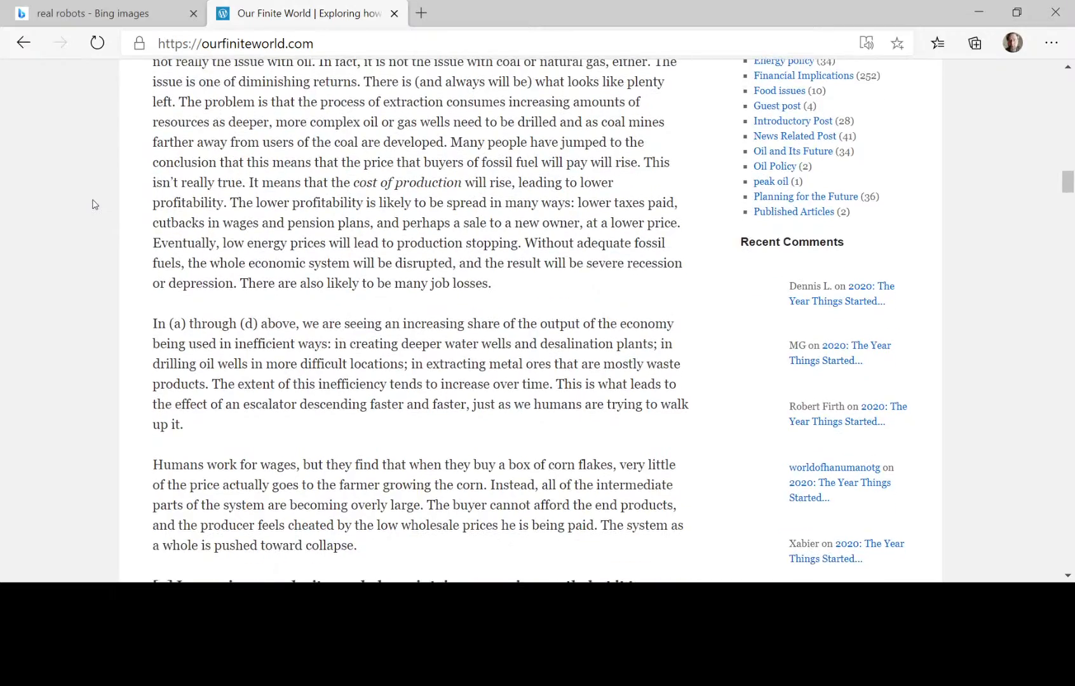
- Skim sections [2] through [7], from increasing complexity to the collapses of early civilizations at the end of the post
{"action": "scroll", "coordinate": [94, 203], "scroll_direction": "down", "scroll_amount": 15}
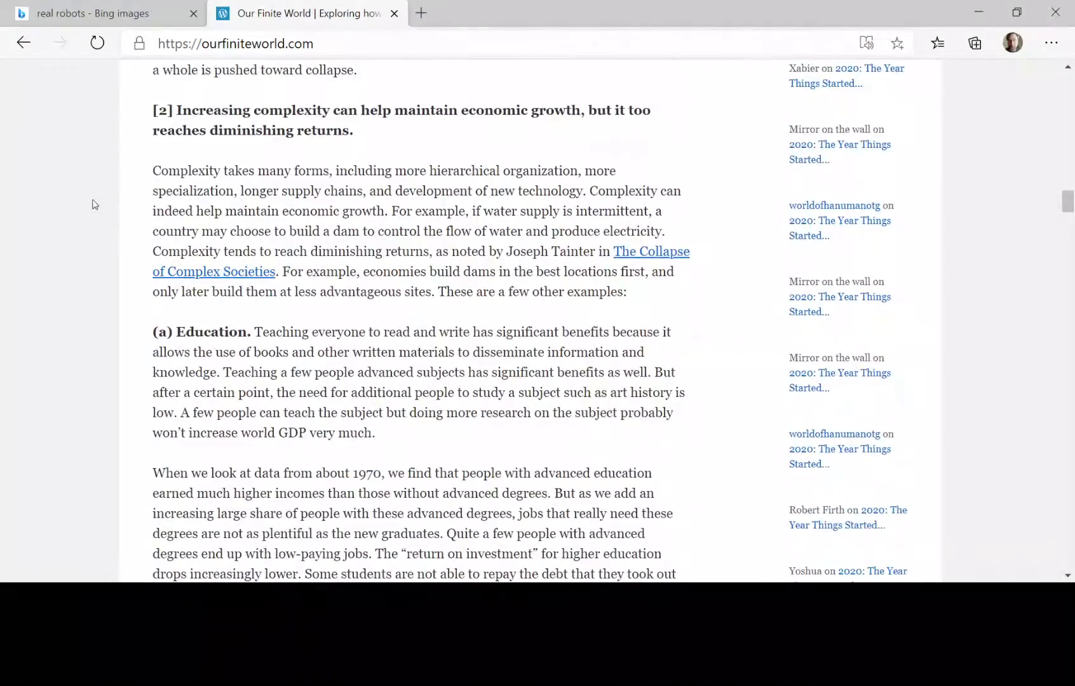
{"action": "scroll", "coordinate": [94, 204], "scroll_direction": "down", "scroll_amount": 16}
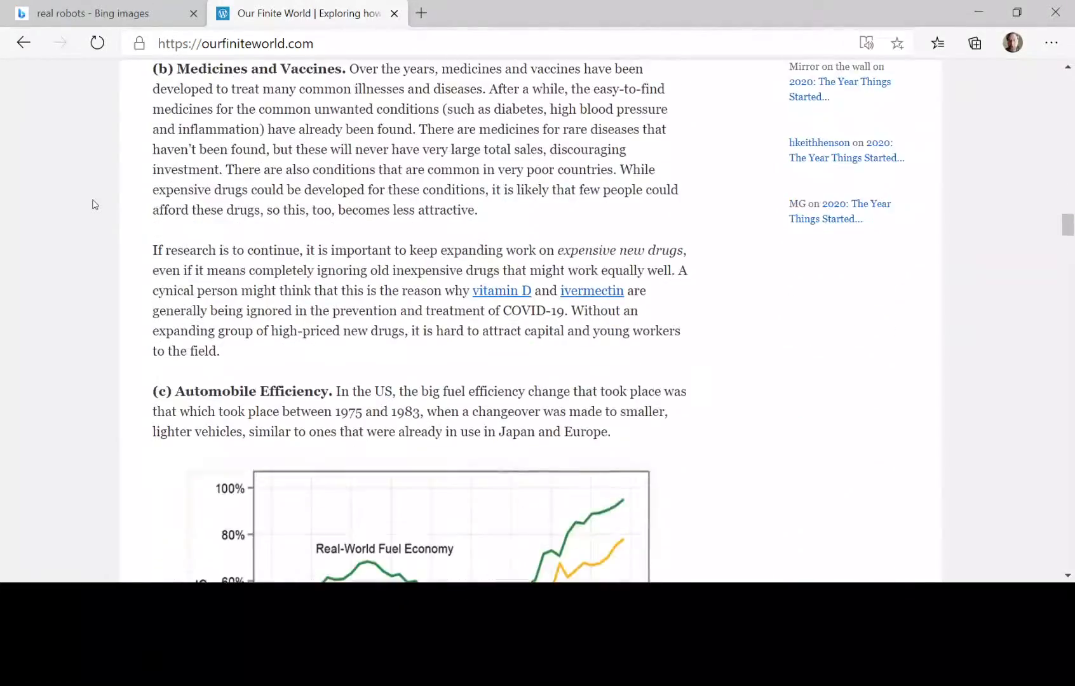
{"action": "scroll", "coordinate": [95, 204], "scroll_direction": "down", "scroll_amount": 16}
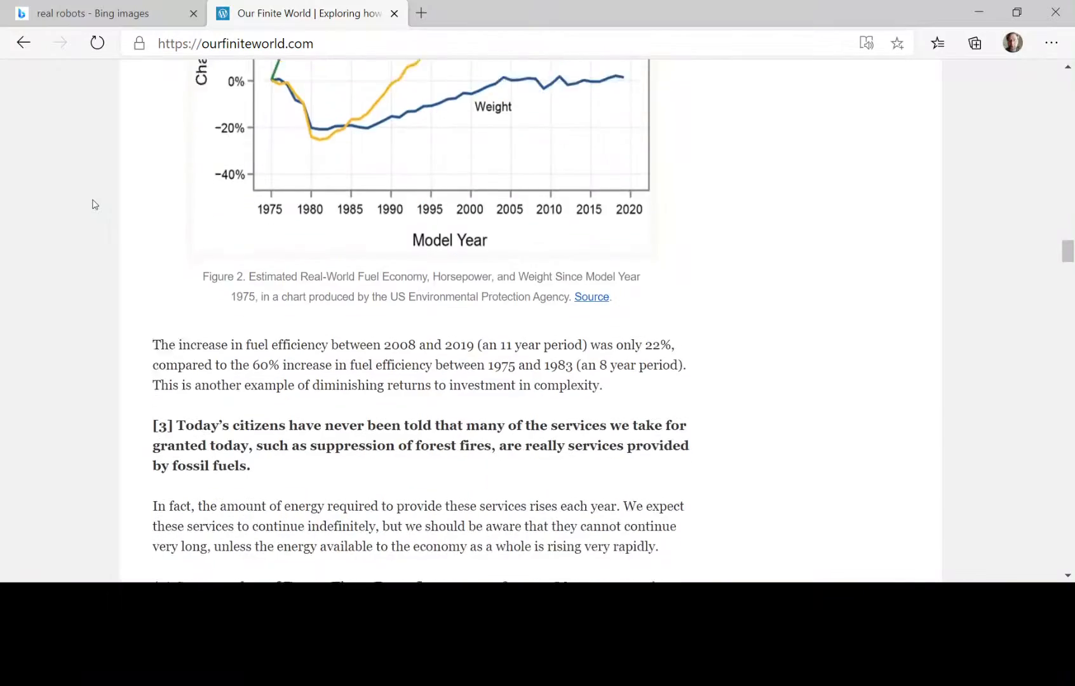
{"action": "scroll", "coordinate": [94, 204], "scroll_direction": "down", "scroll_amount": 7}
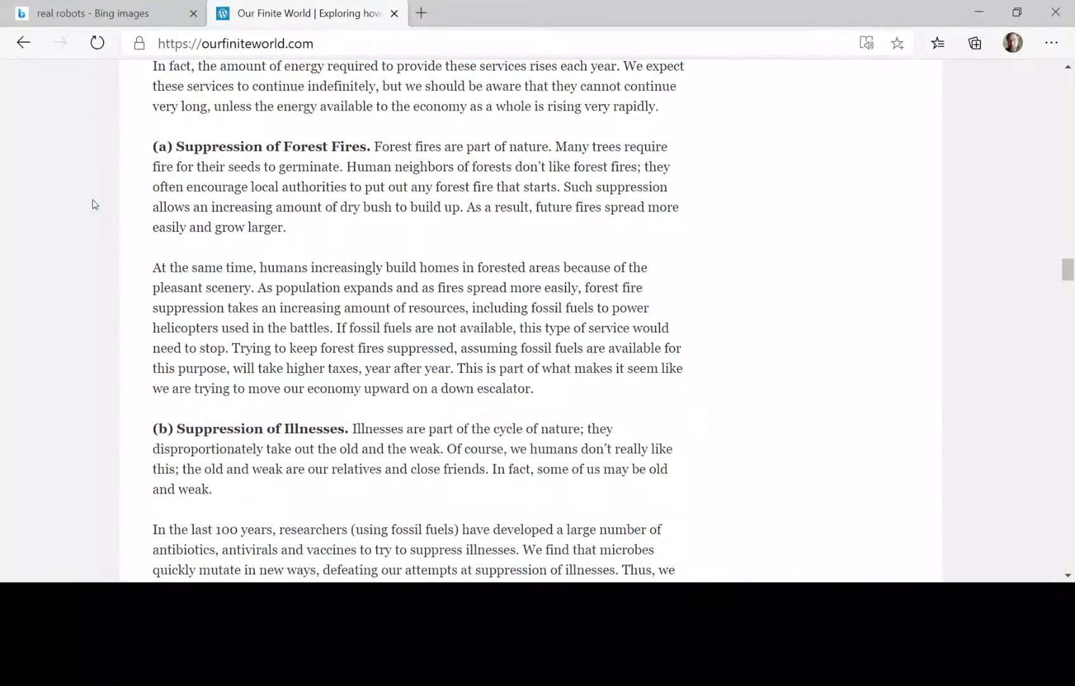
{"action": "scroll", "coordinate": [94, 204], "scroll_direction": "up", "scroll_amount": 4}
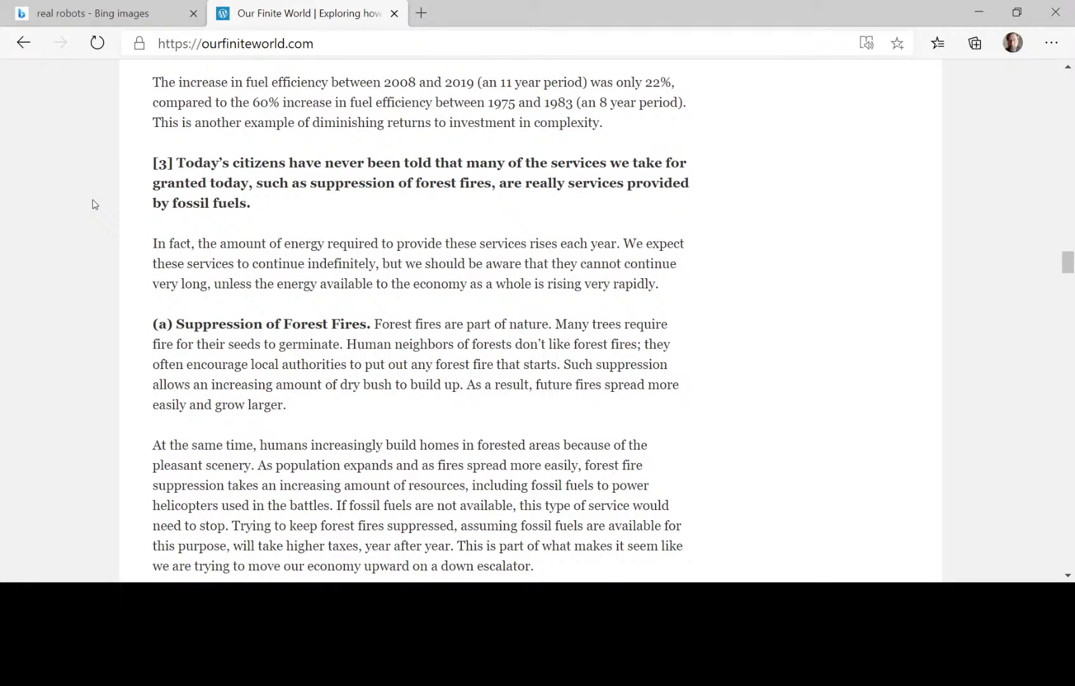
{"action": "scroll", "coordinate": [94, 204], "scroll_direction": "down", "scroll_amount": 20}
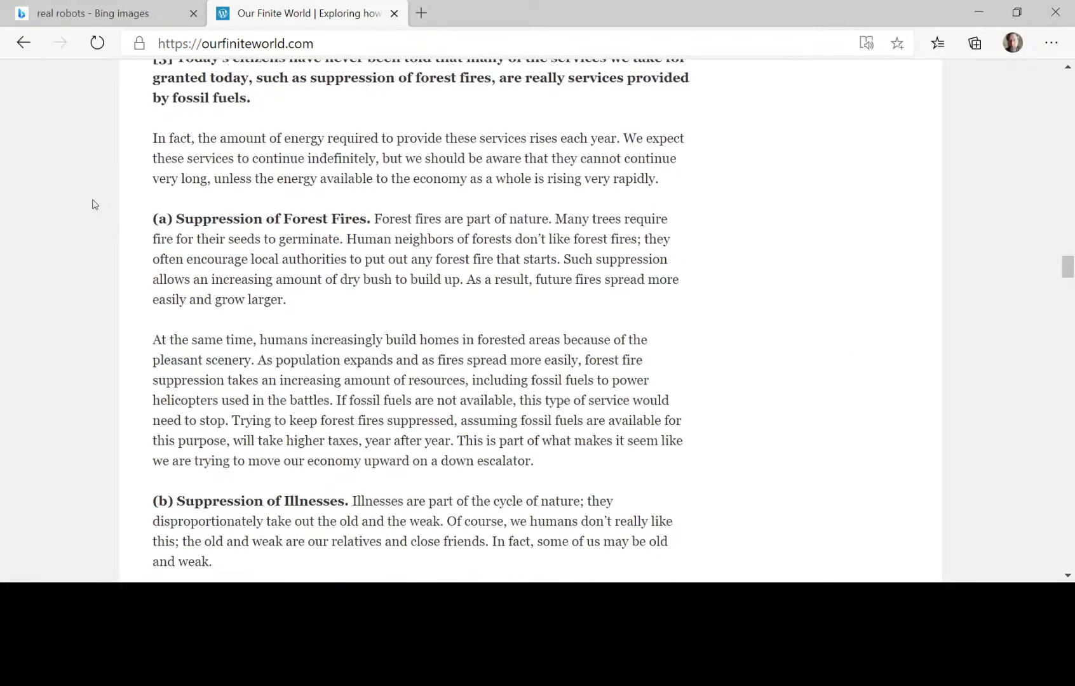
{"action": "scroll", "coordinate": [95, 204], "scroll_direction": "down", "scroll_amount": 18}
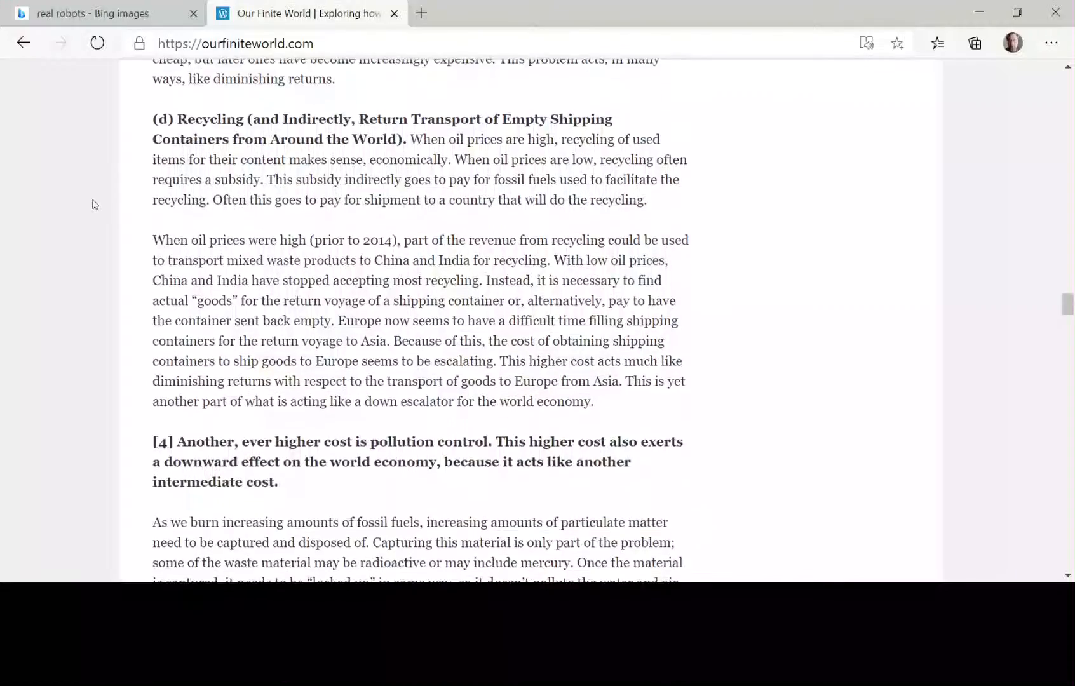
{"action": "scroll", "coordinate": [94, 204], "scroll_direction": "down", "scroll_amount": 13}
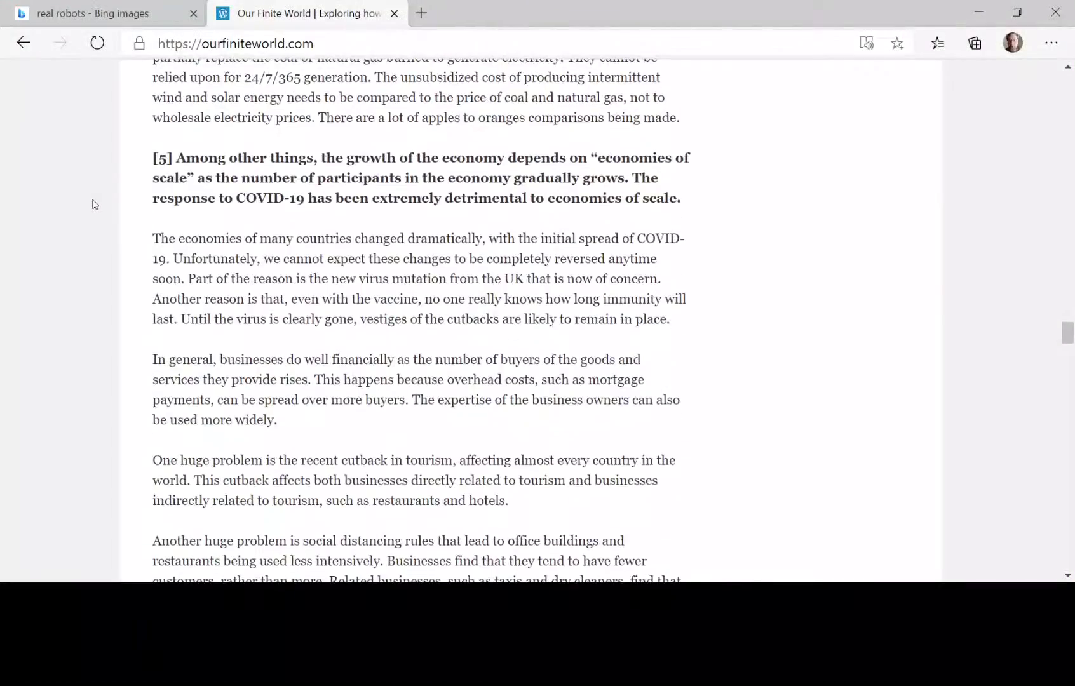
{"action": "scroll", "coordinate": [94, 204], "scroll_direction": "down", "scroll_amount": 14}
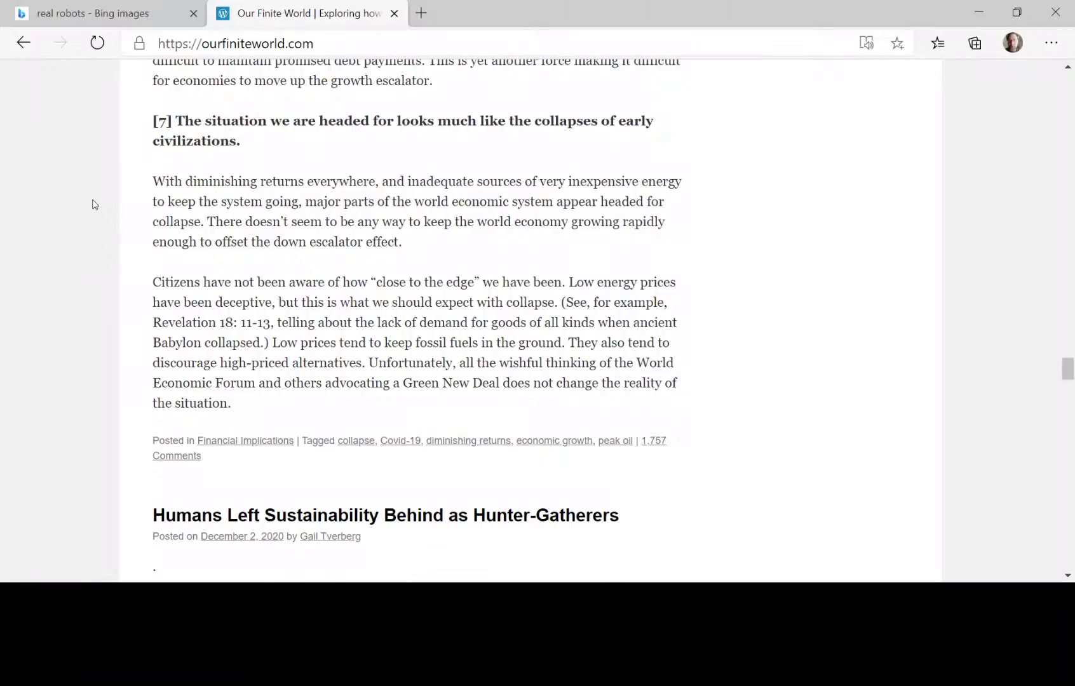
{"action": "scroll", "coordinate": [94, 204], "scroll_direction": "down", "scroll_amount": 2}
- Go back from the end of the post to the wild animals and fossil fuels examples in section [1]
{"action": "scroll", "coordinate": [94, 204], "scroll_direction": "up", "scroll_amount": 16}
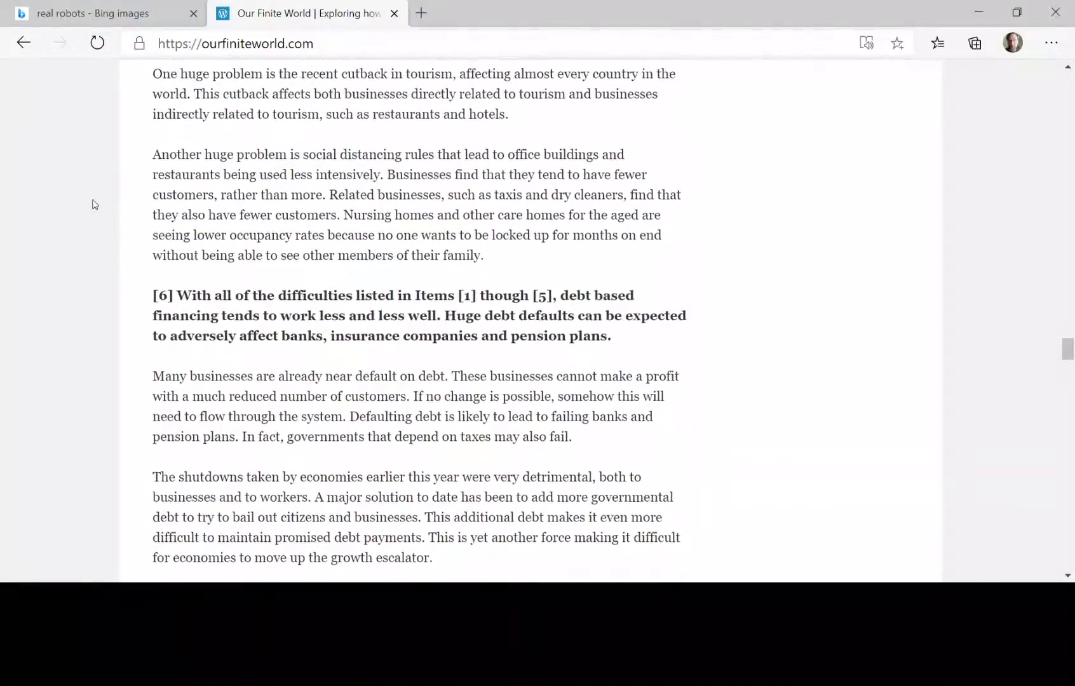
{"action": "scroll", "coordinate": [94, 204], "scroll_direction": "up", "scroll_amount": 20}
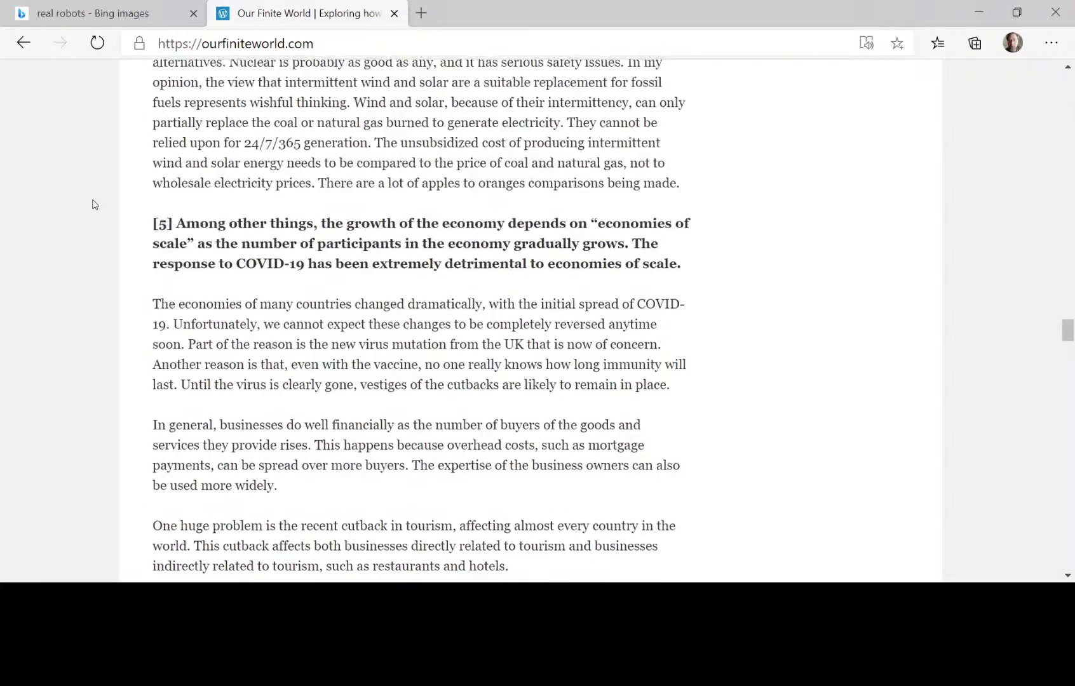
{"action": "scroll", "coordinate": [94, 204], "scroll_direction": "up", "scroll_amount": 20}
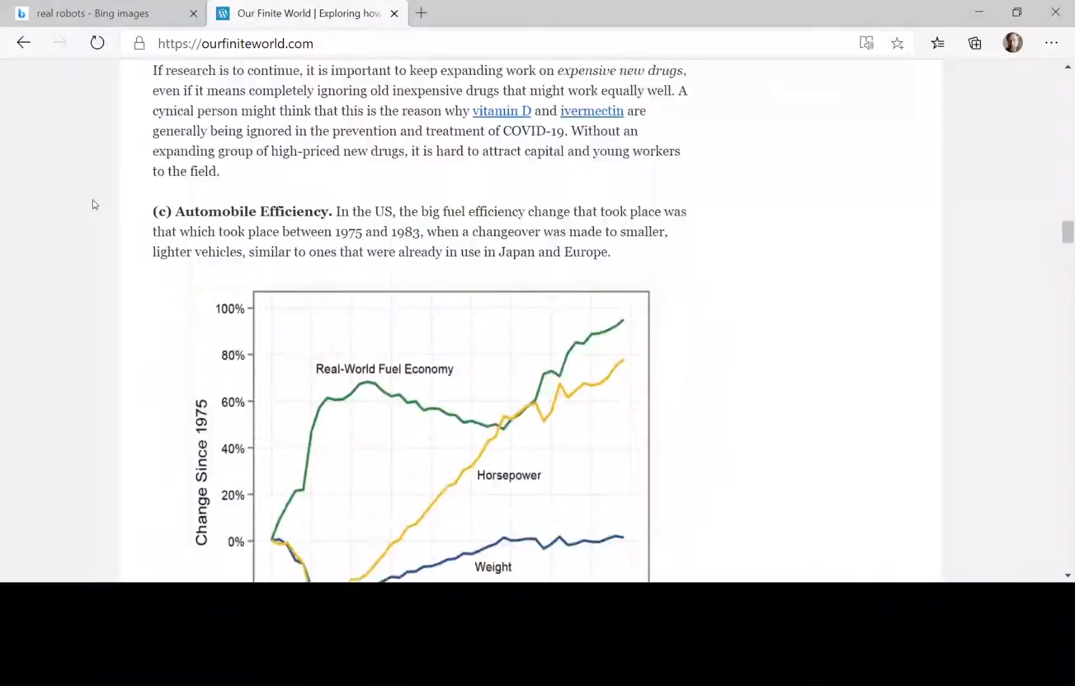
{"action": "scroll", "coordinate": [94, 204], "scroll_direction": "up", "scroll_amount": 20}
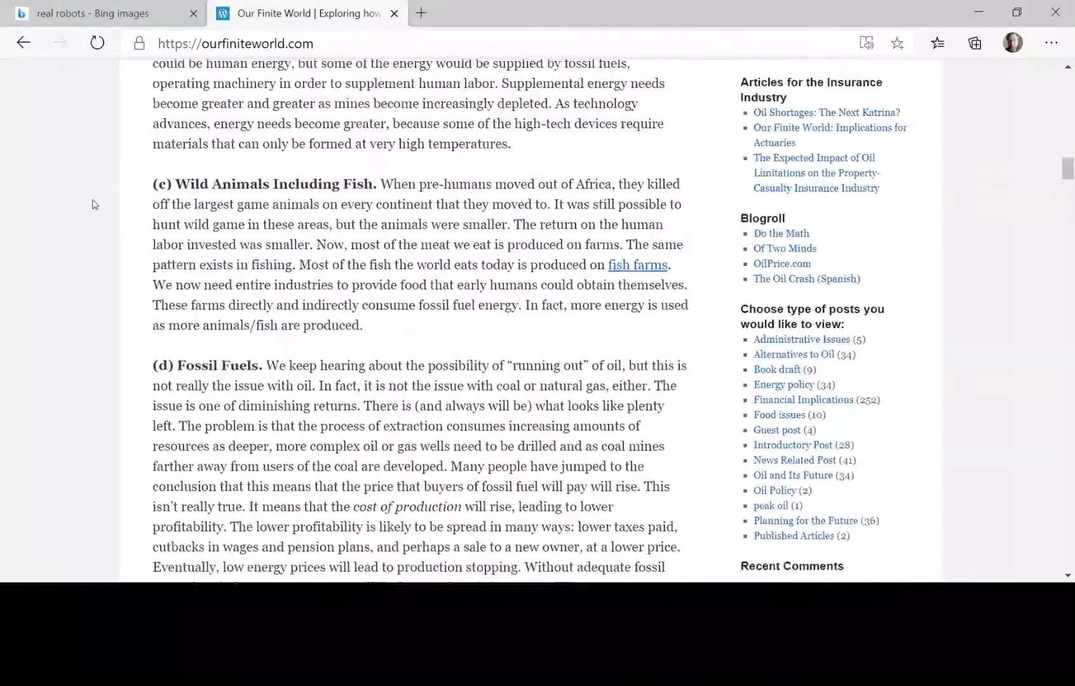
- Return to the article's beginning, switch from the browser to Clip Studio Paint and start a new document
{"action": "scroll", "coordinate": [94, 204], "scroll_direction": "up", "scroll_amount": 20}
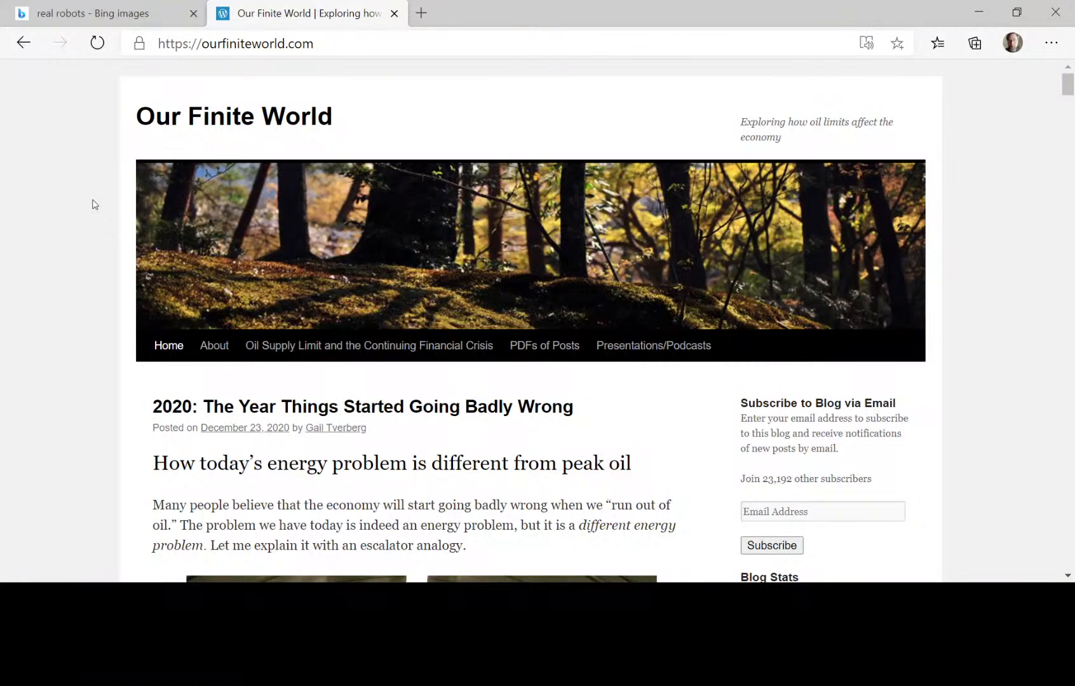
{"action": "left_click", "coordinate": [979, 11]}
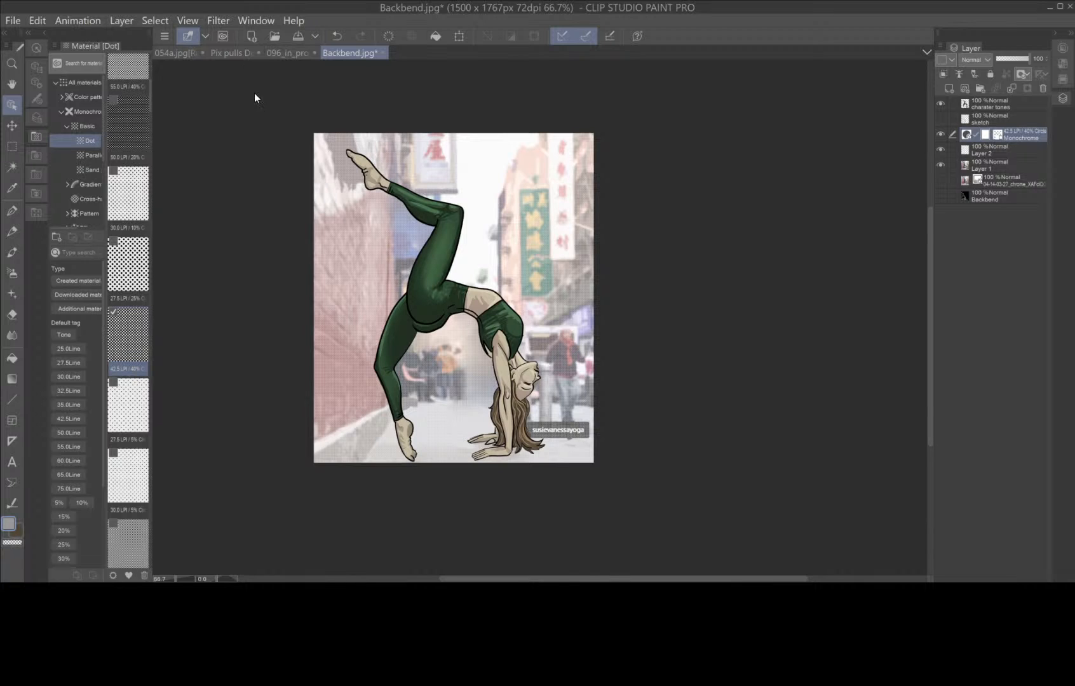
{"action": "left_click", "coordinate": [12, 21]}
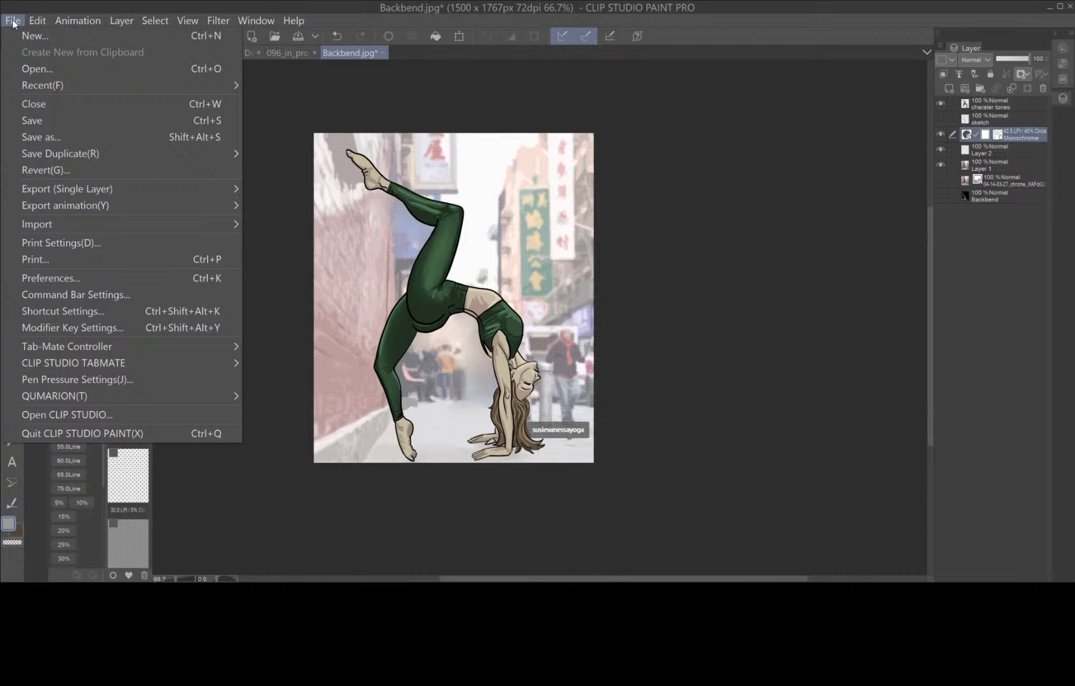
{"action": "left_click", "coordinate": [47, 35]}
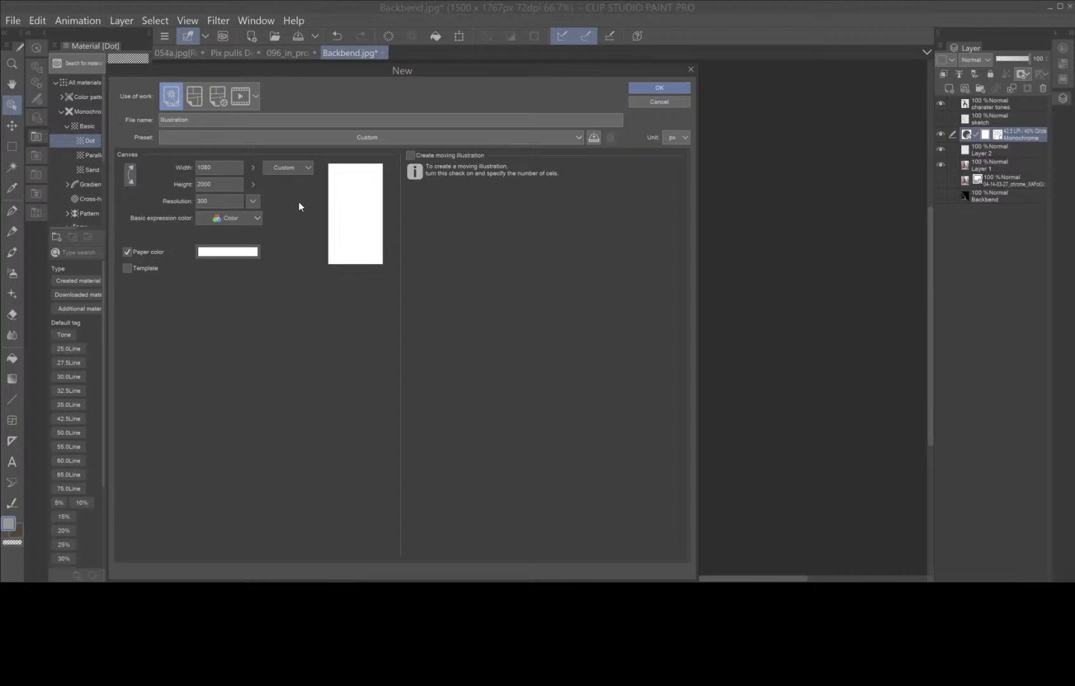
- Set the new canvas's height to 1500 px
{"action": "left_click", "coordinate": [214, 183]}
{"action": "key", "text": "BackSpace"}
{"action": "key", "text": "BackSpace"}
{"action": "key", "text": "BackSpace"}
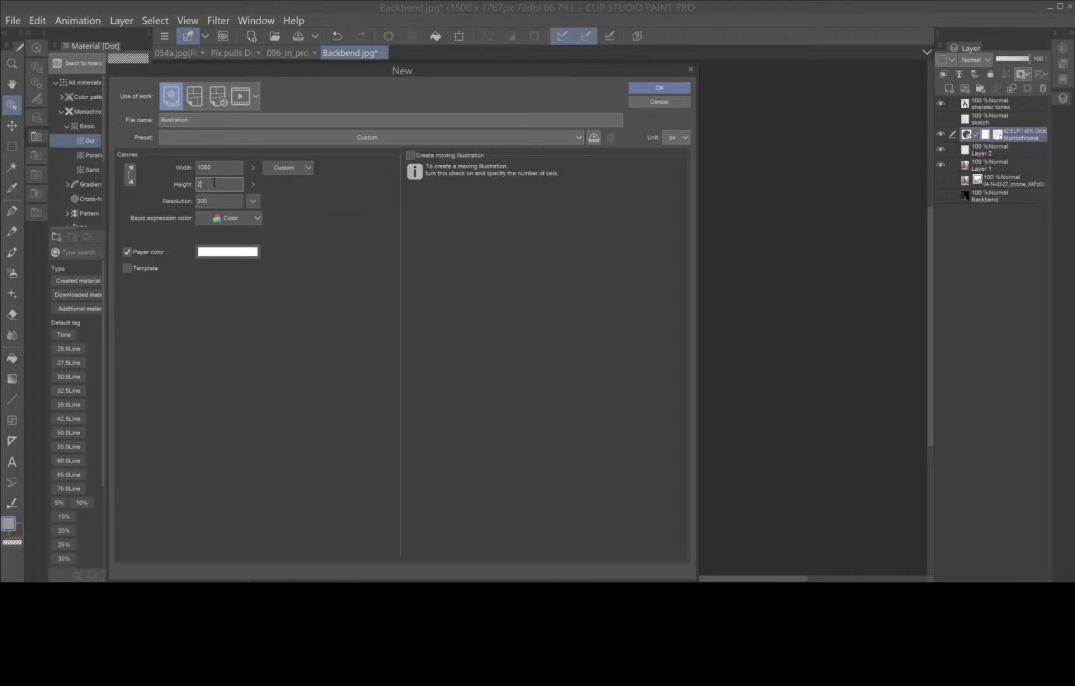
{"action": "type", "text": "2000"}
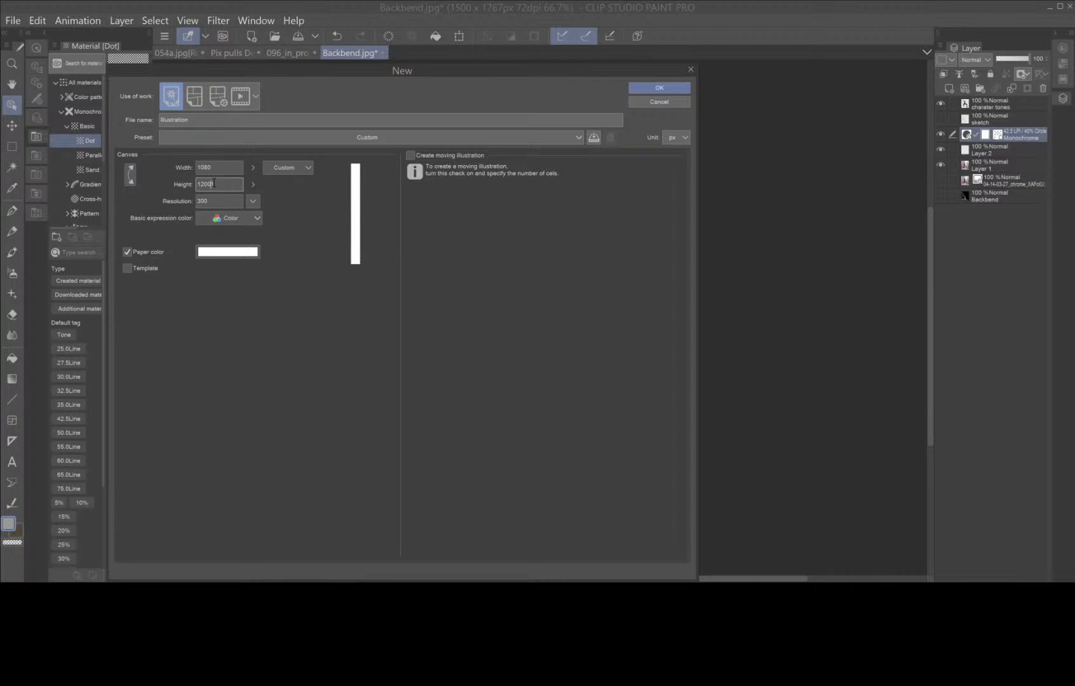
{"action": "key", "text": "BackSpace"}
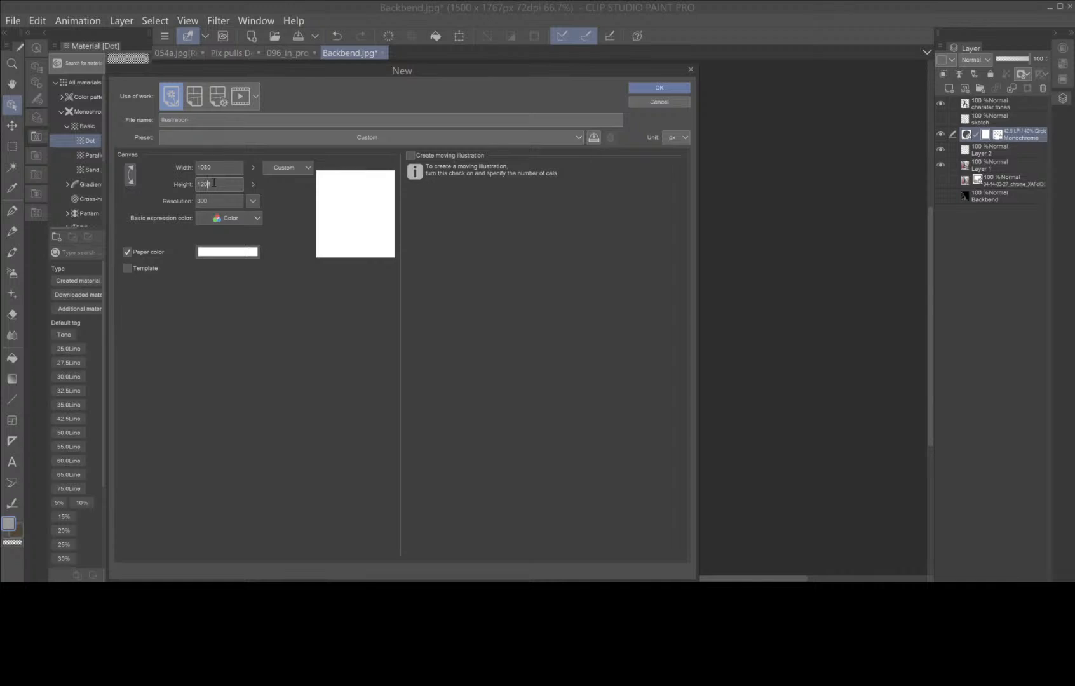
{"action": "type", "text": "1"}
{"action": "key", "text": "BackSpace"}
{"action": "type", "text": "0"}
{"action": "key", "text": "BackSpace"}
{"action": "key", "text": "BackSpace"}
{"action": "key", "text": "BackSpace"}
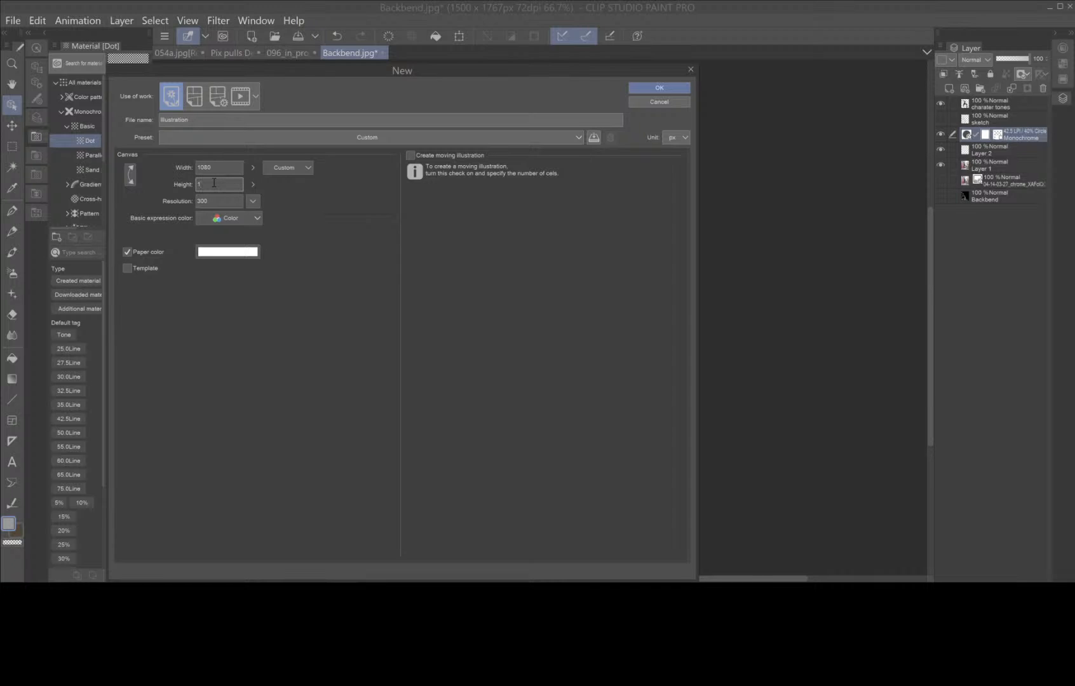
{"action": "type", "text": "2"}
{"action": "key", "text": "BackSpace"}
{"action": "type", "text": "400"}
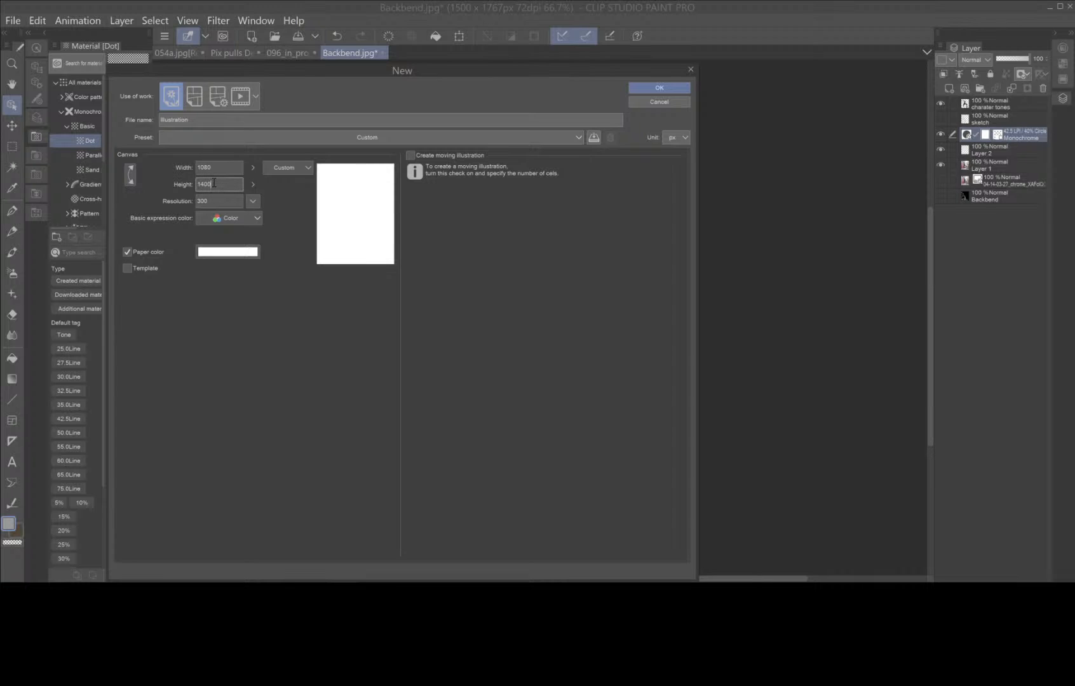
{"action": "key", "text": "BackSpace"}
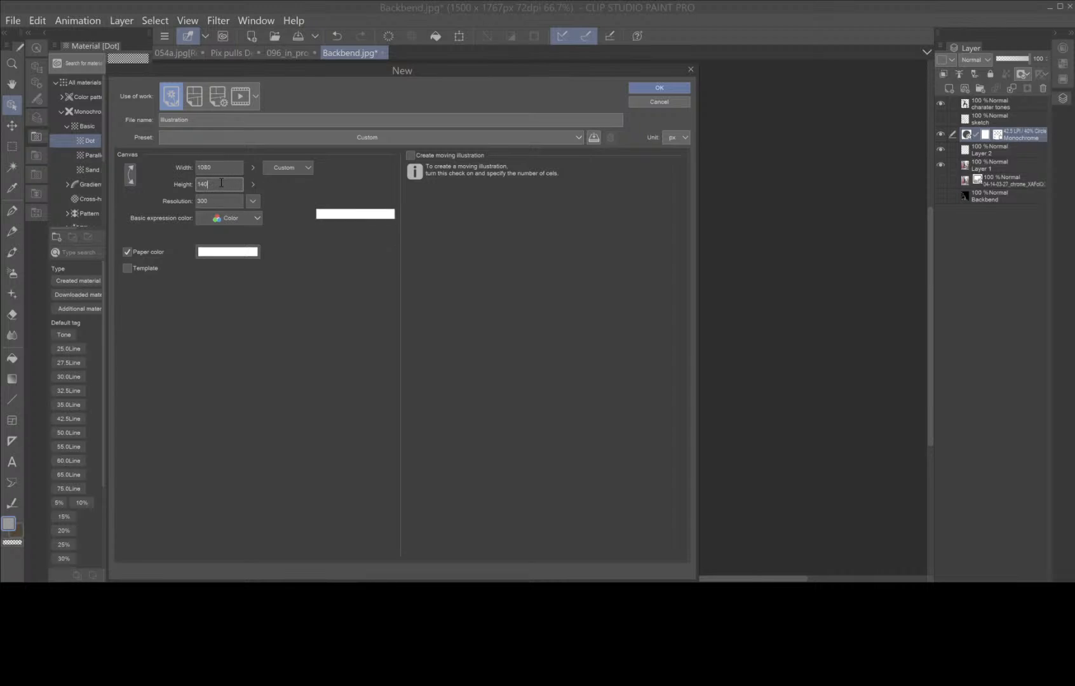
{"action": "key", "text": "BackSpace"}
{"action": "key", "text": "BackSpace"}
{"action": "type", "text": "500"}
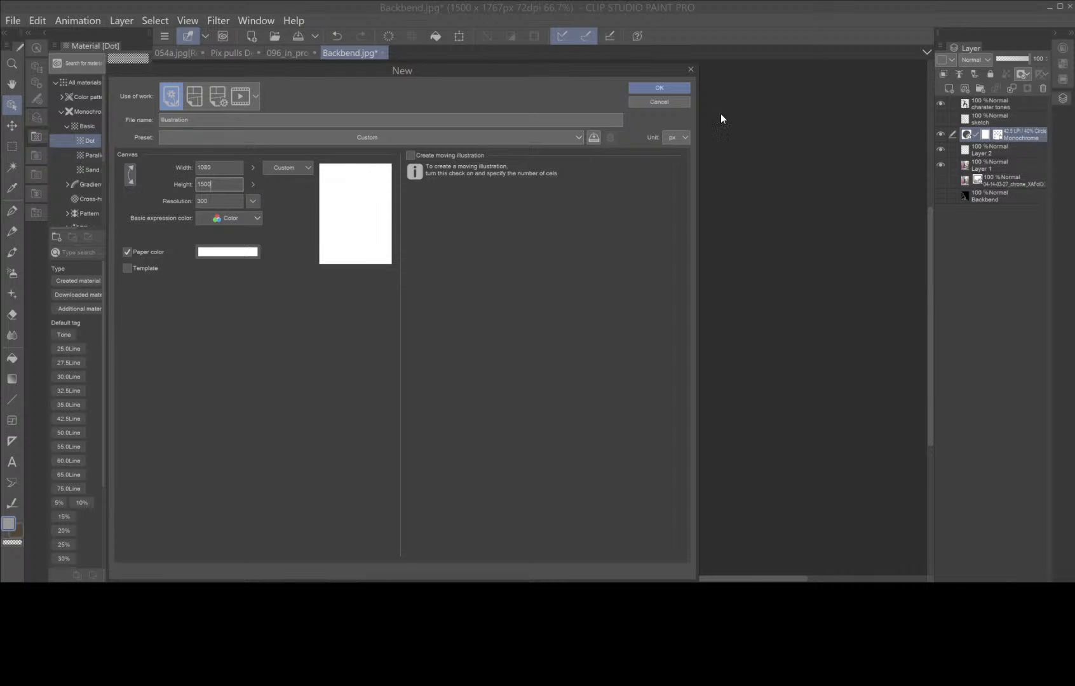
- Name the new file Mama Shug and create the canvas
{"action": "left_click", "coordinate": [319, 118]}
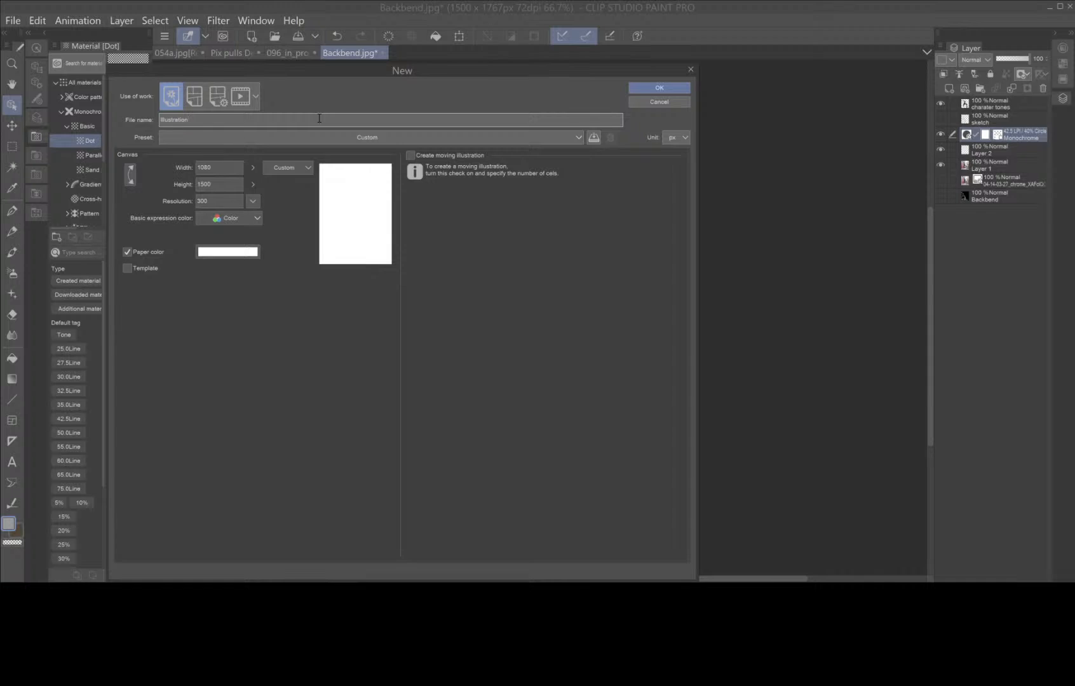
{"action": "key", "text": "BackSpace"}
{"action": "key", "text": "BackSpace"}
{"action": "key", "text": "BackSpace"}
{"action": "key", "text": "BackSpace"}
{"action": "key", "text": "BackSpace"}
{"action": "key", "text": "BackSpace"}
{"action": "key", "text": "BackSpace"}
{"action": "key", "text": "BackSpace"}
{"action": "type", "text": "Mama Shu"}
{"action": "key", "text": "Return"}
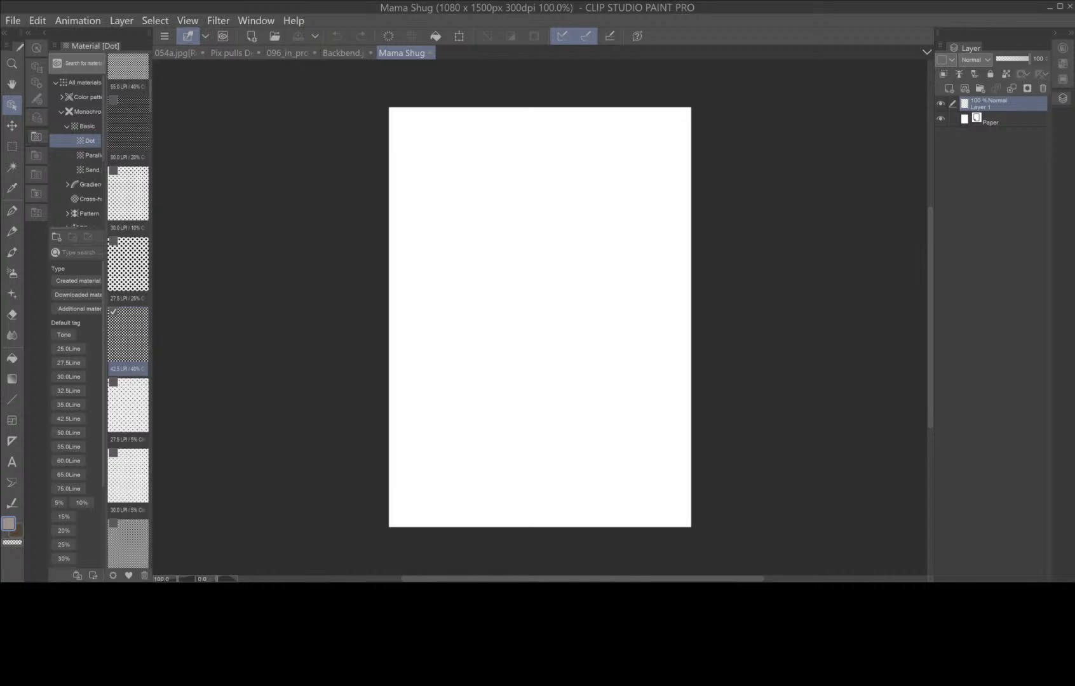
- Import the blue-background robot image 05-14-43-23_chrome_w7UxngOENN.png into the canvas and switch to the Move layer tool
{"action": "left_click", "coordinate": [10, 21]}
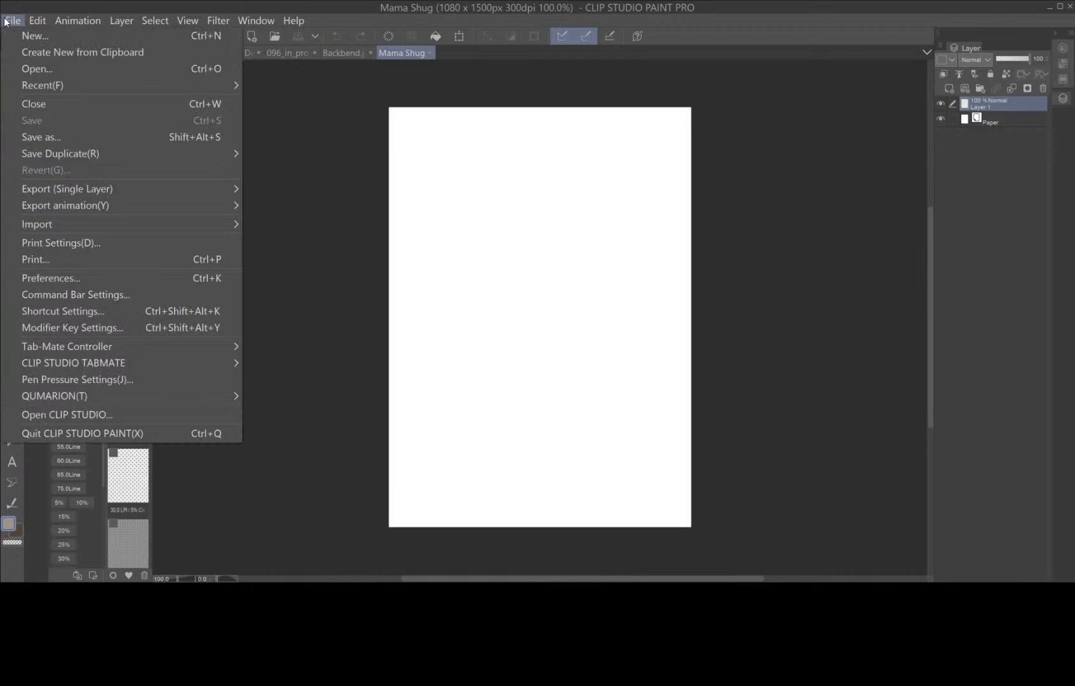
{"action": "mouse_move", "coordinate": [55, 224]}
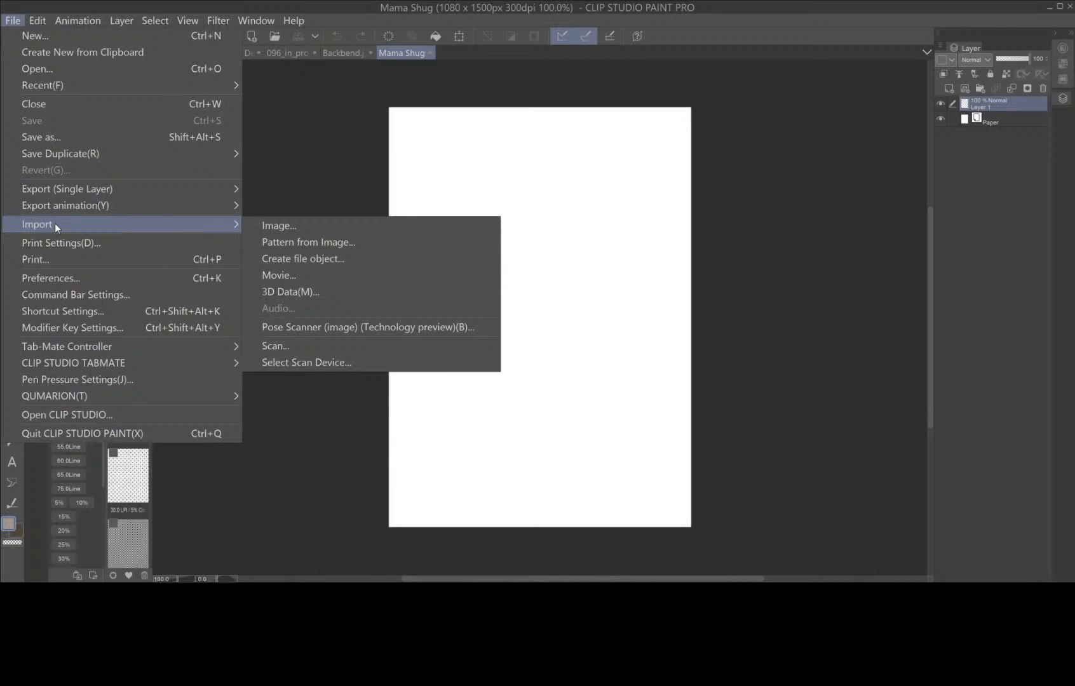
{"action": "left_click", "coordinate": [290, 229]}
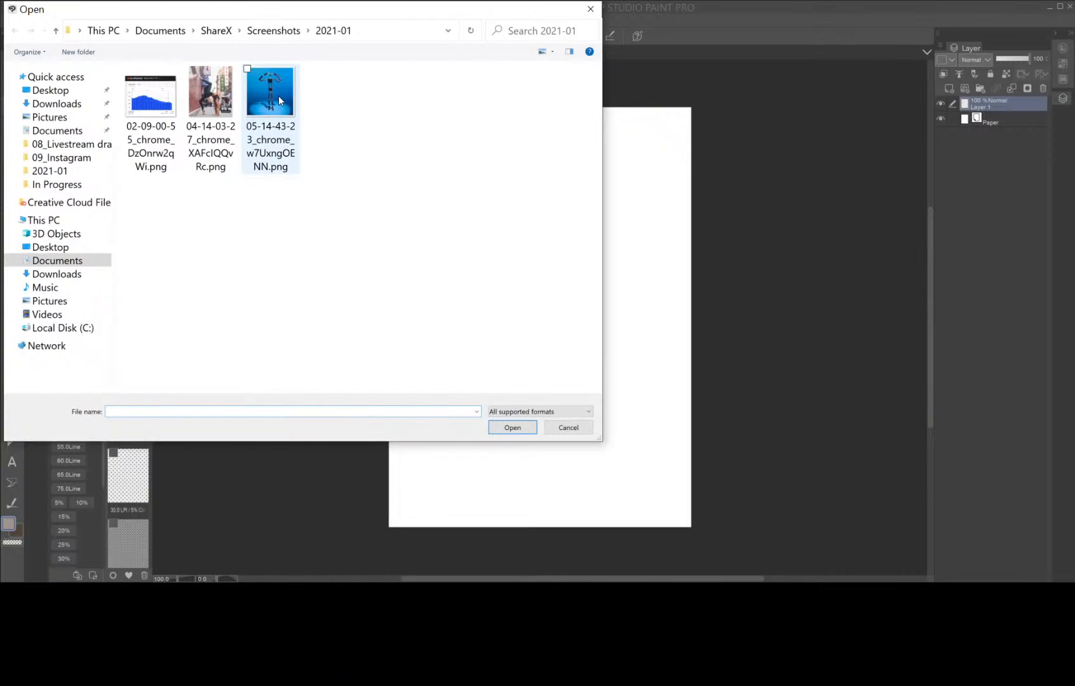
{"action": "double_click", "coordinate": [278, 96]}
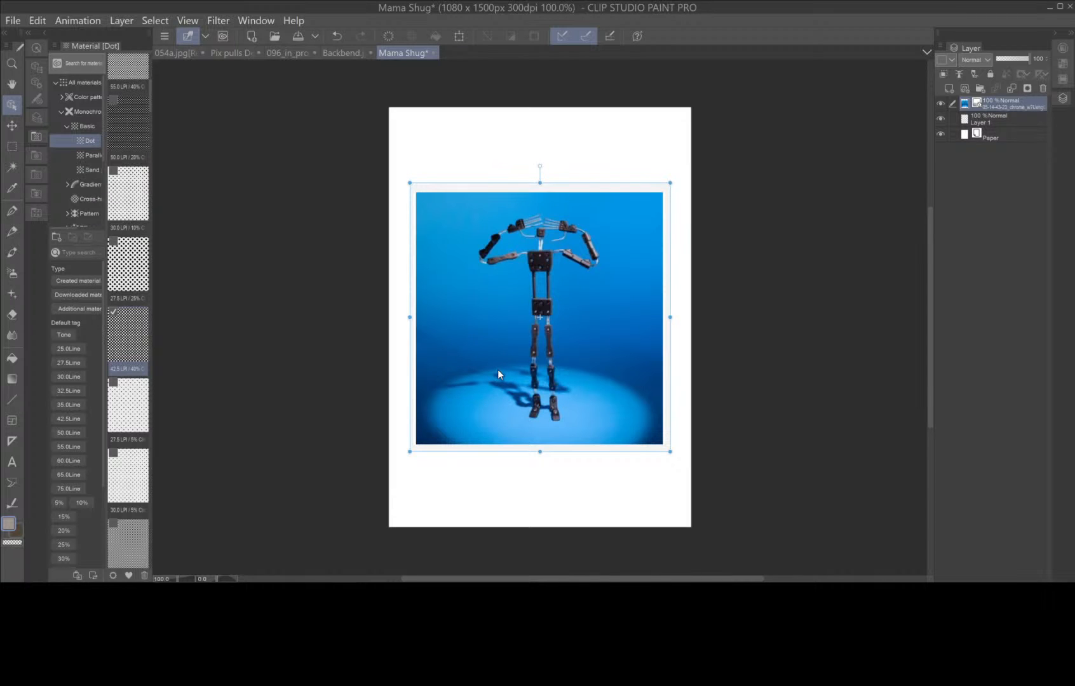
{"action": "left_click", "coordinate": [13, 126]}
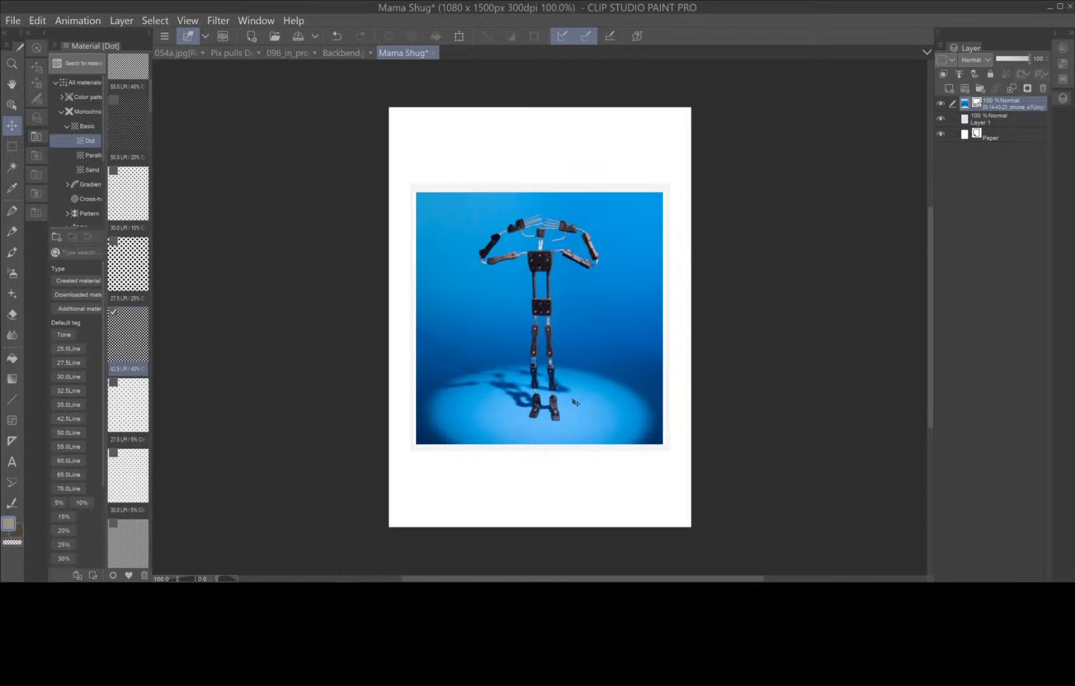
- Duplicate the robot image layer with the original hidden, and lower the copy's opacity to about 46%
{"action": "scroll", "coordinate": [575, 402], "scroll_direction": "up", "scroll_amount": 2}
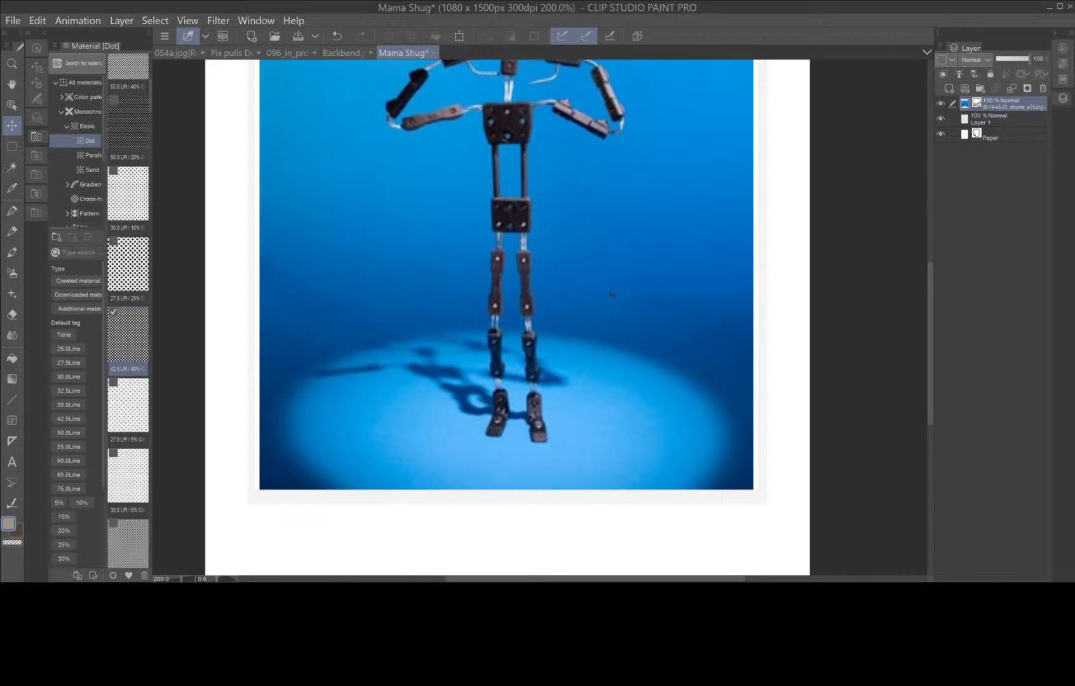
{"action": "key", "text": "space"}
{"action": "left_click_drag", "start_coordinate": [618, 293], "coordinate": [628, 419]}
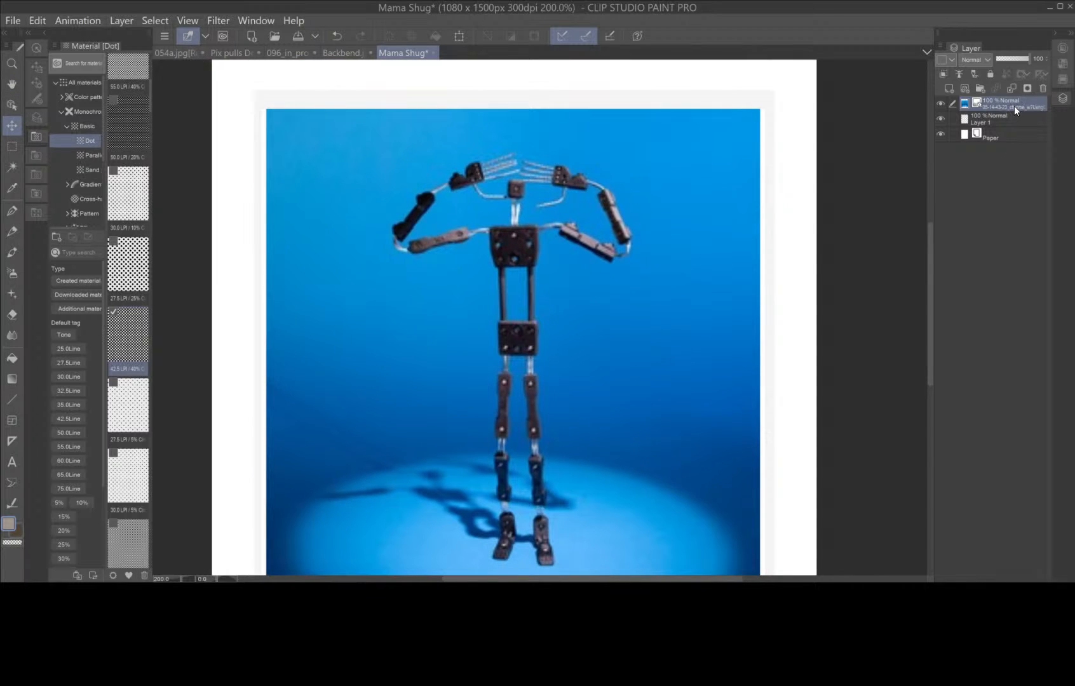
{"action": "right_click", "coordinate": [1014, 104]}
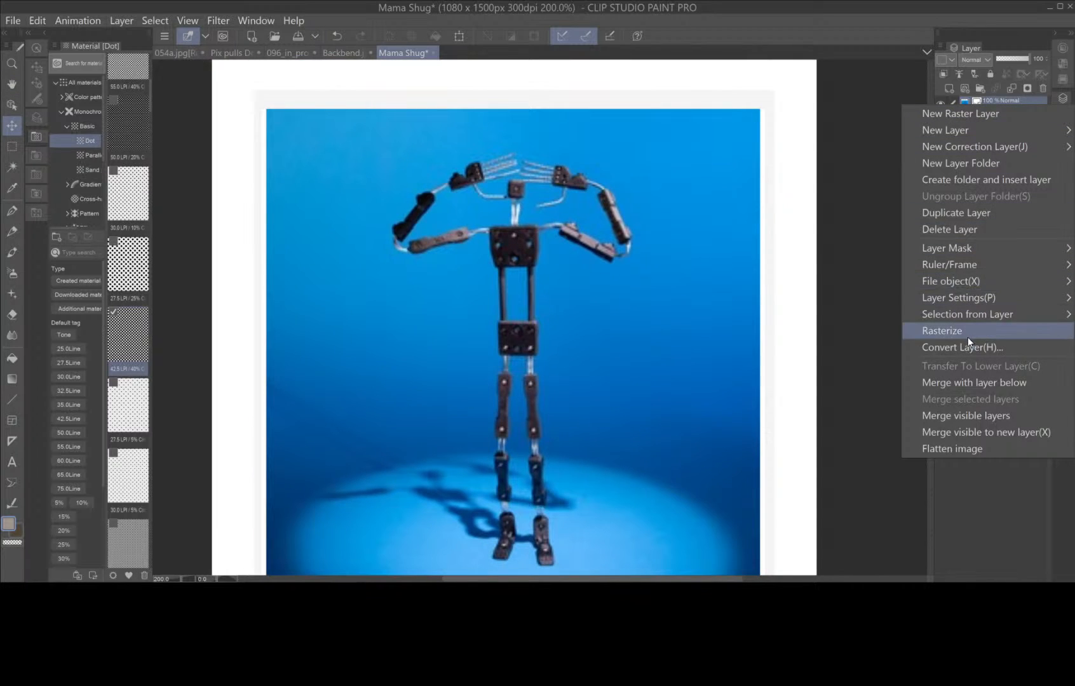
{"action": "left_click", "coordinate": [982, 212]}
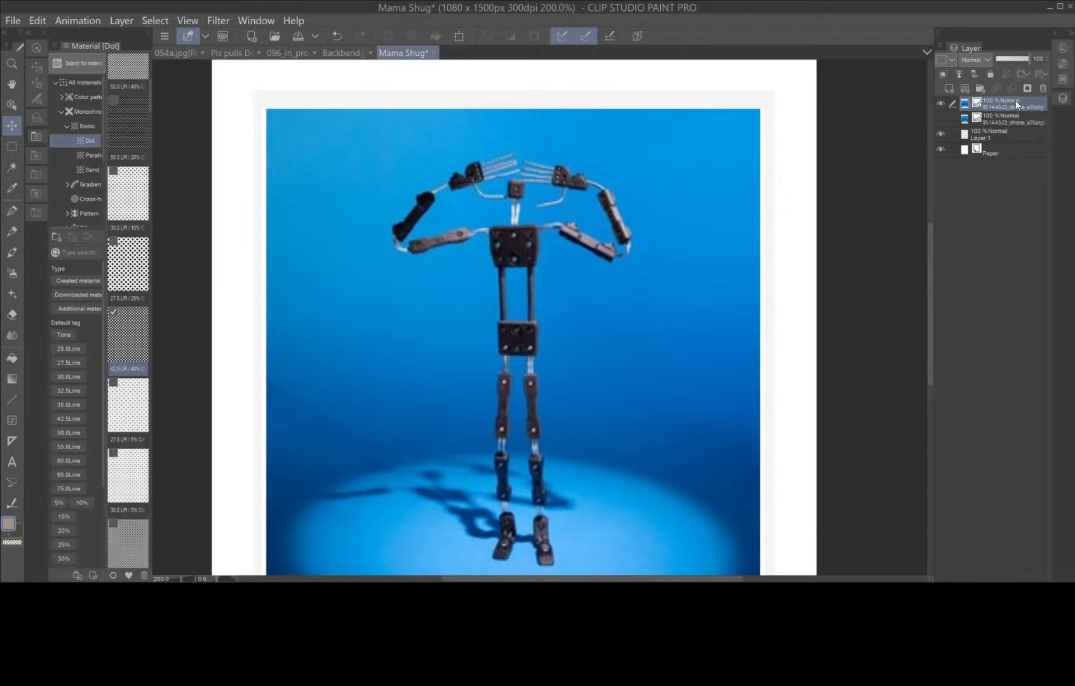
{"action": "left_click_drag", "start_coordinate": [1030, 59], "coordinate": [1012, 60]}
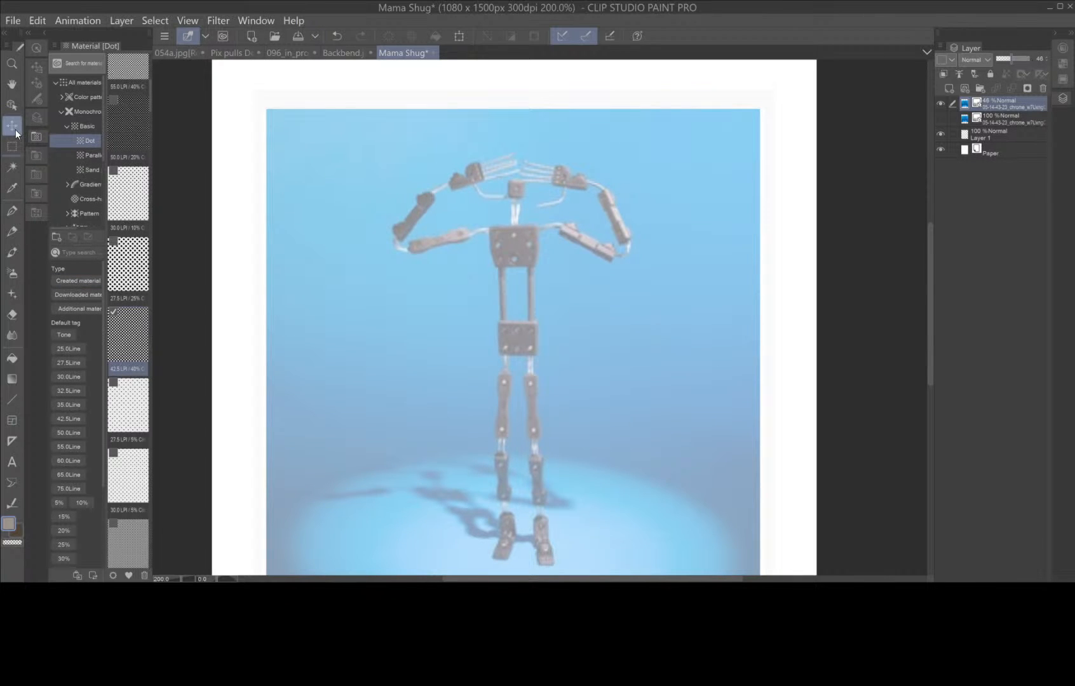
- Set the drawing colour to black (000000) and choose the G-pen with brush size 10
{"action": "left_click", "coordinate": [8, 525]}
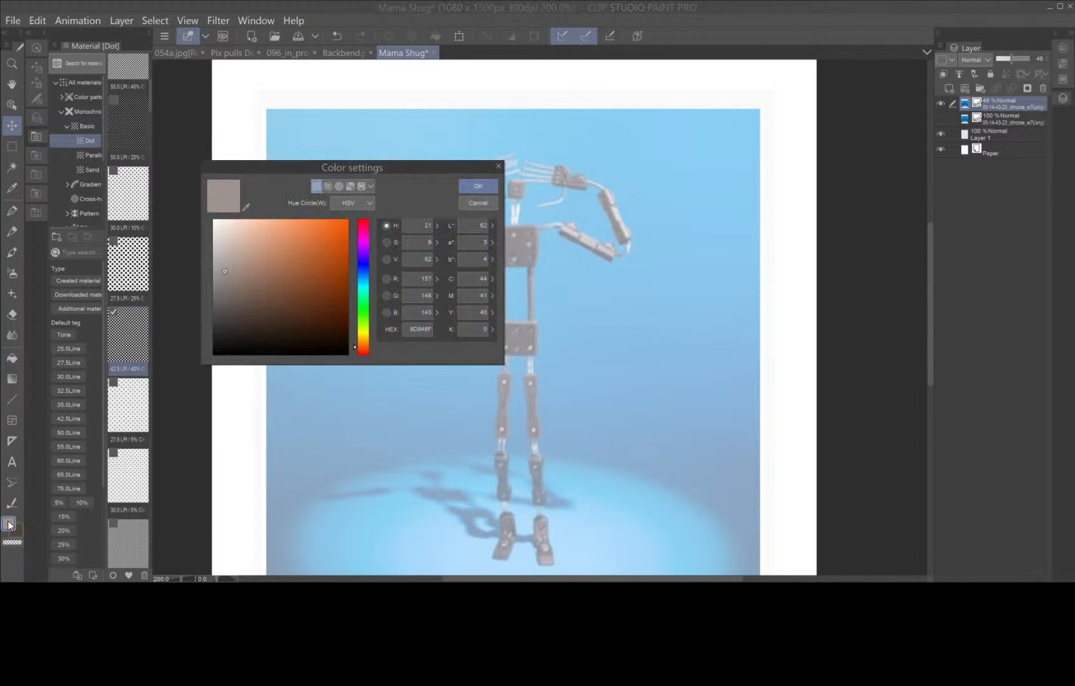
{"action": "left_click_drag", "start_coordinate": [226, 270], "coordinate": [205, 361]}
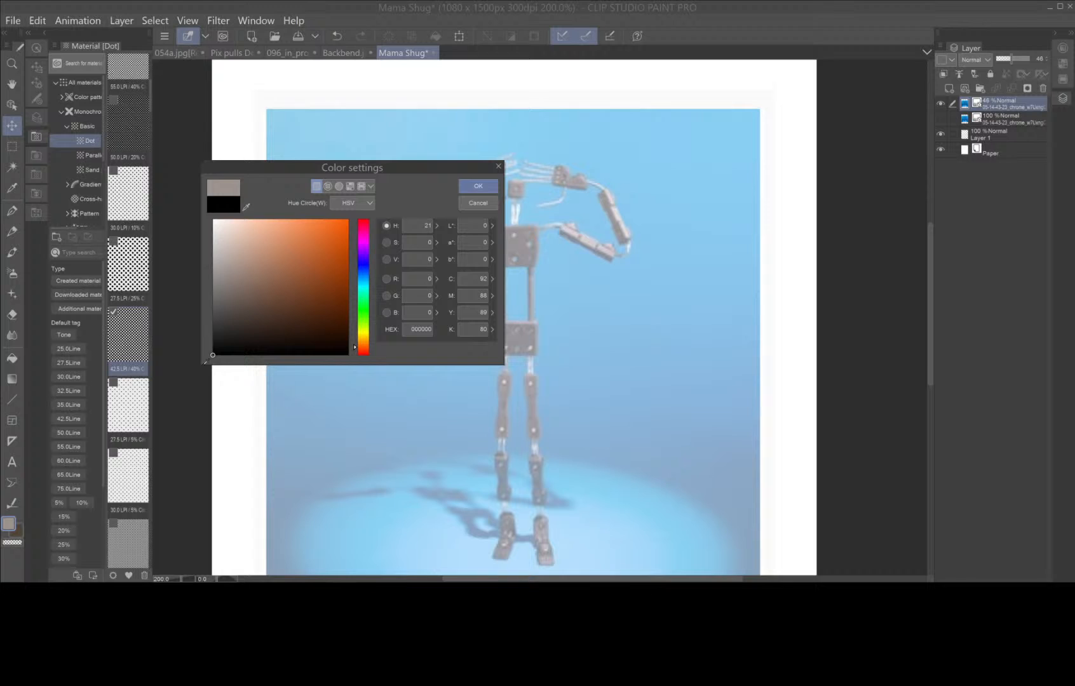
{"action": "left_click", "coordinate": [478, 186]}
{"action": "left_click", "coordinate": [12, 212]}
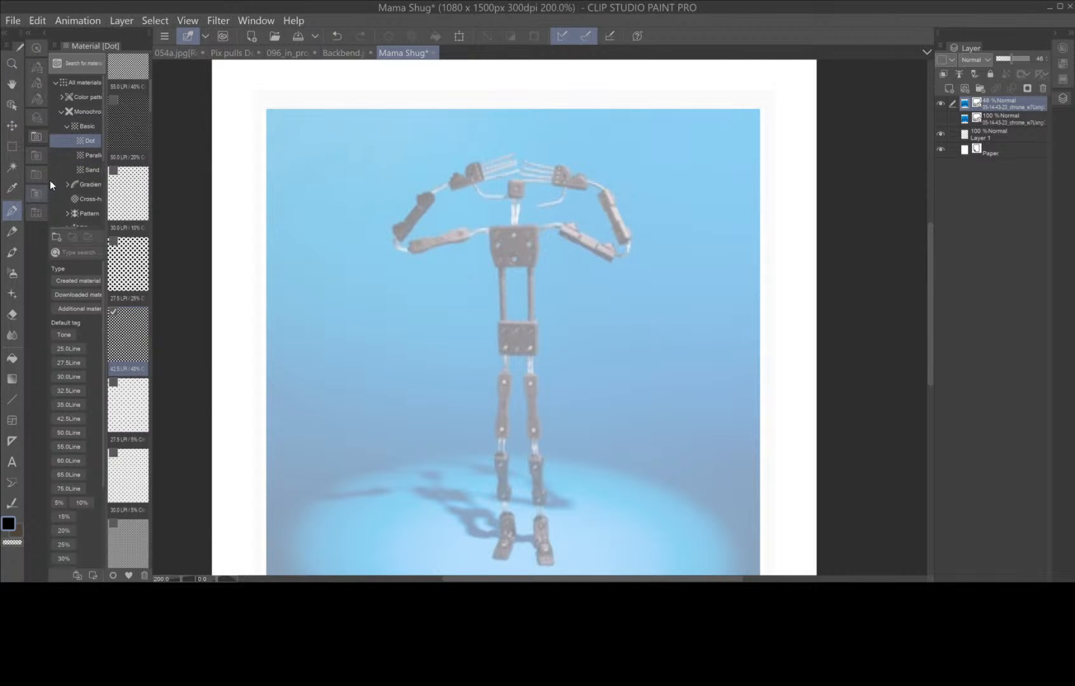
{"action": "left_click", "coordinate": [40, 64]}
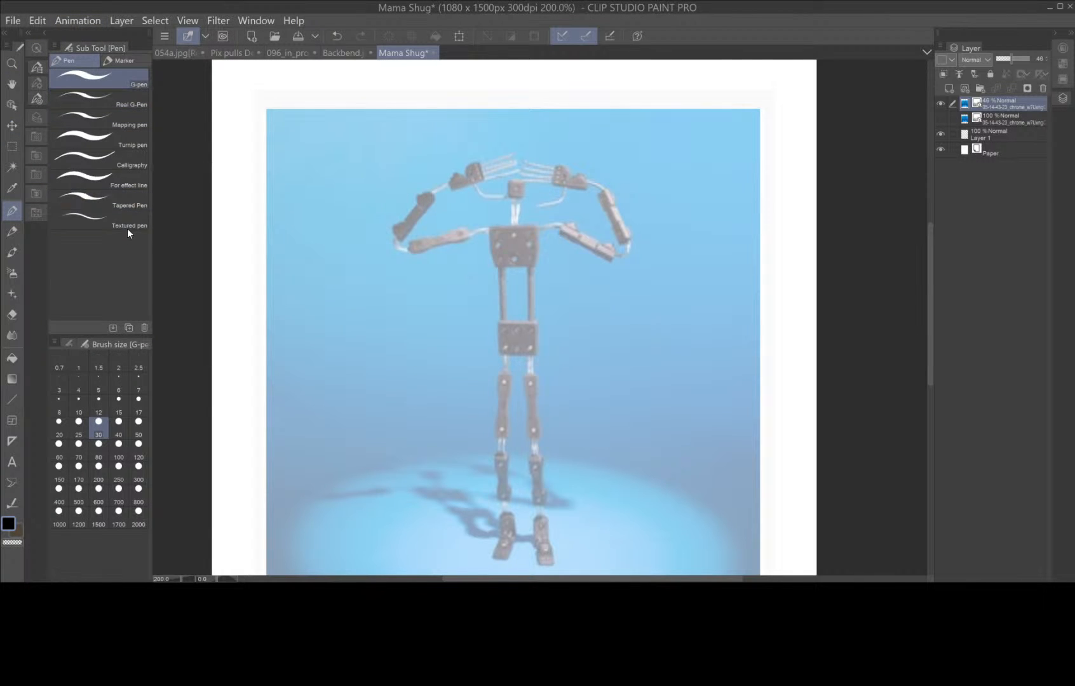
{"action": "left_click", "coordinate": [79, 398]}
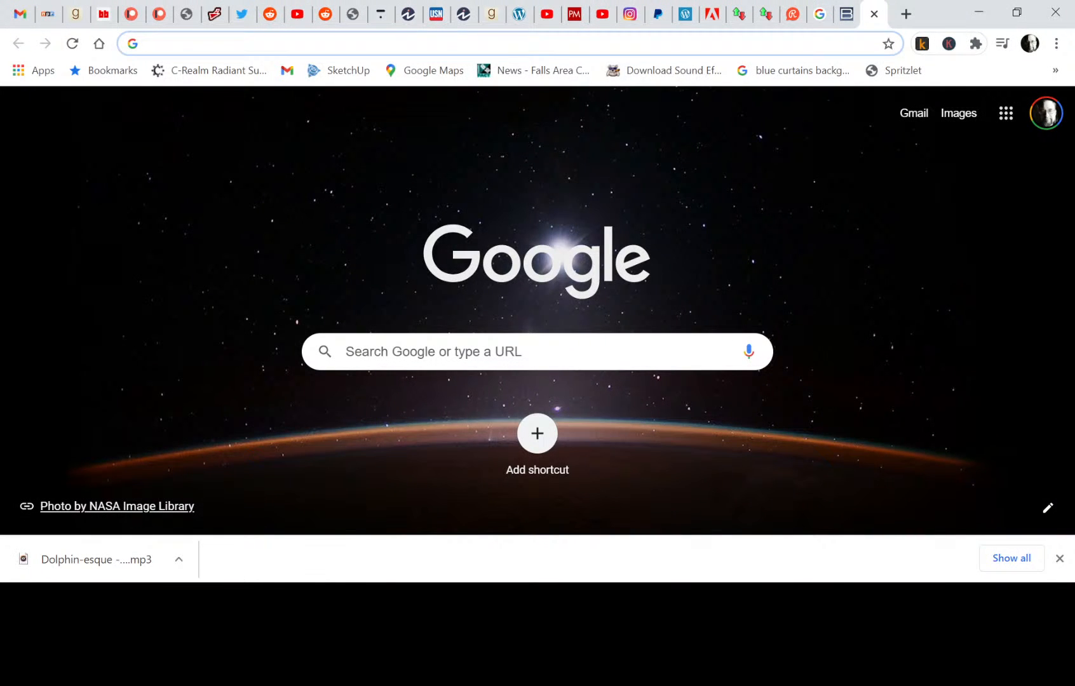
- Switch to Chrome, open the C-Realm Radiant Sun admin login and submit the saved credentials
{"action": "left_click", "coordinate": [206, 71]}
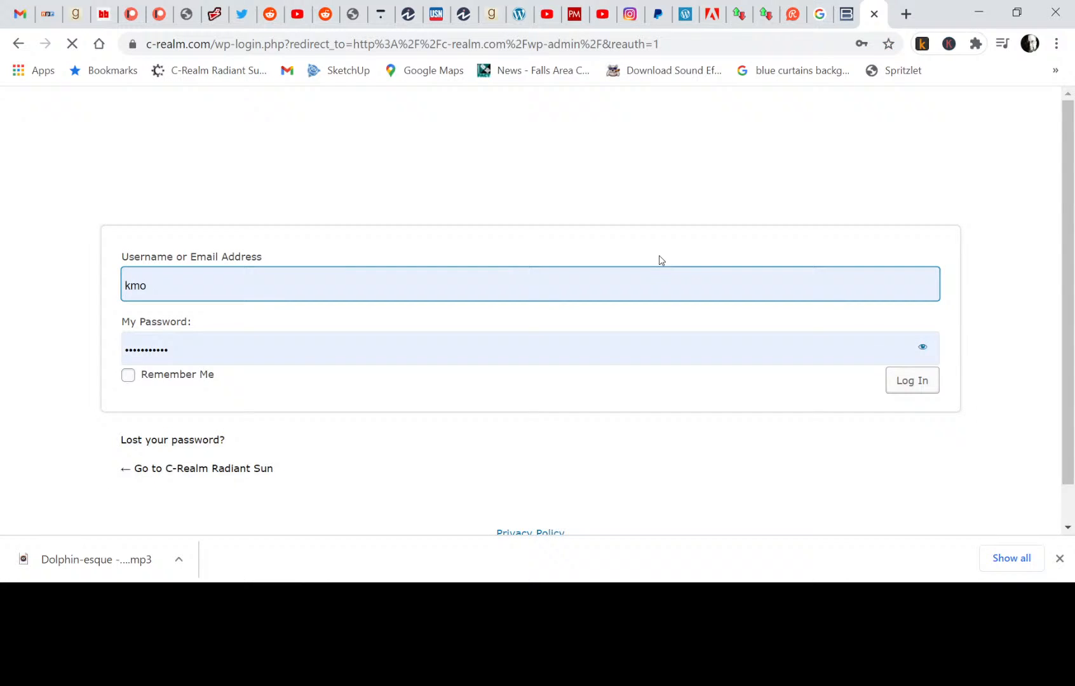
{"action": "left_click", "coordinate": [920, 387]}
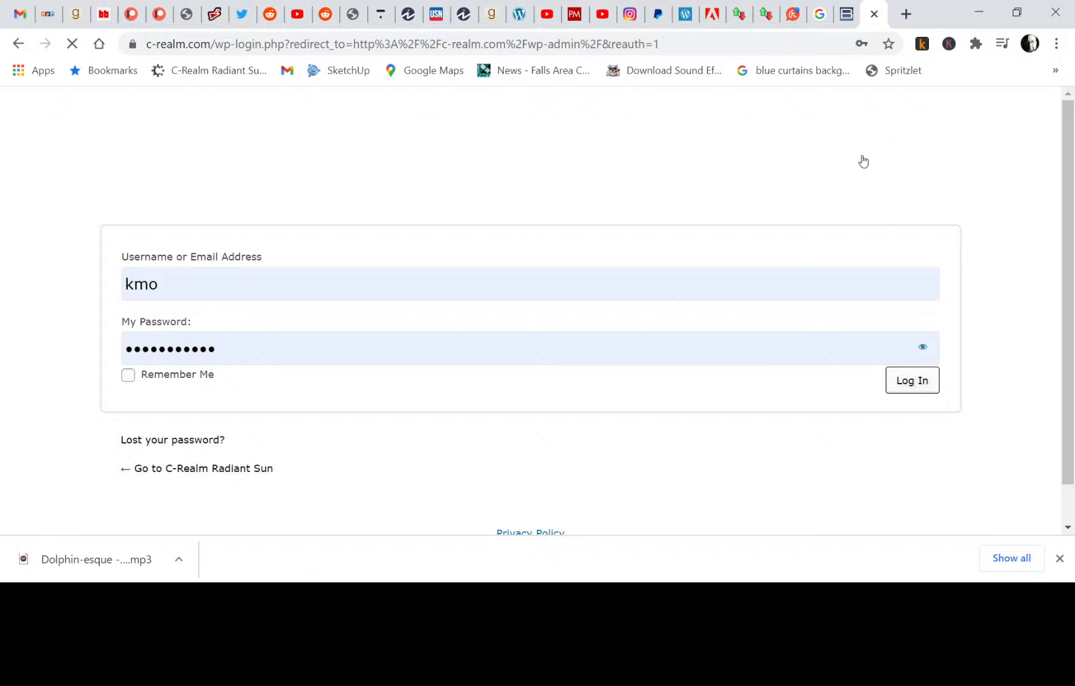
{"action": "left_click", "coordinate": [686, 44]}
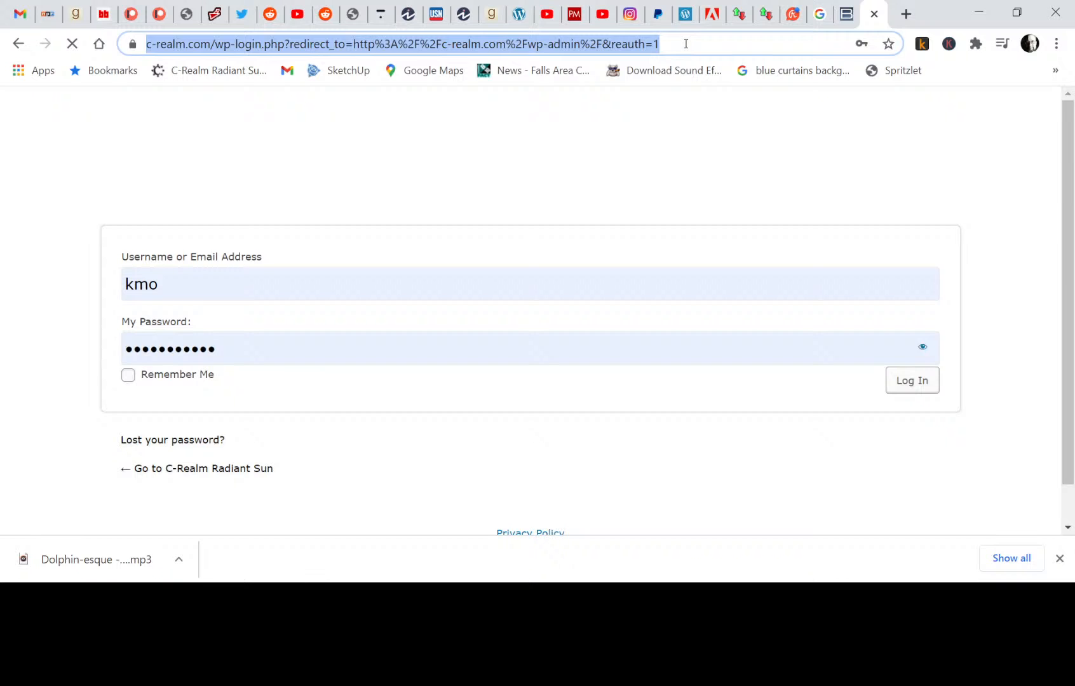
{"action": "left_click", "coordinate": [686, 43]}
{"action": "key", "text": "BackSpace"}
{"action": "key", "text": "BackSpace"}
{"action": "key", "text": "BackSpace"}
{"action": "key", "text": "BackSpace"}
{"action": "key", "text": "BackSpace"}
{"action": "key", "text": "BackSpace"}
{"action": "key", "text": "BackSpace"}
{"action": "key", "text": "BackSpace"}
{"action": "key", "text": "BackSpace"}
{"action": "key", "text": "BackSpace"}
{"action": "key", "text": "BackSpace"}
{"action": "key", "text": "BackSpace"}
{"action": "key", "text": "BackSpace"}
{"action": "key", "text": "BackSpace"}
{"action": "key", "text": "BackSpace"}
{"action": "key", "text": "BackSpace"}
{"action": "key", "text": "BackSpace"}
{"action": "key", "text": "BackSpace"}
{"action": "key", "text": "BackSpace"}
{"action": "key", "text": "BackSpace"}
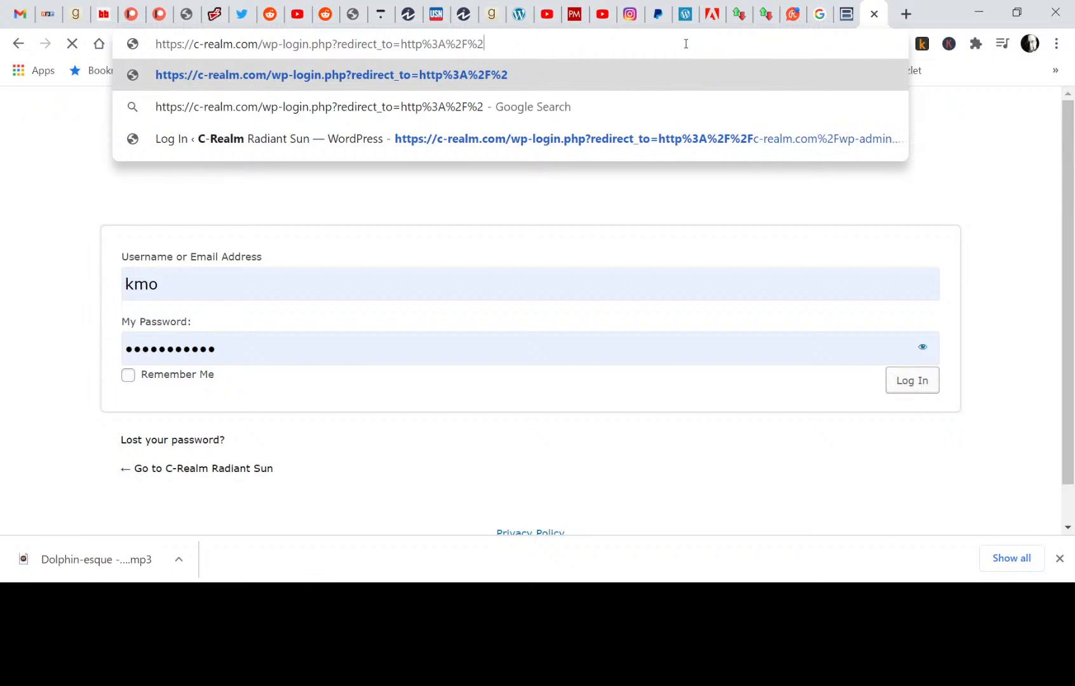
{"action": "key", "text": "BackSpace"}
{"action": "key", "text": "BackSpace"}
{"action": "key", "text": "BackSpace"}
{"action": "key", "text": "BackSpace"}
{"action": "key", "text": "BackSpace"}
{"action": "key", "text": "BackSpace"}
{"action": "key", "text": "BackSpace"}
{"action": "key", "text": "BackSpace"}
{"action": "key", "text": "BackSpace"}
{"action": "key", "text": "BackSpace"}
{"action": "key", "text": "BackSpace"}
{"action": "key", "text": "BackSpace"}
{"action": "key", "text": "BackSpace"}
{"action": "key", "text": "BackSpace"}
{"action": "key", "text": "BackSpace"}
{"action": "key", "text": "BackSpace"}
{"action": "key", "text": "BackSpace"}
{"action": "key", "text": "BackSpace"}
{"action": "key", "text": "BackSpace"}
{"action": "key", "text": "BackSpace"}
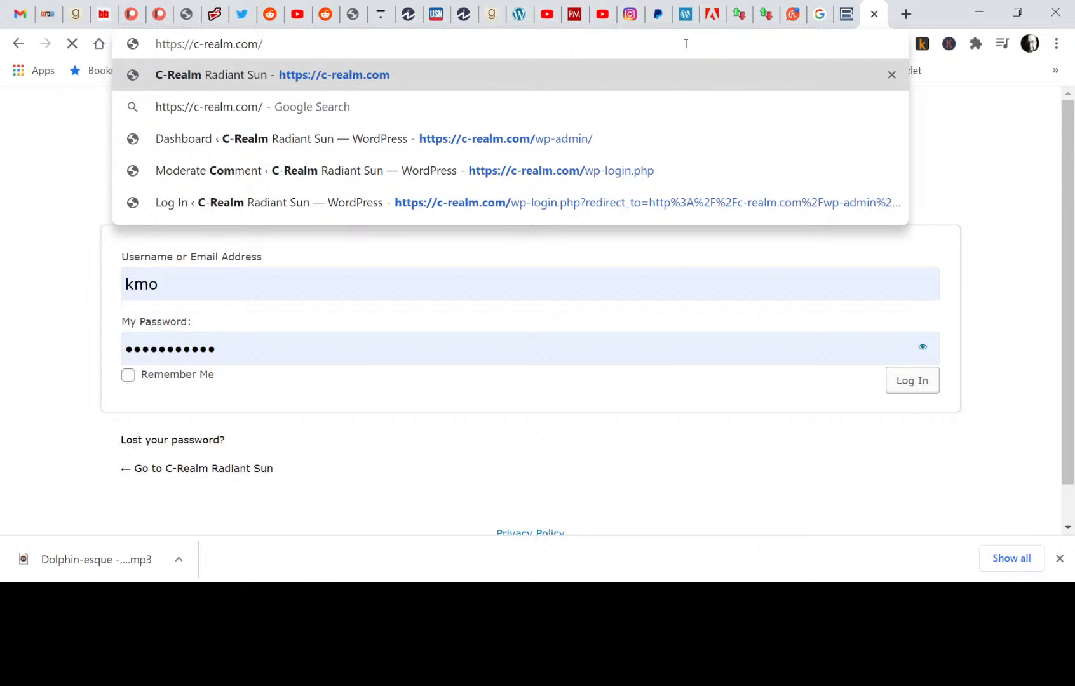
{"action": "key", "text": "Return"}
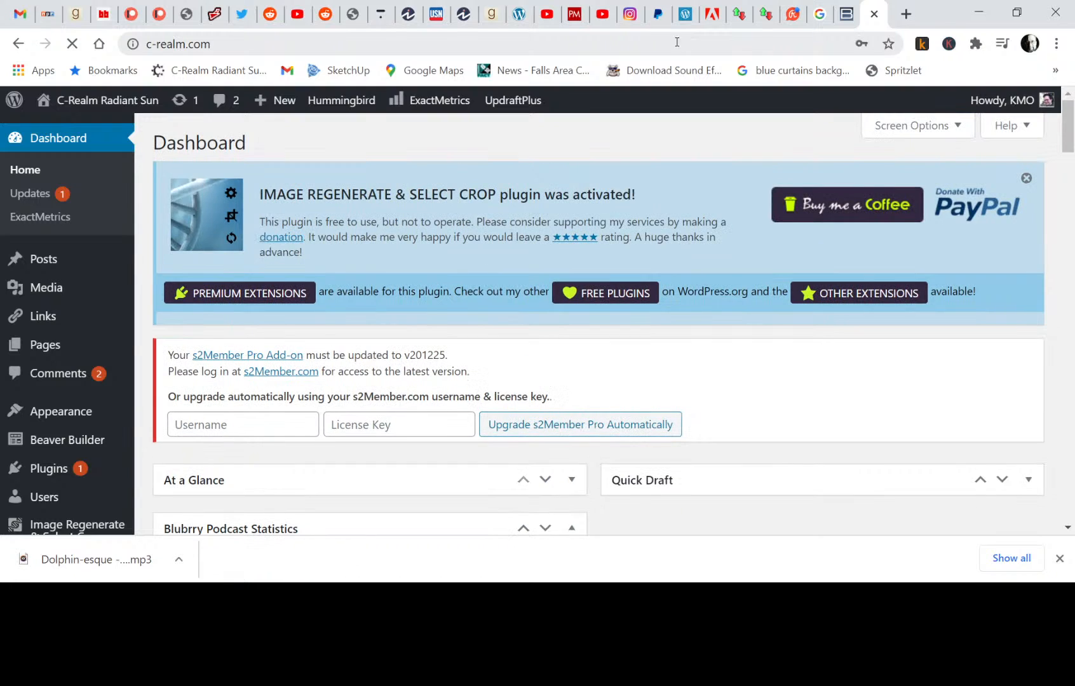
{"action": "mouse_move", "coordinate": [111, 102]}
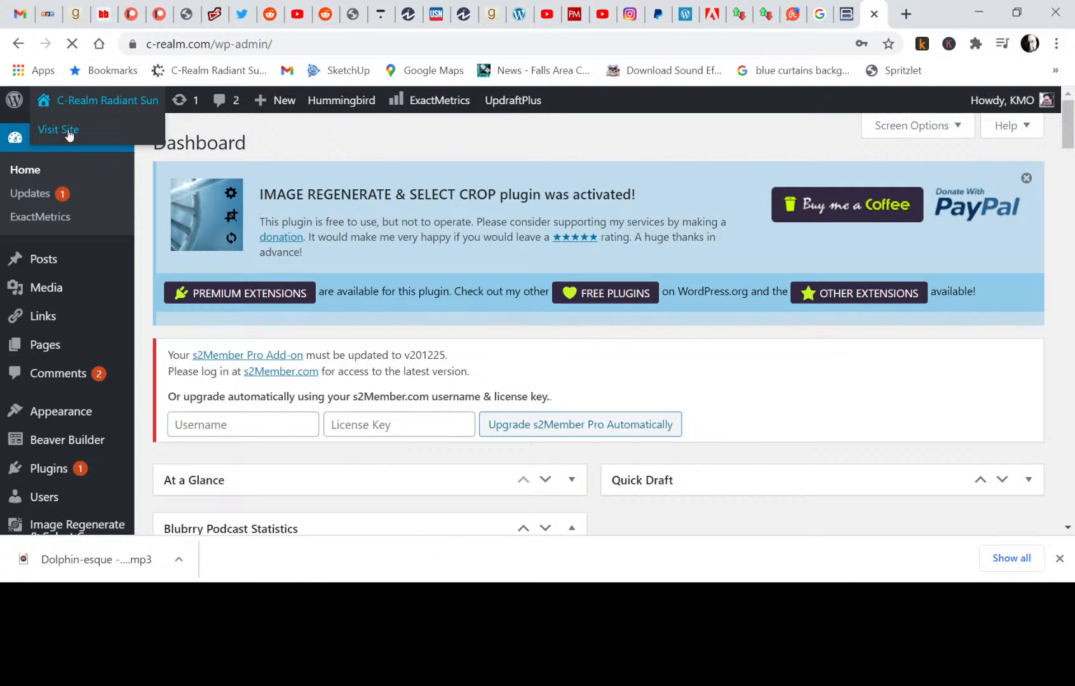
- Check the Restream chat, close the unneeded tabs beside it including the Adobe one, and switch to the ourfiniteworld.com article
{"action": "left_click", "coordinate": [765, 16]}
{"action": "left_click", "coordinate": [767, 15]}
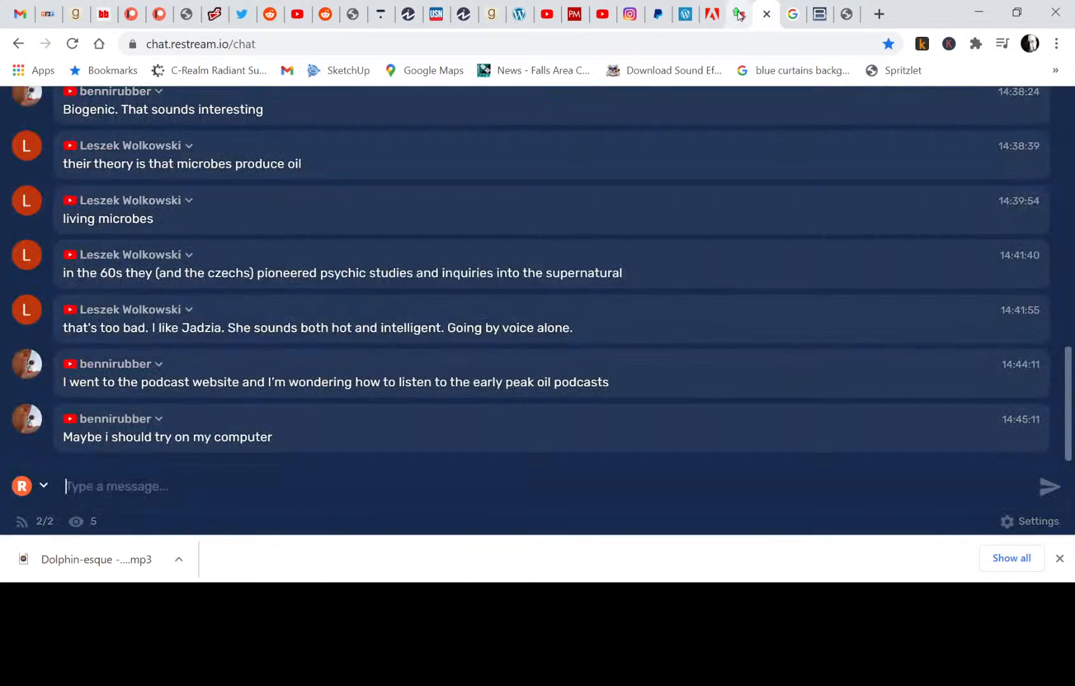
{"action": "key", "text": "ctrl+shift+t"}
{"action": "left_click", "coordinate": [742, 16]}
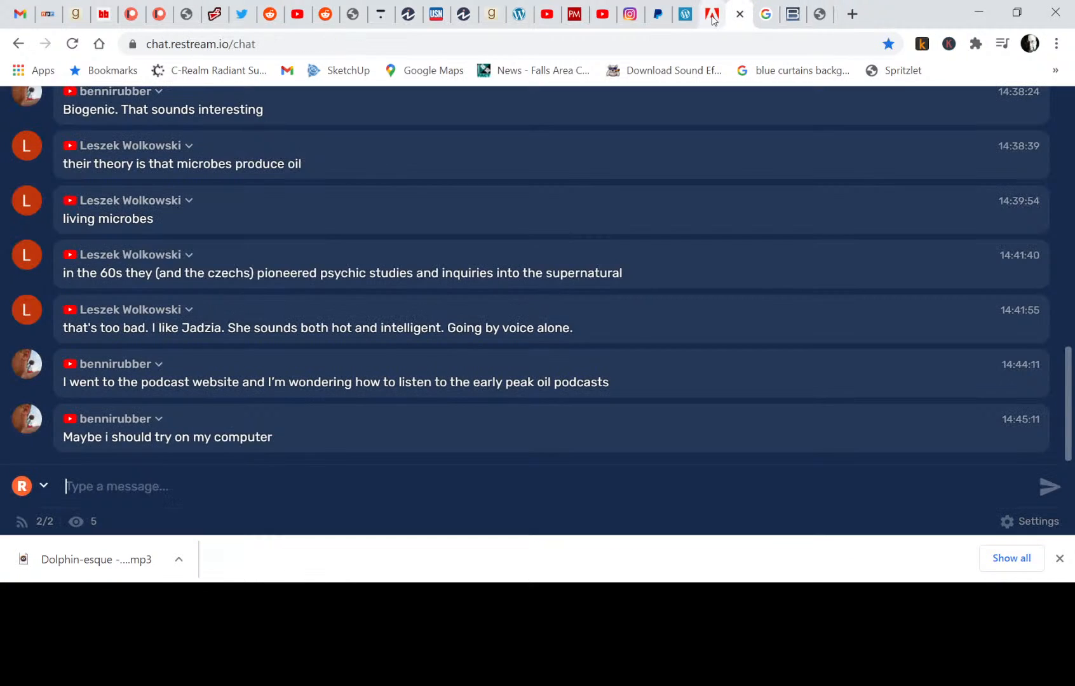
{"action": "left_click", "coordinate": [713, 17]}
{"action": "left_click", "coordinate": [713, 16]}
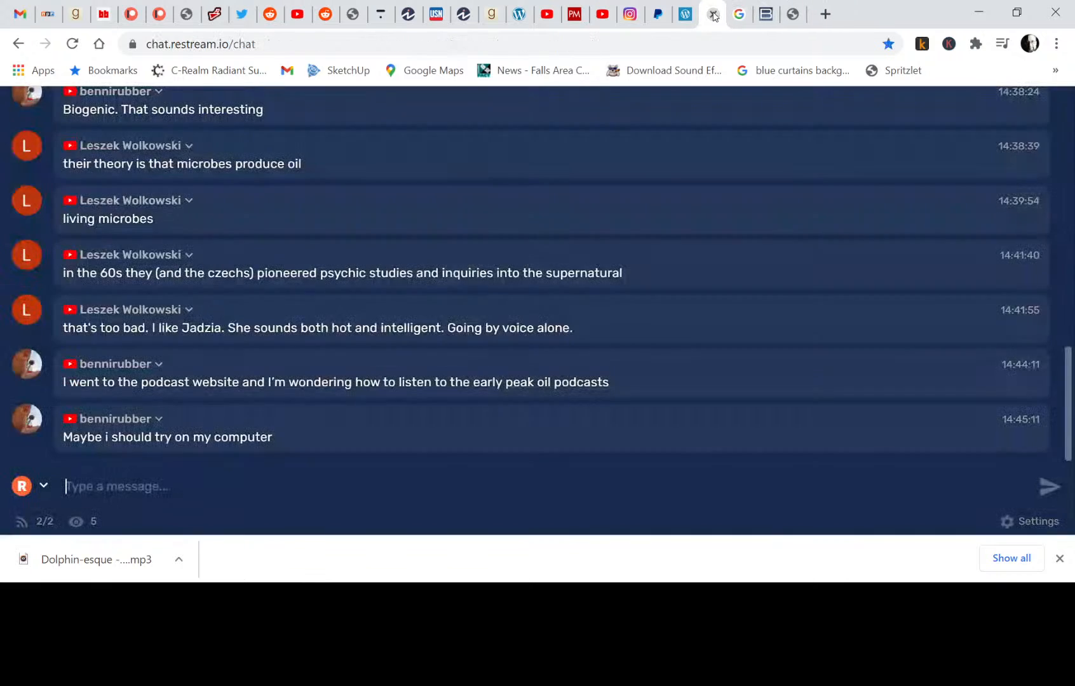
{"action": "left_click", "coordinate": [685, 17]}
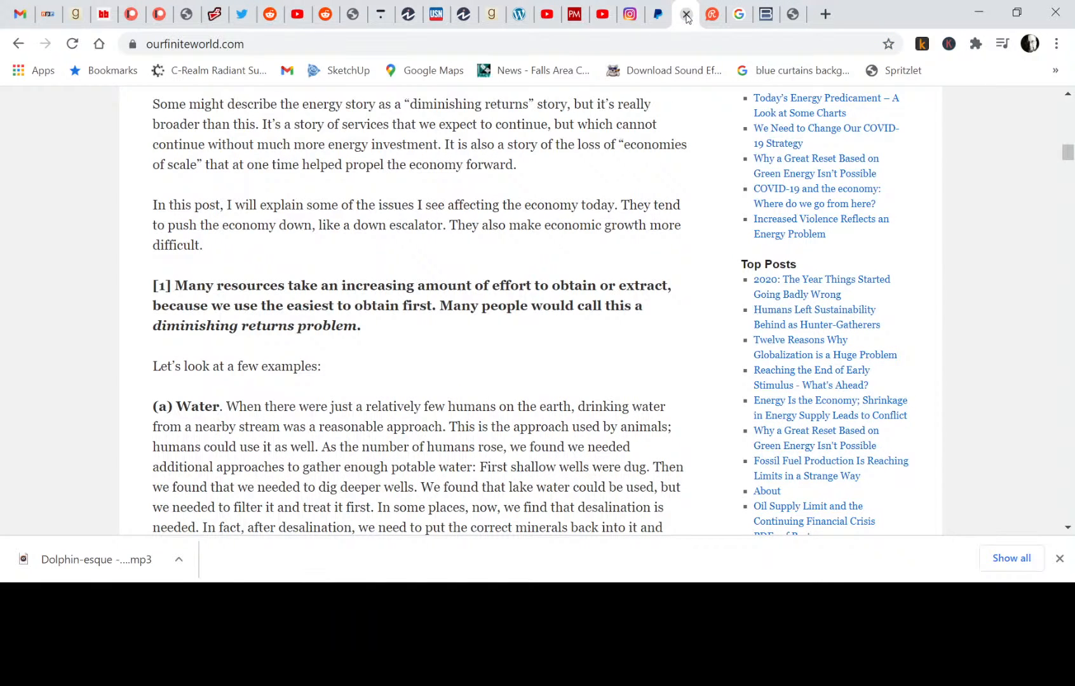
- Return to the C-Realm home page and search the site for "peak oil"
{"action": "left_click", "coordinate": [826, 14]}
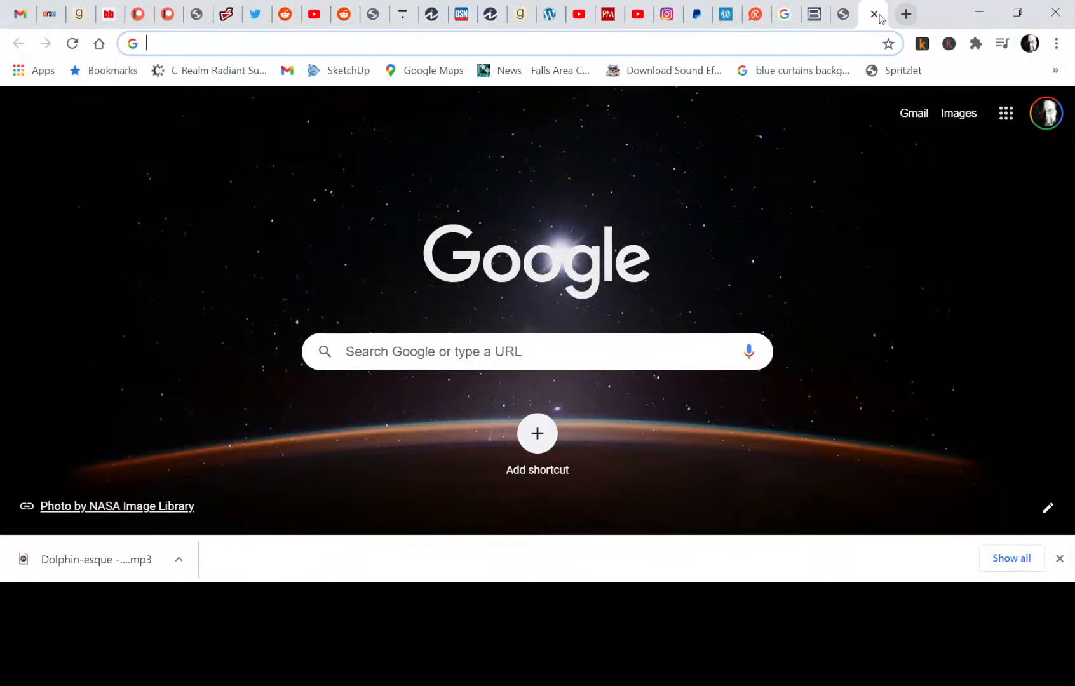
{"action": "left_click", "coordinate": [875, 14]}
{"action": "left_click", "coordinate": [874, 16]}
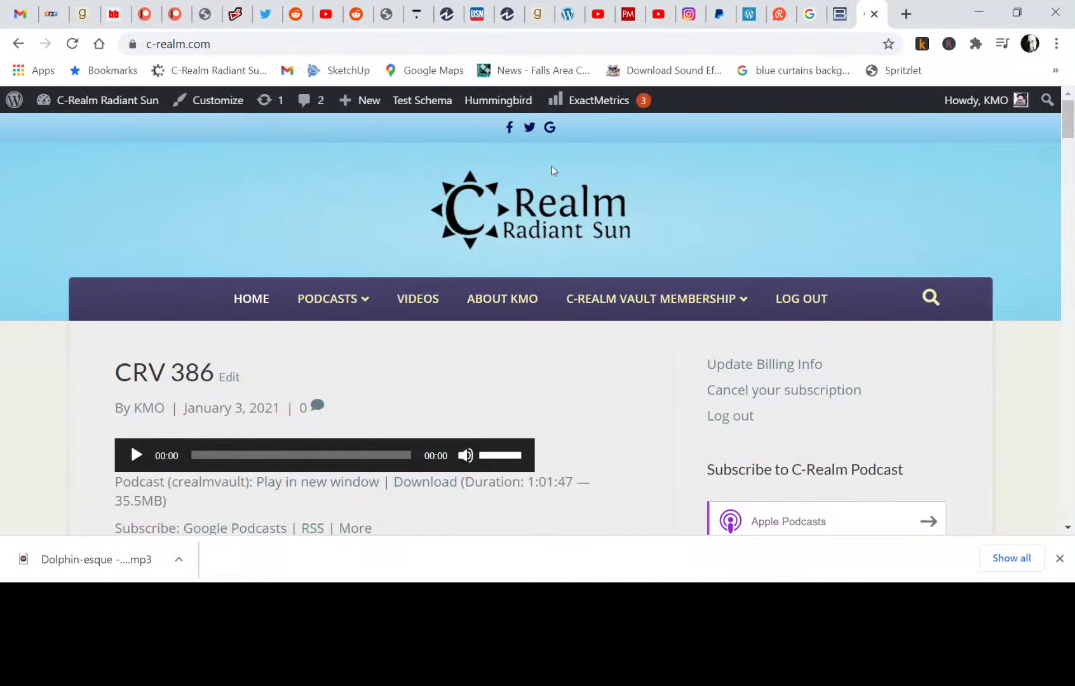
{"action": "scroll", "coordinate": [517, 354], "scroll_direction": "down", "scroll_amount": 1}
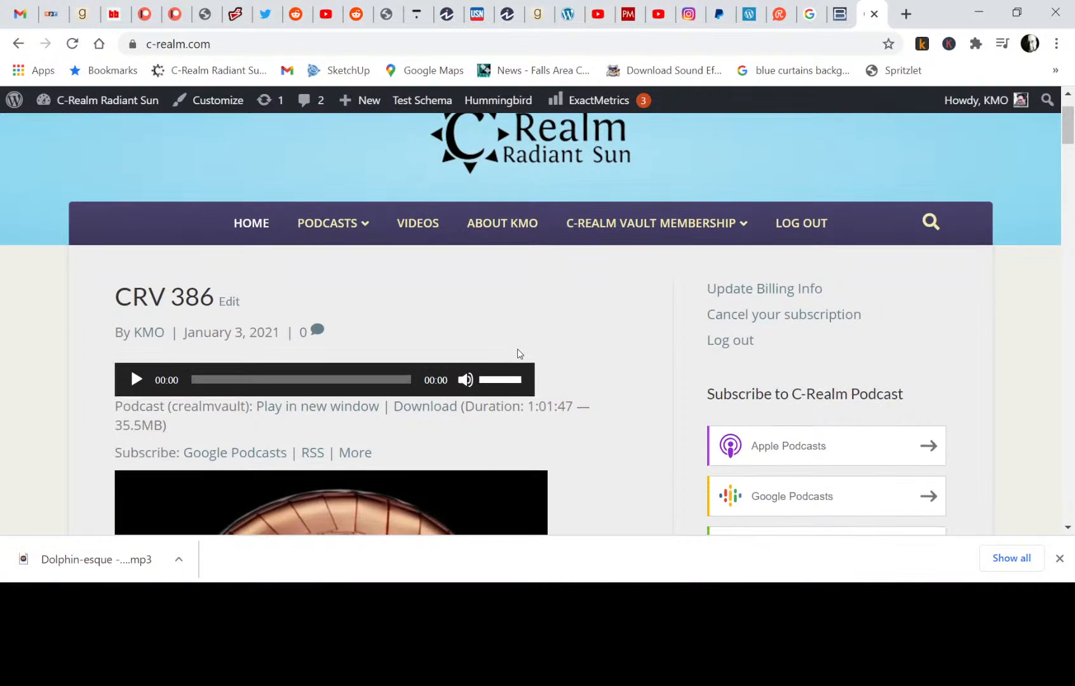
{"action": "scroll", "coordinate": [518, 354], "scroll_direction": "up", "scroll_amount": 1}
{"action": "left_click", "coordinate": [1045, 101]}
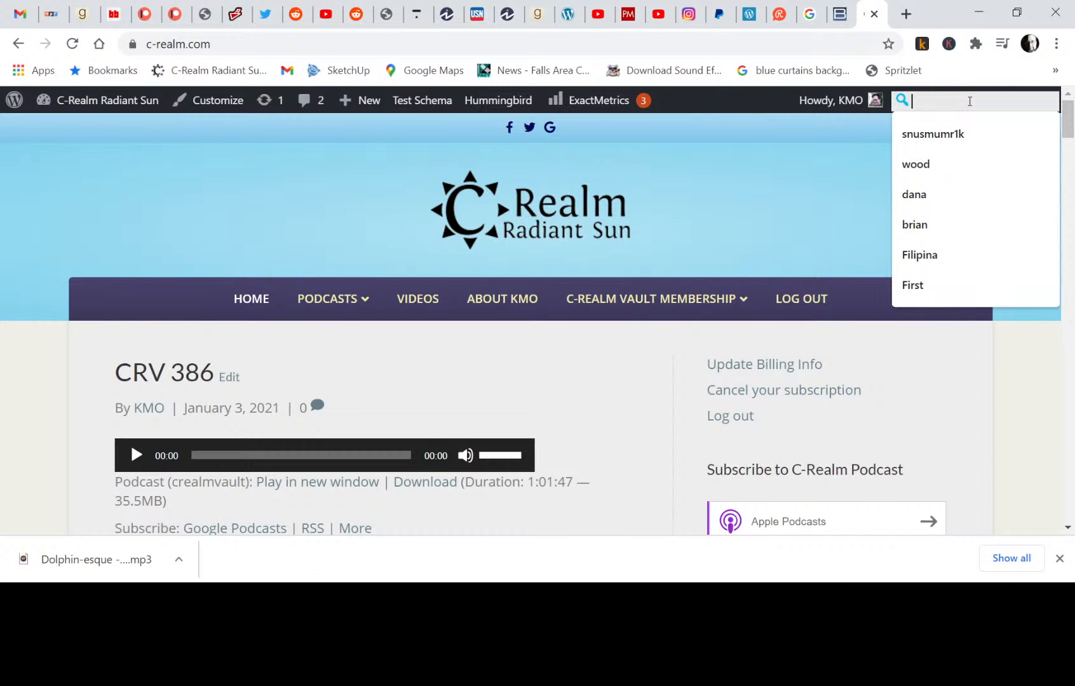
{"action": "type", "text": "peak o"}
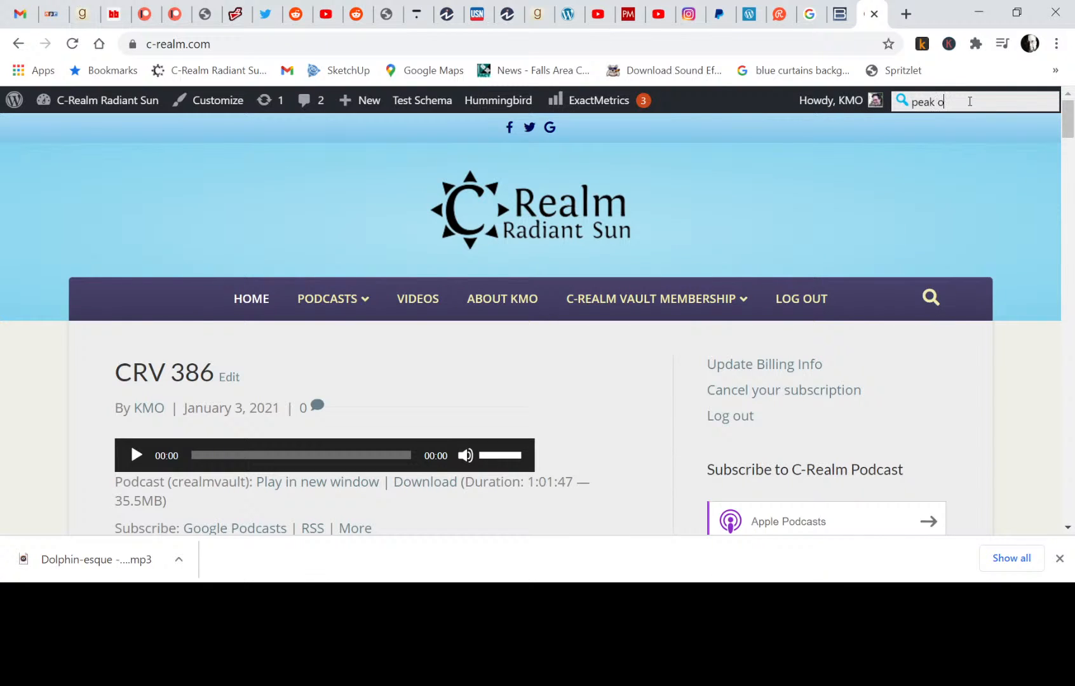
{"action": "type", "text": "il"}
{"action": "key", "text": "Return"}
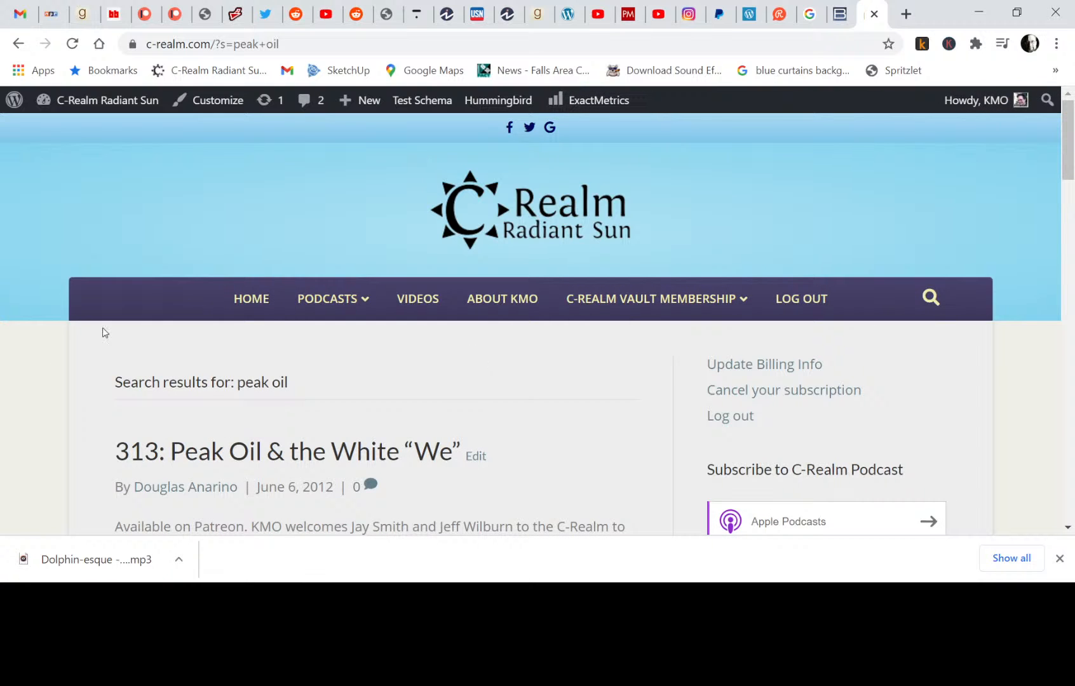
- Look through the peak oil search results and continue to the page of older posts
{"action": "scroll", "coordinate": [40, 378], "scroll_direction": "down", "scroll_amount": 5}
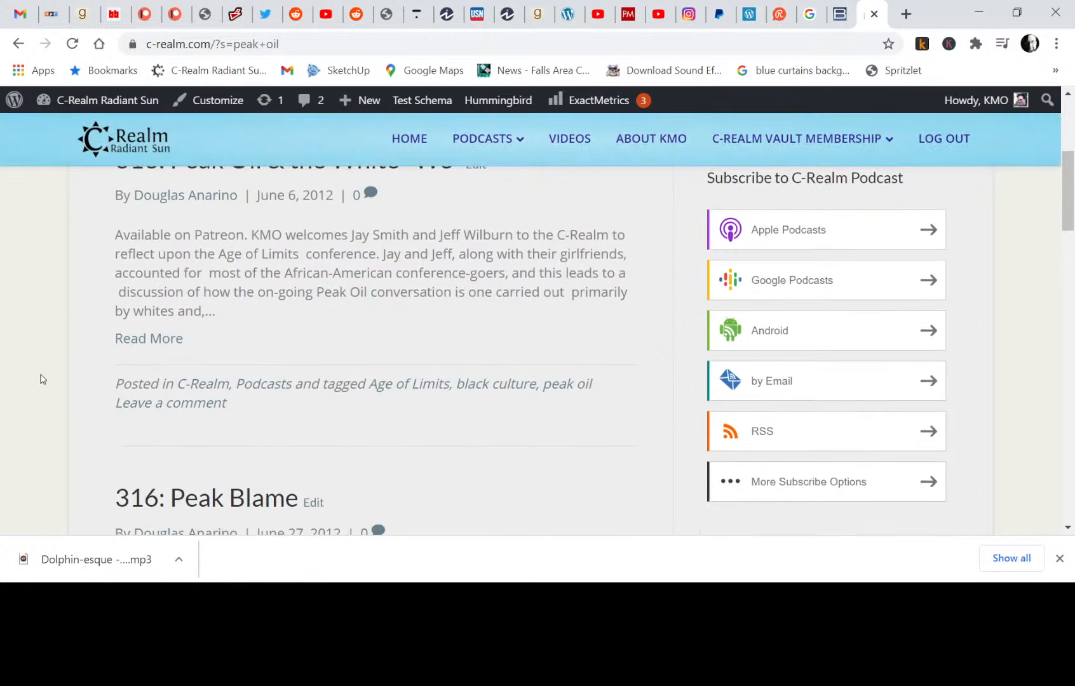
{"action": "scroll", "coordinate": [40, 378], "scroll_direction": "up", "scroll_amount": 1}
{"action": "scroll", "coordinate": [41, 379], "scroll_direction": "down", "scroll_amount": 4}
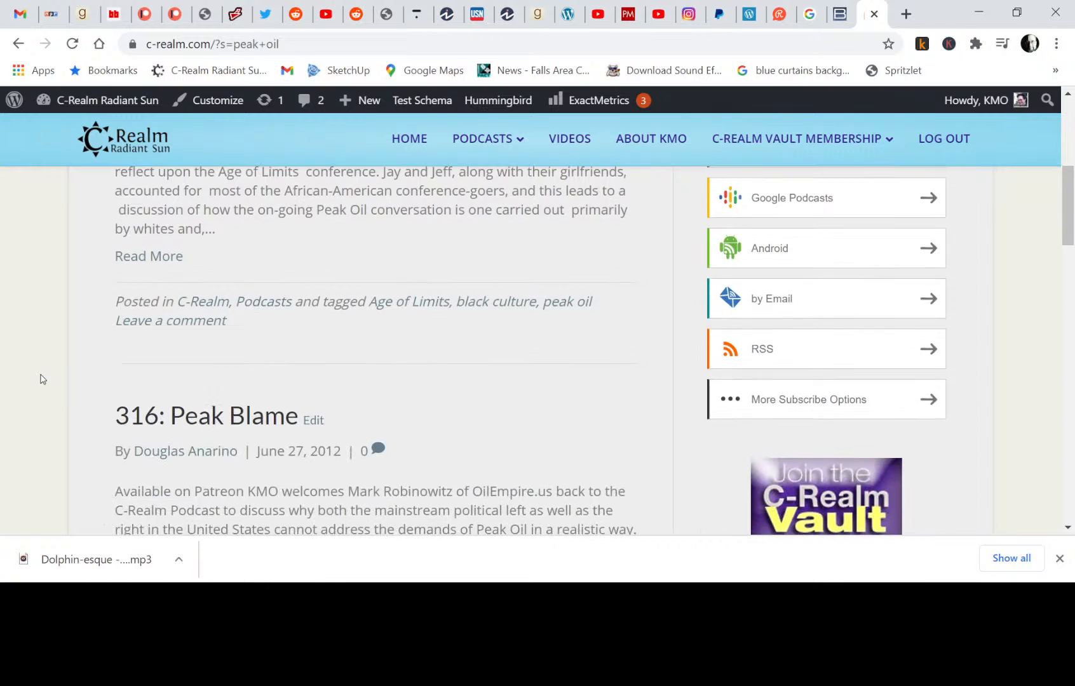
{"action": "scroll", "coordinate": [40, 380], "scroll_direction": "down", "scroll_amount": 1}
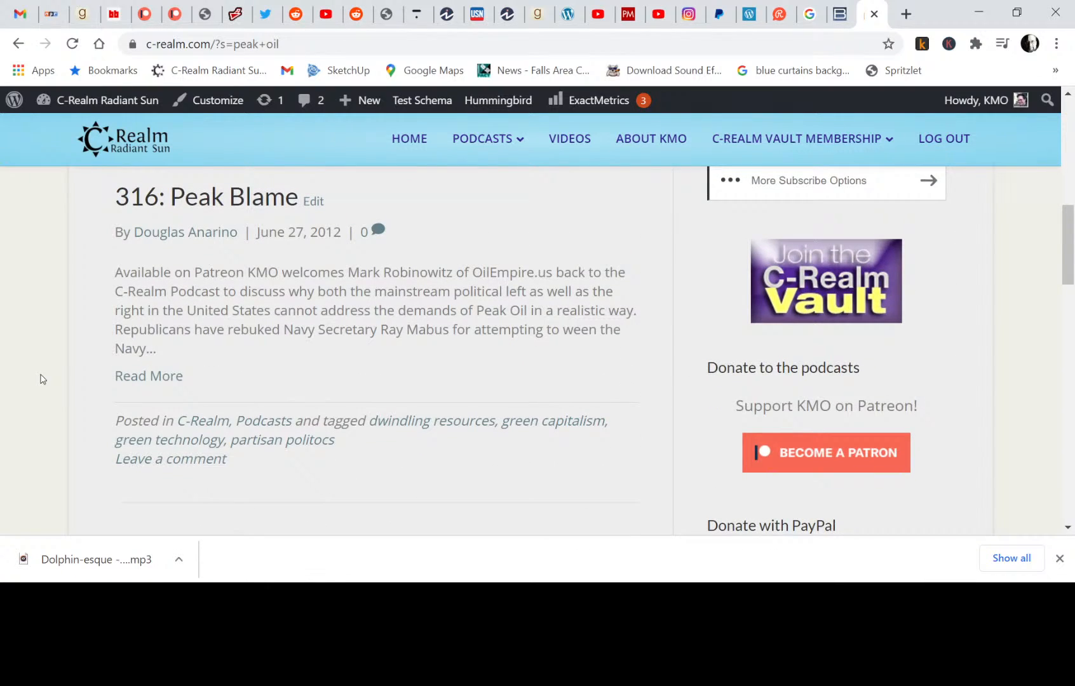
{"action": "scroll", "coordinate": [40, 380], "scroll_direction": "down", "scroll_amount": 1}
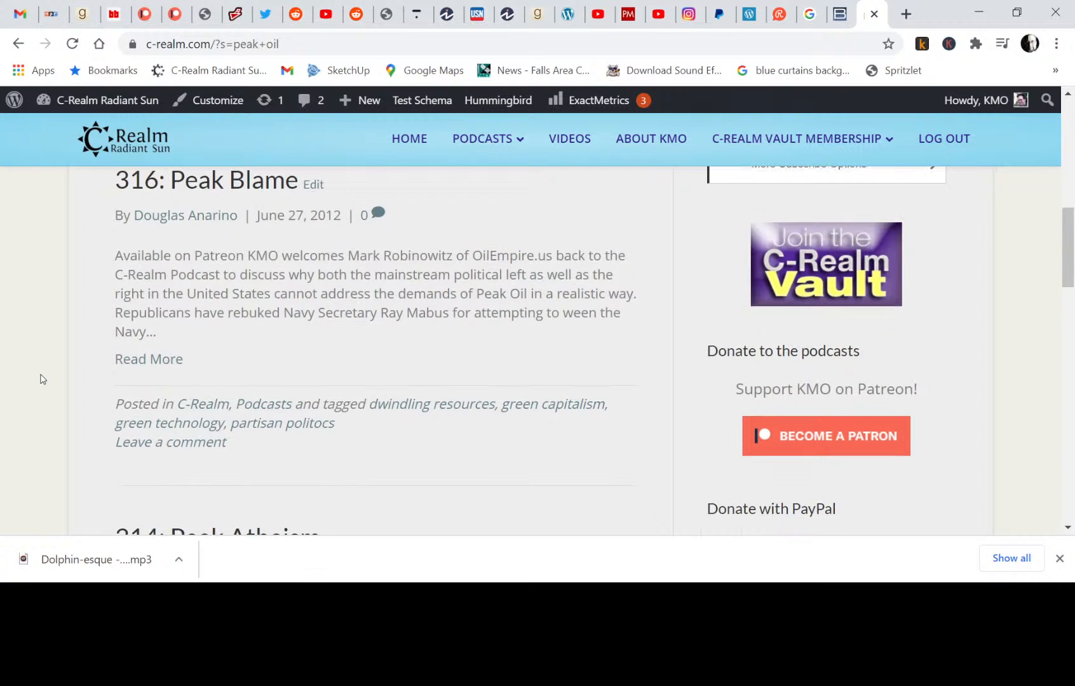
{"action": "scroll", "coordinate": [40, 379], "scroll_direction": "down", "scroll_amount": 9}
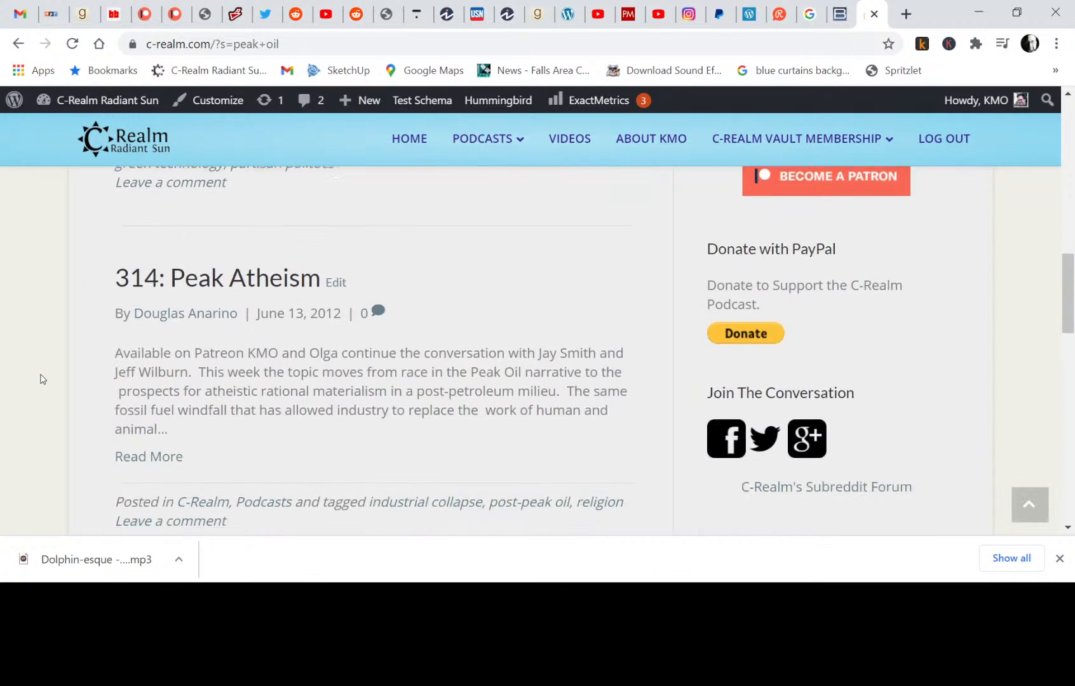
{"action": "scroll", "coordinate": [40, 379], "scroll_direction": "down", "scroll_amount": 7}
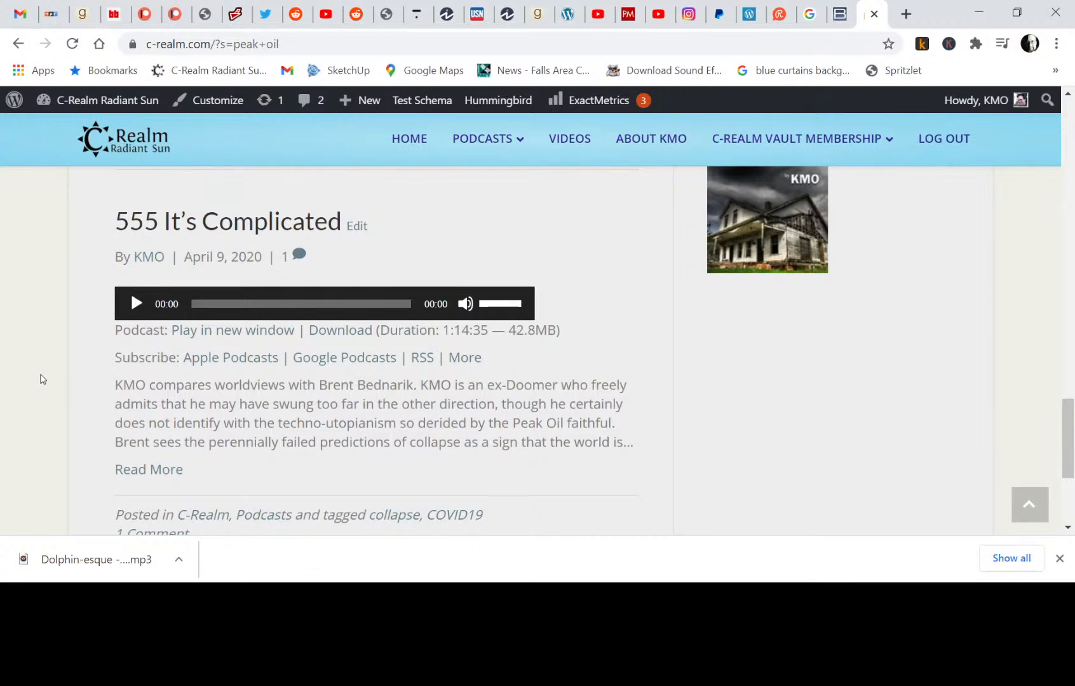
{"action": "scroll", "coordinate": [40, 380], "scroll_direction": "down", "scroll_amount": 4}
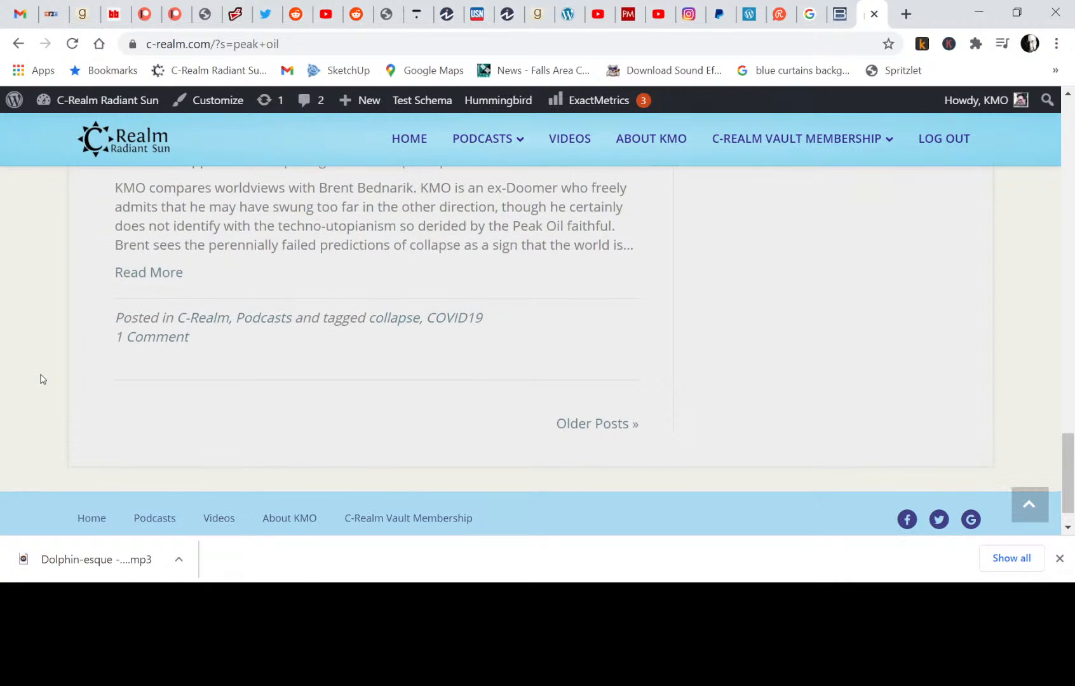
{"action": "left_click", "coordinate": [593, 424]}
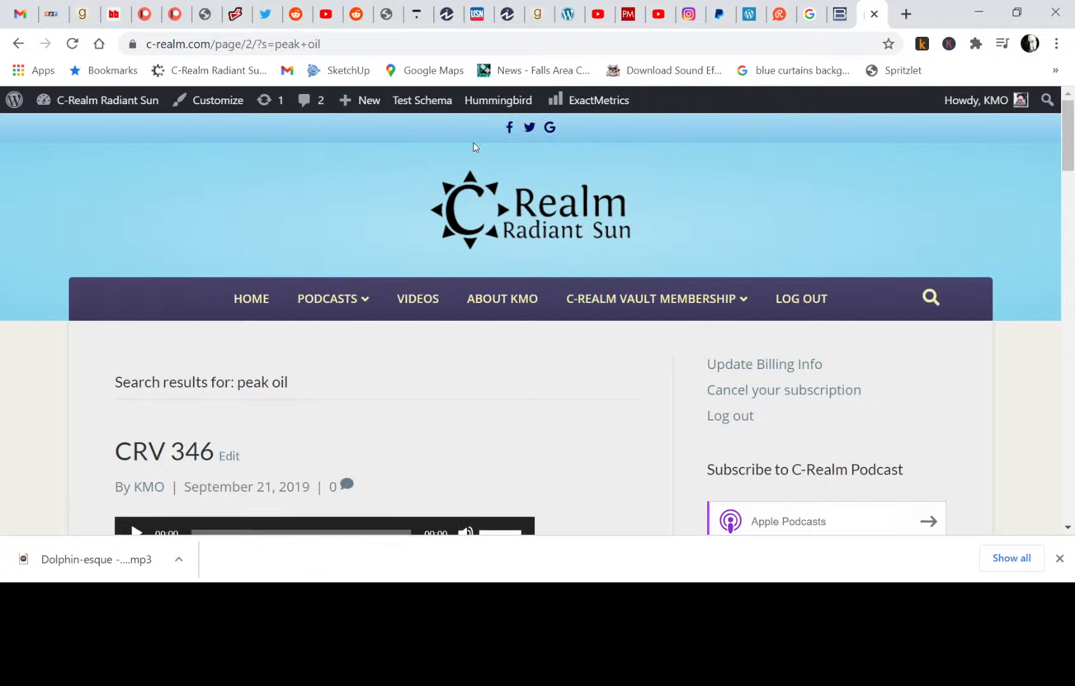
- Open the free C-Realm podcast category and look over its most recent episodes
{"action": "mouse_move", "coordinate": [357, 297]}
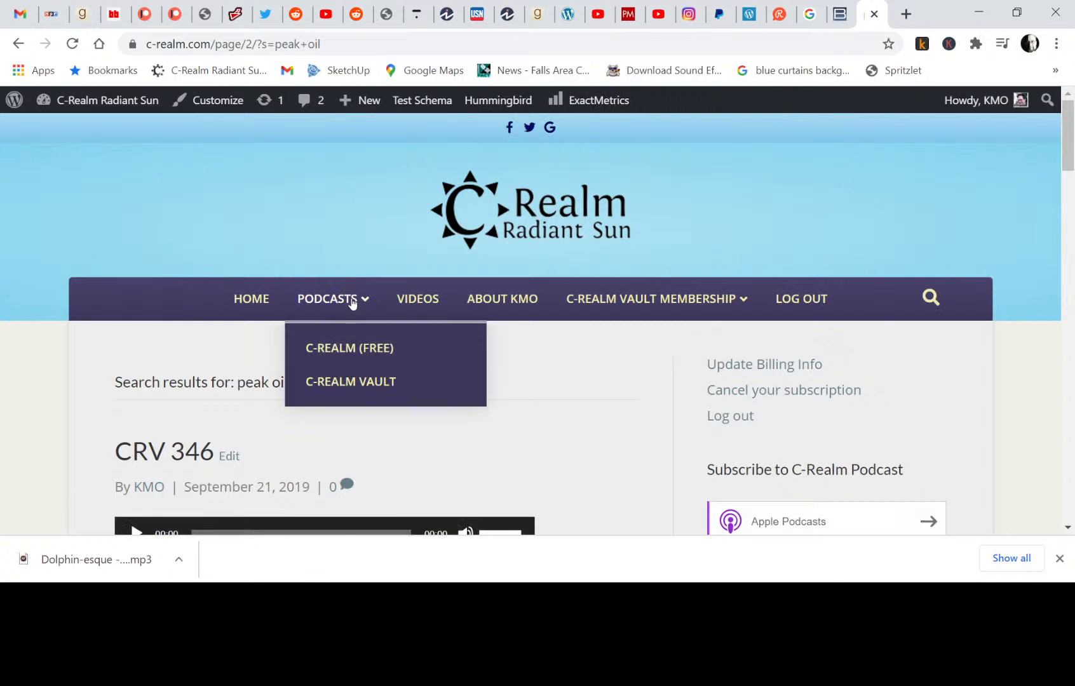
{"action": "left_click", "coordinate": [341, 355]}
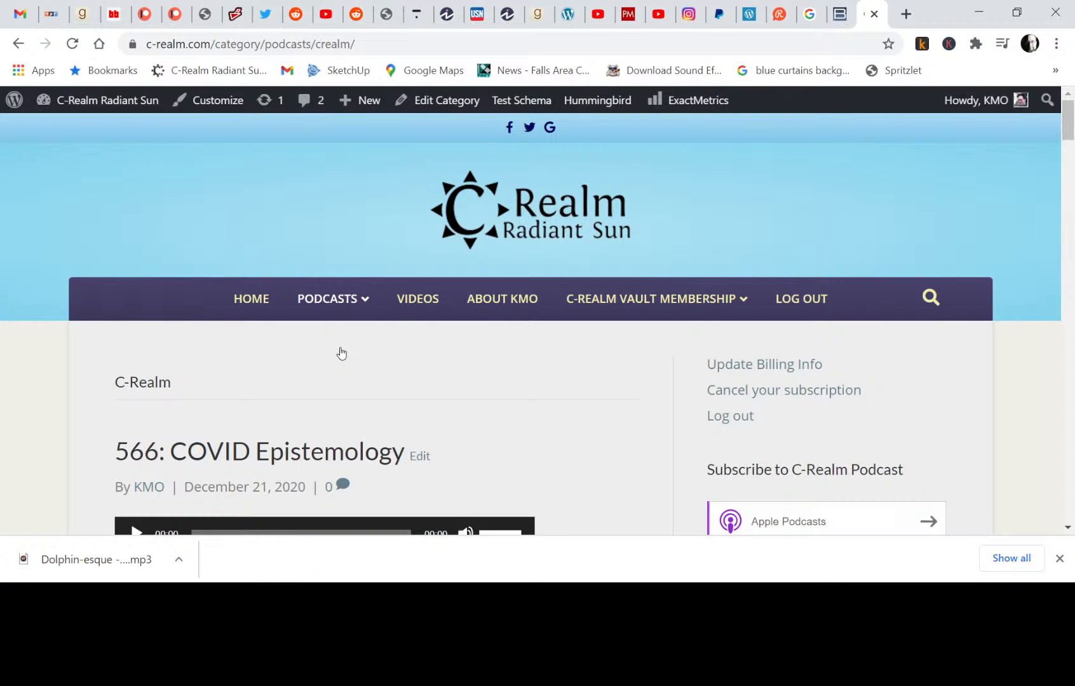
{"action": "scroll", "coordinate": [340, 354], "scroll_direction": "down", "scroll_amount": 1}
{"action": "scroll", "coordinate": [597, 392], "scroll_direction": "down", "scroll_amount": 2}
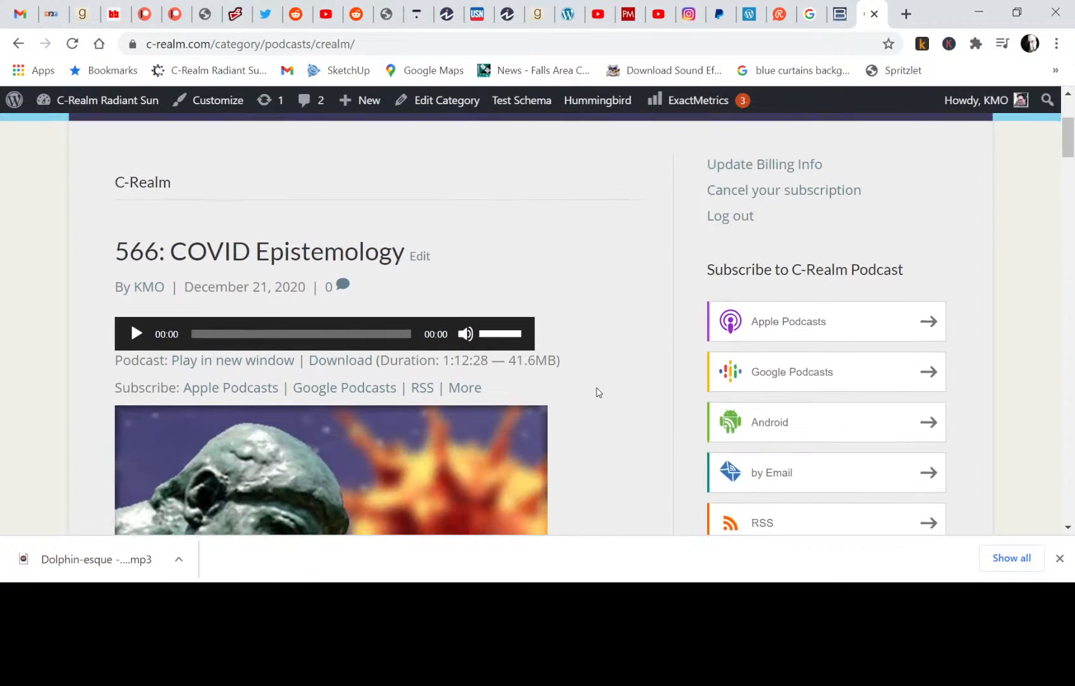
{"action": "scroll", "coordinate": [598, 393], "scroll_direction": "down", "scroll_amount": 1}
{"action": "scroll", "coordinate": [598, 393], "scroll_direction": "up", "scroll_amount": 2}
{"action": "scroll", "coordinate": [598, 392], "scroll_direction": "down", "scroll_amount": 1}
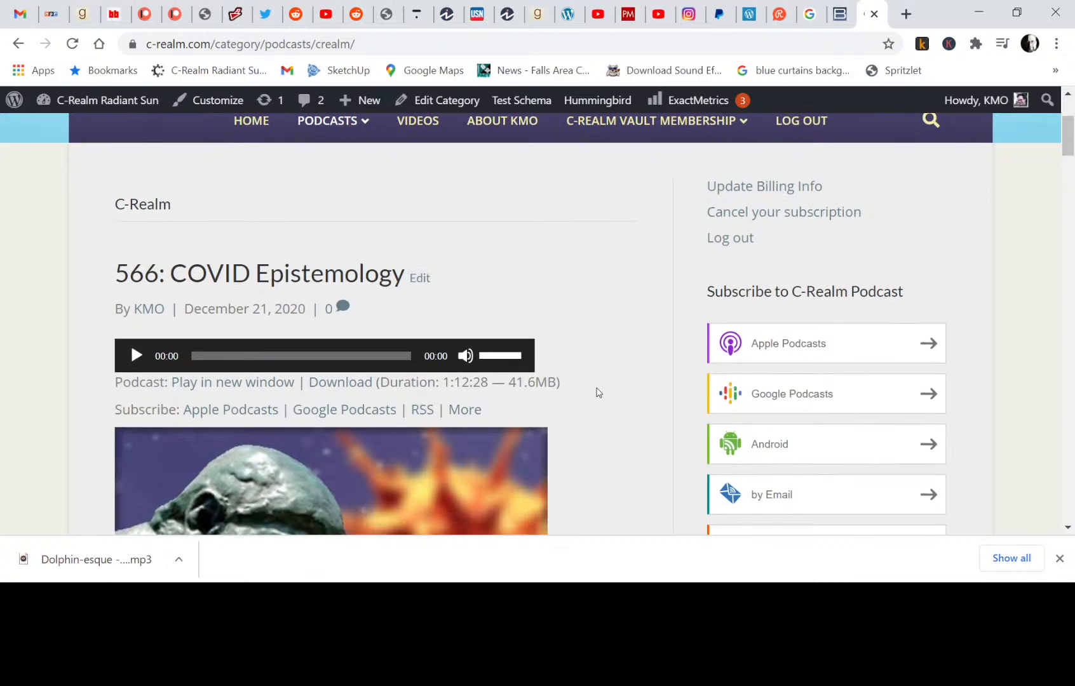
{"action": "scroll", "coordinate": [597, 392], "scroll_direction": "down", "scroll_amount": 2}
{"action": "scroll", "coordinate": [598, 392], "scroll_direction": "down", "scroll_amount": 10}
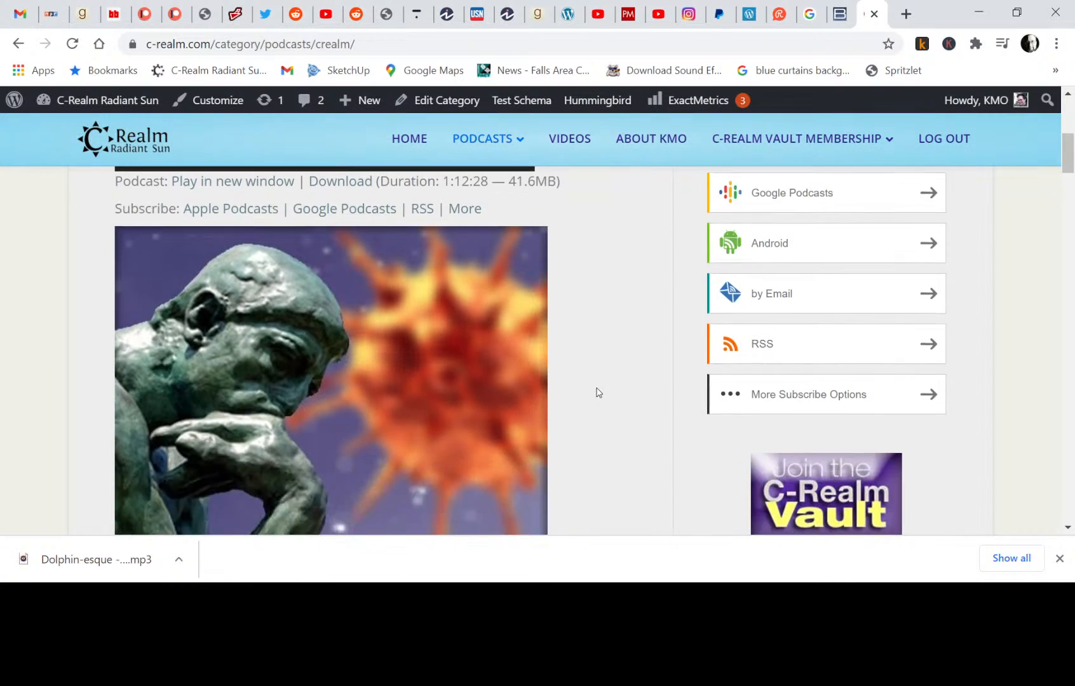
{"action": "scroll", "coordinate": [597, 392], "scroll_direction": "down", "scroll_amount": 7}
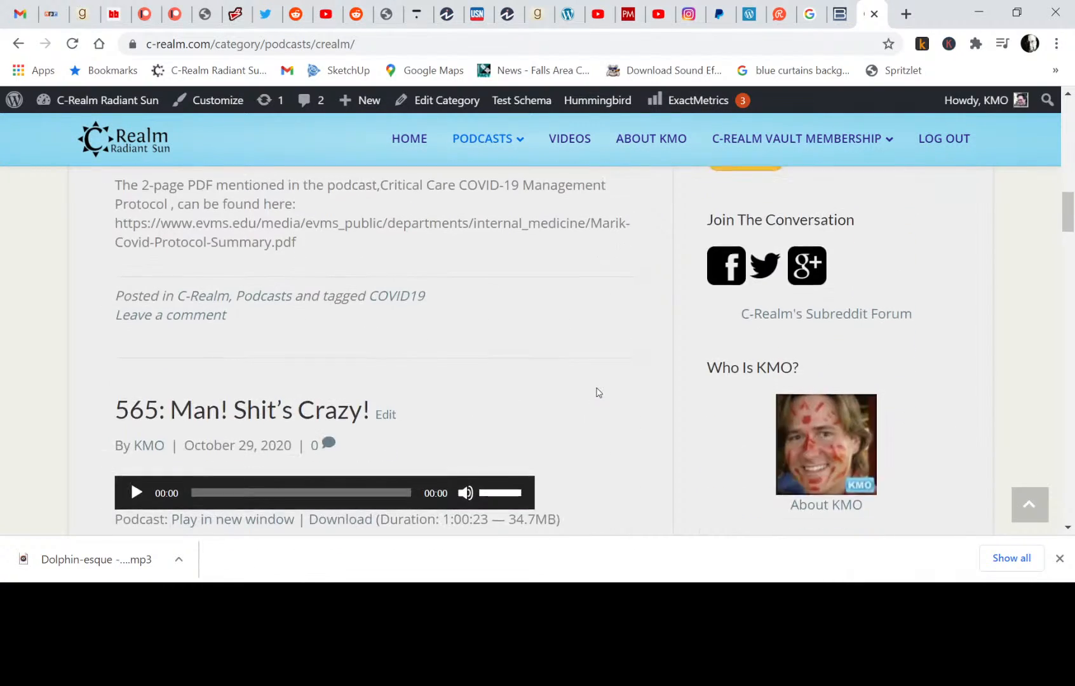
{"action": "scroll", "coordinate": [597, 392], "scroll_direction": "down", "scroll_amount": 4}
{"action": "scroll", "coordinate": [598, 392], "scroll_direction": "down", "scroll_amount": 2}
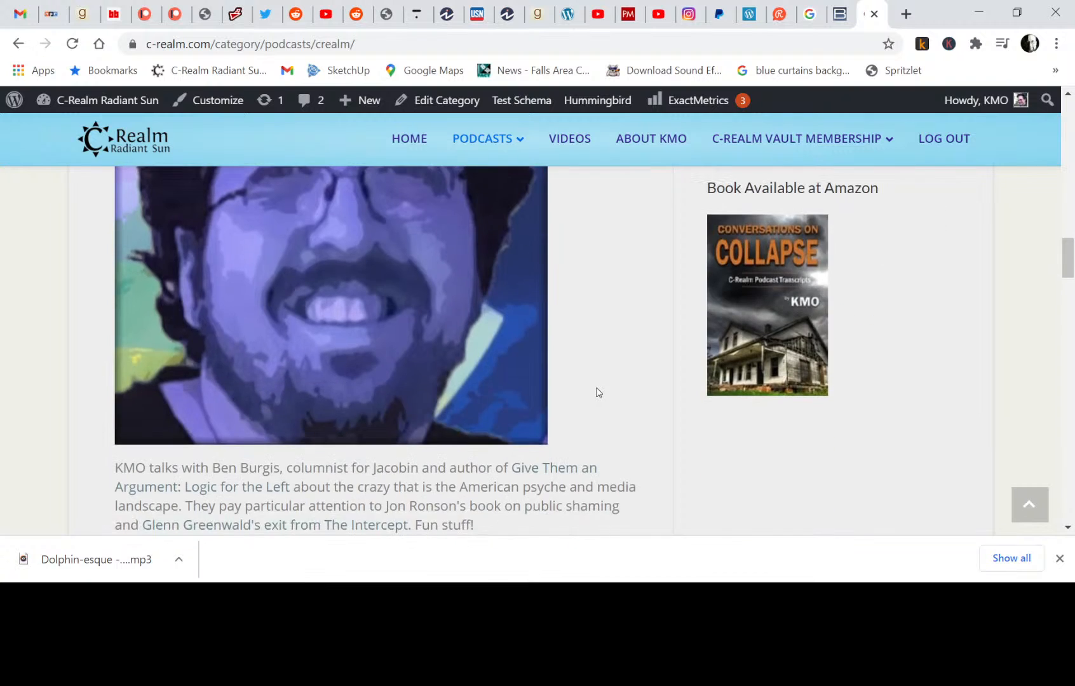
{"action": "scroll", "coordinate": [598, 392], "scroll_direction": "up", "scroll_amount": 15}
{"action": "scroll", "coordinate": [597, 392], "scroll_direction": "up", "scroll_amount": 6}
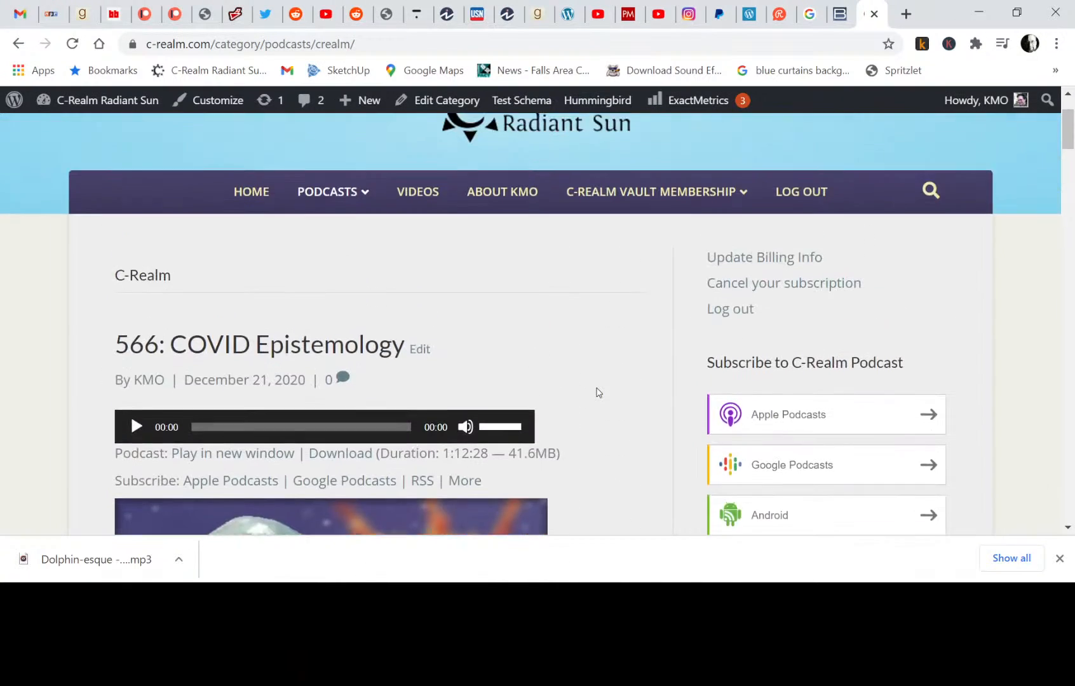
{"action": "scroll", "coordinate": [597, 392], "scroll_direction": "down", "scroll_amount": 2}
{"action": "scroll", "coordinate": [598, 392], "scroll_direction": "down", "scroll_amount": 1}
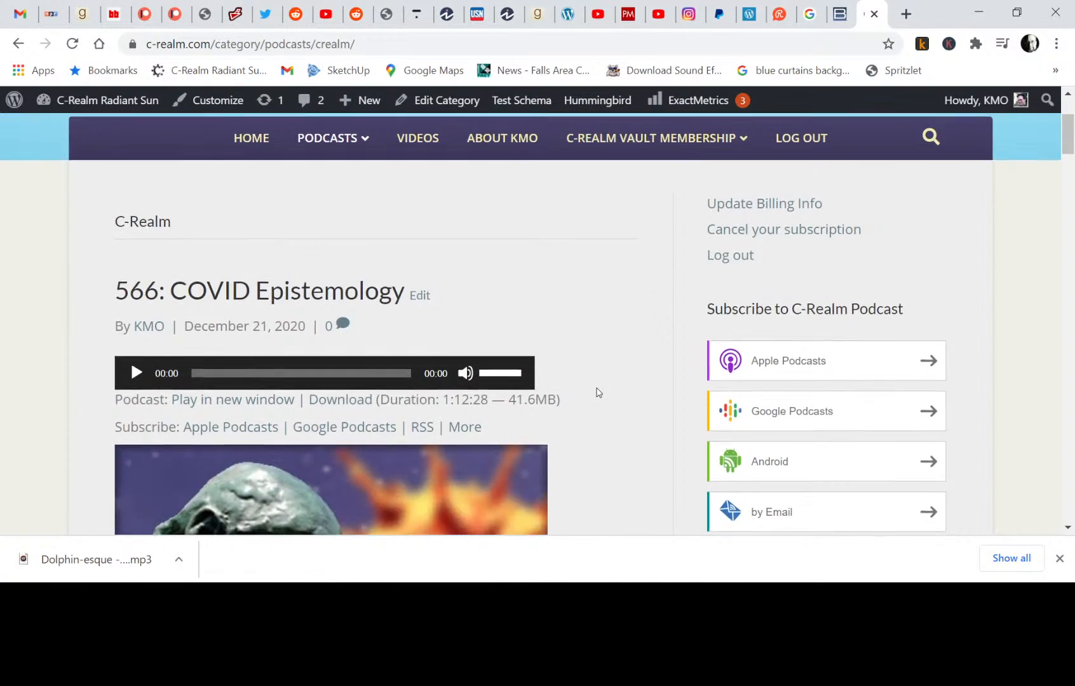
{"action": "scroll", "coordinate": [597, 393], "scroll_direction": "up", "scroll_amount": 3}
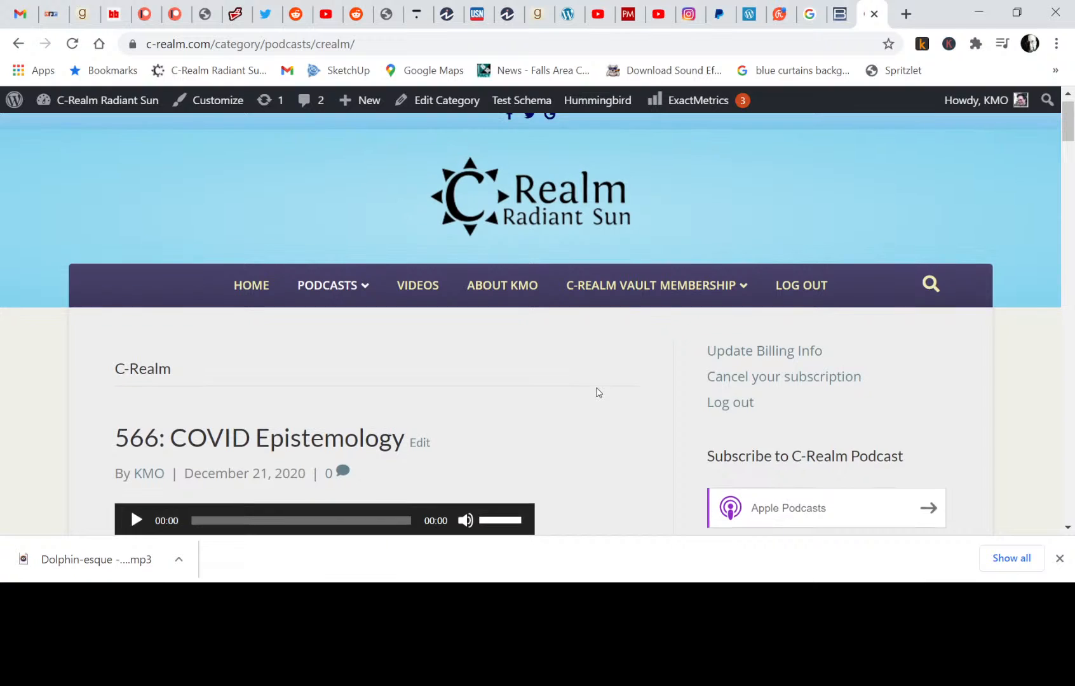
- Examine the free podcast listing from the newest episode to the Older Posts link at its end
{"action": "mouse_move", "coordinate": [718, 287]}
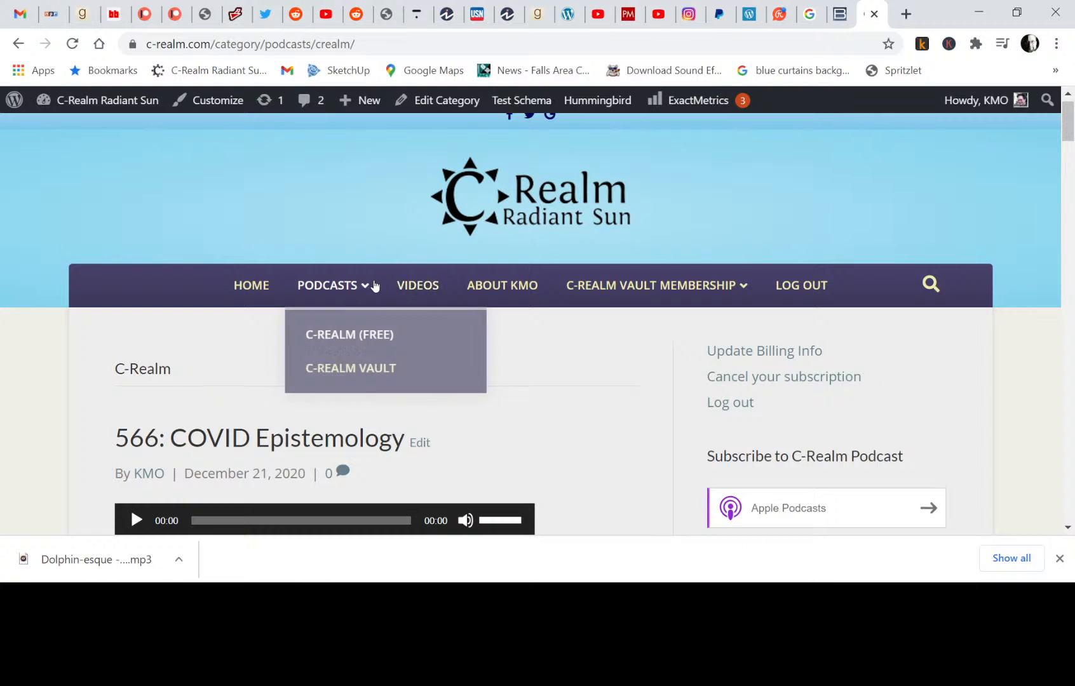
{"action": "scroll", "coordinate": [711, 425], "scroll_direction": "down", "scroll_amount": 3}
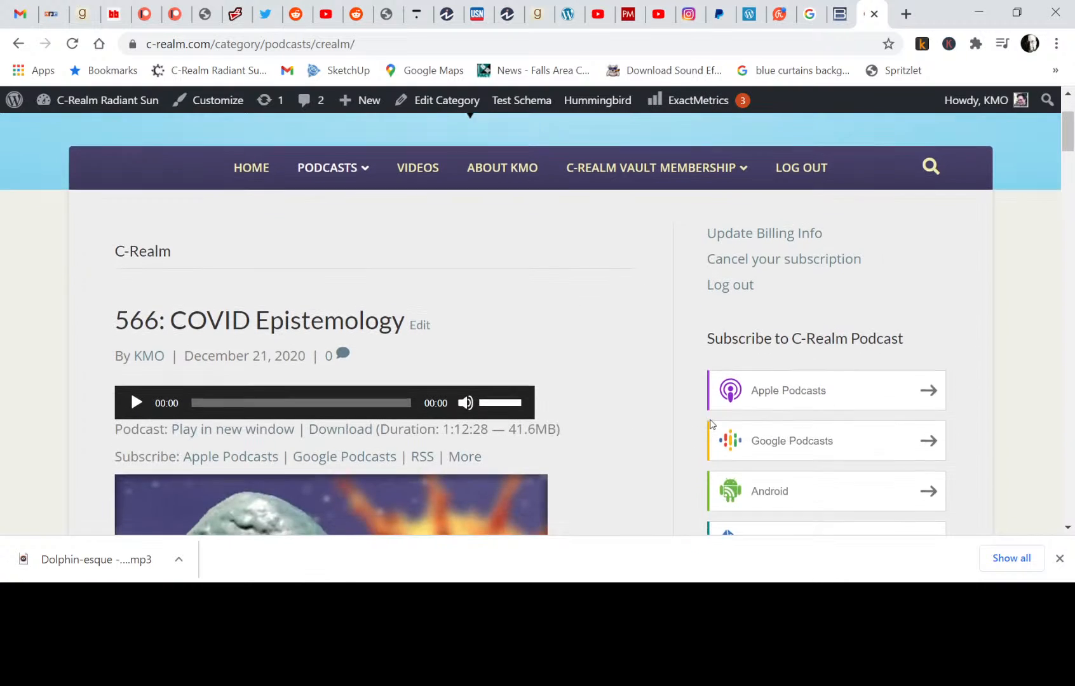
{"action": "scroll", "coordinate": [664, 441], "scroll_direction": "down", "scroll_amount": 2}
{"action": "scroll", "coordinate": [665, 442], "scroll_direction": "down", "scroll_amount": 10}
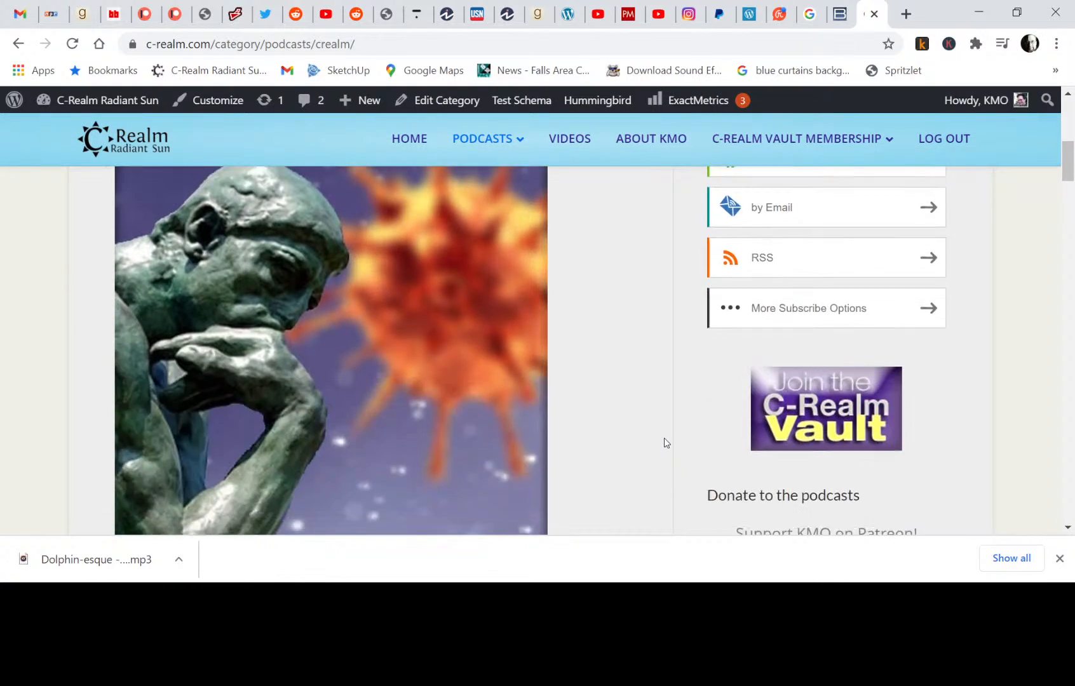
{"action": "scroll", "coordinate": [576, 471], "scroll_direction": "down", "scroll_amount": 20}
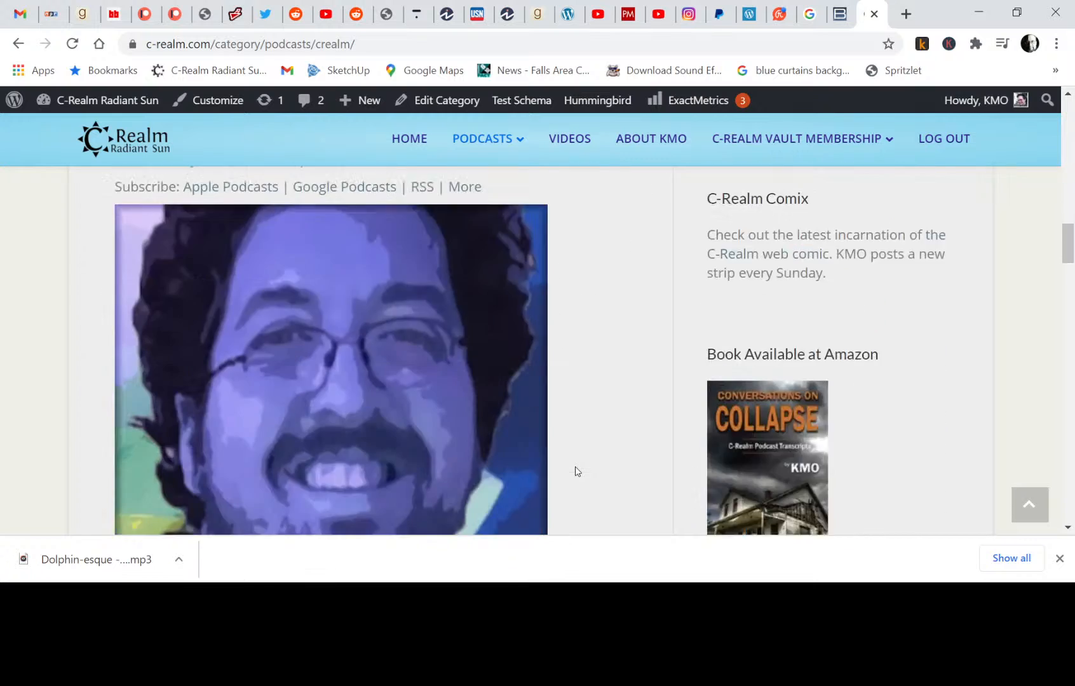
{"action": "scroll", "coordinate": [576, 471], "scroll_direction": "down", "scroll_amount": 6}
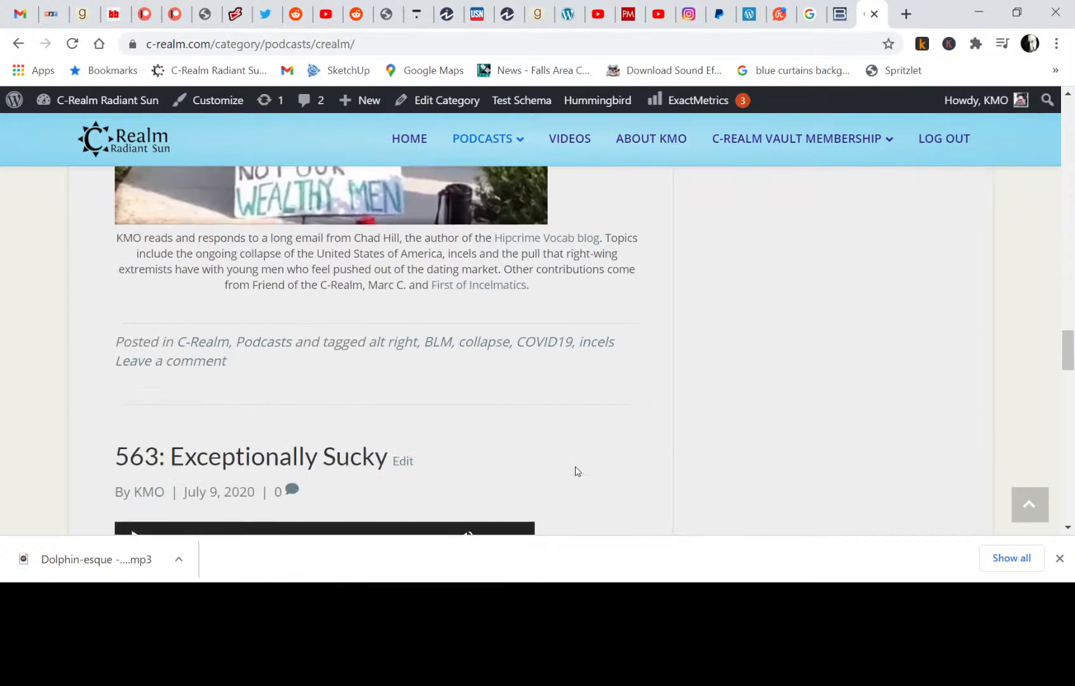
{"action": "scroll", "coordinate": [577, 471], "scroll_direction": "down", "scroll_amount": 20}
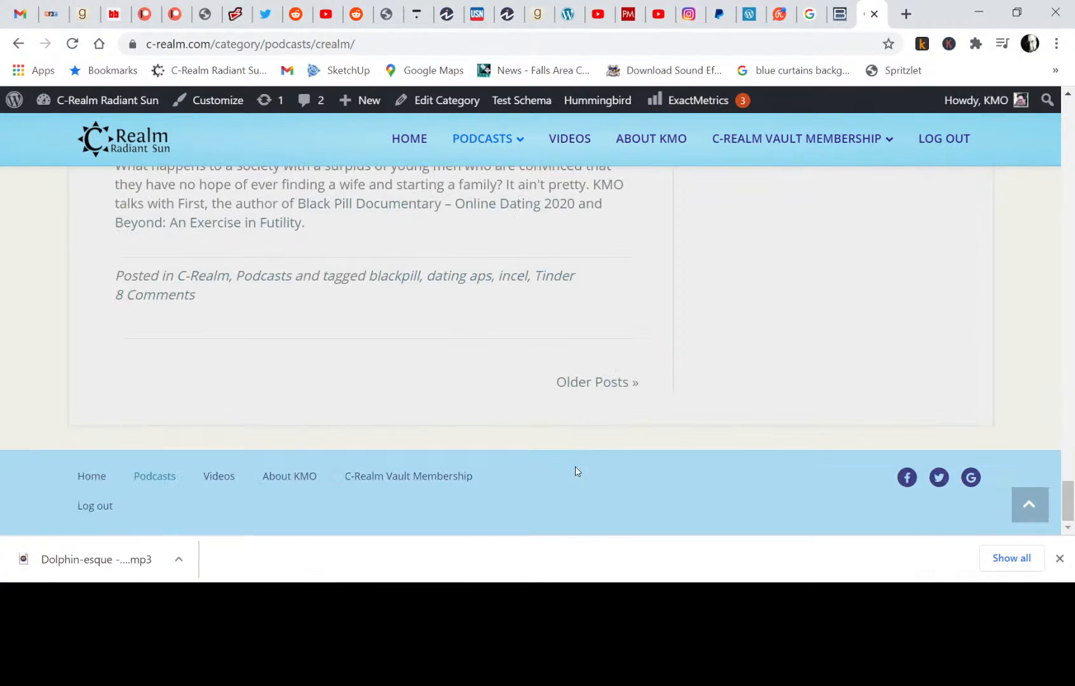
- Open the next page of older posts in the C-Realm podcast category and look through its episodes to the end
{"action": "left_click", "coordinate": [591, 383]}
{"action": "scroll", "coordinate": [643, 435], "scroll_direction": "down", "scroll_amount": 10}
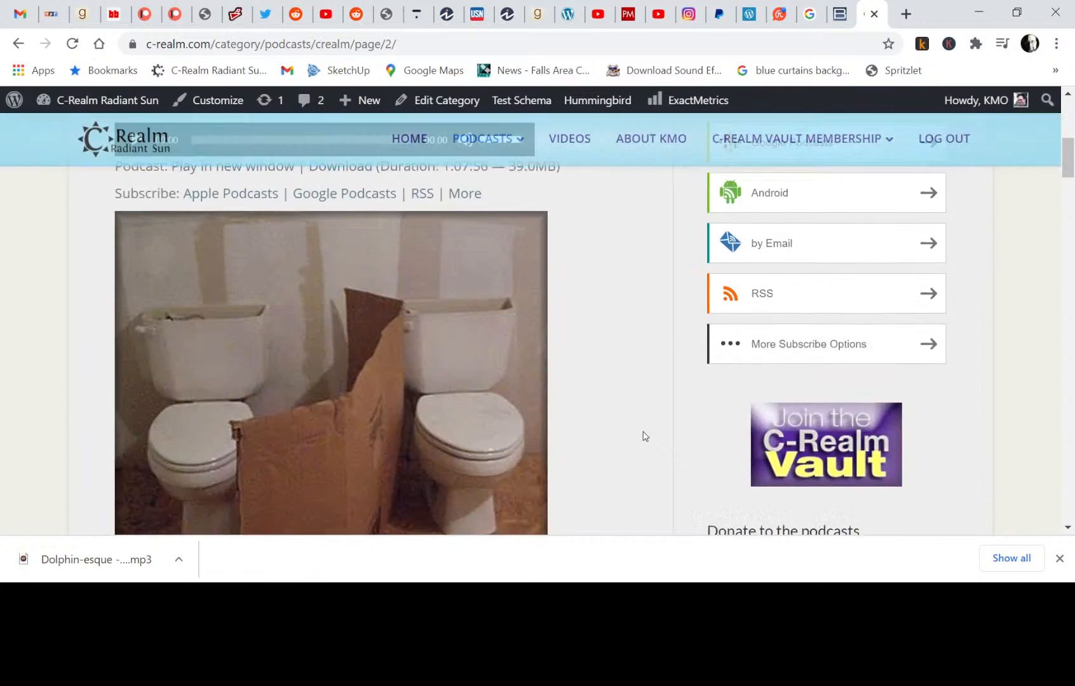
{"action": "scroll", "coordinate": [645, 436], "scroll_direction": "down", "scroll_amount": 2}
{"action": "scroll", "coordinate": [644, 436], "scroll_direction": "up", "scroll_amount": 6}
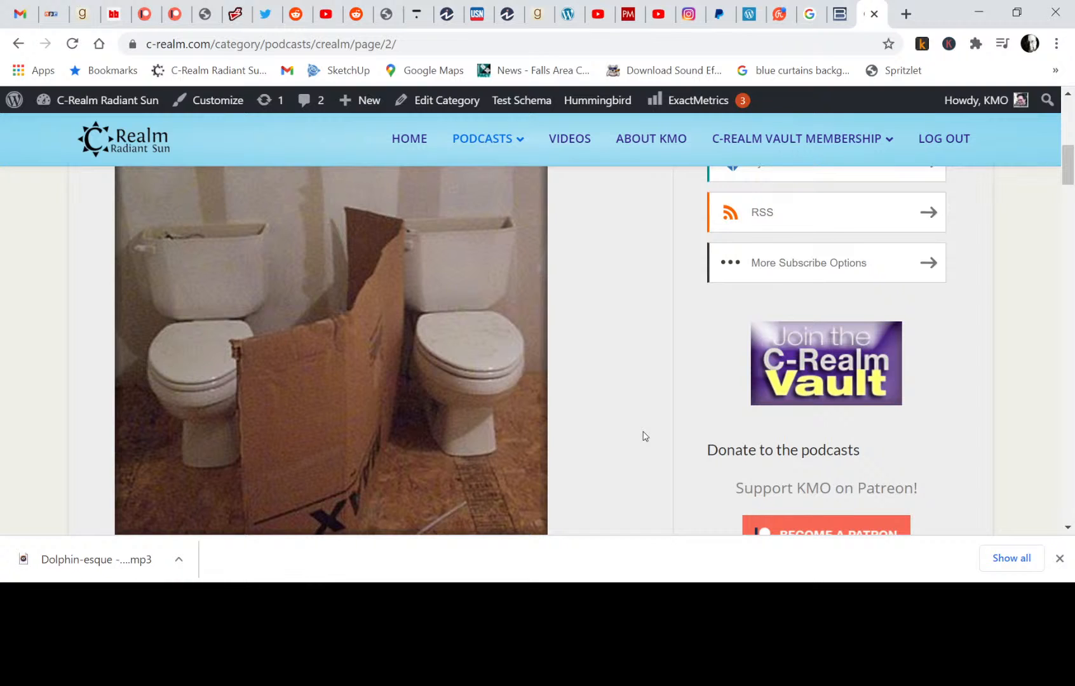
{"action": "scroll", "coordinate": [644, 436], "scroll_direction": "down", "scroll_amount": 10}
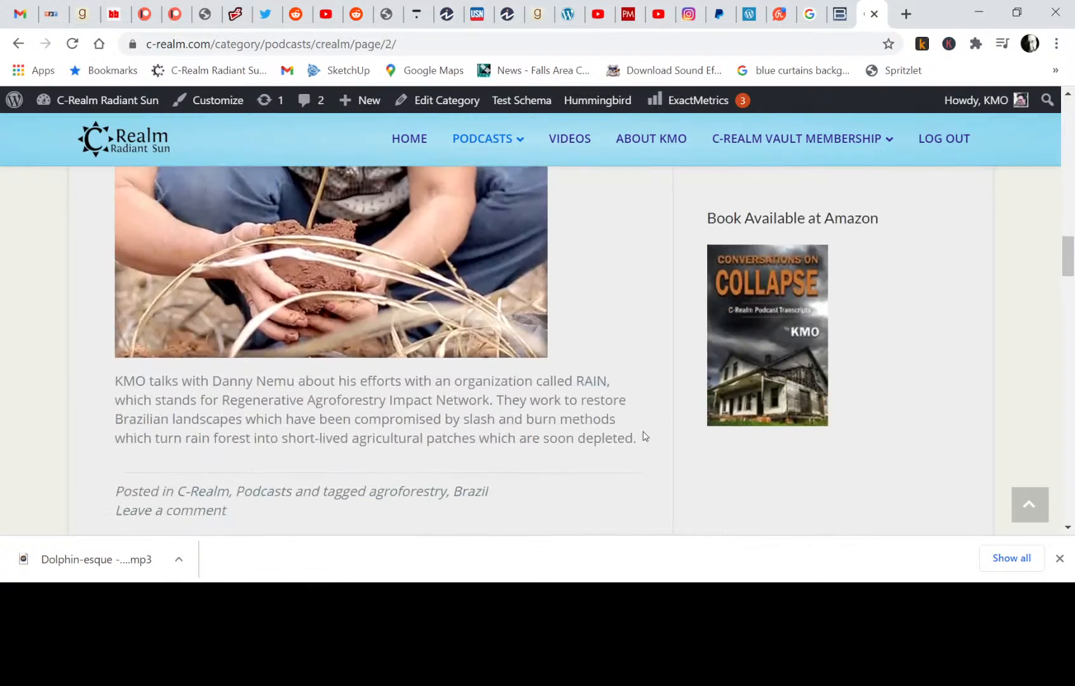
{"action": "scroll", "coordinate": [644, 436], "scroll_direction": "down", "scroll_amount": 15}
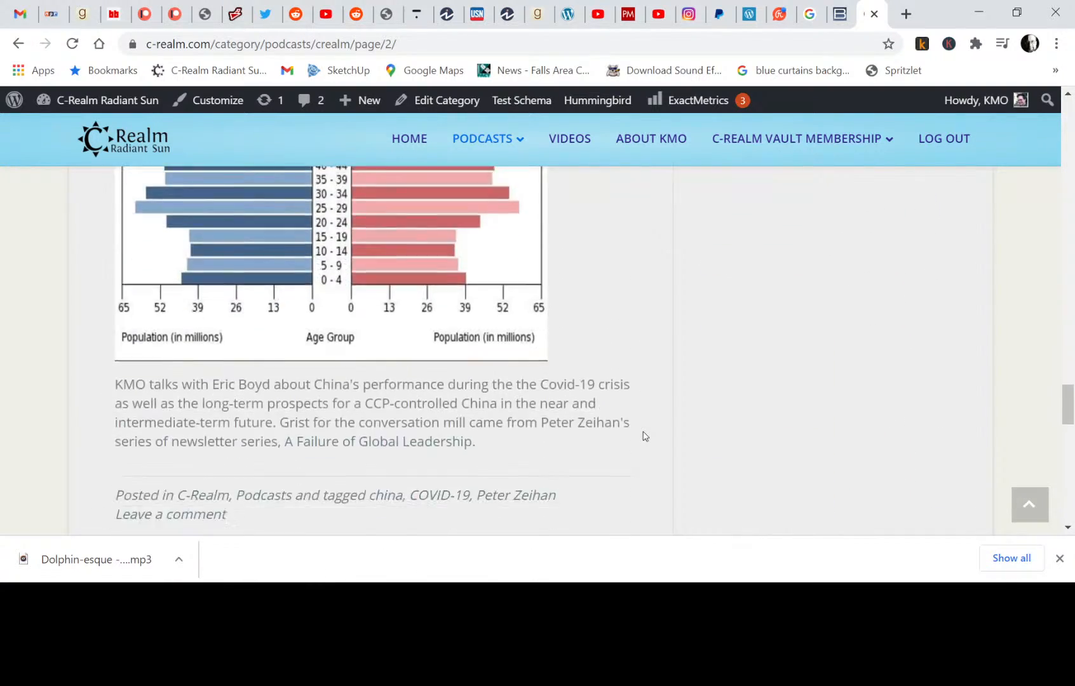
{"action": "scroll", "coordinate": [645, 436], "scroll_direction": "down", "scroll_amount": 15}
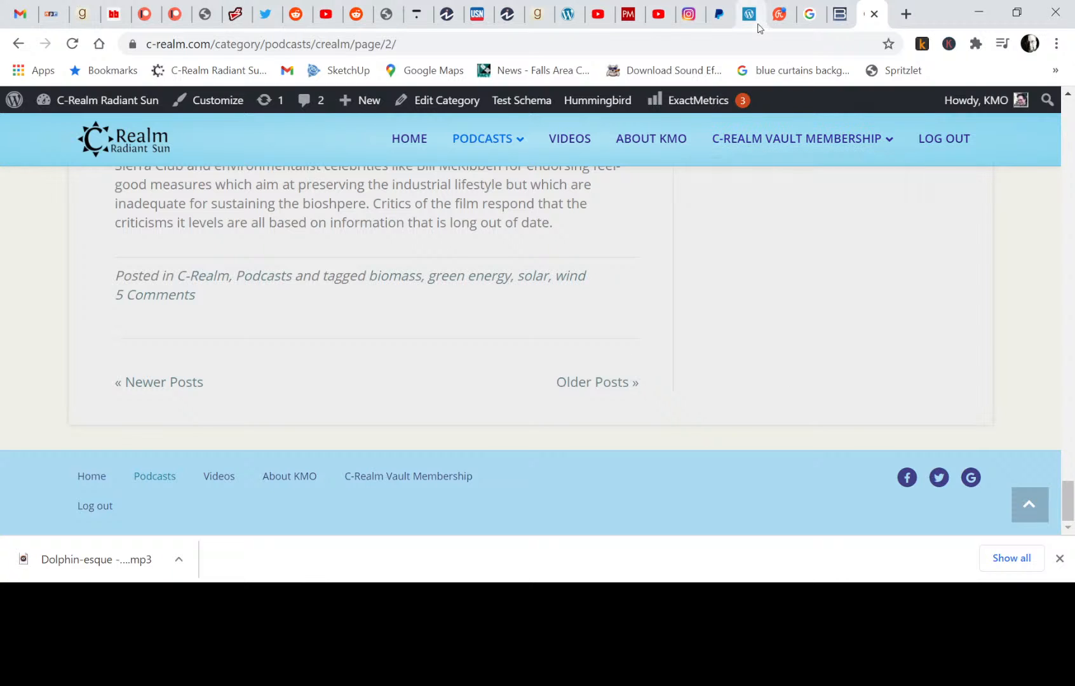
- Switch to the Restream chat and read the latest viewer messages
{"action": "left_click", "coordinate": [780, 14]}
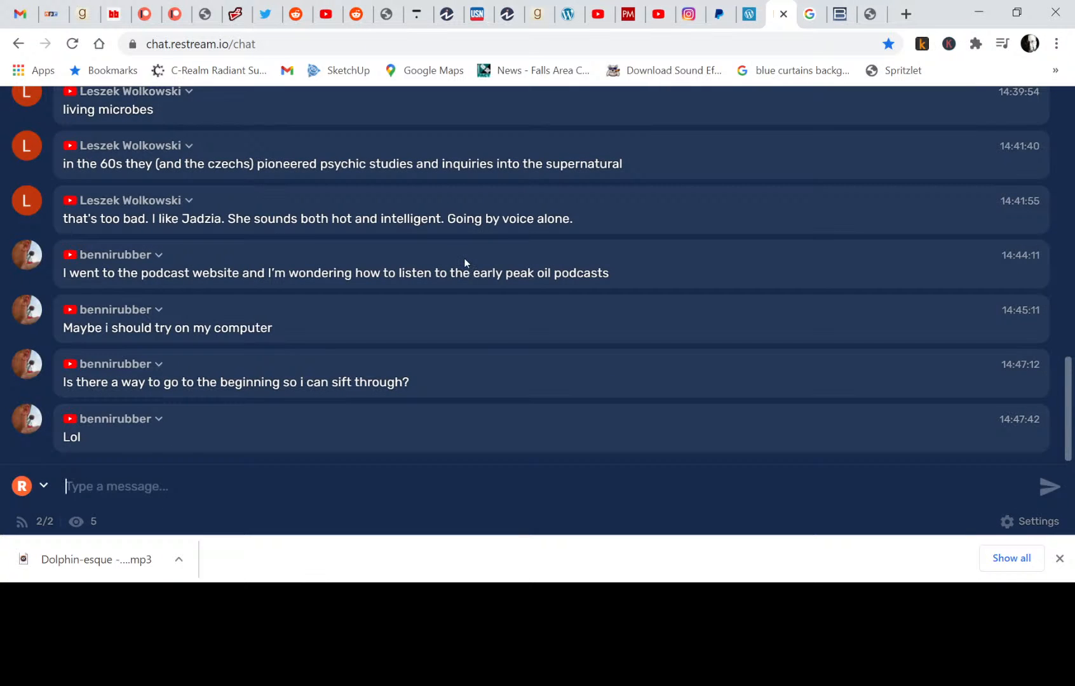
{"action": "scroll", "coordinate": [310, 226], "scroll_direction": "up", "scroll_amount": 1}
{"action": "scroll", "coordinate": [310, 226], "scroll_direction": "down", "scroll_amount": 1}
- Return to the C-Realm podcast archive and search the site for "kunstler"
{"action": "left_click", "coordinate": [811, 15]}
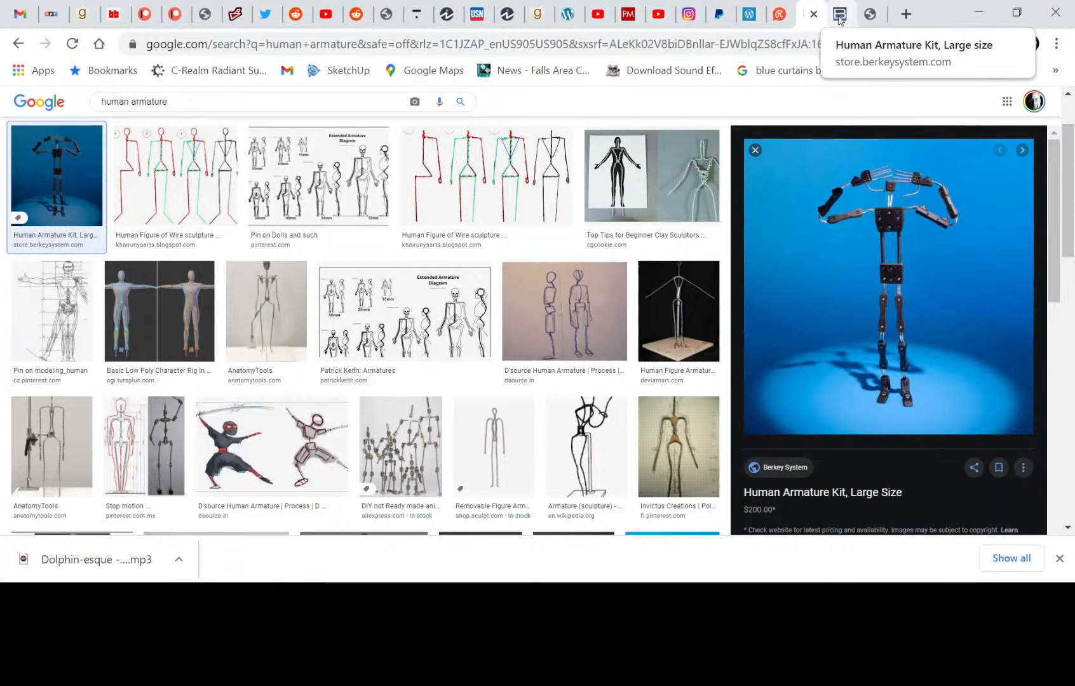
{"action": "left_click", "coordinate": [840, 18]}
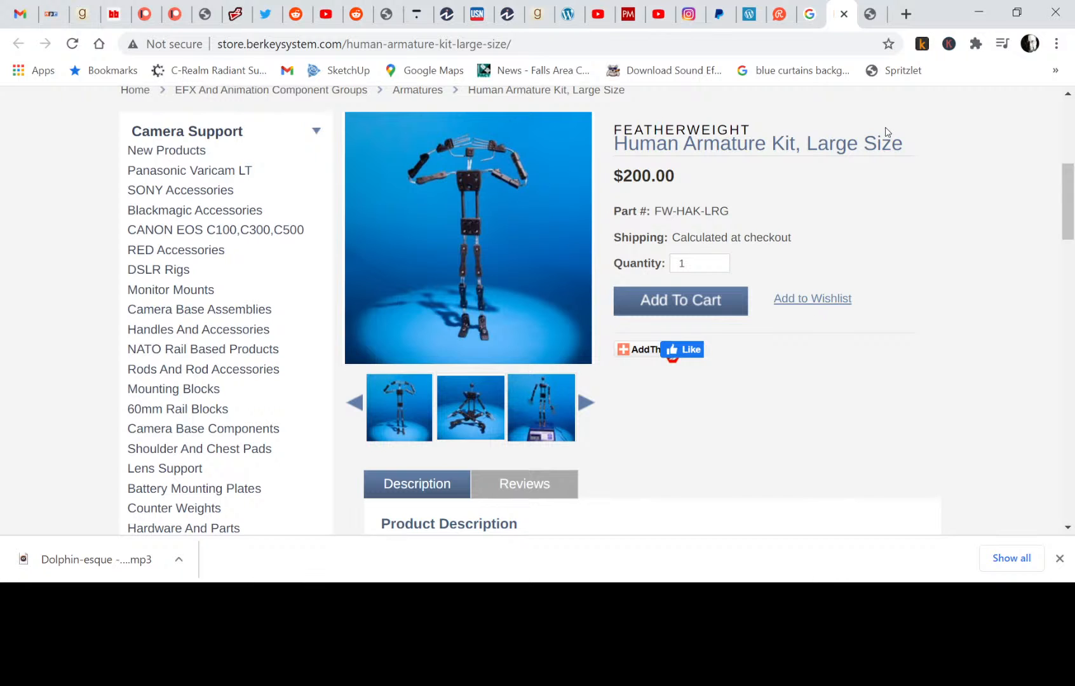
{"action": "left_click", "coordinate": [870, 17]}
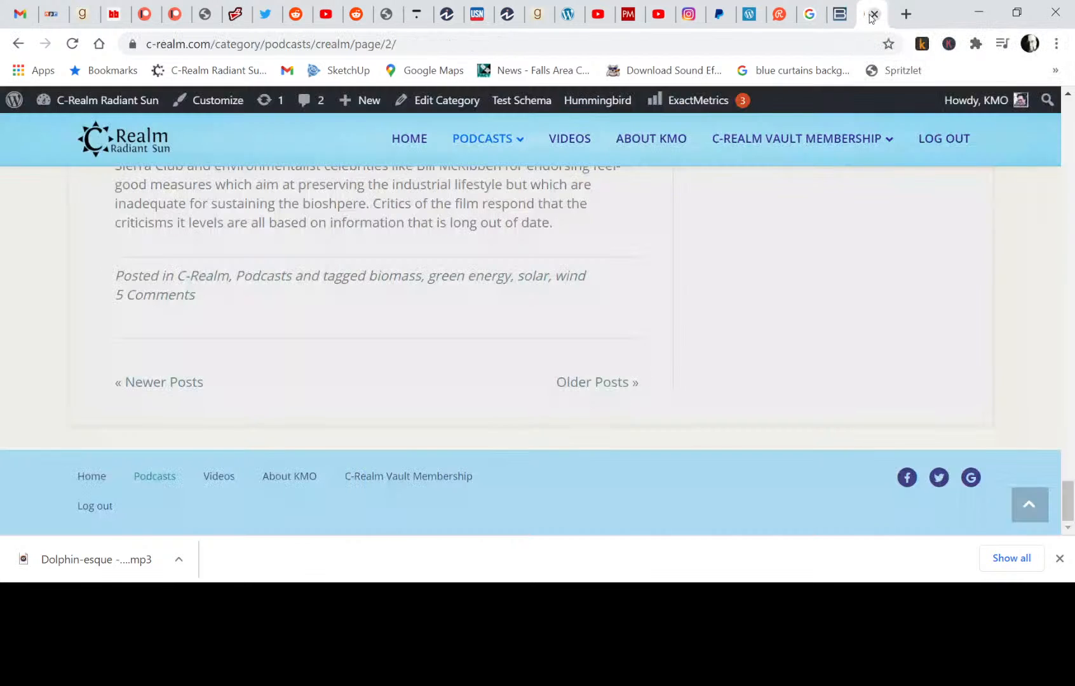
{"action": "mouse_move", "coordinate": [805, 208]}
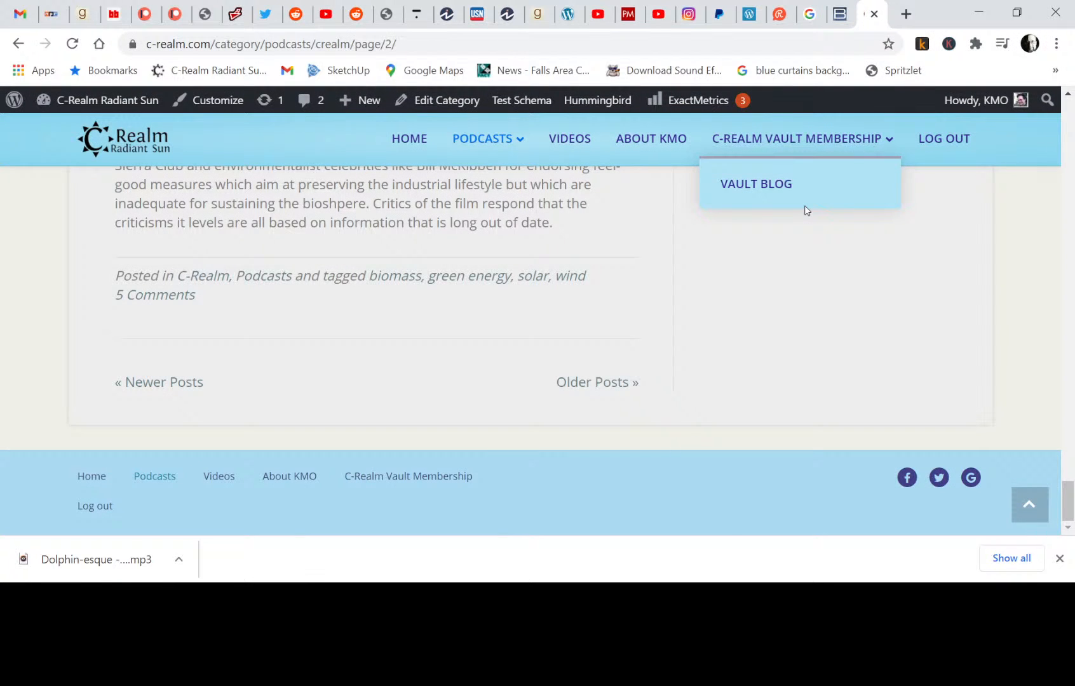
{"action": "scroll", "coordinate": [804, 207], "scroll_direction": "up", "scroll_amount": 20}
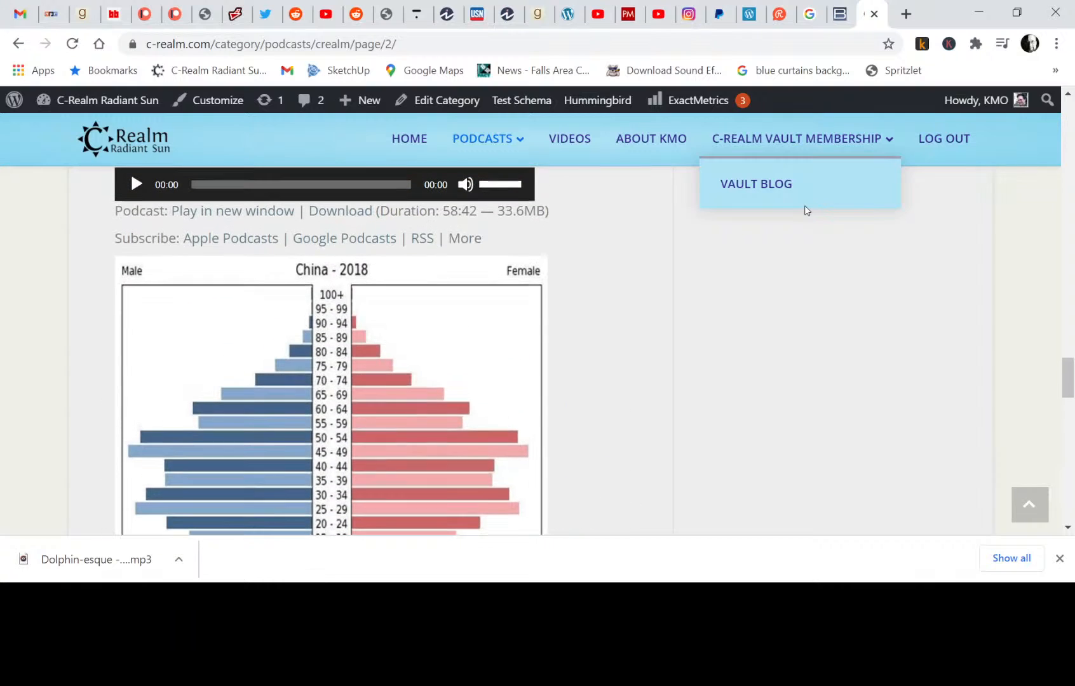
{"action": "left_click", "coordinate": [1048, 102]}
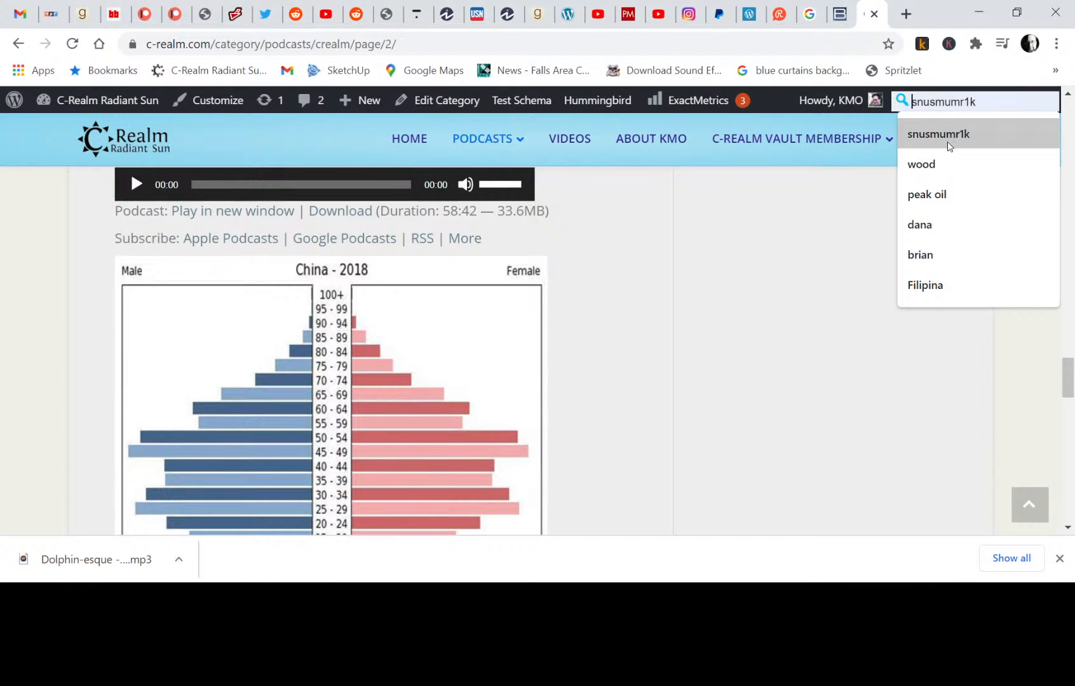
{"action": "left_click", "coordinate": [973, 100]}
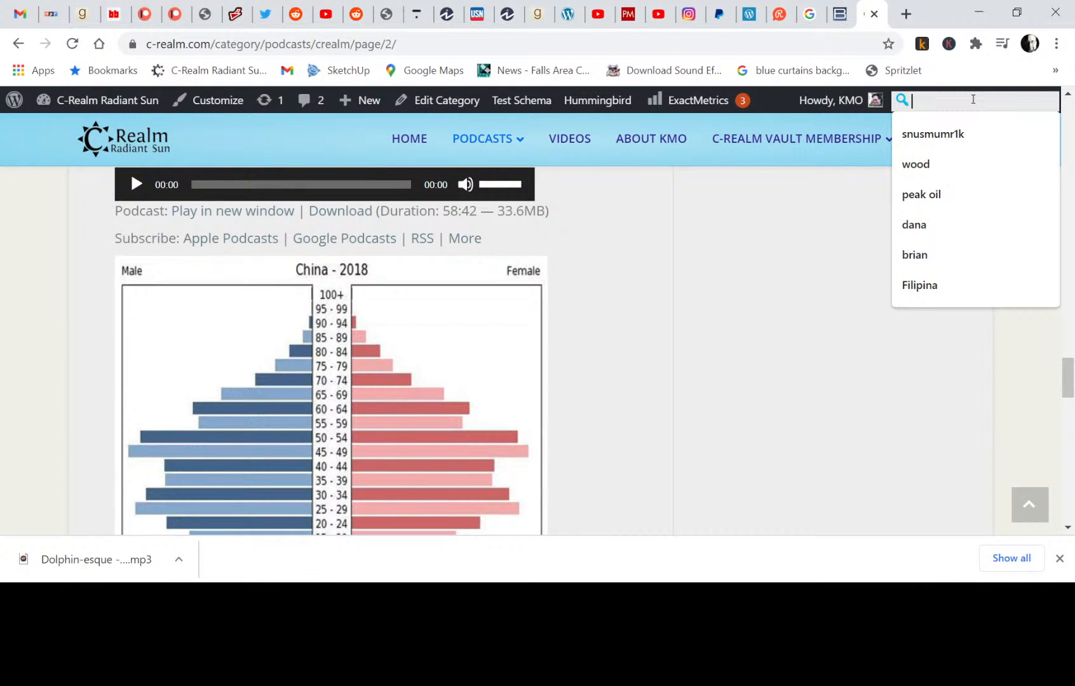
{"action": "type", "text": "kunstler"}
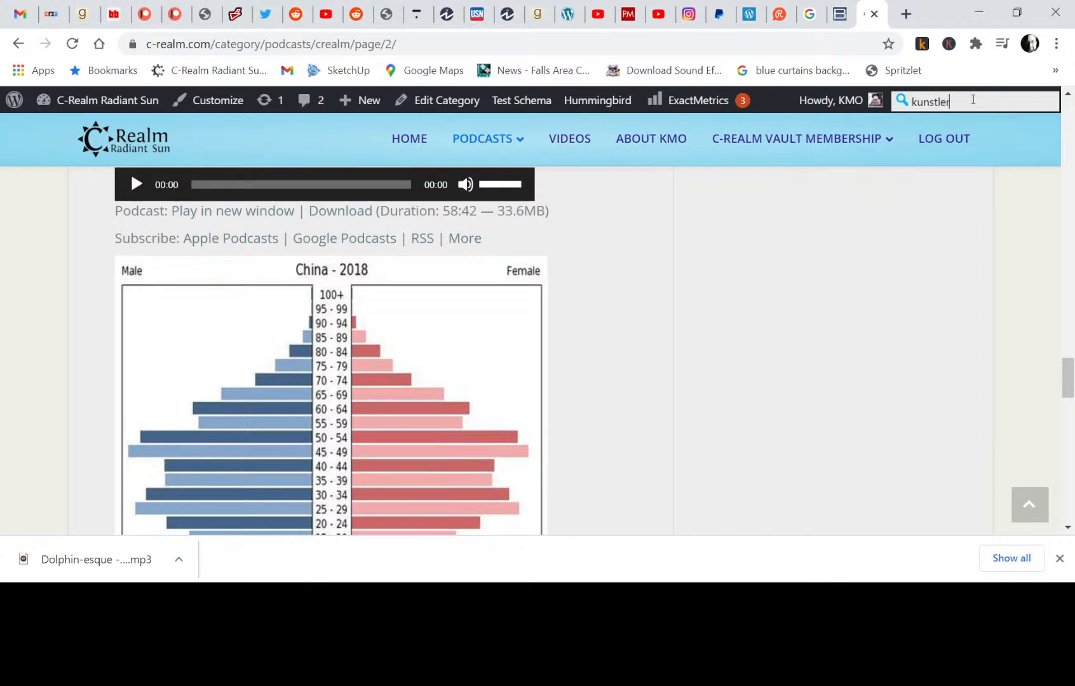
{"action": "key", "text": "Return"}
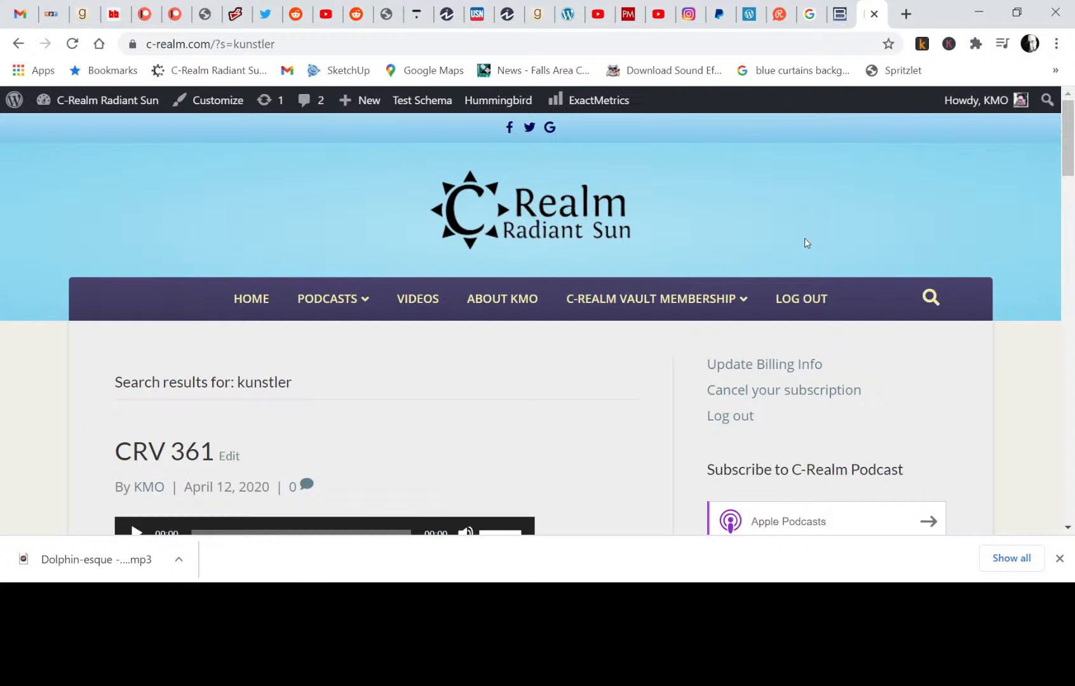
- Look through the episodes on the first page of the kunstler search results
{"action": "scroll", "coordinate": [652, 365], "scroll_direction": "down", "scroll_amount": 15}
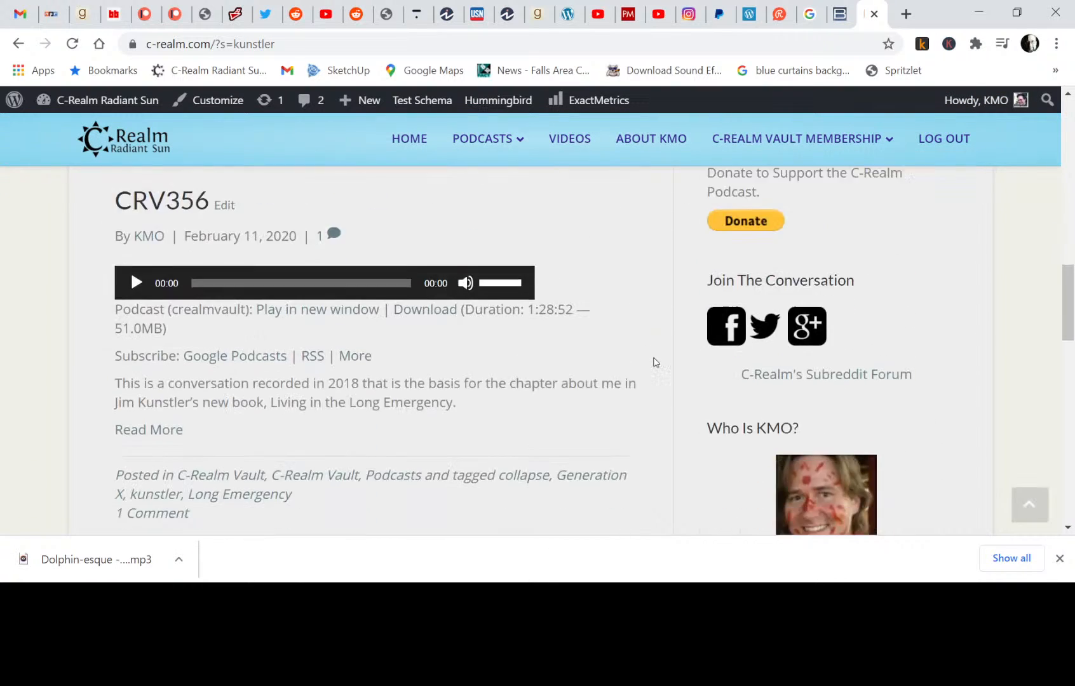
{"action": "scroll", "coordinate": [655, 363], "scroll_direction": "down", "scroll_amount": 10}
{"action": "scroll", "coordinate": [655, 363], "scroll_direction": "up", "scroll_amount": 3}
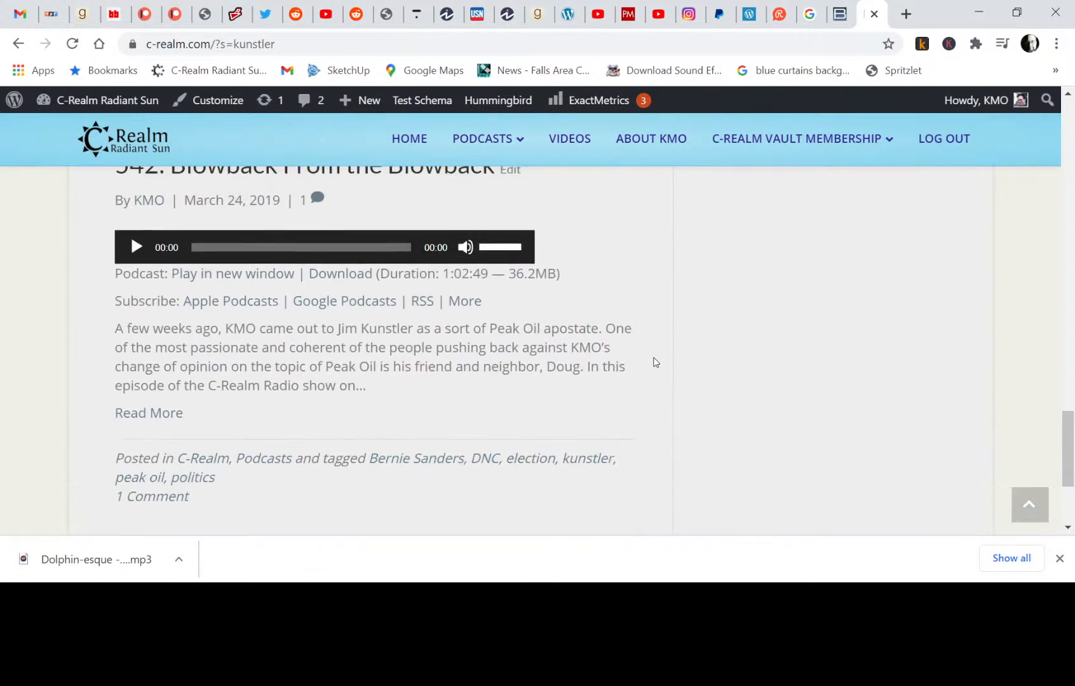
{"action": "scroll", "coordinate": [655, 363], "scroll_direction": "down", "scroll_amount": 2}
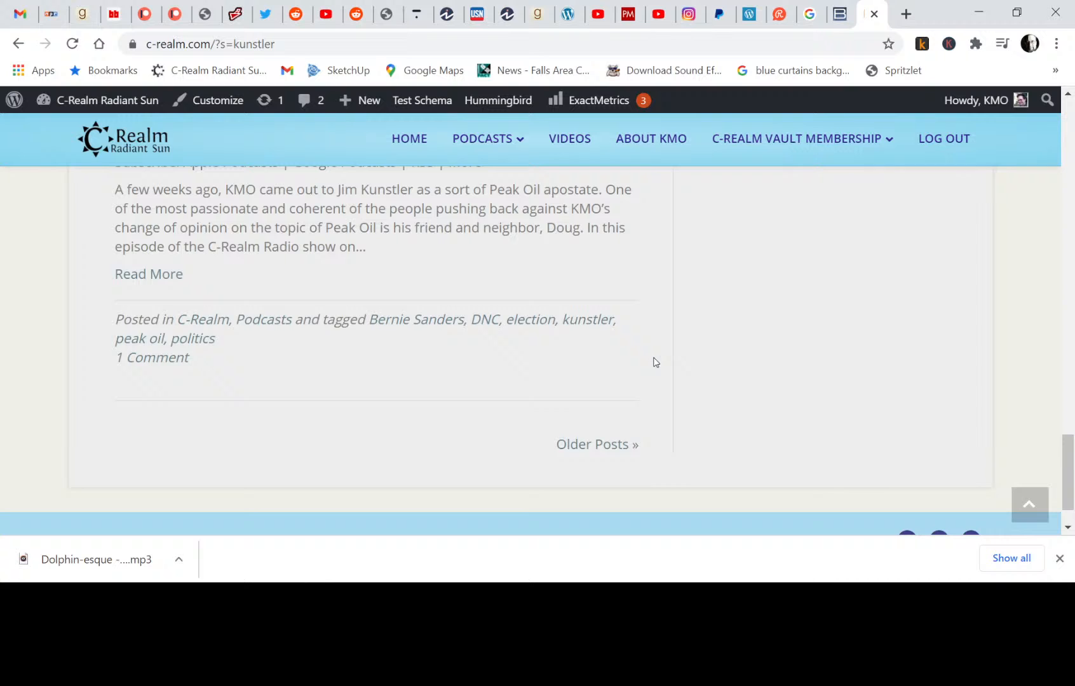
- Open the second page of the kunstler search results and look through its older episodes
{"action": "left_click", "coordinate": [605, 448]}
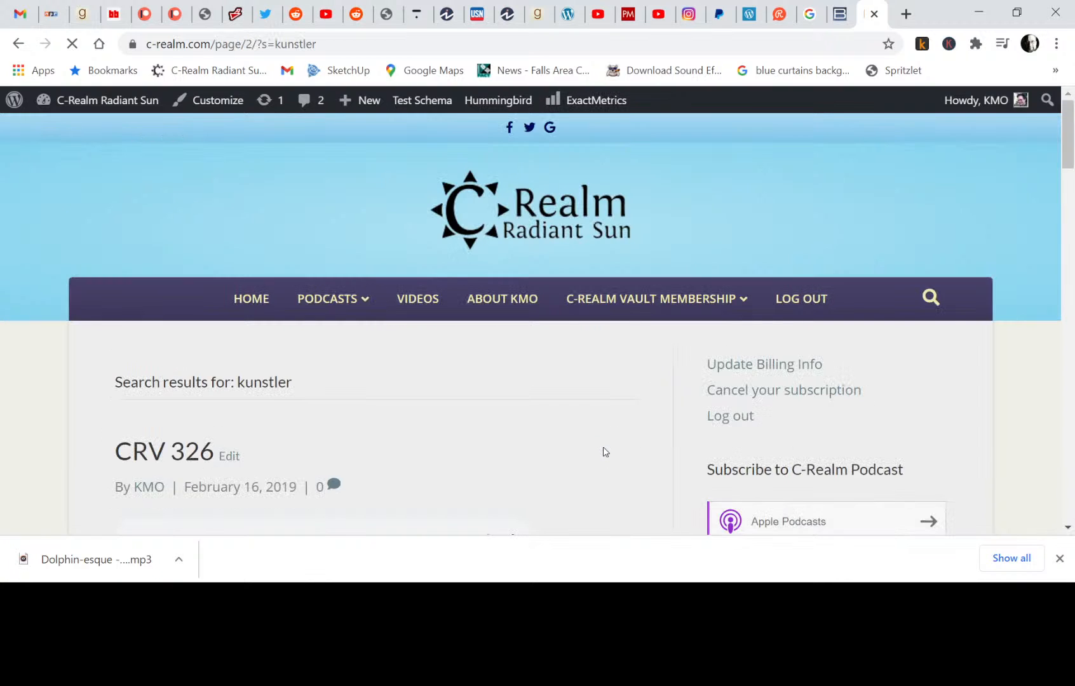
{"action": "scroll", "coordinate": [604, 452], "scroll_direction": "down", "scroll_amount": 20}
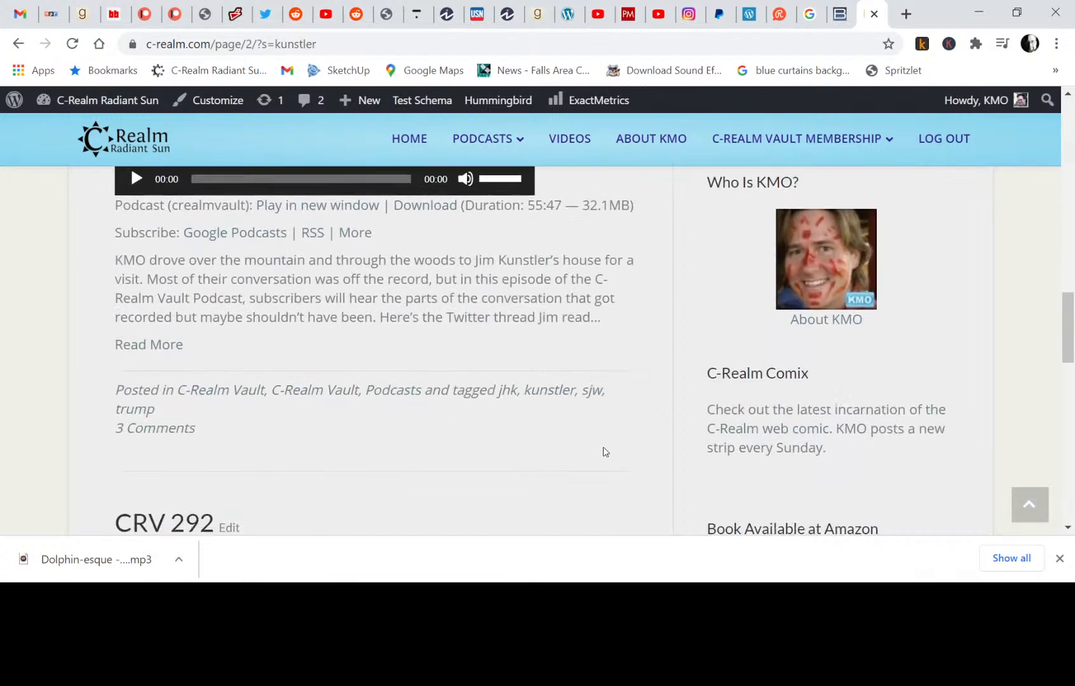
{"action": "scroll", "coordinate": [603, 451], "scroll_direction": "down", "scroll_amount": 7}
{"action": "scroll", "coordinate": [603, 451], "scroll_direction": "up", "scroll_amount": 3}
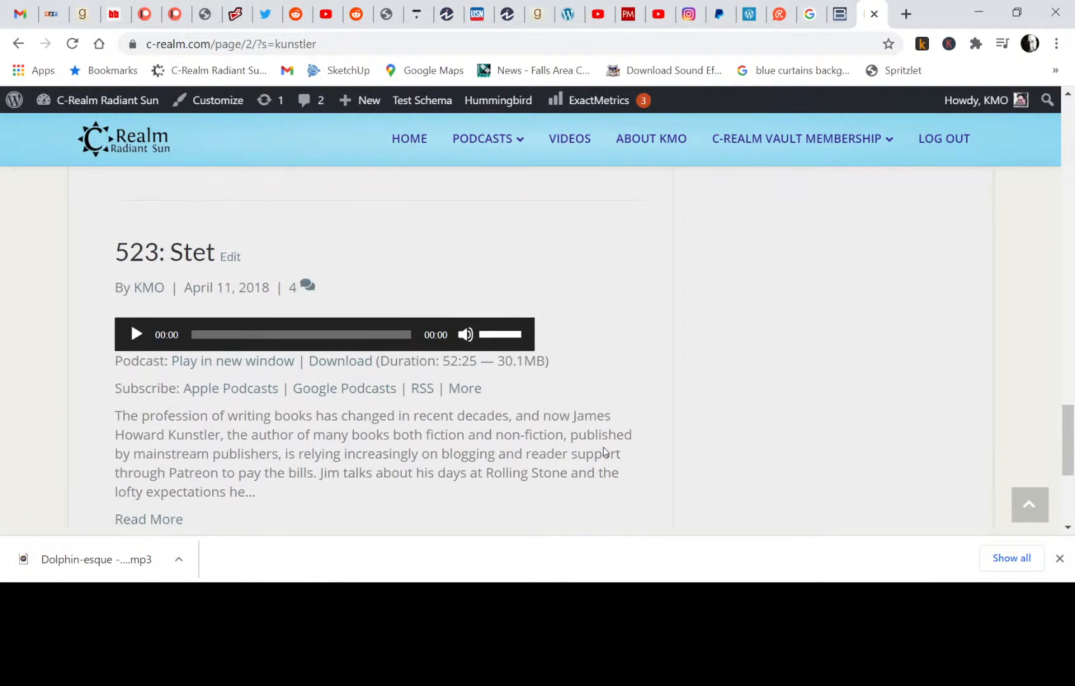
{"action": "scroll", "coordinate": [603, 451], "scroll_direction": "down", "scroll_amount": 5}
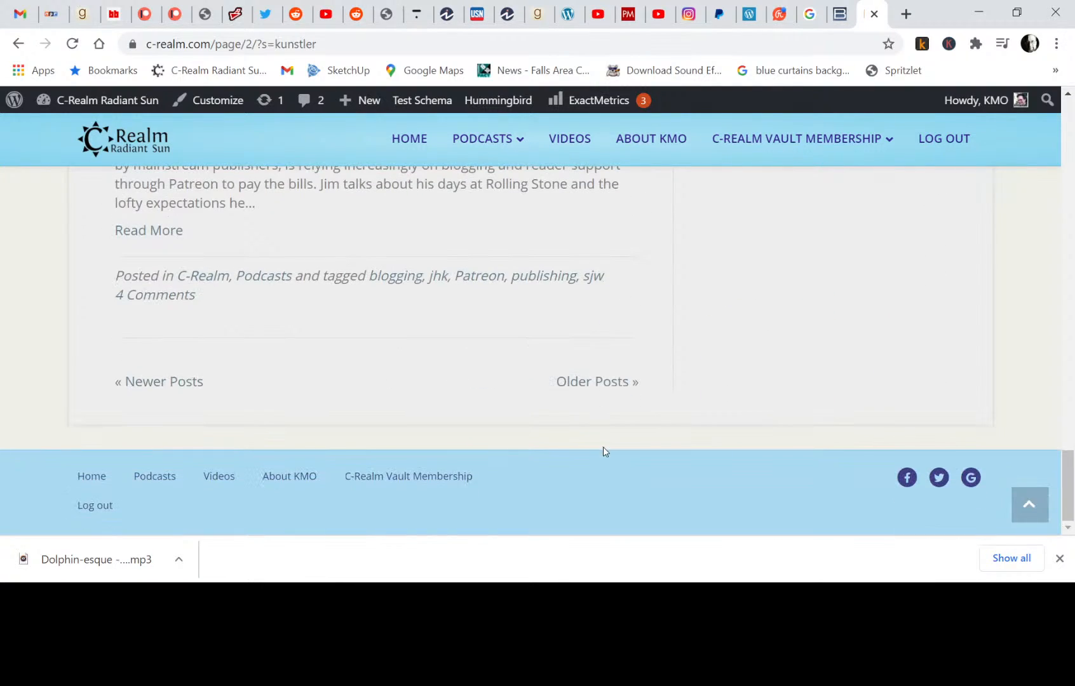
- Go on to the third page of the kunstler search results and review the posts down to its end
{"action": "left_click", "coordinate": [589, 383]}
{"action": "scroll", "coordinate": [589, 388], "scroll_direction": "down", "scroll_amount": 15}
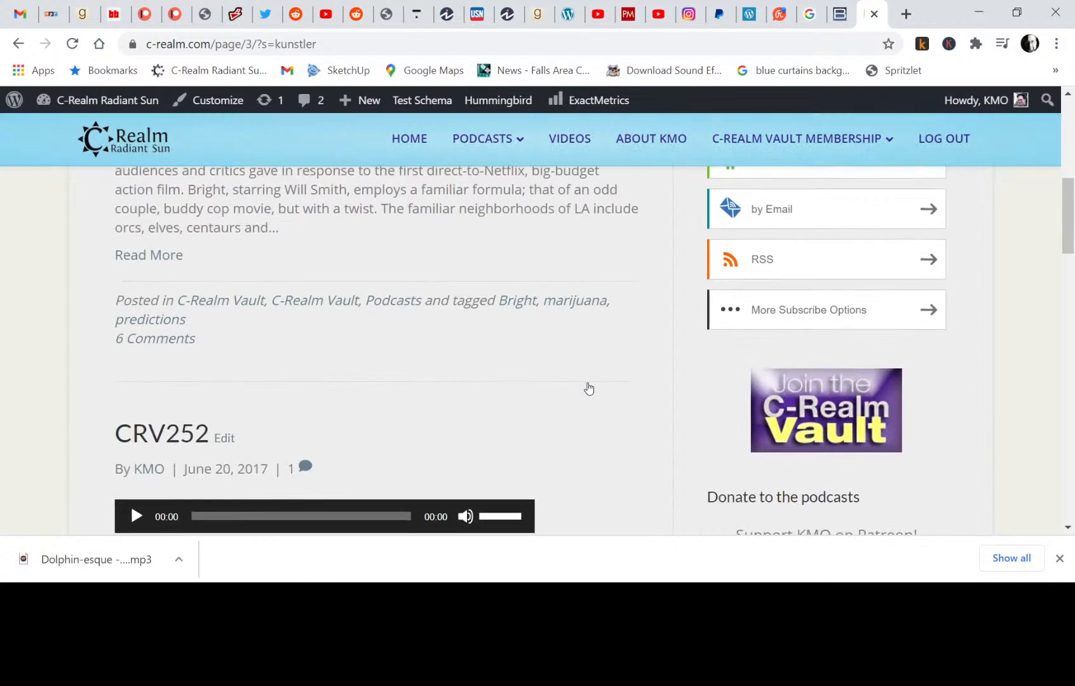
{"action": "scroll", "coordinate": [589, 388], "scroll_direction": "down", "scroll_amount": 15}
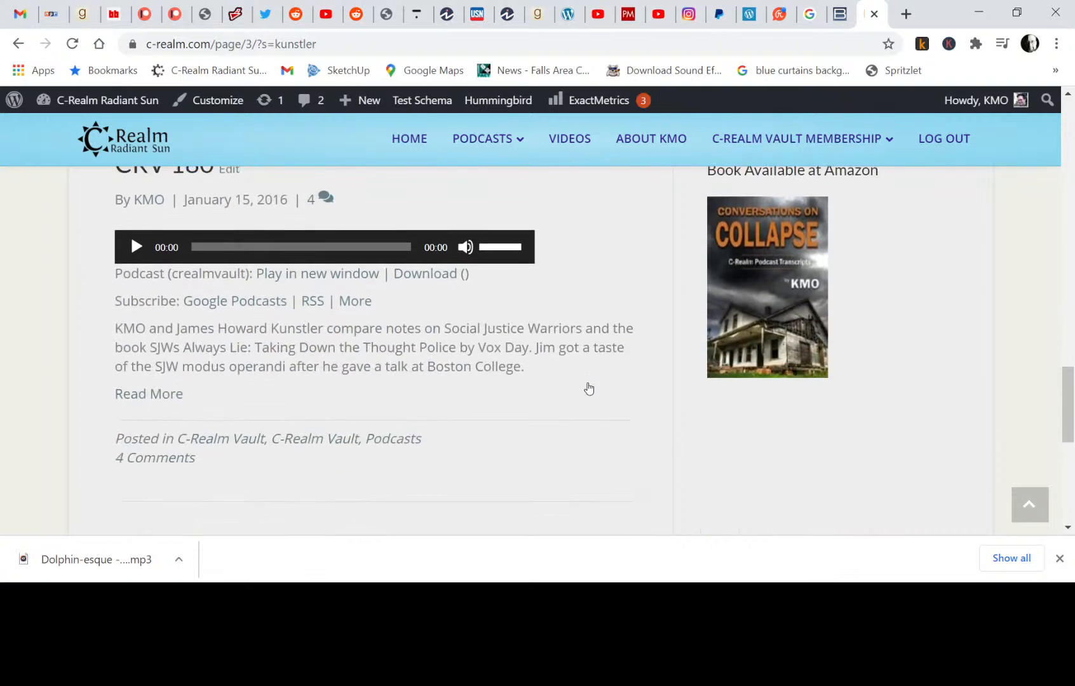
{"action": "scroll", "coordinate": [589, 388], "scroll_direction": "up", "scroll_amount": 2}
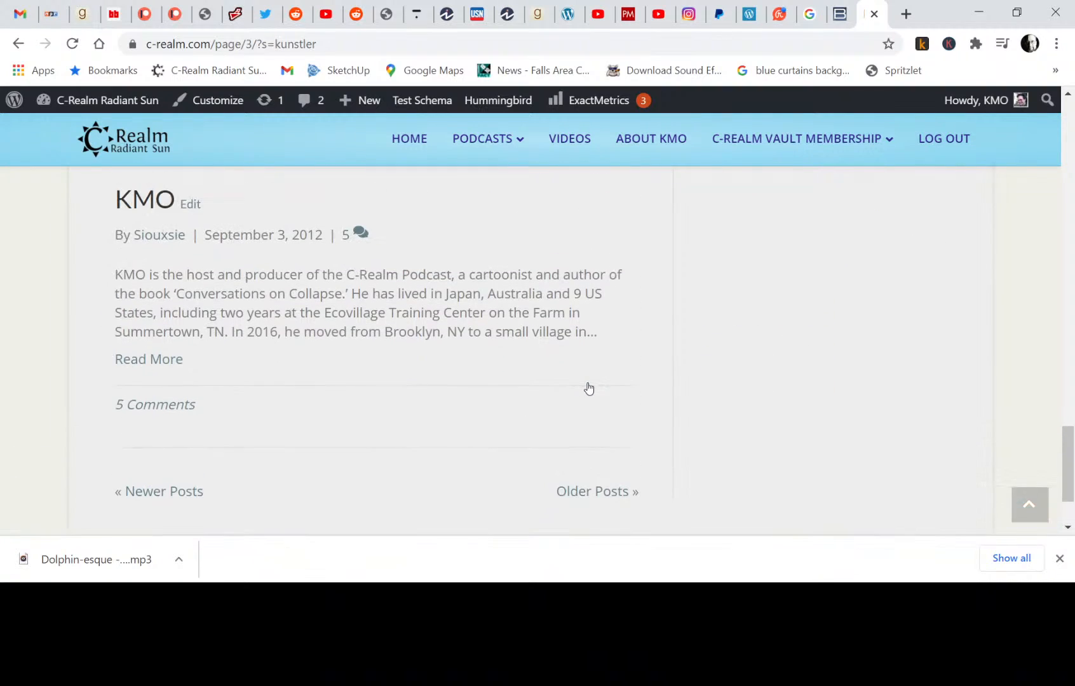
{"action": "scroll", "coordinate": [589, 388], "scroll_direction": "down", "scroll_amount": 3}
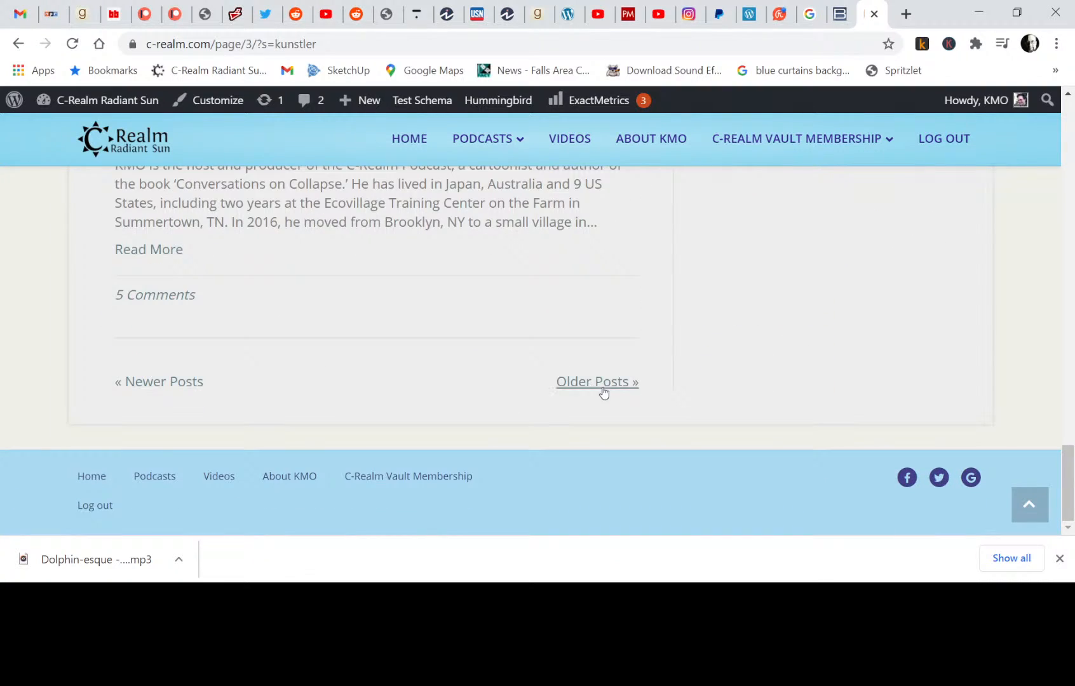
- Open the fourth page of the kunstler results and examine its posts, ending at episode 313: Peak Oil & the White "We"
{"action": "left_click", "coordinate": [604, 390]}
{"action": "scroll", "coordinate": [604, 390], "scroll_direction": "down", "scroll_amount": 3}
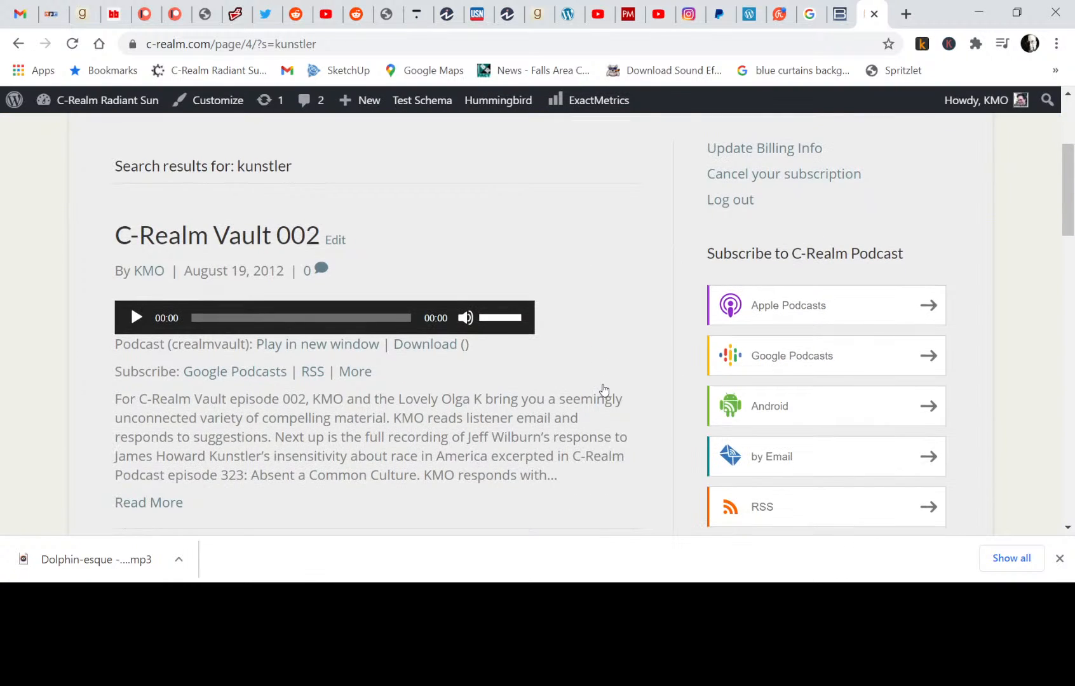
{"action": "scroll", "coordinate": [603, 390], "scroll_direction": "down", "scroll_amount": 5}
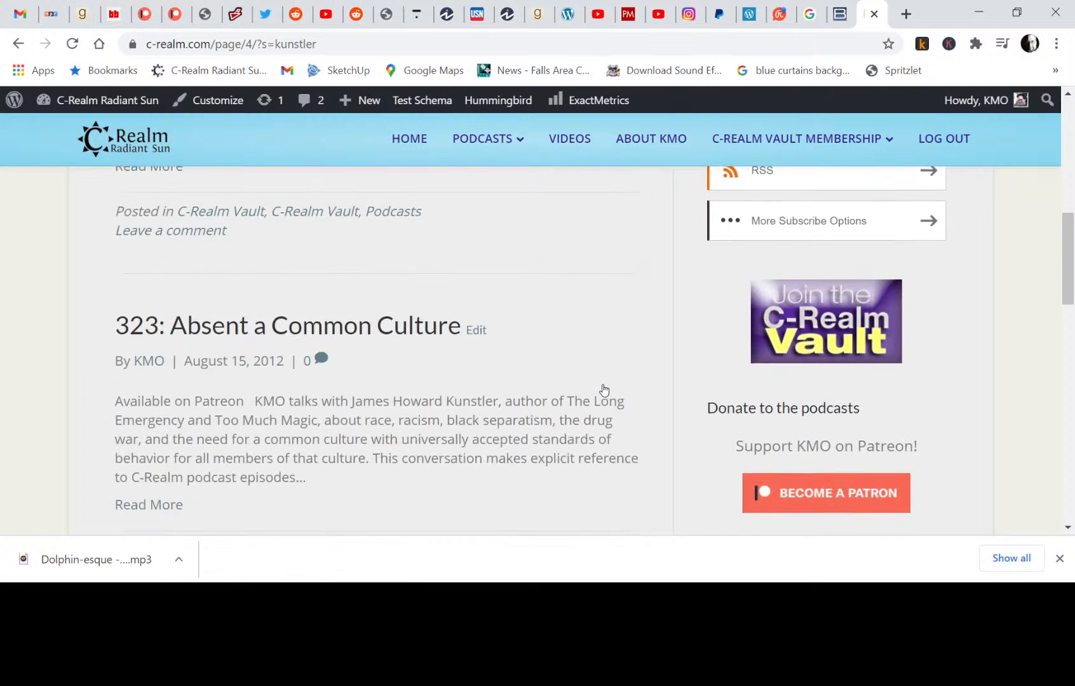
{"action": "scroll", "coordinate": [603, 391], "scroll_direction": "down", "scroll_amount": 2}
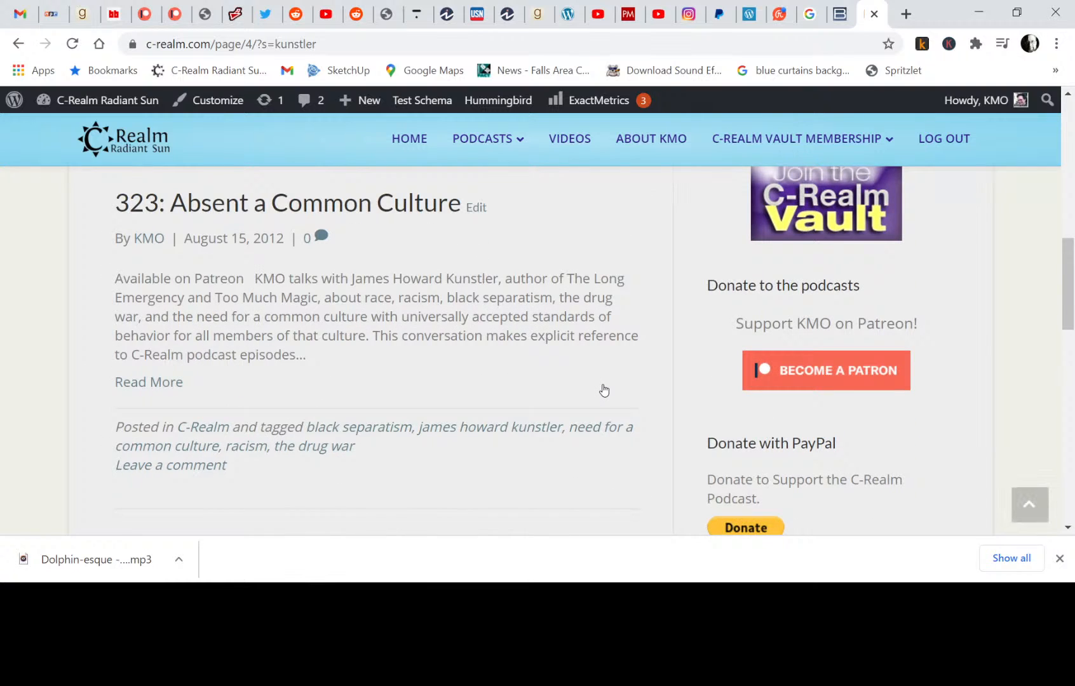
{"action": "scroll", "coordinate": [604, 390], "scroll_direction": "down", "scroll_amount": 6}
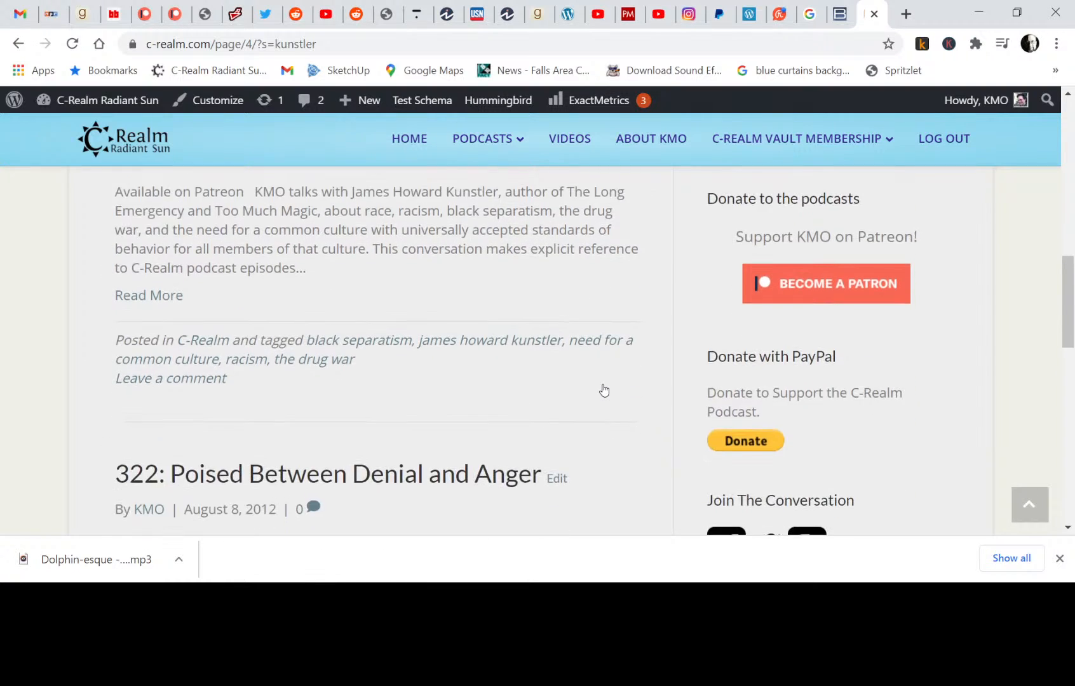
{"action": "scroll", "coordinate": [603, 390], "scroll_direction": "down", "scroll_amount": 5}
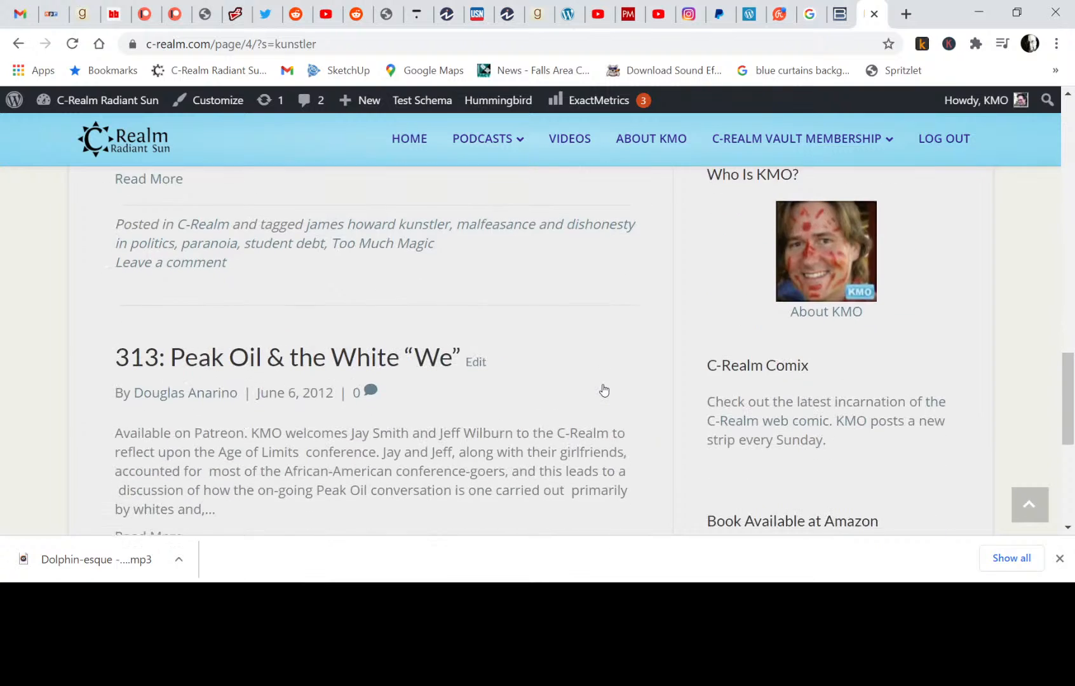
{"action": "scroll", "coordinate": [604, 390], "scroll_direction": "down", "scroll_amount": 4}
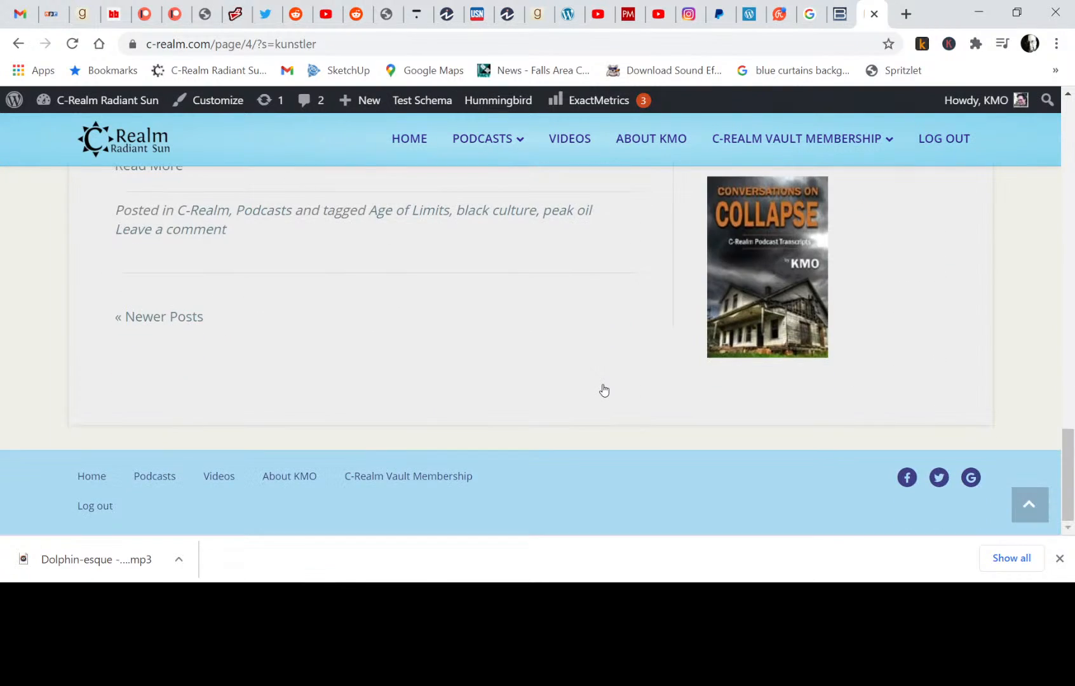
{"action": "scroll", "coordinate": [598, 310], "scroll_direction": "up", "scroll_amount": 5}
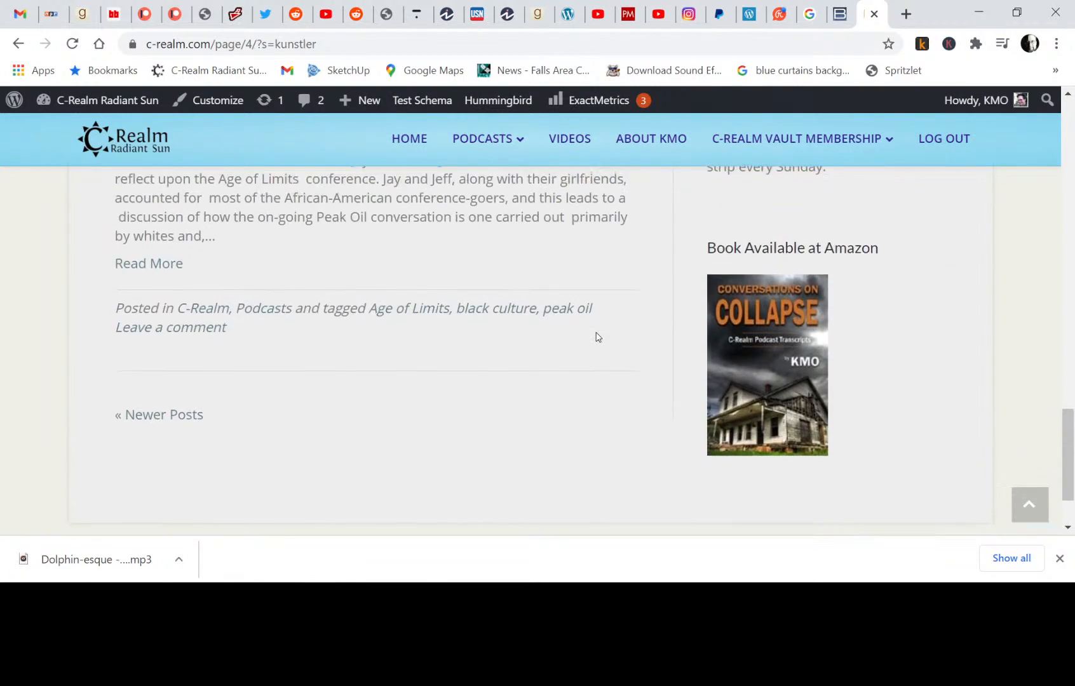
{"action": "scroll", "coordinate": [597, 337], "scroll_direction": "up", "scroll_amount": 1}
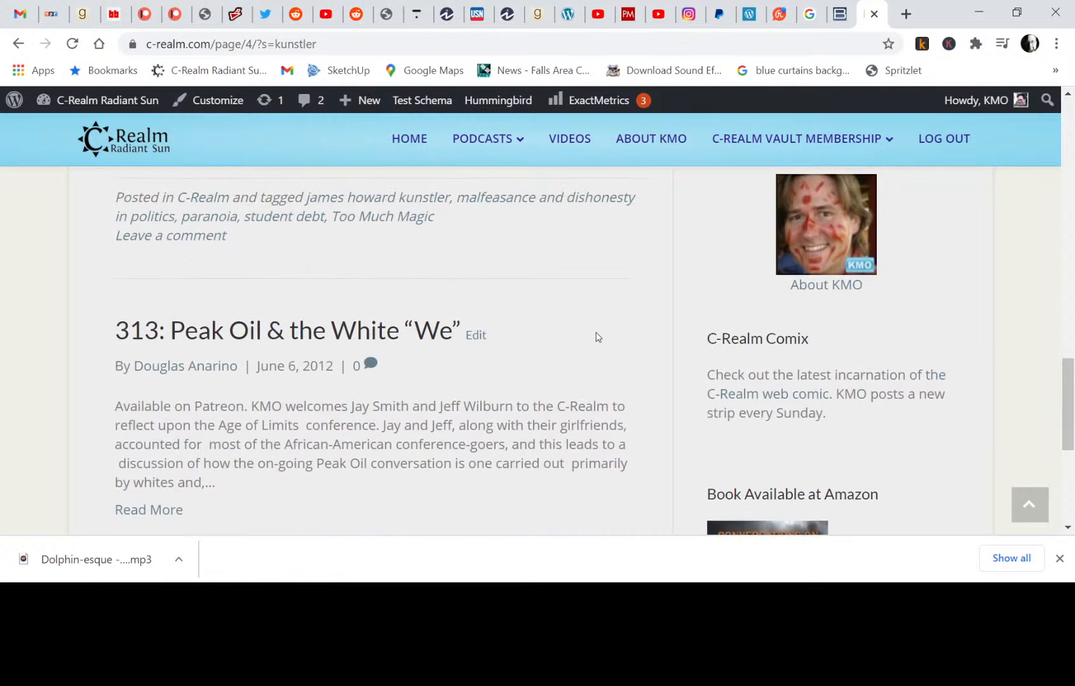
{"action": "scroll", "coordinate": [598, 337], "scroll_direction": "down", "scroll_amount": 1}
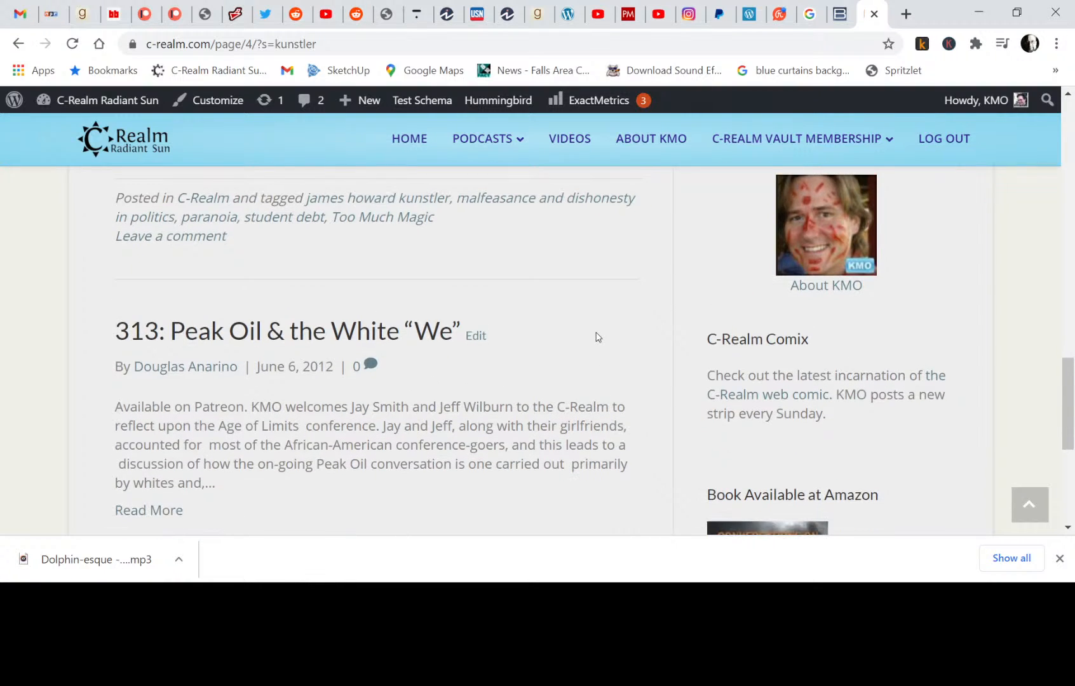
- Go back up the fourth page of the kunstler results and open the full post for episode 322: Poised Between Denial and Anger
{"action": "scroll", "coordinate": [598, 337], "scroll_direction": "down", "scroll_amount": 1}
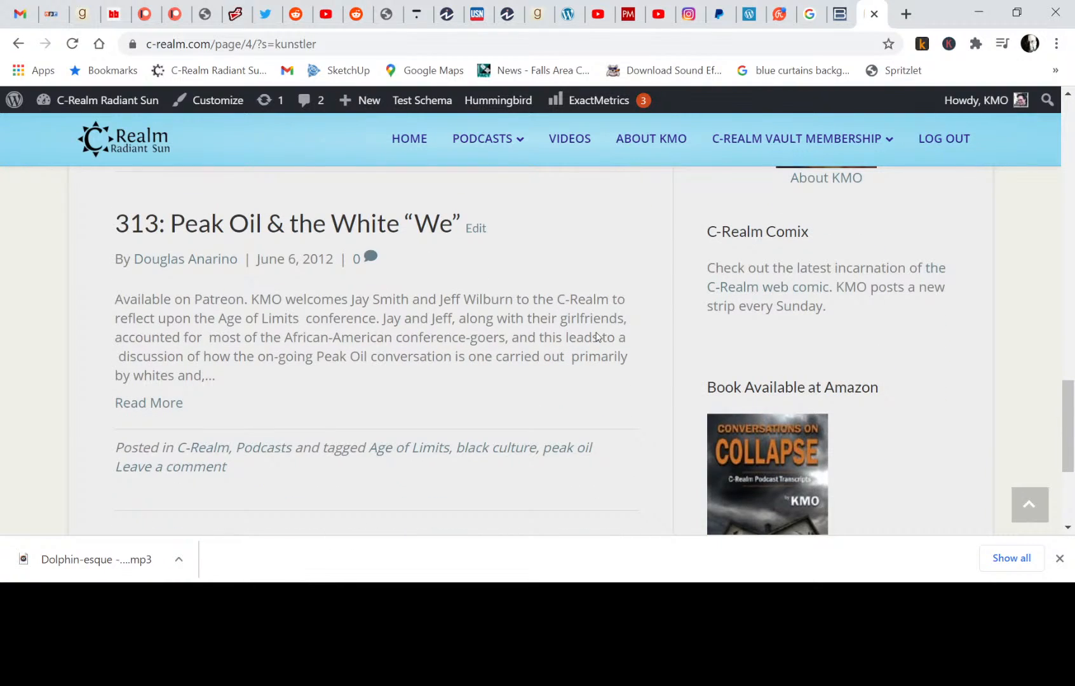
{"action": "scroll", "coordinate": [597, 336], "scroll_direction": "up", "scroll_amount": 5}
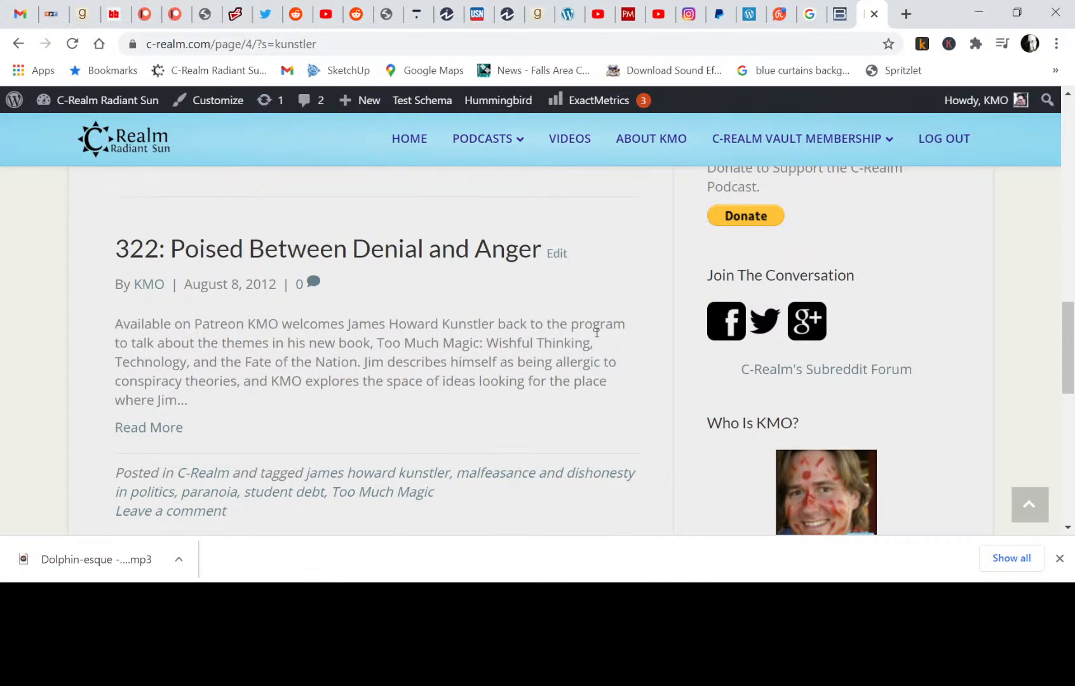
{"action": "scroll", "coordinate": [598, 332], "scroll_direction": "down", "scroll_amount": 1}
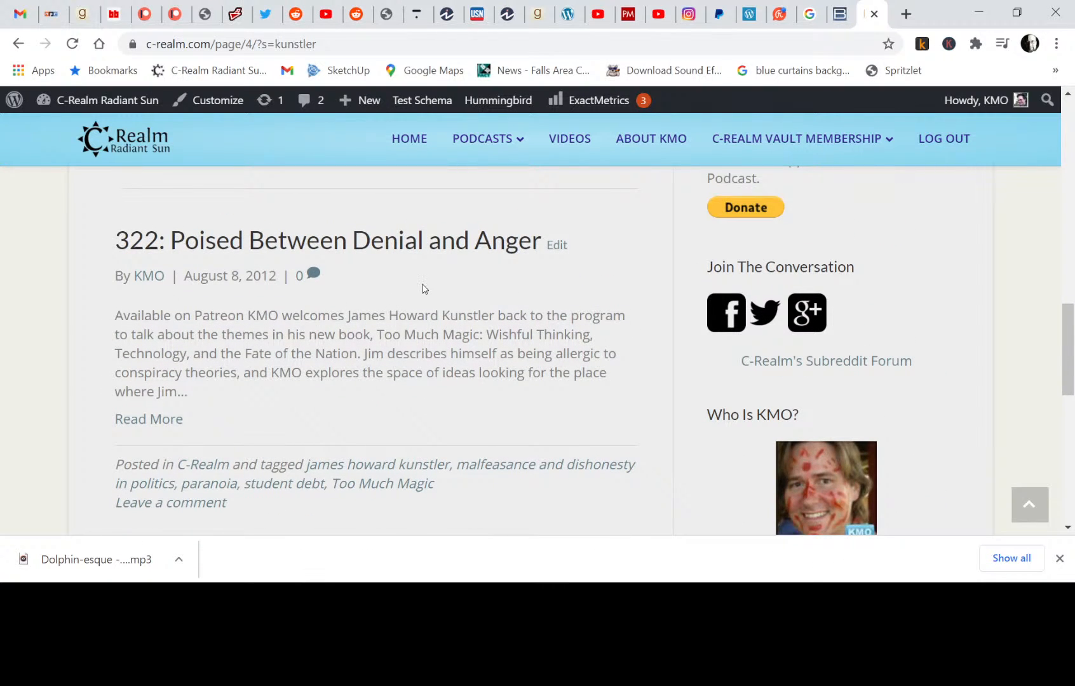
{"action": "left_click", "coordinate": [143, 424]}
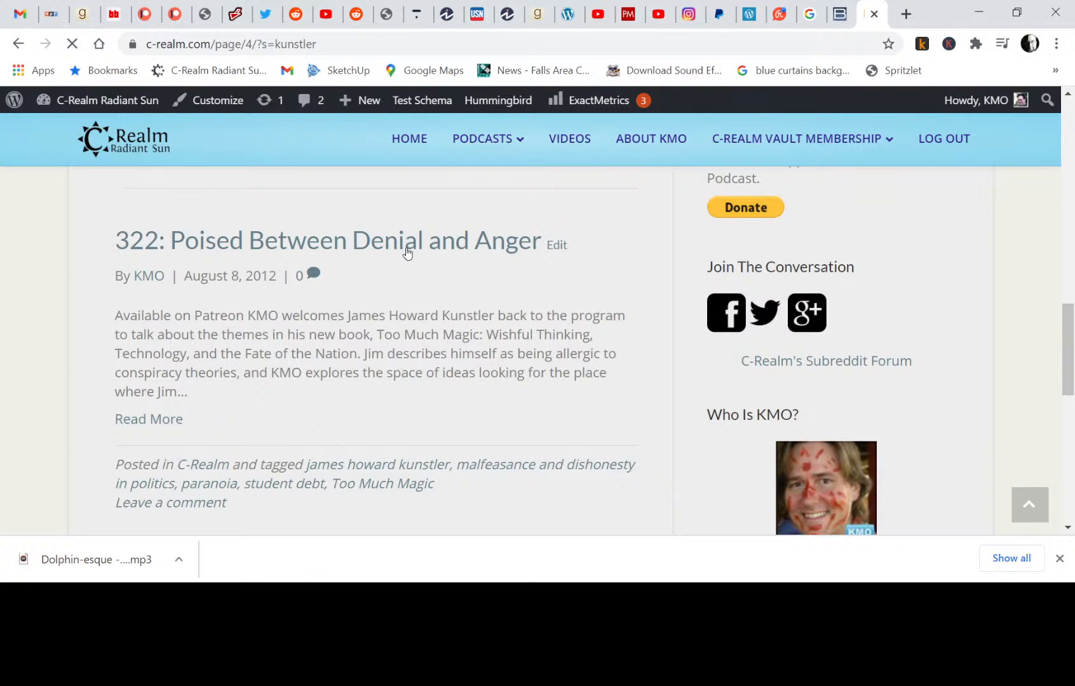
{"action": "left_click", "coordinate": [346, 243]}
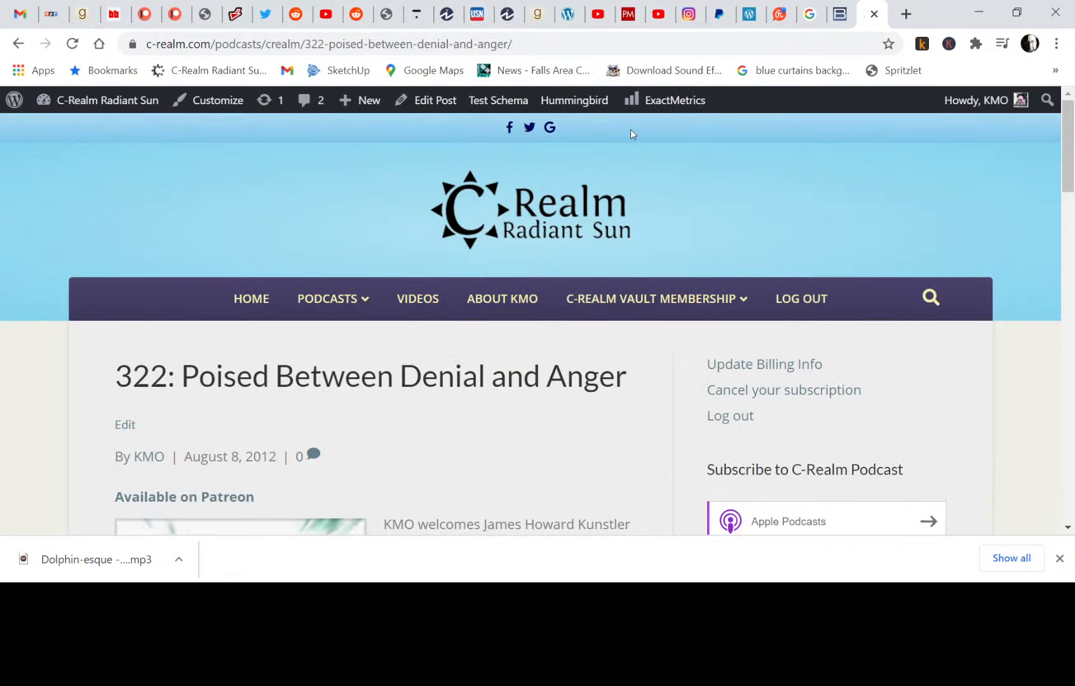
- Read the episode 322 post on the C-Realm site and open its Patreon version
{"action": "scroll", "coordinate": [454, 341], "scroll_direction": "down", "scroll_amount": 5}
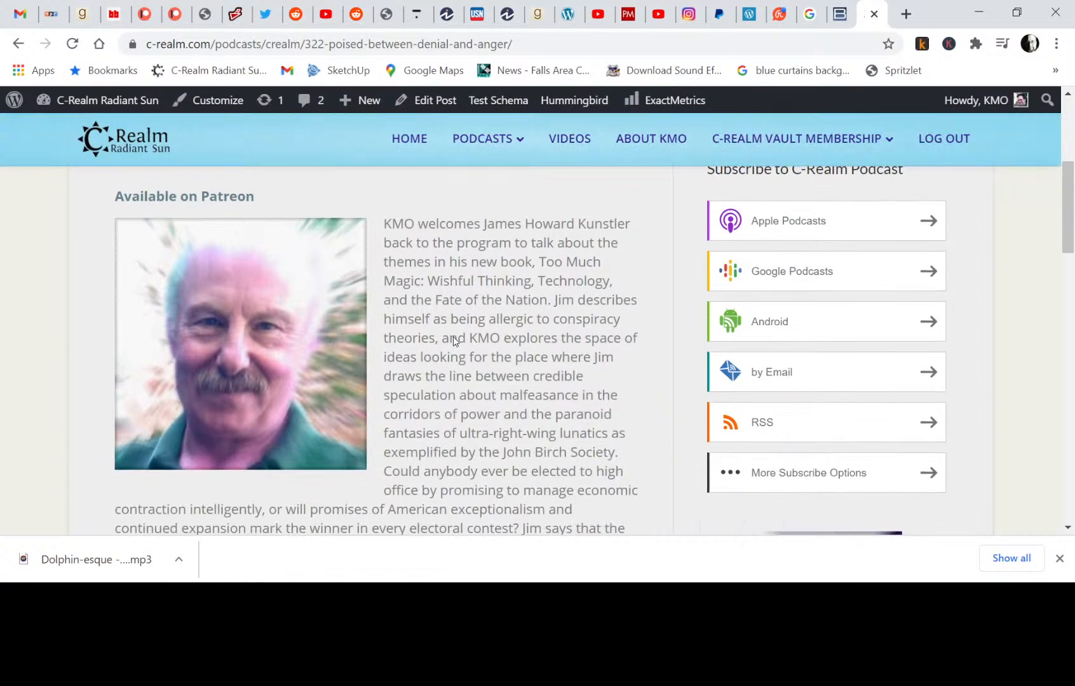
{"action": "scroll", "coordinate": [454, 341], "scroll_direction": "down", "scroll_amount": 4}
{"action": "scroll", "coordinate": [454, 341], "scroll_direction": "up", "scroll_amount": 6}
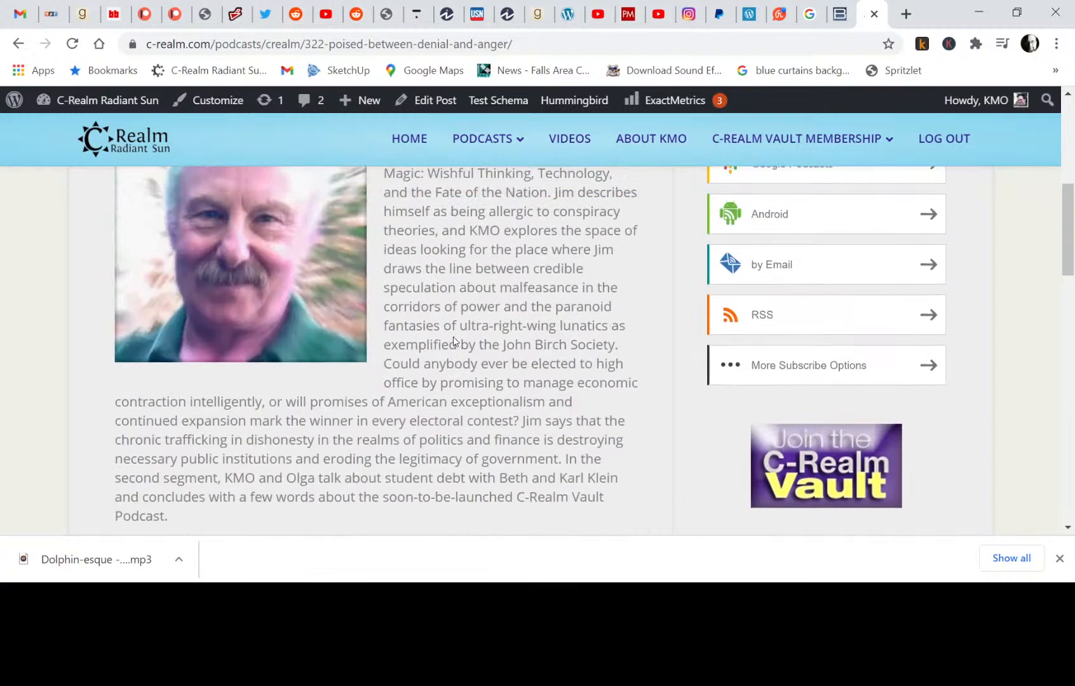
{"action": "scroll", "coordinate": [454, 341], "scroll_direction": "down", "scroll_amount": 1}
{"action": "scroll", "coordinate": [454, 341], "scroll_direction": "up", "scroll_amount": 1}
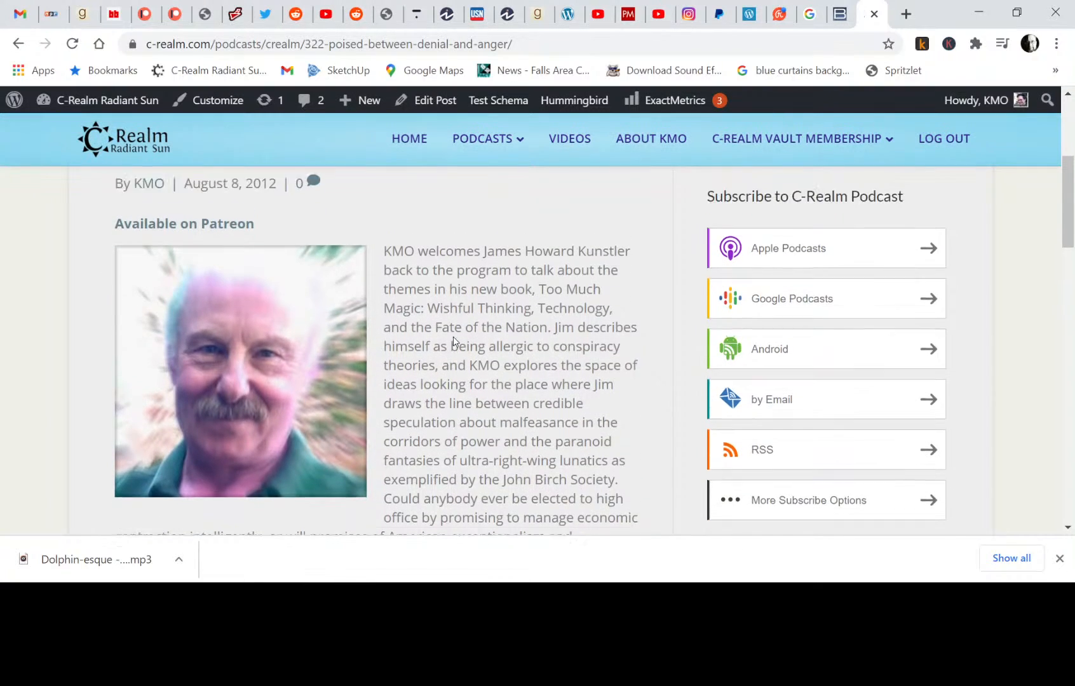
{"action": "left_click", "coordinate": [188, 258]}
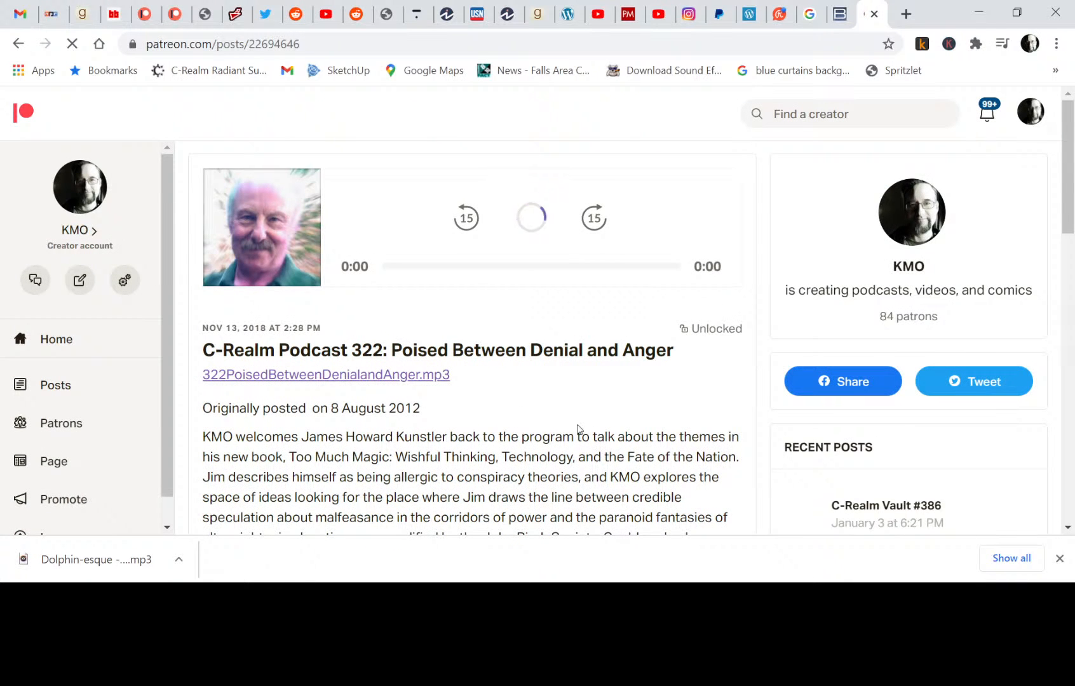
- Copy the web address of the Patreon post for C-Realm Podcast 322
{"action": "scroll", "coordinate": [578, 432], "scroll_direction": "down", "scroll_amount": 2}
{"action": "scroll", "coordinate": [578, 429], "scroll_direction": "up", "scroll_amount": 2}
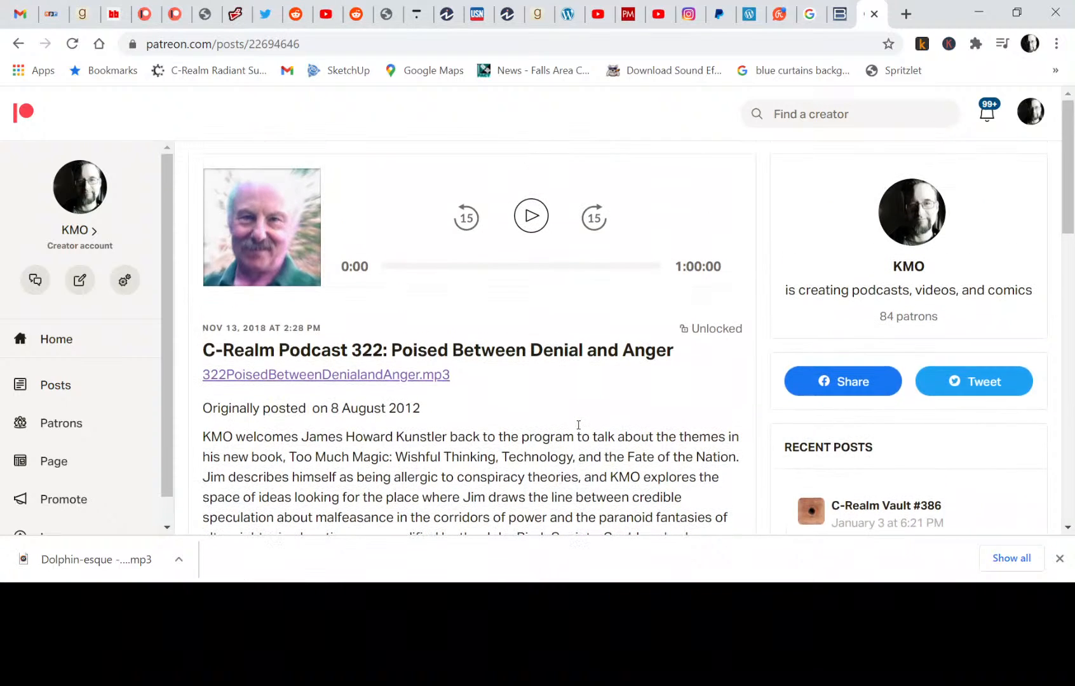
{"action": "left_click", "coordinate": [340, 42]}
{"action": "key", "text": "ctrl+c"}
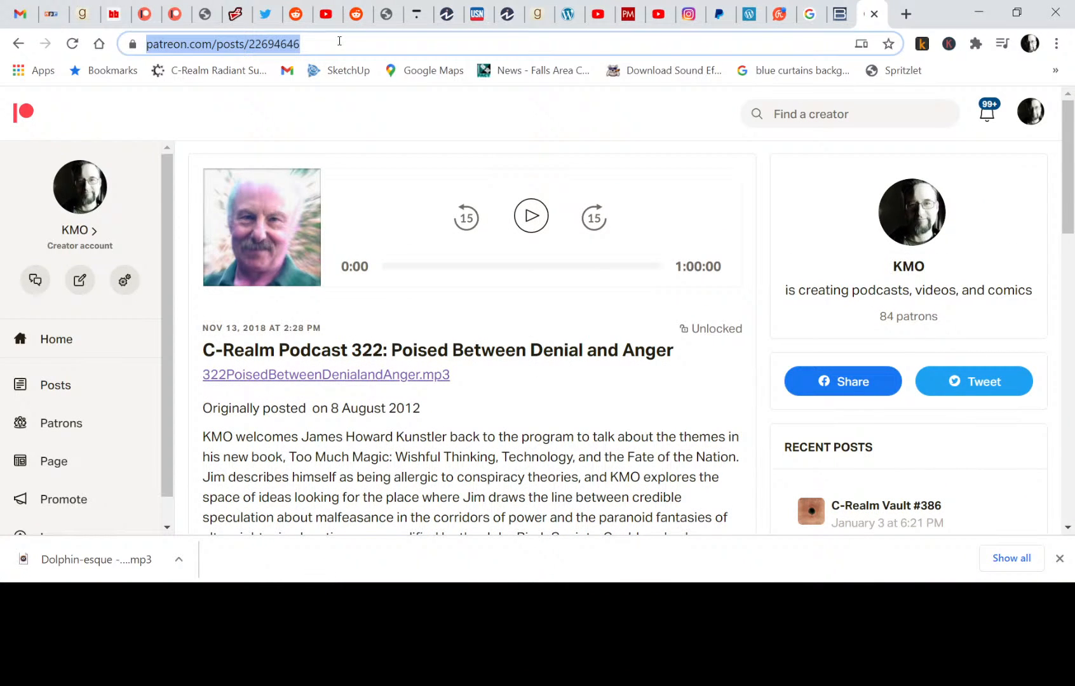
- Examine the episode 322 description on Patreon, from the title and audio file down to the comment area
{"action": "scroll", "coordinate": [578, 473], "scroll_direction": "down", "scroll_amount": 2}
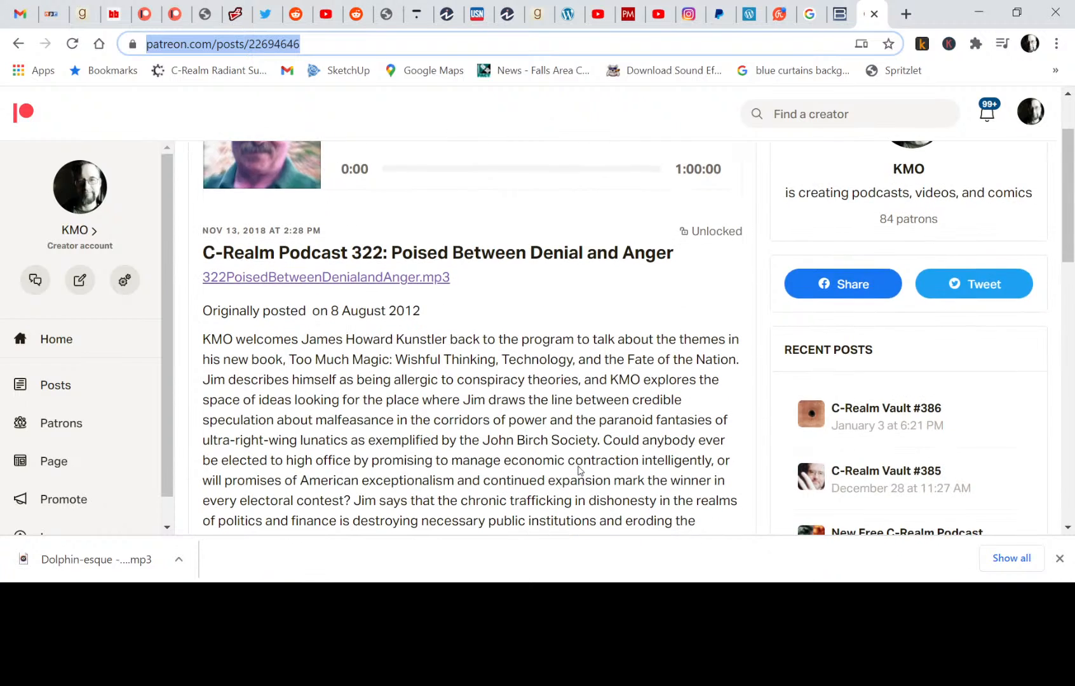
{"action": "scroll", "coordinate": [578, 470], "scroll_direction": "down", "scroll_amount": 3}
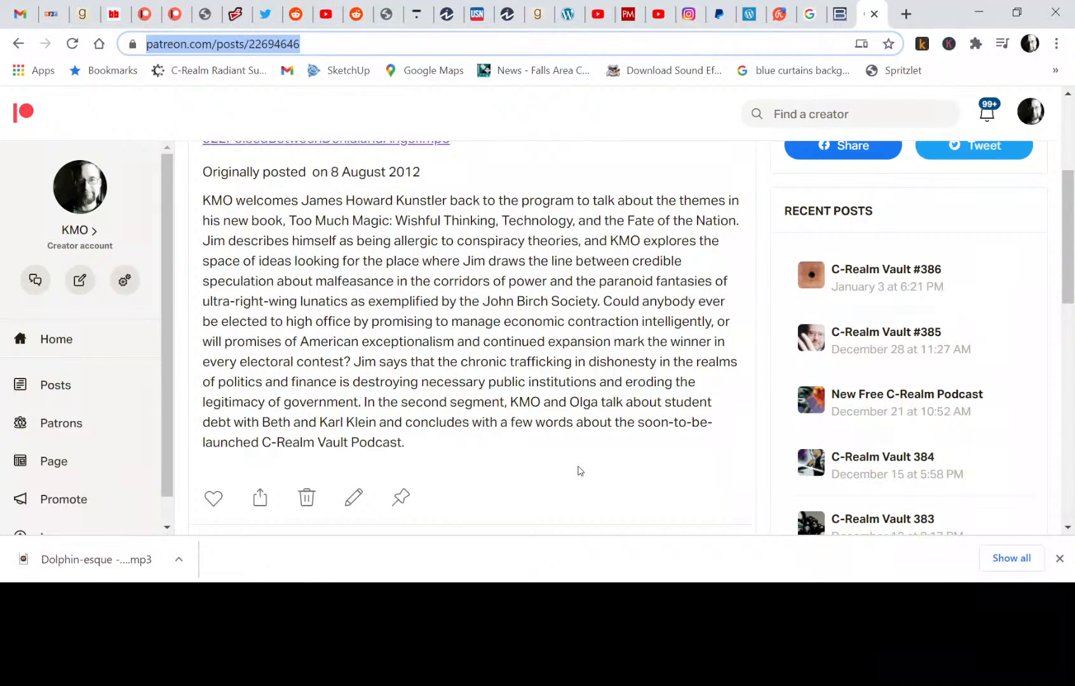
{"action": "scroll", "coordinate": [579, 471], "scroll_direction": "down", "scroll_amount": 1}
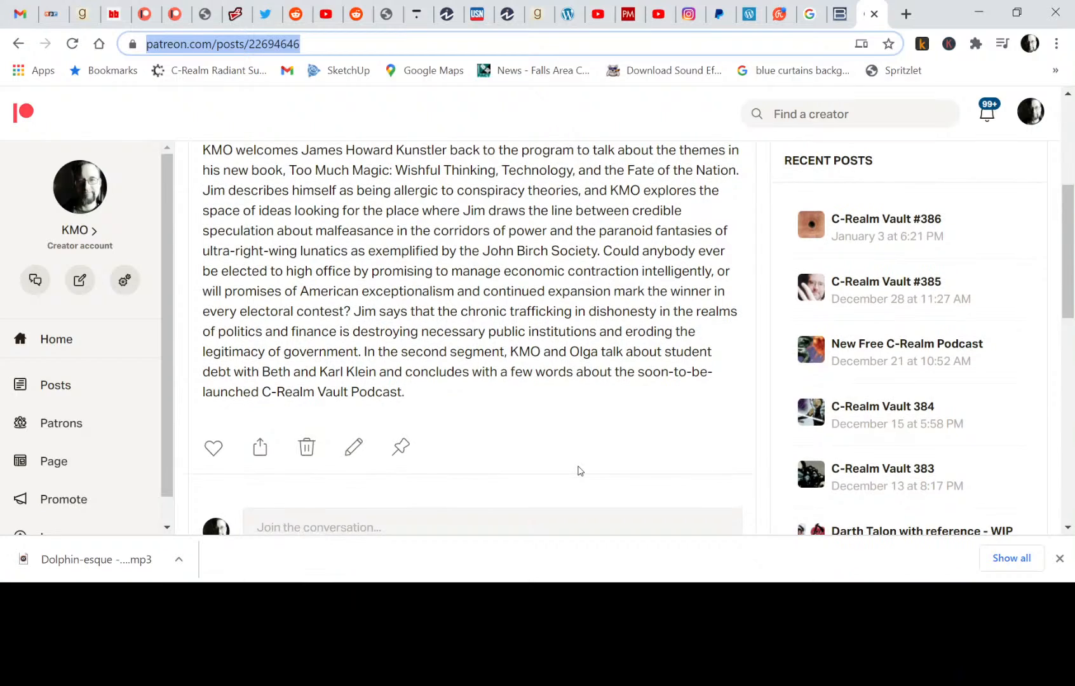
{"action": "scroll", "coordinate": [578, 471], "scroll_direction": "down", "scroll_amount": 1}
{"action": "scroll", "coordinate": [578, 471], "scroll_direction": "up", "scroll_amount": 1}
{"action": "scroll", "coordinate": [578, 471], "scroll_direction": "up", "scroll_amount": 1}
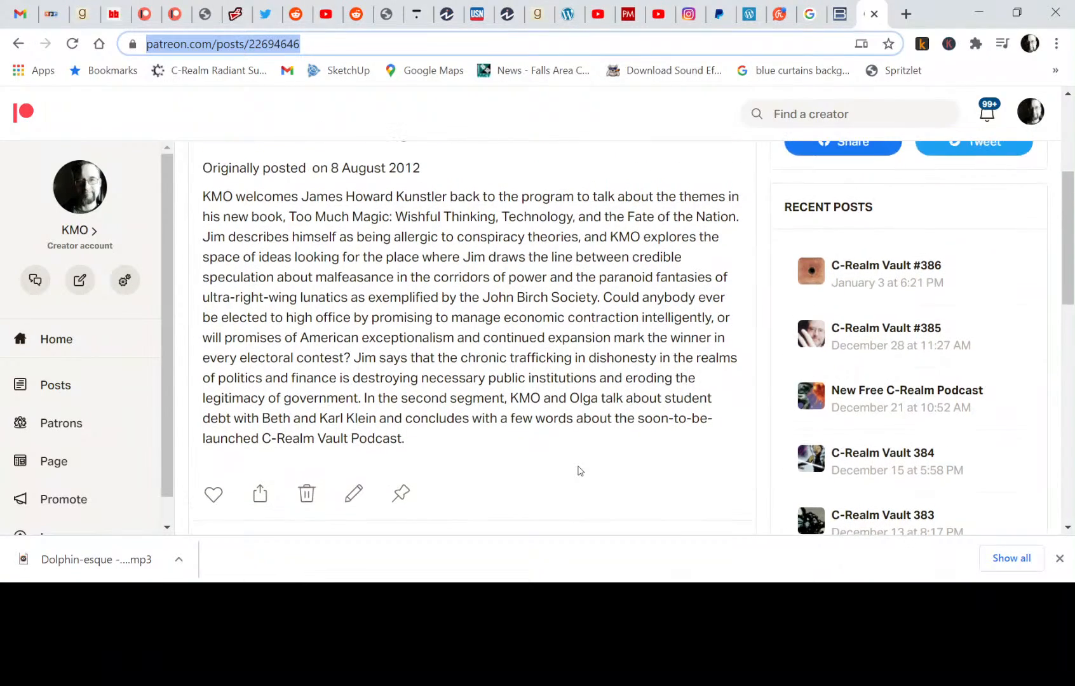
{"action": "scroll", "coordinate": [579, 471], "scroll_direction": "down", "scroll_amount": 1}
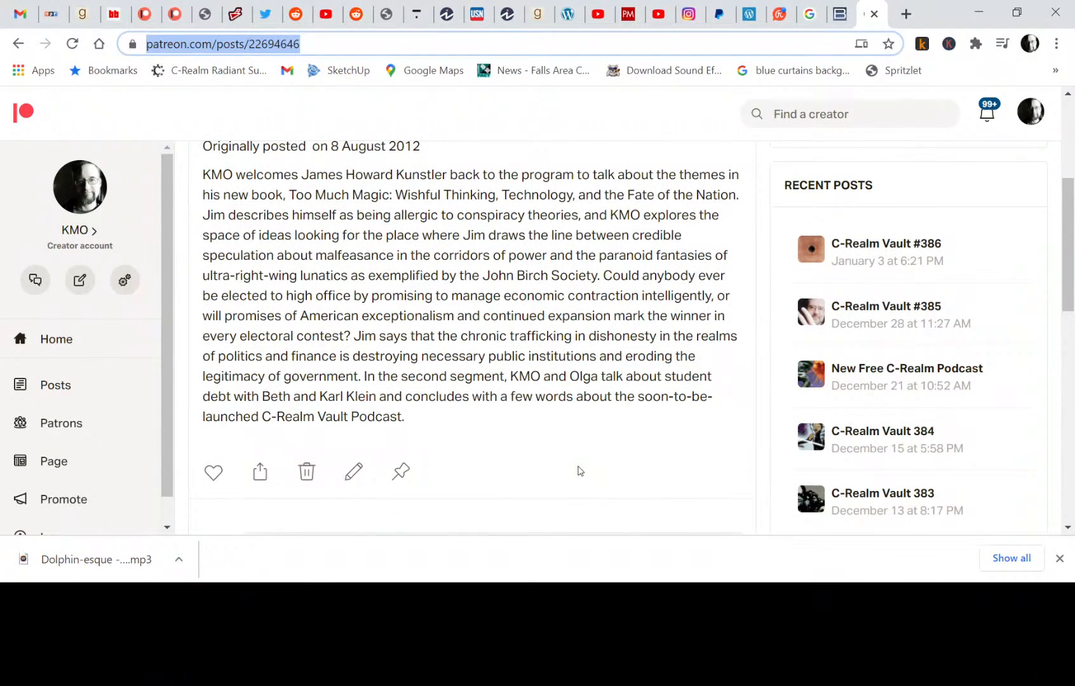
{"action": "scroll", "coordinate": [579, 471], "scroll_direction": "down", "scroll_amount": 2}
{"action": "scroll", "coordinate": [578, 471], "scroll_direction": "down", "scroll_amount": 2}
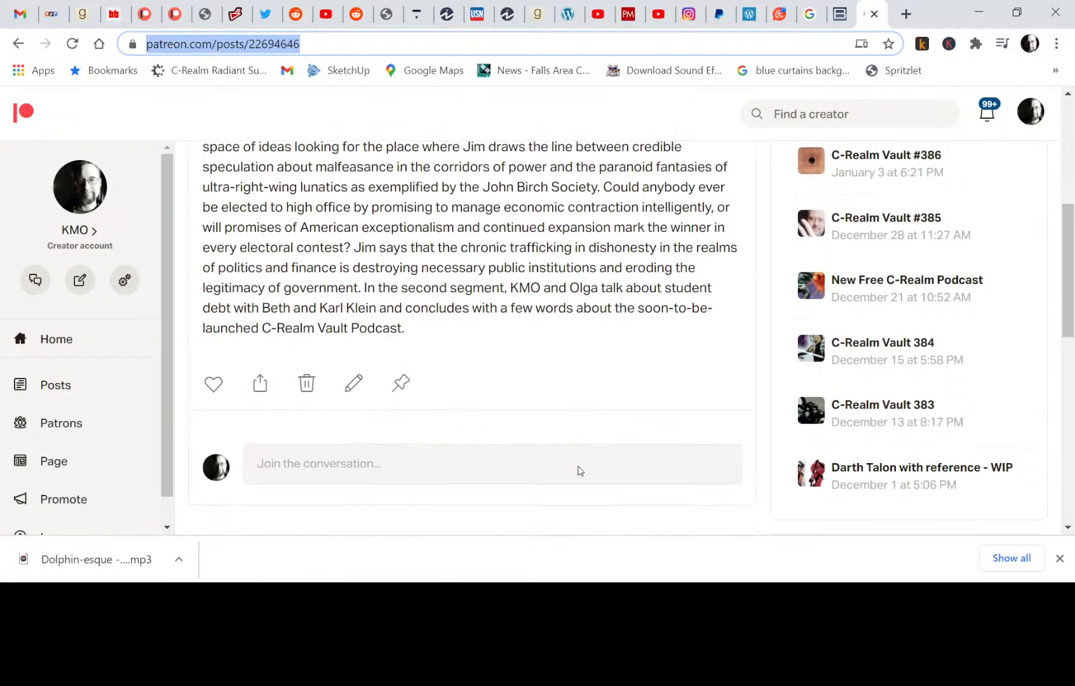
{"action": "scroll", "coordinate": [578, 471], "scroll_direction": "up", "scroll_amount": 2}
{"action": "scroll", "coordinate": [578, 470], "scroll_direction": "up", "scroll_amount": 5}
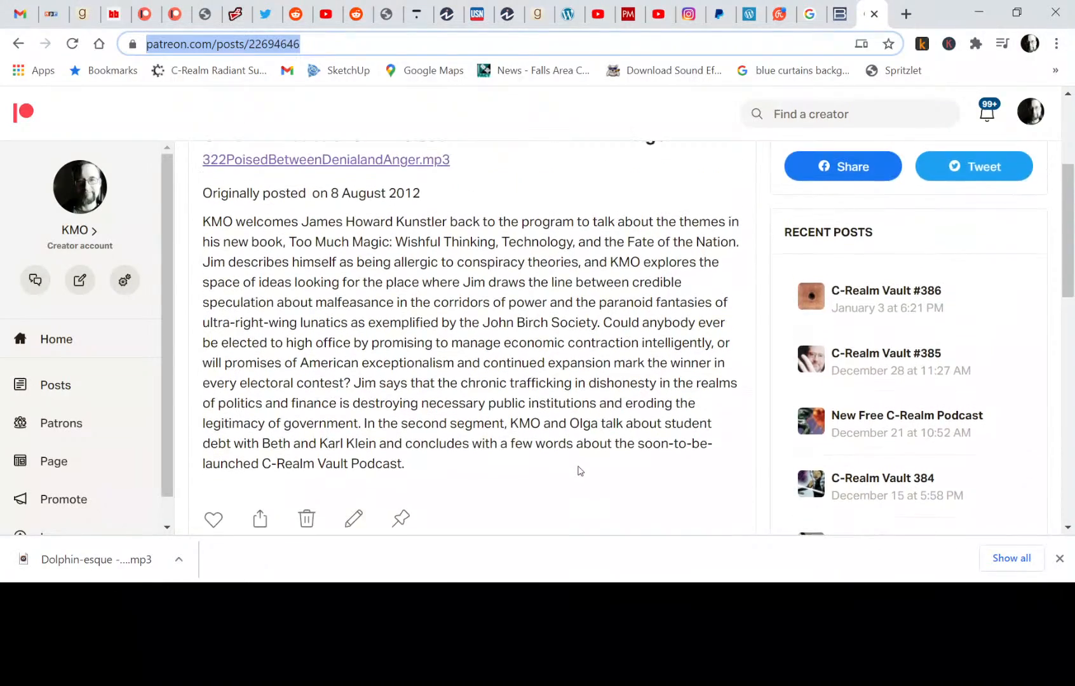
{"action": "scroll", "coordinate": [578, 471], "scroll_direction": "down", "scroll_amount": 2}
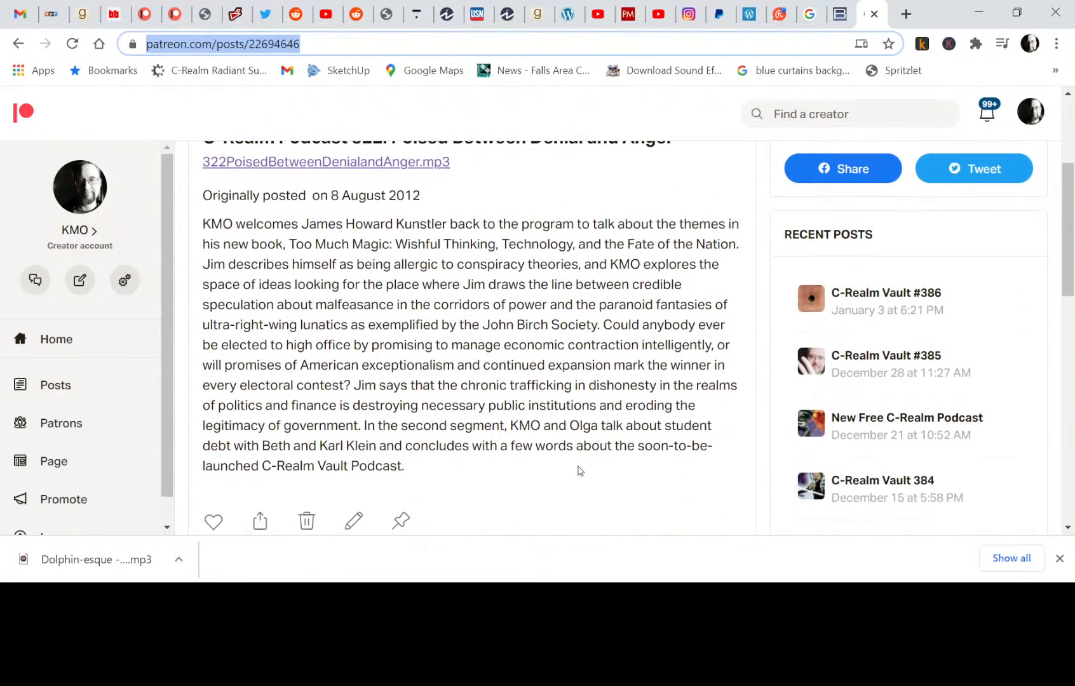
{"action": "scroll", "coordinate": [578, 471], "scroll_direction": "up", "scroll_amount": 4}
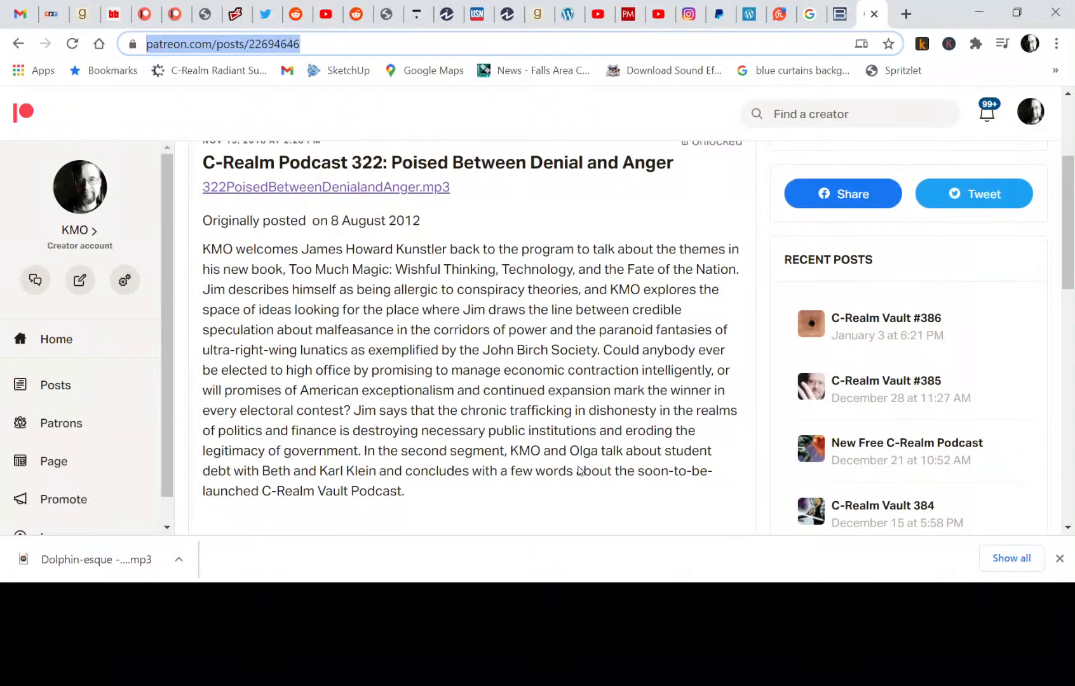
{"action": "scroll", "coordinate": [579, 471], "scroll_direction": "up", "scroll_amount": 2}
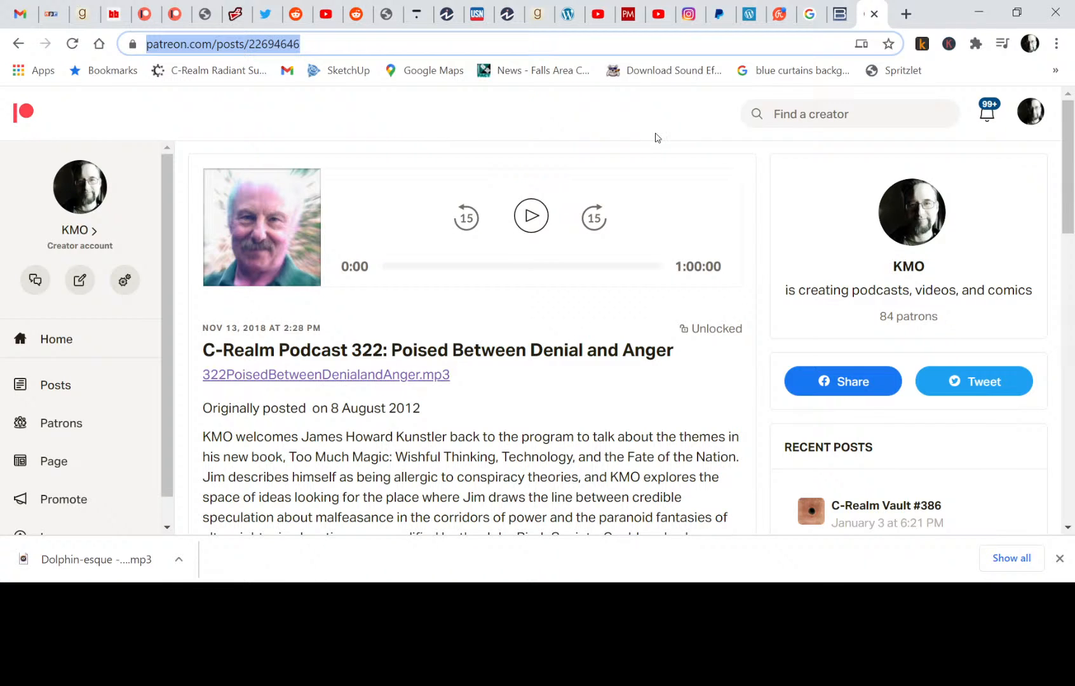
{"action": "left_click", "coordinate": [780, 14]}
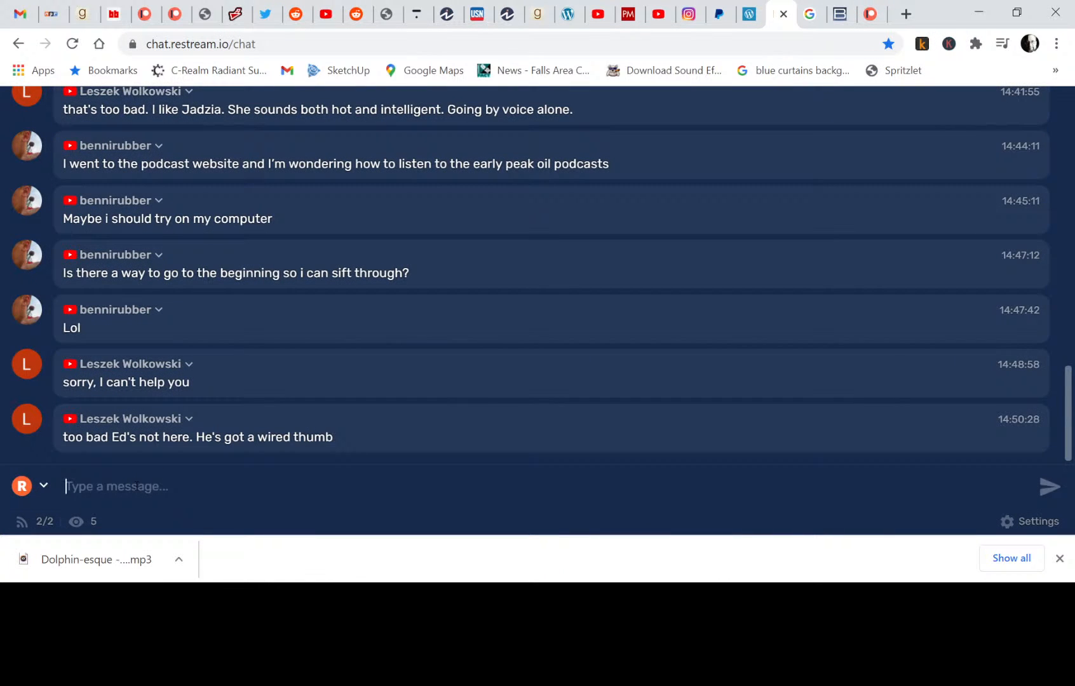
{"action": "key", "text": "ctrl+v"}
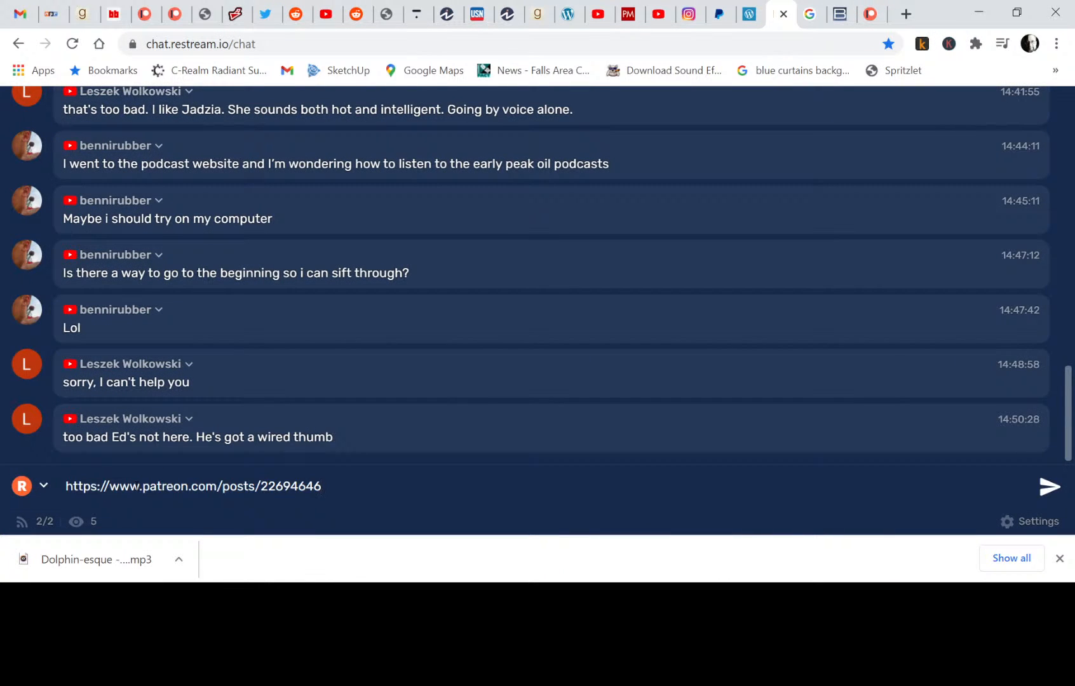
{"action": "key", "text": "Return"}
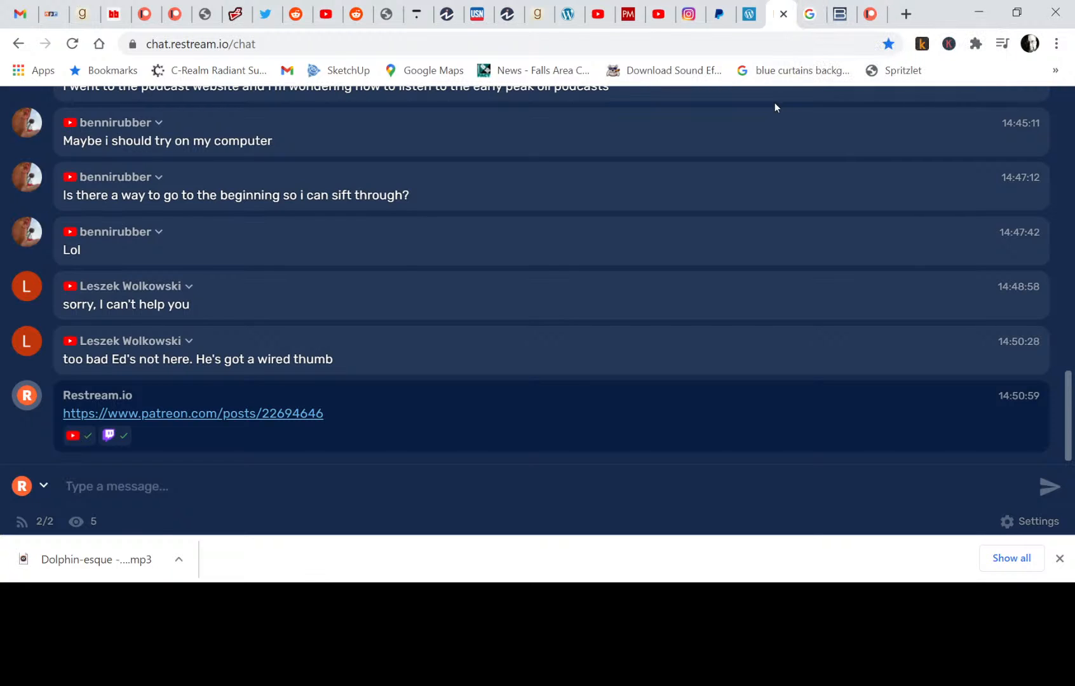
- Switch to Clip Studio Paint and add a layer named armature above the reference photos in the Mama Shug canvas
{"action": "left_click", "coordinate": [977, 7]}
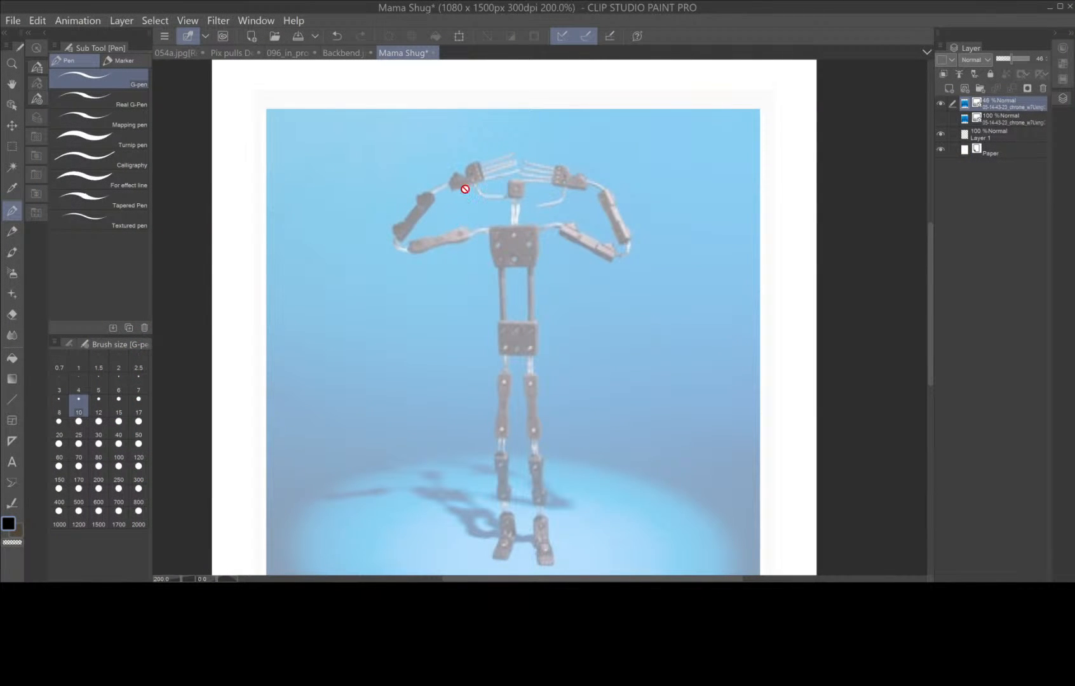
{"action": "left_click", "coordinate": [952, 88]}
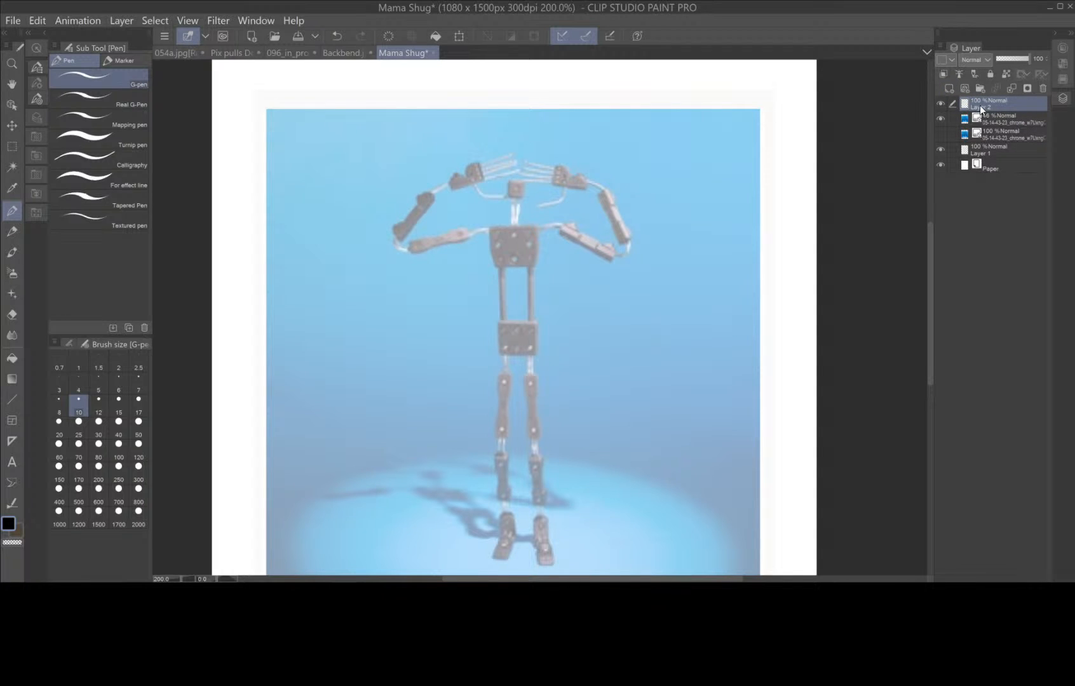
{"action": "double_click", "coordinate": [982, 108]}
- Trace the puppet's square head, neck and the upper arm and forearm on the image's left side with the G-pen
{"action": "mouse_move", "coordinate": [510, 183]}
{"action": "left_mouse_down"}
{"action": "mouse_move", "coordinate": [516, 202]}
{"action": "mouse_move", "coordinate": [525, 186]}
{"action": "mouse_move", "coordinate": [509, 183]}
{"action": "mouse_move", "coordinate": [513, 223]}
{"action": "left_mouse_up"}
{"action": "left_click_drag", "start_coordinate": [519, 202], "coordinate": [512, 229]}
{"action": "mouse_move", "coordinate": [487, 229]}
{"action": "left_mouse_down"}
{"action": "mouse_move", "coordinate": [457, 244]}
{"action": "mouse_move", "coordinate": [470, 235]}
{"action": "mouse_move", "coordinate": [426, 237]}
{"action": "mouse_move", "coordinate": [407, 245]}
{"action": "mouse_move", "coordinate": [413, 252]}
{"action": "mouse_move", "coordinate": [440, 248]}
{"action": "mouse_move", "coordinate": [395, 224]}
{"action": "mouse_move", "coordinate": [390, 233]}
{"action": "mouse_move", "coordinate": [409, 240]}
{"action": "mouse_move", "coordinate": [436, 198]}
{"action": "mouse_move", "coordinate": [424, 192]}
{"action": "mouse_move", "coordinate": [401, 223]}
{"action": "mouse_move", "coordinate": [395, 251]}
{"action": "mouse_move", "coordinate": [409, 254]}
{"action": "mouse_move", "coordinate": [392, 251]}
{"action": "mouse_move", "coordinate": [402, 255]}
{"action": "left_mouse_up"}
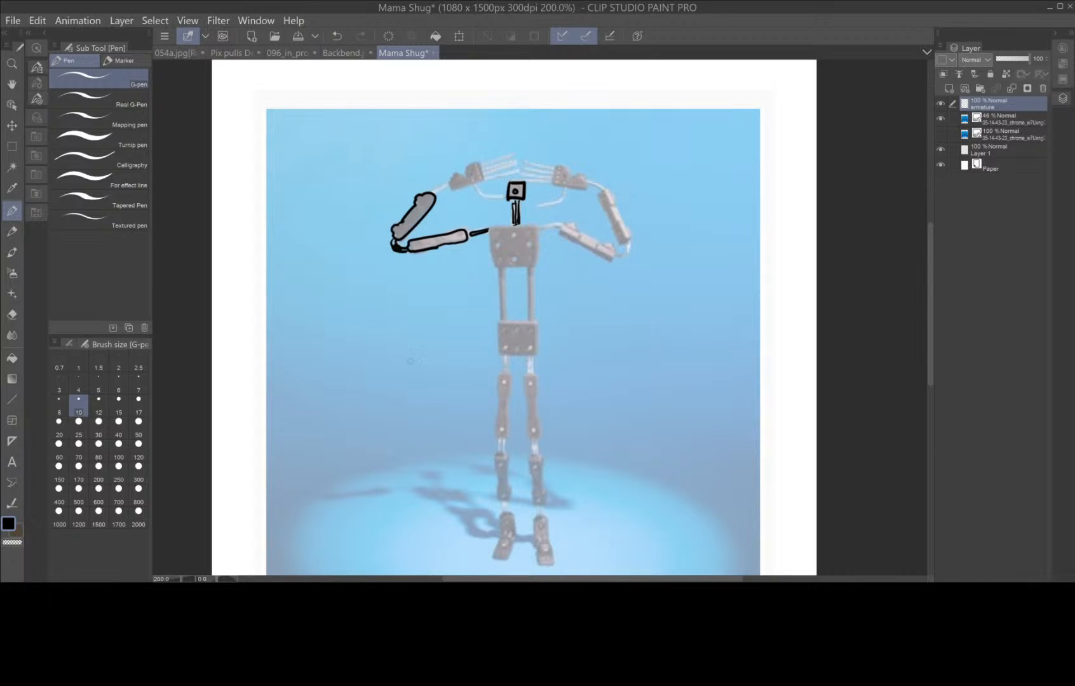
- Trace the upper arm and elbow on the image's right side, the bolted chest plate and the twin spine rods
{"action": "mouse_move", "coordinate": [622, 250]}
{"action": "left_mouse_down"}
{"action": "mouse_move", "coordinate": [630, 257]}
{"action": "mouse_move", "coordinate": [611, 264]}
{"action": "mouse_move", "coordinate": [611, 241]}
{"action": "mouse_move", "coordinate": [593, 249]}
{"action": "mouse_move", "coordinate": [614, 263]}
{"action": "mouse_move", "coordinate": [597, 252]}
{"action": "left_mouse_up"}
{"action": "left_click_drag", "start_coordinate": [605, 238], "coordinate": [580, 233]}
{"action": "left_click_drag", "start_coordinate": [580, 233], "coordinate": [580, 251]}
{"action": "mouse_move", "coordinate": [579, 251]}
{"action": "left_mouse_down"}
{"action": "mouse_move", "coordinate": [601, 237]}
{"action": "mouse_move", "coordinate": [539, 231]}
{"action": "mouse_move", "coordinate": [497, 264]}
{"action": "mouse_move", "coordinate": [518, 265]}
{"action": "mouse_move", "coordinate": [539, 230]}
{"action": "mouse_move", "coordinate": [536, 271]}
{"action": "left_mouse_up"}
{"action": "mouse_move", "coordinate": [485, 228]}
{"action": "left_mouse_down"}
{"action": "mouse_move", "coordinate": [539, 227]}
{"action": "mouse_move", "coordinate": [515, 239]}
{"action": "mouse_move", "coordinate": [533, 245]}
{"action": "mouse_move", "coordinate": [518, 261]}
{"action": "mouse_move", "coordinate": [498, 237]}
{"action": "mouse_move", "coordinate": [505, 261]}
{"action": "mouse_move", "coordinate": [533, 262]}
{"action": "mouse_move", "coordinate": [510, 322]}
{"action": "left_mouse_up"}
{"action": "mouse_move", "coordinate": [503, 265]}
{"action": "left_mouse_down"}
{"action": "mouse_move", "coordinate": [502, 324]}
{"action": "mouse_move", "coordinate": [527, 285]}
{"action": "mouse_move", "coordinate": [533, 324]}
{"action": "left_mouse_up"}
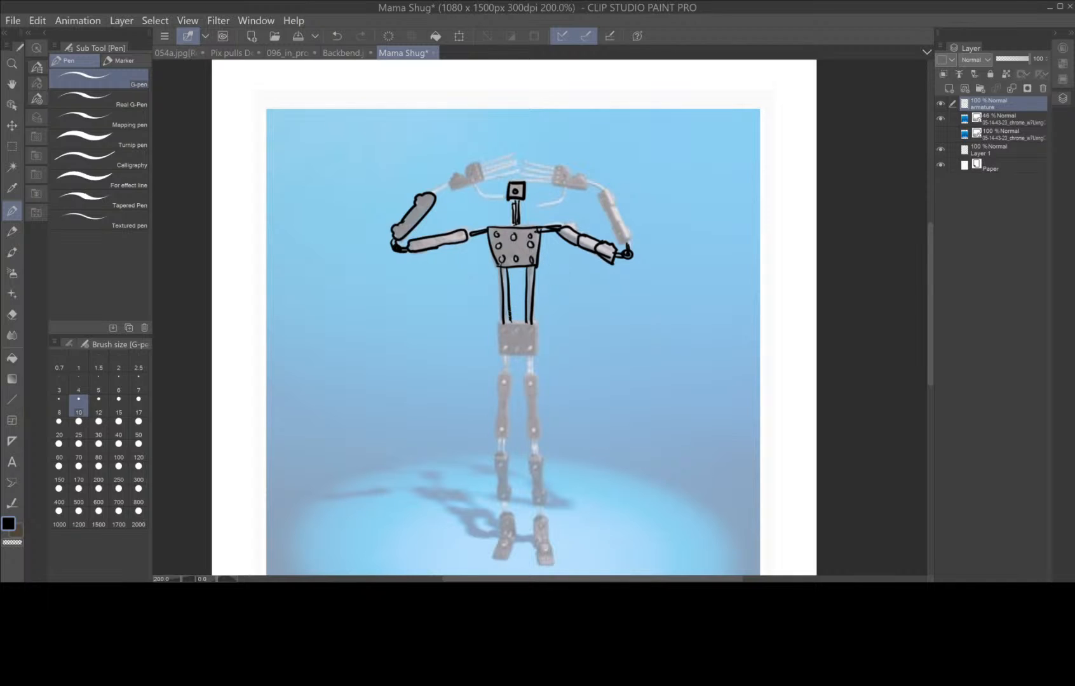
- Trace the bars at both ends of the spine rods, the bolted pelvis block, the hip joints and both thighs
{"action": "mouse_move", "coordinate": [501, 323]}
{"action": "left_mouse_down"}
{"action": "mouse_move", "coordinate": [509, 312]}
{"action": "mouse_move", "coordinate": [539, 321]}
{"action": "left_mouse_up"}
{"action": "mouse_move", "coordinate": [506, 264]}
{"action": "left_mouse_down"}
{"action": "mouse_move", "coordinate": [499, 274]}
{"action": "mouse_move", "coordinate": [540, 268]}
{"action": "left_mouse_up"}
{"action": "left_click_drag", "start_coordinate": [499, 323], "coordinate": [499, 357]}
{"action": "mouse_move", "coordinate": [538, 324]}
{"action": "left_mouse_down"}
{"action": "mouse_move", "coordinate": [538, 356]}
{"action": "mouse_move", "coordinate": [505, 328]}
{"action": "mouse_move", "coordinate": [531, 330]}
{"action": "mouse_move", "coordinate": [506, 348]}
{"action": "mouse_move", "coordinate": [531, 348]}
{"action": "mouse_move", "coordinate": [507, 376]}
{"action": "mouse_move", "coordinate": [498, 362]}
{"action": "mouse_move", "coordinate": [540, 357]}
{"action": "mouse_move", "coordinate": [525, 361]}
{"action": "mouse_move", "coordinate": [527, 377]}
{"action": "left_mouse_up"}
{"action": "mouse_move", "coordinate": [534, 365]}
{"action": "left_mouse_down"}
{"action": "mouse_move", "coordinate": [511, 391]}
{"action": "mouse_move", "coordinate": [508, 437]}
{"action": "mouse_move", "coordinate": [498, 438]}
{"action": "mouse_move", "coordinate": [497, 379]}
{"action": "mouse_move", "coordinate": [501, 431]}
{"action": "mouse_move", "coordinate": [524, 391]}
{"action": "mouse_move", "coordinate": [527, 439]}
{"action": "mouse_move", "coordinate": [539, 436]}
{"action": "mouse_move", "coordinate": [533, 390]}
{"action": "left_mouse_up"}
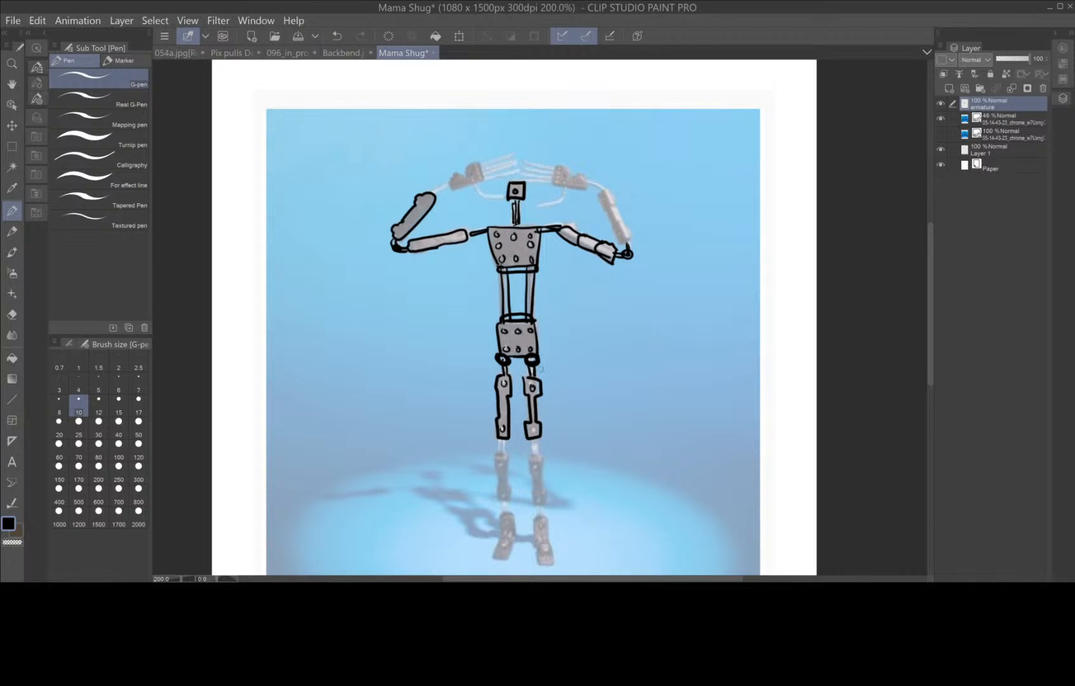
- Trace the puppet's knees, lower legs and feet, and the wrist and hand of the arm on the image's left
{"action": "mouse_move", "coordinate": [502, 436]}
{"action": "left_mouse_down"}
{"action": "mouse_move", "coordinate": [502, 458]}
{"action": "mouse_move", "coordinate": [541, 461]}
{"action": "mouse_move", "coordinate": [507, 459]}
{"action": "mouse_move", "coordinate": [503, 475]}
{"action": "mouse_move", "coordinate": [494, 459]}
{"action": "mouse_move", "coordinate": [507, 463]}
{"action": "mouse_move", "coordinate": [502, 498]}
{"action": "mouse_move", "coordinate": [513, 499]}
{"action": "mouse_move", "coordinate": [499, 505]}
{"action": "mouse_move", "coordinate": [512, 495]}
{"action": "mouse_move", "coordinate": [508, 563]}
{"action": "left_mouse_up"}
{"action": "mouse_move", "coordinate": [508, 559]}
{"action": "left_mouse_down"}
{"action": "mouse_move", "coordinate": [490, 560]}
{"action": "mouse_move", "coordinate": [499, 546]}
{"action": "mouse_move", "coordinate": [555, 564]}
{"action": "mouse_move", "coordinate": [532, 490]}
{"action": "mouse_move", "coordinate": [549, 508]}
{"action": "mouse_move", "coordinate": [537, 454]}
{"action": "mouse_move", "coordinate": [527, 474]}
{"action": "mouse_move", "coordinate": [535, 496]}
{"action": "mouse_move", "coordinate": [535, 468]}
{"action": "mouse_move", "coordinate": [542, 496]}
{"action": "left_mouse_up"}
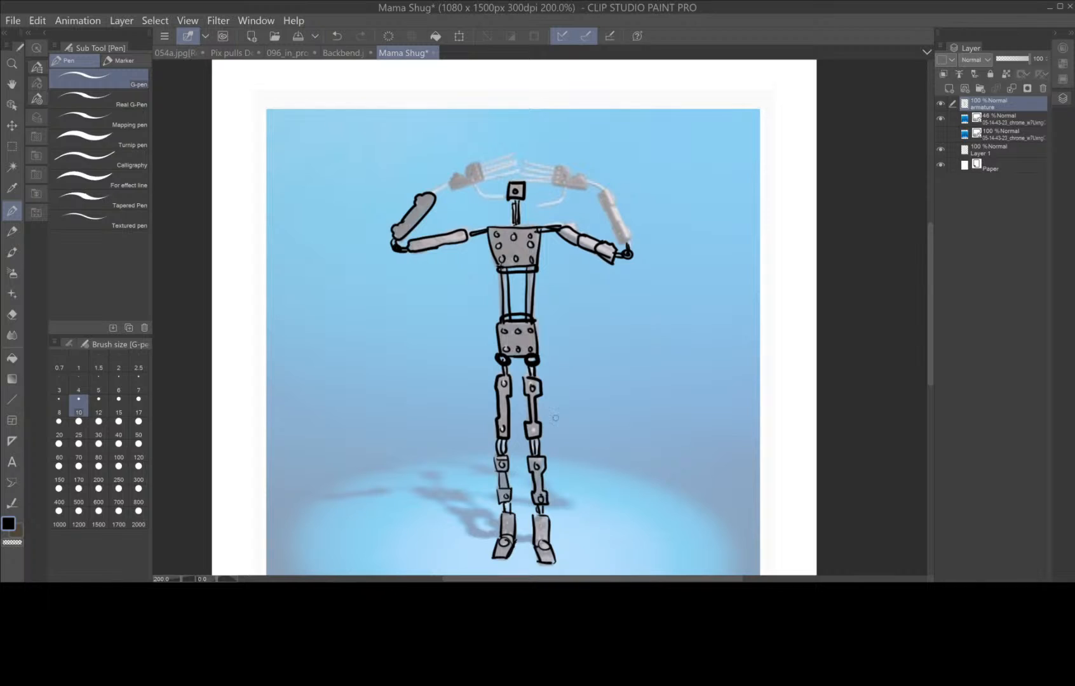
{"action": "left_click_drag", "start_coordinate": [533, 428], "coordinate": [504, 419]}
{"action": "mouse_move", "coordinate": [429, 198]}
{"action": "left_mouse_down"}
{"action": "mouse_move", "coordinate": [474, 182]}
{"action": "mouse_move", "coordinate": [459, 170]}
{"action": "mouse_move", "coordinate": [481, 160]}
{"action": "mouse_move", "coordinate": [487, 168]}
{"action": "mouse_move", "coordinate": [473, 185]}
{"action": "mouse_move", "coordinate": [475, 166]}
{"action": "mouse_move", "coordinate": [502, 201]}
{"action": "mouse_move", "coordinate": [520, 168]}
{"action": "mouse_move", "coordinate": [508, 175]}
{"action": "mouse_move", "coordinate": [519, 163]}
{"action": "mouse_move", "coordinate": [499, 163]}
{"action": "mouse_move", "coordinate": [511, 158]}
{"action": "left_mouse_up"}
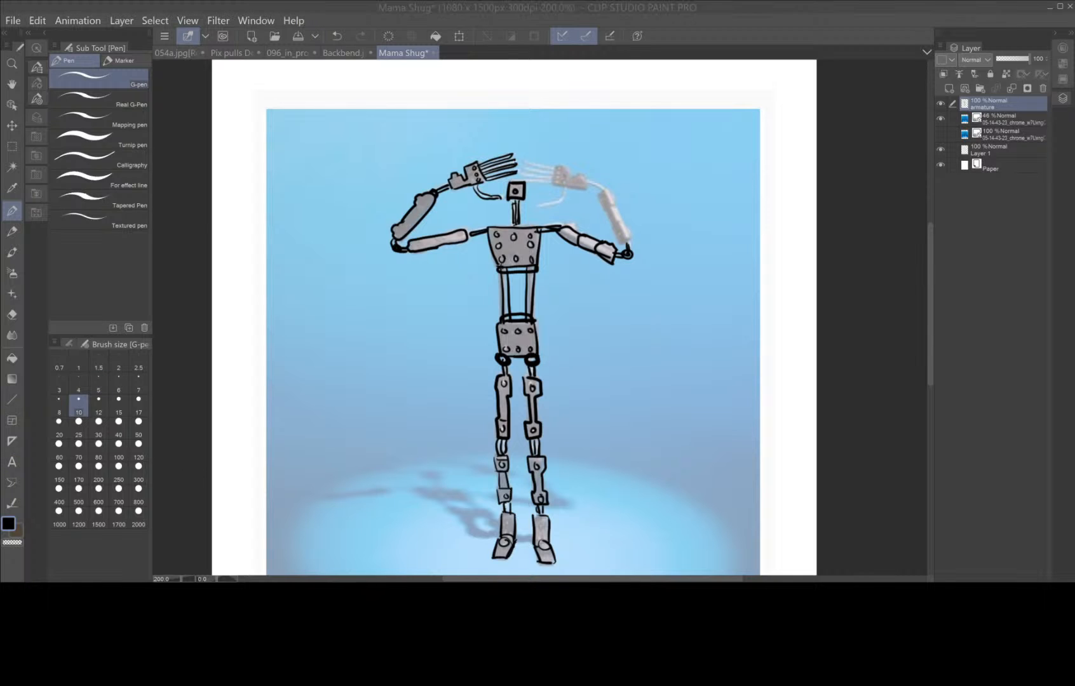
- Check the Restream chat for new viewer messages and return to the armature drawing in Clip Studio Paint
{"action": "key", "text": "alt+Tab"}
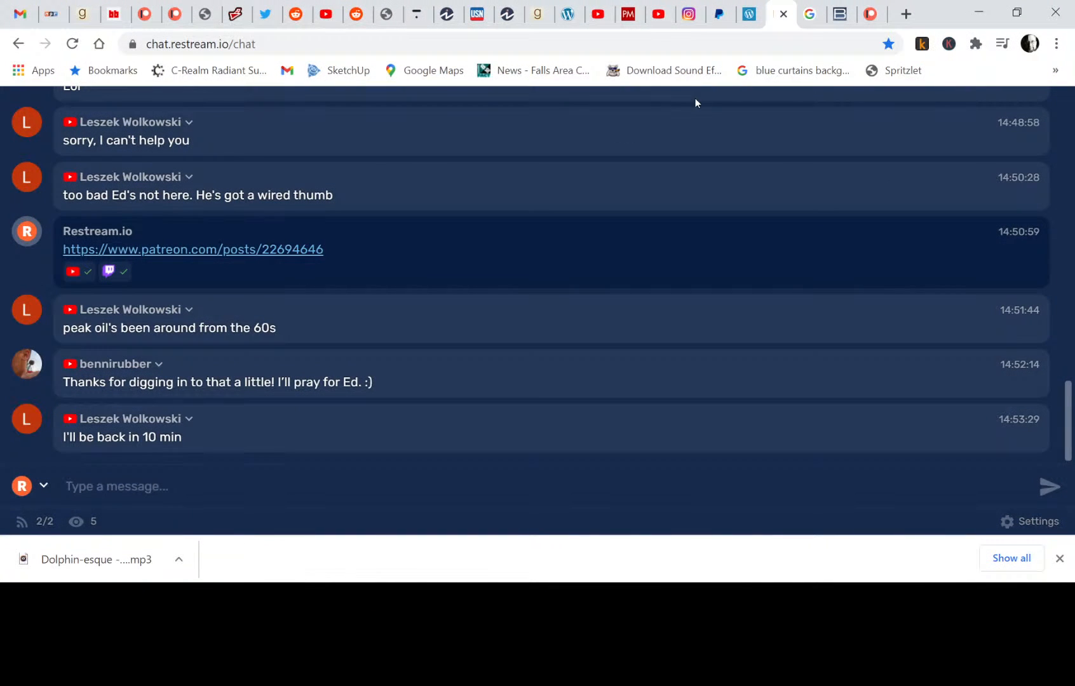
{"action": "key", "text": "alt+Tab"}
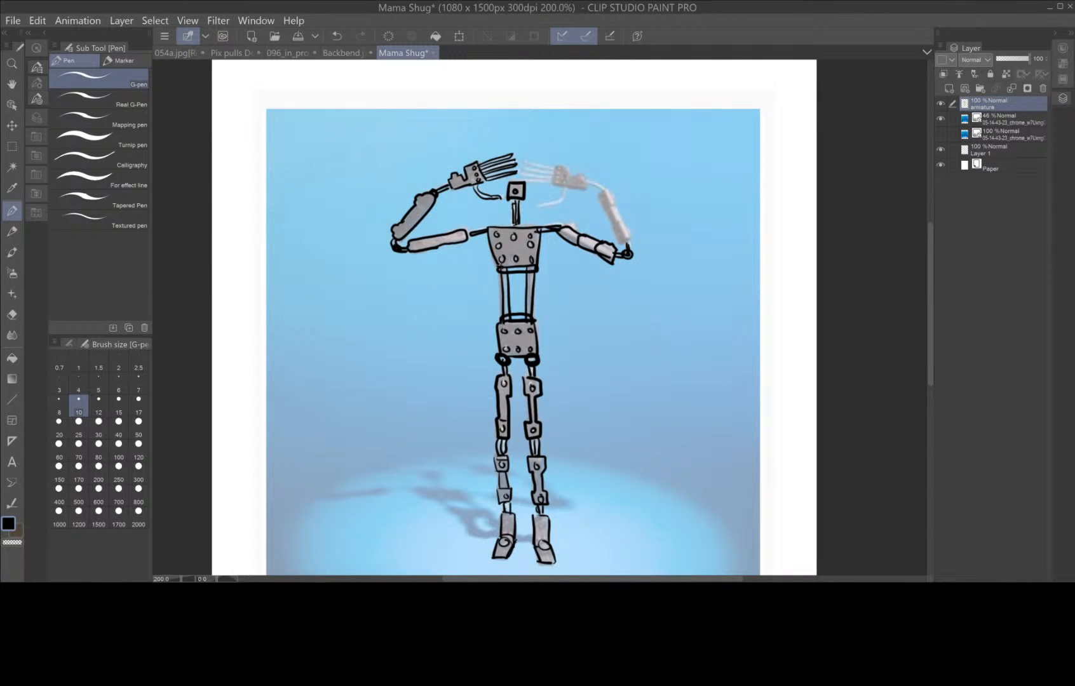
{"action": "scroll", "coordinate": [223, 340], "scroll_direction": "down", "scroll_amount": 5}
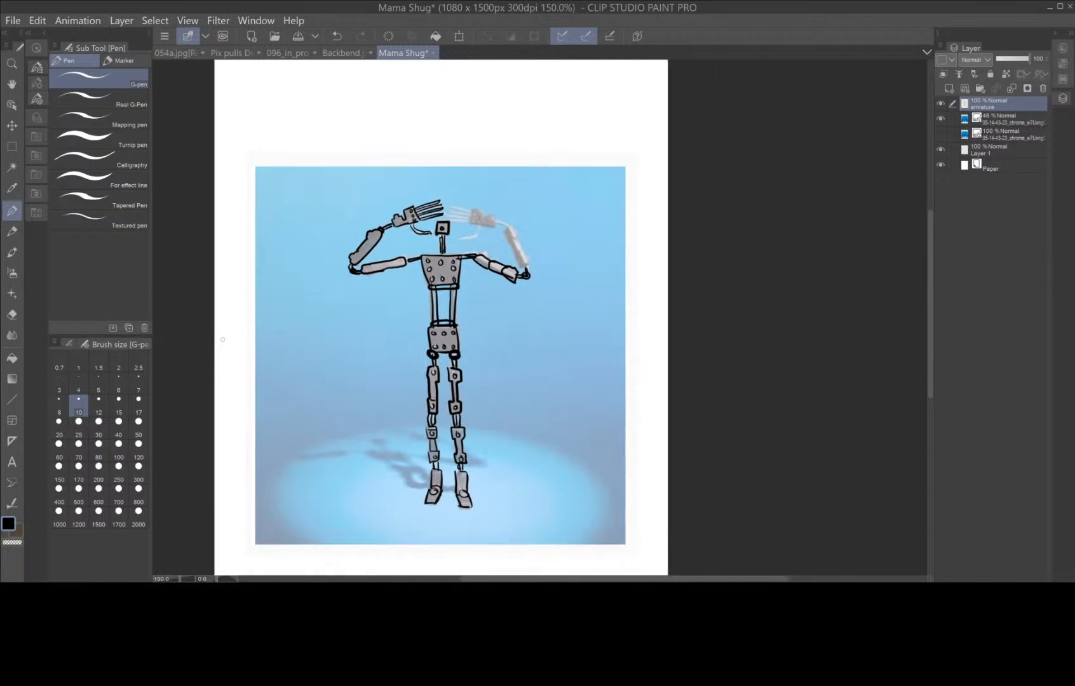
{"action": "scroll", "coordinate": [223, 340], "scroll_direction": "up", "scroll_amount": 2}
{"action": "scroll", "coordinate": [222, 339], "scroll_direction": "up", "scroll_amount": 2}
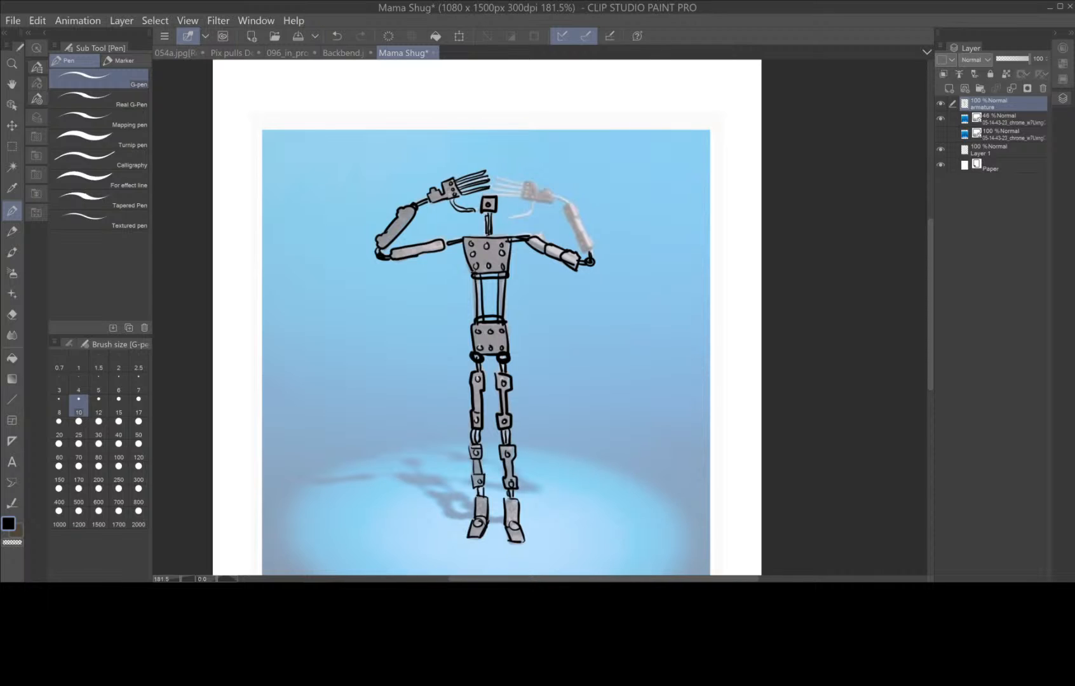
- Trace the forearm, hand, thumb and fingers of the arm on the image's right, and link the opposite arm to its shoulder rod
{"action": "mouse_move", "coordinate": [583, 256]}
{"action": "left_mouse_down"}
{"action": "mouse_move", "coordinate": [596, 246]}
{"action": "mouse_move", "coordinate": [580, 230]}
{"action": "mouse_move", "coordinate": [582, 254]}
{"action": "mouse_move", "coordinate": [576, 217]}
{"action": "mouse_move", "coordinate": [570, 227]}
{"action": "mouse_move", "coordinate": [578, 236]}
{"action": "mouse_move", "coordinate": [578, 215]}
{"action": "mouse_move", "coordinate": [561, 210]}
{"action": "mouse_move", "coordinate": [566, 223]}
{"action": "mouse_move", "coordinate": [554, 195]}
{"action": "mouse_move", "coordinate": [567, 205]}
{"action": "mouse_move", "coordinate": [527, 203]}
{"action": "mouse_move", "coordinate": [527, 179]}
{"action": "mouse_move", "coordinate": [558, 194]}
{"action": "mouse_move", "coordinate": [506, 219]}
{"action": "mouse_move", "coordinate": [534, 212]}
{"action": "left_mouse_up"}
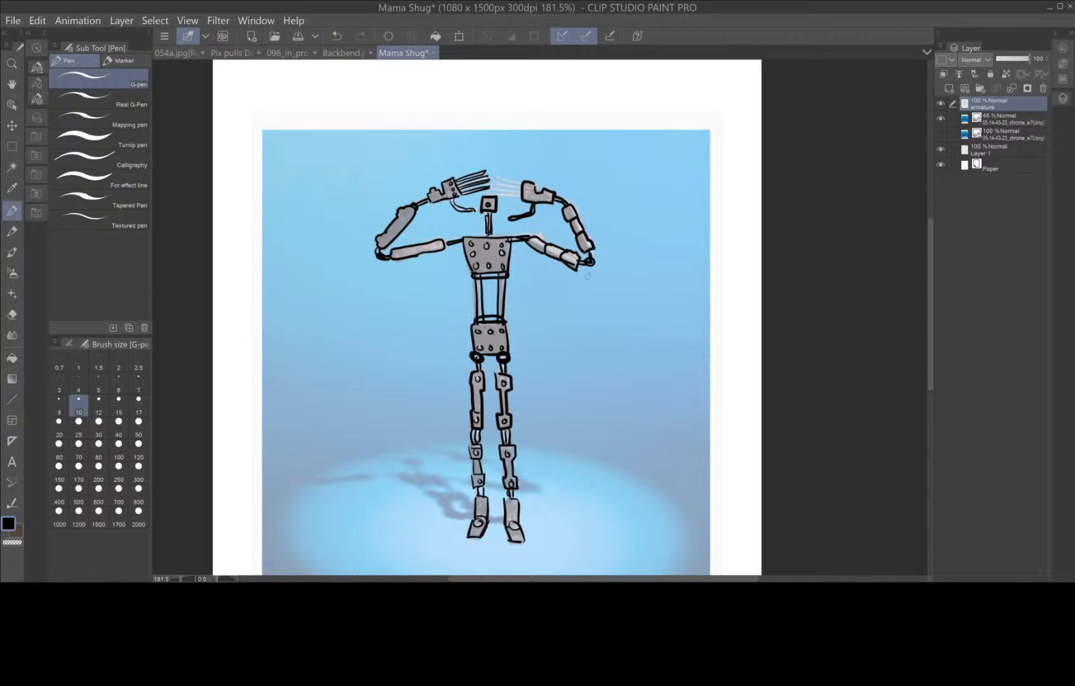
{"action": "scroll", "coordinate": [586, 276], "scroll_direction": "up", "scroll_amount": 3}
{"action": "left_click_drag", "start_coordinate": [527, 279], "coordinate": [684, 495]}
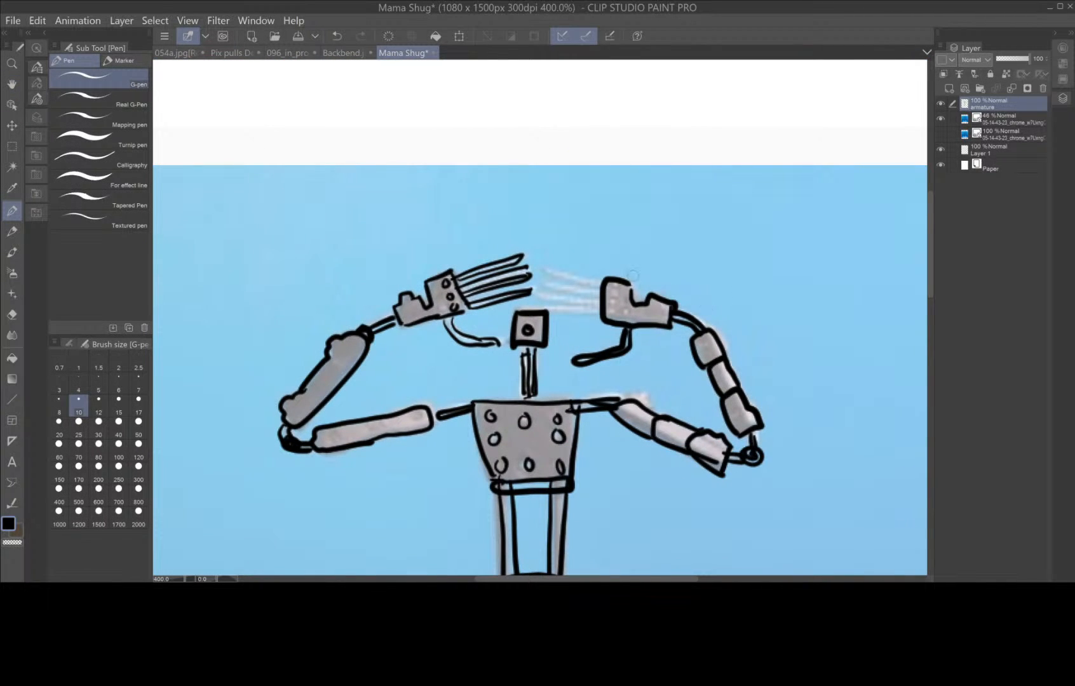
{"action": "mouse_move", "coordinate": [601, 307]}
{"action": "left_mouse_down"}
{"action": "mouse_move", "coordinate": [526, 310]}
{"action": "mouse_move", "coordinate": [608, 311]}
{"action": "mouse_move", "coordinate": [534, 295]}
{"action": "mouse_move", "coordinate": [599, 290]}
{"action": "mouse_move", "coordinate": [538, 283]}
{"action": "mouse_move", "coordinate": [609, 284]}
{"action": "mouse_move", "coordinate": [602, 278]}
{"action": "mouse_move", "coordinate": [544, 271]}
{"action": "mouse_move", "coordinate": [604, 281]}
{"action": "left_mouse_up"}
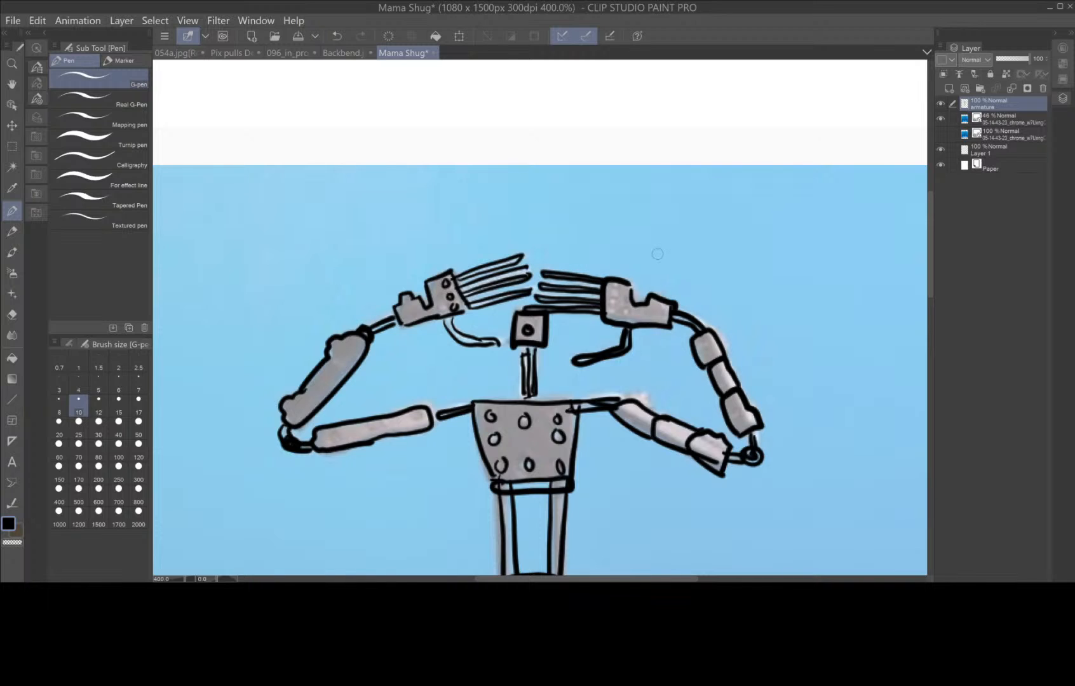
{"action": "left_click_drag", "start_coordinate": [641, 484], "coordinate": [679, 336]}
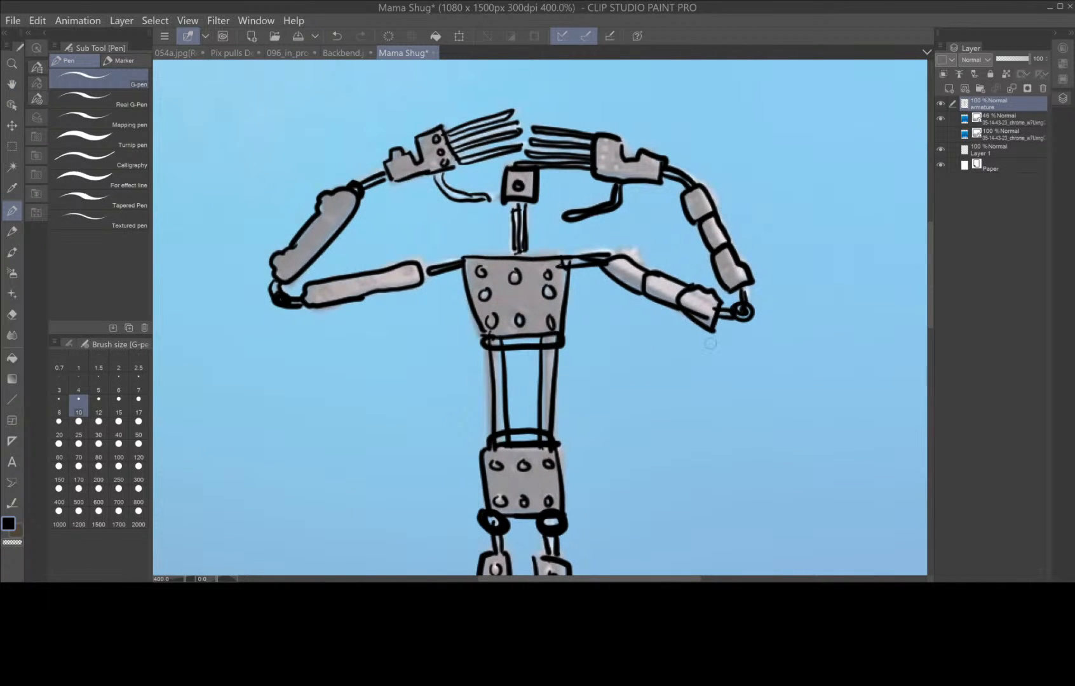
{"action": "scroll", "coordinate": [710, 344], "scroll_direction": "down", "scroll_amount": 3}
{"action": "scroll", "coordinate": [710, 343], "scroll_direction": "up", "scroll_amount": 1}
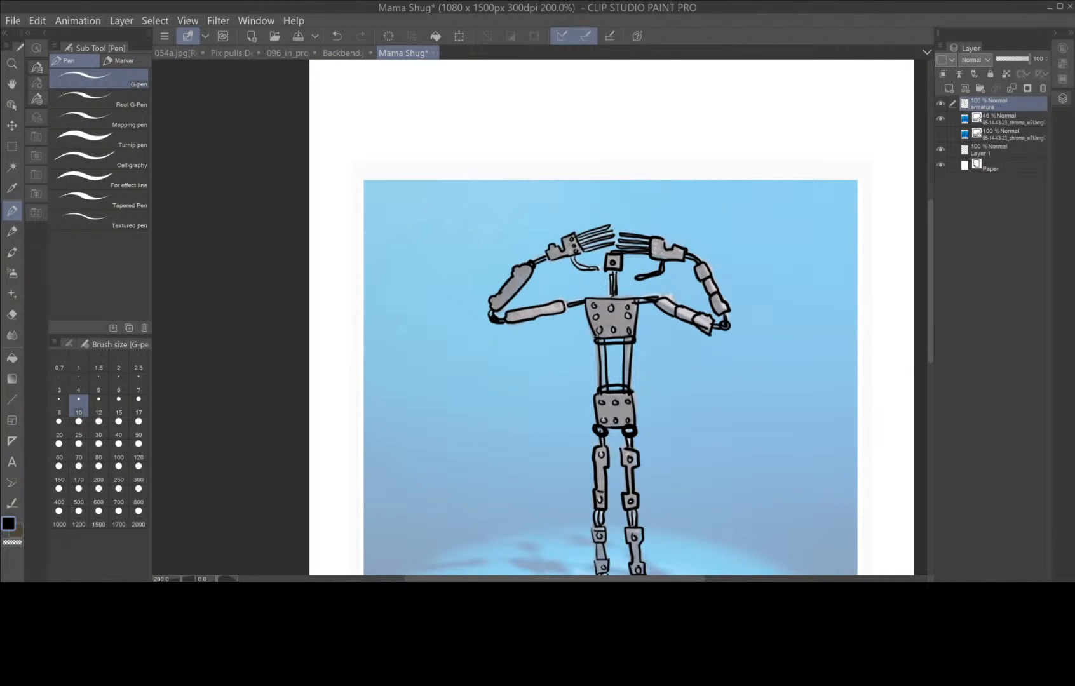
{"action": "left_click_drag", "start_coordinate": [563, 305], "coordinate": [569, 314]}
{"action": "key", "text": "space"}
{"action": "left_click_drag", "start_coordinate": [710, 460], "coordinate": [676, 362]}
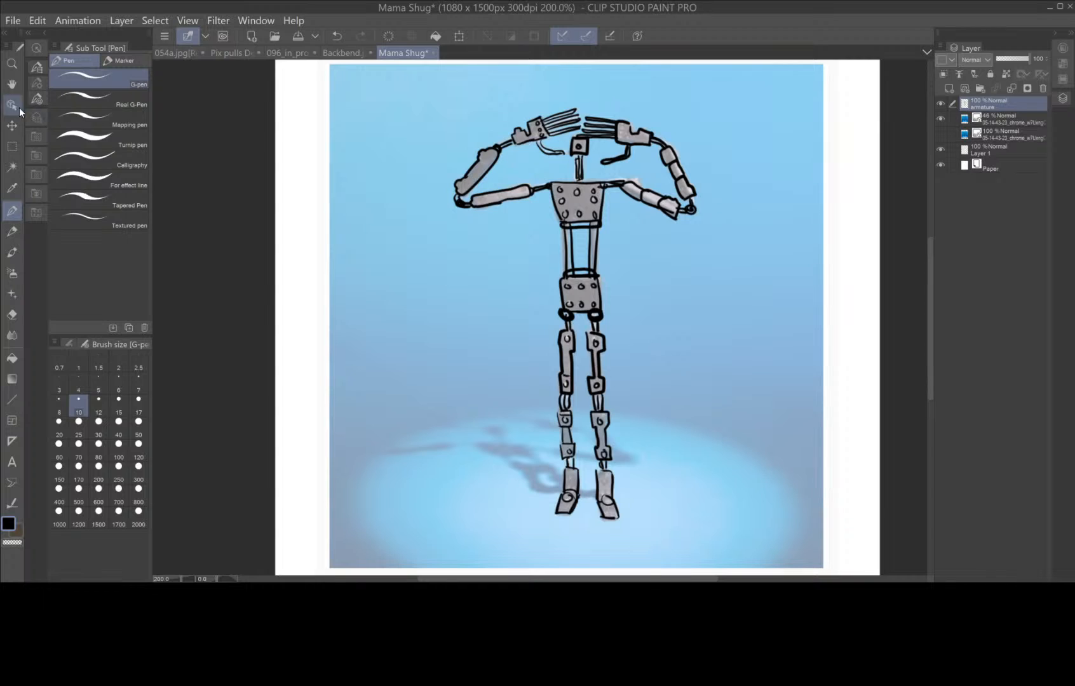
- Lasso the forearm and hand on the image's left and transform them to extend outward from the elbow, clearing the selection
{"action": "left_click", "coordinate": [11, 146]}
{"action": "left_click", "coordinate": [80, 117]}
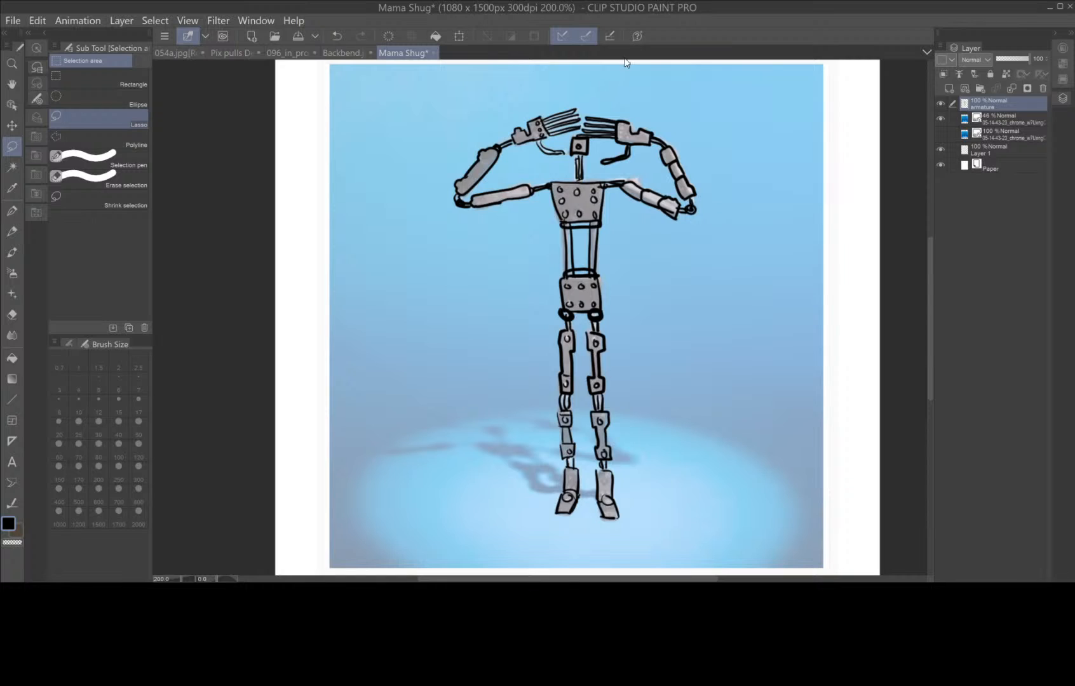
{"action": "mouse_move", "coordinate": [570, 97]}
{"action": "left_mouse_down"}
{"action": "mouse_move", "coordinate": [567, 156]}
{"action": "mouse_move", "coordinate": [472, 189]}
{"action": "mouse_move", "coordinate": [451, 214]}
{"action": "mouse_move", "coordinate": [436, 178]}
{"action": "mouse_move", "coordinate": [495, 120]}
{"action": "mouse_move", "coordinate": [569, 95]}
{"action": "left_mouse_up"}
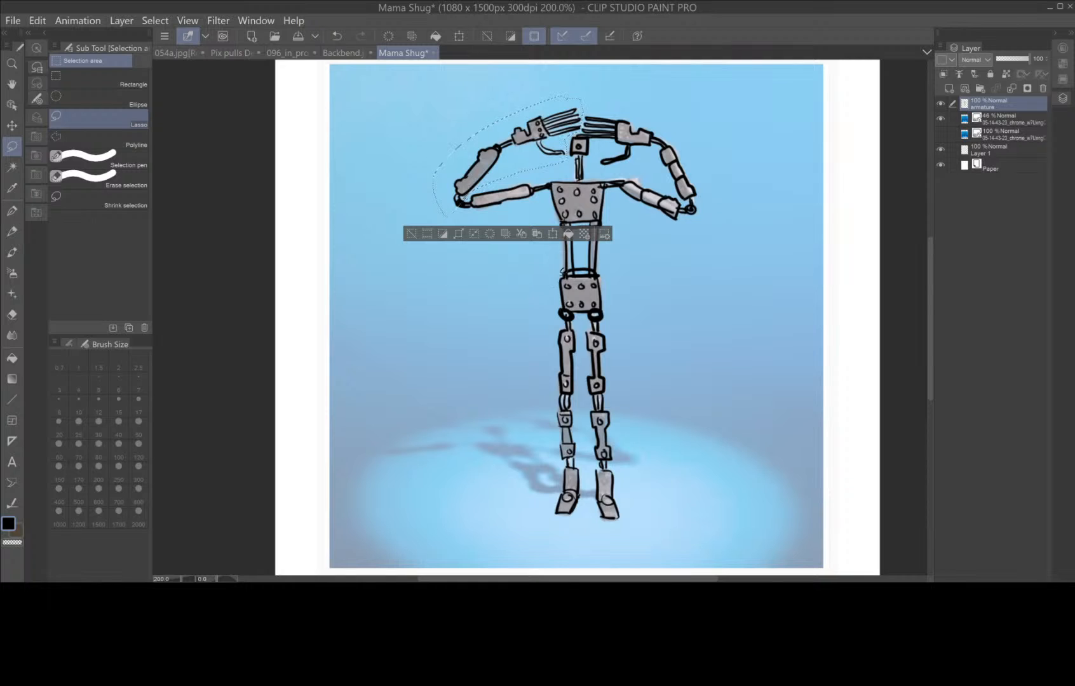
{"action": "left_click", "coordinate": [553, 234]}
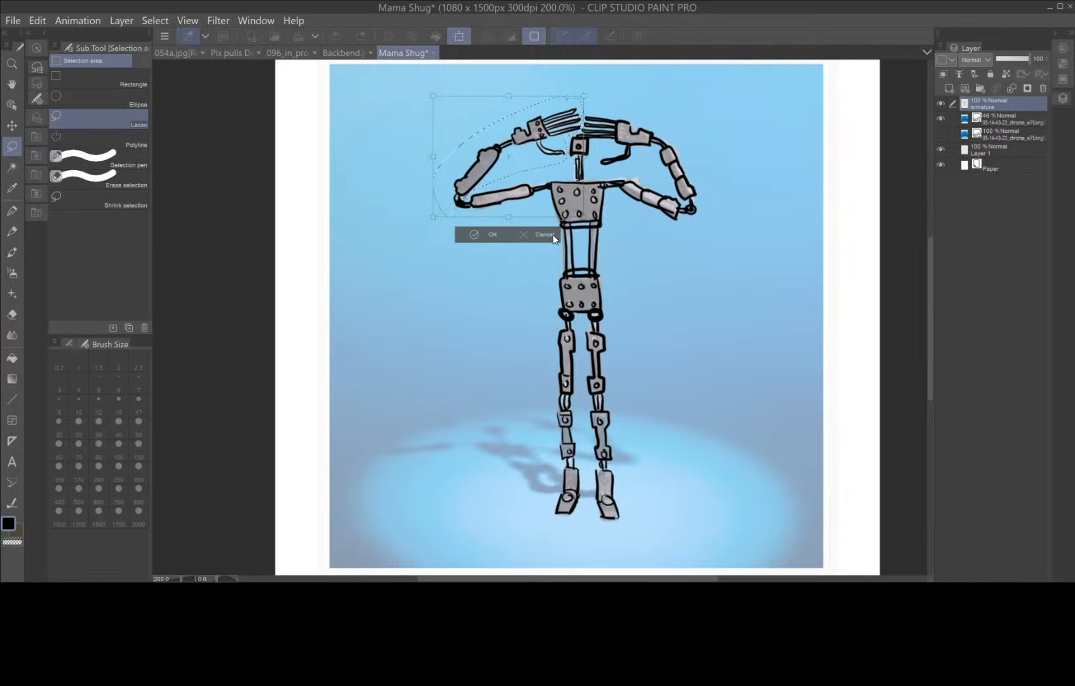
{"action": "left_click_drag", "start_coordinate": [588, 93], "coordinate": [361, 175]}
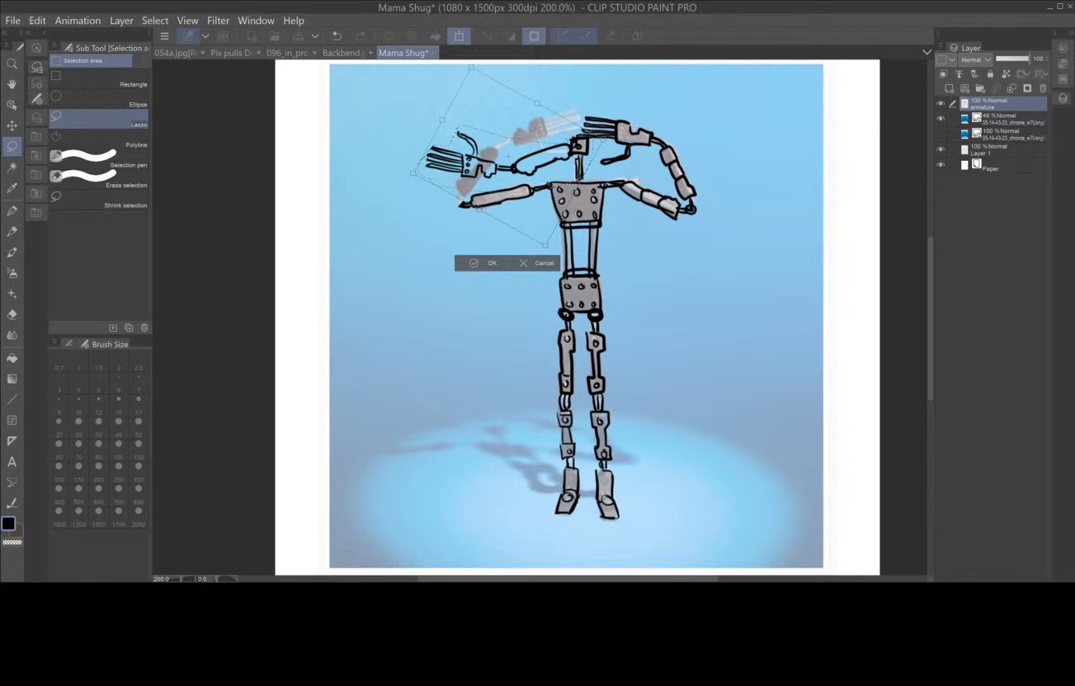
{"action": "left_click_drag", "start_coordinate": [537, 212], "coordinate": [439, 273]}
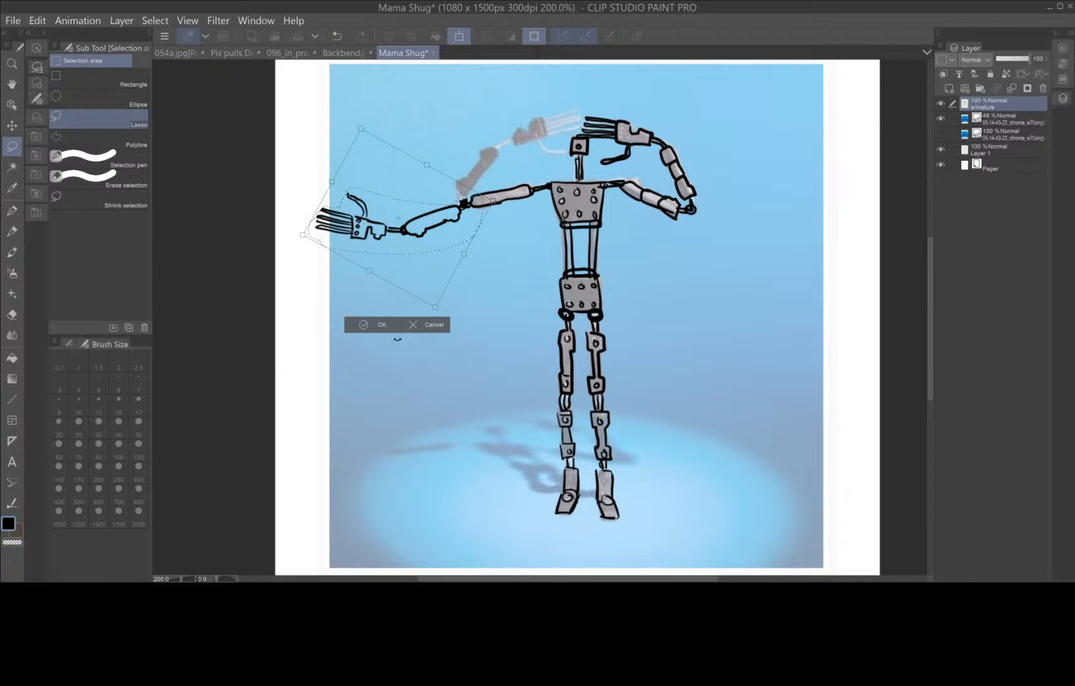
{"action": "left_click", "coordinate": [383, 326]}
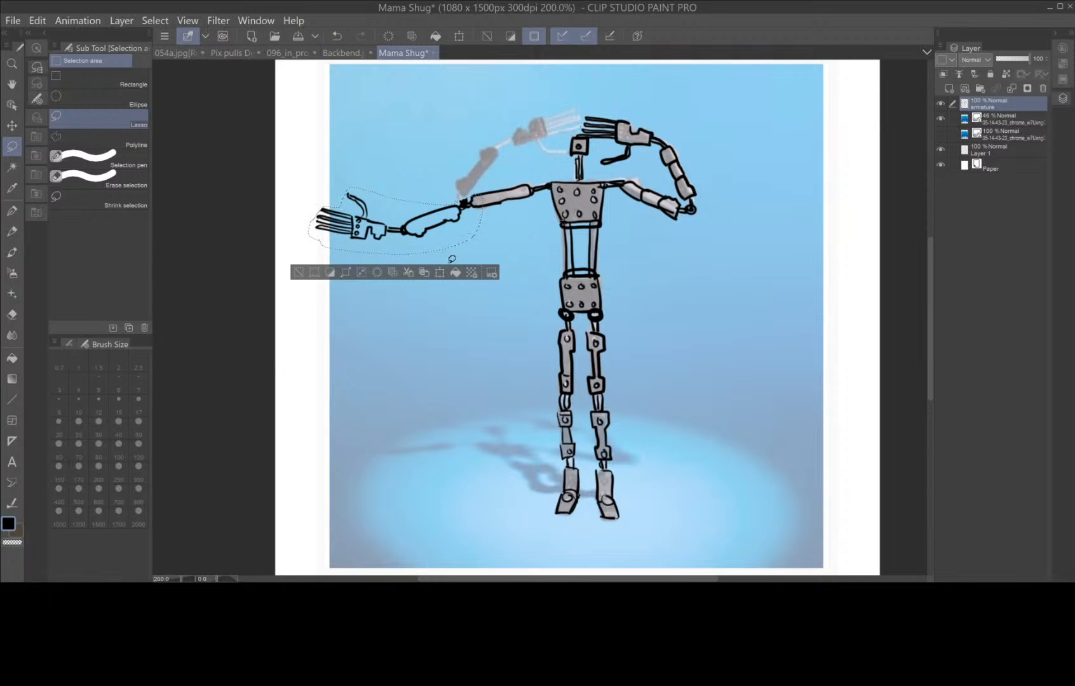
{"action": "left_click", "coordinate": [415, 306]}
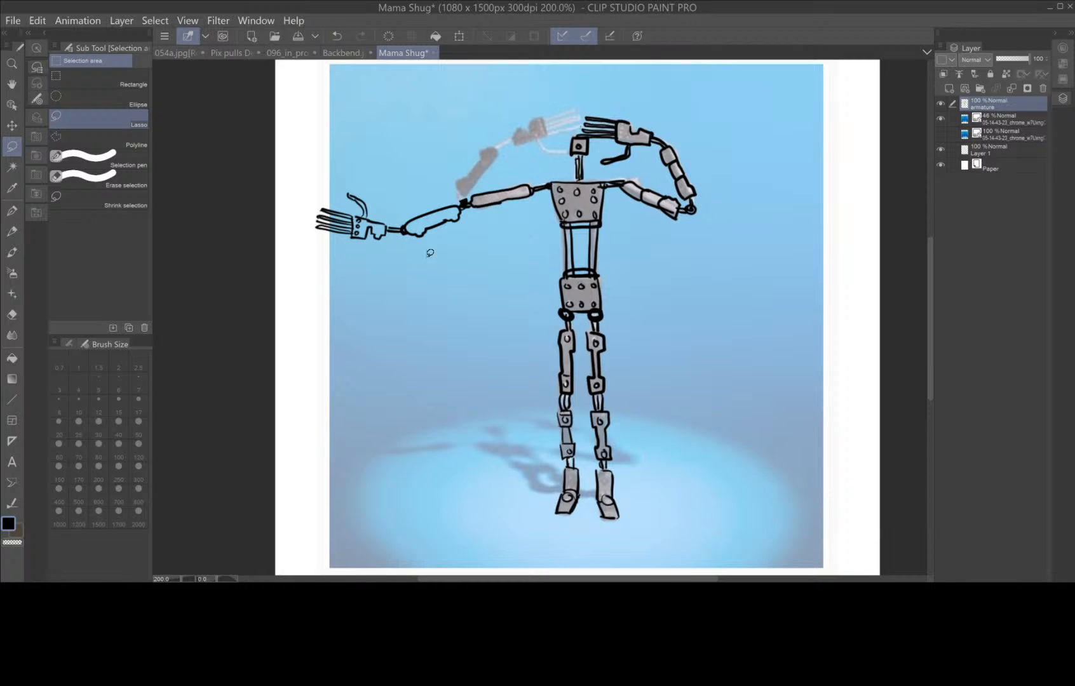
- Lasso the whole arm on the image's left, rotate it to hang from the shoulder, shrink it slightly and deselect
{"action": "mouse_move", "coordinate": [394, 263]}
{"action": "left_mouse_down"}
{"action": "mouse_move", "coordinate": [535, 213]}
{"action": "mouse_move", "coordinate": [552, 170]}
{"action": "mouse_move", "coordinate": [406, 187]}
{"action": "mouse_move", "coordinate": [325, 177]}
{"action": "mouse_move", "coordinate": [302, 232]}
{"action": "mouse_move", "coordinate": [363, 263]}
{"action": "mouse_move", "coordinate": [396, 264]}
{"action": "left_mouse_up"}
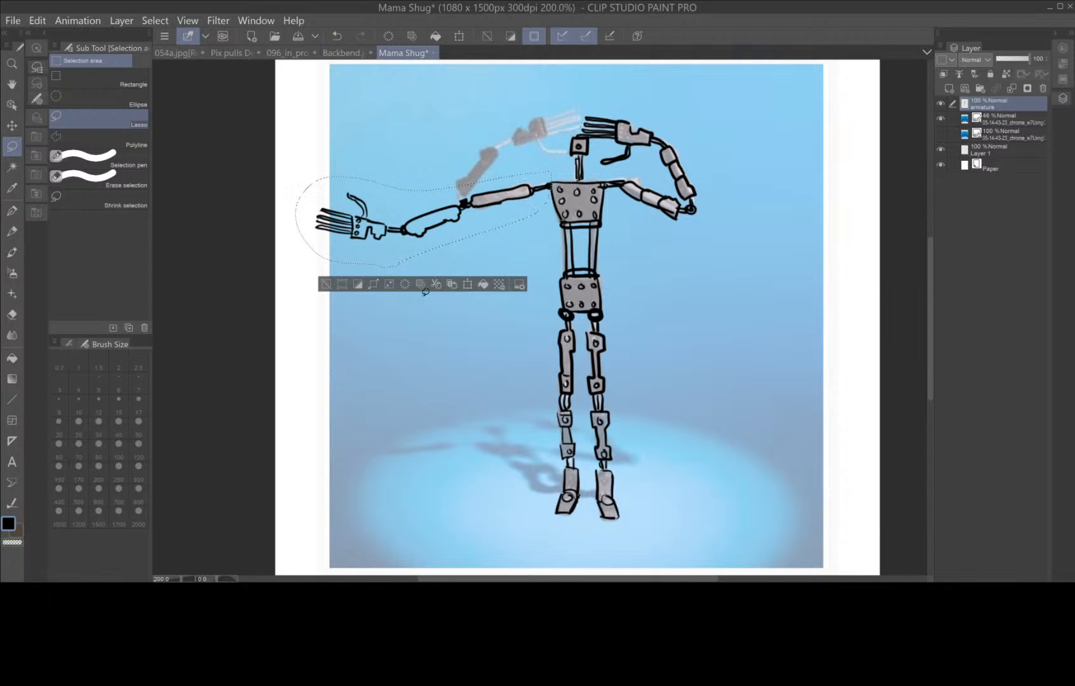
{"action": "left_click", "coordinate": [469, 284]}
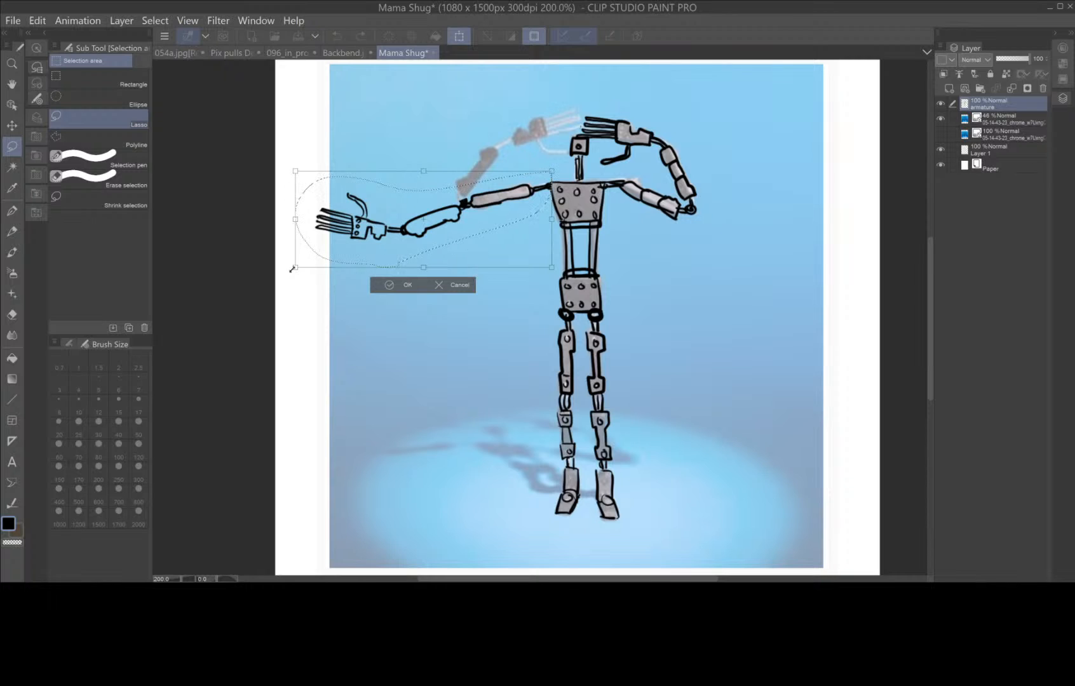
{"action": "mouse_move", "coordinate": [285, 271]}
{"action": "left_mouse_down"}
{"action": "mouse_move", "coordinate": [373, 362]}
{"action": "mouse_move", "coordinate": [441, 367]}
{"action": "left_mouse_up"}
{"action": "left_click_drag", "start_coordinate": [453, 257], "coordinate": [568, 345]}
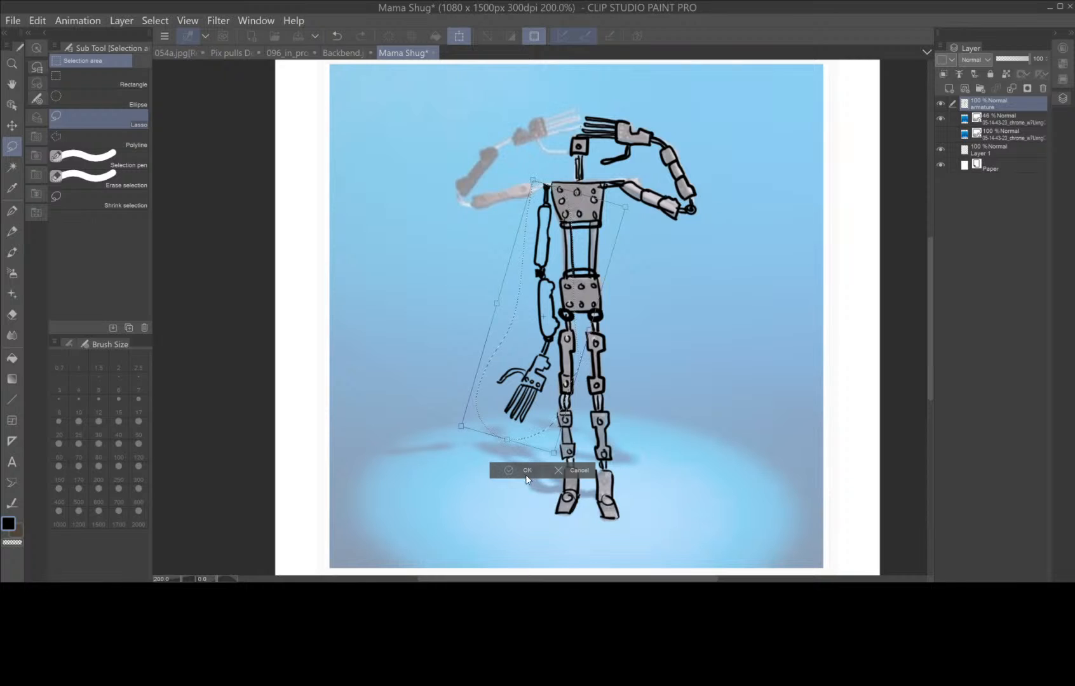
{"action": "left_click_drag", "start_coordinate": [553, 451], "coordinate": [548, 401]}
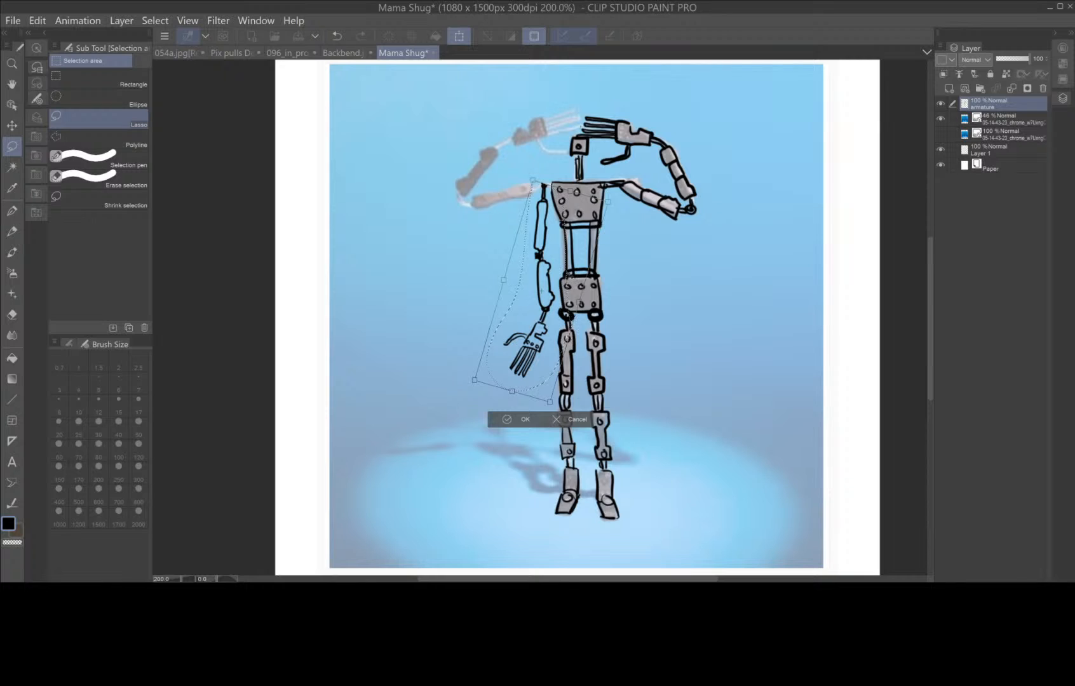
{"action": "left_click_drag", "start_coordinate": [614, 197], "coordinate": [620, 202]}
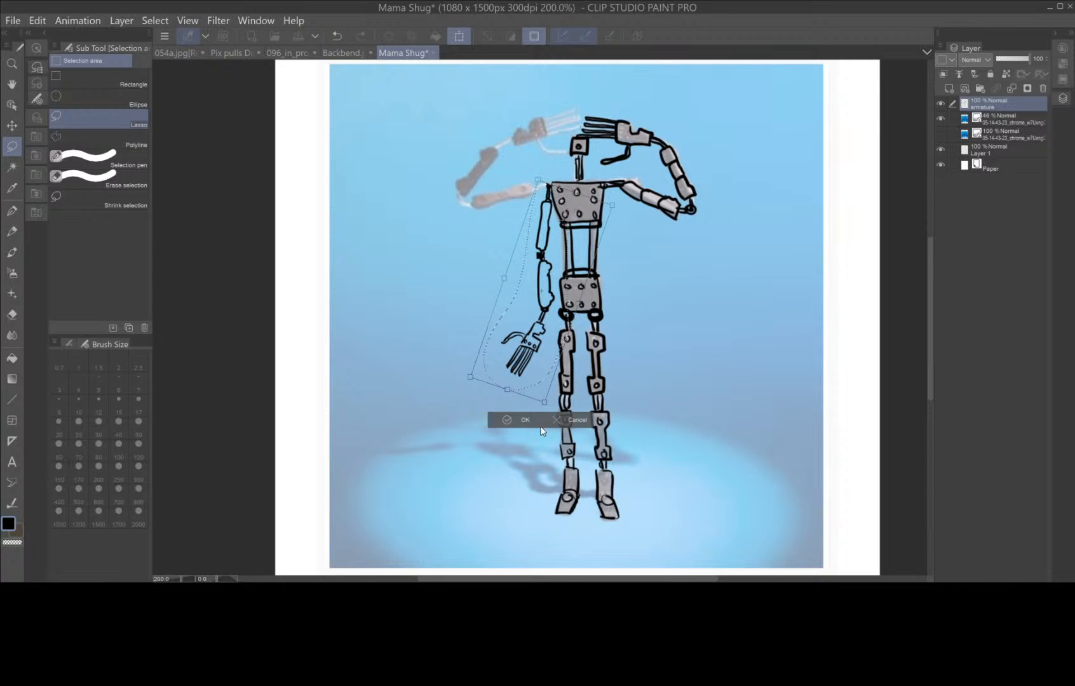
{"action": "left_click", "coordinate": [524, 419]}
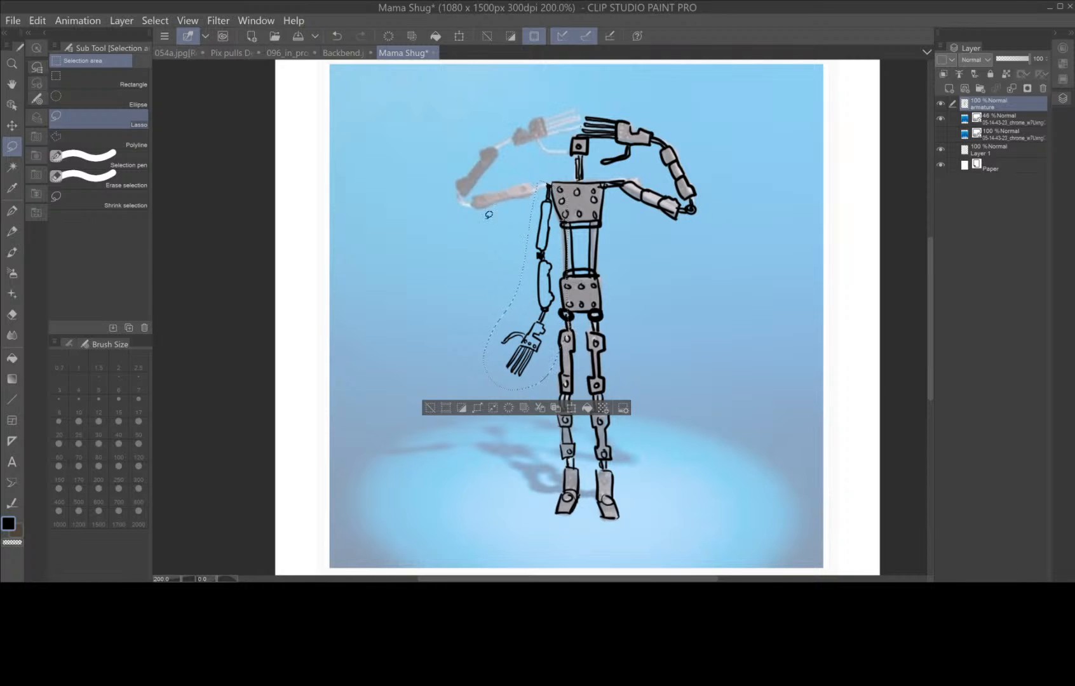
{"action": "left_click", "coordinate": [432, 407]}
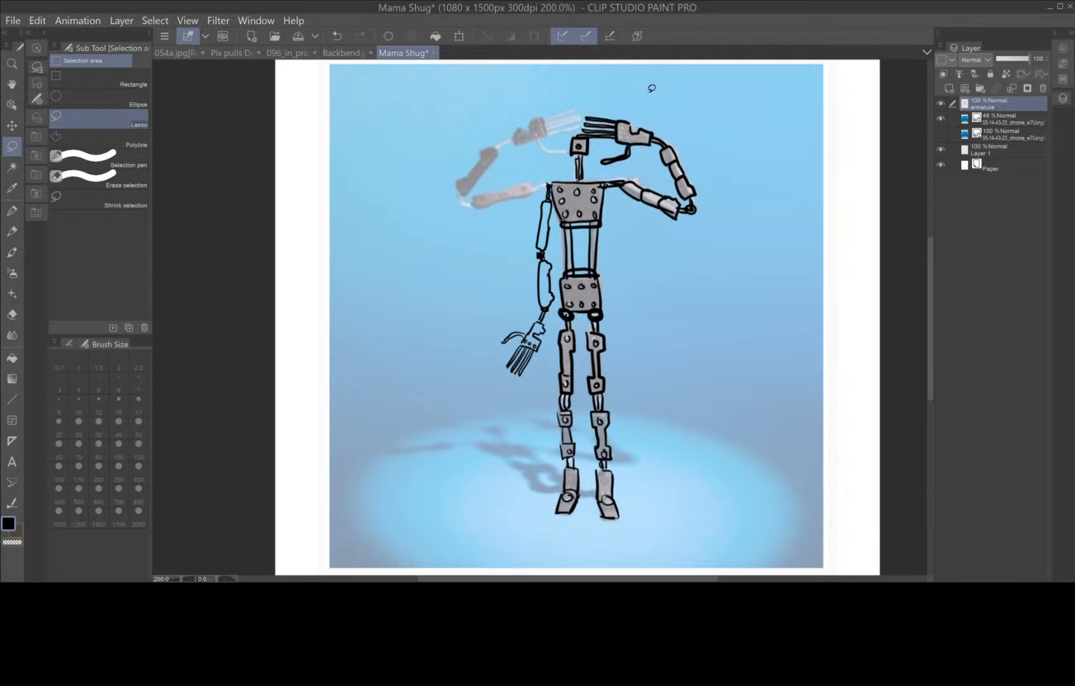
- Lasso the forearm and hand on the image's right, rotate and move them to extend outward from the elbow, and deselect
{"action": "mouse_move", "coordinate": [600, 97]}
{"action": "left_mouse_down"}
{"action": "mouse_move", "coordinate": [571, 126]}
{"action": "mouse_move", "coordinate": [602, 142]}
{"action": "mouse_move", "coordinate": [598, 167]}
{"action": "mouse_move", "coordinate": [629, 166]}
{"action": "mouse_move", "coordinate": [687, 198]}
{"action": "left_mouse_up"}
{"action": "mouse_move", "coordinate": [689, 200]}
{"action": "left_mouse_down"}
{"action": "mouse_move", "coordinate": [707, 172]}
{"action": "mouse_move", "coordinate": [659, 108]}
{"action": "mouse_move", "coordinate": [607, 97]}
{"action": "left_mouse_up"}
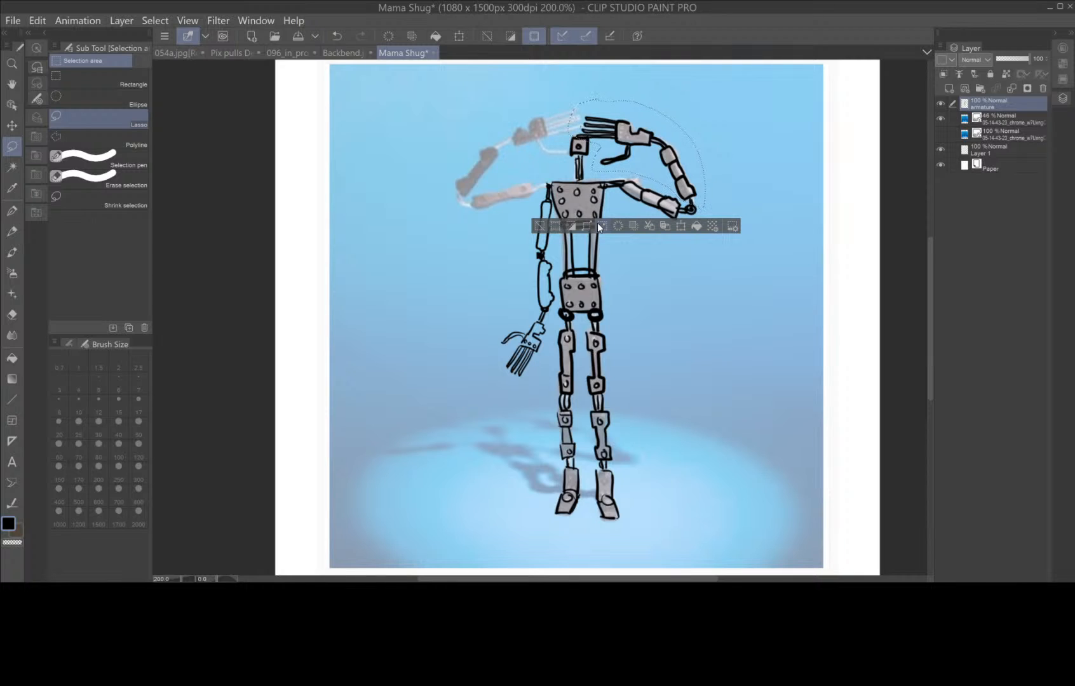
{"action": "left_click", "coordinate": [681, 226]}
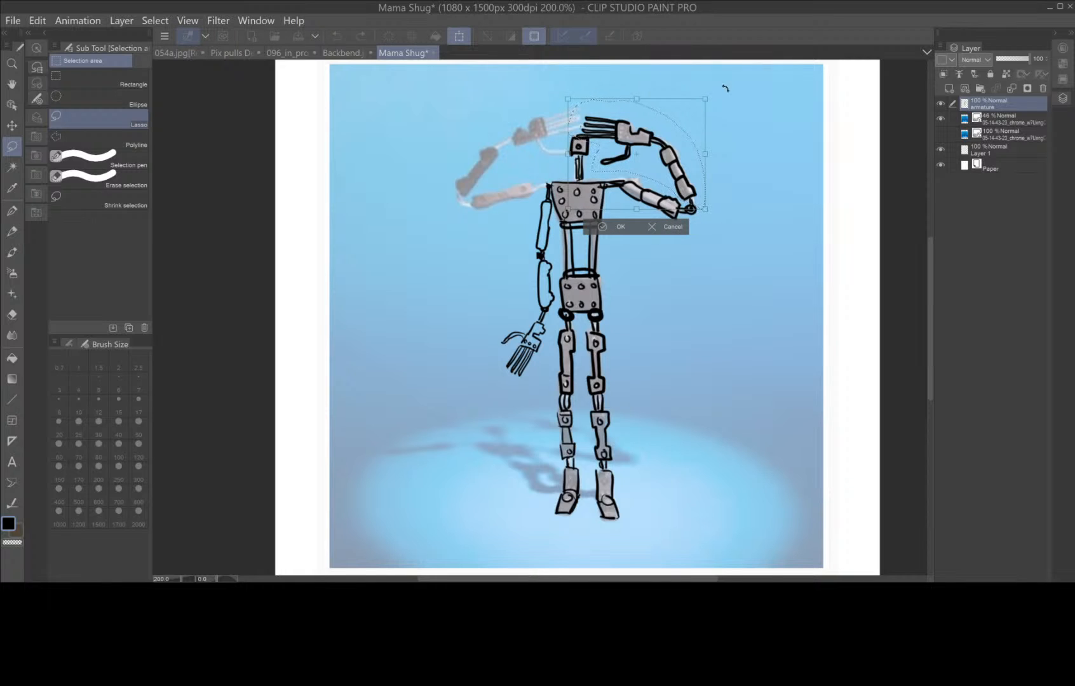
{"action": "left_click_drag", "start_coordinate": [710, 90], "coordinate": [725, 219]}
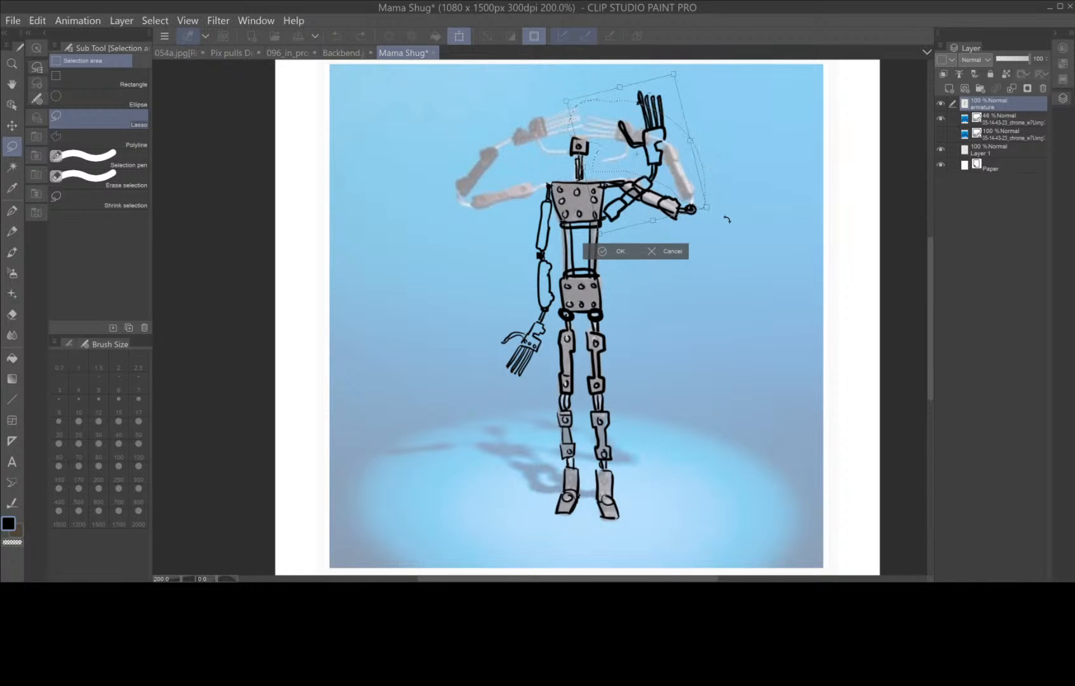
{"action": "left_click_drag", "start_coordinate": [682, 262], "coordinate": [633, 281]}
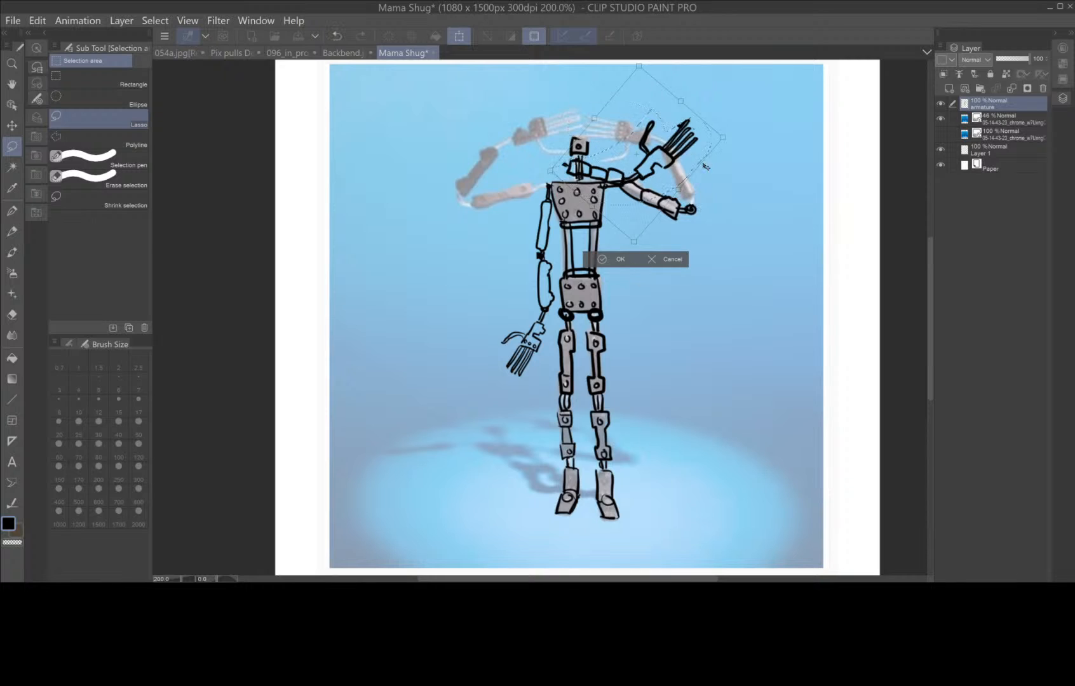
{"action": "left_click_drag", "start_coordinate": [717, 140], "coordinate": [850, 188]}
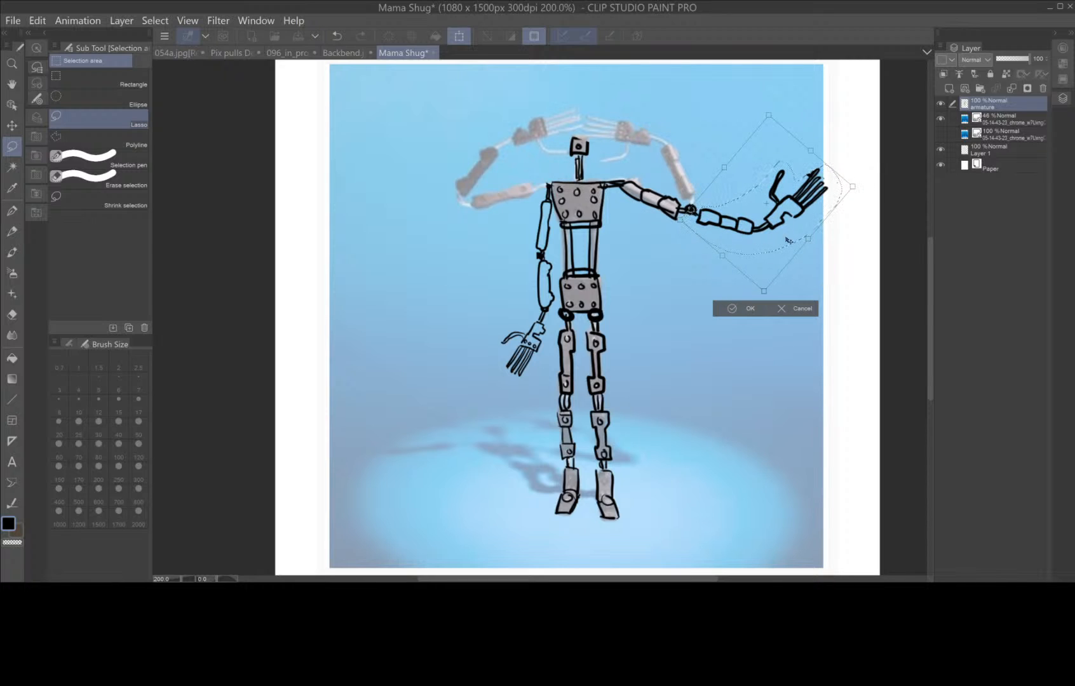
{"action": "left_click", "coordinate": [755, 307]}
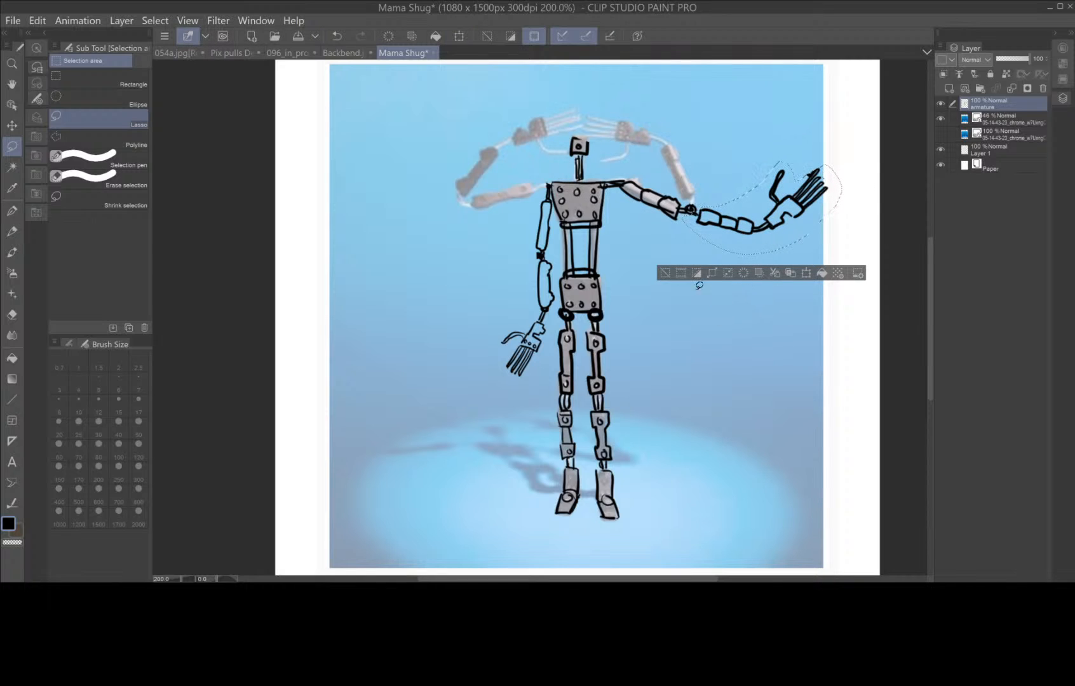
{"action": "left_click", "coordinate": [667, 275]}
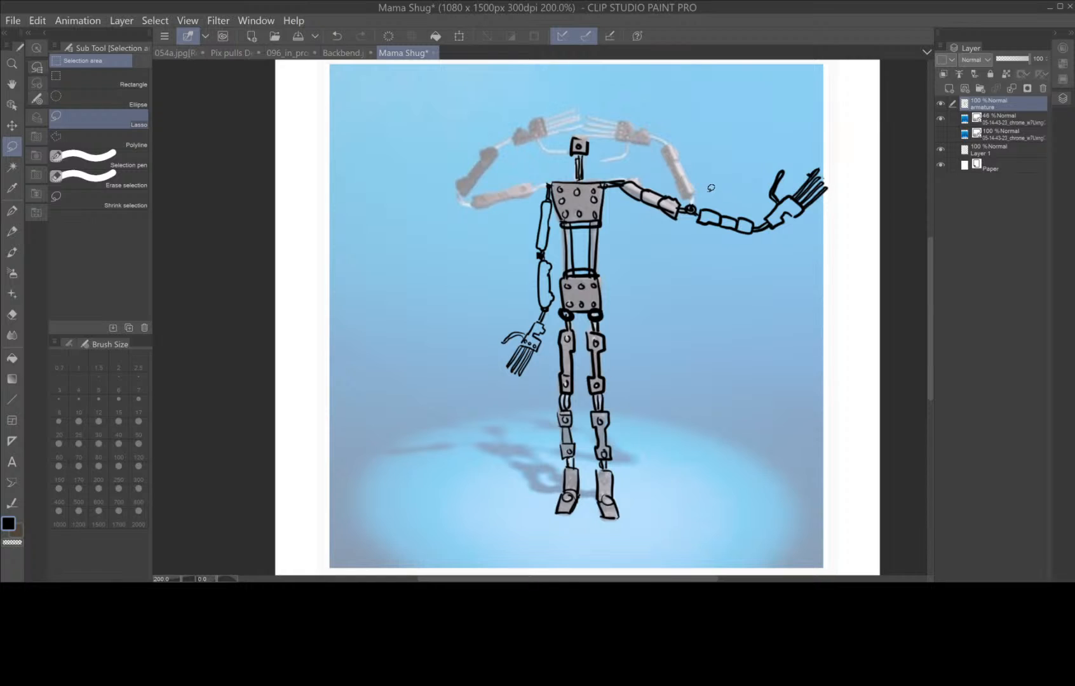
- Lasso the hand on the image's right, rotate it at the wrist into line with the outstretched forearm, and deselect
{"action": "mouse_move", "coordinate": [763, 206]}
{"action": "left_mouse_down"}
{"action": "mouse_move", "coordinate": [779, 233]}
{"action": "mouse_move", "coordinate": [837, 191]}
{"action": "mouse_move", "coordinate": [832, 165]}
{"action": "mouse_move", "coordinate": [811, 148]}
{"action": "mouse_move", "coordinate": [779, 154]}
{"action": "mouse_move", "coordinate": [759, 177]}
{"action": "mouse_move", "coordinate": [765, 215]}
{"action": "left_mouse_up"}
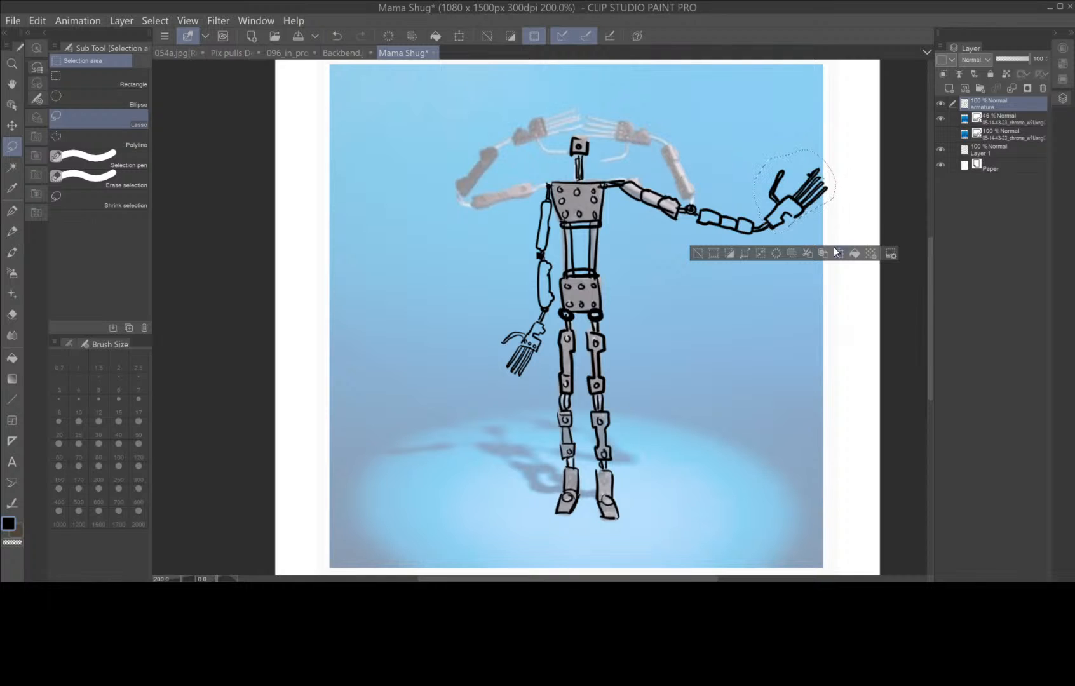
{"action": "left_click", "coordinate": [839, 252]}
{"action": "left_click_drag", "start_coordinate": [840, 140], "coordinate": [834, 228]}
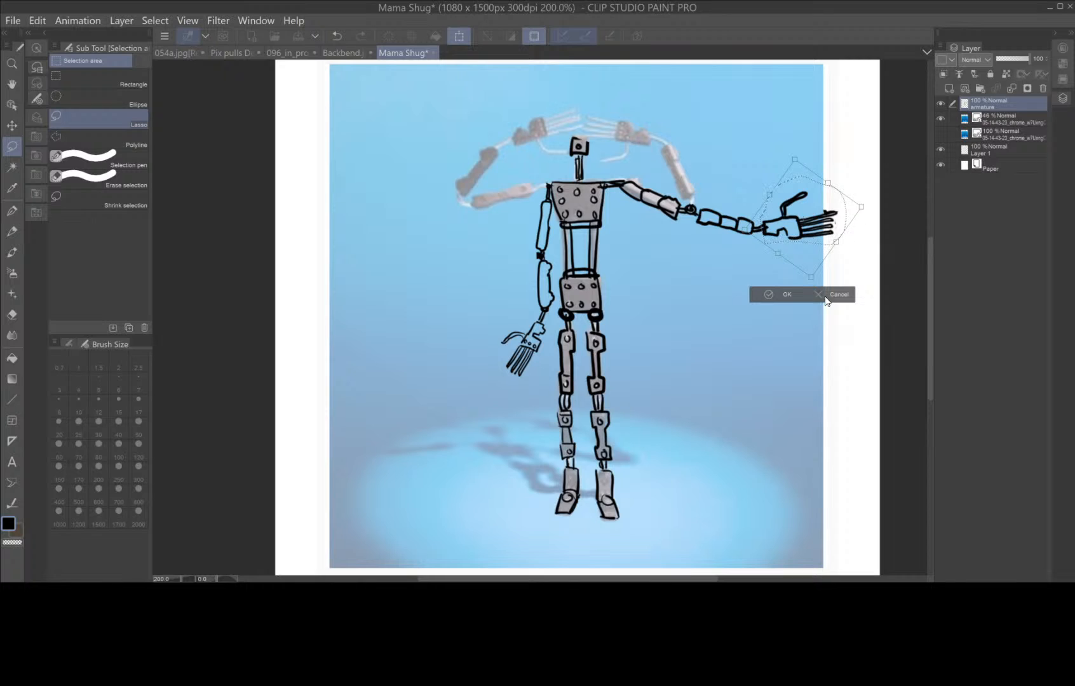
{"action": "left_click", "coordinate": [786, 295]}
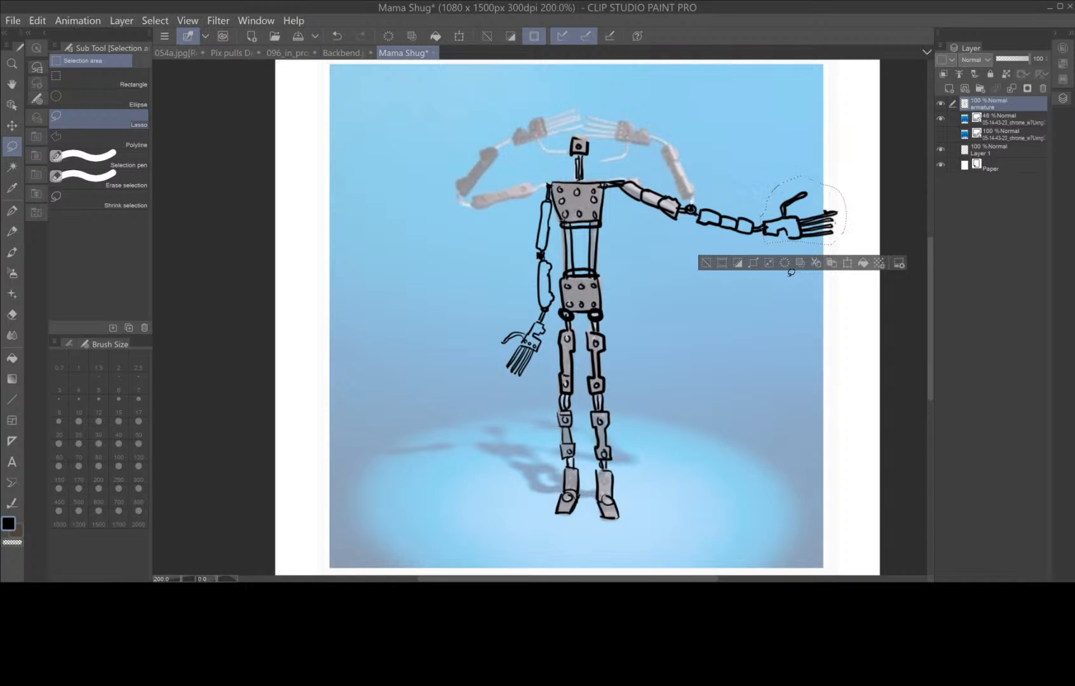
{"action": "left_click", "coordinate": [706, 265]}
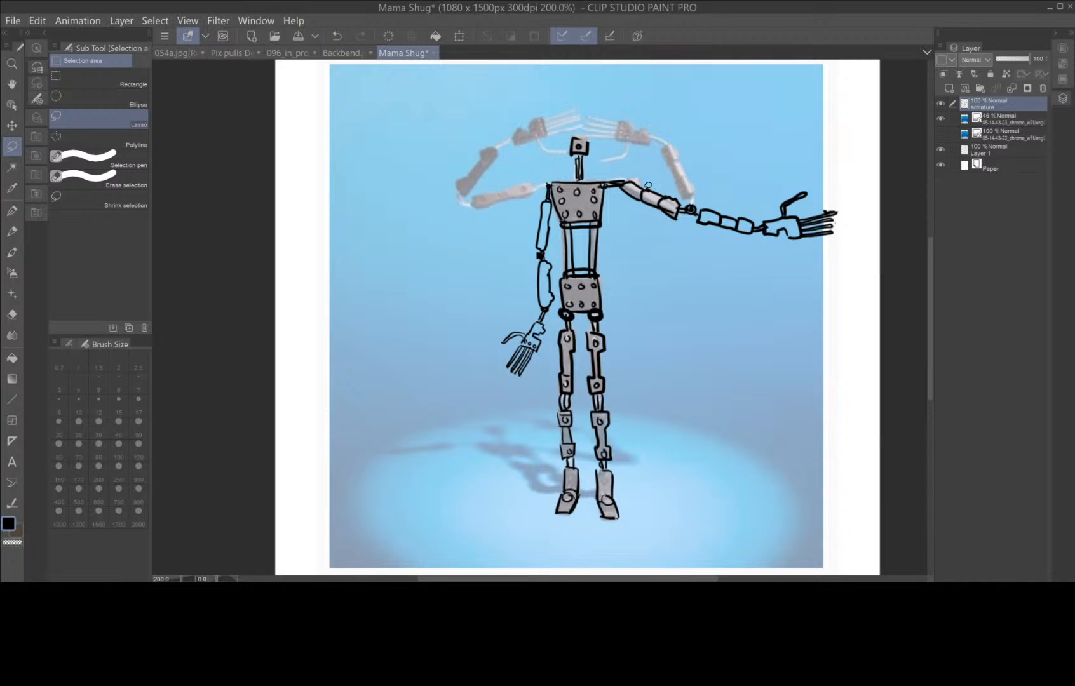
- Lasso the whole arm on the image's right, rotate it to hang from the shoulder and shrink it slightly
{"action": "mouse_move", "coordinate": [624, 170]}
{"action": "left_mouse_down"}
{"action": "mouse_move", "coordinate": [619, 204]}
{"action": "mouse_move", "coordinate": [668, 249]}
{"action": "mouse_move", "coordinate": [755, 280]}
{"action": "mouse_move", "coordinate": [833, 269]}
{"action": "mouse_move", "coordinate": [853, 219]}
{"action": "mouse_move", "coordinate": [830, 178]}
{"action": "mouse_move", "coordinate": [632, 168]}
{"action": "left_mouse_up"}
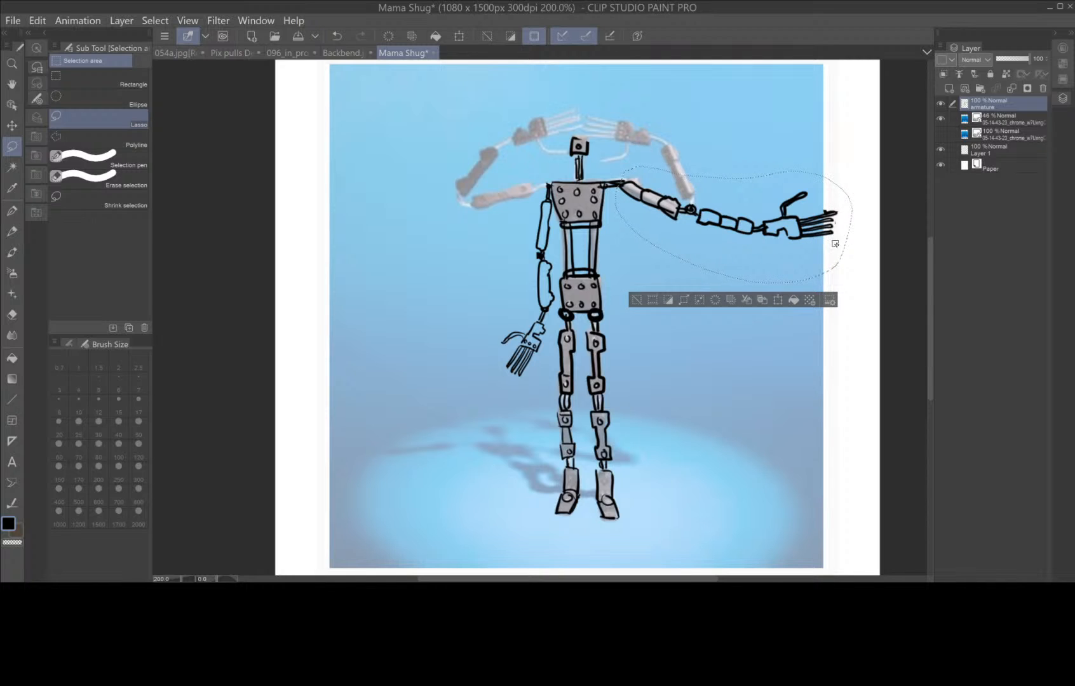
{"action": "left_click", "coordinate": [778, 300]}
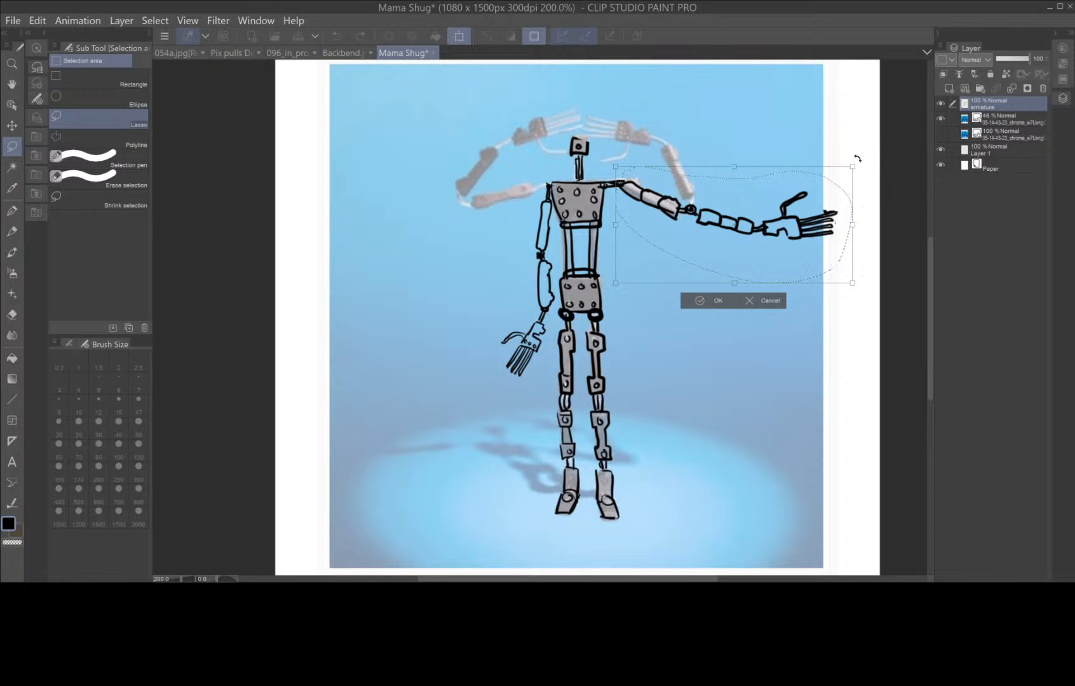
{"action": "mouse_move", "coordinate": [858, 159]}
{"action": "left_mouse_down"}
{"action": "mouse_move", "coordinate": [840, 283]}
{"action": "mouse_move", "coordinate": [811, 322]}
{"action": "left_mouse_up"}
{"action": "mouse_move", "coordinate": [757, 230]}
{"action": "left_mouse_down"}
{"action": "mouse_move", "coordinate": [714, 305]}
{"action": "mouse_move", "coordinate": [639, 310]}
{"action": "left_mouse_up"}
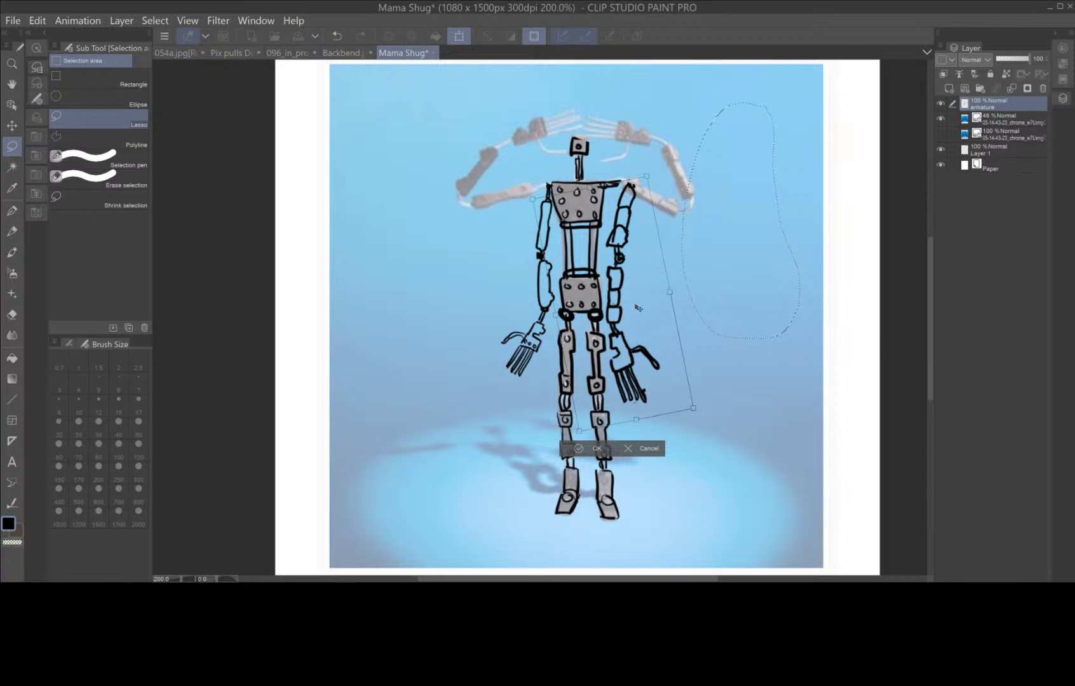
{"action": "left_click_drag", "start_coordinate": [579, 431], "coordinate": [585, 405]}
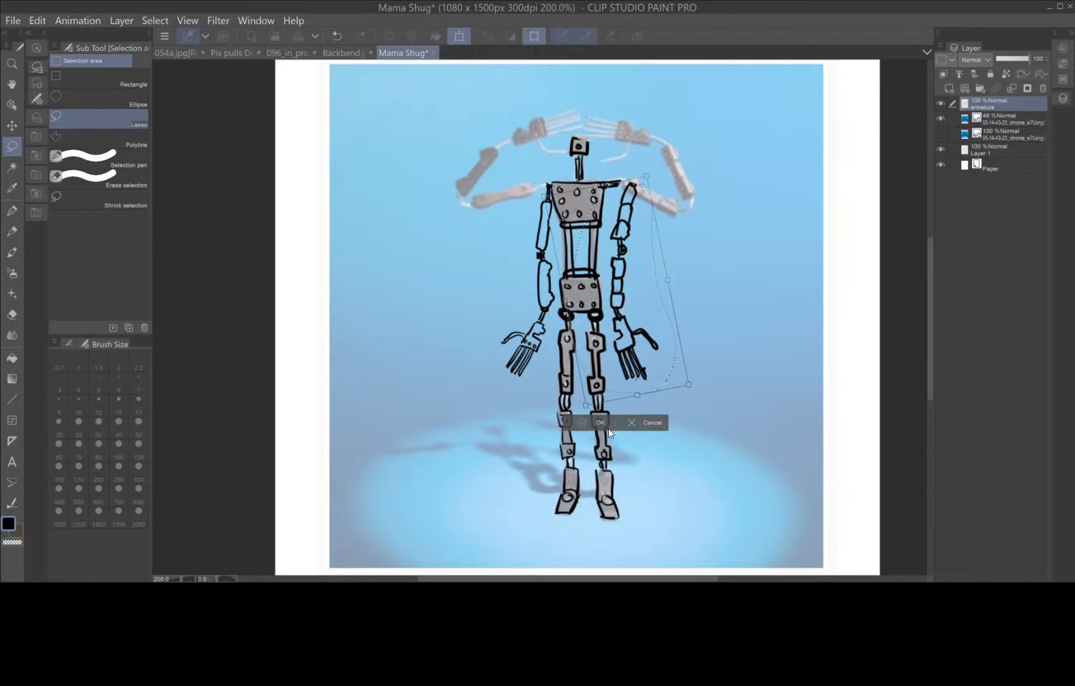
{"action": "left_click", "coordinate": [600, 423]}
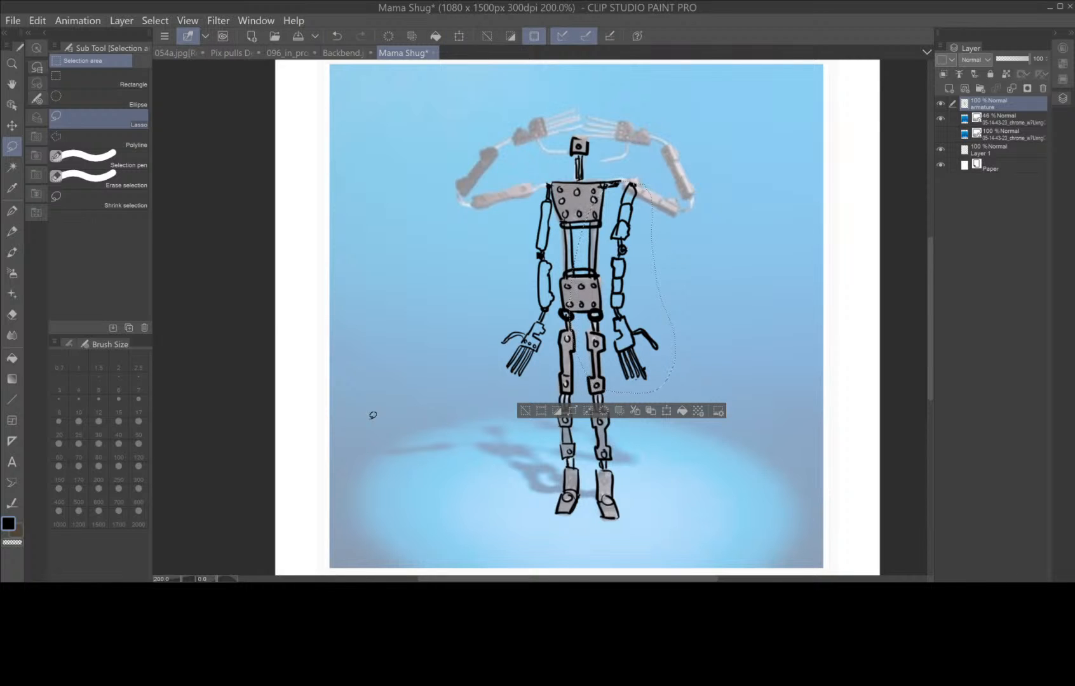
- Try to flip the selected arm horizontally, undo the flip and clear the selection
{"action": "left_click", "coordinate": [37, 21]}
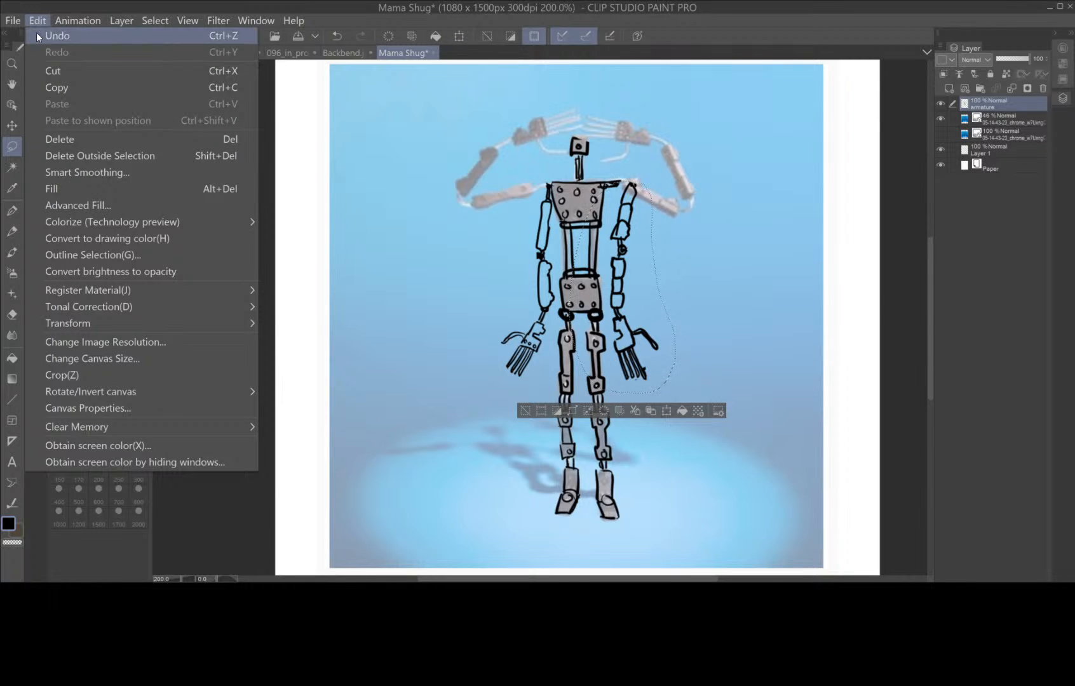
{"action": "mouse_move", "coordinate": [84, 325]}
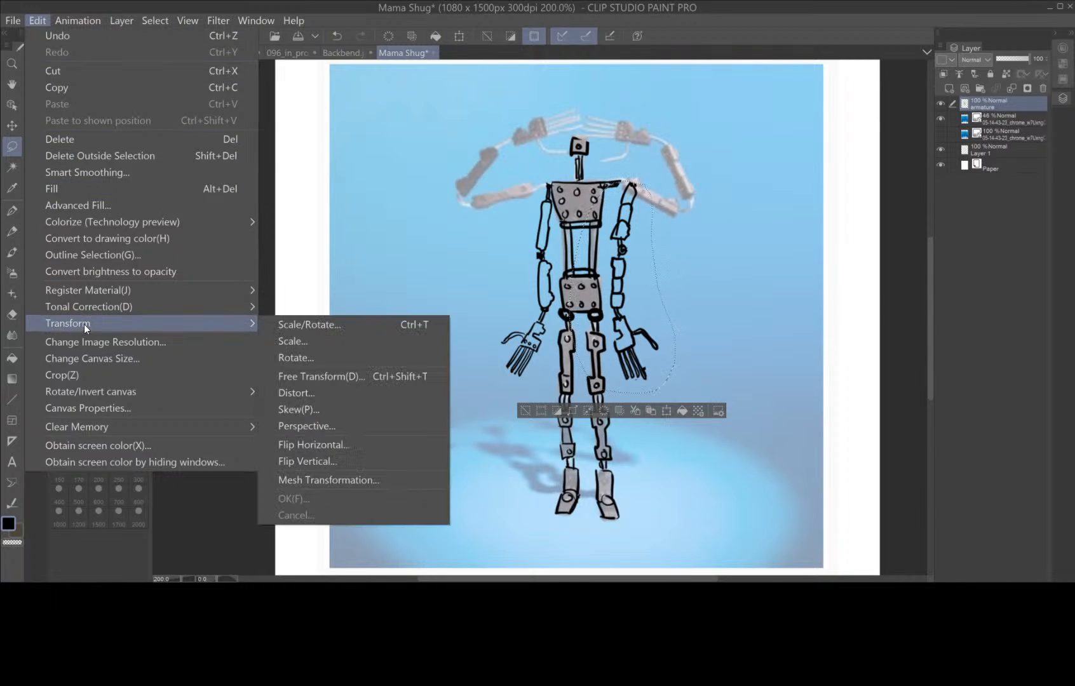
{"action": "left_click", "coordinate": [333, 447]}
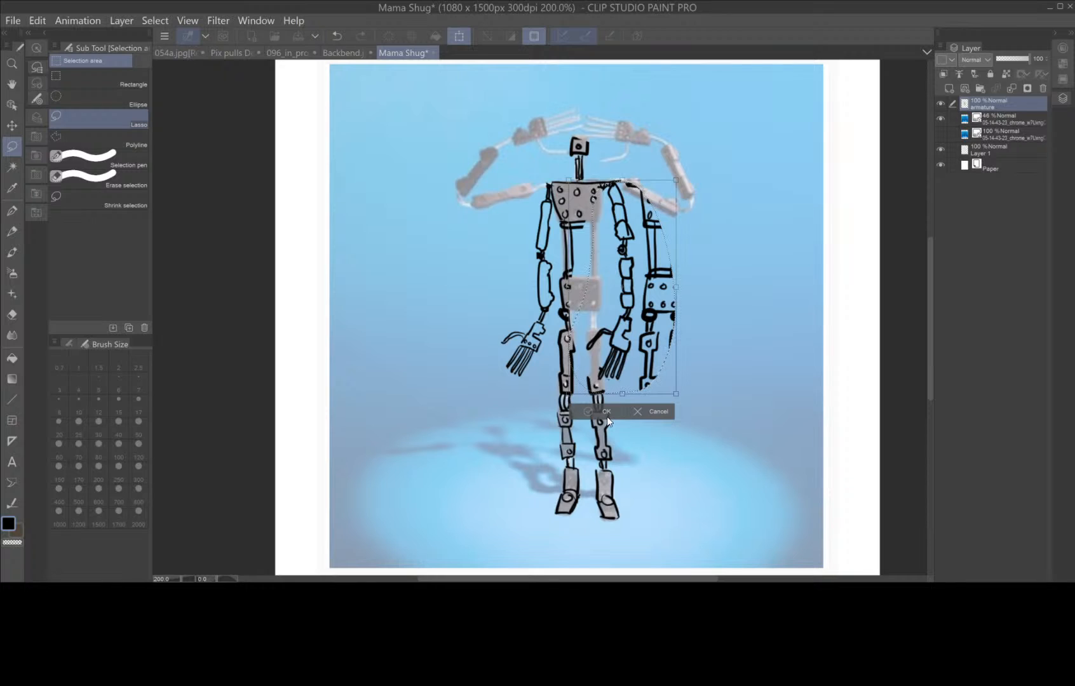
{"action": "key", "text": "ctrl+z"}
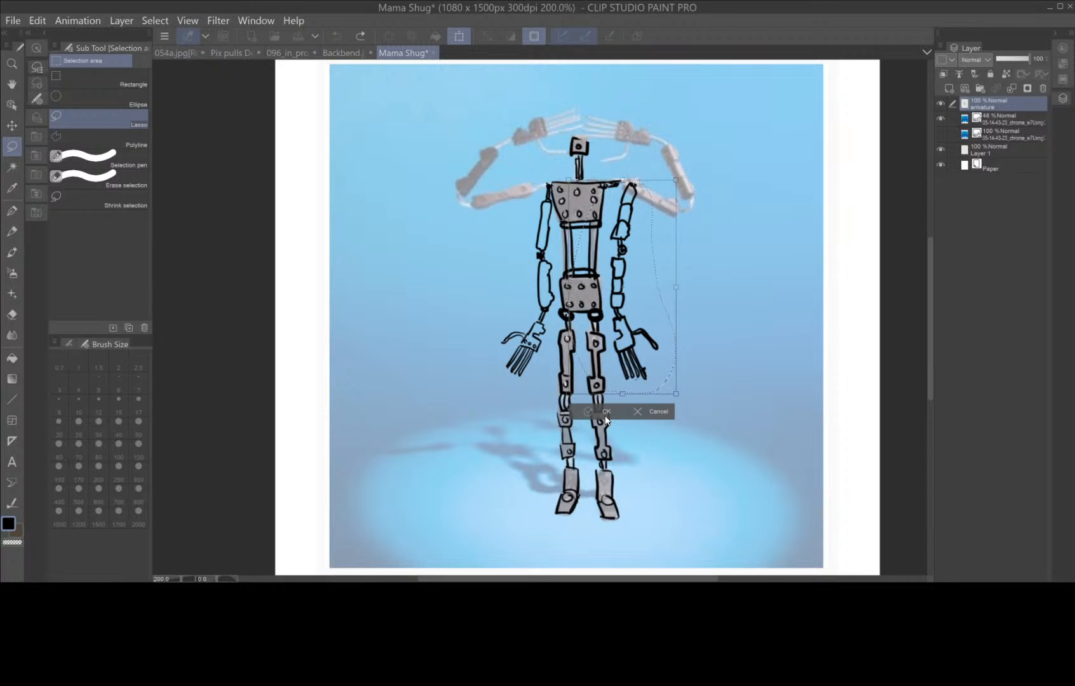
{"action": "left_click", "coordinate": [608, 412]}
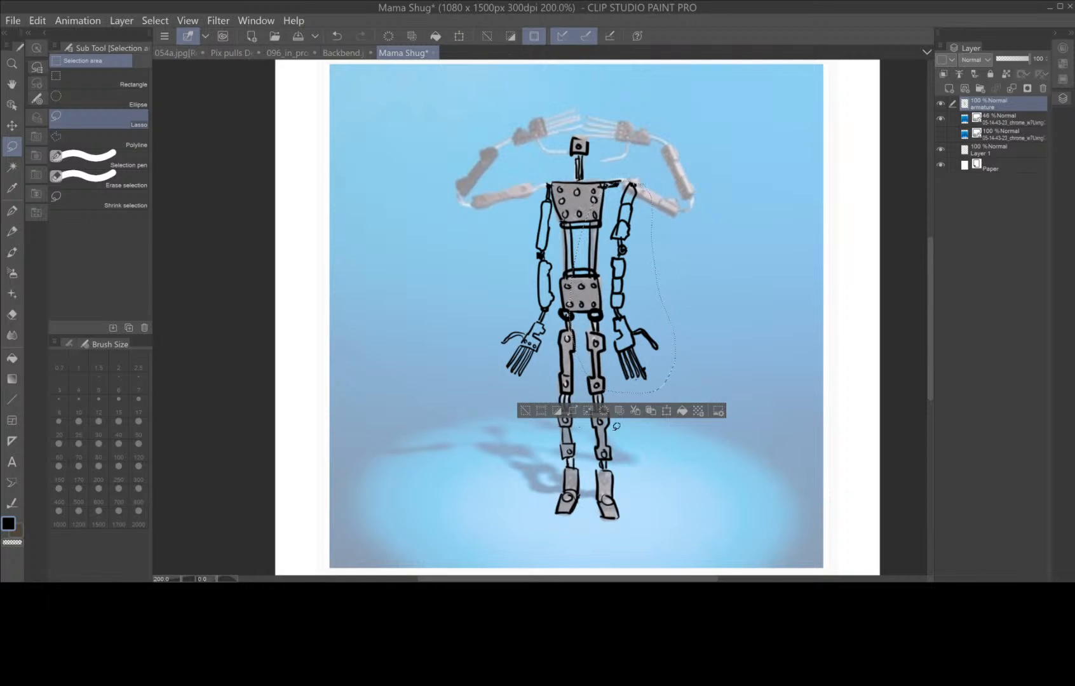
{"action": "left_click", "coordinate": [524, 410]}
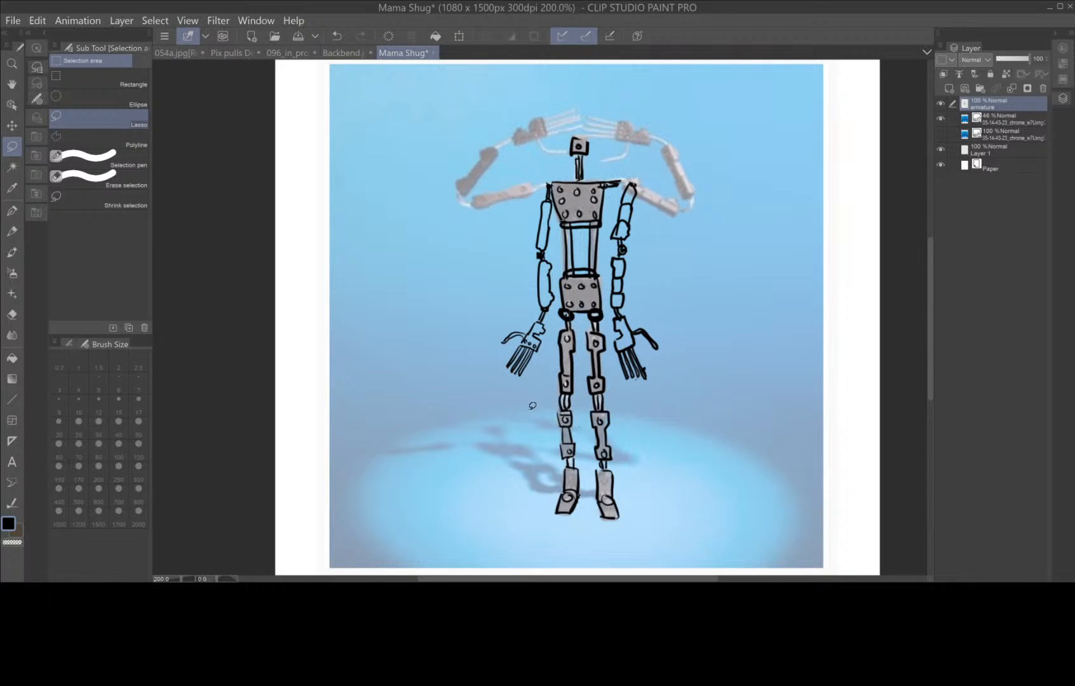
- Lasso only the arm on the image's right, tilt it slightly and move it outward, clear of the body
{"action": "left_click", "coordinate": [69, 204]}
{"action": "left_click", "coordinate": [88, 118]}
{"action": "mouse_move", "coordinate": [626, 181]}
{"action": "left_mouse_down"}
{"action": "mouse_move", "coordinate": [607, 287]}
{"action": "mouse_move", "coordinate": [627, 390]}
{"action": "mouse_move", "coordinate": [665, 385]}
{"action": "mouse_move", "coordinate": [680, 343]}
{"action": "mouse_move", "coordinate": [652, 275]}
{"action": "mouse_move", "coordinate": [644, 168]}
{"action": "left_mouse_up"}
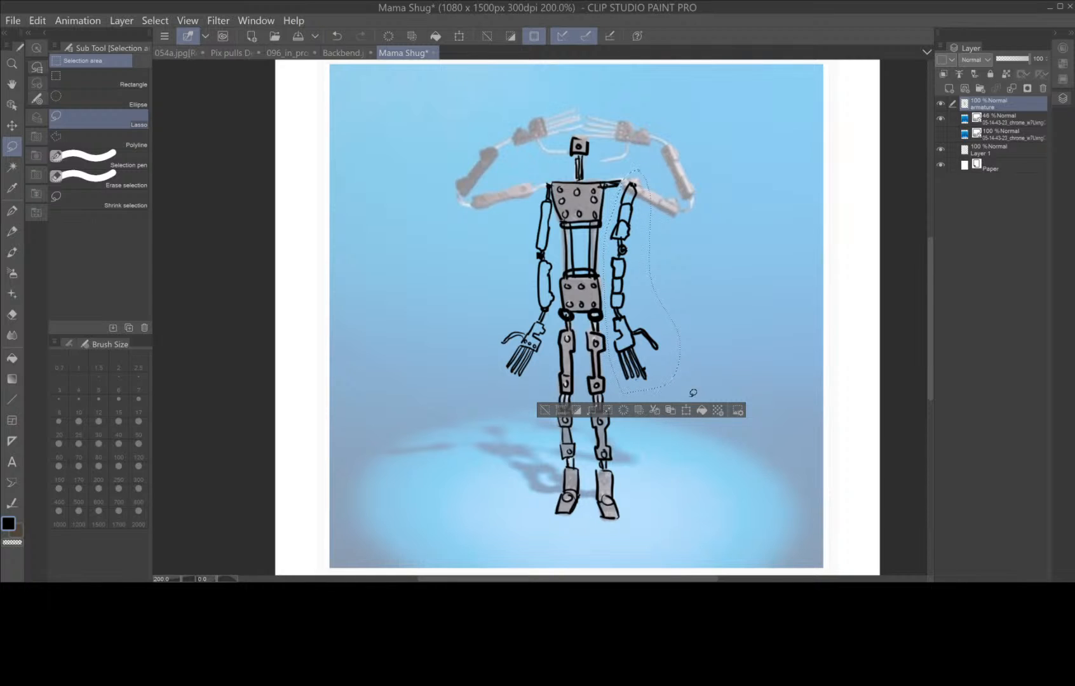
{"action": "left_click", "coordinate": [686, 411]}
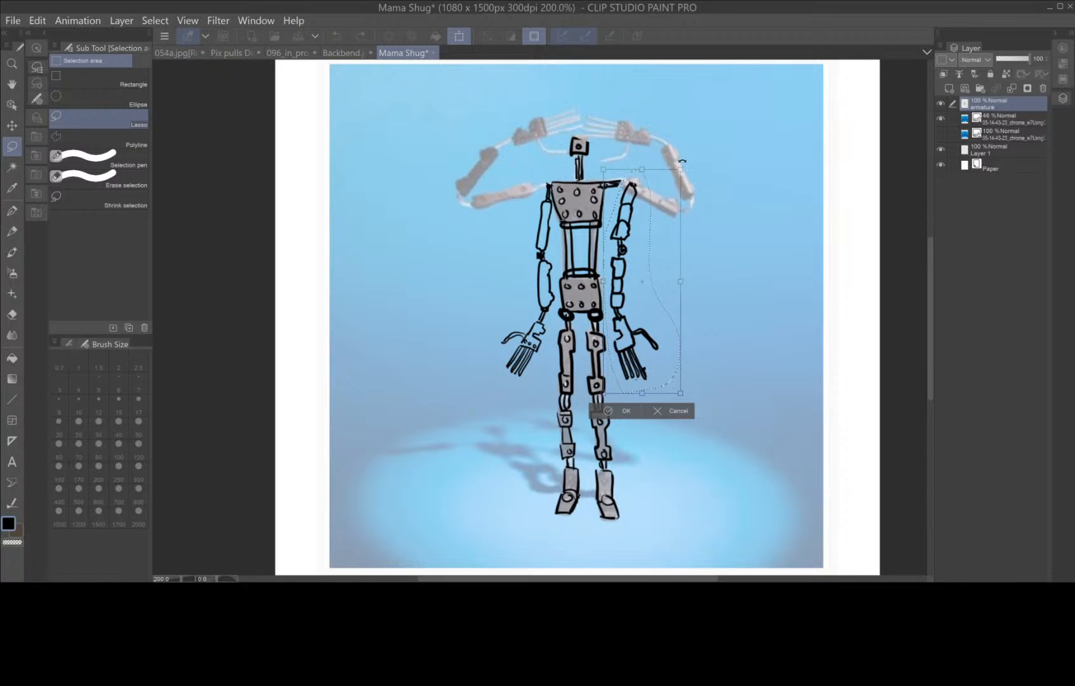
{"action": "left_click_drag", "start_coordinate": [688, 162], "coordinate": [682, 159]}
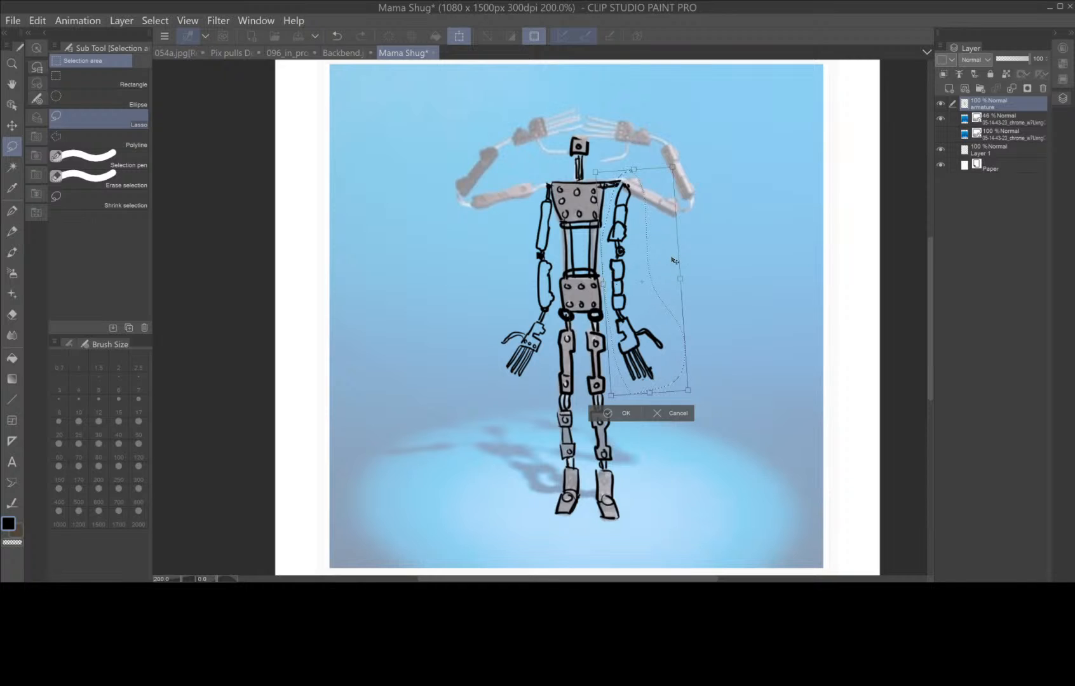
{"action": "left_click_drag", "start_coordinate": [672, 261], "coordinate": [737, 264]}
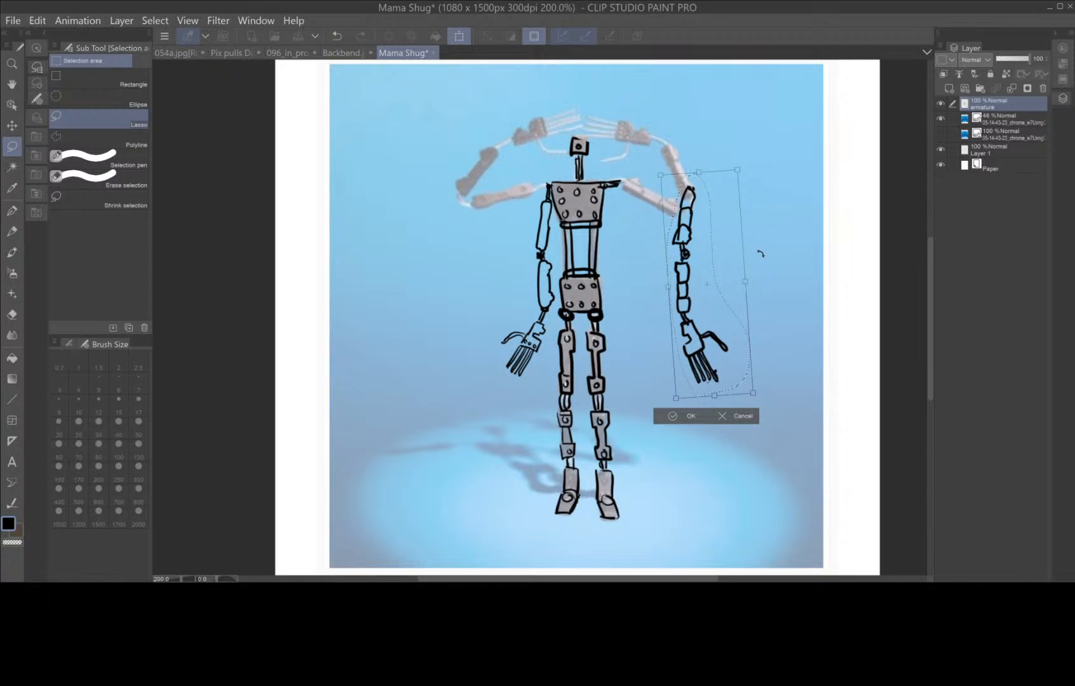
- Flip the detached arm horizontally, keep it hanging nearly upright, apply the transform and deselect
{"action": "left_click", "coordinate": [36, 22]}
{"action": "mouse_move", "coordinate": [102, 325]}
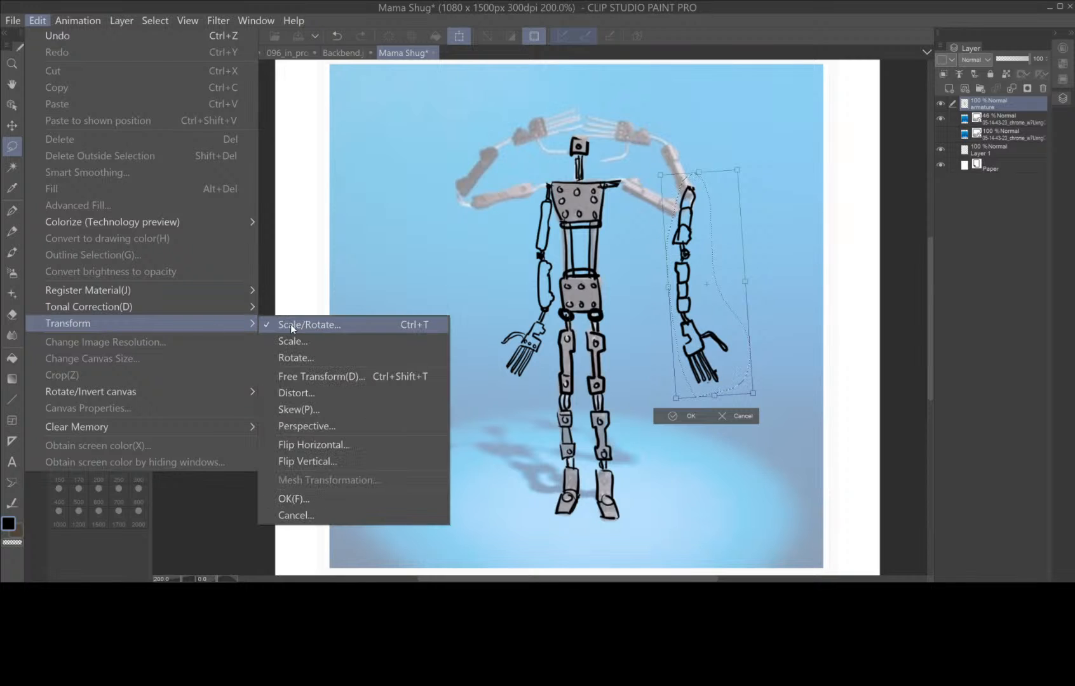
{"action": "left_click", "coordinate": [340, 444]}
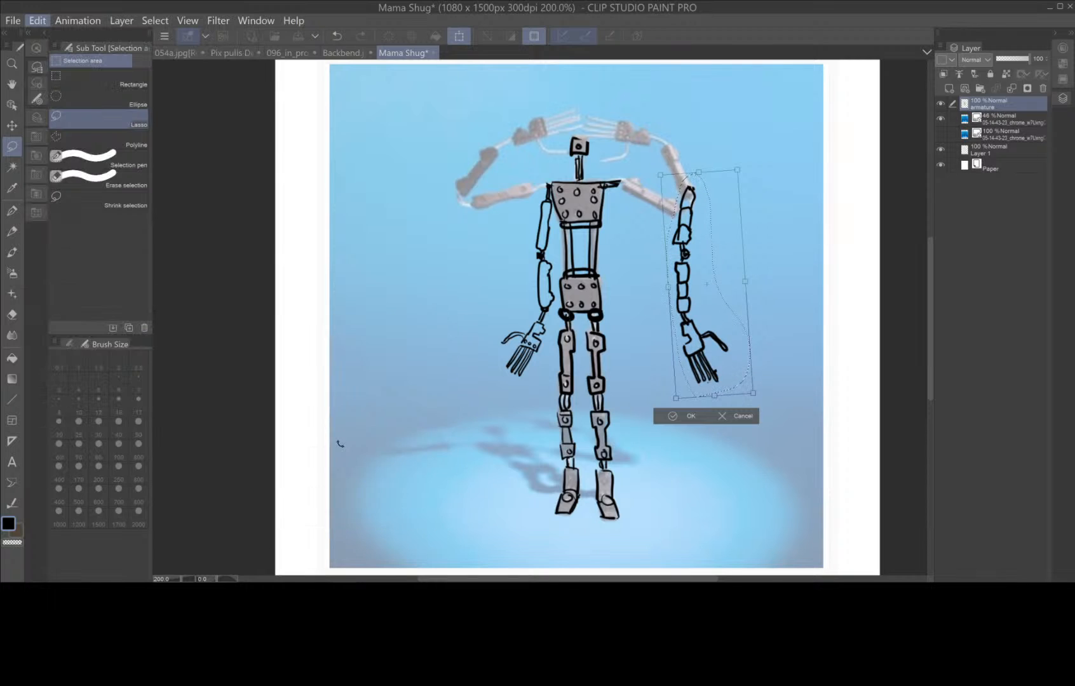
{"action": "left_click_drag", "start_coordinate": [761, 166], "coordinate": [746, 162]}
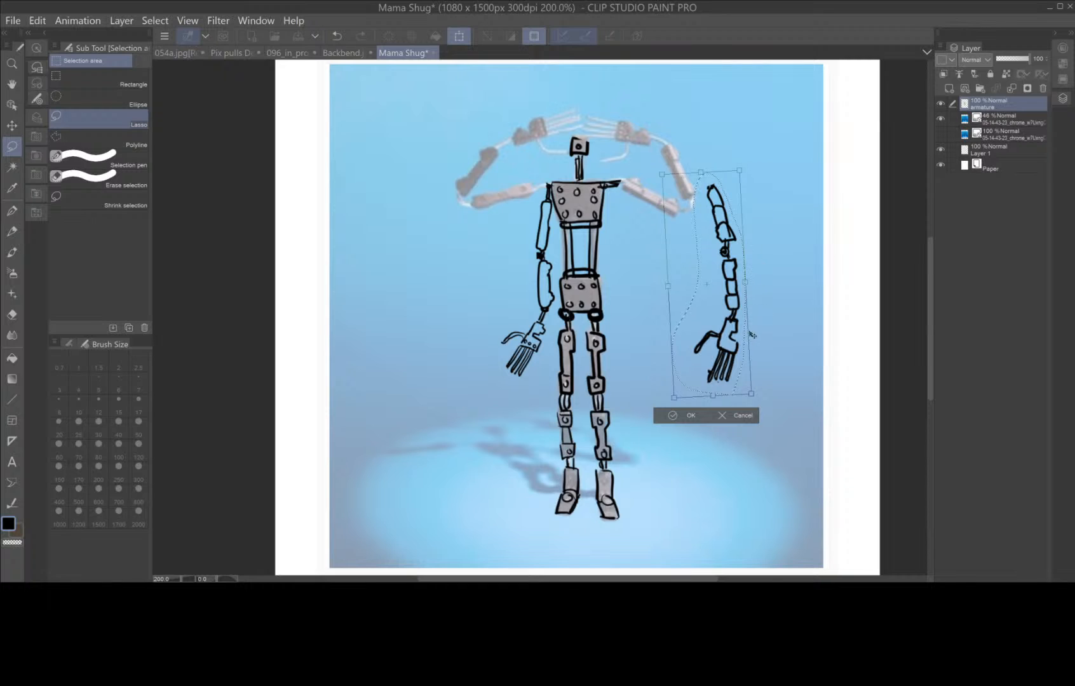
{"action": "left_click", "coordinate": [689, 417]}
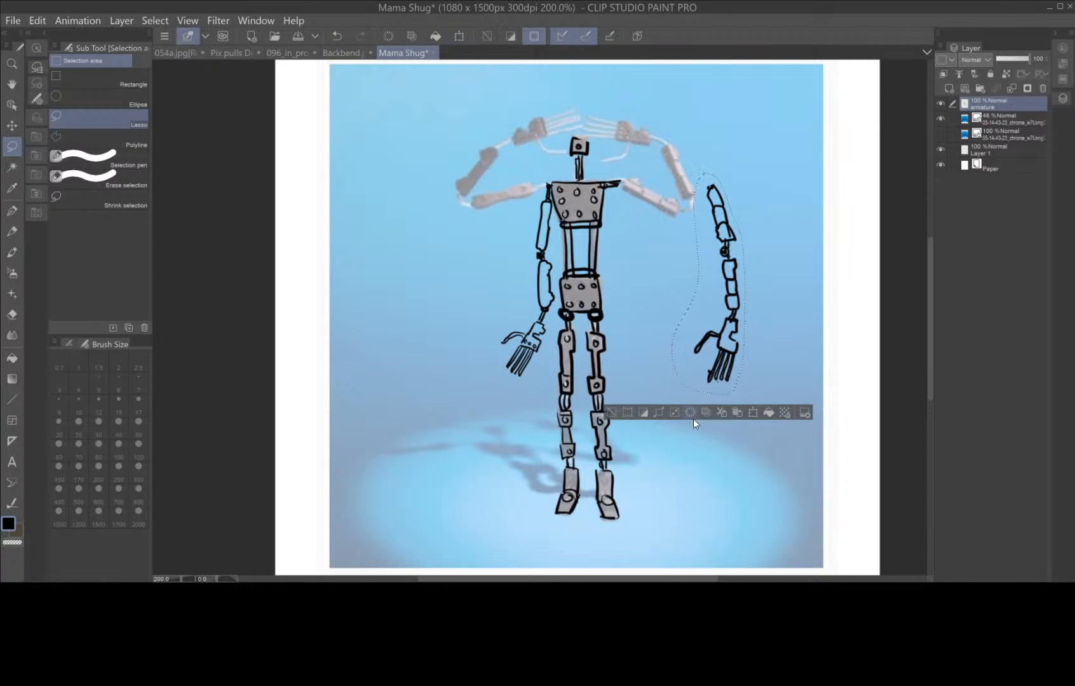
{"action": "left_click", "coordinate": [616, 419]}
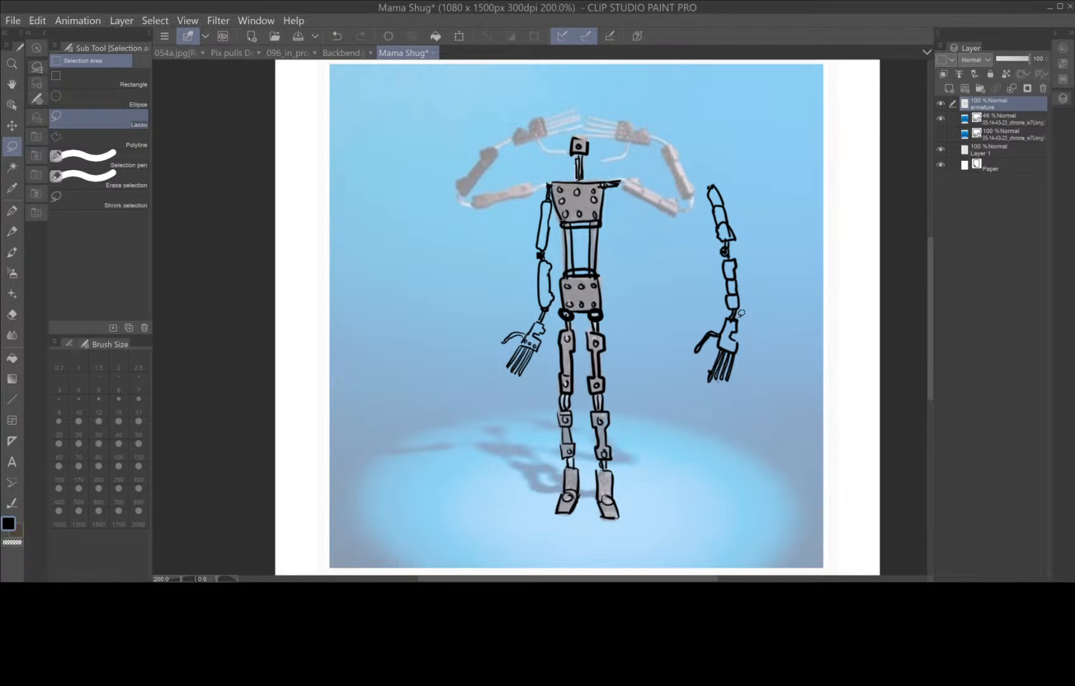
- Lasso the hand of the detached arm up to the wrist
{"action": "mouse_move", "coordinate": [739, 312]}
{"action": "left_mouse_down"}
{"action": "mouse_move", "coordinate": [709, 314]}
{"action": "mouse_move", "coordinate": [683, 354]}
{"action": "mouse_move", "coordinate": [740, 387]}
{"action": "mouse_move", "coordinate": [760, 339]}
{"action": "mouse_move", "coordinate": [741, 313]}
{"action": "left_mouse_up"}
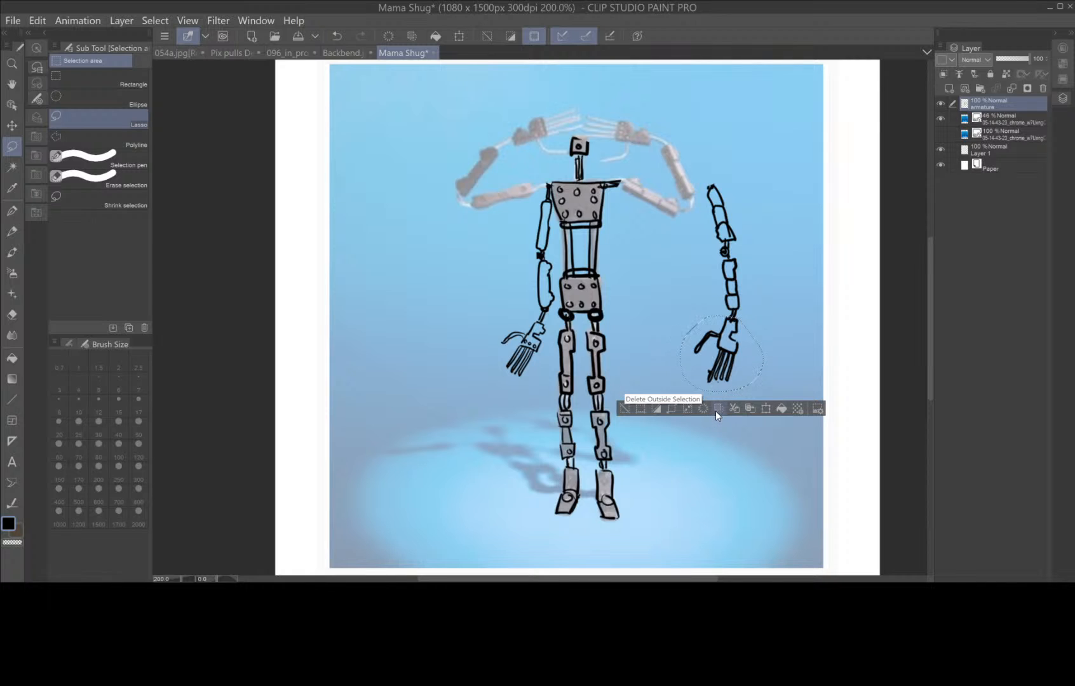
{"action": "left_click", "coordinate": [38, 21]}
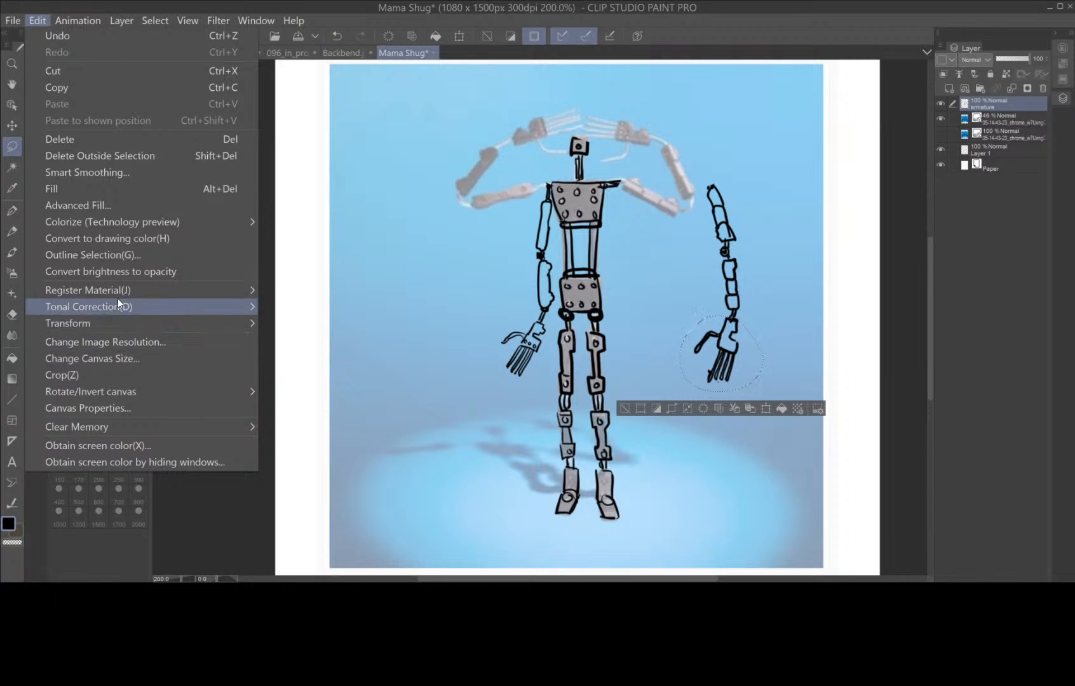
{"action": "mouse_move", "coordinate": [172, 325]}
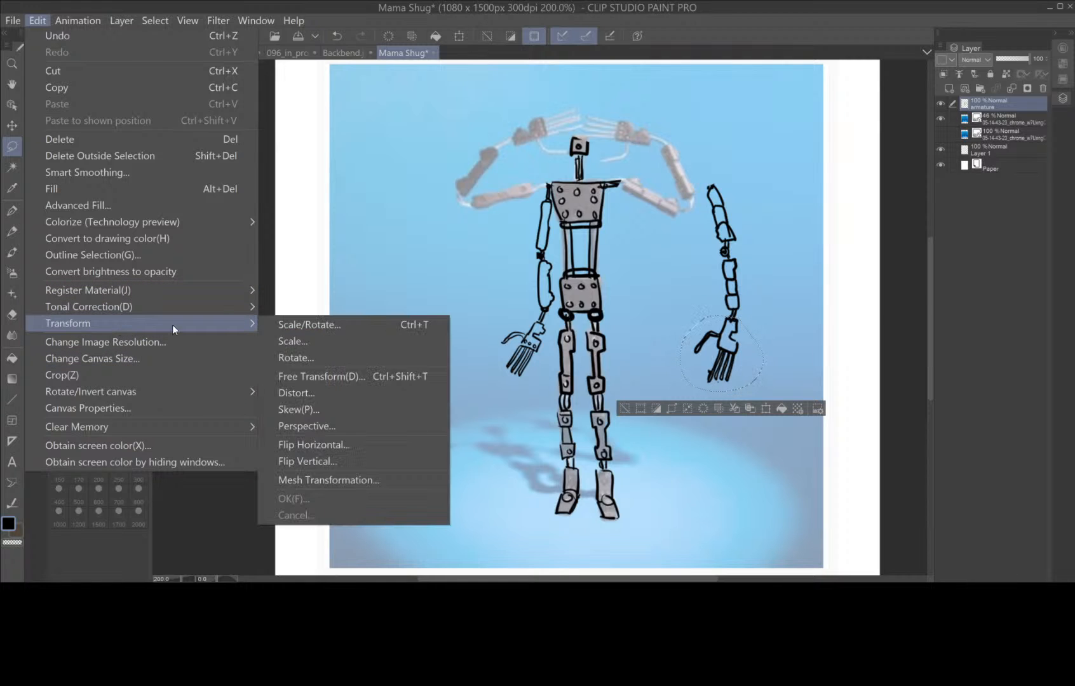
{"action": "left_click", "coordinate": [330, 378]}
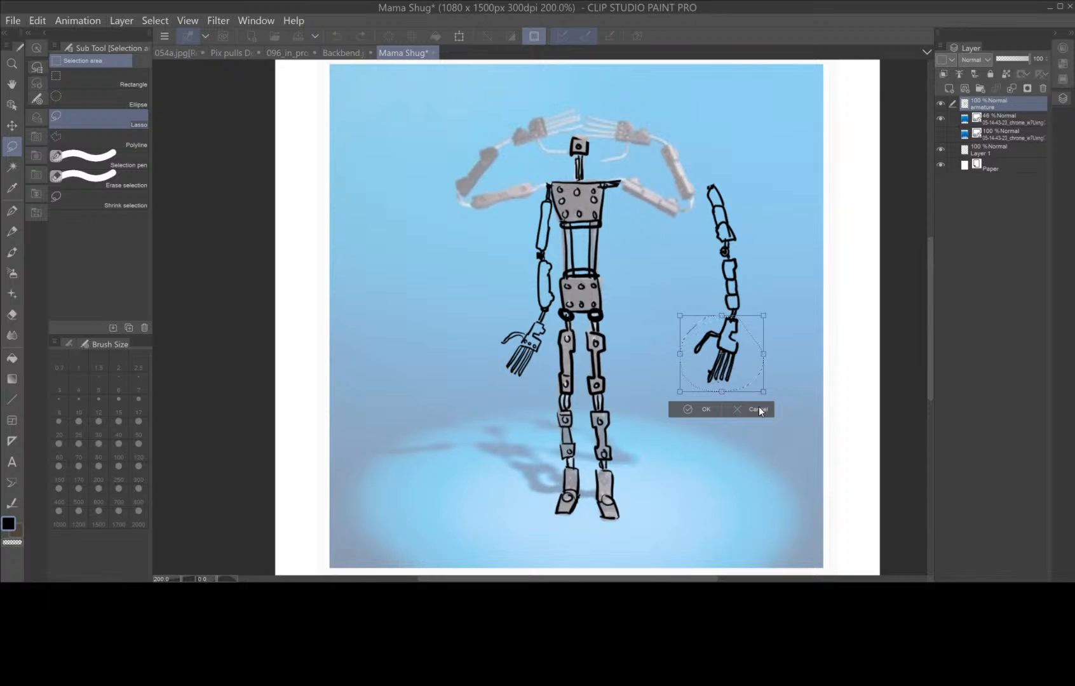
{"action": "left_click", "coordinate": [707, 410]}
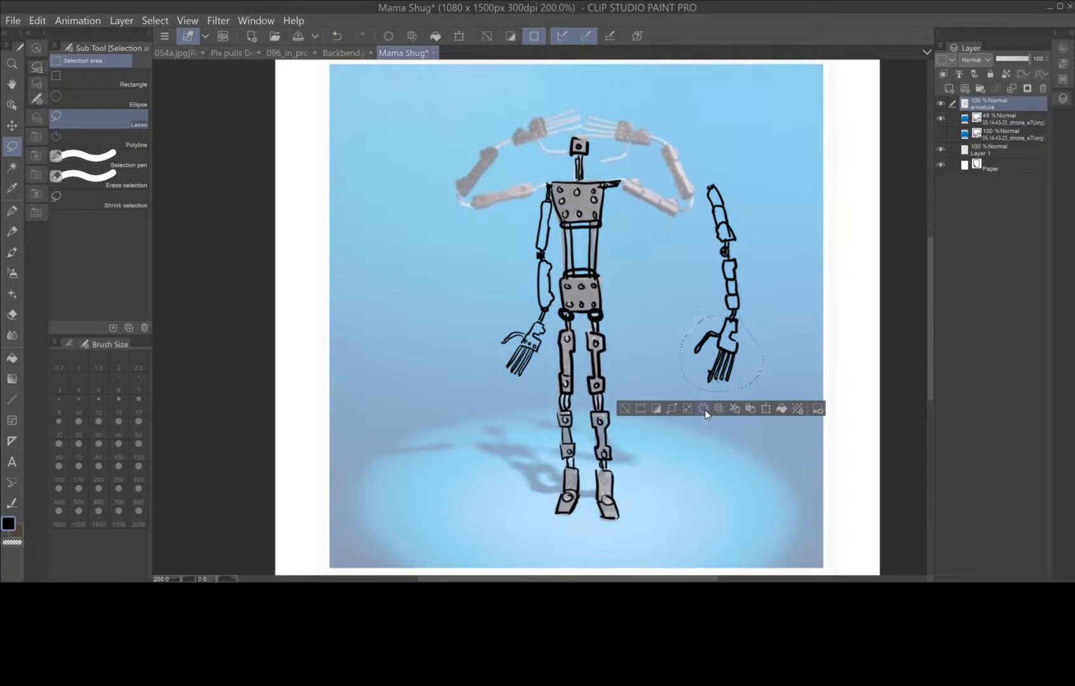
- Flip the selected hand horizontally, reposition and rotate it so its fingers point down from the wrist, and deselect
{"action": "left_click", "coordinate": [38, 21]}
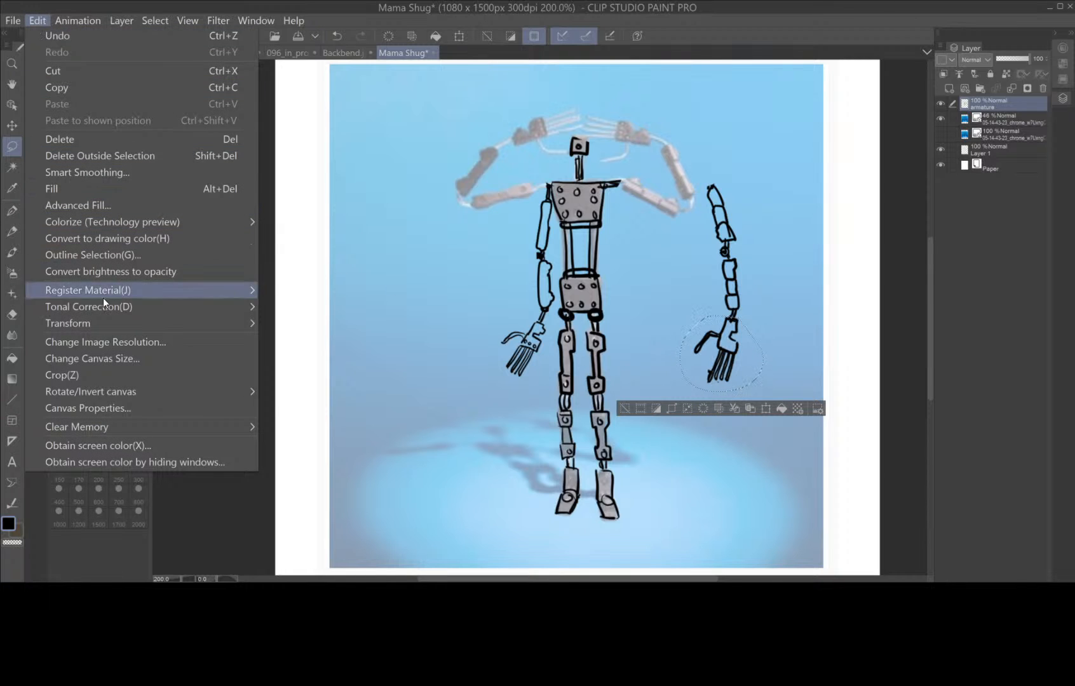
{"action": "mouse_move", "coordinate": [109, 323]}
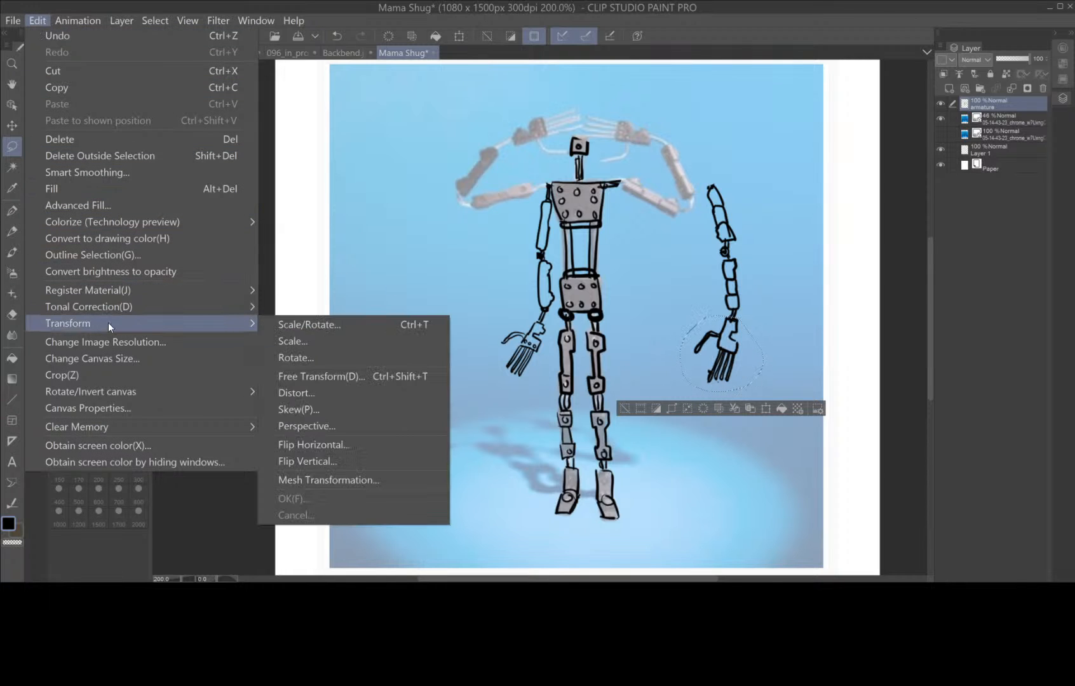
{"action": "left_click", "coordinate": [339, 445]}
{"action": "left_click_drag", "start_coordinate": [757, 327], "coordinate": [774, 330]}
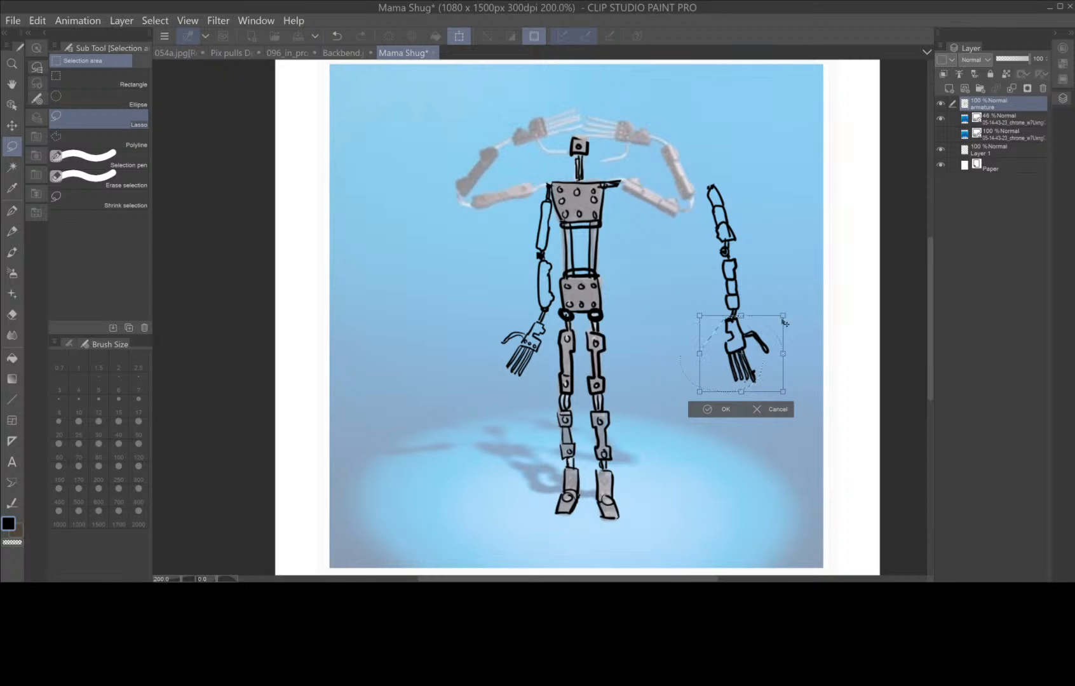
{"action": "left_click_drag", "start_coordinate": [790, 310], "coordinate": [777, 349]}
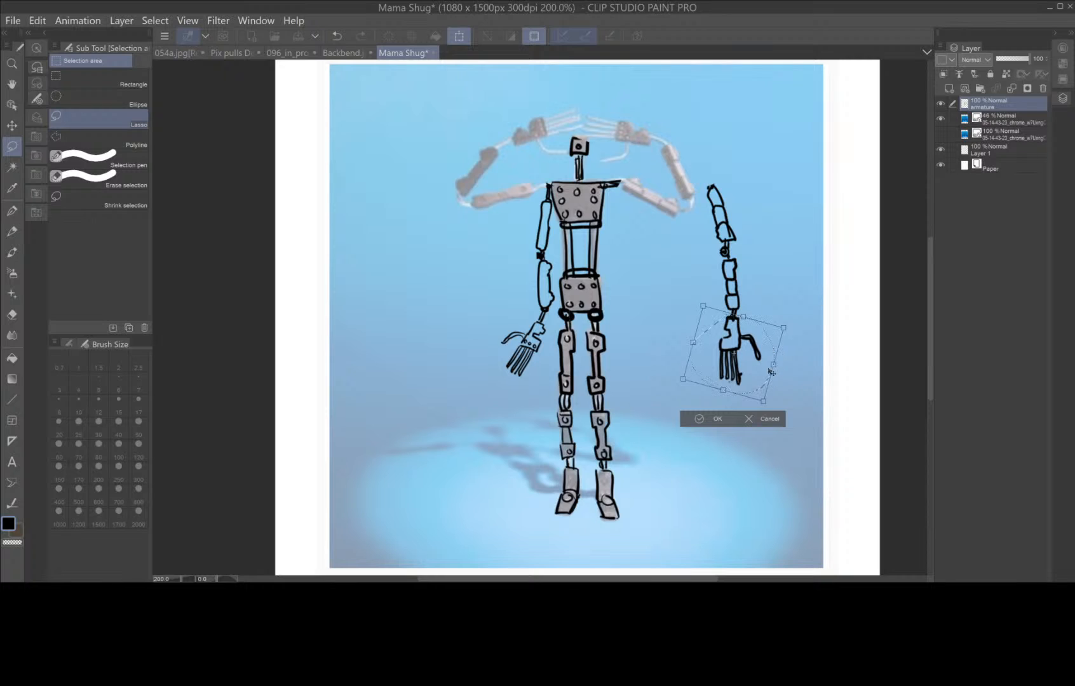
{"action": "left_click", "coordinate": [716, 420]}
{"action": "left_click", "coordinate": [635, 411]}
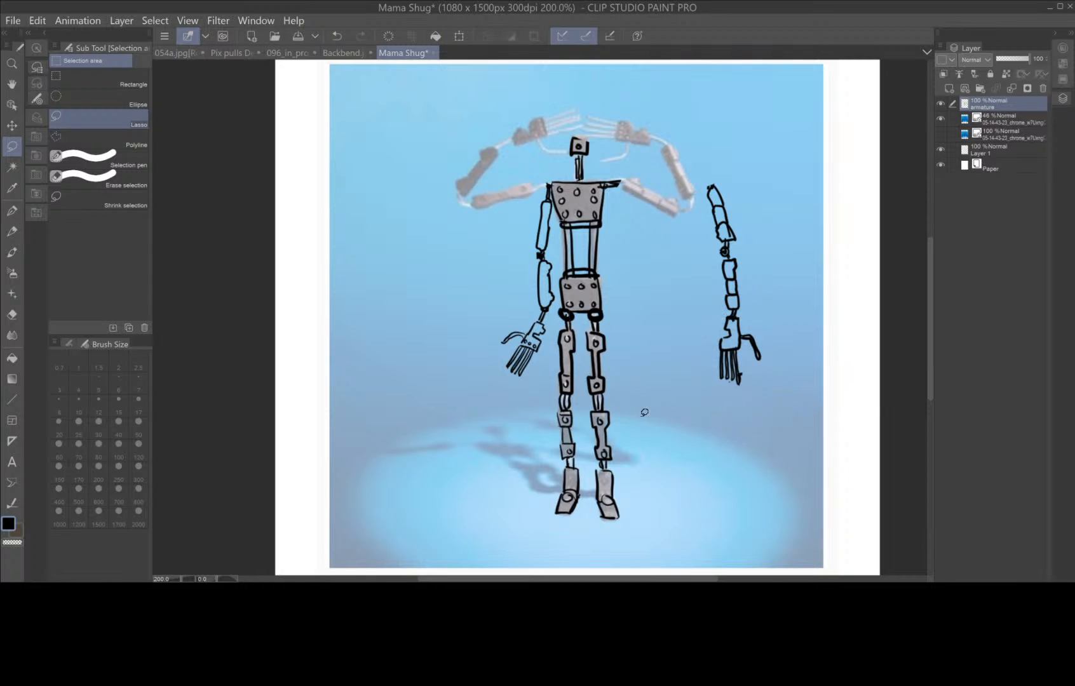
- Lasso the whole detached arm, move it back so its upper end meets the shoulder, and deselect
{"action": "mouse_move", "coordinate": [705, 388]}
{"action": "left_mouse_down"}
{"action": "mouse_move", "coordinate": [782, 367]}
{"action": "mouse_move", "coordinate": [771, 234]}
{"action": "mouse_move", "coordinate": [706, 161]}
{"action": "mouse_move", "coordinate": [706, 393]}
{"action": "left_mouse_up"}
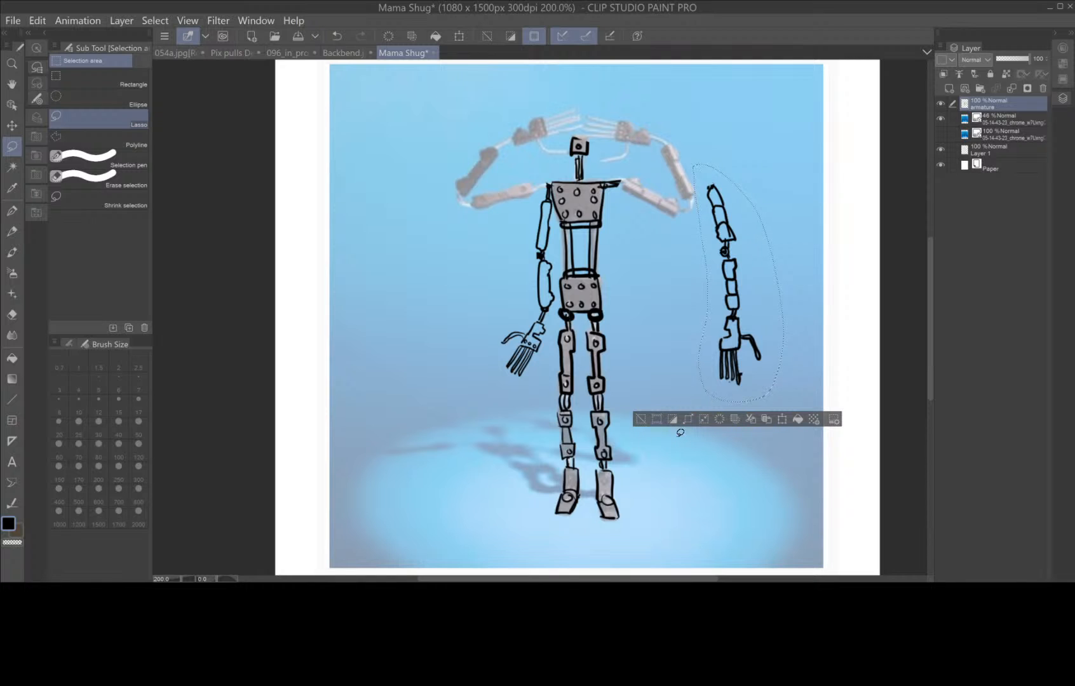
{"action": "left_click", "coordinate": [784, 419]}
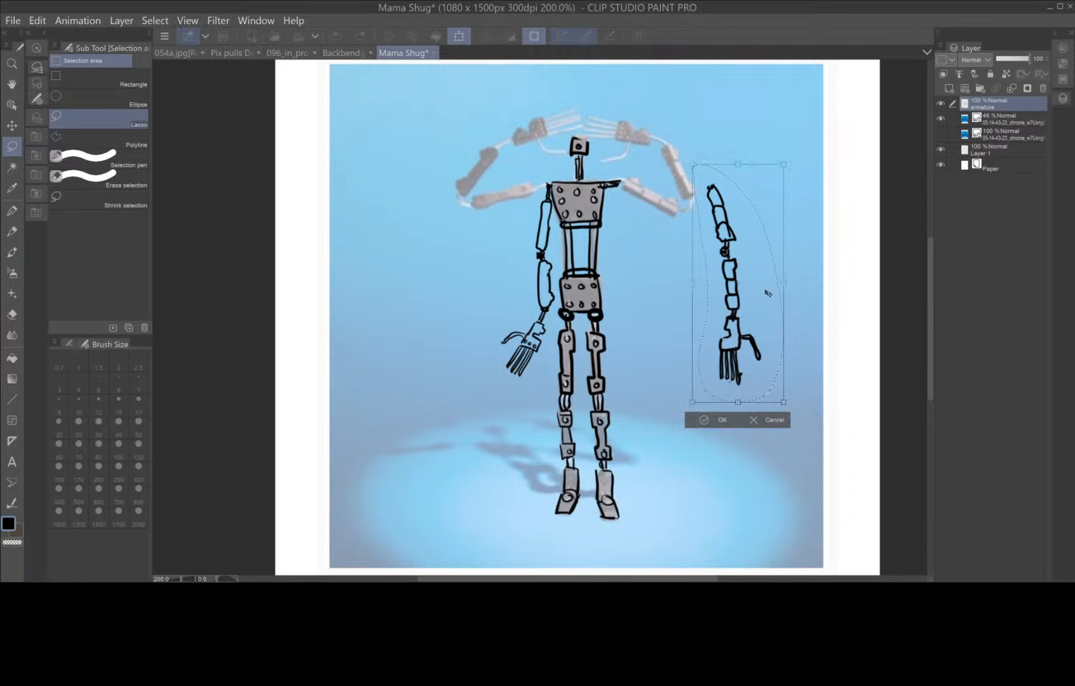
{"action": "left_click_drag", "start_coordinate": [751, 297], "coordinate": [665, 294]}
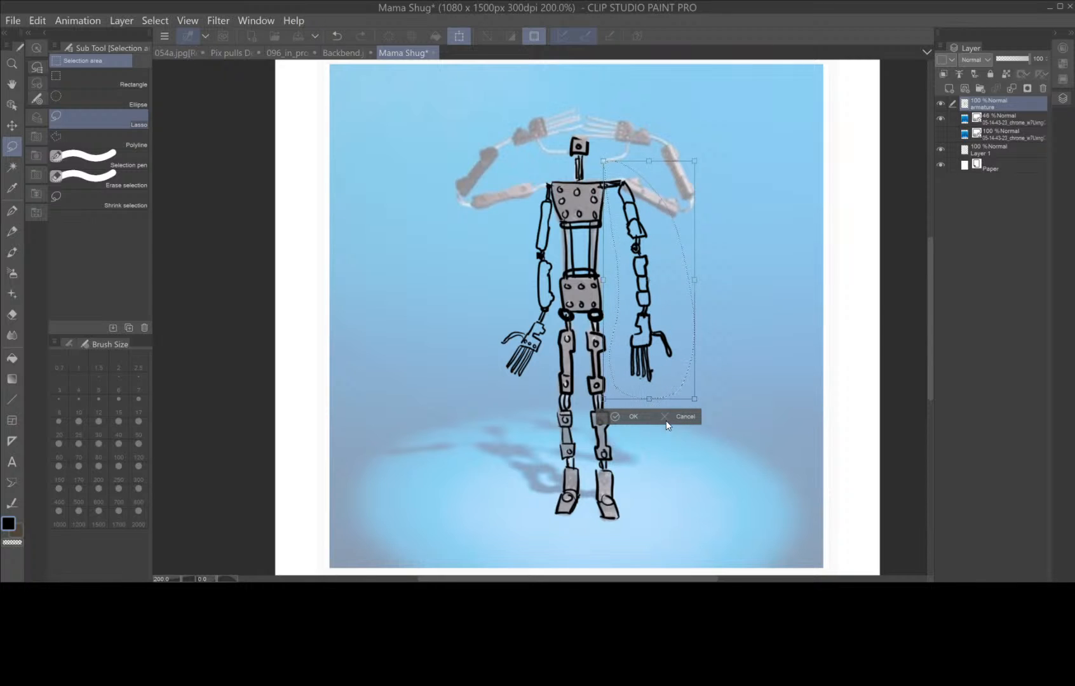
{"action": "left_click", "coordinate": [633, 417]}
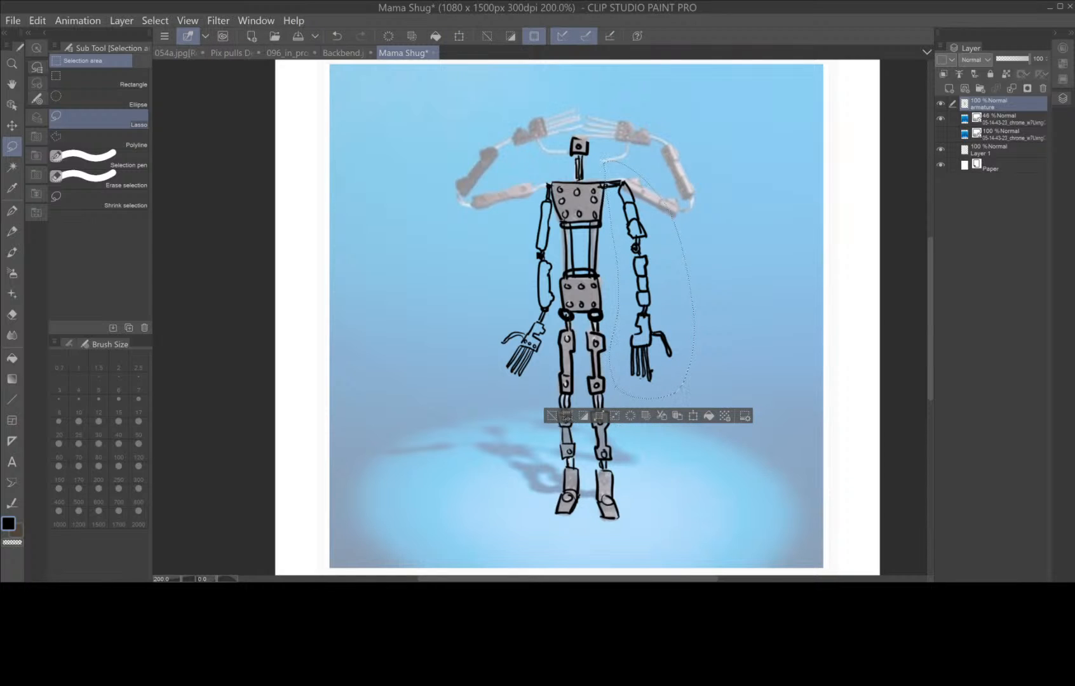
{"action": "left_click", "coordinate": [551, 416]}
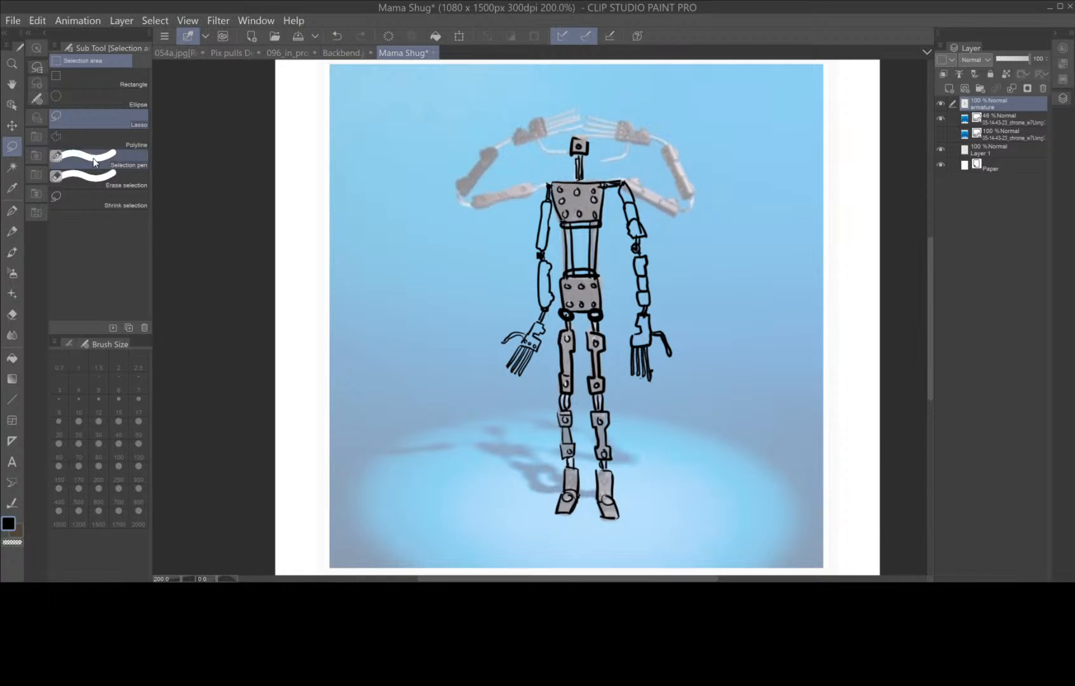
- Hide the reference photo, lasso the whole armature, move it to the left side of the canvas, and deselect
{"action": "left_click", "coordinate": [941, 119]}
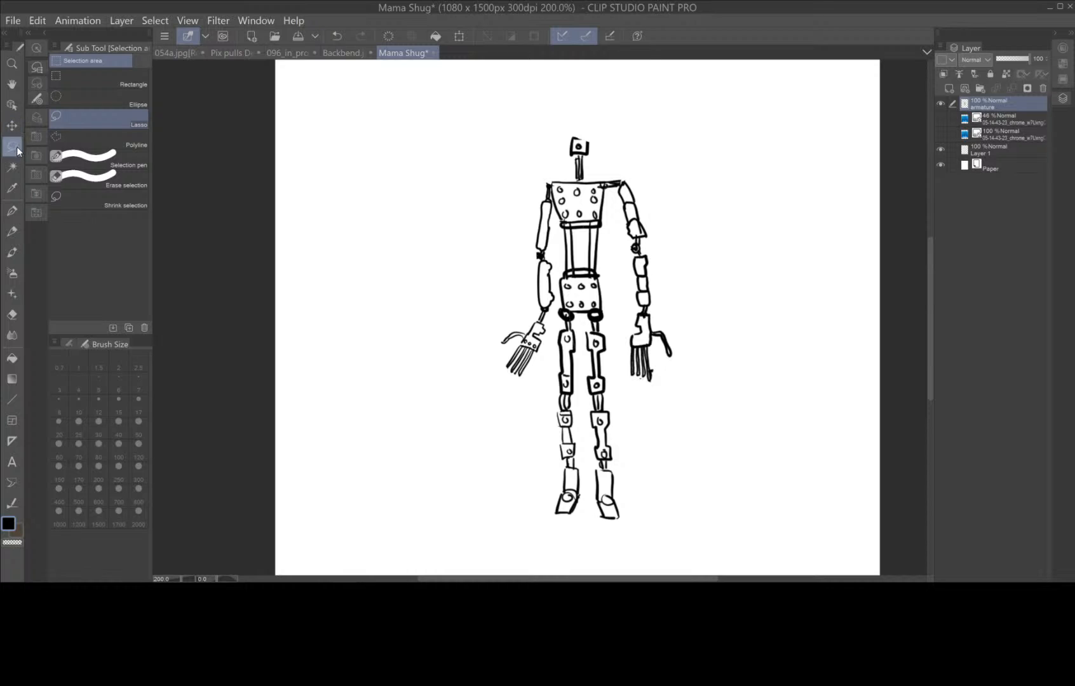
{"action": "mouse_move", "coordinate": [628, 113]}
{"action": "left_mouse_down"}
{"action": "mouse_move", "coordinate": [514, 123]}
{"action": "mouse_move", "coordinate": [487, 378]}
{"action": "mouse_move", "coordinate": [577, 542]}
{"action": "mouse_move", "coordinate": [681, 519]}
{"action": "mouse_move", "coordinate": [700, 251]}
{"action": "mouse_move", "coordinate": [642, 115]}
{"action": "mouse_move", "coordinate": [587, 79]}
{"action": "left_mouse_up"}
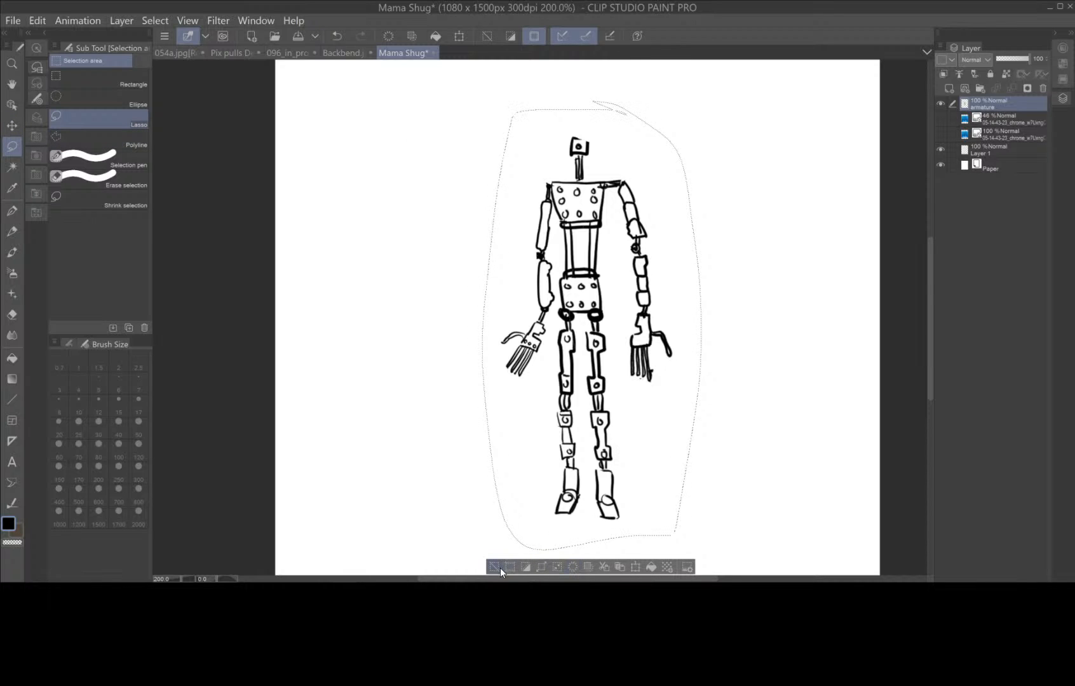
{"action": "left_click", "coordinate": [635, 567]}
{"action": "left_click_drag", "start_coordinate": [610, 381], "coordinate": [410, 371]}
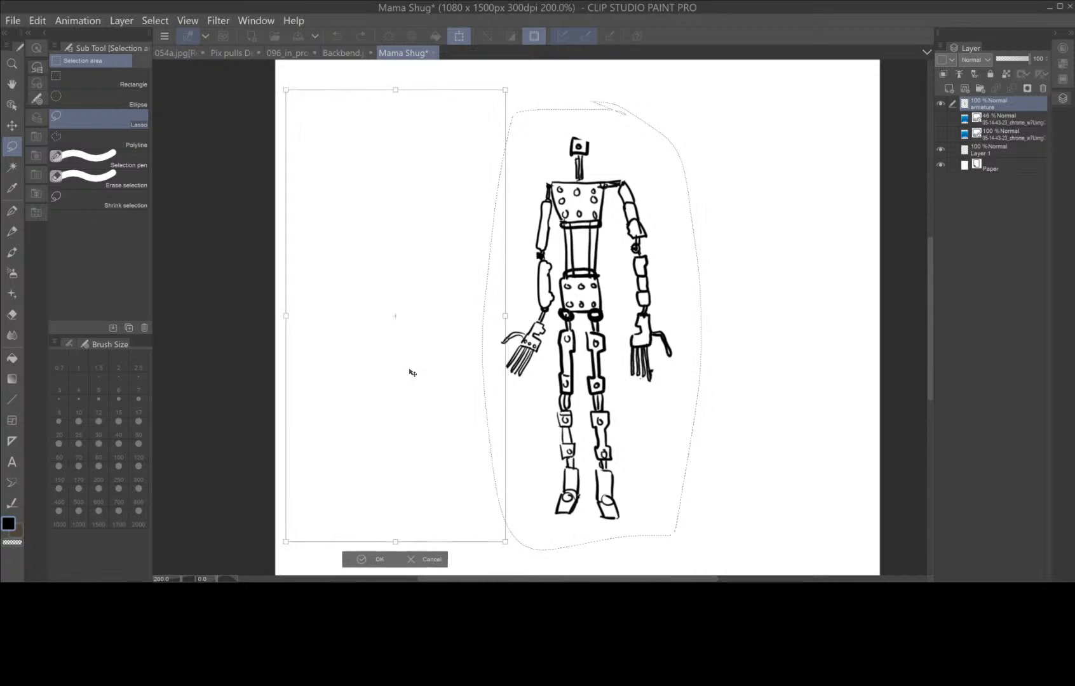
{"action": "left_click", "coordinate": [379, 558]}
{"action": "left_click", "coordinate": [301, 557]}
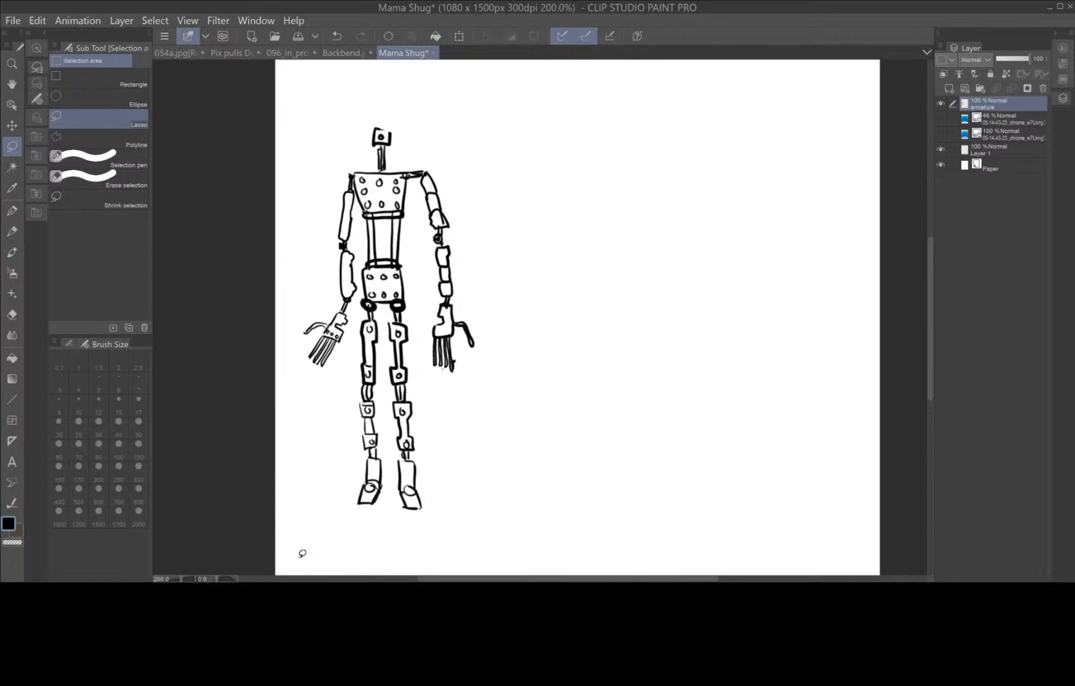
- With the Darker pencil in dark grey, sketch a tapered chest plate with a narrow band beneath it beside the armature
{"action": "left_click", "coordinate": [12, 231]}
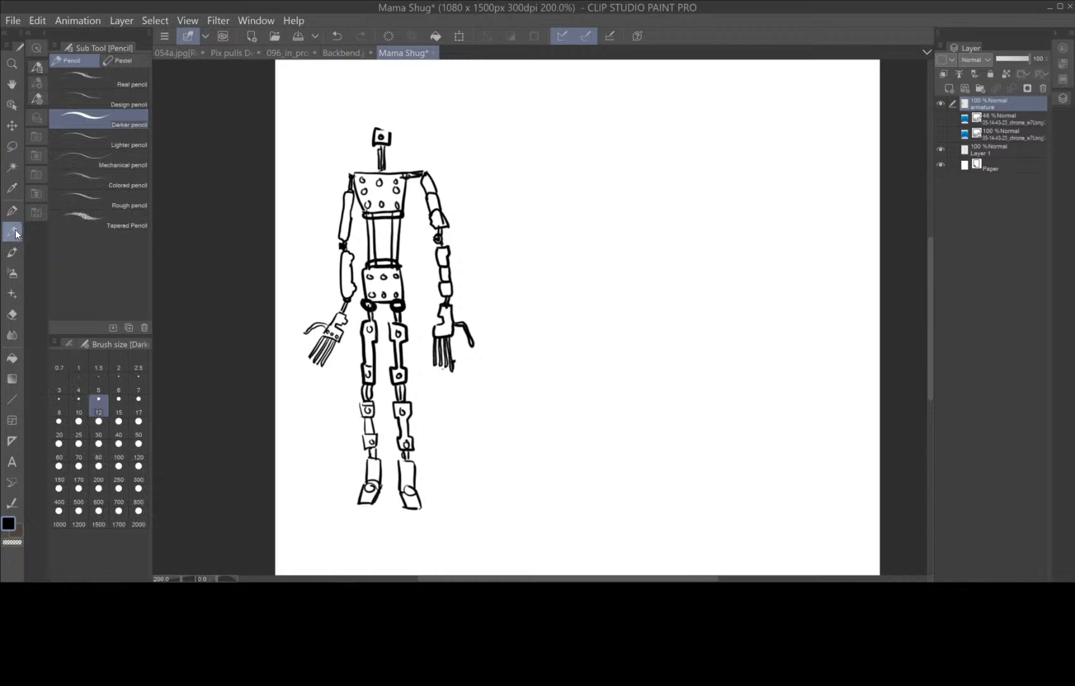
{"action": "left_click", "coordinate": [11, 525]}
{"action": "left_click", "coordinate": [485, 188]}
{"action": "mouse_move", "coordinate": [597, 171]}
{"action": "left_mouse_down"}
{"action": "mouse_move", "coordinate": [602, 221]}
{"action": "mouse_move", "coordinate": [673, 168]}
{"action": "mouse_move", "coordinate": [657, 222]}
{"action": "left_mouse_up"}
{"action": "mouse_move", "coordinate": [598, 170]}
{"action": "left_mouse_down"}
{"action": "mouse_move", "coordinate": [610, 222]}
{"action": "mouse_move", "coordinate": [671, 221]}
{"action": "mouse_move", "coordinate": [610, 223]}
{"action": "mouse_move", "coordinate": [655, 233]}
{"action": "mouse_move", "coordinate": [655, 221]}
{"action": "left_mouse_up"}
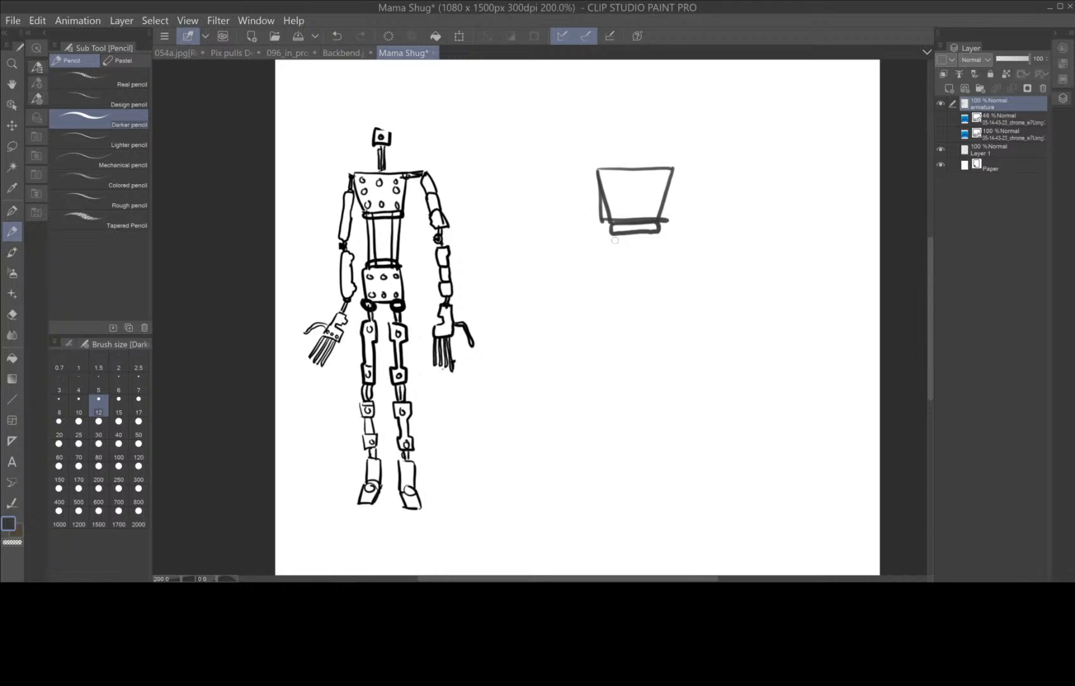
- Sketch two pairs of waist rods, a lower waist band and a pelvis plate tapering to a point below the chest
{"action": "left_click_drag", "start_coordinate": [616, 239], "coordinate": [615, 278]}
{"action": "mouse_move", "coordinate": [623, 236]}
{"action": "left_mouse_down"}
{"action": "mouse_move", "coordinate": [622, 285]}
{"action": "mouse_move", "coordinate": [648, 284]}
{"action": "left_mouse_up"}
{"action": "mouse_move", "coordinate": [657, 229]}
{"action": "left_mouse_down"}
{"action": "mouse_move", "coordinate": [655, 288]}
{"action": "mouse_move", "coordinate": [616, 289]}
{"action": "mouse_move", "coordinate": [666, 285]}
{"action": "mouse_move", "coordinate": [619, 304]}
{"action": "mouse_move", "coordinate": [668, 299]}
{"action": "mouse_move", "coordinate": [671, 287]}
{"action": "mouse_move", "coordinate": [611, 302]}
{"action": "mouse_move", "coordinate": [687, 297]}
{"action": "left_mouse_up"}
{"action": "mouse_move", "coordinate": [604, 303]}
{"action": "left_mouse_down"}
{"action": "mouse_move", "coordinate": [613, 335]}
{"action": "mouse_move", "coordinate": [603, 331]}
{"action": "mouse_move", "coordinate": [645, 353]}
{"action": "left_mouse_up"}
{"action": "mouse_move", "coordinate": [676, 297]}
{"action": "left_mouse_down"}
{"action": "mouse_move", "coordinate": [676, 323]}
{"action": "mouse_move", "coordinate": [673, 301]}
{"action": "mouse_move", "coordinate": [649, 348]}
{"action": "mouse_move", "coordinate": [598, 347]}
{"action": "left_mouse_up"}
{"action": "mouse_move", "coordinate": [680, 335]}
{"action": "left_mouse_down"}
{"action": "mouse_move", "coordinate": [687, 346]}
{"action": "mouse_move", "coordinate": [677, 340]}
{"action": "left_mouse_up"}
{"action": "key", "text": "ctrl+z"}
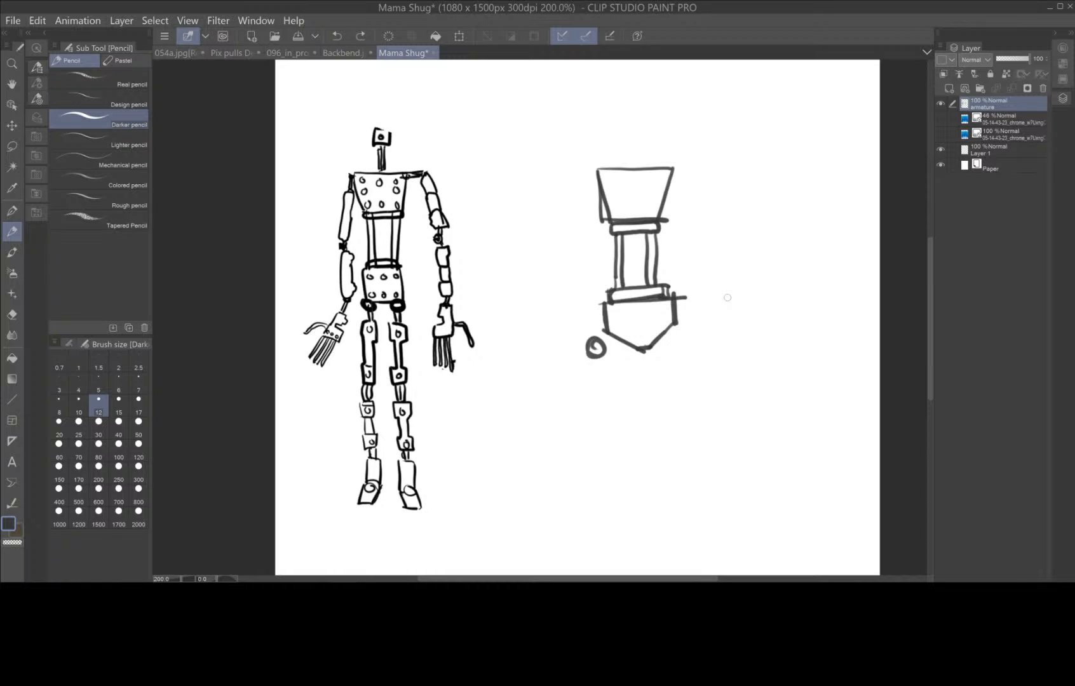
{"action": "key", "text": "ctrl+z"}
- Sketch rounded hip joints and both legs with straight thighs, blocky knees, thin shins and wedge-shaped feet
{"action": "mouse_move", "coordinate": [607, 336]}
{"action": "left_mouse_down"}
{"action": "mouse_move", "coordinate": [603, 347]}
{"action": "mouse_move", "coordinate": [675, 330]}
{"action": "mouse_move", "coordinate": [673, 448]}
{"action": "left_mouse_up"}
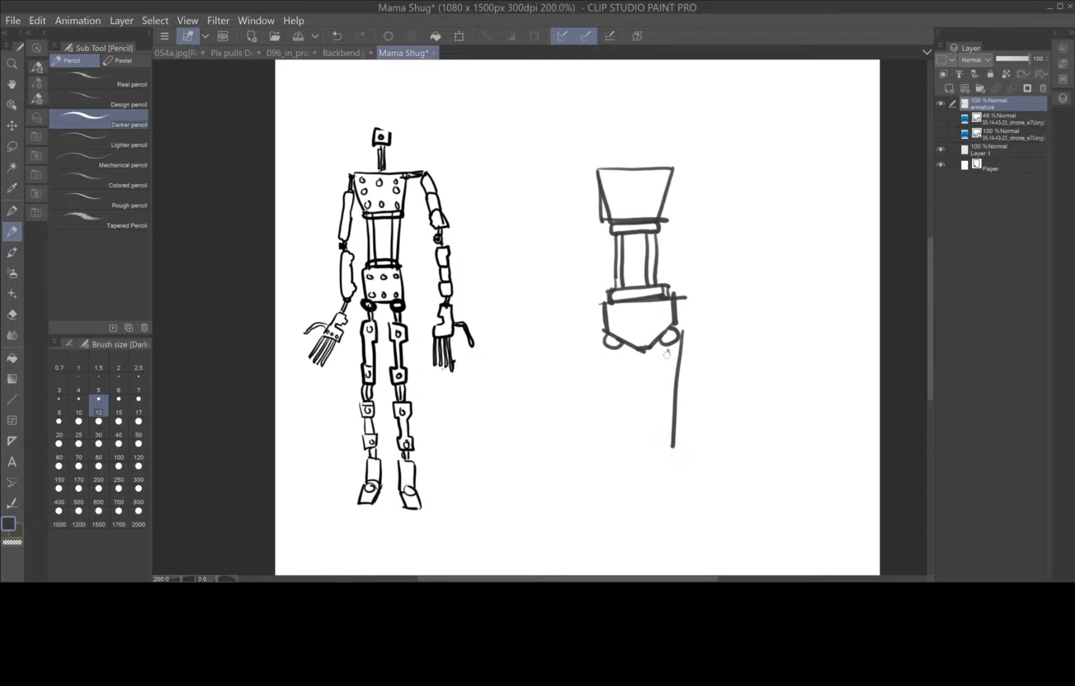
{"action": "mouse_move", "coordinate": [668, 354]}
{"action": "left_mouse_down"}
{"action": "mouse_move", "coordinate": [663, 448]}
{"action": "mouse_move", "coordinate": [655, 445]}
{"action": "mouse_move", "coordinate": [683, 451]}
{"action": "mouse_move", "coordinate": [686, 433]}
{"action": "mouse_move", "coordinate": [659, 432]}
{"action": "left_mouse_up"}
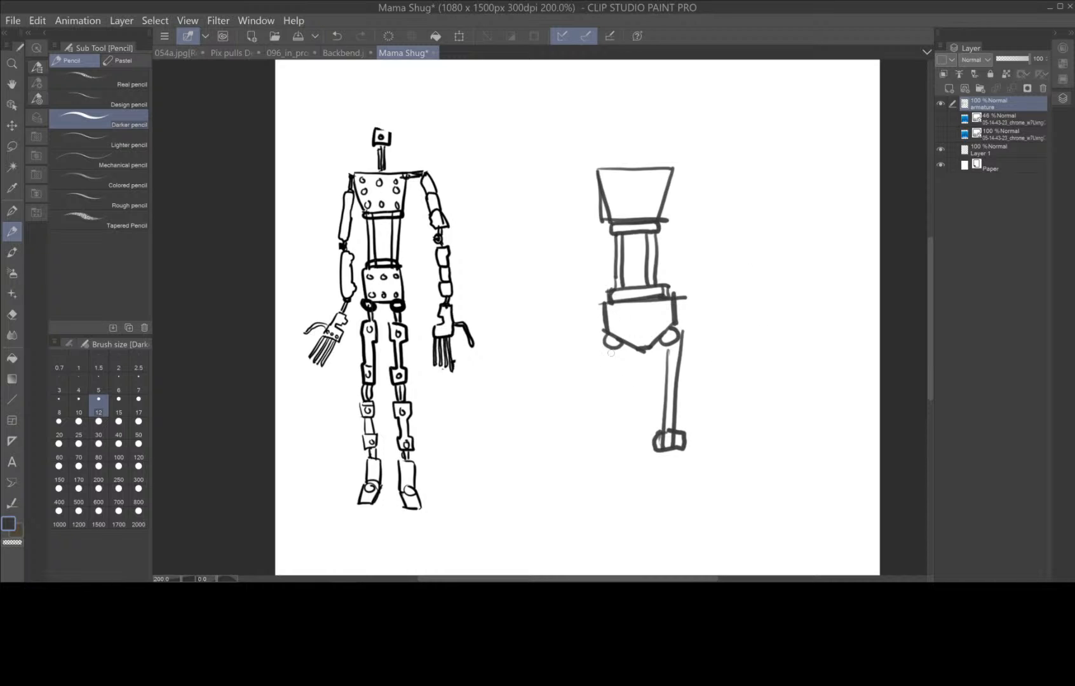
{"action": "mouse_move", "coordinate": [603, 342]}
{"action": "left_mouse_down"}
{"action": "mouse_move", "coordinate": [606, 405]}
{"action": "mouse_move", "coordinate": [619, 419]}
{"action": "mouse_move", "coordinate": [605, 453]}
{"action": "mouse_move", "coordinate": [627, 437]}
{"action": "mouse_move", "coordinate": [620, 456]}
{"action": "mouse_move", "coordinate": [671, 453]}
{"action": "mouse_move", "coordinate": [611, 518]}
{"action": "left_mouse_up"}
{"action": "left_click_drag", "start_coordinate": [620, 456], "coordinate": [622, 518]}
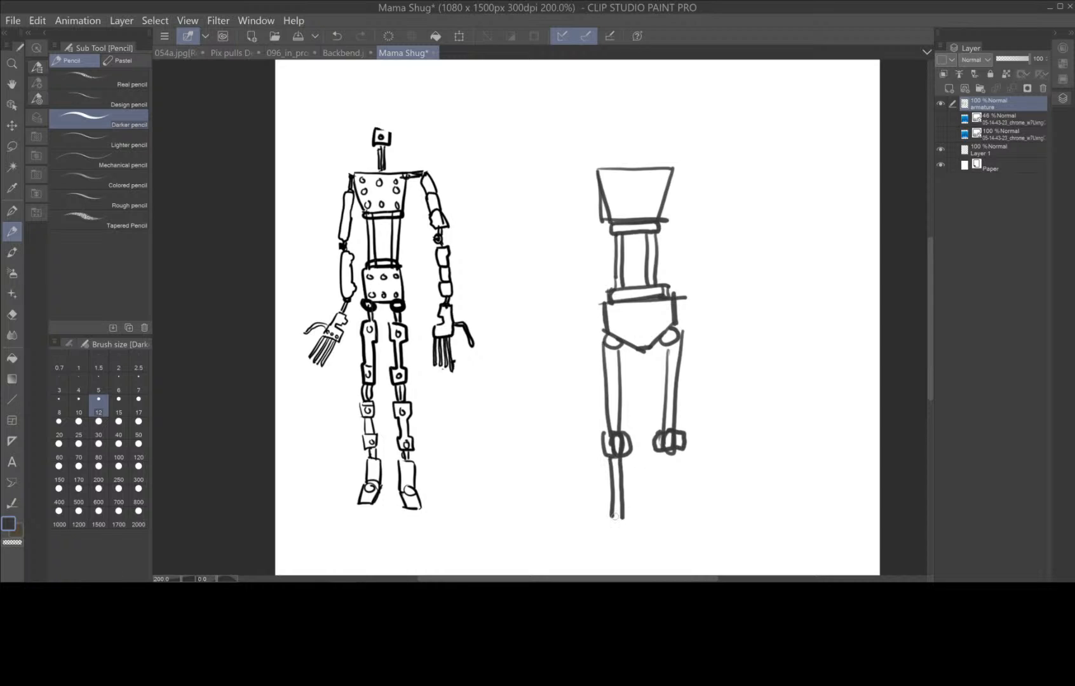
{"action": "mouse_move", "coordinate": [610, 516]}
{"action": "left_mouse_down"}
{"action": "mouse_move", "coordinate": [626, 515]}
{"action": "mouse_move", "coordinate": [612, 521]}
{"action": "mouse_move", "coordinate": [627, 532]}
{"action": "mouse_move", "coordinate": [602, 545]}
{"action": "mouse_move", "coordinate": [634, 550]}
{"action": "mouse_move", "coordinate": [601, 551]}
{"action": "mouse_move", "coordinate": [633, 550]}
{"action": "left_mouse_up"}
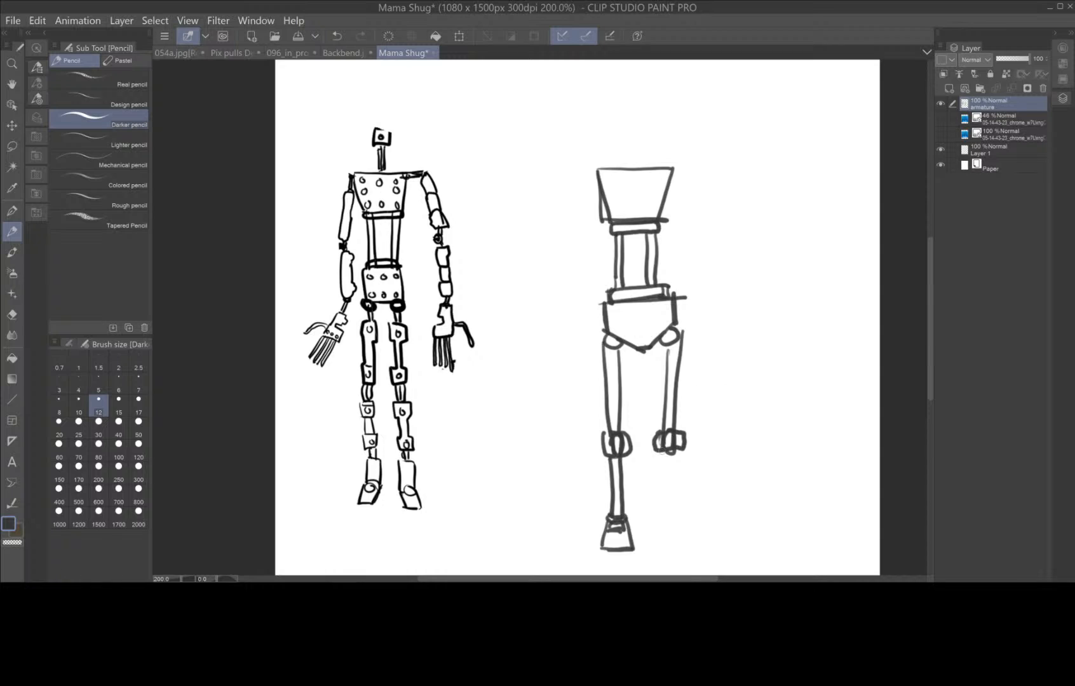
{"action": "mouse_move", "coordinate": [667, 450]}
{"action": "left_mouse_down"}
{"action": "mouse_move", "coordinate": [672, 519]}
{"action": "mouse_move", "coordinate": [658, 517]}
{"action": "mouse_move", "coordinate": [681, 519]}
{"action": "mouse_move", "coordinate": [668, 520]}
{"action": "left_mouse_up"}
{"action": "mouse_move", "coordinate": [678, 454]}
{"action": "left_mouse_down"}
{"action": "mouse_move", "coordinate": [667, 524]}
{"action": "mouse_move", "coordinate": [680, 531]}
{"action": "mouse_move", "coordinate": [662, 522]}
{"action": "mouse_move", "coordinate": [666, 540]}
{"action": "mouse_move", "coordinate": [662, 524]}
{"action": "mouse_move", "coordinate": [664, 547]}
{"action": "mouse_move", "coordinate": [680, 532]}
{"action": "mouse_move", "coordinate": [687, 552]}
{"action": "mouse_move", "coordinate": [661, 552]}
{"action": "mouse_move", "coordinate": [676, 529]}
{"action": "left_mouse_up"}
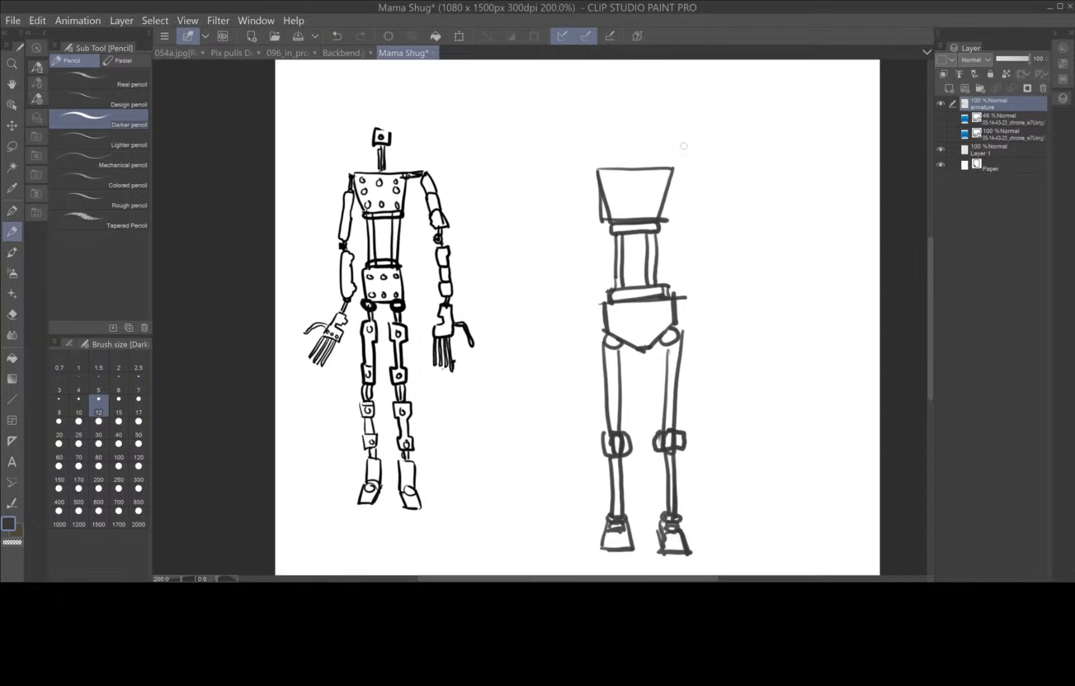
- Sketch round joints at both shoulders and a jointed arm hanging from the left one, with its elbow, wrist and fingered hand
{"action": "mouse_move", "coordinate": [594, 169]}
{"action": "left_mouse_down"}
{"action": "mouse_move", "coordinate": [586, 183]}
{"action": "mouse_move", "coordinate": [598, 189]}
{"action": "mouse_move", "coordinate": [595, 174]}
{"action": "left_mouse_up"}
{"action": "mouse_move", "coordinate": [671, 187]}
{"action": "left_mouse_down"}
{"action": "mouse_move", "coordinate": [682, 178]}
{"action": "mouse_move", "coordinate": [675, 173]}
{"action": "left_mouse_up"}
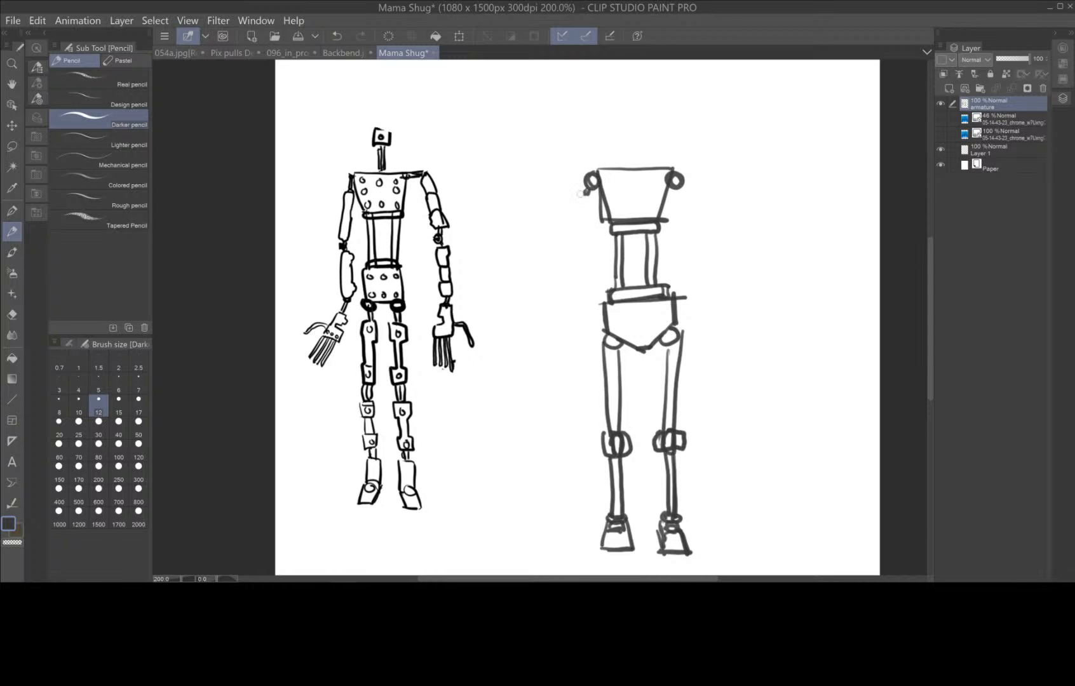
{"action": "mouse_move", "coordinate": [590, 200]}
{"action": "left_mouse_down"}
{"action": "mouse_move", "coordinate": [567, 248]}
{"action": "mouse_move", "coordinate": [578, 253]}
{"action": "mouse_move", "coordinate": [565, 270]}
{"action": "mouse_move", "coordinate": [566, 330]}
{"action": "left_mouse_up"}
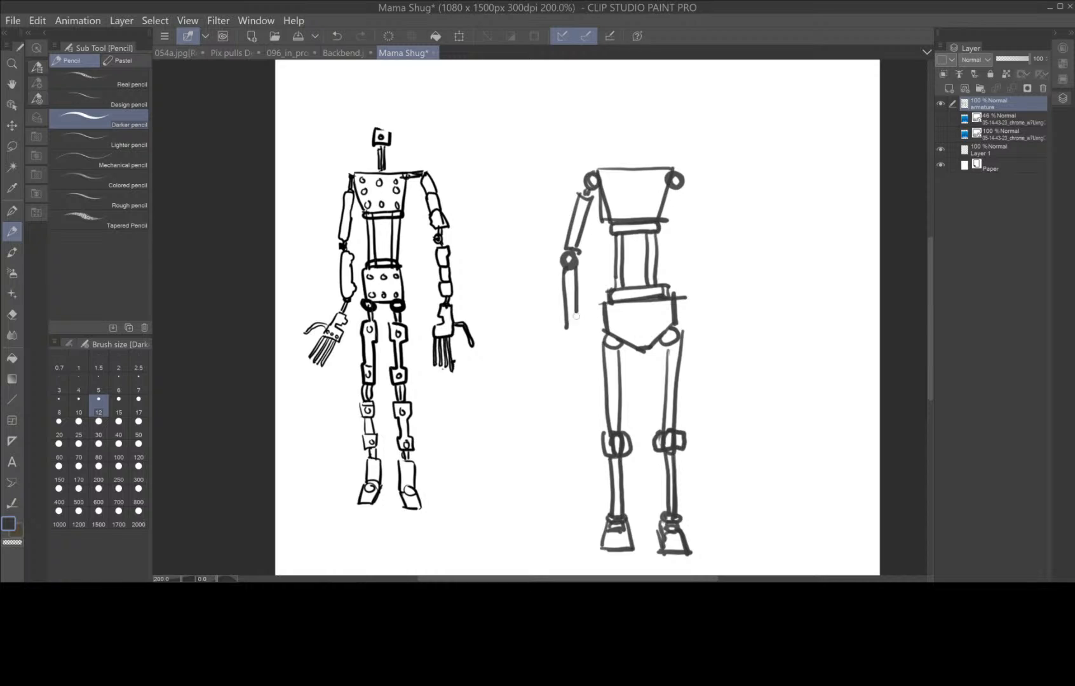
{"action": "mouse_move", "coordinate": [576, 268]}
{"action": "left_mouse_down"}
{"action": "mouse_move", "coordinate": [574, 333]}
{"action": "mouse_move", "coordinate": [565, 328]}
{"action": "mouse_move", "coordinate": [578, 329]}
{"action": "mouse_move", "coordinate": [576, 316]}
{"action": "left_mouse_up"}
{"action": "mouse_move", "coordinate": [561, 330]}
{"action": "left_mouse_down"}
{"action": "mouse_move", "coordinate": [573, 335]}
{"action": "mouse_move", "coordinate": [581, 324]}
{"action": "mouse_move", "coordinate": [565, 381]}
{"action": "left_mouse_up"}
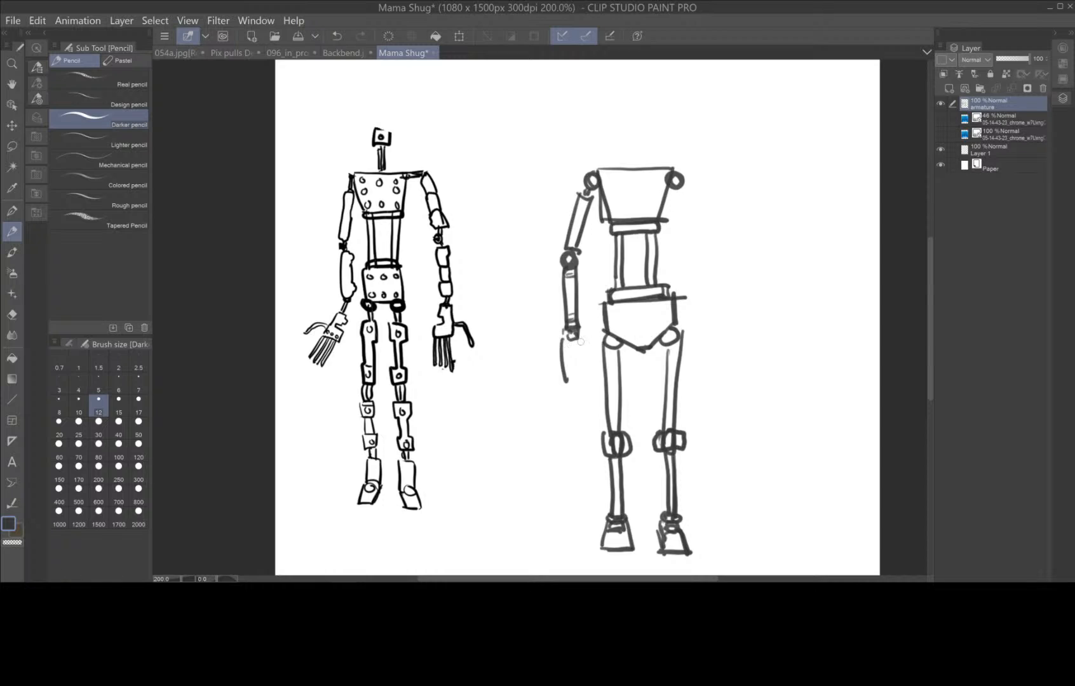
{"action": "mouse_move", "coordinate": [570, 338]}
{"action": "left_mouse_down"}
{"action": "mouse_move", "coordinate": [589, 341]}
{"action": "mouse_move", "coordinate": [581, 380]}
{"action": "mouse_move", "coordinate": [563, 381]}
{"action": "mouse_move", "coordinate": [593, 353]}
{"action": "mouse_move", "coordinate": [594, 373]}
{"action": "mouse_move", "coordinate": [567, 394]}
{"action": "mouse_move", "coordinate": [584, 391]}
{"action": "left_mouse_up"}
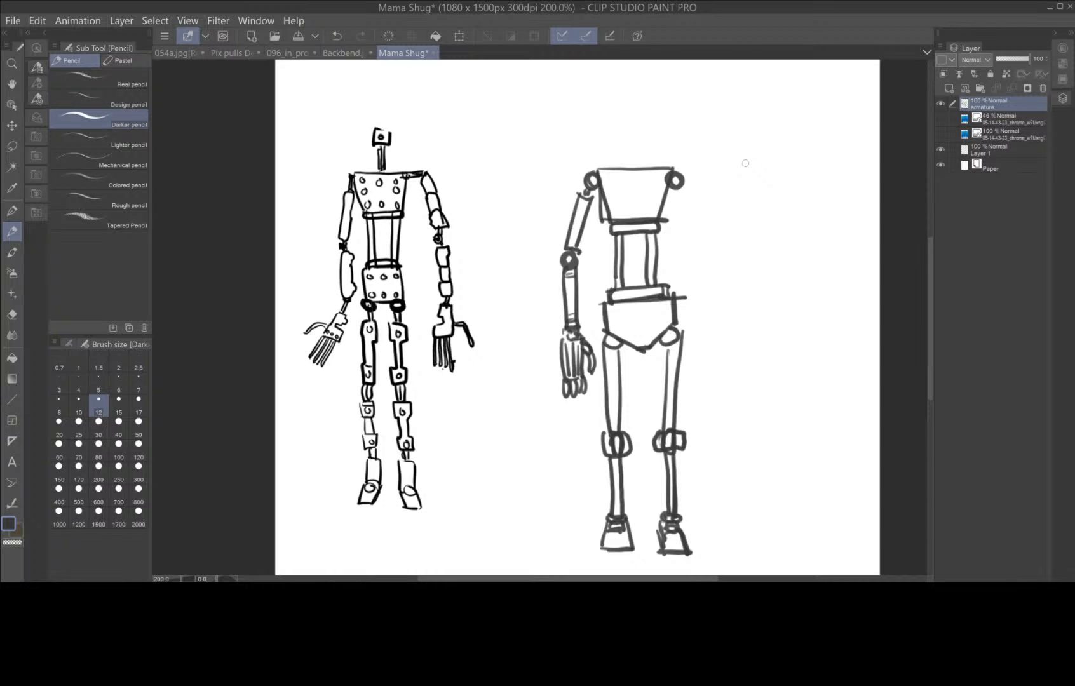
- Sketch the other arm bent upward at a round elbow joint, with its forearm ending in a wrist joint
{"action": "mouse_move", "coordinate": [679, 192]}
{"action": "left_mouse_down"}
{"action": "mouse_move", "coordinate": [720, 242]}
{"action": "mouse_move", "coordinate": [696, 205]}
{"action": "mouse_move", "coordinate": [718, 232]}
{"action": "left_mouse_up"}
{"action": "mouse_move", "coordinate": [685, 189]}
{"action": "left_mouse_down"}
{"action": "mouse_move", "coordinate": [707, 216]}
{"action": "mouse_move", "coordinate": [672, 194]}
{"action": "mouse_move", "coordinate": [734, 253]}
{"action": "mouse_move", "coordinate": [763, 165]}
{"action": "left_mouse_up"}
{"action": "mouse_move", "coordinate": [739, 236]}
{"action": "left_mouse_down"}
{"action": "mouse_move", "coordinate": [779, 167]}
{"action": "mouse_move", "coordinate": [765, 167]}
{"action": "left_mouse_up"}
{"action": "mouse_move", "coordinate": [754, 173]}
{"action": "left_mouse_down"}
{"action": "mouse_move", "coordinate": [771, 166]}
{"action": "mouse_move", "coordinate": [762, 173]}
{"action": "left_mouse_up"}
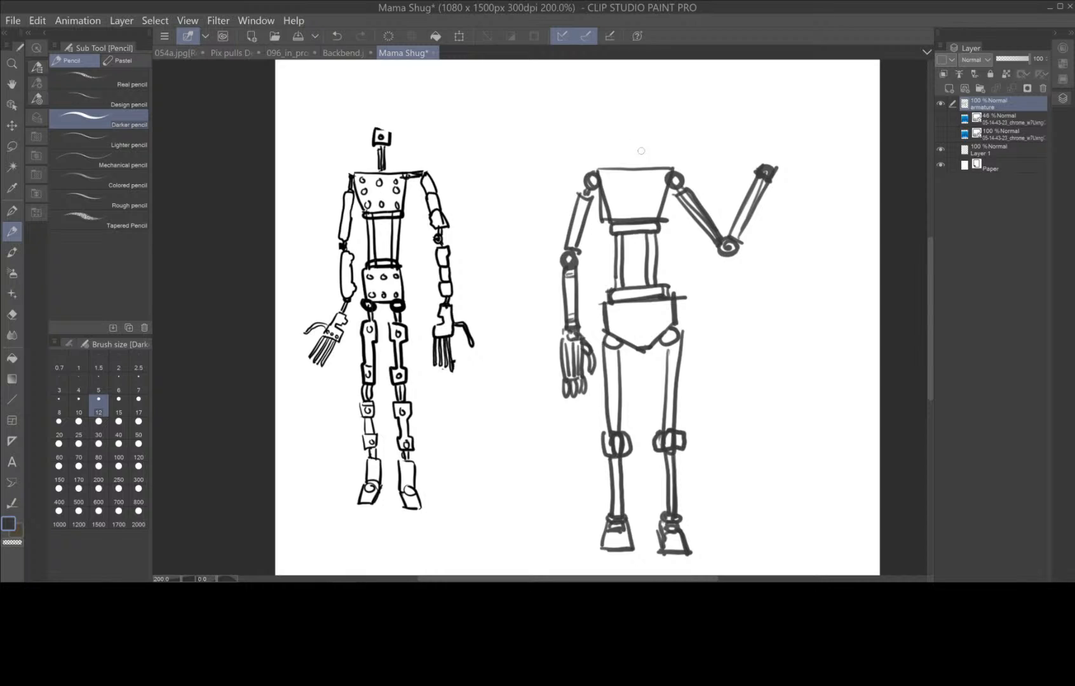
- Add small rivet circles to the chest and pelvis plates and detail lines to both feet
{"action": "left_click_drag", "start_coordinate": [606, 176], "coordinate": [615, 214]}
{"action": "mouse_move", "coordinate": [655, 177]}
{"action": "left_mouse_down"}
{"action": "mouse_move", "coordinate": [652, 211]}
{"action": "mouse_move", "coordinate": [634, 184]}
{"action": "mouse_move", "coordinate": [634, 213]}
{"action": "left_mouse_up"}
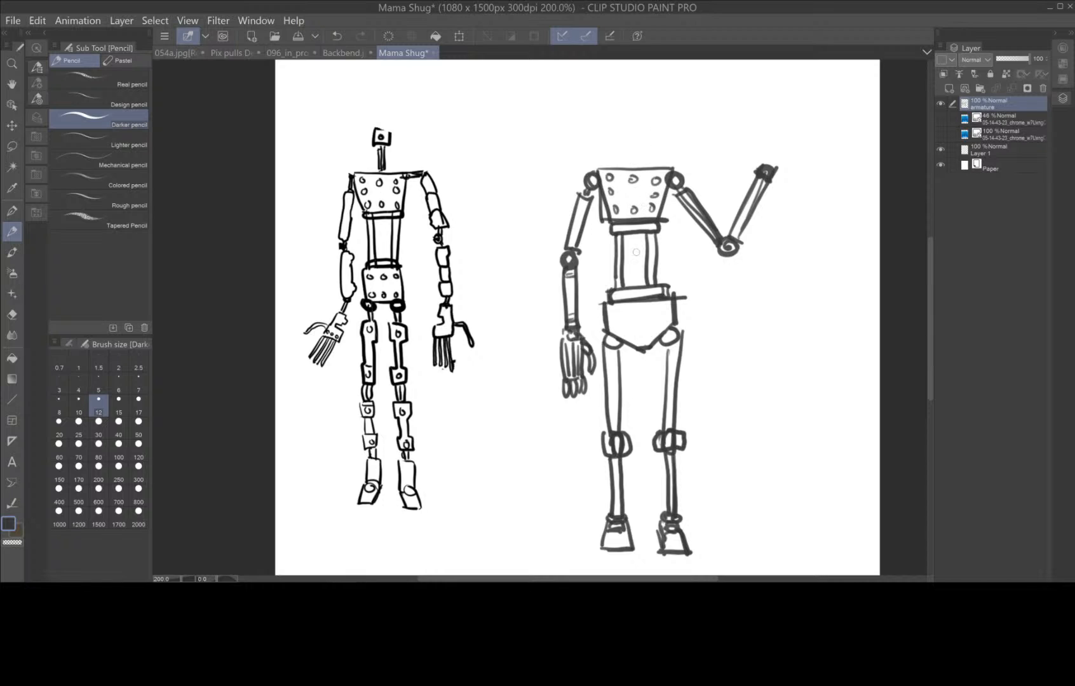
{"action": "mouse_move", "coordinate": [614, 308]}
{"action": "left_mouse_down"}
{"action": "mouse_move", "coordinate": [620, 333]}
{"action": "mouse_move", "coordinate": [661, 308]}
{"action": "mouse_move", "coordinate": [661, 330]}
{"action": "mouse_move", "coordinate": [643, 326]}
{"action": "left_mouse_up"}
{"action": "mouse_move", "coordinate": [607, 528]}
{"action": "left_mouse_down"}
{"action": "mouse_move", "coordinate": [614, 545]}
{"action": "mouse_move", "coordinate": [687, 540]}
{"action": "left_mouse_up"}
{"action": "left_click_drag", "start_coordinate": [599, 547], "coordinate": [632, 543]}
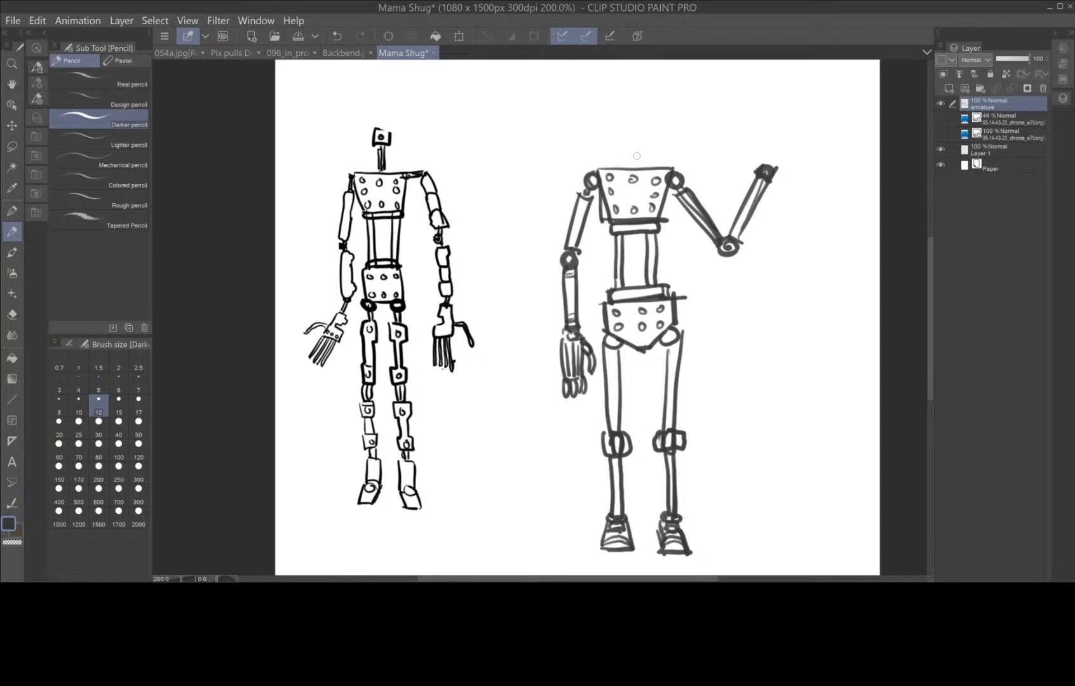
- Sketch a short neck and an oval head above the chest plate
{"action": "mouse_move", "coordinate": [628, 168]}
{"action": "left_mouse_down"}
{"action": "mouse_move", "coordinate": [644, 167]}
{"action": "mouse_move", "coordinate": [634, 141]}
{"action": "left_mouse_up"}
{"action": "left_click_drag", "start_coordinate": [638, 160], "coordinate": [637, 144]}
{"action": "mouse_move", "coordinate": [628, 155]}
{"action": "left_mouse_down"}
{"action": "mouse_move", "coordinate": [643, 74]}
{"action": "mouse_move", "coordinate": [633, 120]}
{"action": "mouse_move", "coordinate": [619, 123]}
{"action": "mouse_move", "coordinate": [609, 96]}
{"action": "mouse_move", "coordinate": [621, 146]}
{"action": "mouse_move", "coordinate": [643, 141]}
{"action": "mouse_move", "coordinate": [642, 113]}
{"action": "mouse_move", "coordinate": [626, 111]}
{"action": "mouse_move", "coordinate": [618, 134]}
{"action": "mouse_move", "coordinate": [621, 145]}
{"action": "mouse_move", "coordinate": [634, 113]}
{"action": "mouse_move", "coordinate": [629, 152]}
{"action": "left_mouse_up"}
- Sketch an open waving hand with spread fingers and a thumb on the raised arm, and mark the finger joints
{"action": "left_click_drag", "start_coordinate": [766, 162], "coordinate": [781, 113]}
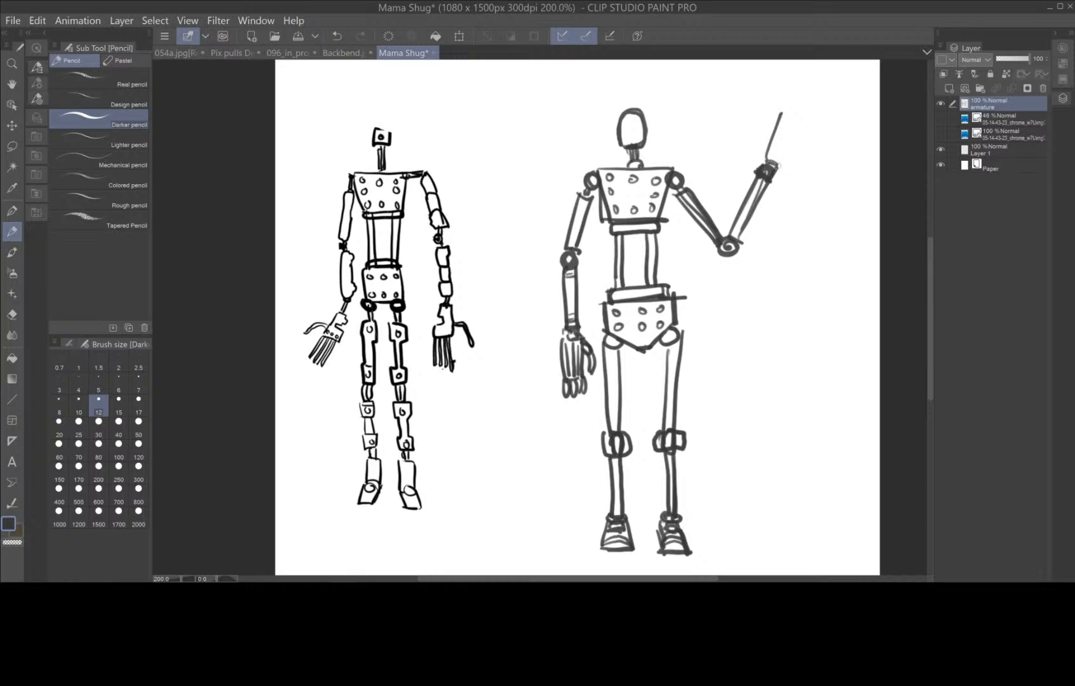
{"action": "left_click_drag", "start_coordinate": [776, 164], "coordinate": [806, 119]}
{"action": "left_click_drag", "start_coordinate": [771, 110], "coordinate": [766, 157]}
{"action": "left_click_drag", "start_coordinate": [776, 108], "coordinate": [776, 162]}
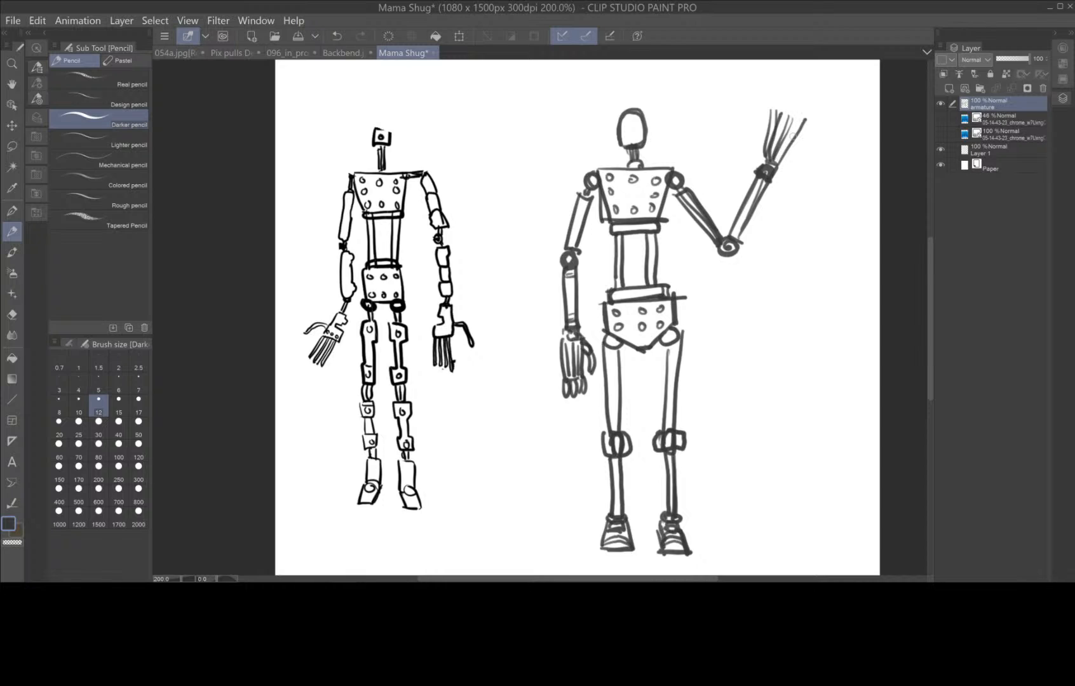
{"action": "mouse_move", "coordinate": [815, 126]}
{"action": "left_mouse_down"}
{"action": "mouse_move", "coordinate": [776, 167]}
{"action": "mouse_move", "coordinate": [781, 131]}
{"action": "mouse_move", "coordinate": [763, 166]}
{"action": "mouse_move", "coordinate": [752, 144]}
{"action": "left_mouse_up"}
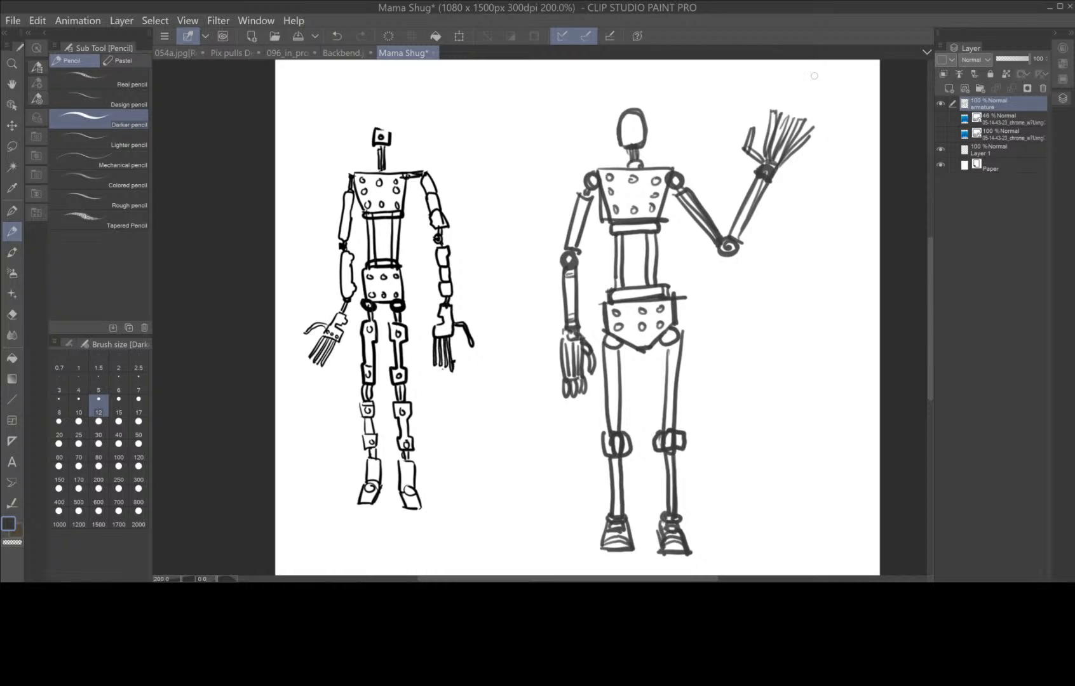
{"action": "left_click_drag", "start_coordinate": [777, 123], "coordinate": [778, 132]}
{"action": "mouse_move", "coordinate": [780, 128]}
{"action": "left_mouse_down"}
{"action": "mouse_move", "coordinate": [776, 151]}
{"action": "mouse_move", "coordinate": [788, 157]}
{"action": "left_mouse_up"}
- Thicken the thigh edges, add detail to the knee blocks, and draw segment bands across the raised forearm
{"action": "left_click_drag", "start_coordinate": [674, 337], "coordinate": [675, 432]}
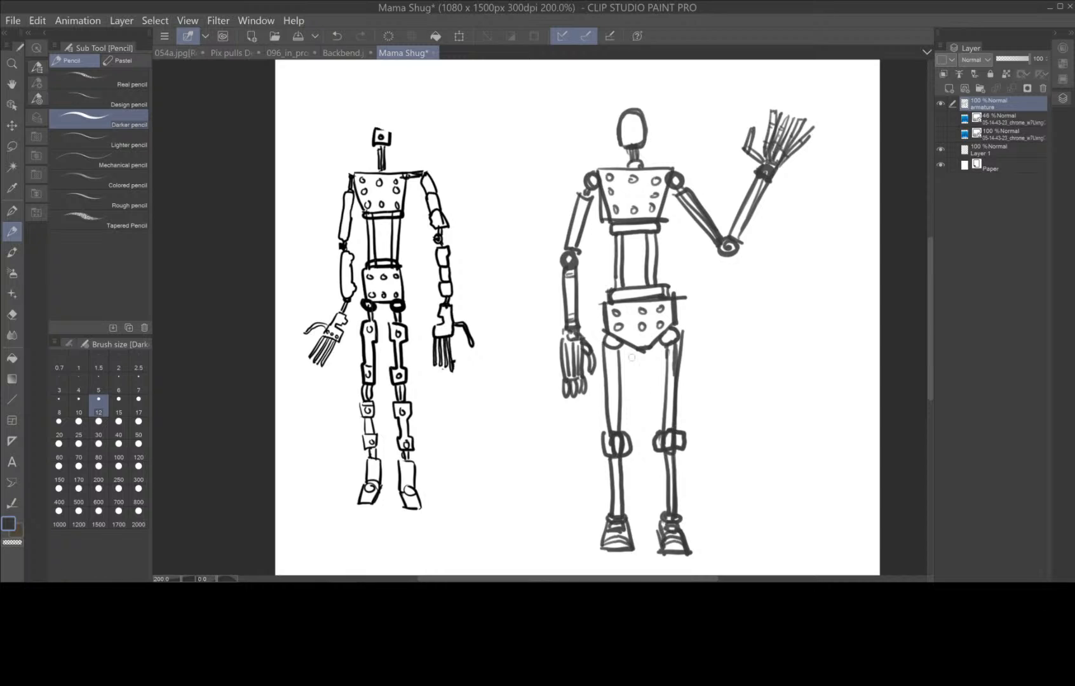
{"action": "left_click_drag", "start_coordinate": [616, 345], "coordinate": [617, 434]}
{"action": "left_click_drag", "start_coordinate": [605, 346], "coordinate": [604, 438]}
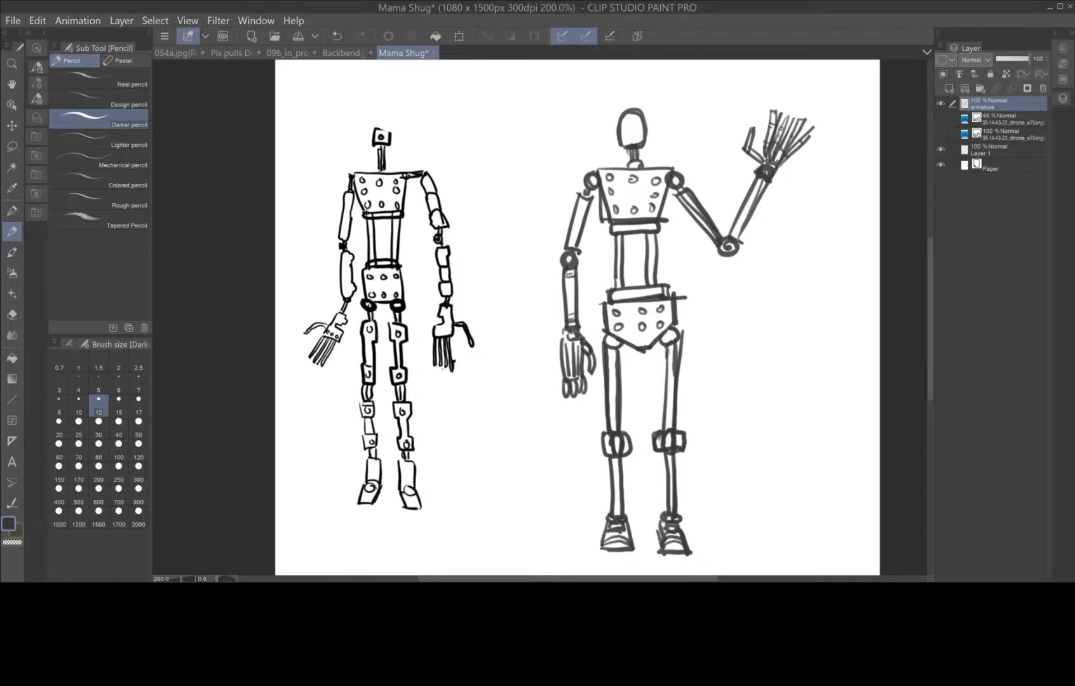
{"action": "mouse_move", "coordinate": [627, 438]}
{"action": "left_mouse_down"}
{"action": "mouse_move", "coordinate": [628, 457]}
{"action": "mouse_move", "coordinate": [608, 443]}
{"action": "left_mouse_up"}
{"action": "left_click_drag", "start_coordinate": [732, 230], "coordinate": [759, 194]}
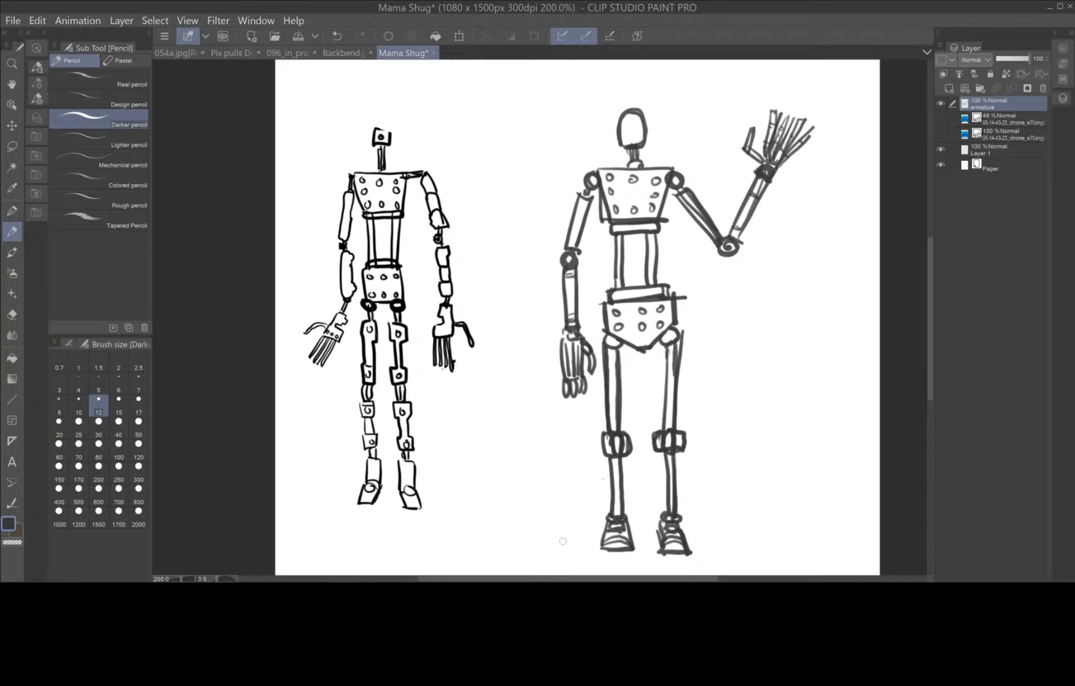
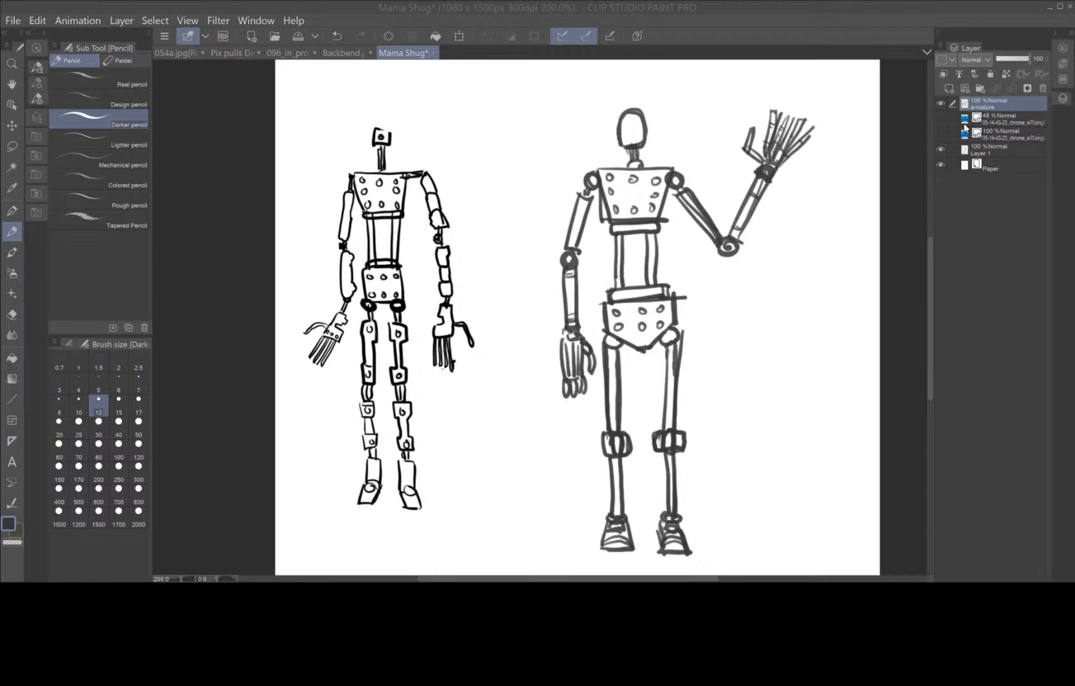
- Lasso the original traced armature, delete it and deselect
{"action": "left_click", "coordinate": [13, 148]}
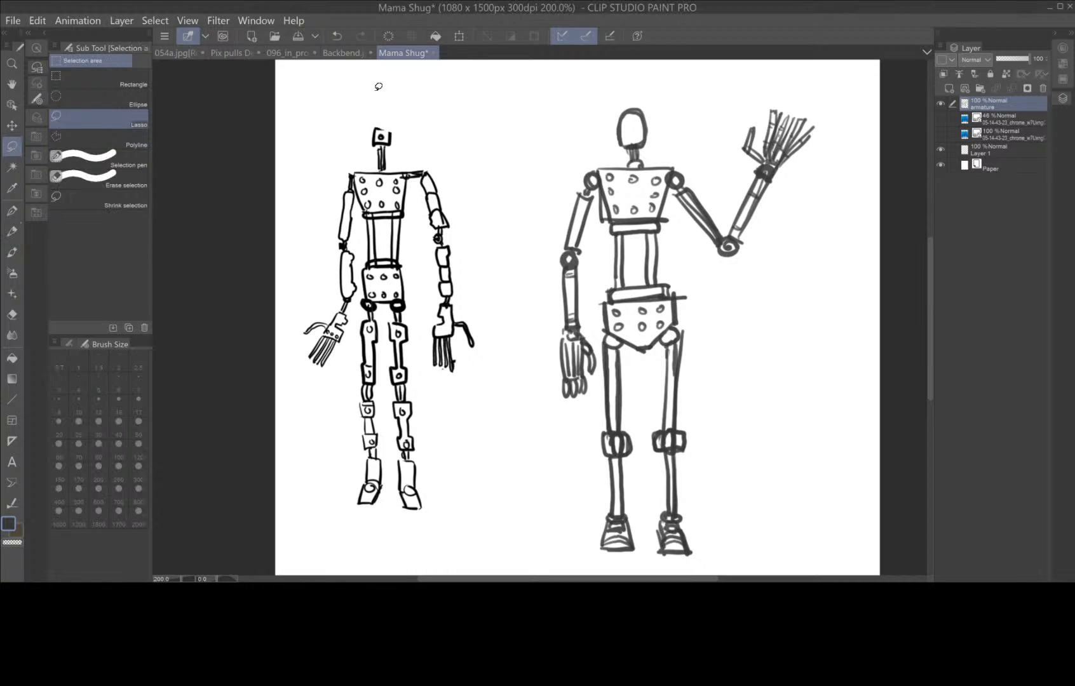
{"action": "mouse_move", "coordinate": [329, 95]}
{"action": "left_mouse_down"}
{"action": "mouse_move", "coordinate": [452, 92]}
{"action": "mouse_move", "coordinate": [483, 118]}
{"action": "mouse_move", "coordinate": [515, 335]}
{"action": "mouse_move", "coordinate": [498, 525]}
{"action": "mouse_move", "coordinate": [324, 538]}
{"action": "mouse_move", "coordinate": [293, 454]}
{"action": "mouse_move", "coordinate": [295, 266]}
{"action": "mouse_move", "coordinate": [328, 94]}
{"action": "left_mouse_up"}
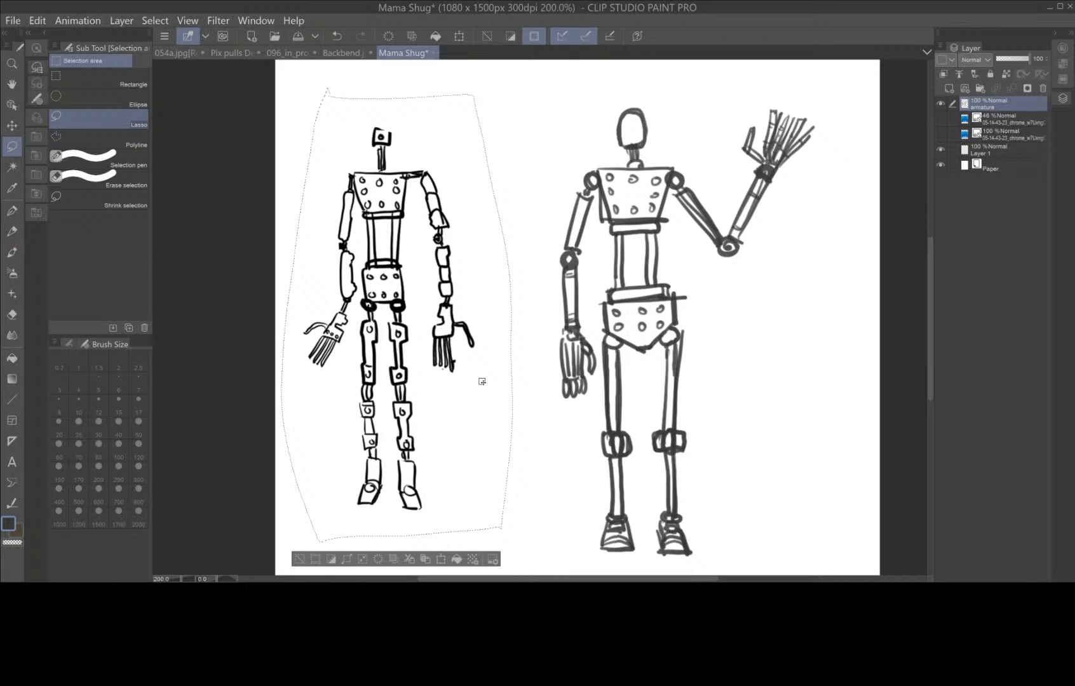
{"action": "left_click", "coordinate": [381, 560]}
{"action": "left_click", "coordinate": [300, 559]}
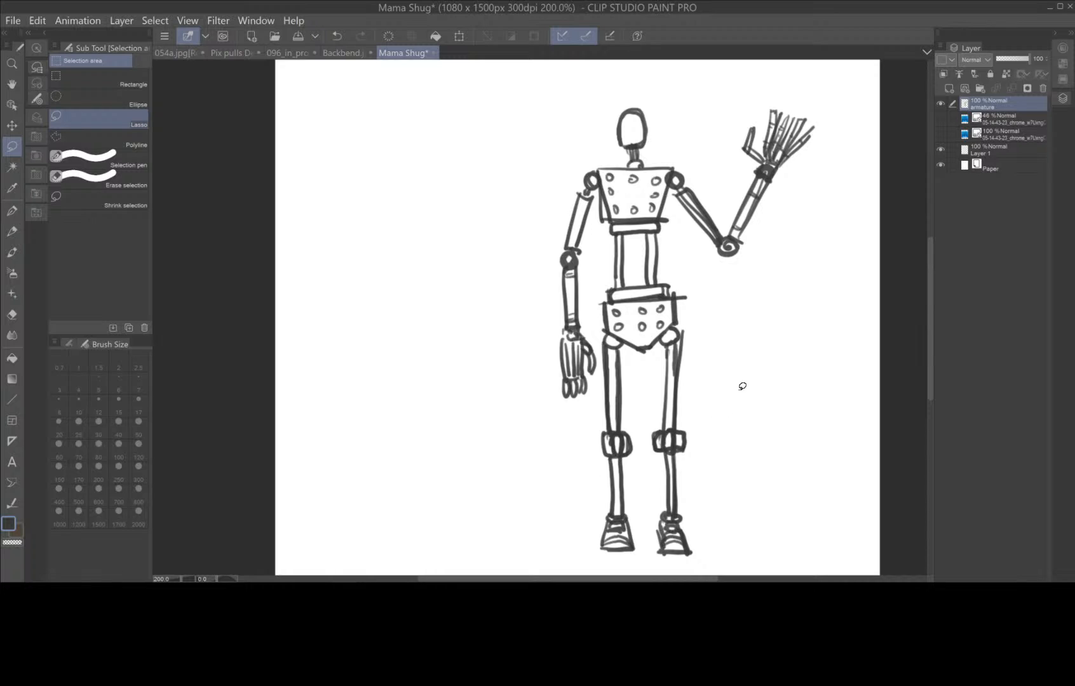
- Lasso the whole waving armature and duplicate it onto a new layer
{"action": "mouse_move", "coordinate": [818, 85]}
{"action": "left_mouse_down"}
{"action": "mouse_move", "coordinate": [573, 87]}
{"action": "mouse_move", "coordinate": [547, 213]}
{"action": "mouse_move", "coordinate": [532, 417]}
{"action": "mouse_move", "coordinate": [540, 537]}
{"action": "mouse_move", "coordinate": [612, 554]}
{"action": "mouse_move", "coordinate": [730, 557]}
{"action": "mouse_move", "coordinate": [786, 447]}
{"action": "mouse_move", "coordinate": [846, 170]}
{"action": "mouse_move", "coordinate": [812, 76]}
{"action": "left_mouse_up"}
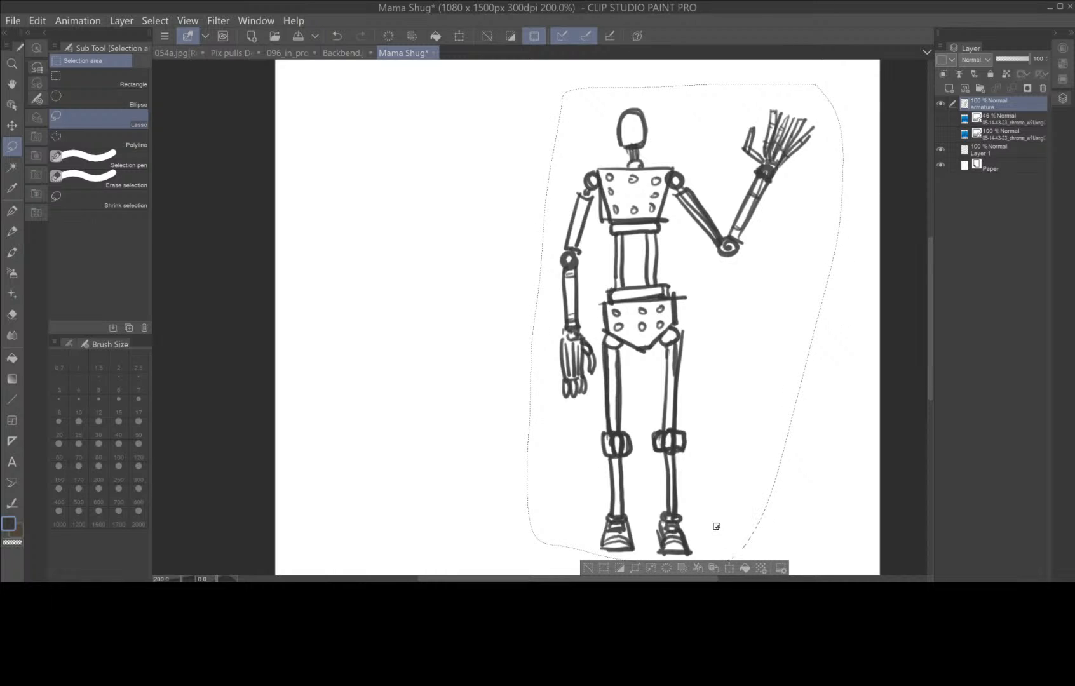
{"action": "left_click", "coordinate": [652, 569]}
{"action": "left_click", "coordinate": [662, 569]}
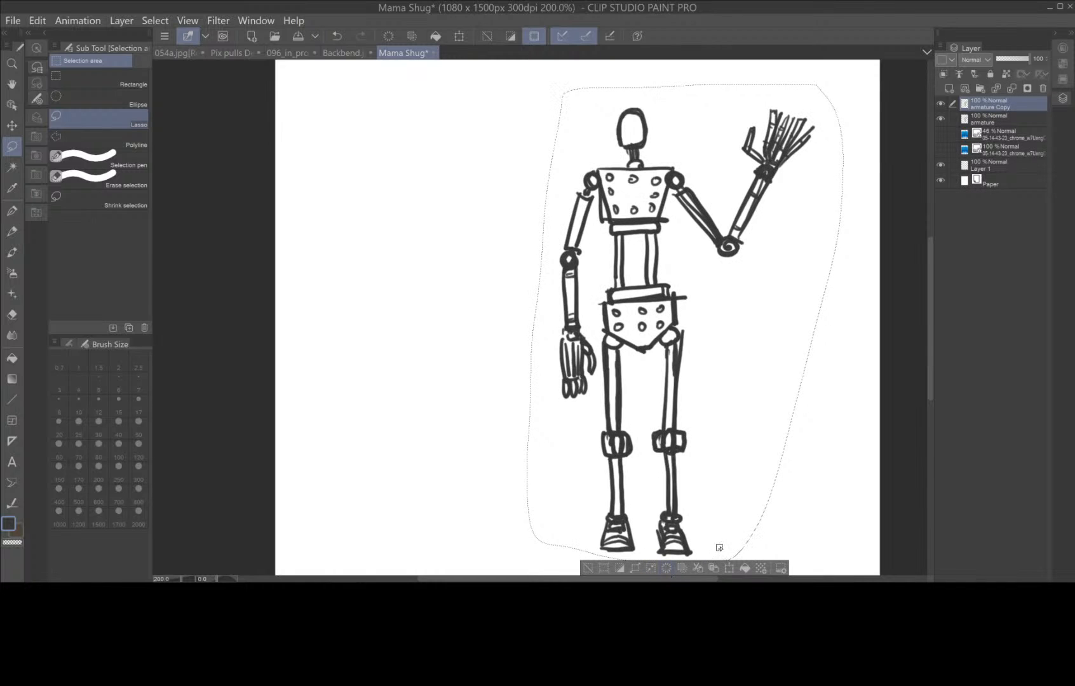
- Move the duplicate left of the original, scale it down to roughly two thirds, align its feet near the original's, and deselect
{"action": "left_click", "coordinate": [729, 567]}
{"action": "left_click_drag", "start_coordinate": [664, 403], "coordinate": [399, 410]}
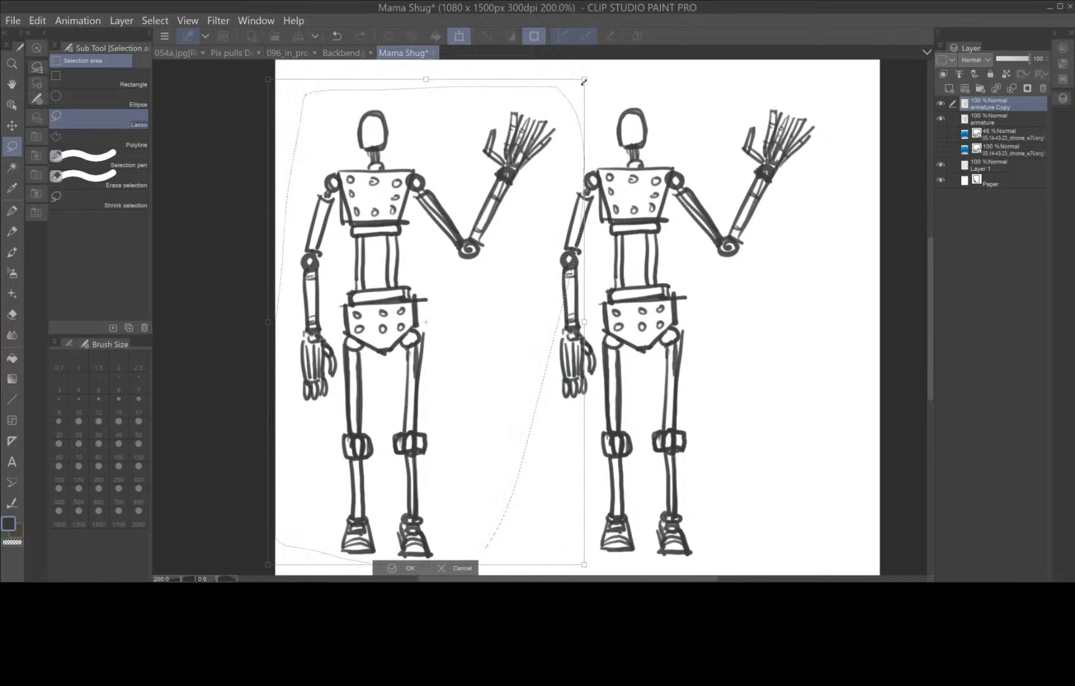
{"action": "left_click_drag", "start_coordinate": [583, 84], "coordinate": [483, 254]}
{"action": "left_click_drag", "start_coordinate": [422, 372], "coordinate": [484, 355]}
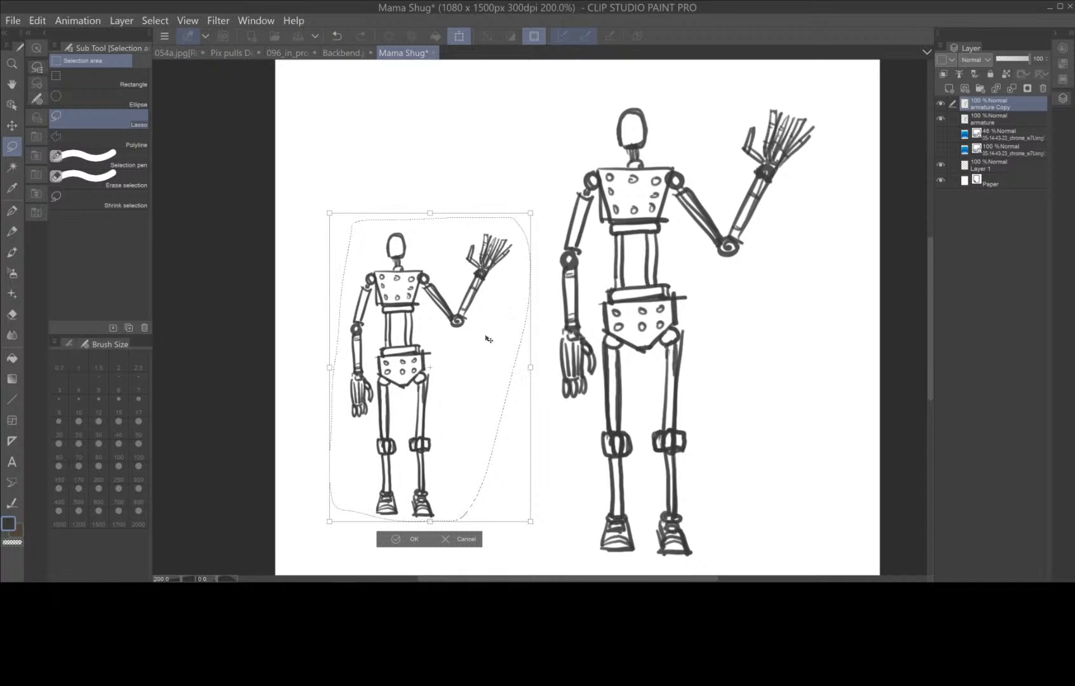
{"action": "left_click", "coordinate": [413, 541]}
{"action": "left_click", "coordinate": [333, 539]}
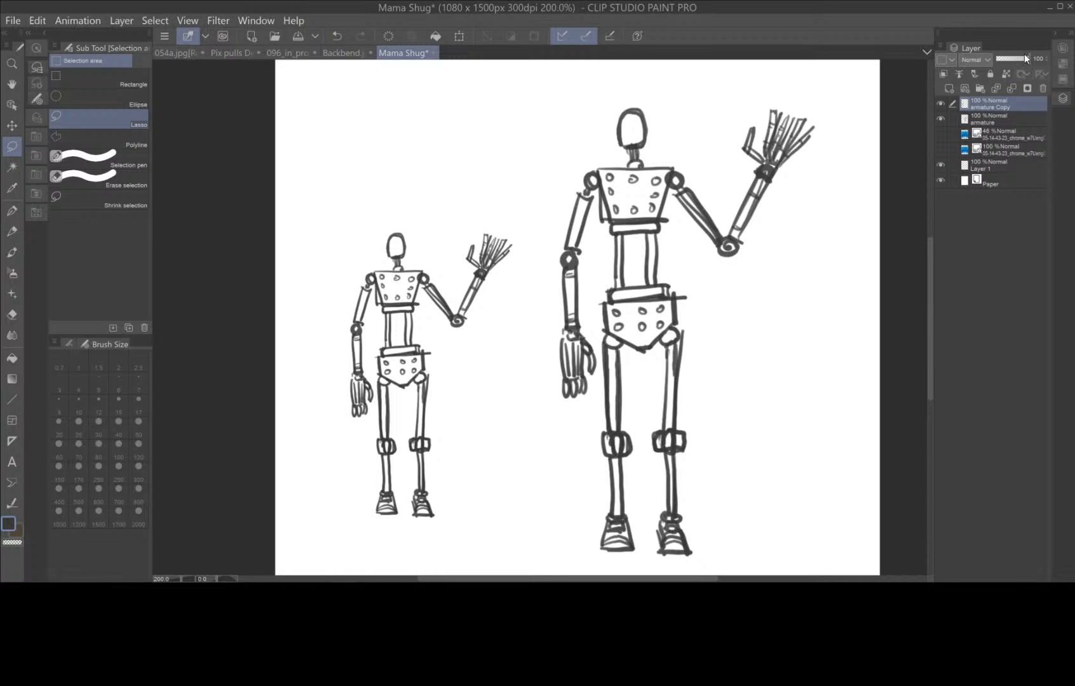
- Add a new layer above the armature copy, rename it with the character's name, and set the drawing colour to a muted grey-teal
{"action": "left_click", "coordinate": [949, 88]}
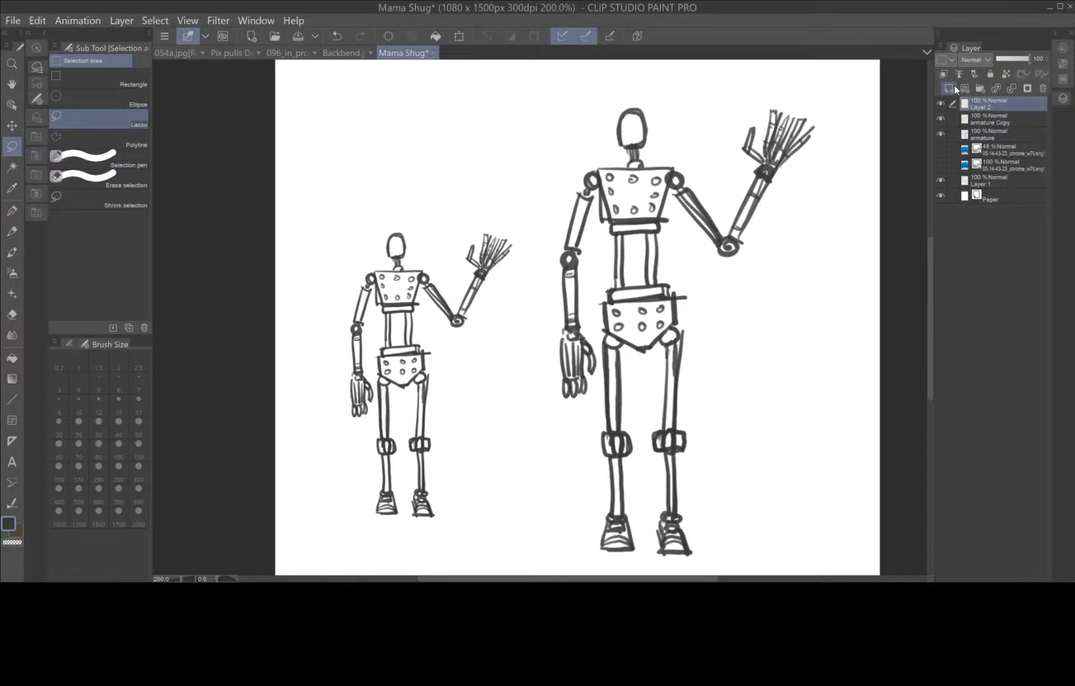
{"action": "double_click", "coordinate": [996, 105]}
{"action": "left_click", "coordinate": [9, 523]}
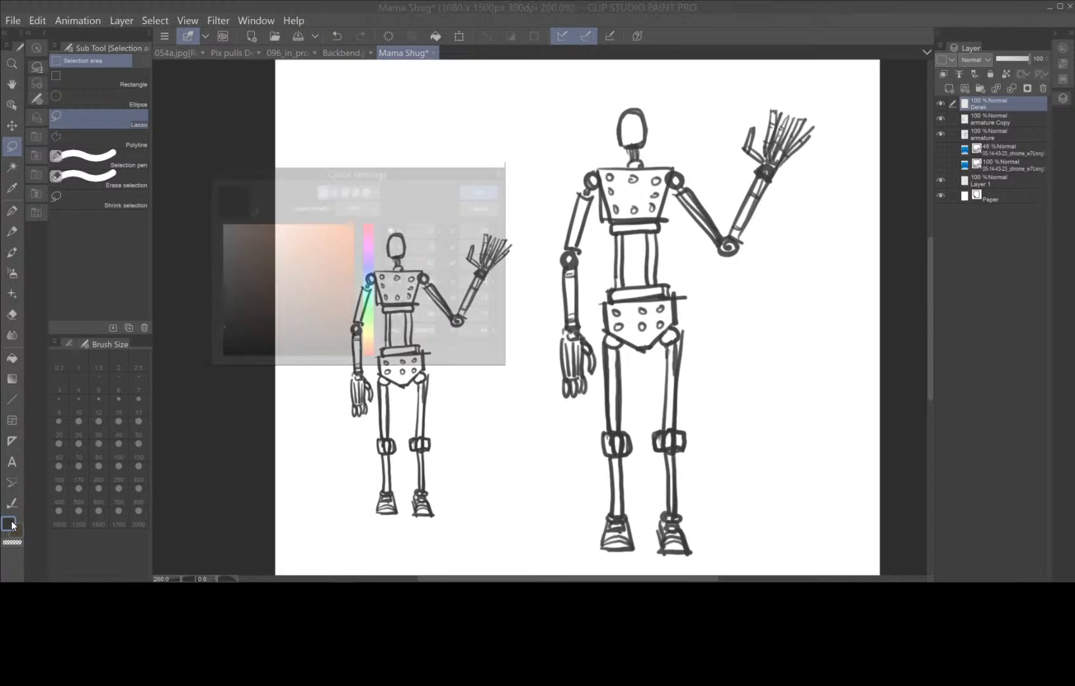
{"action": "left_click", "coordinate": [366, 288]}
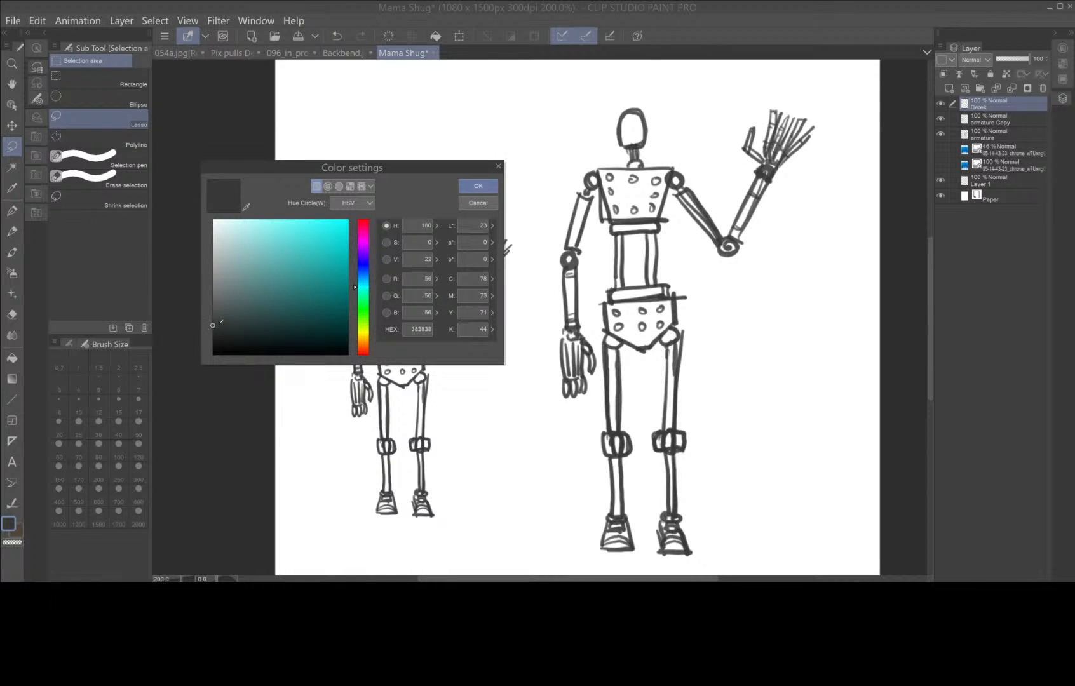
{"action": "left_click_drag", "start_coordinate": [256, 308], "coordinate": [268, 251]}
{"action": "left_click", "coordinate": [478, 185]}
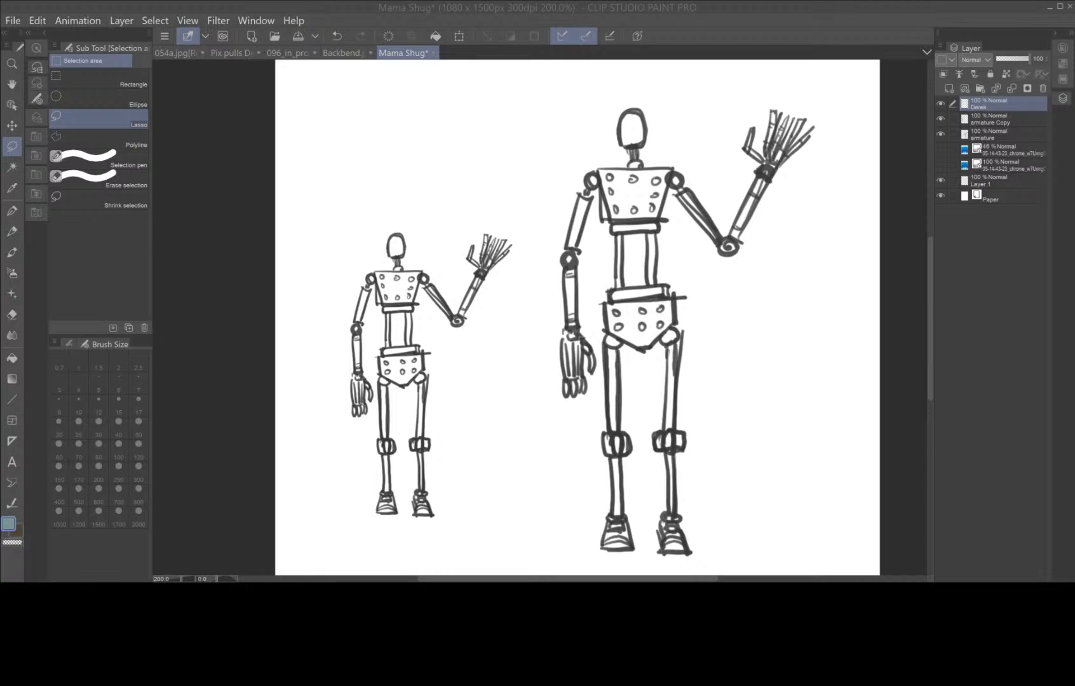
- Switch to Chrome and search Google for "john michael greer plows plagues"
{"action": "key", "text": "alt+Tab"}
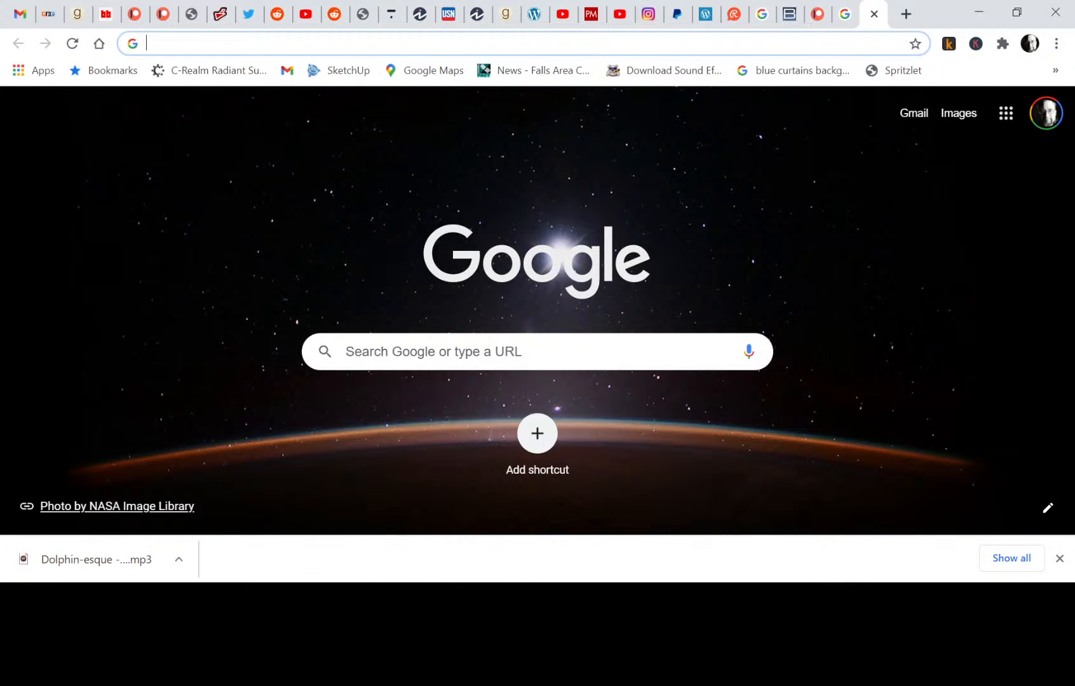
{"action": "type", "text": "john micha"}
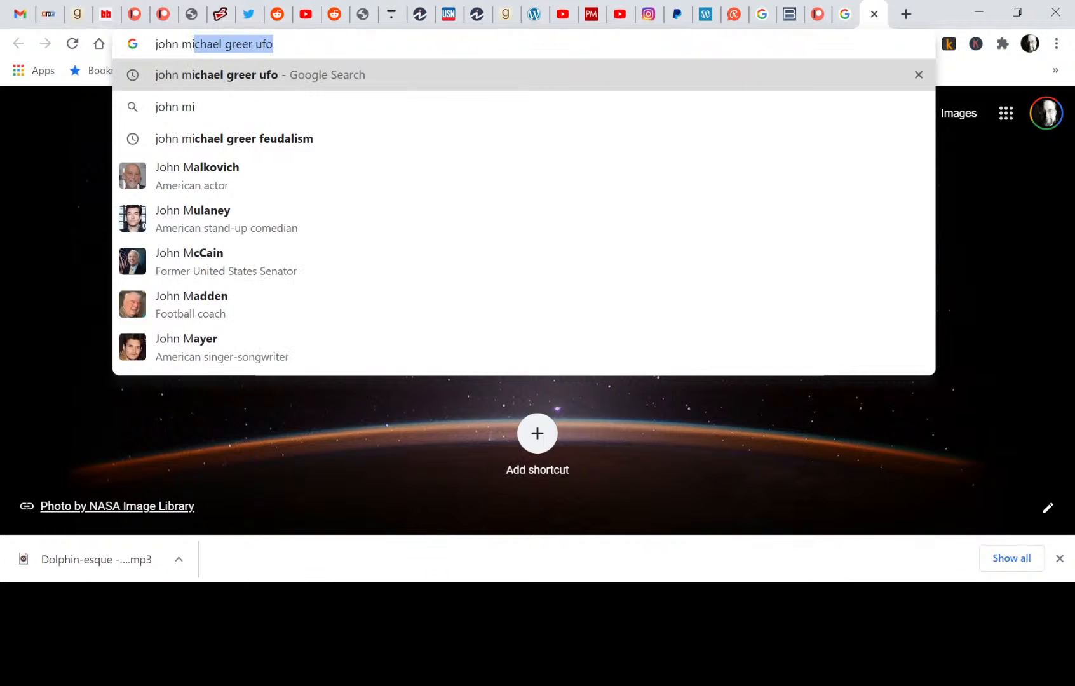
{"action": "type", "text": "el gr"}
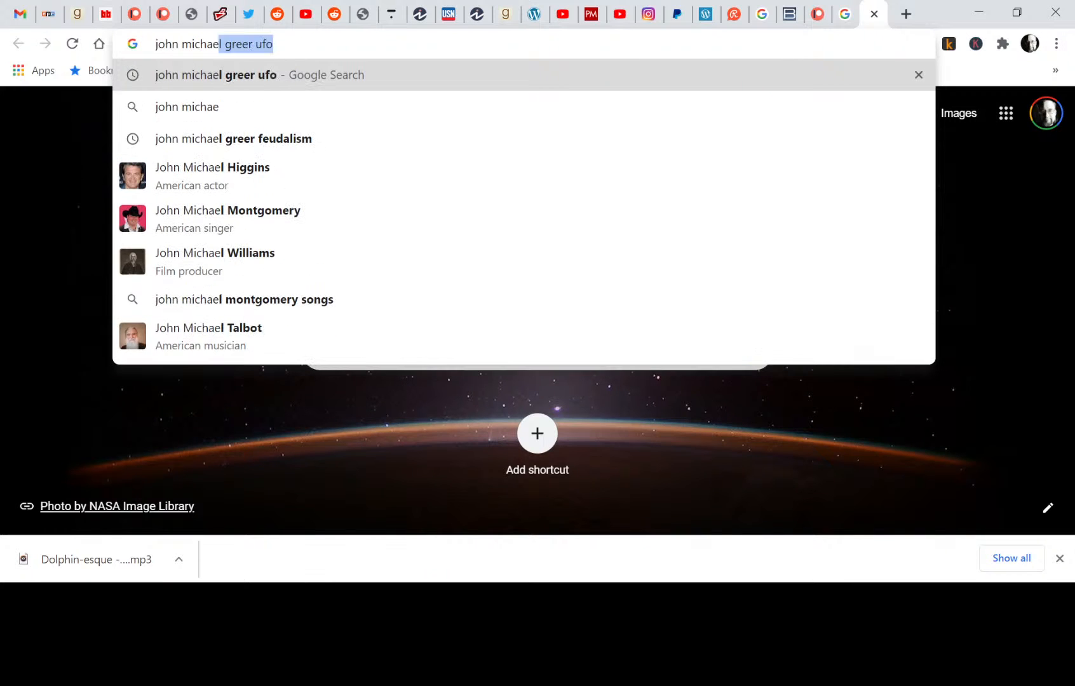
{"action": "type", "text": "eer"}
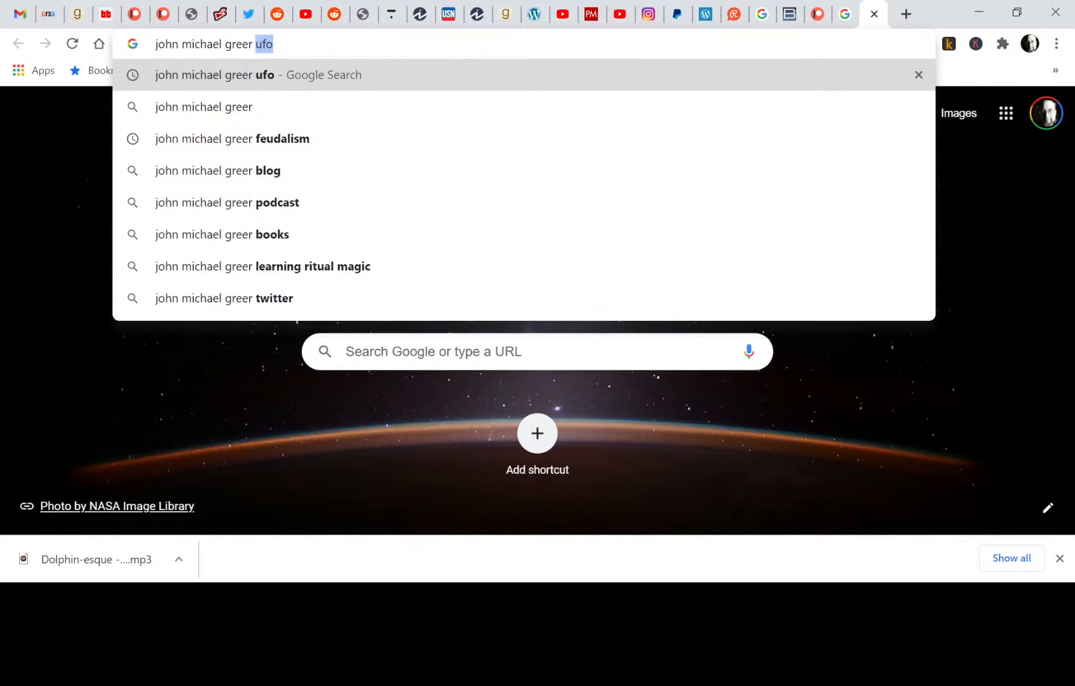
{"action": "type", "text": " po"}
{"action": "key", "text": "BackSpace"}
{"action": "key", "text": "BackSpace"}
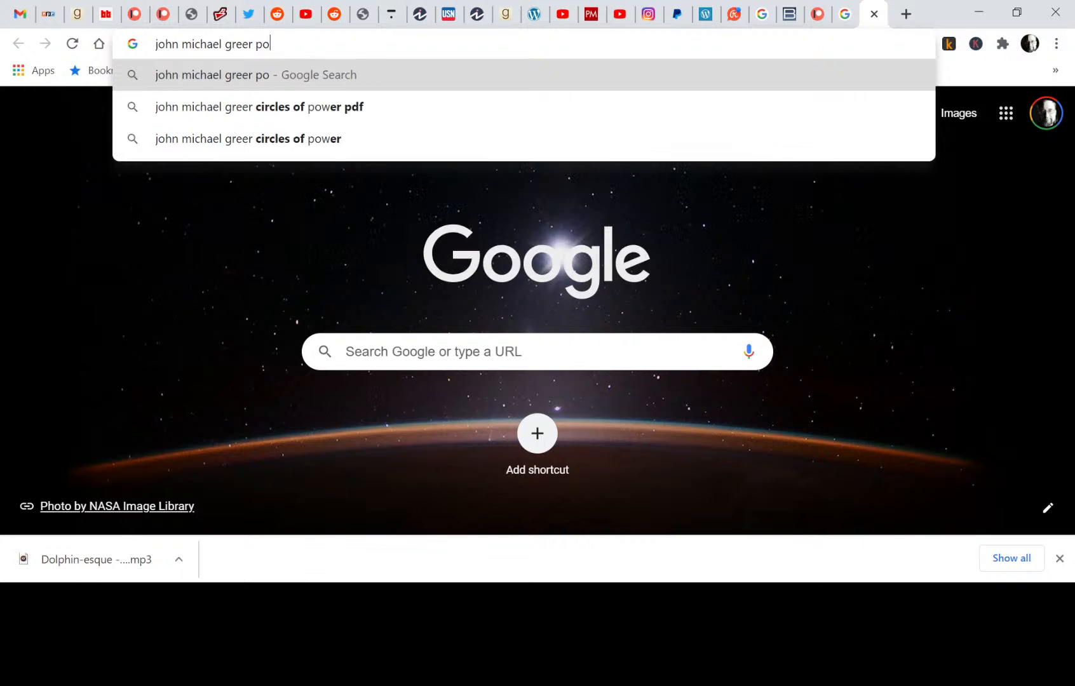
{"action": "type", "text": "lows pl"}
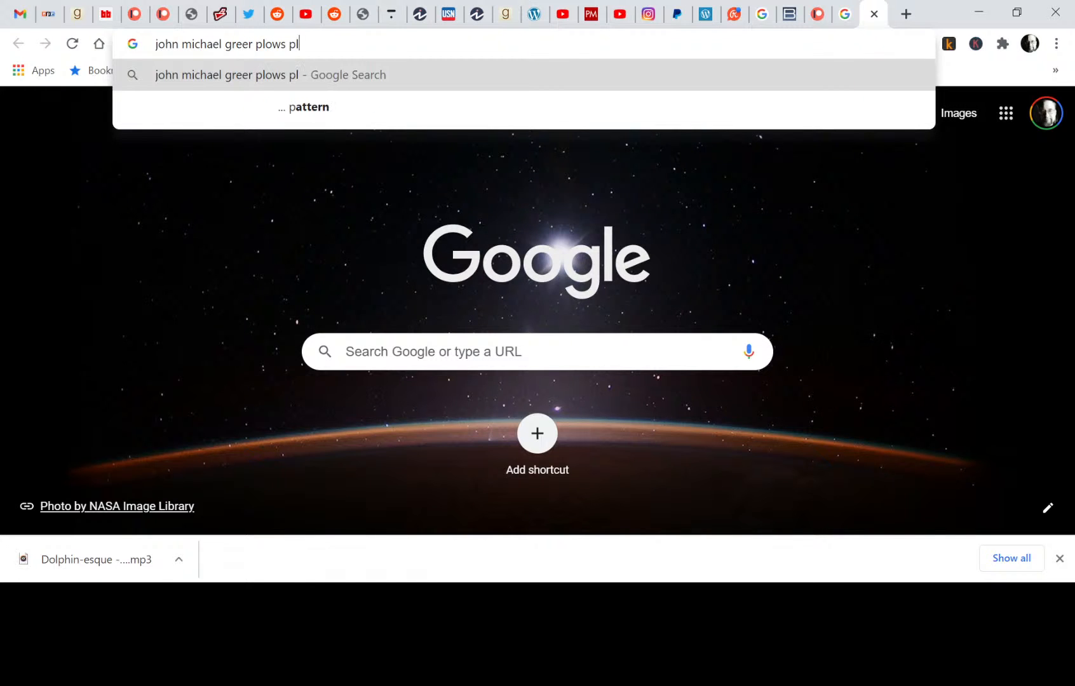
{"action": "type", "text": "agues"}
{"action": "key", "text": "Return"}
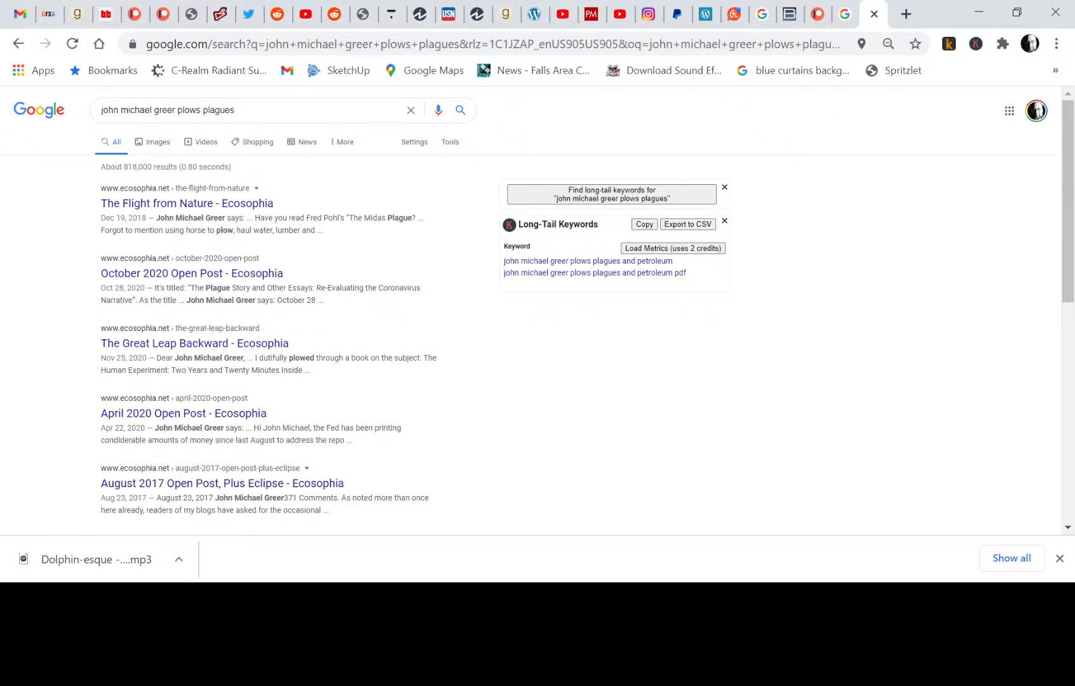
{"action": "left_click", "coordinate": [477, 49]}
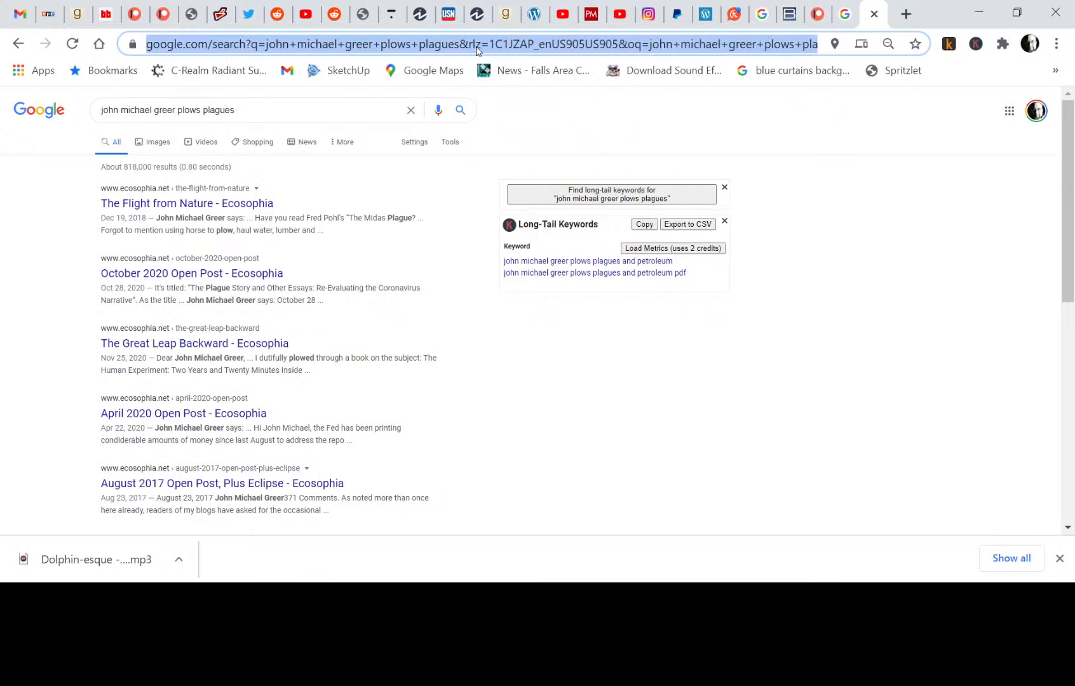
{"action": "type", "text": "amazongues&aqs="}
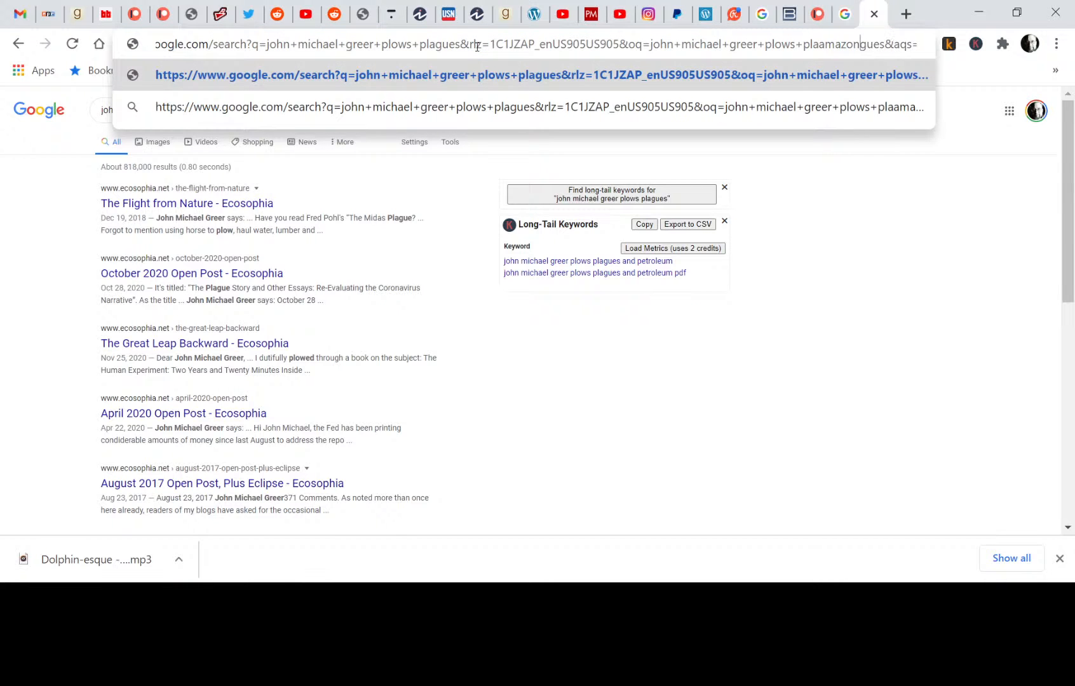
{"action": "left_click", "coordinate": [735, 15]}
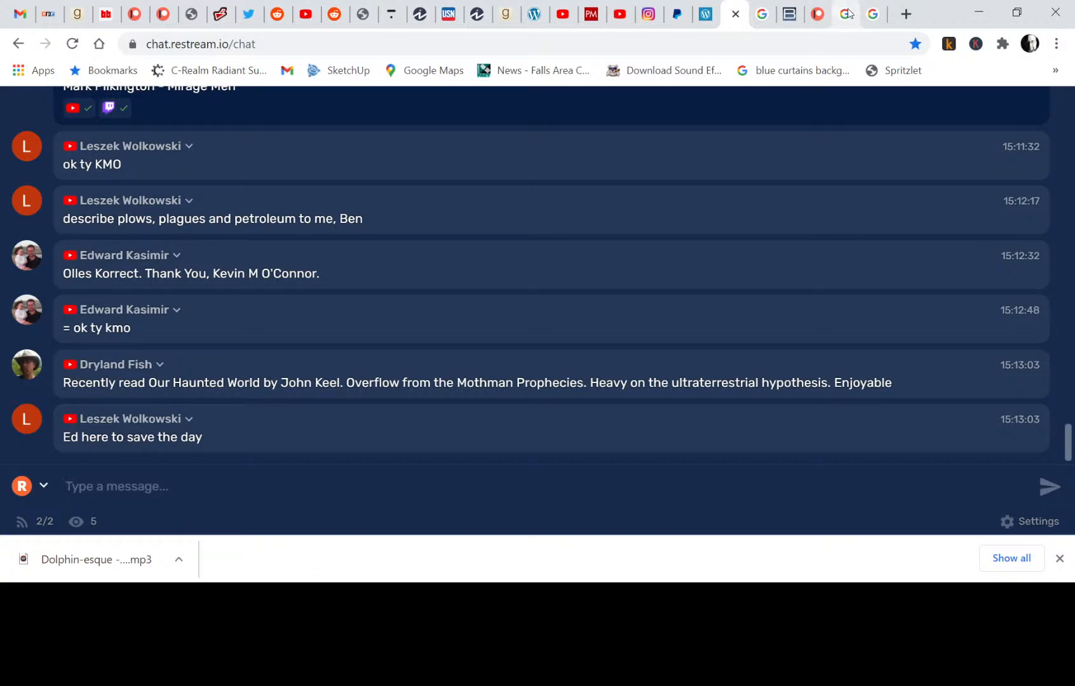
{"action": "left_click", "coordinate": [873, 14]}
{"action": "left_click", "coordinate": [618, 45], "text": "shift"}
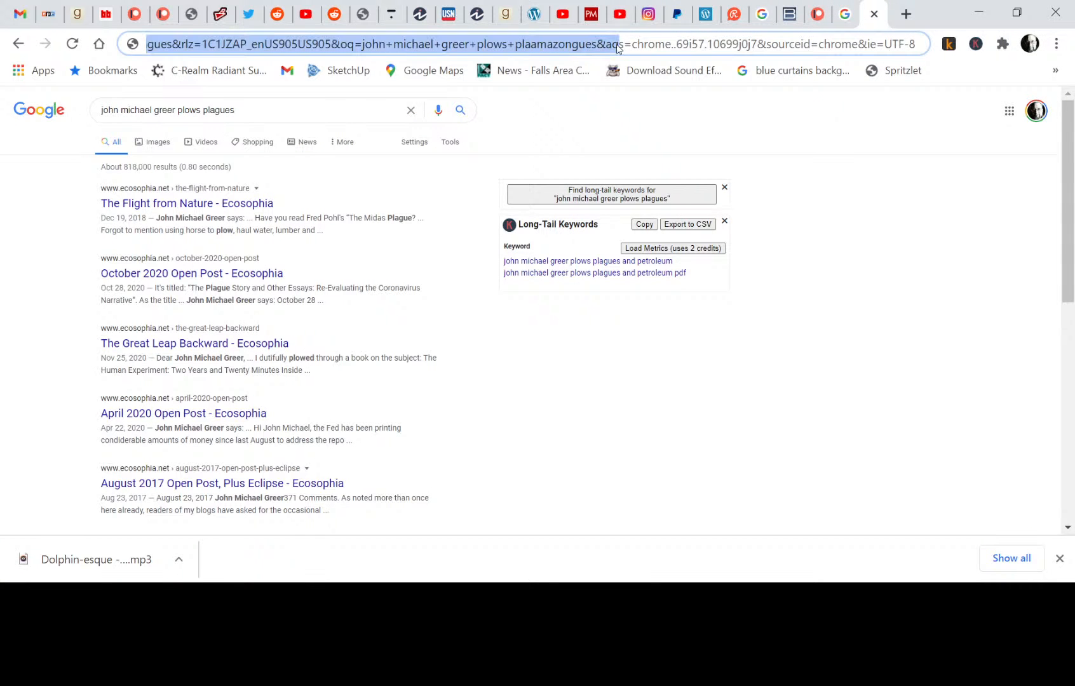
{"action": "key", "text": "BackSpace"}
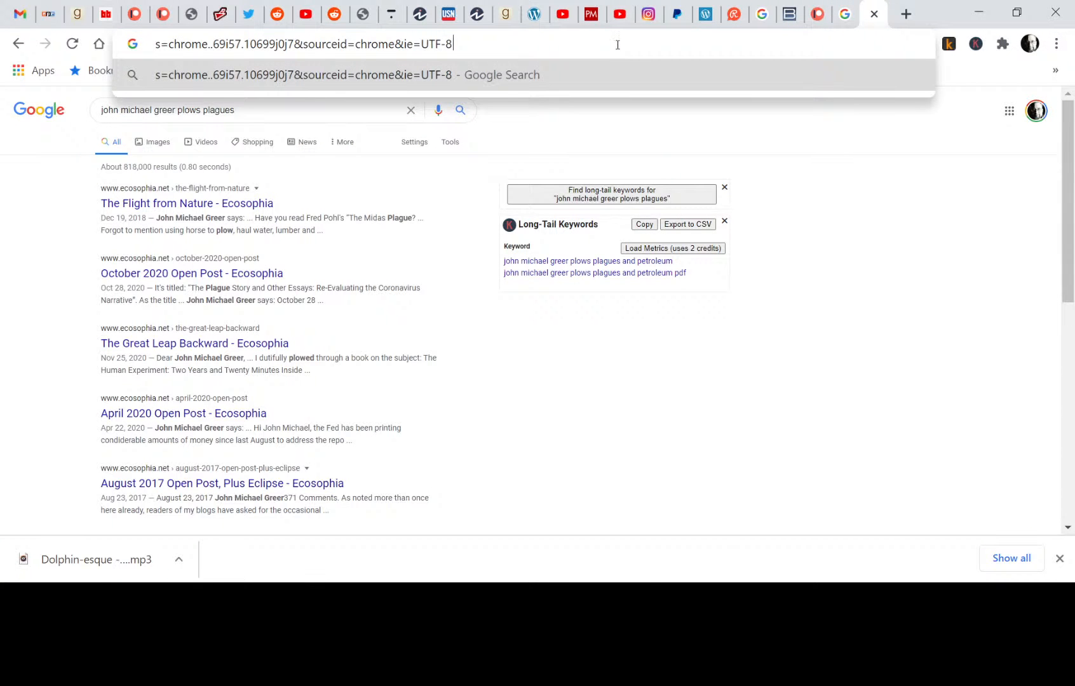
{"action": "key", "text": "End"}
{"action": "key", "text": "BackSpace"}
{"action": "key", "text": "BackSpace"}
{"action": "key", "text": "BackSpace"}
{"action": "key", "text": "BackSpace"}
{"action": "key", "text": "BackSpace"}
{"action": "key", "text": "BackSpace"}
{"action": "key", "text": "BackSpace"}
{"action": "key", "text": "BackSpace"}
{"action": "key", "text": "BackSpace"}
{"action": "key", "text": "BackSpace"}
{"action": "key", "text": "BackSpace"}
{"action": "key", "text": "BackSpace"}
{"action": "key", "text": "BackSpace"}
{"action": "key", "text": "BackSpace"}
{"action": "key", "text": "BackSpace"}
{"action": "key", "text": "BackSpace"}
{"action": "key", "text": "BackSpace"}
{"action": "key", "text": "BackSpace"}
{"action": "key", "text": "BackSpace"}
{"action": "key", "text": "BackSpace"}
{"action": "key", "text": "BackSpace"}
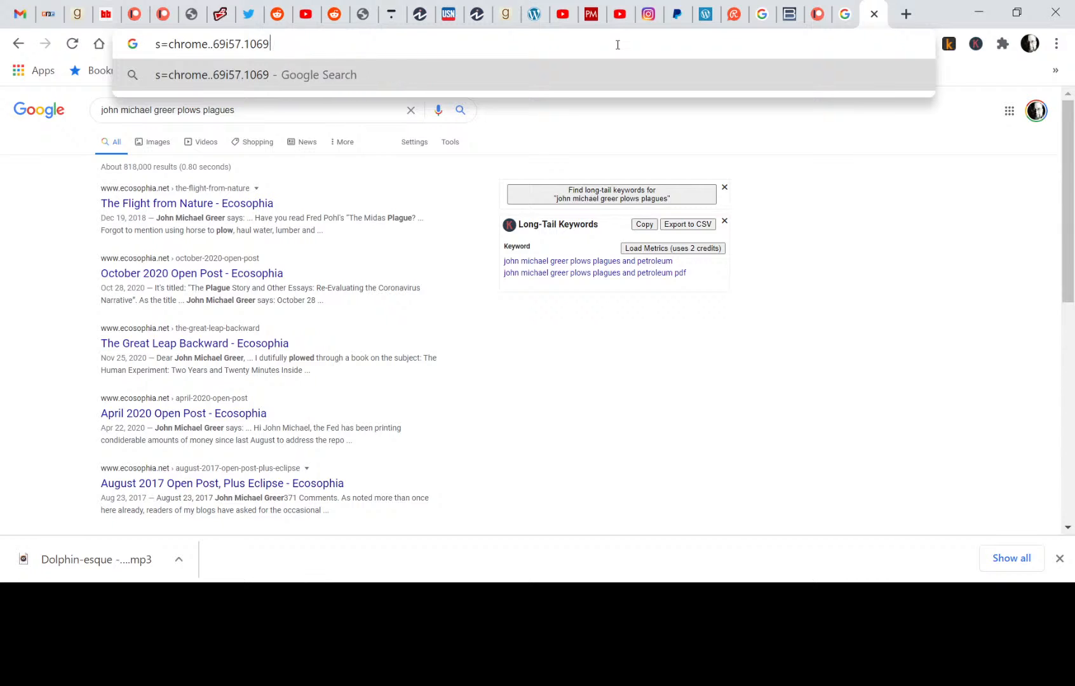
- Go to amazon.com and search the store for "plows plagues and petroleum"
{"action": "type", "text": "am"}
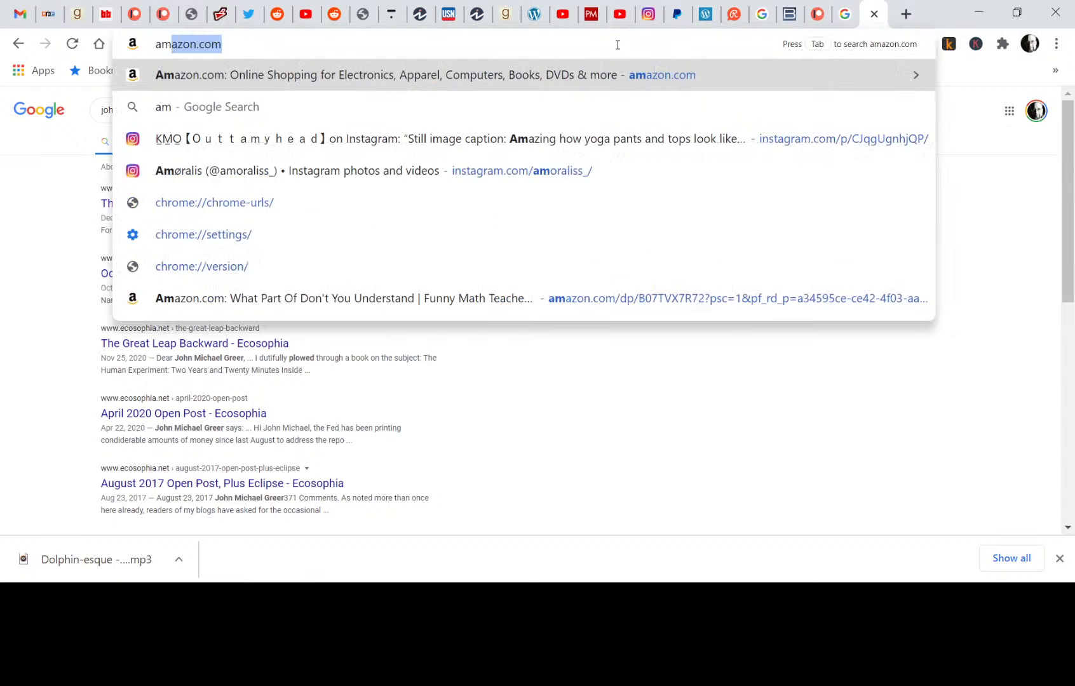
{"action": "type", "text": "azon.com"}
{"action": "key", "text": "Return"}
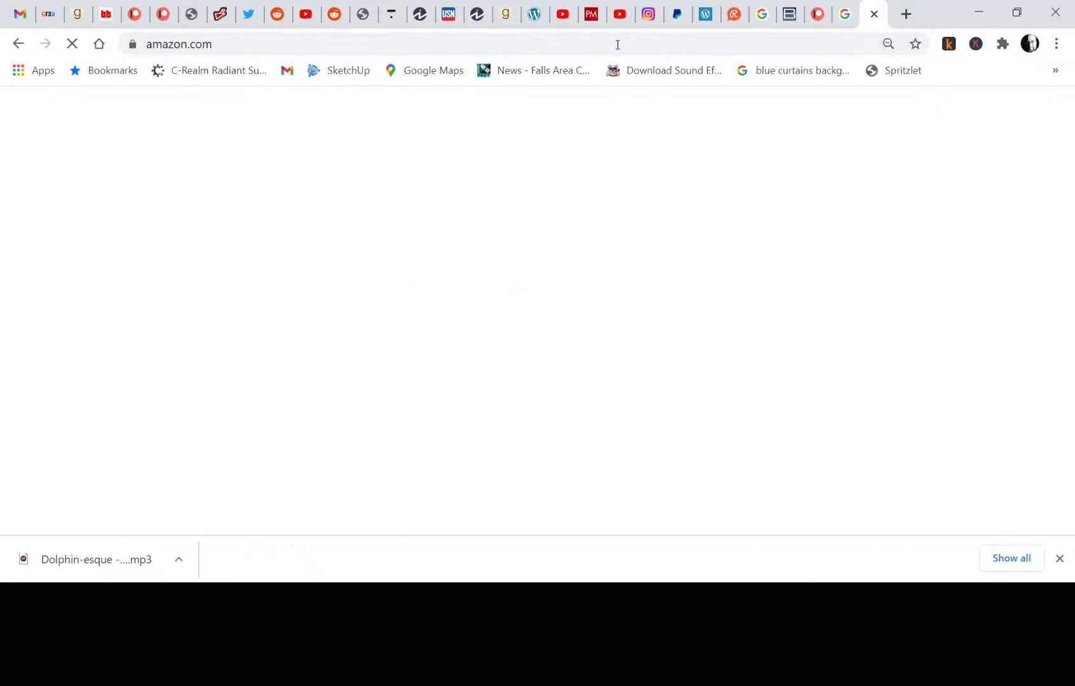
{"action": "left_click", "coordinate": [502, 138]}
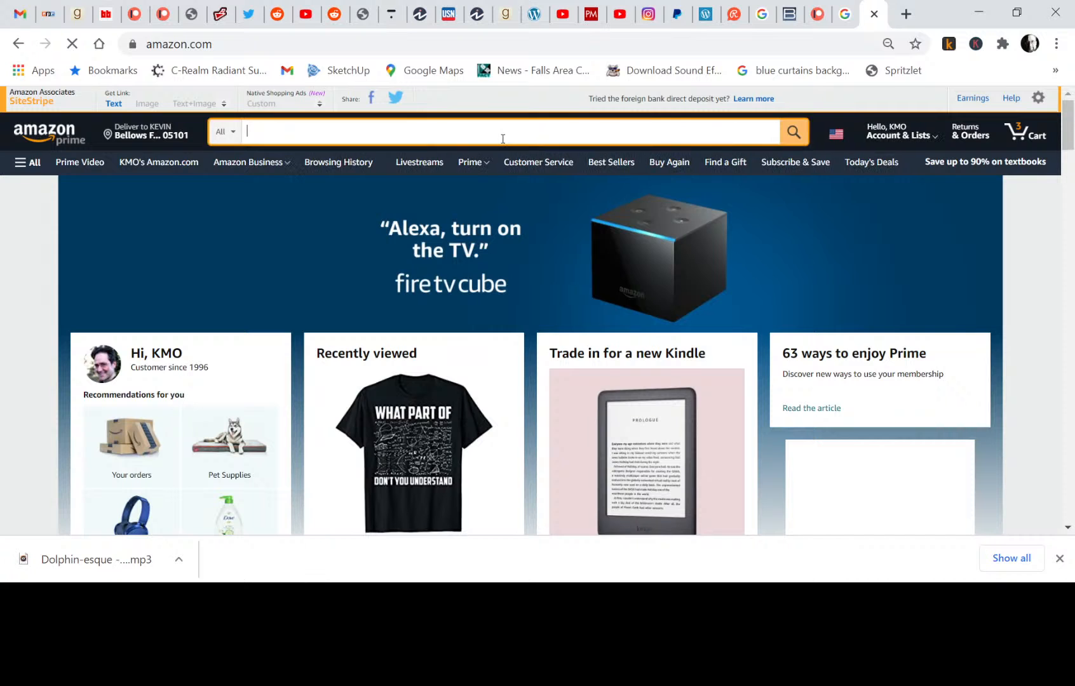
{"action": "type", "text": "plows pa"}
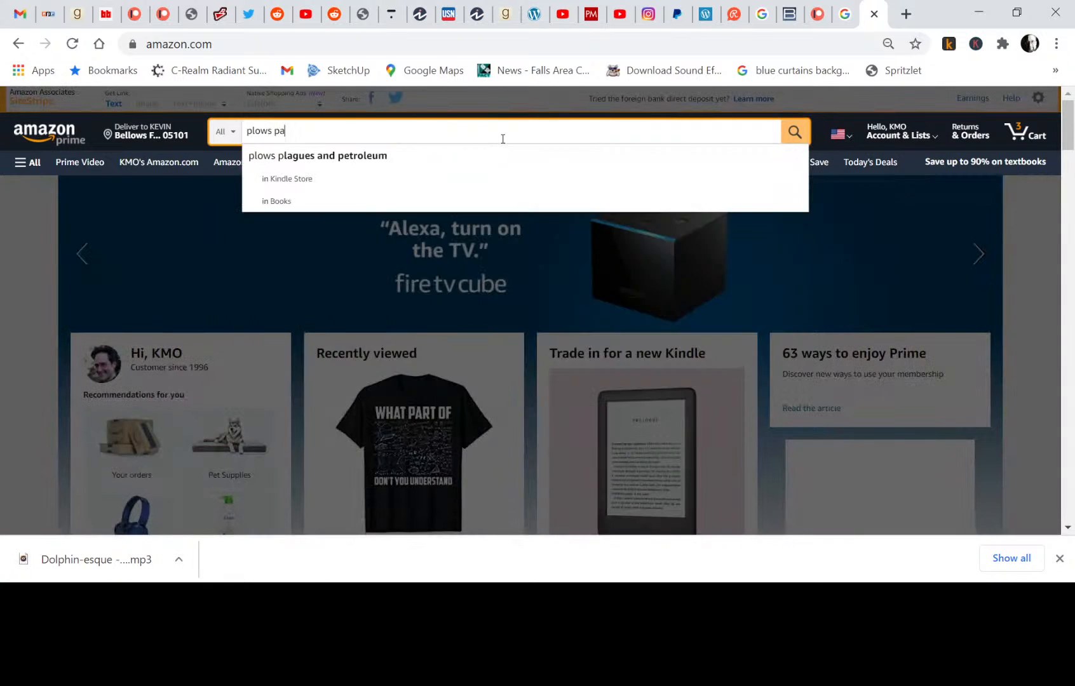
{"action": "key", "text": "BackSpace"}
{"action": "type", "text": "lag"}
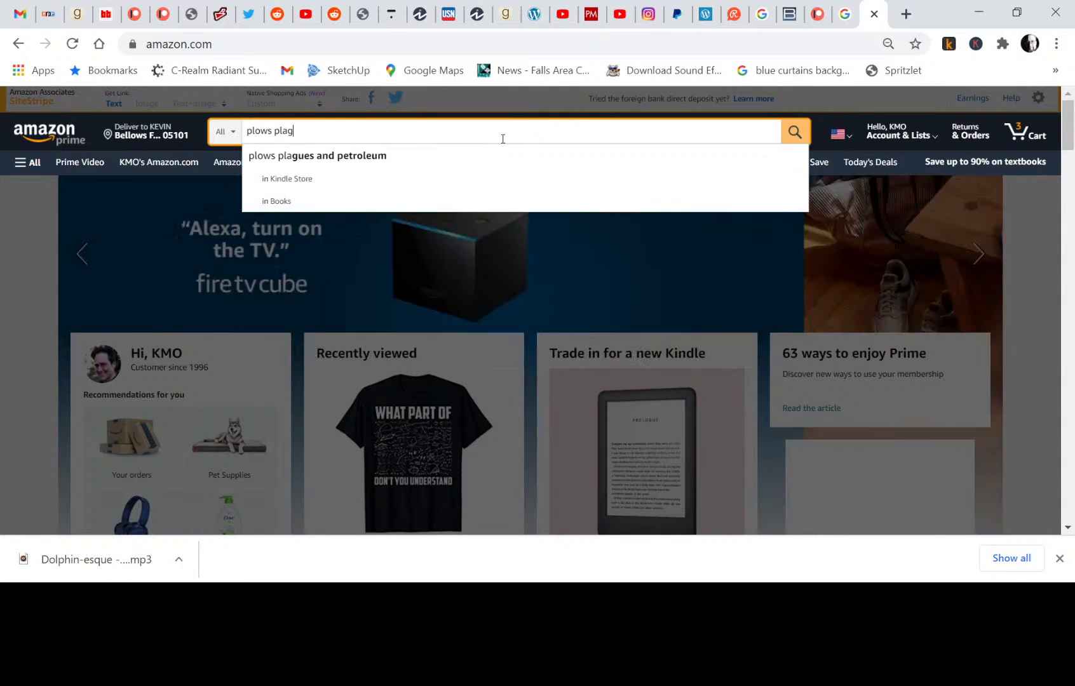
{"action": "left_click", "coordinate": [344, 157]}
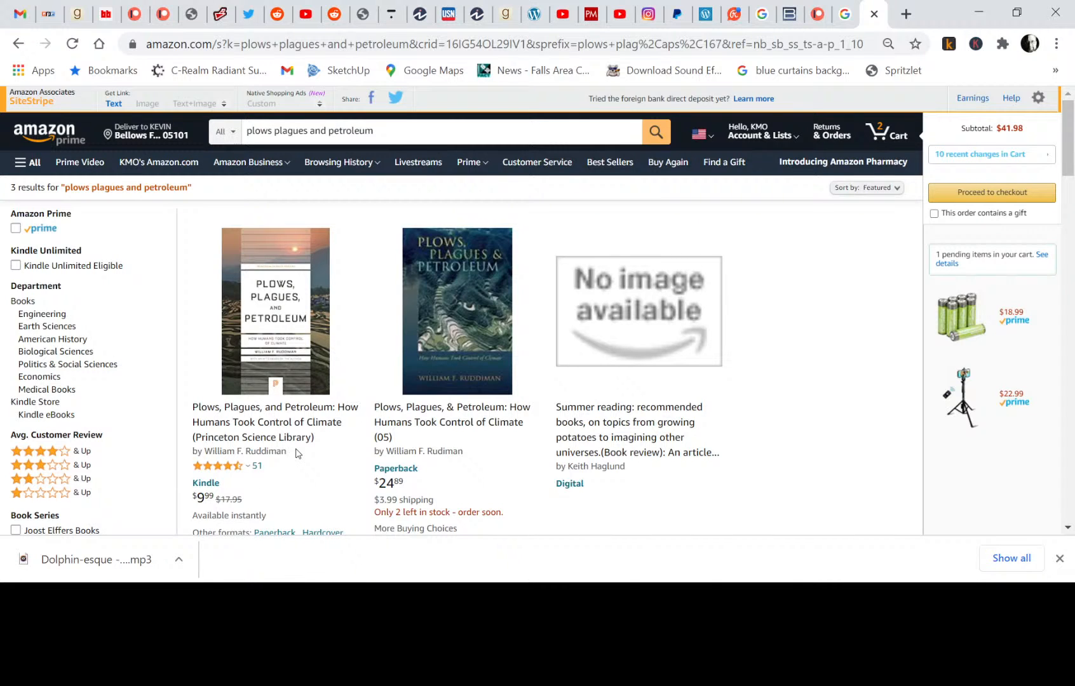
- Look through the search results and open the Princeton Science Library edition of Plows, Plagues, and Petroleum
{"action": "scroll", "coordinate": [363, 398], "scroll_direction": "down", "scroll_amount": 6}
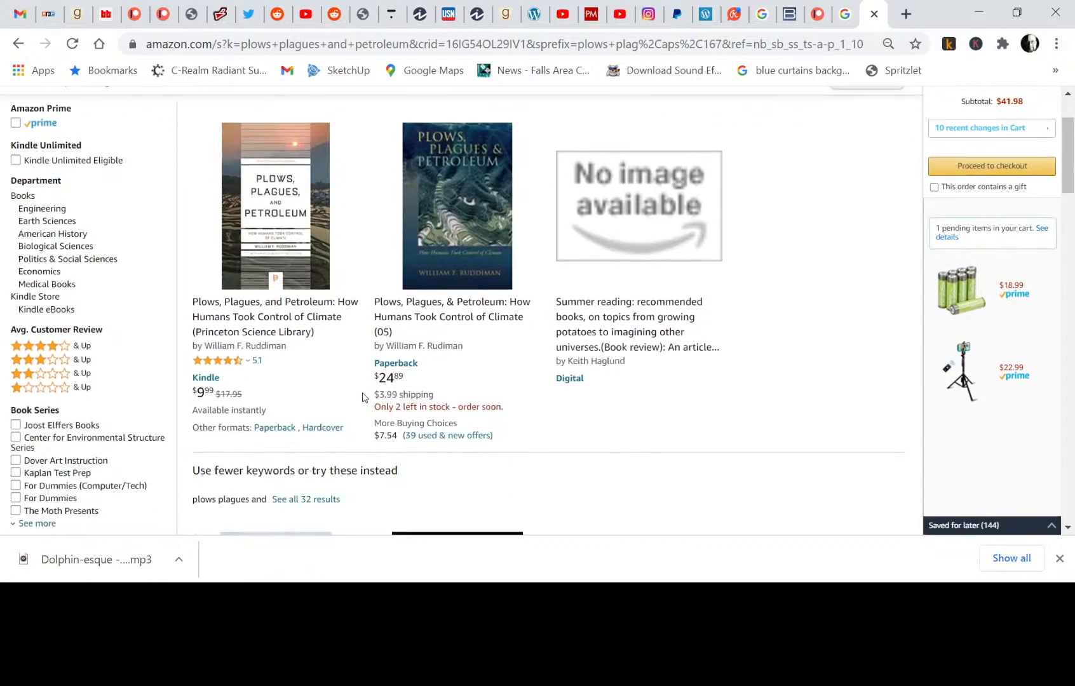
{"action": "scroll", "coordinate": [364, 397], "scroll_direction": "down", "scroll_amount": 5}
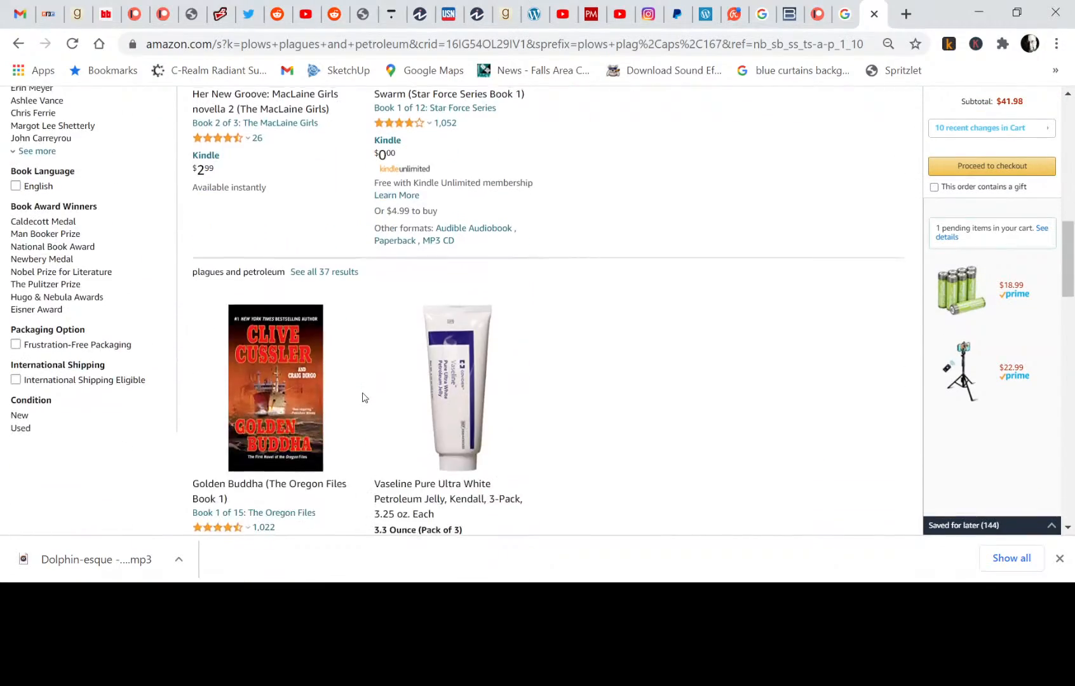
{"action": "scroll", "coordinate": [363, 398], "scroll_direction": "up", "scroll_amount": 2}
{"action": "scroll", "coordinate": [364, 398], "scroll_direction": "up", "scroll_amount": 10}
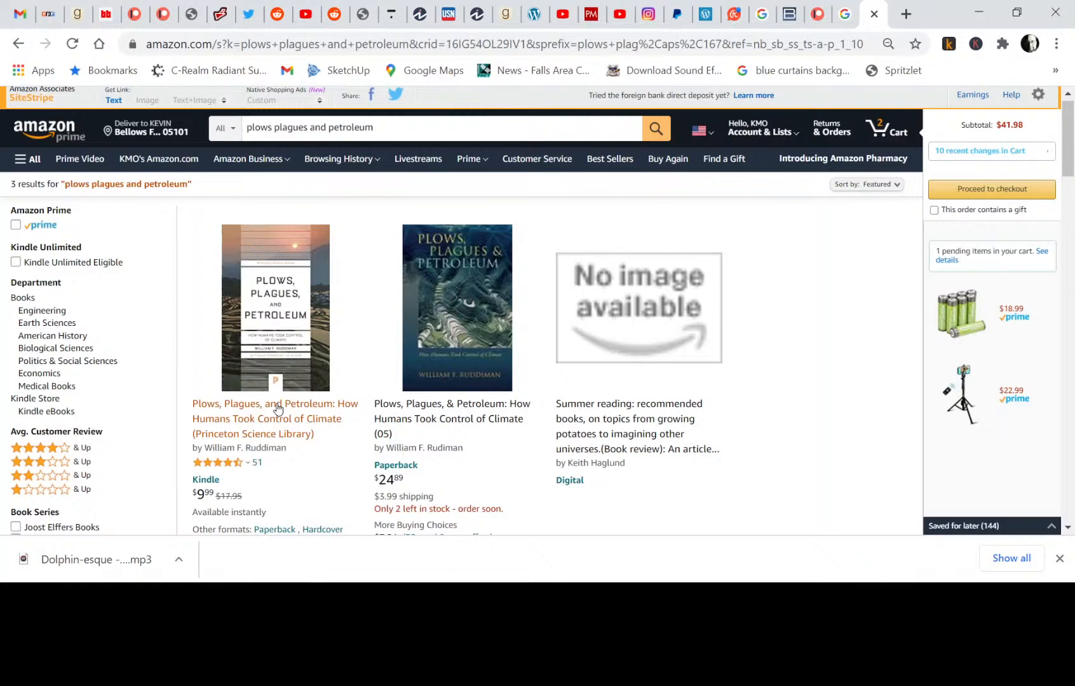
{"action": "left_click", "coordinate": [278, 410]}
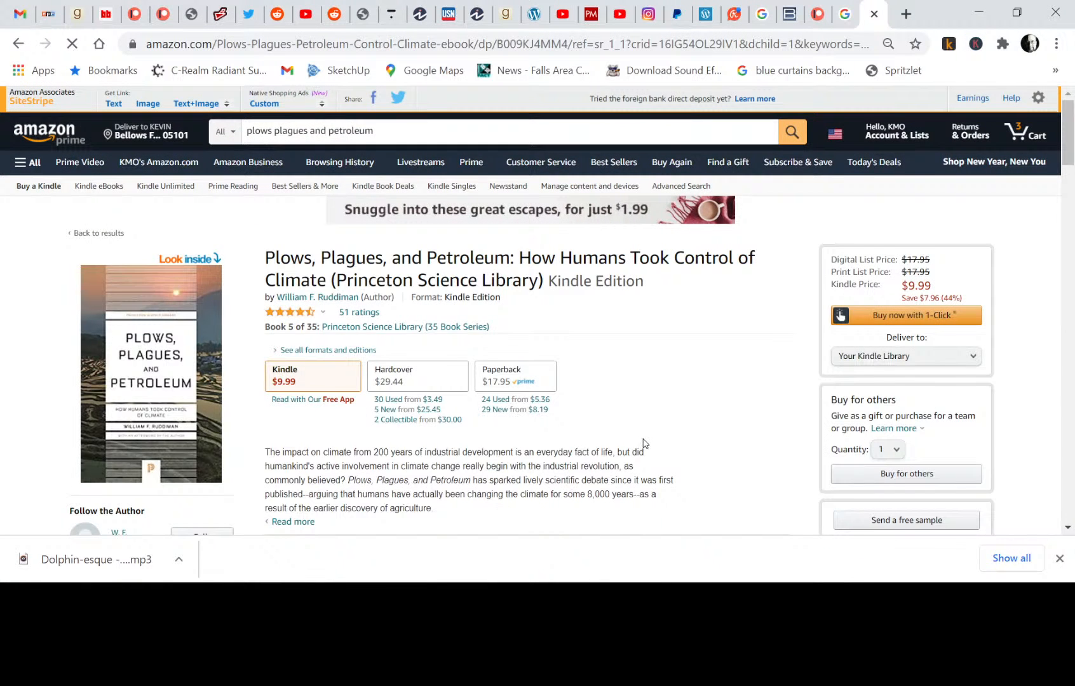
- Expand the book's full description and examine it together with the available formats
{"action": "scroll", "coordinate": [644, 443], "scroll_direction": "down", "scroll_amount": 2}
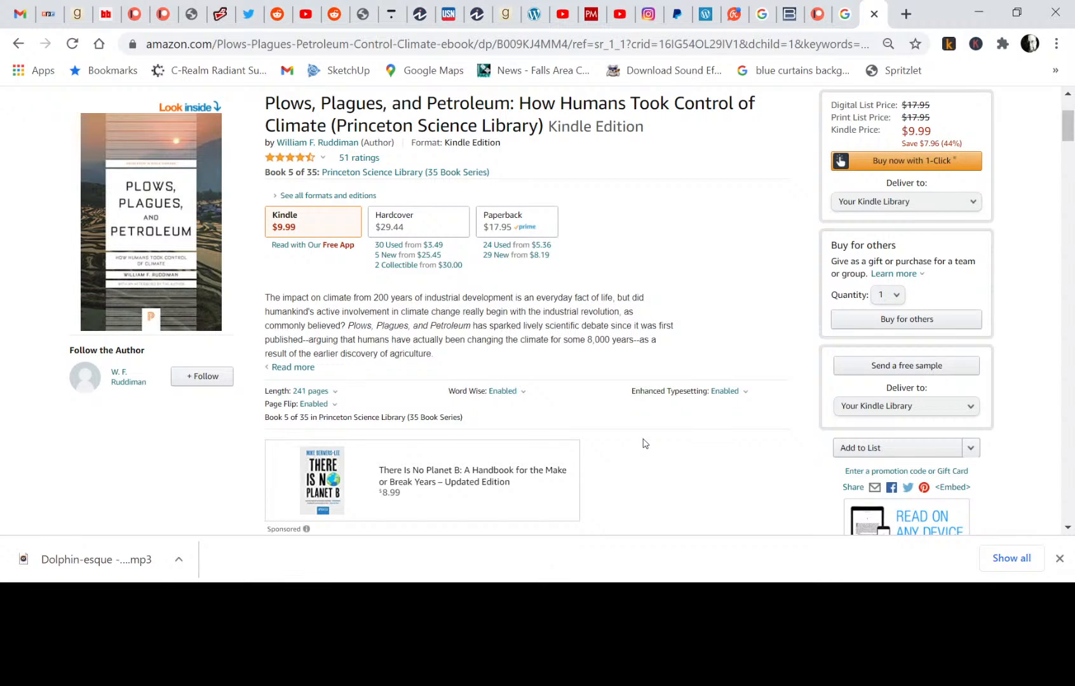
{"action": "left_click", "coordinate": [292, 369]}
{"action": "scroll", "coordinate": [545, 407], "scroll_direction": "down", "scroll_amount": 2}
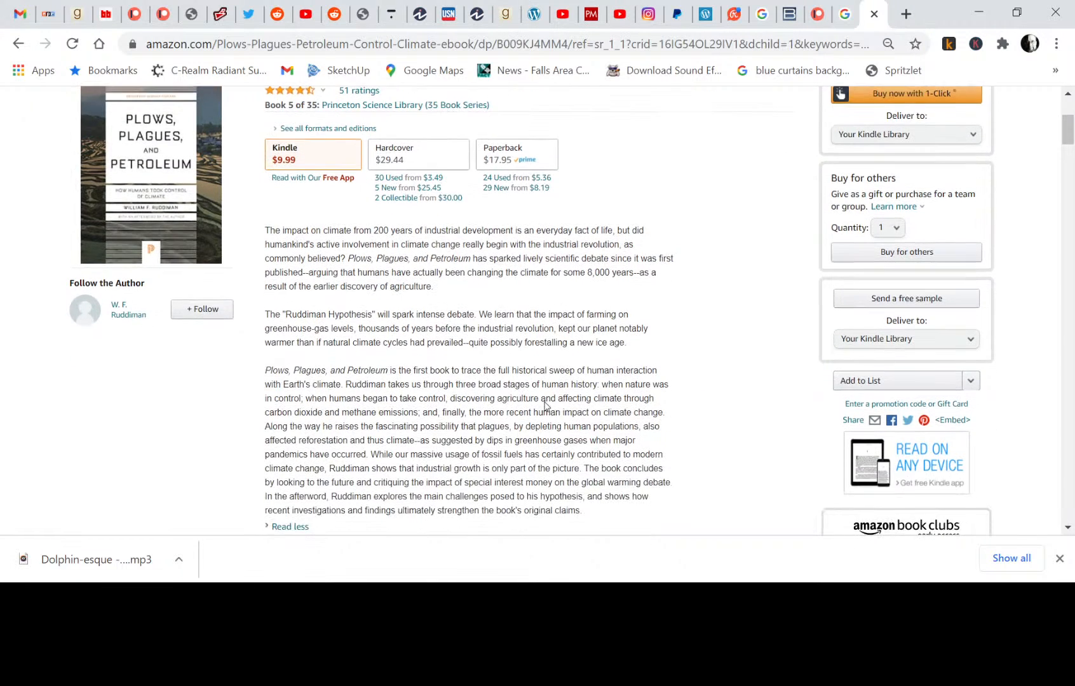
{"action": "scroll", "coordinate": [545, 407], "scroll_direction": "down", "scroll_amount": 1}
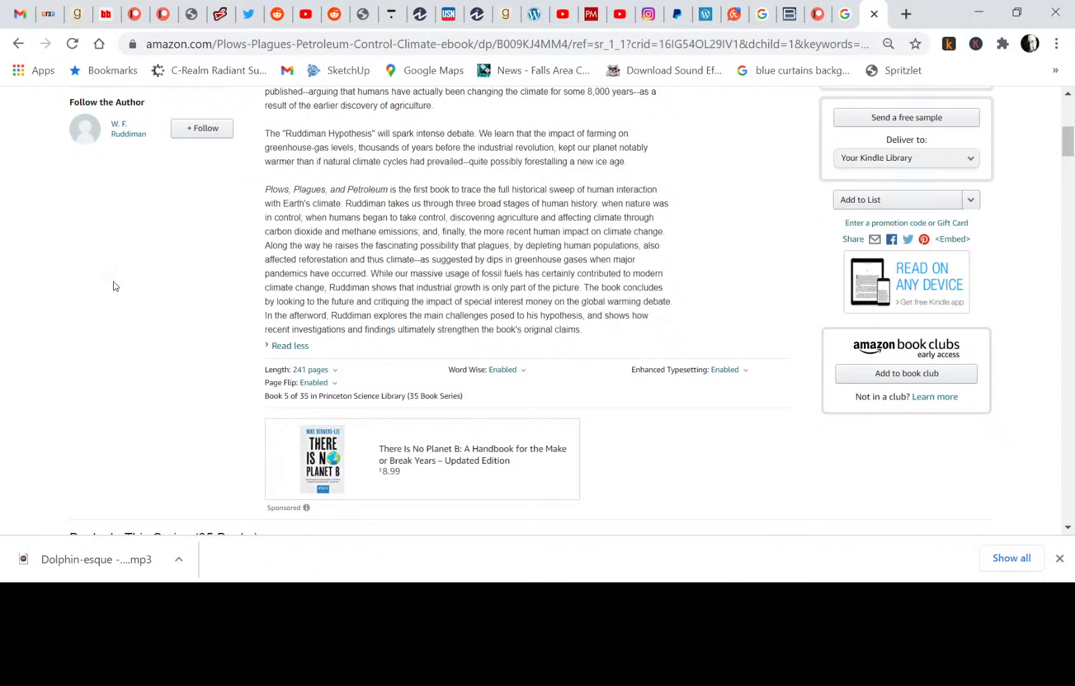
{"action": "scroll", "coordinate": [203, 286], "scroll_direction": "up", "scroll_amount": 7}
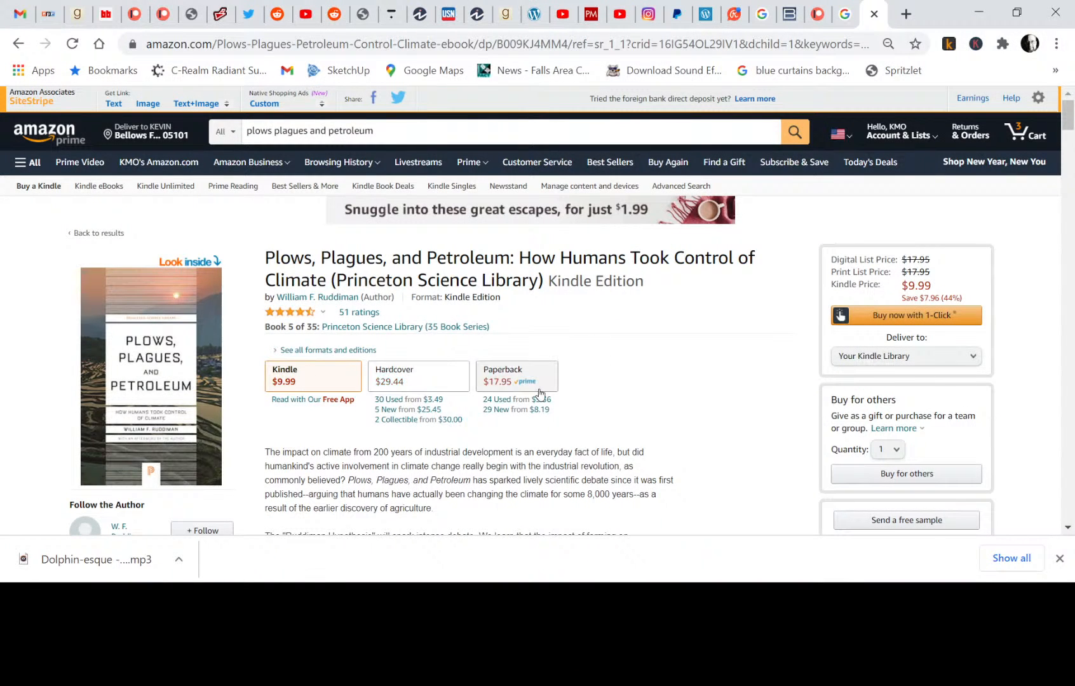
{"action": "scroll", "coordinate": [744, 424], "scroll_direction": "down", "scroll_amount": 2}
{"action": "scroll", "coordinate": [744, 424], "scroll_direction": "down", "scroll_amount": 1}
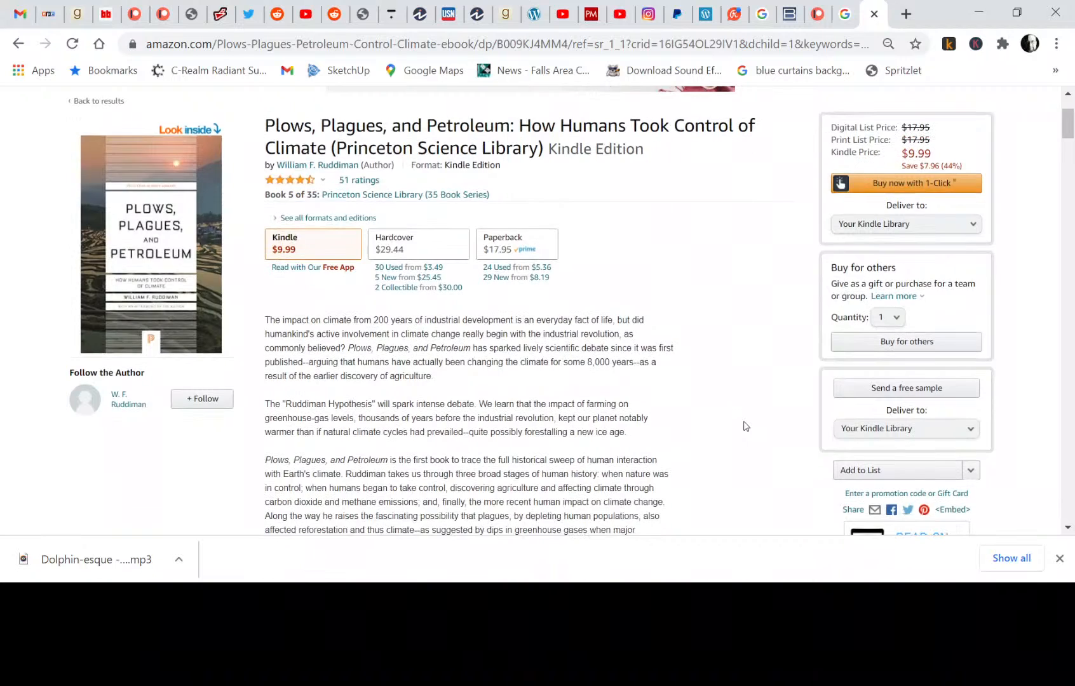
{"action": "scroll", "coordinate": [744, 424], "scroll_direction": "up", "scroll_amount": 3}
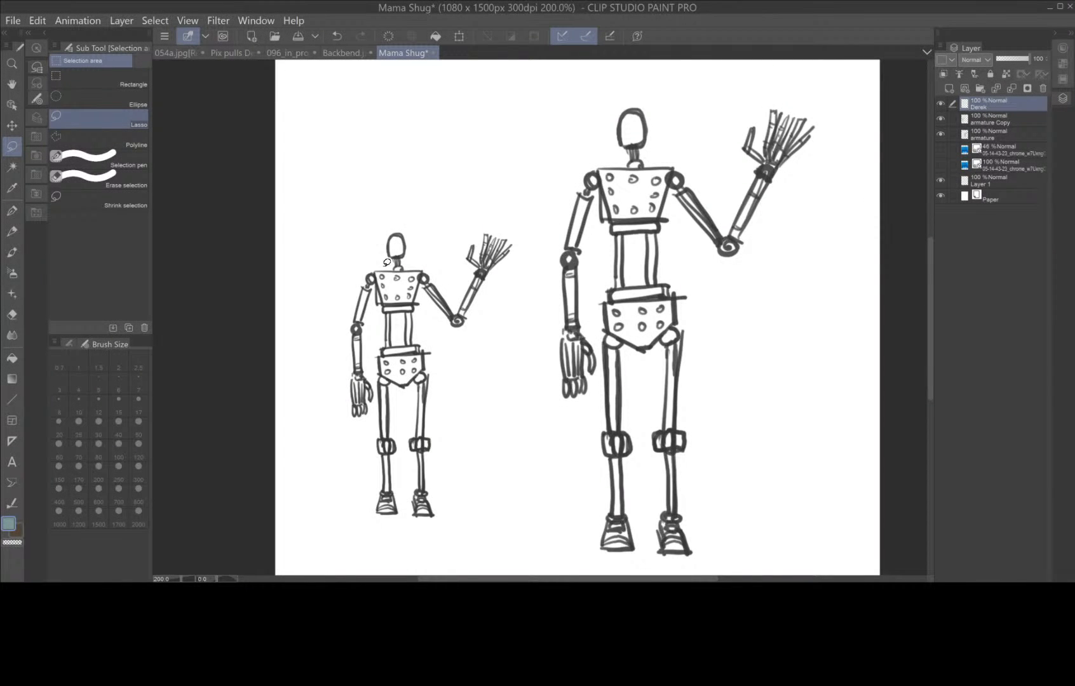
- Switch back to Clip Studio Paint and paint a solid grey-teal head shape over the small armature's head with the G-pen at size 30
{"action": "left_click", "coordinate": [13, 213]}
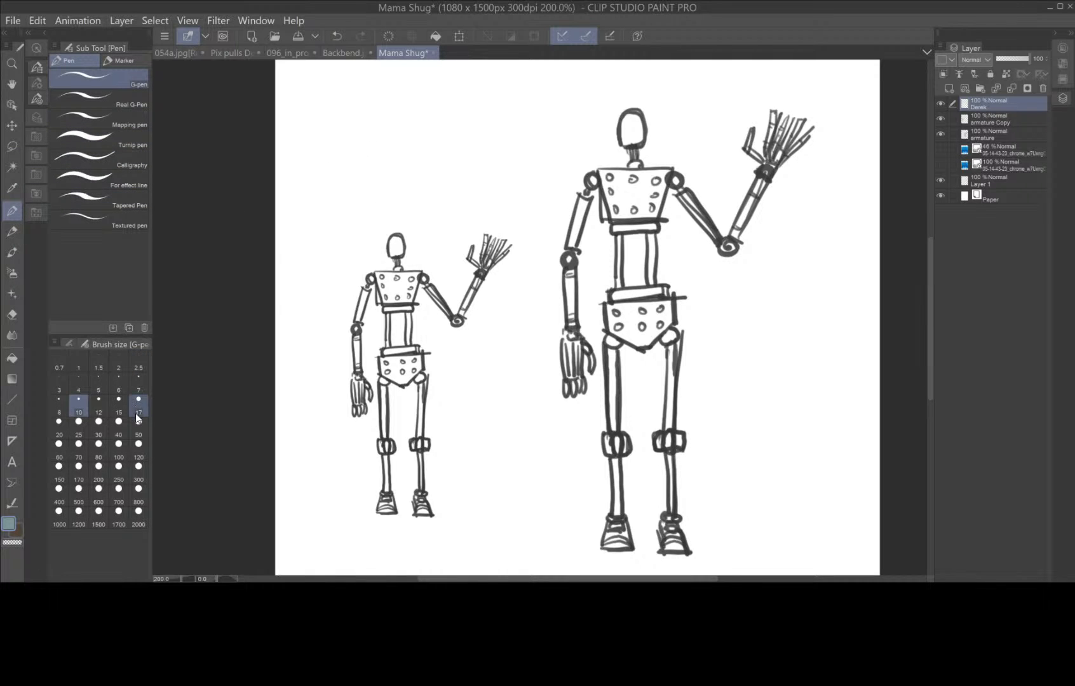
{"action": "left_click", "coordinate": [99, 421]}
{"action": "mouse_move", "coordinate": [394, 228]}
{"action": "left_mouse_down"}
{"action": "mouse_move", "coordinate": [386, 236]}
{"action": "mouse_move", "coordinate": [406, 245]}
{"action": "mouse_move", "coordinate": [396, 247]}
{"action": "left_mouse_up"}
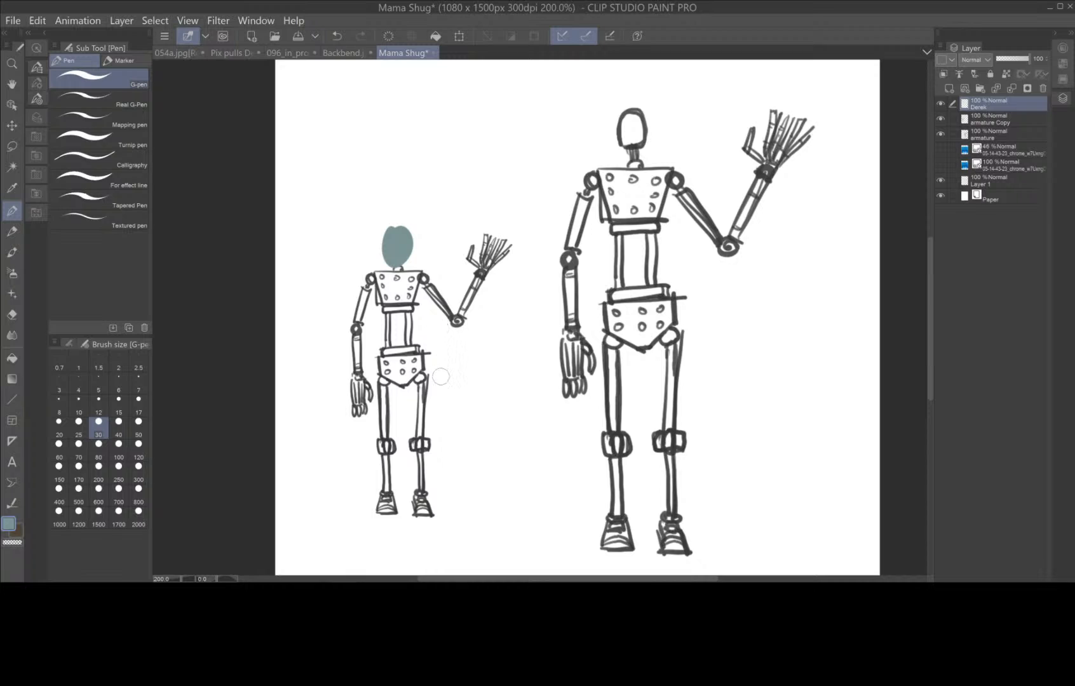
- Lower the Derek layer's opacity to 68% and paint the shoulders and both arms in grey-teal over the small armature
{"action": "left_click", "coordinate": [1027, 61]}
{"action": "left_click_drag", "start_coordinate": [1020, 59], "coordinate": [1018, 60]}
{"action": "mouse_move", "coordinate": [396, 267]}
{"action": "left_mouse_down"}
{"action": "mouse_move", "coordinate": [370, 277]}
{"action": "mouse_move", "coordinate": [359, 306]}
{"action": "mouse_move", "coordinate": [359, 415]}
{"action": "mouse_move", "coordinate": [369, 398]}
{"action": "left_mouse_up"}
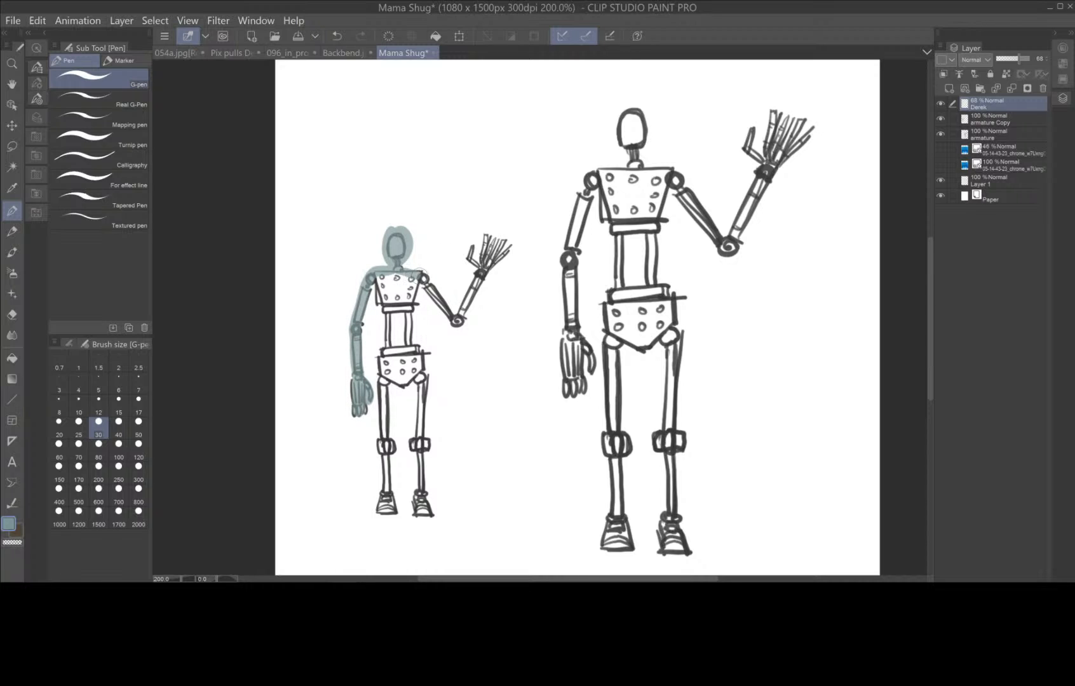
{"action": "mouse_move", "coordinate": [404, 272]}
{"action": "left_mouse_down"}
{"action": "mouse_move", "coordinate": [458, 321]}
{"action": "mouse_move", "coordinate": [509, 248]}
{"action": "mouse_move", "coordinate": [484, 239]}
{"action": "mouse_move", "coordinate": [478, 269]}
{"action": "mouse_move", "coordinate": [474, 245]}
{"action": "left_mouse_up"}
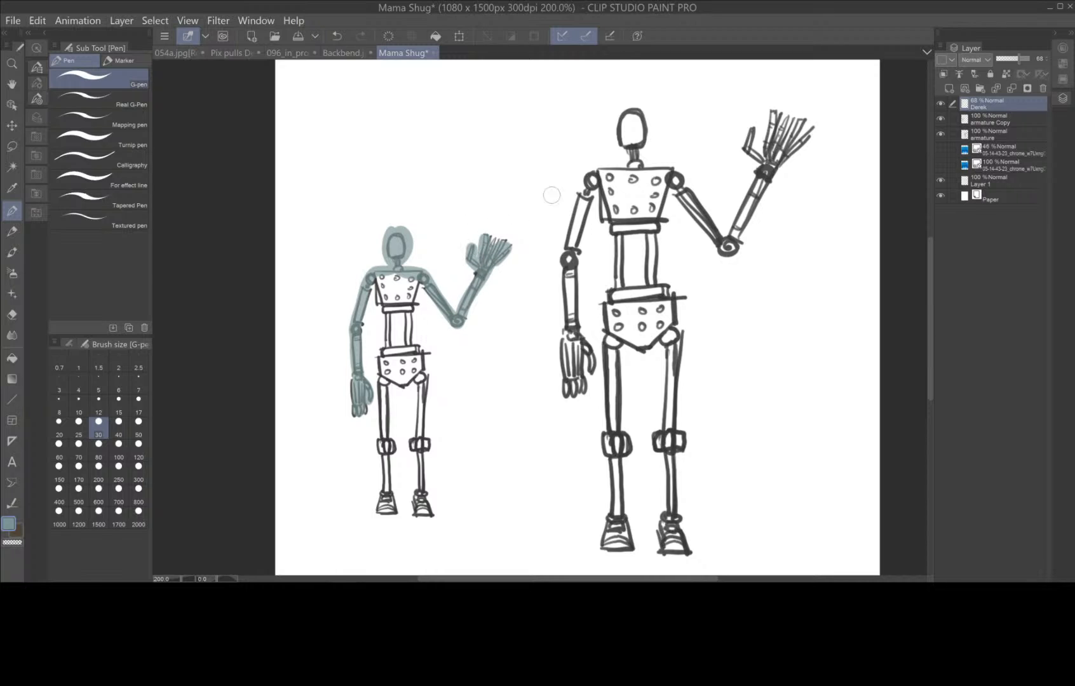
- Paint both legs and feet, fill in the torso and pelvis, and extend the small figure's head into a pointed top
{"action": "mouse_move", "coordinate": [379, 281]}
{"action": "left_mouse_down"}
{"action": "mouse_move", "coordinate": [380, 449]}
{"action": "mouse_move", "coordinate": [393, 446]}
{"action": "mouse_move", "coordinate": [385, 440]}
{"action": "mouse_move", "coordinate": [394, 499]}
{"action": "left_mouse_up"}
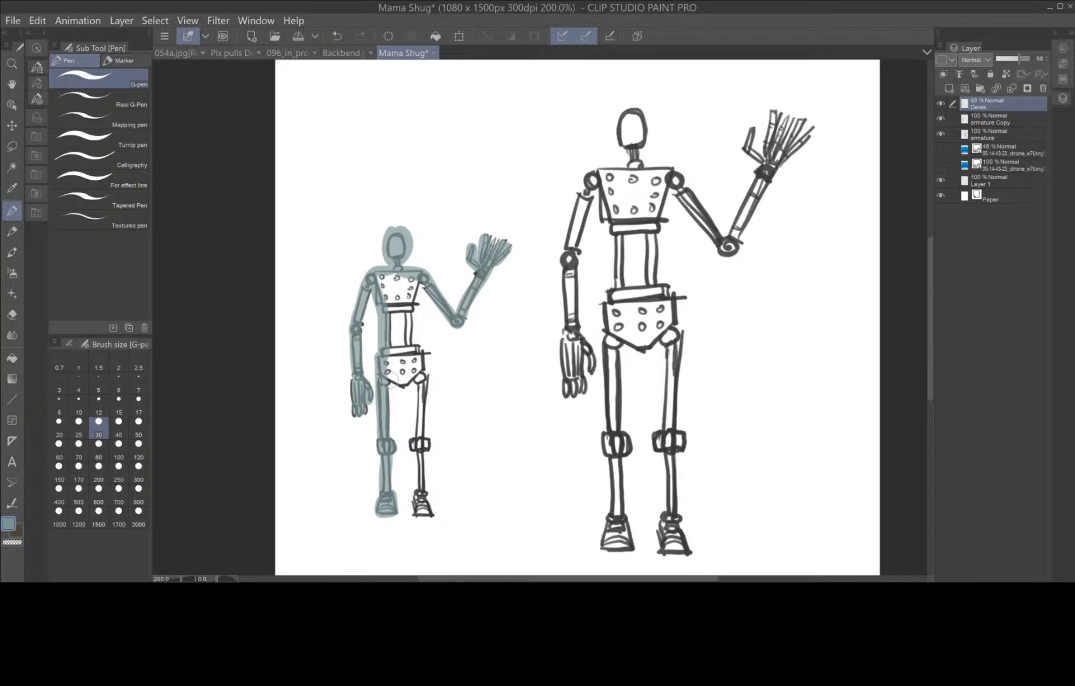
{"action": "mouse_move", "coordinate": [399, 386]}
{"action": "left_mouse_down"}
{"action": "mouse_move", "coordinate": [419, 376]}
{"action": "mouse_move", "coordinate": [409, 444]}
{"action": "mouse_move", "coordinate": [430, 445]}
{"action": "mouse_move", "coordinate": [421, 457]}
{"action": "mouse_move", "coordinate": [427, 517]}
{"action": "left_mouse_up"}
{"action": "left_click_drag", "start_coordinate": [424, 400], "coordinate": [422, 359]}
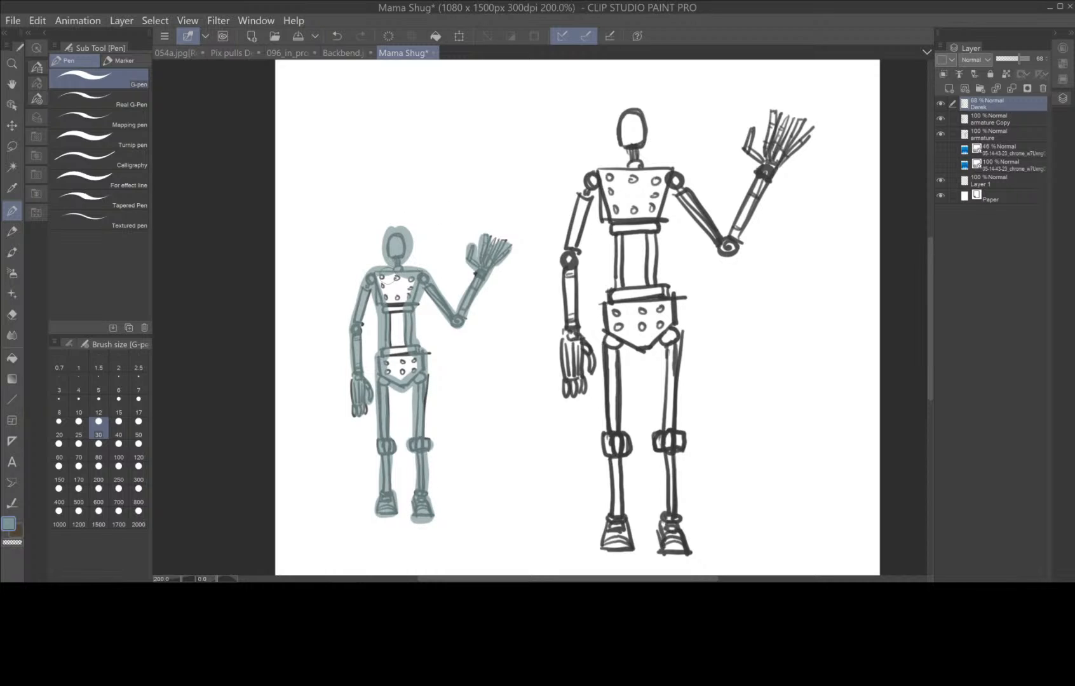
{"action": "left_click_drag", "start_coordinate": [395, 278], "coordinate": [403, 286]}
{"action": "mouse_move", "coordinate": [398, 226]}
{"action": "left_mouse_down"}
{"action": "mouse_move", "coordinate": [403, 253]}
{"action": "mouse_move", "coordinate": [409, 246]}
{"action": "mouse_move", "coordinate": [406, 263]}
{"action": "mouse_move", "coordinate": [413, 231]}
{"action": "mouse_move", "coordinate": [398, 315]}
{"action": "mouse_move", "coordinate": [386, 297]}
{"action": "mouse_move", "coordinate": [390, 315]}
{"action": "mouse_move", "coordinate": [397, 297]}
{"action": "mouse_move", "coordinate": [401, 316]}
{"action": "mouse_move", "coordinate": [390, 373]}
{"action": "mouse_move", "coordinate": [414, 364]}
{"action": "mouse_move", "coordinate": [415, 307]}
{"action": "mouse_move", "coordinate": [427, 452]}
{"action": "left_mouse_up"}
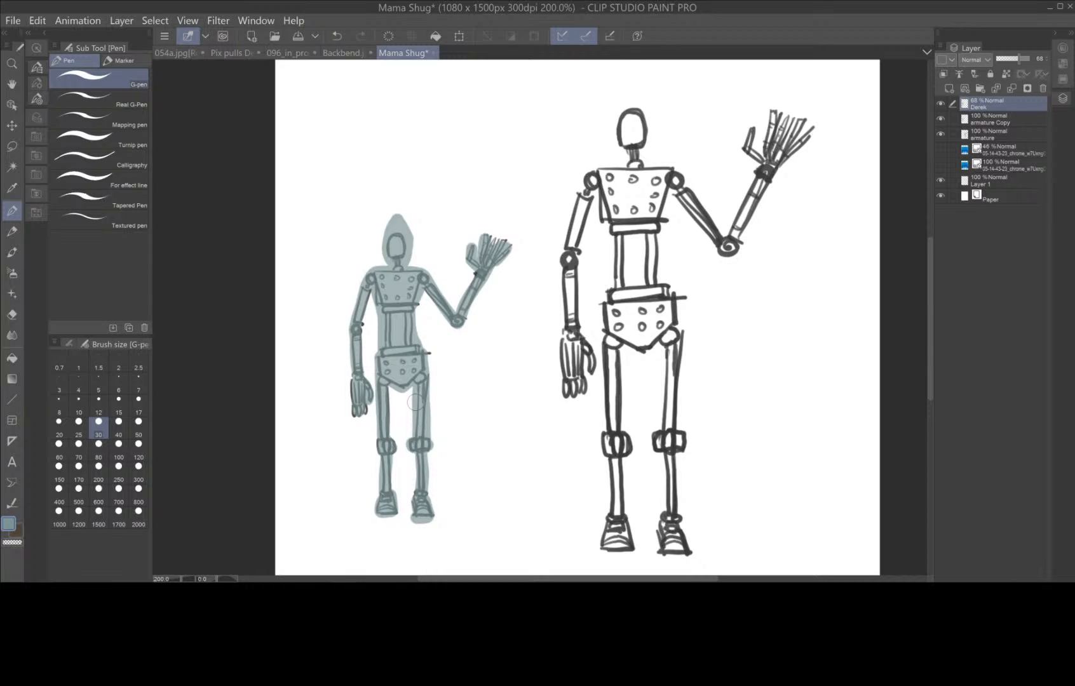
- Thicken the small figure's legs, and hide and reshow the armature Copy layer to check the painted silhouette
{"action": "mouse_move", "coordinate": [418, 514]}
{"action": "left_mouse_down"}
{"action": "mouse_move", "coordinate": [424, 472]}
{"action": "mouse_move", "coordinate": [428, 513]}
{"action": "mouse_move", "coordinate": [419, 468]}
{"action": "mouse_move", "coordinate": [393, 451]}
{"action": "mouse_move", "coordinate": [397, 503]}
{"action": "left_mouse_up"}
{"action": "left_click_drag", "start_coordinate": [380, 452], "coordinate": [386, 518]}
{"action": "left_click_drag", "start_coordinate": [394, 441], "coordinate": [389, 404]}
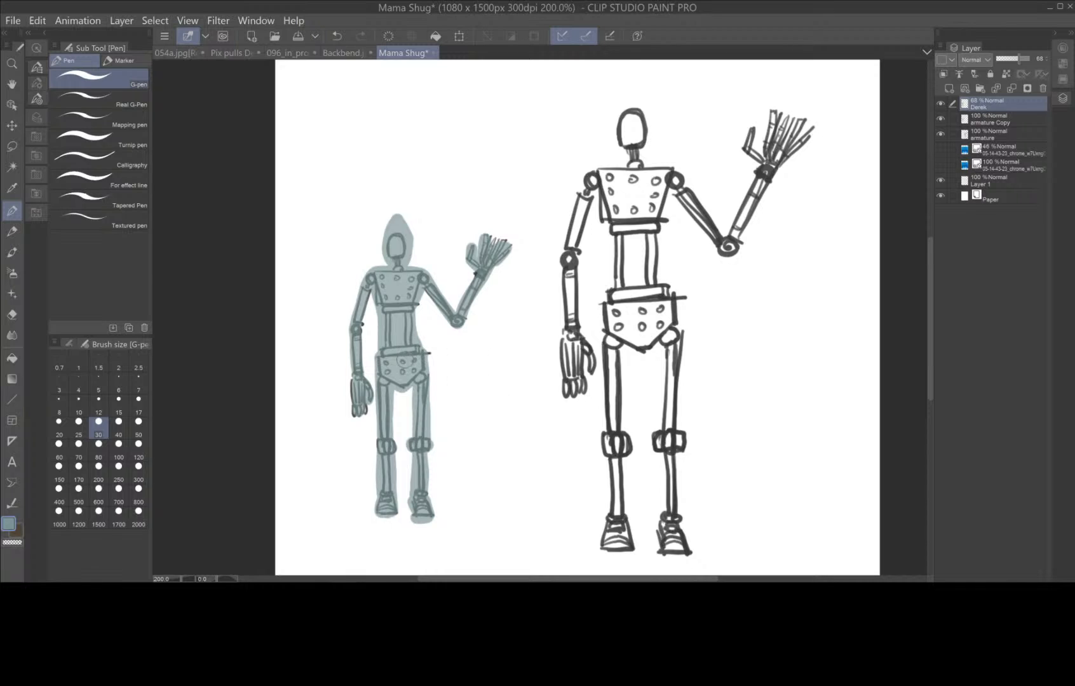
{"action": "left_click", "coordinate": [942, 119]}
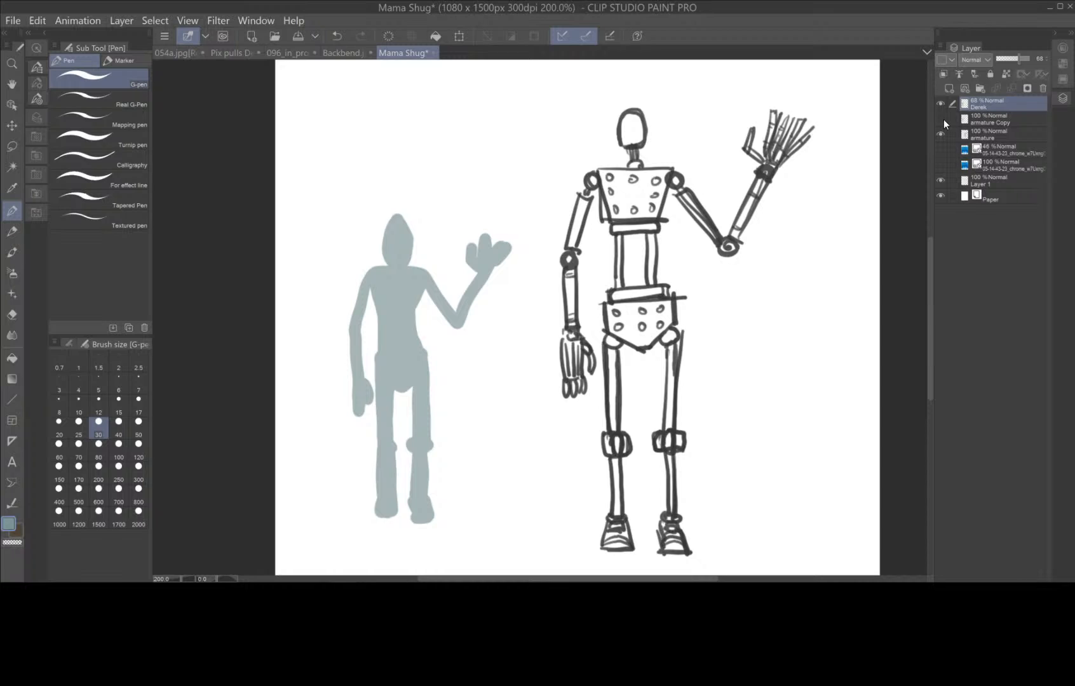
{"action": "left_click", "coordinate": [942, 118]}
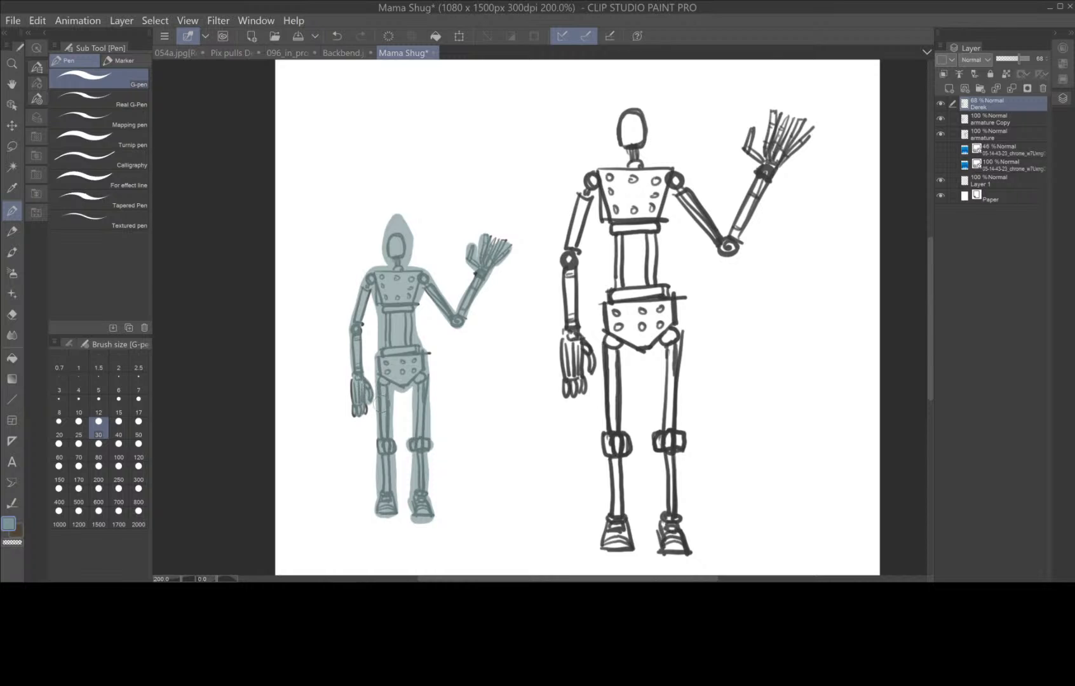
- Choose a darker drawing colour and set up the Darker pencil at size 10 for detailing the small figure
{"action": "scroll", "coordinate": [432, 336], "scroll_direction": "up", "scroll_amount": 4}
{"action": "scroll", "coordinate": [434, 353], "scroll_direction": "down", "scroll_amount": 2}
{"action": "left_click_drag", "start_coordinate": [444, 336], "coordinate": [471, 385]}
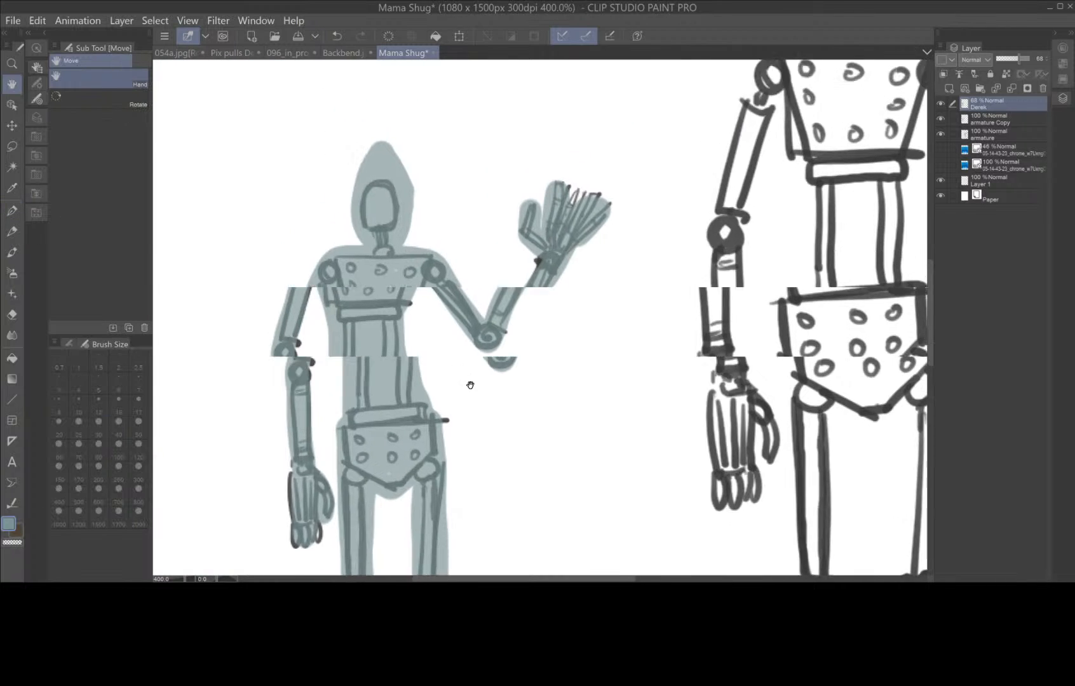
{"action": "scroll", "coordinate": [547, 439], "scroll_direction": "up", "scroll_amount": 3}
{"action": "scroll", "coordinate": [547, 445], "scroll_direction": "down", "scroll_amount": 3}
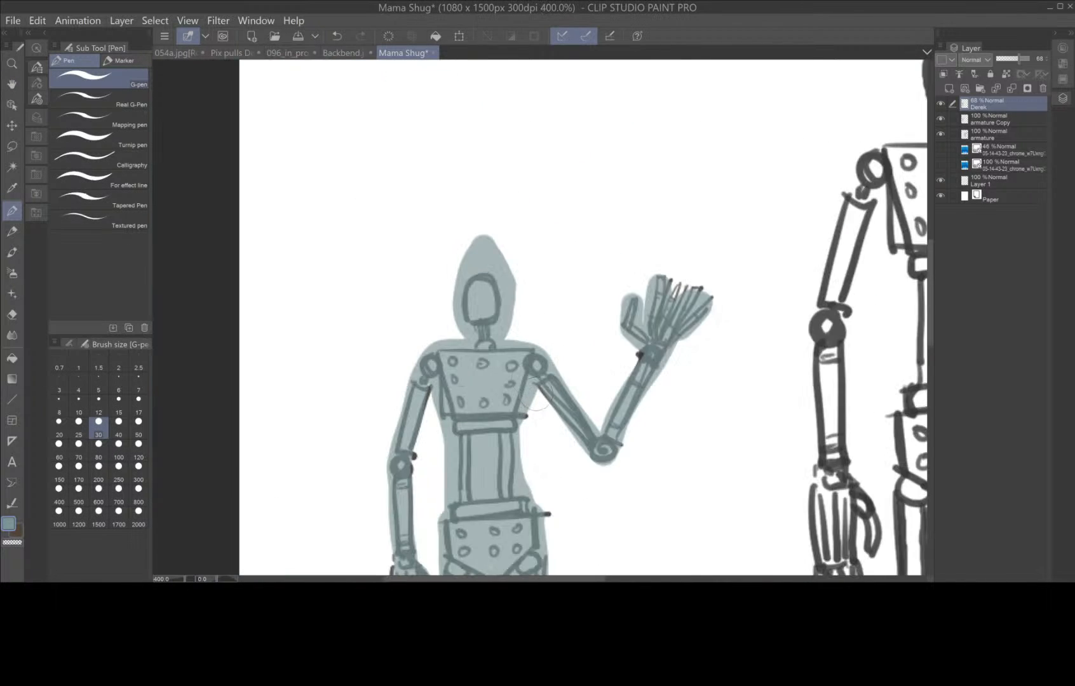
{"action": "left_click_drag", "start_coordinate": [536, 396], "coordinate": [629, 504]}
{"action": "scroll", "coordinate": [562, 381], "scroll_direction": "up", "scroll_amount": 5}
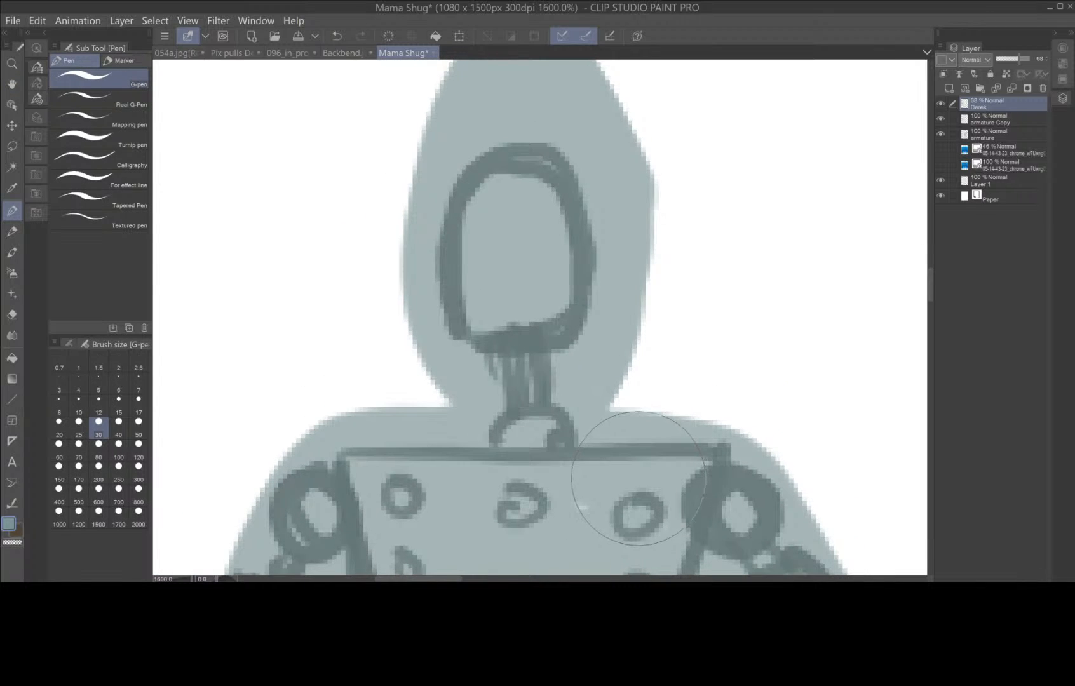
{"action": "scroll", "coordinate": [639, 478], "scroll_direction": "down", "scroll_amount": 3}
{"action": "scroll", "coordinate": [643, 455], "scroll_direction": "up", "scroll_amount": 3}
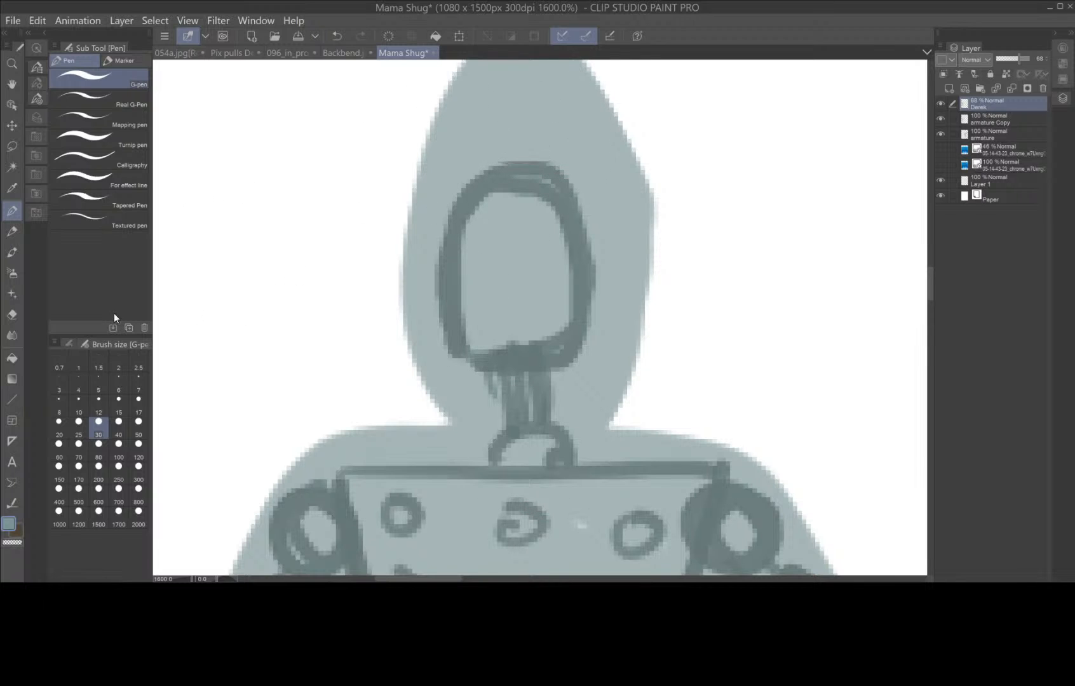
{"action": "double_click", "coordinate": [10, 525]}
{"action": "left_click_drag", "start_coordinate": [269, 278], "coordinate": [236, 306]}
{"action": "left_click", "coordinate": [477, 186]}
{"action": "left_click", "coordinate": [12, 232]}
{"action": "left_click", "coordinate": [78, 399]}
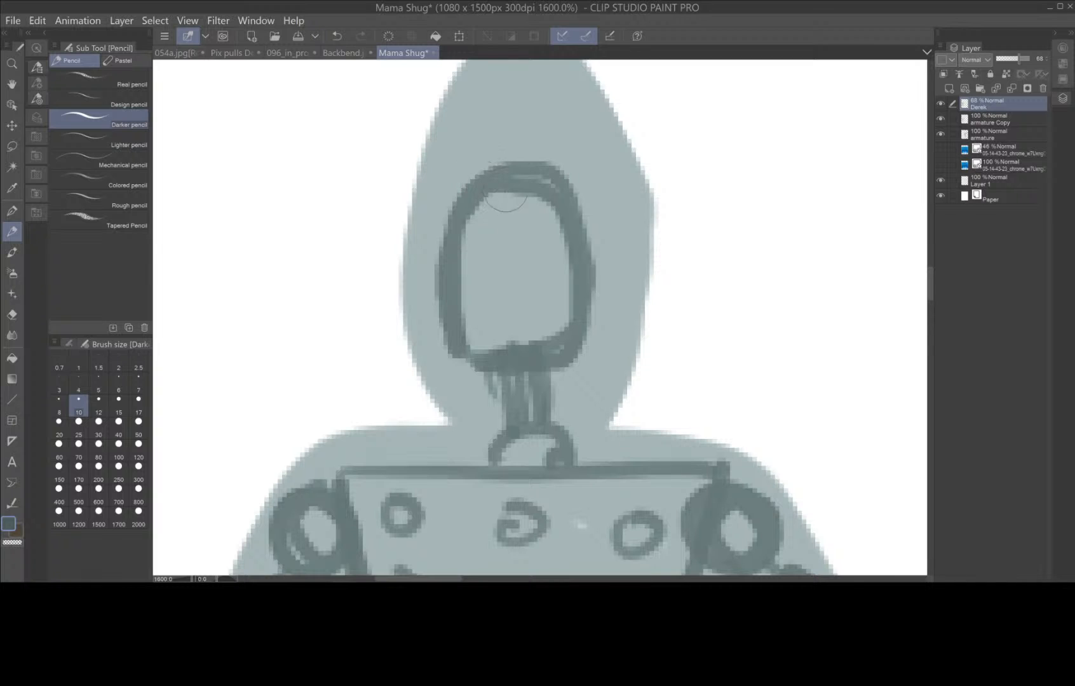
{"action": "scroll", "coordinate": [533, 201], "scroll_direction": "down", "scroll_amount": 4}
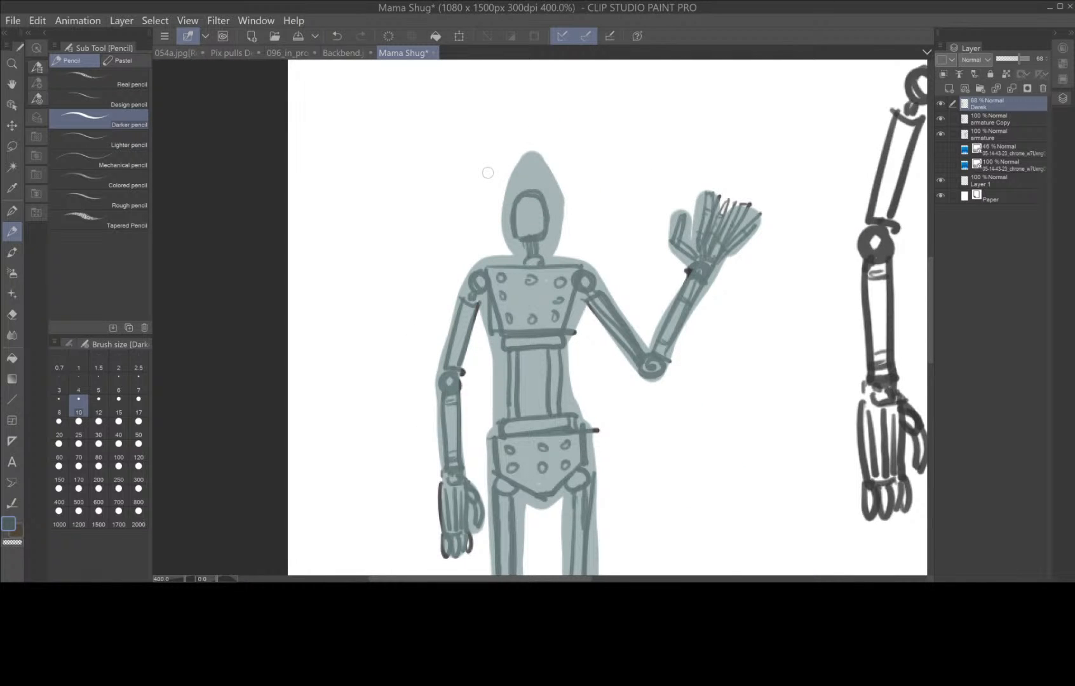
- Switch to the browser and look through the Google Images results for "straw fedora hat mens" for a hat reference
{"action": "key", "text": "ctrl+plus"}
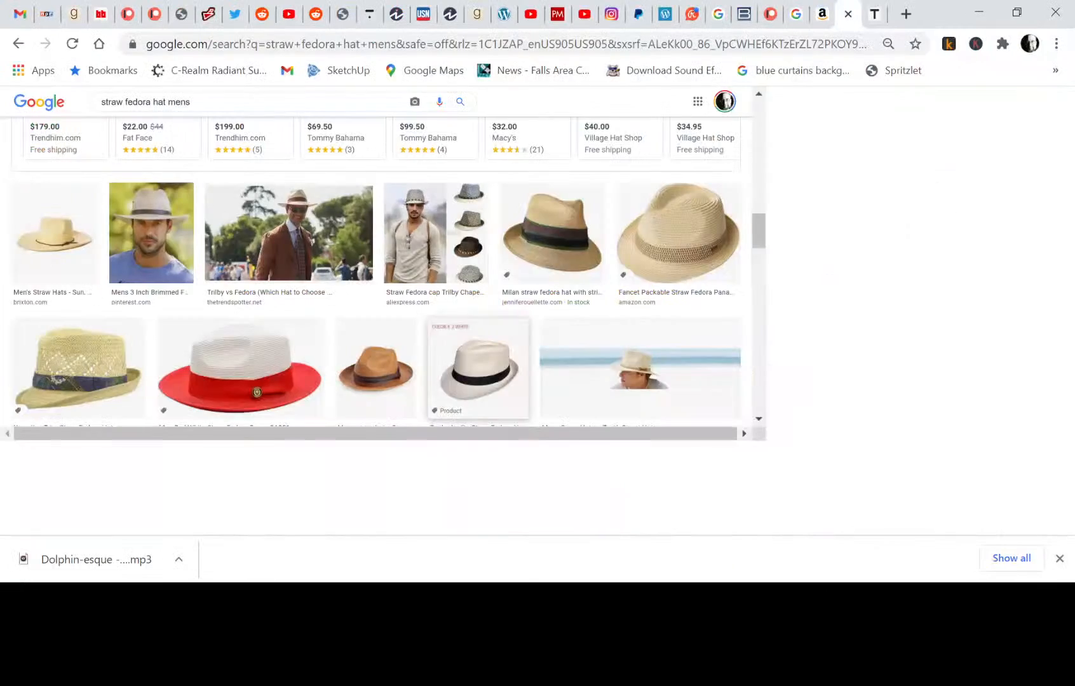
{"action": "scroll", "coordinate": [538, 318], "scroll_direction": "down", "scroll_amount": 5}
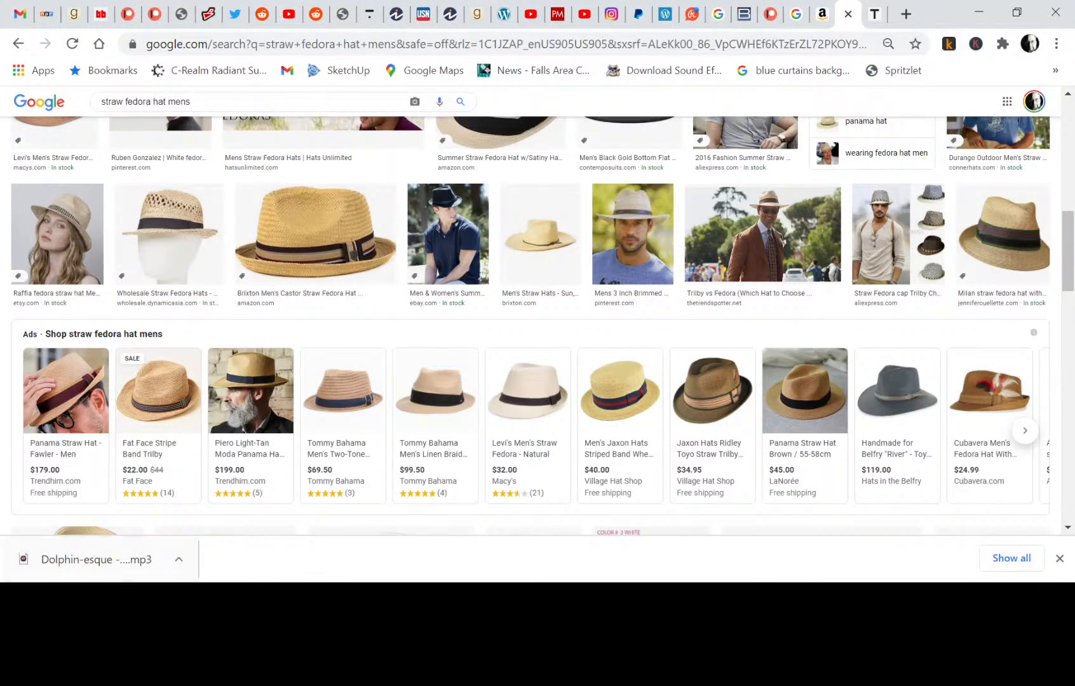
{"action": "scroll", "coordinate": [354, 315], "scroll_direction": "down", "scroll_amount": 1}
{"action": "scroll", "coordinate": [354, 316], "scroll_direction": "up", "scroll_amount": 1}
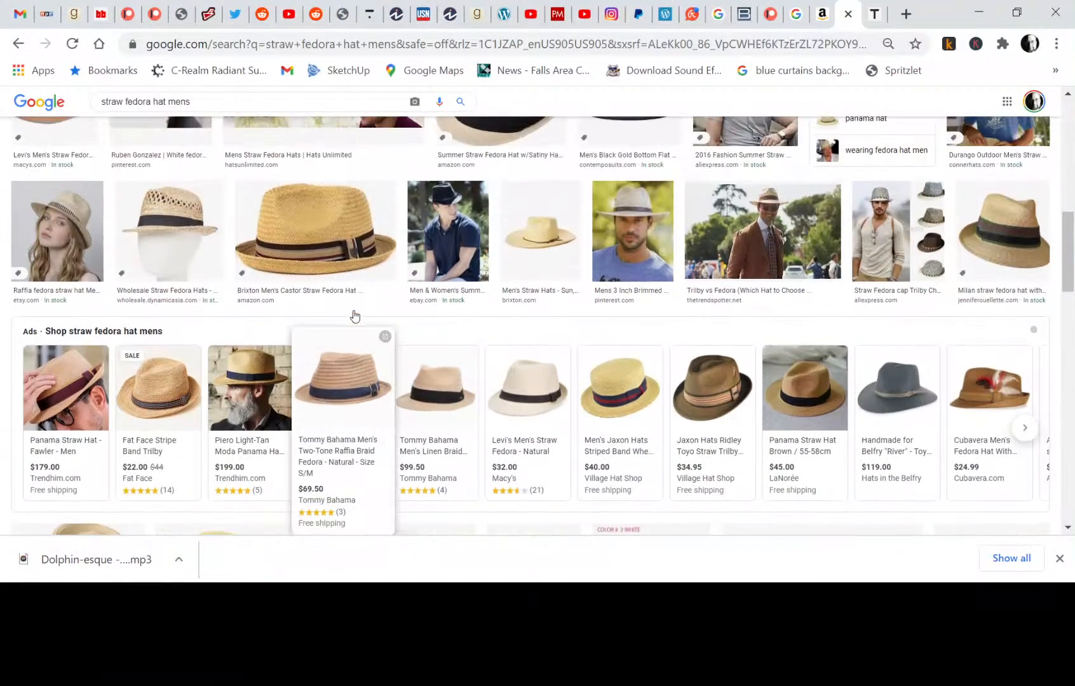
{"action": "scroll", "coordinate": [356, 315], "scroll_direction": "down", "scroll_amount": 5}
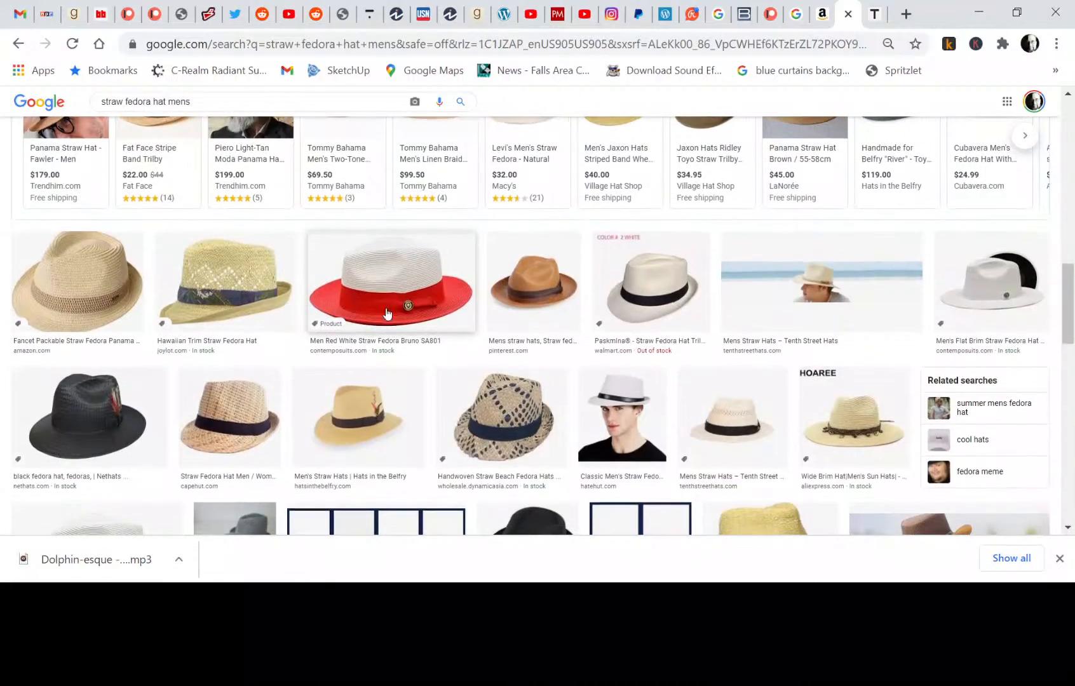
{"action": "scroll", "coordinate": [493, 318], "scroll_direction": "down", "scroll_amount": 4}
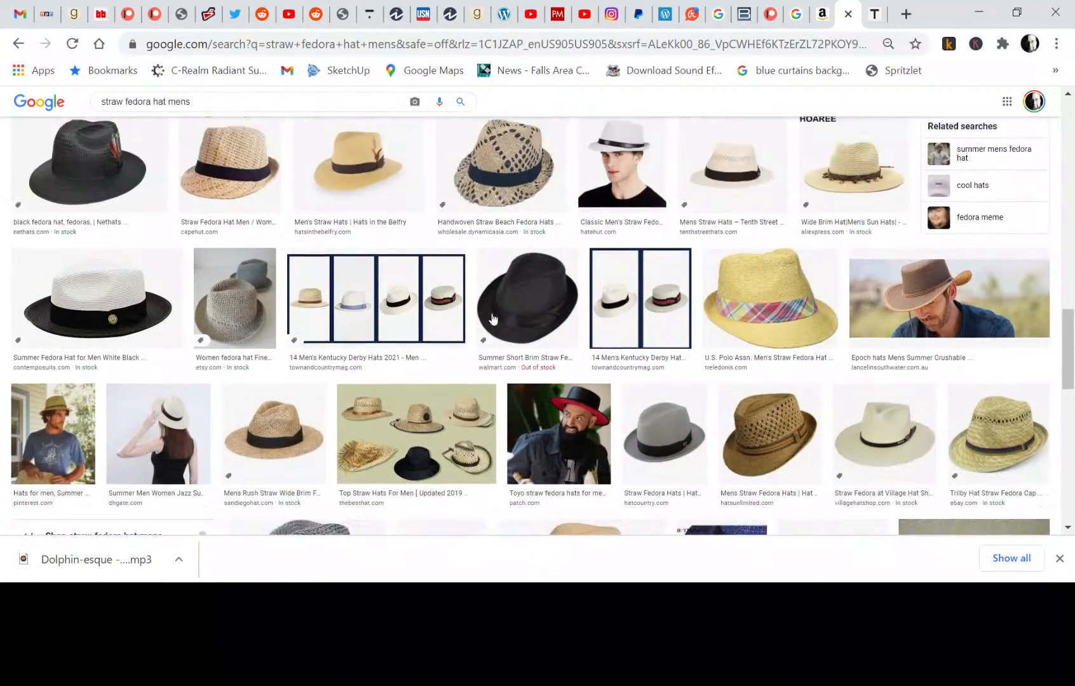
{"action": "scroll", "coordinate": [493, 319], "scroll_direction": "down", "scroll_amount": 1}
{"action": "scroll", "coordinate": [493, 318], "scroll_direction": "down", "scroll_amount": 4}
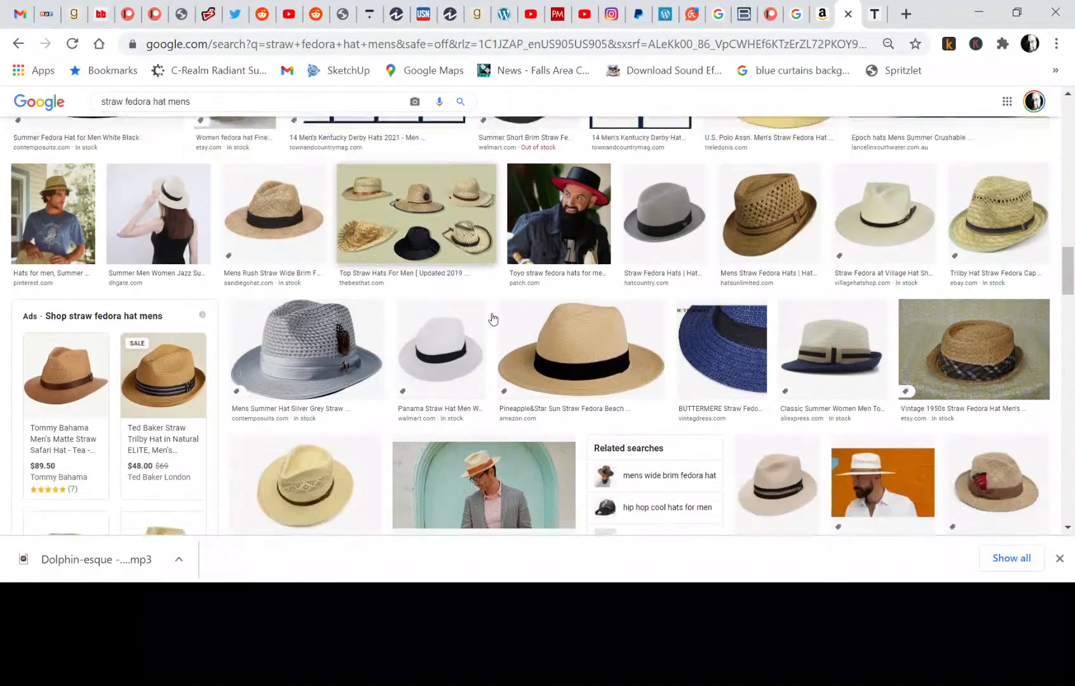
{"action": "scroll", "coordinate": [493, 319], "scroll_direction": "down", "scroll_amount": 2}
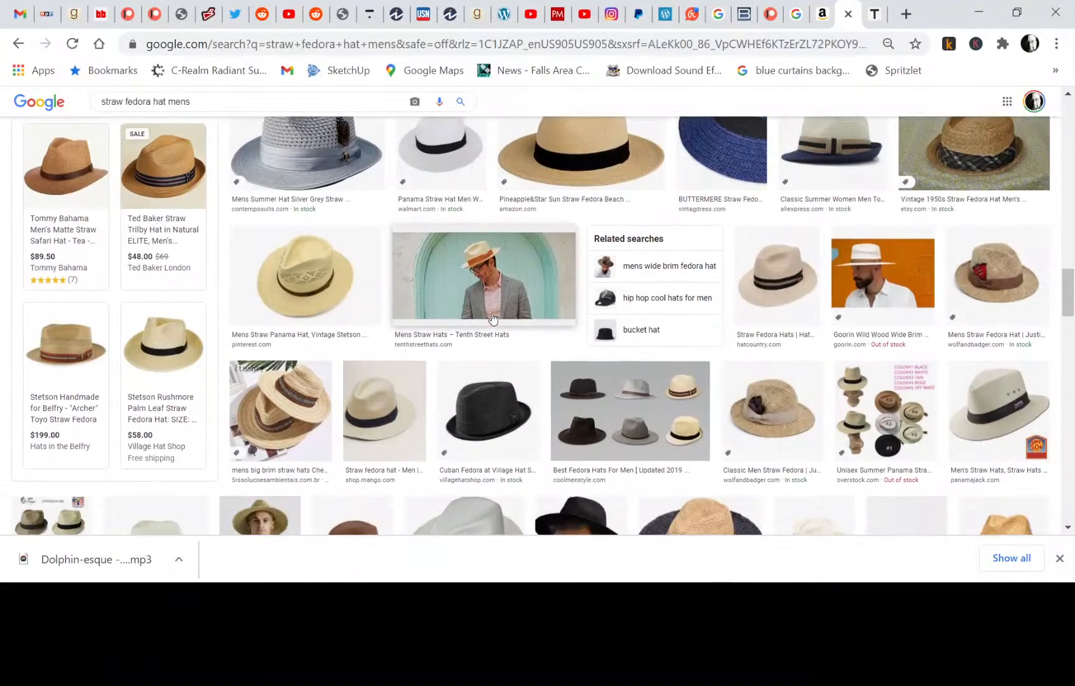
{"action": "scroll", "coordinate": [493, 318], "scroll_direction": "down", "scroll_amount": 5}
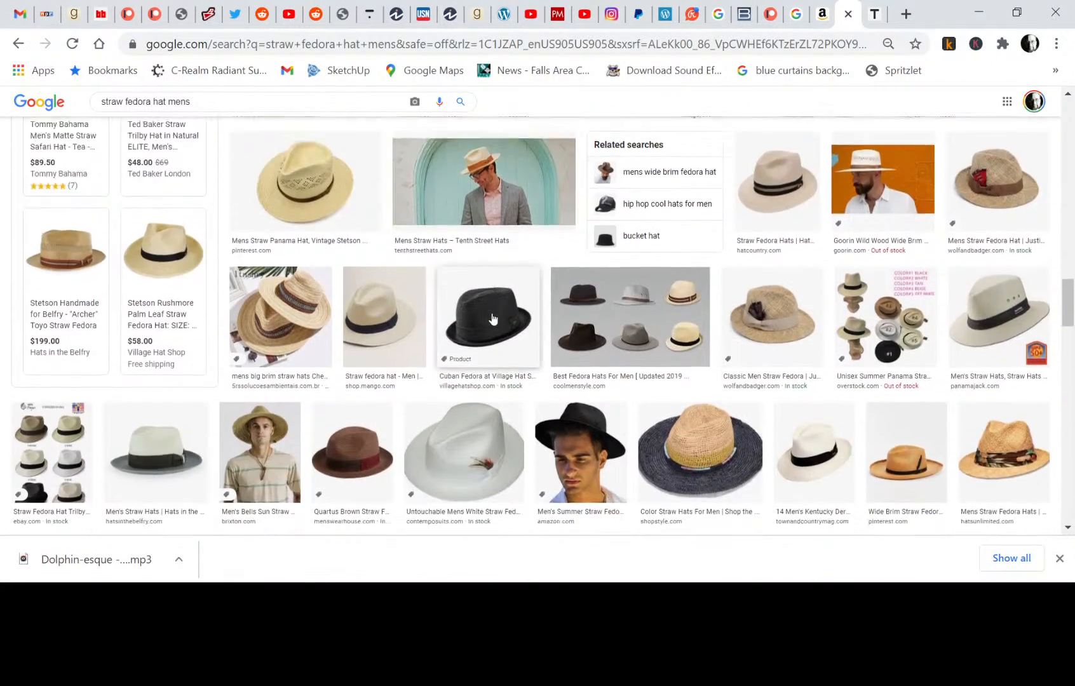
{"action": "scroll", "coordinate": [493, 318], "scroll_direction": "down", "scroll_amount": 6}
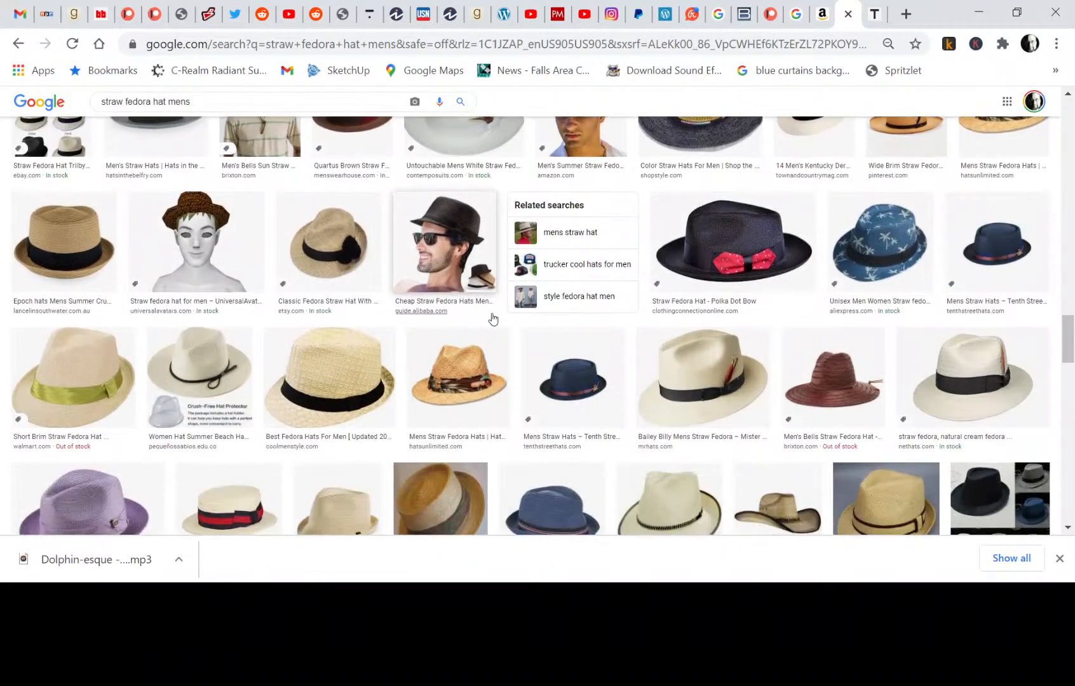
{"action": "scroll", "coordinate": [493, 318], "scroll_direction": "down", "scroll_amount": 1}
{"action": "scroll", "coordinate": [493, 318], "scroll_direction": "up", "scroll_amount": 3}
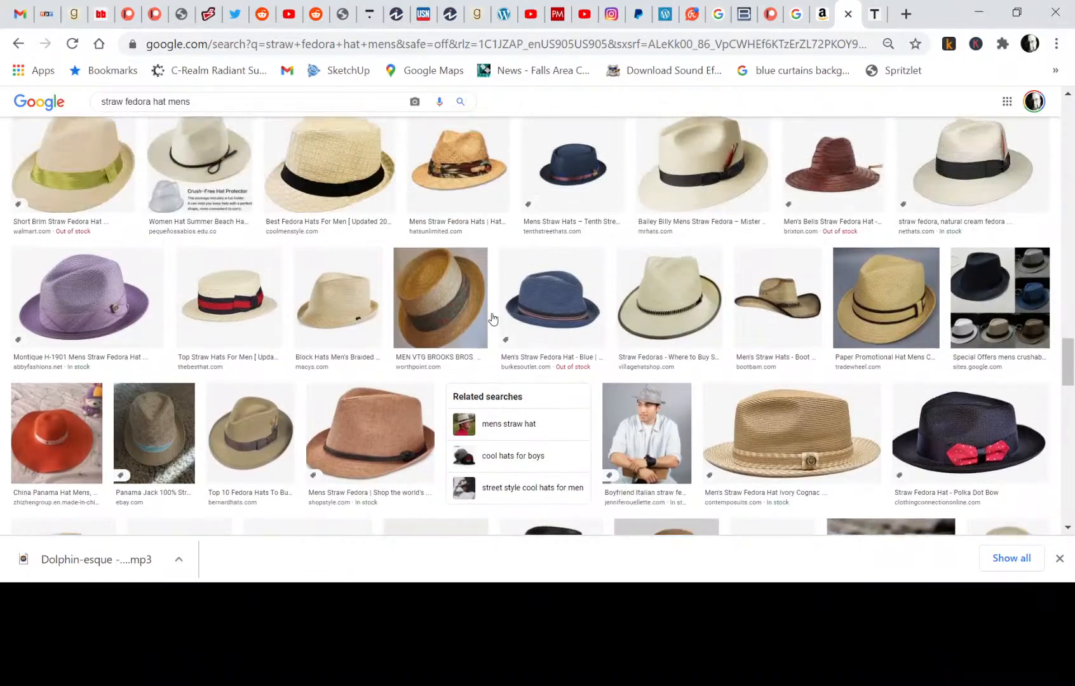
{"action": "scroll", "coordinate": [493, 319], "scroll_direction": "down", "scroll_amount": 4}
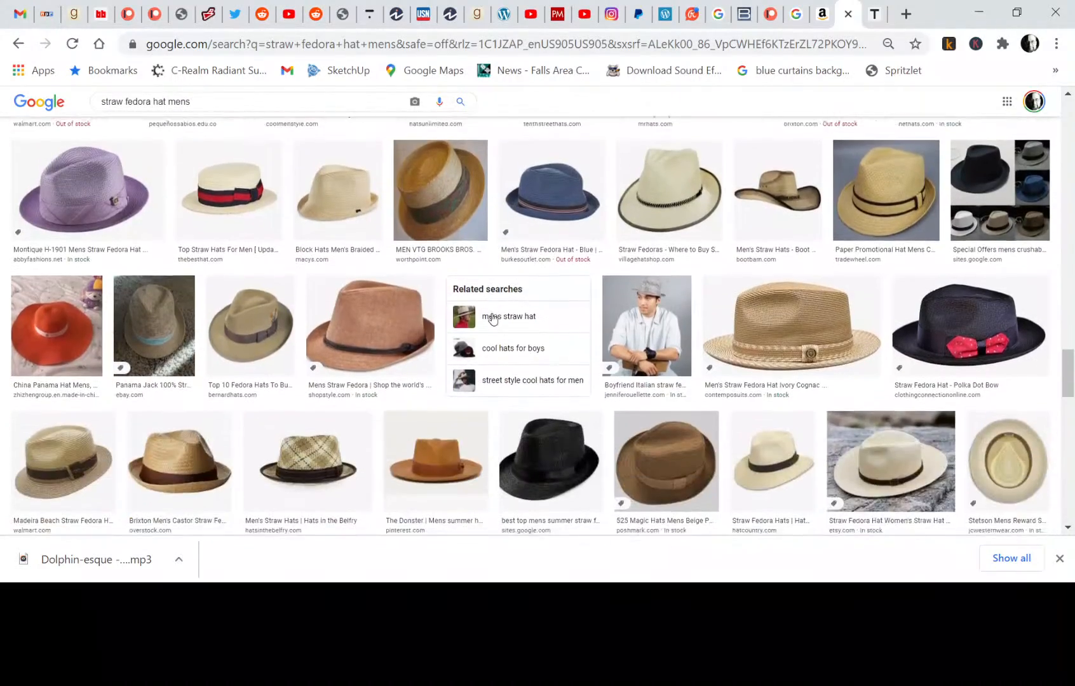
{"action": "scroll", "coordinate": [493, 318], "scroll_direction": "up", "scroll_amount": 5}
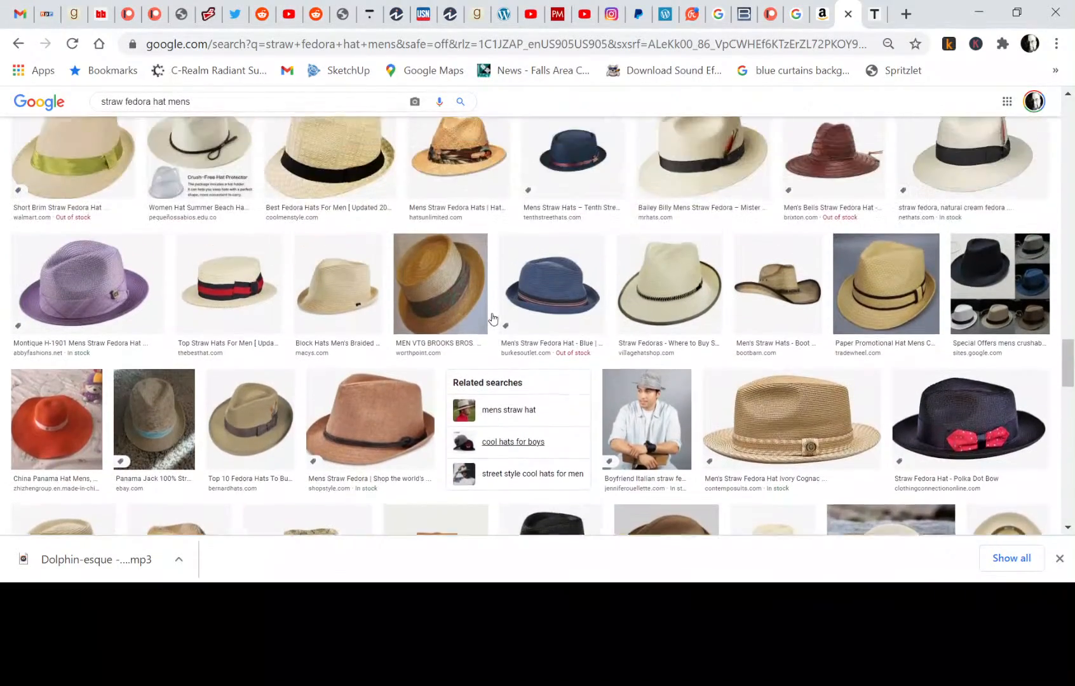
{"action": "scroll", "coordinate": [494, 318], "scroll_direction": "up", "scroll_amount": 1}
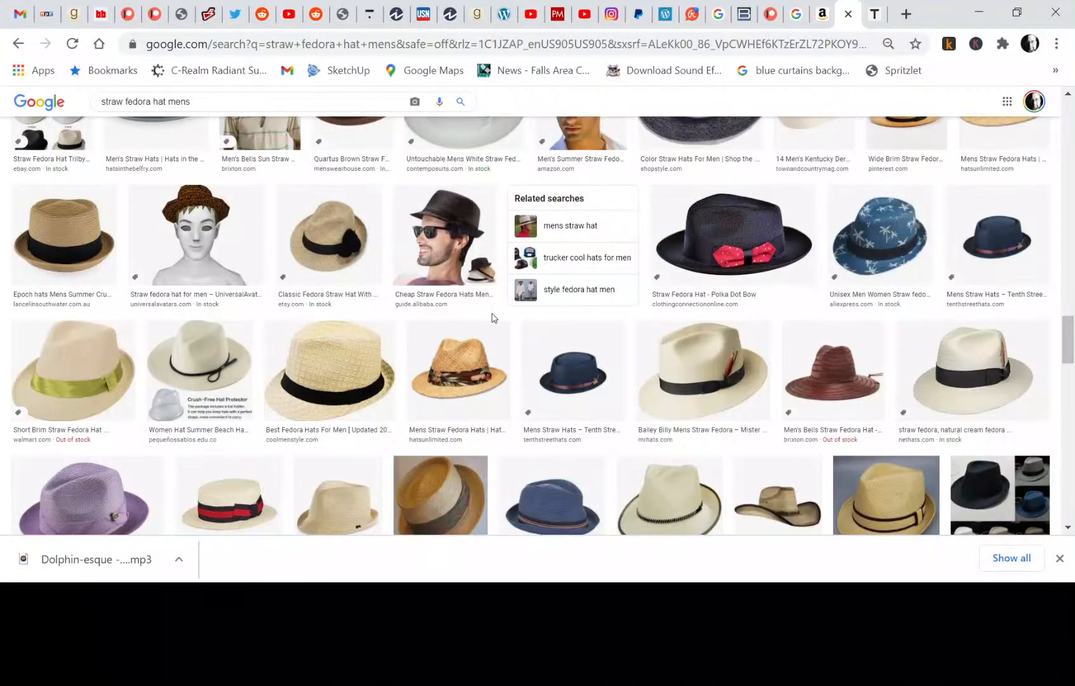
{"action": "scroll", "coordinate": [493, 318], "scroll_direction": "up", "scroll_amount": 3}
{"action": "scroll", "coordinate": [493, 318], "scroll_direction": "up", "scroll_amount": 3}
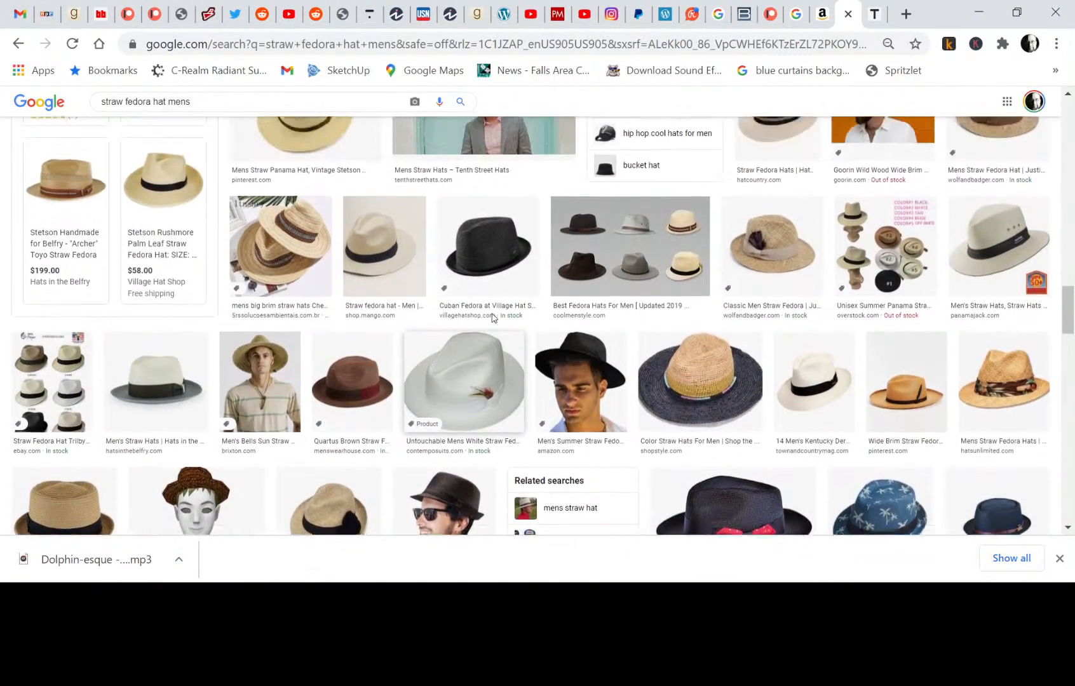
{"action": "scroll", "coordinate": [494, 319], "scroll_direction": "up", "scroll_amount": 2}
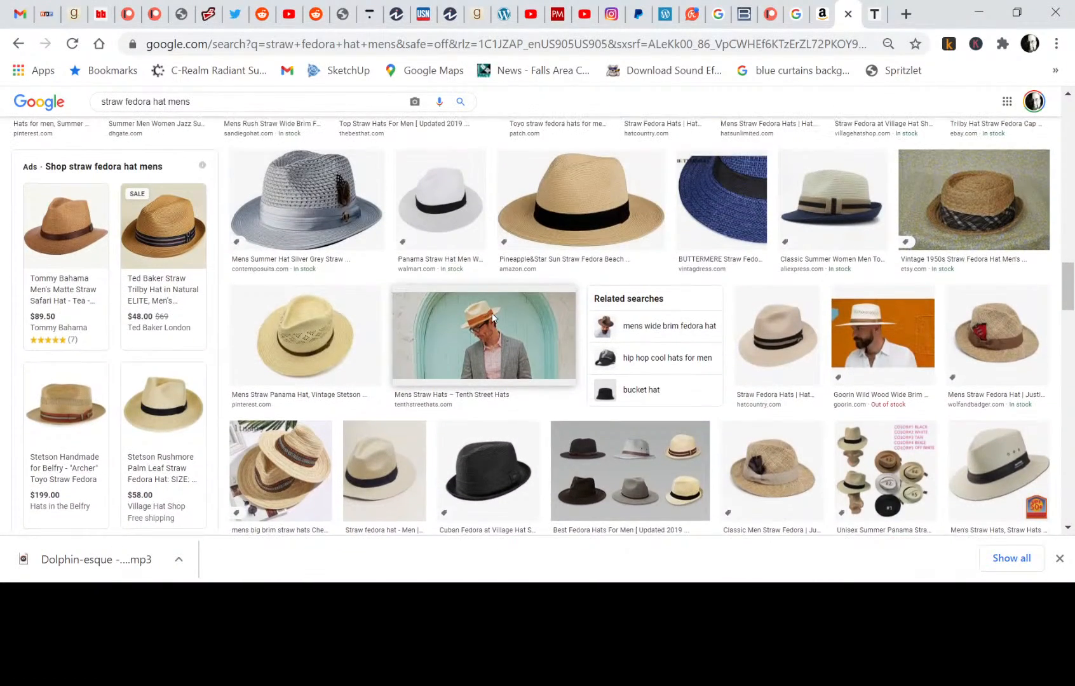
{"action": "scroll", "coordinate": [493, 319], "scroll_direction": "down", "scroll_amount": 1}
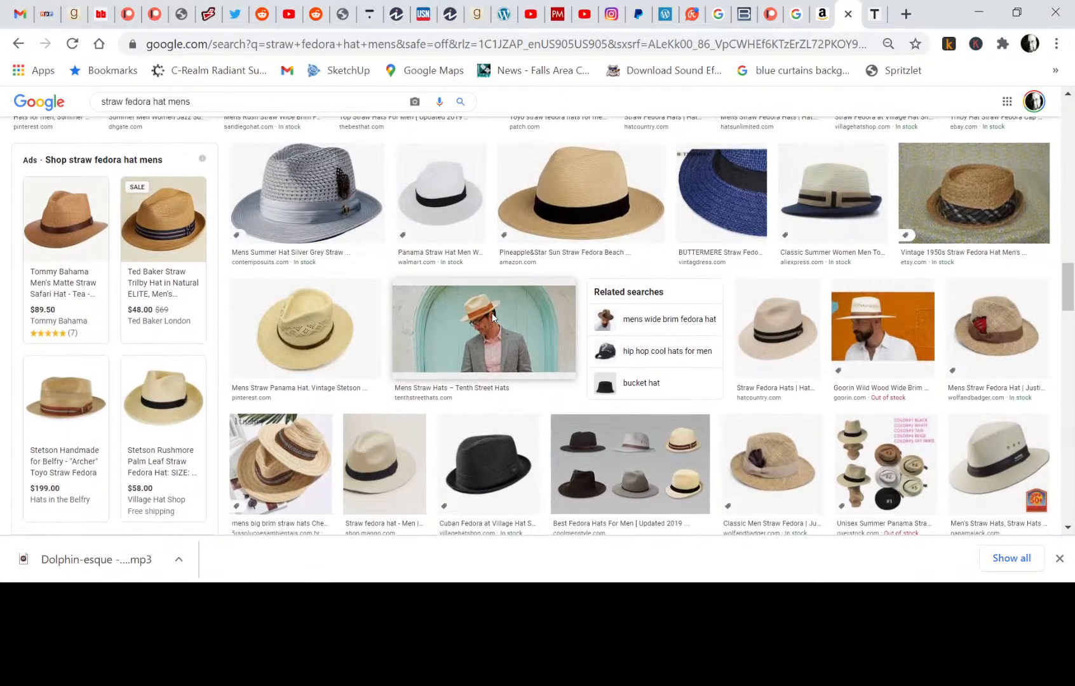
- Open the Tenth Street Hats straw hat photo and follow its related images to the Dorfman Pacific and Byron Bay Surf Club wedding pictures
{"action": "left_click", "coordinate": [502, 316]}
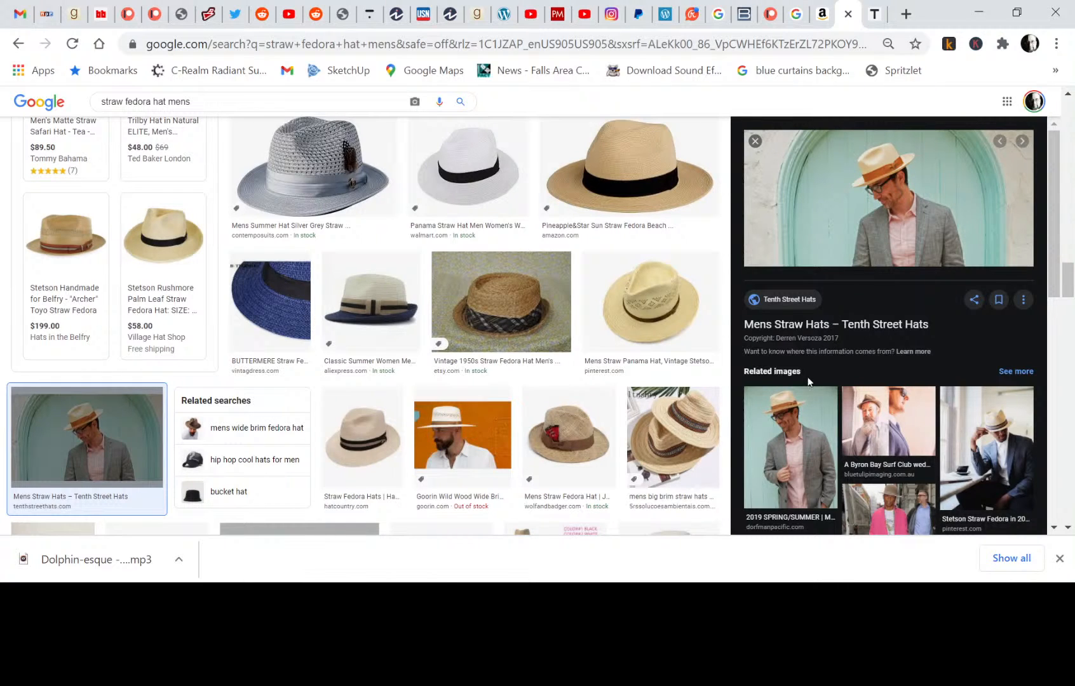
{"action": "left_click", "coordinate": [788, 450]}
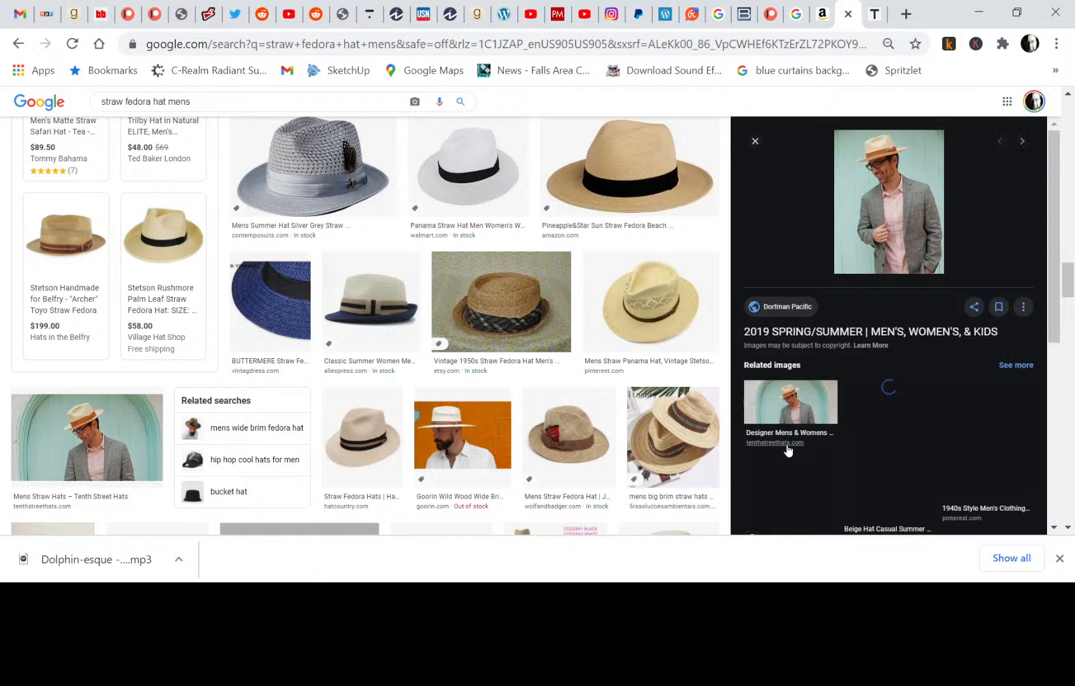
{"action": "scroll", "coordinate": [893, 415], "scroll_direction": "down", "scroll_amount": 4}
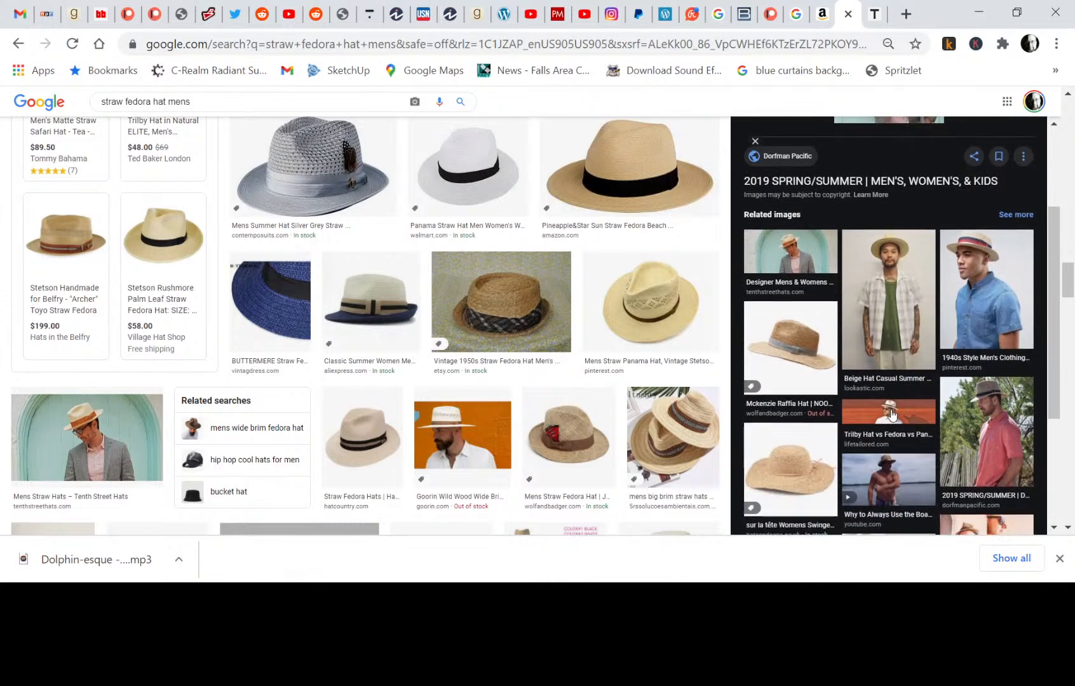
{"action": "scroll", "coordinate": [893, 414], "scroll_direction": "down", "scroll_amount": 2}
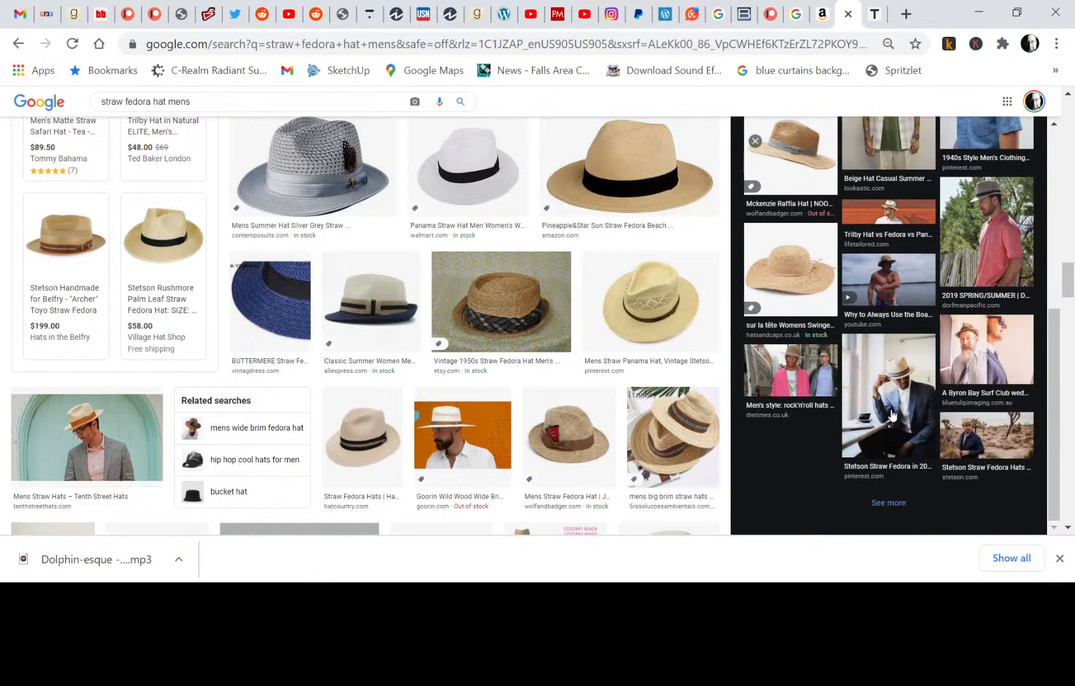
{"action": "left_click", "coordinate": [971, 353]}
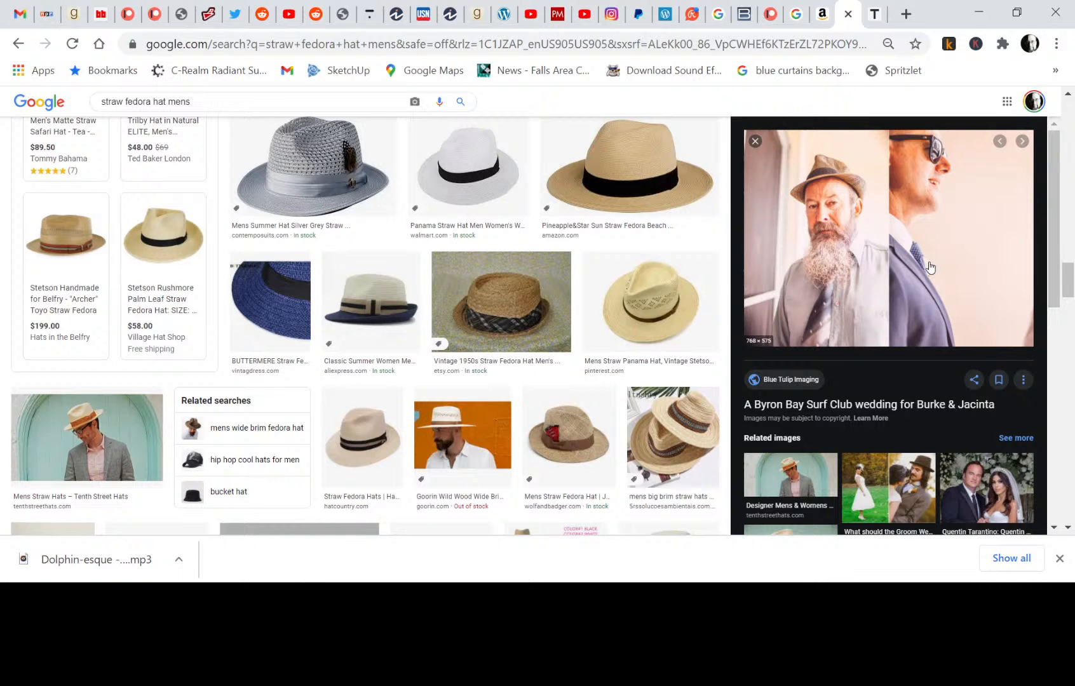
- Open the Stetson Straw Fedora in 2020 picture from the related images and look through its related hats and the main results
{"action": "scroll", "coordinate": [930, 267], "scroll_direction": "down", "scroll_amount": 2}
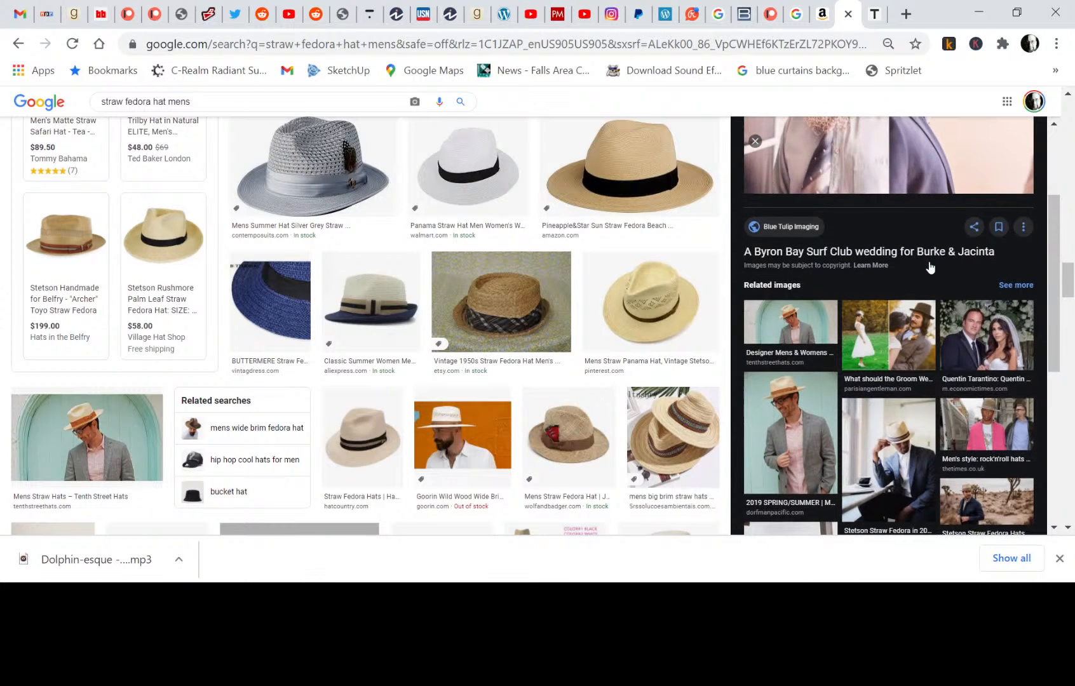
{"action": "scroll", "coordinate": [915, 273], "scroll_direction": "down", "scroll_amount": 2}
{"action": "scroll", "coordinate": [901, 278], "scroll_direction": "down", "scroll_amount": 2}
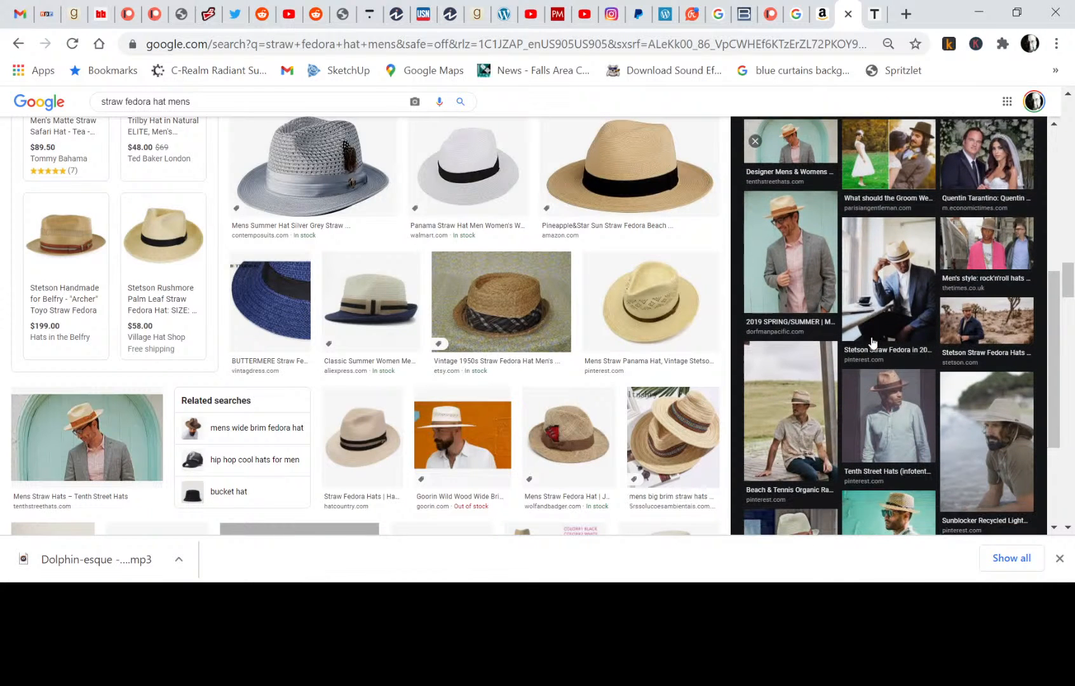
{"action": "left_click", "coordinate": [915, 276]}
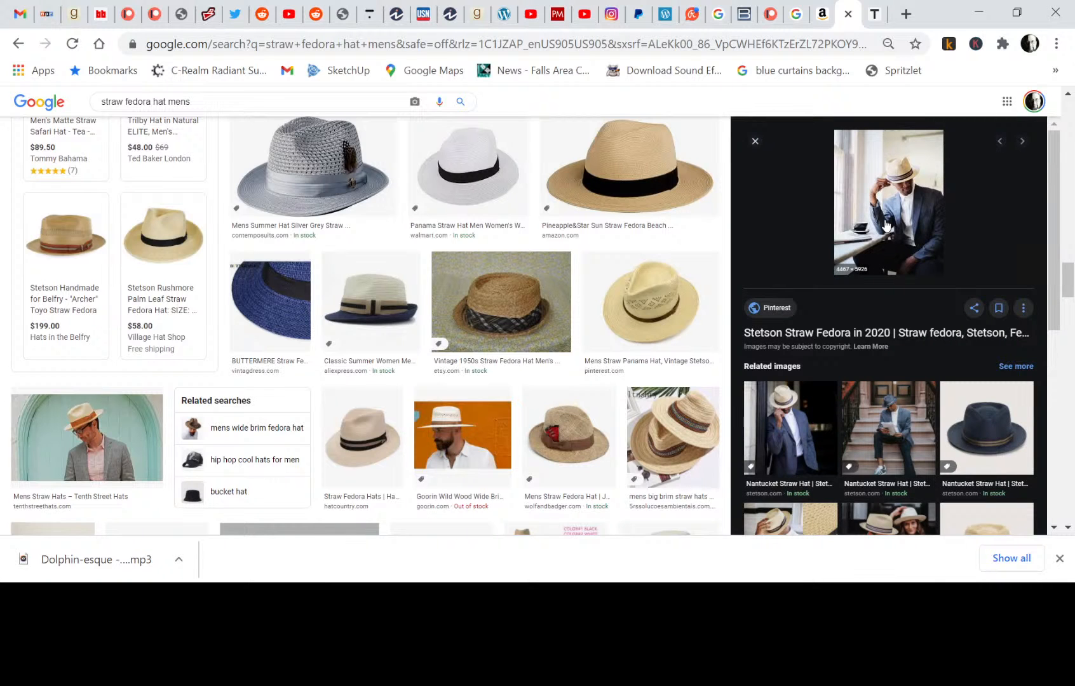
{"action": "scroll", "coordinate": [875, 309], "scroll_direction": "down", "scroll_amount": 6}
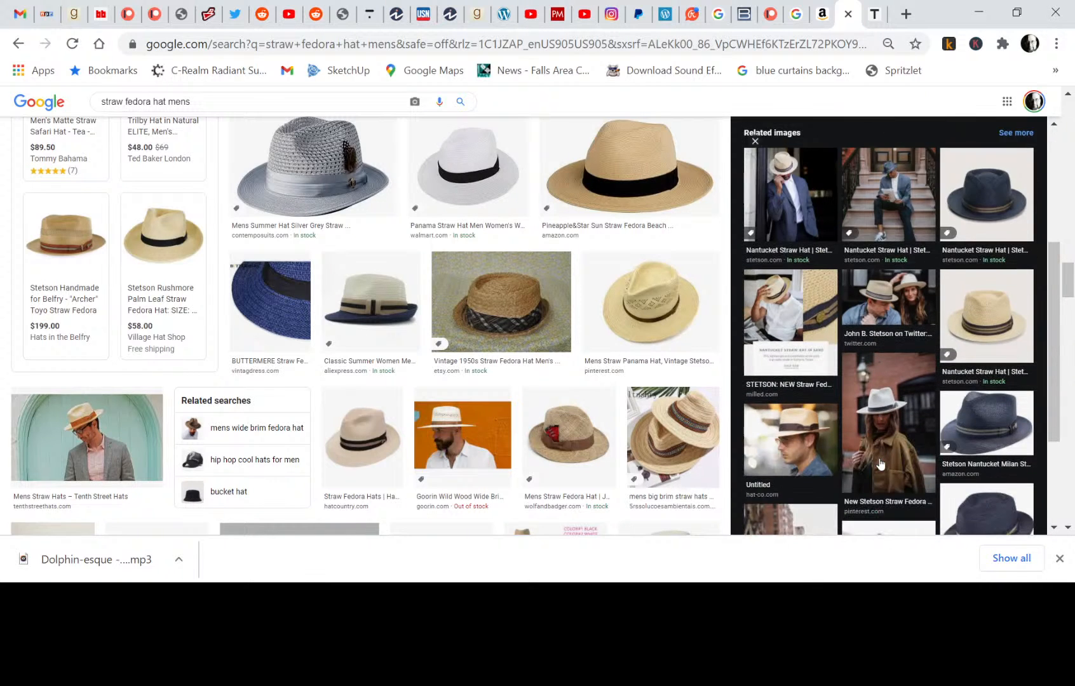
{"action": "scroll", "coordinate": [881, 464], "scroll_direction": "down", "scroll_amount": 3}
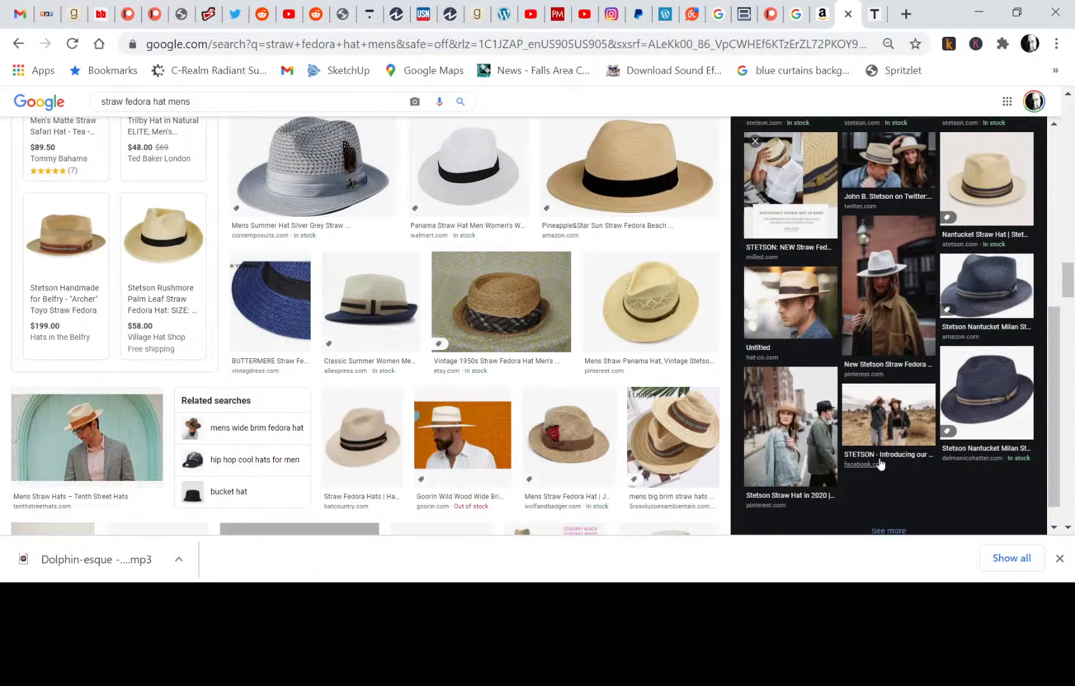
{"action": "scroll", "coordinate": [880, 464], "scroll_direction": "up", "scroll_amount": 4}
{"action": "left_click", "coordinate": [881, 463]}
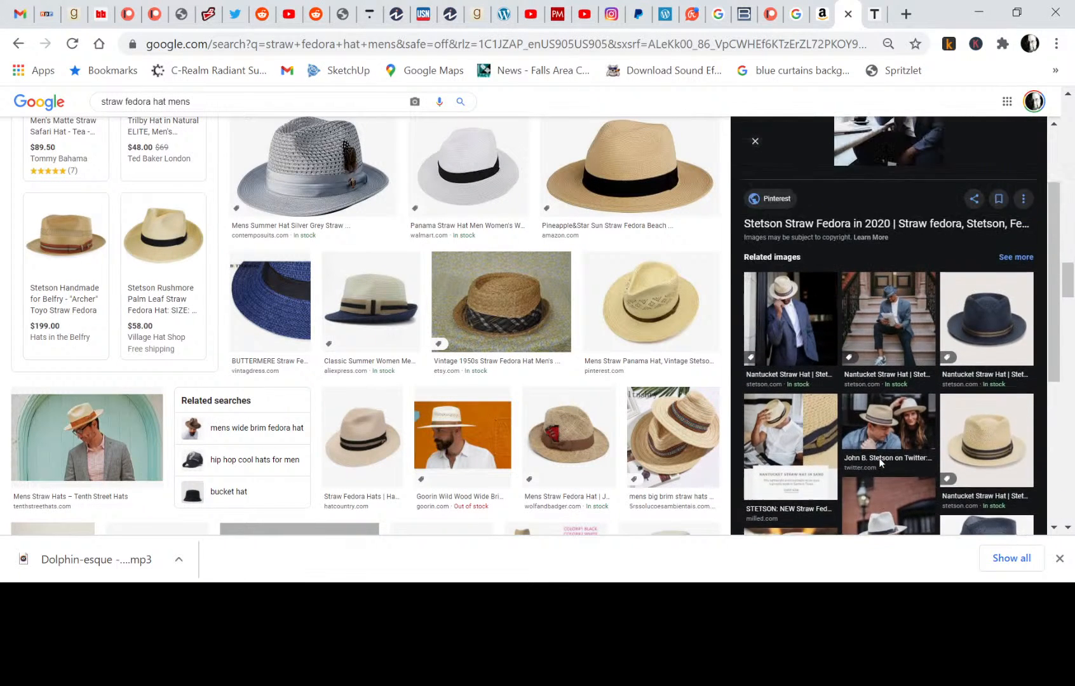
{"action": "scroll", "coordinate": [880, 463], "scroll_direction": "up", "scroll_amount": 3}
{"action": "scroll", "coordinate": [880, 463], "scroll_direction": "up", "scroll_amount": 1}
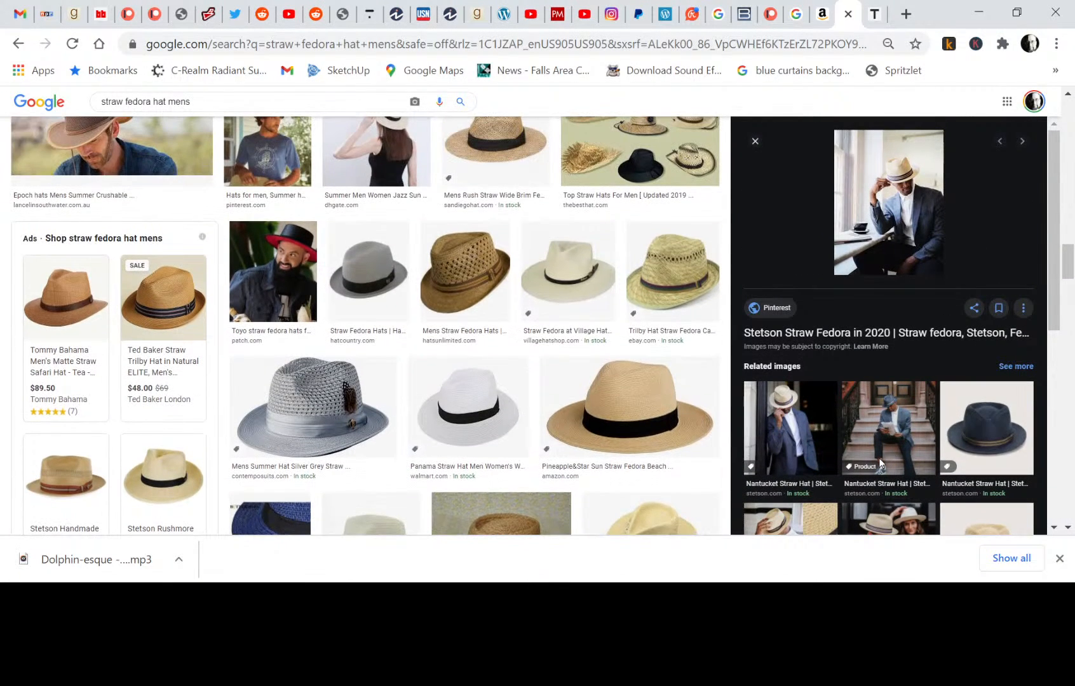
{"action": "scroll", "coordinate": [880, 463], "scroll_direction": "up", "scroll_amount": 1}
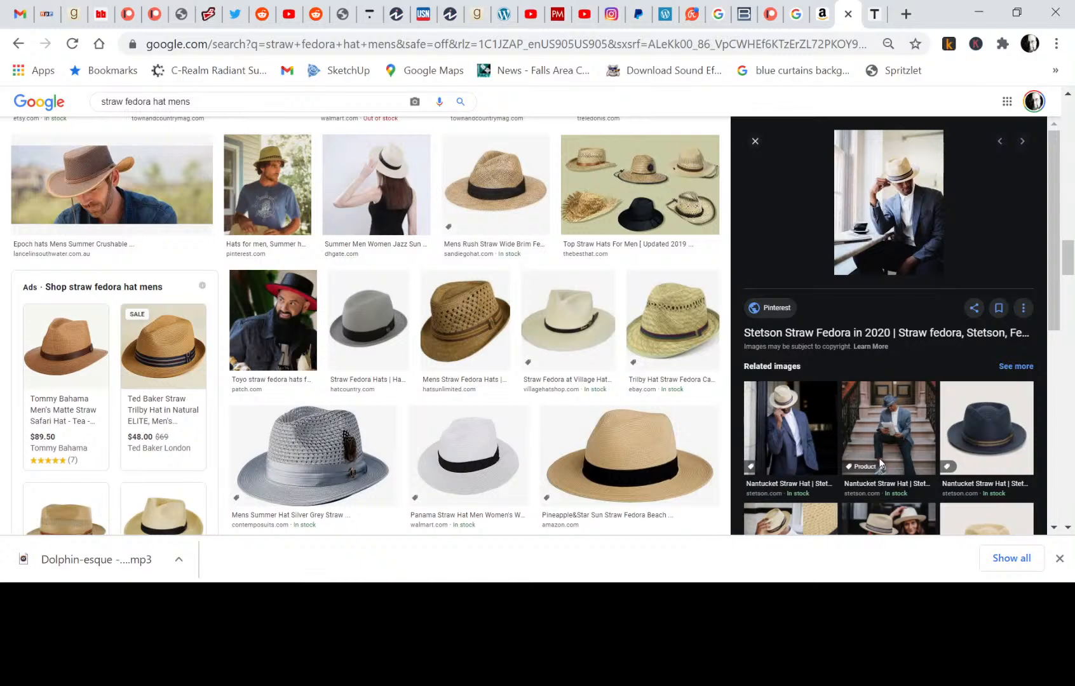
- Open the Spencer Summer Toyo Fedora image result and its Pinterest page, and log in with the saved account credentials
{"action": "left_click", "coordinate": [278, 187]}
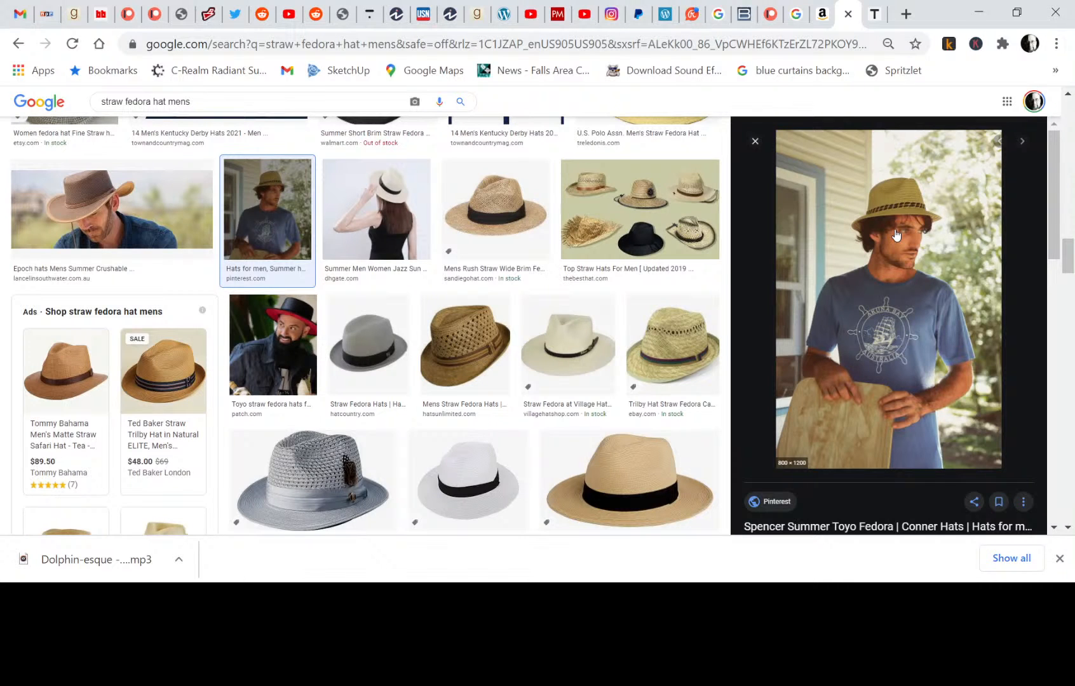
{"action": "left_click", "coordinate": [945, 266]}
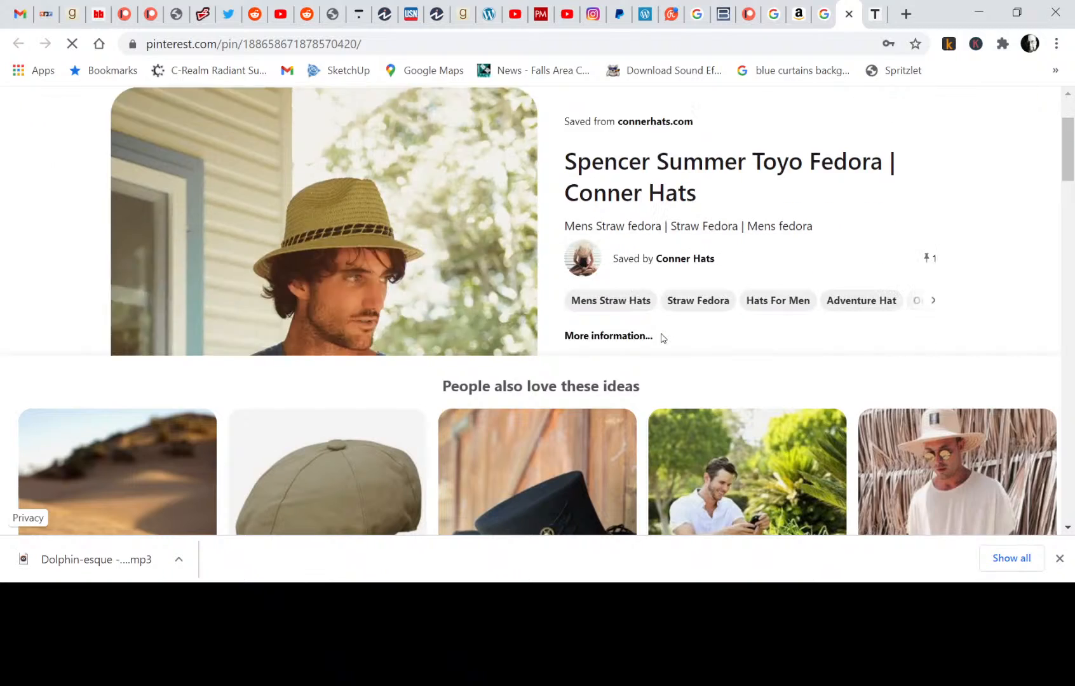
{"action": "scroll", "coordinate": [662, 338], "scroll_direction": "down", "scroll_amount": 3}
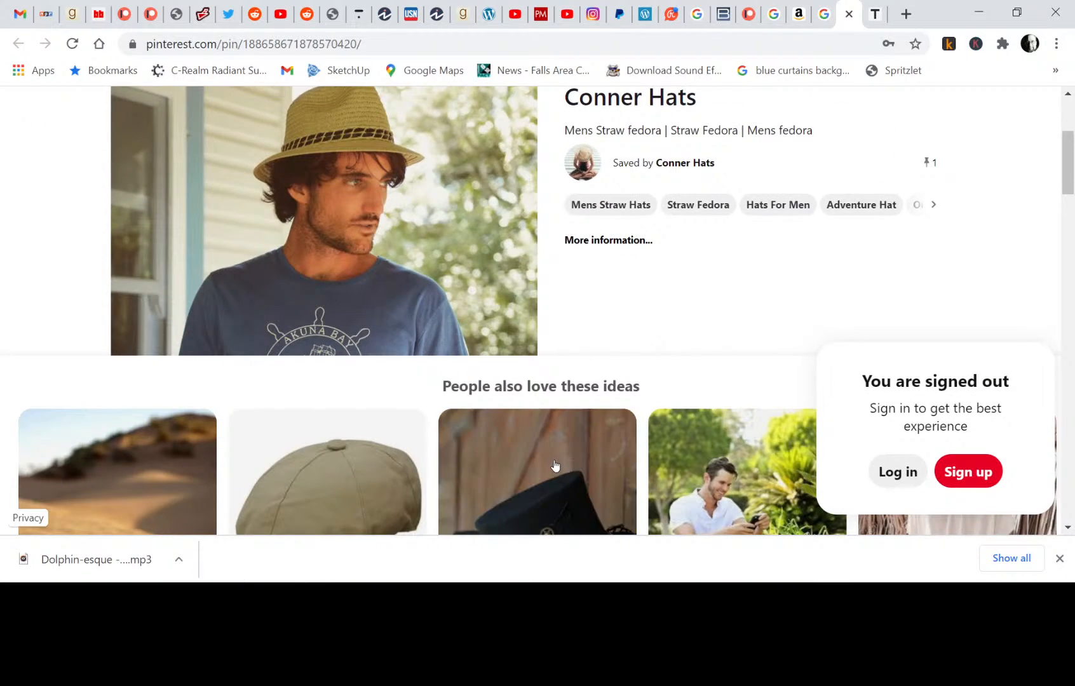
{"action": "scroll", "coordinate": [555, 466], "scroll_direction": "down", "scroll_amount": 8}
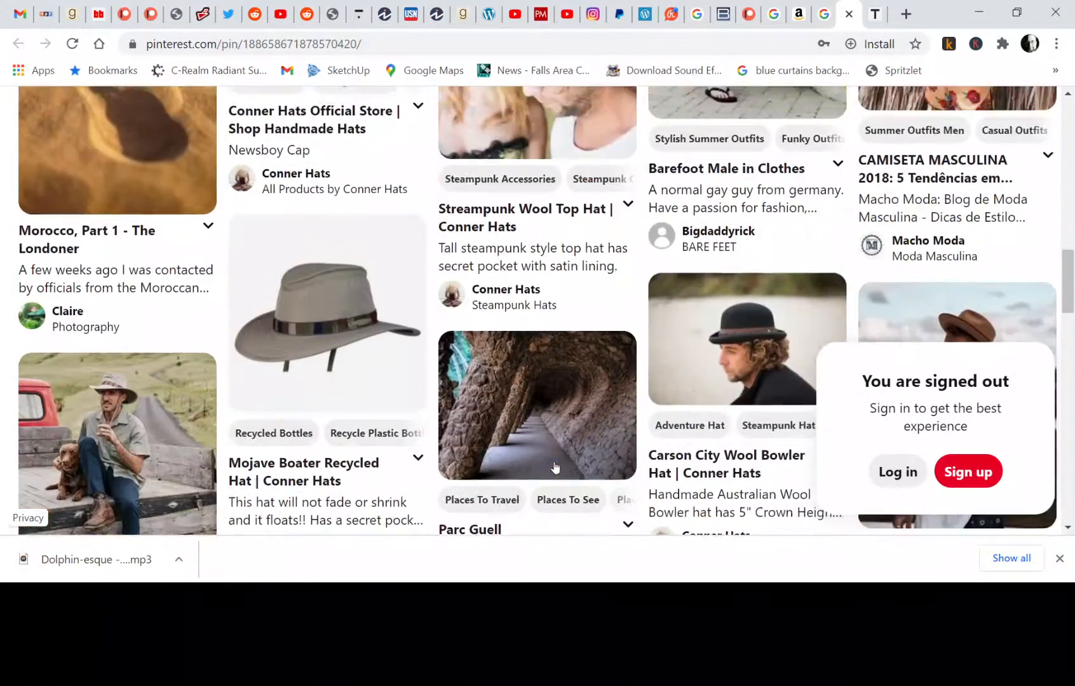
{"action": "scroll", "coordinate": [555, 466], "scroll_direction": "down", "scroll_amount": 5}
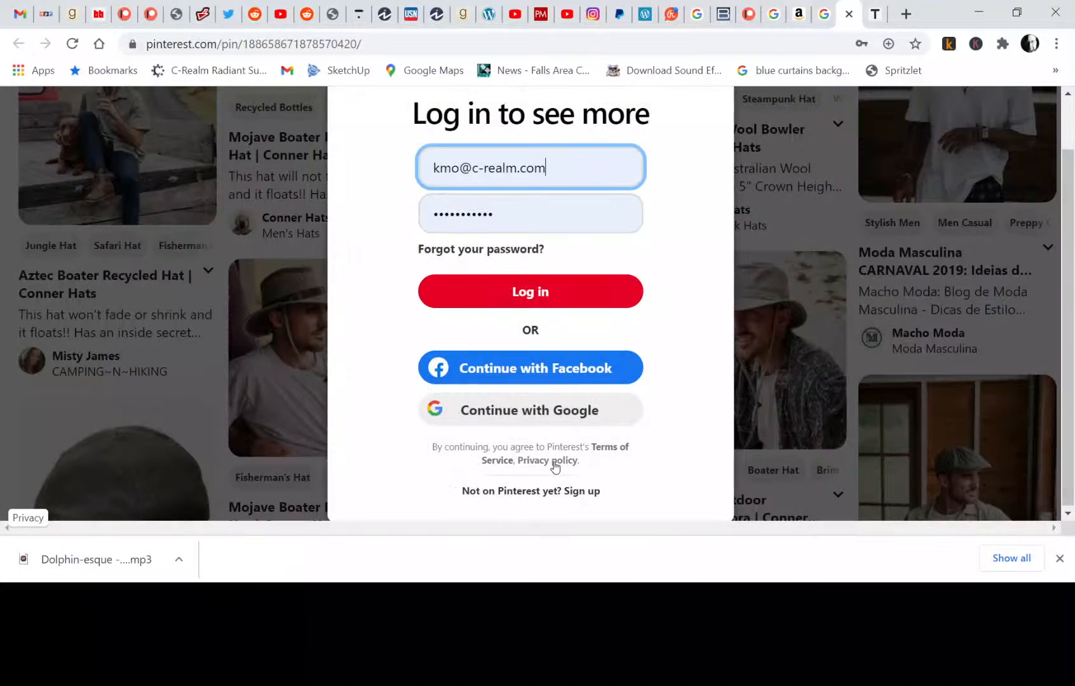
{"action": "left_click", "coordinate": [536, 296]}
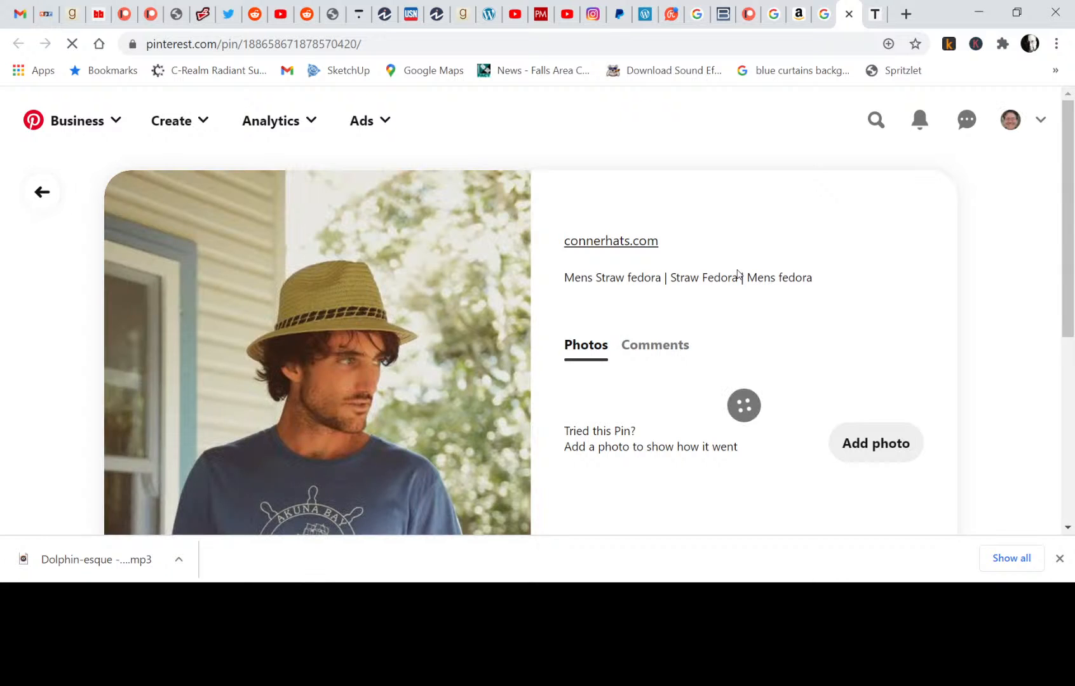
- Look through the similar pins below the Conner Hats straw fedora pin for further hat references
{"action": "scroll", "coordinate": [444, 387], "scroll_direction": "down", "scroll_amount": 10}
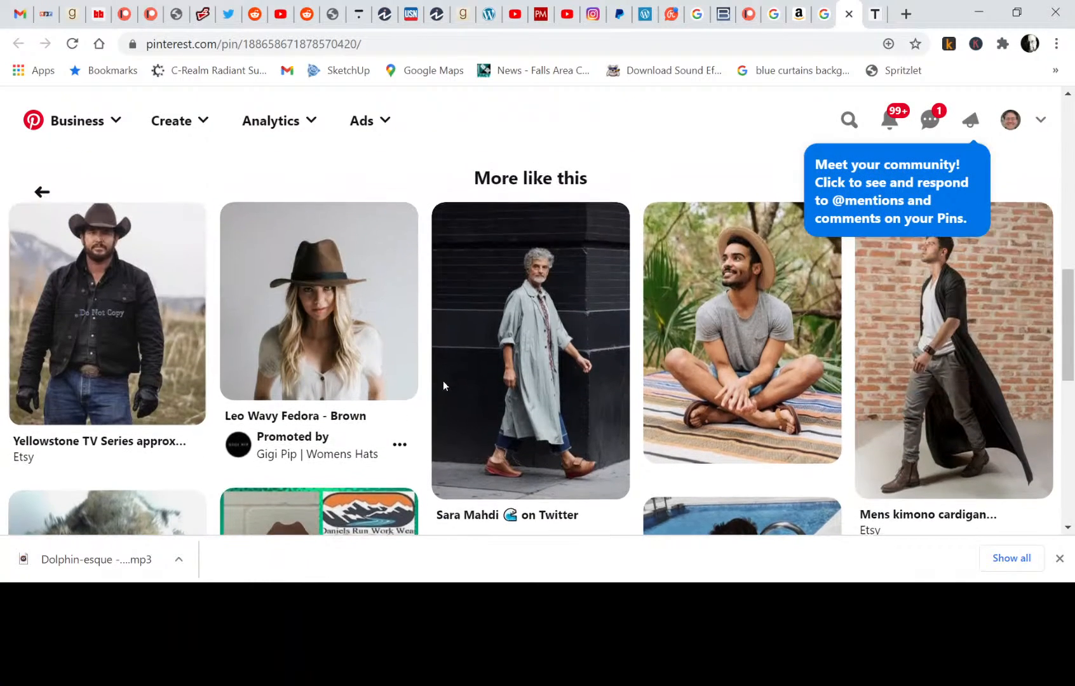
{"action": "scroll", "coordinate": [443, 381], "scroll_direction": "down", "scroll_amount": 6}
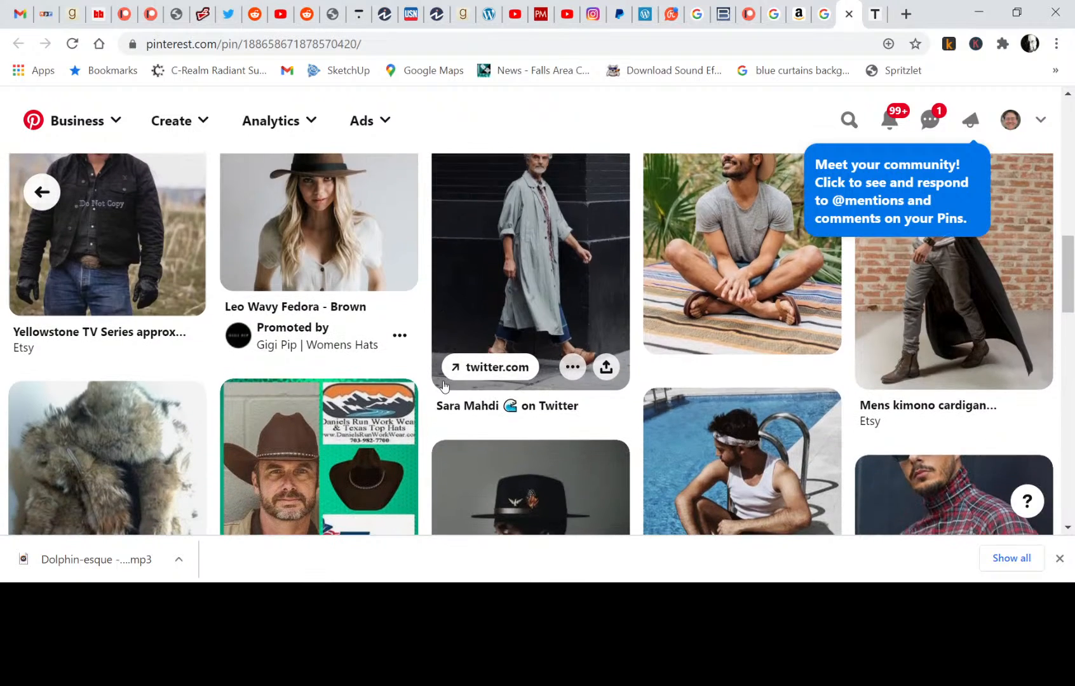
{"action": "scroll", "coordinate": [443, 381], "scroll_direction": "down", "scroll_amount": 3}
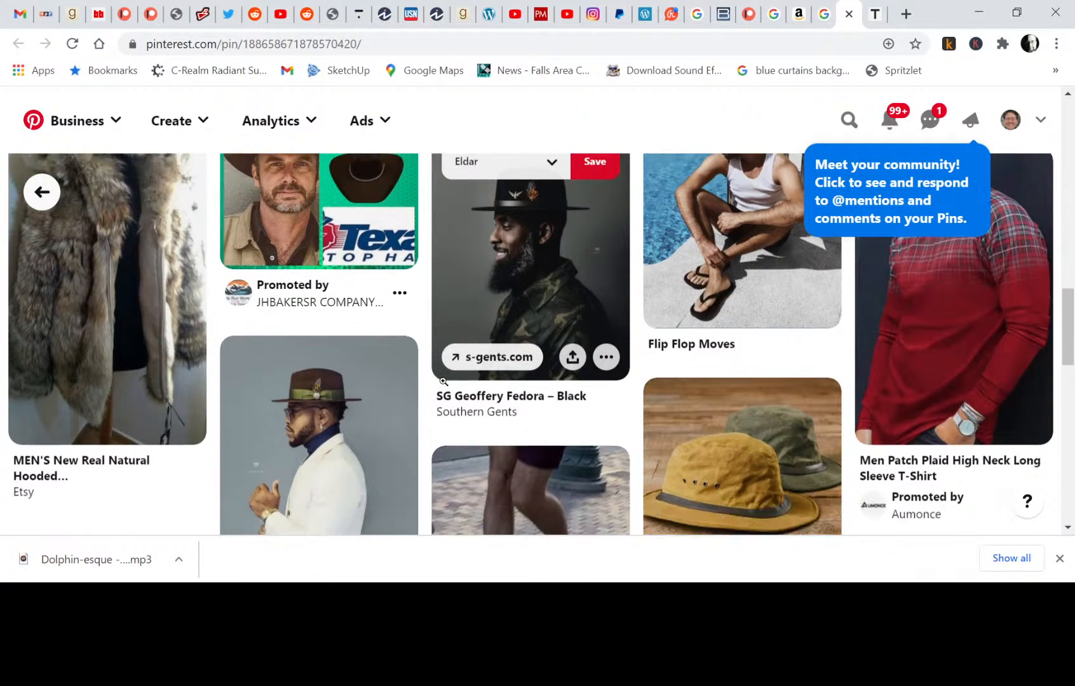
{"action": "scroll", "coordinate": [443, 382], "scroll_direction": "down", "scroll_amount": 2}
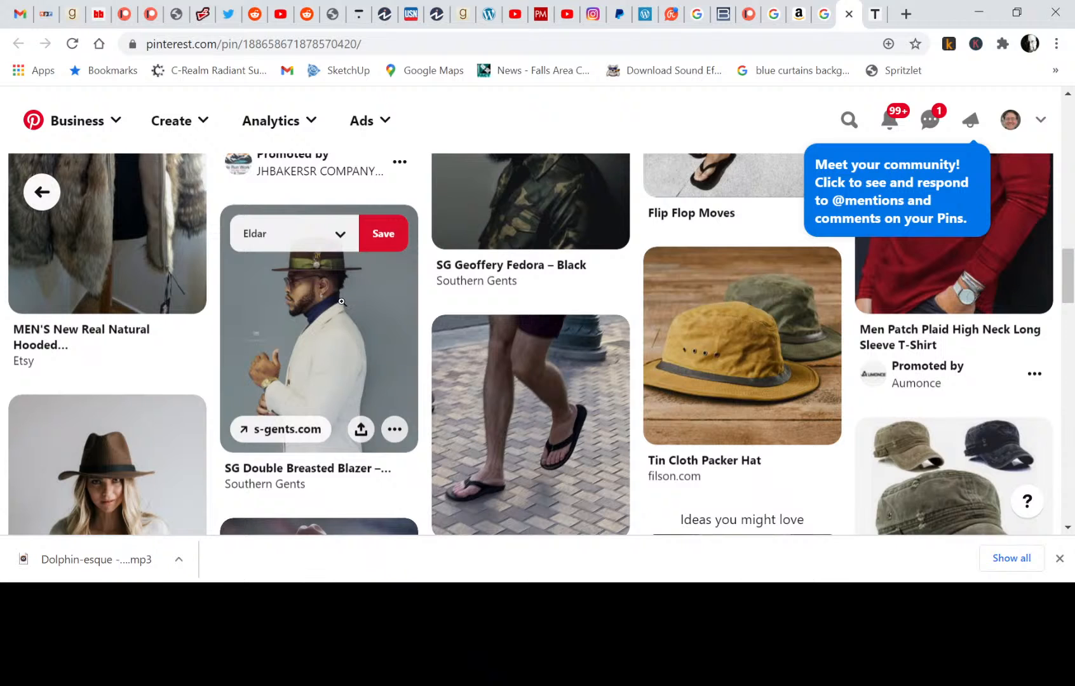
{"action": "scroll", "coordinate": [568, 413], "scroll_direction": "down", "scroll_amount": 5}
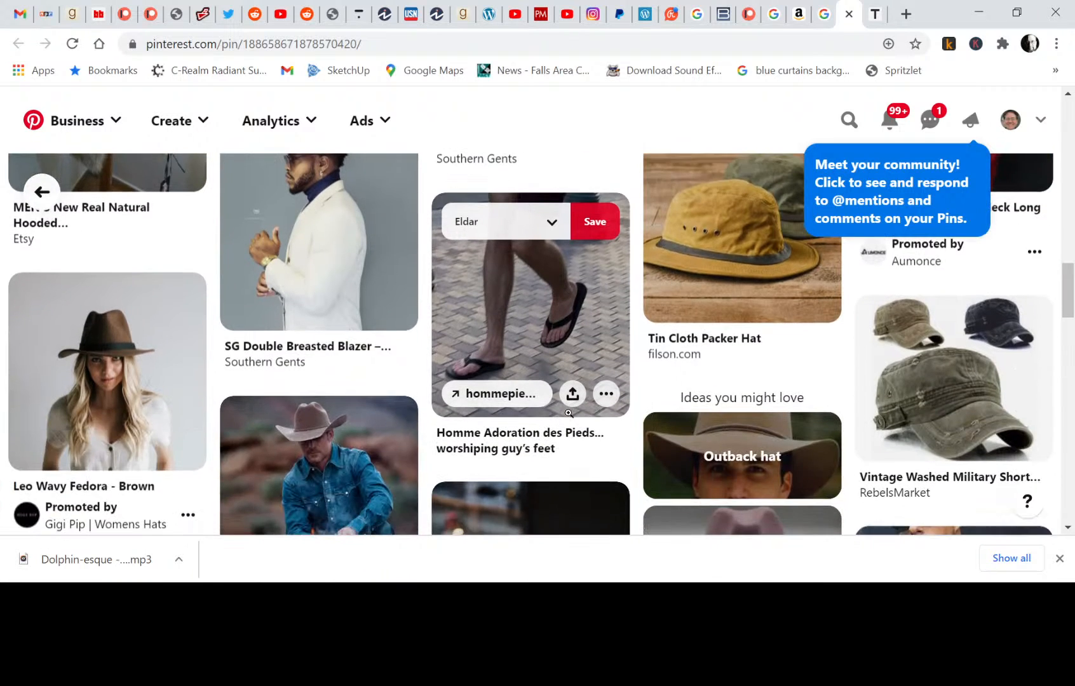
{"action": "scroll", "coordinate": [568, 413], "scroll_direction": "down", "scroll_amount": 15}
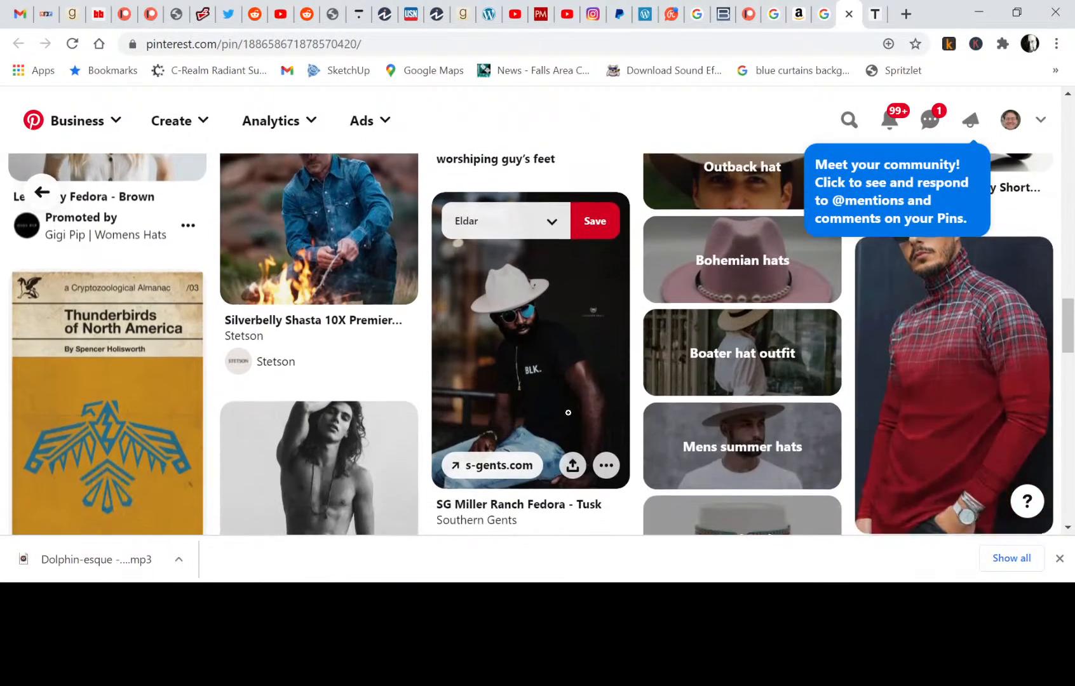
{"action": "scroll", "coordinate": [570, 419], "scroll_direction": "down", "scroll_amount": 3}
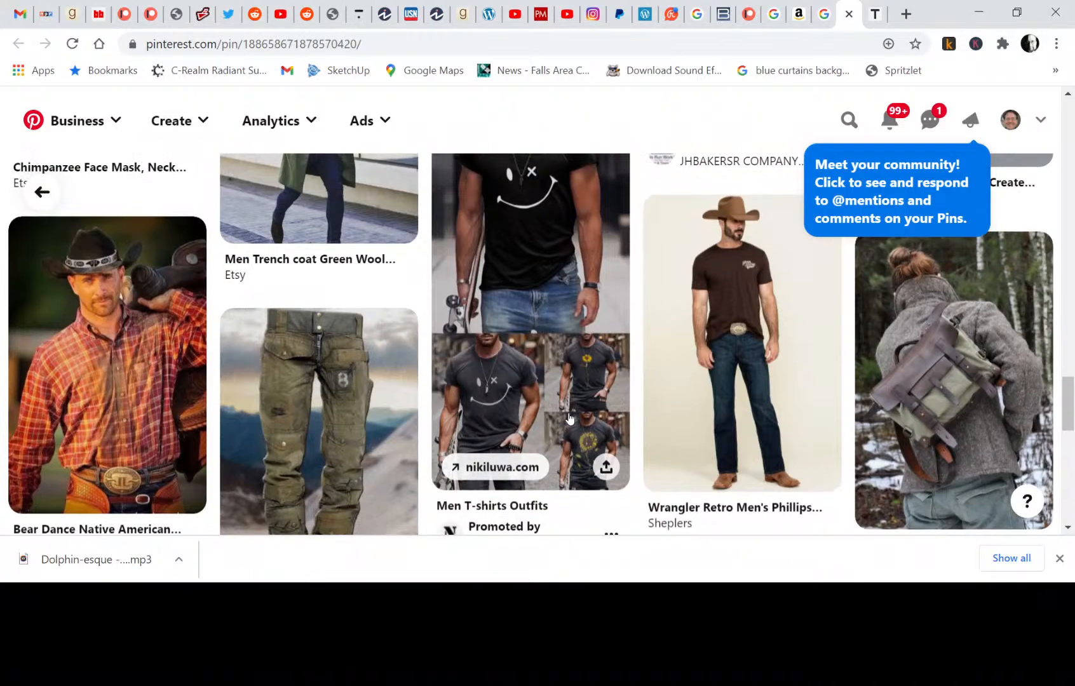
{"action": "scroll", "coordinate": [570, 419], "scroll_direction": "up", "scroll_amount": 12}
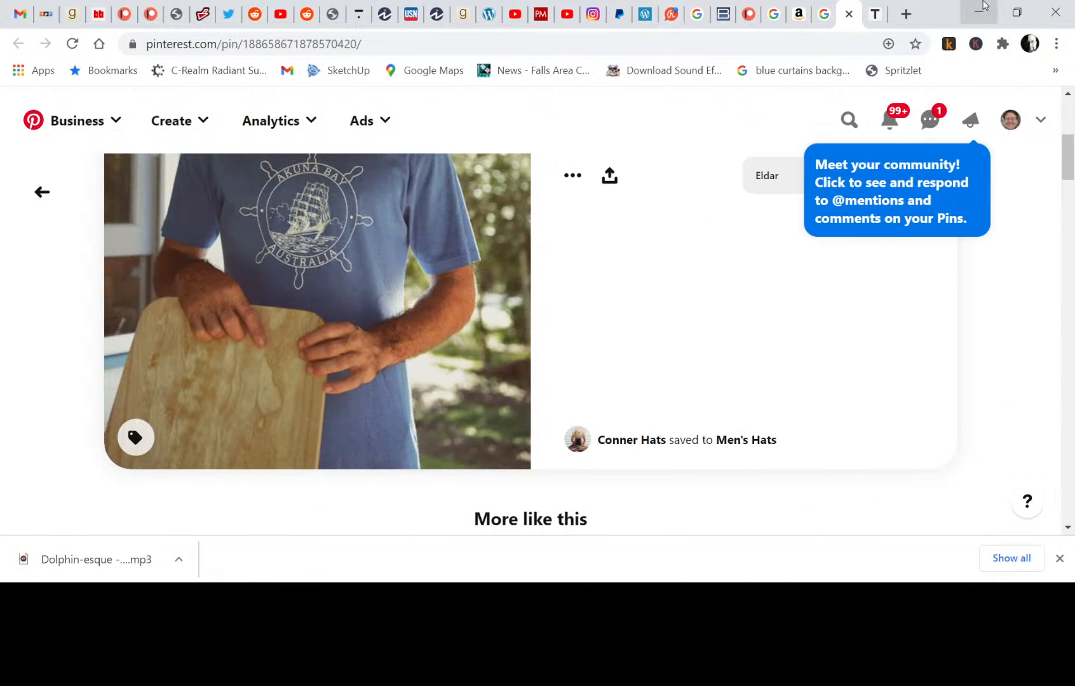
- Reopen the Spencer Summer Toyo Fedora pin from the Google Images result and capture a region screenshot of the man's head and hat
{"action": "left_click", "coordinate": [850, 16]}
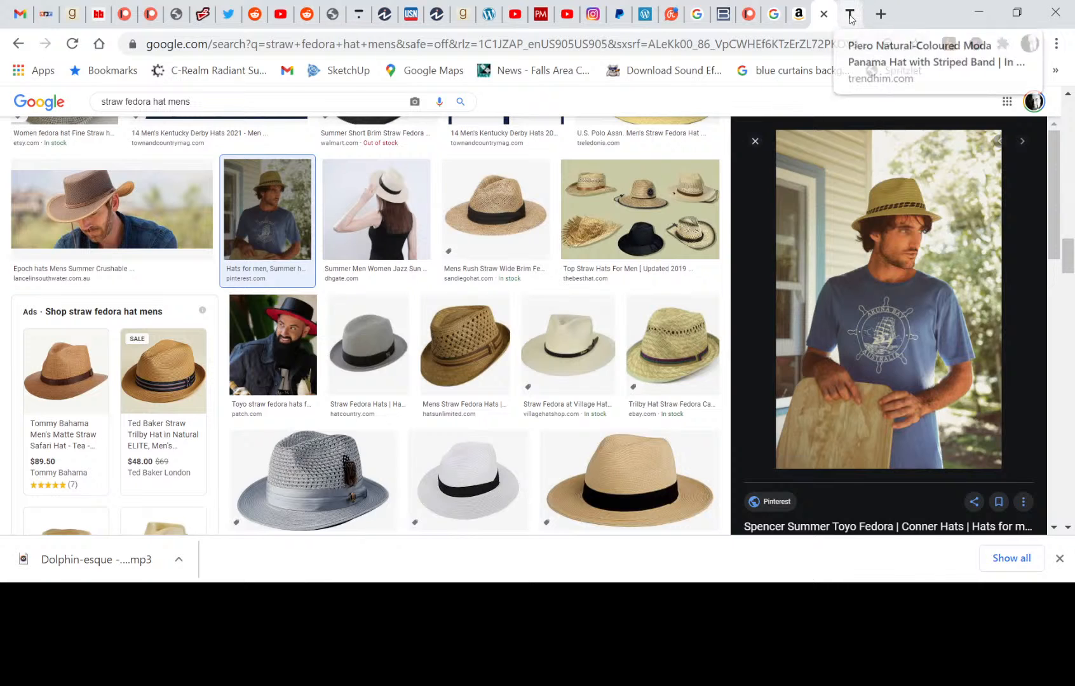
{"action": "left_click", "coordinate": [851, 16]}
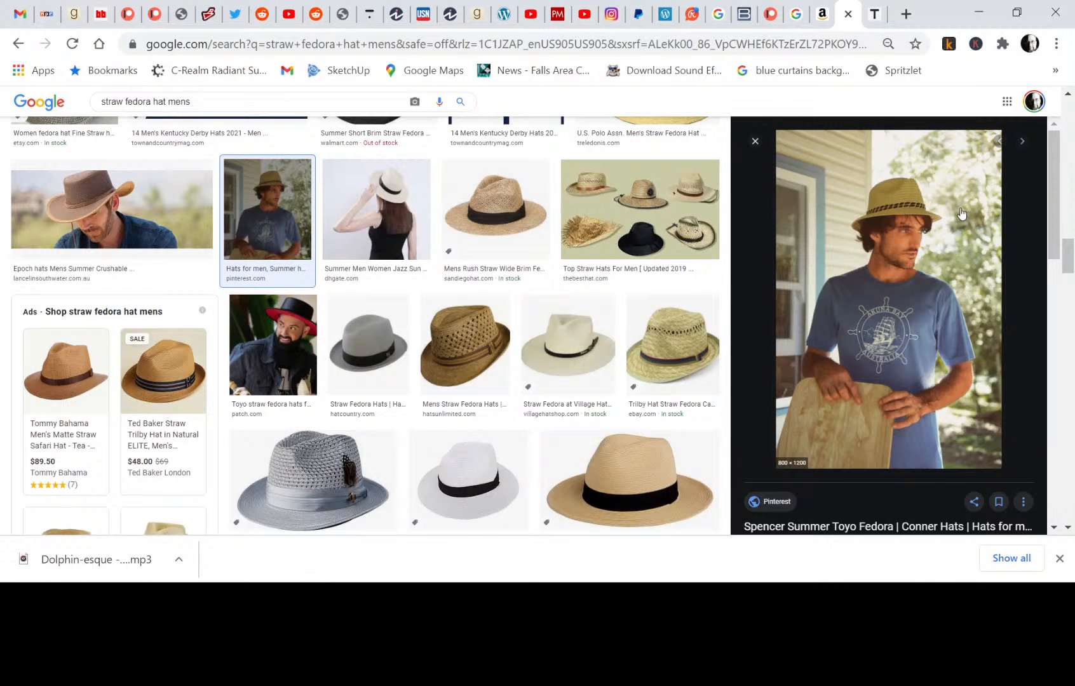
{"action": "left_click", "coordinate": [963, 215]}
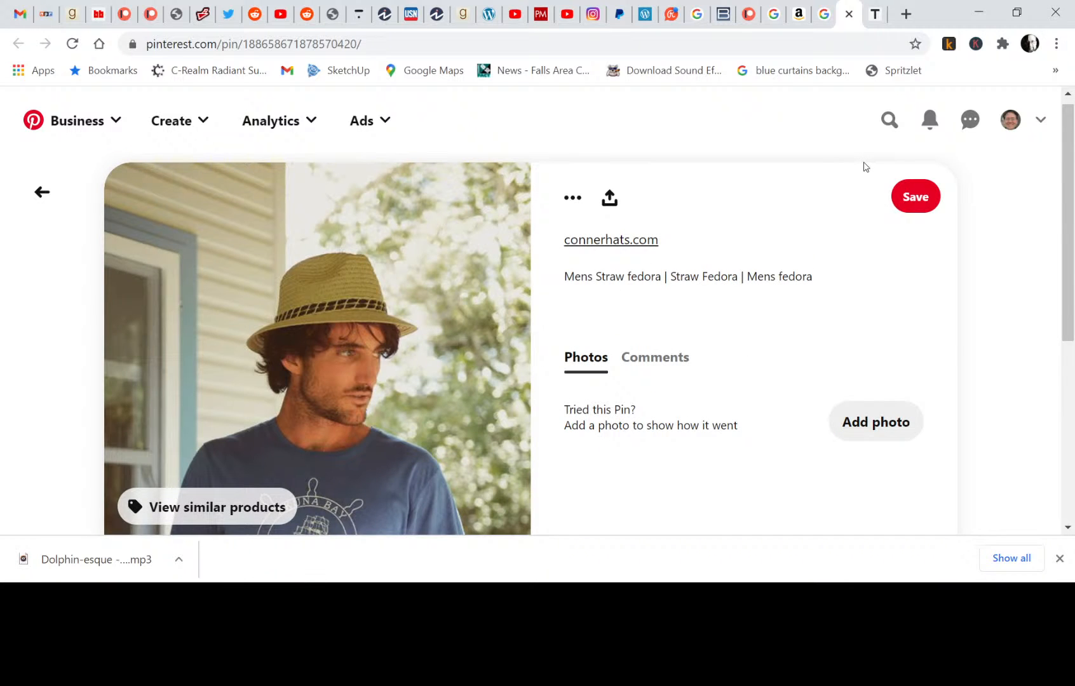
{"action": "key", "text": "ctrl+Print"}
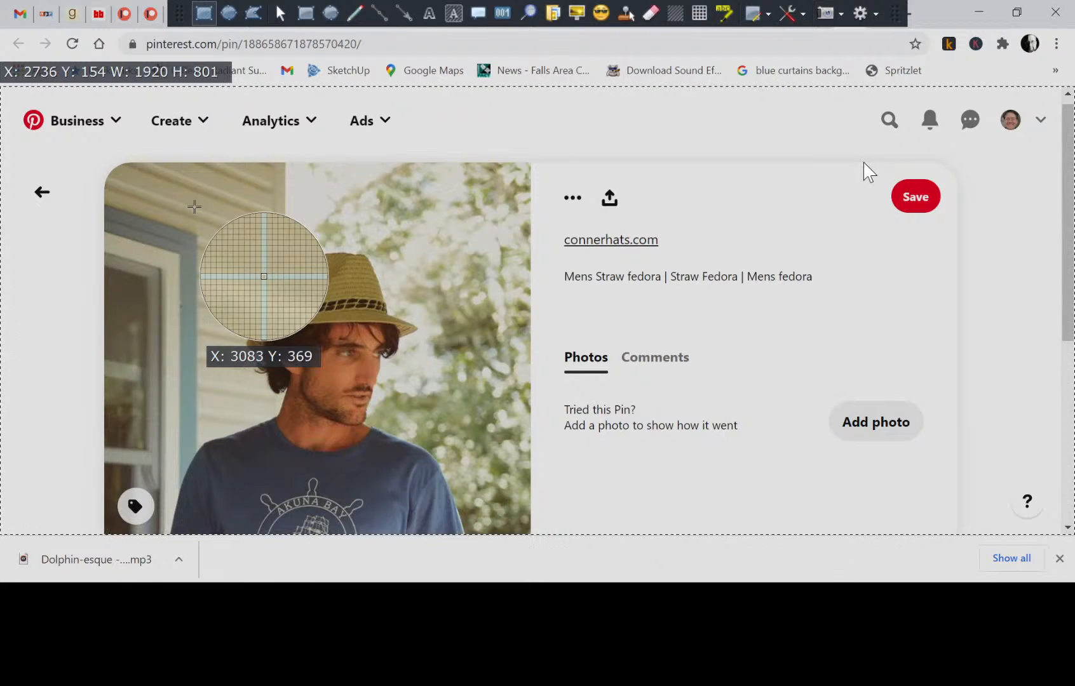
{"action": "left_click_drag", "start_coordinate": [194, 207], "coordinate": [436, 475]}
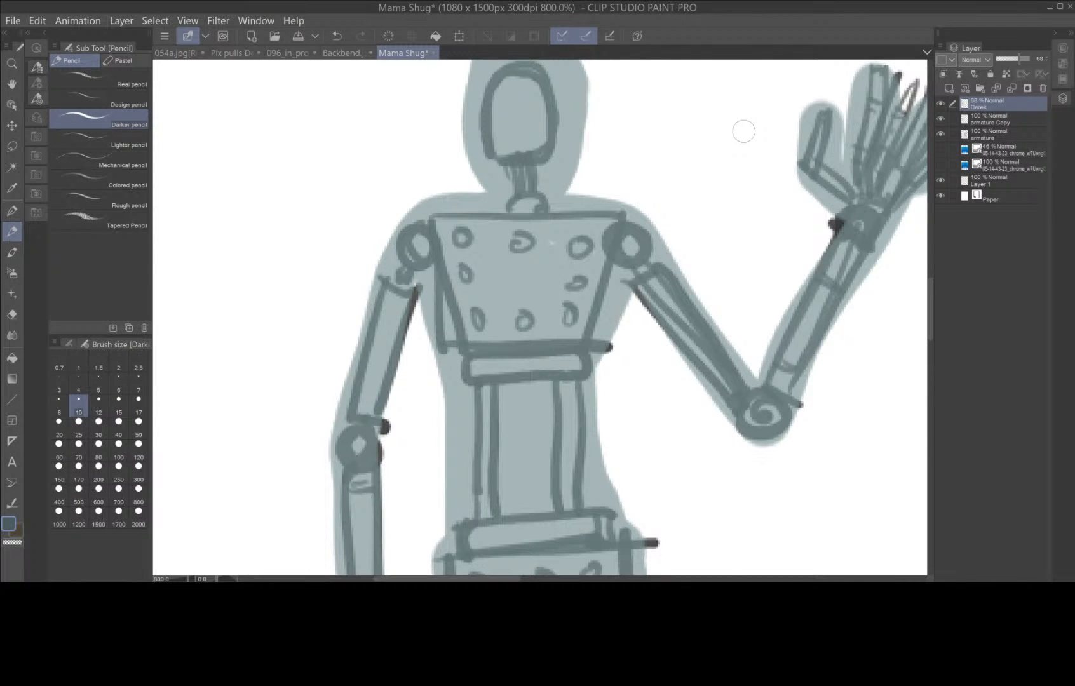
- Switch to Clip Studio Paint and import the hat screenshot 05-15-22-03_chrome_E97eV9Y7ZI.png as an image layer in the Mama Shug canvas
{"action": "scroll", "coordinate": [744, 131], "scroll_direction": "down", "scroll_amount": 5}
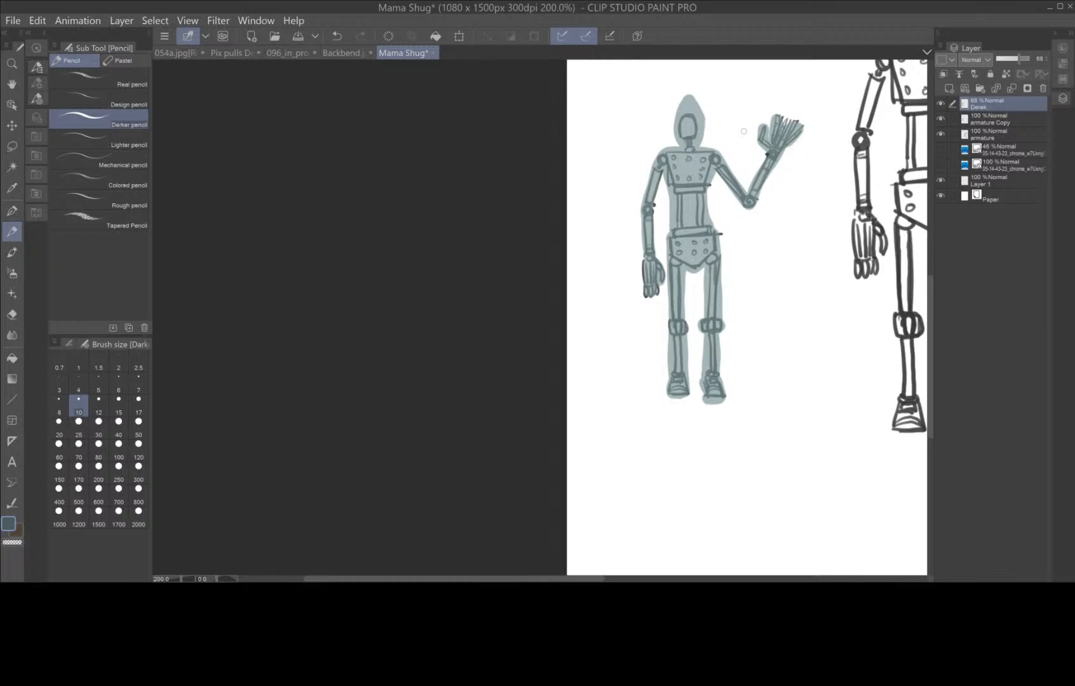
{"action": "left_click", "coordinate": [13, 20]}
{"action": "mouse_move", "coordinate": [55, 224]}
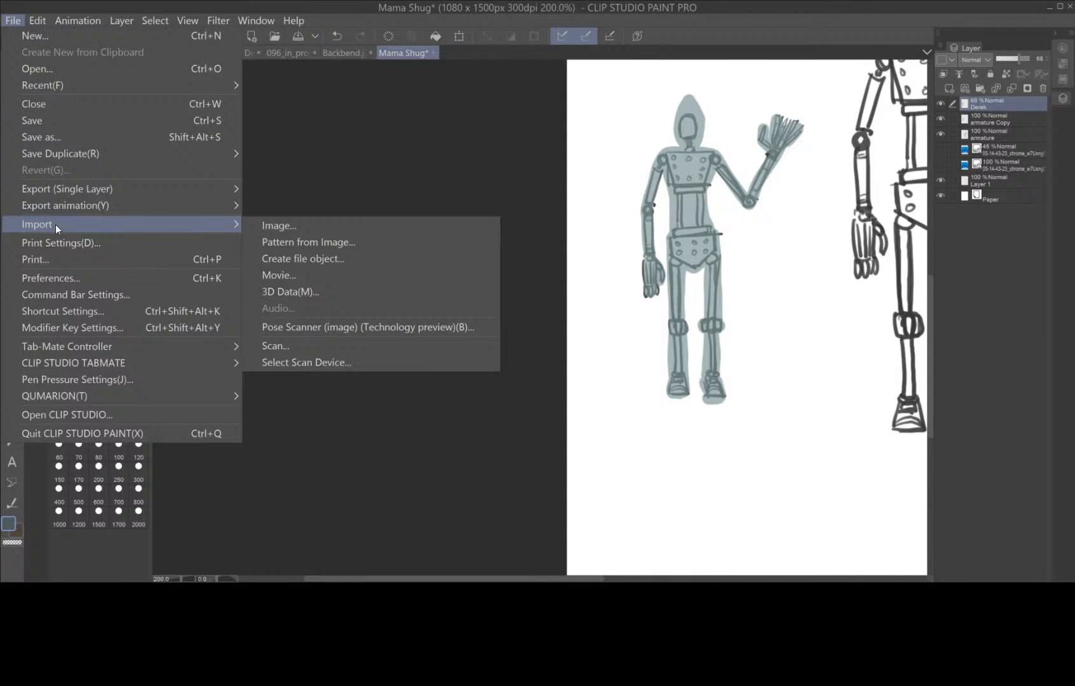
{"action": "left_click", "coordinate": [290, 228]}
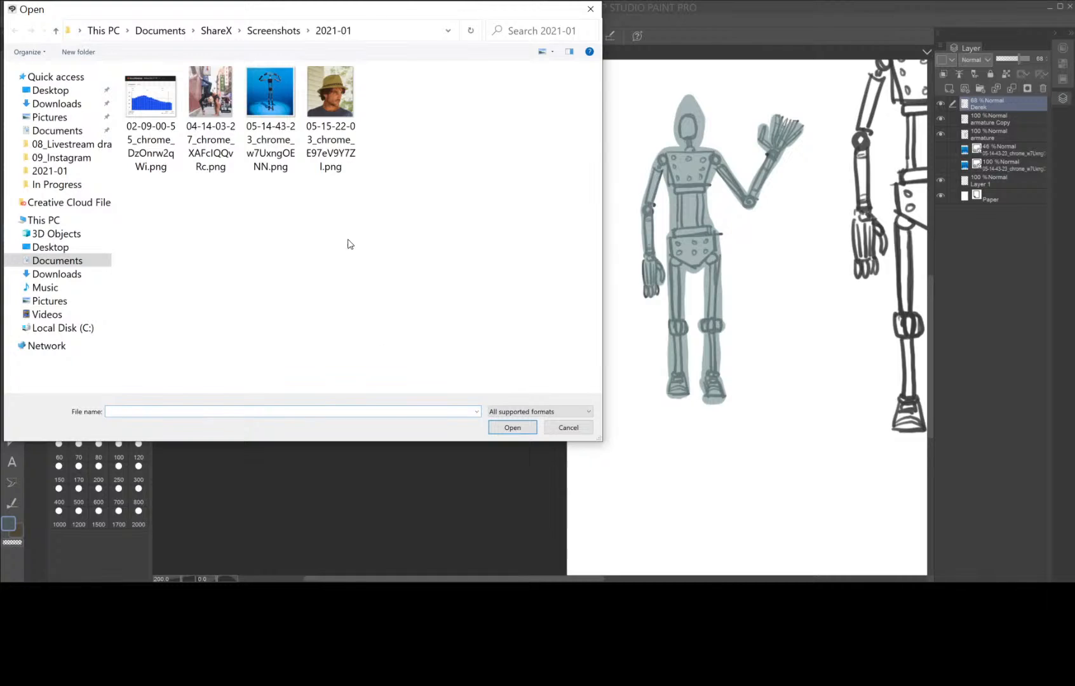
{"action": "double_click", "coordinate": [331, 98]}
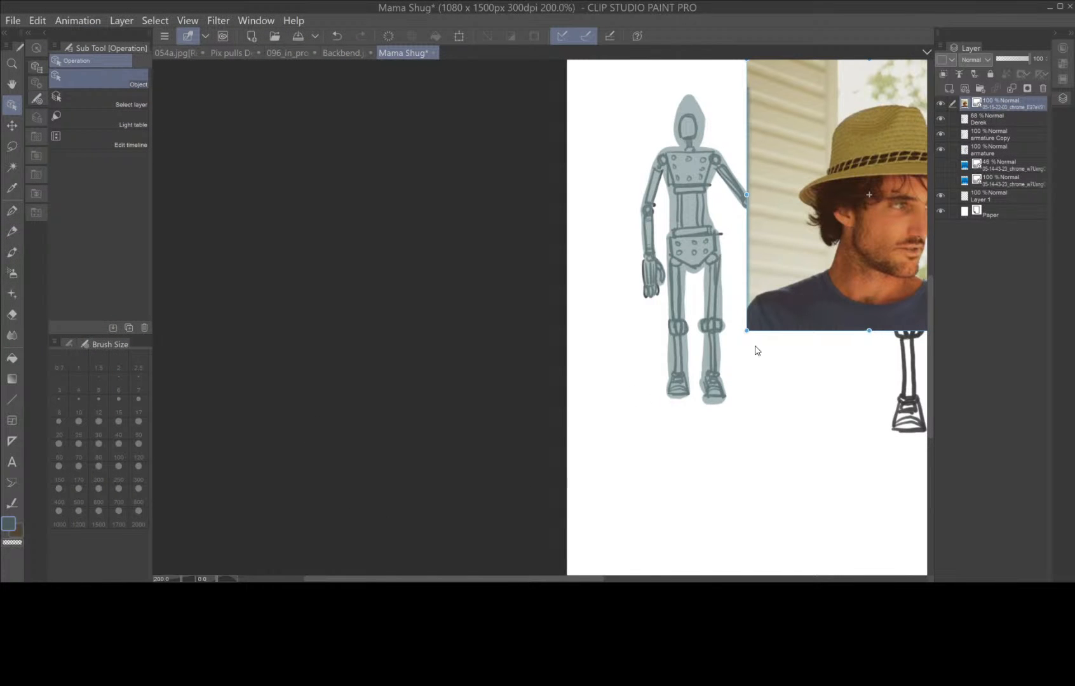
- Scale down the imported hat photo and move it off the large armature's torso to the space below its raised hand
{"action": "left_click_drag", "start_coordinate": [747, 331], "coordinate": [799, 272]}
{"action": "key", "text": "h"}
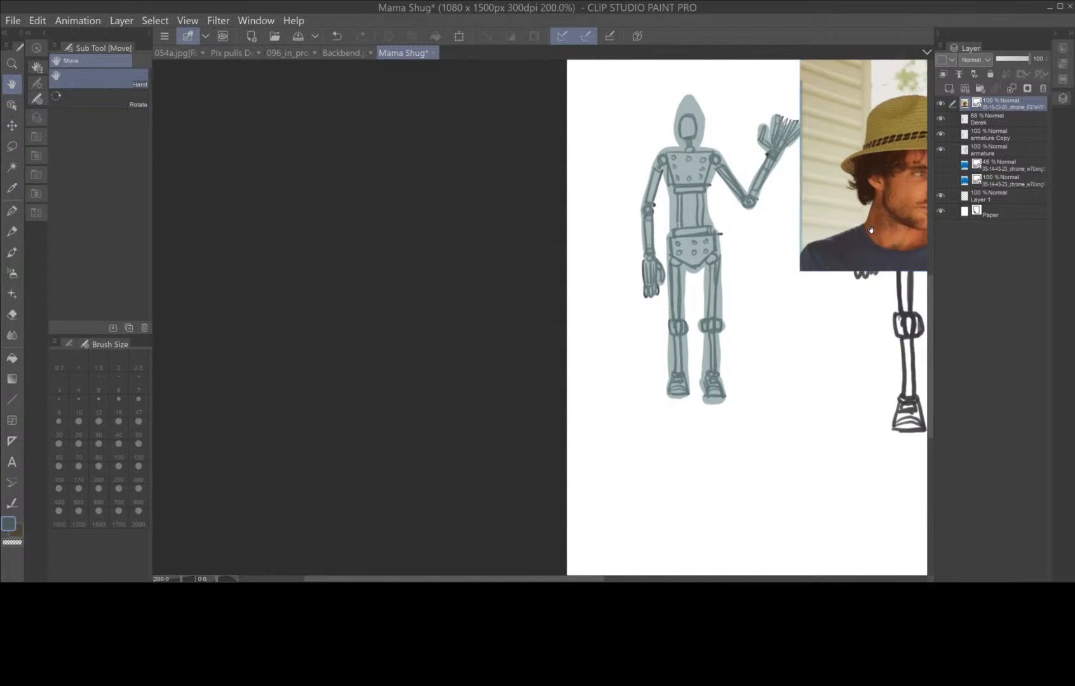
{"action": "left_click_drag", "start_coordinate": [867, 233], "coordinate": [553, 390]}
{"action": "key", "text": "o"}
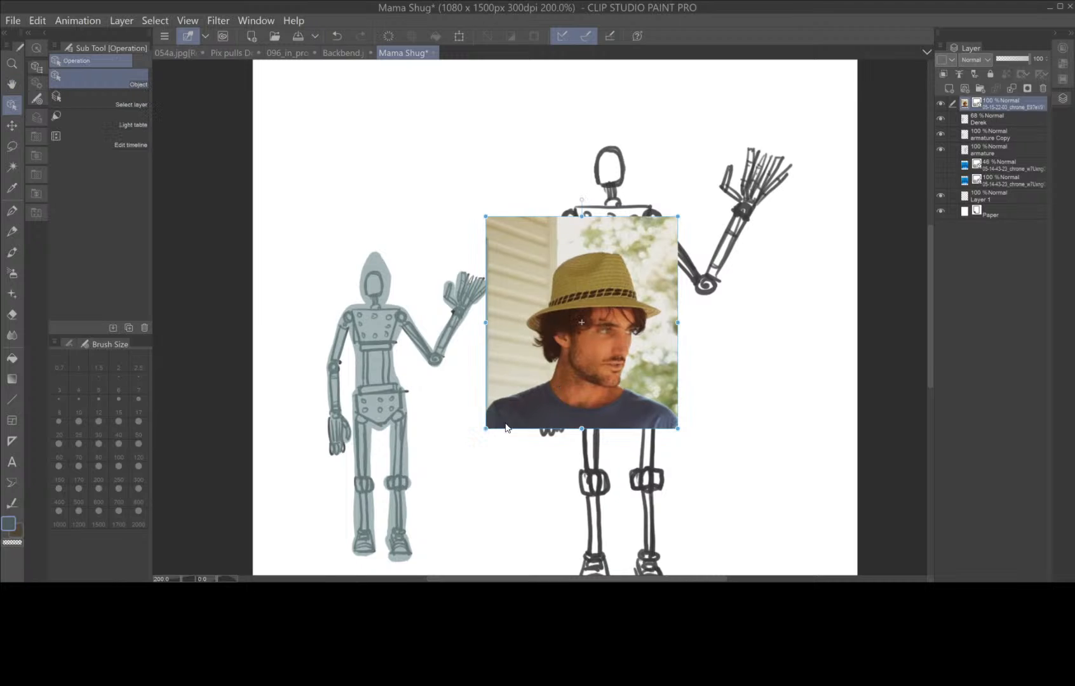
{"action": "left_click_drag", "start_coordinate": [591, 353], "coordinate": [735, 408]}
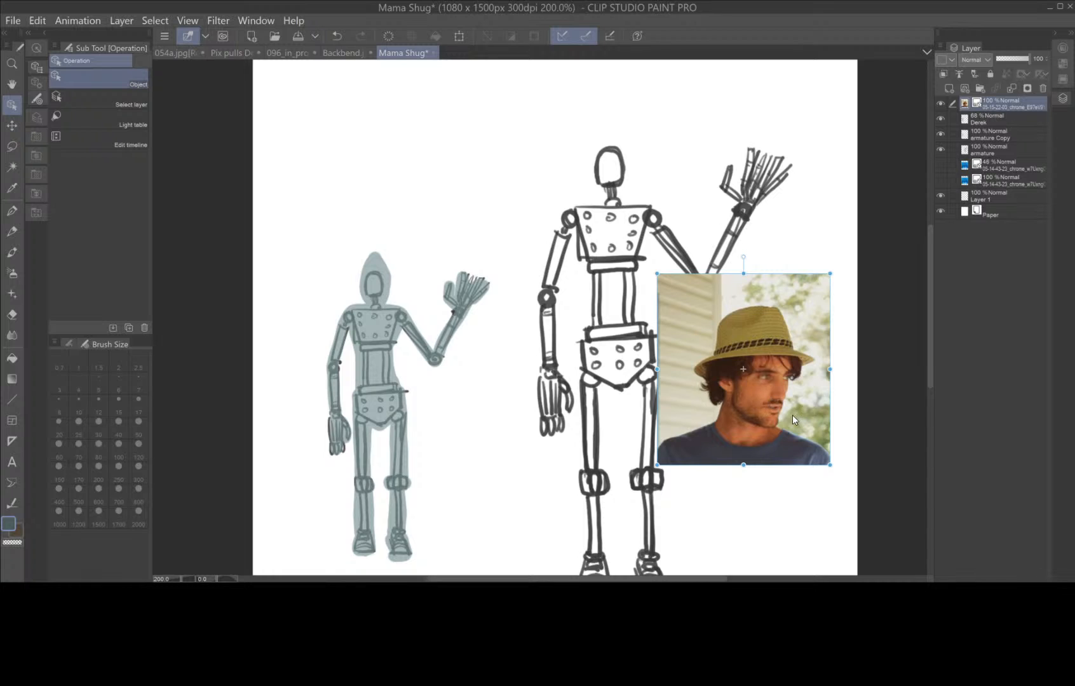
{"action": "key", "text": "k"}
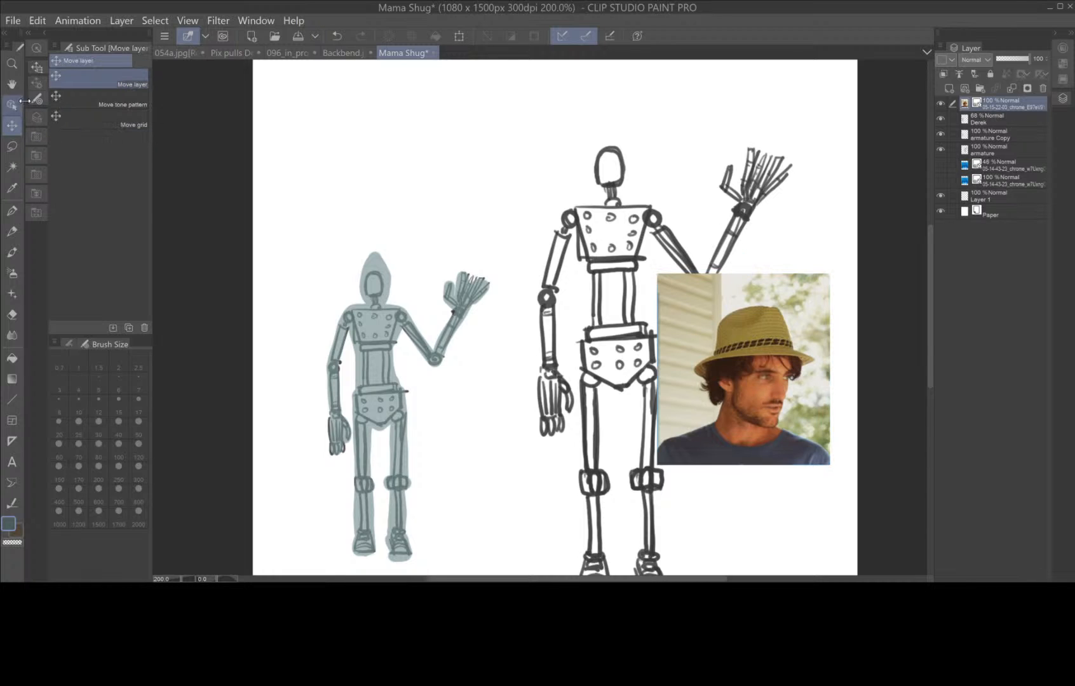
- Duplicate the fedora photo layer, lower the copy's opacity to 69%, and place the copy over the smaller armature's head and torso
{"action": "right_click", "coordinate": [1001, 105]}
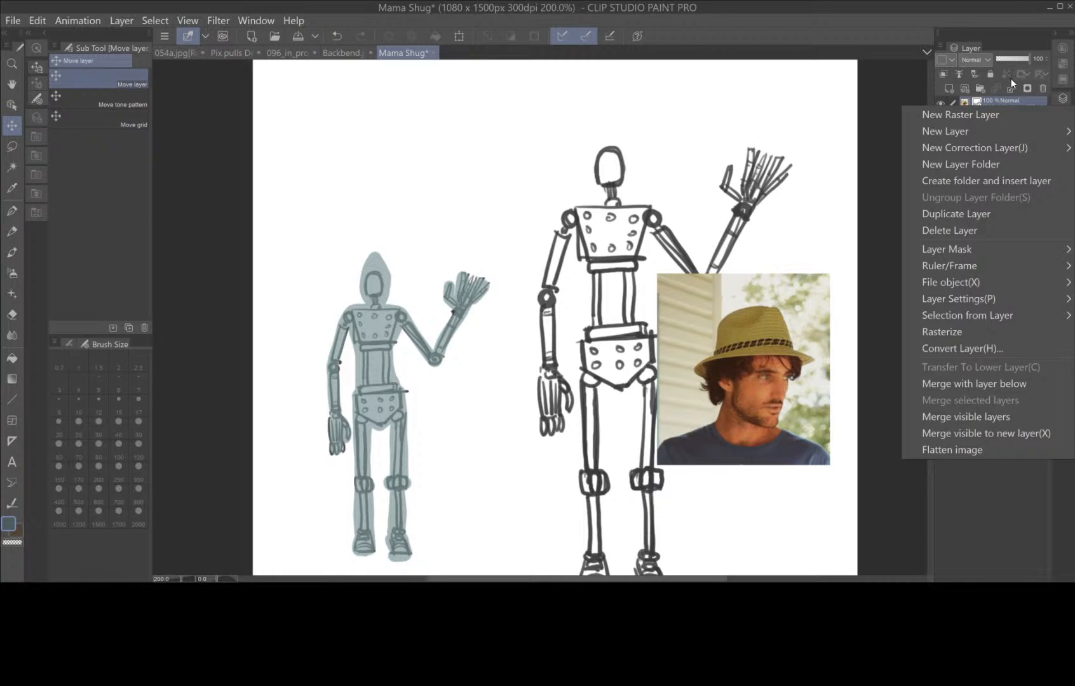
{"action": "left_click", "coordinate": [974, 215]}
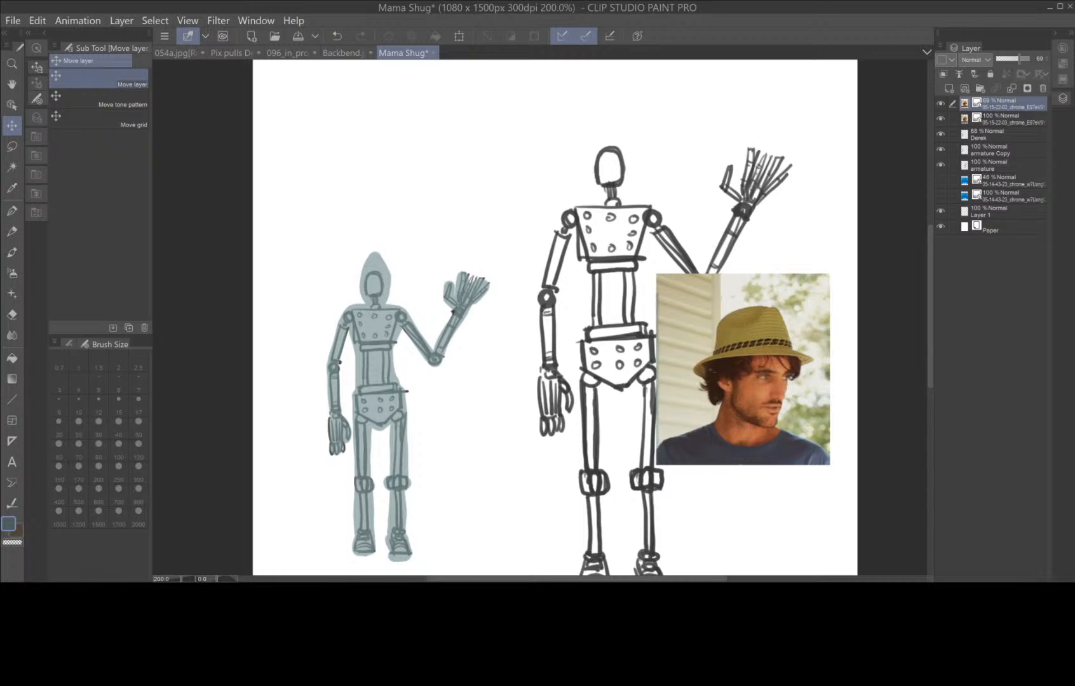
{"action": "left_click_drag", "start_coordinate": [764, 371], "coordinate": [388, 277]}
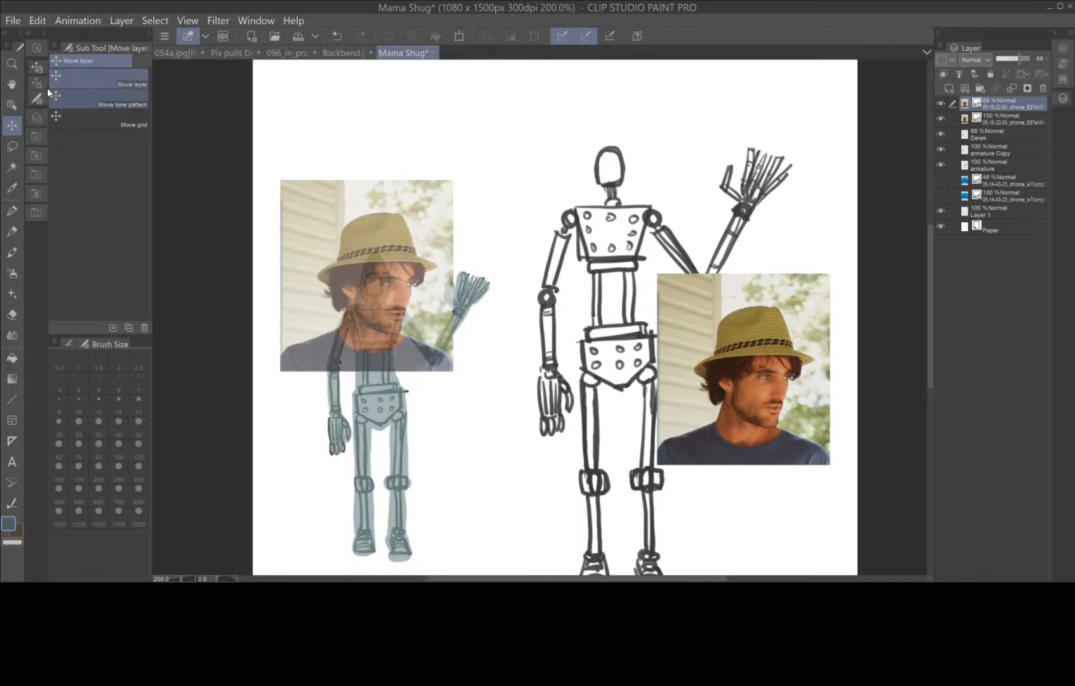
{"action": "left_click", "coordinate": [12, 147]}
{"action": "mouse_move", "coordinate": [415, 215]}
{"action": "left_mouse_down"}
{"action": "mouse_move", "coordinate": [394, 202]}
{"action": "mouse_move", "coordinate": [341, 210]}
{"action": "mouse_move", "coordinate": [330, 225]}
{"action": "mouse_move", "coordinate": [332, 250]}
{"action": "mouse_move", "coordinate": [312, 265]}
{"action": "mouse_move", "coordinate": [310, 290]}
{"action": "mouse_move", "coordinate": [355, 353]}
{"action": "mouse_move", "coordinate": [417, 337]}
{"action": "mouse_move", "coordinate": [421, 307]}
{"action": "mouse_move", "coordinate": [446, 267]}
{"action": "mouse_move", "coordinate": [421, 203]}
{"action": "left_mouse_up"}
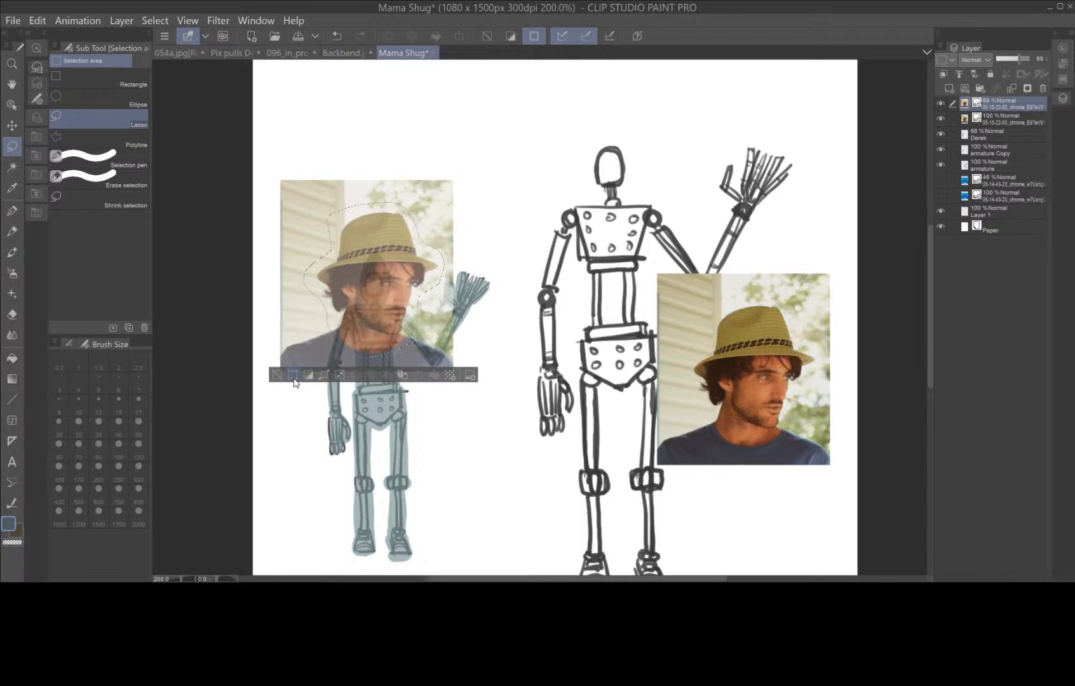
{"action": "left_click", "coordinate": [293, 376]}
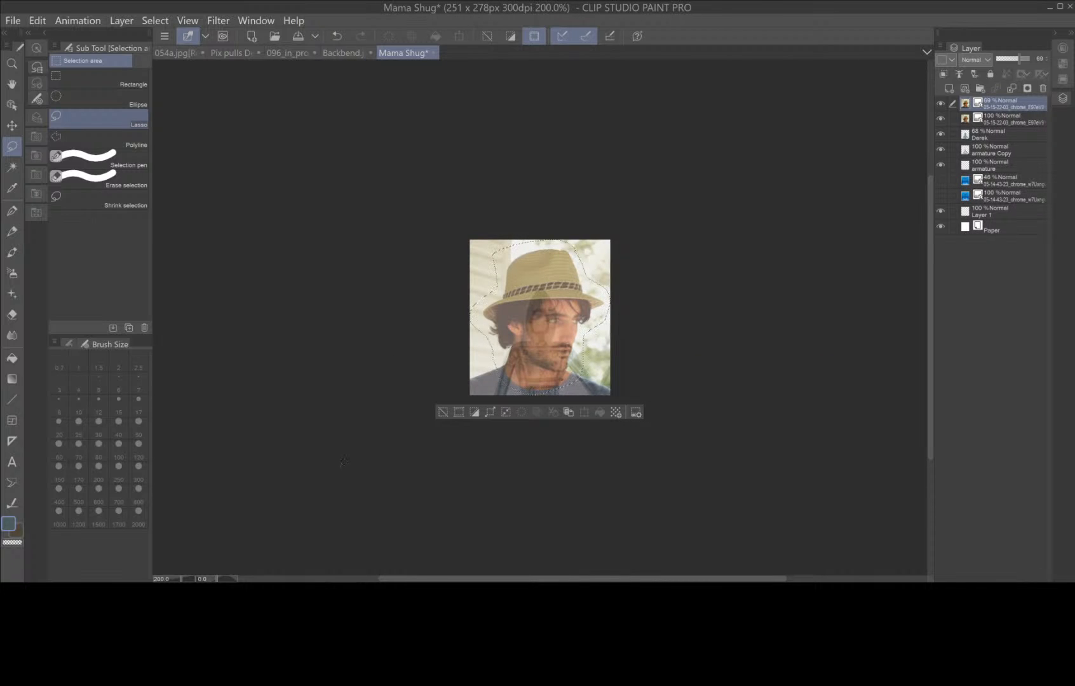
{"action": "key", "text": "ctrl+z"}
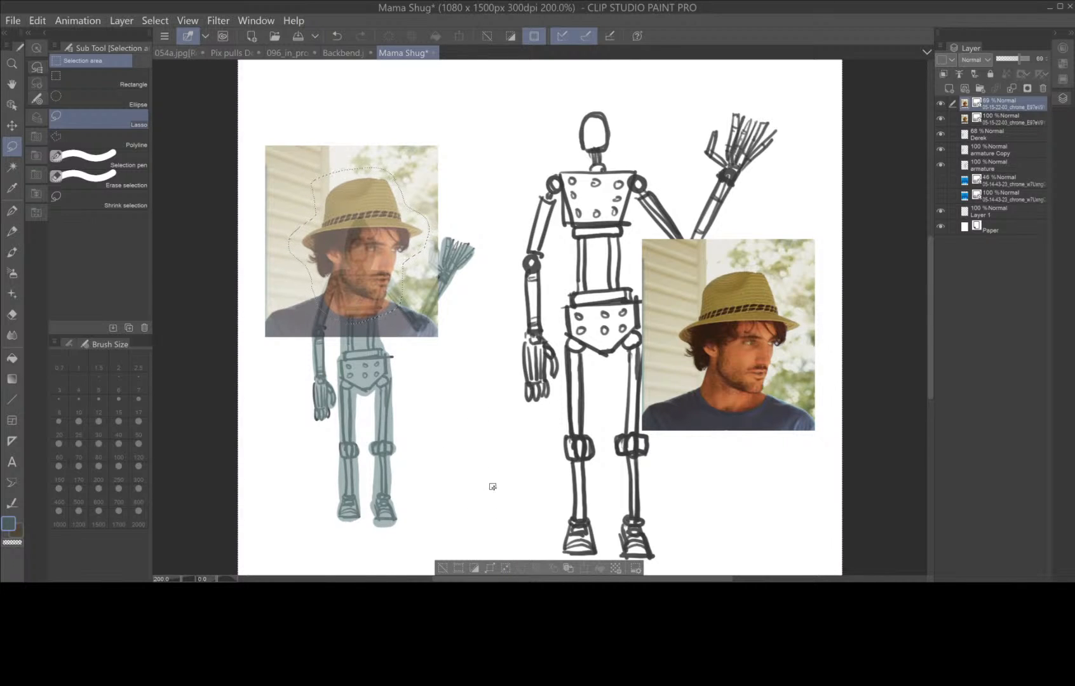
{"action": "left_click", "coordinate": [440, 568]}
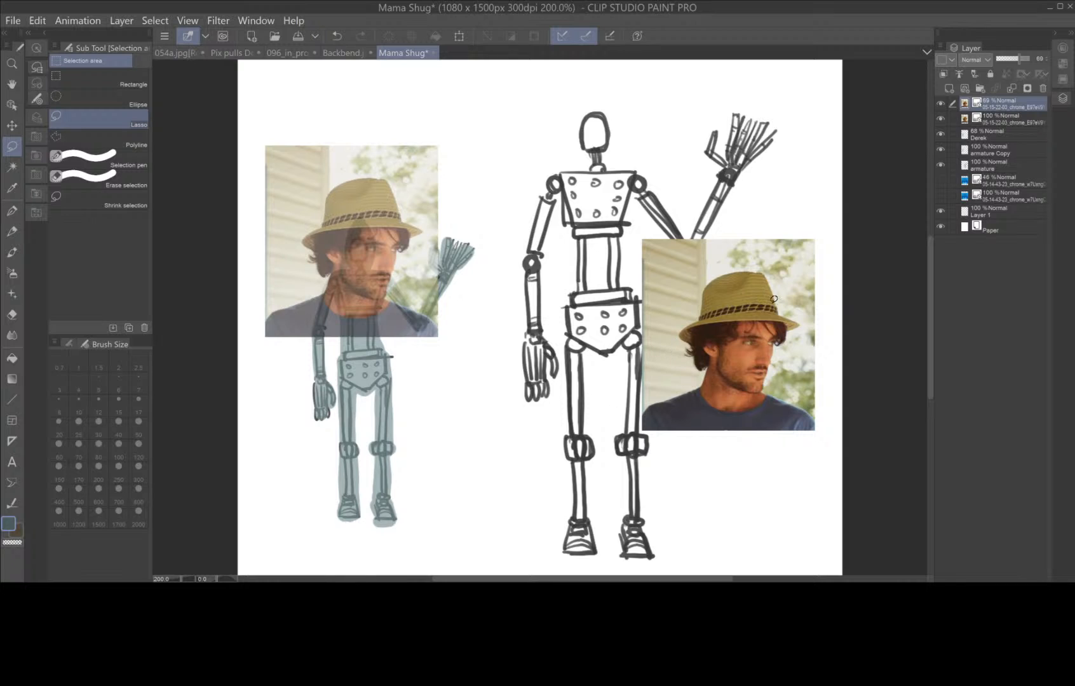
- Rasterize the translucent photo copy, lasso around the man's head and hat, and erase everything outside that selection
{"action": "right_click", "coordinate": [997, 101]}
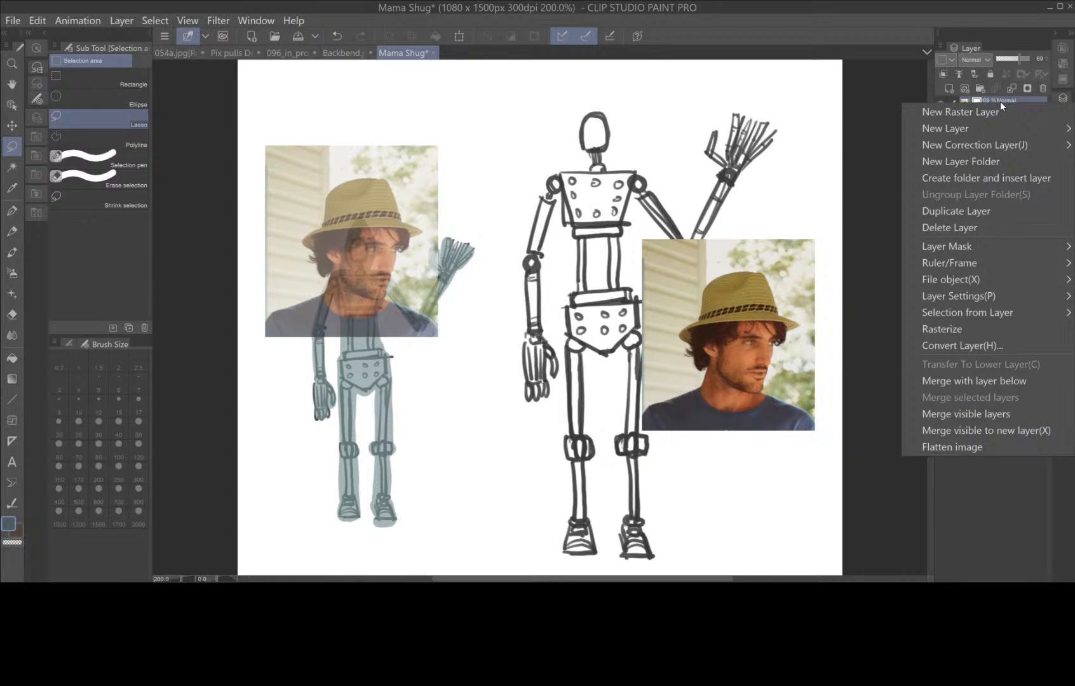
{"action": "left_click", "coordinate": [958, 328]}
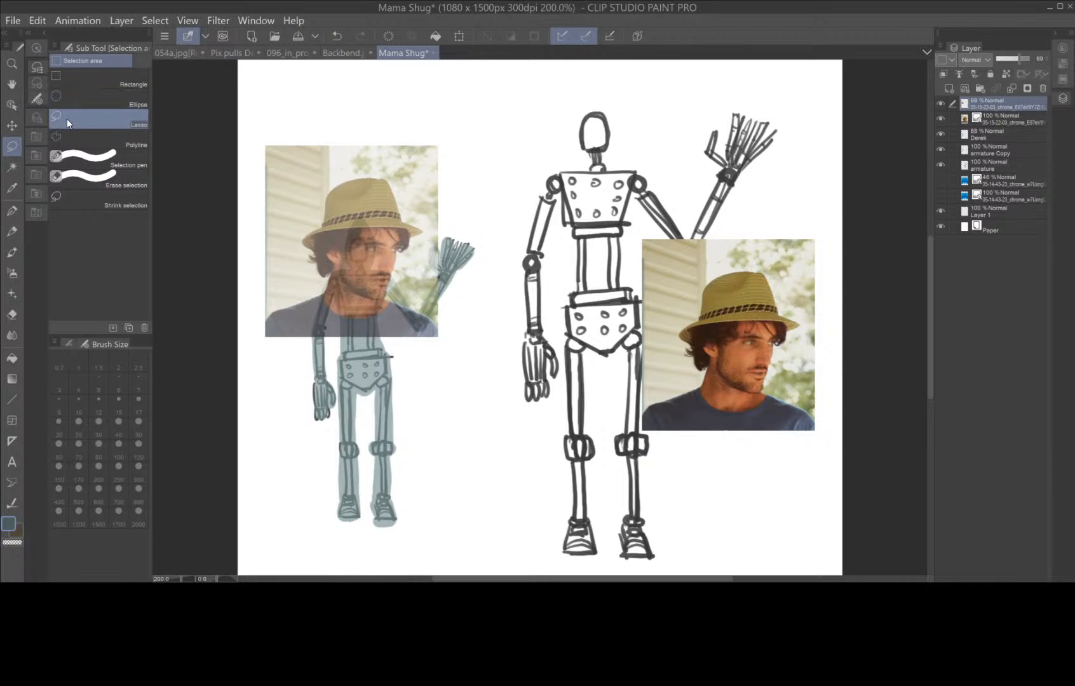
{"action": "mouse_move", "coordinate": [396, 169]}
{"action": "left_mouse_down"}
{"action": "mouse_move", "coordinate": [330, 176]}
{"action": "mouse_move", "coordinate": [297, 250]}
{"action": "mouse_move", "coordinate": [344, 323]}
{"action": "mouse_move", "coordinate": [406, 291]}
{"action": "left_mouse_up"}
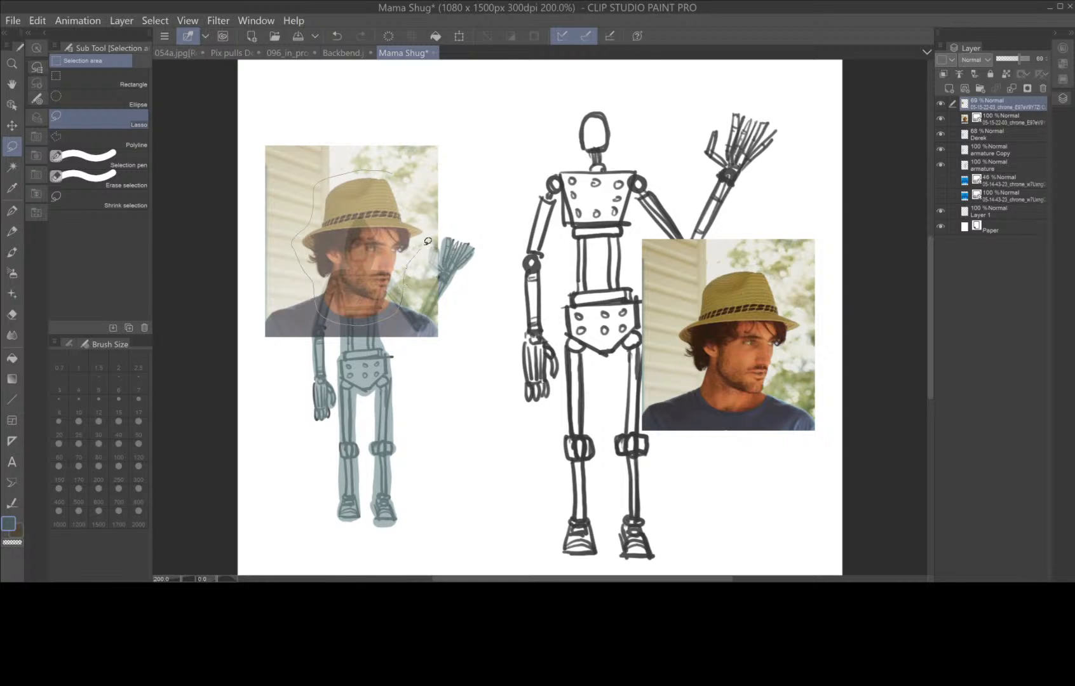
{"action": "left_click_drag", "start_coordinate": [428, 241], "coordinate": [395, 163]}
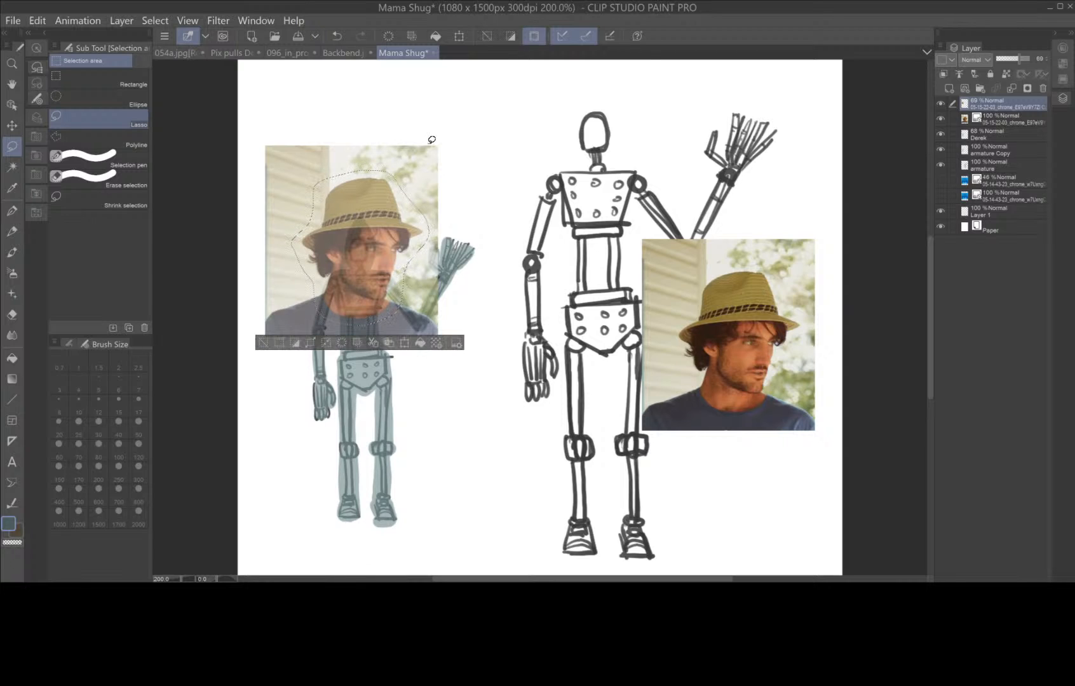
{"action": "left_click", "coordinate": [295, 344]}
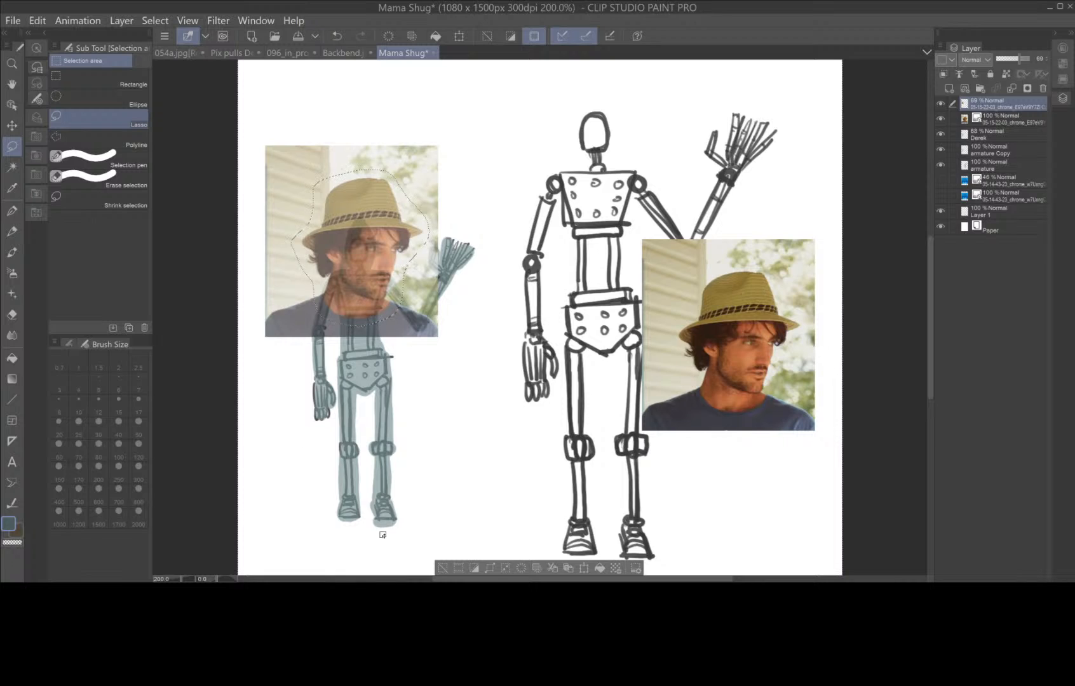
{"action": "left_click", "coordinate": [522, 568]}
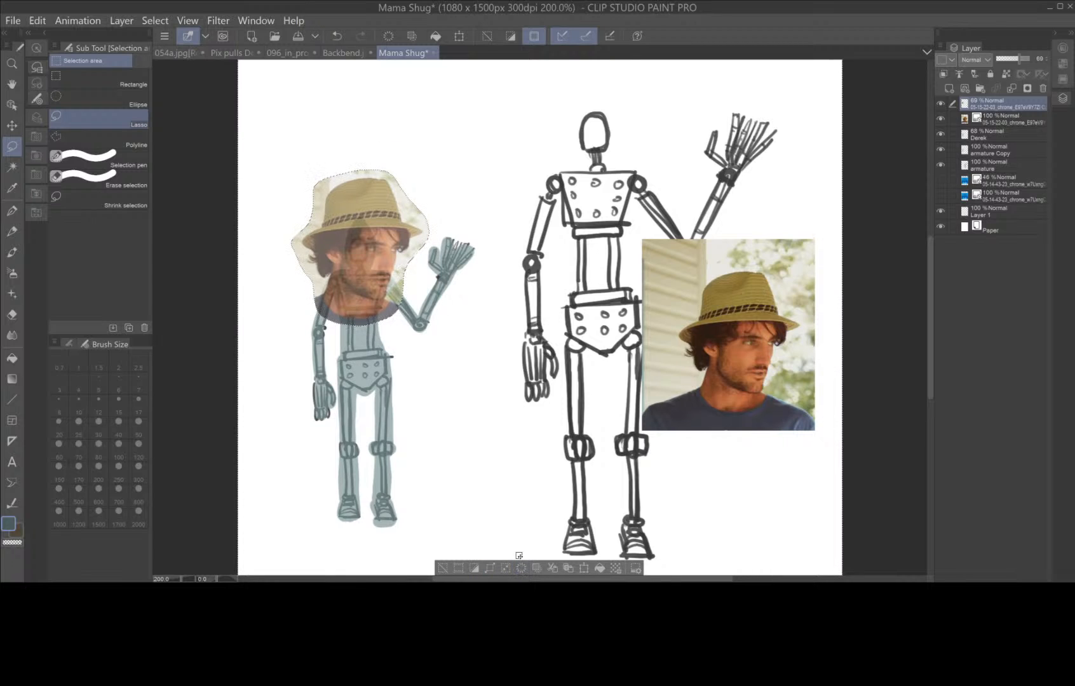
{"action": "left_click", "coordinate": [584, 569]}
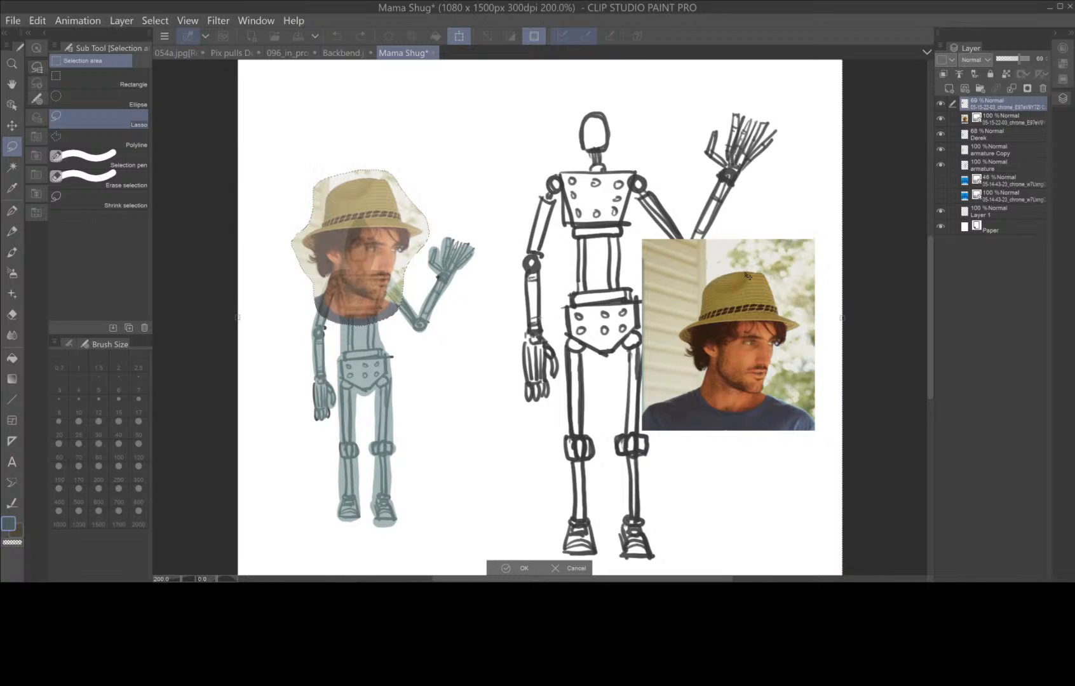
{"action": "left_click", "coordinate": [523, 568]}
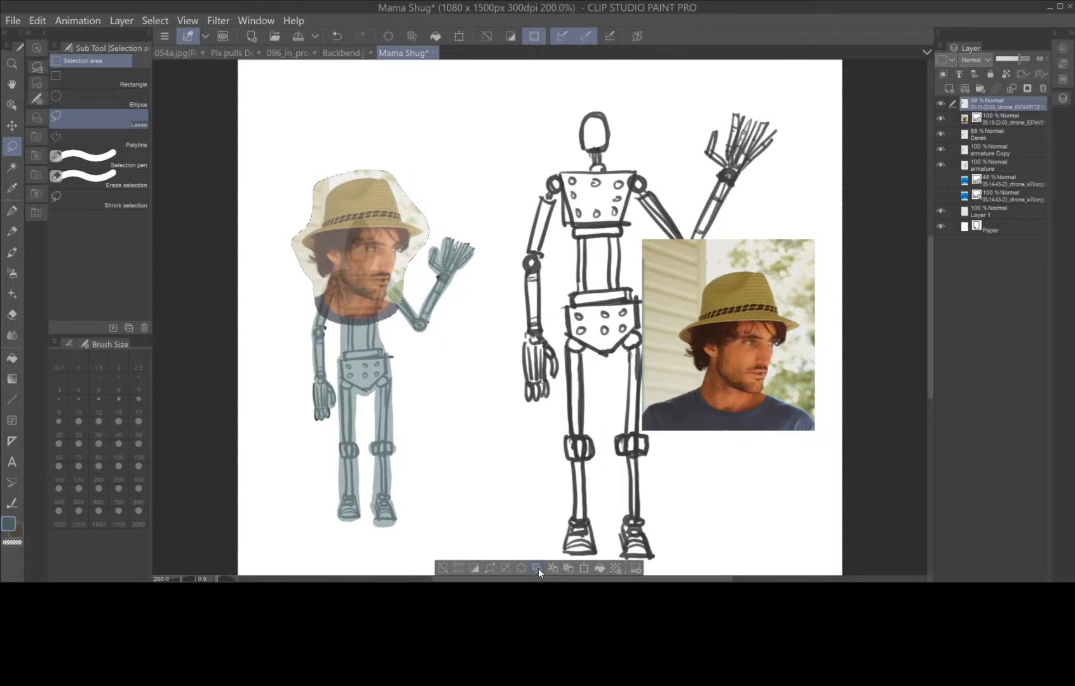
{"action": "left_click", "coordinate": [584, 567]}
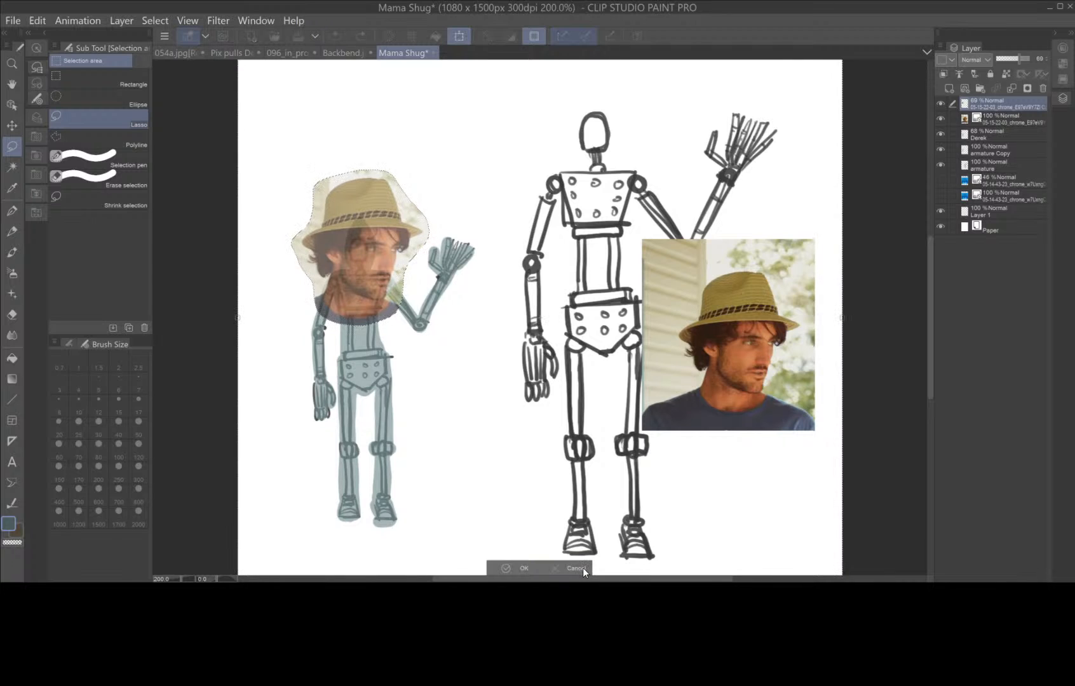
{"action": "left_click", "coordinate": [524, 568]}
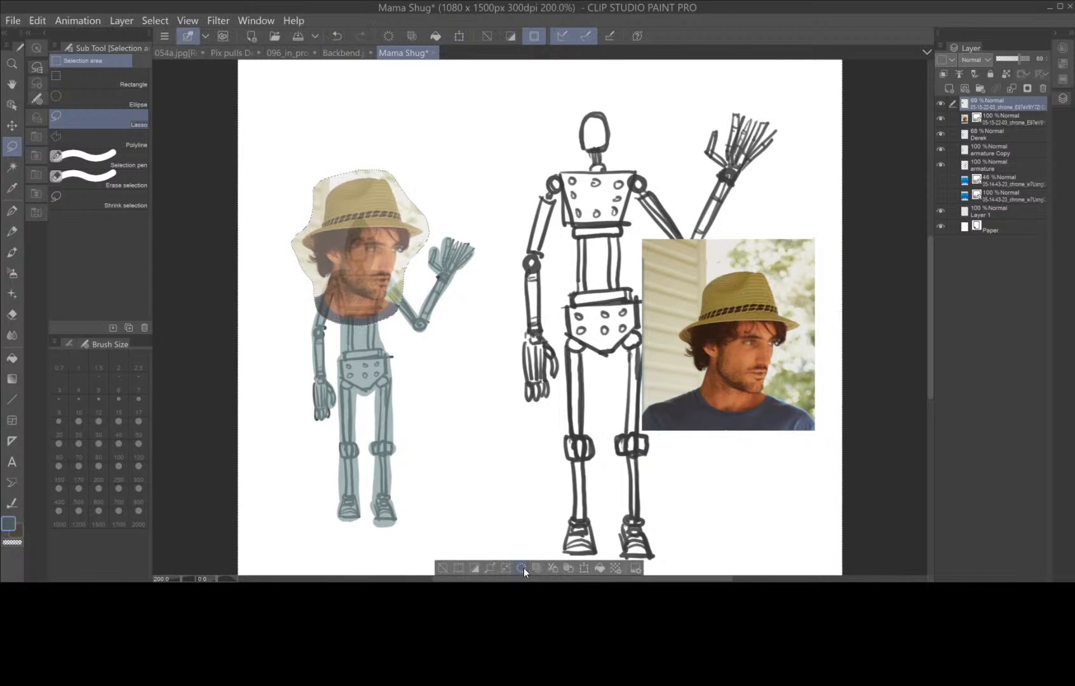
- Deselect, scale down the head cutout, and fit it over the smaller armature's head
{"action": "left_click", "coordinate": [443, 568]}
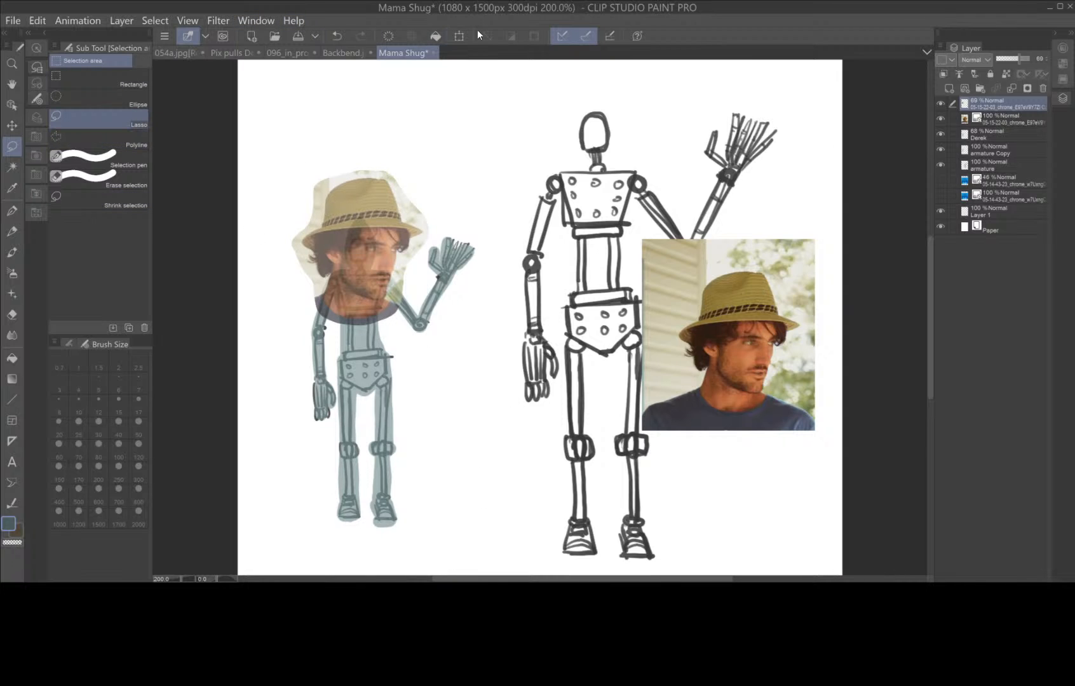
{"action": "left_click", "coordinate": [460, 35]}
{"action": "left_click_drag", "start_coordinate": [429, 177], "coordinate": [379, 227]}
{"action": "left_click_drag", "start_coordinate": [359, 279], "coordinate": [377, 241]}
{"action": "left_click_drag", "start_coordinate": [399, 186], "coordinate": [377, 255]}
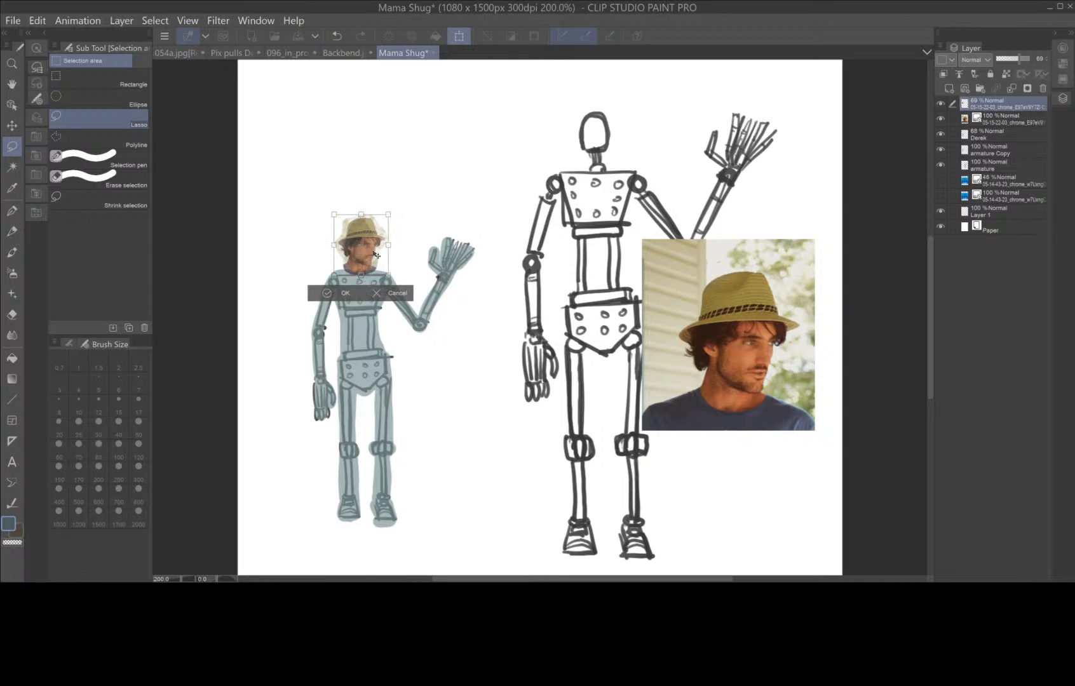
{"action": "left_click", "coordinate": [354, 296]}
- Move the head cutout slightly down so the shirt collar sits on the smaller armature's shoulders
{"action": "scroll", "coordinate": [397, 310], "scroll_direction": "up", "scroll_amount": 5}
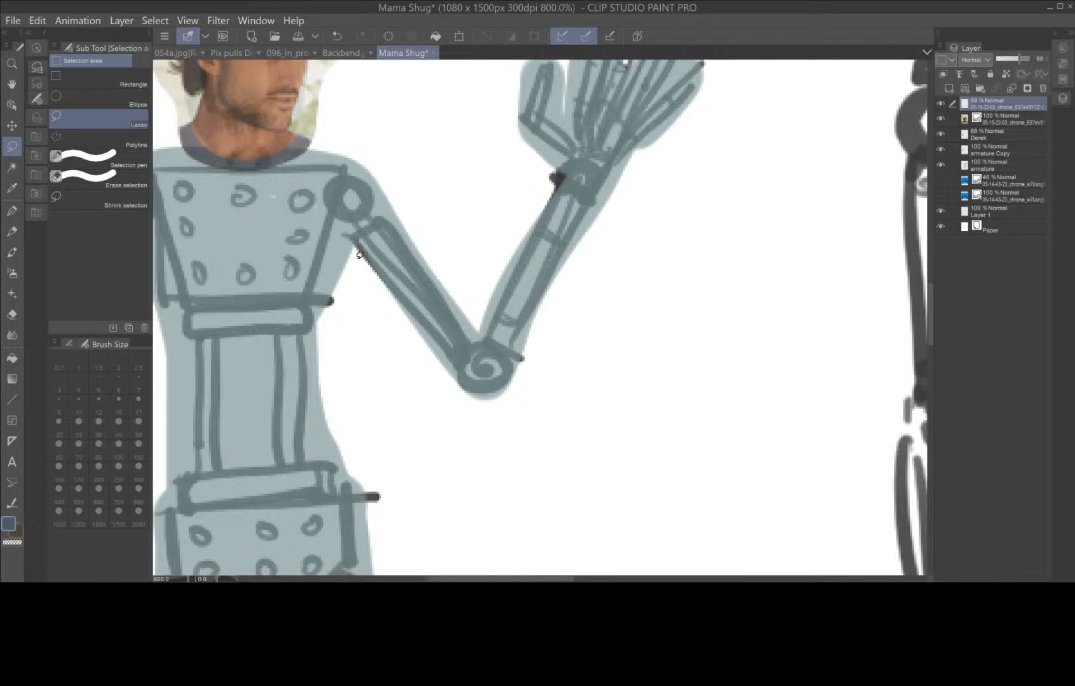
{"action": "mouse_move", "coordinate": [360, 255]}
{"action": "left_mouse_down"}
{"action": "mouse_move", "coordinate": [446, 360]}
{"action": "mouse_move", "coordinate": [551, 459]}
{"action": "left_mouse_up"}
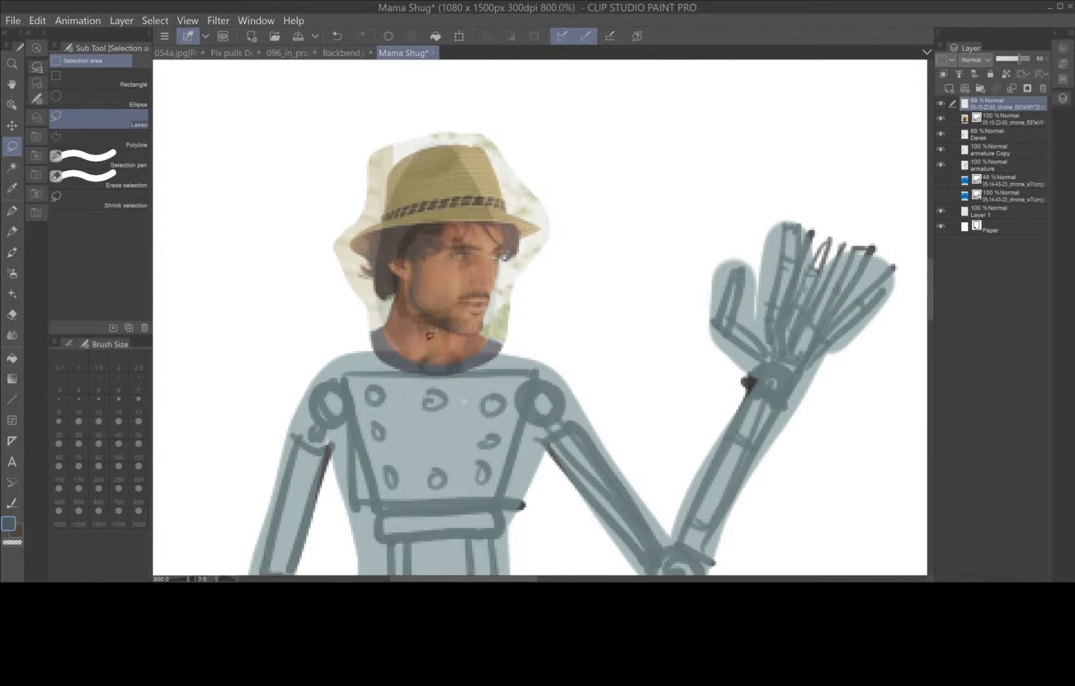
{"action": "key", "text": "k"}
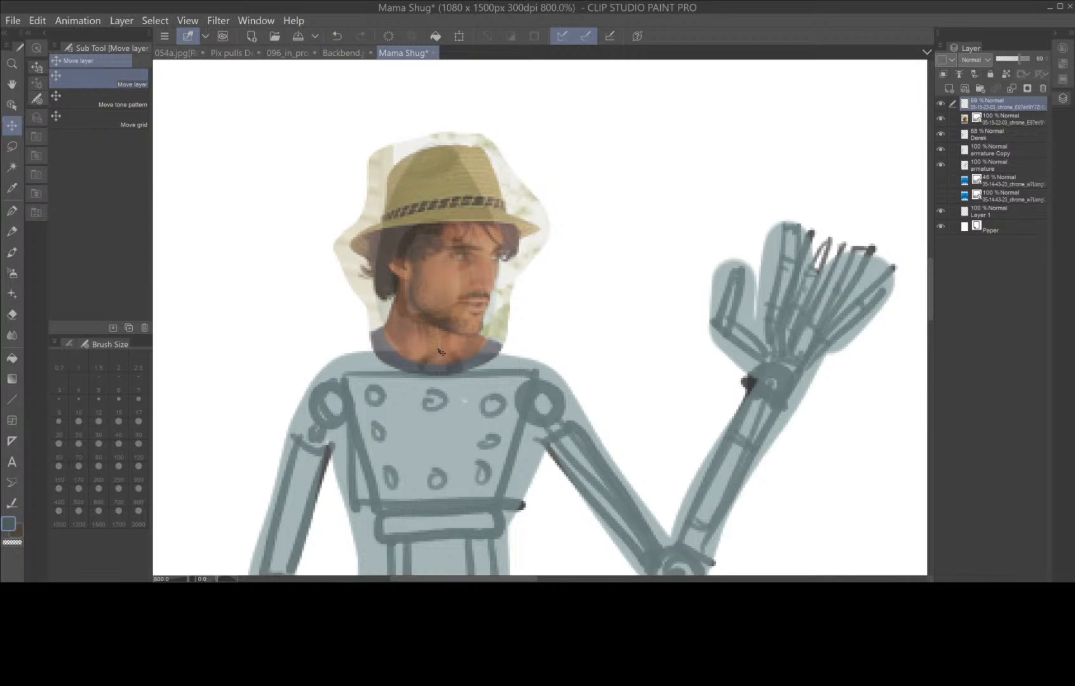
{"action": "left_click_drag", "start_coordinate": [439, 351], "coordinate": [434, 378]}
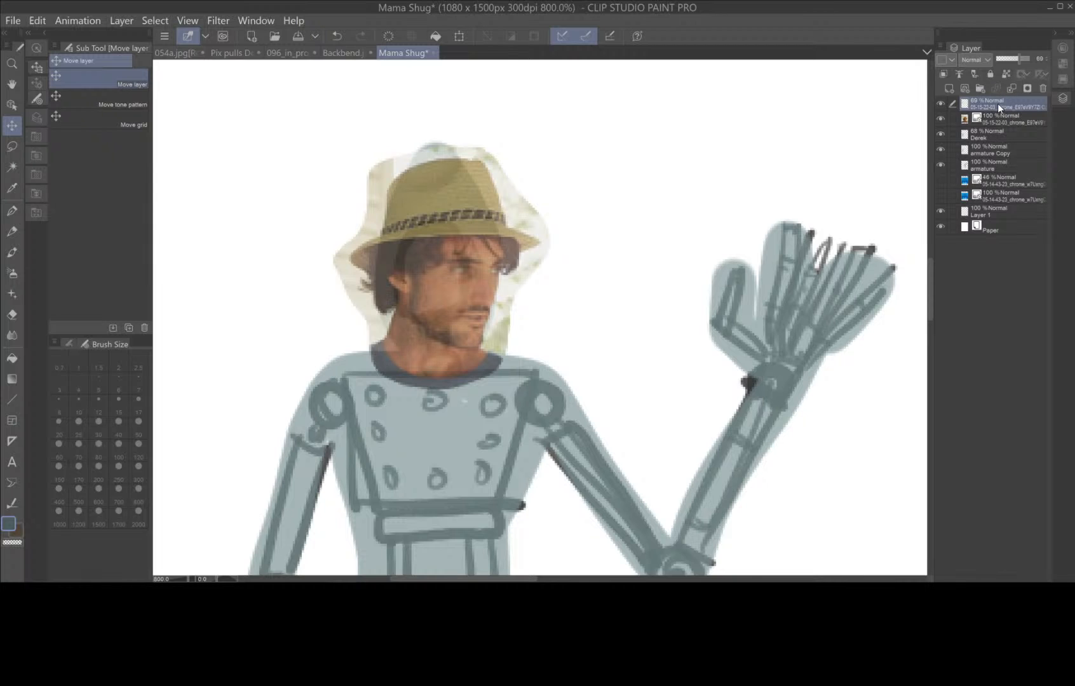
- Shift the translucent teal body silhouette layer slightly down and toward the raised arm
{"action": "left_click", "coordinate": [994, 136]}
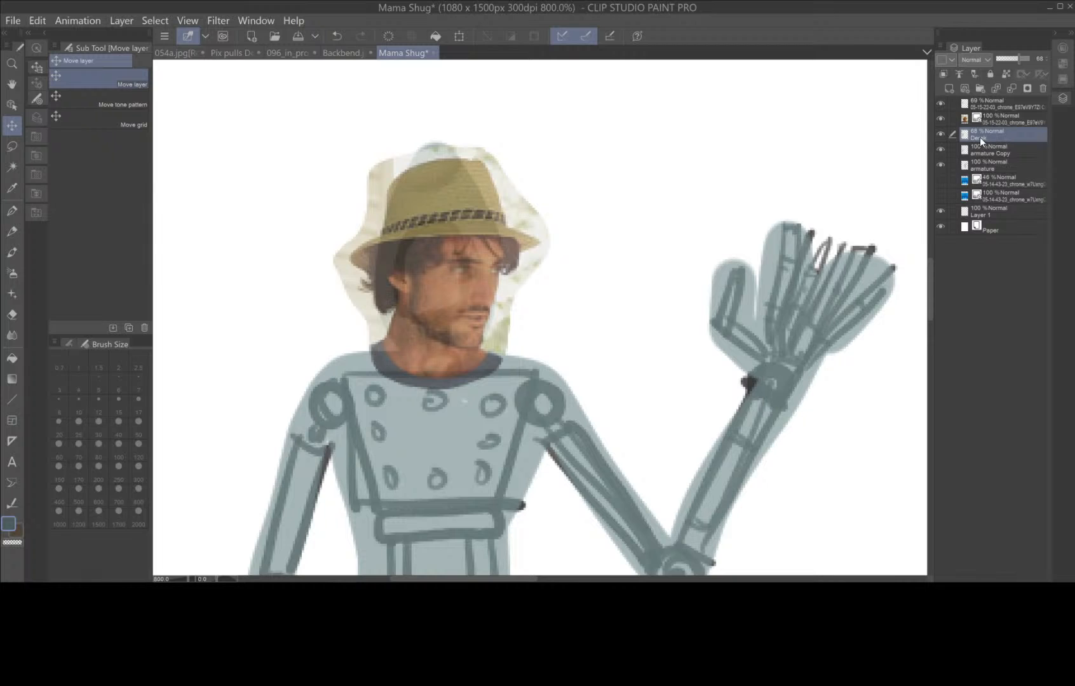
{"action": "key", "text": "m"}
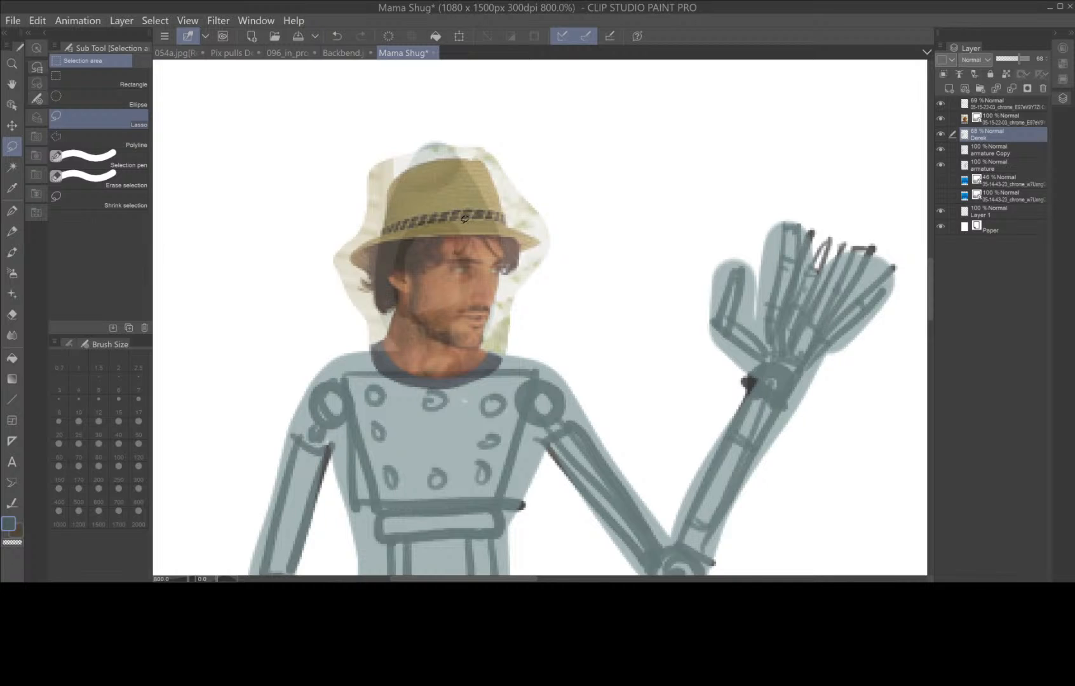
{"action": "key", "text": "v"}
{"action": "mouse_move", "coordinate": [461, 229]}
{"action": "left_mouse_down"}
{"action": "mouse_move", "coordinate": [459, 216]}
{"action": "mouse_move", "coordinate": [464, 249]}
{"action": "left_mouse_up"}
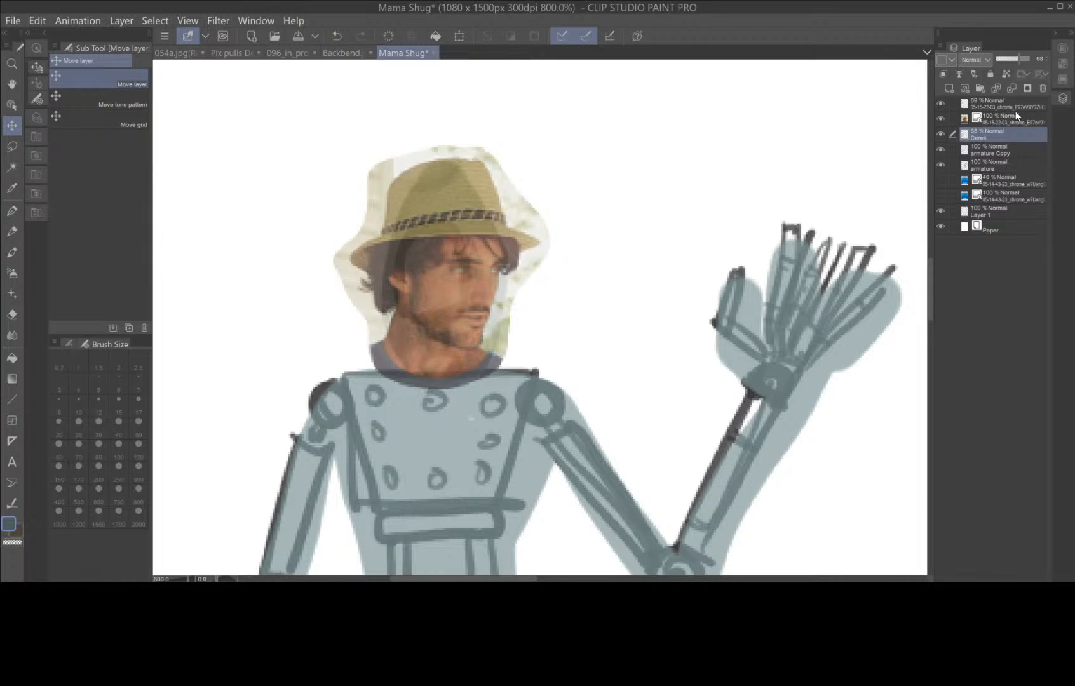
- Add a raster layer named hat at the top of the layer stack and set the drawing colour to dark brown 3D320D
{"action": "left_click", "coordinate": [950, 89]}
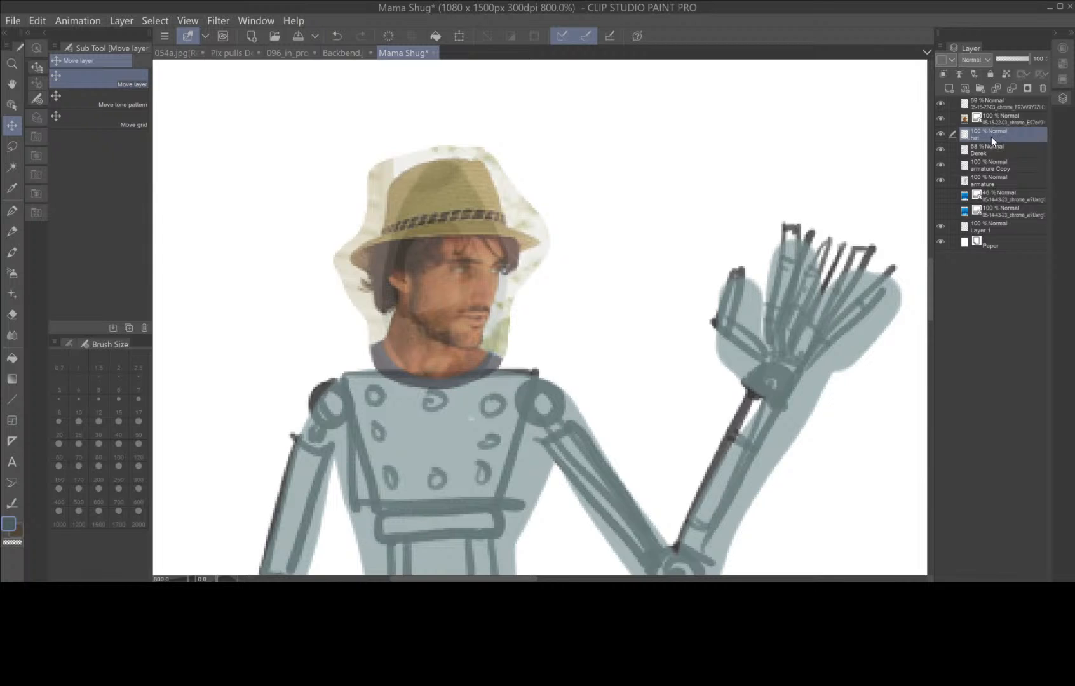
{"action": "left_click_drag", "start_coordinate": [993, 136], "coordinate": [998, 99]}
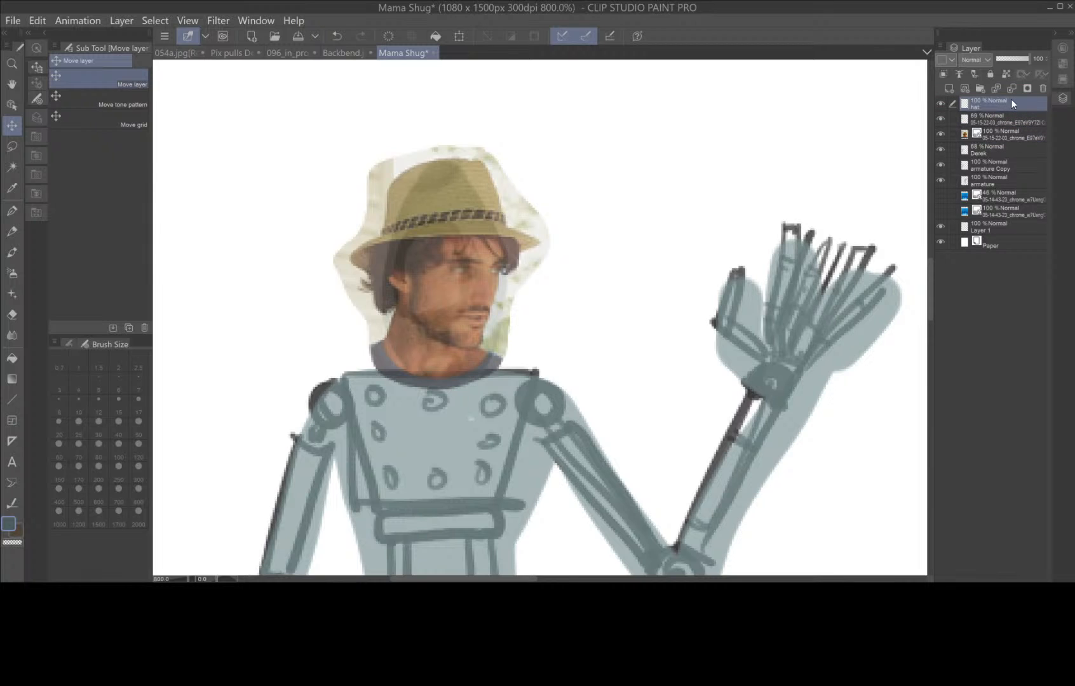
{"action": "double_click", "coordinate": [8, 523]}
{"action": "left_click_drag", "start_coordinate": [236, 304], "coordinate": [234, 322]}
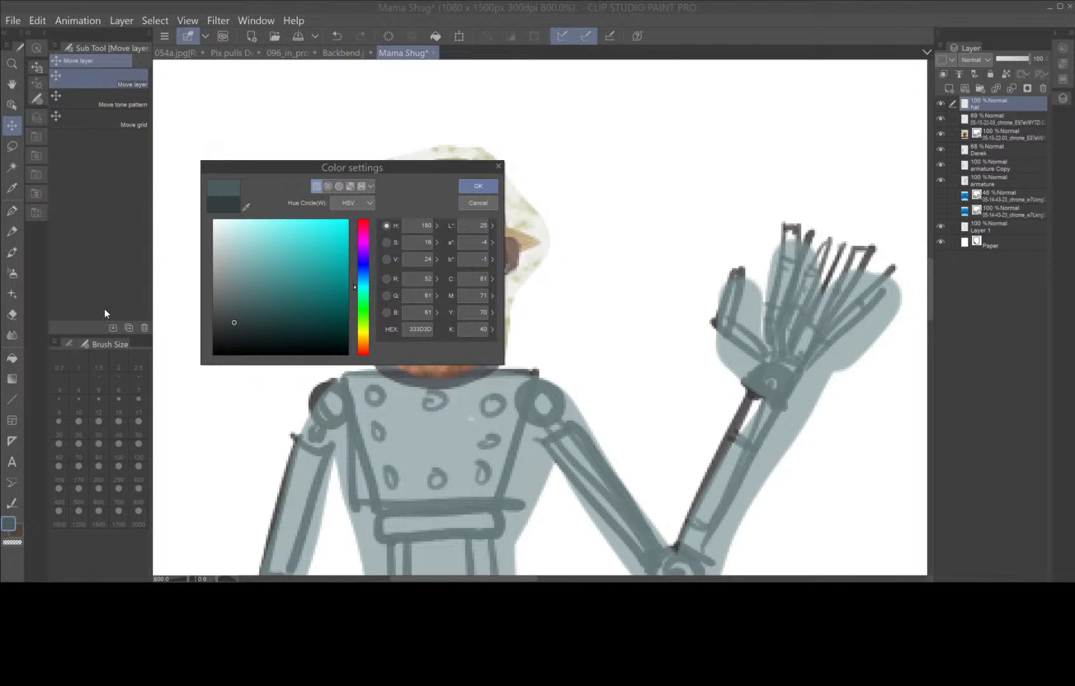
{"action": "left_click", "coordinate": [363, 331]}
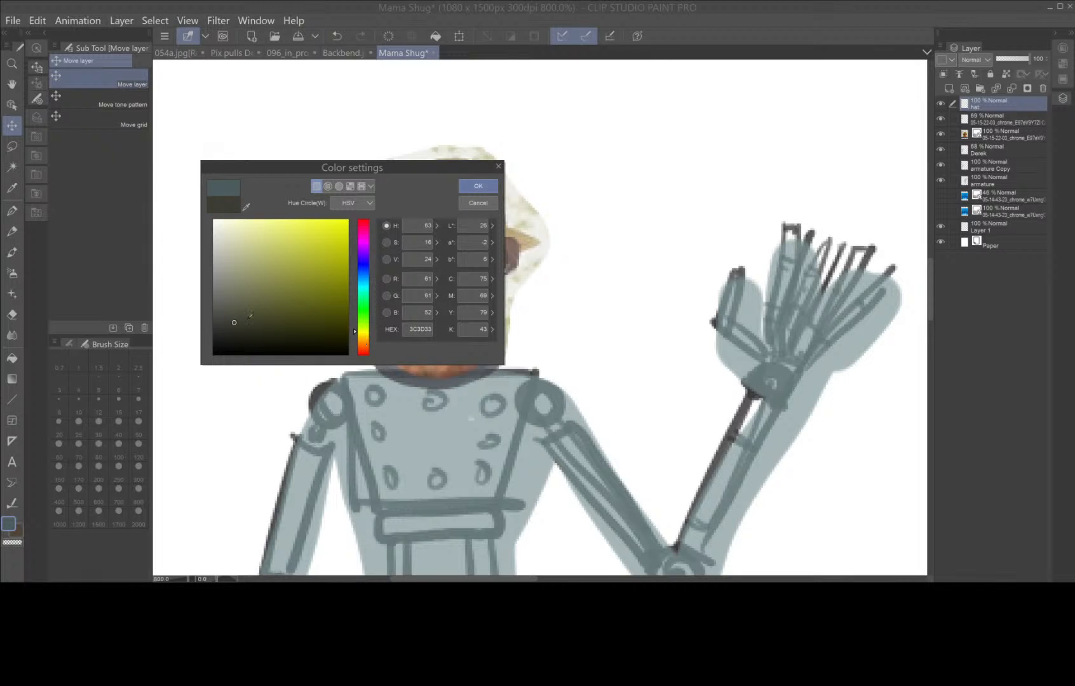
{"action": "left_click", "coordinate": [297, 311]}
{"action": "left_click", "coordinate": [318, 322]}
{"action": "left_click", "coordinate": [364, 337]}
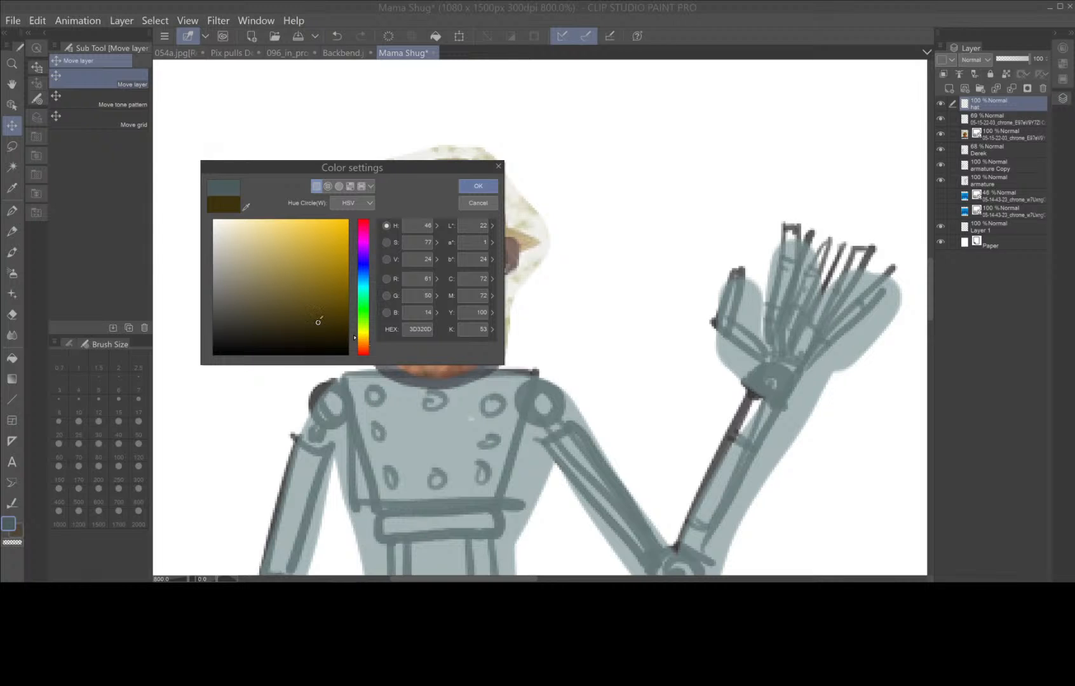
{"action": "left_click", "coordinate": [479, 186]}
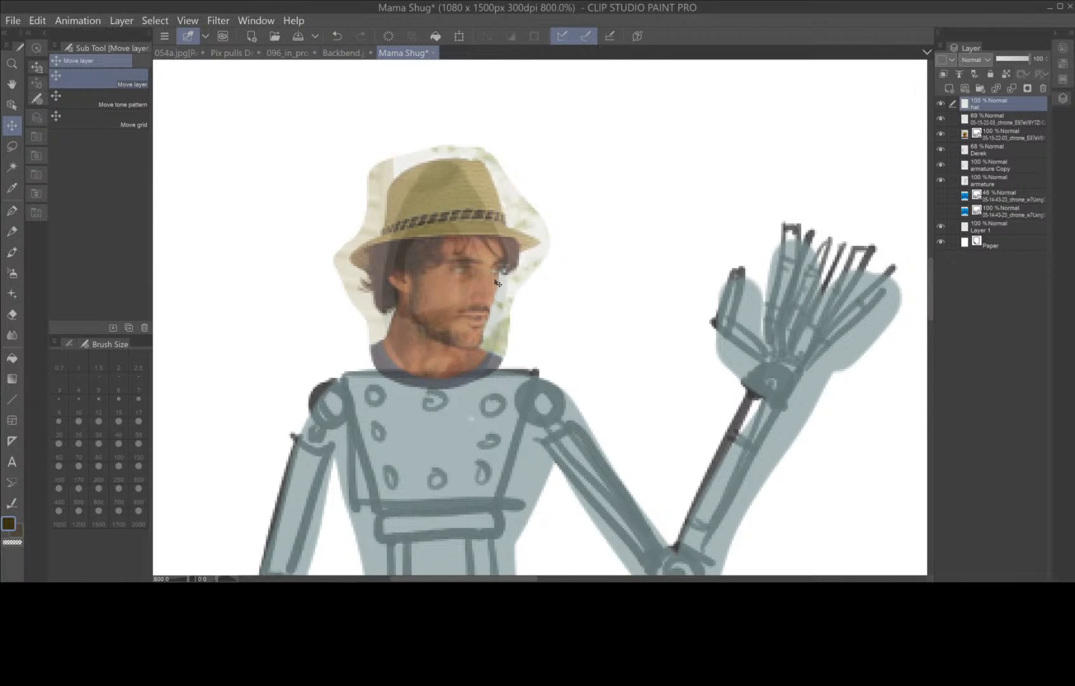
- Draw the dark hat band across the fedora with the Darker pencil at size 10, and reduce the brush size to 5
{"action": "scroll", "coordinate": [499, 283], "scroll_direction": "up", "scroll_amount": 3}
{"action": "key", "text": "space"}
{"action": "left_click_drag", "start_coordinate": [451, 229], "coordinate": [443, 384]}
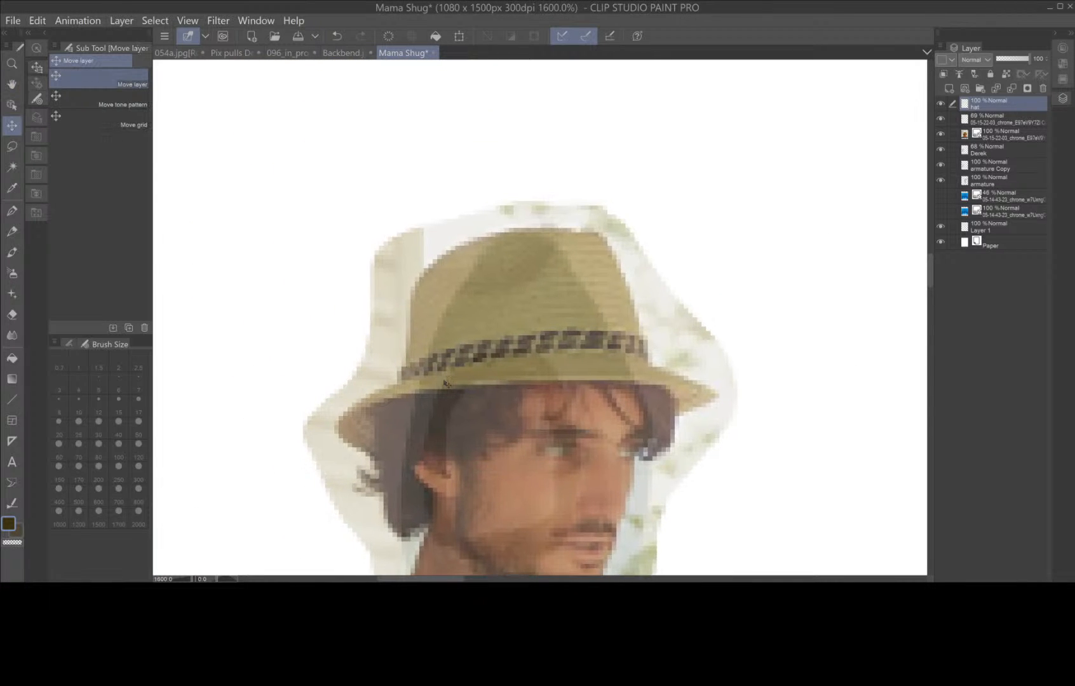
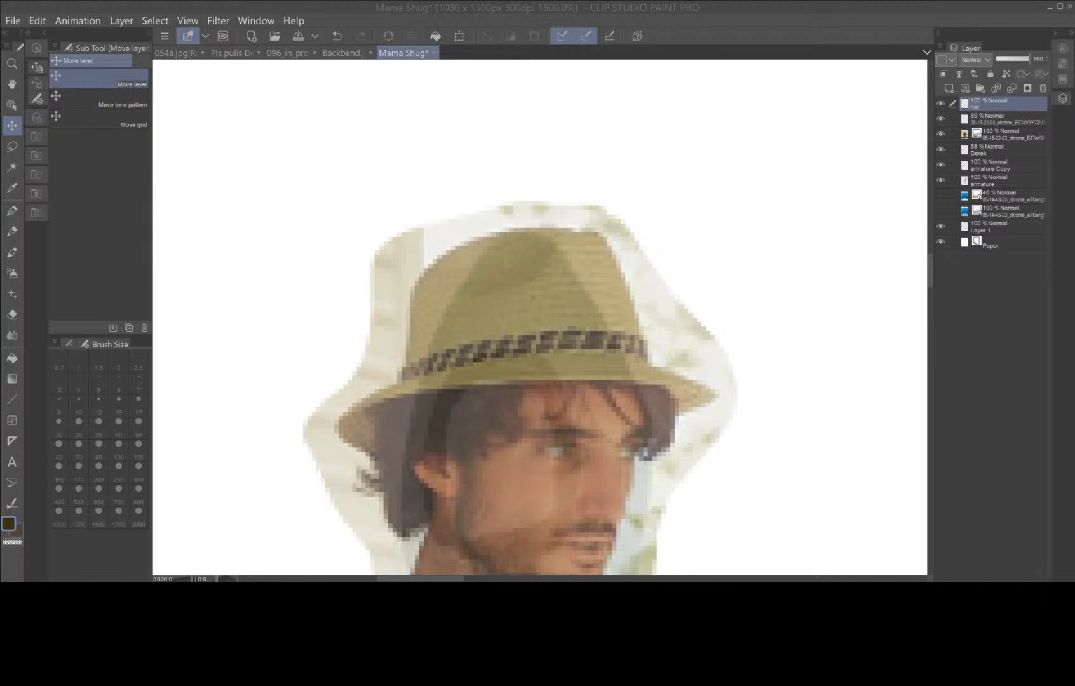
{"action": "left_click", "coordinate": [589, 250]}
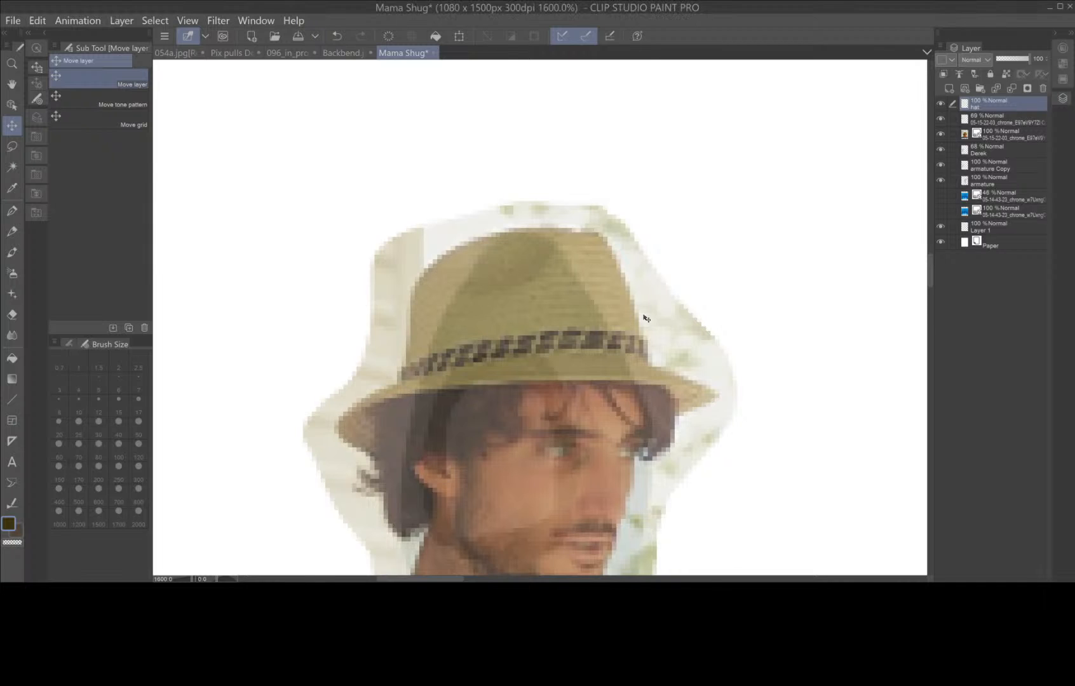
{"action": "left_click", "coordinate": [12, 231]}
{"action": "mouse_move", "coordinate": [645, 354]}
{"action": "left_mouse_down"}
{"action": "mouse_move", "coordinate": [611, 343]}
{"action": "mouse_move", "coordinate": [485, 347]}
{"action": "mouse_move", "coordinate": [395, 376]}
{"action": "left_mouse_up"}
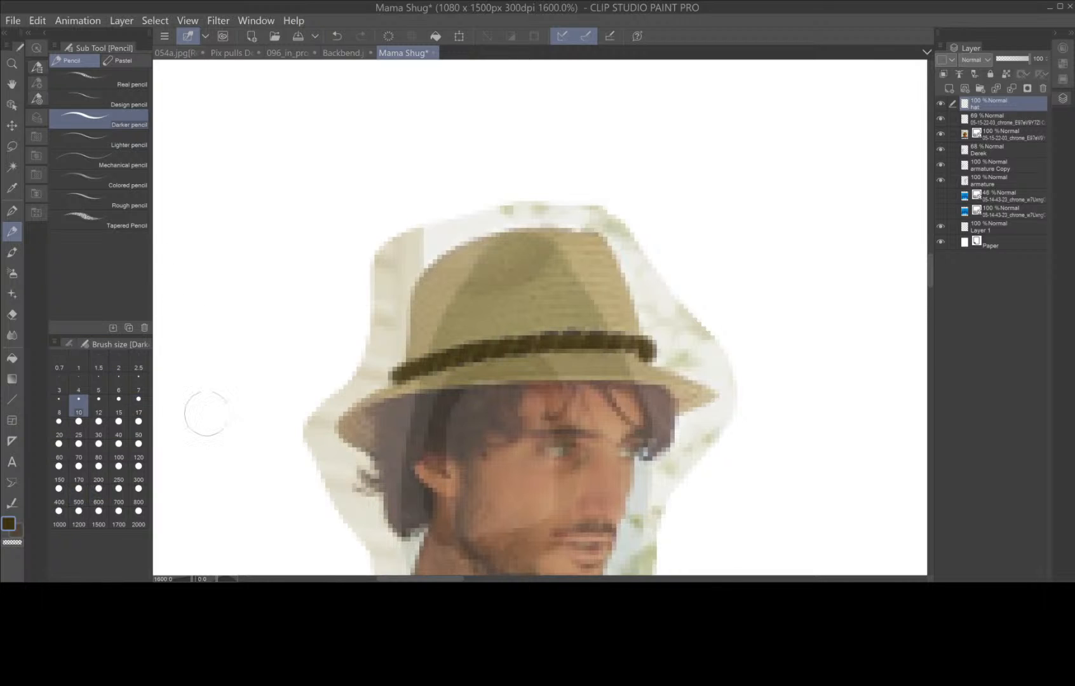
{"action": "left_click", "coordinate": [99, 385]}
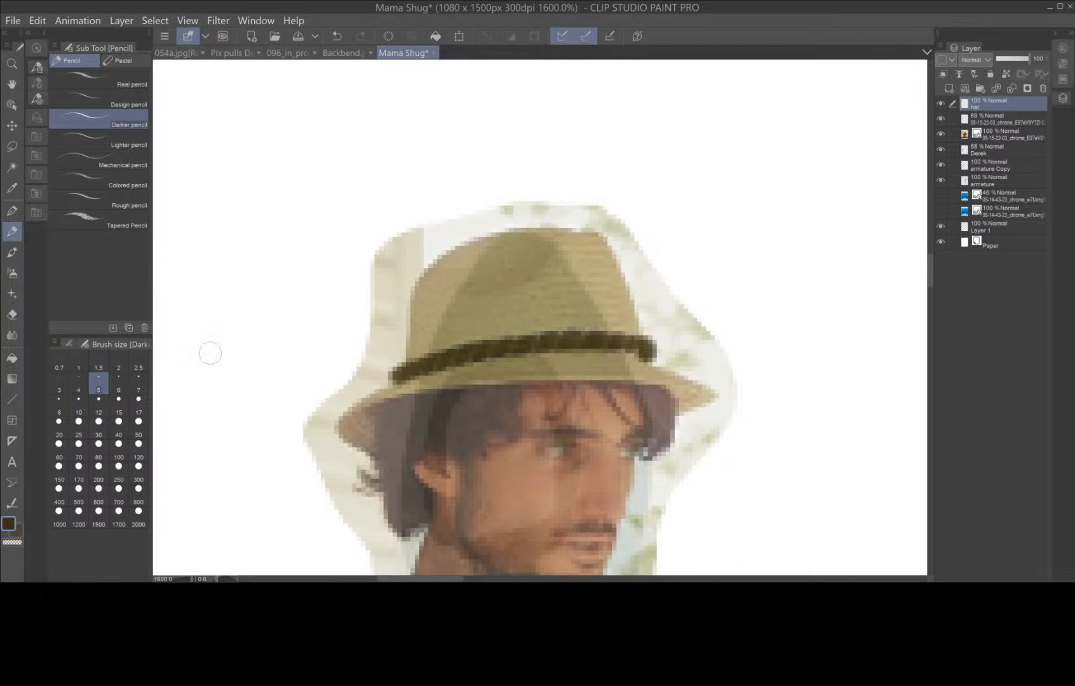
- Trace the outline of the hat's crown and brim over the reference photo with the dark brown Darker pencil
{"action": "mouse_move", "coordinate": [638, 334]}
{"action": "left_mouse_down"}
{"action": "mouse_move", "coordinate": [588, 228]}
{"action": "mouse_move", "coordinate": [511, 236]}
{"action": "mouse_move", "coordinate": [424, 265]}
{"action": "mouse_move", "coordinate": [406, 311]}
{"action": "mouse_move", "coordinate": [408, 353]}
{"action": "mouse_move", "coordinate": [413, 326]}
{"action": "left_mouse_up"}
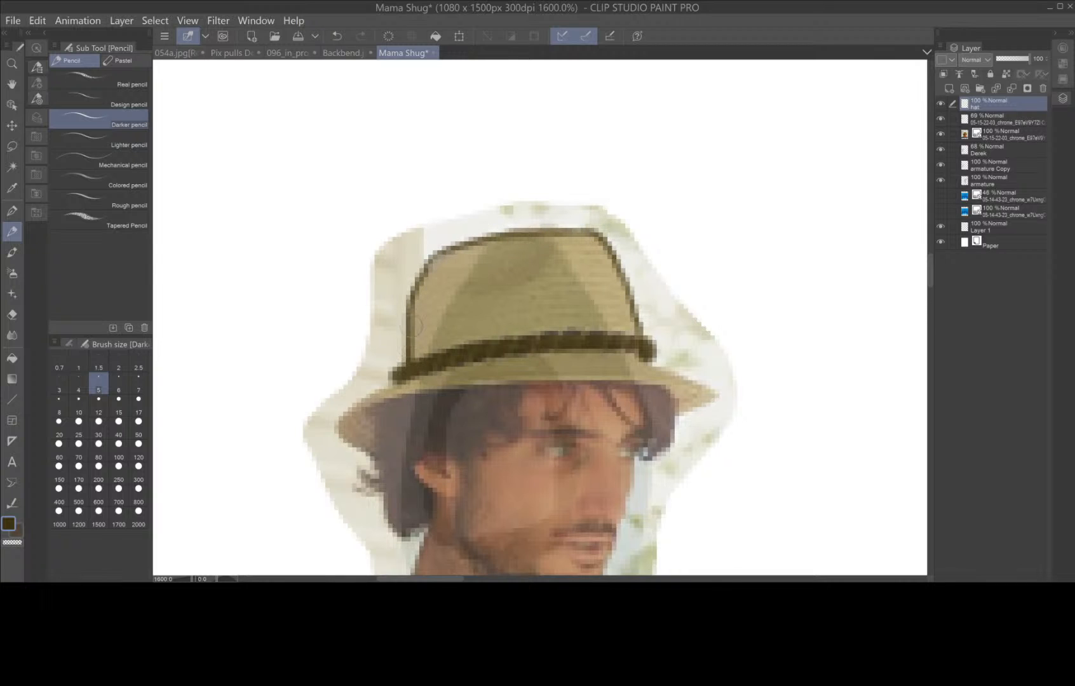
{"action": "mouse_move", "coordinate": [396, 384]}
{"action": "left_mouse_down"}
{"action": "mouse_move", "coordinate": [352, 398]}
{"action": "mouse_move", "coordinate": [333, 423]}
{"action": "mouse_move", "coordinate": [357, 457]}
{"action": "mouse_move", "coordinate": [379, 453]}
{"action": "mouse_move", "coordinate": [346, 423]}
{"action": "mouse_move", "coordinate": [436, 392]}
{"action": "mouse_move", "coordinate": [557, 381]}
{"action": "mouse_move", "coordinate": [708, 400]}
{"action": "mouse_move", "coordinate": [691, 408]}
{"action": "mouse_move", "coordinate": [712, 398]}
{"action": "mouse_move", "coordinate": [645, 358]}
{"action": "left_mouse_up"}
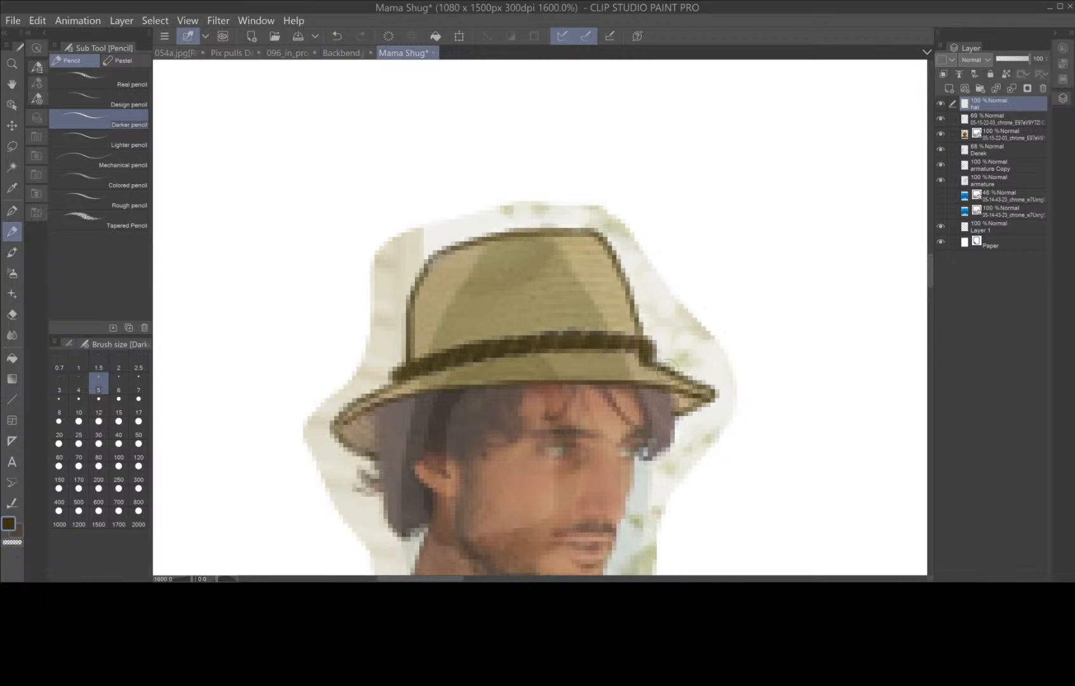
- Sketch small curly strands of hair under the hat brim, across the forehead and down both sides of the face
{"action": "mouse_move", "coordinate": [647, 392]}
{"action": "left_mouse_down"}
{"action": "mouse_move", "coordinate": [668, 450]}
{"action": "mouse_move", "coordinate": [671, 403]}
{"action": "mouse_move", "coordinate": [645, 452]}
{"action": "mouse_move", "coordinate": [663, 457]}
{"action": "mouse_move", "coordinate": [643, 405]}
{"action": "mouse_move", "coordinate": [623, 398]}
{"action": "mouse_move", "coordinate": [670, 471]}
{"action": "mouse_move", "coordinate": [653, 419]}
{"action": "left_mouse_up"}
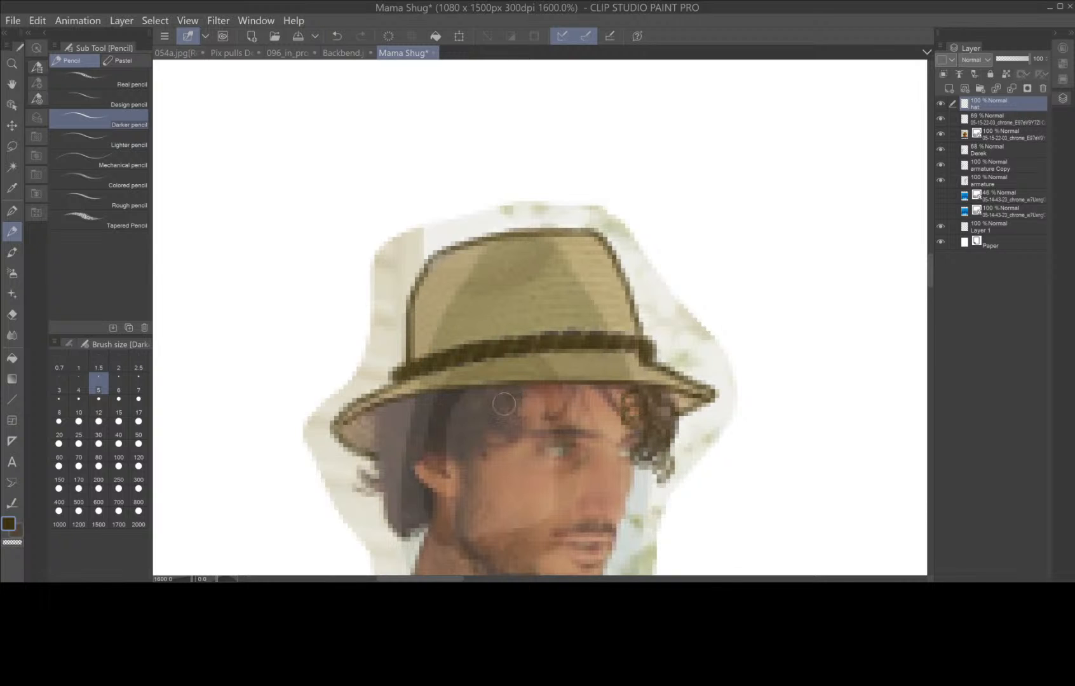
{"action": "mouse_move", "coordinate": [505, 405]}
{"action": "left_mouse_down"}
{"action": "mouse_move", "coordinate": [561, 394]}
{"action": "mouse_move", "coordinate": [516, 413]}
{"action": "mouse_move", "coordinate": [507, 436]}
{"action": "mouse_move", "coordinate": [486, 392]}
{"action": "mouse_move", "coordinate": [489, 441]}
{"action": "mouse_move", "coordinate": [469, 448]}
{"action": "mouse_move", "coordinate": [449, 414]}
{"action": "mouse_move", "coordinate": [458, 444]}
{"action": "mouse_move", "coordinate": [440, 415]}
{"action": "mouse_move", "coordinate": [399, 413]}
{"action": "mouse_move", "coordinate": [378, 448]}
{"action": "mouse_move", "coordinate": [409, 510]}
{"action": "mouse_move", "coordinate": [414, 437]}
{"action": "mouse_move", "coordinate": [417, 457]}
{"action": "mouse_move", "coordinate": [379, 478]}
{"action": "mouse_move", "coordinate": [380, 515]}
{"action": "mouse_move", "coordinate": [415, 535]}
{"action": "mouse_move", "coordinate": [392, 507]}
{"action": "mouse_move", "coordinate": [399, 533]}
{"action": "left_mouse_up"}
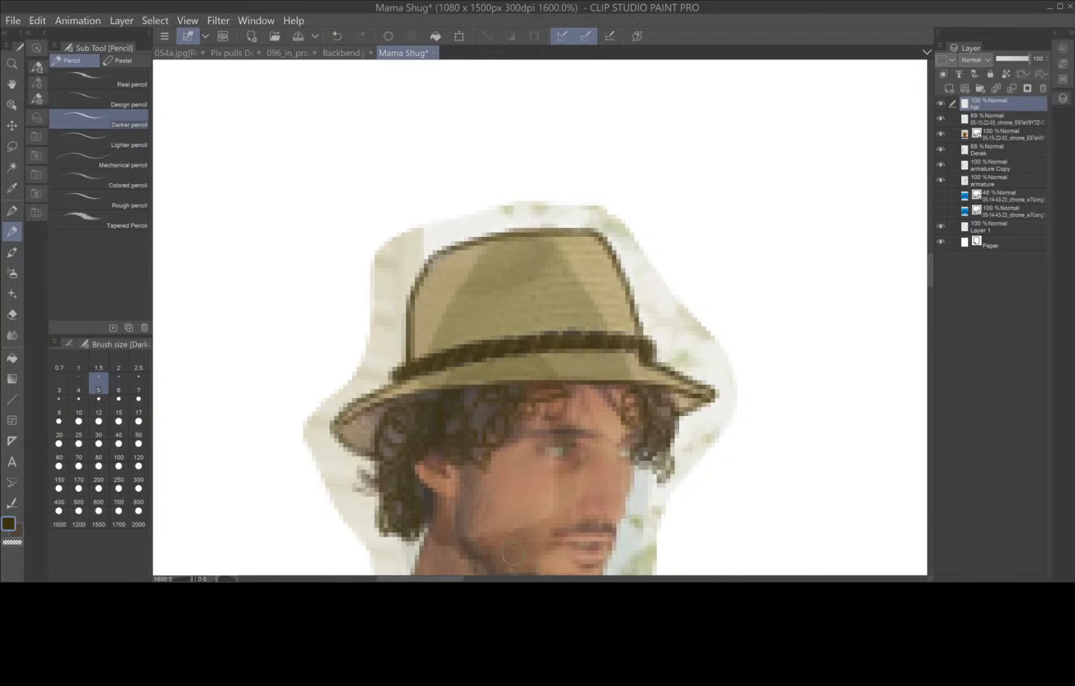
{"action": "key", "text": "space"}
{"action": "left_click_drag", "start_coordinate": [512, 552], "coordinate": [531, 397]}
{"action": "mouse_move", "coordinate": [407, 422]}
{"action": "left_mouse_down"}
{"action": "mouse_move", "coordinate": [414, 388]}
{"action": "mouse_move", "coordinate": [435, 406]}
{"action": "mouse_move", "coordinate": [391, 444]}
{"action": "mouse_move", "coordinate": [413, 438]}
{"action": "left_mouse_up"}
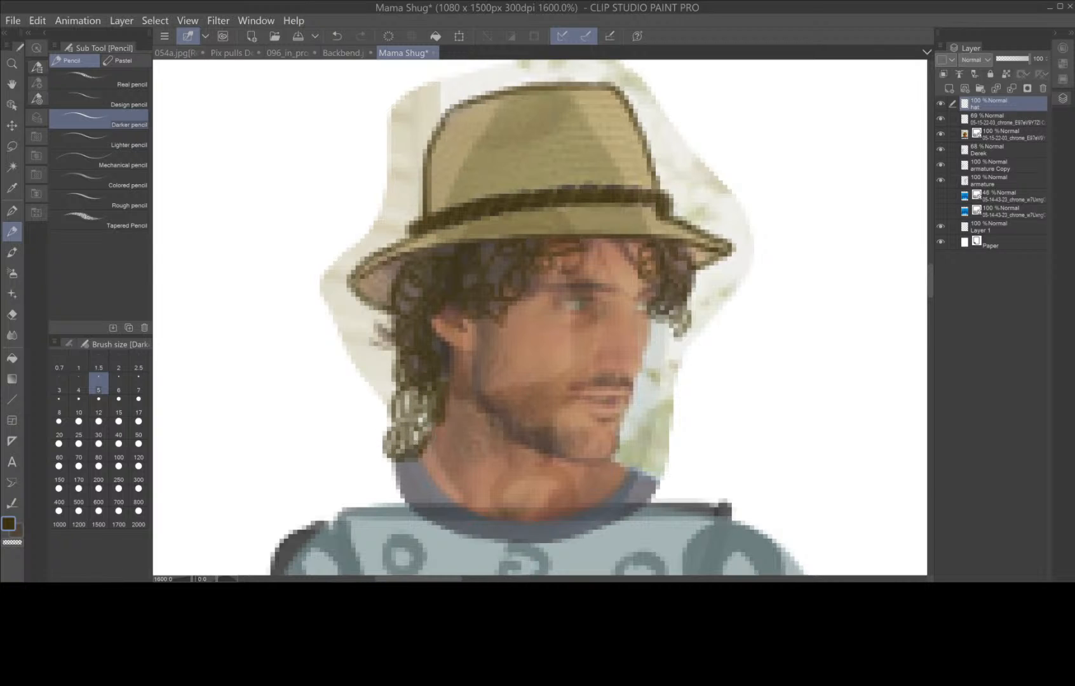
{"action": "left_click_drag", "start_coordinate": [418, 315], "coordinate": [416, 267]}
{"action": "mouse_move", "coordinate": [490, 279]}
{"action": "left_mouse_down"}
{"action": "mouse_move", "coordinate": [493, 258]}
{"action": "mouse_move", "coordinate": [505, 302]}
{"action": "left_mouse_up"}
{"action": "mouse_move", "coordinate": [610, 244]}
{"action": "left_mouse_down"}
{"action": "mouse_move", "coordinate": [575, 258]}
{"action": "mouse_move", "coordinate": [617, 242]}
{"action": "mouse_move", "coordinate": [635, 279]}
{"action": "mouse_move", "coordinate": [690, 280]}
{"action": "mouse_move", "coordinate": [680, 295]}
{"action": "left_mouse_up"}
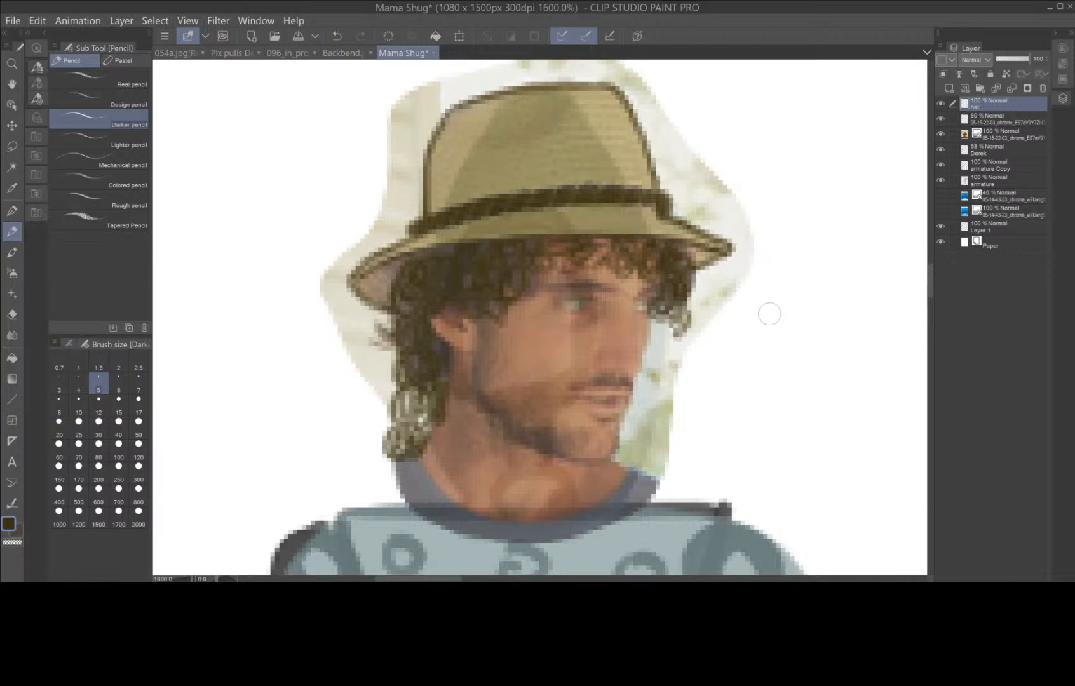
{"action": "left_click_drag", "start_coordinate": [678, 282], "coordinate": [680, 297]}
- Trace the cheek and jawline of the face, and draw two vertical lines for the neck
{"action": "mouse_move", "coordinate": [647, 335]}
{"action": "left_mouse_down"}
{"action": "mouse_move", "coordinate": [622, 456]}
{"action": "mouse_move", "coordinate": [542, 453]}
{"action": "mouse_move", "coordinate": [461, 395]}
{"action": "mouse_move", "coordinate": [463, 351]}
{"action": "mouse_move", "coordinate": [473, 391]}
{"action": "mouse_move", "coordinate": [562, 453]}
{"action": "mouse_move", "coordinate": [613, 464]}
{"action": "left_mouse_up"}
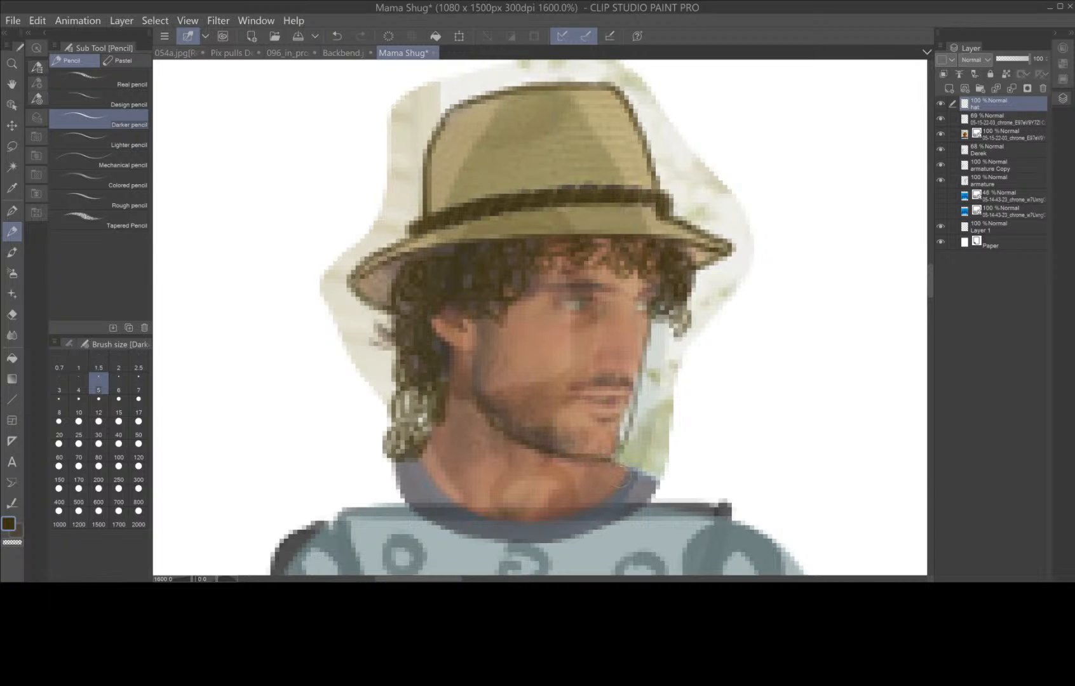
{"action": "left_click_drag", "start_coordinate": [457, 344], "coordinate": [460, 483]}
{"action": "left_click_drag", "start_coordinate": [579, 455], "coordinate": [586, 502]}
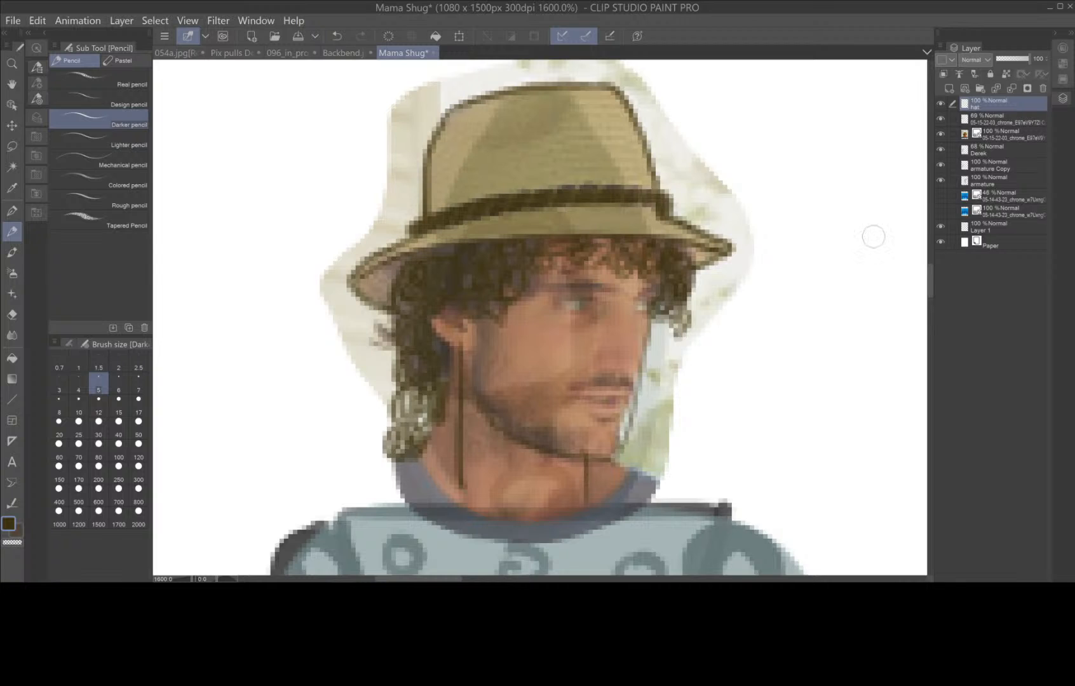
- Sample the light tan of the hat and draw diagonal rope stripes along the hatband with the Darker pencil at size 3
{"action": "left_click", "coordinate": [11, 188]}
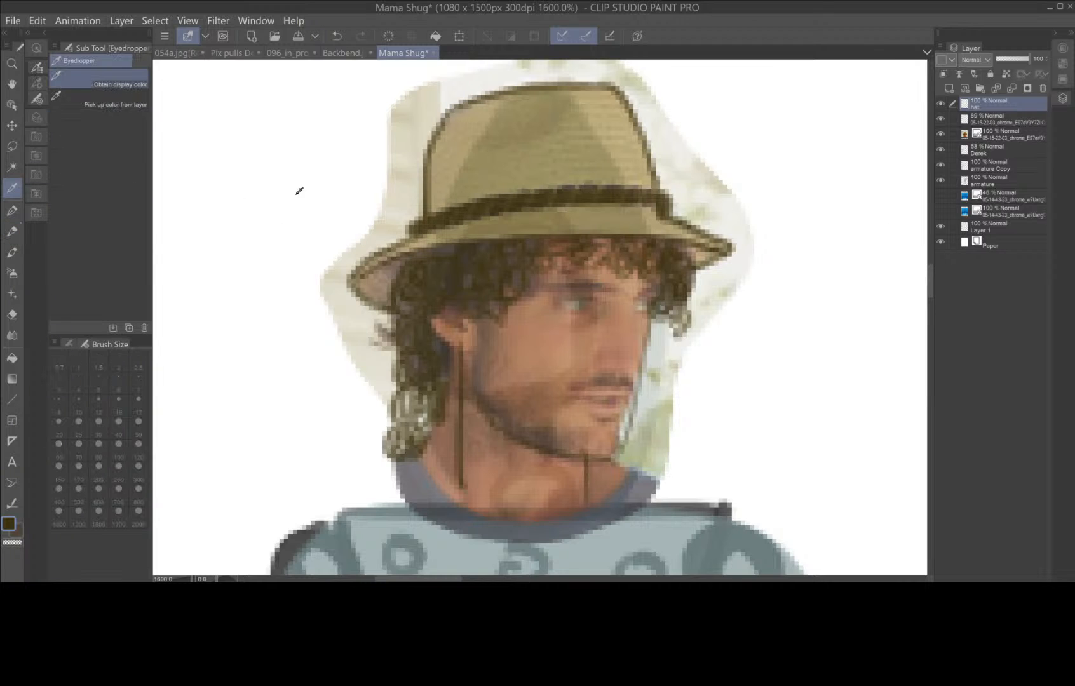
{"action": "left_click", "coordinate": [617, 117]}
{"action": "left_click", "coordinate": [12, 210]}
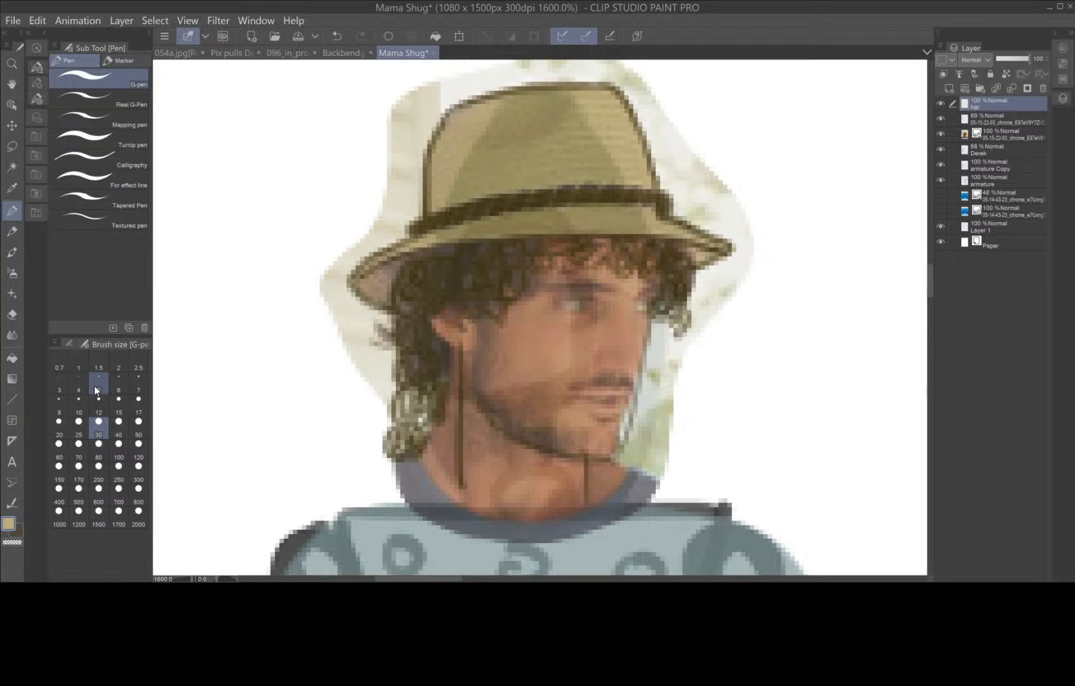
{"action": "key", "text": "p"}
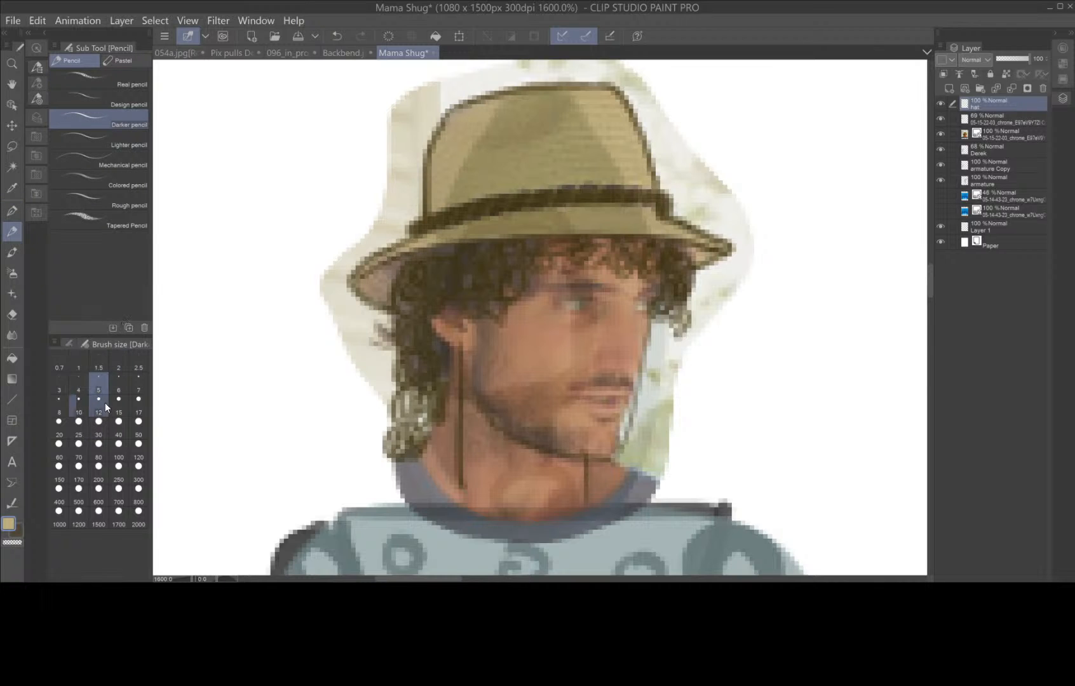
{"action": "left_click", "coordinate": [66, 388]}
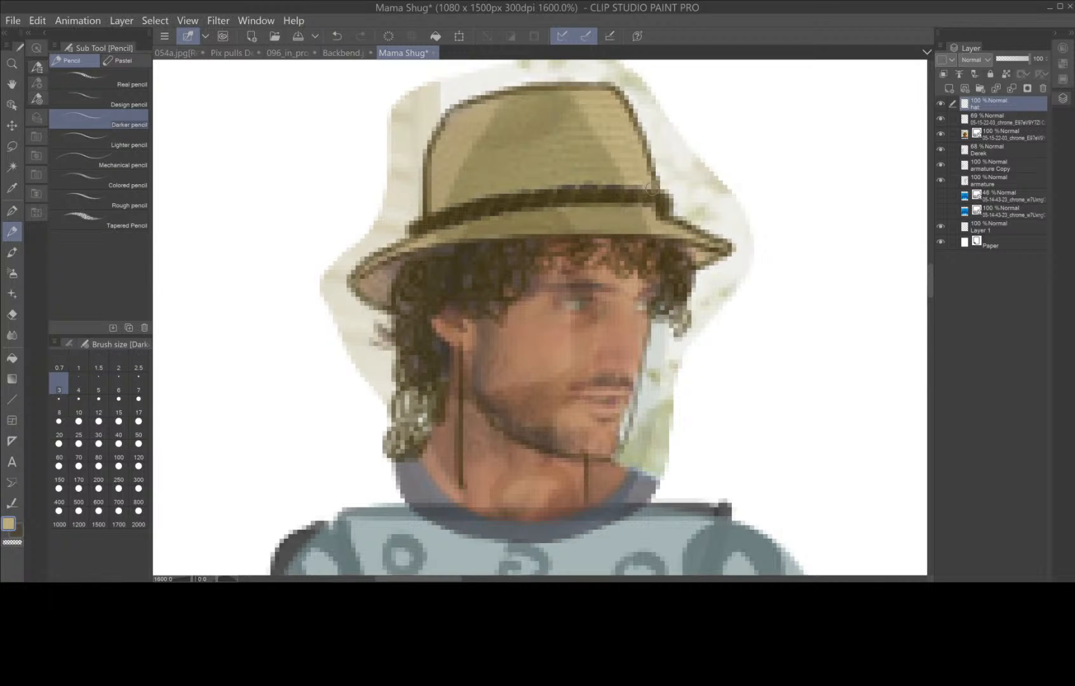
{"action": "mouse_move", "coordinate": [653, 189]}
{"action": "left_mouse_down"}
{"action": "mouse_move", "coordinate": [616, 203]}
{"action": "mouse_move", "coordinate": [603, 187]}
{"action": "mouse_move", "coordinate": [582, 210]}
{"action": "mouse_move", "coordinate": [578, 189]}
{"action": "mouse_move", "coordinate": [559, 207]}
{"action": "mouse_move", "coordinate": [557, 191]}
{"action": "mouse_move", "coordinate": [535, 207]}
{"action": "mouse_move", "coordinate": [533, 190]}
{"action": "mouse_move", "coordinate": [520, 188]}
{"action": "mouse_move", "coordinate": [445, 213]}
{"action": "left_mouse_up"}
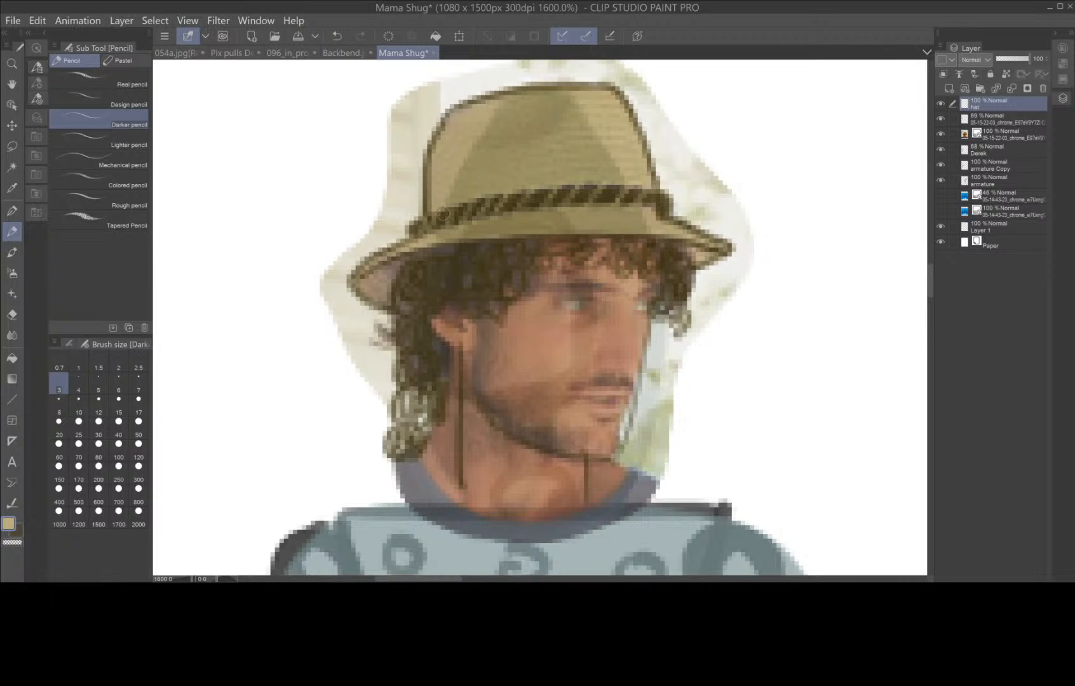
- Choose a slightly darker tan and fill the hat's crown and upper brim with it
{"action": "left_click", "coordinate": [9, 525]}
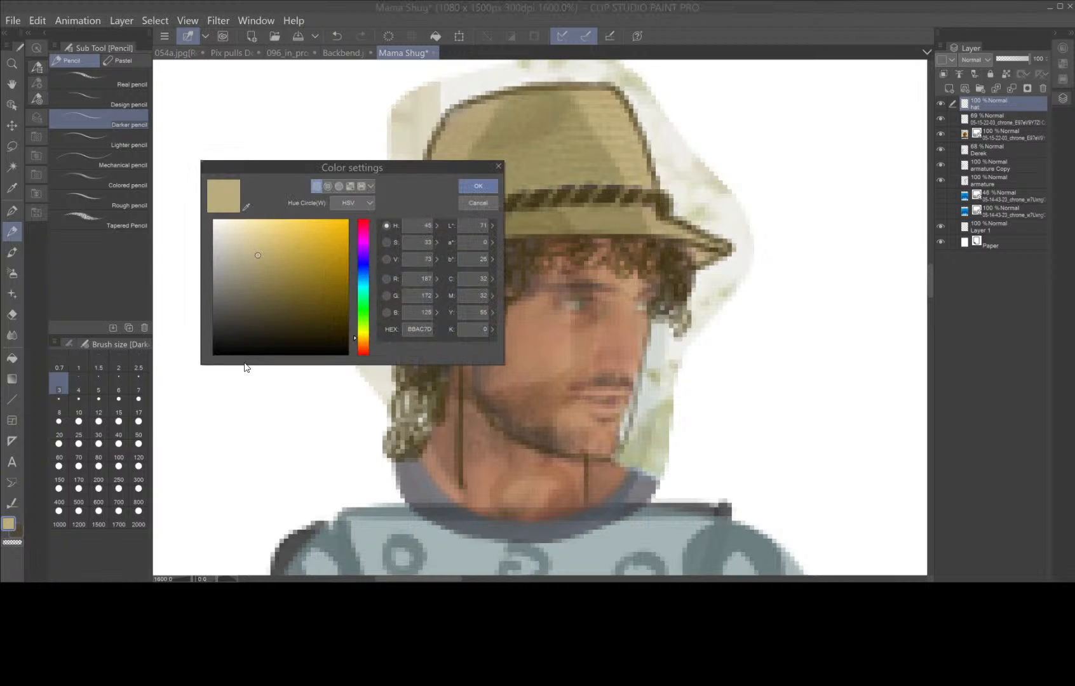
{"action": "left_click", "coordinate": [478, 186]}
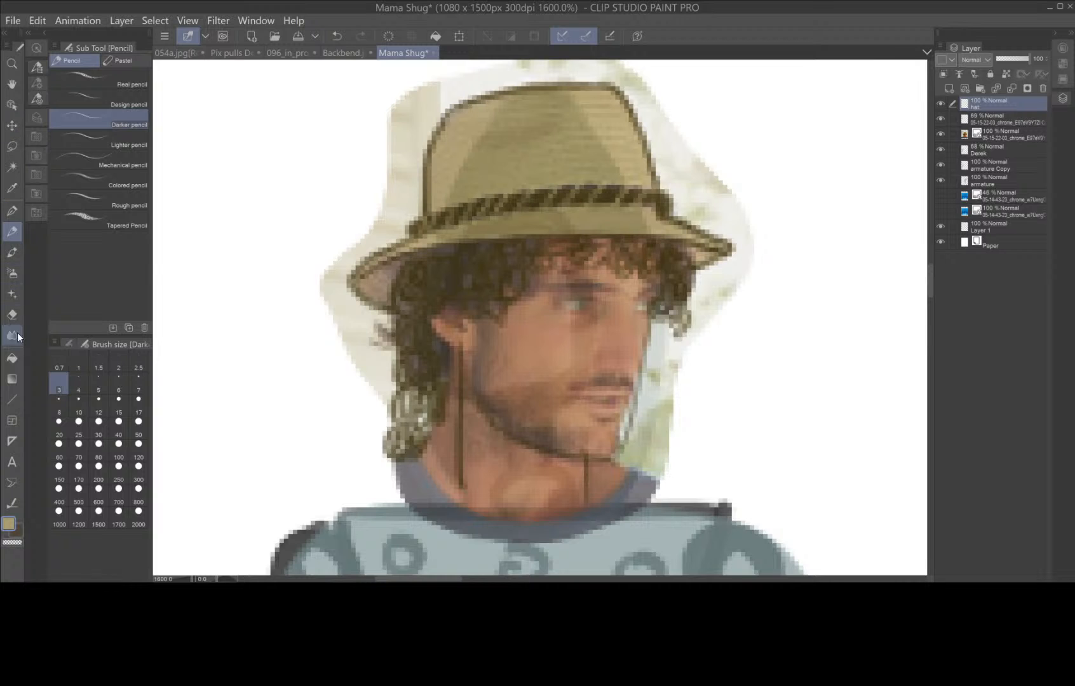
{"action": "left_click", "coordinate": [11, 358]}
{"action": "left_click", "coordinate": [602, 162]}
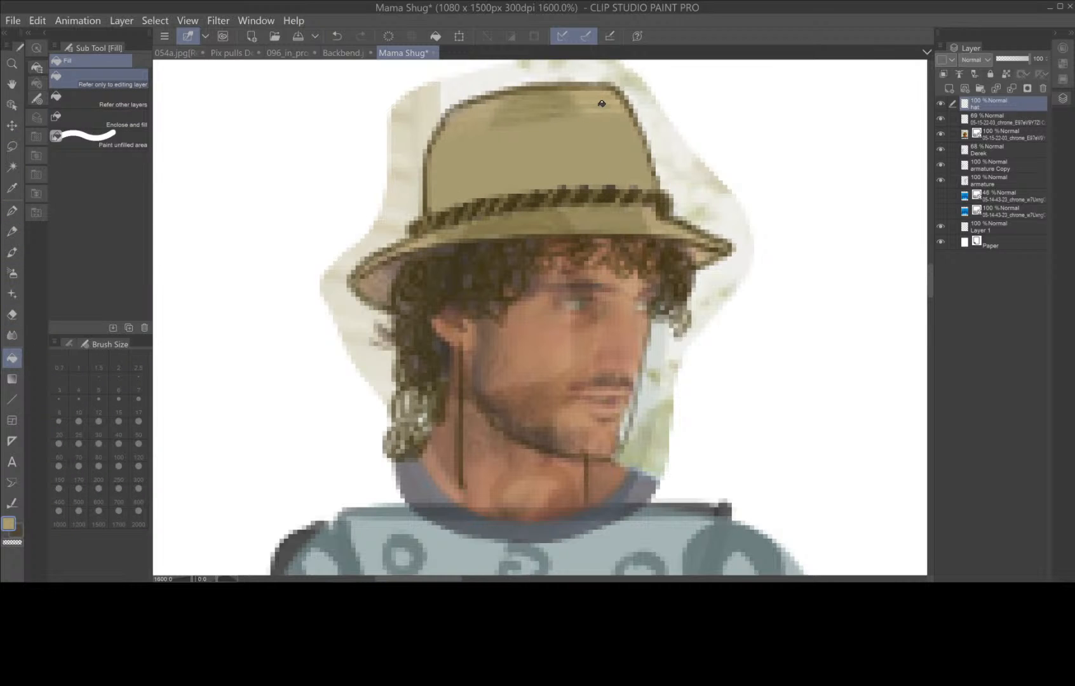
{"action": "left_click", "coordinate": [634, 221]}
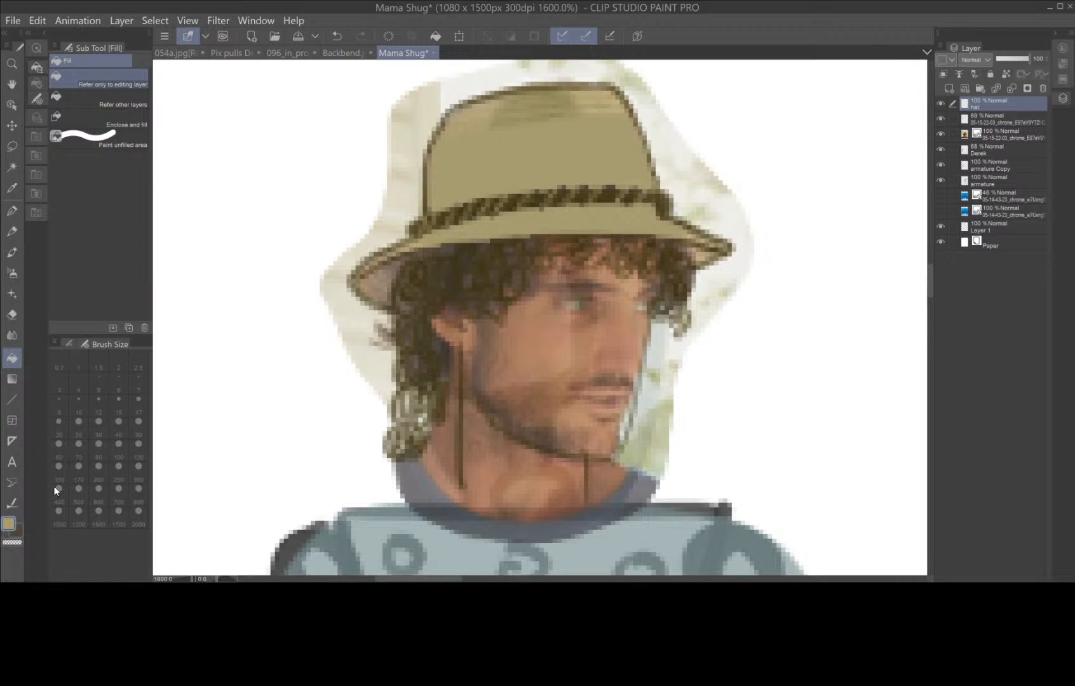
- Fill the underside of the brim with a darker tan, and add horizontal straw strokes across the crown with the Darker pencil
{"action": "double_click", "coordinate": [9, 525]}
{"action": "left_click", "coordinate": [258, 271]}
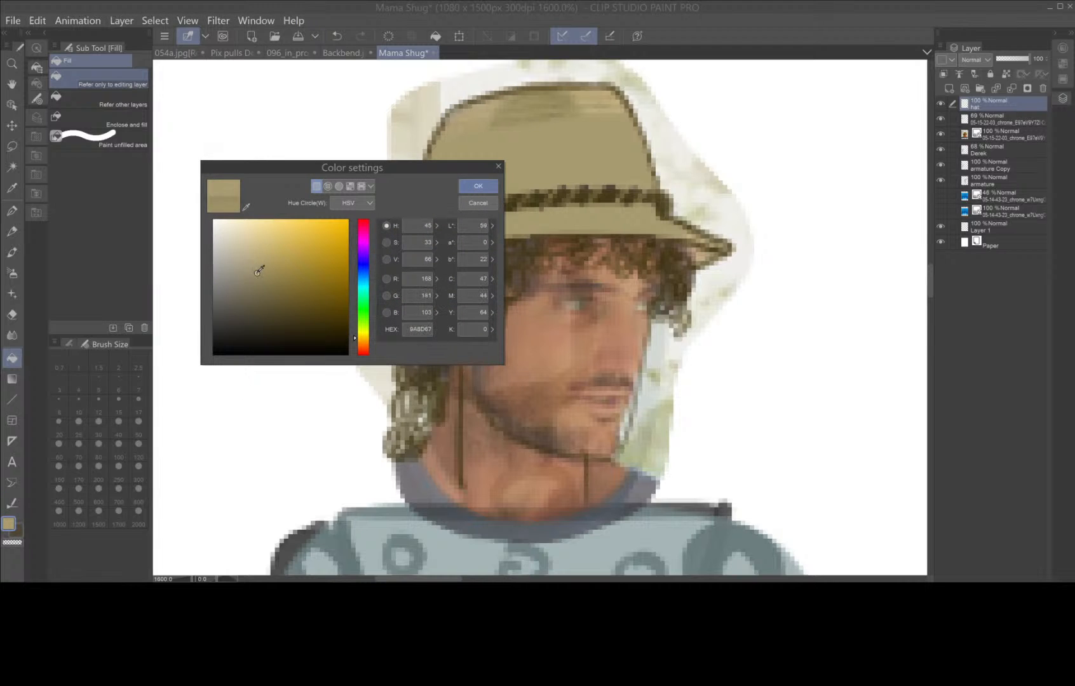
{"action": "left_click", "coordinate": [478, 187]}
{"action": "left_click", "coordinate": [400, 297]}
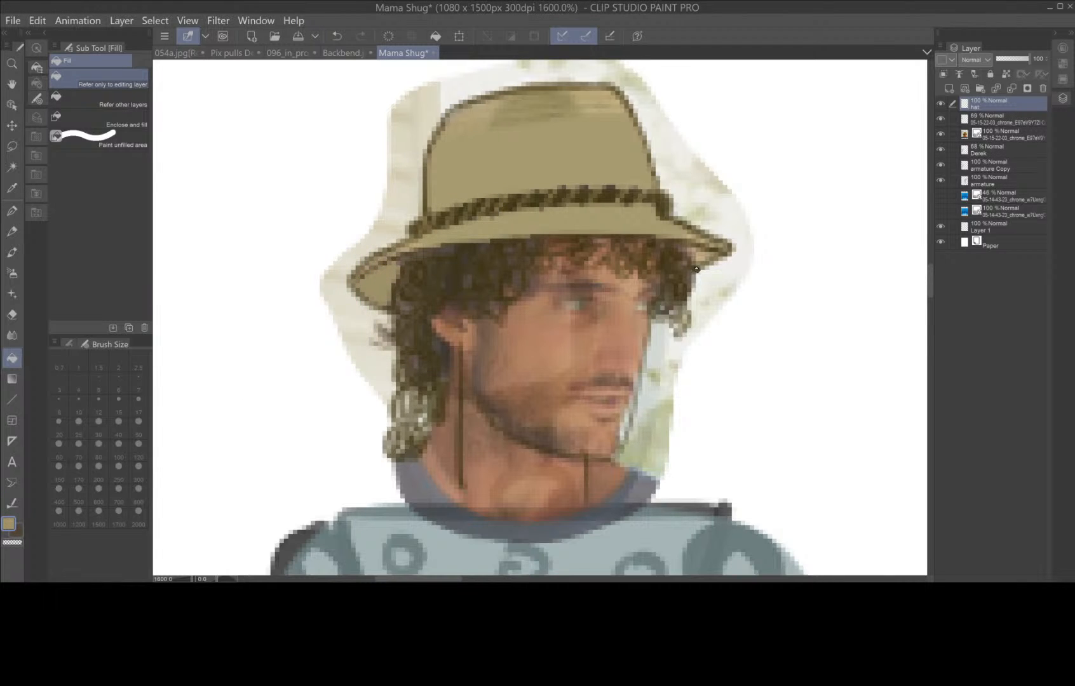
{"action": "left_click", "coordinate": [12, 210]}
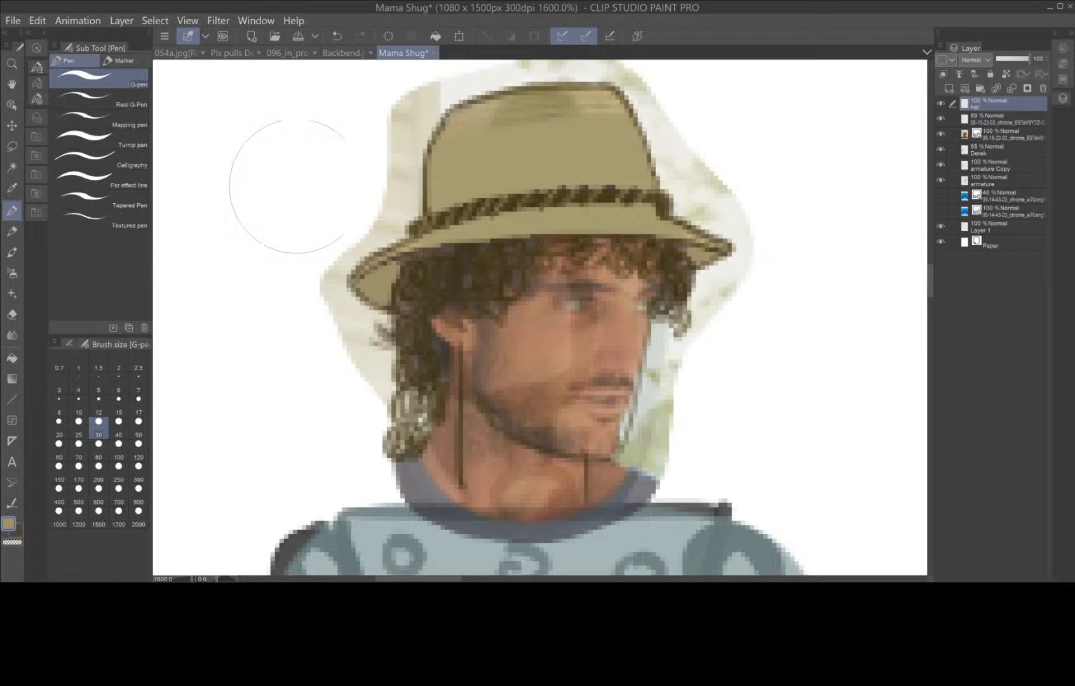
{"action": "left_click", "coordinate": [19, 236]}
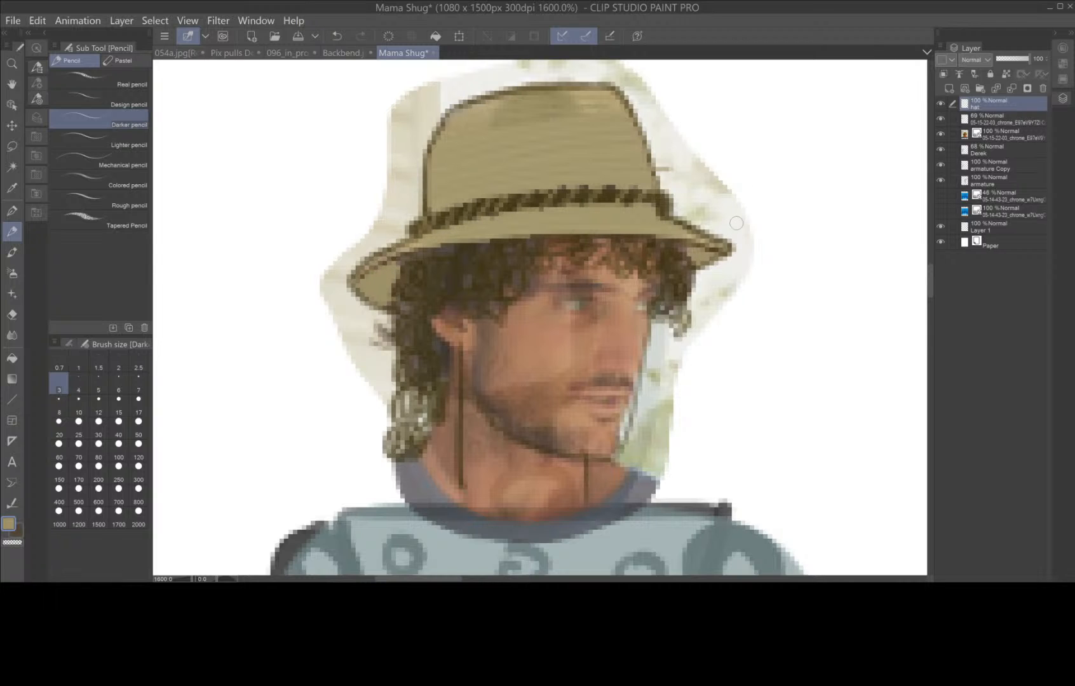
- Hide the photo reference layers of the man with the hat
{"action": "scroll", "coordinate": [737, 223], "scroll_direction": "down", "scroll_amount": 2}
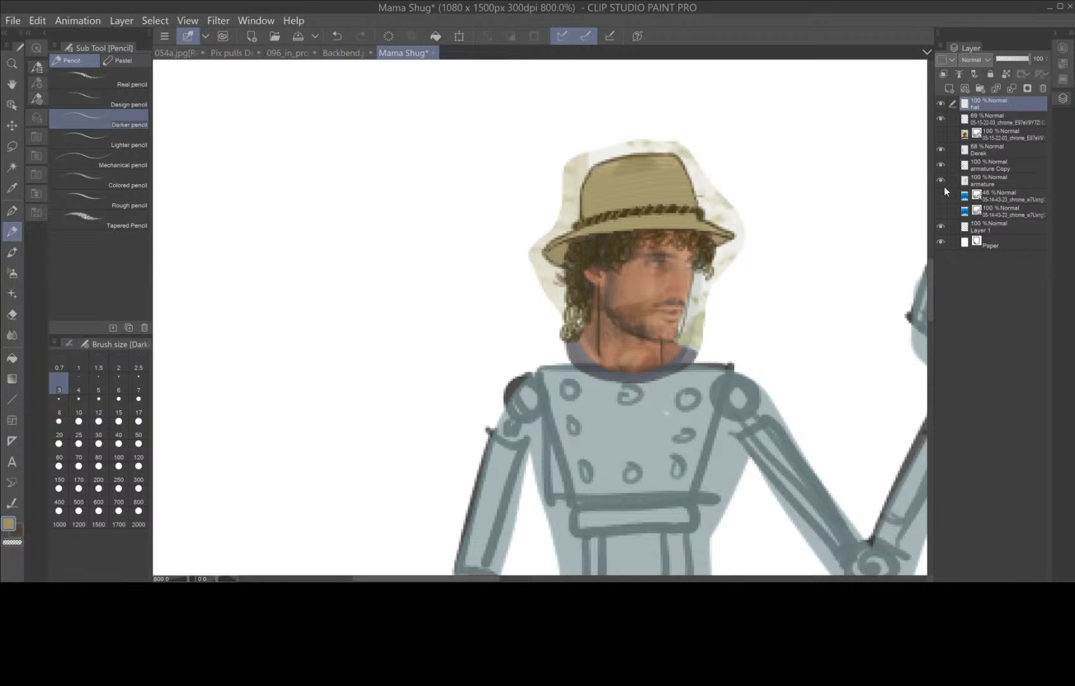
{"action": "left_click", "coordinate": [941, 119]}
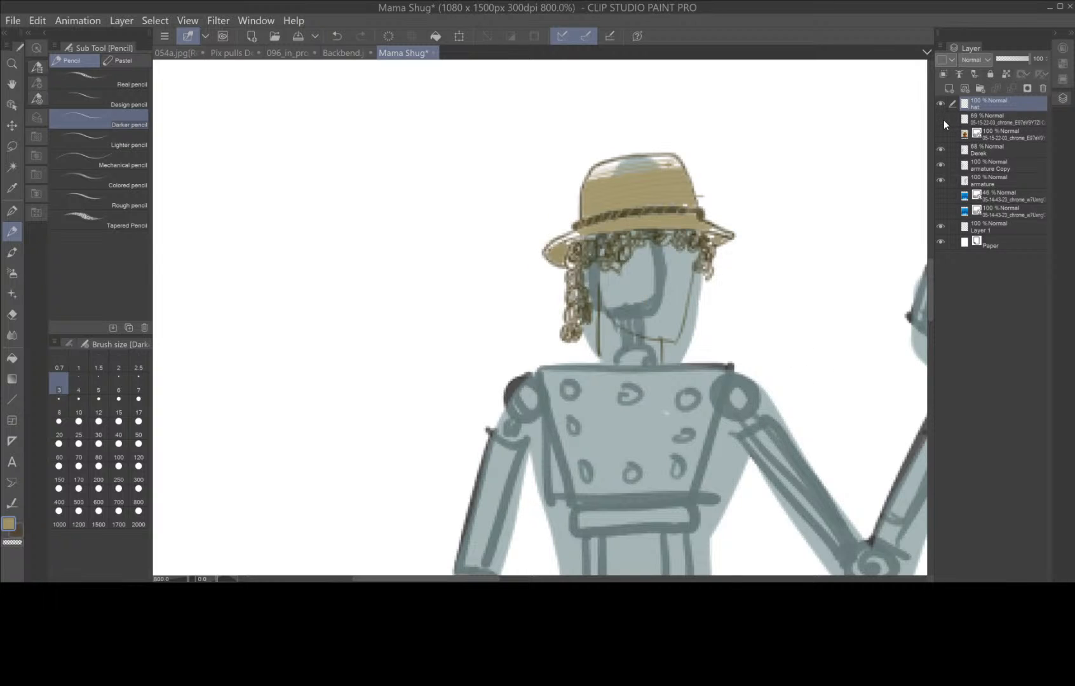
- Move the hat layer slightly to the left over the armature's head
{"action": "left_click_drag", "start_coordinate": [774, 352], "coordinate": [667, 400]}
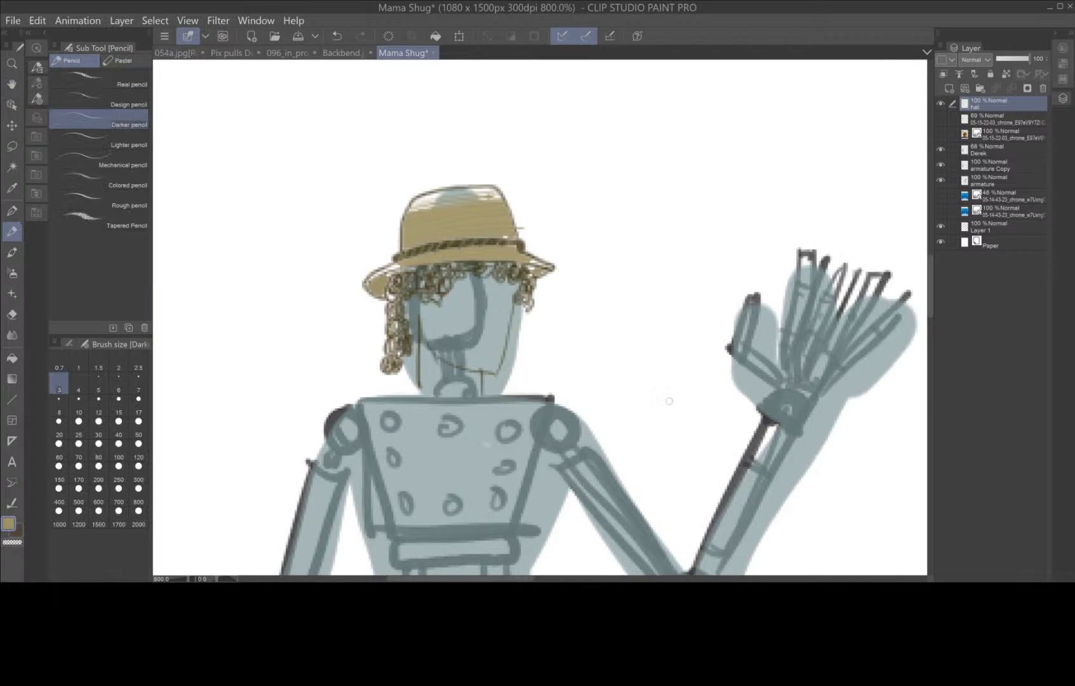
{"action": "scroll", "coordinate": [665, 403], "scroll_direction": "up", "scroll_amount": 2}
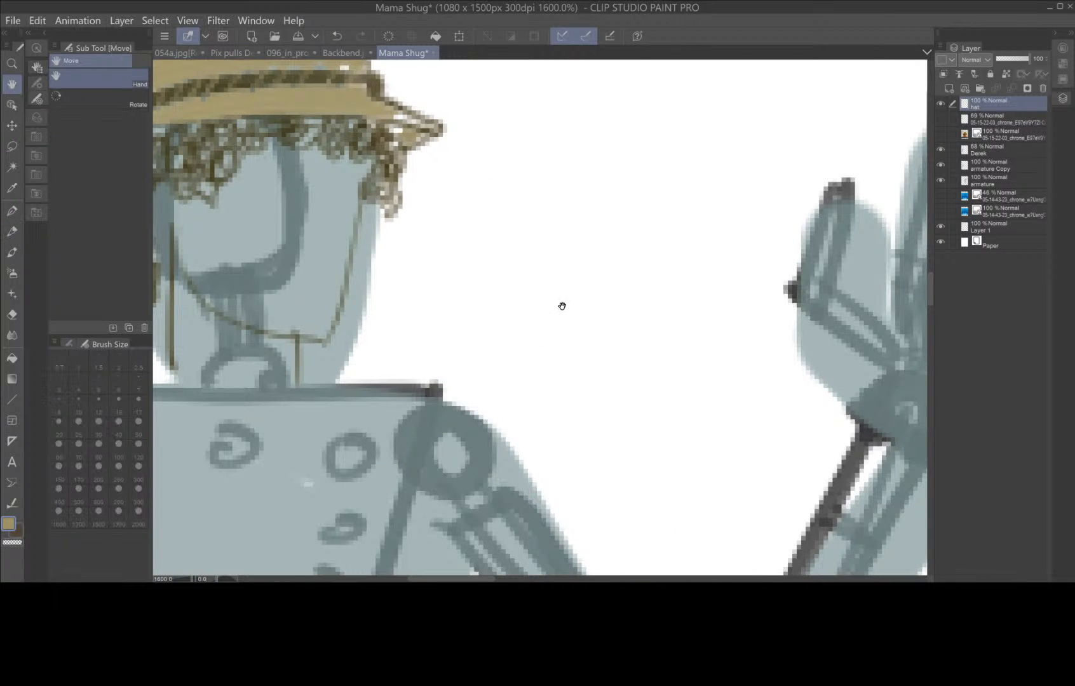
{"action": "left_click_drag", "start_coordinate": [562, 305], "coordinate": [720, 353]}
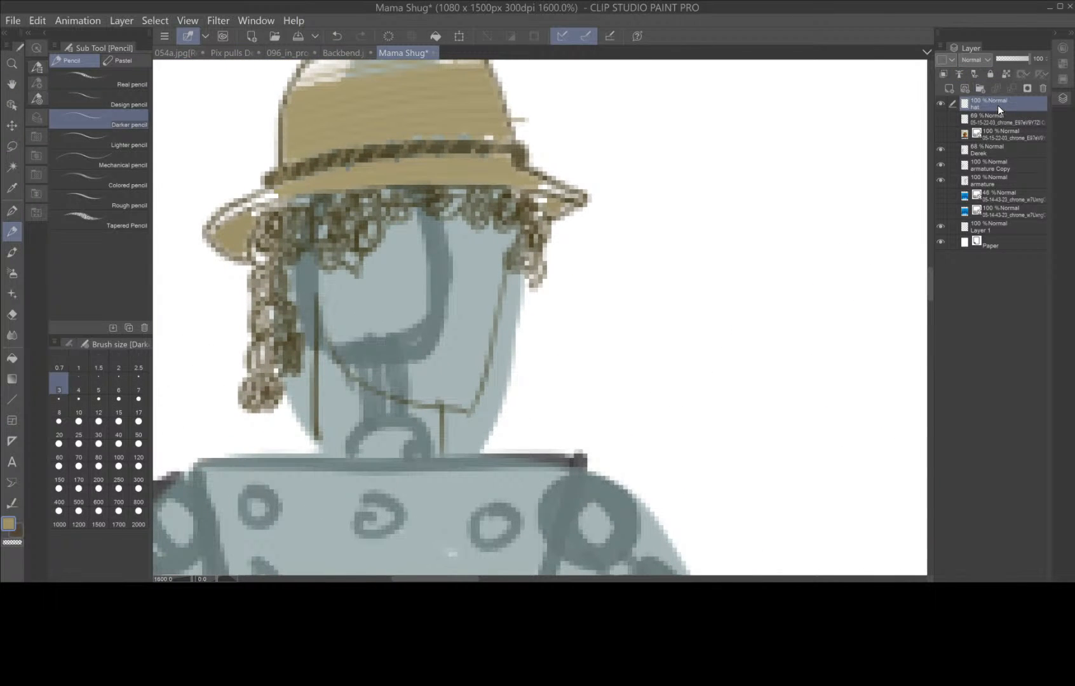
{"action": "left_click_drag", "start_coordinate": [569, 273], "coordinate": [672, 343]}
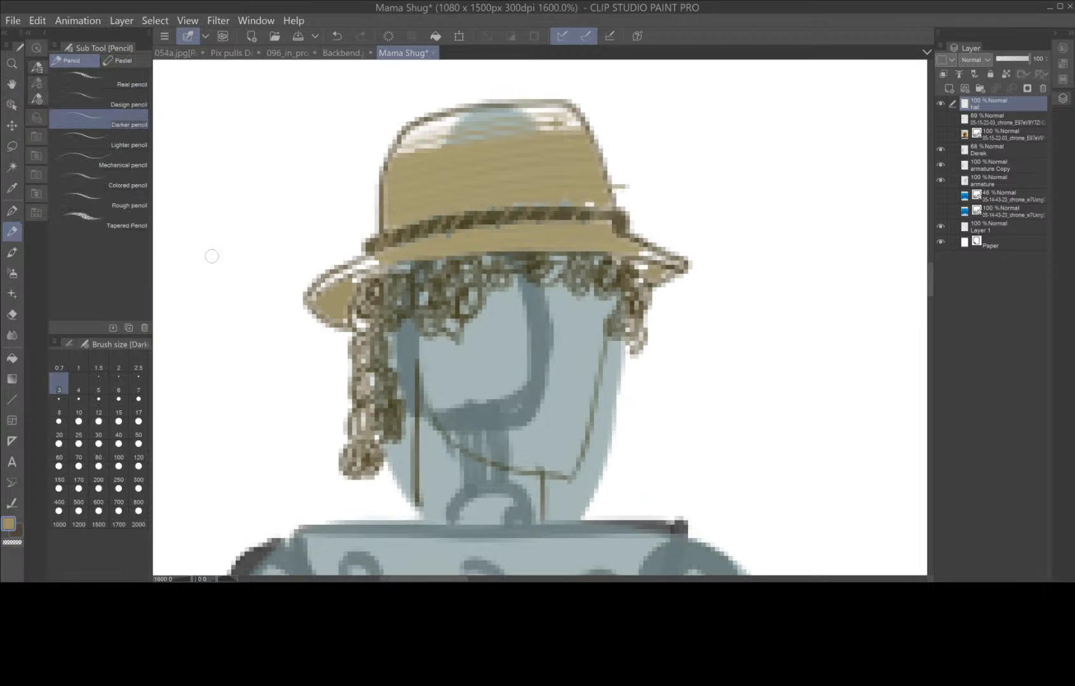
{"action": "left_click", "coordinate": [13, 125]}
{"action": "left_click_drag", "start_coordinate": [596, 226], "coordinate": [566, 227]}
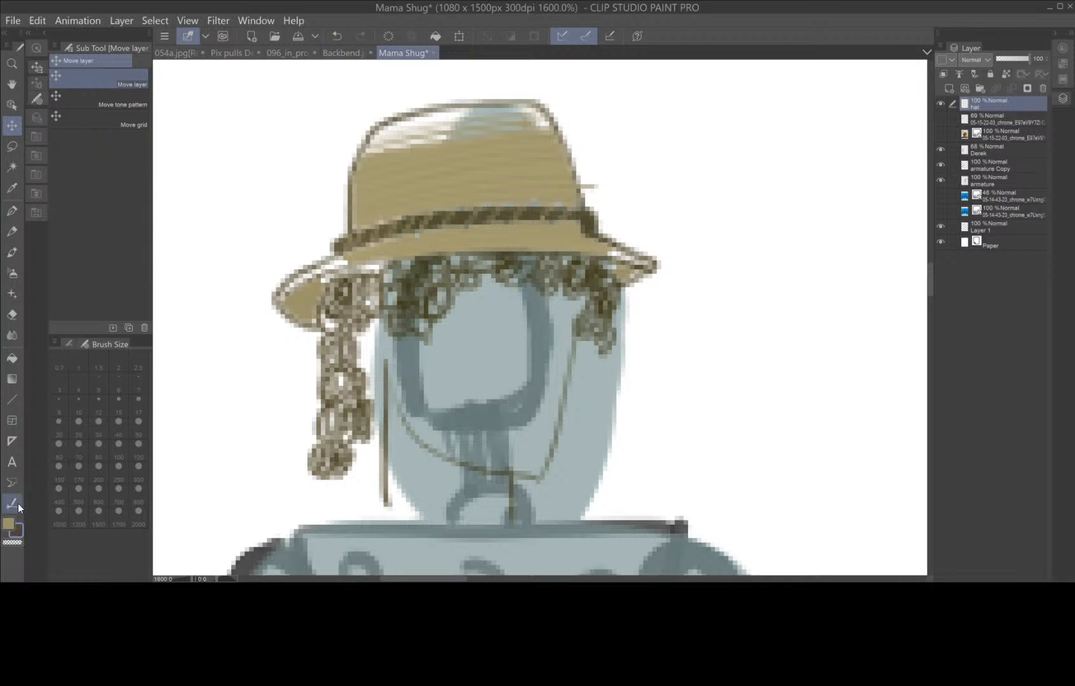
- Draw a rounder face outline beneath the hair and both sides of the neck in dark brown with the Darker pencil
{"action": "left_click", "coordinate": [11, 211]}
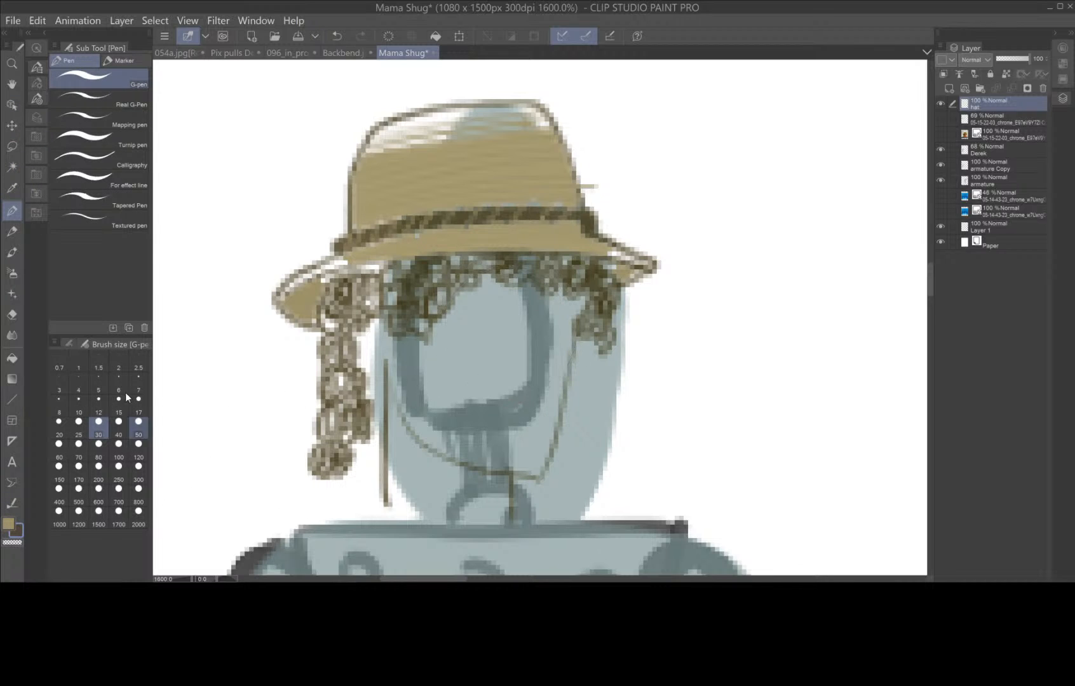
{"action": "left_click", "coordinate": [11, 232]}
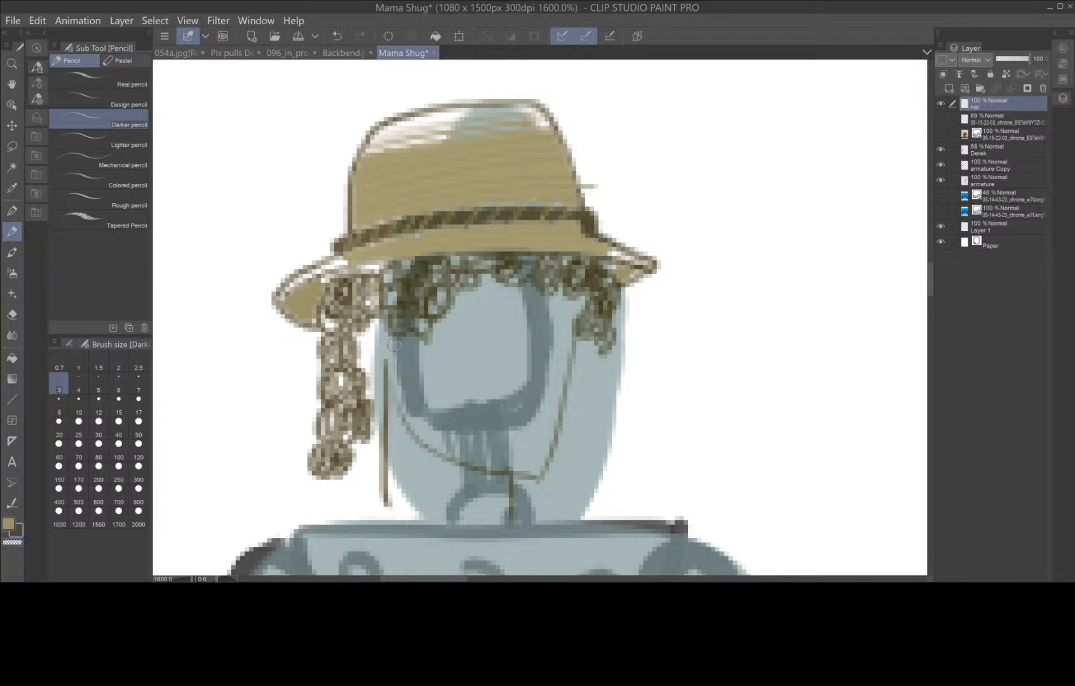
{"action": "mouse_move", "coordinate": [392, 340]}
{"action": "left_mouse_down"}
{"action": "mouse_move", "coordinate": [401, 414]}
{"action": "mouse_move", "coordinate": [448, 457]}
{"action": "mouse_move", "coordinate": [509, 471]}
{"action": "mouse_move", "coordinate": [550, 462]}
{"action": "mouse_move", "coordinate": [584, 432]}
{"action": "mouse_move", "coordinate": [593, 324]}
{"action": "mouse_move", "coordinate": [575, 420]}
{"action": "mouse_move", "coordinate": [544, 461]}
{"action": "mouse_move", "coordinate": [488, 467]}
{"action": "mouse_move", "coordinate": [412, 432]}
{"action": "mouse_move", "coordinate": [389, 310]}
{"action": "left_mouse_up"}
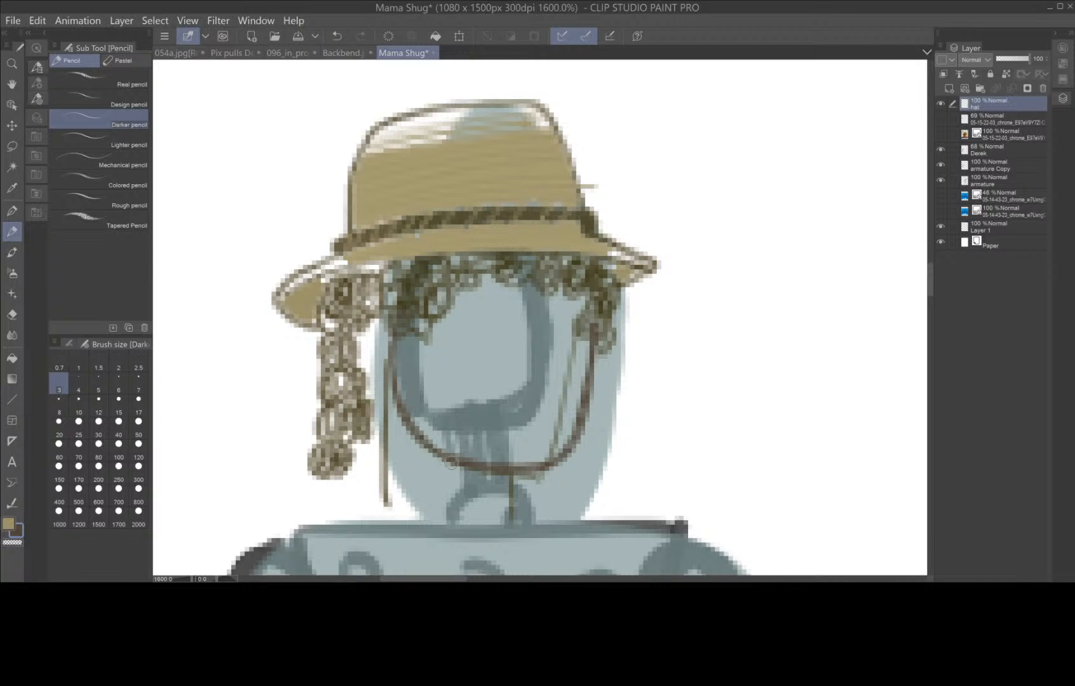
{"action": "mouse_move", "coordinate": [450, 463]}
{"action": "left_mouse_down"}
{"action": "mouse_move", "coordinate": [453, 472]}
{"action": "mouse_move", "coordinate": [437, 527]}
{"action": "left_mouse_up"}
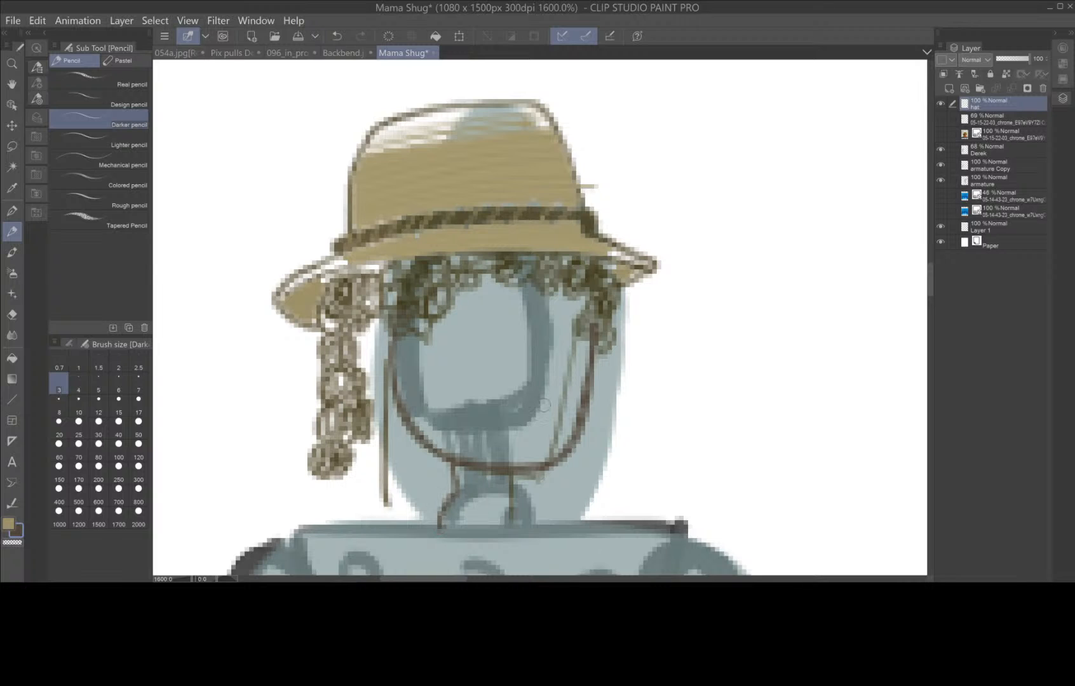
{"action": "mouse_move", "coordinate": [513, 476]}
{"action": "left_mouse_down"}
{"action": "mouse_move", "coordinate": [536, 518]}
{"action": "mouse_move", "coordinate": [518, 473]}
{"action": "mouse_move", "coordinate": [453, 489]}
{"action": "mouse_move", "coordinate": [434, 527]}
{"action": "left_mouse_up"}
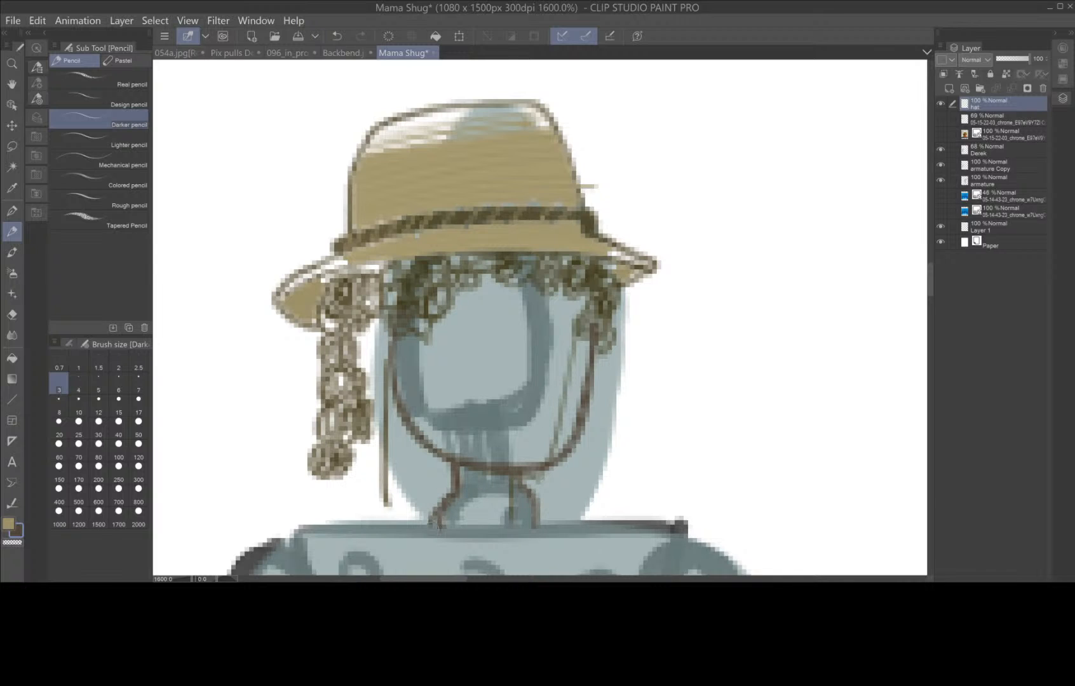
- Lasso the old vertical neck line beside the long curls and delete it
{"action": "left_click", "coordinate": [12, 147]}
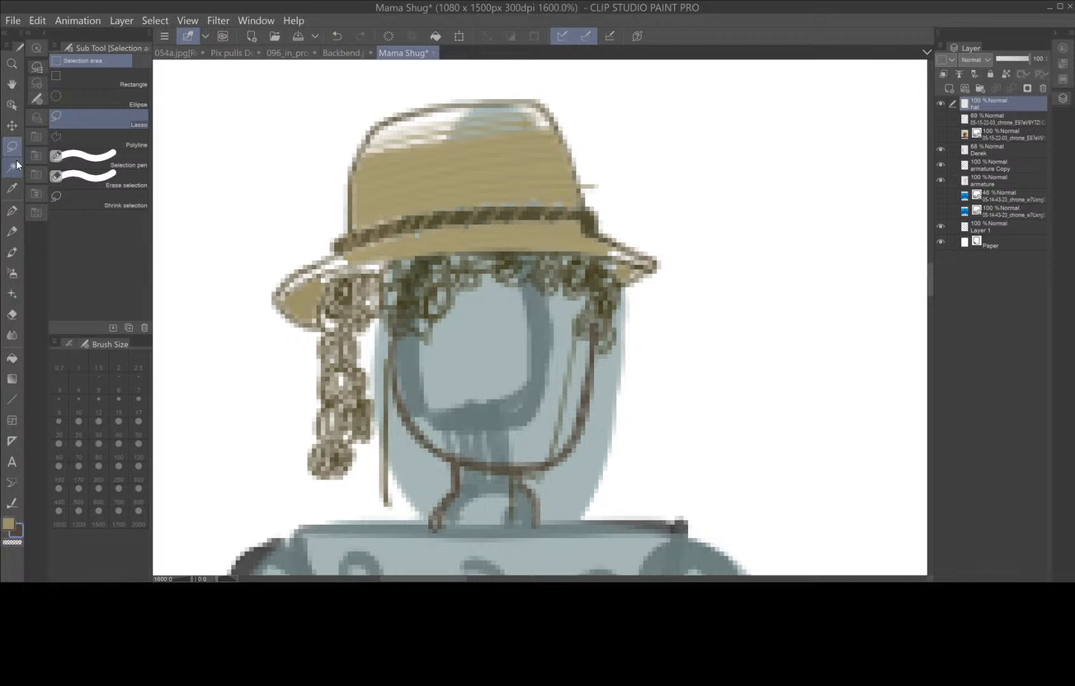
{"action": "mouse_move", "coordinate": [398, 397]}
{"action": "left_mouse_down"}
{"action": "mouse_move", "coordinate": [385, 353]}
{"action": "mouse_move", "coordinate": [378, 509]}
{"action": "mouse_move", "coordinate": [409, 498]}
{"action": "mouse_move", "coordinate": [395, 379]}
{"action": "left_mouse_up"}
{"action": "left_click", "coordinate": [376, 536]}
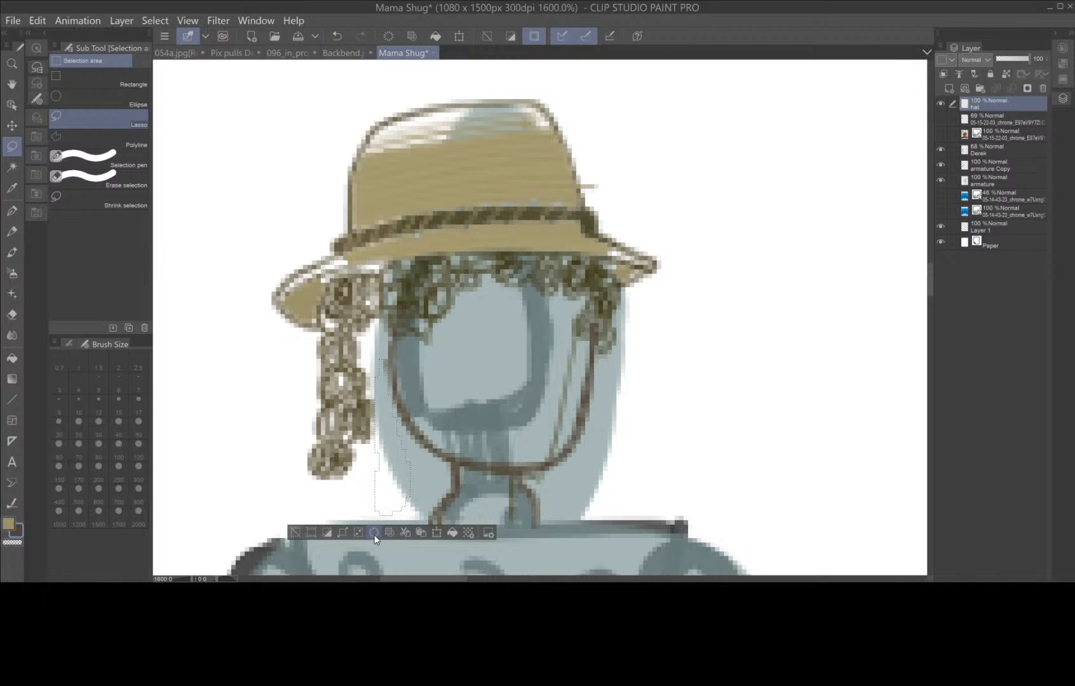
- Clear the selection and fill the area between the long curls, face and shoulder with dense brown curls using the Darker pencil
{"action": "left_click", "coordinate": [298, 530]}
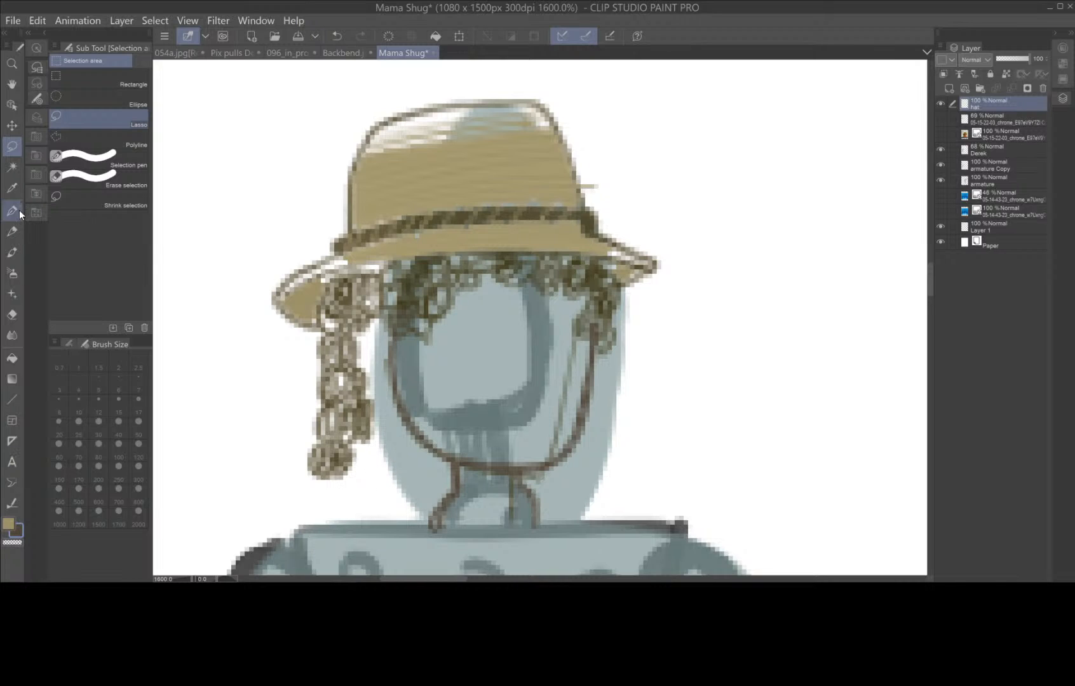
{"action": "left_click", "coordinate": [11, 232]}
{"action": "mouse_move", "coordinate": [373, 326]}
{"action": "left_mouse_down"}
{"action": "mouse_move", "coordinate": [369, 372]}
{"action": "mouse_move", "coordinate": [381, 407]}
{"action": "mouse_move", "coordinate": [378, 448]}
{"action": "mouse_move", "coordinate": [364, 462]}
{"action": "mouse_move", "coordinate": [438, 470]}
{"action": "mouse_move", "coordinate": [432, 505]}
{"action": "mouse_move", "coordinate": [397, 518]}
{"action": "mouse_move", "coordinate": [363, 483]}
{"action": "mouse_move", "coordinate": [337, 489]}
{"action": "mouse_move", "coordinate": [324, 508]}
{"action": "mouse_move", "coordinate": [426, 518]}
{"action": "mouse_move", "coordinate": [432, 480]}
{"action": "mouse_move", "coordinate": [381, 416]}
{"action": "mouse_move", "coordinate": [384, 356]}
{"action": "mouse_move", "coordinate": [365, 334]}
{"action": "mouse_move", "coordinate": [375, 330]}
{"action": "left_mouse_up"}
{"action": "mouse_move", "coordinate": [373, 373]}
{"action": "left_mouse_down"}
{"action": "mouse_move", "coordinate": [372, 435]}
{"action": "mouse_move", "coordinate": [394, 403]}
{"action": "mouse_move", "coordinate": [445, 496]}
{"action": "mouse_move", "coordinate": [382, 486]}
{"action": "left_mouse_up"}
{"action": "mouse_move", "coordinate": [375, 455]}
{"action": "left_mouse_down"}
{"action": "mouse_move", "coordinate": [343, 487]}
{"action": "mouse_move", "coordinate": [407, 515]}
{"action": "mouse_move", "coordinate": [447, 511]}
{"action": "left_mouse_up"}
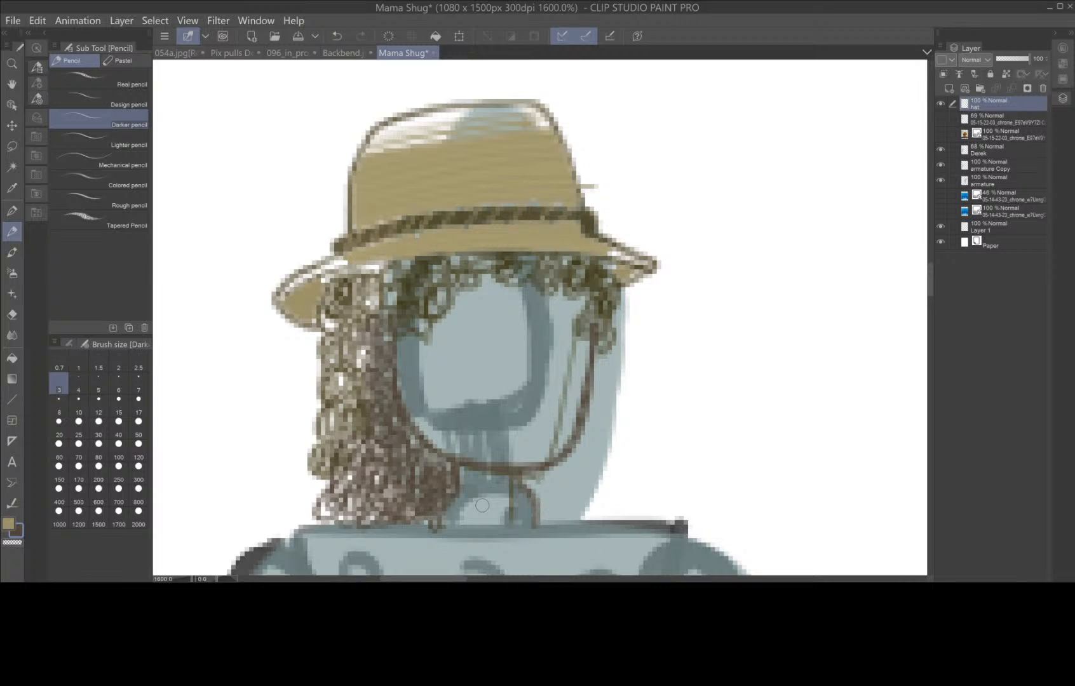
- Hide the hat layer and set the drawing colour to a darker slate shade sampled from the armature's face outline
{"action": "left_click", "coordinate": [941, 104]}
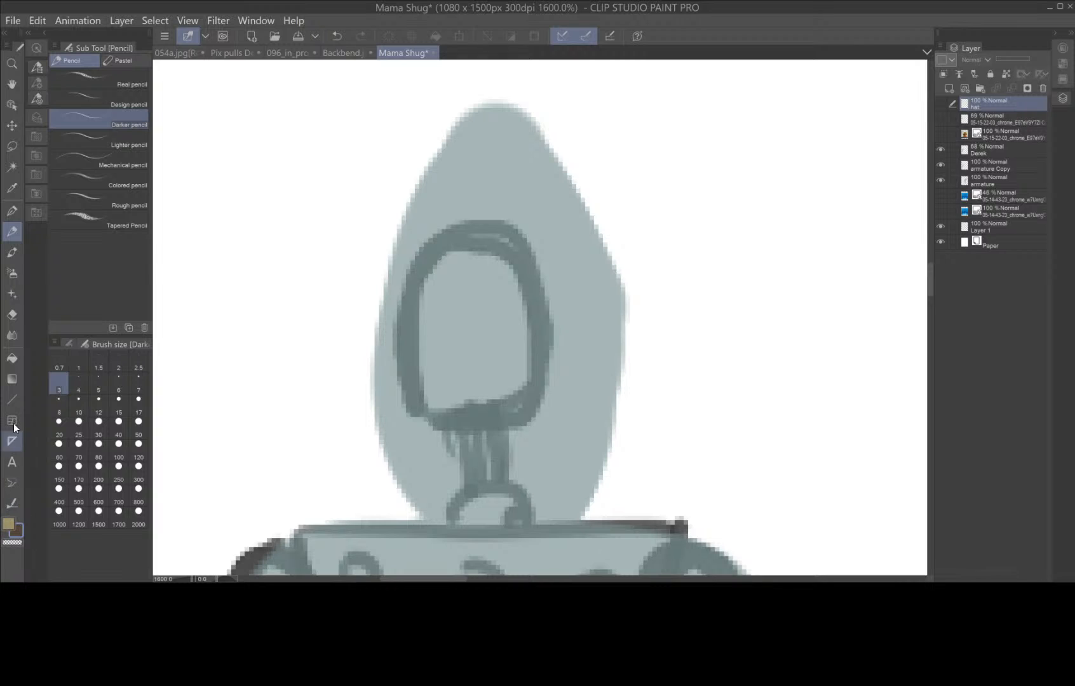
{"action": "left_click", "coordinate": [12, 211]}
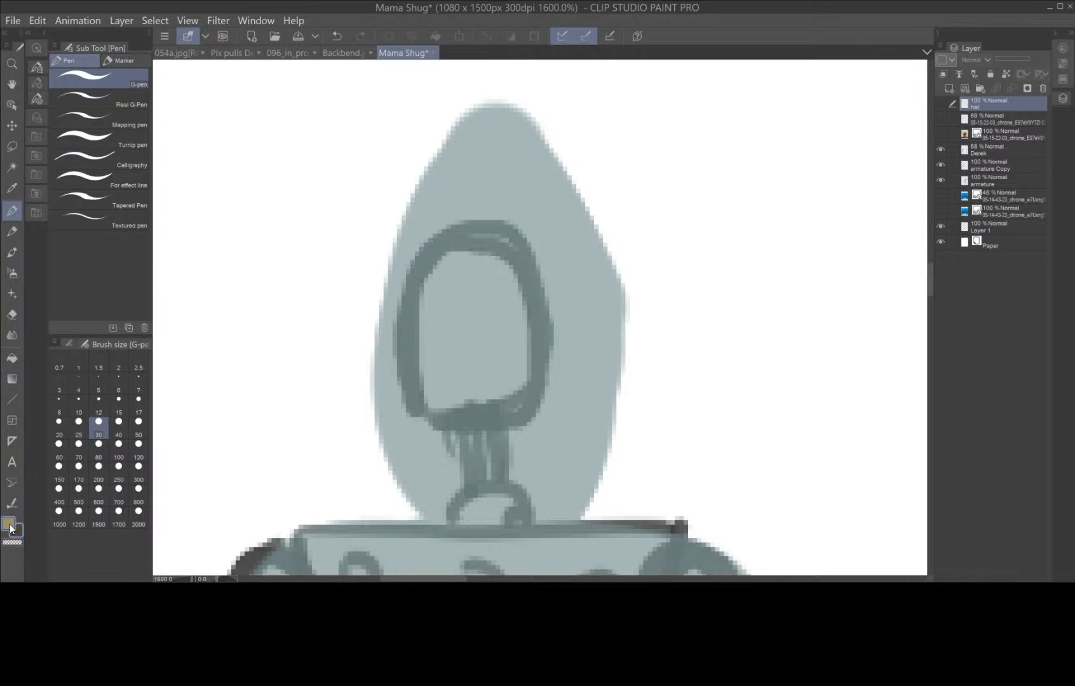
{"action": "left_click", "coordinate": [12, 187]}
{"action": "left_click", "coordinate": [492, 188]}
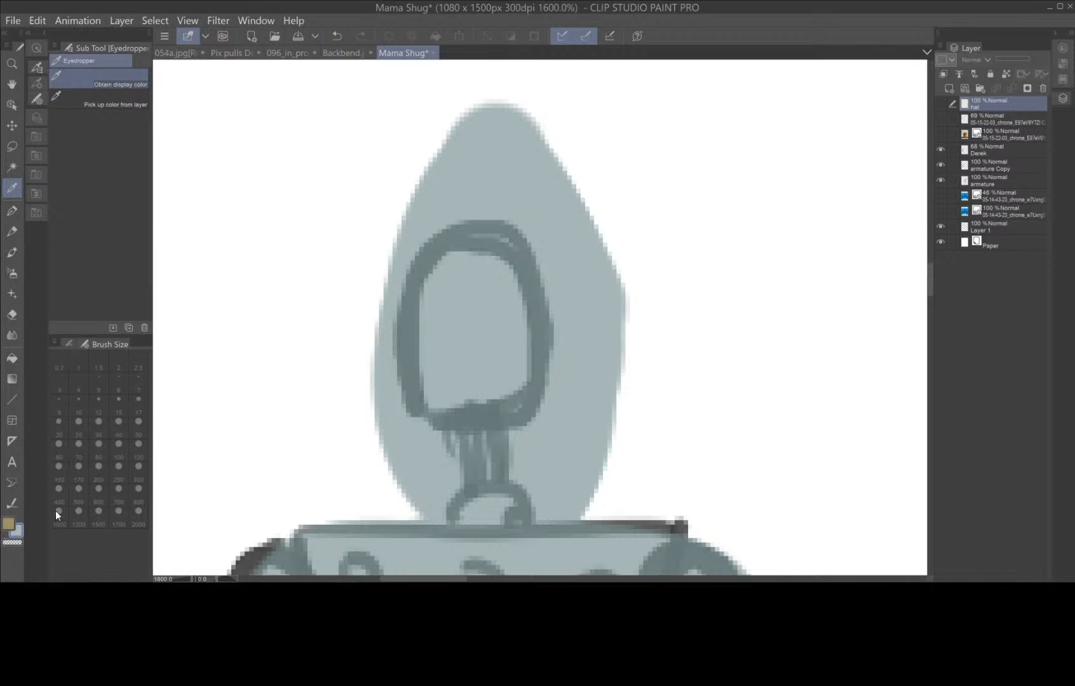
{"action": "left_click", "coordinate": [455, 232]}
{"action": "left_click", "coordinate": [19, 534]}
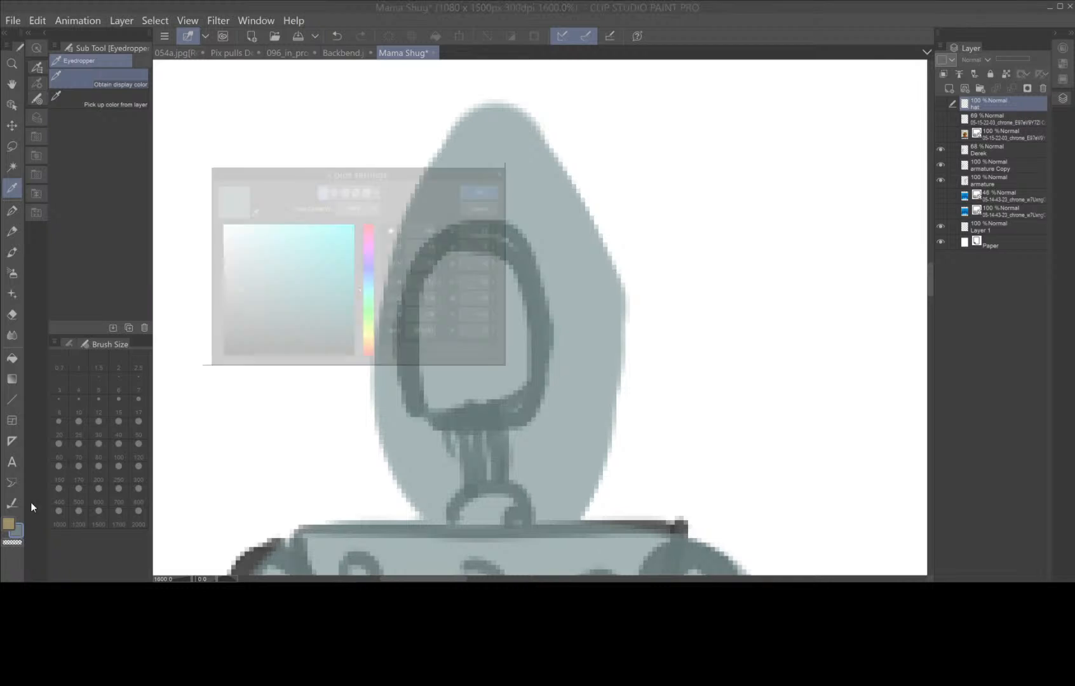
{"action": "left_click_drag", "start_coordinate": [245, 281], "coordinate": [236, 304]}
{"action": "key", "text": "Return"}
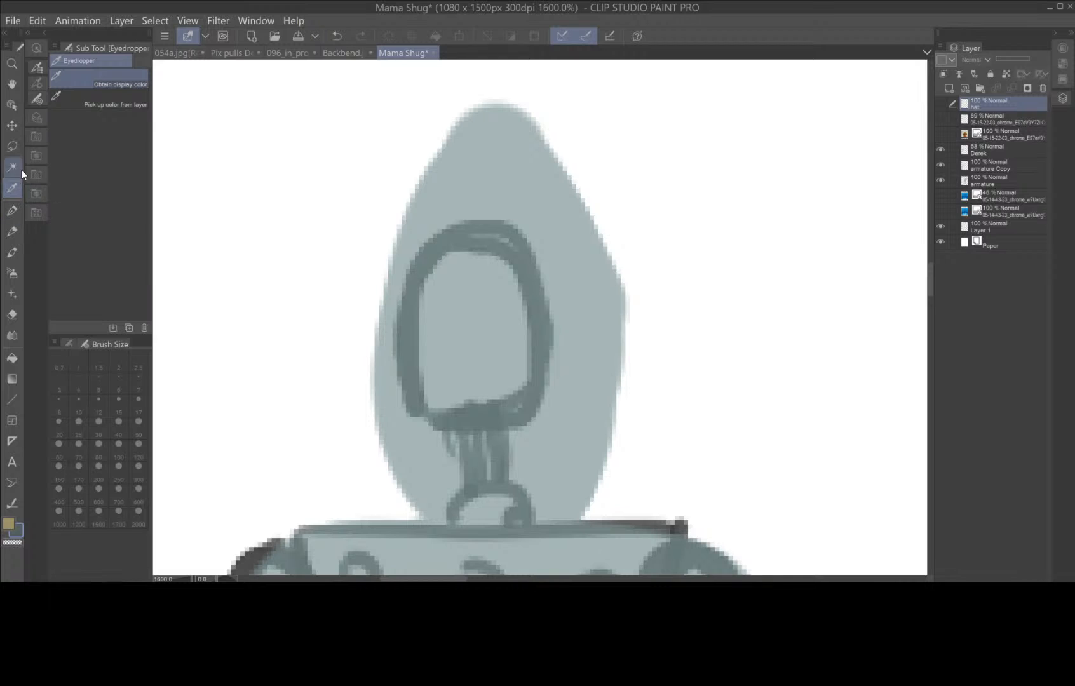
- On the 68% opacity layer, outline and lightly hatch two flat eyebrows and a narrow upright forehead mark with the Darker pencil
{"action": "left_click", "coordinate": [12, 231]}
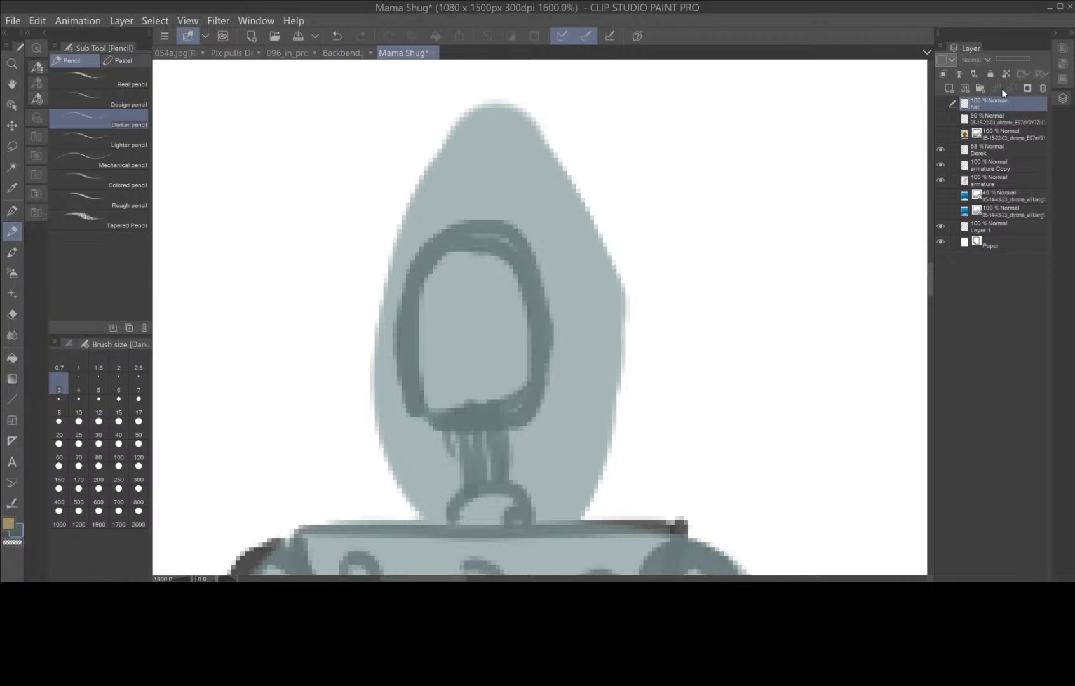
{"action": "left_click", "coordinate": [1004, 153]}
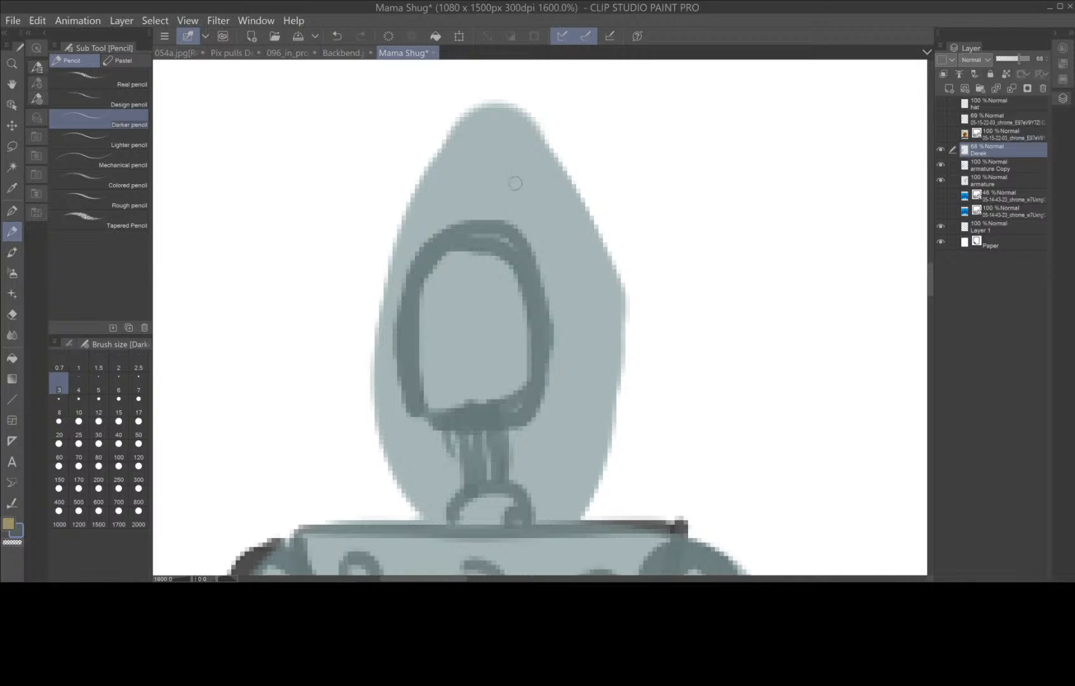
{"action": "mouse_move", "coordinate": [506, 153]}
{"action": "left_mouse_down"}
{"action": "mouse_move", "coordinate": [521, 208]}
{"action": "mouse_move", "coordinate": [509, 153]}
{"action": "mouse_move", "coordinate": [513, 226]}
{"action": "mouse_move", "coordinate": [586, 256]}
{"action": "mouse_move", "coordinate": [527, 260]}
{"action": "mouse_move", "coordinate": [587, 261]}
{"action": "left_mouse_up"}
{"action": "mouse_move", "coordinate": [491, 259]}
{"action": "left_mouse_down"}
{"action": "mouse_move", "coordinate": [427, 283]}
{"action": "mouse_move", "coordinate": [411, 274]}
{"action": "mouse_move", "coordinate": [491, 265]}
{"action": "left_mouse_up"}
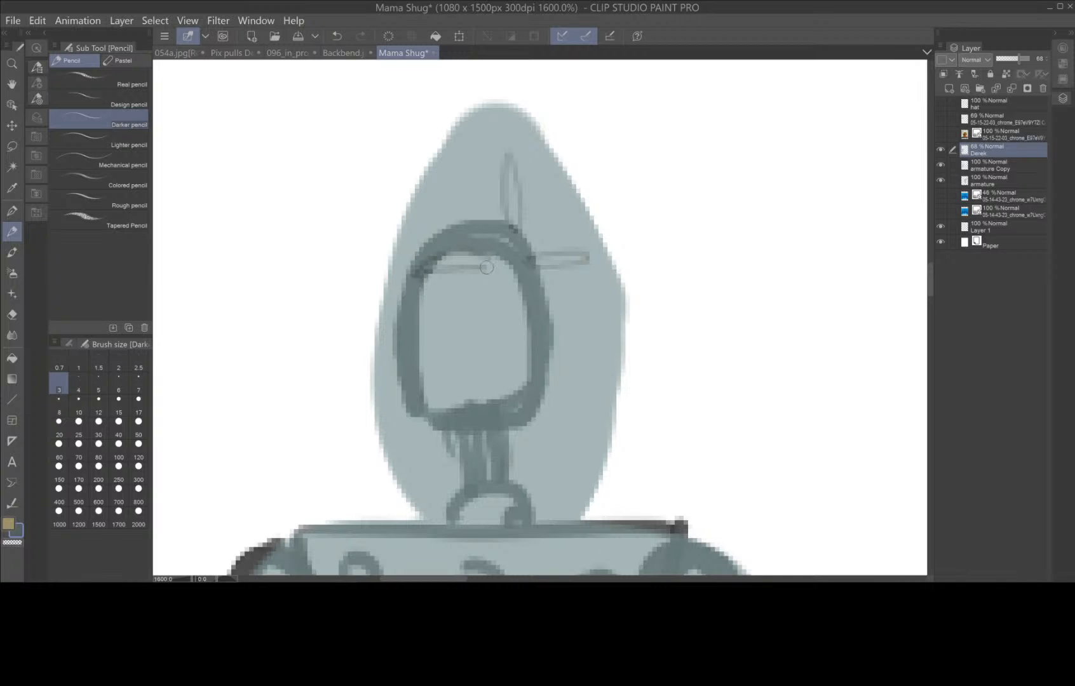
{"action": "left_click", "coordinate": [940, 104]}
{"action": "left_click", "coordinate": [939, 104]}
{"action": "mouse_move", "coordinate": [555, 251]}
{"action": "left_mouse_down"}
{"action": "mouse_move", "coordinate": [592, 263]}
{"action": "mouse_move", "coordinate": [524, 262]}
{"action": "mouse_move", "coordinate": [594, 265]}
{"action": "left_mouse_up"}
{"action": "mouse_move", "coordinate": [434, 267]}
{"action": "left_mouse_down"}
{"action": "mouse_move", "coordinate": [547, 265]}
{"action": "mouse_move", "coordinate": [581, 261]}
{"action": "left_mouse_up"}
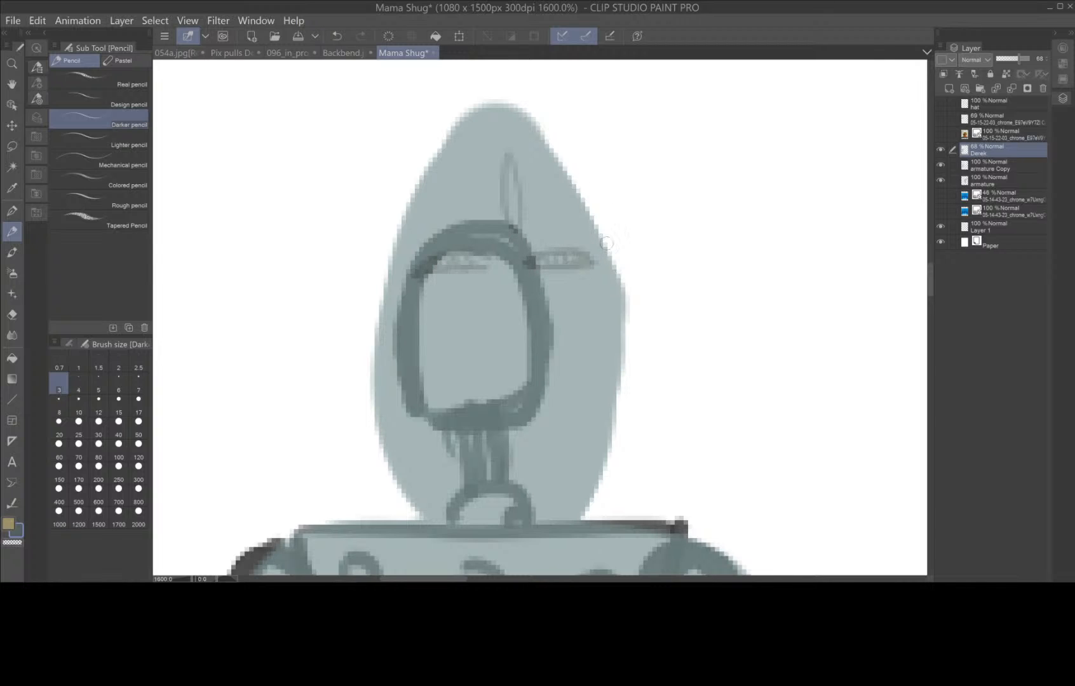
{"action": "mouse_move", "coordinate": [513, 222]}
{"action": "left_mouse_down"}
{"action": "mouse_move", "coordinate": [510, 164]}
{"action": "mouse_move", "coordinate": [520, 193]}
{"action": "left_mouse_up"}
- Darken the drawing colour to near black and retrace and shade both eyebrows and the forehead mark
{"action": "left_click", "coordinate": [19, 535]}
{"action": "left_click_drag", "start_coordinate": [252, 295], "coordinate": [235, 326]}
{"action": "left_click", "coordinate": [478, 186]}
{"action": "mouse_move", "coordinate": [524, 262]}
{"action": "left_mouse_down"}
{"action": "mouse_move", "coordinate": [574, 254]}
{"action": "mouse_move", "coordinate": [593, 266]}
{"action": "mouse_move", "coordinate": [551, 267]}
{"action": "mouse_move", "coordinate": [598, 266]}
{"action": "left_mouse_up"}
{"action": "mouse_move", "coordinate": [475, 254]}
{"action": "left_mouse_down"}
{"action": "mouse_move", "coordinate": [432, 265]}
{"action": "mouse_move", "coordinate": [496, 264]}
{"action": "left_mouse_up"}
{"action": "mouse_move", "coordinate": [510, 151]}
{"action": "left_mouse_down"}
{"action": "mouse_move", "coordinate": [502, 190]}
{"action": "mouse_move", "coordinate": [515, 234]}
{"action": "mouse_move", "coordinate": [509, 154]}
{"action": "left_mouse_up"}
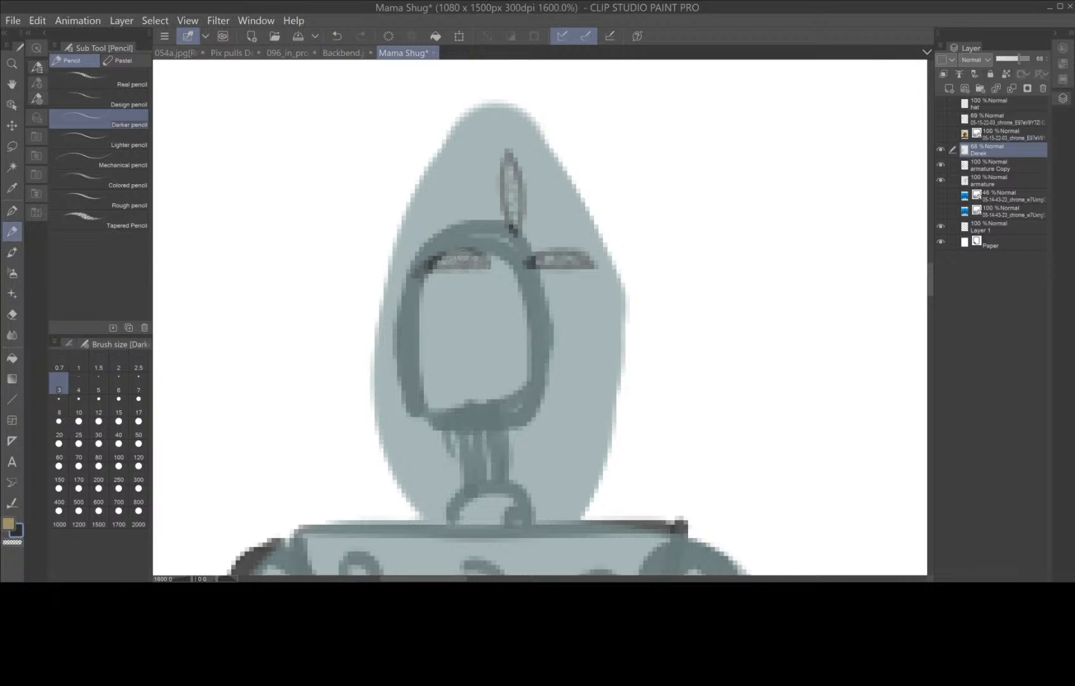
{"action": "mouse_move", "coordinate": [518, 216]}
{"action": "left_mouse_down"}
{"action": "mouse_move", "coordinate": [505, 190]}
{"action": "mouse_move", "coordinate": [509, 167]}
{"action": "left_mouse_up"}
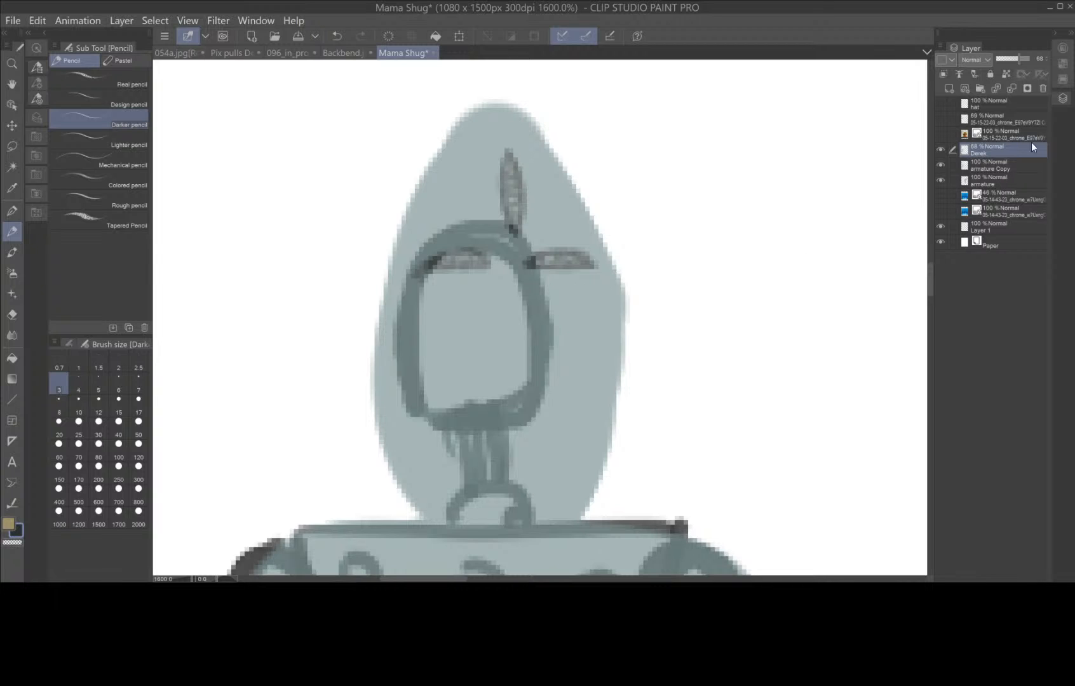
- Compare the face with the hat layer, leave the hat hidden, and draw two round eyes with dark pupils below the eyebrows
{"action": "left_click", "coordinate": [940, 103]}
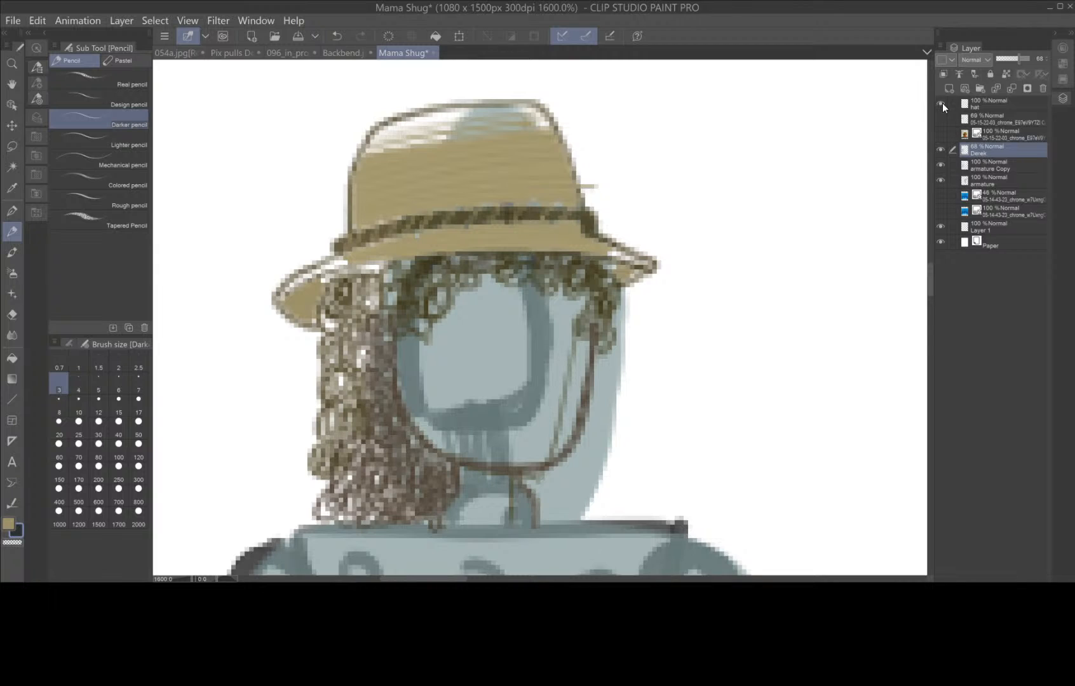
{"action": "left_click", "coordinate": [941, 103]}
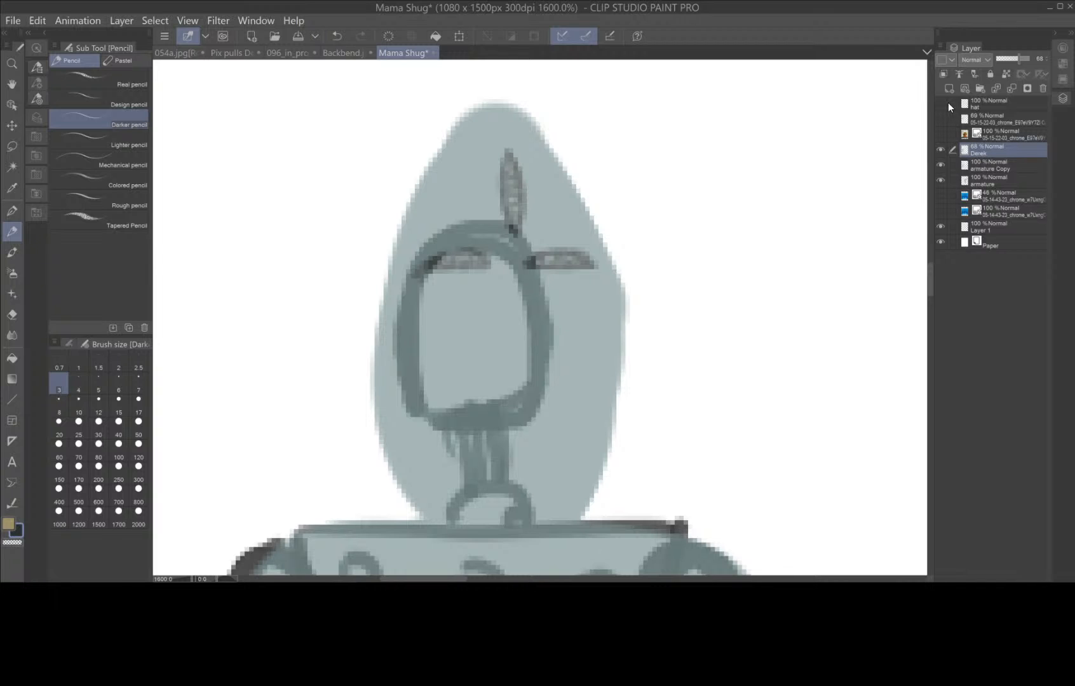
{"action": "left_click", "coordinate": [942, 104]}
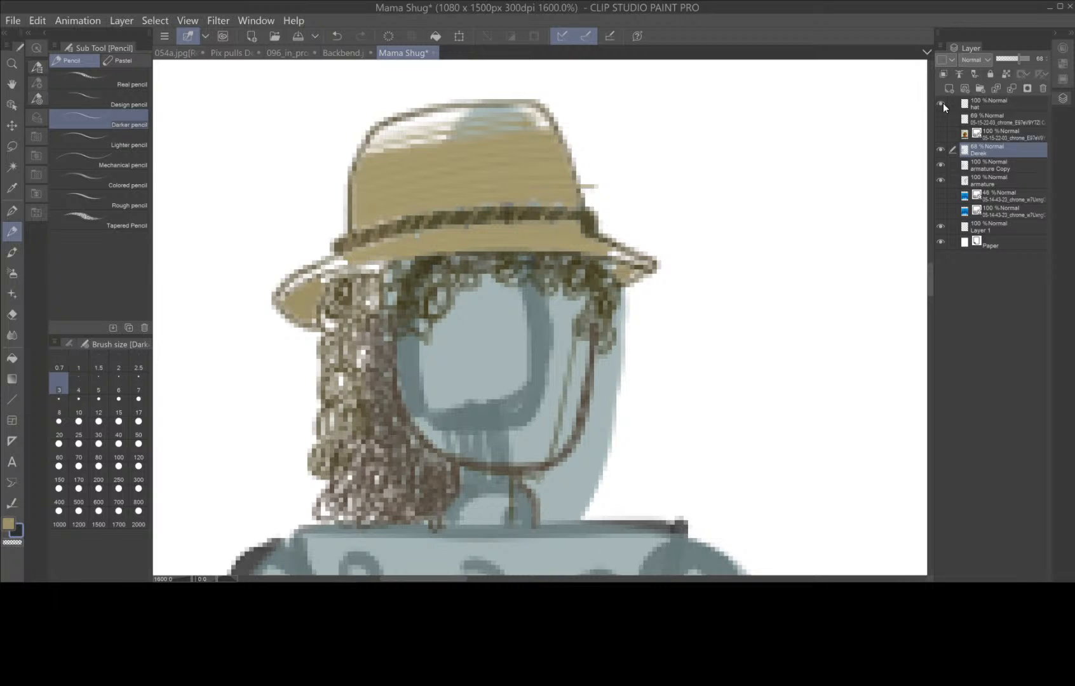
{"action": "left_click", "coordinate": [941, 104]}
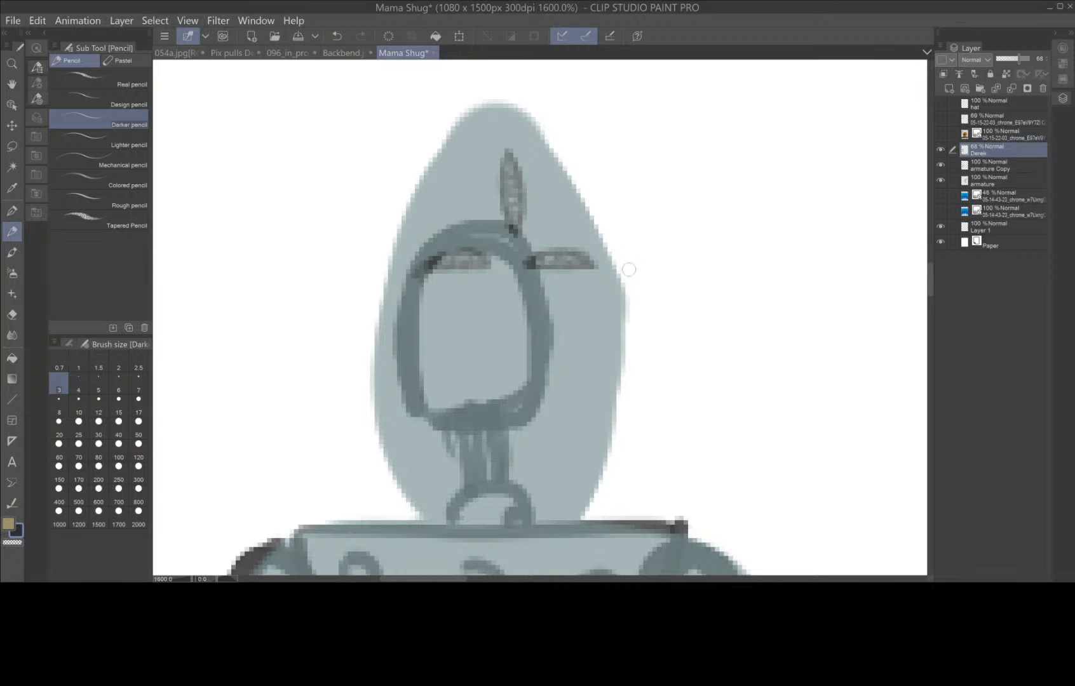
{"action": "mouse_move", "coordinate": [478, 321]}
{"action": "left_mouse_down"}
{"action": "mouse_move", "coordinate": [474, 360]}
{"action": "mouse_move", "coordinate": [492, 332]}
{"action": "mouse_move", "coordinate": [460, 330]}
{"action": "mouse_move", "coordinate": [464, 355]}
{"action": "mouse_move", "coordinate": [487, 332]}
{"action": "left_mouse_up"}
{"action": "mouse_move", "coordinate": [568, 318]}
{"action": "left_mouse_down"}
{"action": "mouse_move", "coordinate": [542, 341]}
{"action": "mouse_move", "coordinate": [581, 356]}
{"action": "mouse_move", "coordinate": [570, 316]}
{"action": "mouse_move", "coordinate": [568, 342]}
{"action": "left_mouse_up"}
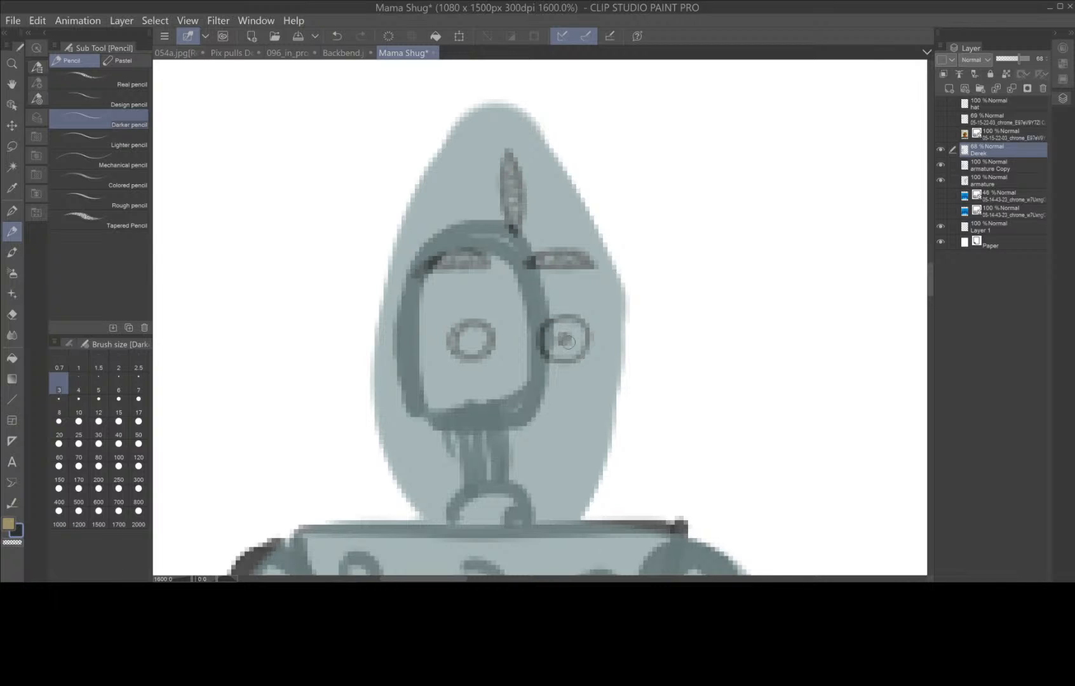
{"action": "left_click_drag", "start_coordinate": [476, 338], "coordinate": [472, 340]}
{"action": "mouse_move", "coordinate": [581, 335]}
{"action": "left_mouse_down"}
{"action": "mouse_move", "coordinate": [559, 344]}
{"action": "mouse_move", "coordinate": [572, 337]}
{"action": "left_mouse_up"}
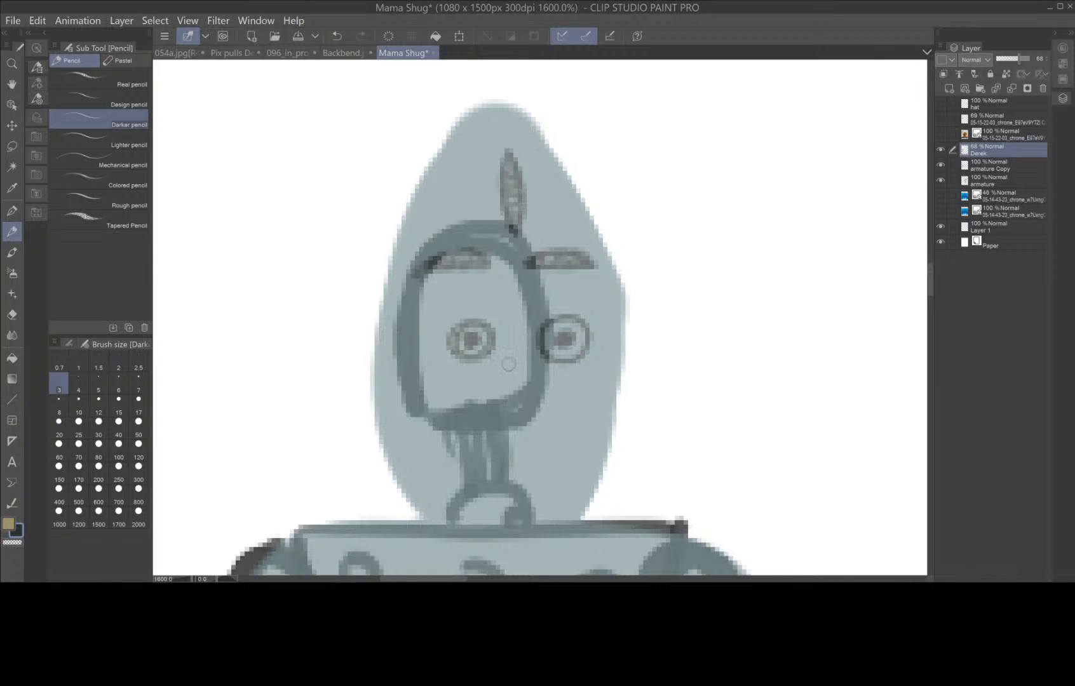
- Try to draw a small hooked nose between the eyes and undo it
{"action": "mouse_move", "coordinate": [508, 361]}
{"action": "left_mouse_down"}
{"action": "mouse_move", "coordinate": [529, 363]}
{"action": "mouse_move", "coordinate": [541, 391]}
{"action": "mouse_move", "coordinate": [513, 407]}
{"action": "left_mouse_up"}
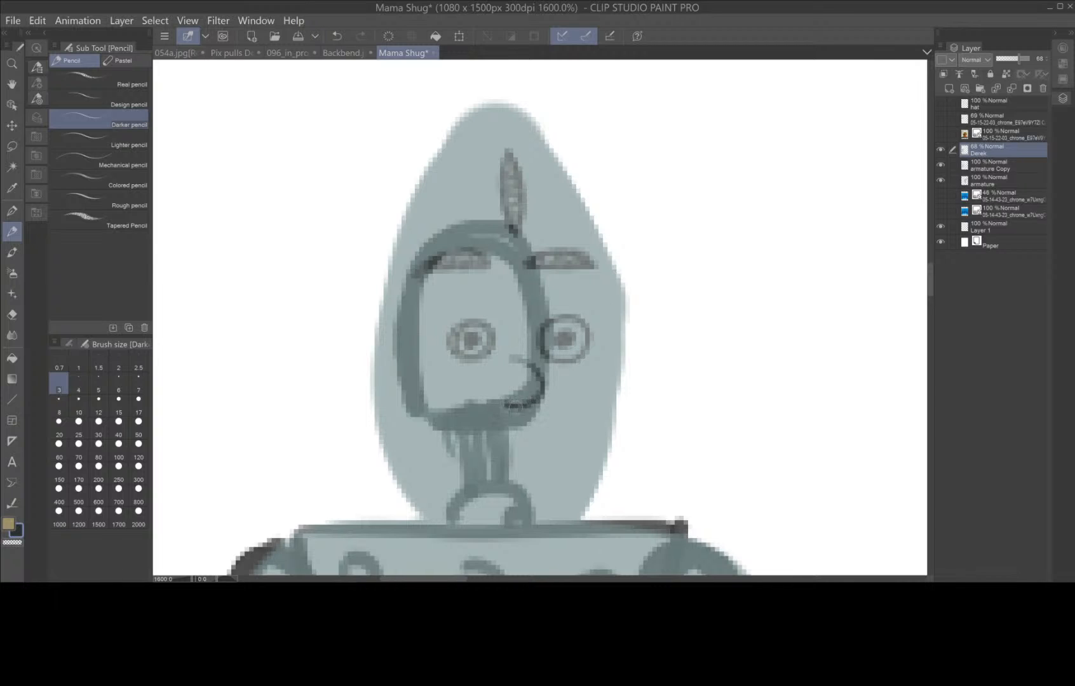
{"action": "key", "text": "h"}
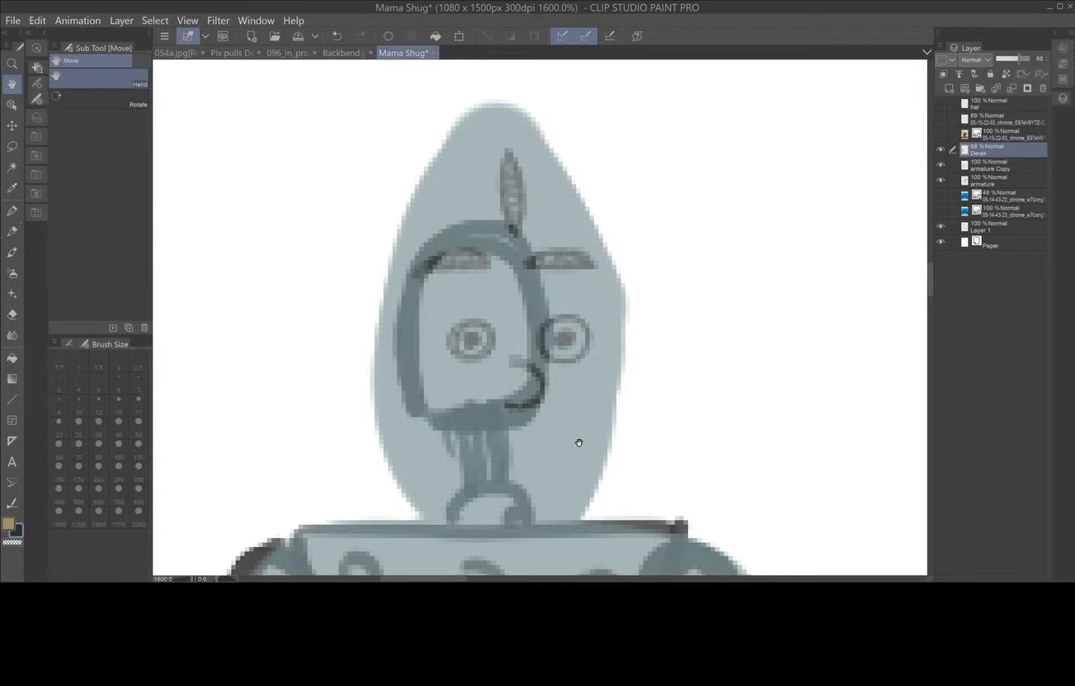
{"action": "left_click_drag", "start_coordinate": [578, 443], "coordinate": [562, 336]}
{"action": "key", "text": "p"}
{"action": "key", "text": "ctrl+z"}
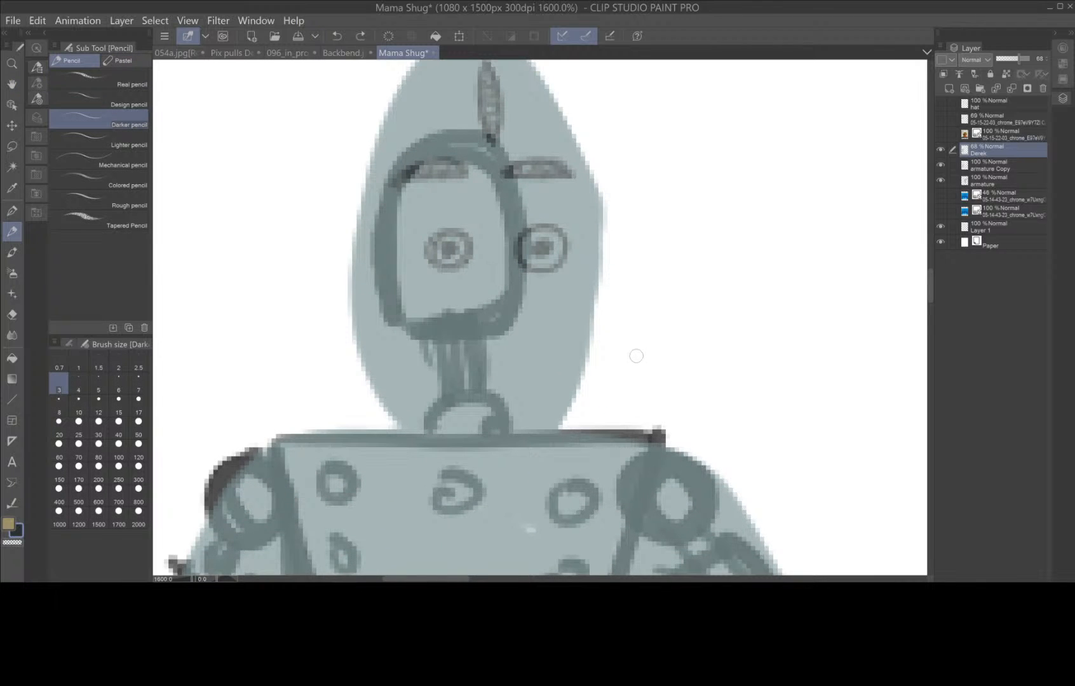
- Draw and shade an elongated outline around each eye, extending a short dark line outward from both outer corners
{"action": "left_click", "coordinate": [499, 253]}
{"action": "mouse_move", "coordinate": [455, 227]}
{"action": "left_mouse_down"}
{"action": "mouse_move", "coordinate": [419, 229]}
{"action": "mouse_move", "coordinate": [383, 251]}
{"action": "mouse_move", "coordinate": [427, 275]}
{"action": "mouse_move", "coordinate": [492, 255]}
{"action": "mouse_move", "coordinate": [432, 229]}
{"action": "left_mouse_up"}
{"action": "mouse_move", "coordinate": [533, 224]}
{"action": "left_mouse_down"}
{"action": "mouse_move", "coordinate": [512, 272]}
{"action": "mouse_move", "coordinate": [591, 265]}
{"action": "mouse_move", "coordinate": [560, 226]}
{"action": "mouse_move", "coordinate": [528, 220]}
{"action": "left_mouse_up"}
{"action": "mouse_move", "coordinate": [432, 230]}
{"action": "left_mouse_down"}
{"action": "mouse_move", "coordinate": [401, 251]}
{"action": "mouse_move", "coordinate": [391, 243]}
{"action": "mouse_move", "coordinate": [416, 267]}
{"action": "mouse_move", "coordinate": [410, 236]}
{"action": "mouse_move", "coordinate": [485, 263]}
{"action": "mouse_move", "coordinate": [422, 266]}
{"action": "mouse_move", "coordinate": [422, 254]}
{"action": "mouse_move", "coordinate": [452, 245]}
{"action": "mouse_move", "coordinate": [514, 236]}
{"action": "mouse_move", "coordinate": [508, 250]}
{"action": "mouse_move", "coordinate": [520, 239]}
{"action": "mouse_move", "coordinate": [598, 235]}
{"action": "mouse_move", "coordinate": [579, 260]}
{"action": "mouse_move", "coordinate": [539, 269]}
{"action": "mouse_move", "coordinate": [564, 272]}
{"action": "mouse_move", "coordinate": [515, 249]}
{"action": "mouse_move", "coordinate": [533, 279]}
{"action": "mouse_move", "coordinate": [576, 239]}
{"action": "mouse_move", "coordinate": [512, 234]}
{"action": "mouse_move", "coordinate": [564, 255]}
{"action": "mouse_move", "coordinate": [614, 223]}
{"action": "left_mouse_up"}
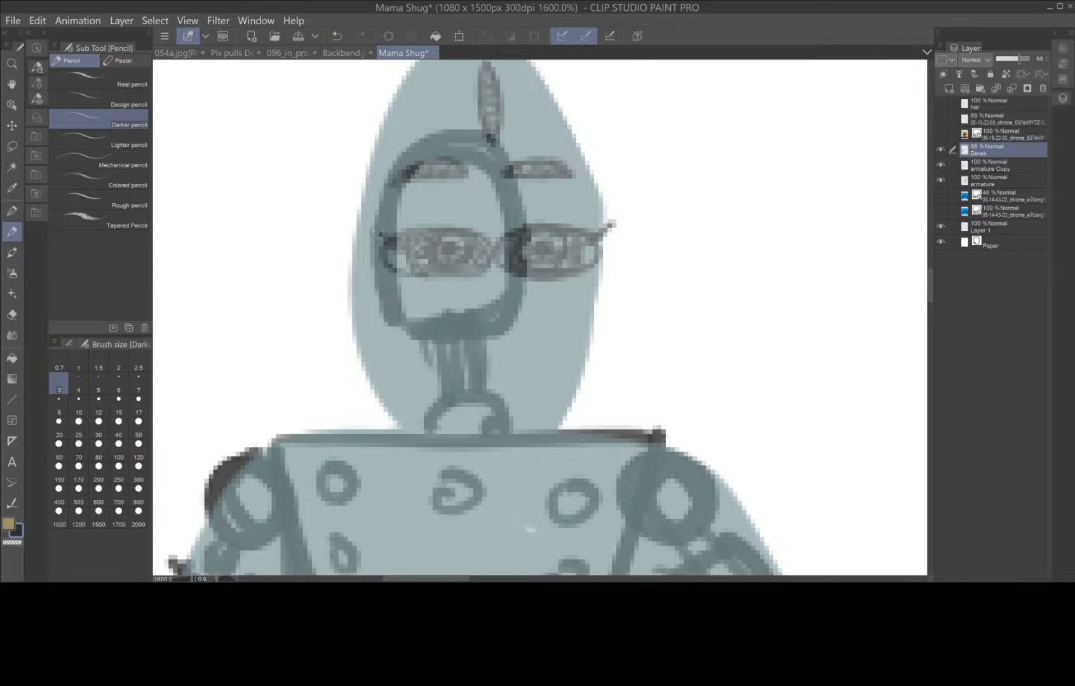
{"action": "left_click_drag", "start_coordinate": [384, 239], "coordinate": [354, 223]}
- Try to draw a long nose with a large drooping moustache shape beneath the eyes and undo those strokes
{"action": "mouse_move", "coordinate": [486, 273]}
{"action": "left_mouse_down"}
{"action": "mouse_move", "coordinate": [465, 308]}
{"action": "mouse_move", "coordinate": [502, 286]}
{"action": "mouse_move", "coordinate": [497, 268]}
{"action": "mouse_move", "coordinate": [522, 322]}
{"action": "mouse_move", "coordinate": [475, 335]}
{"action": "mouse_move", "coordinate": [530, 320]}
{"action": "left_mouse_up"}
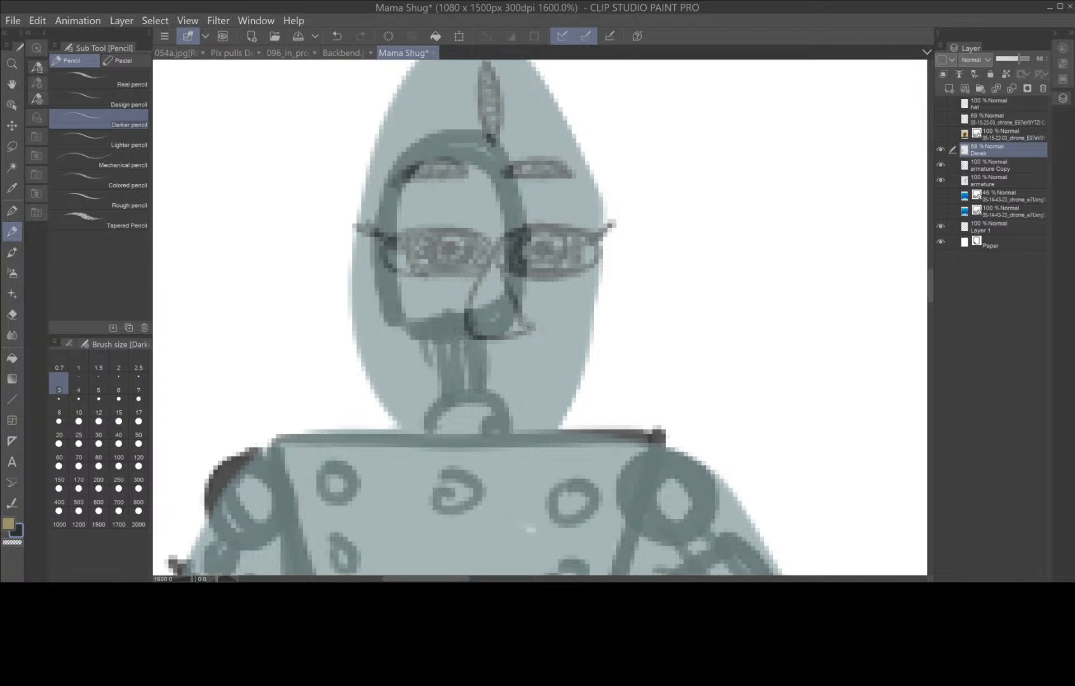
{"action": "mouse_move", "coordinate": [465, 335]}
{"action": "left_mouse_down"}
{"action": "mouse_move", "coordinate": [434, 403]}
{"action": "mouse_move", "coordinate": [495, 371]}
{"action": "mouse_move", "coordinate": [533, 376]}
{"action": "left_mouse_up"}
{"action": "mouse_move", "coordinate": [529, 326]}
{"action": "left_mouse_down"}
{"action": "mouse_move", "coordinate": [561, 400]}
{"action": "mouse_move", "coordinate": [521, 388]}
{"action": "mouse_move", "coordinate": [558, 407]}
{"action": "left_mouse_up"}
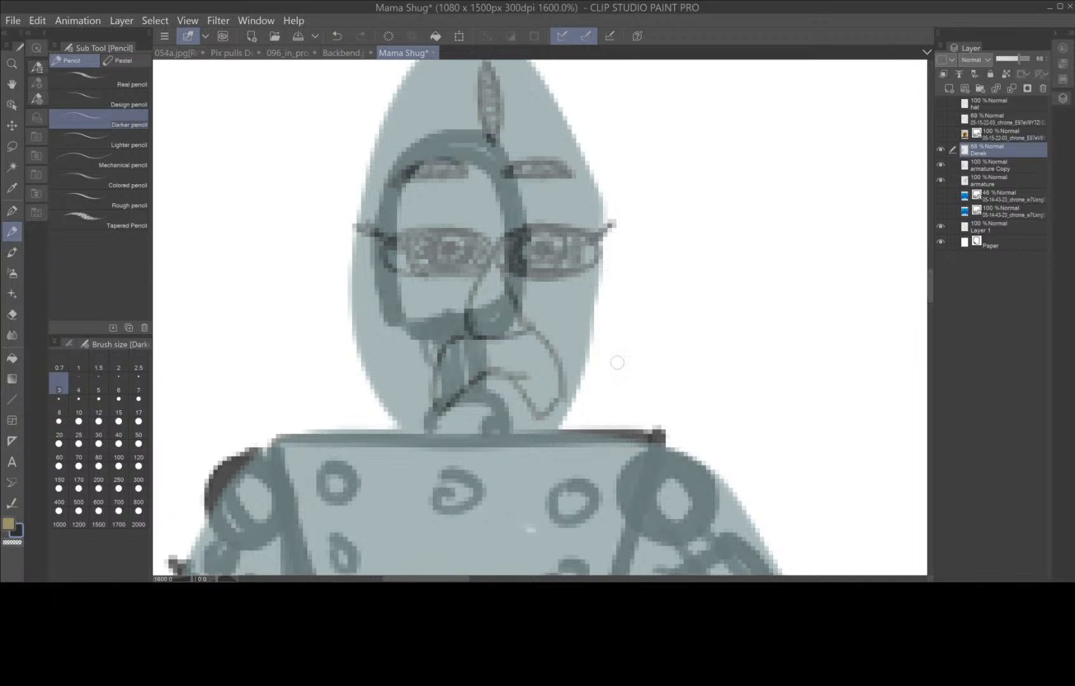
{"action": "key", "text": "ctrl+z"}
{"action": "key", "text": "ctrl+z"}
{"action": "key", "text": "ctrl+z"}
{"action": "key", "text": "ctrl+z"}
{"action": "key", "text": "ctrl+z"}
{"action": "key", "text": "ctrl+z"}
{"action": "key", "text": "ctrl+z"}
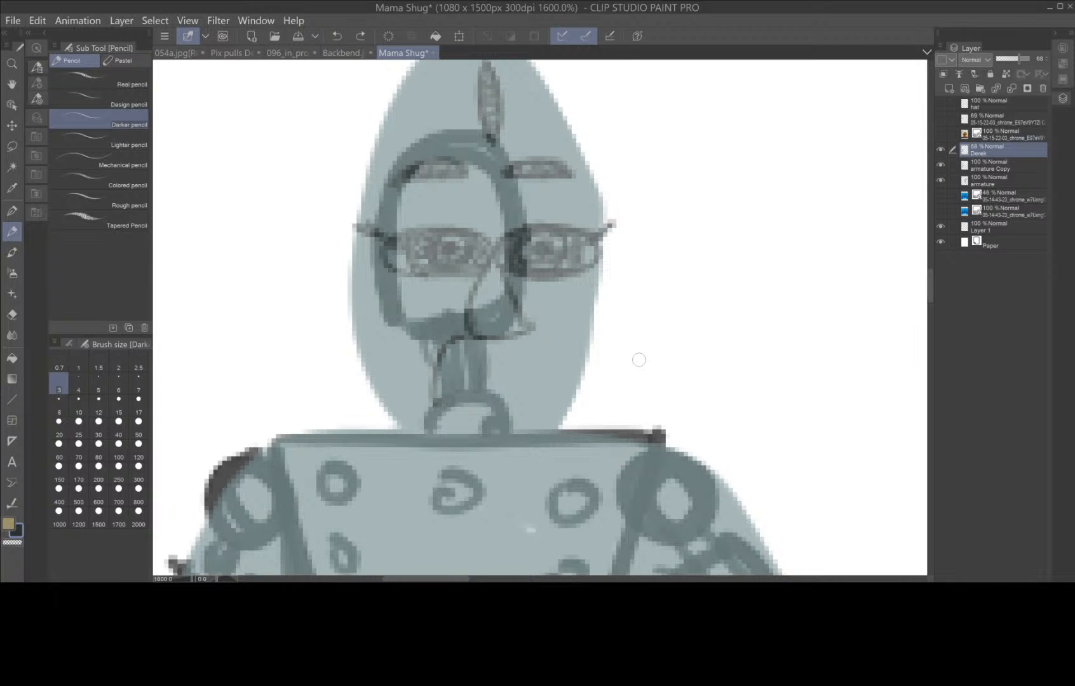
{"action": "key", "text": "ctrl+z"}
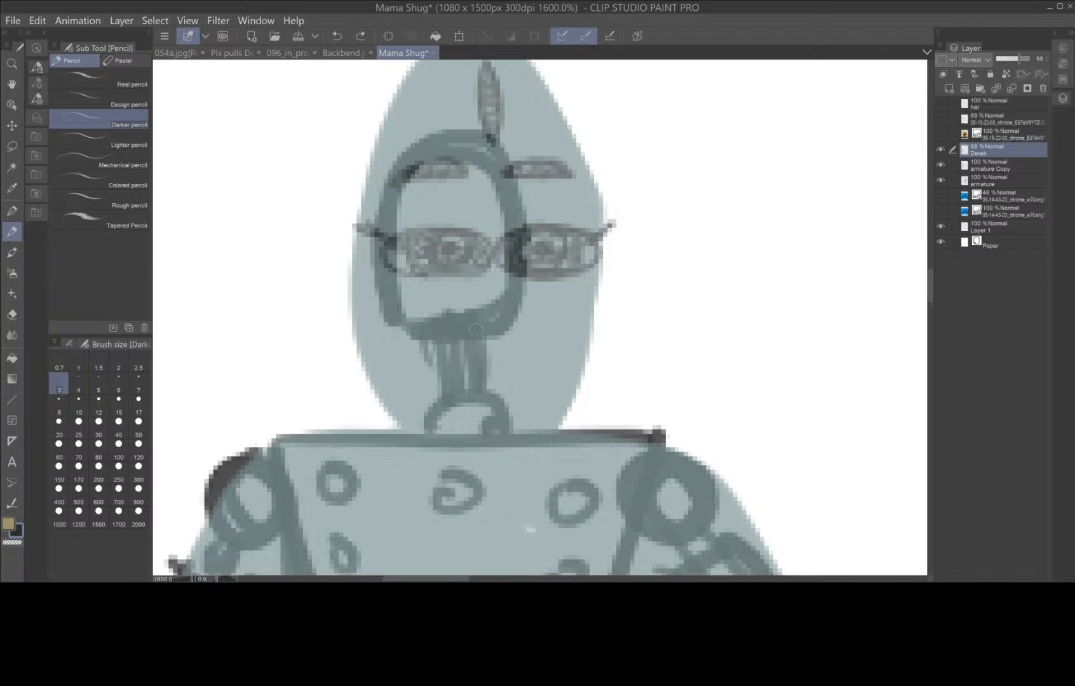
- Draw a pointed moustache below the eyes and a wide rounded mouth and chin outline beneath it
{"action": "mouse_move", "coordinate": [465, 314]}
{"action": "left_mouse_down"}
{"action": "mouse_move", "coordinate": [494, 353]}
{"action": "mouse_move", "coordinate": [518, 329]}
{"action": "mouse_move", "coordinate": [562, 346]}
{"action": "left_mouse_up"}
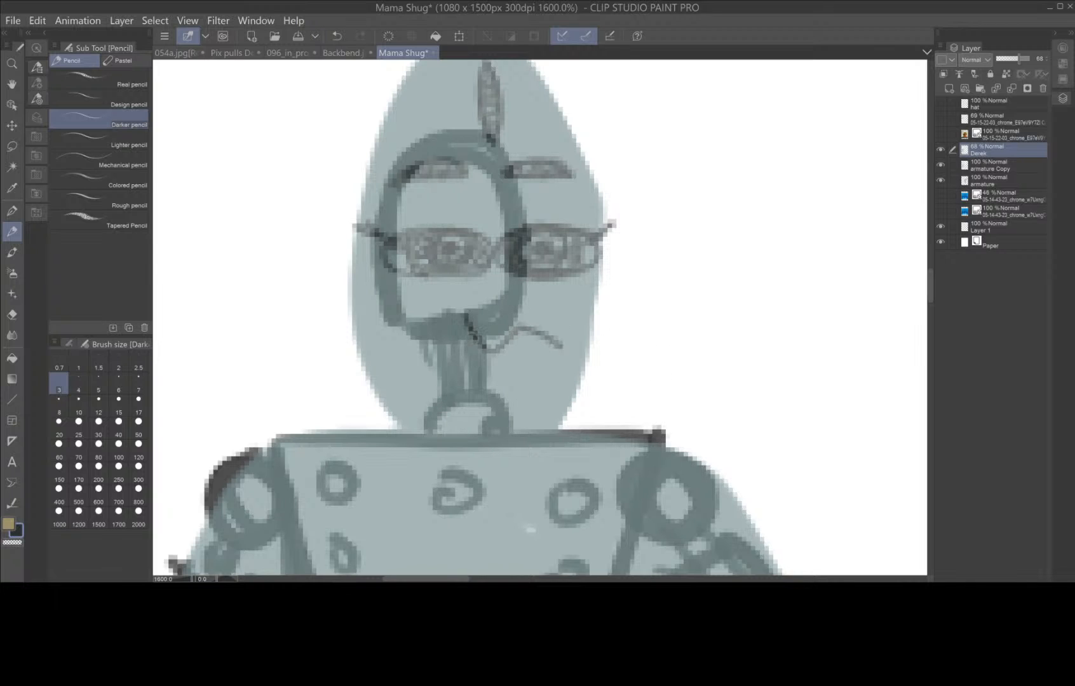
{"action": "mouse_move", "coordinate": [467, 327]}
{"action": "left_mouse_down"}
{"action": "mouse_move", "coordinate": [425, 365]}
{"action": "mouse_move", "coordinate": [405, 355]}
{"action": "mouse_move", "coordinate": [482, 293]}
{"action": "mouse_move", "coordinate": [498, 310]}
{"action": "mouse_move", "coordinate": [526, 287]}
{"action": "left_mouse_up"}
{"action": "mouse_move", "coordinate": [514, 330]}
{"action": "left_mouse_down"}
{"action": "mouse_move", "coordinate": [568, 337]}
{"action": "mouse_move", "coordinate": [580, 358]}
{"action": "left_mouse_up"}
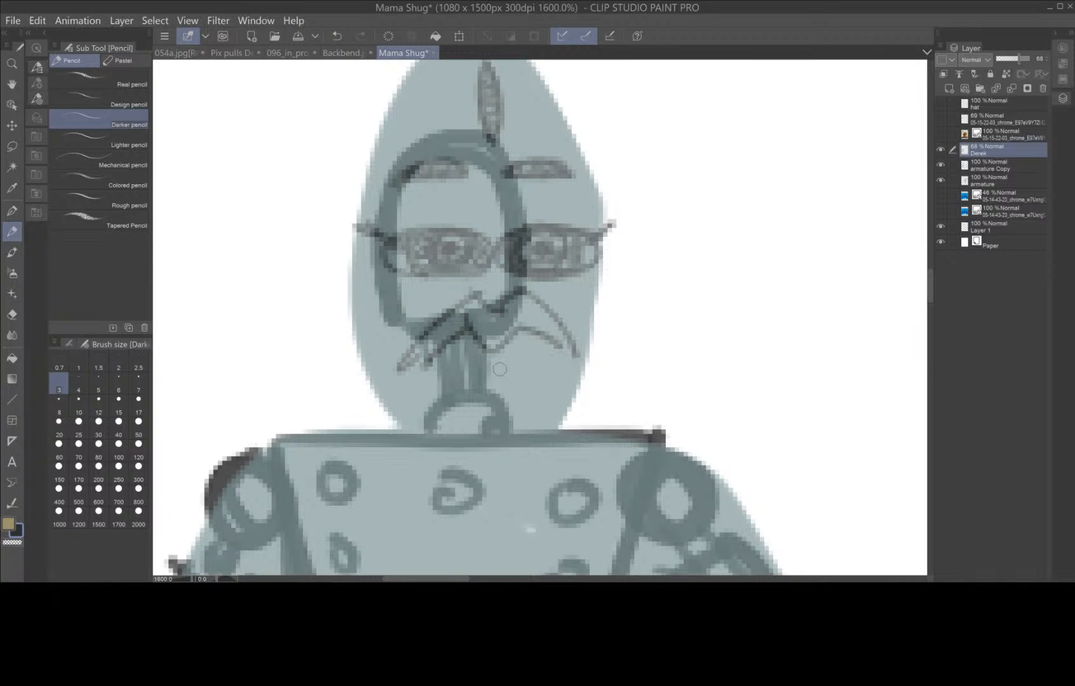
{"action": "mouse_move", "coordinate": [425, 380]}
{"action": "left_mouse_down"}
{"action": "mouse_move", "coordinate": [539, 396]}
{"action": "mouse_move", "coordinate": [569, 361]}
{"action": "left_mouse_up"}
{"action": "left_click_drag", "start_coordinate": [449, 353], "coordinate": [540, 339]}
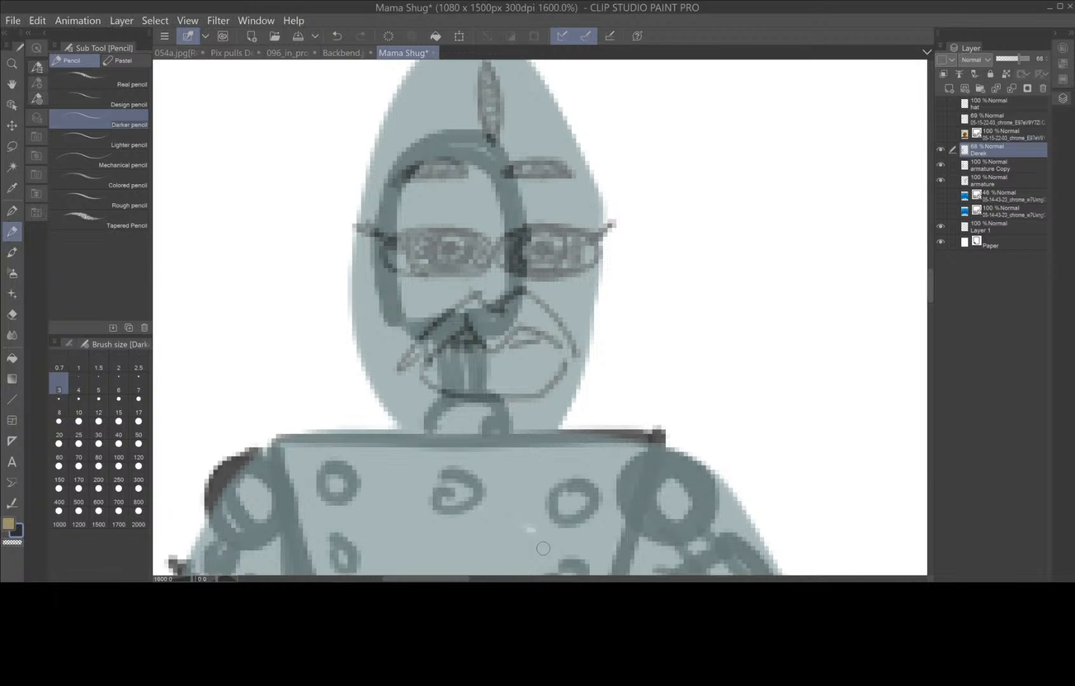
- Delete the hidden 69% opacity layer directly below the hat layer
{"action": "scroll", "coordinate": [544, 548], "scroll_direction": "down", "scroll_amount": 2}
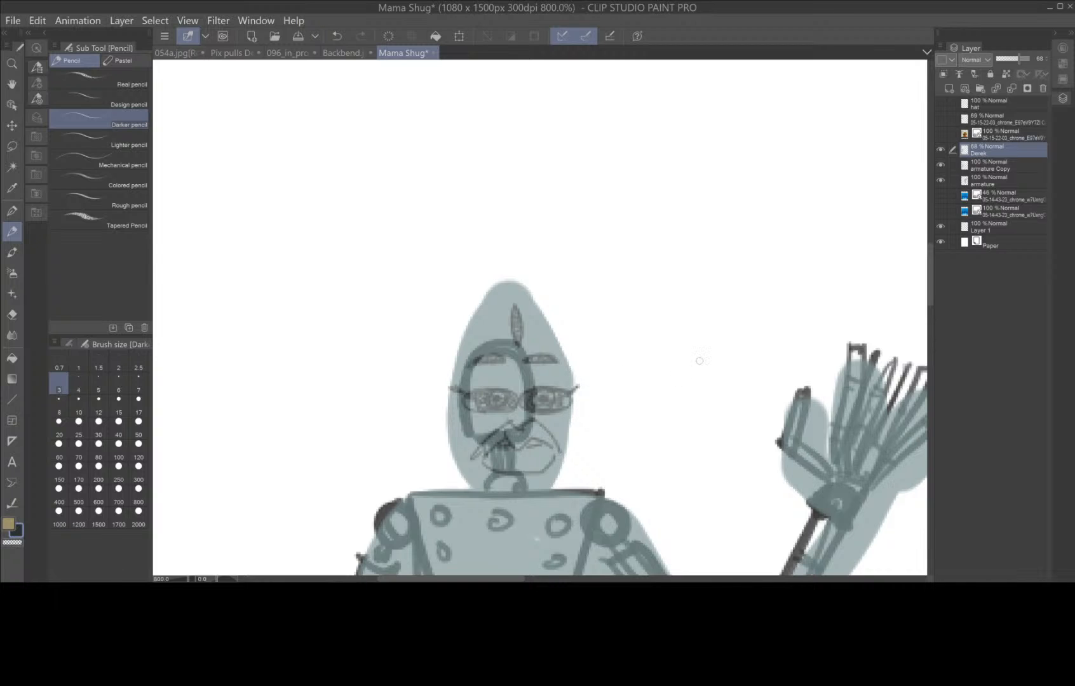
{"action": "left_click_drag", "start_coordinate": [629, 439], "coordinate": [687, 335]}
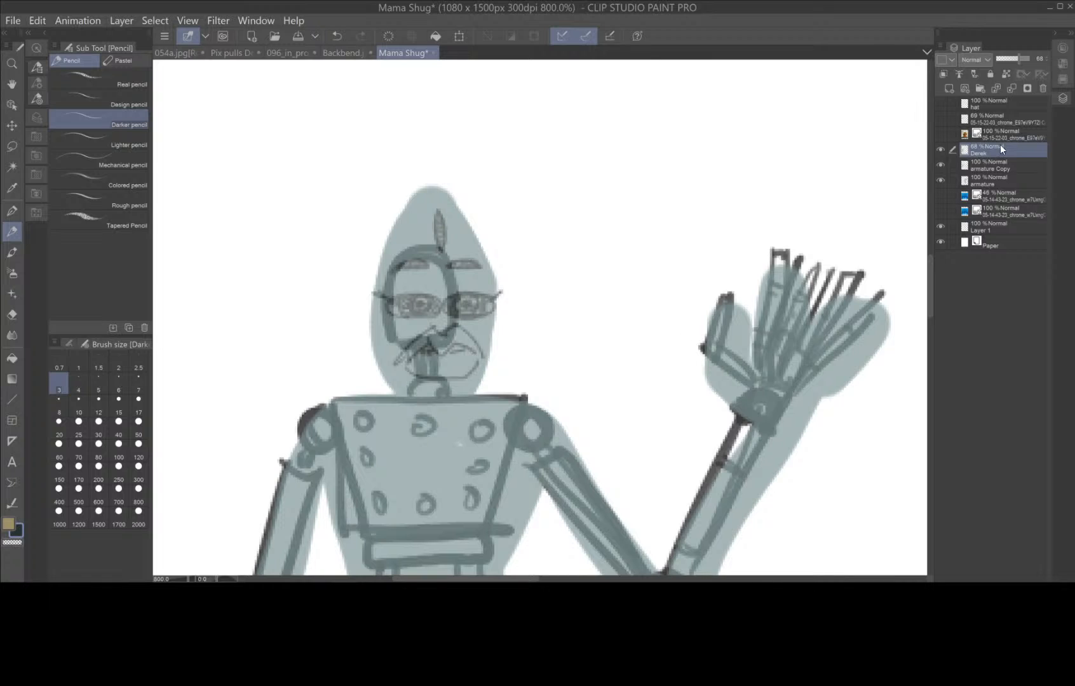
{"action": "left_click", "coordinate": [1007, 105]}
{"action": "right_click", "coordinate": [1021, 104]}
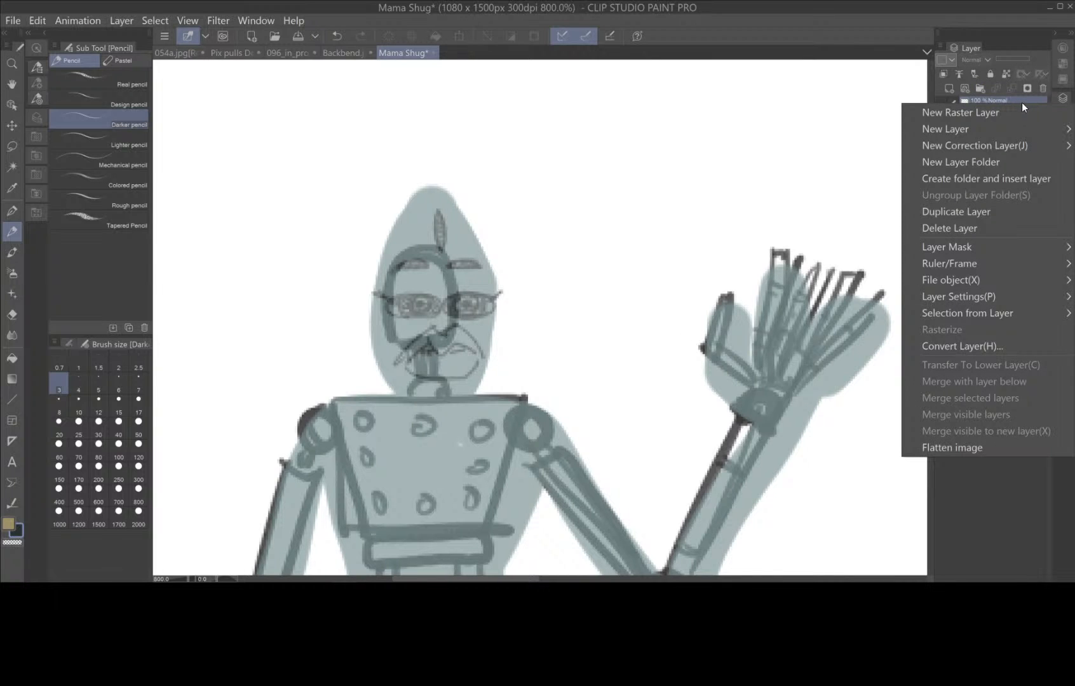
{"action": "left_click", "coordinate": [1021, 101]}
{"action": "left_click", "coordinate": [1011, 120]}
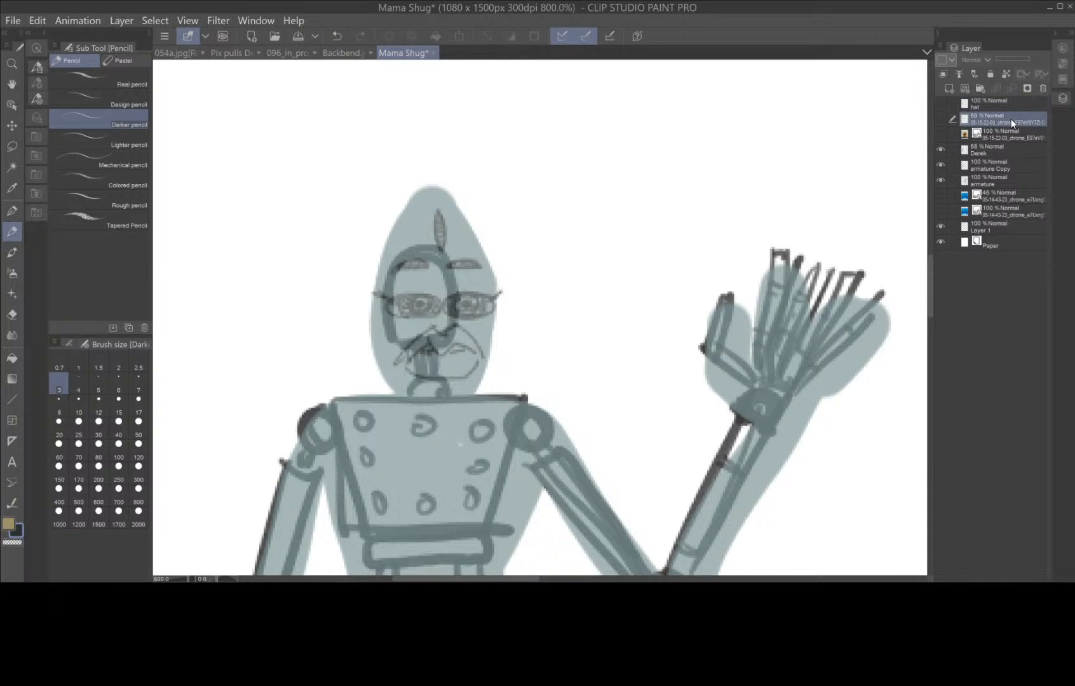
{"action": "right_click", "coordinate": [1013, 119]}
{"action": "left_click", "coordinate": [970, 244]}
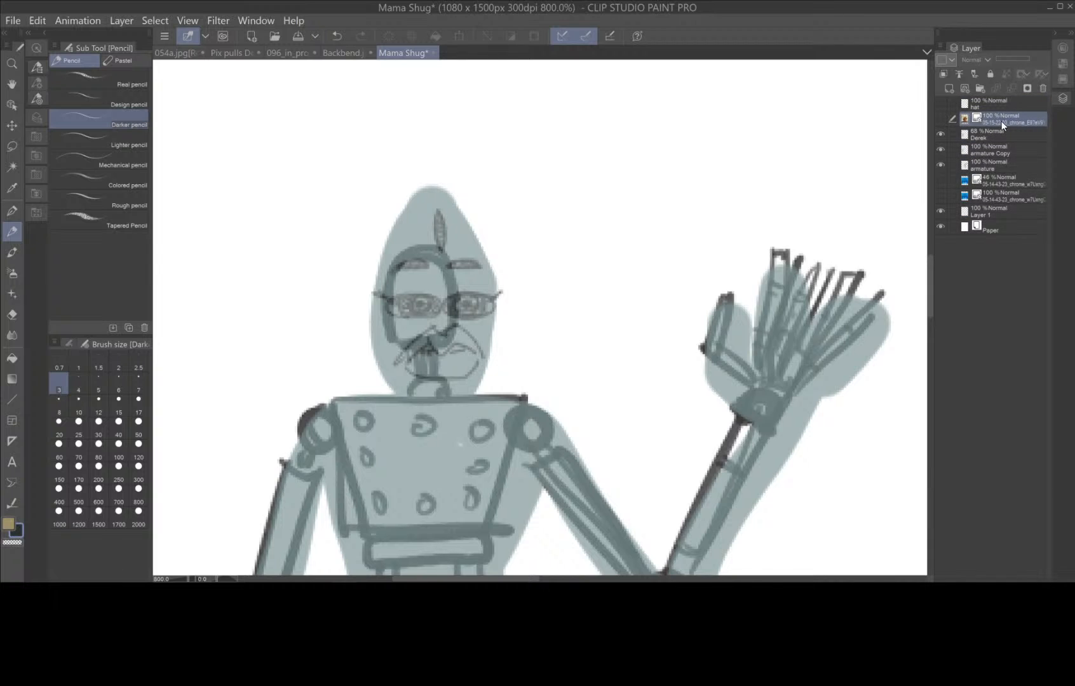
- Delete the hidden image layer directly below the hat layer
{"action": "right_click", "coordinate": [1002, 121]}
{"action": "left_click", "coordinate": [969, 246]}
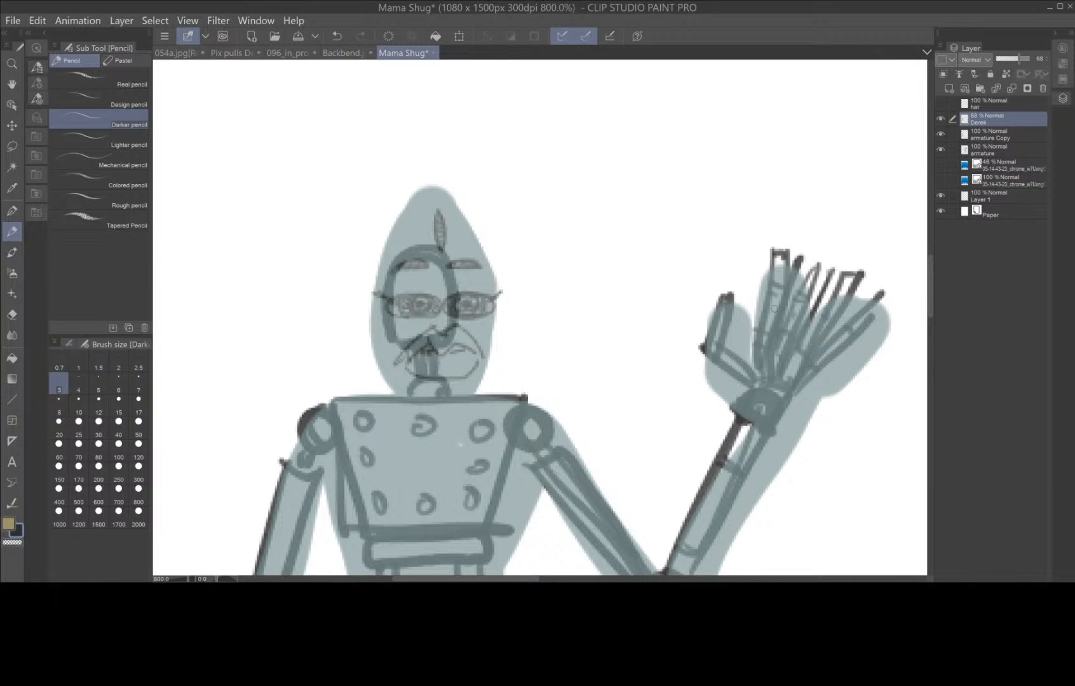
{"action": "scroll", "coordinate": [775, 309], "scroll_direction": "down", "scroll_amount": 1}
{"action": "scroll", "coordinate": [775, 308], "scroll_direction": "up", "scroll_amount": 1}
{"action": "key", "text": "space"}
{"action": "left_click_drag", "start_coordinate": [593, 408], "coordinate": [673, 367]}
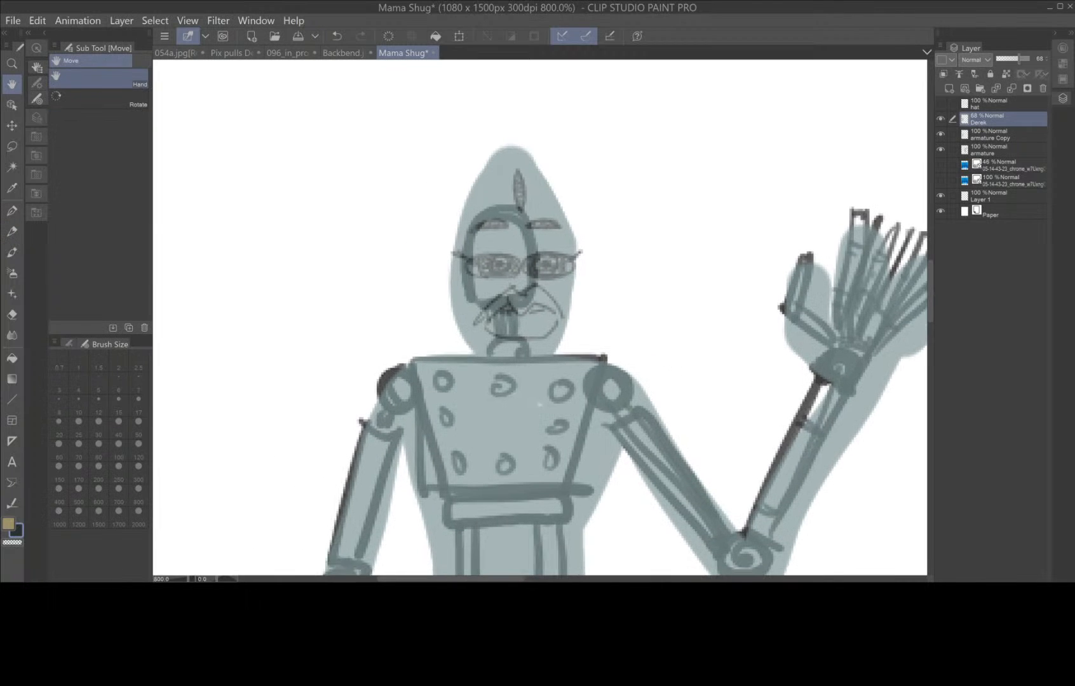
- Raise the character layer's opacity to 100 and paint solid black sunglasses over both eyes with the G-pen at size 5
{"action": "double_click", "coordinate": [17, 534]}
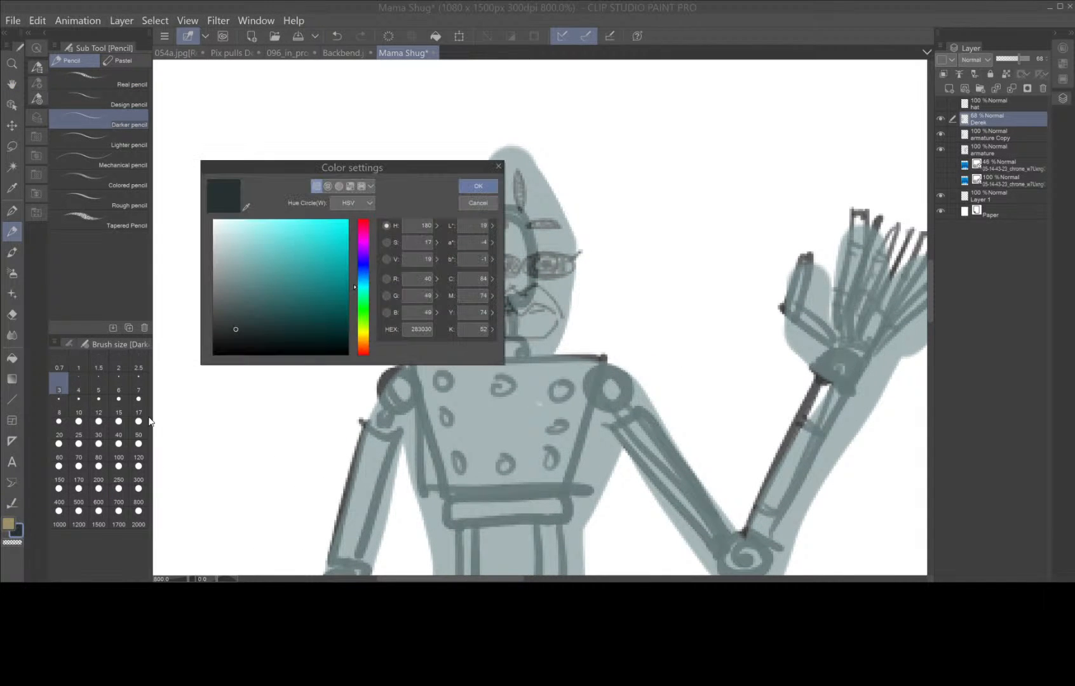
{"action": "left_click_drag", "start_coordinate": [237, 328], "coordinate": [226, 345]}
{"action": "left_click", "coordinate": [477, 187]}
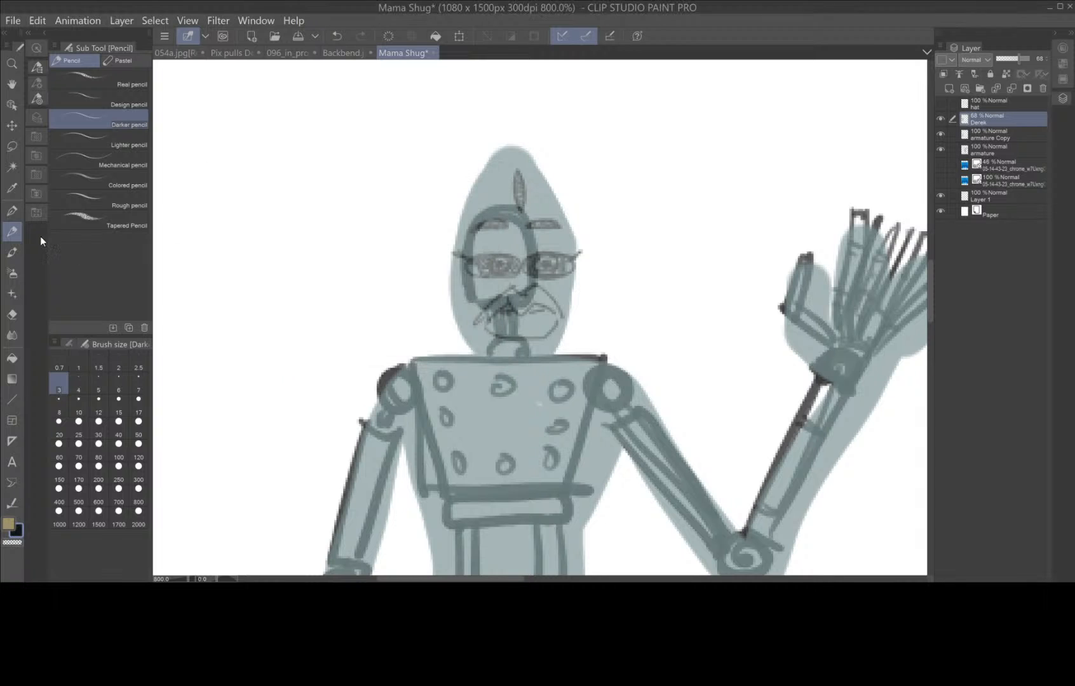
{"action": "key", "text": "p"}
{"action": "left_click", "coordinate": [99, 385]}
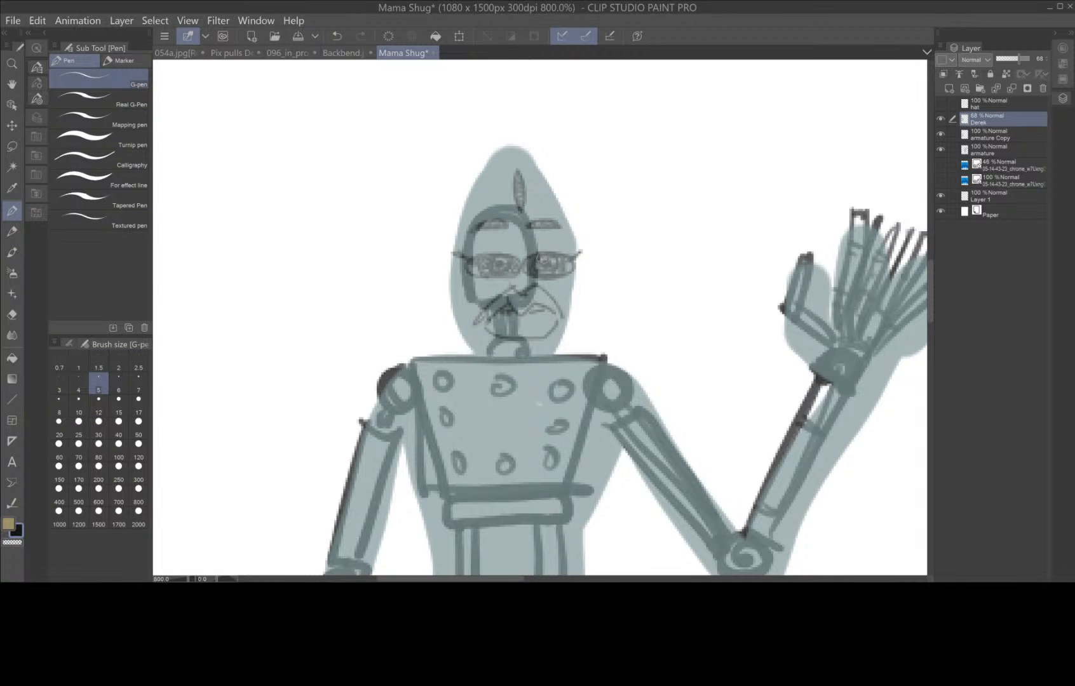
{"action": "scroll", "coordinate": [547, 251], "scroll_direction": "up", "scroll_amount": 2}
{"action": "left_click_drag", "start_coordinate": [511, 257], "coordinate": [483, 270]}
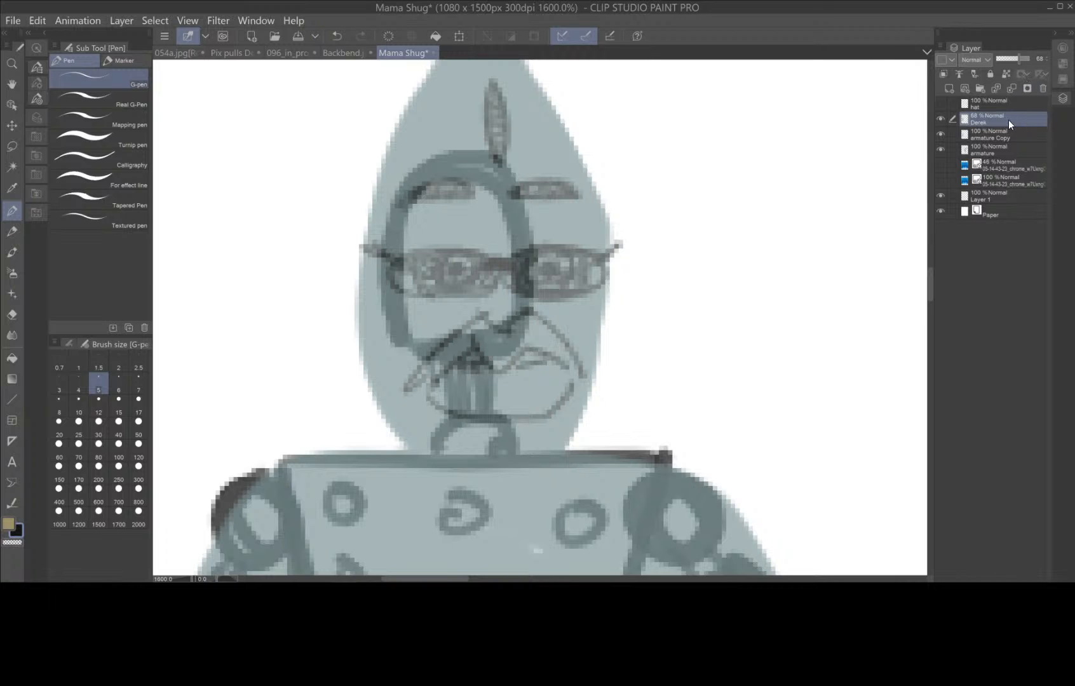
{"action": "left_click_drag", "start_coordinate": [1016, 59], "coordinate": [1032, 57]}
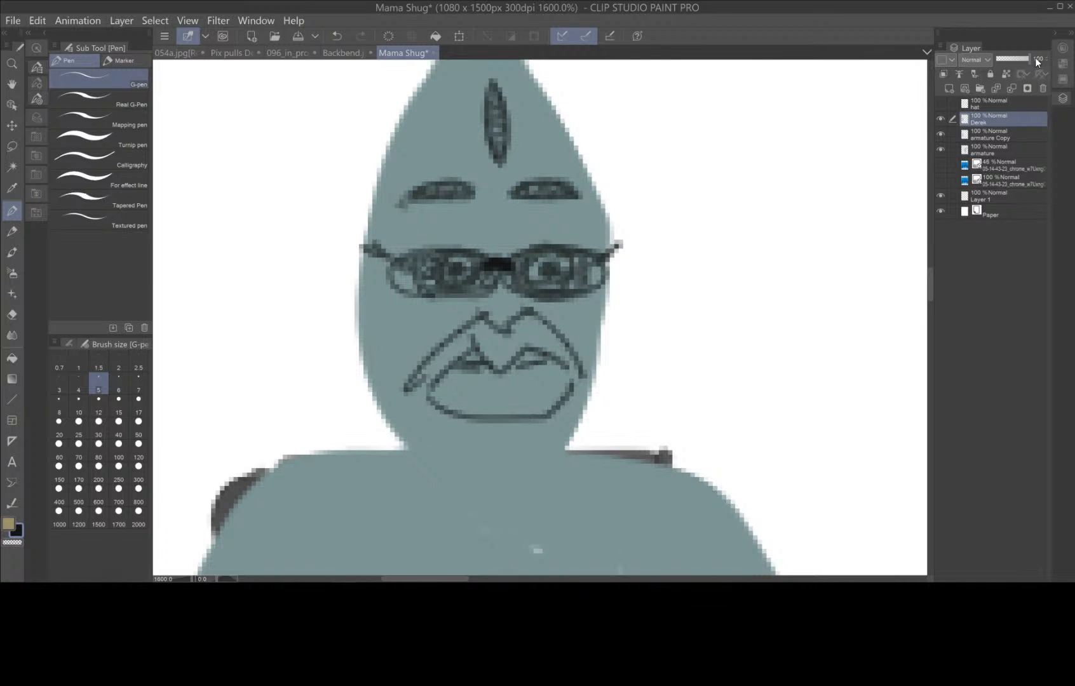
{"action": "mouse_move", "coordinate": [499, 260]}
{"action": "left_mouse_down"}
{"action": "mouse_move", "coordinate": [604, 253]}
{"action": "mouse_move", "coordinate": [586, 252]}
{"action": "left_mouse_up"}
{"action": "mouse_move", "coordinate": [519, 261]}
{"action": "left_mouse_down"}
{"action": "mouse_move", "coordinate": [562, 289]}
{"action": "mouse_move", "coordinate": [597, 279]}
{"action": "mouse_move", "coordinate": [593, 260]}
{"action": "mouse_move", "coordinate": [594, 286]}
{"action": "left_mouse_up"}
{"action": "mouse_move", "coordinate": [508, 260]}
{"action": "left_mouse_down"}
{"action": "mouse_move", "coordinate": [399, 255]}
{"action": "mouse_move", "coordinate": [428, 249]}
{"action": "mouse_move", "coordinate": [485, 266]}
{"action": "mouse_move", "coordinate": [482, 284]}
{"action": "mouse_move", "coordinate": [429, 290]}
{"action": "mouse_move", "coordinate": [408, 261]}
{"action": "mouse_move", "coordinate": [411, 274]}
{"action": "mouse_move", "coordinate": [424, 289]}
{"action": "mouse_move", "coordinate": [413, 255]}
{"action": "mouse_move", "coordinate": [474, 257]}
{"action": "mouse_move", "coordinate": [414, 263]}
{"action": "mouse_move", "coordinate": [444, 261]}
{"action": "mouse_move", "coordinate": [428, 277]}
{"action": "mouse_move", "coordinate": [435, 290]}
{"action": "mouse_move", "coordinate": [528, 265]}
{"action": "mouse_move", "coordinate": [521, 274]}
{"action": "mouse_move", "coordinate": [560, 253]}
{"action": "mouse_move", "coordinate": [567, 259]}
{"action": "mouse_move", "coordinate": [546, 282]}
{"action": "mouse_move", "coordinate": [586, 272]}
{"action": "mouse_move", "coordinate": [541, 285]}
{"action": "mouse_move", "coordinate": [584, 271]}
{"action": "mouse_move", "coordinate": [540, 258]}
{"action": "left_mouse_up"}
{"action": "mouse_move", "coordinate": [466, 261]}
{"action": "left_mouse_down"}
{"action": "mouse_move", "coordinate": [424, 286]}
{"action": "mouse_move", "coordinate": [421, 263]}
{"action": "left_mouse_up"}
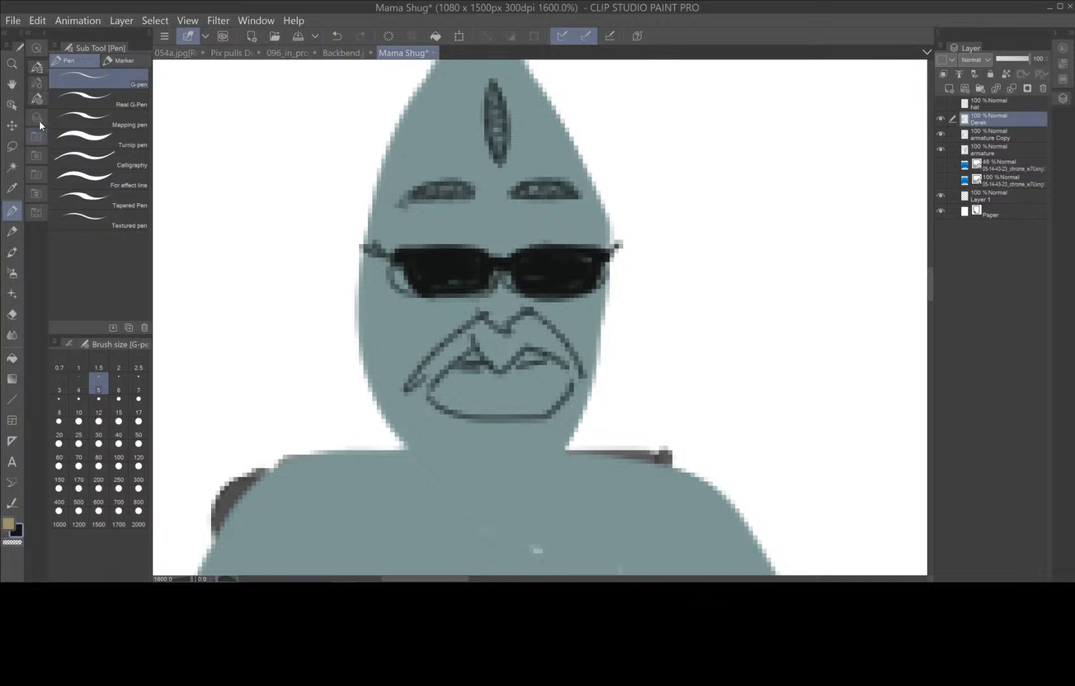
- Lasso the moustache and mouth drawing below the sunglasses, delete it, and clear the selection
{"action": "left_click", "coordinate": [12, 146]}
{"action": "mouse_move", "coordinate": [560, 309]}
{"action": "left_mouse_down"}
{"action": "mouse_move", "coordinate": [482, 305]}
{"action": "mouse_move", "coordinate": [422, 324]}
{"action": "mouse_move", "coordinate": [388, 388]}
{"action": "mouse_move", "coordinate": [434, 424]}
{"action": "mouse_move", "coordinate": [530, 431]}
{"action": "mouse_move", "coordinate": [567, 418]}
{"action": "mouse_move", "coordinate": [591, 380]}
{"action": "mouse_move", "coordinate": [563, 309]}
{"action": "left_mouse_up"}
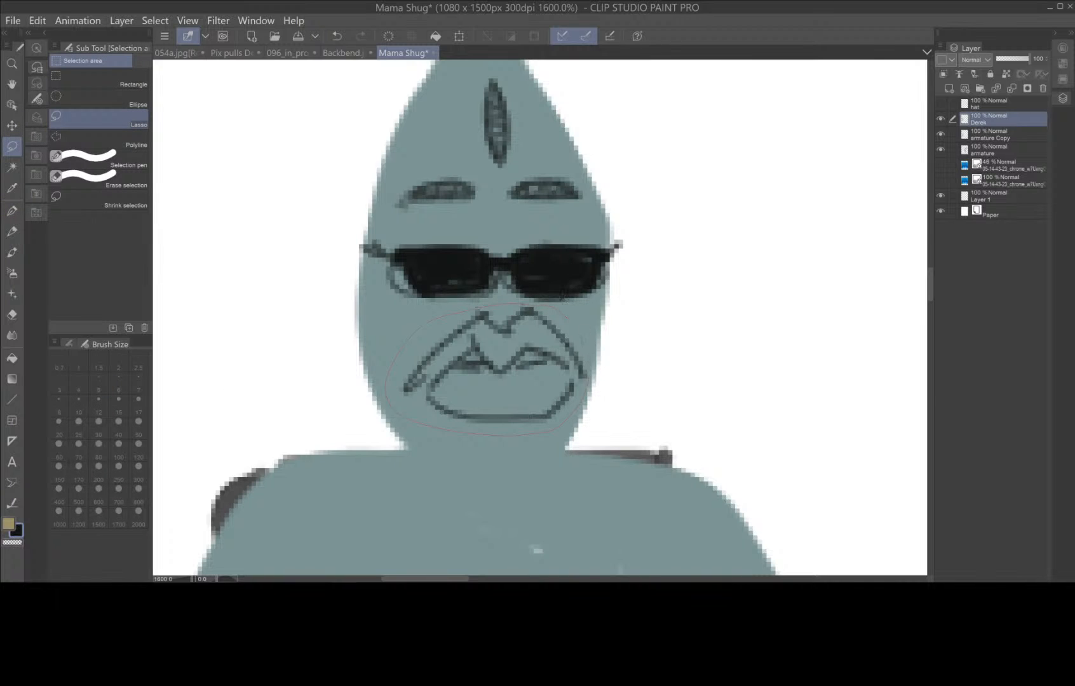
{"action": "left_click", "coordinate": [471, 453]}
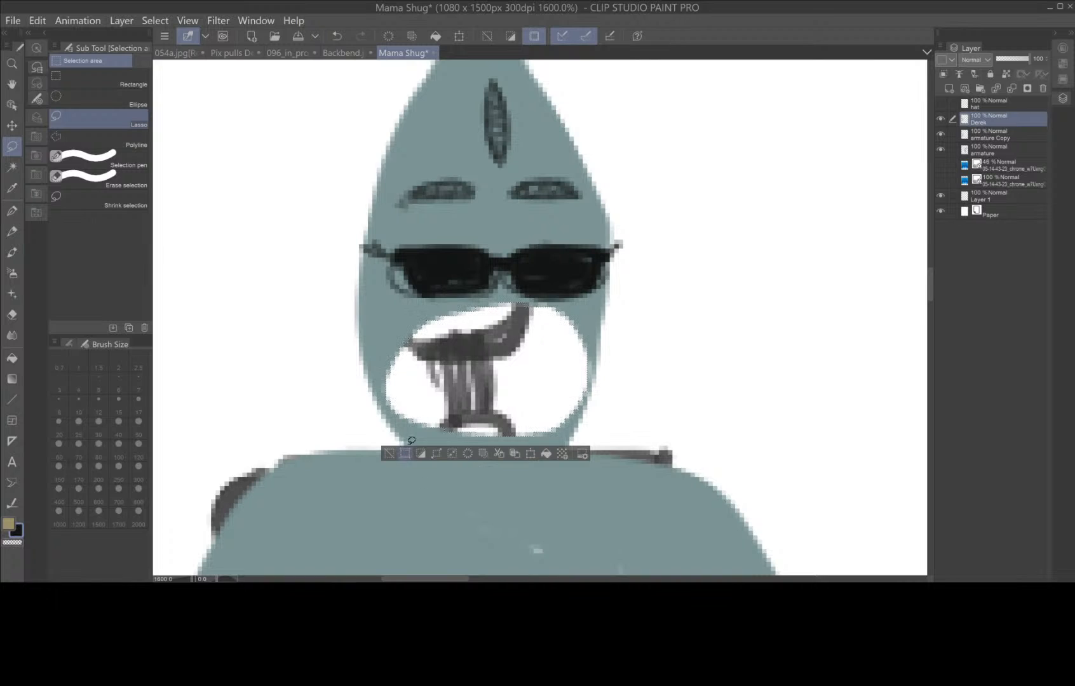
{"action": "left_click", "coordinate": [390, 454]}
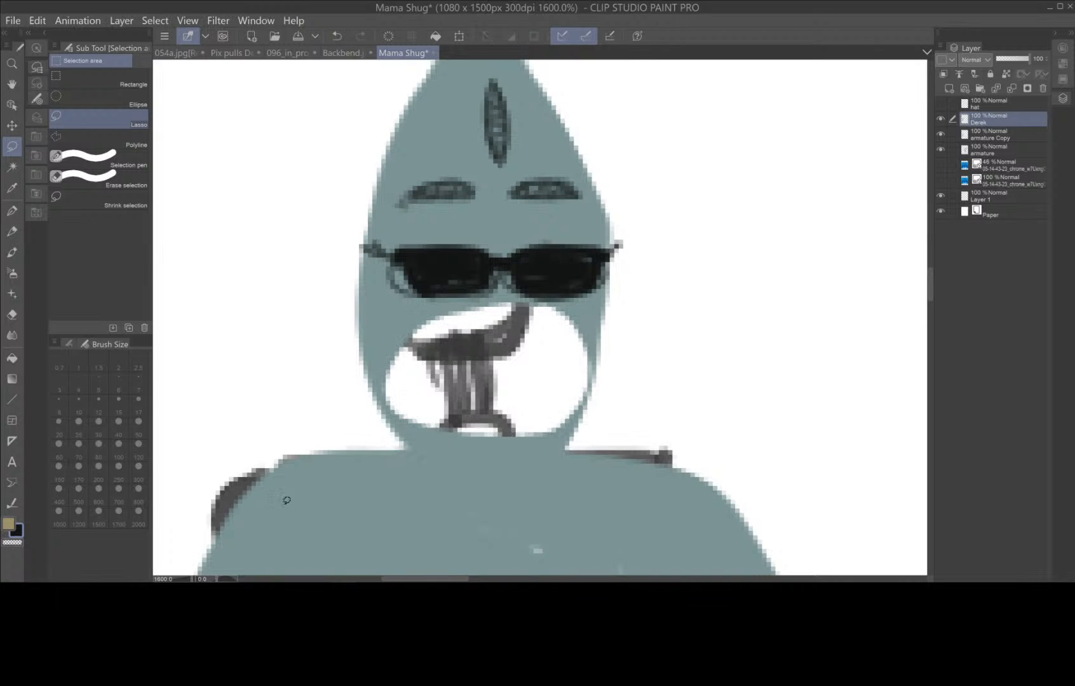
- Repaint the cleared lower face in the face's grey-teal with the G-pen, covering the stray outline beside the sunglasses
{"action": "left_click", "coordinate": [13, 209]}
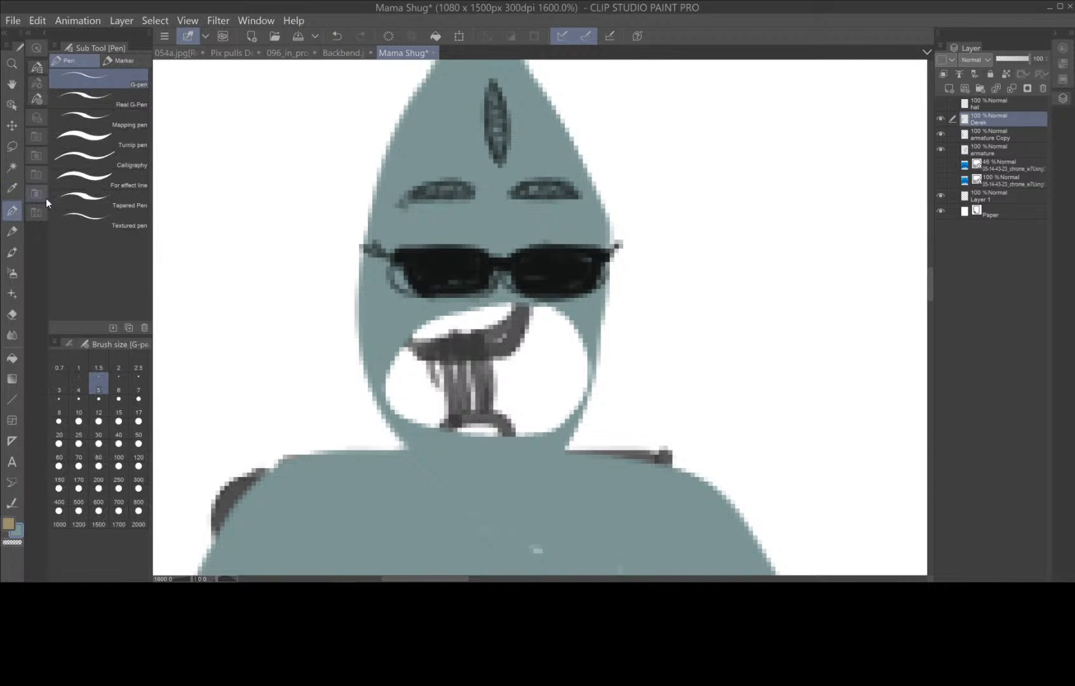
{"action": "mouse_move", "coordinate": [499, 310]}
{"action": "left_mouse_down"}
{"action": "mouse_move", "coordinate": [444, 321]}
{"action": "mouse_move", "coordinate": [513, 314]}
{"action": "mouse_move", "coordinate": [481, 313]}
{"action": "mouse_move", "coordinate": [515, 338]}
{"action": "mouse_move", "coordinate": [432, 351]}
{"action": "mouse_move", "coordinate": [413, 359]}
{"action": "mouse_move", "coordinate": [410, 382]}
{"action": "mouse_move", "coordinate": [420, 408]}
{"action": "mouse_move", "coordinate": [486, 408]}
{"action": "mouse_move", "coordinate": [538, 326]}
{"action": "mouse_move", "coordinate": [562, 338]}
{"action": "mouse_move", "coordinate": [518, 433]}
{"action": "mouse_move", "coordinate": [553, 408]}
{"action": "mouse_move", "coordinate": [569, 361]}
{"action": "mouse_move", "coordinate": [569, 377]}
{"action": "mouse_move", "coordinate": [490, 537]}
{"action": "left_mouse_up"}
{"action": "left_click", "coordinate": [98, 422]}
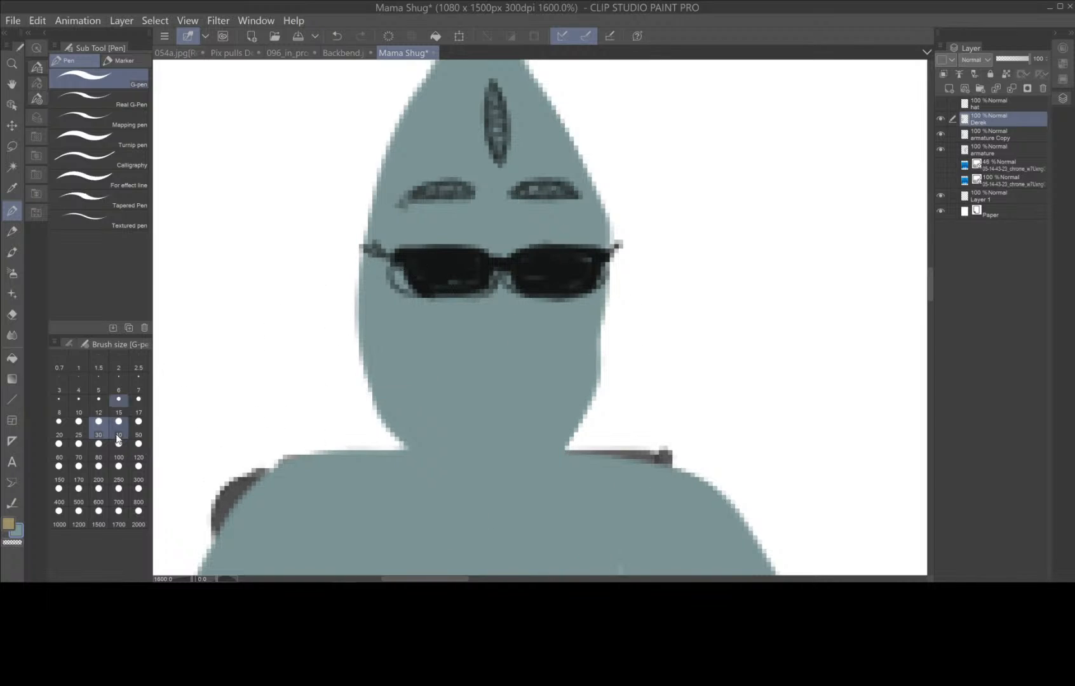
{"action": "left_click", "coordinate": [79, 401]}
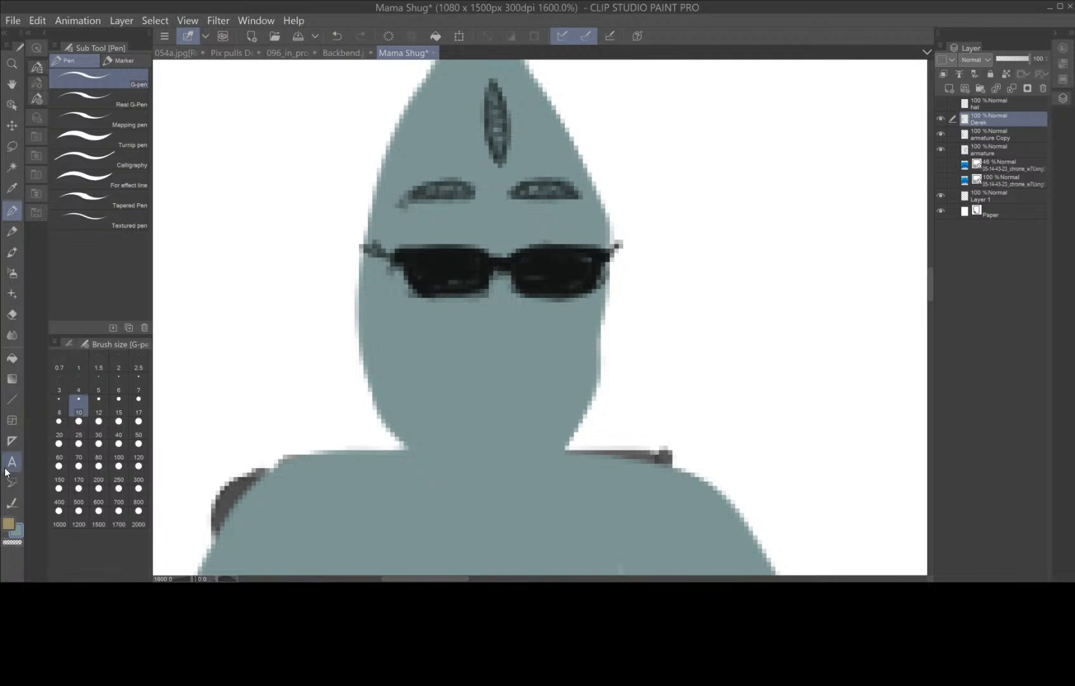
- Draw full lips and a triangular nose beneath the sunglasses in near black with the Darker pencil at size 3
{"action": "left_click", "coordinate": [18, 533]}
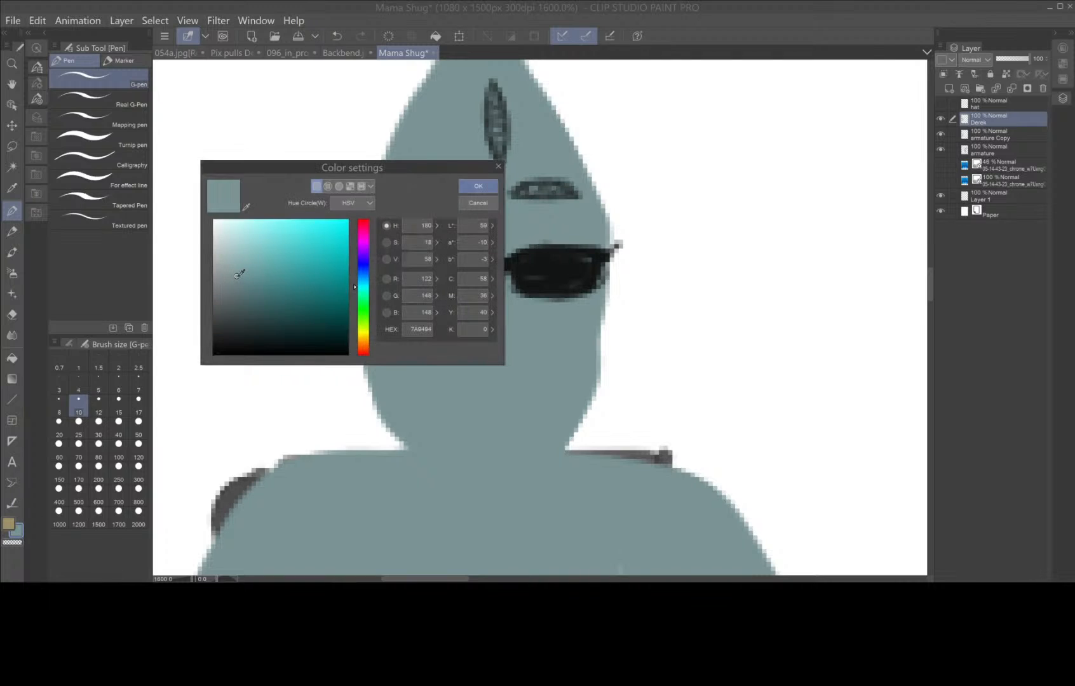
{"action": "left_click_drag", "start_coordinate": [236, 299], "coordinate": [220, 351]}
{"action": "left_click", "coordinate": [477, 186]}
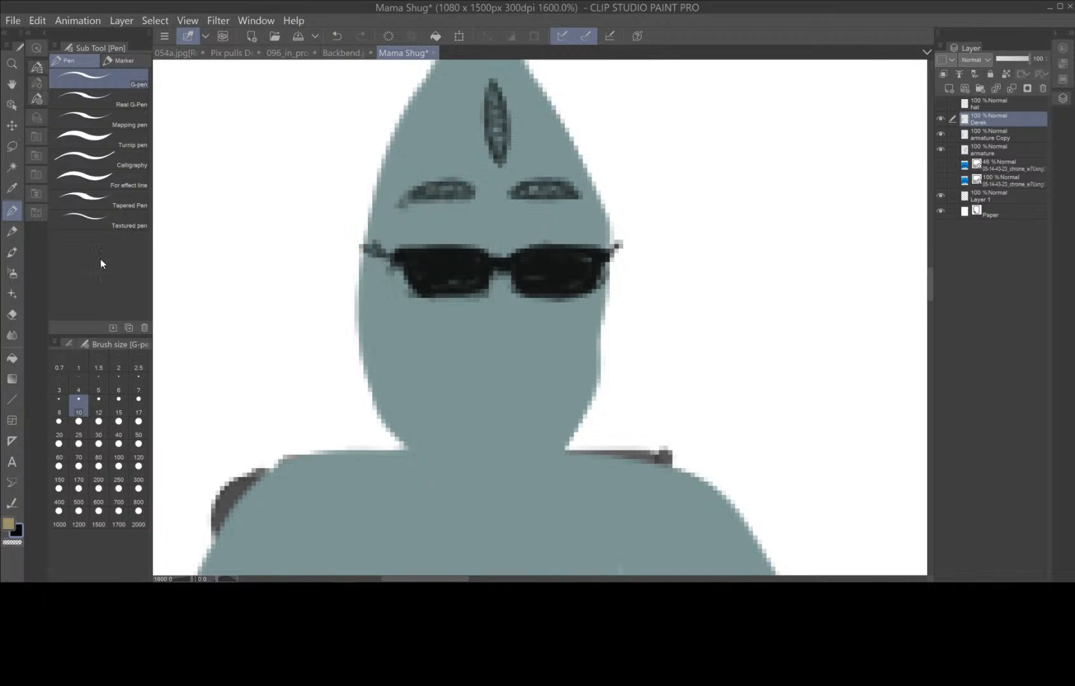
{"action": "left_click", "coordinate": [14, 232]}
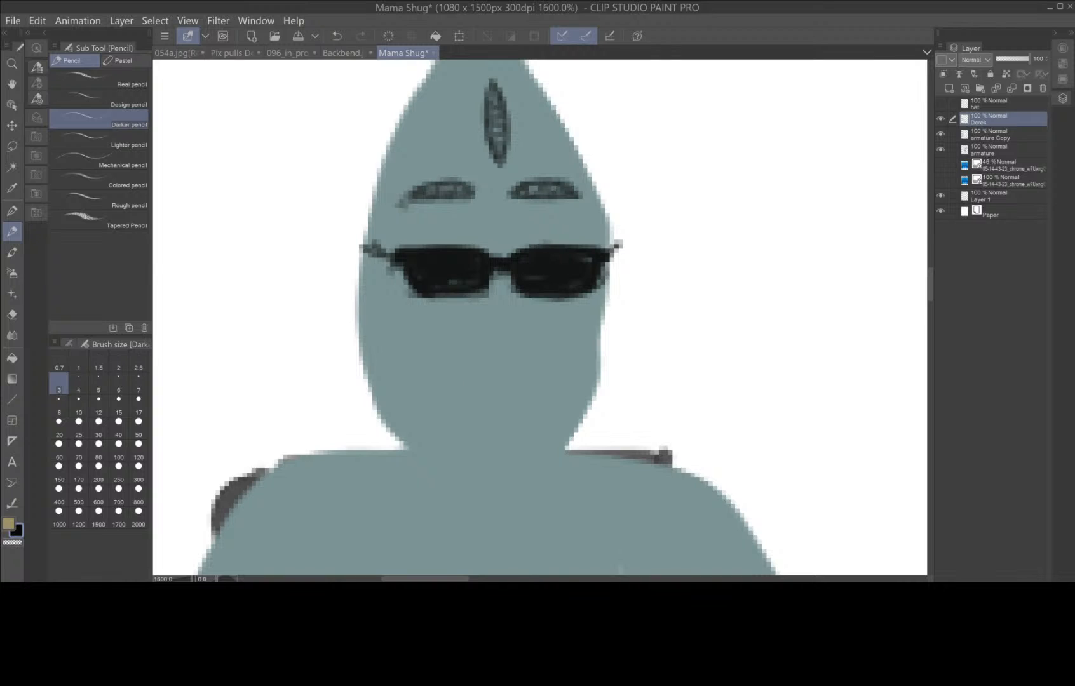
{"action": "mouse_move", "coordinate": [412, 384]}
{"action": "left_mouse_down"}
{"action": "mouse_move", "coordinate": [462, 350]}
{"action": "mouse_move", "coordinate": [488, 344]}
{"action": "mouse_move", "coordinate": [497, 355]}
{"action": "mouse_move", "coordinate": [536, 342]}
{"action": "mouse_move", "coordinate": [581, 393]}
{"action": "mouse_move", "coordinate": [457, 378]}
{"action": "mouse_move", "coordinate": [522, 376]}
{"action": "mouse_move", "coordinate": [582, 395]}
{"action": "left_mouse_up"}
{"action": "mouse_move", "coordinate": [432, 394]}
{"action": "left_mouse_down"}
{"action": "mouse_move", "coordinate": [540, 420]}
{"action": "mouse_move", "coordinate": [566, 398]}
{"action": "mouse_move", "coordinate": [552, 408]}
{"action": "left_mouse_up"}
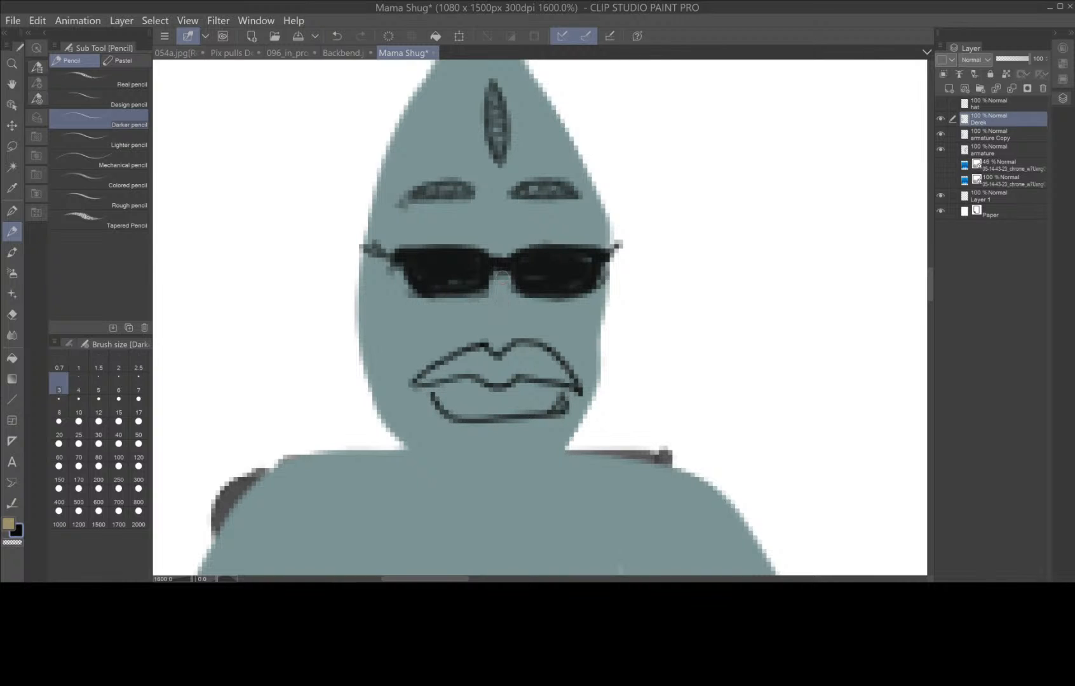
{"action": "mouse_move", "coordinate": [493, 280]}
{"action": "left_mouse_down"}
{"action": "mouse_move", "coordinate": [475, 333]}
{"action": "mouse_move", "coordinate": [525, 314]}
{"action": "mouse_move", "coordinate": [529, 332]}
{"action": "mouse_move", "coordinate": [477, 333]}
{"action": "mouse_move", "coordinate": [510, 331]}
{"action": "left_mouse_up"}
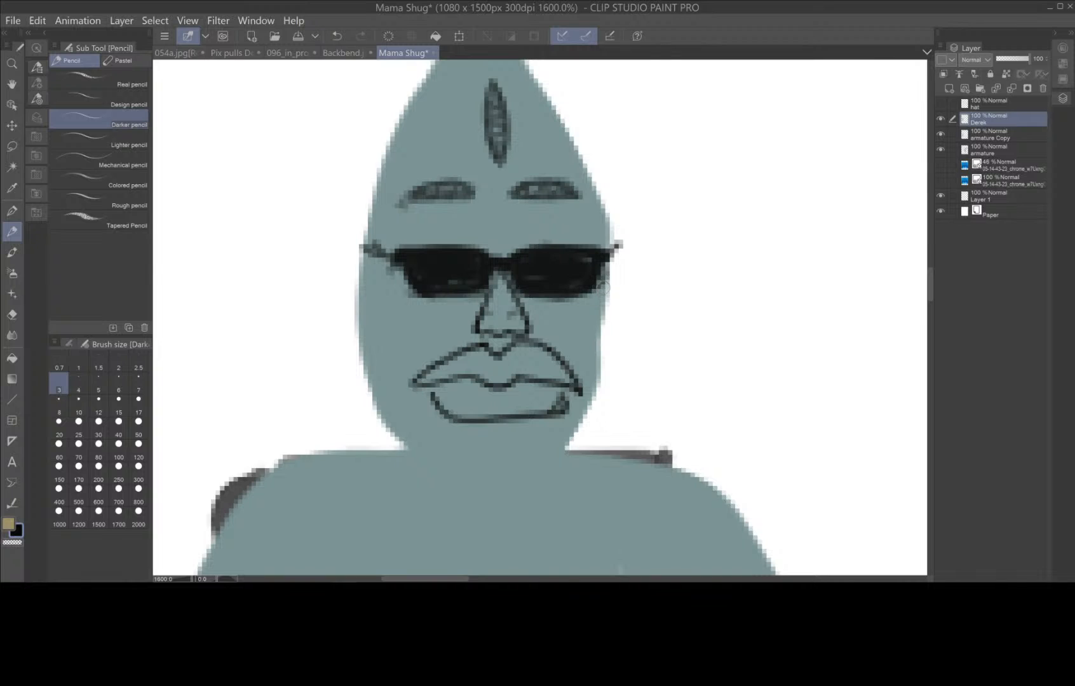
- Outline the whole pointed head in black, from both jaw sides up around the tip
{"action": "mouse_move", "coordinate": [605, 287]}
{"action": "left_mouse_down"}
{"action": "mouse_move", "coordinate": [598, 386]}
{"action": "mouse_move", "coordinate": [564, 450]}
{"action": "left_mouse_up"}
{"action": "mouse_move", "coordinate": [362, 256]}
{"action": "left_mouse_down"}
{"action": "mouse_move", "coordinate": [358, 354]}
{"action": "mouse_move", "coordinate": [371, 409]}
{"action": "mouse_move", "coordinate": [407, 455]}
{"action": "left_mouse_up"}
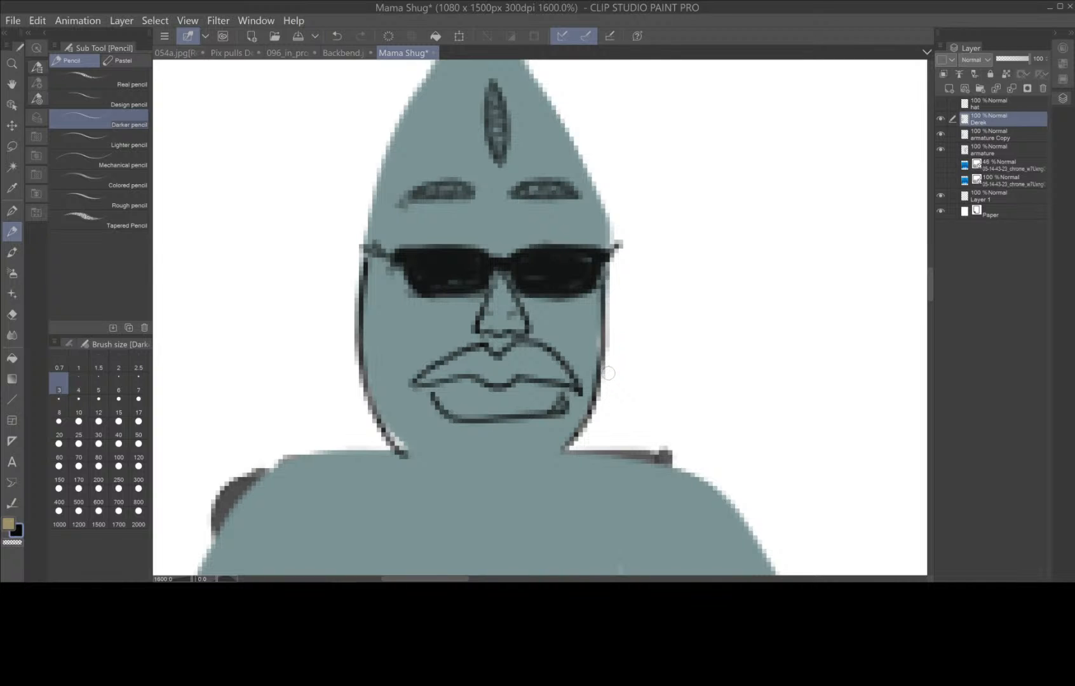
{"action": "scroll", "coordinate": [609, 369], "scroll_direction": "up", "scroll_amount": 1}
{"action": "key", "text": "h"}
{"action": "left_click_drag", "start_coordinate": [548, 292], "coordinate": [643, 402]}
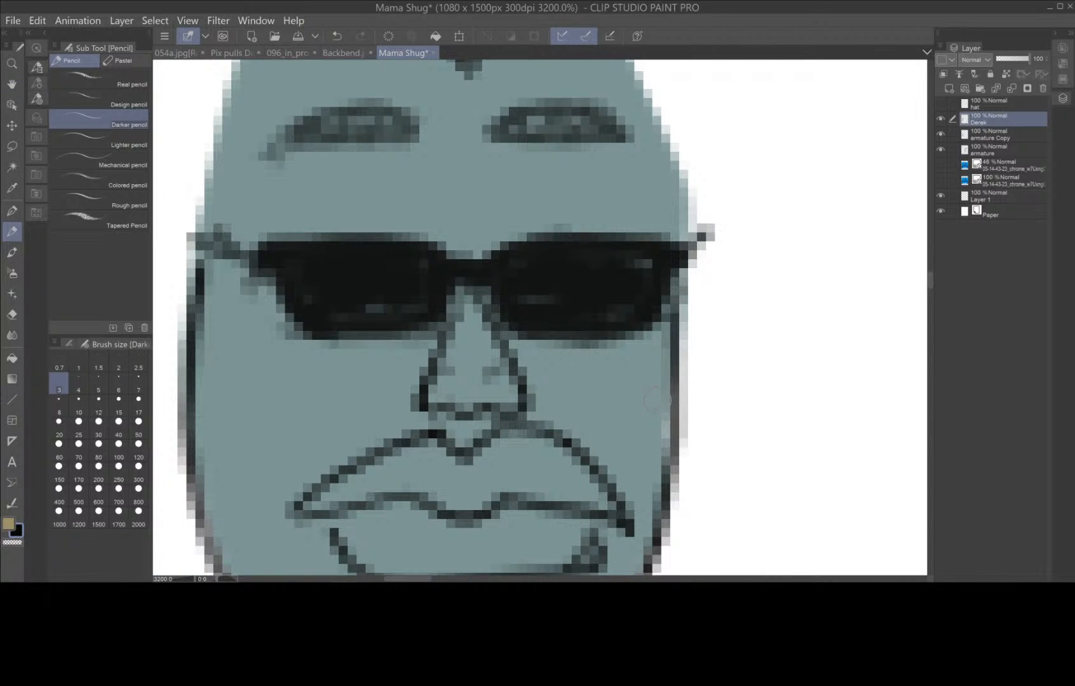
{"action": "scroll", "coordinate": [655, 400], "scroll_direction": "down", "scroll_amount": 1}
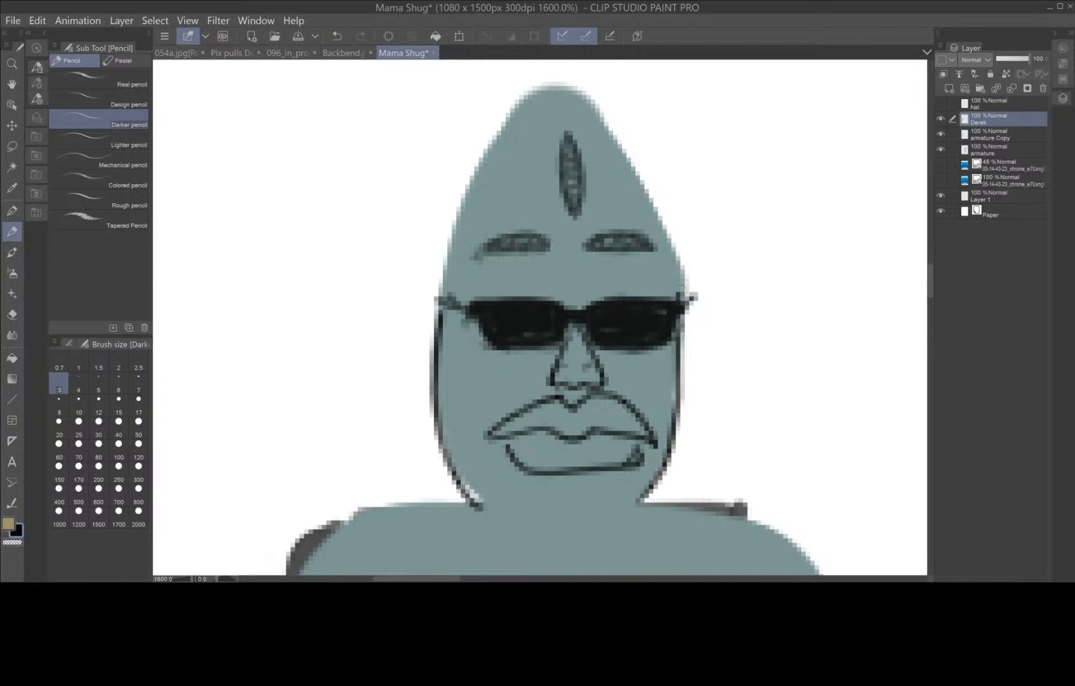
{"action": "mouse_move", "coordinate": [684, 293]}
{"action": "left_mouse_down"}
{"action": "mouse_move", "coordinate": [636, 175]}
{"action": "mouse_move", "coordinate": [588, 100]}
{"action": "mouse_move", "coordinate": [539, 85]}
{"action": "mouse_move", "coordinate": [505, 115]}
{"action": "mouse_move", "coordinate": [456, 209]}
{"action": "mouse_move", "coordinate": [436, 318]}
{"action": "left_mouse_up"}
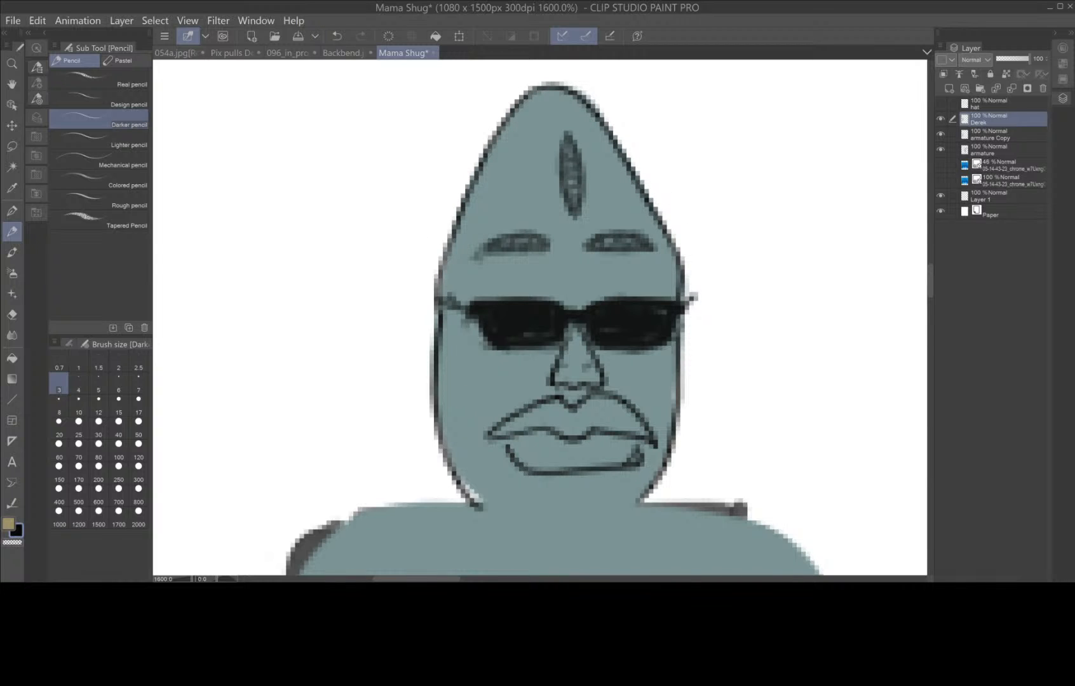
- Outline the lowered arm from the shoulder past a rounded elbow and flared wrist to the edges of the hand
{"action": "scroll", "coordinate": [661, 559], "scroll_direction": "down", "scroll_amount": 1}
{"action": "key", "text": "space"}
{"action": "mouse_move", "coordinate": [712, 493]}
{"action": "left_mouse_down"}
{"action": "mouse_move", "coordinate": [670, 459]}
{"action": "mouse_move", "coordinate": [549, 301]}
{"action": "left_mouse_up"}
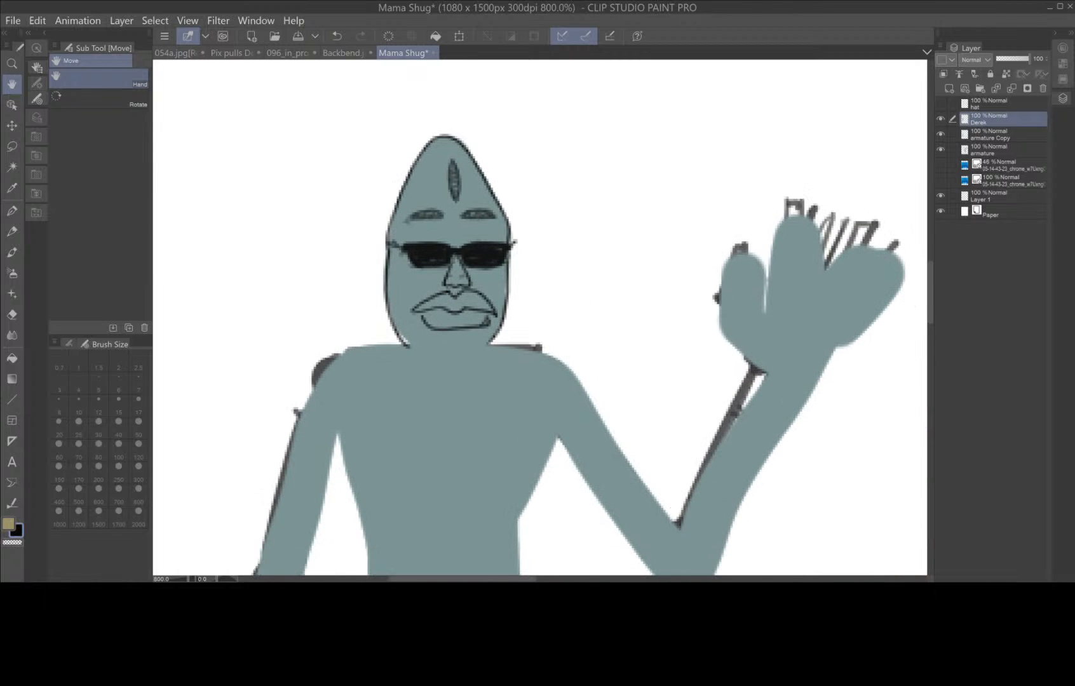
{"action": "scroll", "coordinate": [538, 556], "scroll_direction": "down", "scroll_amount": 1}
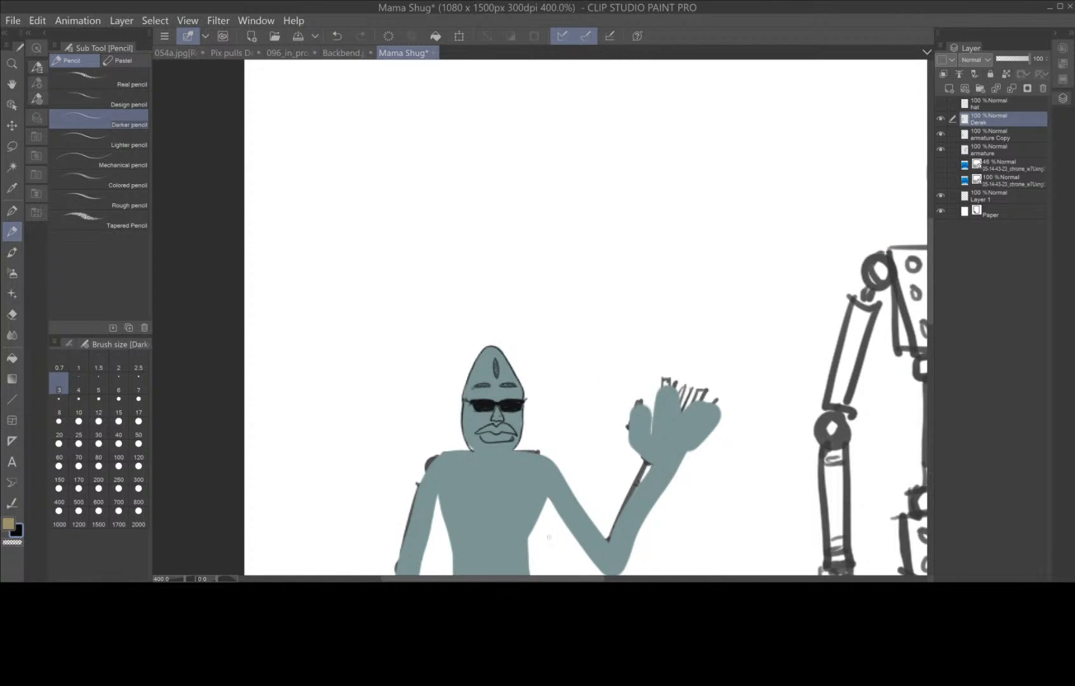
{"action": "key", "text": "space"}
{"action": "left_click_drag", "start_coordinate": [548, 537], "coordinate": [522, 437]}
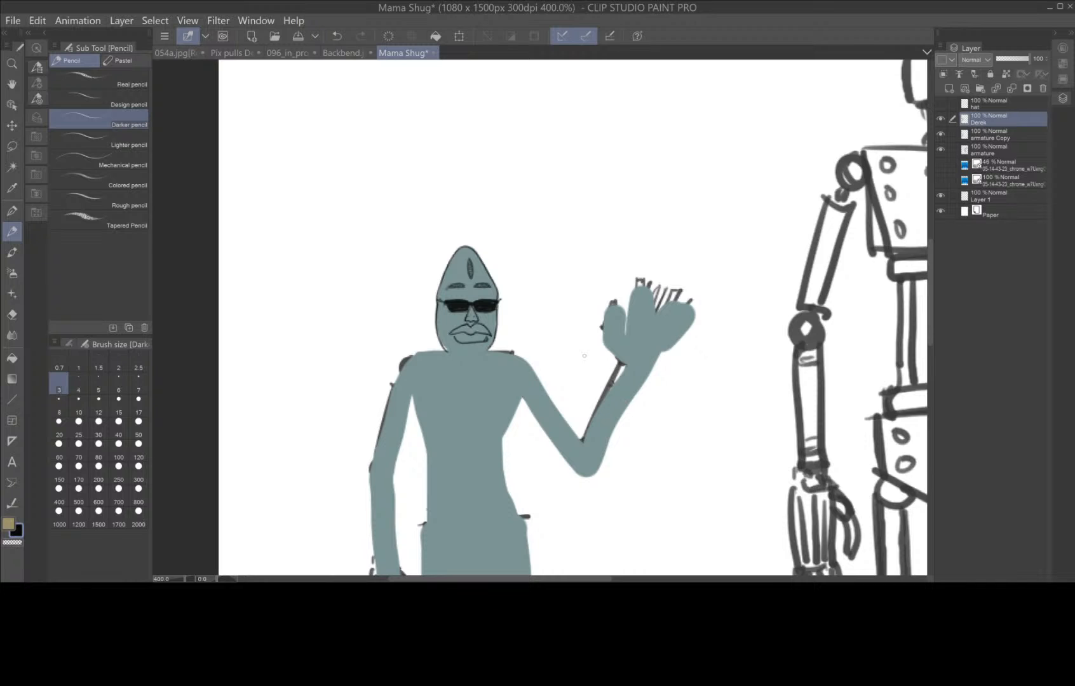
{"action": "key", "text": "space"}
{"action": "left_click_drag", "start_coordinate": [531, 448], "coordinate": [562, 379]}
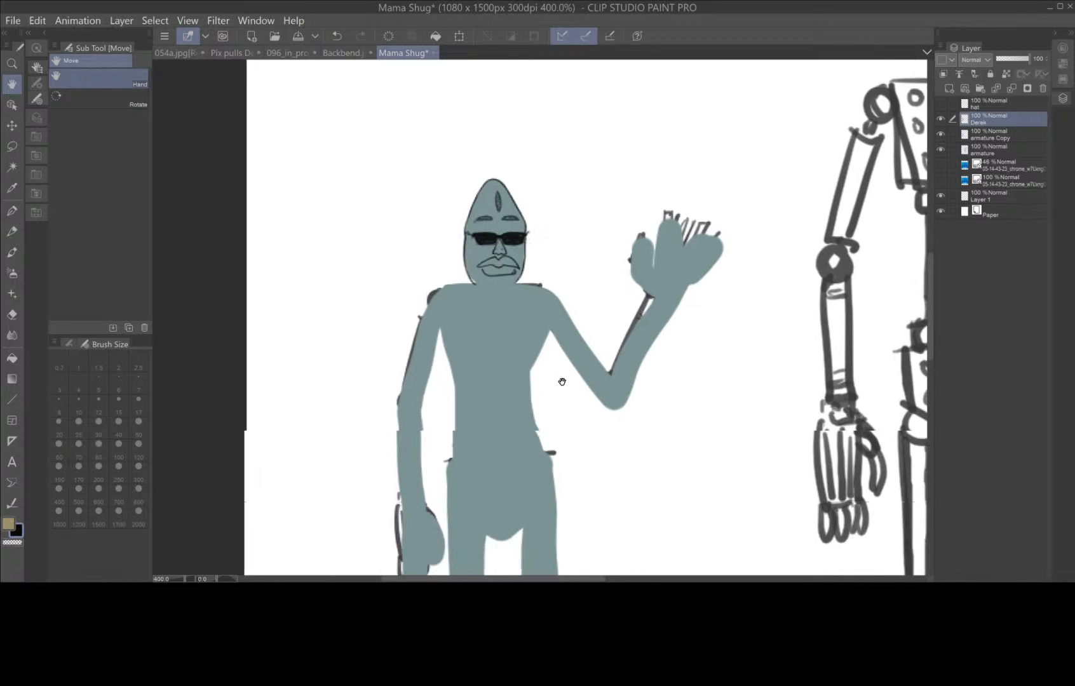
{"action": "scroll", "coordinate": [555, 381], "scroll_direction": "up", "scroll_amount": 1}
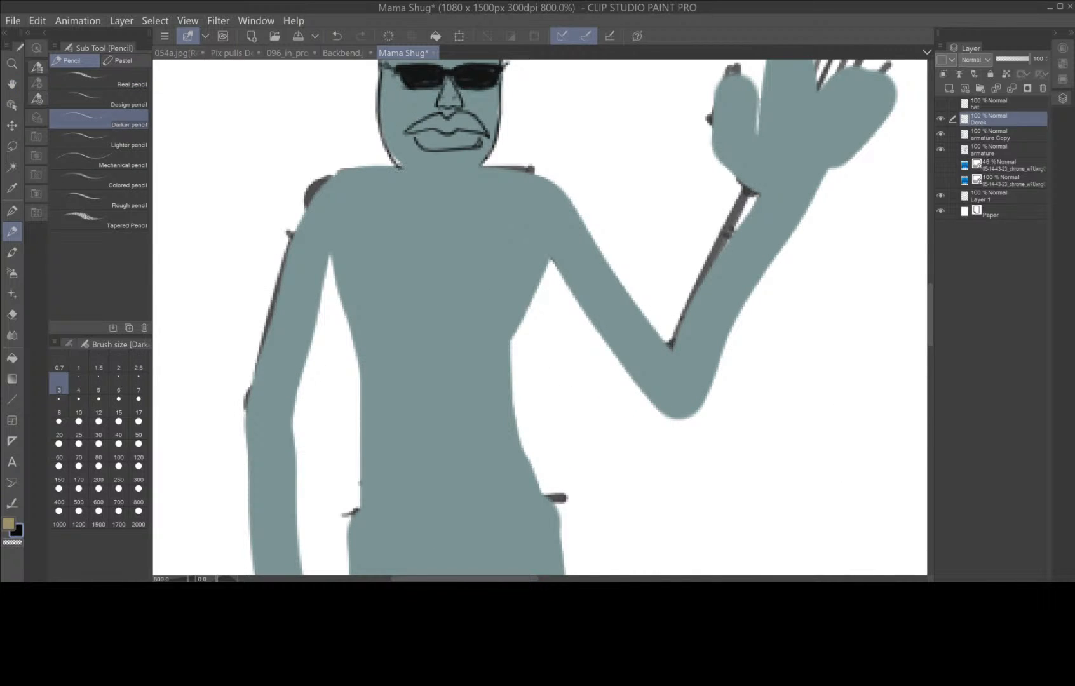
{"action": "mouse_move", "coordinate": [403, 167]}
{"action": "left_mouse_down"}
{"action": "mouse_move", "coordinate": [348, 171]}
{"action": "mouse_move", "coordinate": [298, 193]}
{"action": "mouse_move", "coordinate": [303, 233]}
{"action": "mouse_move", "coordinate": [251, 391]}
{"action": "mouse_move", "coordinate": [244, 436]}
{"action": "mouse_move", "coordinate": [258, 438]}
{"action": "left_mouse_up"}
{"action": "left_click_drag", "start_coordinate": [326, 488], "coordinate": [361, 256]}
{"action": "mouse_move", "coordinate": [284, 199]}
{"action": "left_mouse_down"}
{"action": "mouse_move", "coordinate": [294, 326]}
{"action": "mouse_move", "coordinate": [282, 353]}
{"action": "mouse_move", "coordinate": [284, 453]}
{"action": "mouse_move", "coordinate": [312, 527]}
{"action": "left_mouse_up"}
{"action": "mouse_move", "coordinate": [323, 153]}
{"action": "left_mouse_down"}
{"action": "mouse_move", "coordinate": [332, 175]}
{"action": "mouse_move", "coordinate": [319, 219]}
{"action": "mouse_move", "coordinate": [323, 333]}
{"action": "mouse_move", "coordinate": [336, 368]}
{"action": "mouse_move", "coordinate": [361, 392]}
{"action": "mouse_move", "coordinate": [382, 463]}
{"action": "left_mouse_up"}
- Draw the lowered hand's thumb and long separate fingers ending in pointed claws
{"action": "left_click_drag", "start_coordinate": [340, 401], "coordinate": [379, 467]}
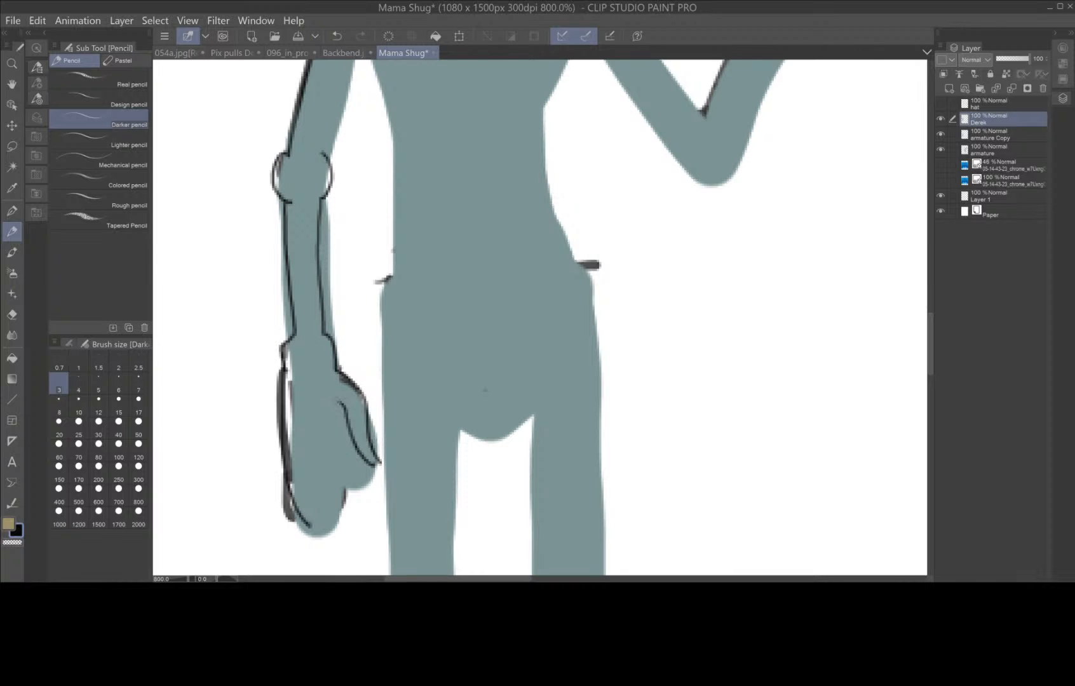
{"action": "mouse_move", "coordinate": [337, 401]}
{"action": "left_mouse_down"}
{"action": "mouse_move", "coordinate": [360, 516]}
{"action": "mouse_move", "coordinate": [346, 562]}
{"action": "mouse_move", "coordinate": [322, 431]}
{"action": "mouse_move", "coordinate": [307, 492]}
{"action": "mouse_move", "coordinate": [357, 560]}
{"action": "mouse_move", "coordinate": [349, 532]}
{"action": "left_mouse_up"}
{"action": "mouse_move", "coordinate": [303, 433]}
{"action": "left_mouse_down"}
{"action": "mouse_move", "coordinate": [290, 462]}
{"action": "mouse_move", "coordinate": [313, 554]}
{"action": "mouse_move", "coordinate": [333, 529]}
{"action": "mouse_move", "coordinate": [280, 518]}
{"action": "mouse_move", "coordinate": [284, 551]}
{"action": "mouse_move", "coordinate": [309, 520]}
{"action": "left_mouse_up"}
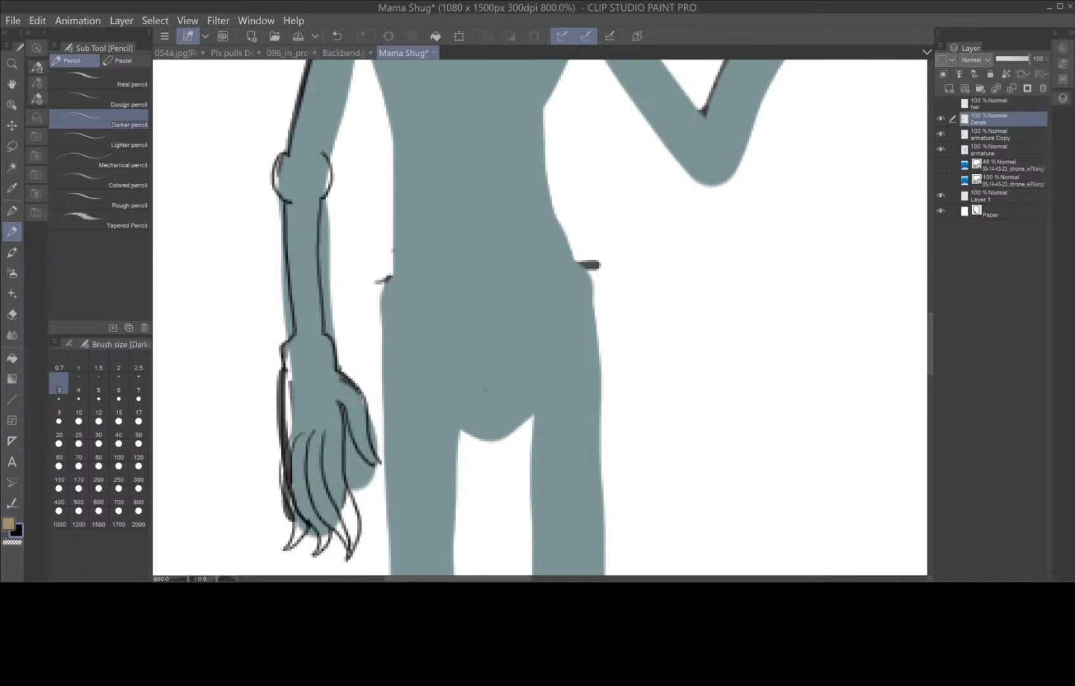
- Outline the raised arm with a rounded shoulder, upper arm, circular elbow joint, forearm and wrist cuff
{"action": "scroll", "coordinate": [643, 431], "scroll_direction": "down", "scroll_amount": 5}
{"action": "left_click_drag", "start_coordinate": [676, 425], "coordinate": [593, 445]}
{"action": "scroll", "coordinate": [591, 457], "scroll_direction": "up", "scroll_amount": 2}
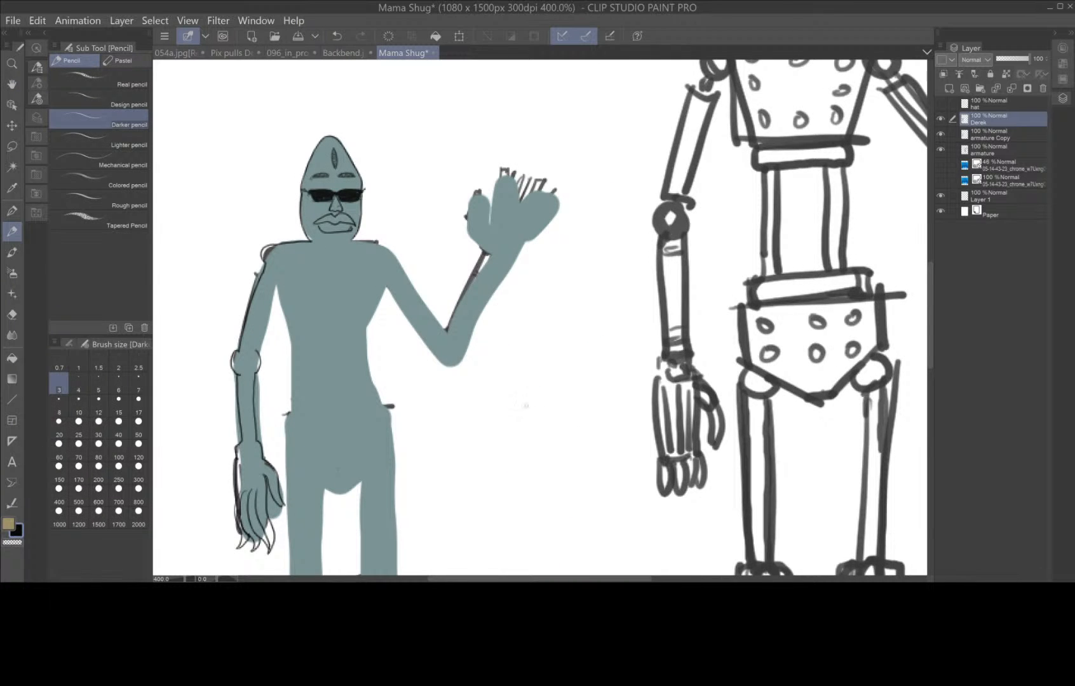
{"action": "left_click_drag", "start_coordinate": [494, 411], "coordinate": [490, 329]}
{"action": "mouse_move", "coordinate": [431, 300]}
{"action": "left_mouse_down"}
{"action": "mouse_move", "coordinate": [508, 390]}
{"action": "mouse_move", "coordinate": [515, 424]}
{"action": "mouse_move", "coordinate": [521, 394]}
{"action": "left_mouse_up"}
{"action": "mouse_move", "coordinate": [546, 314]}
{"action": "left_mouse_down"}
{"action": "mouse_move", "coordinate": [569, 330]}
{"action": "mouse_move", "coordinate": [552, 311]}
{"action": "mouse_move", "coordinate": [557, 332]}
{"action": "mouse_move", "coordinate": [575, 315]}
{"action": "mouse_move", "coordinate": [522, 383]}
{"action": "mouse_move", "coordinate": [556, 322]}
{"action": "mouse_move", "coordinate": [521, 399]}
{"action": "mouse_move", "coordinate": [533, 362]}
{"action": "left_mouse_up"}
{"action": "left_click_drag", "start_coordinate": [443, 326], "coordinate": [496, 399]}
{"action": "left_click_drag", "start_coordinate": [443, 322], "coordinate": [496, 402]}
- Draw the lowered arm's inner edge and both sides of the torso, narrowing to the waist and flaring at the hips
{"action": "left_click_drag", "start_coordinate": [445, 335], "coordinate": [425, 387]}
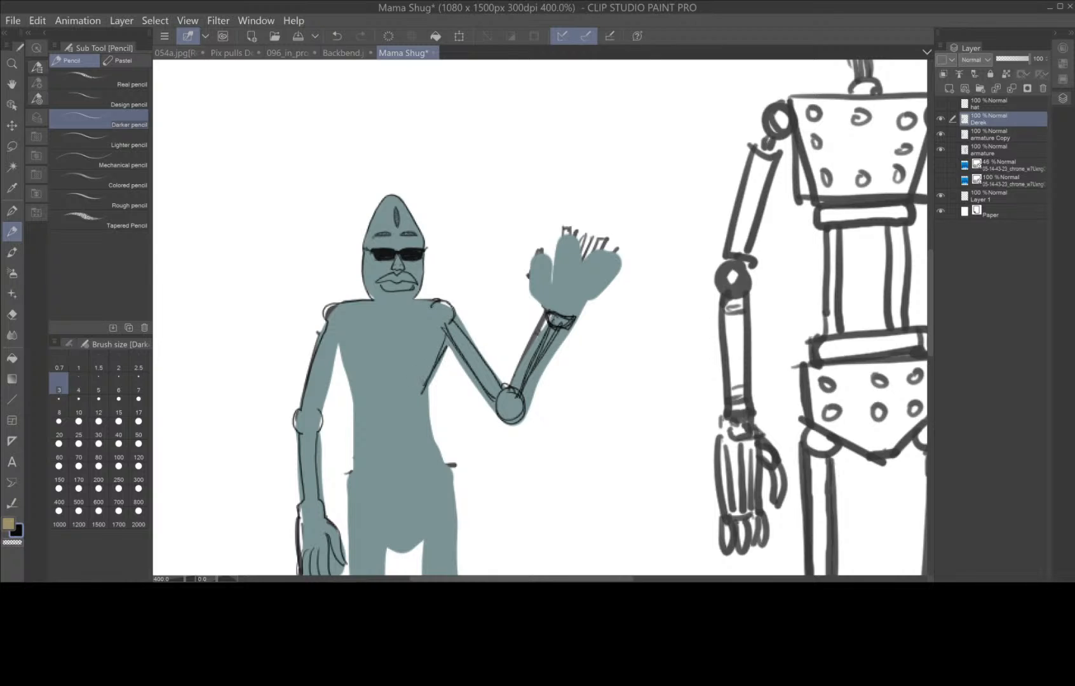
{"action": "mouse_move", "coordinate": [334, 342]}
{"action": "left_mouse_down"}
{"action": "mouse_move", "coordinate": [359, 399]}
{"action": "mouse_move", "coordinate": [350, 379]}
{"action": "mouse_move", "coordinate": [324, 389]}
{"action": "mouse_move", "coordinate": [312, 418]}
{"action": "left_mouse_up"}
{"action": "mouse_move", "coordinate": [338, 351]}
{"action": "left_mouse_down"}
{"action": "mouse_move", "coordinate": [315, 418]}
{"action": "mouse_move", "coordinate": [361, 471]}
{"action": "left_mouse_up"}
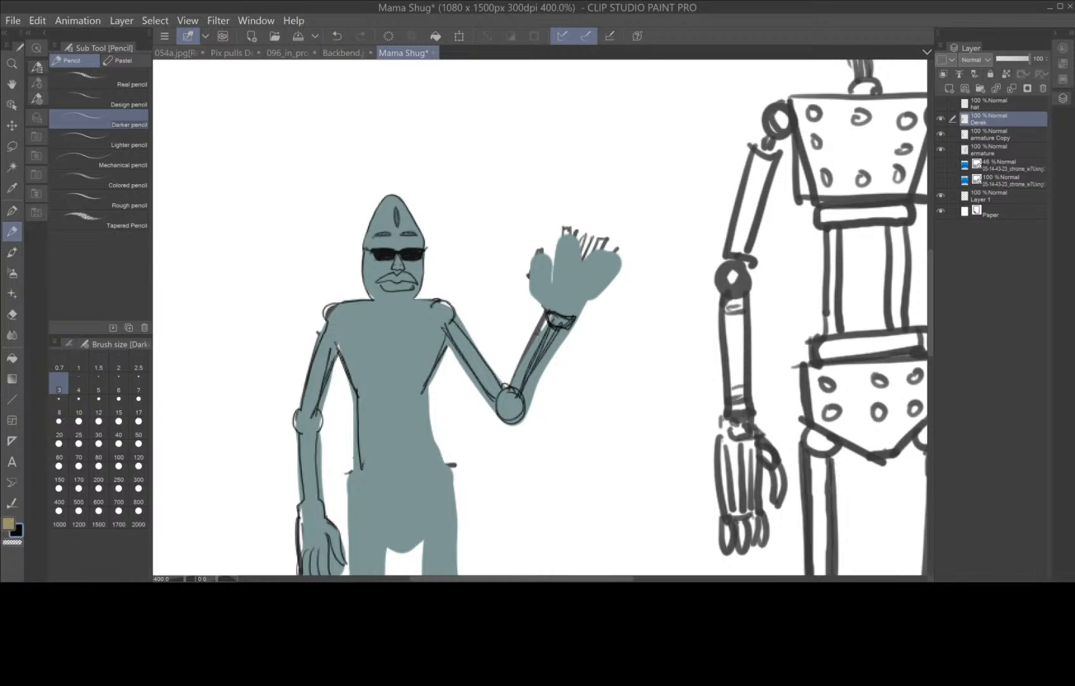
{"action": "left_click_drag", "start_coordinate": [422, 388], "coordinate": [429, 430]}
{"action": "mouse_move", "coordinate": [426, 427]}
{"action": "left_mouse_down"}
{"action": "mouse_move", "coordinate": [435, 465]}
{"action": "mouse_move", "coordinate": [452, 465]}
{"action": "left_mouse_up"}
{"action": "left_click_drag", "start_coordinate": [361, 466], "coordinate": [347, 476]}
- Outline the hips and both legs, adding angular knee joints and rounded feet over the teal silhouette
{"action": "mouse_move", "coordinate": [449, 464]}
{"action": "left_mouse_down"}
{"action": "mouse_move", "coordinate": [460, 569]}
{"action": "mouse_move", "coordinate": [559, 437]}
{"action": "mouse_move", "coordinate": [560, 341]}
{"action": "left_mouse_up"}
{"action": "key", "text": "space"}
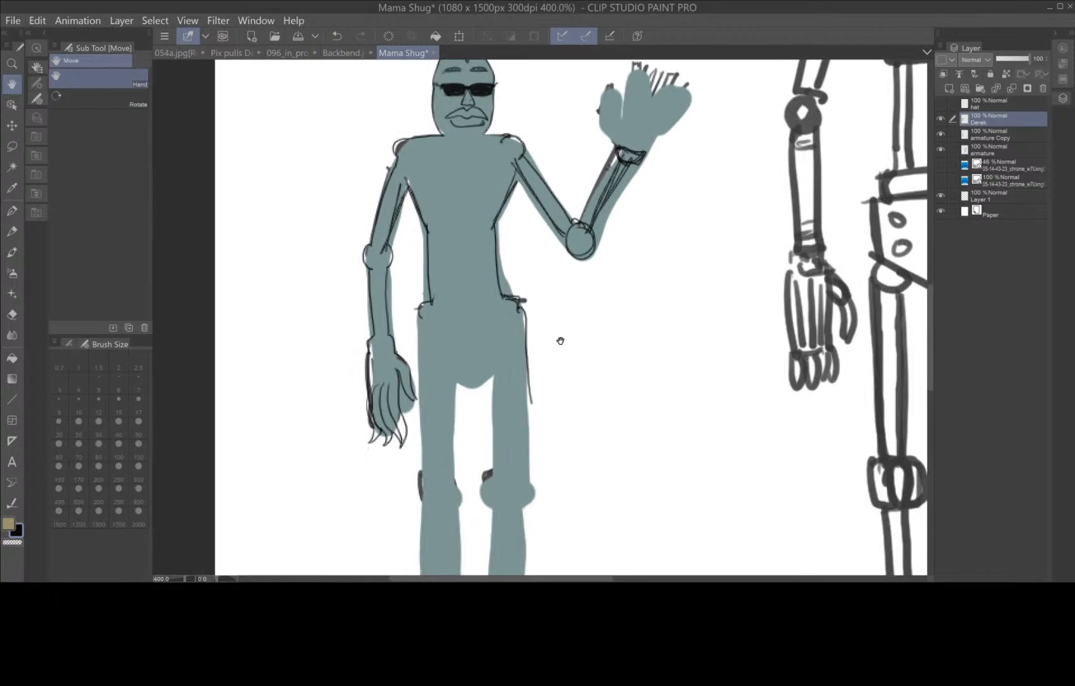
{"action": "mouse_move", "coordinate": [417, 318]}
{"action": "left_mouse_down"}
{"action": "mouse_move", "coordinate": [428, 469]}
{"action": "mouse_move", "coordinate": [418, 502]}
{"action": "mouse_move", "coordinate": [429, 505]}
{"action": "left_mouse_up"}
{"action": "key", "text": "space"}
{"action": "left_click_drag", "start_coordinate": [483, 533], "coordinate": [476, 377]}
{"action": "mouse_move", "coordinate": [419, 344]}
{"action": "left_mouse_down"}
{"action": "mouse_move", "coordinate": [409, 469]}
{"action": "mouse_move", "coordinate": [449, 481]}
{"action": "mouse_move", "coordinate": [458, 441]}
{"action": "mouse_move", "coordinate": [422, 460]}
{"action": "mouse_move", "coordinate": [448, 362]}
{"action": "mouse_move", "coordinate": [450, 219]}
{"action": "mouse_move", "coordinate": [473, 235]}
{"action": "mouse_move", "coordinate": [487, 219]}
{"action": "mouse_move", "coordinate": [456, 236]}
{"action": "mouse_move", "coordinate": [490, 300]}
{"action": "mouse_move", "coordinate": [477, 333]}
{"action": "mouse_move", "coordinate": [487, 340]}
{"action": "mouse_move", "coordinate": [479, 456]}
{"action": "mouse_move", "coordinate": [489, 484]}
{"action": "mouse_move", "coordinate": [529, 484]}
{"action": "mouse_move", "coordinate": [525, 444]}
{"action": "mouse_move", "coordinate": [502, 436]}
{"action": "mouse_move", "coordinate": [518, 458]}
{"action": "mouse_move", "coordinate": [489, 462]}
{"action": "mouse_move", "coordinate": [515, 407]}
{"action": "mouse_move", "coordinate": [514, 342]}
{"action": "mouse_move", "coordinate": [526, 324]}
{"action": "mouse_move", "coordinate": [512, 309]}
{"action": "mouse_move", "coordinate": [515, 143]}
{"action": "left_mouse_up"}
{"action": "scroll", "coordinate": [598, 400], "scroll_direction": "down", "scroll_amount": 2}
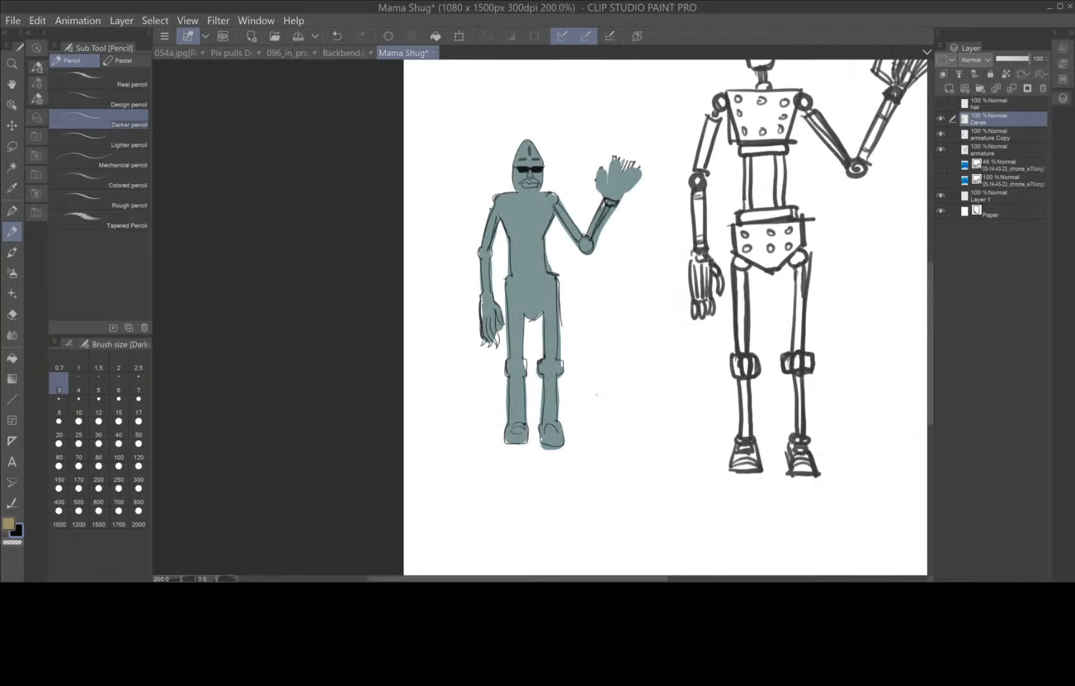
- Outline the raised hand's palm, thumb and fingers, extending each fingertip into a long curved claw
{"action": "left_click_drag", "start_coordinate": [618, 336], "coordinate": [577, 455]}
{"action": "scroll", "coordinate": [585, 475], "scroll_direction": "up", "scroll_amount": 2}
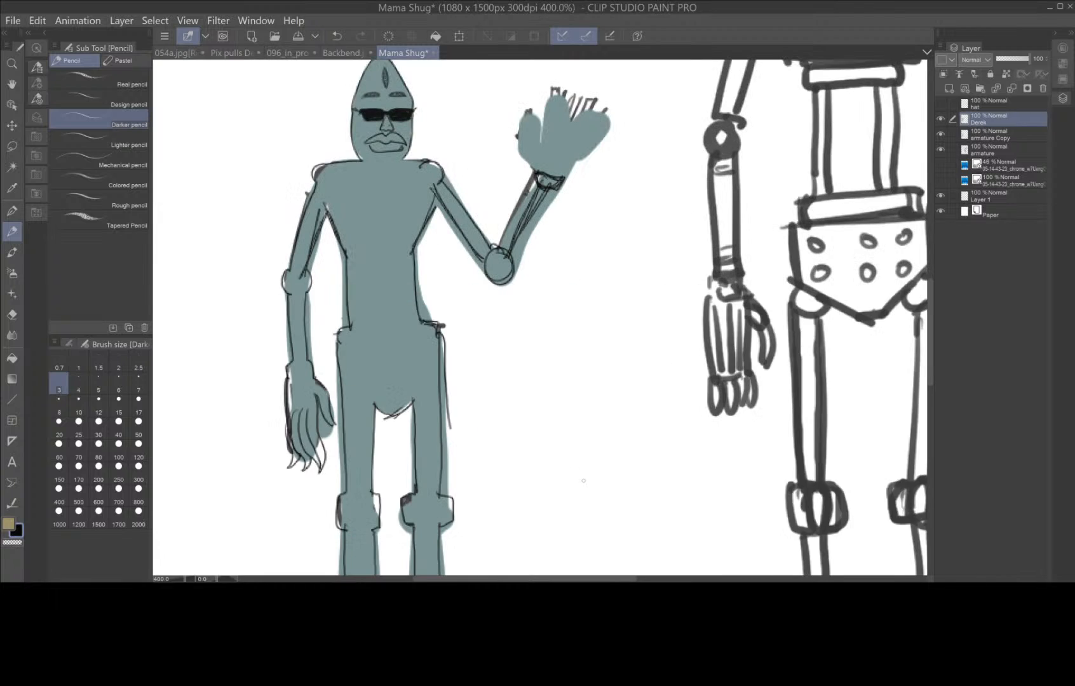
{"action": "scroll", "coordinate": [584, 396], "scroll_direction": "down", "scroll_amount": 2}
{"action": "scroll", "coordinate": [554, 325], "scroll_direction": "up", "scroll_amount": 1}
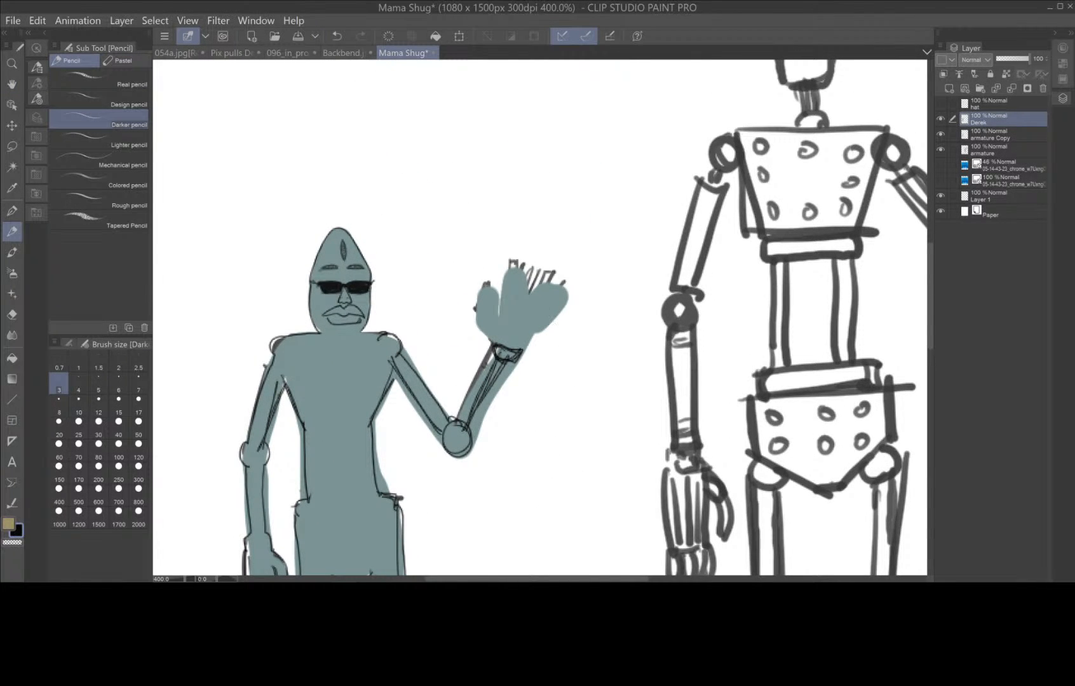
{"action": "mouse_move", "coordinate": [496, 345]}
{"action": "left_mouse_down"}
{"action": "mouse_move", "coordinate": [485, 338]}
{"action": "mouse_move", "coordinate": [478, 281]}
{"action": "mouse_move", "coordinate": [484, 265]}
{"action": "mouse_move", "coordinate": [495, 309]}
{"action": "mouse_move", "coordinate": [503, 306]}
{"action": "mouse_move", "coordinate": [524, 222]}
{"action": "mouse_move", "coordinate": [521, 279]}
{"action": "left_mouse_up"}
{"action": "mouse_move", "coordinate": [522, 269]}
{"action": "left_mouse_down"}
{"action": "mouse_move", "coordinate": [544, 229]}
{"action": "mouse_move", "coordinate": [530, 294]}
{"action": "mouse_move", "coordinate": [574, 259]}
{"action": "mouse_move", "coordinate": [545, 298]}
{"action": "mouse_move", "coordinate": [589, 304]}
{"action": "mouse_move", "coordinate": [561, 299]}
{"action": "mouse_move", "coordinate": [520, 351]}
{"action": "left_mouse_up"}
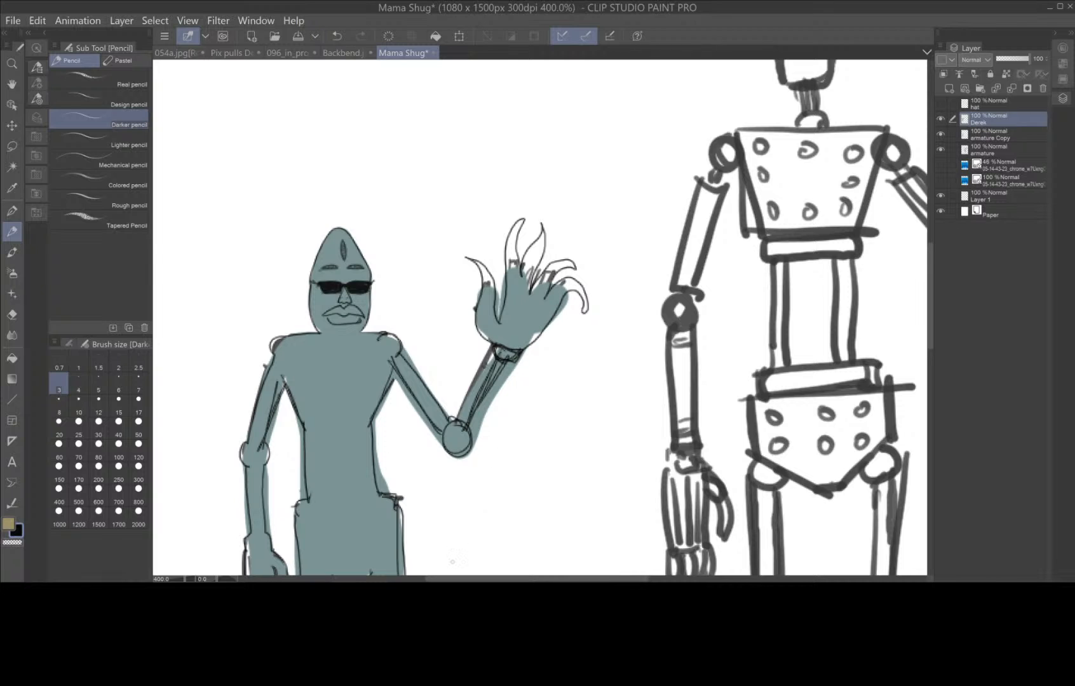
- Make the hat layer visible so the hat and curly hair sit over the teal figure's head
{"action": "scroll", "coordinate": [453, 562], "scroll_direction": "down", "scroll_amount": 2}
{"action": "left_click_drag", "start_coordinate": [511, 509], "coordinate": [505, 378]}
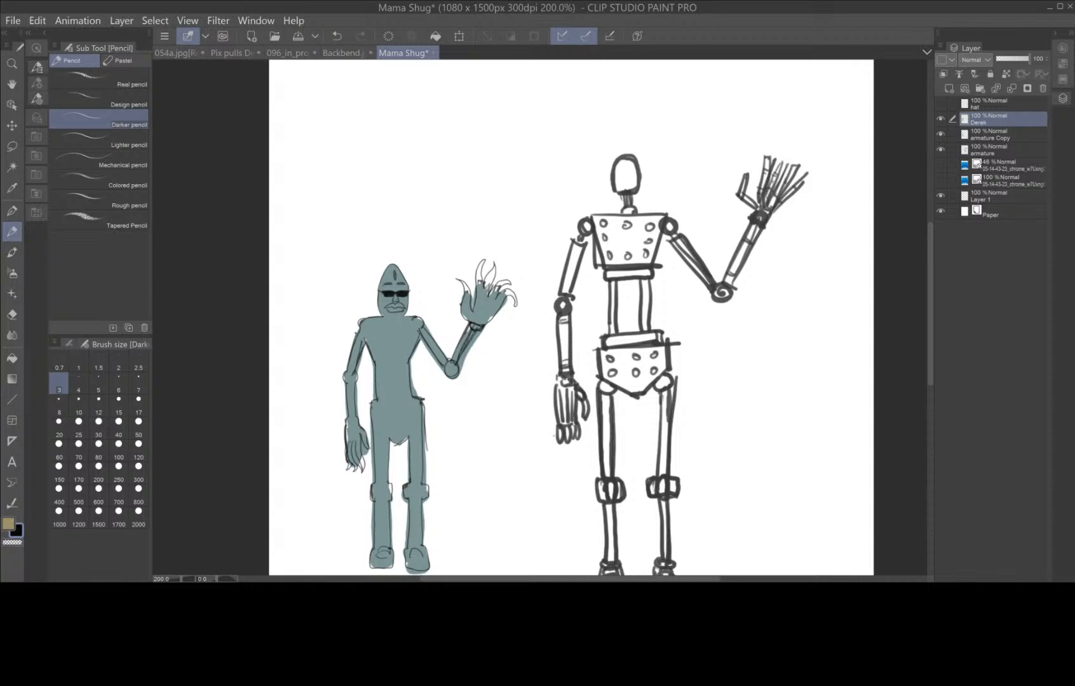
{"action": "left_click", "coordinate": [940, 104]}
{"action": "left_click", "coordinate": [939, 103]}
{"action": "left_click", "coordinate": [938, 104]}
{"action": "left_click", "coordinate": [937, 104]}
{"action": "left_click", "coordinate": [940, 105]}
{"action": "scroll", "coordinate": [375, 291], "scroll_direction": "up", "scroll_amount": 8}
{"action": "scroll", "coordinate": [375, 291], "scroll_direction": "down", "scroll_amount": 3}
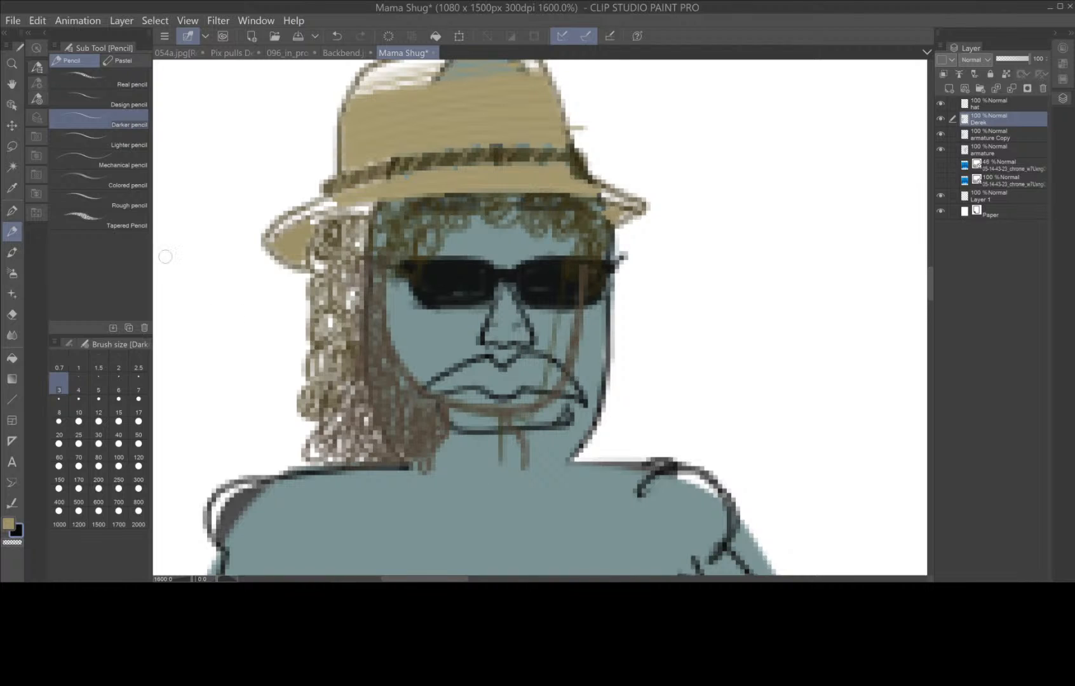
- Lasso the area around the lower face and neck where the old sketch lines cross the sunglasses and mouth
{"action": "left_click", "coordinate": [12, 146]}
{"action": "mouse_move", "coordinate": [635, 257]}
{"action": "left_mouse_down"}
{"action": "mouse_move", "coordinate": [565, 240]}
{"action": "mouse_move", "coordinate": [511, 345]}
{"action": "mouse_move", "coordinate": [480, 366]}
{"action": "mouse_move", "coordinate": [377, 289]}
{"action": "mouse_move", "coordinate": [389, 429]}
{"action": "mouse_move", "coordinate": [464, 497]}
{"action": "mouse_move", "coordinate": [582, 465]}
{"action": "mouse_move", "coordinate": [628, 256]}
{"action": "left_mouse_up"}
{"action": "left_click", "coordinate": [483, 519]}
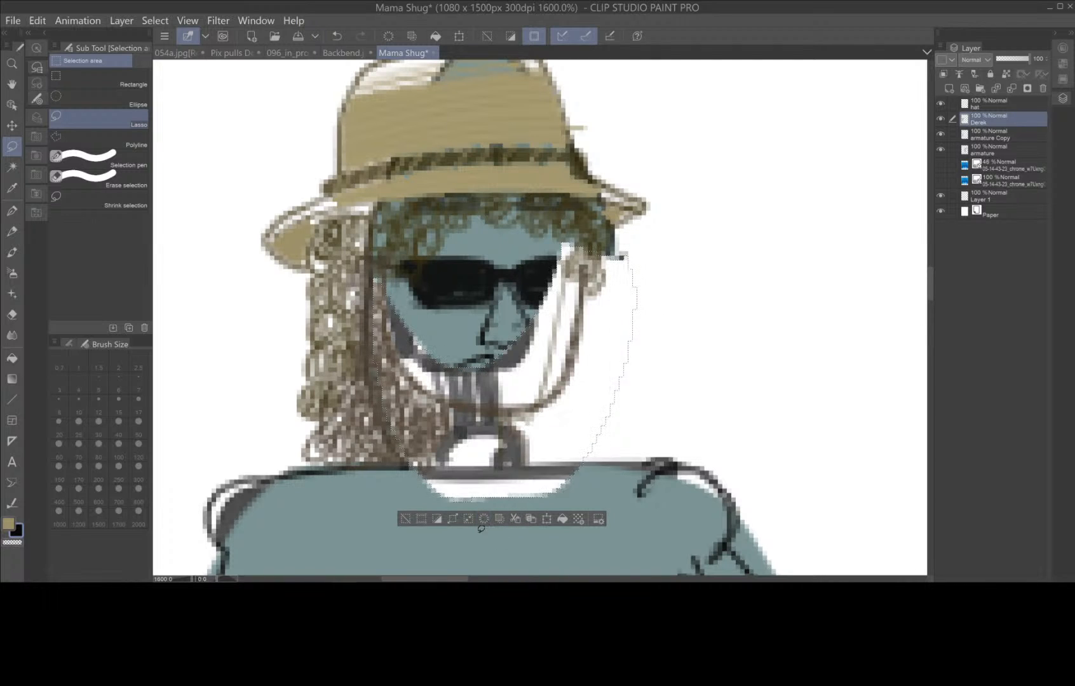
{"action": "left_click", "coordinate": [405, 519]}
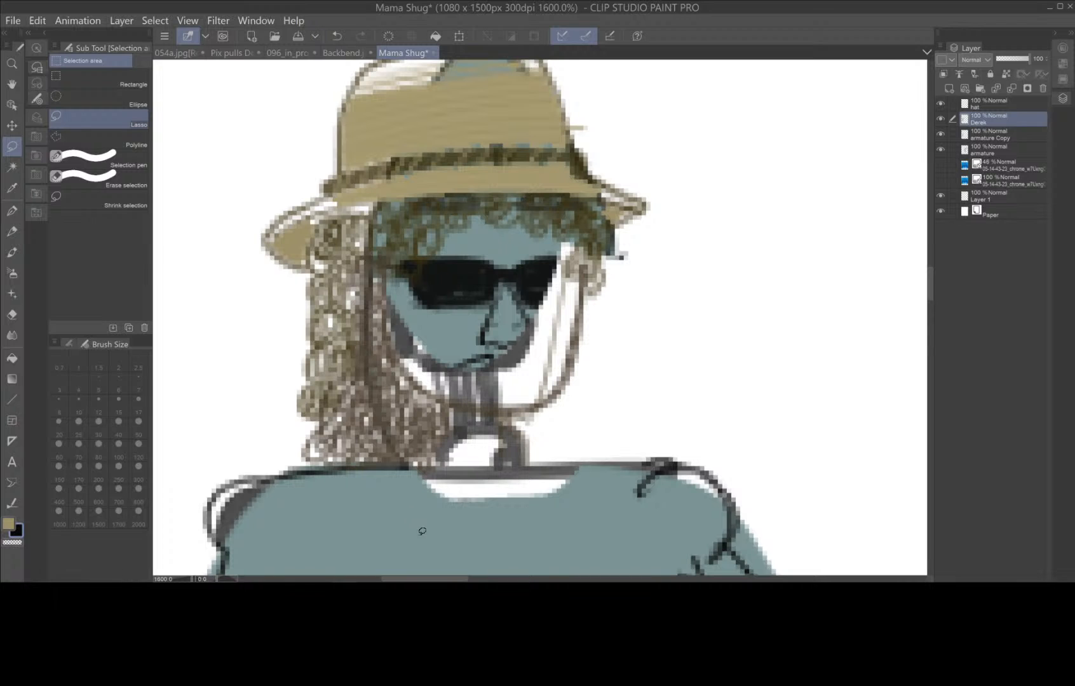
{"action": "key", "text": "ctrl+z"}
{"action": "key", "text": "ctrl+z"}
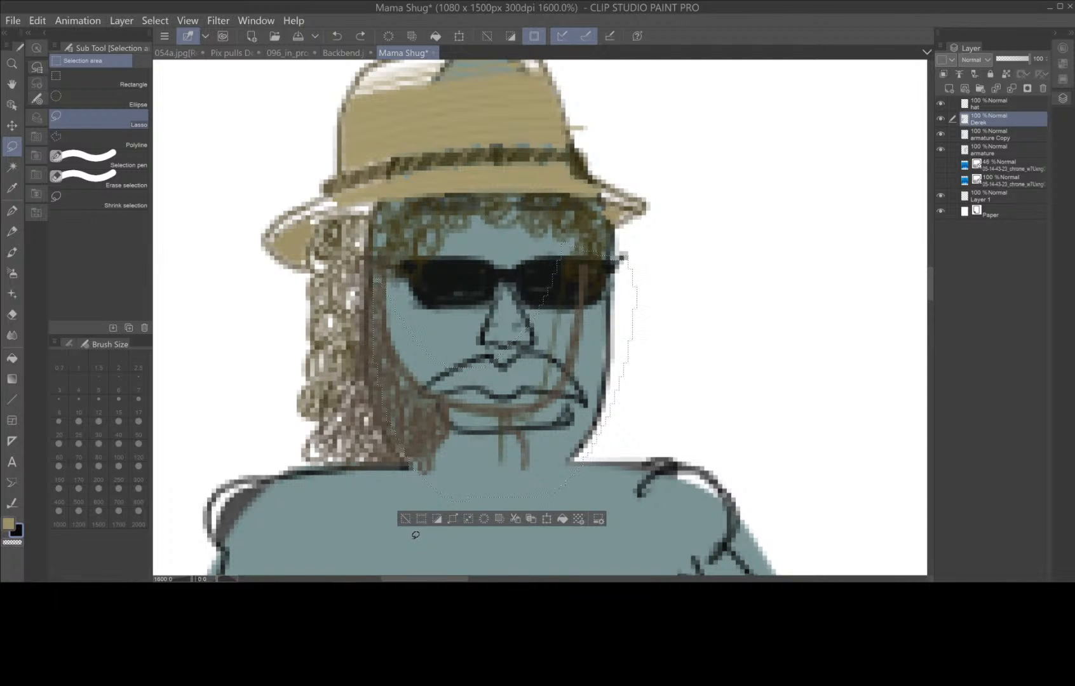
- Clear the stray face and hair lines inside the selection on the hat layer, and deselect
{"action": "left_click", "coordinate": [1015, 105]}
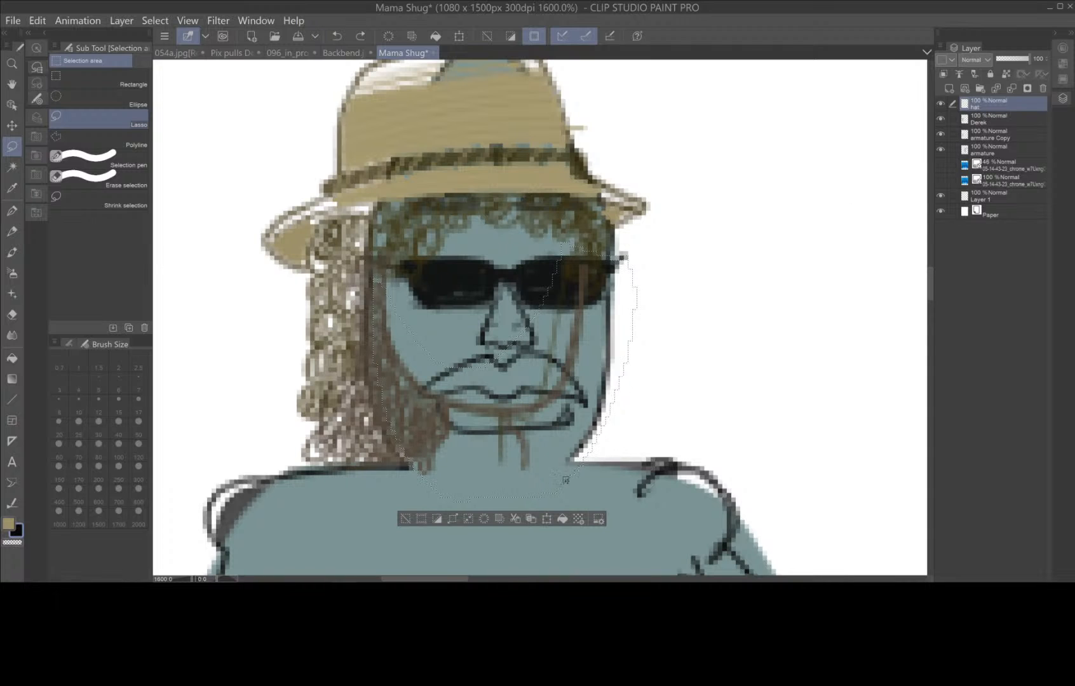
{"action": "left_click", "coordinate": [483, 518]}
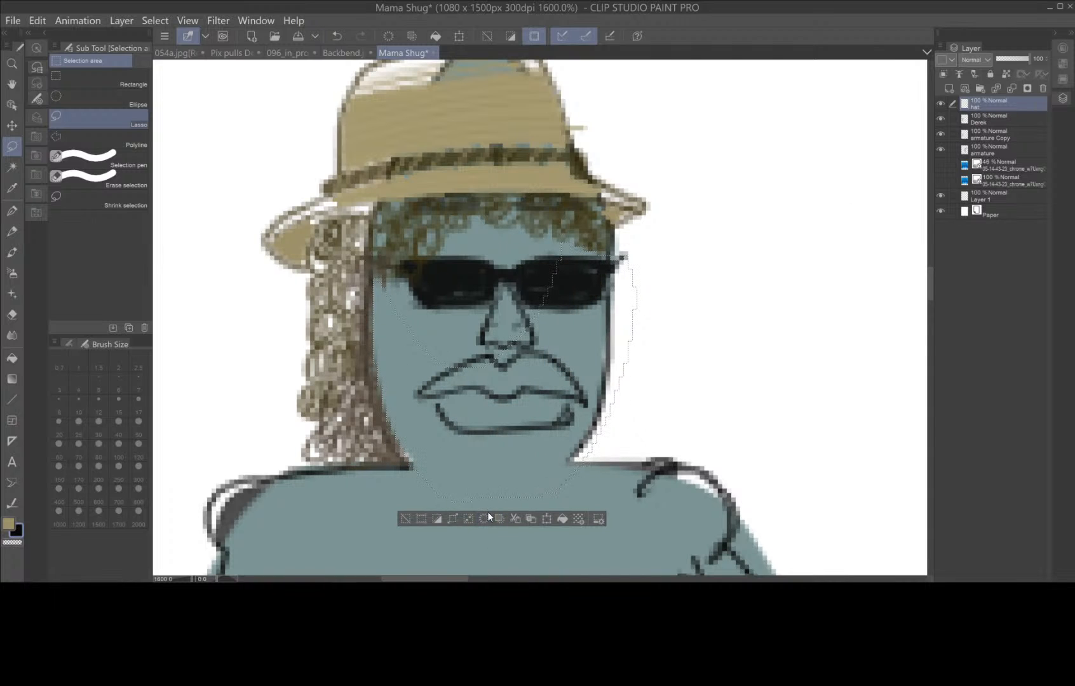
{"action": "left_click", "coordinate": [408, 519]}
{"action": "scroll", "coordinate": [608, 503], "scroll_direction": "down", "scroll_amount": 4}
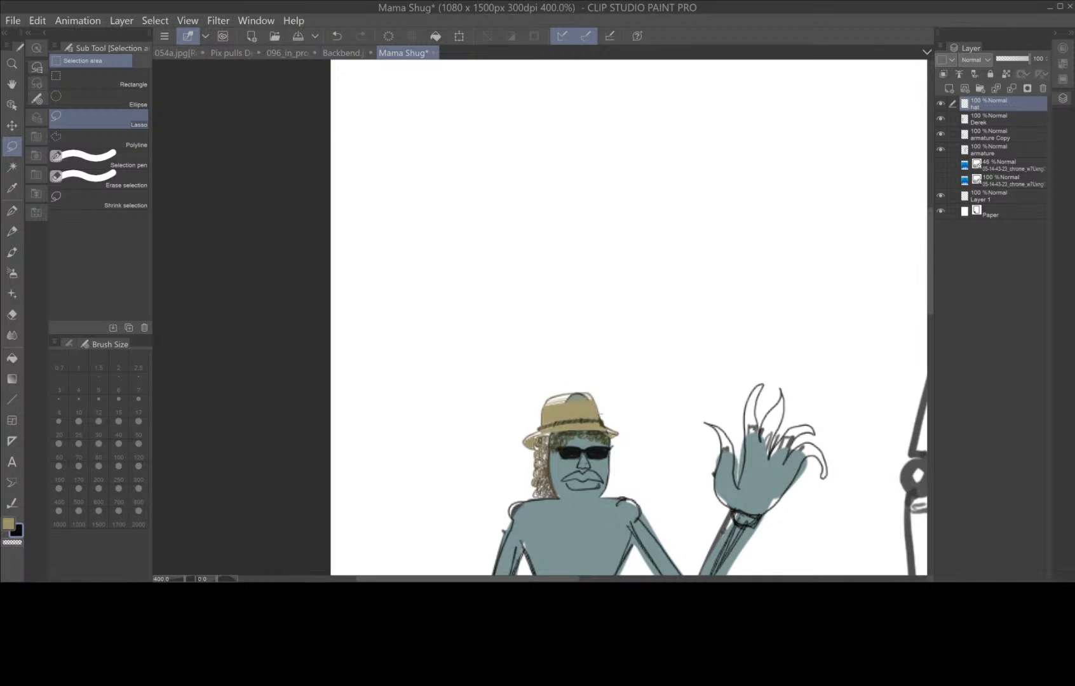
{"action": "left_click_drag", "start_coordinate": [667, 489], "coordinate": [619, 313]}
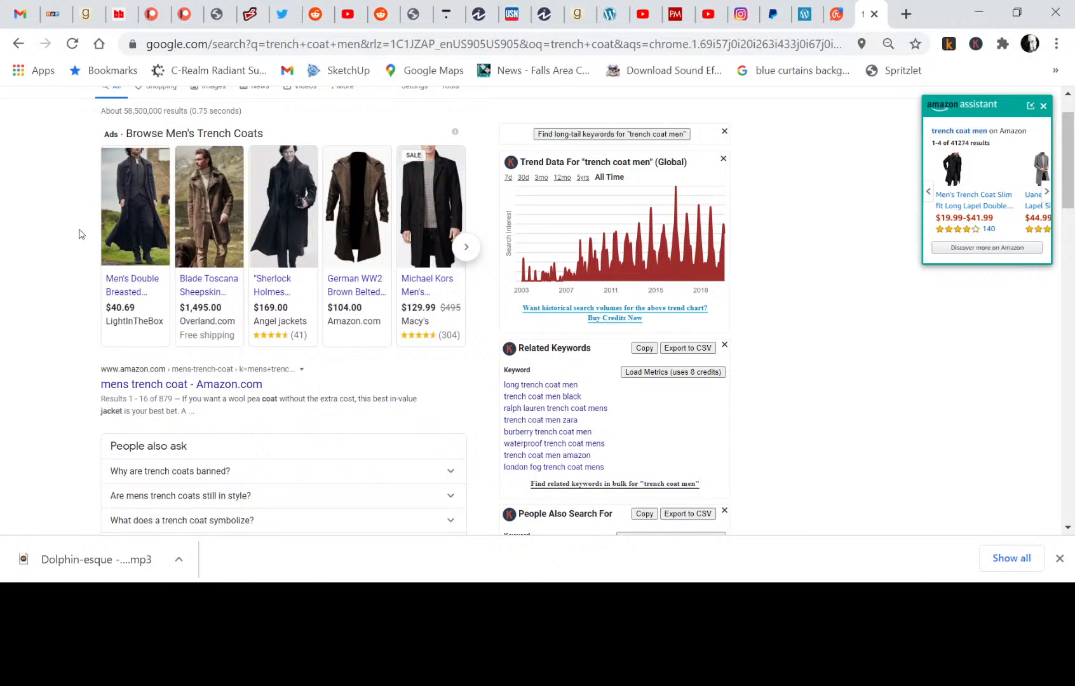
- Browse the image results for "trench coat men" in the web browser for a full-length coat reference
{"action": "scroll", "coordinate": [79, 235], "scroll_direction": "up", "scroll_amount": 1}
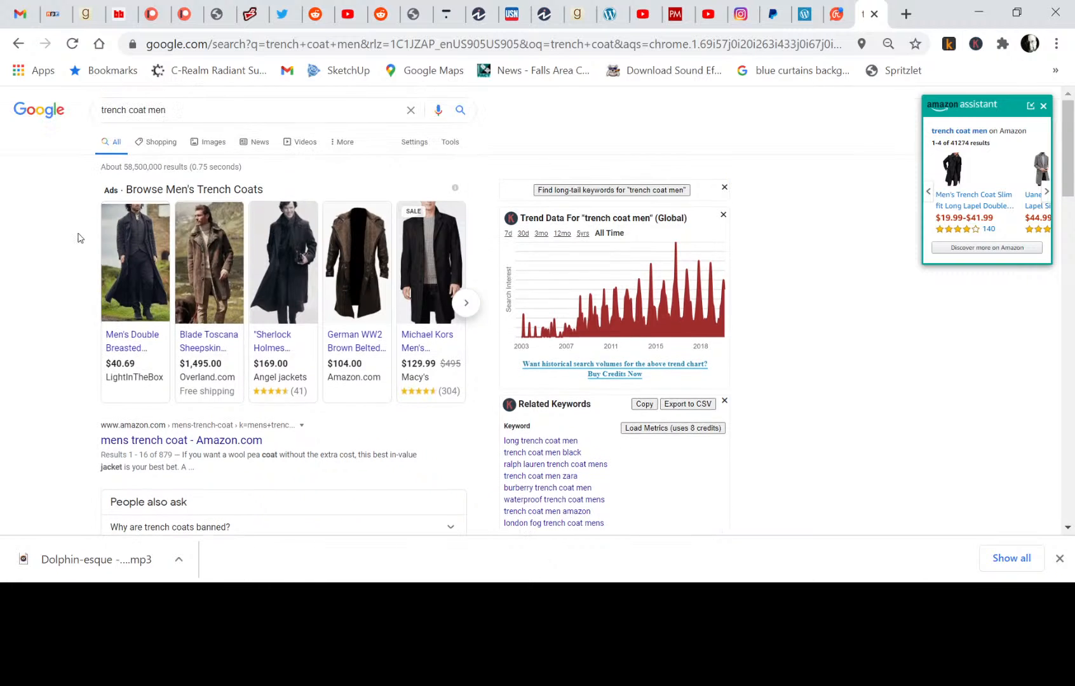
{"action": "left_click", "coordinate": [213, 143]}
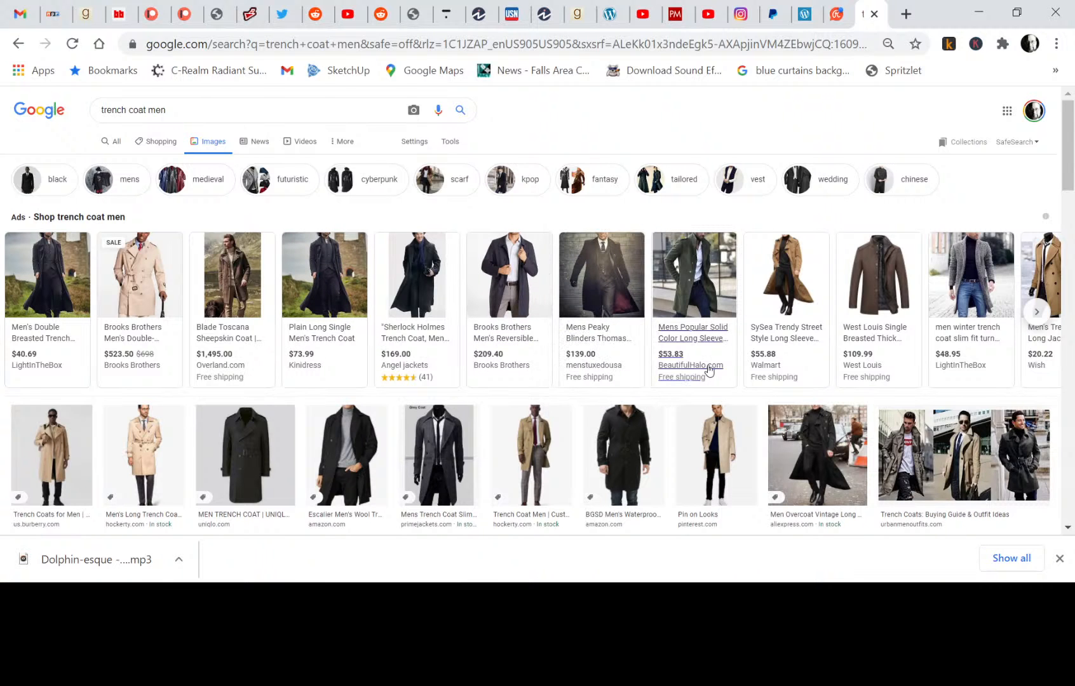
{"action": "scroll", "coordinate": [708, 372], "scroll_direction": "down", "scroll_amount": 1}
{"action": "scroll", "coordinate": [708, 372], "scroll_direction": "down", "scroll_amount": 4}
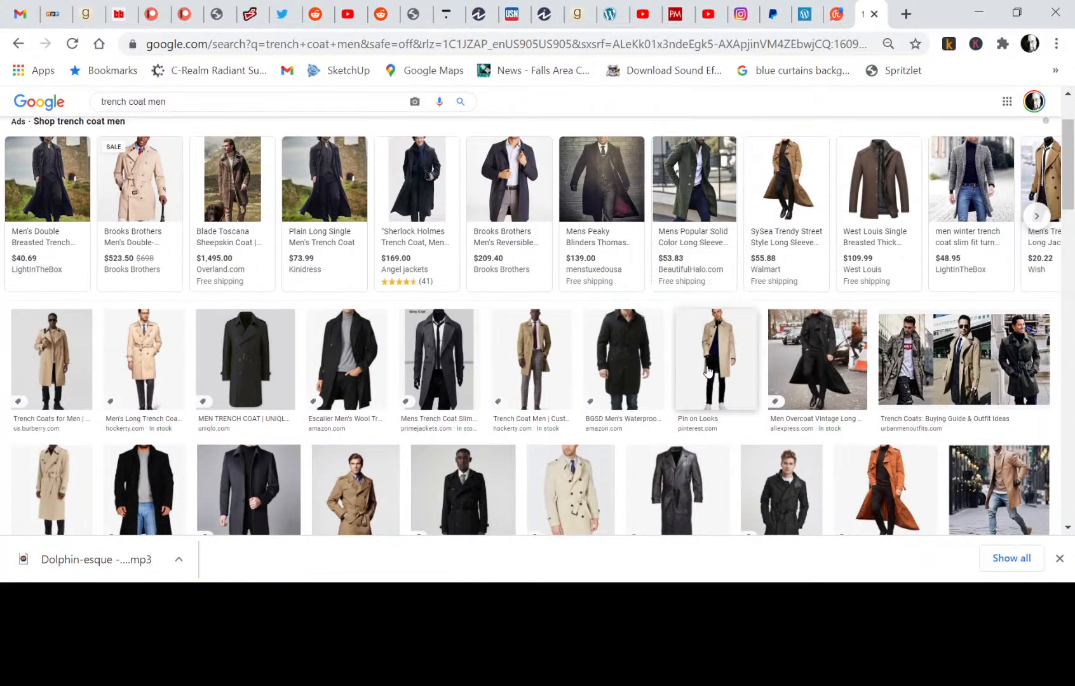
{"action": "scroll", "coordinate": [708, 371], "scroll_direction": "down", "scroll_amount": 2}
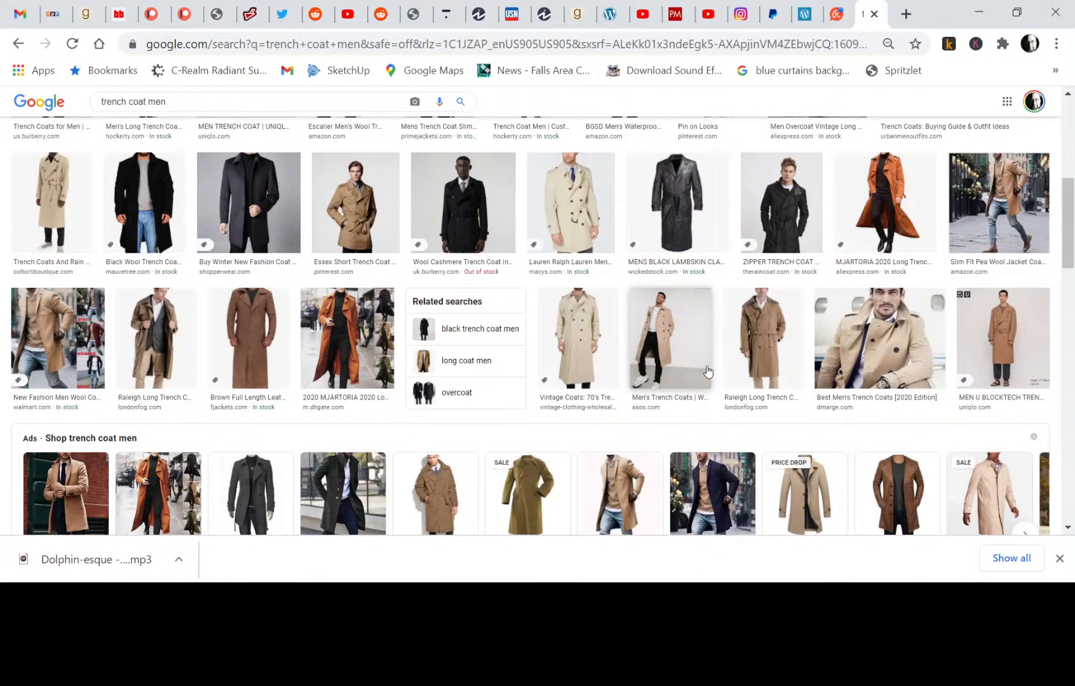
{"action": "scroll", "coordinate": [708, 372], "scroll_direction": "down", "scroll_amount": 1}
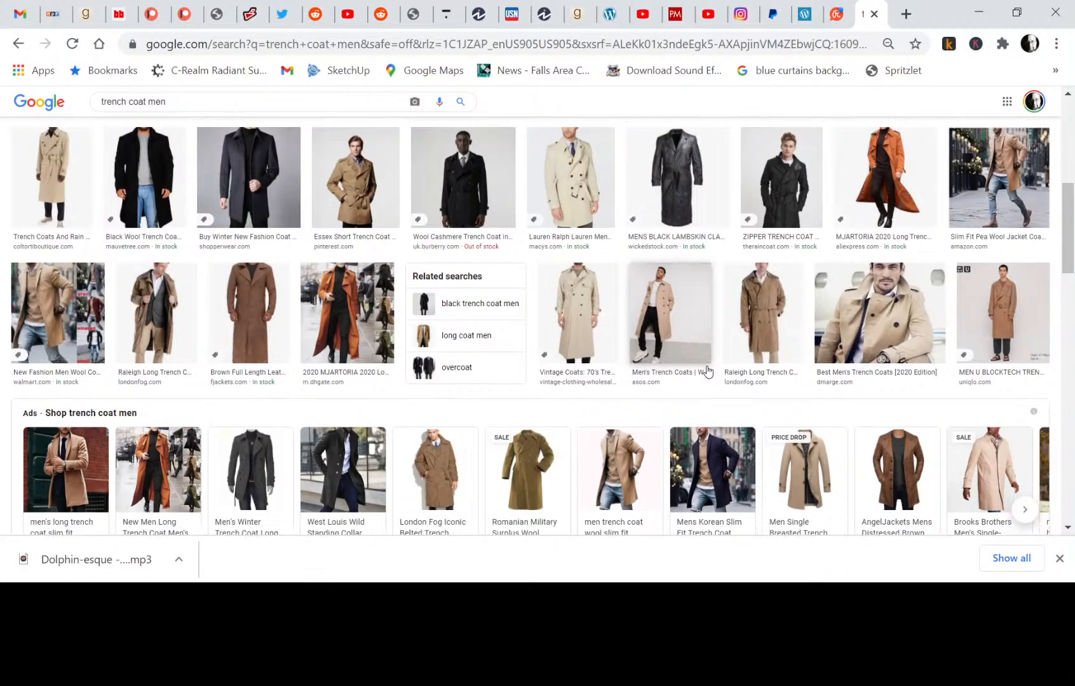
{"action": "scroll", "coordinate": [708, 371], "scroll_direction": "down", "scroll_amount": 5}
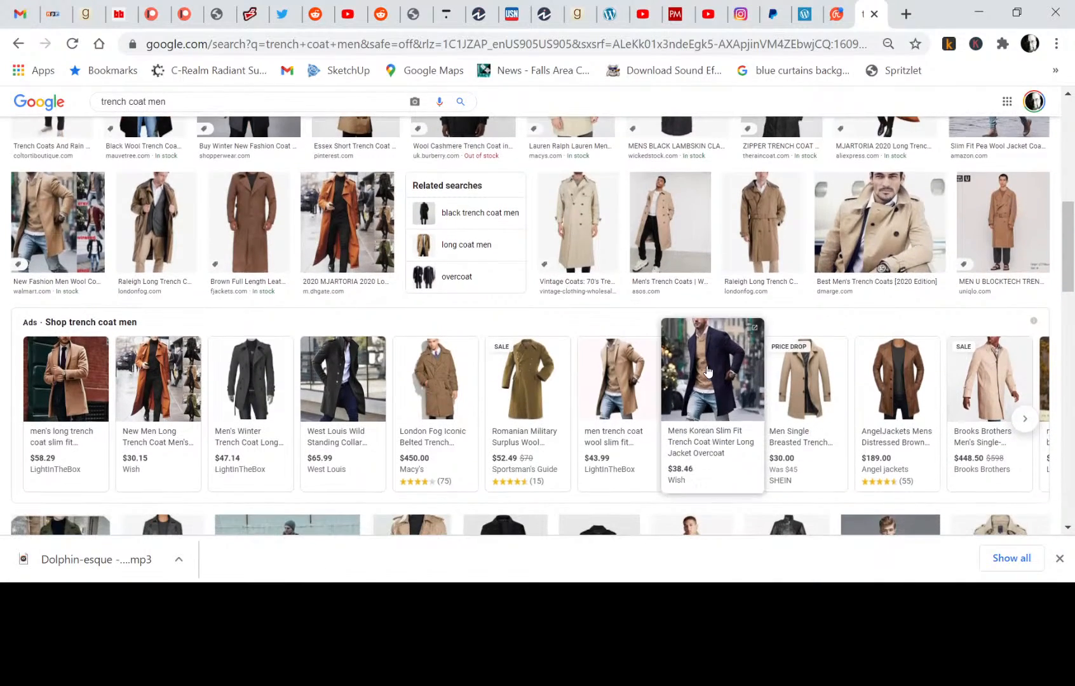
{"action": "scroll", "coordinate": [708, 372], "scroll_direction": "down", "scroll_amount": 3}
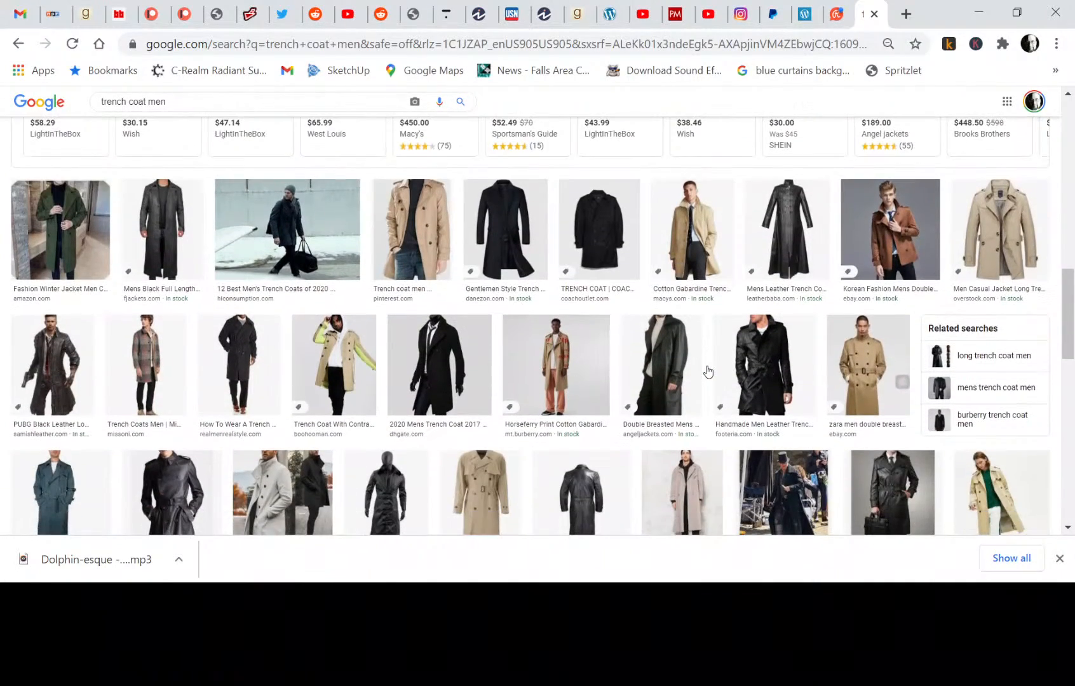
{"action": "scroll", "coordinate": [708, 372], "scroll_direction": "up", "scroll_amount": 5}
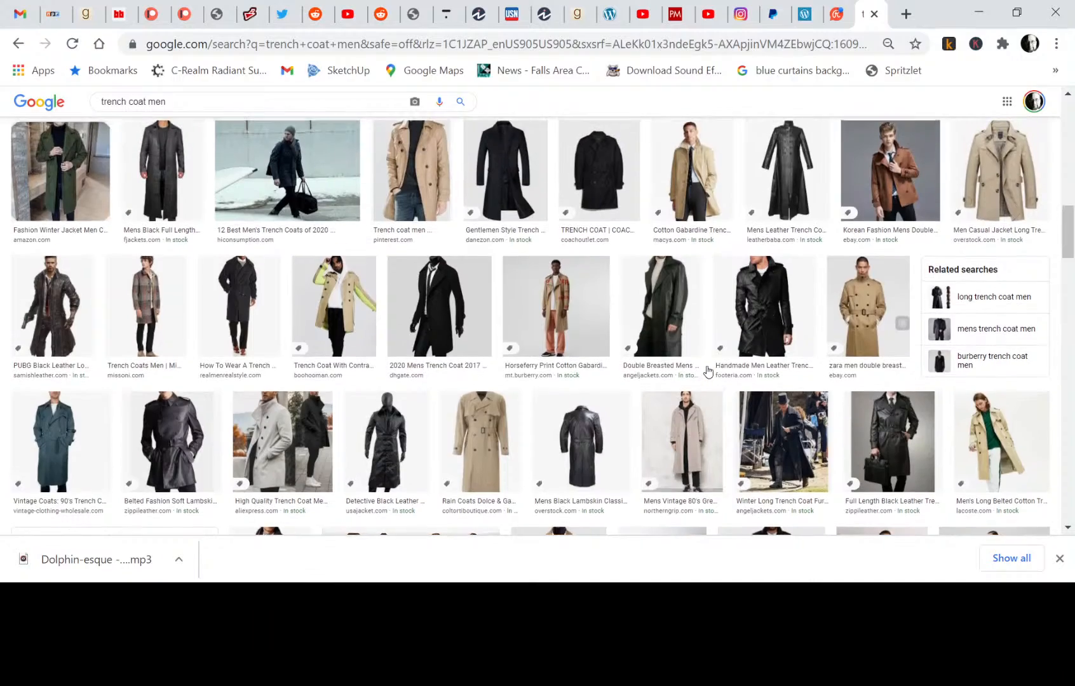
{"action": "scroll", "coordinate": [708, 371], "scroll_direction": "up", "scroll_amount": 5}
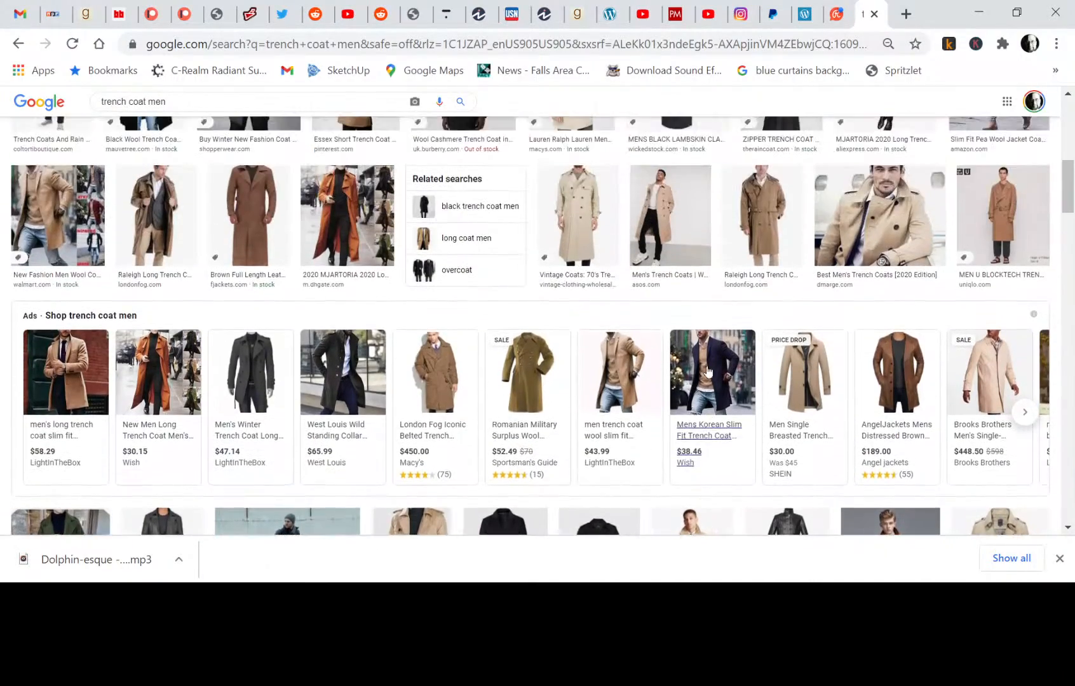
{"action": "scroll", "coordinate": [708, 370], "scroll_direction": "up", "scroll_amount": 3}
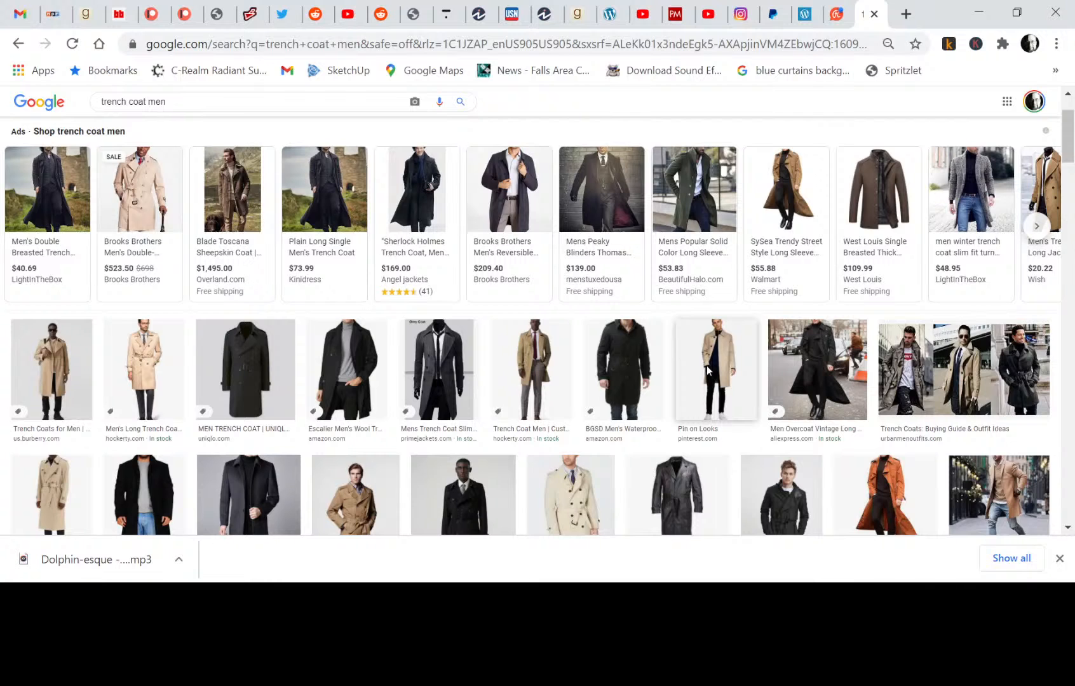
{"action": "scroll", "coordinate": [748, 354], "scroll_direction": "down", "scroll_amount": 1}
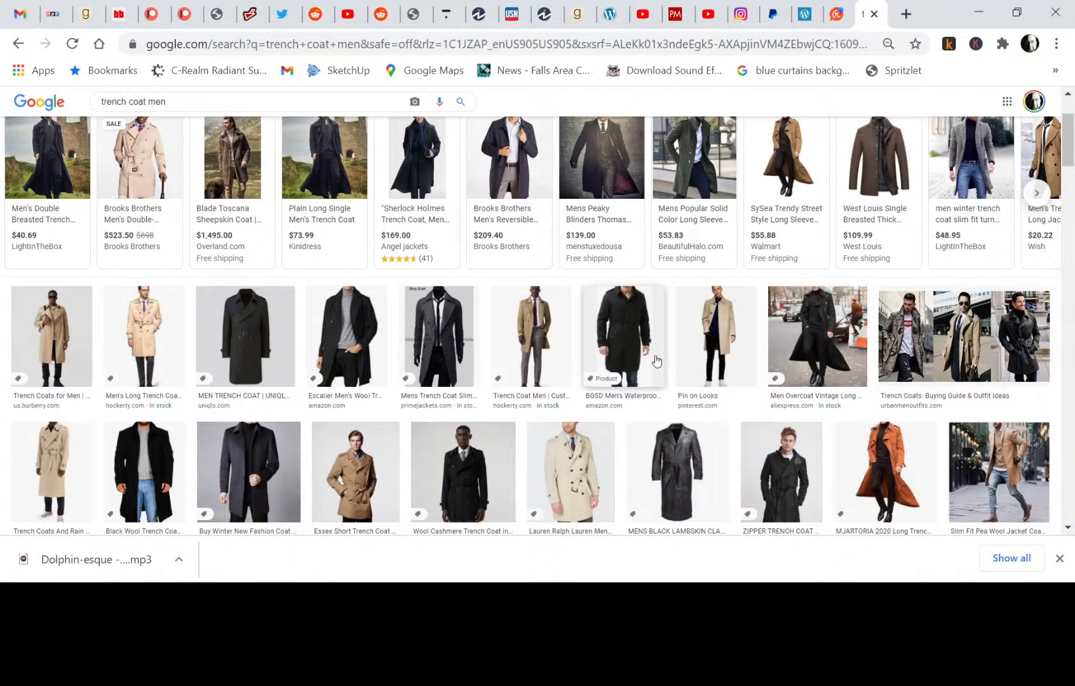
{"action": "scroll", "coordinate": [656, 361], "scroll_direction": "down", "scroll_amount": 1}
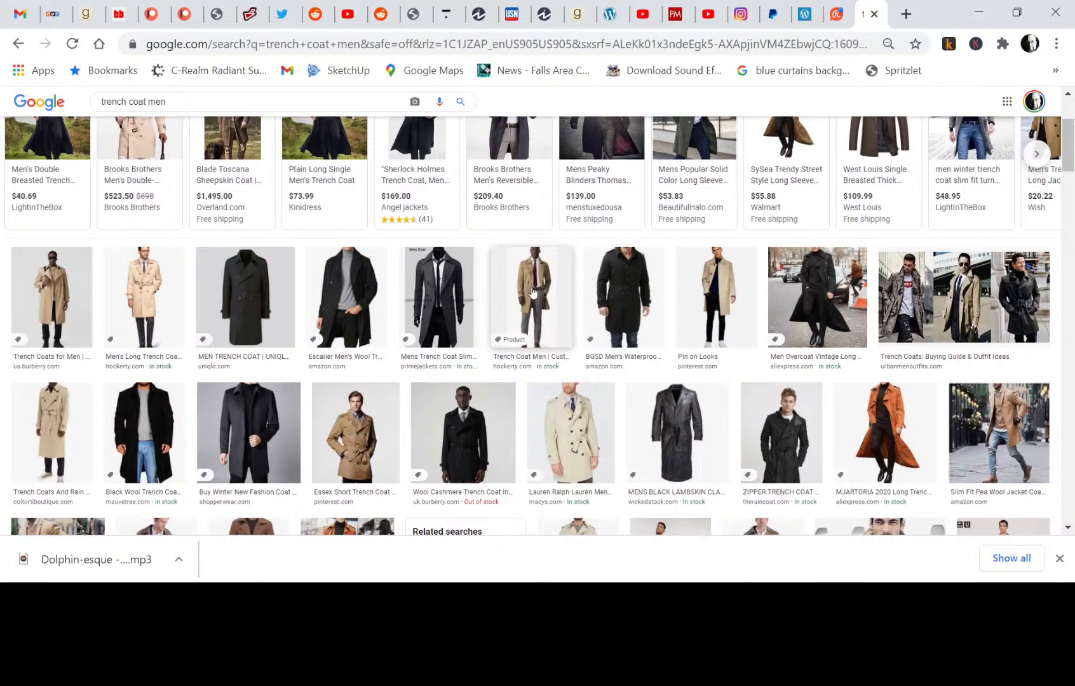
{"action": "scroll", "coordinate": [562, 398], "scroll_direction": "down", "scroll_amount": 2}
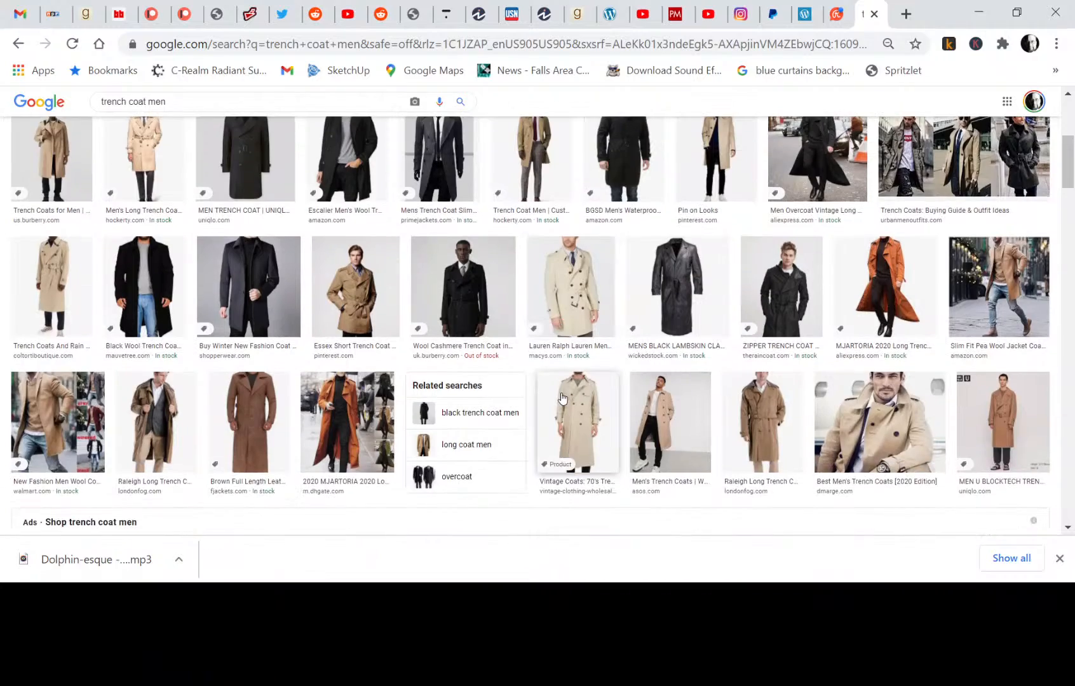
{"action": "scroll", "coordinate": [562, 398], "scroll_direction": "down", "scroll_amount": 5}
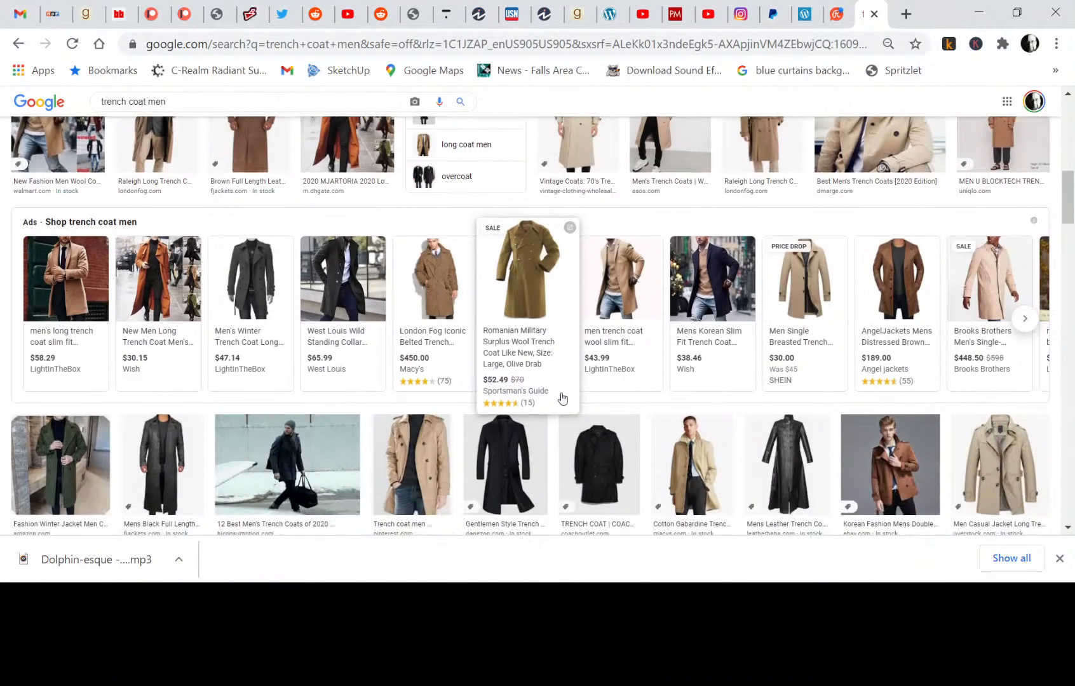
{"action": "scroll", "coordinate": [562, 397], "scroll_direction": "down", "scroll_amount": 3}
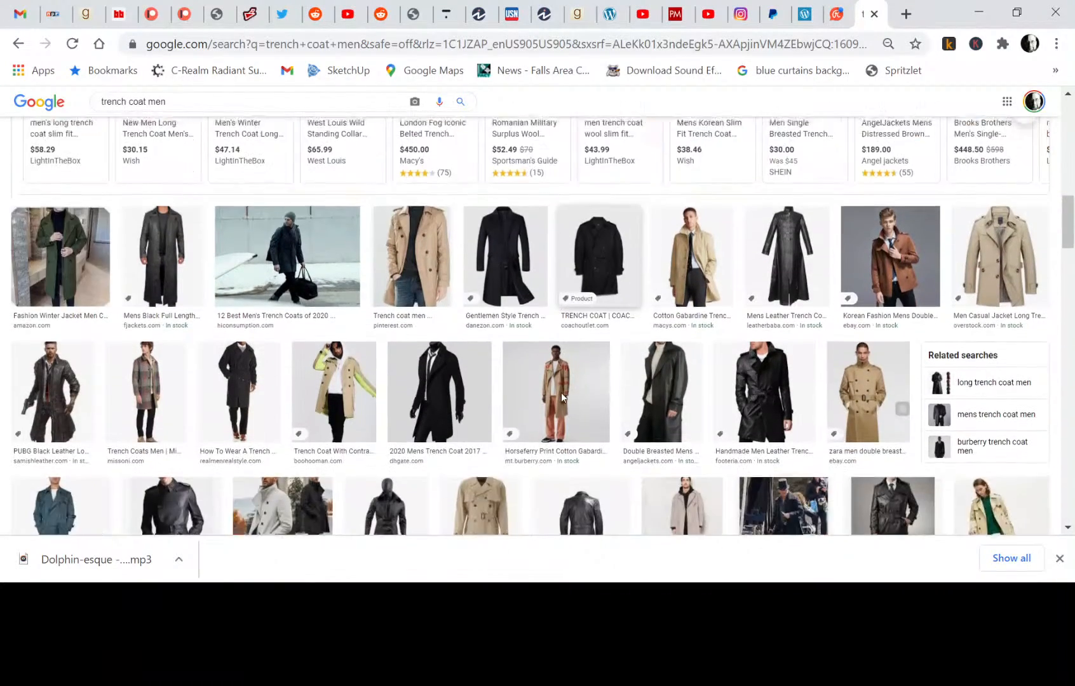
{"action": "scroll", "coordinate": [562, 398], "scroll_direction": "down", "scroll_amount": 2}
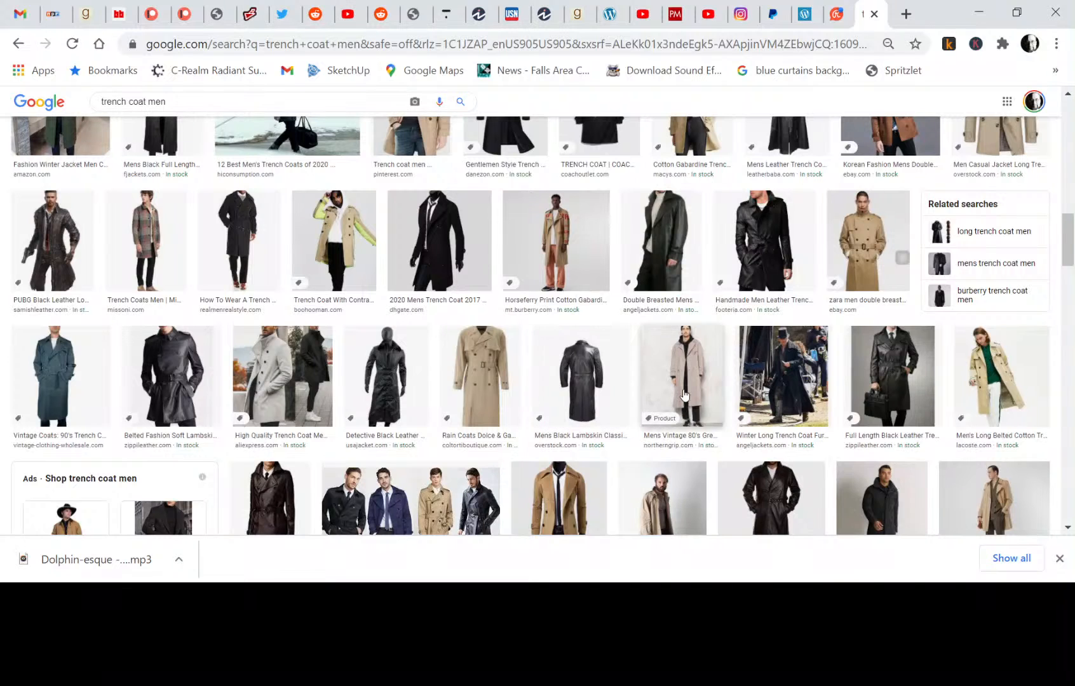
- Open the "Mens Vintage 80's Grey Trench Coat" result and copy its image
{"action": "left_click", "coordinate": [686, 369]}
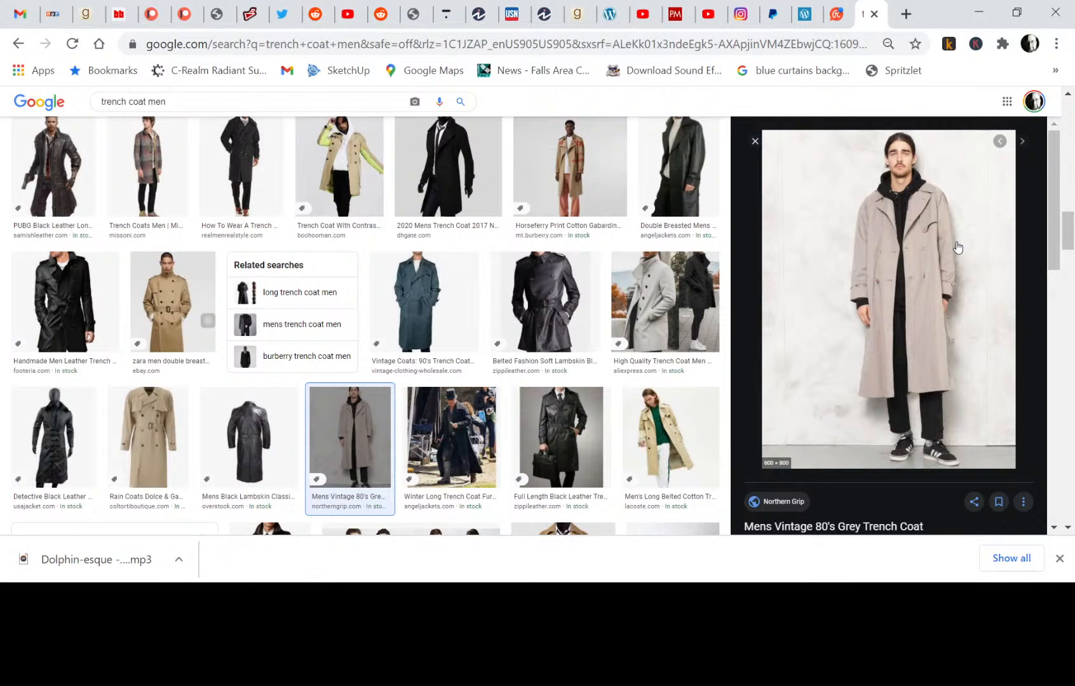
{"action": "right_click", "coordinate": [917, 254]}
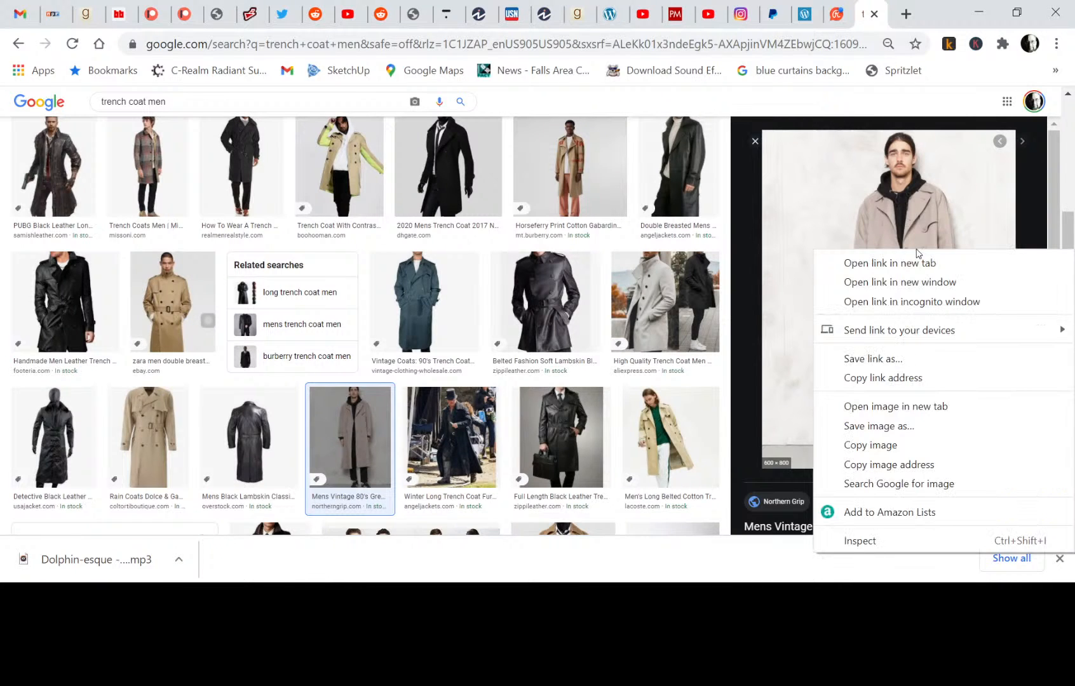
{"action": "left_click", "coordinate": [891, 446]}
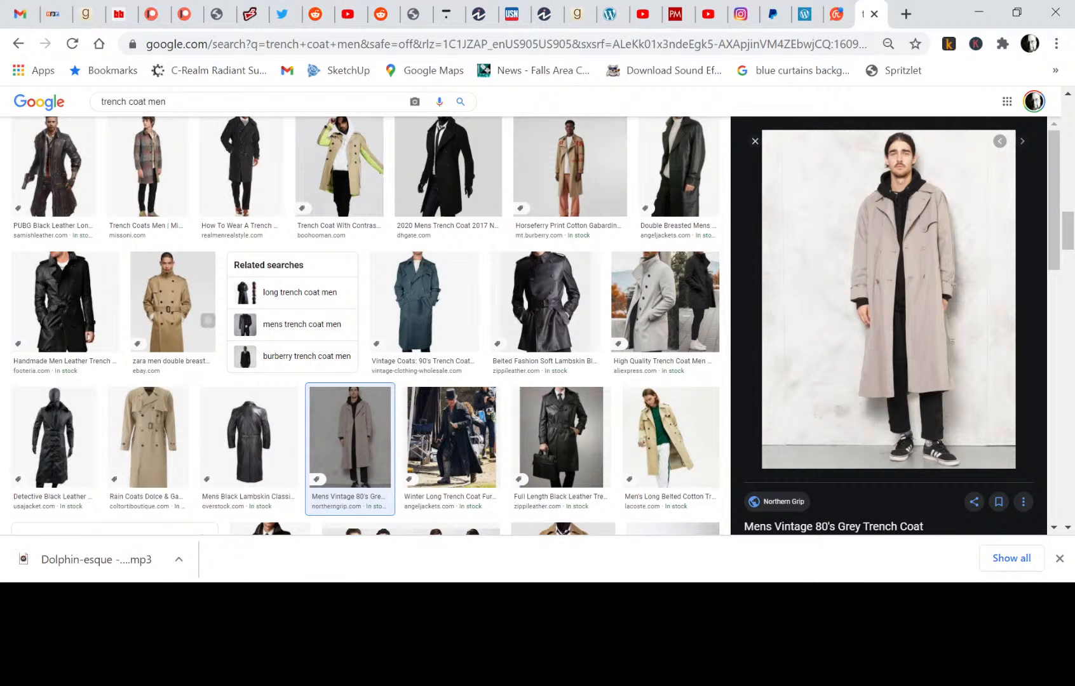
- Switch to Clip Studio Paint, paste the trench coat photo as a new layer and reduce that layer's opacity to semi-transparent
{"action": "left_click", "coordinate": [343, 596]}
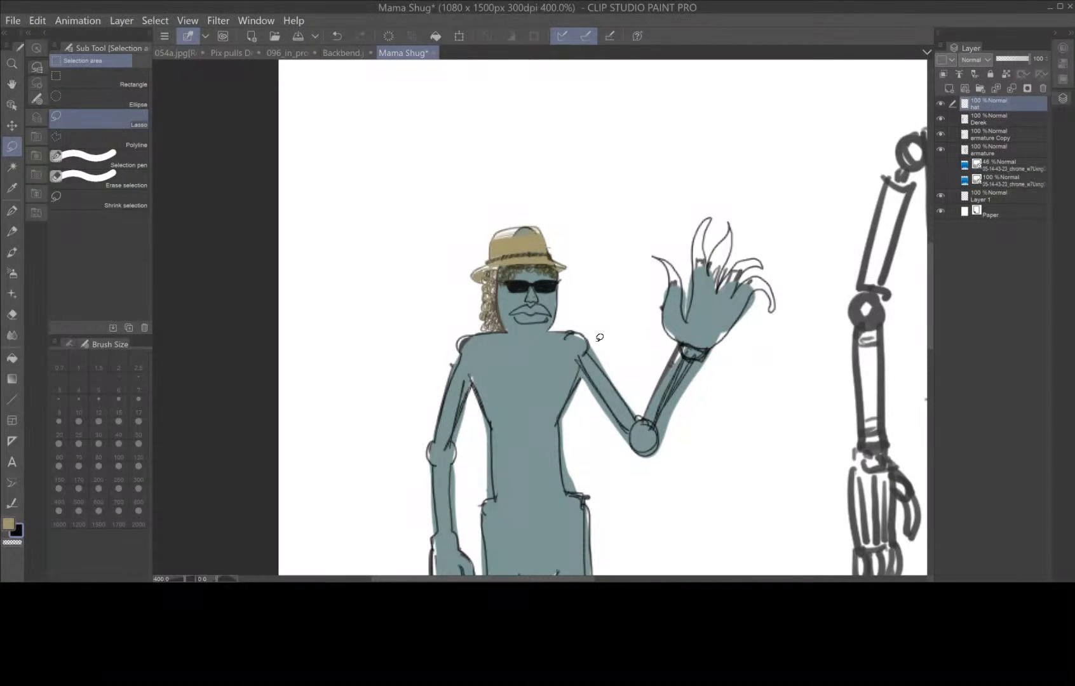
{"action": "key", "text": "ctrl+v"}
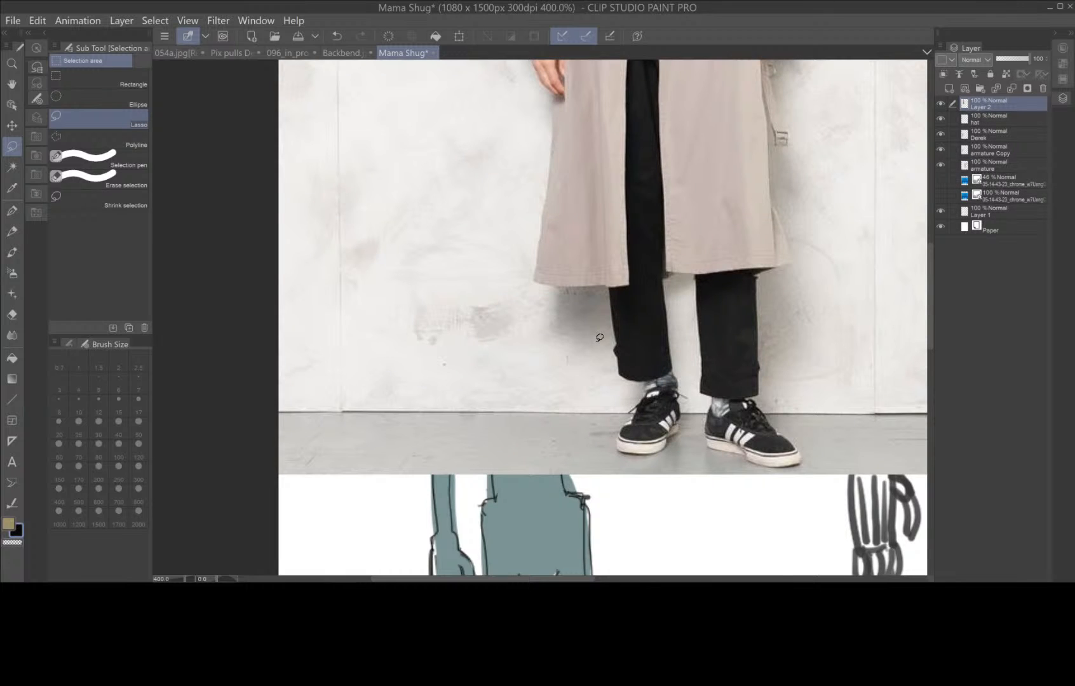
{"action": "scroll", "coordinate": [600, 338], "scroll_direction": "down", "scroll_amount": 5}
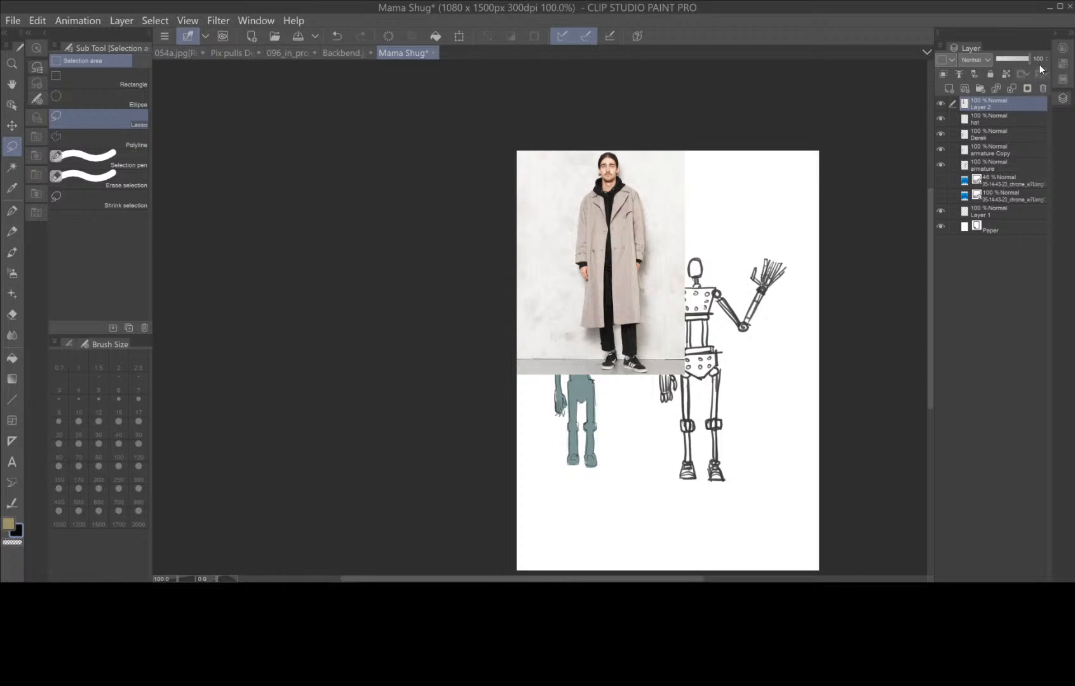
{"action": "left_click_drag", "start_coordinate": [1029, 61], "coordinate": [1019, 60]}
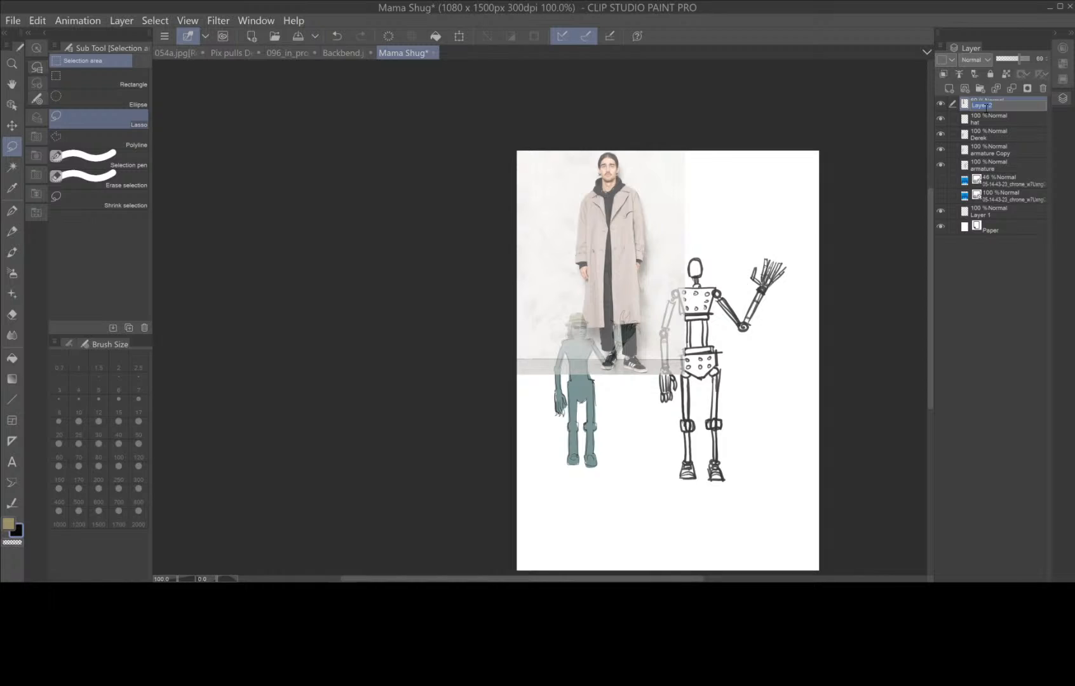
- Rename the pasted photo layer to "Trench coat"
{"action": "type", "text": "Trench coat"}
{"action": "key", "text": "Return"}
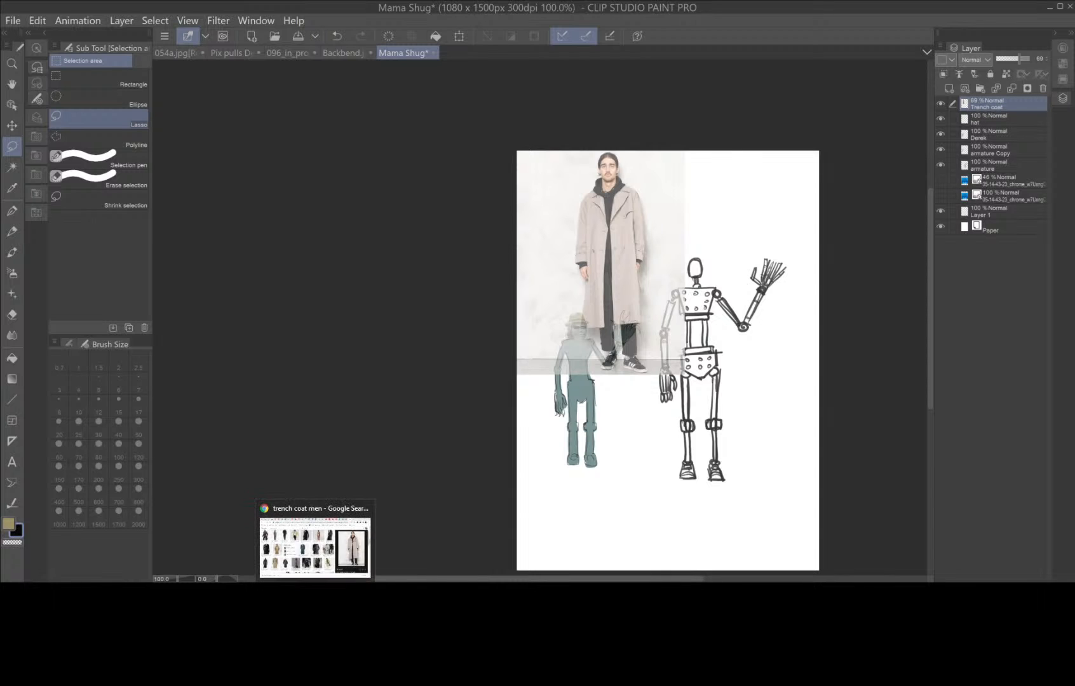
- Switch to the web browser to read the Restream chat messages, and return to Clip Studio Paint
{"action": "left_click", "coordinate": [314, 544]}
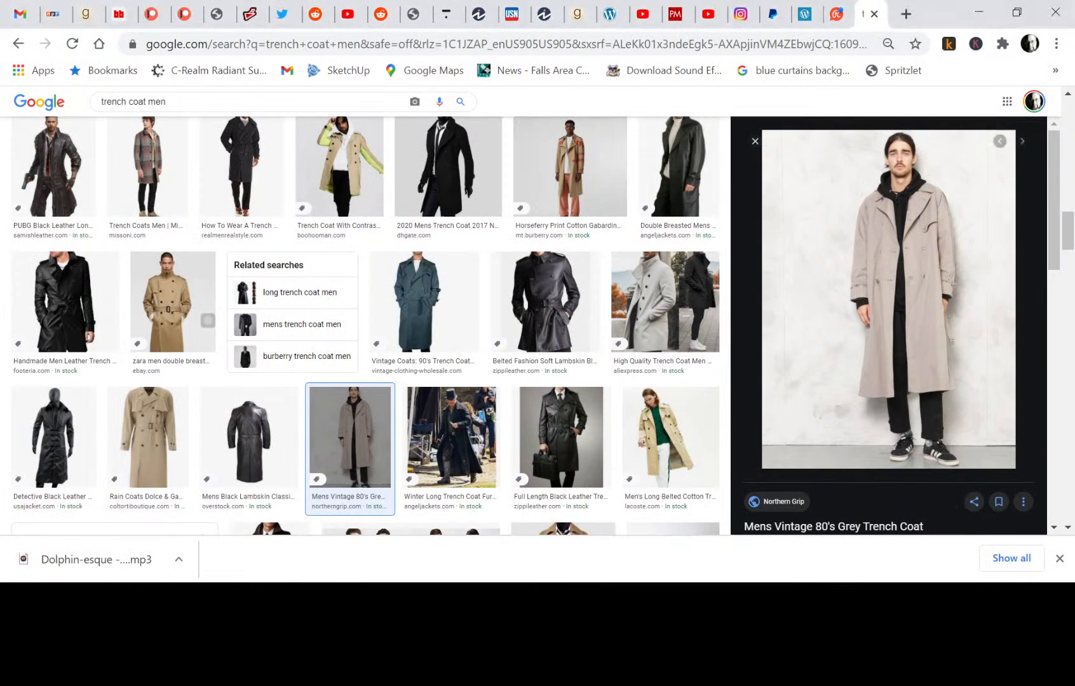
{"action": "left_click", "coordinate": [837, 16]}
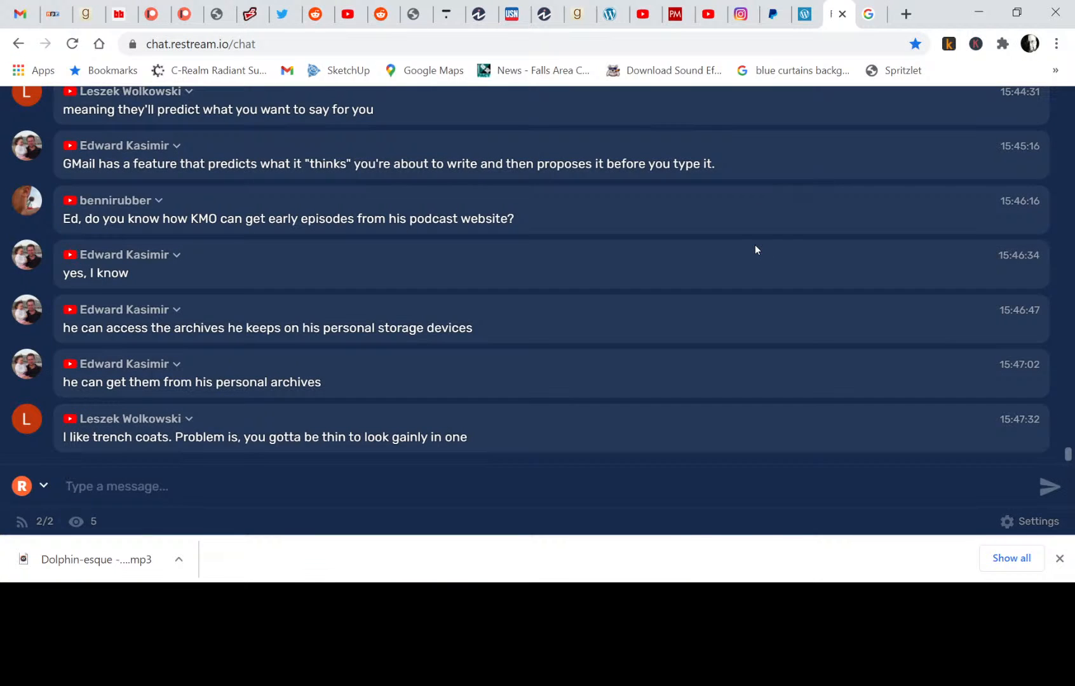
{"action": "key", "text": "alt+Tab"}
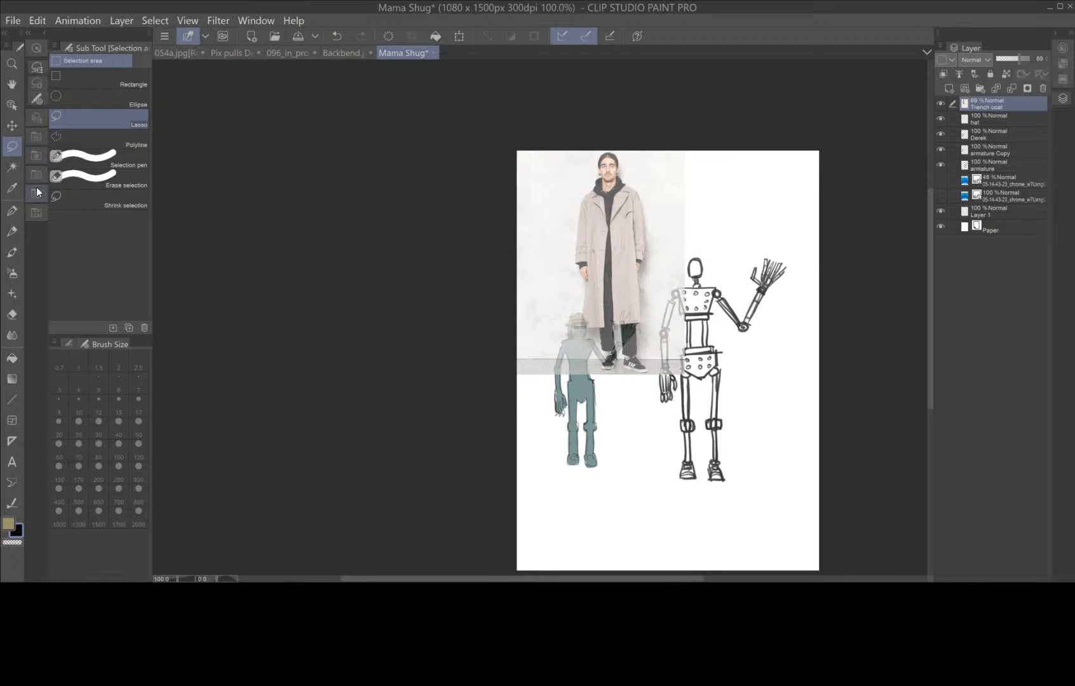
- Scale the trench coat photo down over the teal character, rotate it slightly to match the body, and apply the transform
{"action": "left_click", "coordinate": [459, 37]}
{"action": "left_click_drag", "start_coordinate": [685, 150], "coordinate": [626, 315]}
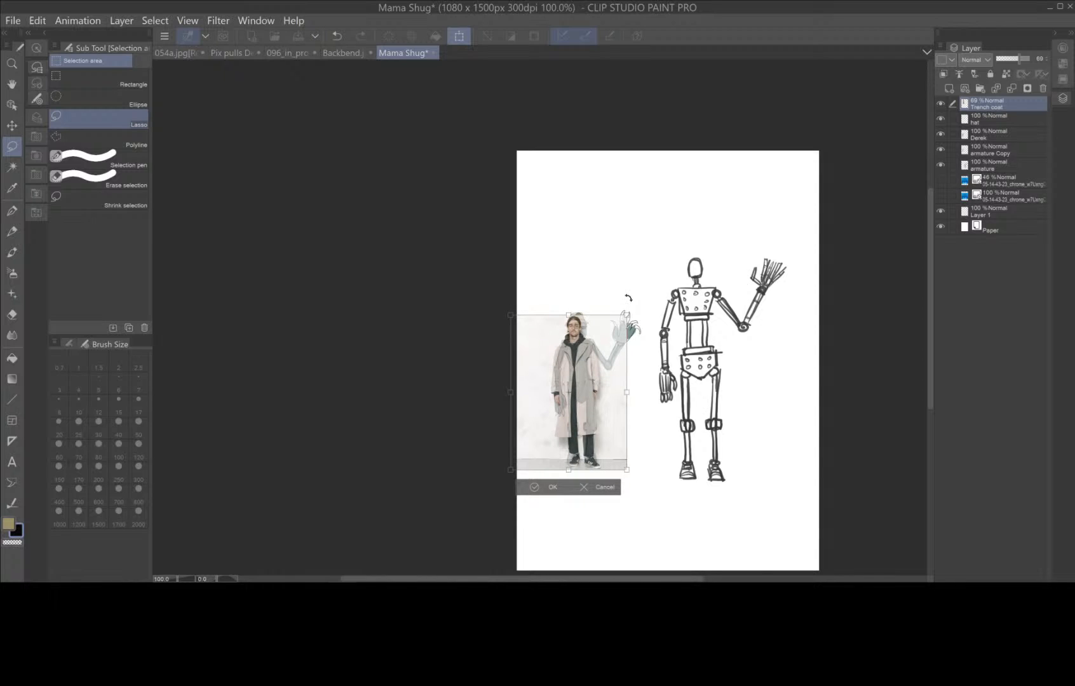
{"action": "scroll", "coordinate": [628, 298], "scroll_direction": "up", "scroll_amount": 3}
{"action": "scroll", "coordinate": [628, 298], "scroll_direction": "up", "scroll_amount": 2}
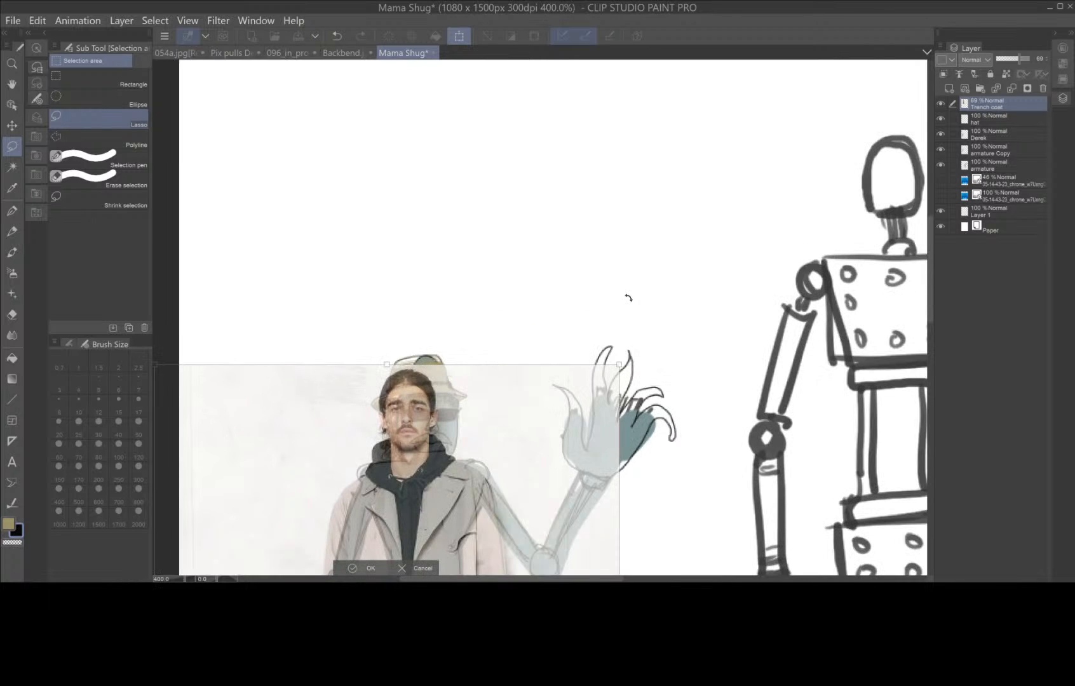
{"action": "left_click_drag", "start_coordinate": [662, 511], "coordinate": [679, 470]}
{"action": "scroll", "coordinate": [675, 471], "scroll_direction": "down", "scroll_amount": 2}
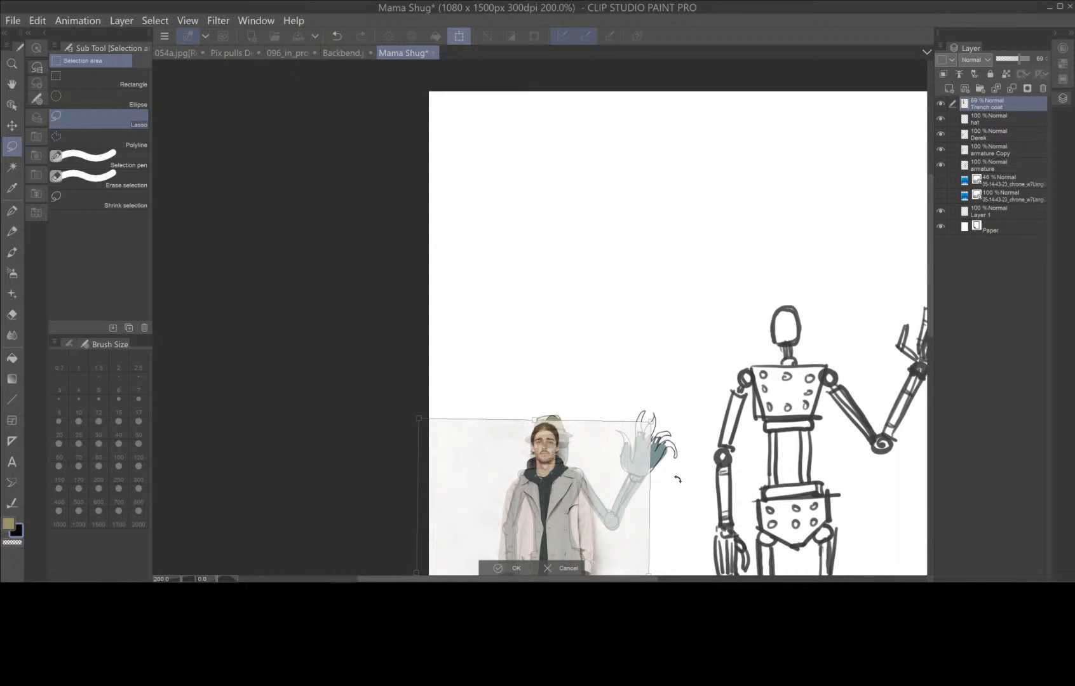
{"action": "key", "text": "Return"}
- Transform the photo again, straightening and slightly enlarging it, and shift it to line up with the character's shoulders and hat
{"action": "left_click_drag", "start_coordinate": [679, 506], "coordinate": [649, 271]}
{"action": "key", "text": "ctrl+t"}
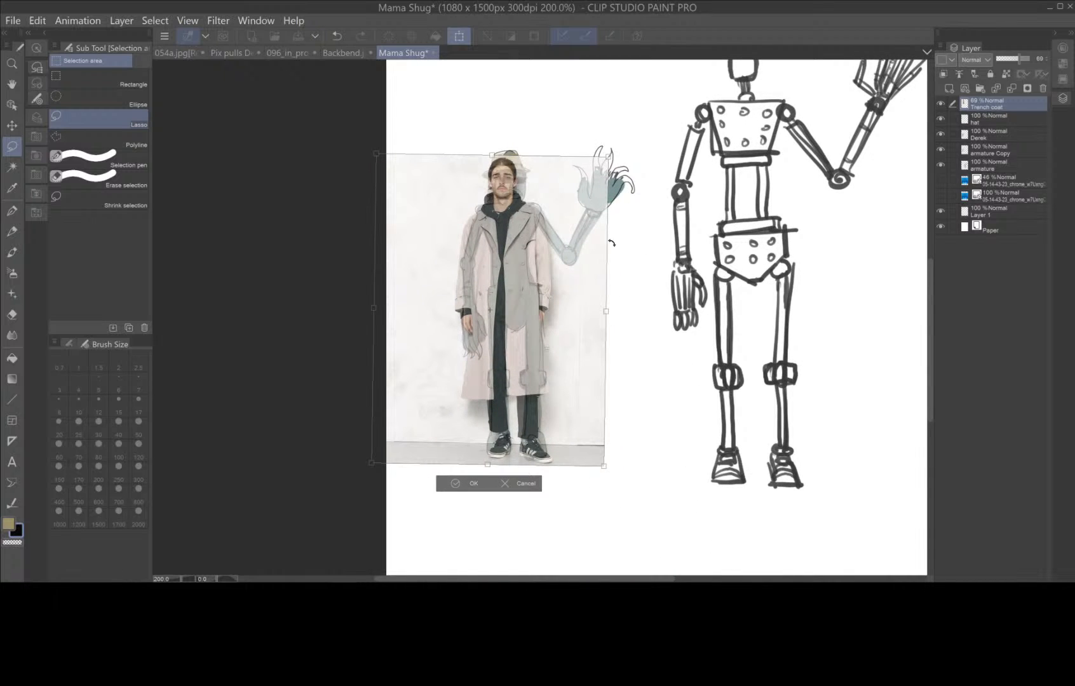
{"action": "scroll", "coordinate": [586, 276], "scroll_direction": "up", "scroll_amount": 2}
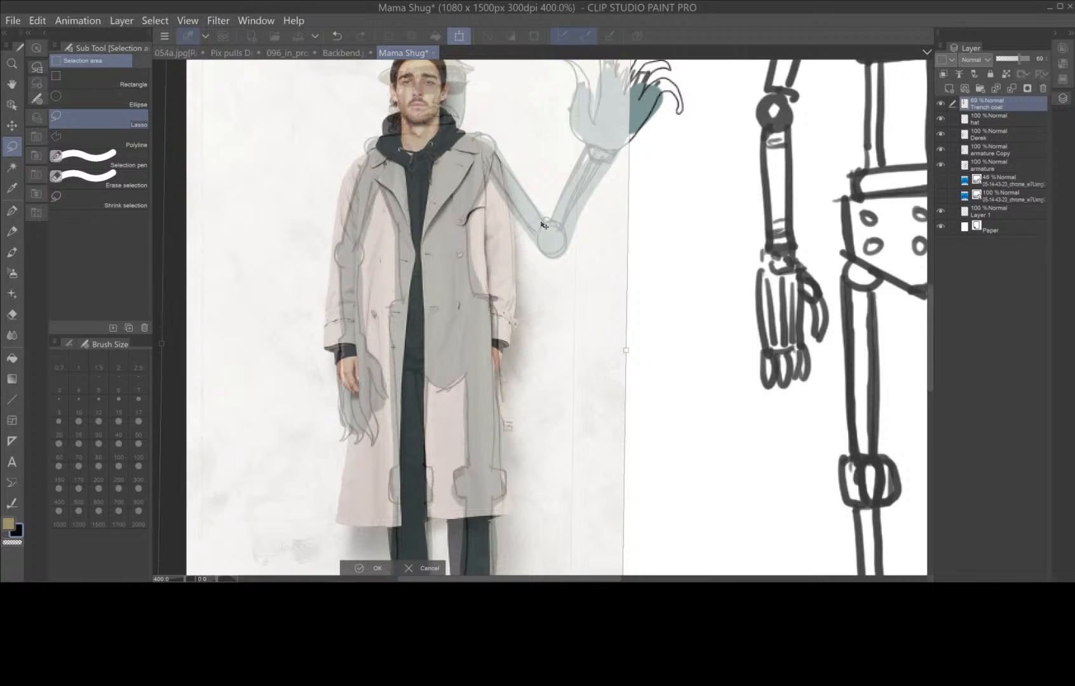
{"action": "scroll", "coordinate": [534, 217], "scroll_direction": "down", "scroll_amount": 2}
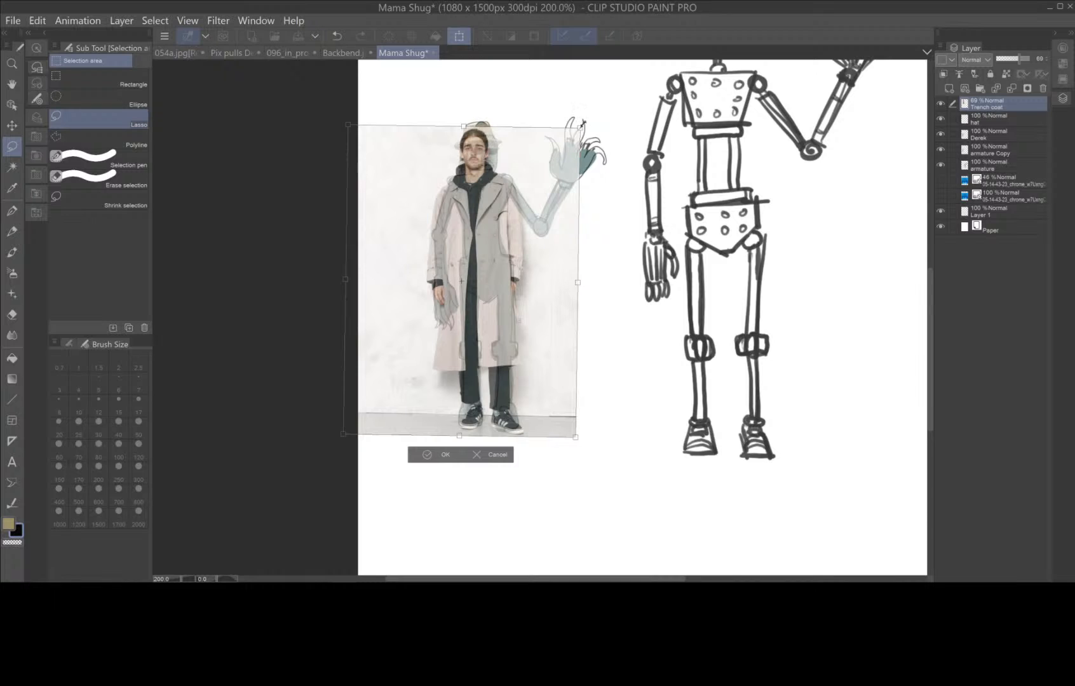
{"action": "left_click_drag", "start_coordinate": [582, 123], "coordinate": [584, 119]}
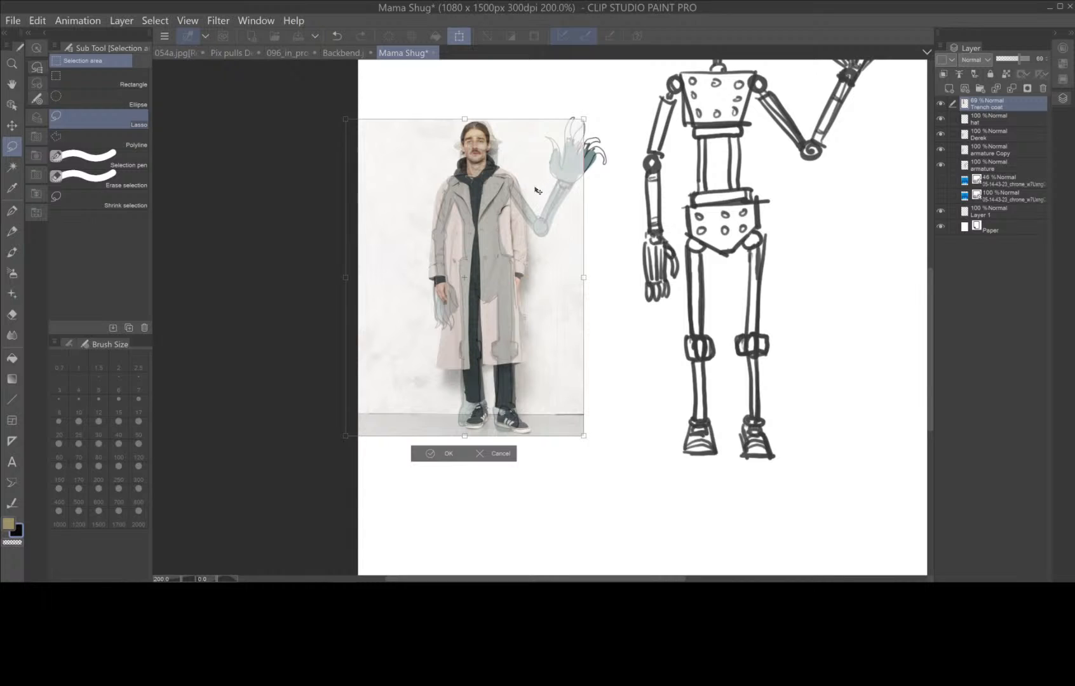
{"action": "left_click_drag", "start_coordinate": [533, 254], "coordinate": [539, 263]}
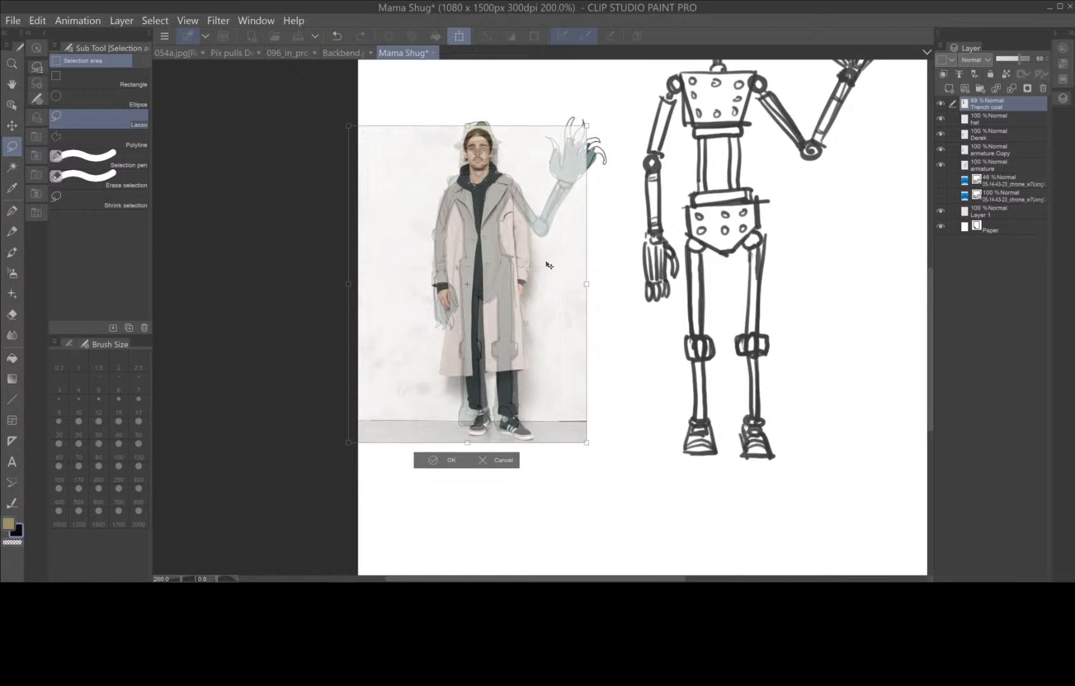
{"action": "left_click", "coordinate": [455, 460]}
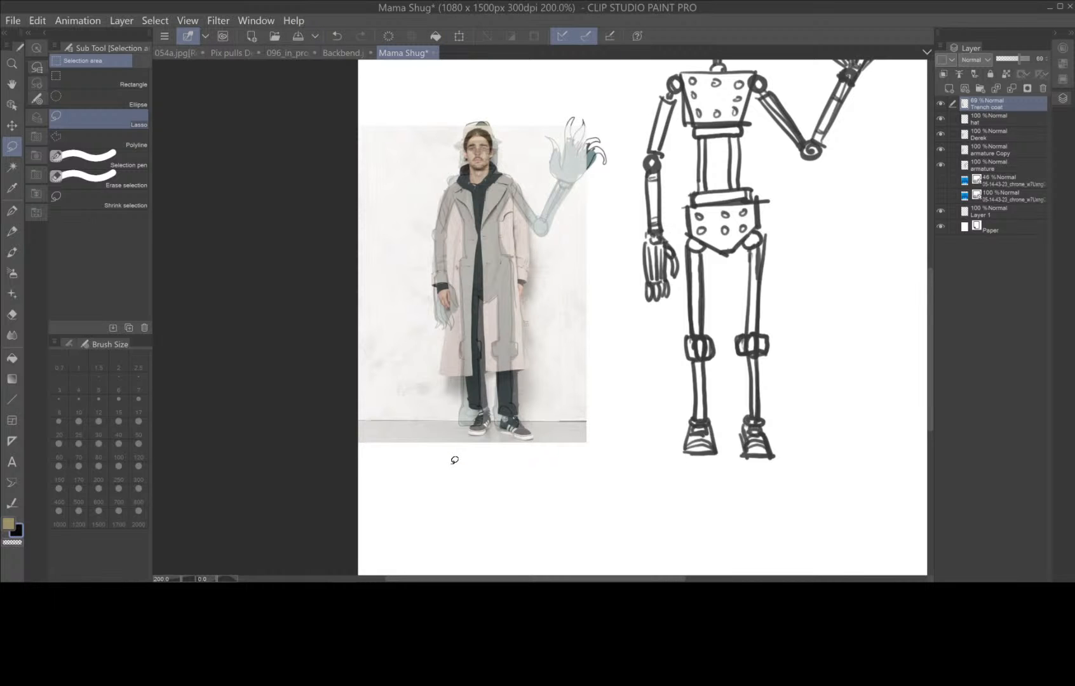
- Add a new layer named "trench coat hoodie" above the trench coat photo
{"action": "scroll", "coordinate": [523, 378], "scroll_direction": "up", "scroll_amount": 2}
{"action": "left_click_drag", "start_coordinate": [557, 255], "coordinate": [588, 489]}
{"action": "key", "text": "m"}
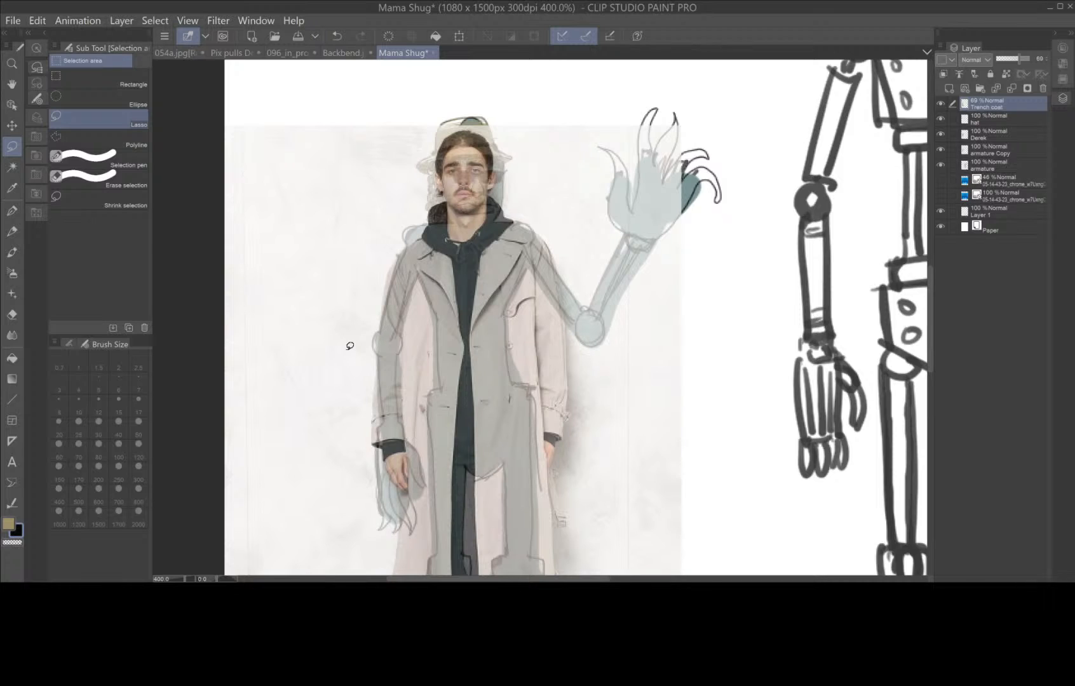
{"action": "left_click", "coordinate": [12, 231]}
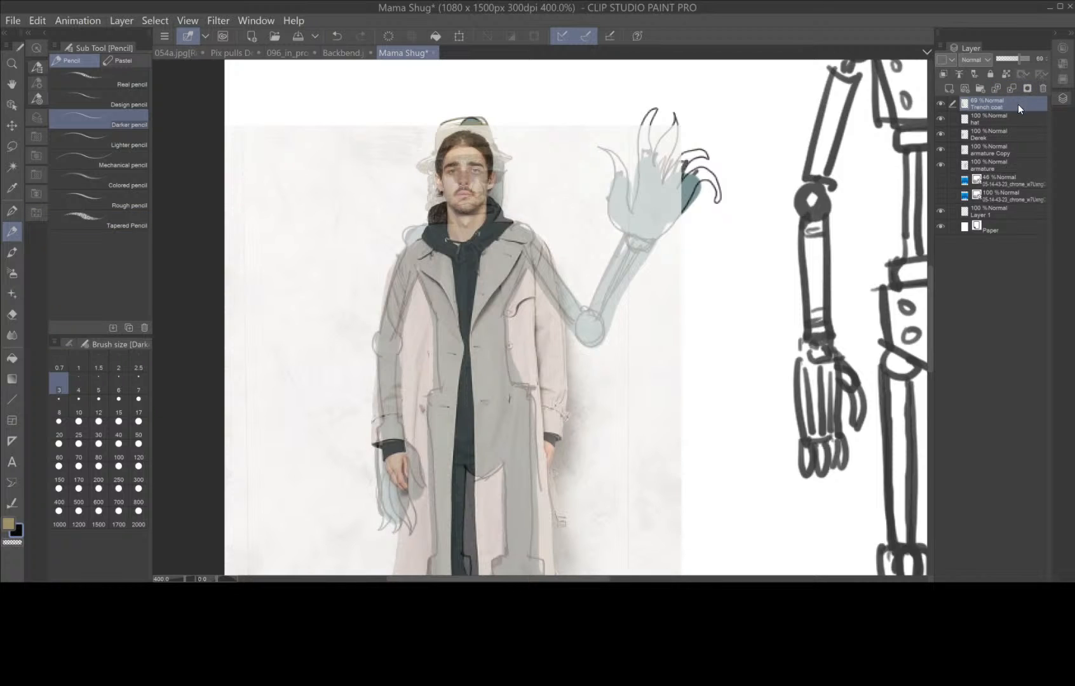
{"action": "left_click", "coordinate": [949, 87]}
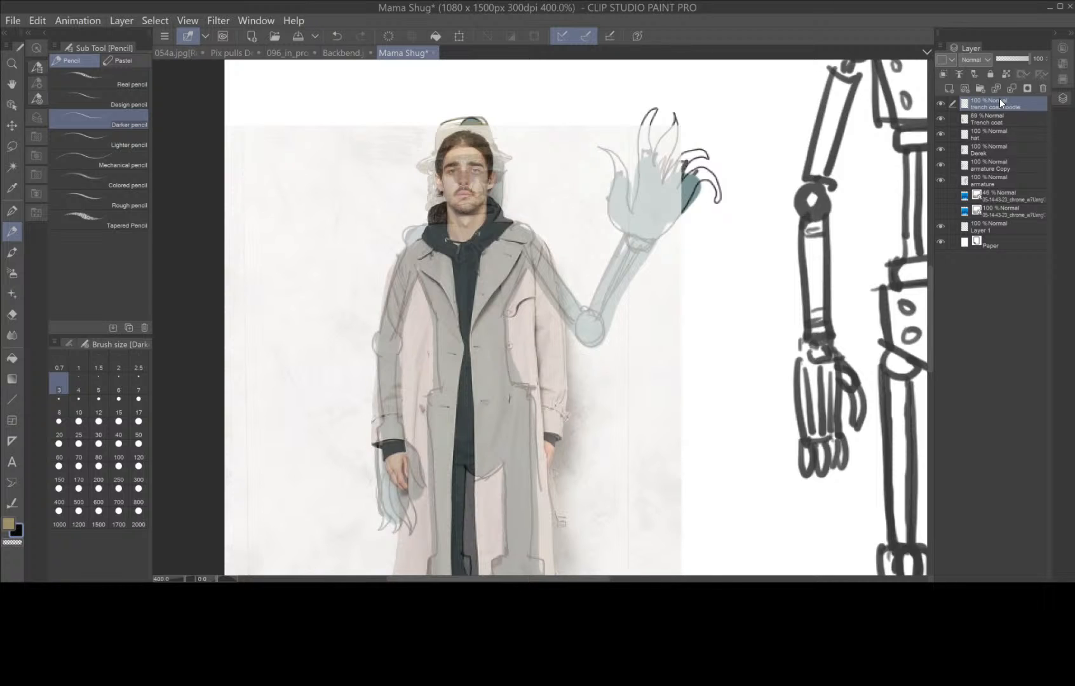
- Raise the Trench coat photo layer's opacity to 100% and make the trench coat hoodie layer active again
{"action": "left_click", "coordinate": [993, 116]}
{"action": "left_click_drag", "start_coordinate": [1018, 54], "coordinate": [1038, 54]}
{"action": "left_click", "coordinate": [1011, 104]}
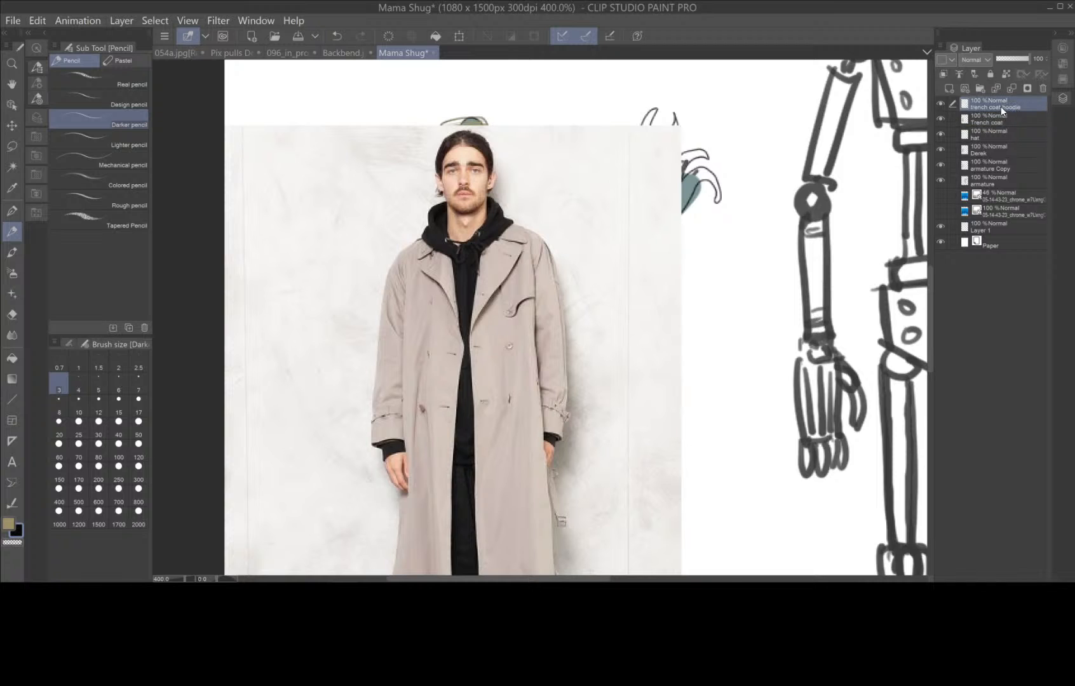
- With the G-pen, trace in black the lapel and long front edge of the coat half on the viewer's right
{"action": "left_click", "coordinate": [13, 212]}
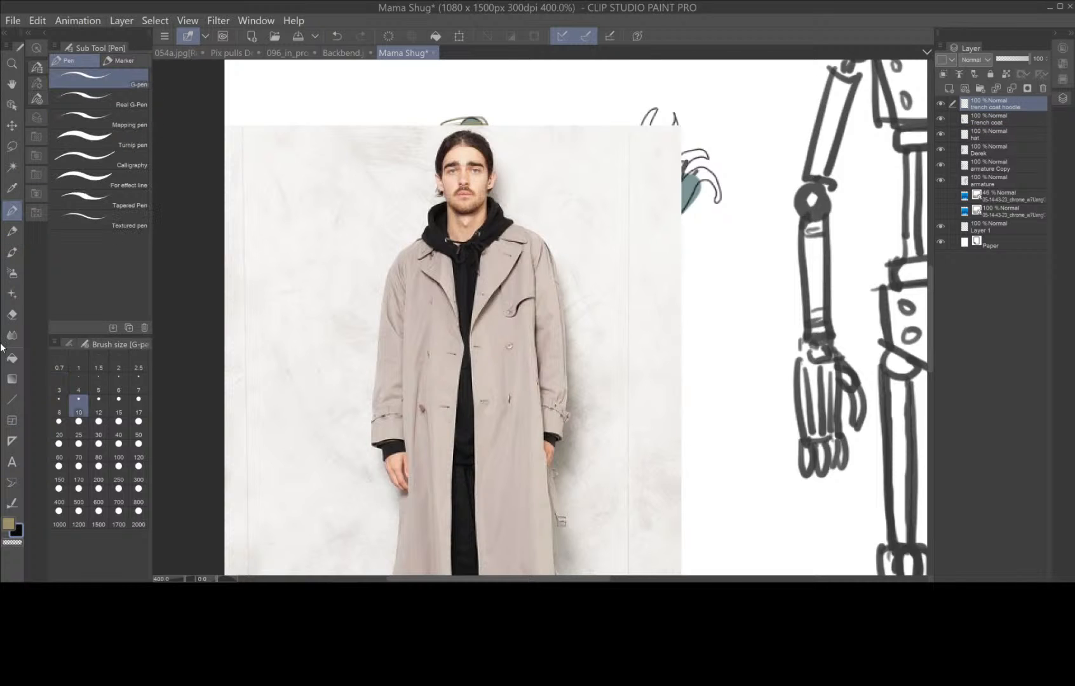
{"action": "scroll", "coordinate": [452, 307], "scroll_direction": "up", "scroll_amount": 4}
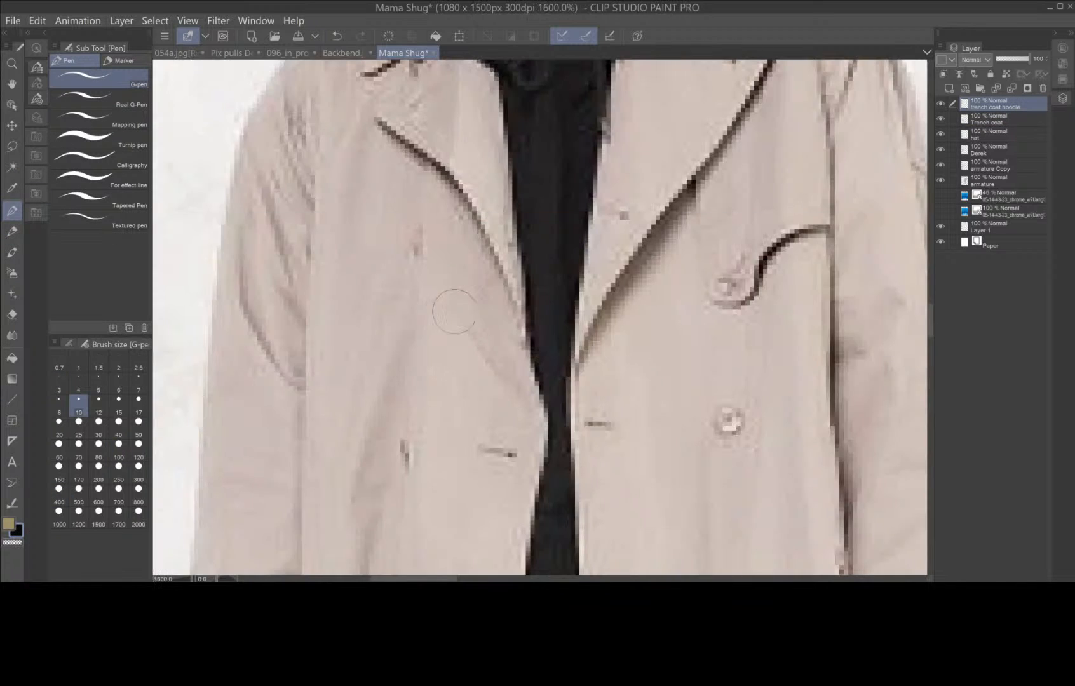
{"action": "scroll", "coordinate": [452, 307], "scroll_direction": "down", "scroll_amount": 2}
{"action": "mouse_move", "coordinate": [596, 151]}
{"action": "left_mouse_down"}
{"action": "mouse_move", "coordinate": [642, 168]}
{"action": "mouse_move", "coordinate": [643, 181]}
{"action": "mouse_move", "coordinate": [546, 326]}
{"action": "left_mouse_up"}
{"action": "left_click_drag", "start_coordinate": [561, 178], "coordinate": [539, 375]}
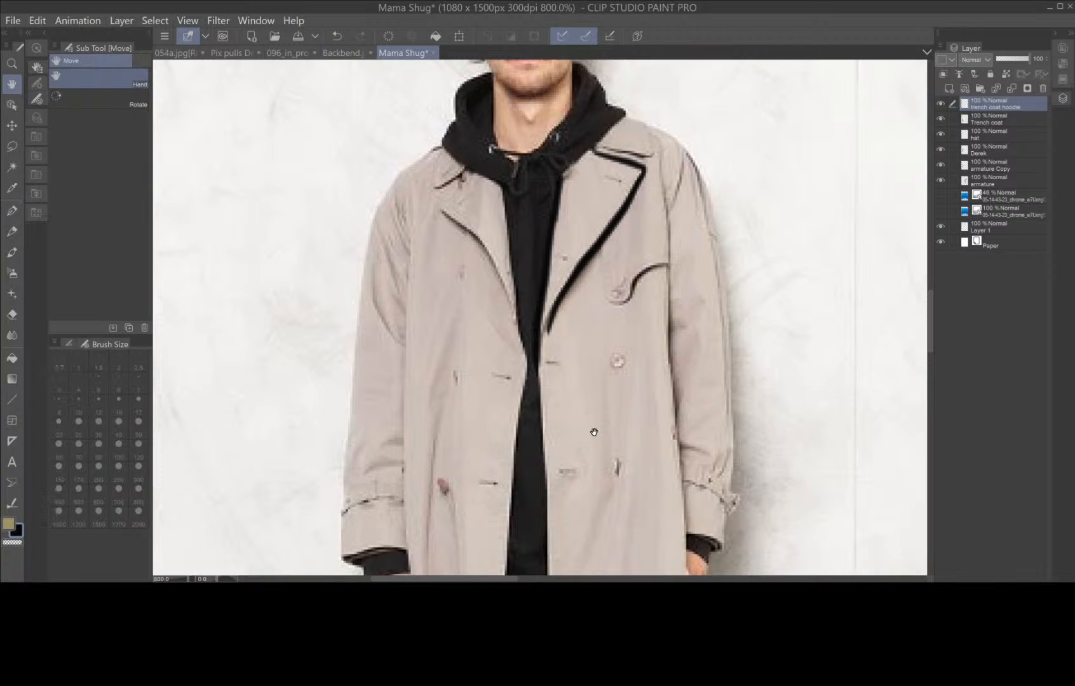
{"action": "left_click_drag", "start_coordinate": [546, 443], "coordinate": [541, 261]}
{"action": "left_click_drag", "start_coordinate": [531, 167], "coordinate": [545, 447]}
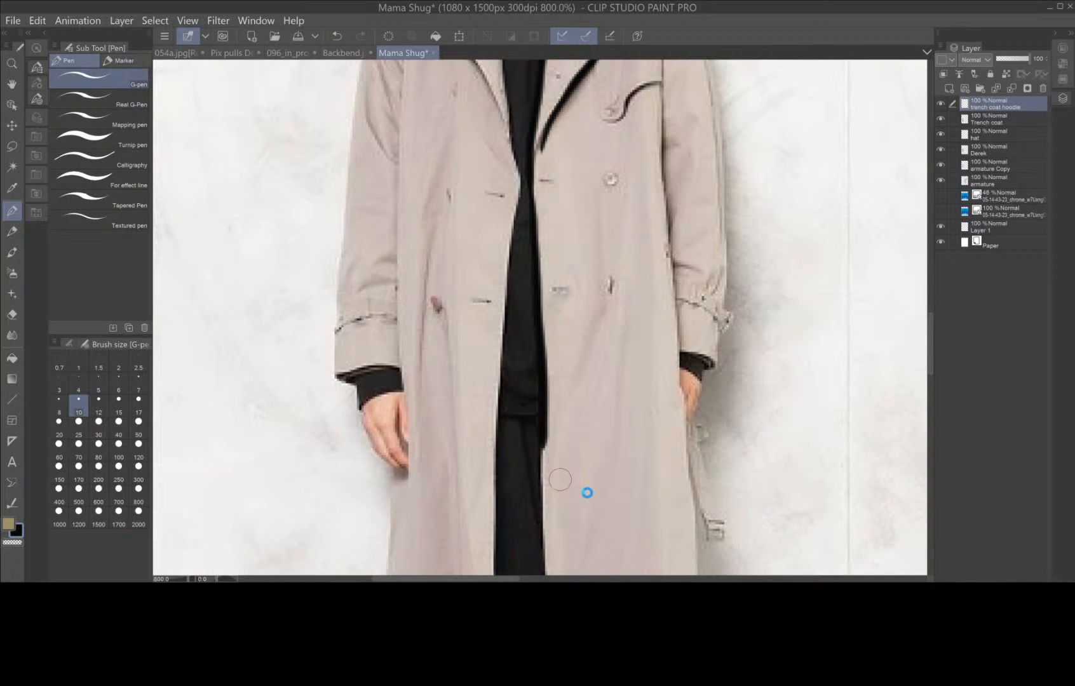
- Trace the hem, outer side edge, hanging belt end and sleeve seam of the coat half on the viewer's right
{"action": "scroll", "coordinate": [598, 360], "scroll_direction": "down", "scroll_amount": 4}
{"action": "scroll", "coordinate": [598, 360], "scroll_direction": "up", "scroll_amount": 2}
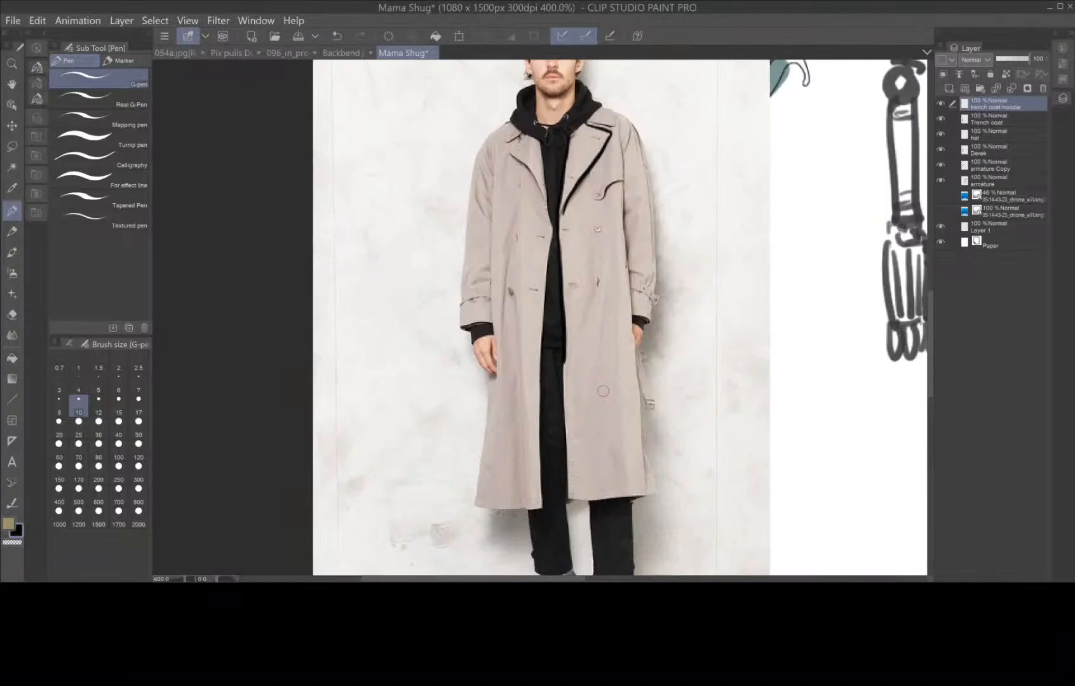
{"action": "mouse_move", "coordinate": [584, 393]}
{"action": "left_mouse_down"}
{"action": "mouse_move", "coordinate": [534, 202]}
{"action": "mouse_move", "coordinate": [522, 211]}
{"action": "mouse_move", "coordinate": [521, 354]}
{"action": "mouse_move", "coordinate": [615, 348]}
{"action": "mouse_move", "coordinate": [594, 189]}
{"action": "mouse_move", "coordinate": [607, 257]}
{"action": "left_mouse_up"}
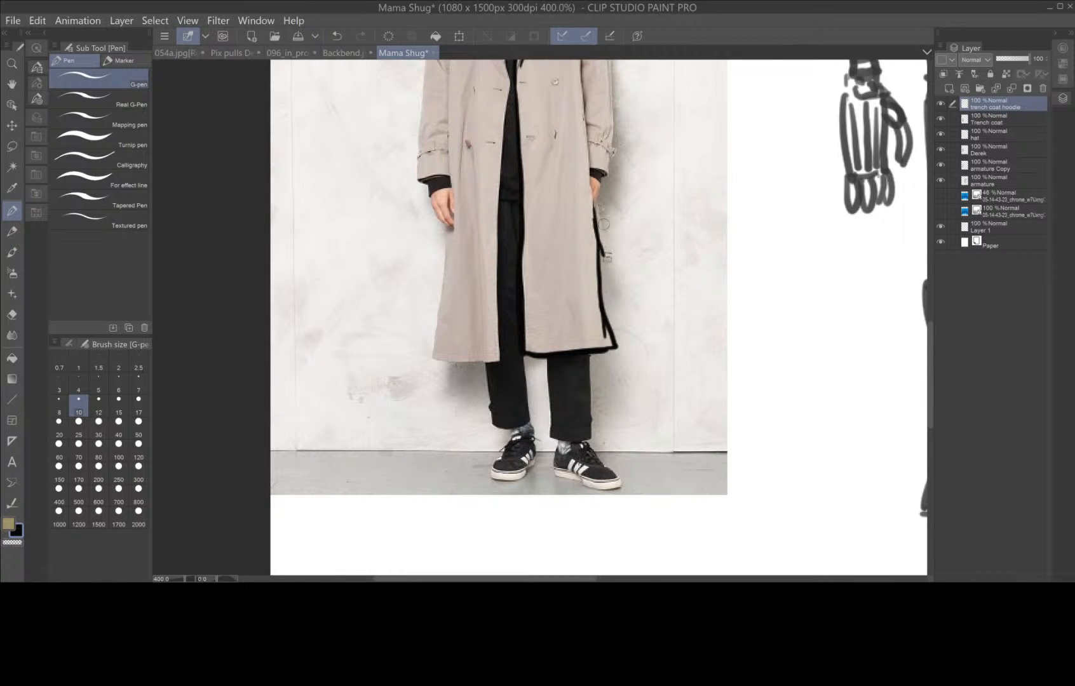
{"action": "left_click_drag", "start_coordinate": [596, 204], "coordinate": [611, 263]}
{"action": "mouse_move", "coordinate": [602, 202]}
{"action": "left_mouse_down"}
{"action": "mouse_move", "coordinate": [597, 390]}
{"action": "mouse_move", "coordinate": [563, 380]}
{"action": "mouse_move", "coordinate": [551, 197]}
{"action": "left_mouse_up"}
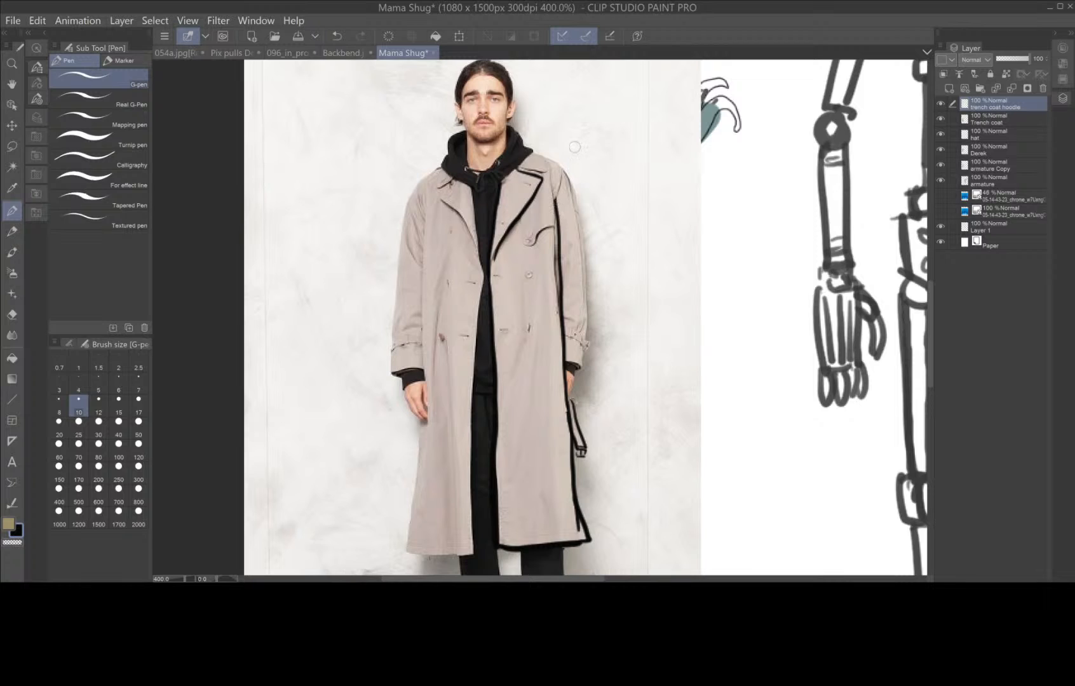
- Outline the collar, lapel, front edge, hem, side, sleeve and cuff of the coat half on the viewer's left
{"action": "mouse_move", "coordinate": [449, 167]}
{"action": "left_mouse_down"}
{"action": "mouse_move", "coordinate": [437, 188]}
{"action": "mouse_move", "coordinate": [470, 175]}
{"action": "mouse_move", "coordinate": [442, 203]}
{"action": "mouse_move", "coordinate": [480, 257]}
{"action": "left_mouse_up"}
{"action": "mouse_move", "coordinate": [473, 185]}
{"action": "left_mouse_down"}
{"action": "mouse_move", "coordinate": [487, 279]}
{"action": "mouse_move", "coordinate": [472, 407]}
{"action": "mouse_move", "coordinate": [475, 558]}
{"action": "mouse_move", "coordinate": [413, 558]}
{"action": "mouse_move", "coordinate": [404, 541]}
{"action": "mouse_move", "coordinate": [419, 423]}
{"action": "left_mouse_up"}
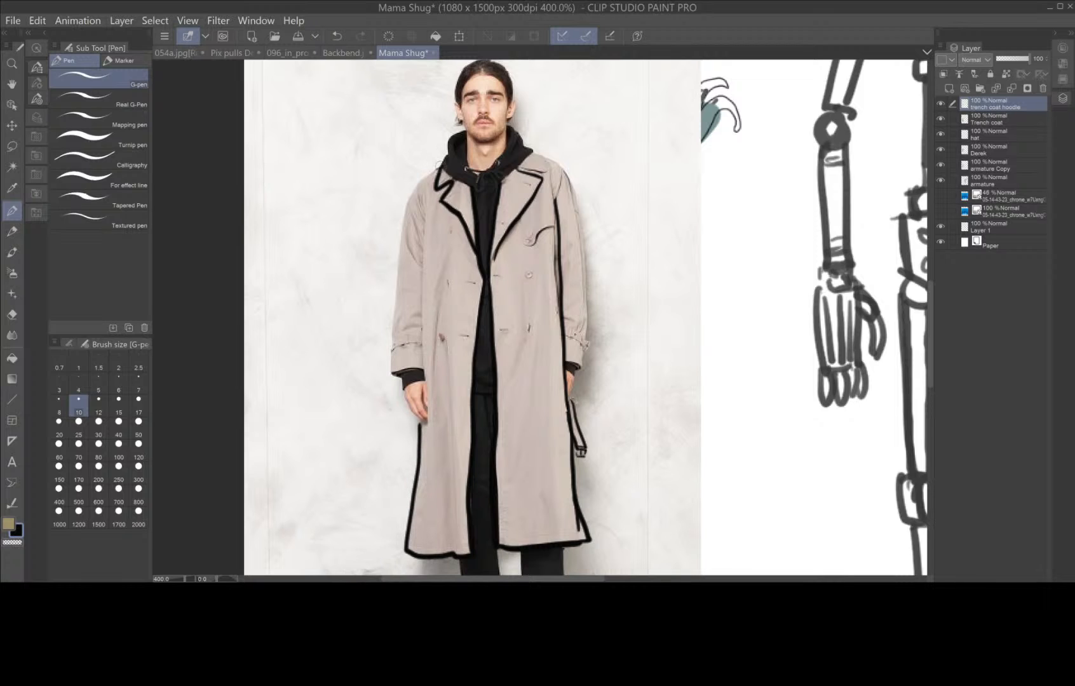
{"action": "mouse_move", "coordinate": [439, 165]}
{"action": "left_mouse_down"}
{"action": "mouse_move", "coordinate": [407, 202]}
{"action": "mouse_move", "coordinate": [392, 271]}
{"action": "mouse_move", "coordinate": [390, 369]}
{"action": "mouse_move", "coordinate": [429, 368]}
{"action": "mouse_move", "coordinate": [425, 385]}
{"action": "mouse_move", "coordinate": [406, 389]}
{"action": "mouse_move", "coordinate": [400, 377]}
{"action": "mouse_move", "coordinate": [423, 373]}
{"action": "mouse_move", "coordinate": [399, 345]}
{"action": "mouse_move", "coordinate": [422, 331]}
{"action": "mouse_move", "coordinate": [397, 332]}
{"action": "mouse_move", "coordinate": [394, 346]}
{"action": "left_mouse_up"}
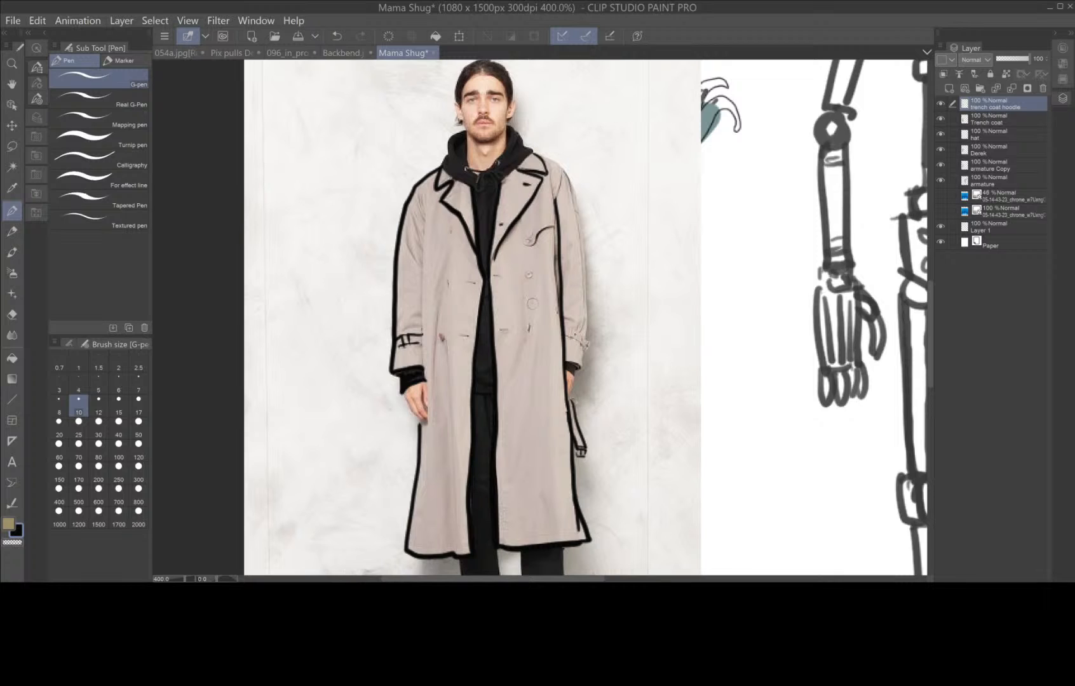
- Draw the coat's buttons, buttonholes, sleeve seam and fabric folds, plus the shoulder seam and chest flaps
{"action": "left_click_drag", "start_coordinate": [470, 282], "coordinate": [471, 284]}
{"action": "left_click_drag", "start_coordinate": [443, 335], "coordinate": [443, 338]}
{"action": "left_click_drag", "start_coordinate": [424, 204], "coordinate": [421, 381]}
{"action": "left_click_drag", "start_coordinate": [445, 262], "coordinate": [433, 457]}
{"action": "left_click_drag", "start_coordinate": [446, 365], "coordinate": [456, 542]}
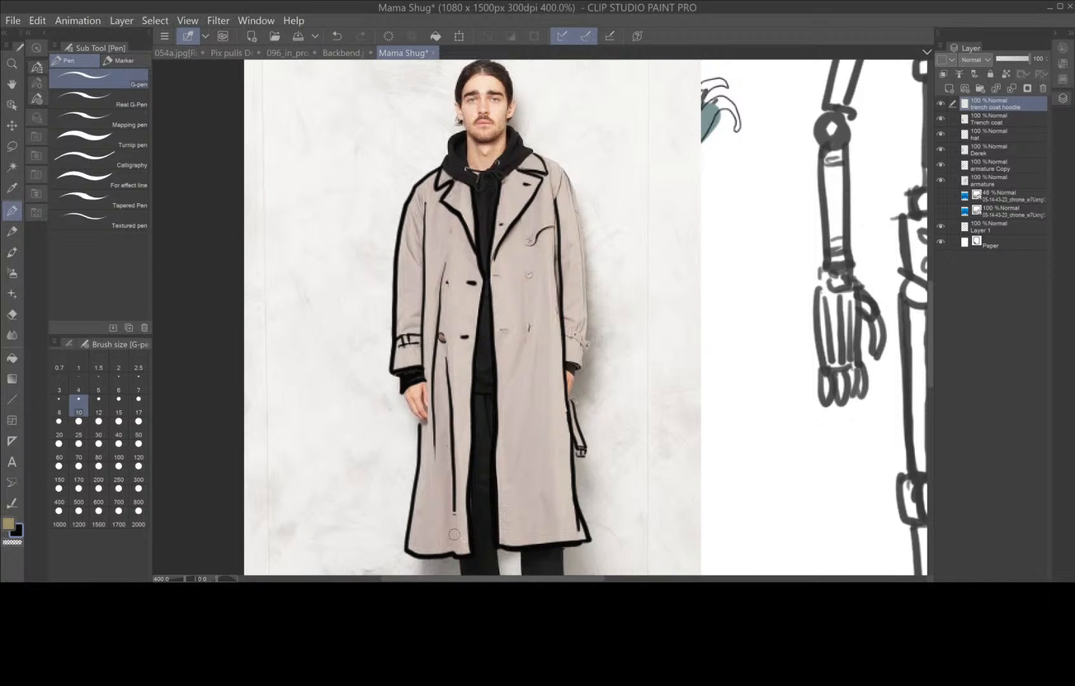
{"action": "left_click_drag", "start_coordinate": [424, 192], "coordinate": [404, 257]}
{"action": "left_click_drag", "start_coordinate": [409, 247], "coordinate": [423, 270]}
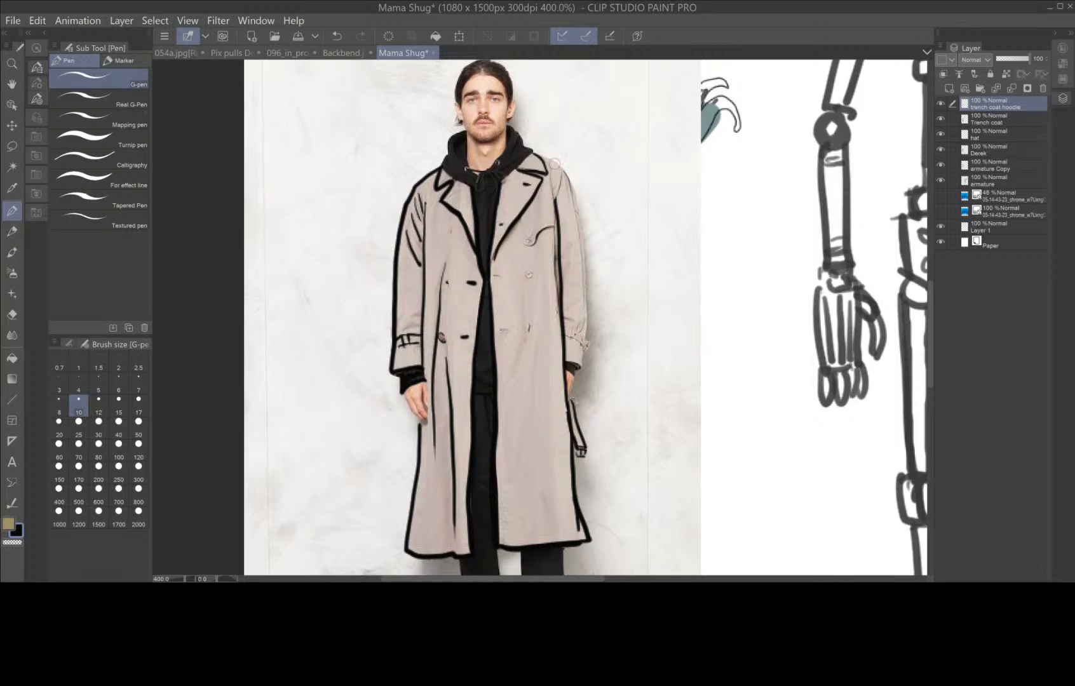
{"action": "left_click_drag", "start_coordinate": [548, 168], "coordinate": [558, 195]}
{"action": "mouse_move", "coordinate": [453, 237]}
{"action": "left_mouse_down"}
{"action": "mouse_move", "coordinate": [454, 247]}
{"action": "mouse_move", "coordinate": [428, 242]}
{"action": "left_mouse_up"}
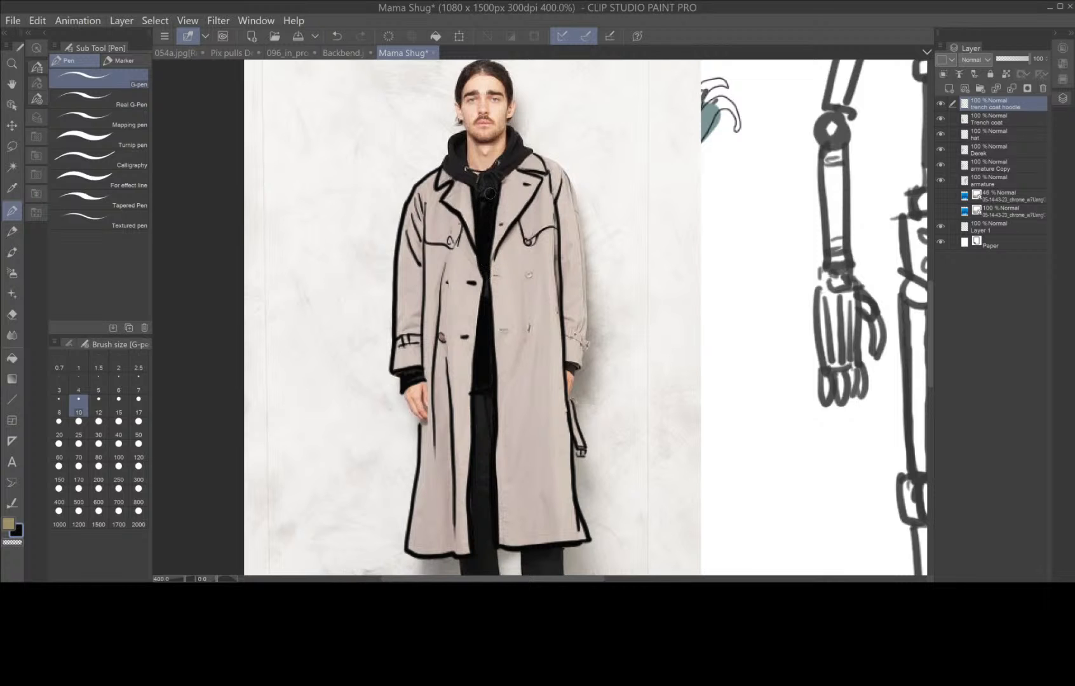
- Outline the hood and neckline of the hoodie and fill them in solid black around the neck
{"action": "left_click_drag", "start_coordinate": [512, 185], "coordinate": [531, 383]}
{"action": "scroll", "coordinate": [531, 383], "scroll_direction": "up", "scroll_amount": 2}
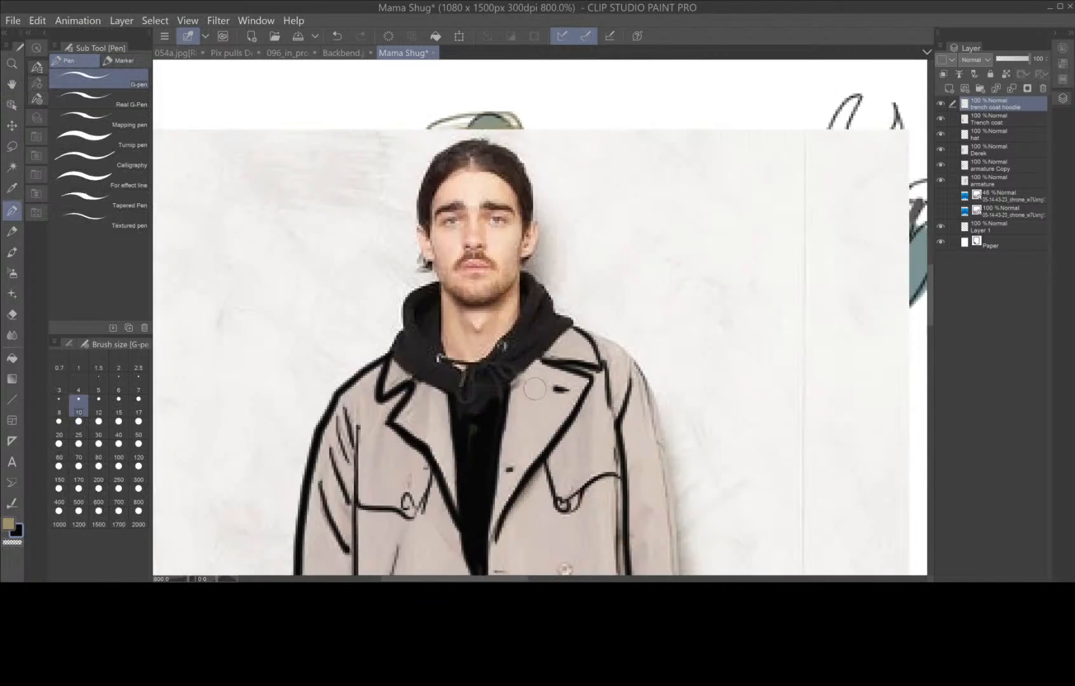
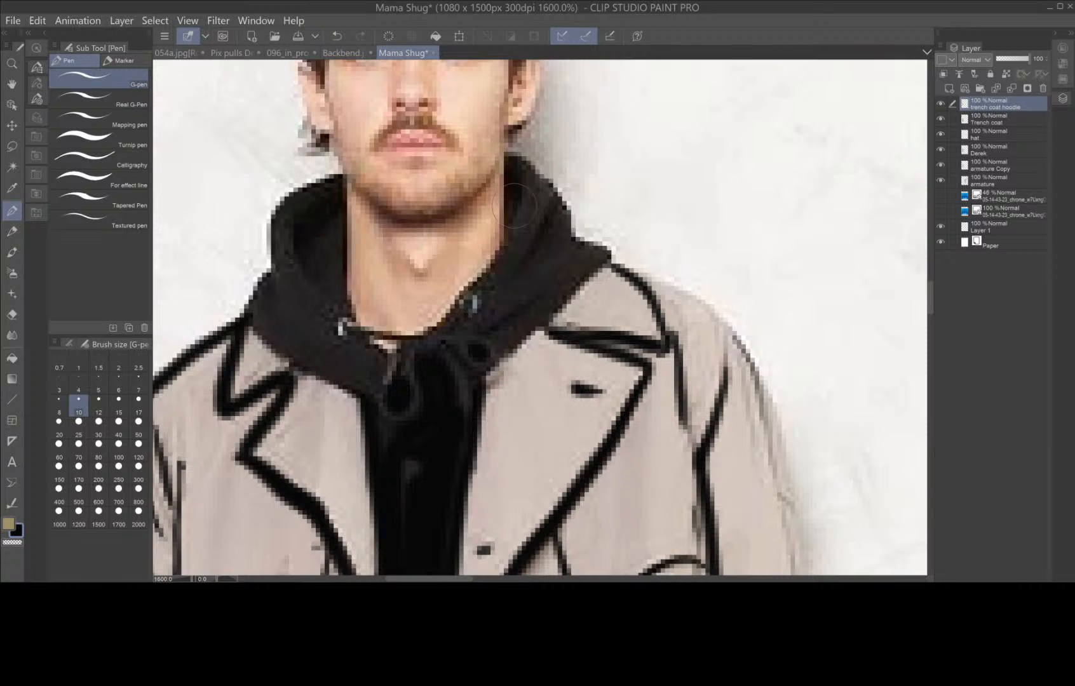
{"action": "mouse_move", "coordinate": [516, 162]}
{"action": "left_mouse_down"}
{"action": "mouse_move", "coordinate": [491, 259]}
{"action": "mouse_move", "coordinate": [415, 336]}
{"action": "mouse_move", "coordinate": [333, 179]}
{"action": "mouse_move", "coordinate": [286, 204]}
{"action": "mouse_move", "coordinate": [275, 232]}
{"action": "mouse_move", "coordinate": [283, 270]}
{"action": "mouse_move", "coordinate": [254, 317]}
{"action": "mouse_move", "coordinate": [318, 373]}
{"action": "mouse_move", "coordinate": [373, 397]}
{"action": "mouse_move", "coordinate": [420, 390]}
{"action": "mouse_move", "coordinate": [457, 327]}
{"action": "mouse_move", "coordinate": [419, 402]}
{"action": "mouse_move", "coordinate": [391, 375]}
{"action": "mouse_move", "coordinate": [378, 394]}
{"action": "mouse_move", "coordinate": [387, 346]}
{"action": "mouse_move", "coordinate": [372, 363]}
{"action": "mouse_move", "coordinate": [285, 272]}
{"action": "mouse_move", "coordinate": [273, 315]}
{"action": "mouse_move", "coordinate": [348, 368]}
{"action": "mouse_move", "coordinate": [299, 312]}
{"action": "left_mouse_up"}
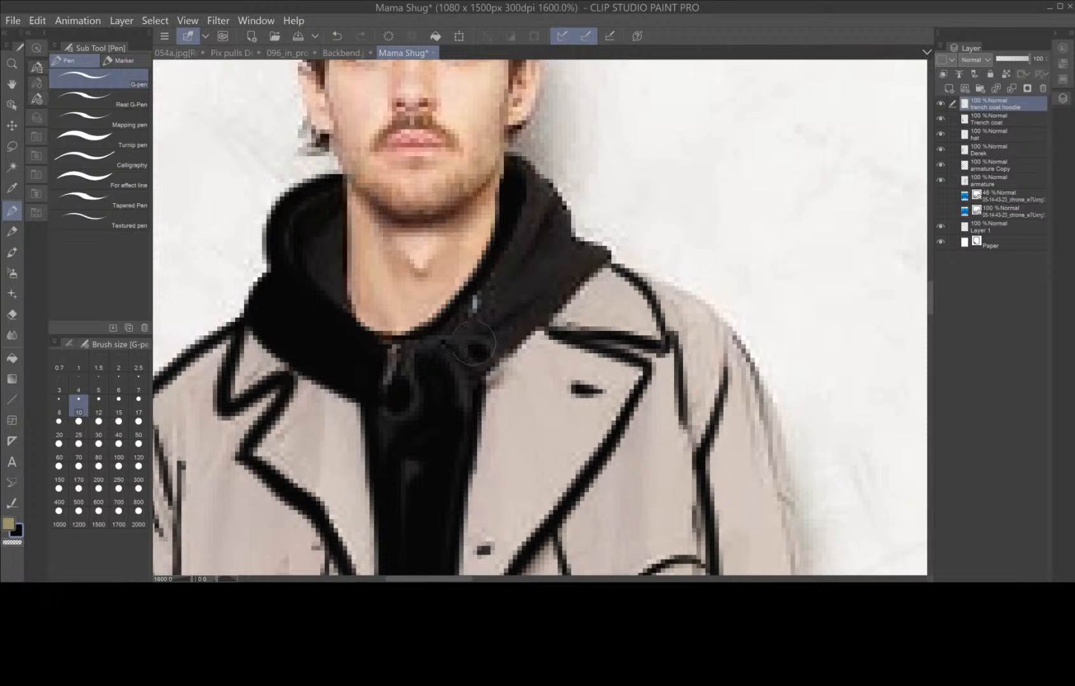
{"action": "mouse_move", "coordinate": [491, 338]}
{"action": "left_mouse_down"}
{"action": "mouse_move", "coordinate": [451, 331]}
{"action": "mouse_move", "coordinate": [503, 331]}
{"action": "left_mouse_up"}
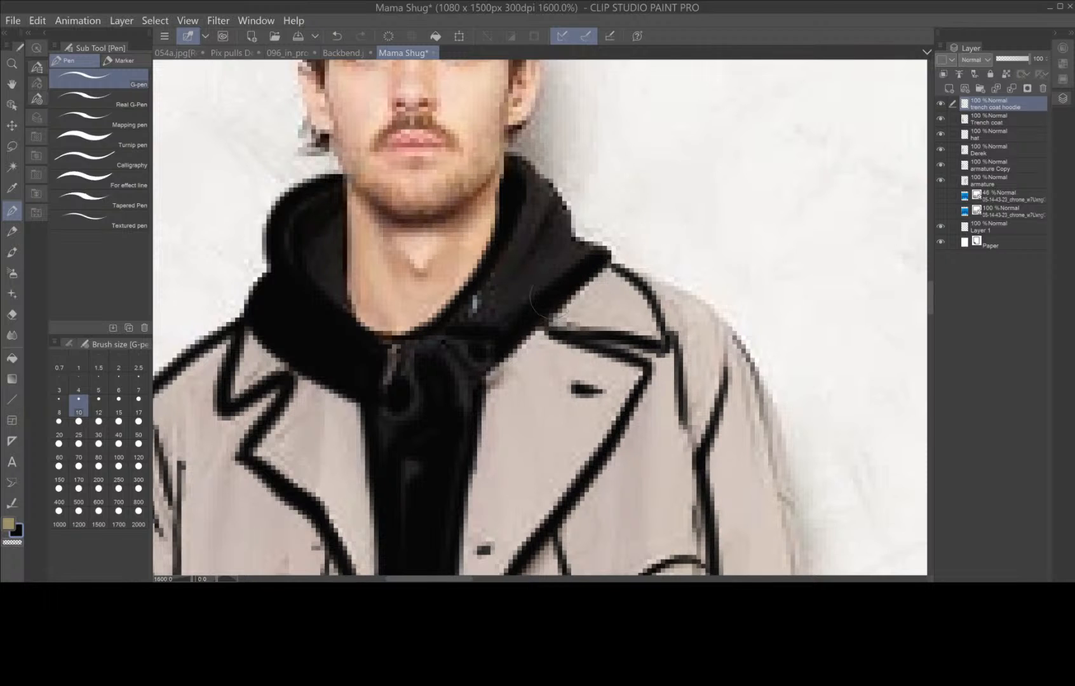
{"action": "mouse_move", "coordinate": [591, 254]}
{"action": "left_mouse_down"}
{"action": "mouse_move", "coordinate": [548, 217]}
{"action": "mouse_move", "coordinate": [501, 319]}
{"action": "mouse_move", "coordinate": [561, 252]}
{"action": "mouse_move", "coordinate": [522, 167]}
{"action": "mouse_move", "coordinate": [522, 235]}
{"action": "mouse_move", "coordinate": [470, 313]}
{"action": "mouse_move", "coordinate": [493, 298]}
{"action": "mouse_move", "coordinate": [476, 313]}
{"action": "mouse_move", "coordinate": [506, 324]}
{"action": "mouse_move", "coordinate": [458, 331]}
{"action": "left_mouse_up"}
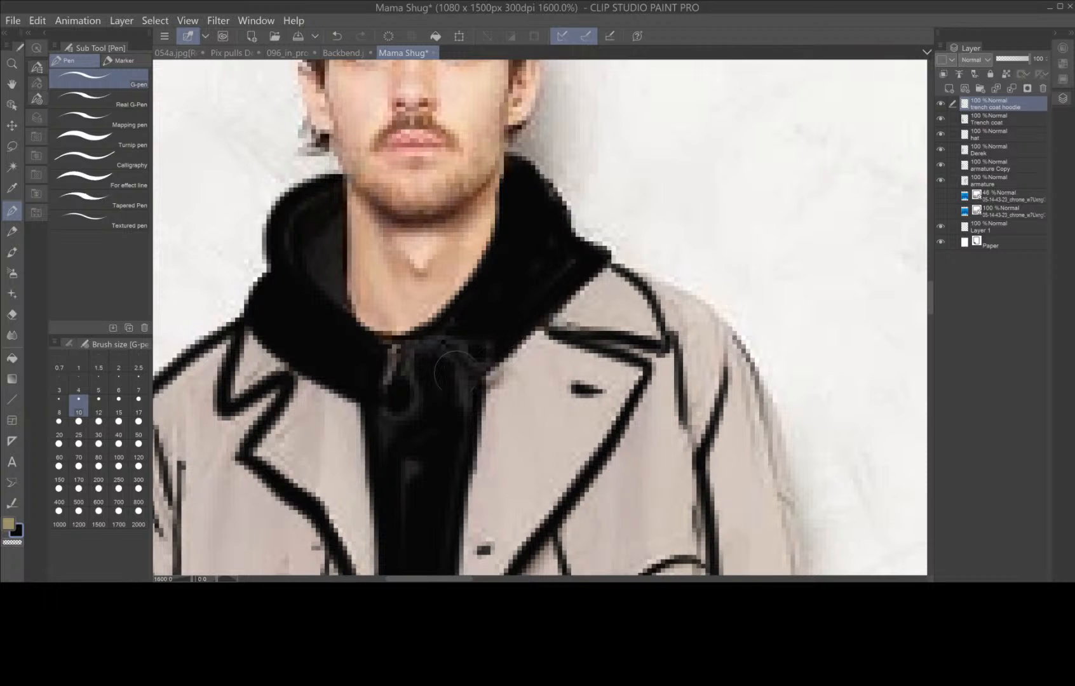
{"action": "mouse_move", "coordinate": [324, 214]}
{"action": "left_mouse_down"}
{"action": "mouse_move", "coordinate": [324, 283]}
{"action": "mouse_move", "coordinate": [337, 301]}
{"action": "left_mouse_up"}
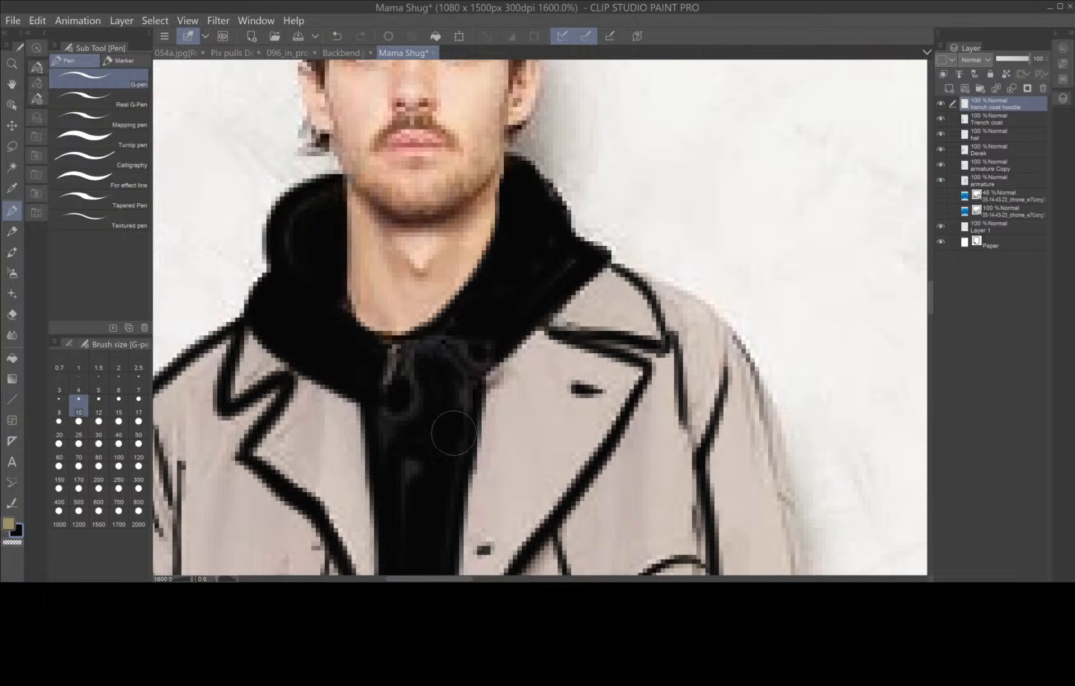
- Draw the round button and the short vertical slit below it on the coat half on the viewer's right
{"action": "scroll", "coordinate": [458, 432], "scroll_direction": "down", "scroll_amount": 2}
{"action": "key", "text": "space"}
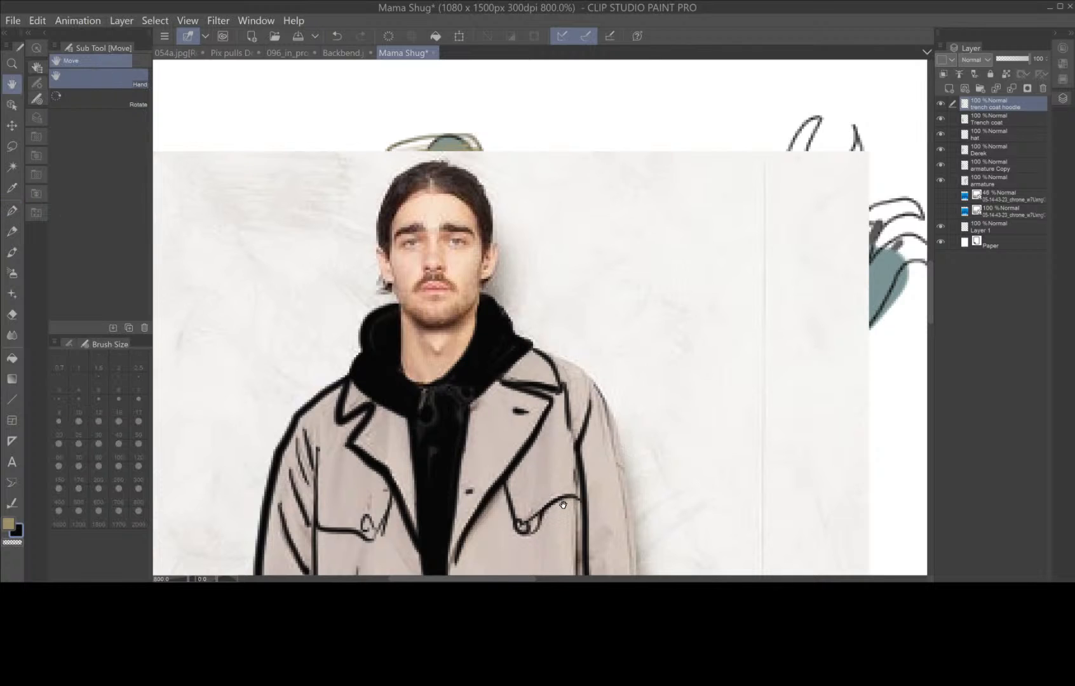
{"action": "left_click_drag", "start_coordinate": [639, 450], "coordinate": [579, 354]}
{"action": "left_click_drag", "start_coordinate": [573, 501], "coordinate": [562, 409]}
{"action": "left_click_drag", "start_coordinate": [487, 363], "coordinate": [503, 361]}
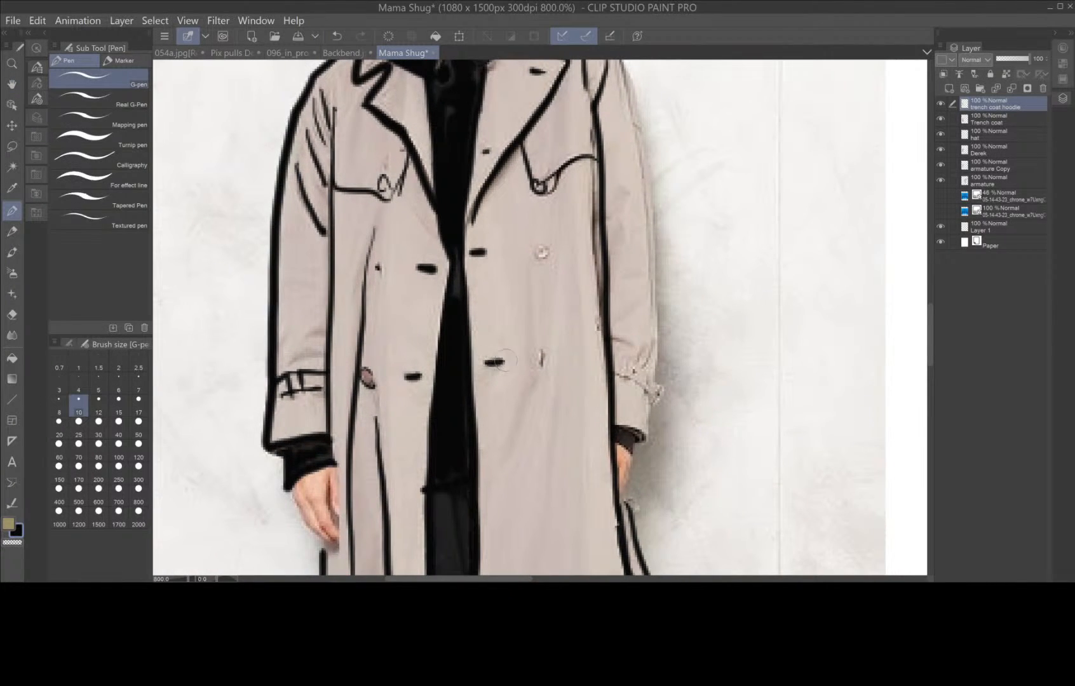
{"action": "mouse_move", "coordinate": [545, 245]}
{"action": "left_mouse_down"}
{"action": "mouse_move", "coordinate": [533, 254]}
{"action": "mouse_move", "coordinate": [544, 249]}
{"action": "left_mouse_up"}
{"action": "mouse_move", "coordinate": [541, 353]}
{"action": "left_mouse_down"}
{"action": "mouse_move", "coordinate": [540, 367]}
{"action": "mouse_move", "coordinate": [532, 251]}
{"action": "left_mouse_up"}
- Outline both trouser legs below the coat hem and fill the leg on the viewer's right in solid black
{"action": "key", "text": "space"}
{"action": "left_click_drag", "start_coordinate": [559, 466], "coordinate": [567, 364]}
{"action": "left_click_drag", "start_coordinate": [554, 444], "coordinate": [560, 394]}
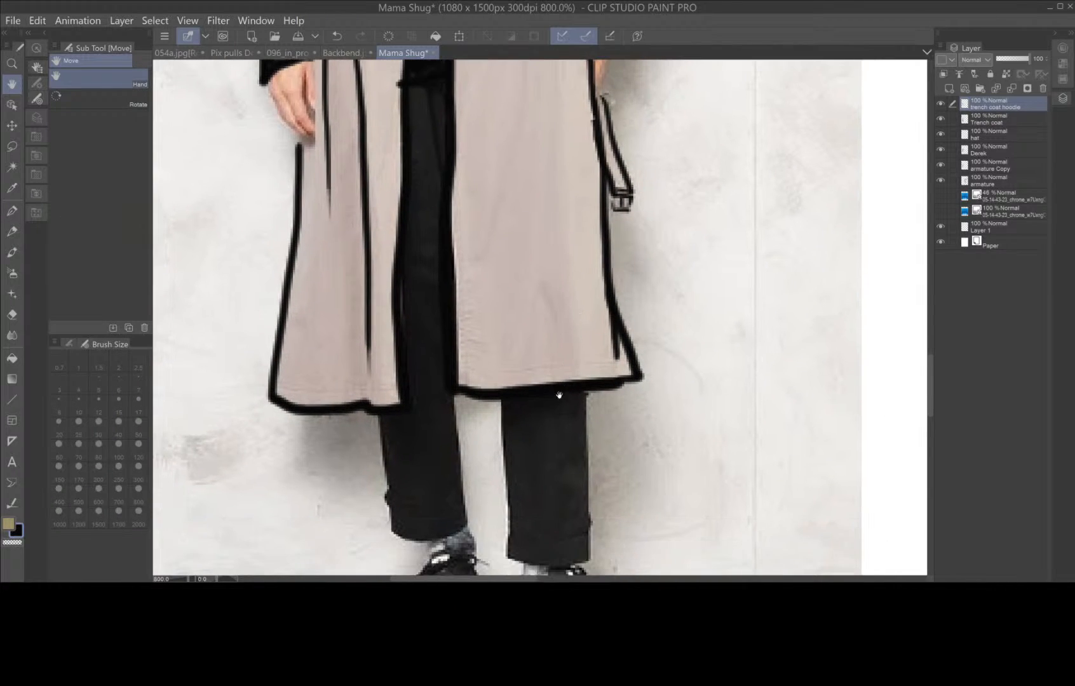
{"action": "left_click_drag", "start_coordinate": [557, 453], "coordinate": [566, 302]}
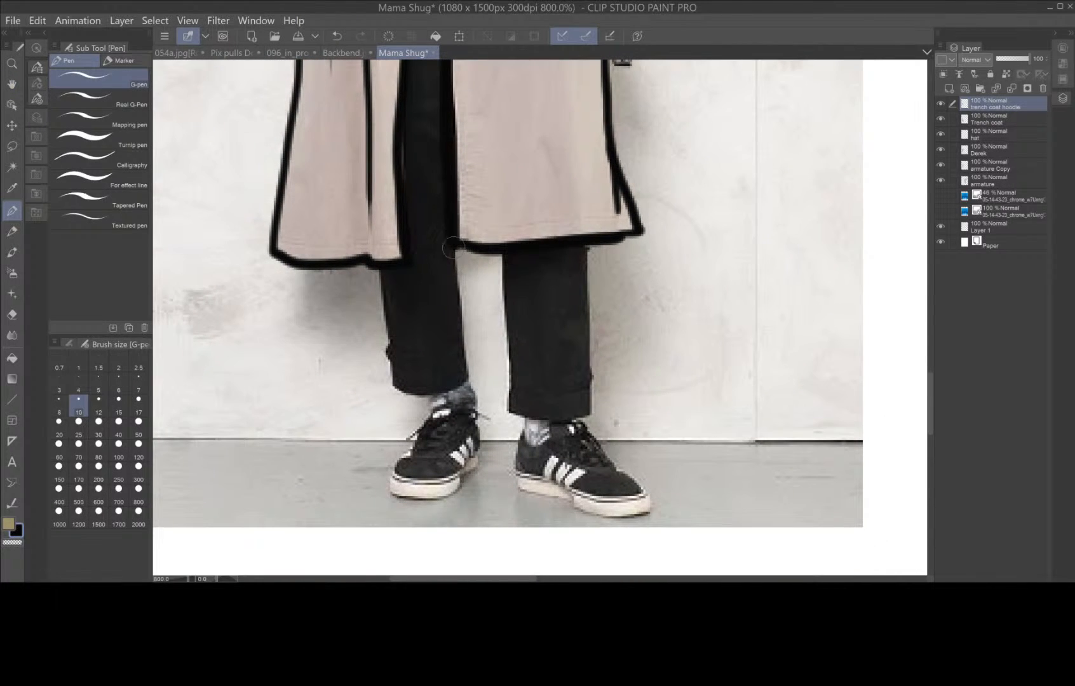
{"action": "mouse_move", "coordinate": [451, 261]}
{"action": "left_mouse_down"}
{"action": "mouse_move", "coordinate": [464, 386]}
{"action": "mouse_move", "coordinate": [394, 388]}
{"action": "mouse_move", "coordinate": [379, 270]}
{"action": "left_mouse_up"}
{"action": "mouse_move", "coordinate": [500, 255]}
{"action": "left_mouse_down"}
{"action": "mouse_move", "coordinate": [510, 413]}
{"action": "mouse_move", "coordinate": [584, 415]}
{"action": "mouse_move", "coordinate": [586, 389]}
{"action": "mouse_move", "coordinate": [532, 392]}
{"action": "mouse_move", "coordinate": [597, 373]}
{"action": "mouse_move", "coordinate": [590, 385]}
{"action": "mouse_move", "coordinate": [582, 246]}
{"action": "left_mouse_up"}
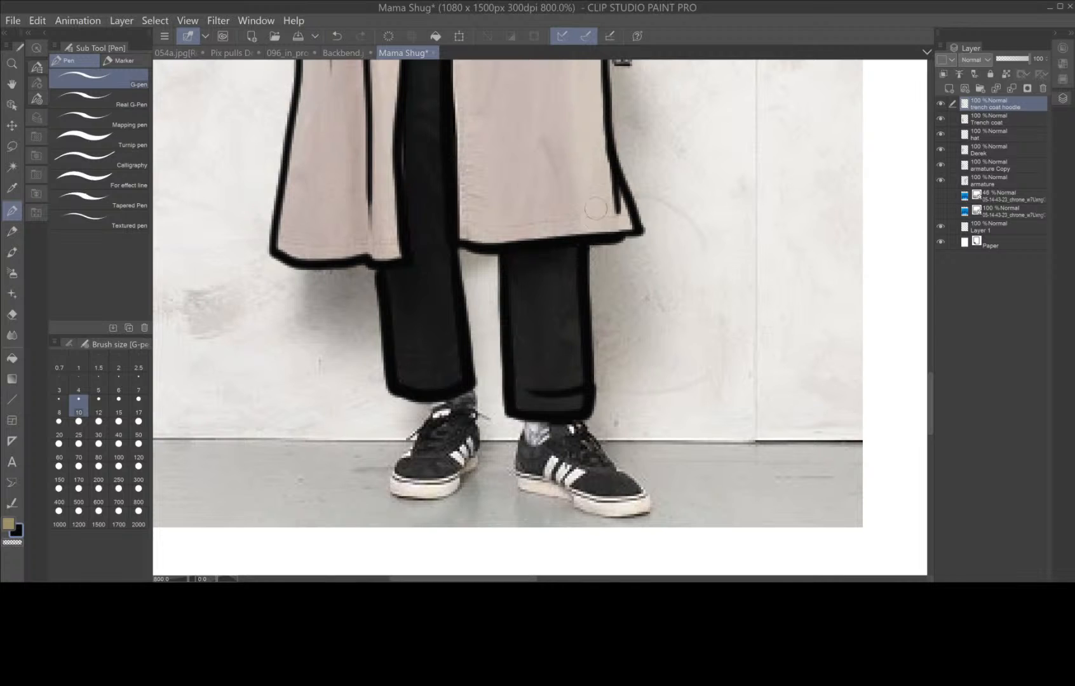
{"action": "mouse_move", "coordinate": [506, 258]}
{"action": "left_mouse_down"}
{"action": "mouse_move", "coordinate": [578, 251]}
{"action": "mouse_move", "coordinate": [515, 261]}
{"action": "mouse_move", "coordinate": [515, 396]}
{"action": "mouse_move", "coordinate": [536, 408]}
{"action": "mouse_move", "coordinate": [580, 405]}
{"action": "mouse_move", "coordinate": [573, 255]}
{"action": "mouse_move", "coordinate": [532, 265]}
{"action": "mouse_move", "coordinate": [521, 288]}
{"action": "mouse_move", "coordinate": [525, 401]}
{"action": "mouse_move", "coordinate": [558, 397]}
{"action": "mouse_move", "coordinate": [569, 379]}
{"action": "mouse_move", "coordinate": [556, 270]}
{"action": "mouse_move", "coordinate": [521, 276]}
{"action": "mouse_move", "coordinate": [538, 389]}
{"action": "mouse_move", "coordinate": [563, 391]}
{"action": "mouse_move", "coordinate": [559, 283]}
{"action": "mouse_move", "coordinate": [535, 283]}
{"action": "mouse_move", "coordinate": [535, 316]}
{"action": "mouse_move", "coordinate": [539, 380]}
{"action": "mouse_move", "coordinate": [556, 382]}
{"action": "mouse_move", "coordinate": [542, 288]}
{"action": "mouse_move", "coordinate": [540, 347]}
{"action": "mouse_move", "coordinate": [564, 408]}
{"action": "mouse_move", "coordinate": [531, 302]}
{"action": "mouse_move", "coordinate": [530, 408]}
{"action": "left_mouse_up"}
- Fill the trousers between the coat fronts and the leg on the viewer's left in solid black
{"action": "key", "text": "h"}
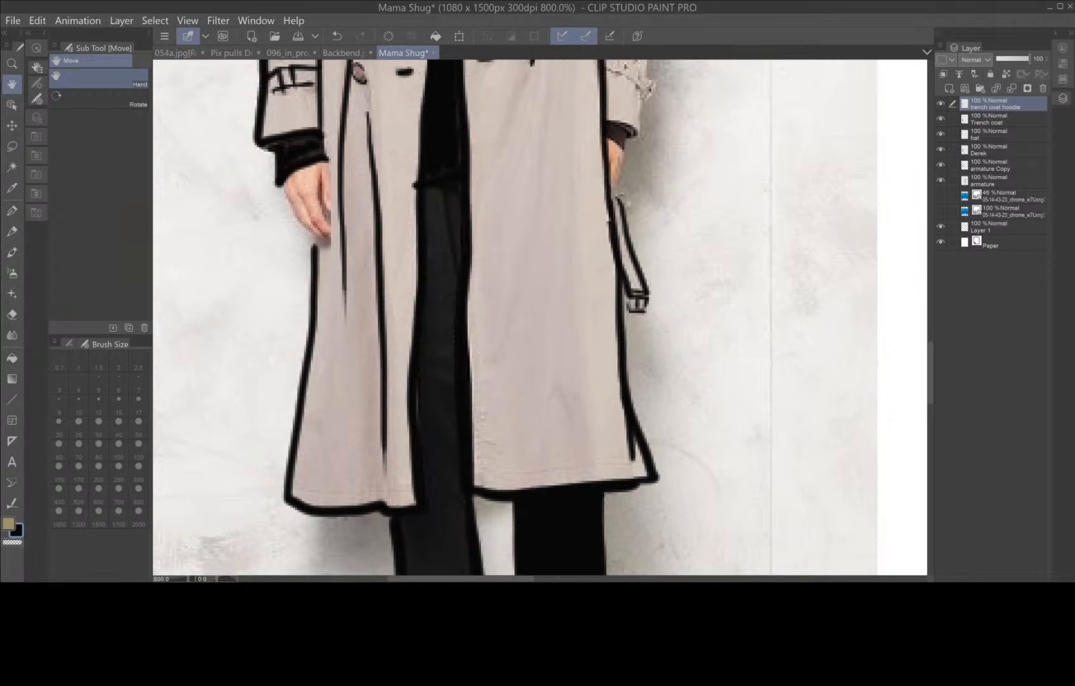
{"action": "key", "text": "p"}
{"action": "mouse_move", "coordinate": [451, 194]}
{"action": "left_mouse_down"}
{"action": "mouse_move", "coordinate": [449, 228]}
{"action": "mouse_move", "coordinate": [452, 210]}
{"action": "mouse_move", "coordinate": [433, 193]}
{"action": "mouse_move", "coordinate": [426, 212]}
{"action": "mouse_move", "coordinate": [428, 394]}
{"action": "mouse_move", "coordinate": [436, 217]}
{"action": "mouse_move", "coordinate": [441, 313]}
{"action": "mouse_move", "coordinate": [449, 243]}
{"action": "mouse_move", "coordinate": [442, 363]}
{"action": "mouse_move", "coordinate": [420, 368]}
{"action": "mouse_move", "coordinate": [430, 476]}
{"action": "mouse_move", "coordinate": [439, 392]}
{"action": "mouse_move", "coordinate": [457, 490]}
{"action": "mouse_move", "coordinate": [454, 401]}
{"action": "mouse_move", "coordinate": [491, 556]}
{"action": "mouse_move", "coordinate": [512, 278]}
{"action": "left_mouse_up"}
{"action": "key", "text": "h"}
{"action": "key", "text": "p"}
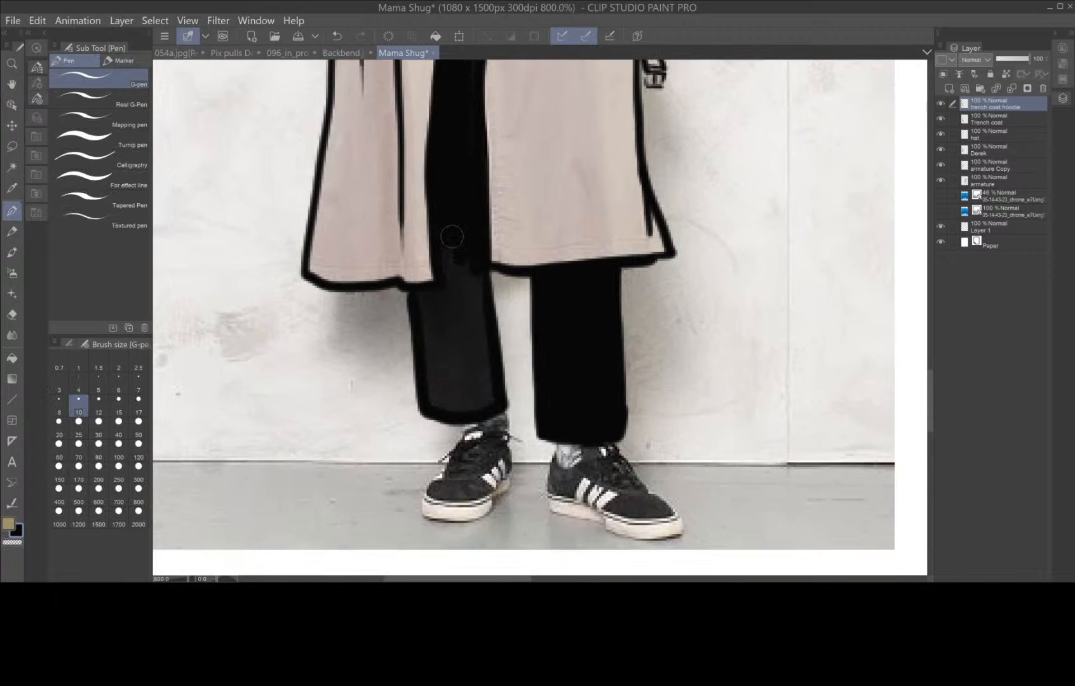
{"action": "mouse_move", "coordinate": [445, 236]}
{"action": "left_mouse_down"}
{"action": "mouse_move", "coordinate": [447, 261]}
{"action": "mouse_move", "coordinate": [442, 248]}
{"action": "mouse_move", "coordinate": [454, 361]}
{"action": "mouse_move", "coordinate": [459, 244]}
{"action": "mouse_move", "coordinate": [466, 349]}
{"action": "mouse_move", "coordinate": [477, 285]}
{"action": "mouse_move", "coordinate": [476, 375]}
{"action": "mouse_move", "coordinate": [425, 298]}
{"action": "mouse_move", "coordinate": [434, 294]}
{"action": "mouse_move", "coordinate": [417, 299]}
{"action": "mouse_move", "coordinate": [429, 366]}
{"action": "mouse_move", "coordinate": [426, 308]}
{"action": "mouse_move", "coordinate": [448, 379]}
{"action": "mouse_move", "coordinate": [428, 375]}
{"action": "mouse_move", "coordinate": [463, 417]}
{"action": "mouse_move", "coordinate": [480, 366]}
{"action": "mouse_move", "coordinate": [487, 375]}
{"action": "mouse_move", "coordinate": [484, 344]}
{"action": "mouse_move", "coordinate": [452, 411]}
{"action": "left_mouse_up"}
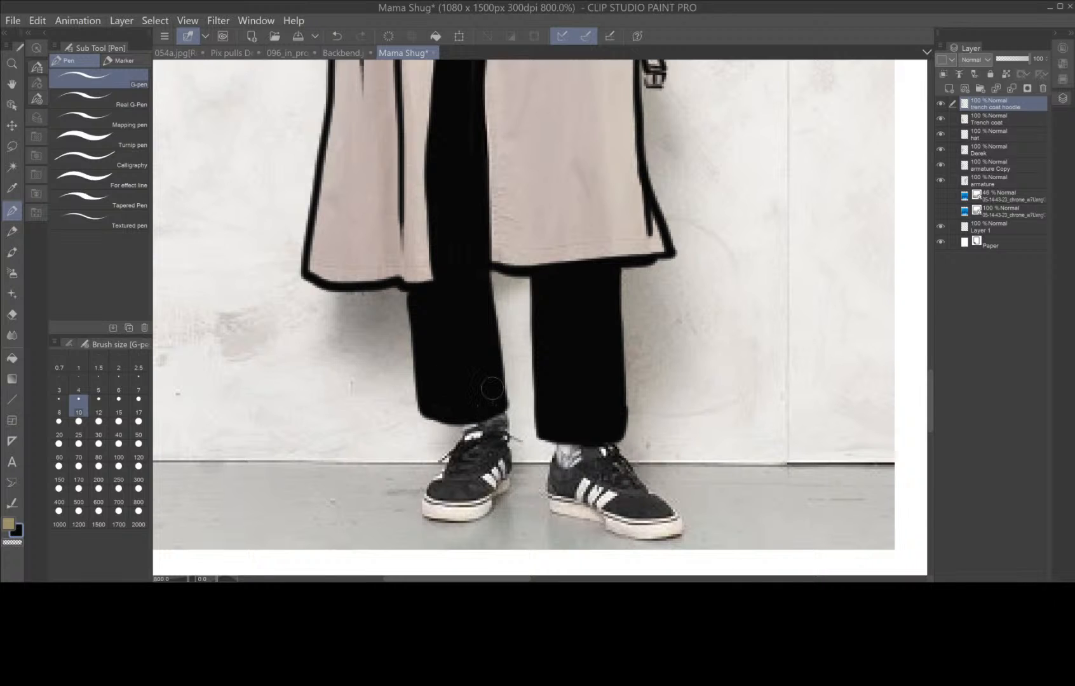
- Ink both sneakers over the photo with black uppers, outlined soles and unfilled side stripes, undoing the last stray stroke
{"action": "mouse_move", "coordinate": [546, 474]}
{"action": "left_mouse_down"}
{"action": "mouse_move", "coordinate": [562, 474]}
{"action": "mouse_move", "coordinate": [575, 475]}
{"action": "mouse_move", "coordinate": [569, 490]}
{"action": "mouse_move", "coordinate": [585, 475]}
{"action": "mouse_move", "coordinate": [620, 486]}
{"action": "mouse_move", "coordinate": [631, 498]}
{"action": "mouse_move", "coordinate": [620, 510]}
{"action": "mouse_move", "coordinate": [662, 512]}
{"action": "mouse_move", "coordinate": [635, 504]}
{"action": "mouse_move", "coordinate": [591, 460]}
{"action": "mouse_move", "coordinate": [645, 494]}
{"action": "mouse_move", "coordinate": [607, 487]}
{"action": "mouse_move", "coordinate": [614, 469]}
{"action": "mouse_move", "coordinate": [678, 480]}
{"action": "mouse_move", "coordinate": [666, 520]}
{"action": "mouse_move", "coordinate": [621, 518]}
{"action": "mouse_move", "coordinate": [682, 505]}
{"action": "mouse_move", "coordinate": [671, 506]}
{"action": "mouse_move", "coordinate": [679, 534]}
{"action": "mouse_move", "coordinate": [610, 534]}
{"action": "left_mouse_up"}
{"action": "mouse_move", "coordinate": [593, 525]}
{"action": "left_mouse_down"}
{"action": "mouse_move", "coordinate": [554, 518]}
{"action": "mouse_move", "coordinate": [549, 502]}
{"action": "left_mouse_up"}
{"action": "mouse_move", "coordinate": [553, 458]}
{"action": "left_mouse_down"}
{"action": "mouse_move", "coordinate": [562, 484]}
{"action": "mouse_move", "coordinate": [563, 474]}
{"action": "mouse_move", "coordinate": [479, 429]}
{"action": "mouse_move", "coordinate": [508, 448]}
{"action": "mouse_move", "coordinate": [507, 468]}
{"action": "mouse_move", "coordinate": [475, 478]}
{"action": "mouse_move", "coordinate": [519, 473]}
{"action": "mouse_move", "coordinate": [501, 509]}
{"action": "mouse_move", "coordinate": [518, 489]}
{"action": "mouse_move", "coordinate": [514, 474]}
{"action": "mouse_move", "coordinate": [478, 520]}
{"action": "mouse_move", "coordinate": [418, 509]}
{"action": "mouse_move", "coordinate": [420, 494]}
{"action": "mouse_move", "coordinate": [482, 501]}
{"action": "mouse_move", "coordinate": [463, 502]}
{"action": "mouse_move", "coordinate": [485, 492]}
{"action": "mouse_move", "coordinate": [452, 475]}
{"action": "mouse_move", "coordinate": [435, 493]}
{"action": "mouse_move", "coordinate": [433, 477]}
{"action": "mouse_move", "coordinate": [452, 482]}
{"action": "mouse_move", "coordinate": [453, 438]}
{"action": "mouse_move", "coordinate": [441, 455]}
{"action": "mouse_move", "coordinate": [519, 386]}
{"action": "mouse_move", "coordinate": [464, 438]}
{"action": "mouse_move", "coordinate": [476, 425]}
{"action": "mouse_move", "coordinate": [480, 435]}
{"action": "mouse_move", "coordinate": [540, 417]}
{"action": "mouse_move", "coordinate": [513, 441]}
{"action": "mouse_move", "coordinate": [484, 443]}
{"action": "mouse_move", "coordinate": [495, 447]}
{"action": "mouse_move", "coordinate": [448, 488]}
{"action": "mouse_move", "coordinate": [479, 494]}
{"action": "mouse_move", "coordinate": [455, 460]}
{"action": "mouse_move", "coordinate": [480, 459]}
{"action": "mouse_move", "coordinate": [501, 433]}
{"action": "mouse_move", "coordinate": [475, 422]}
{"action": "mouse_move", "coordinate": [504, 444]}
{"action": "left_mouse_up"}
{"action": "key", "text": "ctrl+z"}
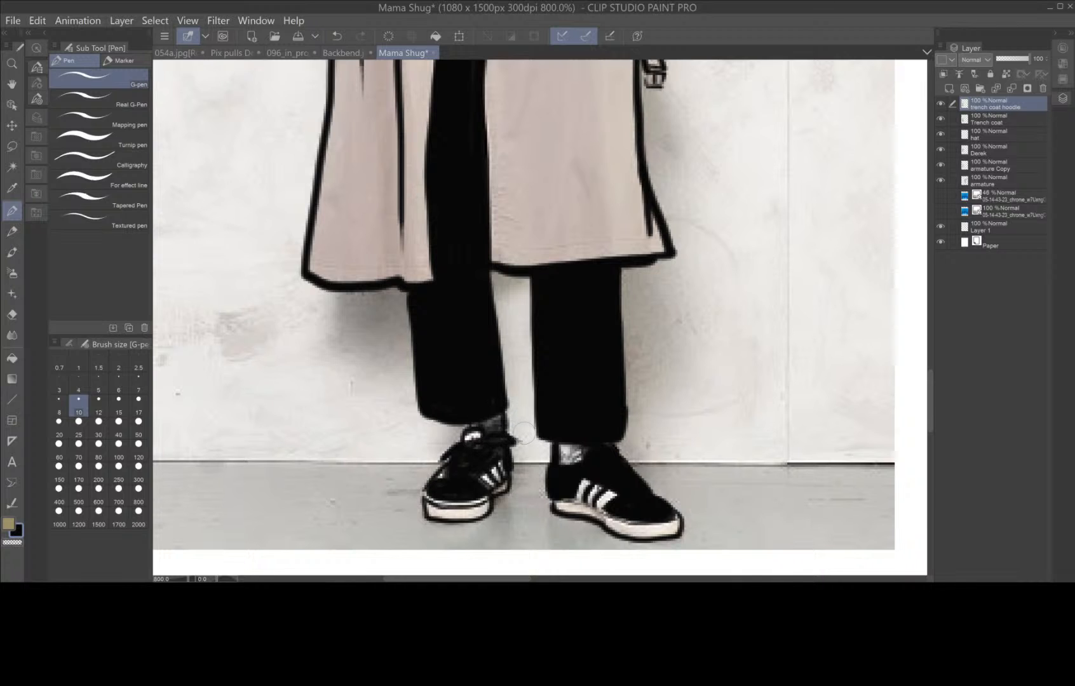
- Hide the Trench coat photo layer and check how the inked outfit sits on the teal character
{"action": "scroll", "coordinate": [699, 434], "scroll_direction": "down", "scroll_amount": 4}
{"action": "left_click_drag", "start_coordinate": [715, 391], "coordinate": [614, 436]}
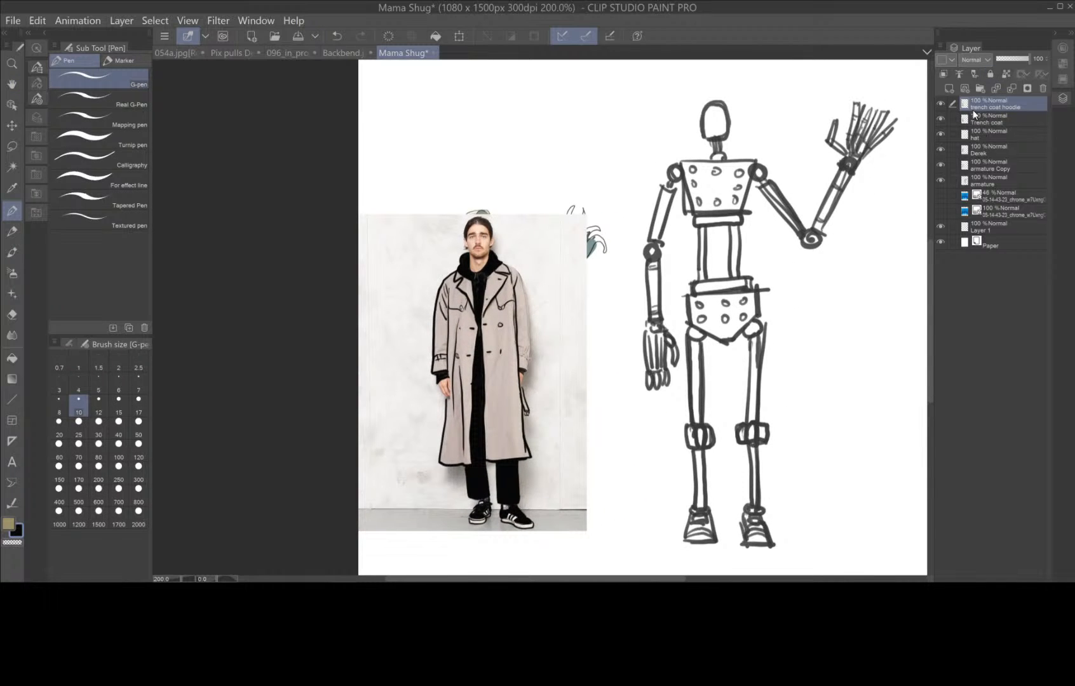
{"action": "left_click", "coordinate": [941, 118]}
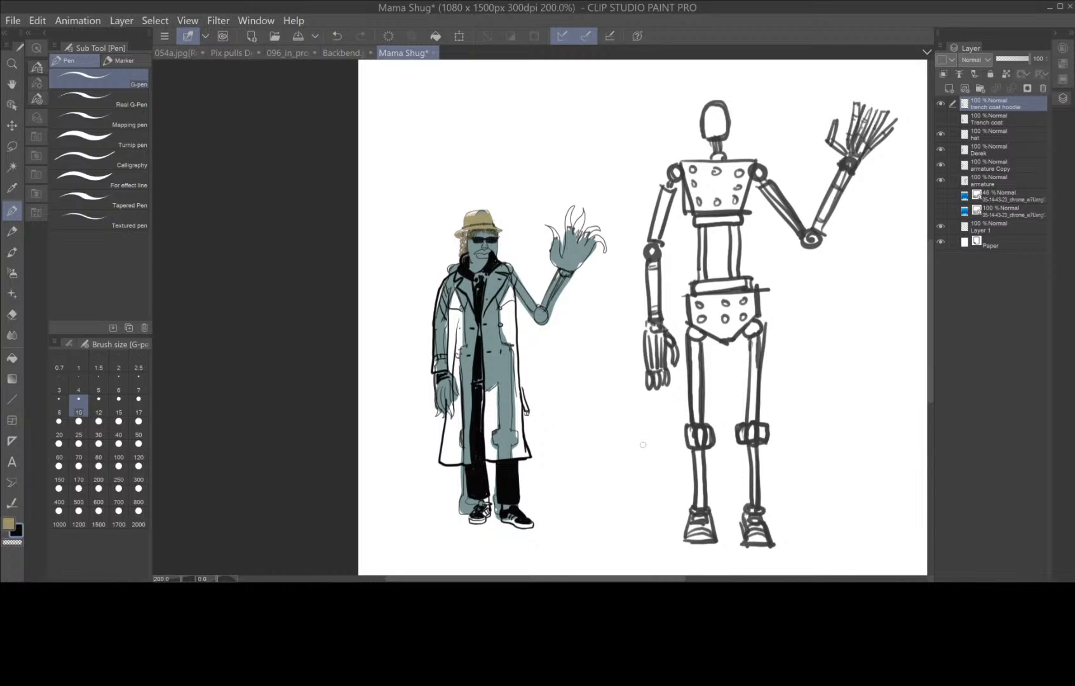
{"action": "scroll", "coordinate": [643, 445], "scroll_direction": "up", "scroll_amount": 2}
{"action": "key", "text": "space"}
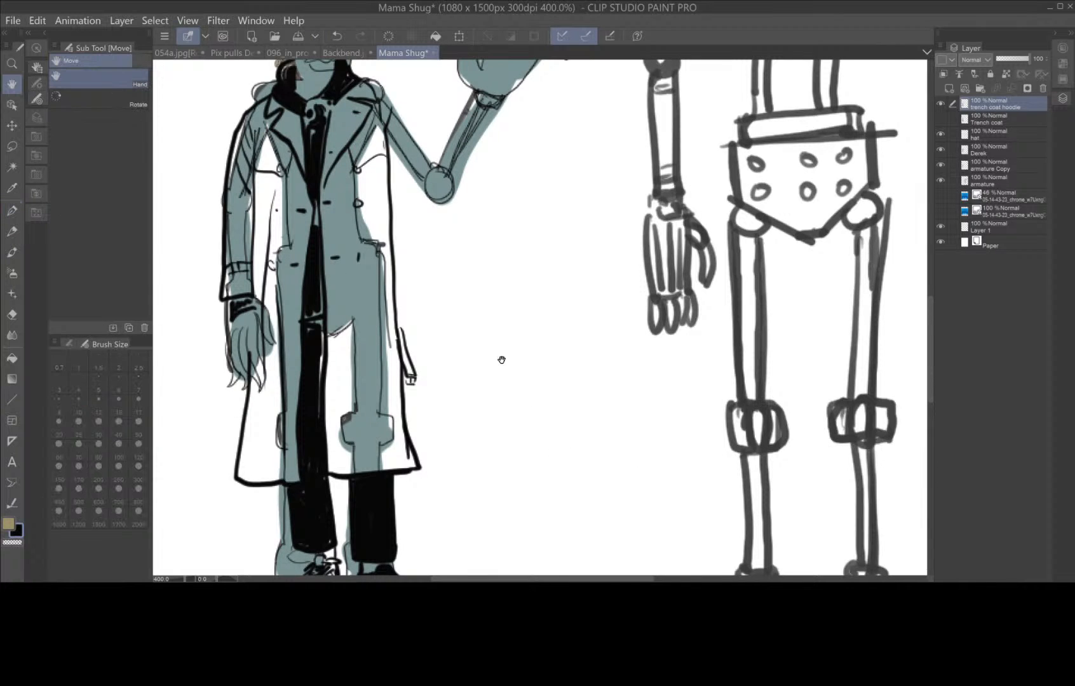
{"action": "left_click_drag", "start_coordinate": [502, 360], "coordinate": [606, 390]}
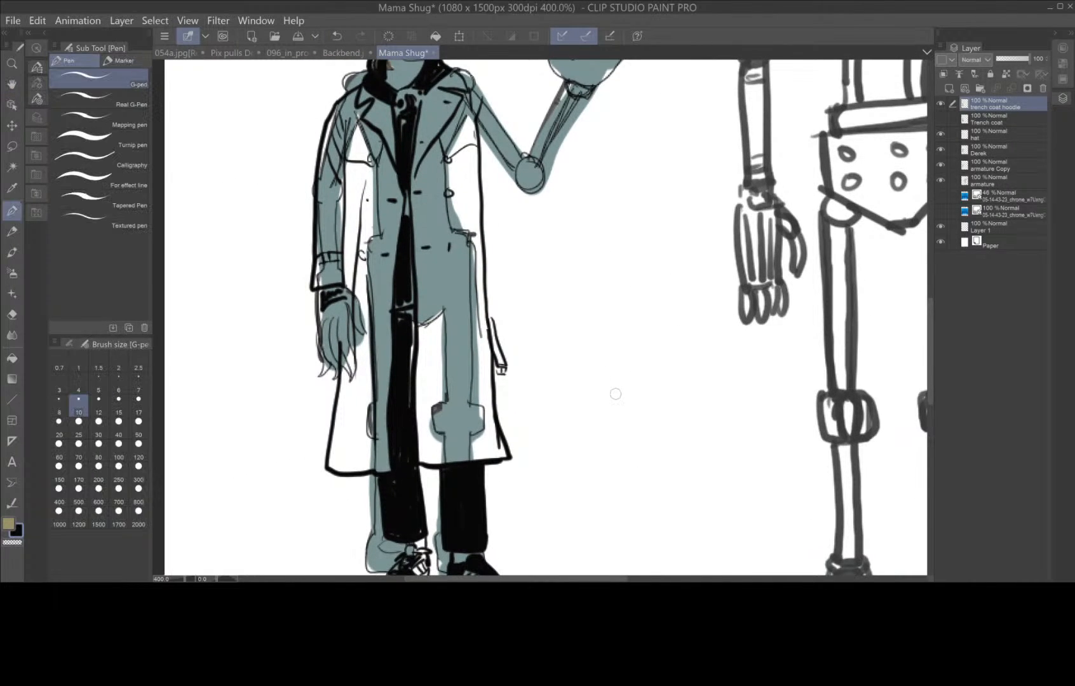
{"action": "scroll", "coordinate": [615, 391], "scroll_direction": "down", "scroll_amount": 2}
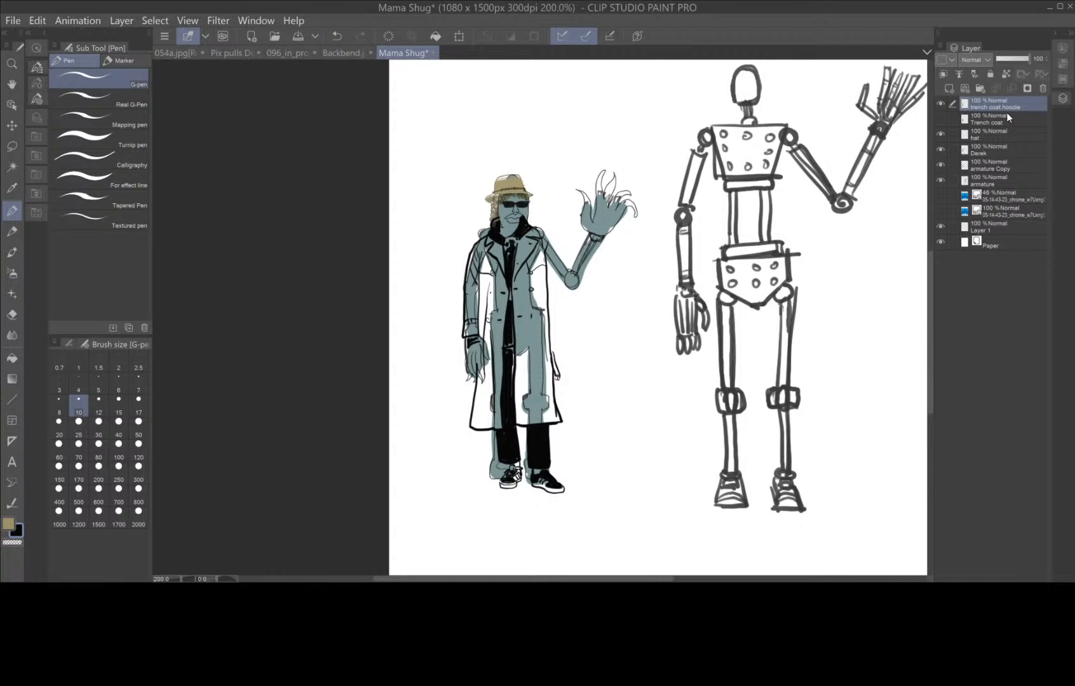
- Select the part of the black hood overlapping the mouth and chin with the Lasso, erase it and deselect
{"action": "scroll", "coordinate": [534, 232], "scroll_direction": "up", "scroll_amount": 4}
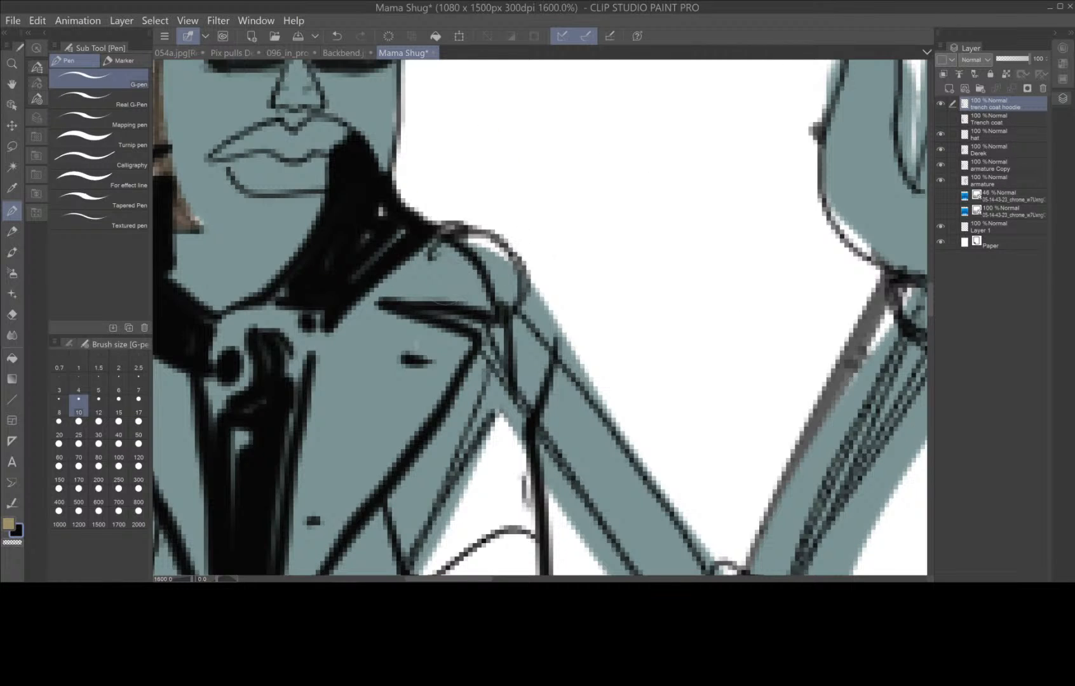
{"action": "scroll", "coordinate": [438, 304], "scroll_direction": "down", "scroll_amount": 2}
{"action": "left_click_drag", "start_coordinate": [445, 286], "coordinate": [573, 334]}
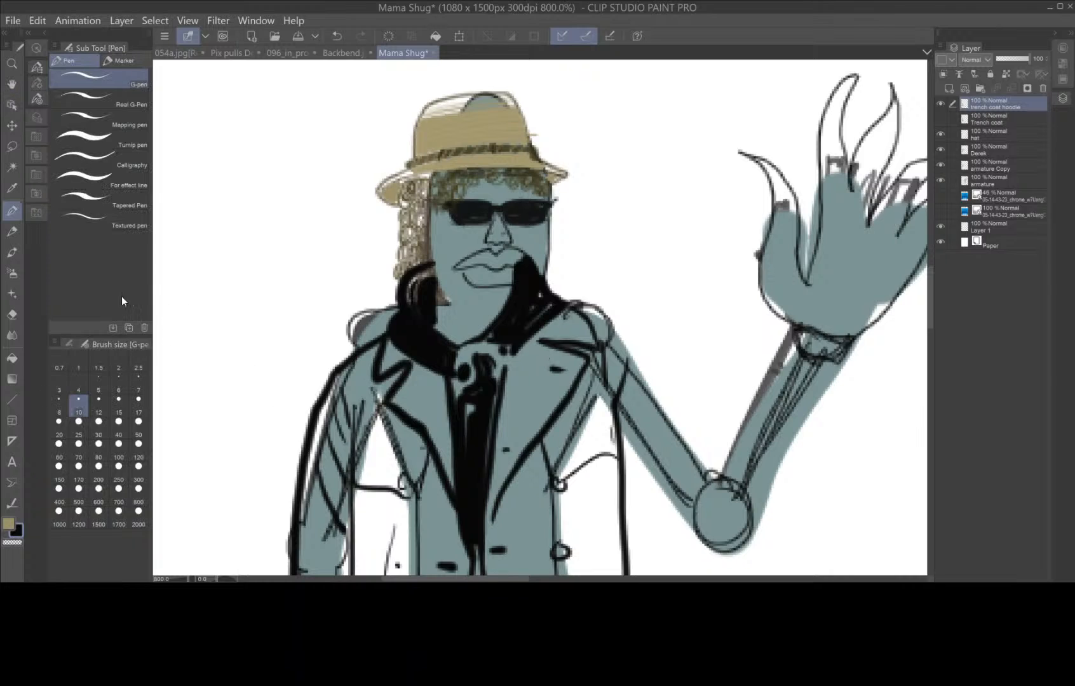
{"action": "key", "text": "m"}
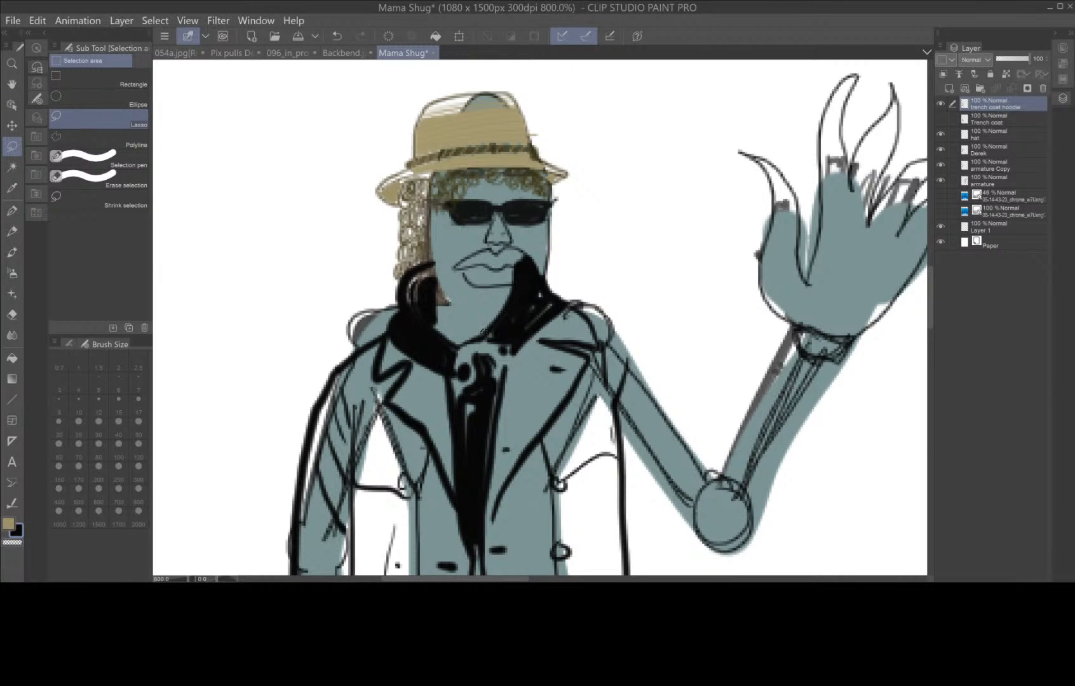
{"action": "left_click_drag", "start_coordinate": [493, 288], "coordinate": [469, 340]}
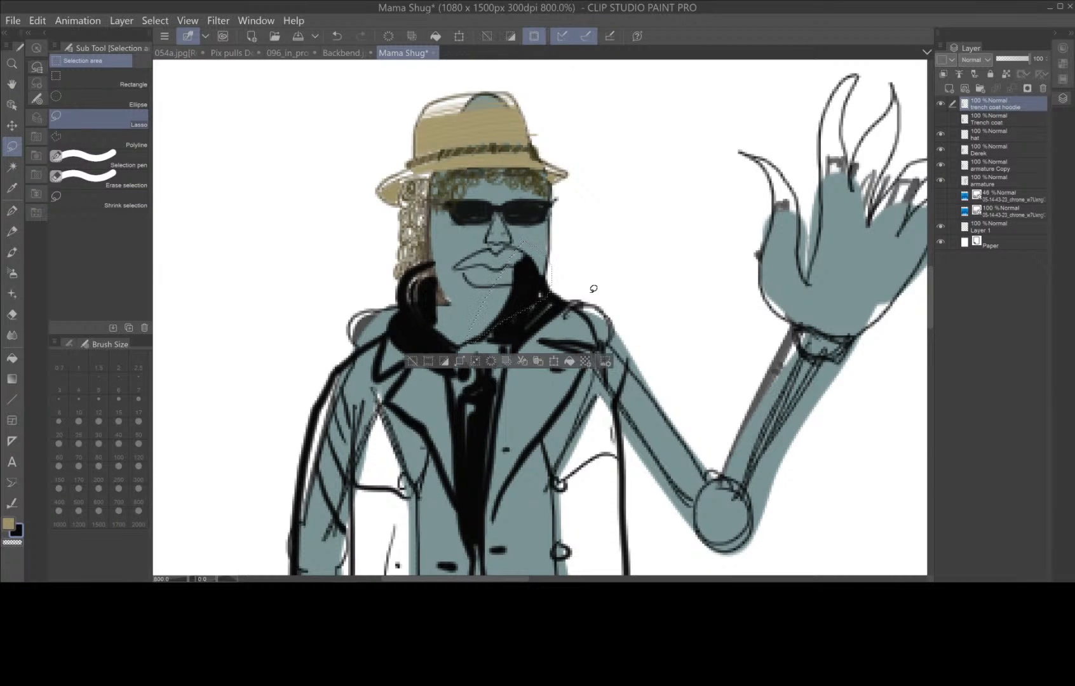
{"action": "left_click", "coordinate": [491, 361]}
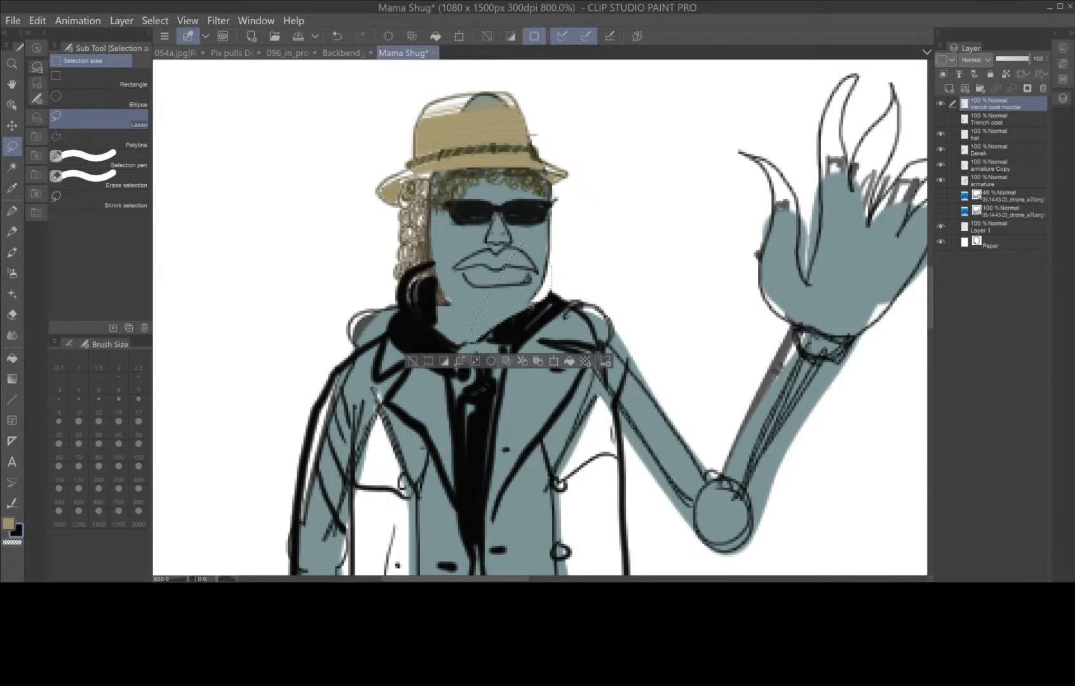
{"action": "left_click", "coordinate": [413, 361]}
- Redraw the hood edge below the chin with the G-pen and fill the hoodie front in solid black
{"action": "left_click", "coordinate": [11, 210]}
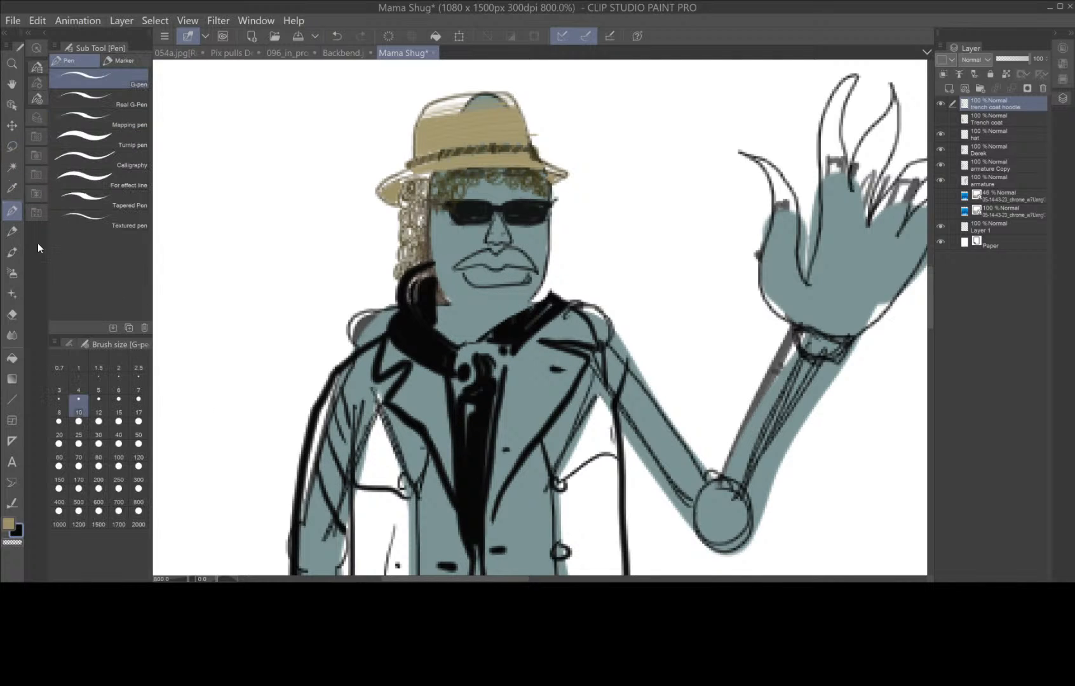
{"action": "mouse_move", "coordinate": [547, 278]}
{"action": "left_mouse_down"}
{"action": "mouse_move", "coordinate": [493, 345]}
{"action": "mouse_move", "coordinate": [480, 387]}
{"action": "mouse_move", "coordinate": [467, 388]}
{"action": "mouse_move", "coordinate": [473, 372]}
{"action": "mouse_move", "coordinate": [453, 361]}
{"action": "mouse_move", "coordinate": [426, 306]}
{"action": "mouse_move", "coordinate": [462, 355]}
{"action": "mouse_move", "coordinate": [430, 293]}
{"action": "mouse_move", "coordinate": [476, 363]}
{"action": "mouse_move", "coordinate": [504, 351]}
{"action": "mouse_move", "coordinate": [499, 365]}
{"action": "mouse_move", "coordinate": [465, 359]}
{"action": "mouse_move", "coordinate": [458, 409]}
{"action": "mouse_move", "coordinate": [470, 425]}
{"action": "mouse_move", "coordinate": [455, 409]}
{"action": "mouse_move", "coordinate": [492, 362]}
{"action": "mouse_move", "coordinate": [490, 402]}
{"action": "mouse_move", "coordinate": [501, 361]}
{"action": "left_mouse_up"}
{"action": "left_click_drag", "start_coordinate": [529, 554], "coordinate": [542, 414]}
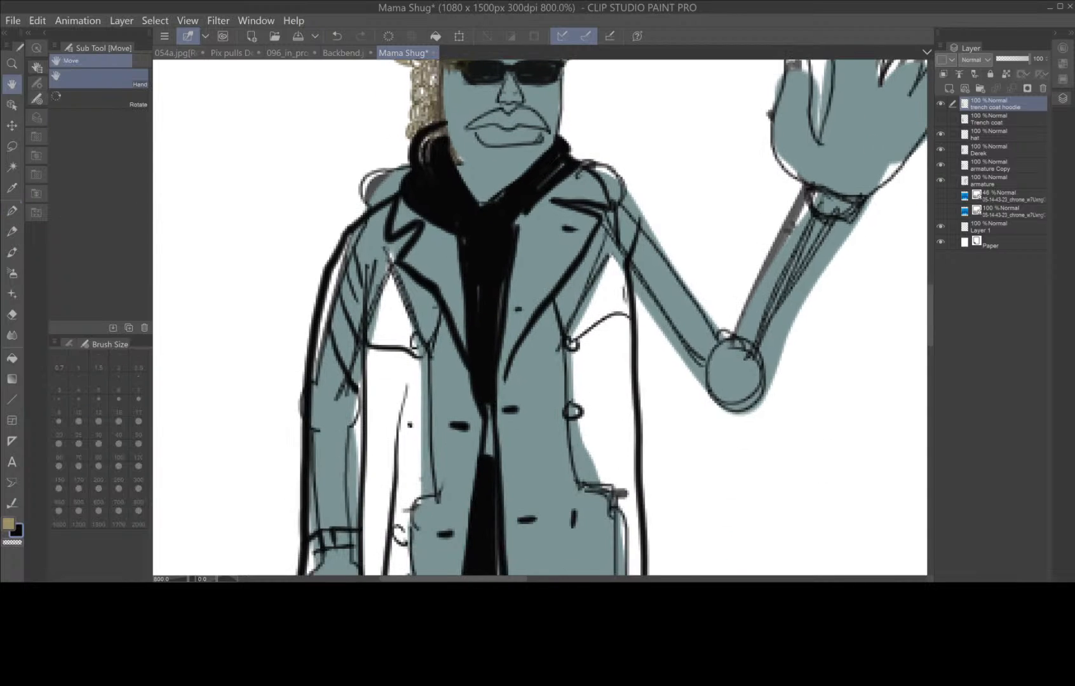
- Show the Trench coat photo, sample the coat's beige from it with the Eyedropper, and hide the photo again
{"action": "left_click", "coordinate": [941, 119]}
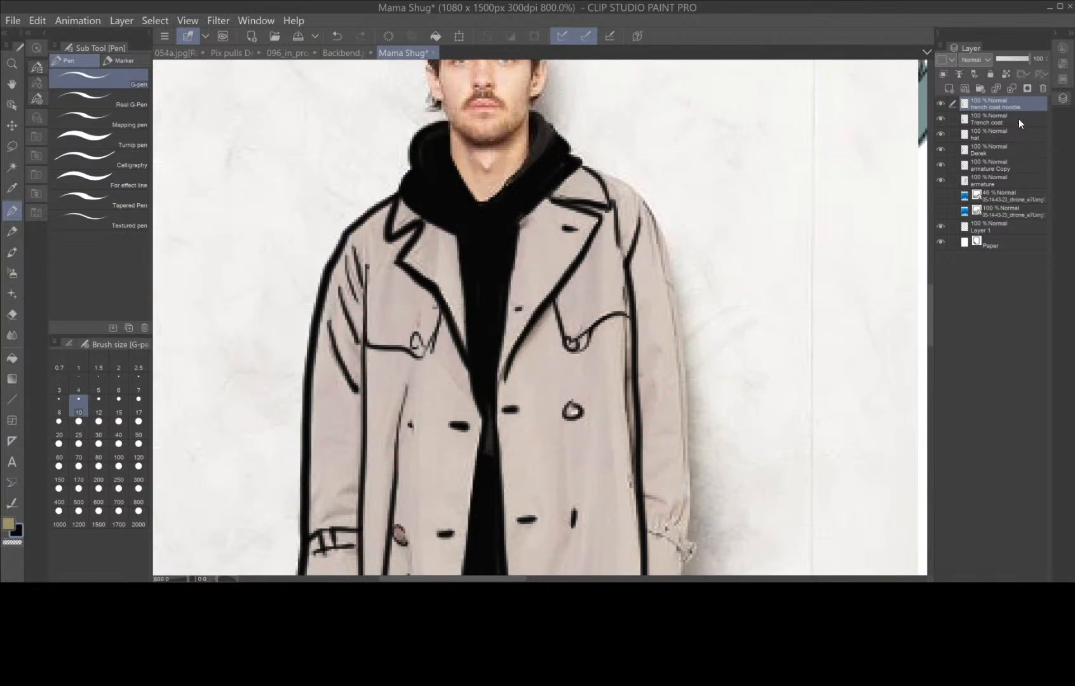
{"action": "left_click", "coordinate": [1011, 119]}
{"action": "left_click", "coordinate": [13, 190]}
{"action": "left_click", "coordinate": [545, 257]}
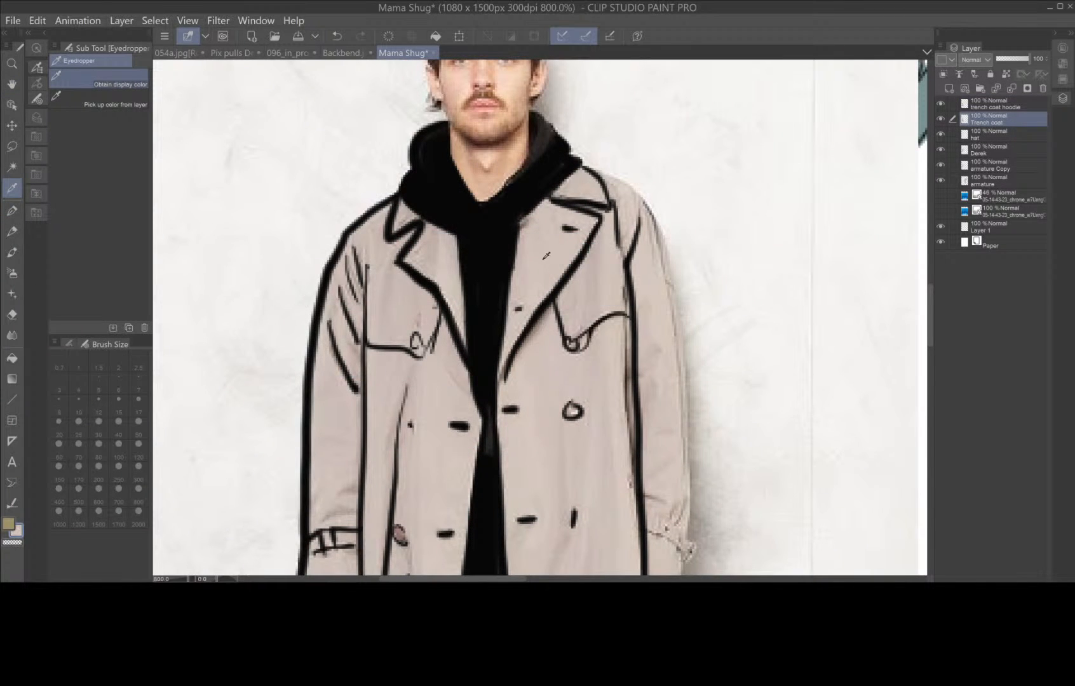
{"action": "left_click", "coordinate": [1031, 106]}
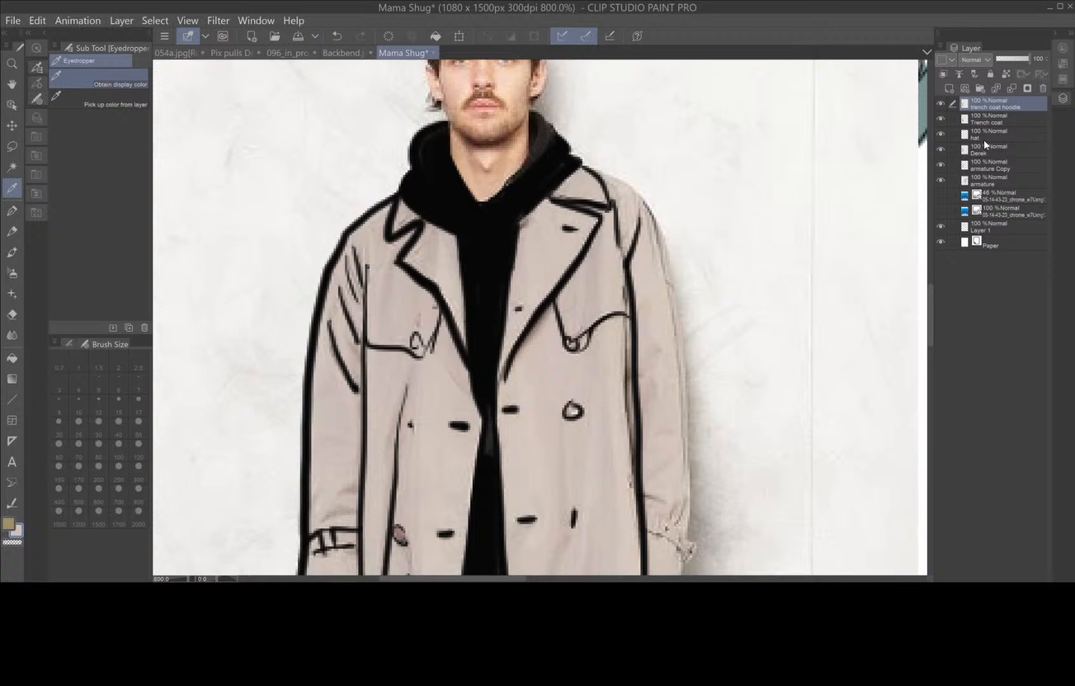
{"action": "left_click", "coordinate": [941, 120]}
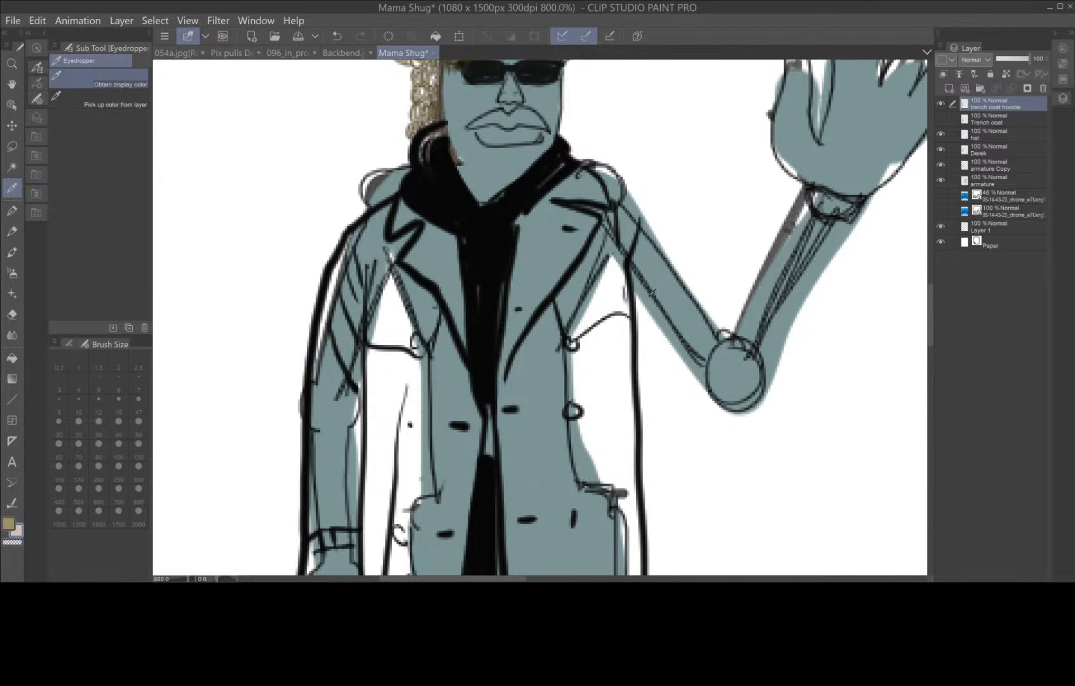
- Duplicate the trench coat hoodie layer and make the original layer below the copy active
{"action": "left_click", "coordinate": [1006, 156]}
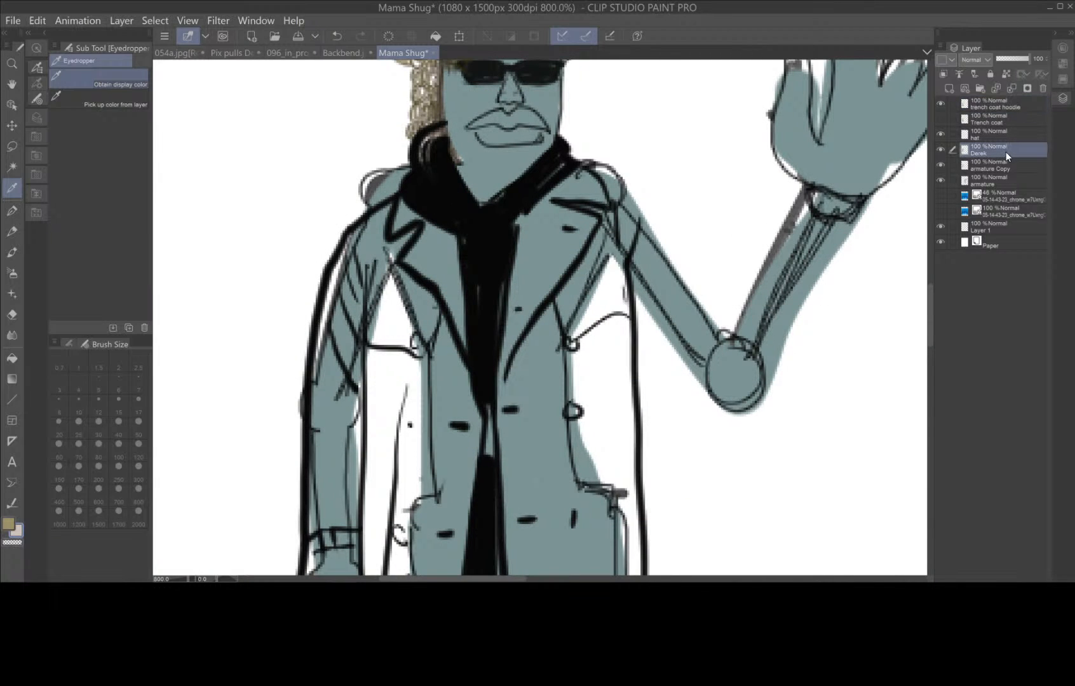
{"action": "double_click", "coordinate": [1030, 107]}
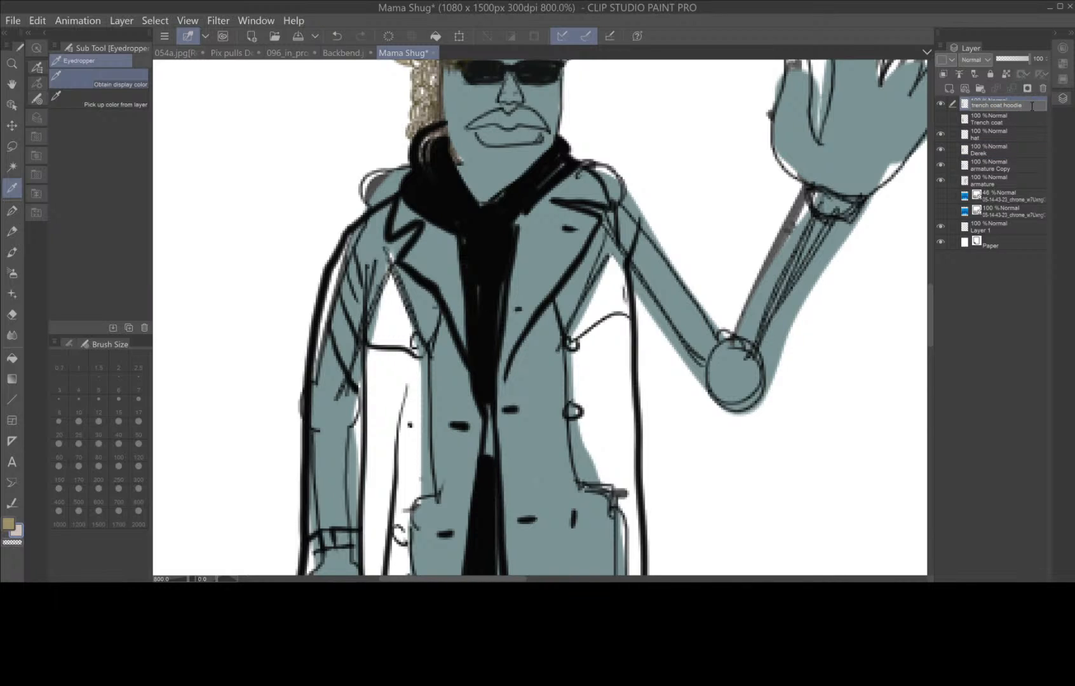
{"action": "key", "text": "Return"}
{"action": "right_click", "coordinate": [1004, 104]}
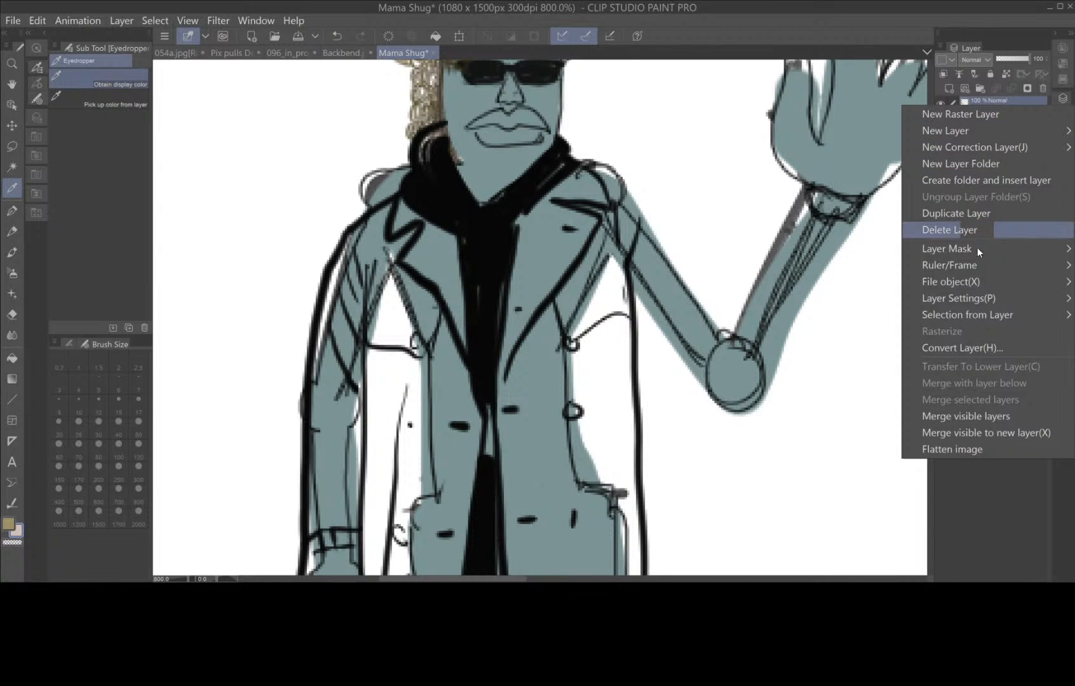
{"action": "left_click", "coordinate": [967, 214]}
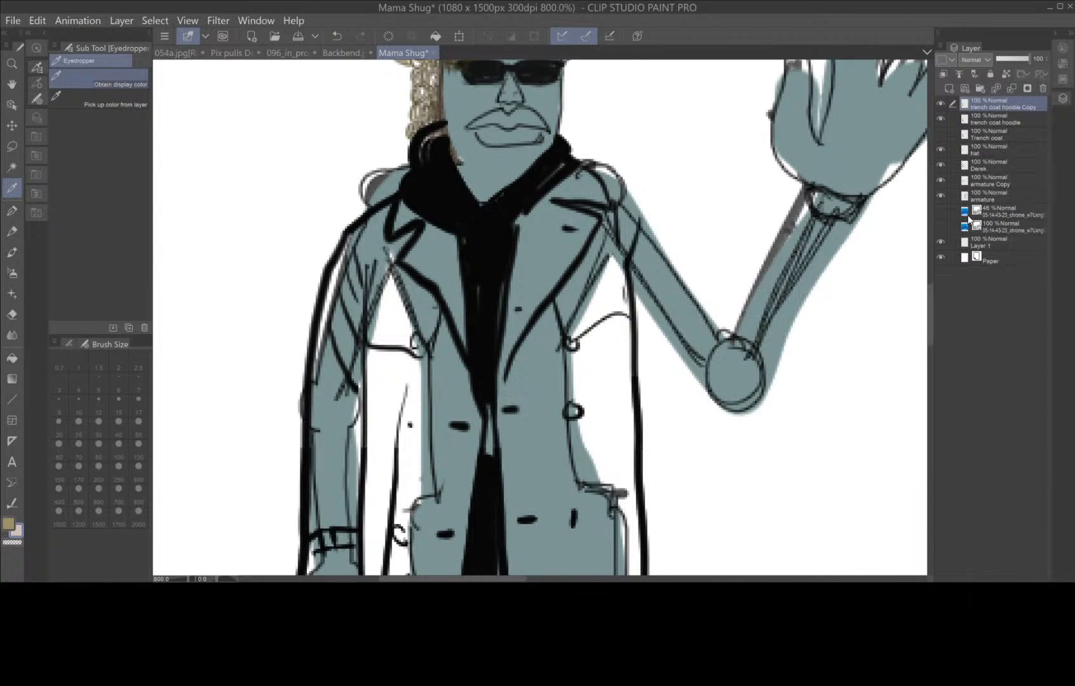
{"action": "left_click", "coordinate": [1028, 120]}
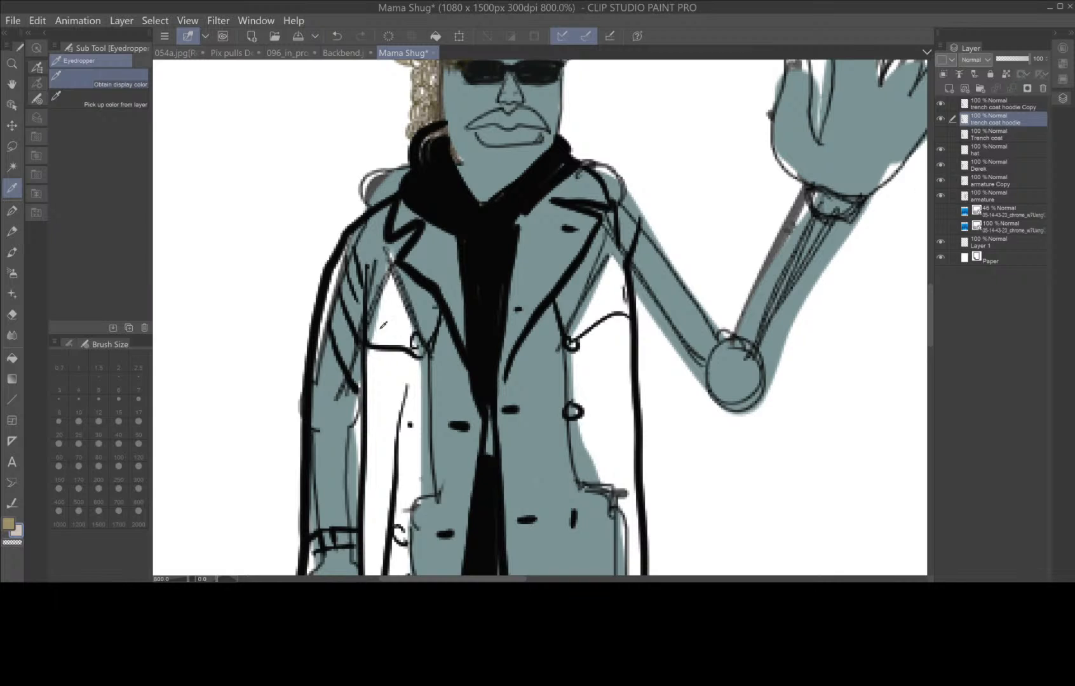
- Paint beige along the inner edges and cuff of the coat sleeve on the viewer's left with the G-pen
{"action": "key", "text": "p"}
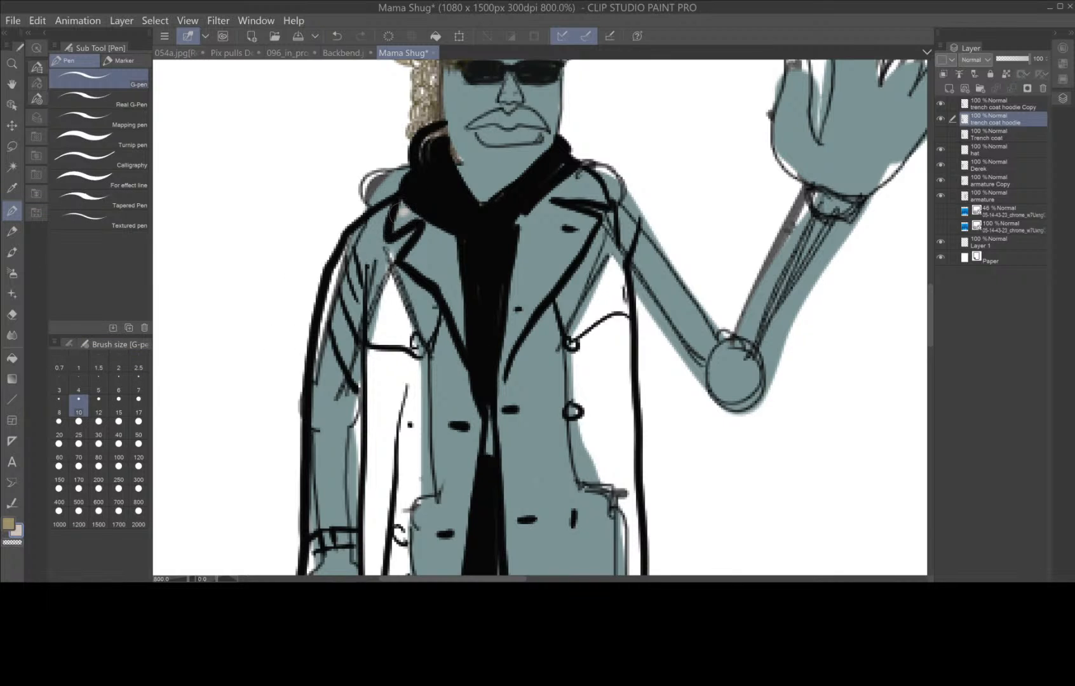
{"action": "mouse_move", "coordinate": [371, 236]}
{"action": "left_mouse_down"}
{"action": "mouse_move", "coordinate": [405, 204]}
{"action": "mouse_move", "coordinate": [349, 242]}
{"action": "mouse_move", "coordinate": [321, 312]}
{"action": "mouse_move", "coordinate": [312, 509]}
{"action": "left_mouse_up"}
{"action": "key", "text": "space"}
{"action": "left_click_drag", "start_coordinate": [419, 483], "coordinate": [433, 284]}
{"action": "mouse_move", "coordinate": [321, 295]}
{"action": "left_mouse_down"}
{"action": "mouse_move", "coordinate": [316, 371]}
{"action": "mouse_move", "coordinate": [343, 391]}
{"action": "mouse_move", "coordinate": [365, 386]}
{"action": "mouse_move", "coordinate": [374, 127]}
{"action": "left_mouse_up"}
- Paint beige across the shoulder and along the lapel edge of the coat half on the viewer's left
{"action": "key", "text": "space"}
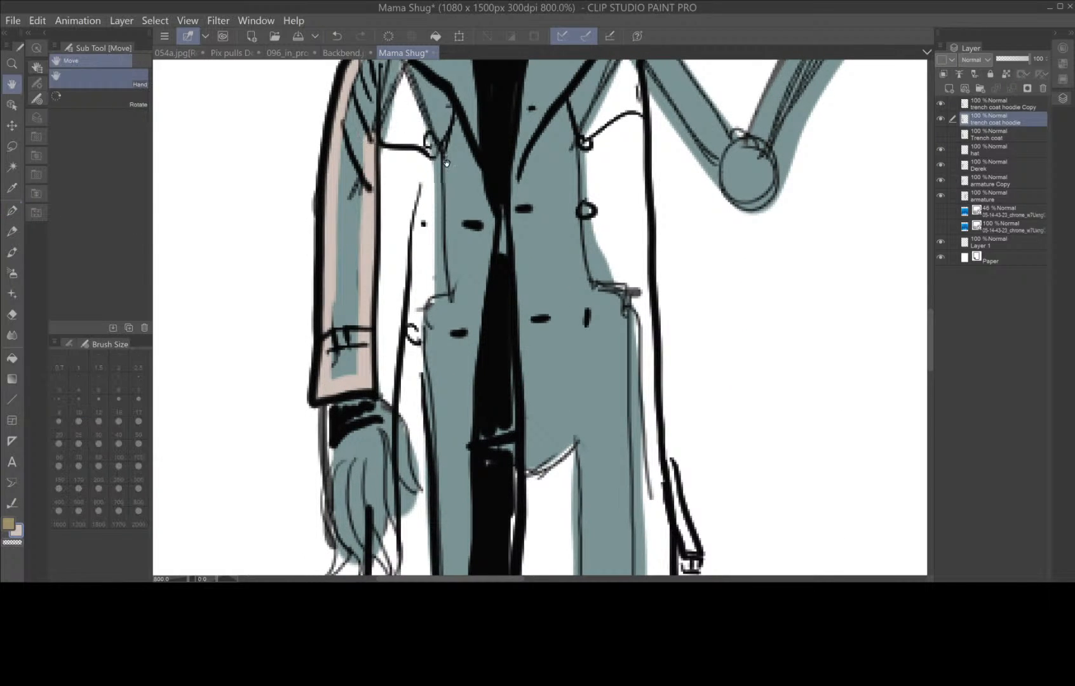
{"action": "left_click_drag", "start_coordinate": [453, 181], "coordinate": [474, 430]}
{"action": "mouse_move", "coordinate": [384, 445]}
{"action": "left_mouse_down"}
{"action": "mouse_move", "coordinate": [414, 323]}
{"action": "mouse_move", "coordinate": [413, 362]}
{"action": "mouse_move", "coordinate": [445, 294]}
{"action": "mouse_move", "coordinate": [432, 311]}
{"action": "mouse_move", "coordinate": [502, 414]}
{"action": "mouse_move", "coordinate": [490, 270]}
{"action": "left_mouse_up"}
{"action": "key", "text": "space"}
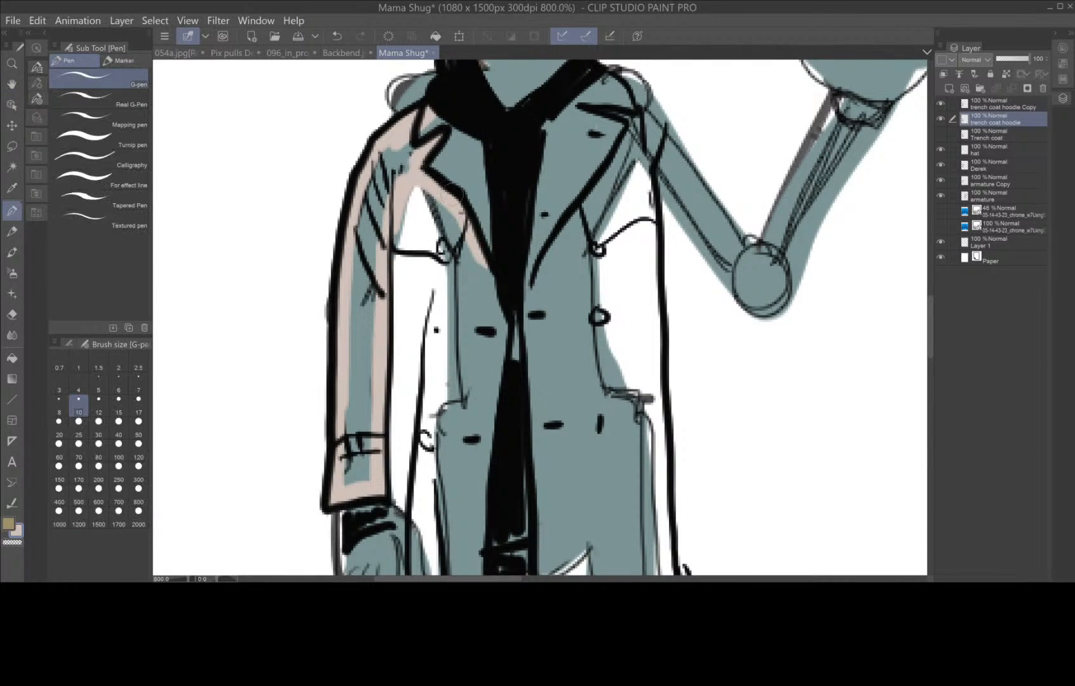
- Paint beige beside the sleeve seam and along the front edge of the coat body on the viewer's left
{"action": "mouse_move", "coordinate": [399, 213]}
{"action": "left_mouse_down"}
{"action": "mouse_move", "coordinate": [397, 496]}
{"action": "mouse_move", "coordinate": [406, 518]}
{"action": "left_mouse_up"}
{"action": "key", "text": "space"}
{"action": "left_click_drag", "start_coordinate": [493, 553], "coordinate": [481, 326]}
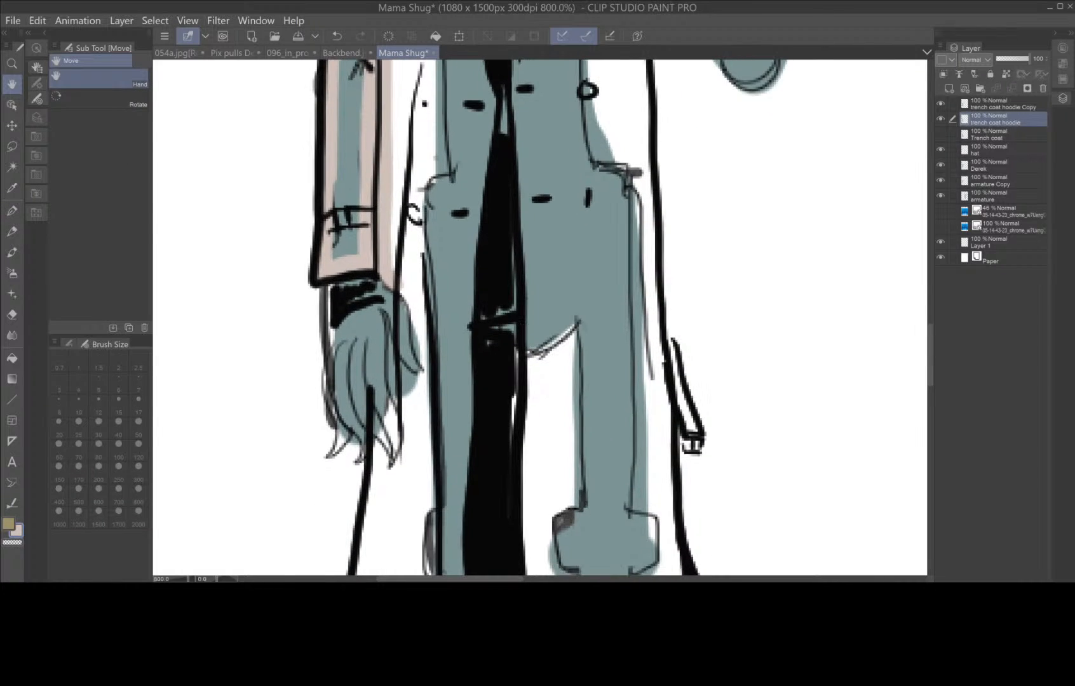
{"action": "mouse_move", "coordinate": [412, 305]}
{"action": "left_mouse_down"}
{"action": "mouse_move", "coordinate": [432, 367]}
{"action": "mouse_move", "coordinate": [410, 389]}
{"action": "mouse_move", "coordinate": [391, 333]}
{"action": "mouse_move", "coordinate": [414, 404]}
{"action": "mouse_move", "coordinate": [400, 380]}
{"action": "mouse_move", "coordinate": [388, 492]}
{"action": "mouse_move", "coordinate": [376, 459]}
{"action": "mouse_move", "coordinate": [394, 528]}
{"action": "mouse_move", "coordinate": [411, 547]}
{"action": "left_mouse_up"}
{"action": "left_click_drag", "start_coordinate": [419, 510], "coordinate": [425, 313]}
{"action": "mouse_move", "coordinate": [384, 280]}
{"action": "left_mouse_down"}
{"action": "mouse_move", "coordinate": [363, 437]}
{"action": "mouse_move", "coordinate": [362, 422]}
{"action": "mouse_move", "coordinate": [371, 442]}
{"action": "mouse_move", "coordinate": [438, 444]}
{"action": "mouse_move", "coordinate": [462, 473]}
{"action": "mouse_move", "coordinate": [456, 452]}
{"action": "mouse_move", "coordinate": [438, 446]}
{"action": "mouse_move", "coordinate": [470, 448]}
{"action": "mouse_move", "coordinate": [467, 327]}
{"action": "mouse_move", "coordinate": [489, 203]}
{"action": "mouse_move", "coordinate": [436, 474]}
{"action": "left_mouse_up"}
{"action": "mouse_move", "coordinate": [430, 540]}
{"action": "left_mouse_down"}
{"action": "mouse_move", "coordinate": [425, 419]}
{"action": "mouse_move", "coordinate": [448, 203]}
{"action": "mouse_move", "coordinate": [464, 175]}
{"action": "left_mouse_up"}
{"action": "left_click_drag", "start_coordinate": [464, 175], "coordinate": [486, 378]}
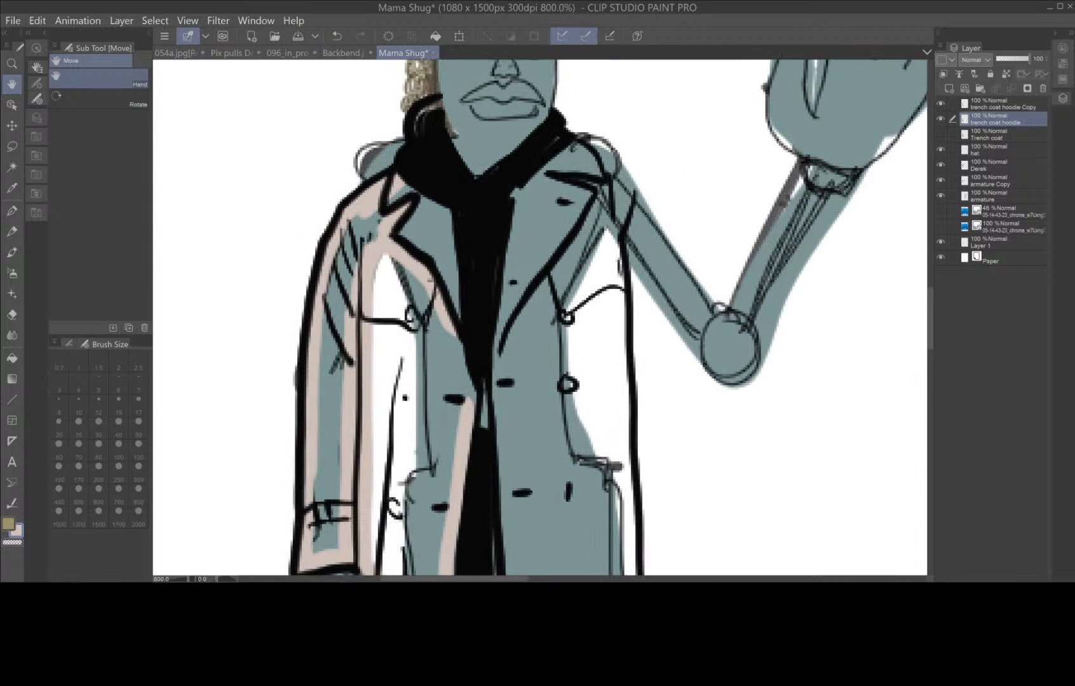
- Paint beige over both coat lapels and across the shoulder on the viewer's right with the G-pen
{"action": "key", "text": "p"}
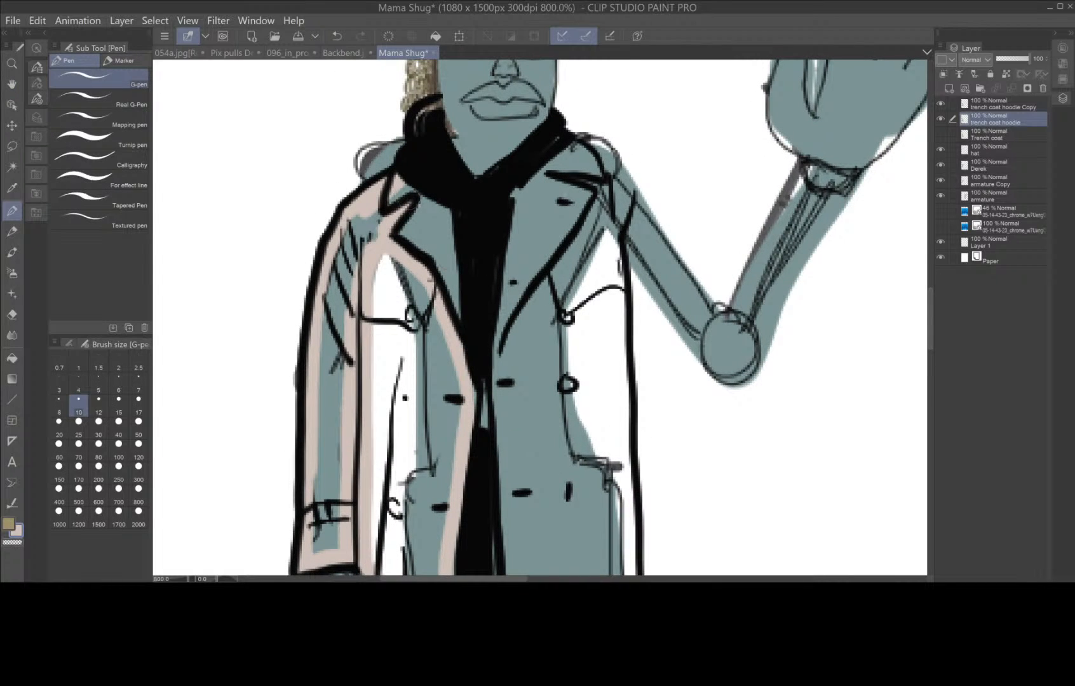
{"action": "mouse_move", "coordinate": [400, 191]}
{"action": "left_mouse_down"}
{"action": "mouse_move", "coordinate": [439, 206]}
{"action": "mouse_move", "coordinate": [458, 309]}
{"action": "mouse_move", "coordinate": [416, 230]}
{"action": "mouse_move", "coordinate": [429, 225]}
{"action": "mouse_move", "coordinate": [442, 244]}
{"action": "left_mouse_up"}
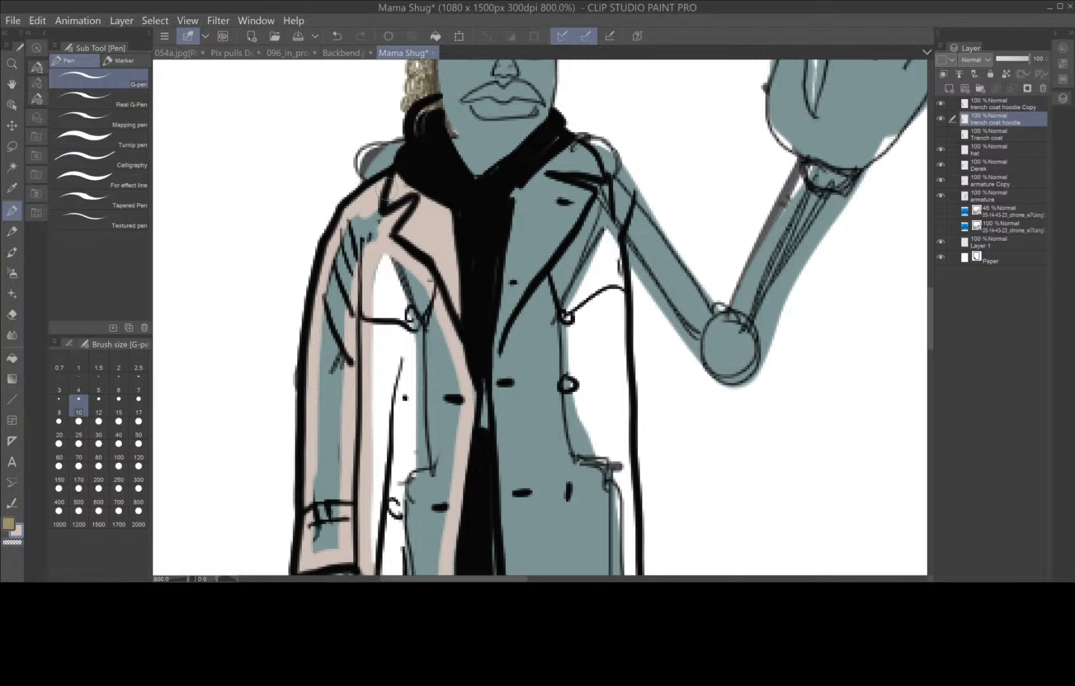
{"action": "mouse_move", "coordinate": [581, 124]}
{"action": "left_mouse_down"}
{"action": "mouse_move", "coordinate": [513, 216]}
{"action": "mouse_move", "coordinate": [502, 347]}
{"action": "mouse_move", "coordinate": [606, 178]}
{"action": "mouse_move", "coordinate": [575, 135]}
{"action": "mouse_move", "coordinate": [521, 213]}
{"action": "mouse_move", "coordinate": [512, 302]}
{"action": "mouse_move", "coordinate": [591, 156]}
{"action": "mouse_move", "coordinate": [531, 240]}
{"action": "mouse_move", "coordinate": [574, 168]}
{"action": "left_mouse_up"}
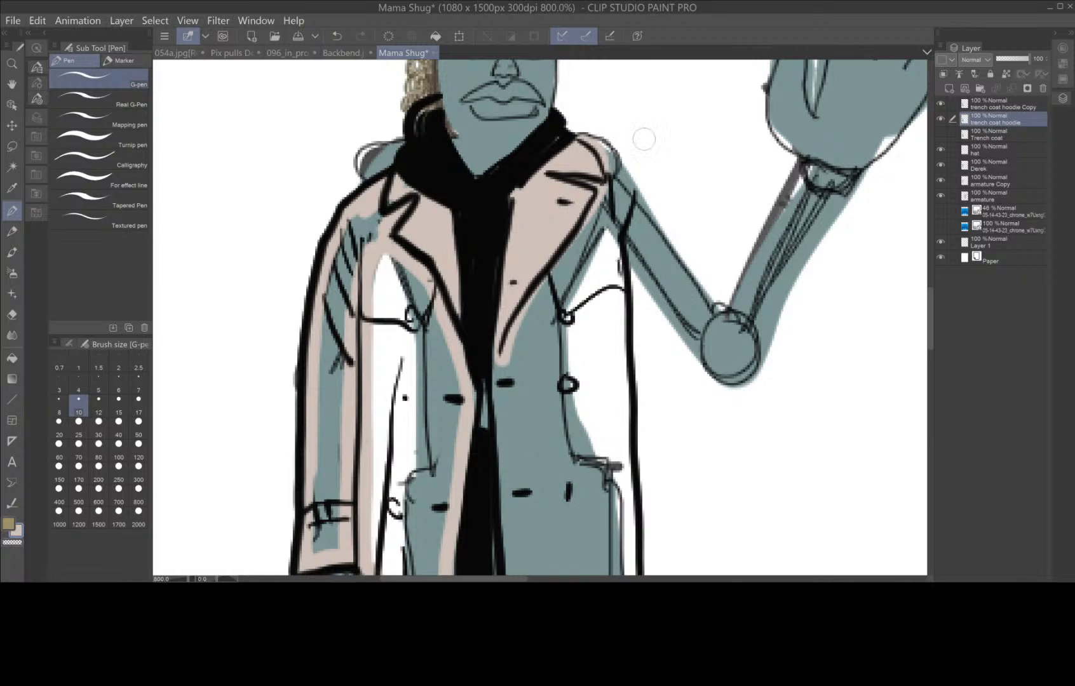
{"action": "mouse_move", "coordinate": [604, 196]}
{"action": "left_mouse_down"}
{"action": "mouse_move", "coordinate": [611, 286]}
{"action": "mouse_move", "coordinate": [620, 204]}
{"action": "mouse_move", "coordinate": [607, 147]}
{"action": "left_mouse_up"}
- Paint beige along the outer edge, hanging belt end, hem and front edge of the coat half on the viewer's right
{"action": "mouse_move", "coordinate": [599, 228]}
{"action": "left_mouse_down"}
{"action": "mouse_move", "coordinate": [565, 270]}
{"action": "mouse_move", "coordinate": [594, 251]}
{"action": "mouse_move", "coordinate": [581, 257]}
{"action": "mouse_move", "coordinate": [601, 278]}
{"action": "mouse_move", "coordinate": [603, 256]}
{"action": "mouse_move", "coordinate": [634, 531]}
{"action": "left_mouse_up"}
{"action": "scroll", "coordinate": [655, 516], "scroll_direction": "down", "scroll_amount": 3}
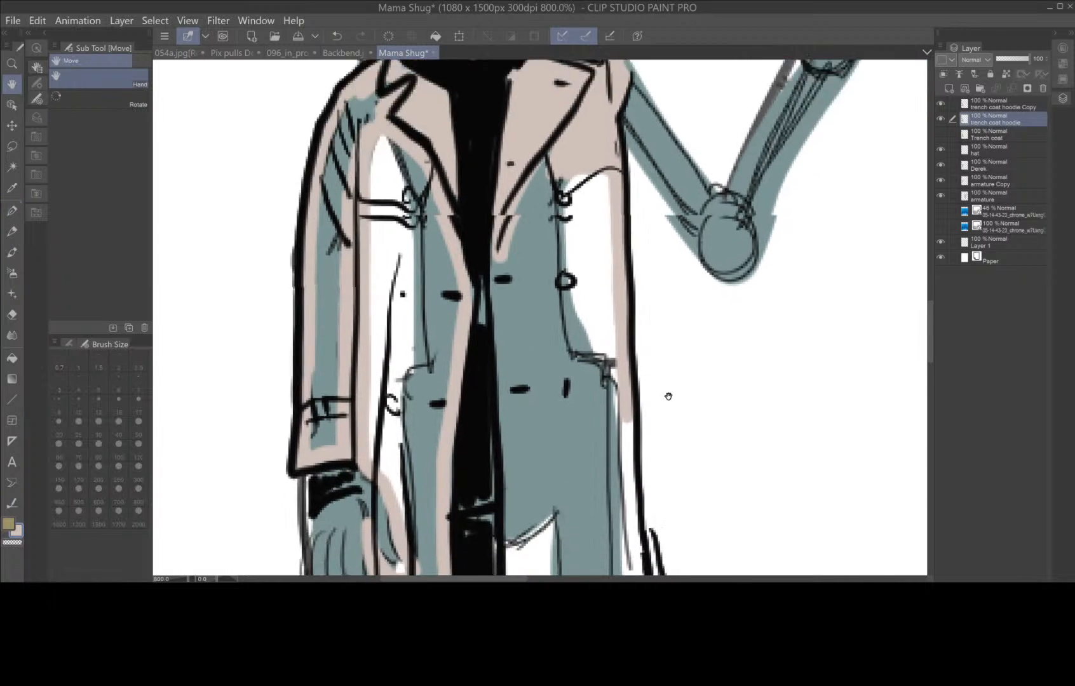
{"action": "scroll", "coordinate": [668, 396], "scroll_direction": "up", "scroll_amount": 3}
{"action": "mouse_move", "coordinate": [639, 210]}
{"action": "left_mouse_down"}
{"action": "mouse_move", "coordinate": [636, 387]}
{"action": "mouse_move", "coordinate": [640, 341]}
{"action": "mouse_move", "coordinate": [671, 430]}
{"action": "left_mouse_up"}
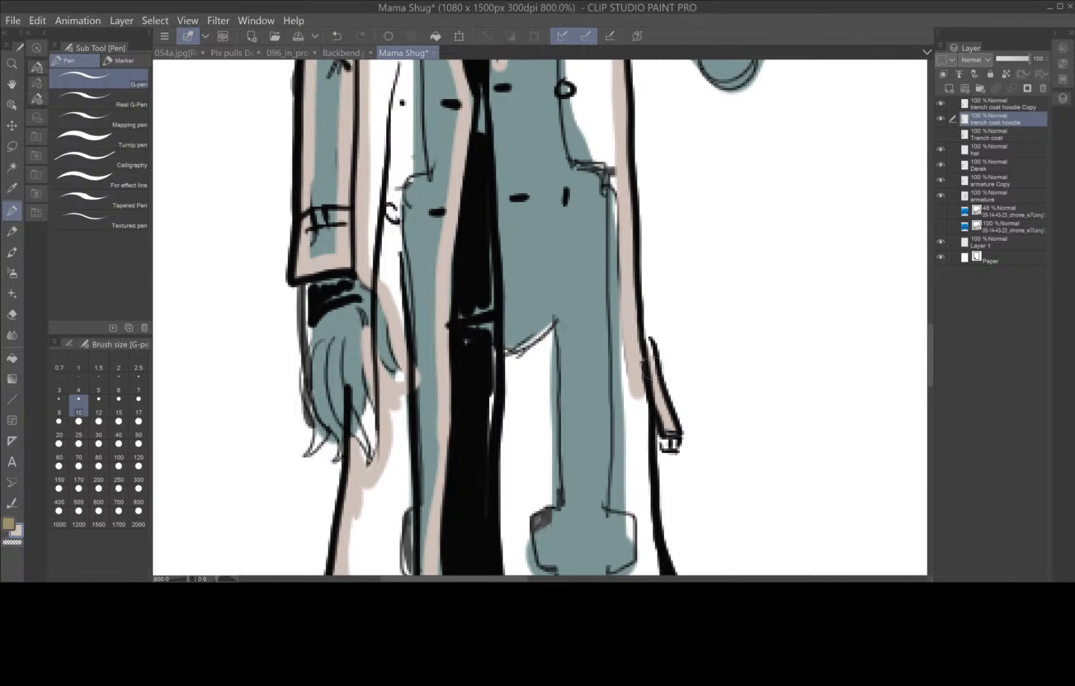
{"action": "mouse_move", "coordinate": [658, 365]}
{"action": "left_mouse_down"}
{"action": "mouse_move", "coordinate": [638, 377]}
{"action": "mouse_move", "coordinate": [650, 491]}
{"action": "left_mouse_up"}
{"action": "key", "text": "space"}
{"action": "left_click_drag", "start_coordinate": [702, 535], "coordinate": [670, 280]}
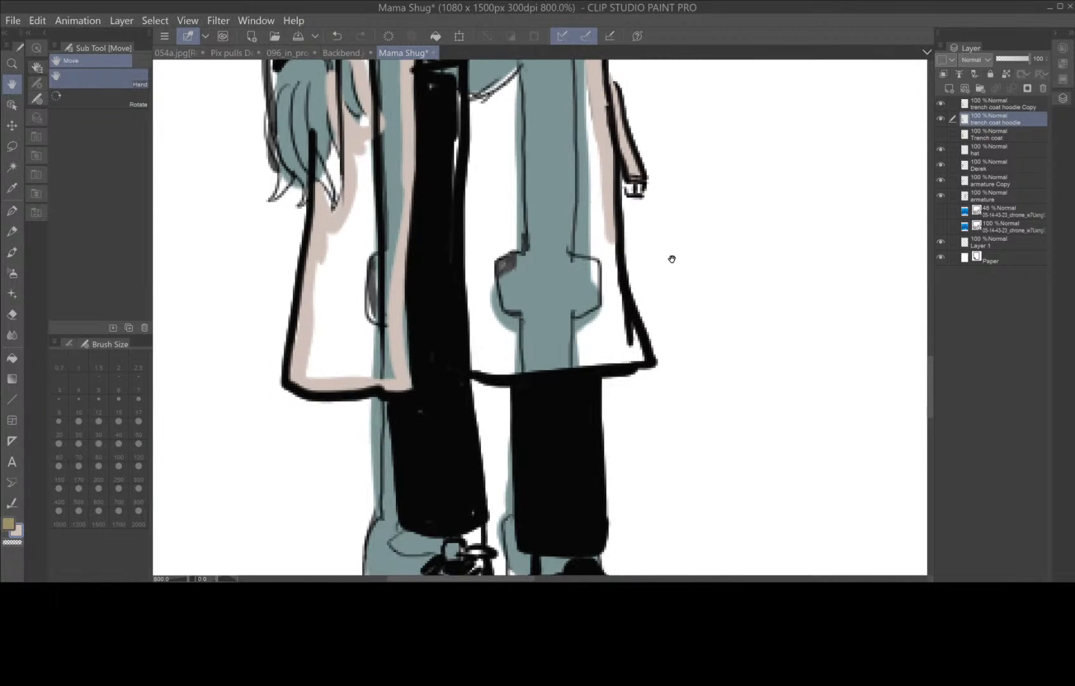
{"action": "mouse_move", "coordinate": [602, 184]}
{"action": "left_mouse_down"}
{"action": "mouse_move", "coordinate": [607, 270]}
{"action": "mouse_move", "coordinate": [609, 252]}
{"action": "mouse_move", "coordinate": [641, 359]}
{"action": "mouse_move", "coordinate": [474, 368]}
{"action": "mouse_move", "coordinate": [466, 284]}
{"action": "mouse_move", "coordinate": [478, 108]}
{"action": "mouse_move", "coordinate": [500, 278]}
{"action": "mouse_move", "coordinate": [491, 445]}
{"action": "left_mouse_up"}
{"action": "key", "text": "space"}
{"action": "mouse_move", "coordinate": [458, 352]}
{"action": "left_mouse_down"}
{"action": "mouse_move", "coordinate": [451, 175]}
{"action": "mouse_move", "coordinate": [505, 277]}
{"action": "mouse_move", "coordinate": [493, 375]}
{"action": "left_mouse_up"}
{"action": "key", "text": "space"}
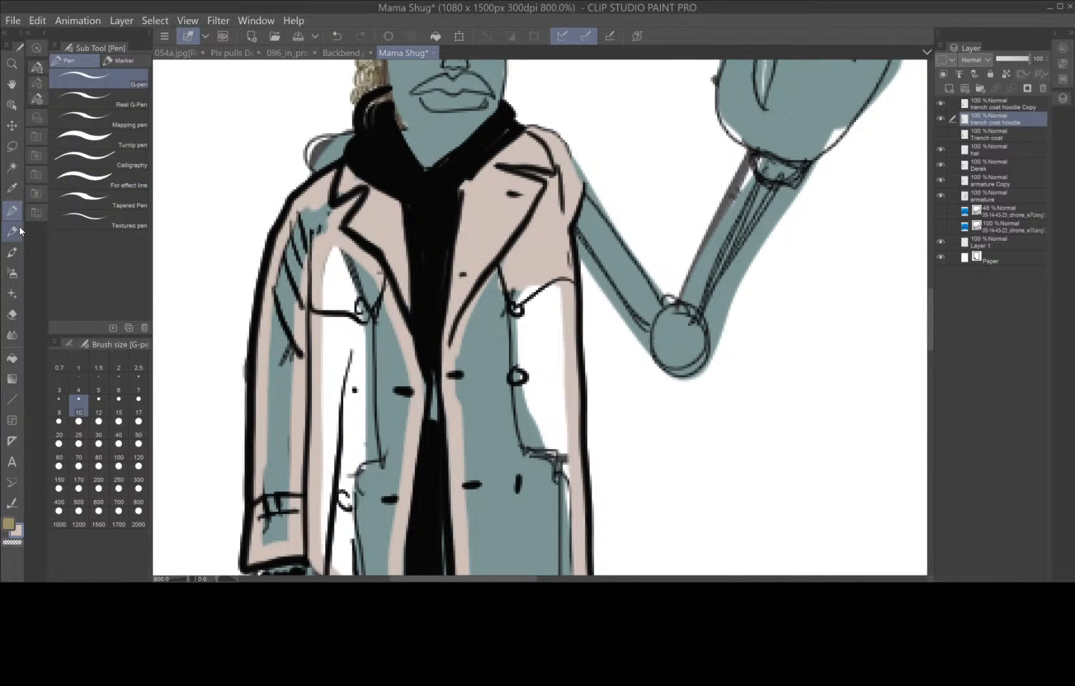
- Fill the enclosed areas of both coat body halves and the chest flaps with beige
{"action": "left_click", "coordinate": [11, 357]}
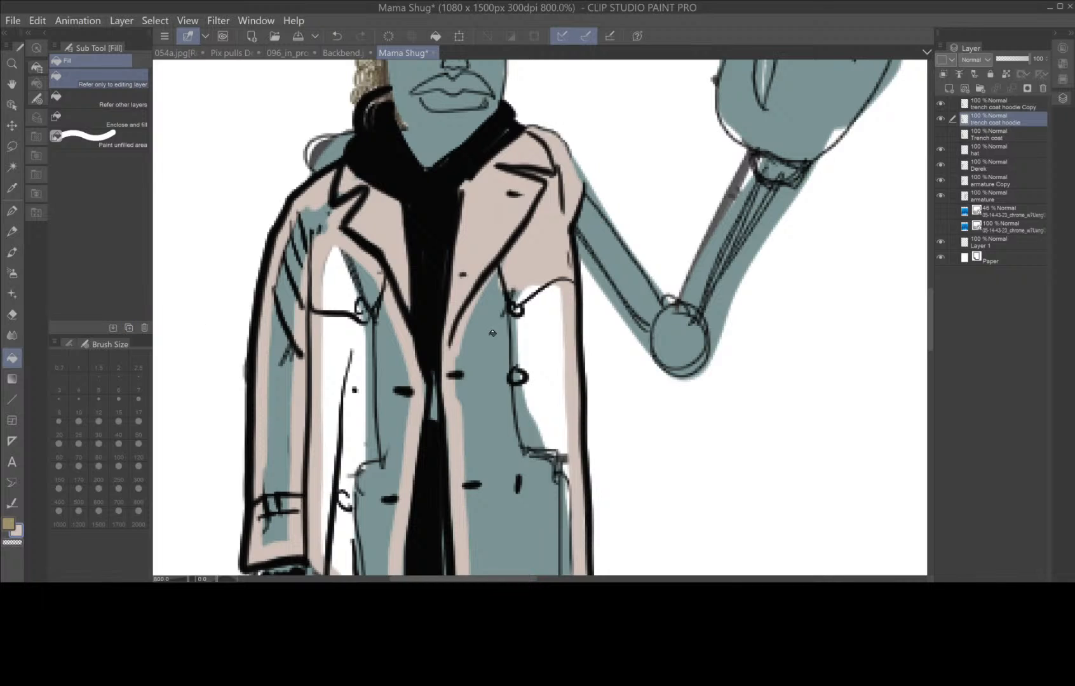
{"action": "left_click", "coordinate": [493, 333]}
{"action": "left_click", "coordinate": [338, 352]}
{"action": "left_click", "coordinate": [361, 298]}
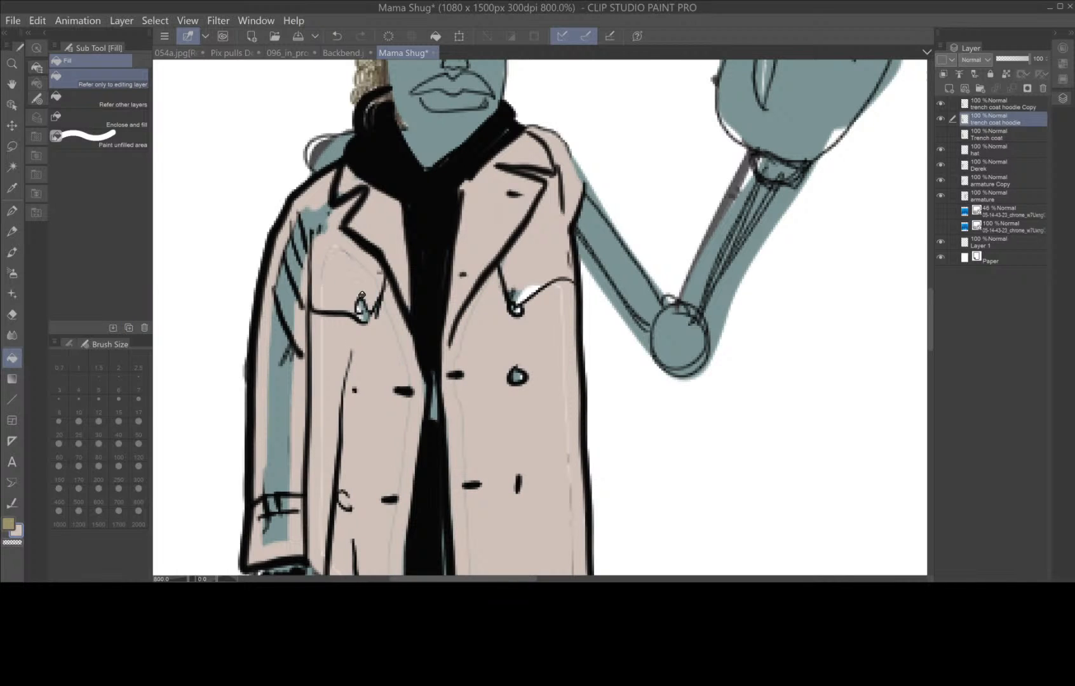
{"action": "left_click", "coordinate": [539, 290]}
- Fill the lower coat panel on the viewer's left with beige and paint over the gaps left around its hem
{"action": "left_click_drag", "start_coordinate": [550, 440], "coordinate": [567, 346]}
{"action": "left_click_drag", "start_coordinate": [490, 481], "coordinate": [572, 201]}
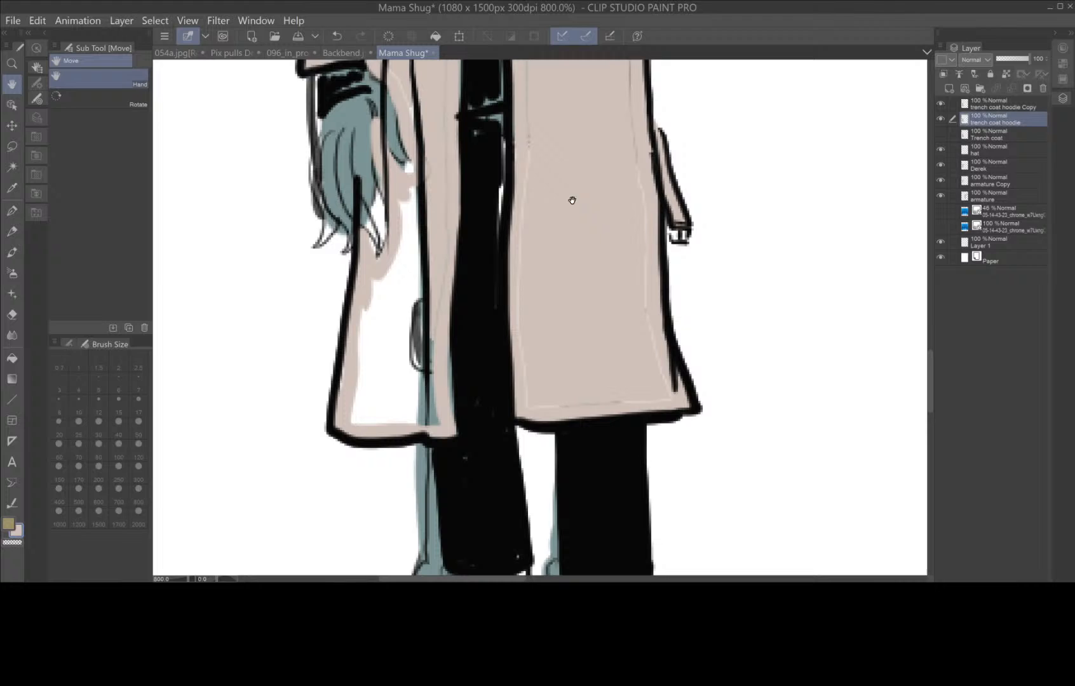
{"action": "left_click", "coordinate": [392, 391]}
{"action": "key", "text": "p"}
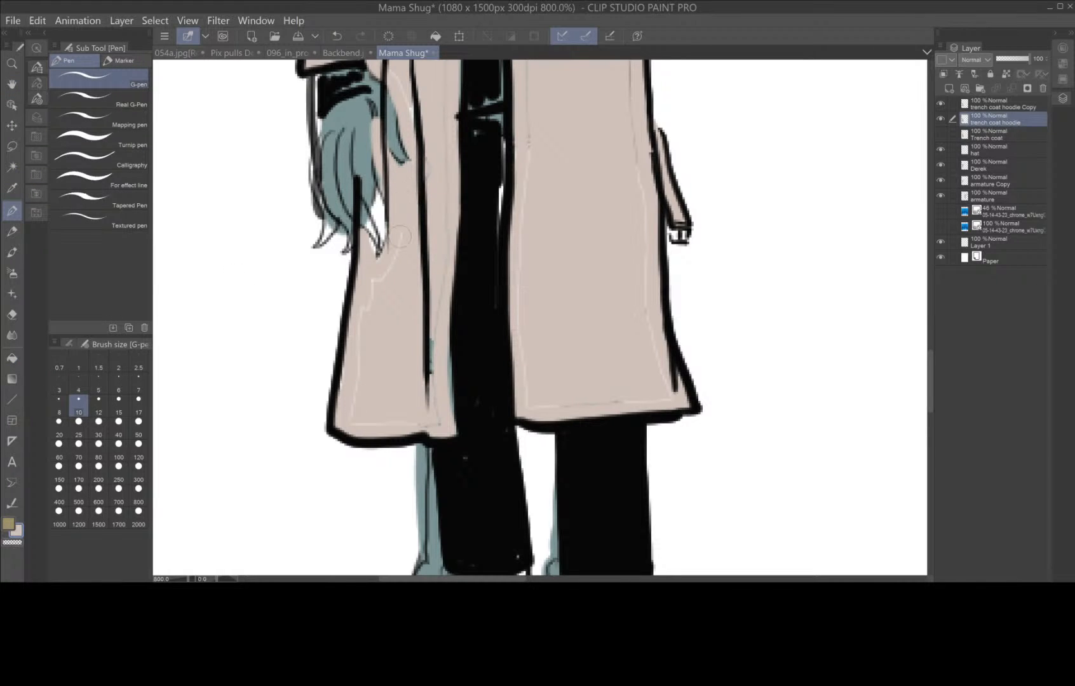
{"action": "mouse_move", "coordinate": [433, 422]}
{"action": "left_mouse_down"}
{"action": "mouse_move", "coordinate": [450, 257]}
{"action": "mouse_move", "coordinate": [442, 359]}
{"action": "mouse_move", "coordinate": [452, 381]}
{"action": "mouse_move", "coordinate": [443, 139]}
{"action": "mouse_move", "coordinate": [433, 528]}
{"action": "mouse_move", "coordinate": [387, 426]}
{"action": "left_mouse_up"}
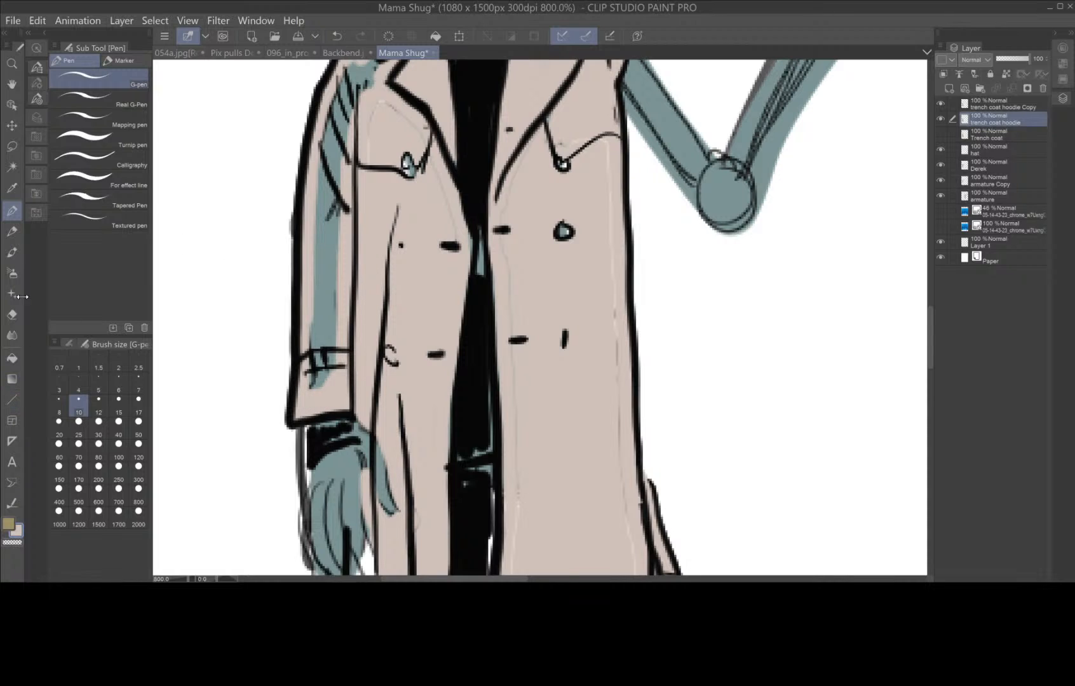
- Fill the lowered arm's sleeve and its shoulder folds with beige, and touch up the cuff strap with the G-pen
{"action": "left_click", "coordinate": [12, 358]}
{"action": "left_click", "coordinate": [331, 247]}
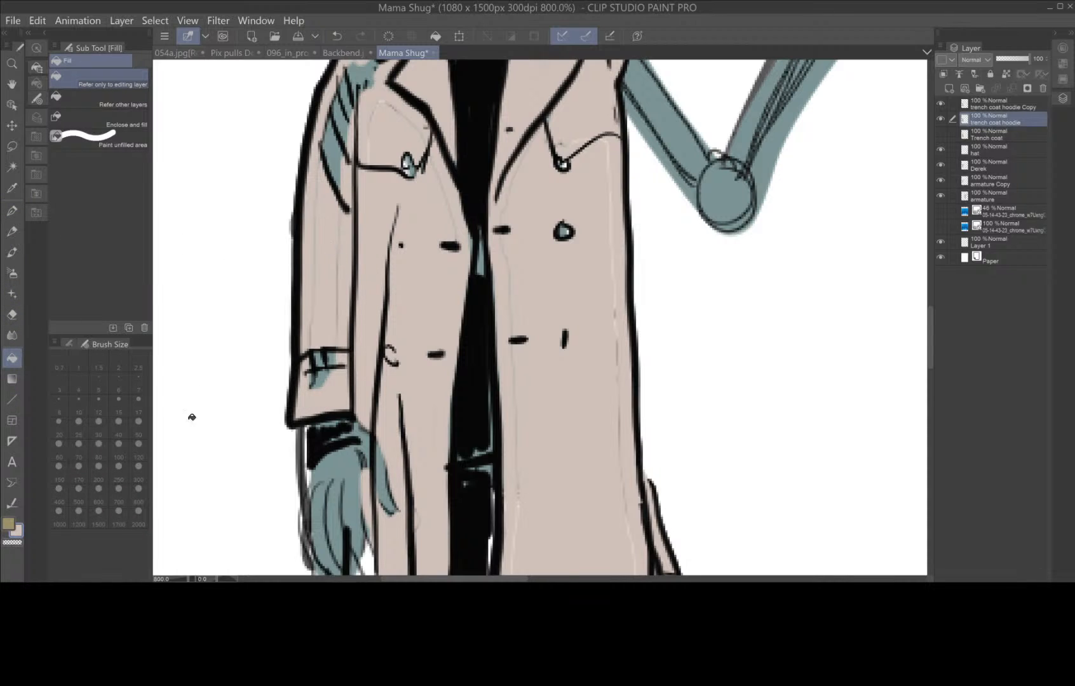
{"action": "left_click", "coordinate": [335, 152]}
{"action": "left_click", "coordinate": [346, 122]}
{"action": "left_click", "coordinate": [356, 90]}
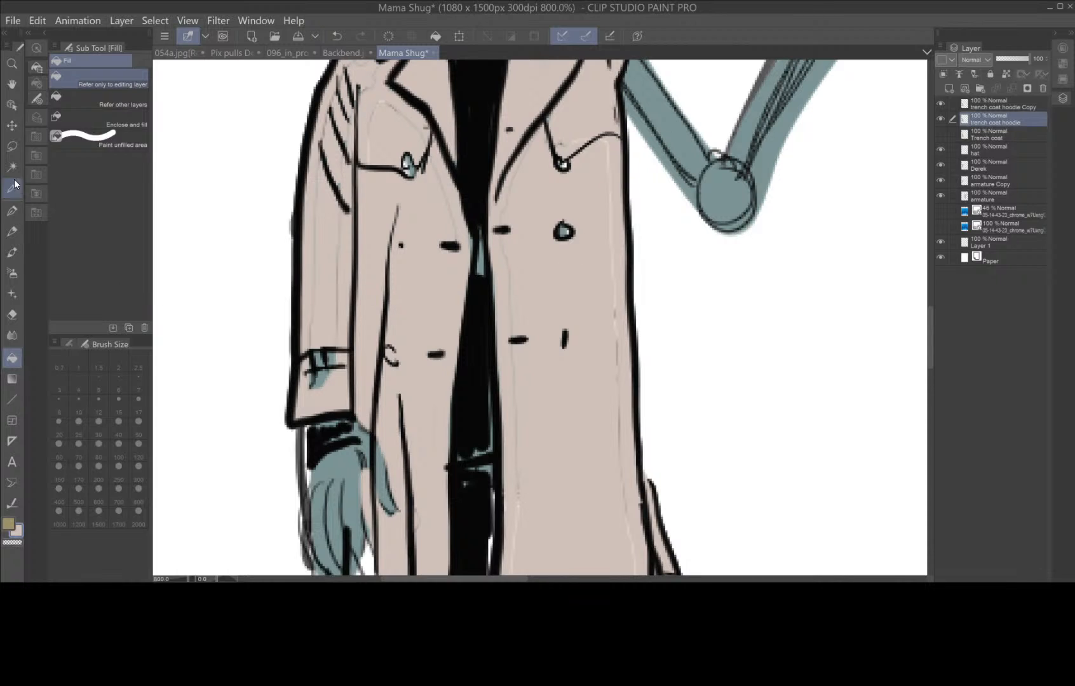
{"action": "left_click", "coordinate": [11, 211]}
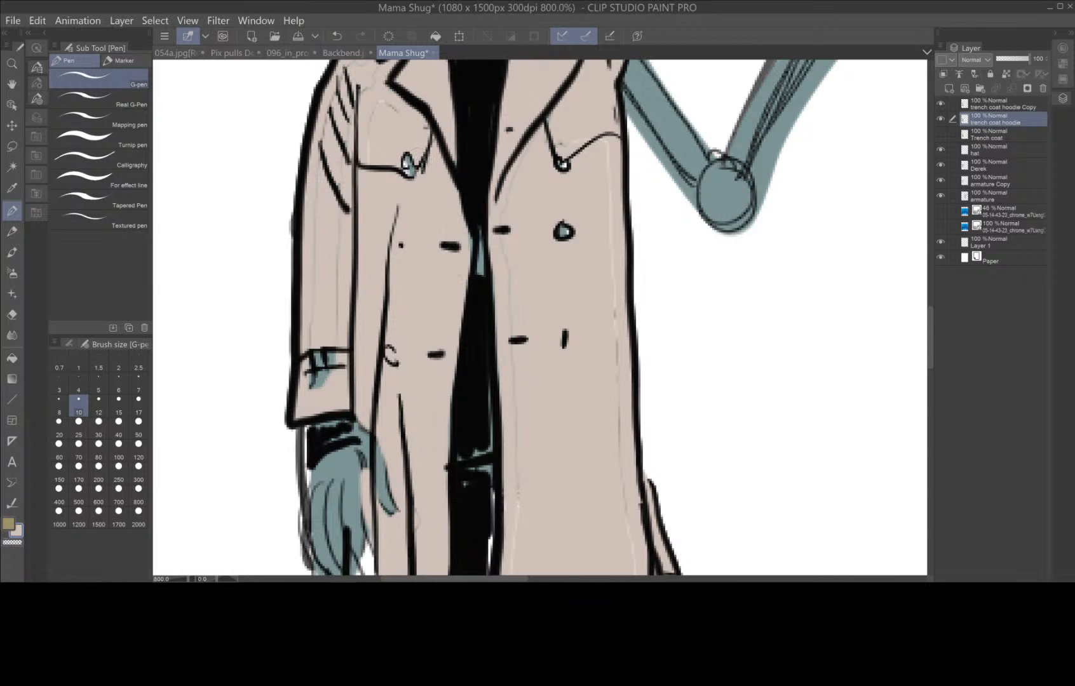
{"action": "mouse_move", "coordinate": [330, 360]}
{"action": "left_mouse_down"}
{"action": "mouse_move", "coordinate": [319, 379]}
{"action": "mouse_move", "coordinate": [334, 229]}
{"action": "mouse_move", "coordinate": [324, 345]}
{"action": "mouse_move", "coordinate": [316, 247]}
{"action": "left_mouse_up"}
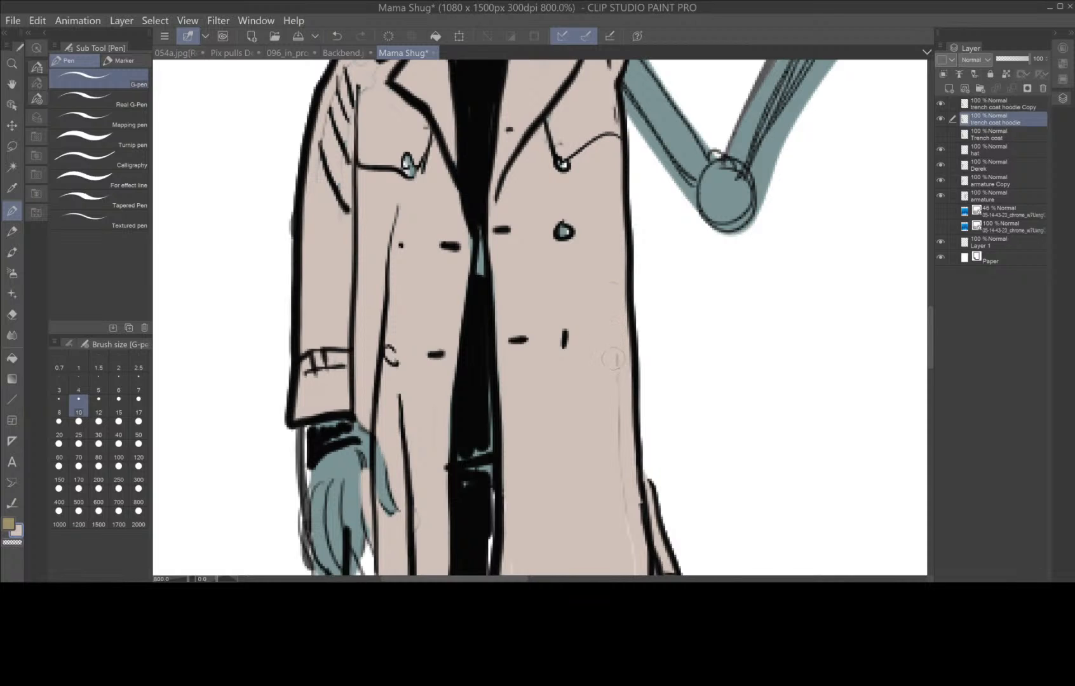
- Paint beige over the thin unfilled lines along the side, hem and front edges of the coat body
{"action": "left_click_drag", "start_coordinate": [614, 359], "coordinate": [618, 462]}
{"action": "left_click_drag", "start_coordinate": [602, 535], "coordinate": [580, 273]}
{"action": "left_click_drag", "start_coordinate": [578, 337], "coordinate": [587, 411]}
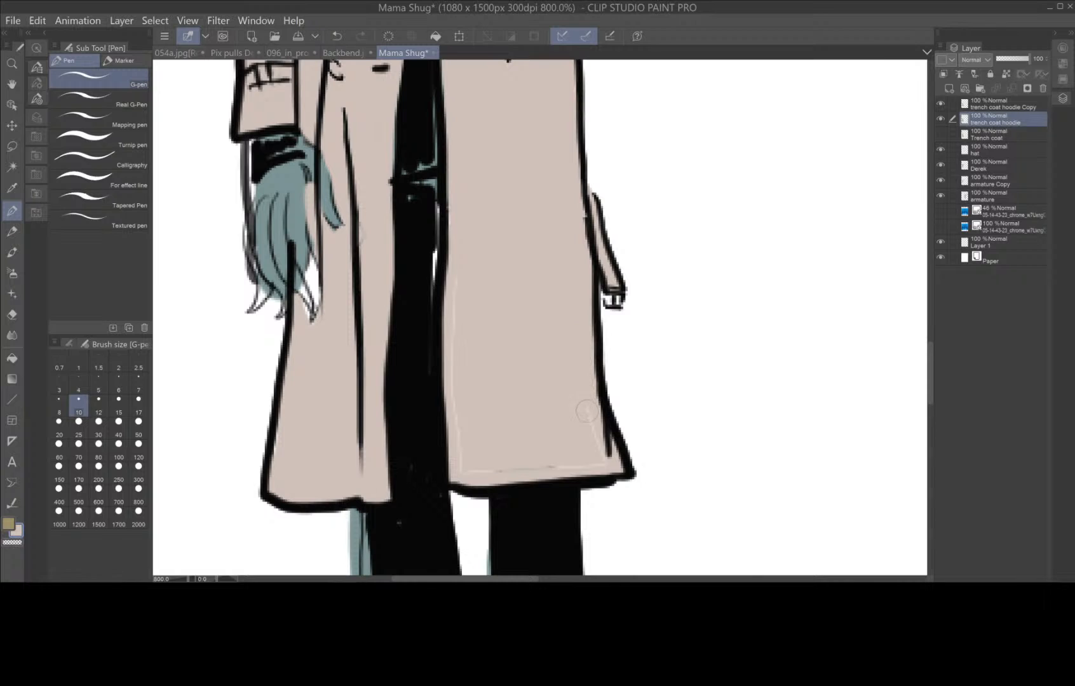
{"action": "mouse_move", "coordinate": [605, 462]}
{"action": "left_mouse_down"}
{"action": "mouse_move", "coordinate": [580, 477]}
{"action": "mouse_move", "coordinate": [463, 474]}
{"action": "left_mouse_up"}
{"action": "left_click_drag", "start_coordinate": [456, 396], "coordinate": [460, 270]}
{"action": "key", "text": "space"}
{"action": "left_click_drag", "start_coordinate": [372, 281], "coordinate": [404, 524]}
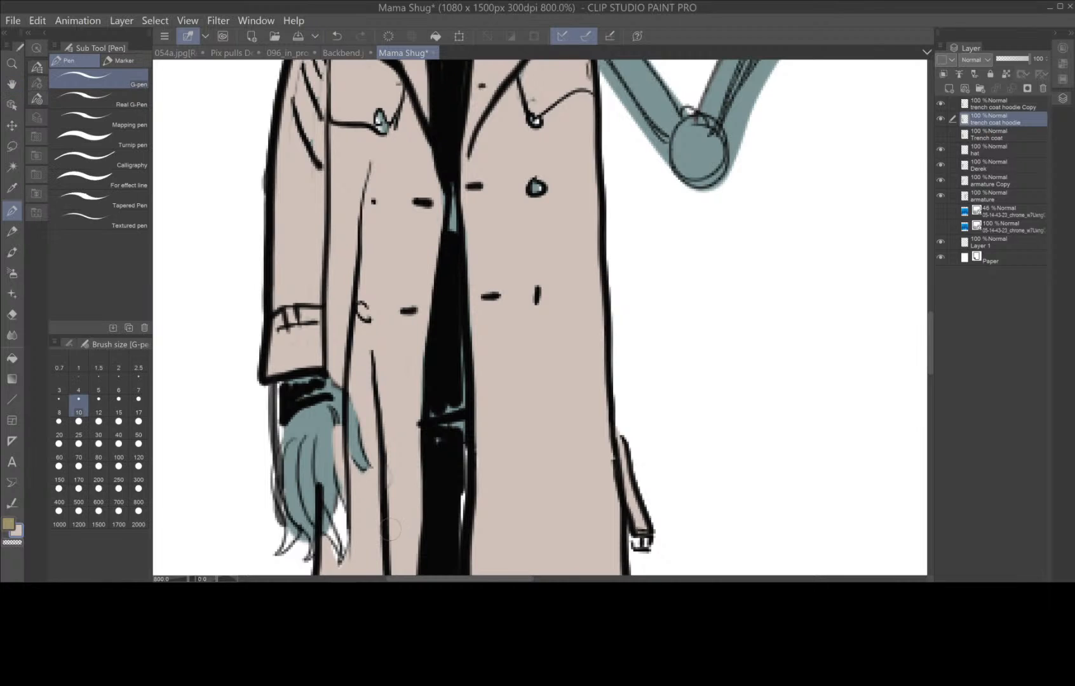
{"action": "key", "text": "space"}
{"action": "left_click_drag", "start_coordinate": [399, 385], "coordinate": [426, 581]}
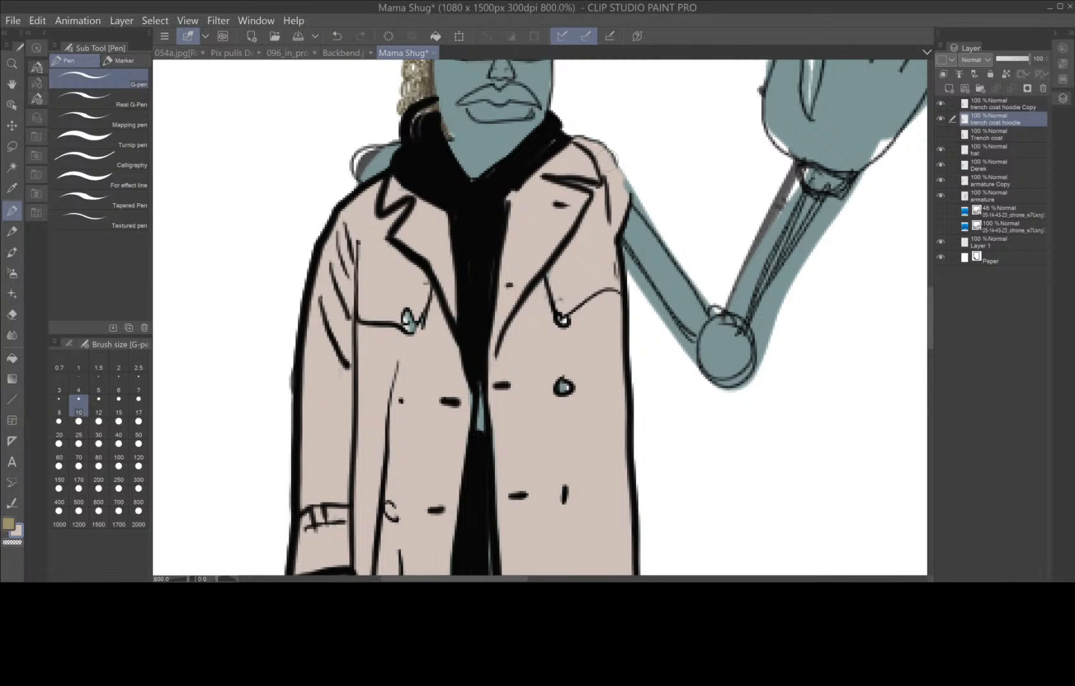
- Outline a coat sleeve around the raised arm in beige, ending below the wrist, and fill its interior
{"action": "mouse_move", "coordinate": [639, 198]}
{"action": "left_mouse_down"}
{"action": "mouse_move", "coordinate": [713, 317]}
{"action": "mouse_move", "coordinate": [772, 208]}
{"action": "mouse_move", "coordinate": [837, 245]}
{"action": "mouse_move", "coordinate": [743, 400]}
{"action": "left_mouse_up"}
{"action": "mouse_move", "coordinate": [631, 291]}
{"action": "left_mouse_down"}
{"action": "mouse_move", "coordinate": [658, 350]}
{"action": "mouse_move", "coordinate": [697, 391]}
{"action": "mouse_move", "coordinate": [748, 392]}
{"action": "left_mouse_up"}
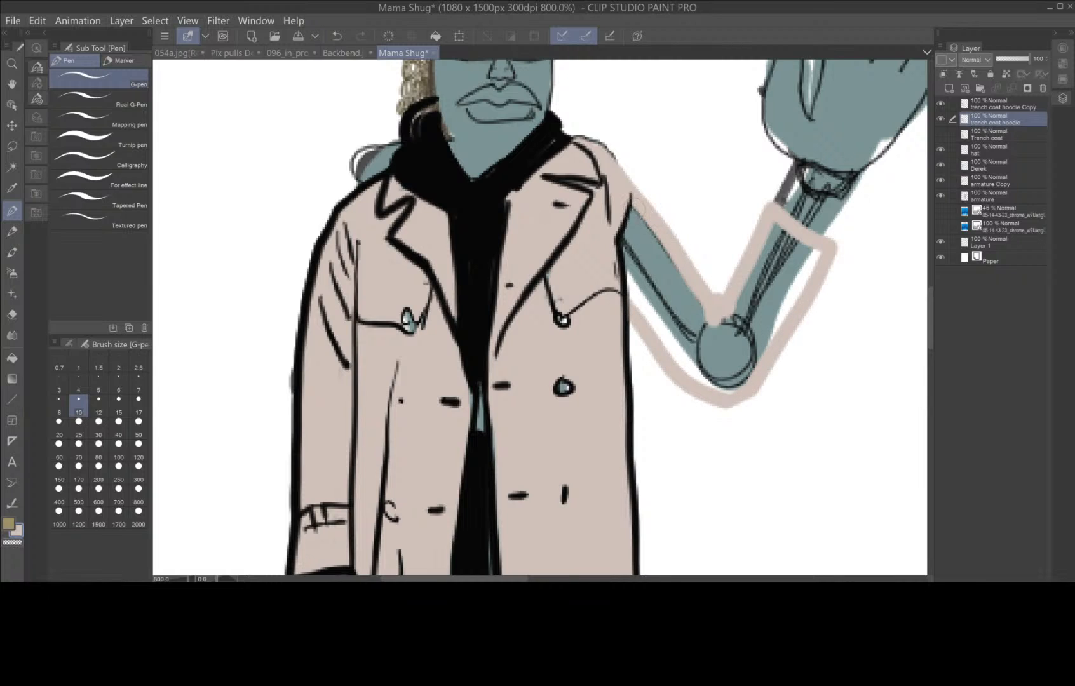
{"action": "mouse_move", "coordinate": [631, 211]}
{"action": "left_mouse_down"}
{"action": "mouse_move", "coordinate": [619, 269]}
{"action": "mouse_move", "coordinate": [637, 311]}
{"action": "left_mouse_up"}
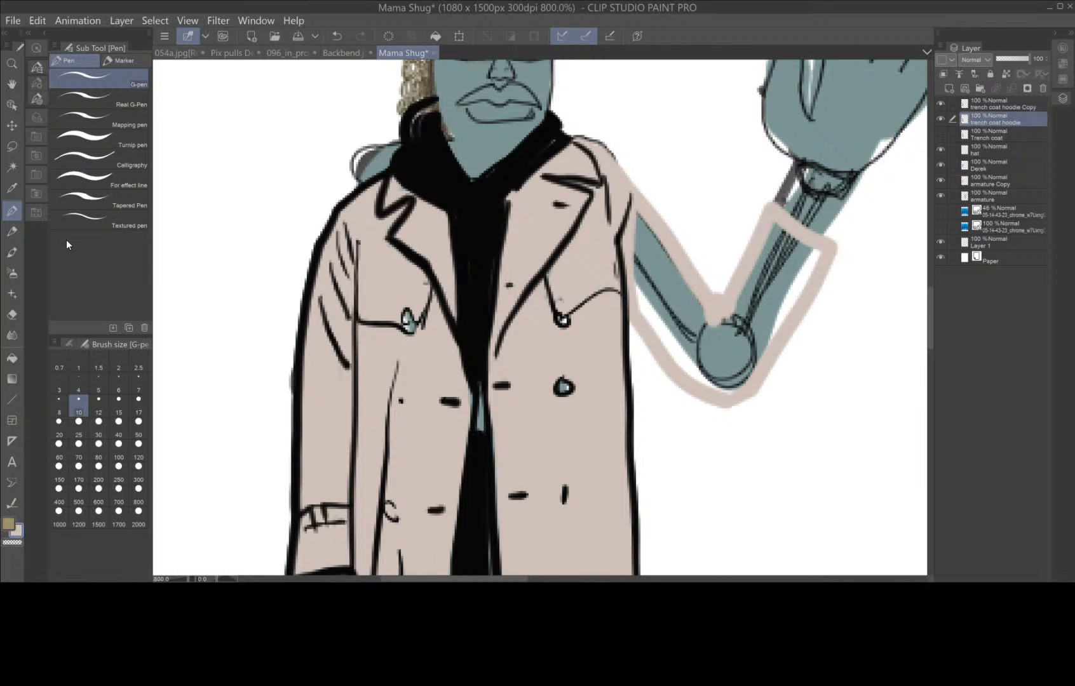
{"action": "left_click", "coordinate": [12, 357]}
{"action": "left_click", "coordinate": [710, 337]}
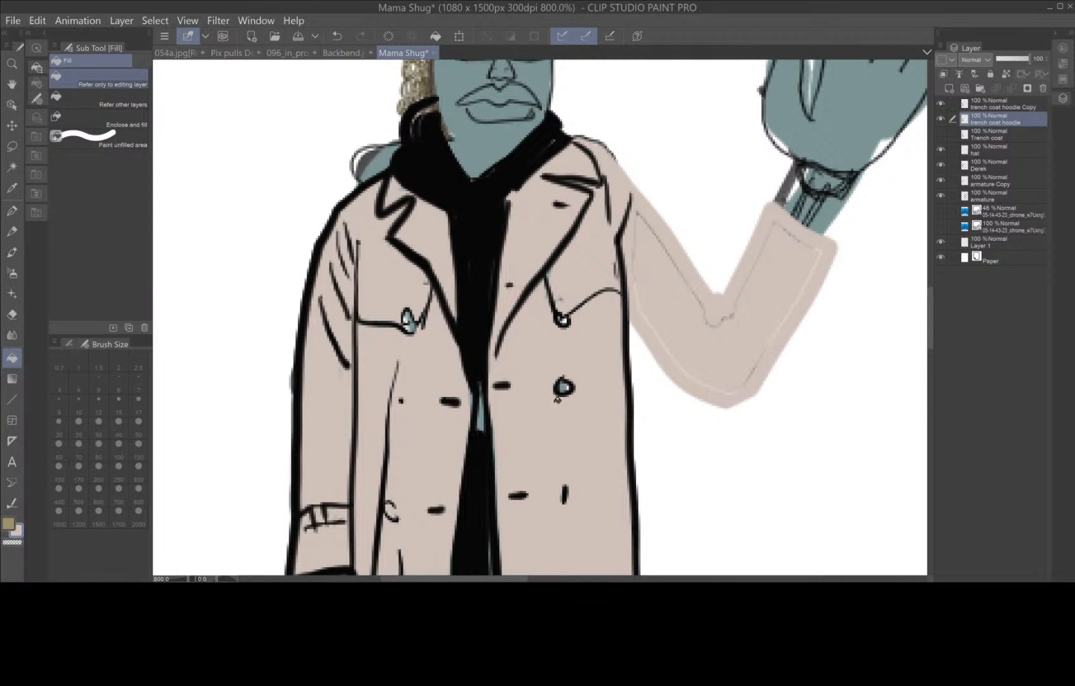
- Paint over the thin unfilled lines inside the raised sleeve with the G-pen
{"action": "left_click", "coordinate": [11, 210]}
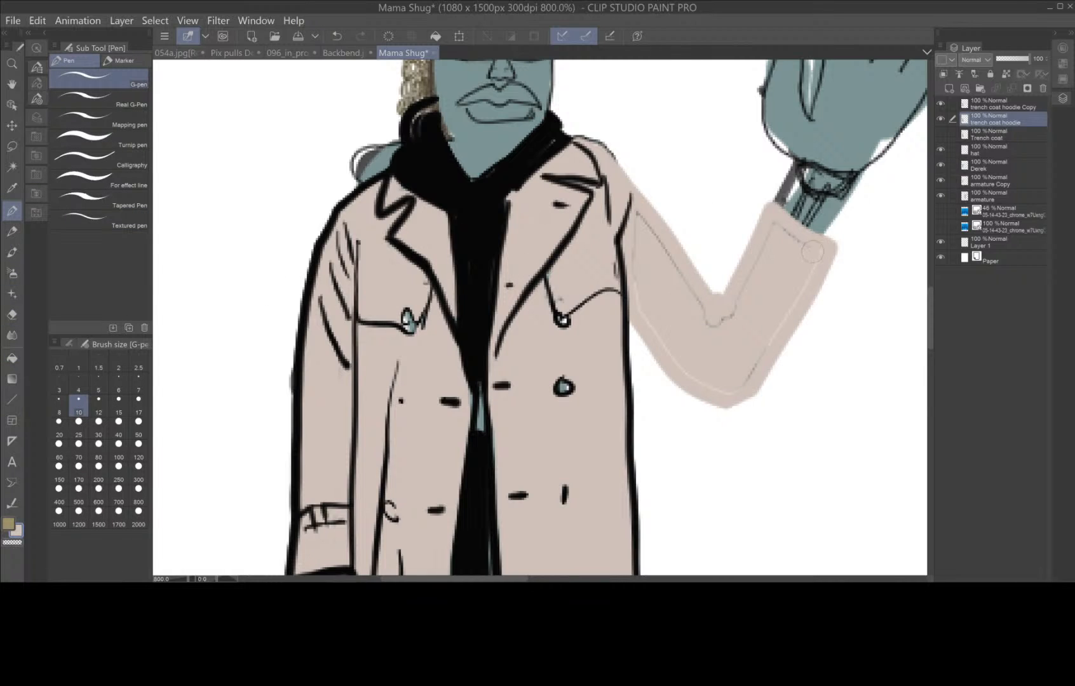
{"action": "mouse_move", "coordinate": [747, 293]}
{"action": "left_mouse_down"}
{"action": "mouse_move", "coordinate": [726, 328]}
{"action": "mouse_move", "coordinate": [730, 312]}
{"action": "mouse_move", "coordinate": [703, 322]}
{"action": "mouse_move", "coordinate": [666, 269]}
{"action": "mouse_move", "coordinate": [638, 253]}
{"action": "left_mouse_up"}
{"action": "left_click_drag", "start_coordinate": [752, 370], "coordinate": [732, 404]}
- Set the drawing colour to a darker beige (H 21, S 12, V 74) and shade the raised sleeve's elbow folds and underside
{"action": "double_click", "coordinate": [16, 531]}
{"action": "left_click", "coordinate": [230, 251]}
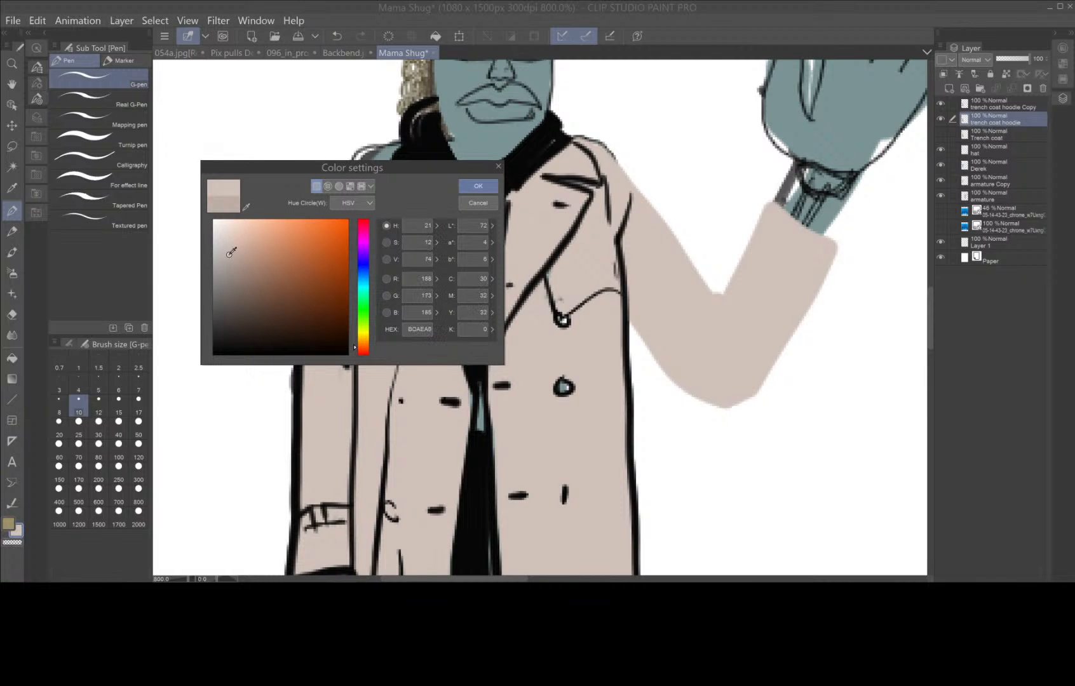
{"action": "left_click", "coordinate": [478, 186]}
{"action": "mouse_move", "coordinate": [714, 296]}
{"action": "left_mouse_down"}
{"action": "mouse_move", "coordinate": [689, 343]}
{"action": "mouse_move", "coordinate": [706, 348]}
{"action": "left_mouse_up"}
{"action": "left_click_drag", "start_coordinate": [722, 297], "coordinate": [730, 319]}
{"action": "left_click_drag", "start_coordinate": [645, 347], "coordinate": [722, 396]}
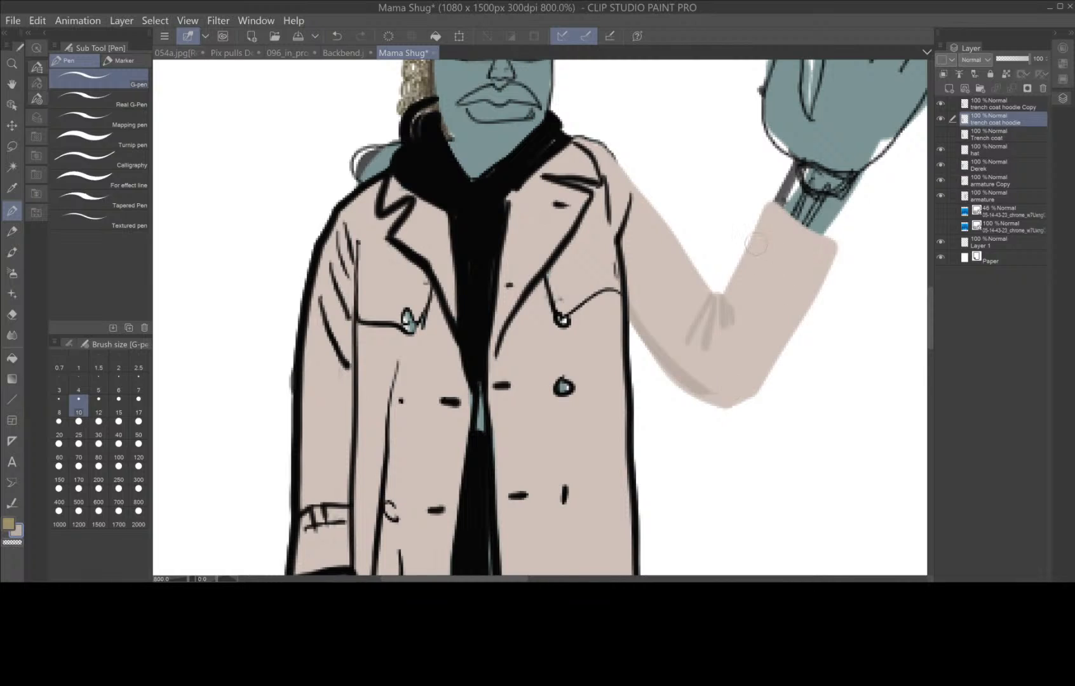
- Draw the raised sleeve's cuff band, cuff opening and outer forearm edge in the darker beige
{"action": "mouse_move", "coordinate": [750, 248]}
{"action": "left_mouse_down"}
{"action": "mouse_move", "coordinate": [810, 295]}
{"action": "mouse_move", "coordinate": [738, 258]}
{"action": "mouse_move", "coordinate": [816, 305]}
{"action": "mouse_move", "coordinate": [839, 246]}
{"action": "left_mouse_up"}
{"action": "left_click_drag", "start_coordinate": [830, 227], "coordinate": [837, 243]}
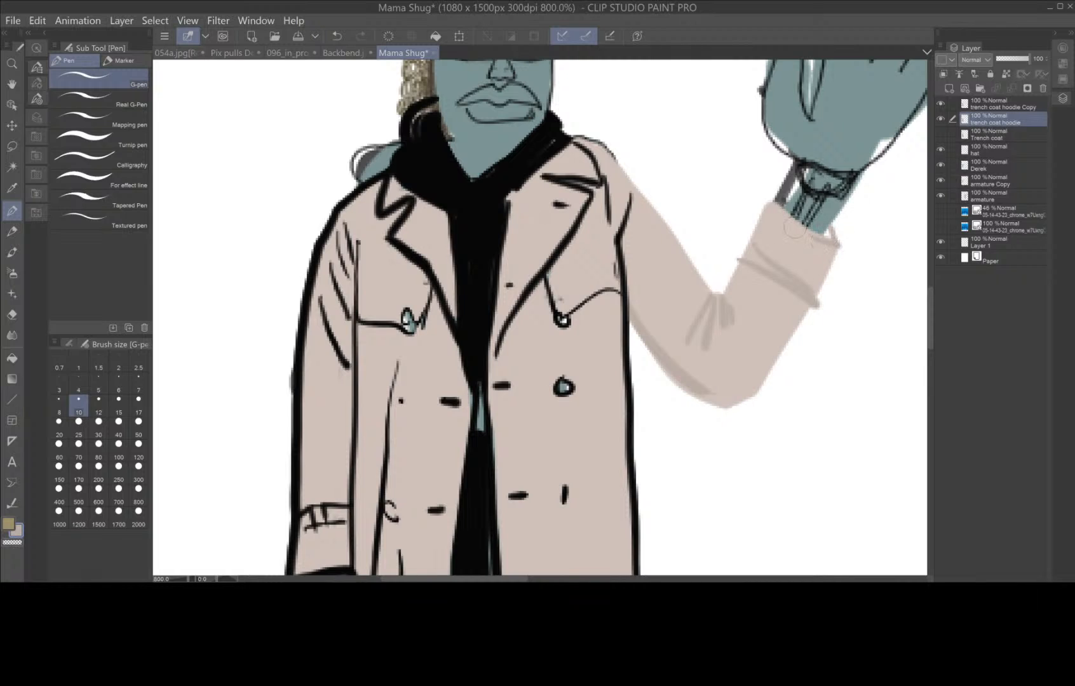
{"action": "mouse_move", "coordinate": [776, 288]}
{"action": "left_mouse_down"}
{"action": "mouse_move", "coordinate": [807, 304]}
{"action": "mouse_move", "coordinate": [802, 329]}
{"action": "mouse_move", "coordinate": [744, 399]}
{"action": "mouse_move", "coordinate": [709, 416]}
{"action": "left_mouse_up"}
{"action": "left_click_drag", "start_coordinate": [820, 299], "coordinate": [769, 372]}
- Add darker beige strokes along the upper edge of the raised sleeve and fold lines across its upper arm
{"action": "left_click_drag", "start_coordinate": [636, 175], "coordinate": [724, 299]}
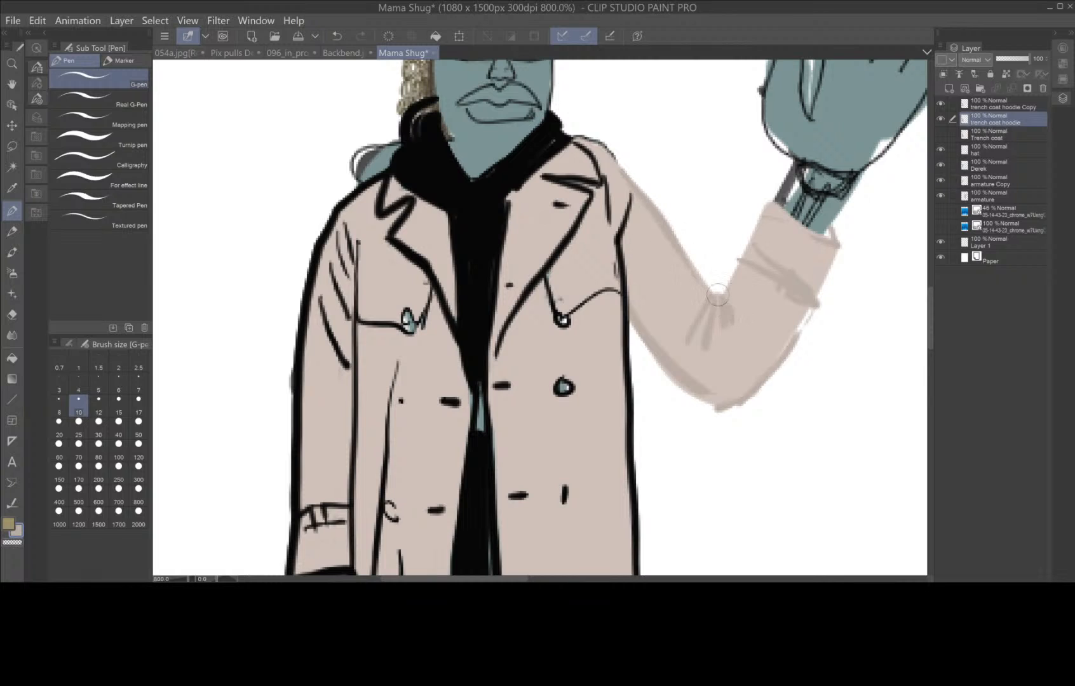
{"action": "left_click_drag", "start_coordinate": [648, 219], "coordinate": [667, 318]}
{"action": "mouse_move", "coordinate": [629, 273]}
{"action": "left_mouse_down"}
{"action": "mouse_move", "coordinate": [652, 331]}
{"action": "mouse_move", "coordinate": [690, 372]}
{"action": "left_mouse_up"}
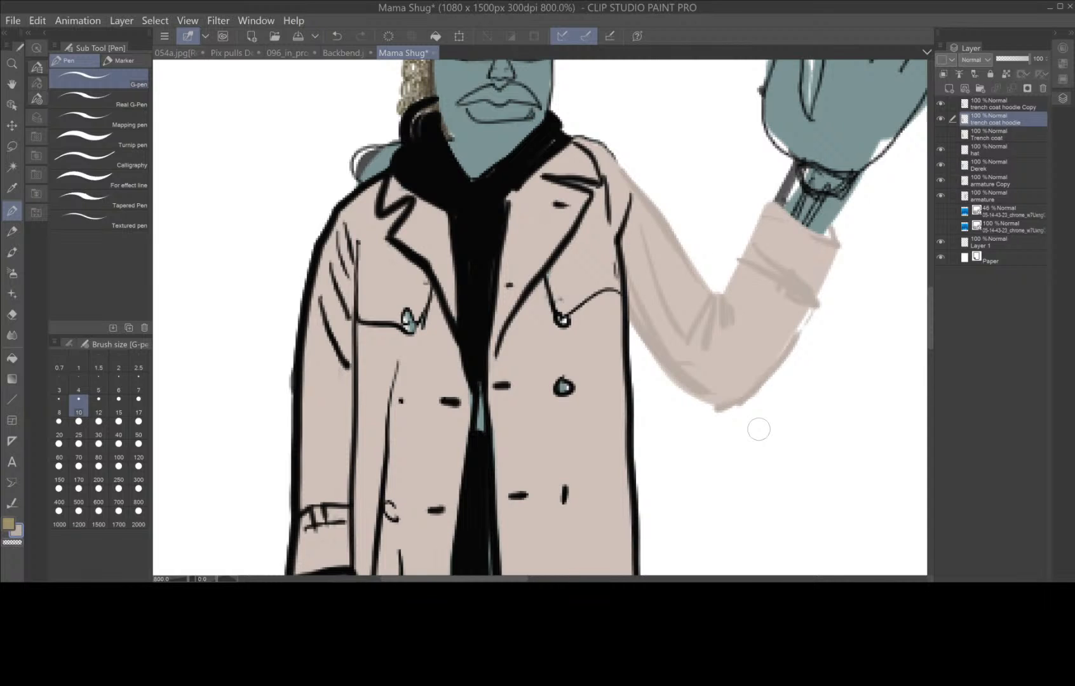
- Merge the trench coat hoodie Copy layer with the layer below it
{"action": "scroll", "coordinate": [757, 429], "scroll_direction": "down", "scroll_amount": 4}
{"action": "scroll", "coordinate": [756, 427], "scroll_direction": "up", "scroll_amount": 2}
{"action": "key", "text": "space"}
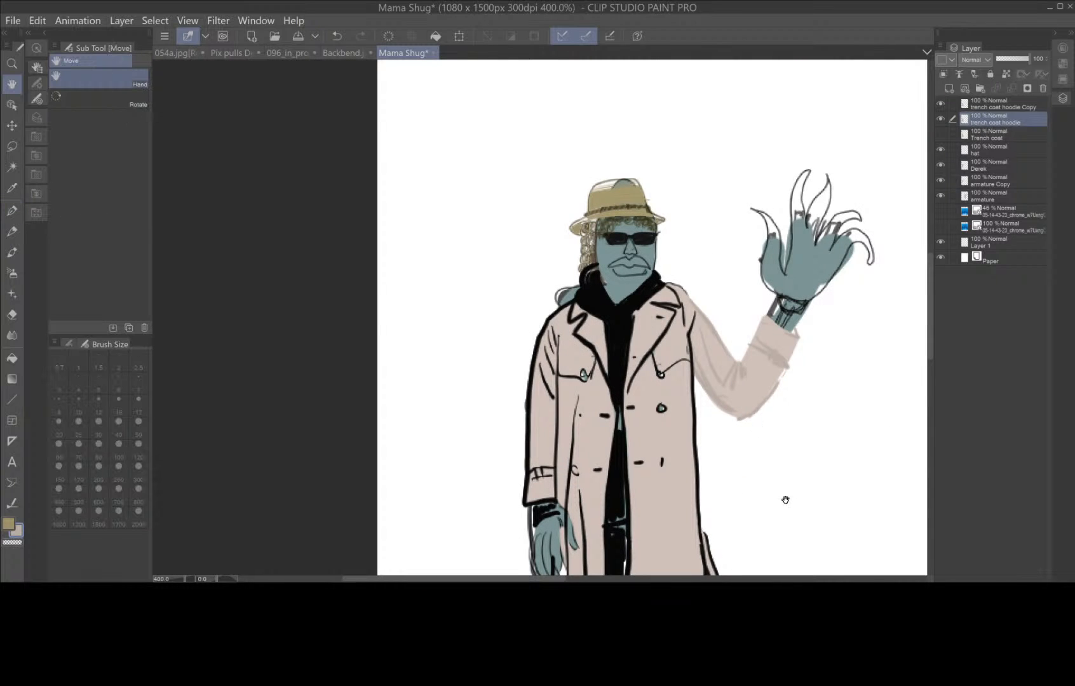
{"action": "left_click_drag", "start_coordinate": [786, 500], "coordinate": [660, 416]}
{"action": "left_click_drag", "start_coordinate": [699, 523], "coordinate": [692, 440]}
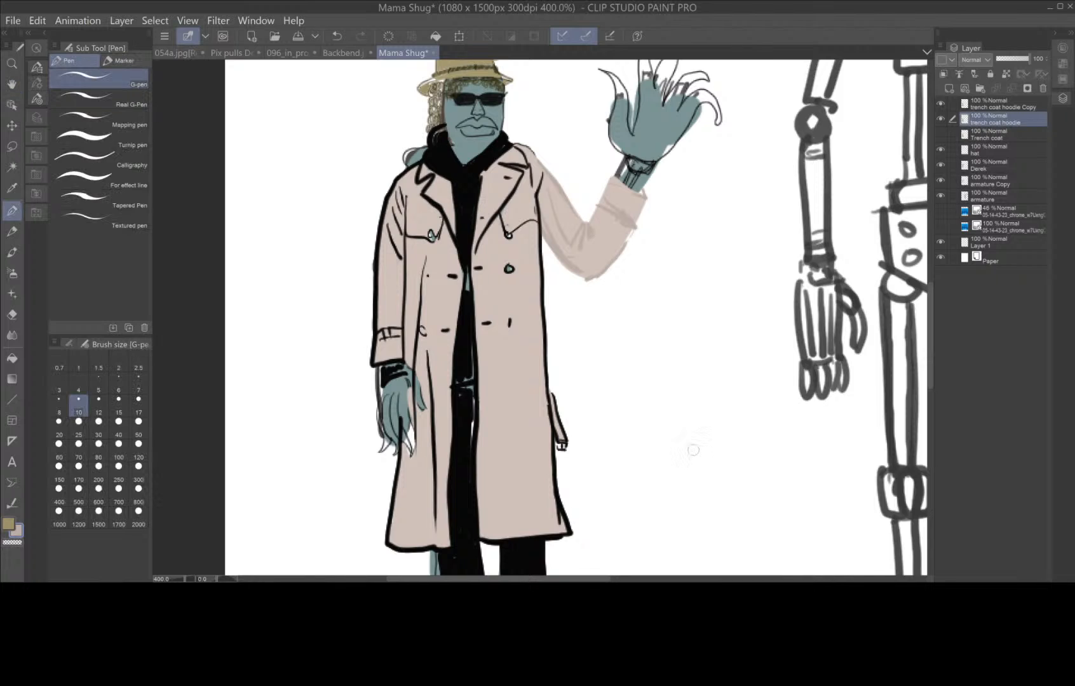
{"action": "scroll", "coordinate": [693, 450], "scroll_direction": "down", "scroll_amount": 2}
{"action": "scroll", "coordinate": [693, 450], "scroll_direction": "up", "scroll_amount": 2}
{"action": "right_click", "coordinate": [1019, 102]}
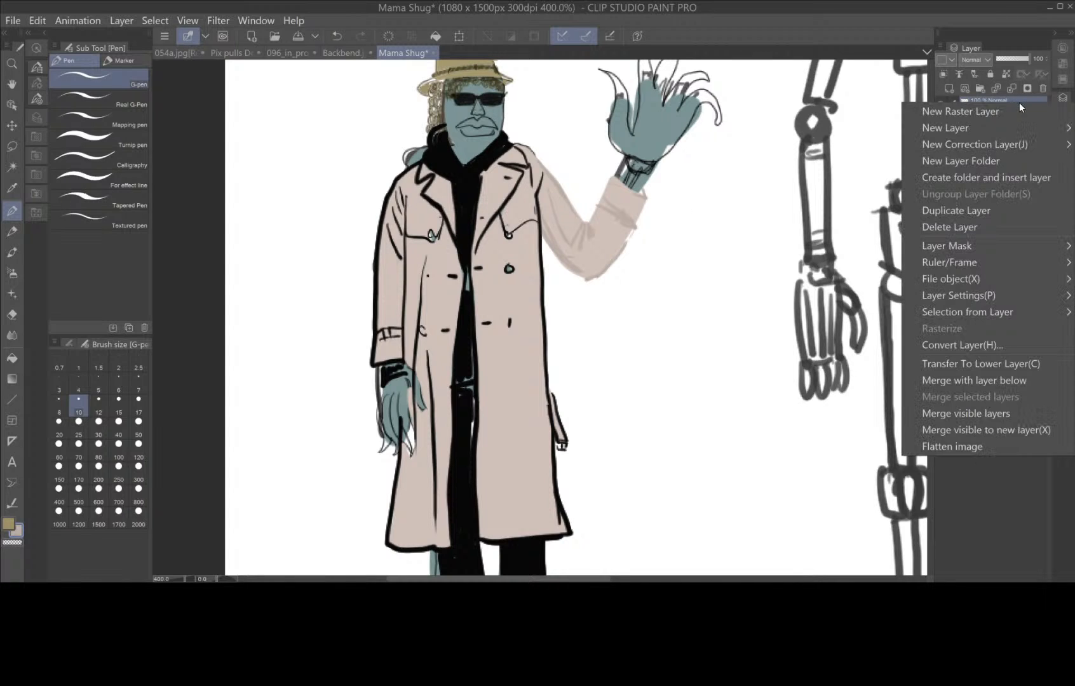
{"action": "left_click", "coordinate": [998, 381]}
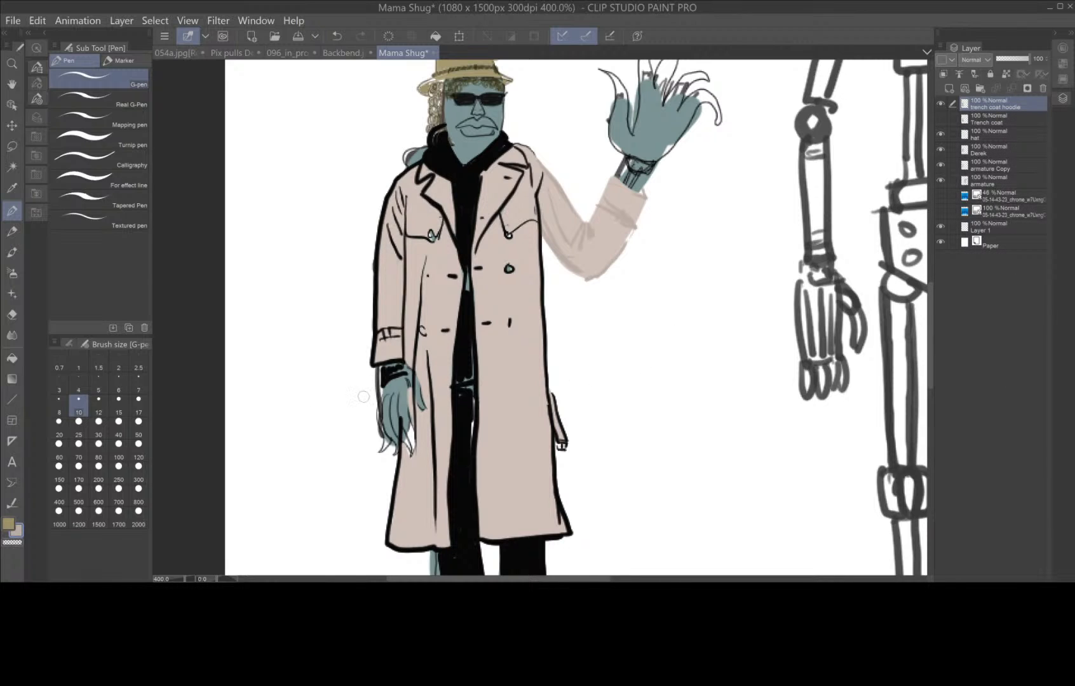
- Set the drawing colour to black (000000) and the G-pen brush size to 7
{"action": "double_click", "coordinate": [19, 535]}
{"action": "left_click_drag", "start_coordinate": [230, 253], "coordinate": [216, 354]}
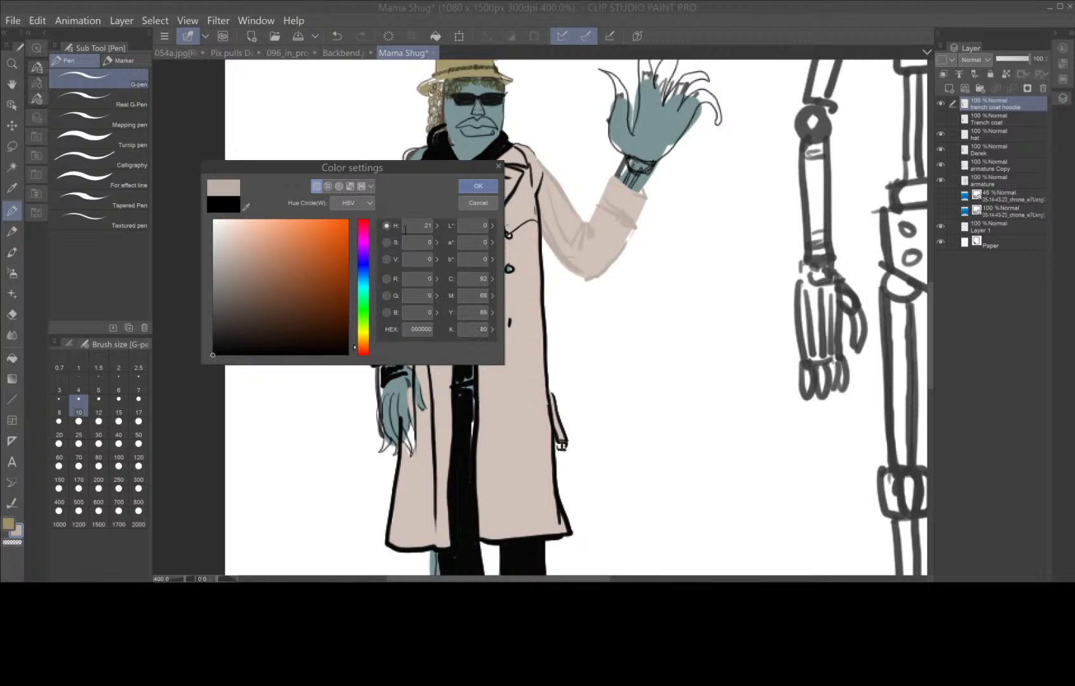
{"action": "left_click", "coordinate": [479, 186]}
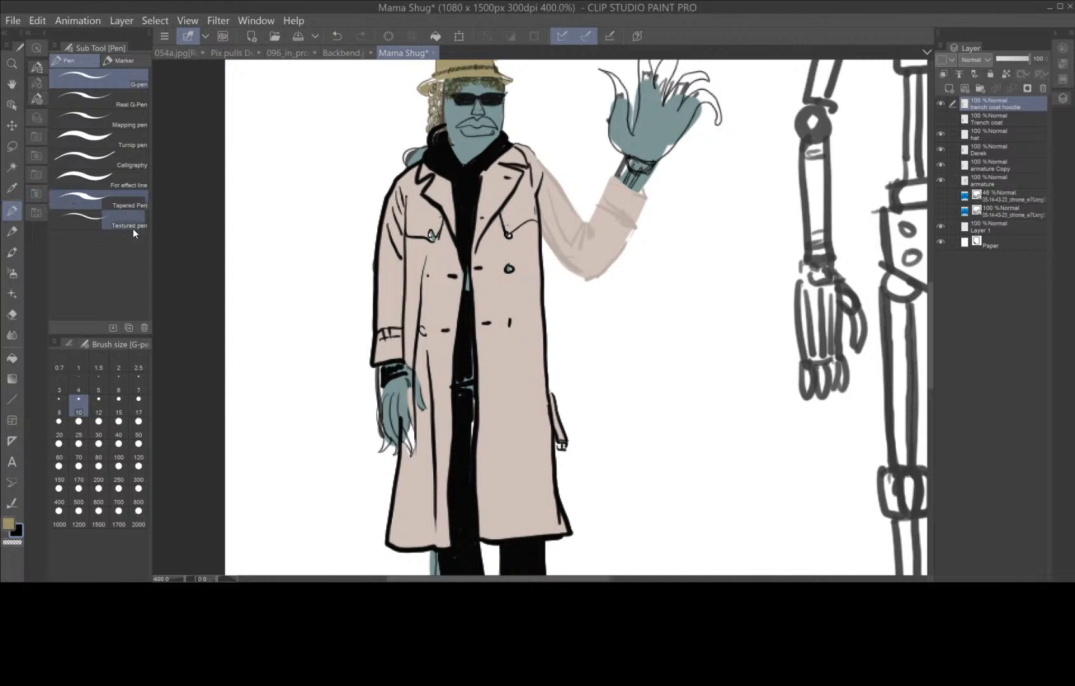
{"action": "left_click", "coordinate": [133, 385]}
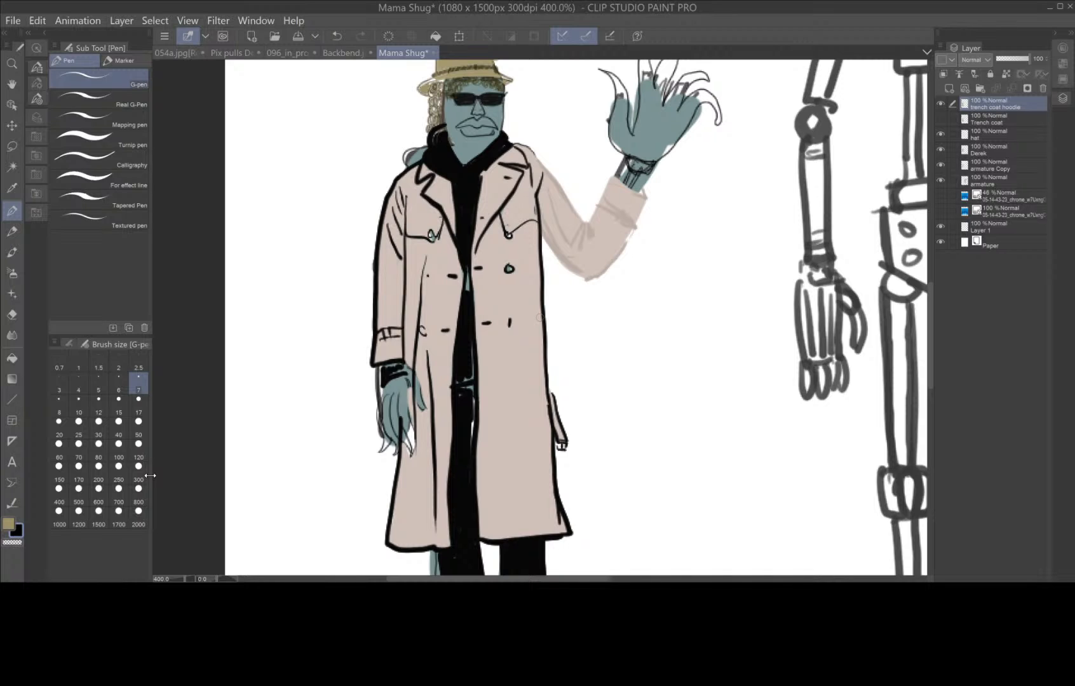
- Ink the raised sleeve's outer edges, cuff opening, cuff strap and elbow fold in black
{"action": "left_click_drag", "start_coordinate": [583, 316], "coordinate": [561, 454]}
{"action": "mouse_move", "coordinate": [524, 350]}
{"action": "left_mouse_down"}
{"action": "mouse_move", "coordinate": [564, 397]}
{"action": "mouse_move", "coordinate": [586, 402]}
{"action": "mouse_move", "coordinate": [619, 347]}
{"action": "mouse_move", "coordinate": [605, 345]}
{"action": "mouse_move", "coordinate": [634, 309]}
{"action": "left_mouse_up"}
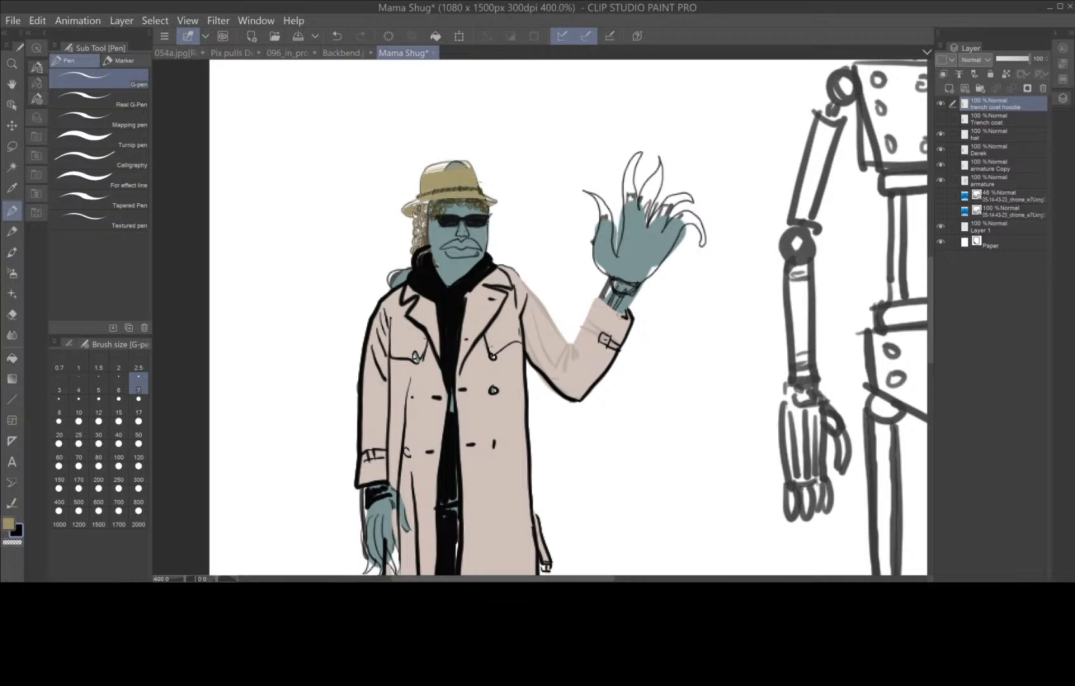
{"action": "mouse_move", "coordinate": [596, 297]}
{"action": "left_mouse_down"}
{"action": "mouse_move", "coordinate": [574, 361]}
{"action": "mouse_move", "coordinate": [563, 335]}
{"action": "left_mouse_up"}
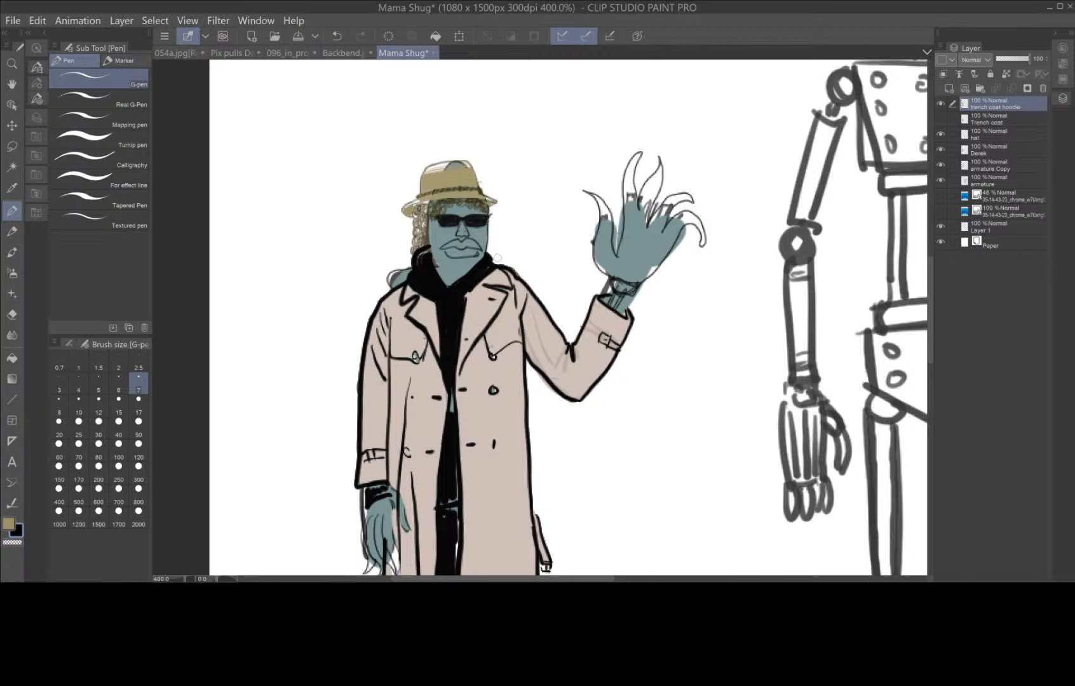
- Ink the lowered hand's thumb, fingers and pointed claws in black below the sleeve cuff
{"action": "scroll", "coordinate": [570, 467], "scroll_direction": "down", "scroll_amount": 2}
{"action": "key", "text": "space"}
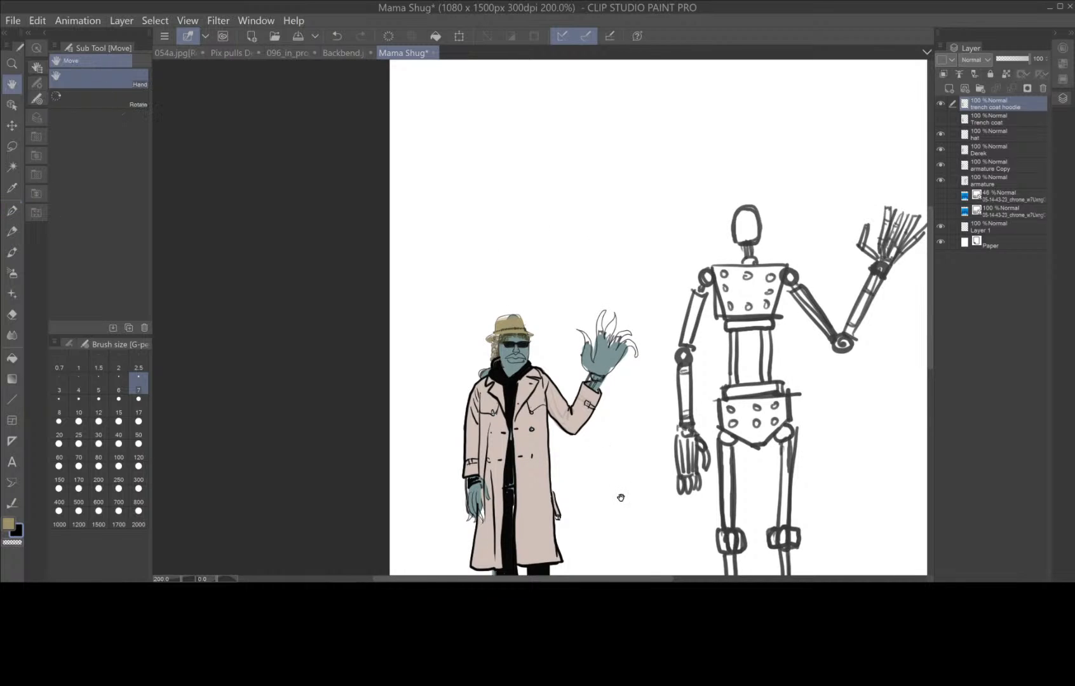
{"action": "left_click_drag", "start_coordinate": [619, 497], "coordinate": [553, 293]}
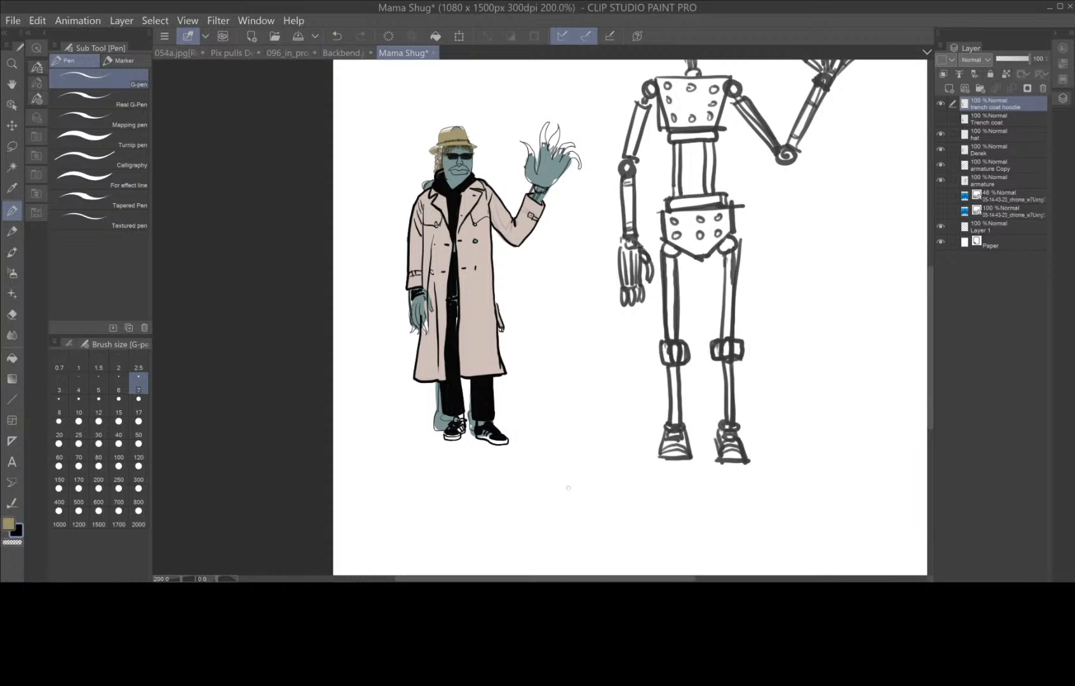
{"action": "key", "text": "space"}
{"action": "left_click_drag", "start_coordinate": [564, 367], "coordinate": [597, 434]}
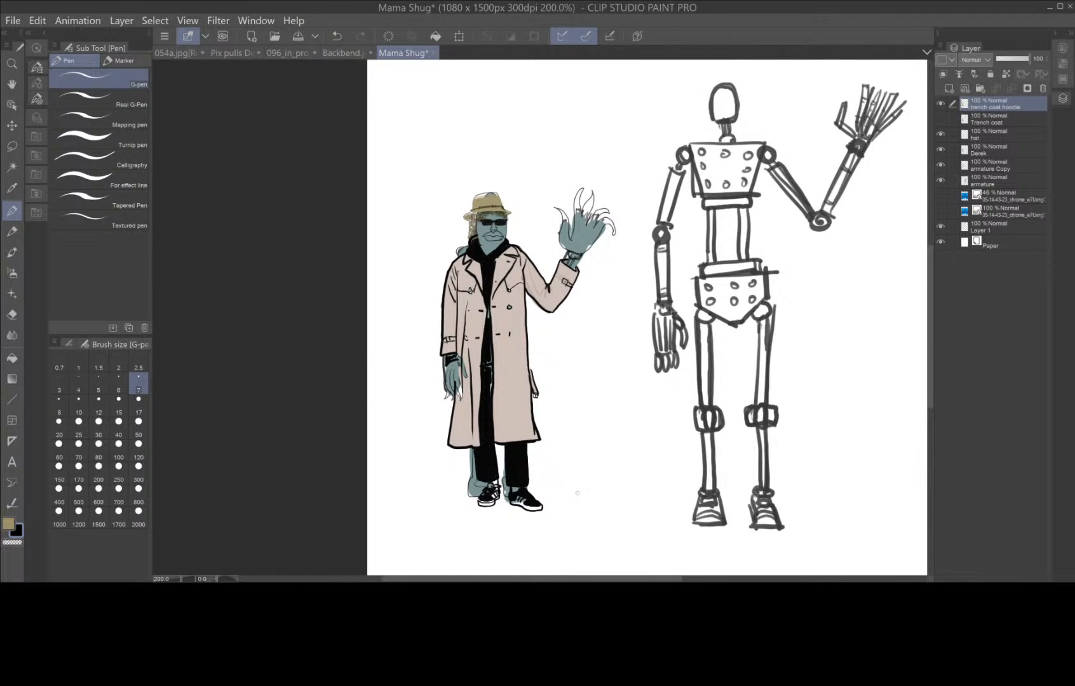
{"action": "scroll", "coordinate": [578, 493], "scroll_direction": "up", "scroll_amount": 2}
{"action": "key", "text": "space"}
{"action": "scroll", "coordinate": [578, 355], "scroll_direction": "up", "scroll_amount": 1}
{"action": "left_click_drag", "start_coordinate": [578, 355], "coordinate": [652, 461]}
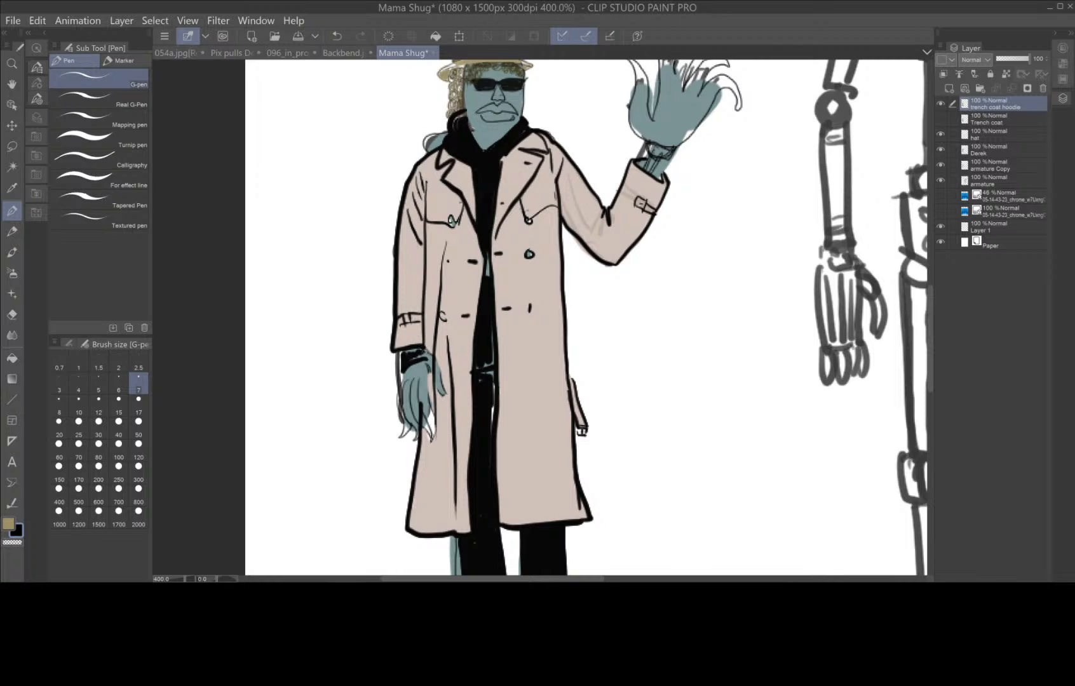
{"action": "mouse_move", "coordinate": [422, 351]}
{"action": "left_mouse_down"}
{"action": "mouse_move", "coordinate": [452, 394]}
{"action": "mouse_move", "coordinate": [441, 397]}
{"action": "mouse_move", "coordinate": [427, 375]}
{"action": "mouse_move", "coordinate": [433, 445]}
{"action": "mouse_move", "coordinate": [417, 386]}
{"action": "left_mouse_up"}
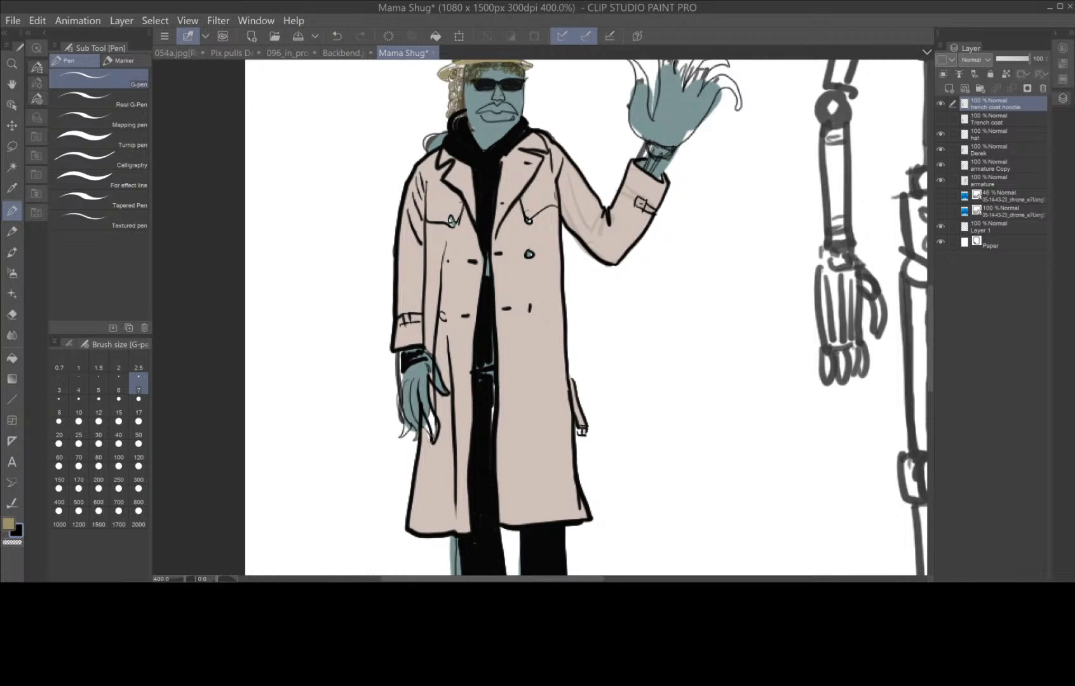
{"action": "mouse_move", "coordinate": [433, 440]}
{"action": "left_mouse_down"}
{"action": "mouse_move", "coordinate": [410, 413]}
{"action": "mouse_move", "coordinate": [408, 380]}
{"action": "mouse_move", "coordinate": [413, 445]}
{"action": "mouse_move", "coordinate": [407, 421]}
{"action": "mouse_move", "coordinate": [401, 441]}
{"action": "mouse_move", "coordinate": [397, 374]}
{"action": "left_mouse_up"}
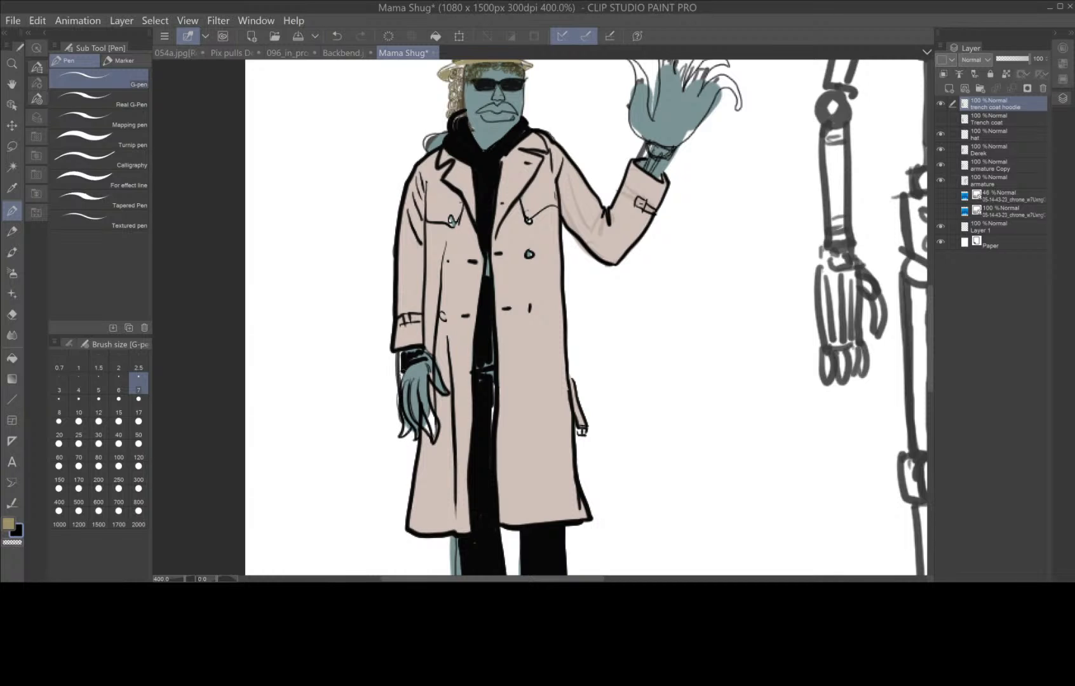
- Ink the raised hand's palm and long curved claw fingers with thick black outlines
{"action": "key", "text": "space"}
{"action": "left_click_drag", "start_coordinate": [696, 263], "coordinate": [598, 478]}
{"action": "mouse_move", "coordinate": [550, 348]}
{"action": "left_mouse_down"}
{"action": "mouse_move", "coordinate": [560, 359]}
{"action": "mouse_move", "coordinate": [644, 284]}
{"action": "mouse_move", "coordinate": [643, 305]}
{"action": "mouse_move", "coordinate": [638, 271]}
{"action": "mouse_move", "coordinate": [605, 284]}
{"action": "mouse_move", "coordinate": [601, 304]}
{"action": "mouse_move", "coordinate": [620, 259]}
{"action": "mouse_move", "coordinate": [640, 259]}
{"action": "mouse_move", "coordinate": [605, 257]}
{"action": "mouse_move", "coordinate": [588, 289]}
{"action": "mouse_move", "coordinate": [603, 257]}
{"action": "mouse_move", "coordinate": [598, 205]}
{"action": "mouse_move", "coordinate": [580, 287]}
{"action": "mouse_move", "coordinate": [577, 211]}
{"action": "mouse_move", "coordinate": [556, 314]}
{"action": "mouse_move", "coordinate": [551, 263]}
{"action": "mouse_move", "coordinate": [534, 255]}
{"action": "mouse_move", "coordinate": [548, 336]}
{"action": "left_mouse_up"}
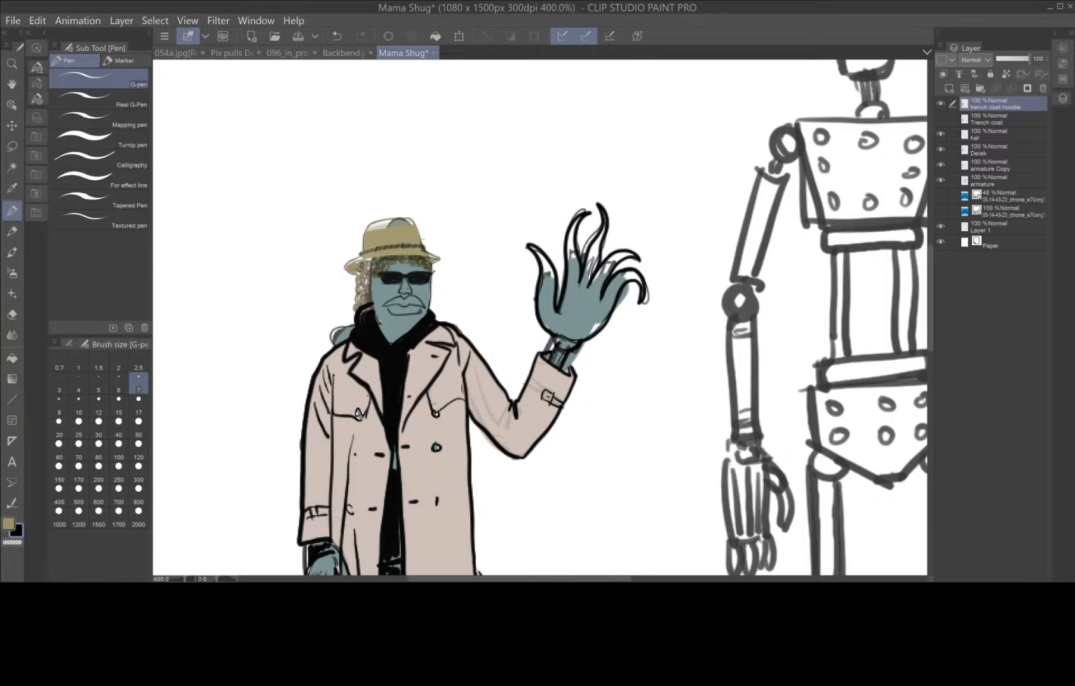
- Examine the whole inked character beside the bare armature
{"action": "scroll", "coordinate": [558, 351], "scroll_direction": "down", "scroll_amount": 2}
{"action": "key", "text": "space"}
{"action": "left_click_drag", "start_coordinate": [585, 502], "coordinate": [538, 381]}
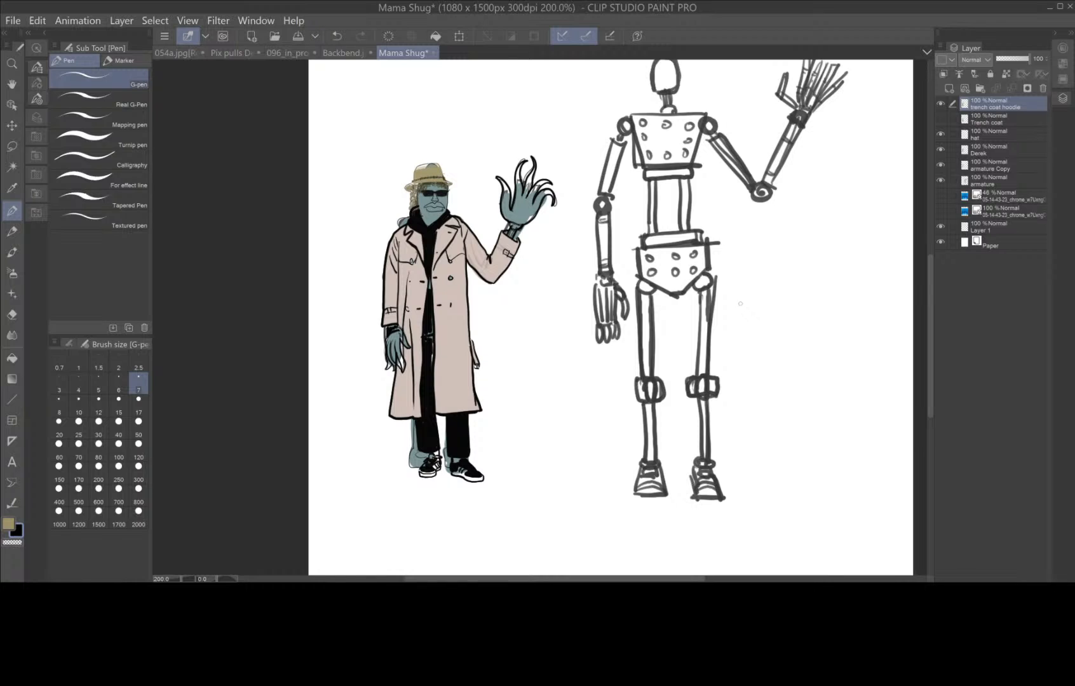
{"action": "left_click_drag", "start_coordinate": [561, 394], "coordinate": [532, 451]}
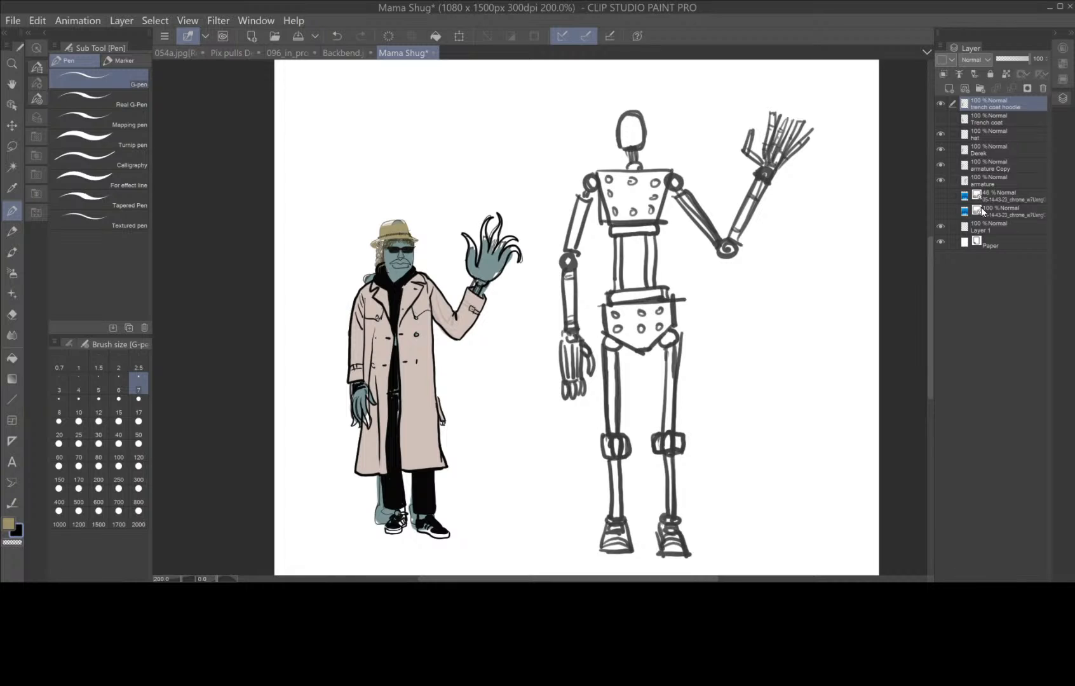
{"action": "key", "text": "ctrl+minus"}
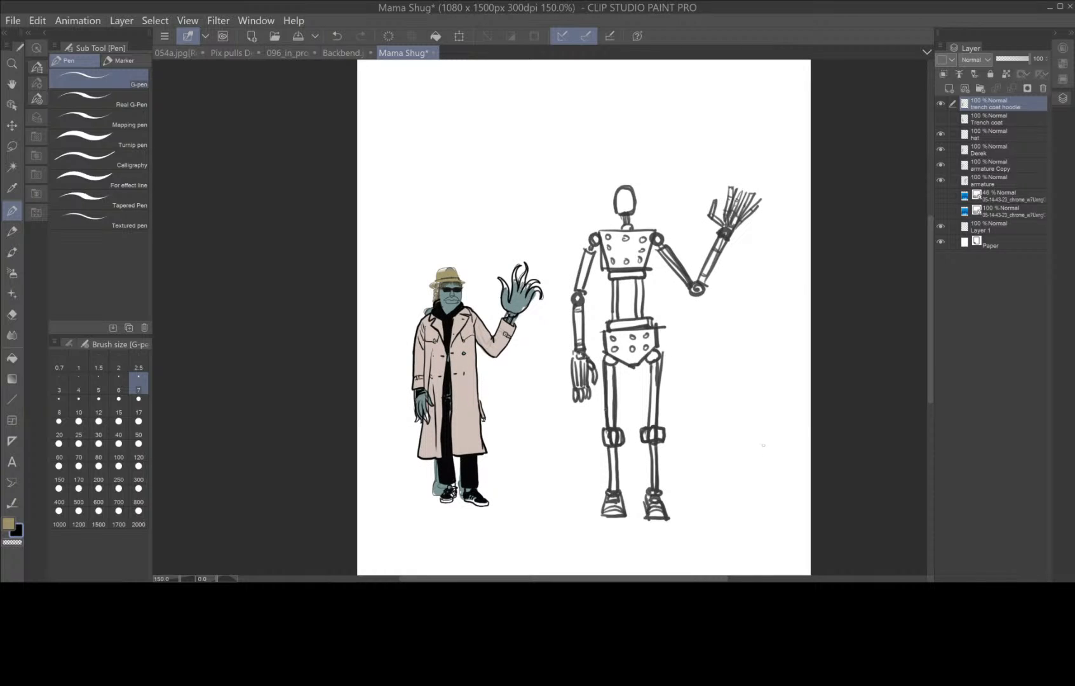
{"action": "scroll", "coordinate": [760, 447], "scroll_direction": "up", "scroll_amount": 1}
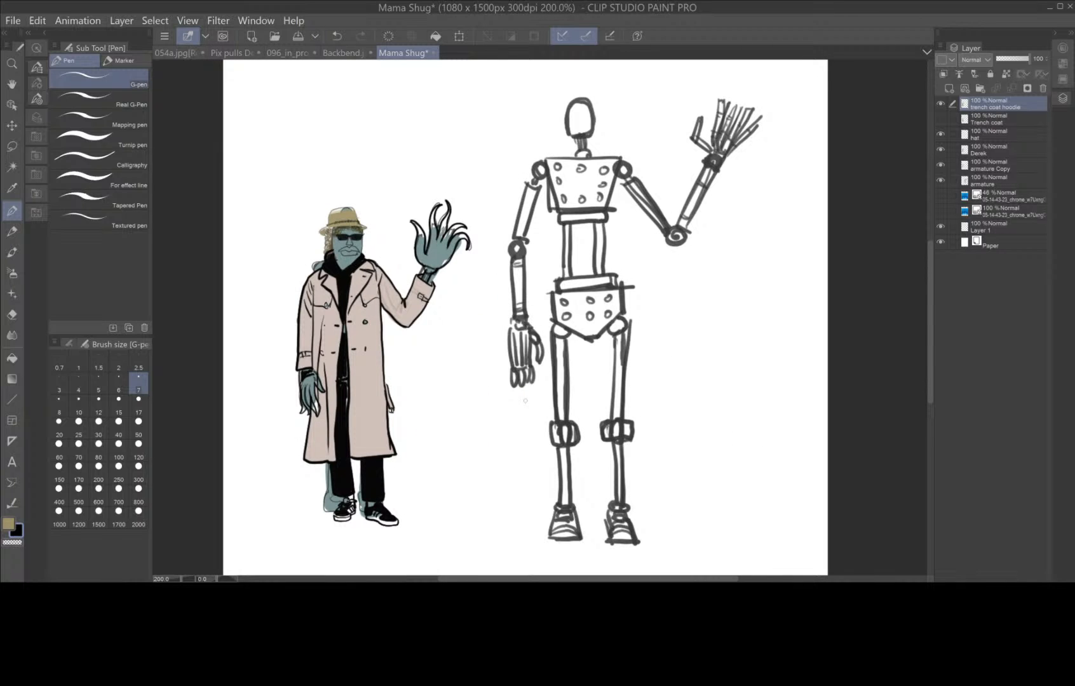
{"action": "key", "text": "space"}
{"action": "left_click_drag", "start_coordinate": [449, 312], "coordinate": [517, 441]}
- Capture a screen region around the character's hat, face and upper coat
{"action": "scroll", "coordinate": [430, 408], "scroll_direction": "up", "scroll_amount": 4}
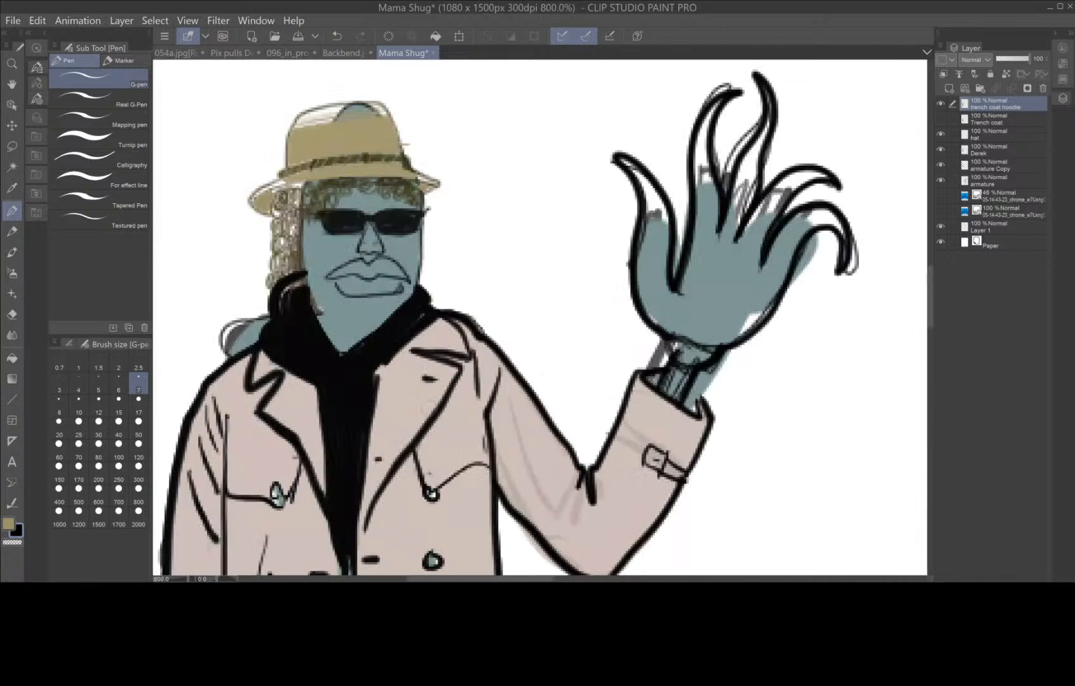
{"action": "scroll", "coordinate": [313, 398], "scroll_direction": "down", "scroll_amount": 2}
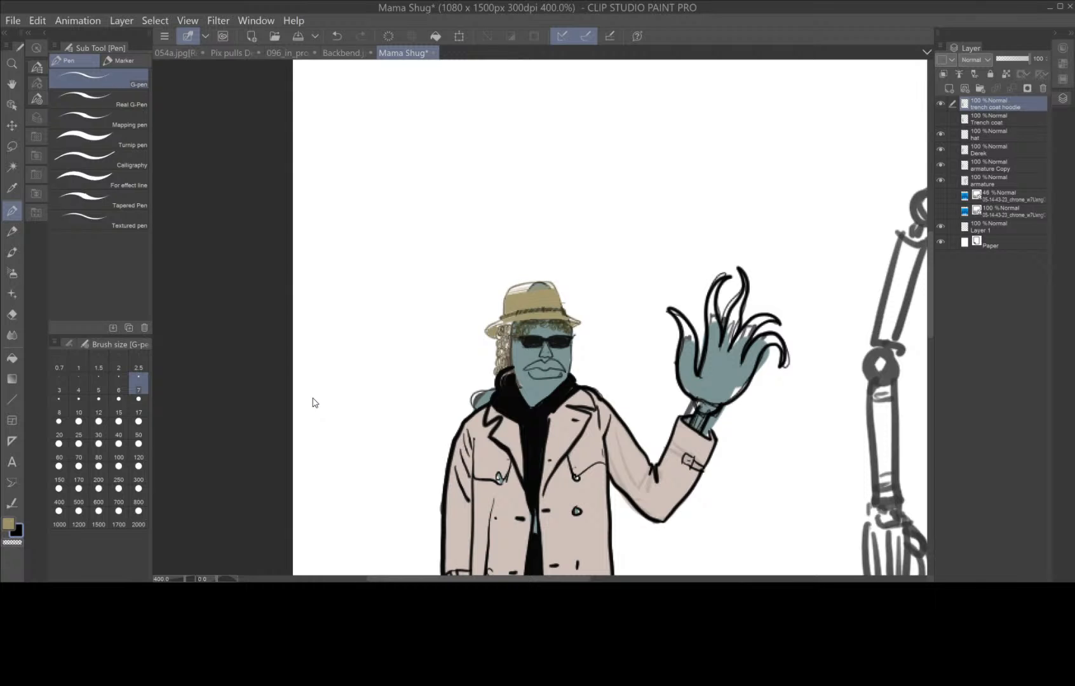
{"action": "key", "text": "ctrl+Print"}
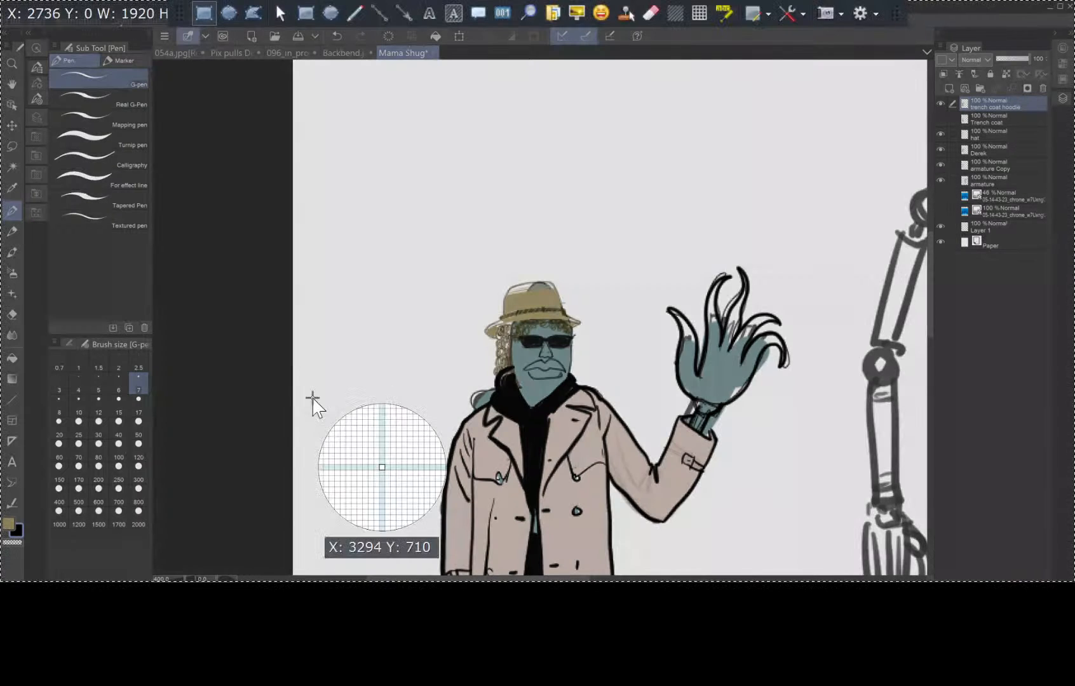
{"action": "mouse_move", "coordinate": [447, 263]}
{"action": "left_mouse_down"}
{"action": "mouse_move", "coordinate": [476, 329]}
{"action": "mouse_move", "coordinate": [641, 456]}
{"action": "left_mouse_up"}
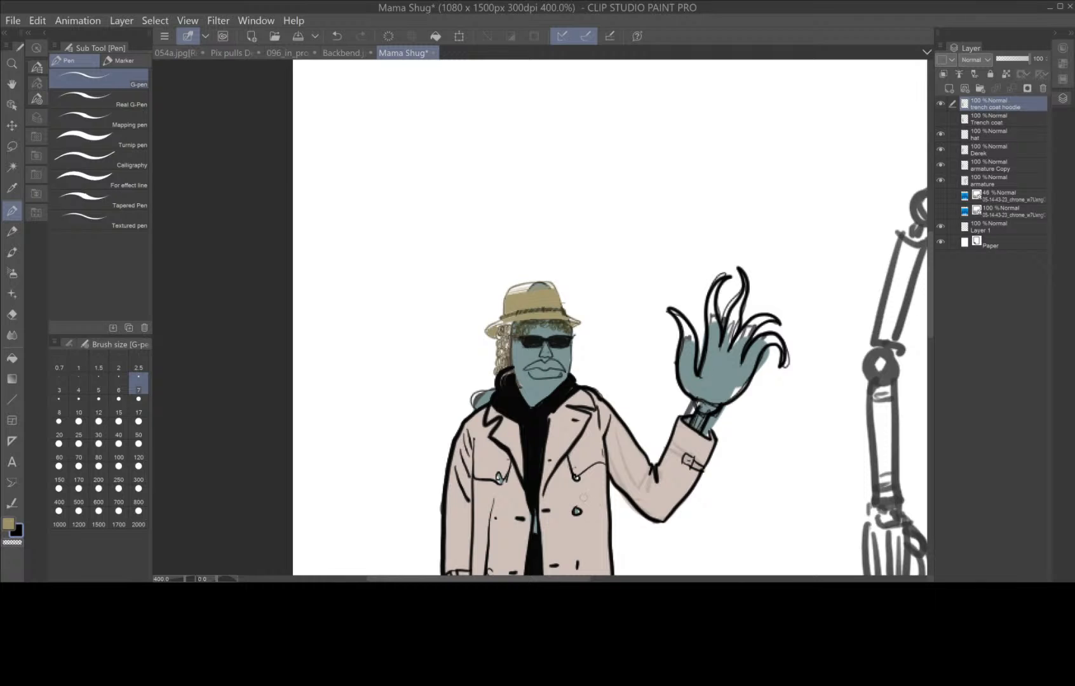
- Import the captured head-and-shoulders image into the canvas as a new layer
{"action": "left_click", "coordinate": [37, 21]}
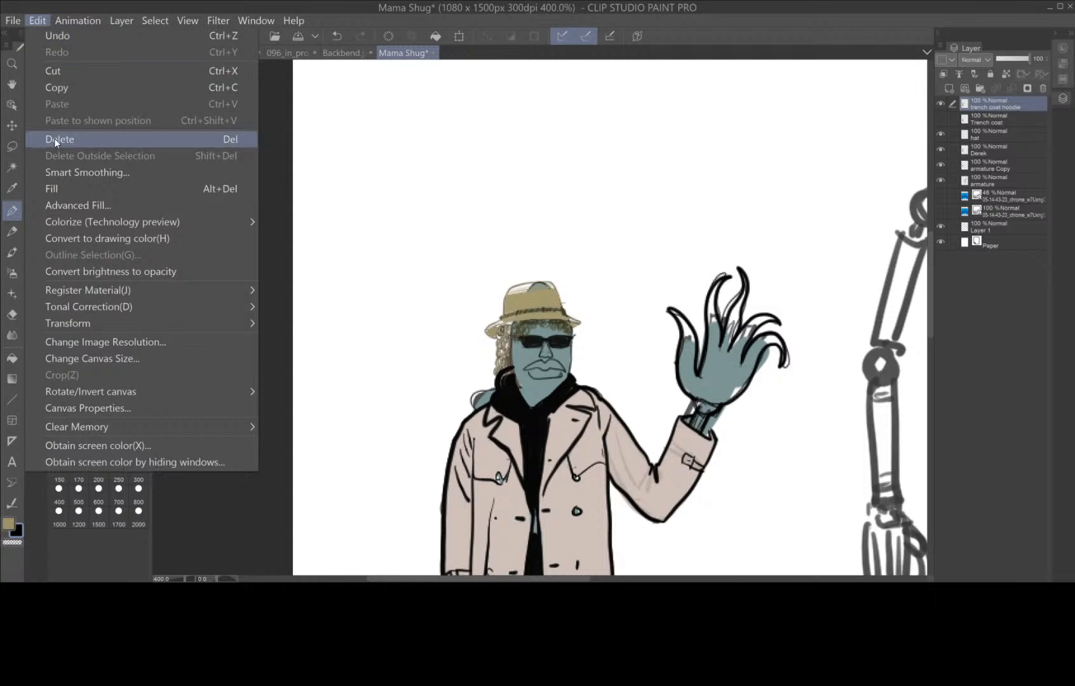
{"action": "mouse_move", "coordinate": [13, 21]}
{"action": "mouse_move", "coordinate": [57, 225]}
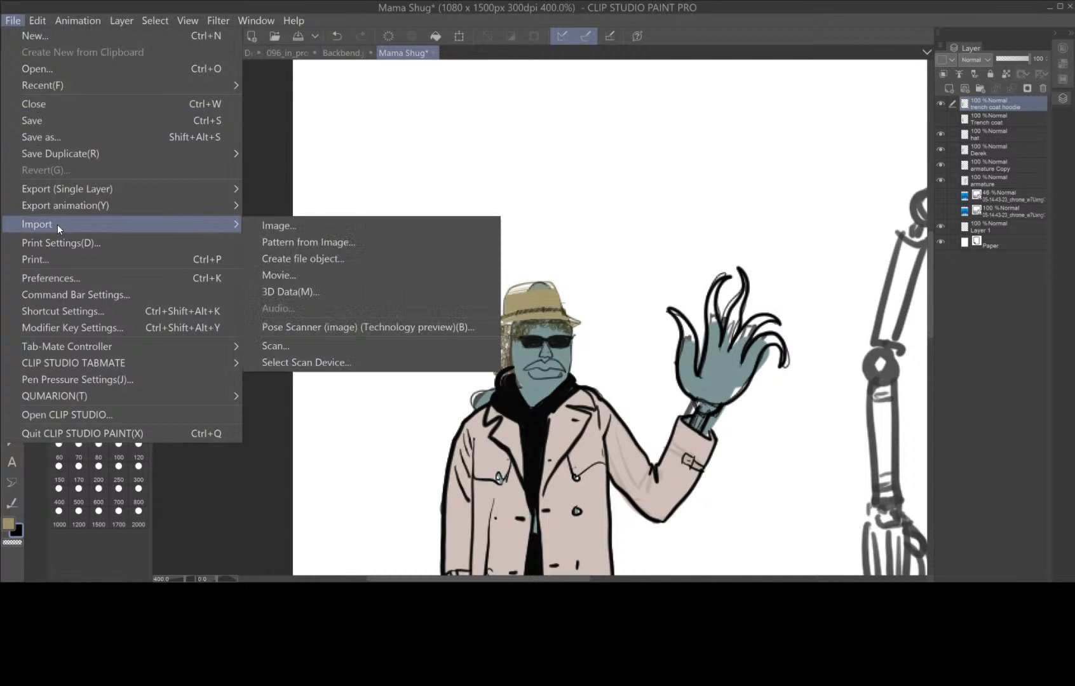
{"action": "left_click", "coordinate": [286, 229]}
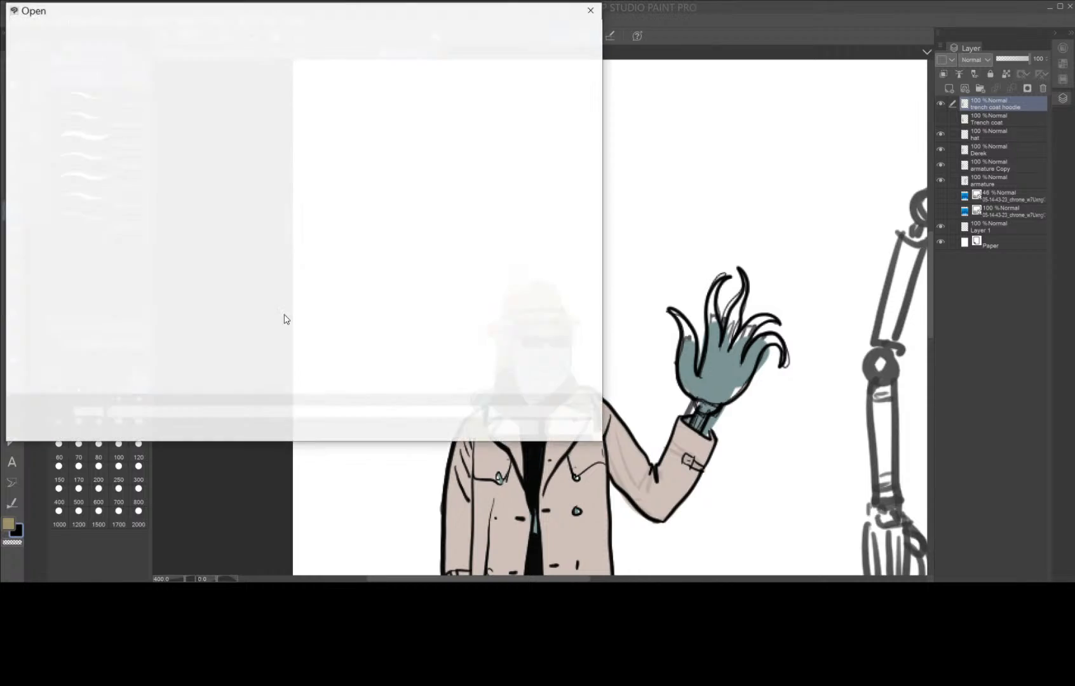
{"action": "double_click", "coordinate": [392, 100]}
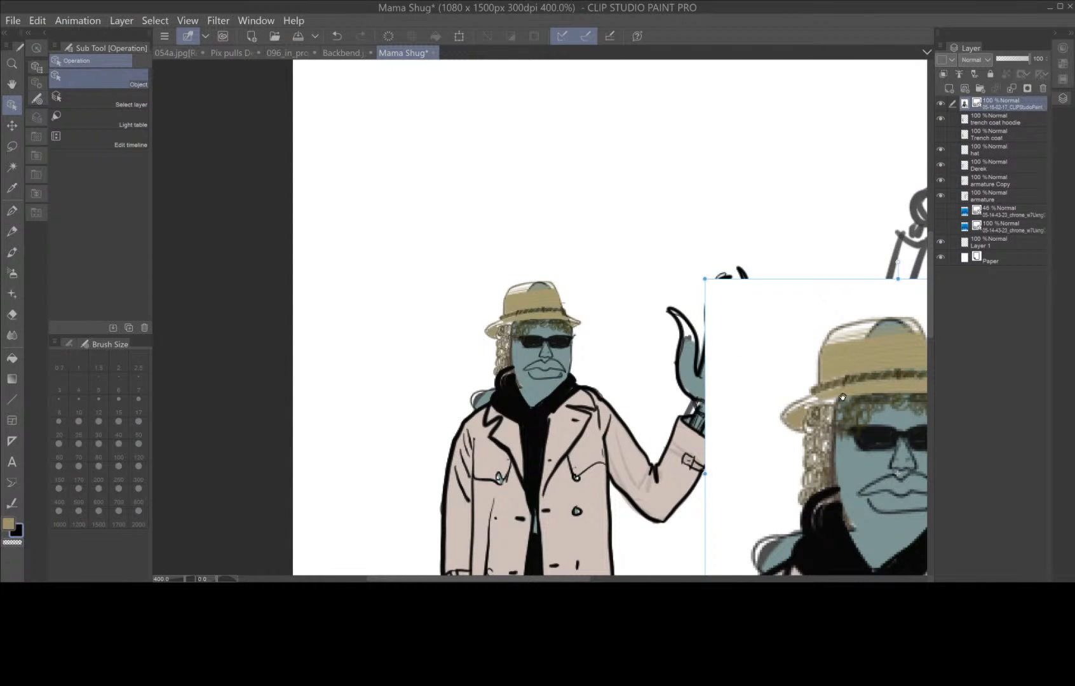
- Shrink the imported head-and-shoulders image and place it in the empty canvas area above the character, near the page's left edge
{"action": "left_click_drag", "start_coordinate": [785, 404], "coordinate": [591, 257]}
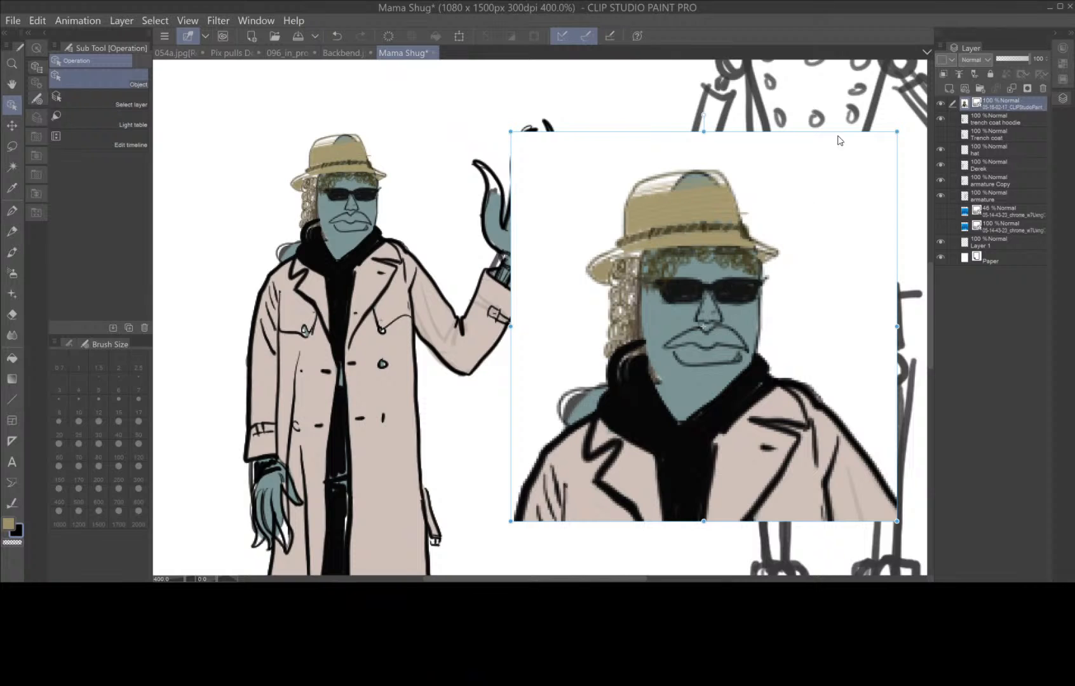
{"action": "left_click_drag", "start_coordinate": [896, 131], "coordinate": [572, 141]}
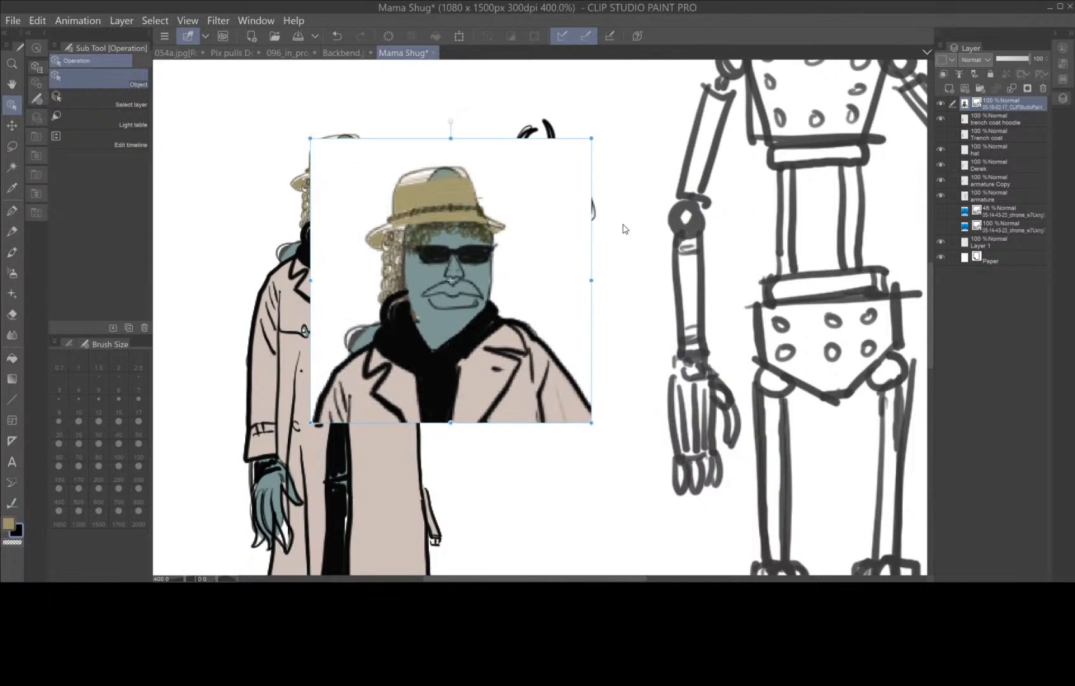
{"action": "left_click_drag", "start_coordinate": [622, 226], "coordinate": [794, 424]}
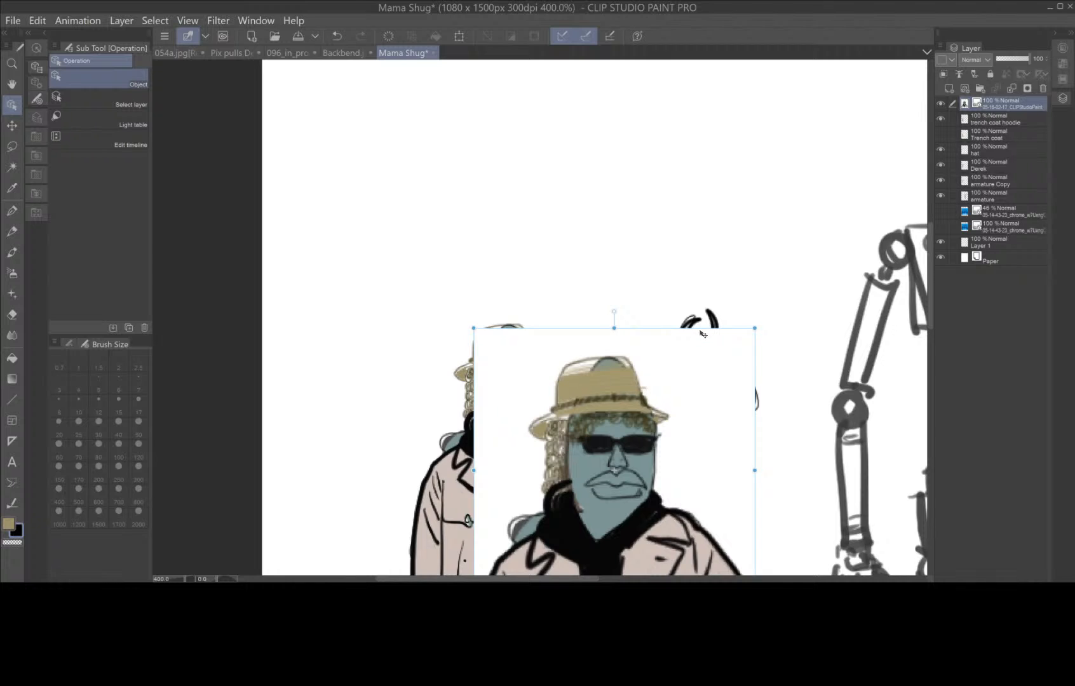
{"action": "left_click_drag", "start_coordinate": [699, 339], "coordinate": [500, 92]}
{"action": "left_click_drag", "start_coordinate": [622, 210], "coordinate": [655, 384]}
{"action": "left_click_drag", "start_coordinate": [512, 261], "coordinate": [507, 99]}
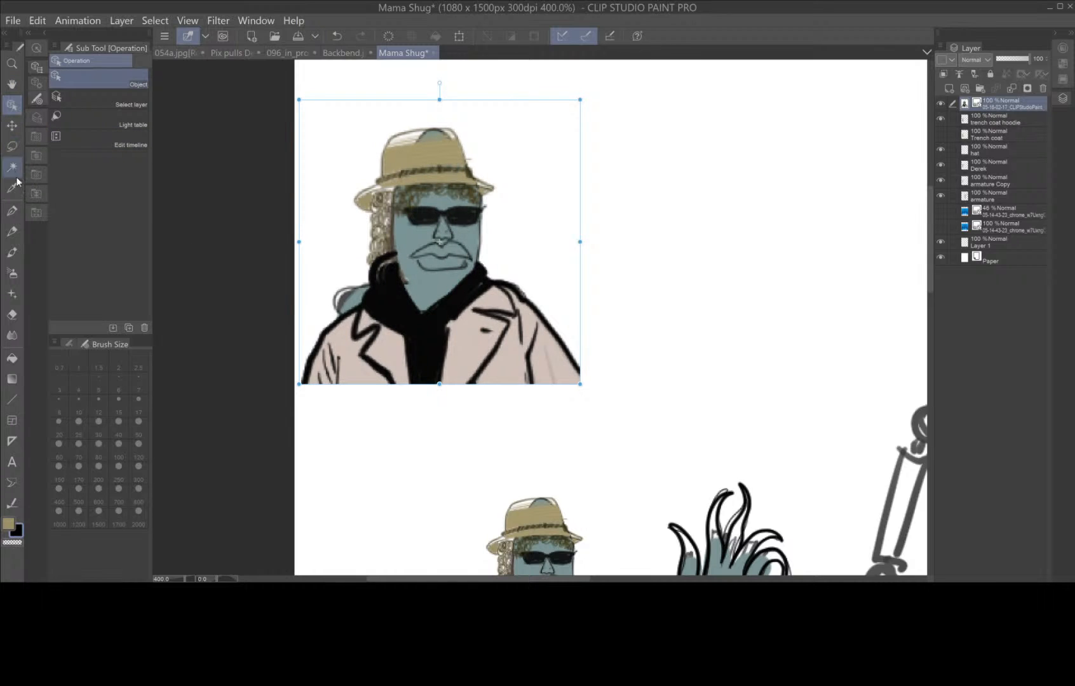
- Switch to the Darker pencil and rasterize the imported image layer
{"action": "left_click", "coordinate": [13, 229]}
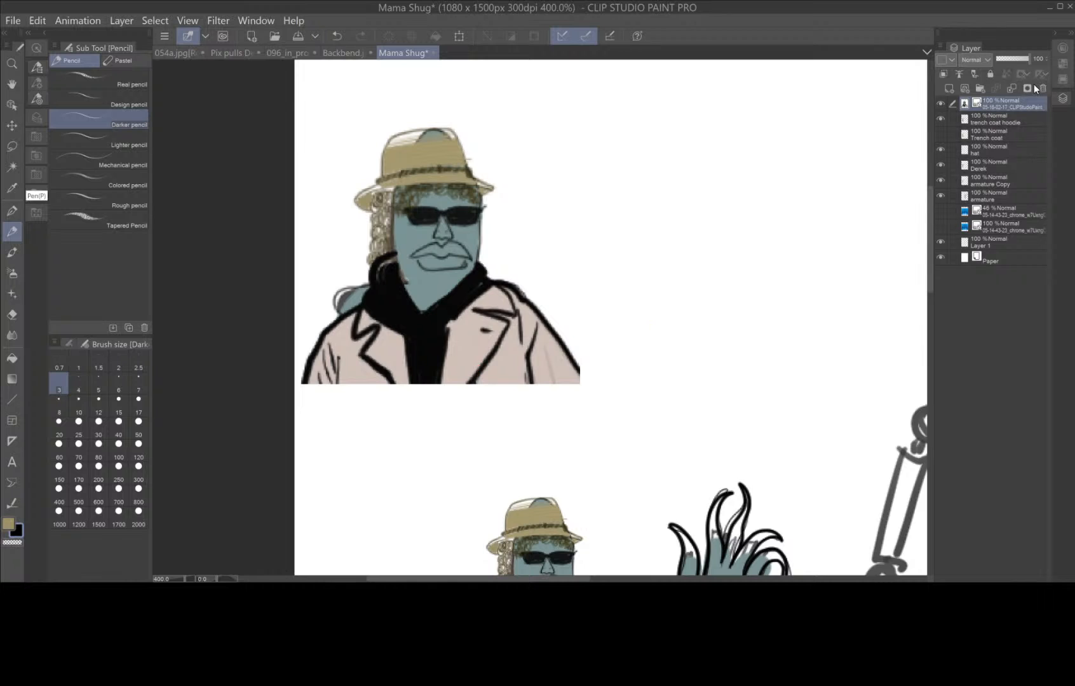
{"action": "right_click", "coordinate": [1016, 106]}
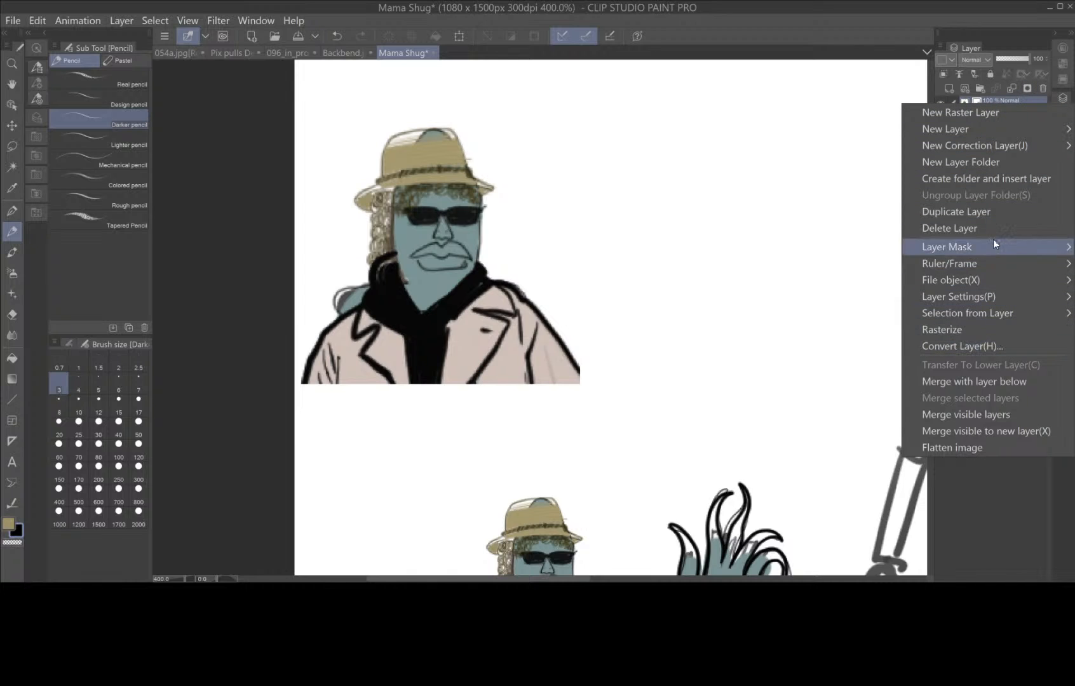
{"action": "left_click", "coordinate": [961, 330]}
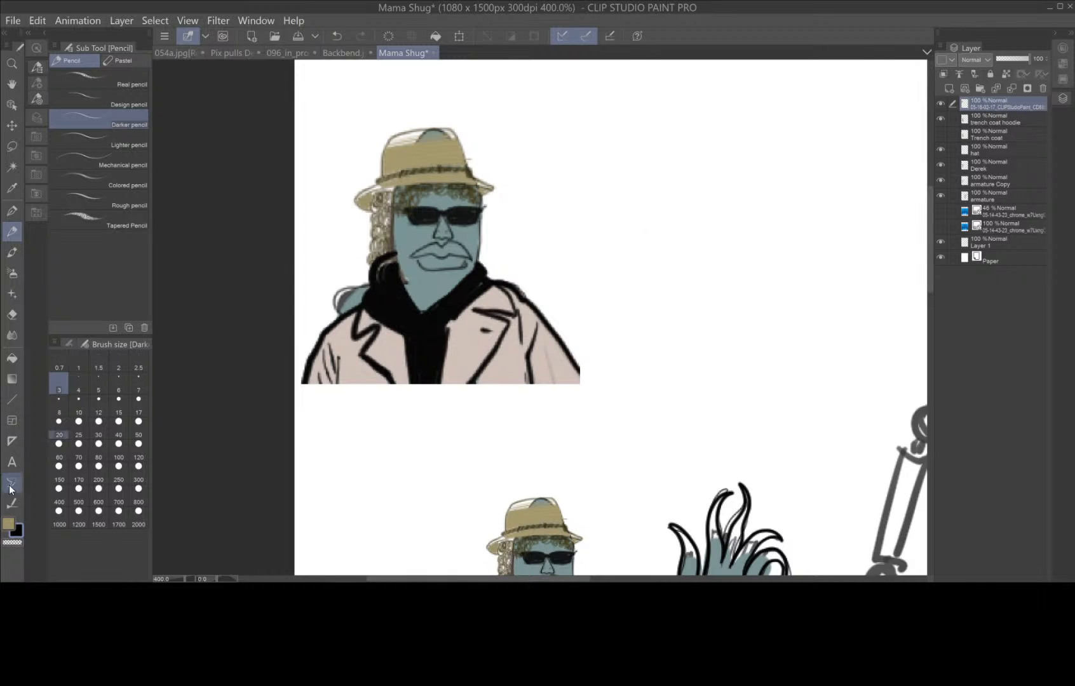
- Change the drawing colour from black to a dark teal
{"action": "left_click", "coordinate": [17, 532]}
{"action": "left_click", "coordinate": [17, 532]}
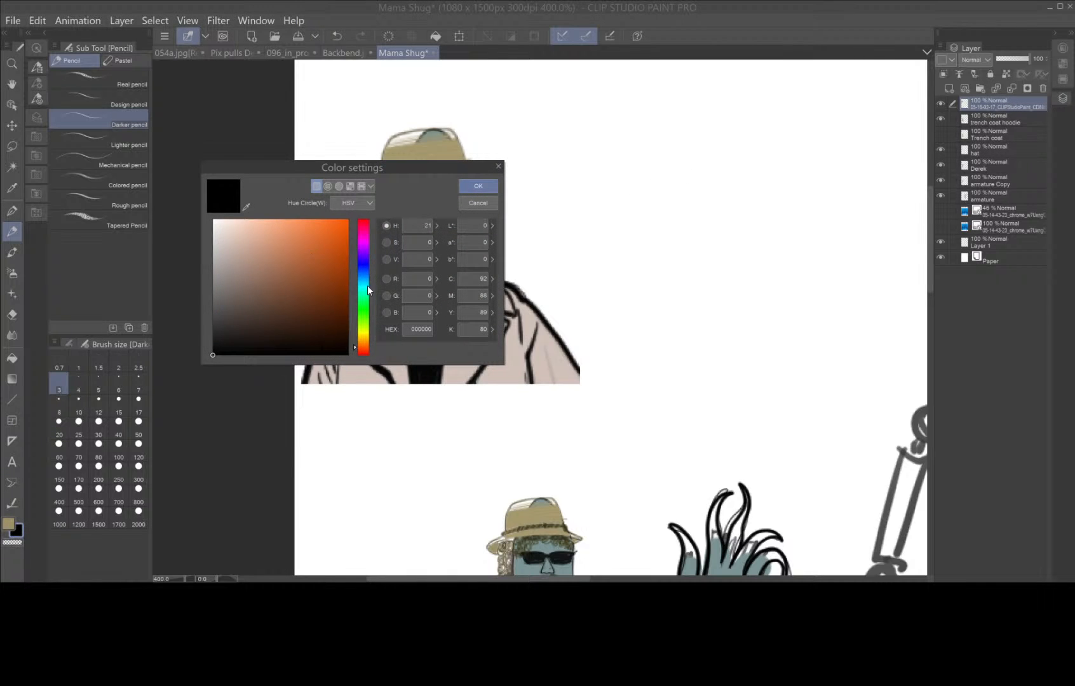
{"action": "left_click", "coordinate": [368, 285]}
{"action": "left_click", "coordinate": [477, 185]}
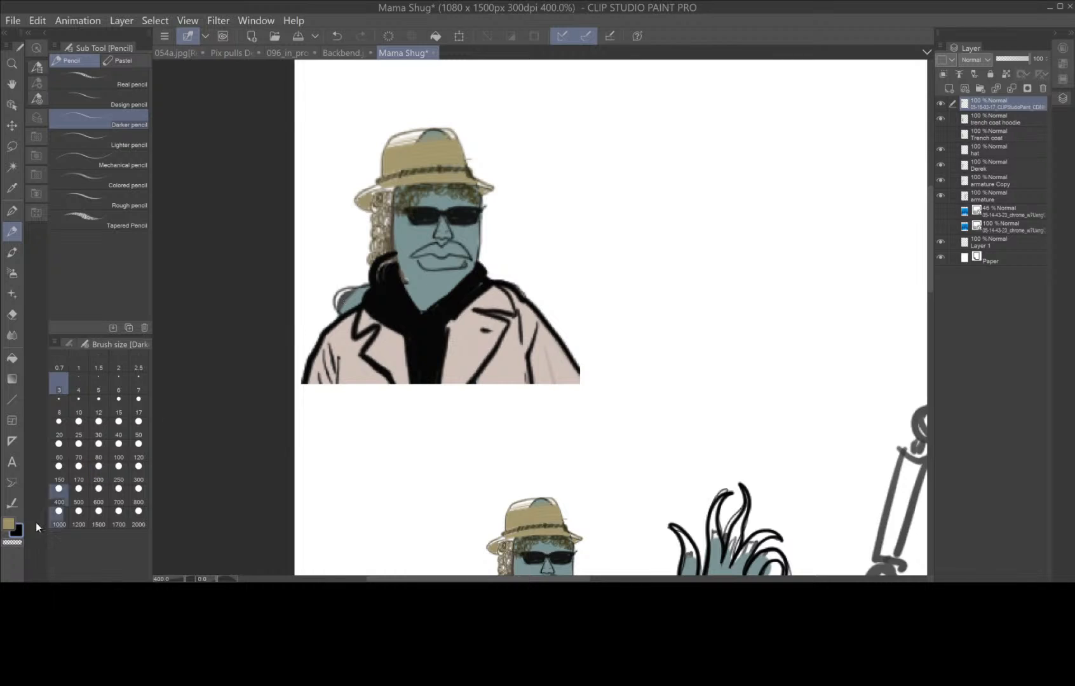
{"action": "double_click", "coordinate": [17, 532]}
{"action": "left_click", "coordinate": [278, 305]}
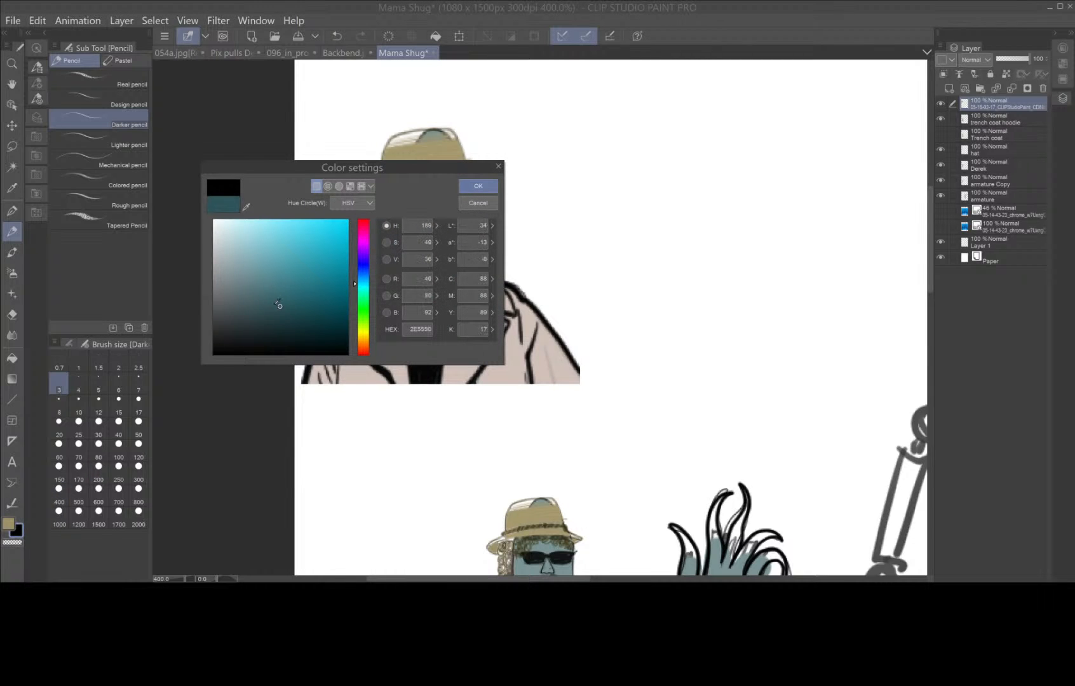
{"action": "left_click", "coordinate": [283, 316]}
{"action": "left_click", "coordinate": [478, 186]}
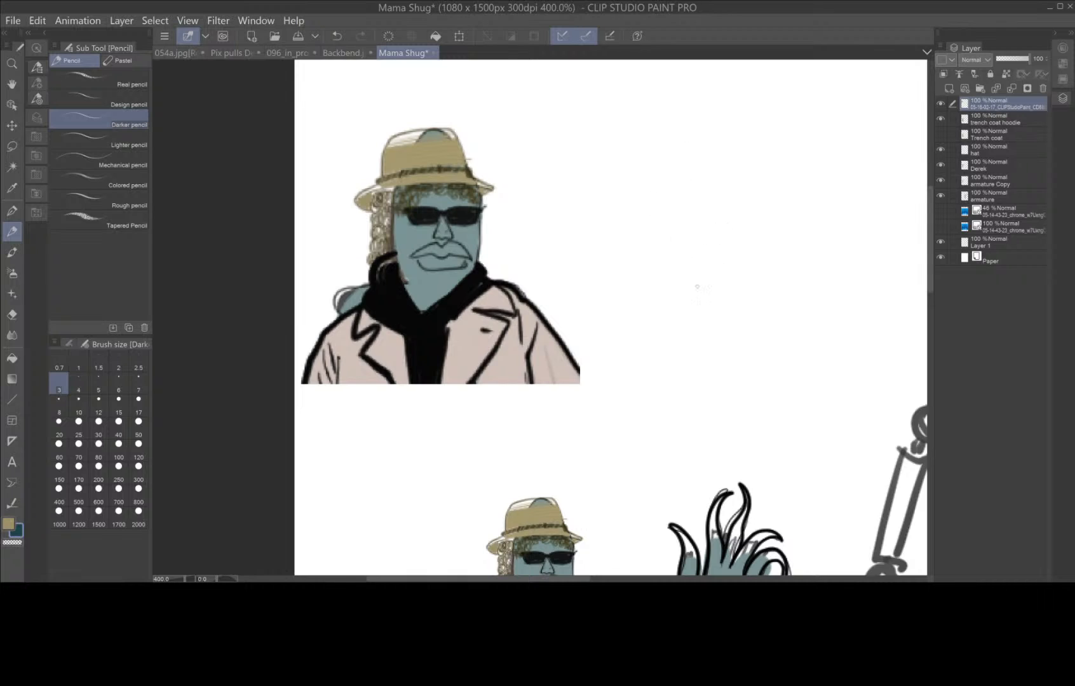
- Sketch the hood's curved outline and folded sides in thin dark teal pencil lines beside the head-and-shoulders image
{"action": "mouse_move", "coordinate": [625, 307]}
{"action": "left_mouse_down"}
{"action": "mouse_move", "coordinate": [766, 269]}
{"action": "mouse_move", "coordinate": [820, 336]}
{"action": "mouse_move", "coordinate": [642, 276]}
{"action": "mouse_move", "coordinate": [641, 225]}
{"action": "mouse_move", "coordinate": [774, 222]}
{"action": "left_mouse_up"}
{"action": "mouse_move", "coordinate": [779, 225]}
{"action": "left_mouse_down"}
{"action": "mouse_move", "coordinate": [800, 240]}
{"action": "mouse_move", "coordinate": [759, 298]}
{"action": "left_mouse_up"}
{"action": "left_click_drag", "start_coordinate": [629, 242], "coordinate": [659, 290]}
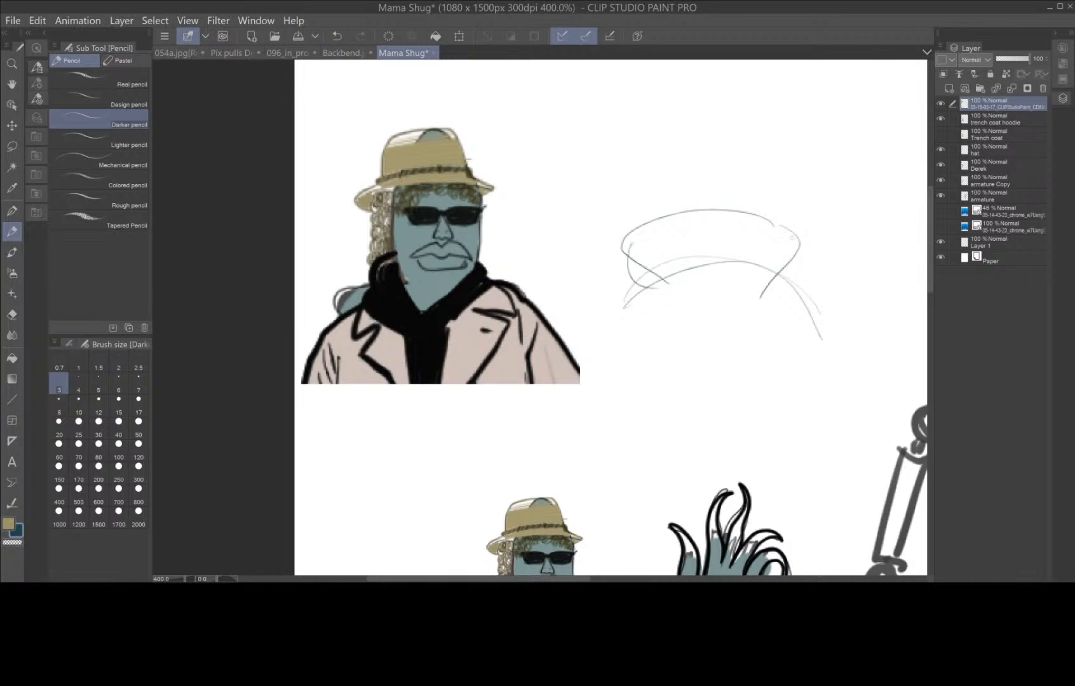
{"action": "left_click_drag", "start_coordinate": [792, 237], "coordinate": [769, 277]}
- Sketch the hoodie's inner neckline edges and both shoulder slopes beneath the hood outline
{"action": "mouse_move", "coordinate": [654, 278]}
{"action": "left_mouse_down"}
{"action": "mouse_move", "coordinate": [701, 306]}
{"action": "mouse_move", "coordinate": [712, 367]}
{"action": "left_mouse_up"}
{"action": "left_click_drag", "start_coordinate": [744, 290], "coordinate": [737, 338]}
{"action": "left_click_drag", "start_coordinate": [649, 273], "coordinate": [585, 346]}
{"action": "mouse_move", "coordinate": [775, 268]}
{"action": "left_mouse_down"}
{"action": "mouse_move", "coordinate": [828, 311]}
{"action": "mouse_move", "coordinate": [833, 375]}
{"action": "left_mouse_up"}
- Sketch both notched coat lapels converging in a V below the hood
{"action": "mouse_move", "coordinate": [769, 275]}
{"action": "left_mouse_down"}
{"action": "mouse_move", "coordinate": [799, 312]}
{"action": "mouse_move", "coordinate": [753, 317]}
{"action": "mouse_move", "coordinate": [792, 323]}
{"action": "mouse_move", "coordinate": [767, 387]}
{"action": "mouse_move", "coordinate": [732, 436]}
{"action": "left_mouse_up"}
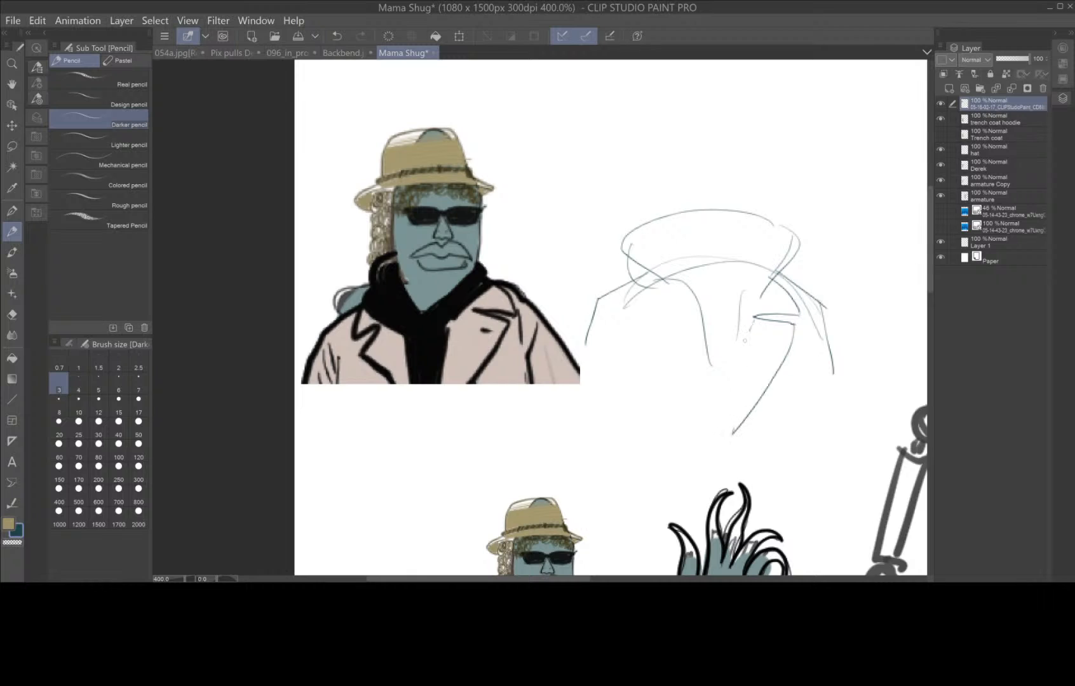
{"action": "left_click_drag", "start_coordinate": [750, 326], "coordinate": [715, 459]}
{"action": "mouse_move", "coordinate": [649, 273]}
{"action": "left_mouse_down"}
{"action": "mouse_move", "coordinate": [623, 328]}
{"action": "mouse_move", "coordinate": [646, 311]}
{"action": "mouse_move", "coordinate": [633, 360]}
{"action": "mouse_move", "coordinate": [670, 379]}
{"action": "mouse_move", "coordinate": [715, 460]}
{"action": "left_mouse_up"}
{"action": "left_click_drag", "start_coordinate": [664, 280], "coordinate": [714, 462]}
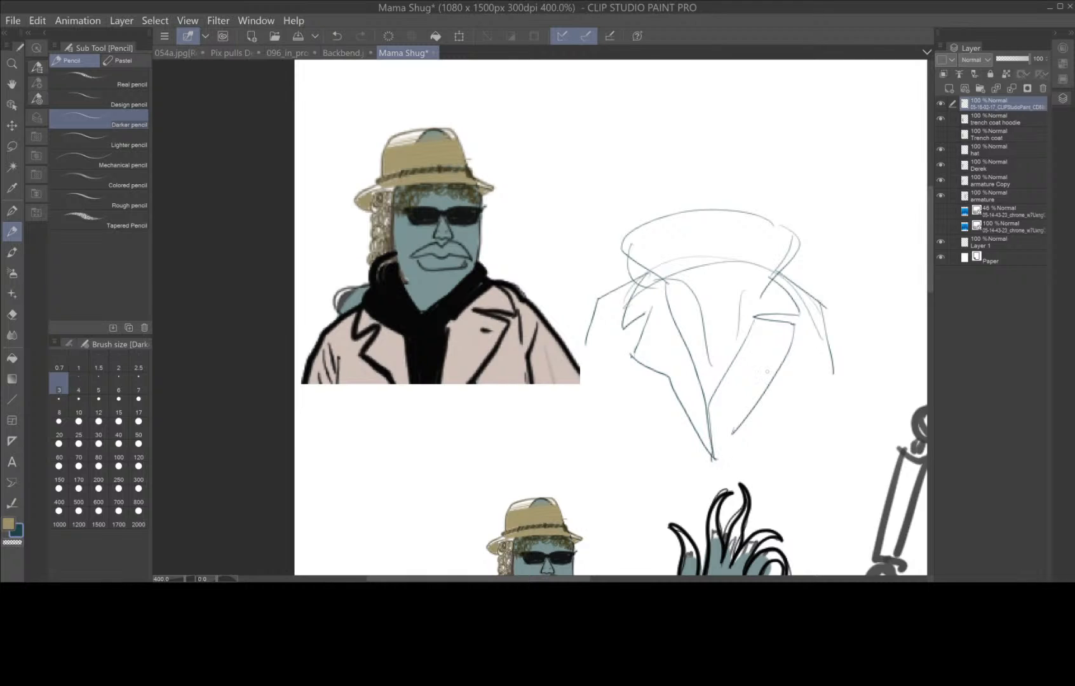
- Sketch a tall pointed head rising from the hood, with a rounded chin, two eyes and a narrow oval on the forehead
{"action": "left_click_drag", "start_coordinate": [762, 286], "coordinate": [716, 469]}
{"action": "mouse_move", "coordinate": [662, 279]}
{"action": "left_mouse_down"}
{"action": "mouse_move", "coordinate": [710, 330]}
{"action": "mouse_move", "coordinate": [769, 290]}
{"action": "left_mouse_up"}
{"action": "mouse_move", "coordinate": [719, 323]}
{"action": "left_mouse_down"}
{"action": "mouse_move", "coordinate": [745, 297]}
{"action": "mouse_move", "coordinate": [766, 224]}
{"action": "mouse_move", "coordinate": [720, 85]}
{"action": "mouse_move", "coordinate": [690, 76]}
{"action": "mouse_move", "coordinate": [655, 276]}
{"action": "left_mouse_up"}
{"action": "scroll", "coordinate": [728, 344], "scroll_direction": "up", "scroll_amount": 3}
{"action": "scroll", "coordinate": [729, 344], "scroll_direction": "right", "scroll_amount": 2}
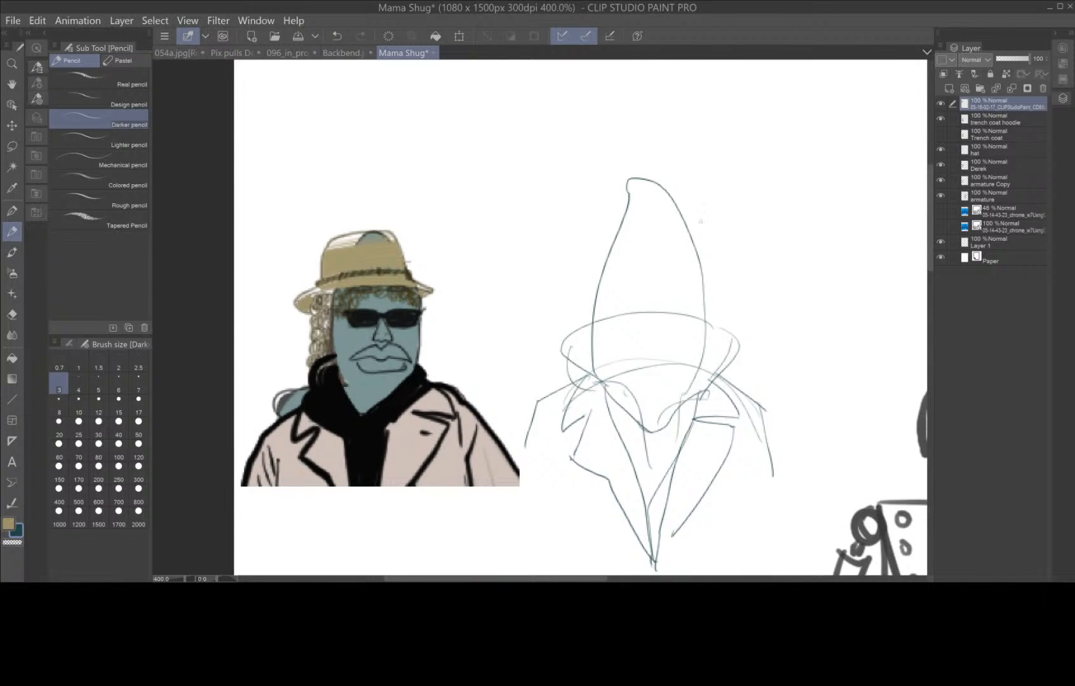
{"action": "mouse_move", "coordinate": [658, 205]}
{"action": "left_mouse_down"}
{"action": "mouse_move", "coordinate": [659, 235]}
{"action": "mouse_move", "coordinate": [654, 206]}
{"action": "left_mouse_up"}
{"action": "mouse_move", "coordinate": [646, 255]}
{"action": "left_mouse_down"}
{"action": "mouse_move", "coordinate": [626, 260]}
{"action": "mouse_move", "coordinate": [692, 261]}
{"action": "mouse_move", "coordinate": [662, 268]}
{"action": "left_mouse_up"}
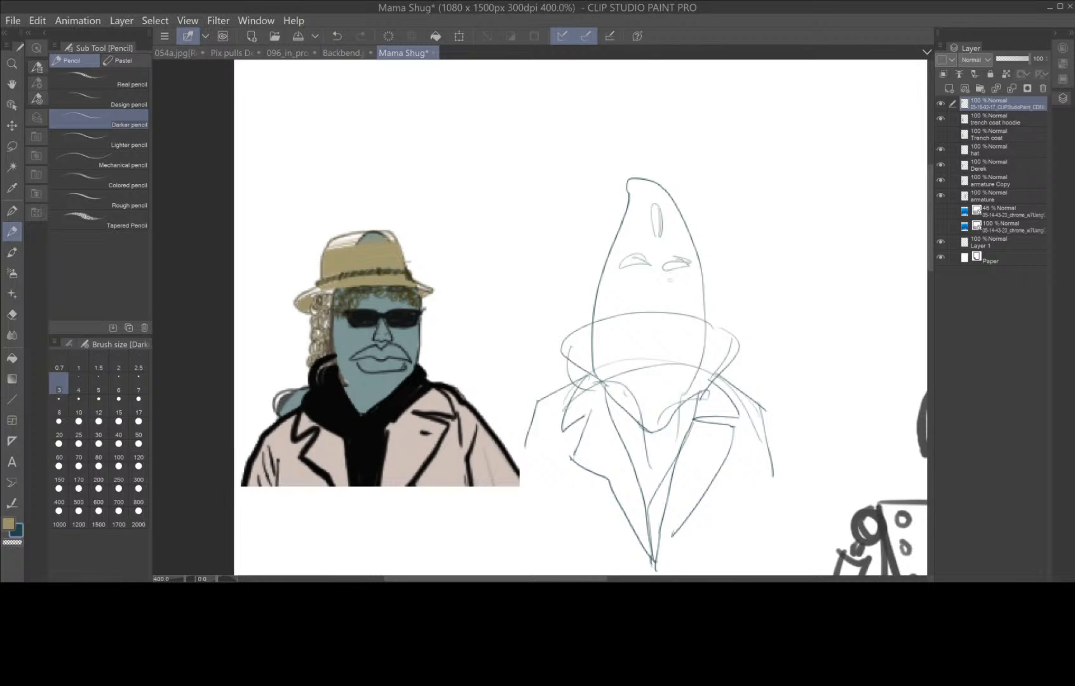
- Sketch dark hatched sunglasses across the face, just below the two eyes
{"action": "mouse_move", "coordinate": [705, 286]}
{"action": "left_mouse_down"}
{"action": "mouse_move", "coordinate": [610, 289]}
{"action": "mouse_move", "coordinate": [642, 311]}
{"action": "mouse_move", "coordinate": [655, 294]}
{"action": "mouse_move", "coordinate": [666, 308]}
{"action": "mouse_move", "coordinate": [710, 287]}
{"action": "mouse_move", "coordinate": [689, 306]}
{"action": "mouse_move", "coordinate": [614, 303]}
{"action": "left_mouse_up"}
{"action": "mouse_move", "coordinate": [645, 286]}
{"action": "left_mouse_down"}
{"action": "mouse_move", "coordinate": [626, 305]}
{"action": "mouse_move", "coordinate": [638, 312]}
{"action": "left_mouse_up"}
{"action": "left_click_drag", "start_coordinate": [673, 286], "coordinate": [664, 304]}
{"action": "left_click_drag", "start_coordinate": [693, 286], "coordinate": [667, 306]}
{"action": "left_click_drag", "start_coordinate": [699, 289], "coordinate": [680, 306]}
- Draw a wide, angled hat brim above the sunglasses and a rounded crown around the pointed head
{"action": "mouse_move", "coordinate": [614, 293]}
{"action": "left_mouse_down"}
{"action": "mouse_move", "coordinate": [593, 288]}
{"action": "mouse_move", "coordinate": [607, 297]}
{"action": "mouse_move", "coordinate": [747, 277]}
{"action": "left_mouse_up"}
{"action": "mouse_move", "coordinate": [578, 281]}
{"action": "left_mouse_down"}
{"action": "mouse_move", "coordinate": [731, 276]}
{"action": "mouse_move", "coordinate": [736, 287]}
{"action": "mouse_move", "coordinate": [717, 295]}
{"action": "left_mouse_up"}
{"action": "mouse_move", "coordinate": [577, 288]}
{"action": "left_mouse_down"}
{"action": "mouse_move", "coordinate": [752, 280]}
{"action": "mouse_move", "coordinate": [709, 294]}
{"action": "mouse_move", "coordinate": [728, 267]}
{"action": "mouse_move", "coordinate": [703, 251]}
{"action": "left_mouse_up"}
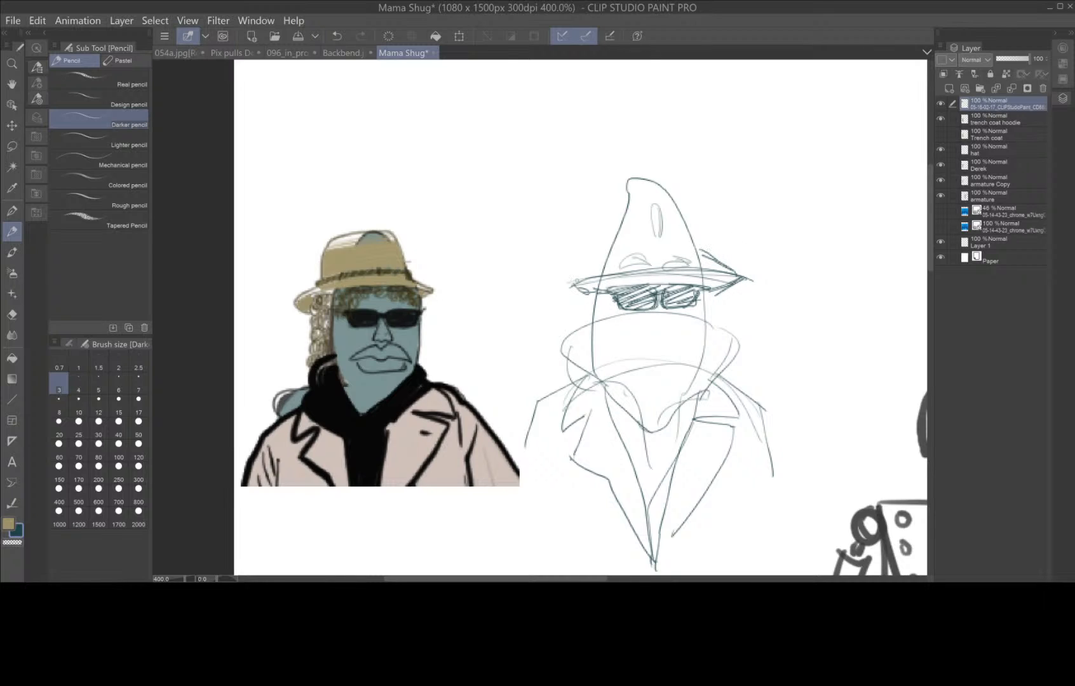
{"action": "mouse_move", "coordinate": [571, 288]}
{"action": "left_mouse_down"}
{"action": "mouse_move", "coordinate": [598, 258]}
{"action": "mouse_move", "coordinate": [702, 244]}
{"action": "left_mouse_up"}
{"action": "mouse_move", "coordinate": [620, 255]}
{"action": "left_mouse_down"}
{"action": "mouse_move", "coordinate": [699, 246]}
{"action": "mouse_move", "coordinate": [657, 178]}
{"action": "mouse_move", "coordinate": [668, 178]}
{"action": "left_mouse_up"}
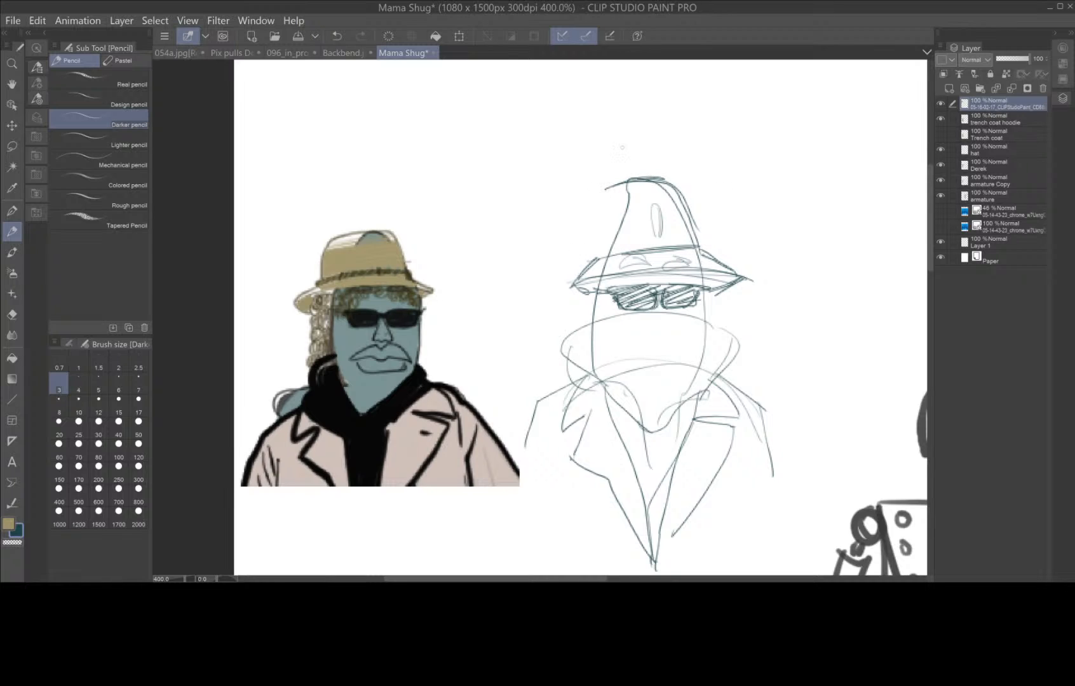
{"action": "mouse_move", "coordinate": [595, 197]}
{"action": "left_mouse_down"}
{"action": "mouse_move", "coordinate": [588, 258]}
{"action": "mouse_move", "coordinate": [561, 289]}
{"action": "mouse_move", "coordinate": [603, 298]}
{"action": "mouse_move", "coordinate": [579, 293]}
{"action": "mouse_move", "coordinate": [590, 304]}
{"action": "mouse_move", "coordinate": [605, 303]}
{"action": "mouse_move", "coordinate": [632, 269]}
{"action": "mouse_move", "coordinate": [735, 270]}
{"action": "mouse_move", "coordinate": [711, 288]}
{"action": "mouse_move", "coordinate": [700, 285]}
{"action": "mouse_move", "coordinate": [732, 270]}
{"action": "mouse_move", "coordinate": [720, 259]}
{"action": "left_mouse_up"}
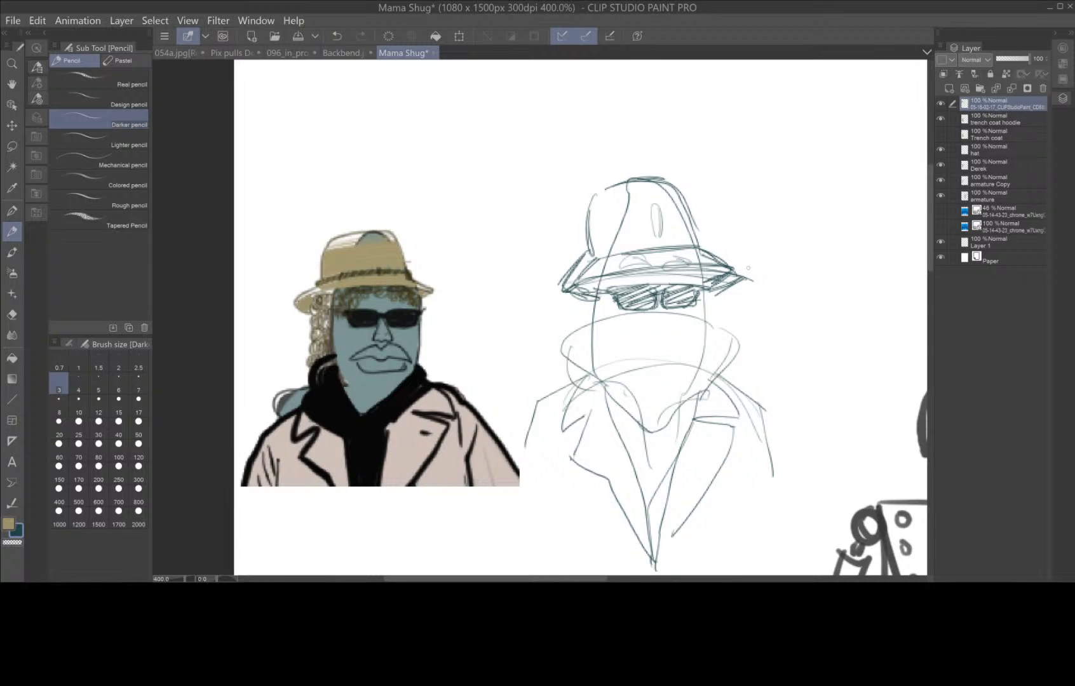
- Add curly hair under both sides of the hat brim and sketch a broad nose and full lips
{"action": "mouse_move", "coordinate": [585, 290]}
{"action": "left_mouse_down"}
{"action": "mouse_move", "coordinate": [581, 361]}
{"action": "mouse_move", "coordinate": [594, 332]}
{"action": "left_mouse_up"}
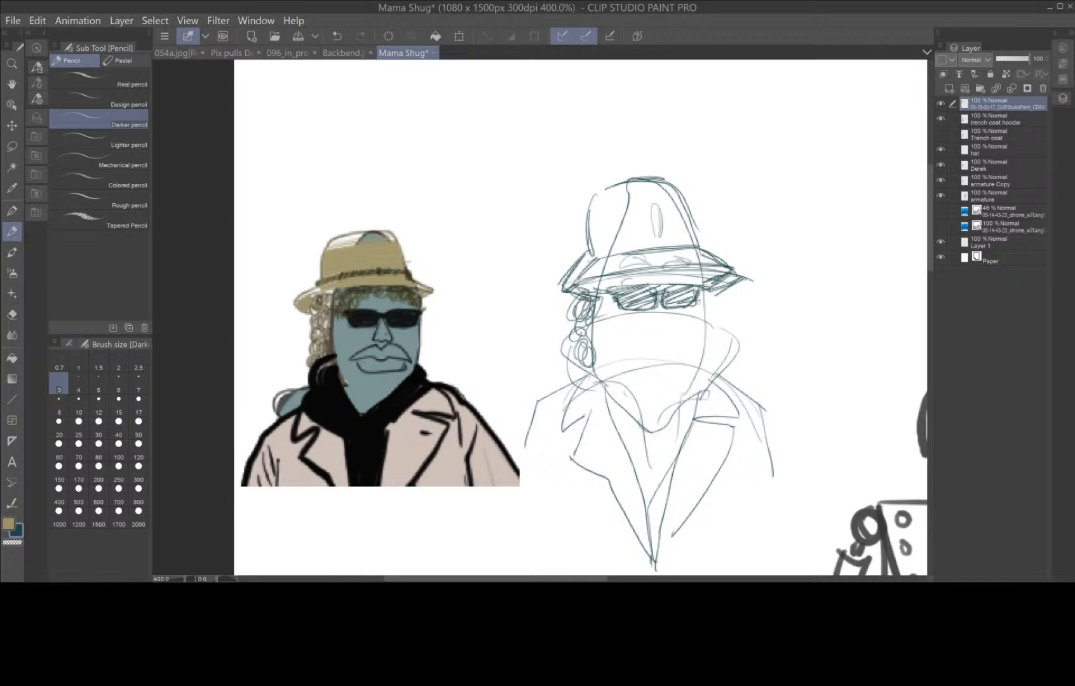
{"action": "mouse_move", "coordinate": [706, 292]}
{"action": "left_mouse_down"}
{"action": "mouse_move", "coordinate": [710, 372]}
{"action": "mouse_move", "coordinate": [715, 356]}
{"action": "left_mouse_up"}
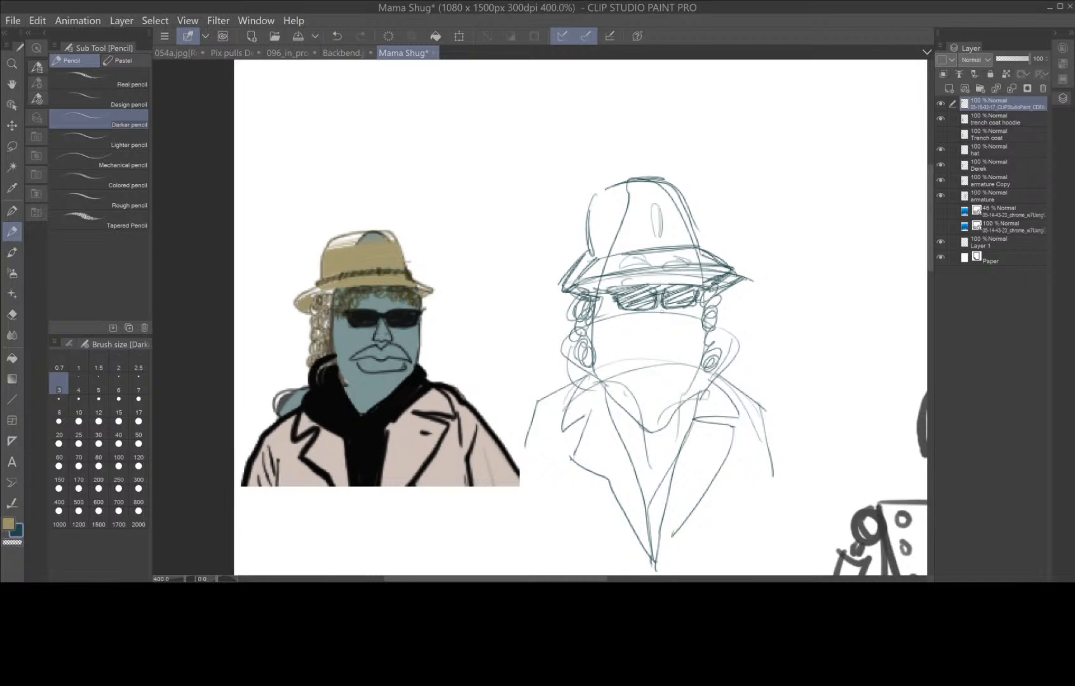
{"action": "mouse_move", "coordinate": [663, 309]}
{"action": "left_mouse_down"}
{"action": "mouse_move", "coordinate": [666, 334]}
{"action": "mouse_move", "coordinate": [645, 337]}
{"action": "mouse_move", "coordinate": [657, 341]}
{"action": "mouse_move", "coordinate": [667, 319]}
{"action": "mouse_move", "coordinate": [637, 329]}
{"action": "mouse_move", "coordinate": [671, 322]}
{"action": "left_mouse_up"}
{"action": "mouse_move", "coordinate": [645, 358]}
{"action": "left_mouse_down"}
{"action": "mouse_move", "coordinate": [685, 364]}
{"action": "mouse_move", "coordinate": [629, 362]}
{"action": "mouse_move", "coordinate": [664, 349]}
{"action": "mouse_move", "coordinate": [685, 364]}
{"action": "mouse_move", "coordinate": [642, 381]}
{"action": "mouse_move", "coordinate": [692, 372]}
{"action": "left_mouse_up"}
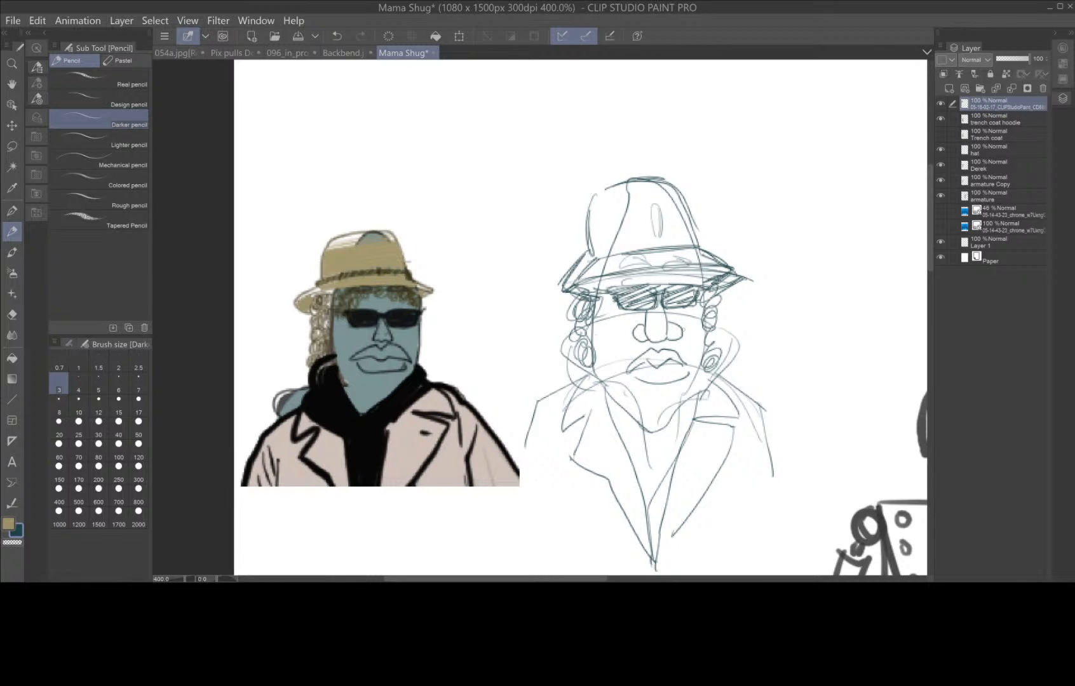
- Fill in a curly beard and moustache around the mouth, following the jawline down over the chin
{"action": "mouse_move", "coordinate": [595, 326]}
{"action": "left_mouse_down"}
{"action": "mouse_move", "coordinate": [616, 365]}
{"action": "mouse_move", "coordinate": [634, 371]}
{"action": "mouse_move", "coordinate": [620, 375]}
{"action": "mouse_move", "coordinate": [664, 351]}
{"action": "mouse_move", "coordinate": [690, 367]}
{"action": "left_mouse_up"}
{"action": "mouse_move", "coordinate": [674, 347]}
{"action": "left_mouse_down"}
{"action": "mouse_move", "coordinate": [701, 372]}
{"action": "mouse_move", "coordinate": [712, 329]}
{"action": "left_mouse_up"}
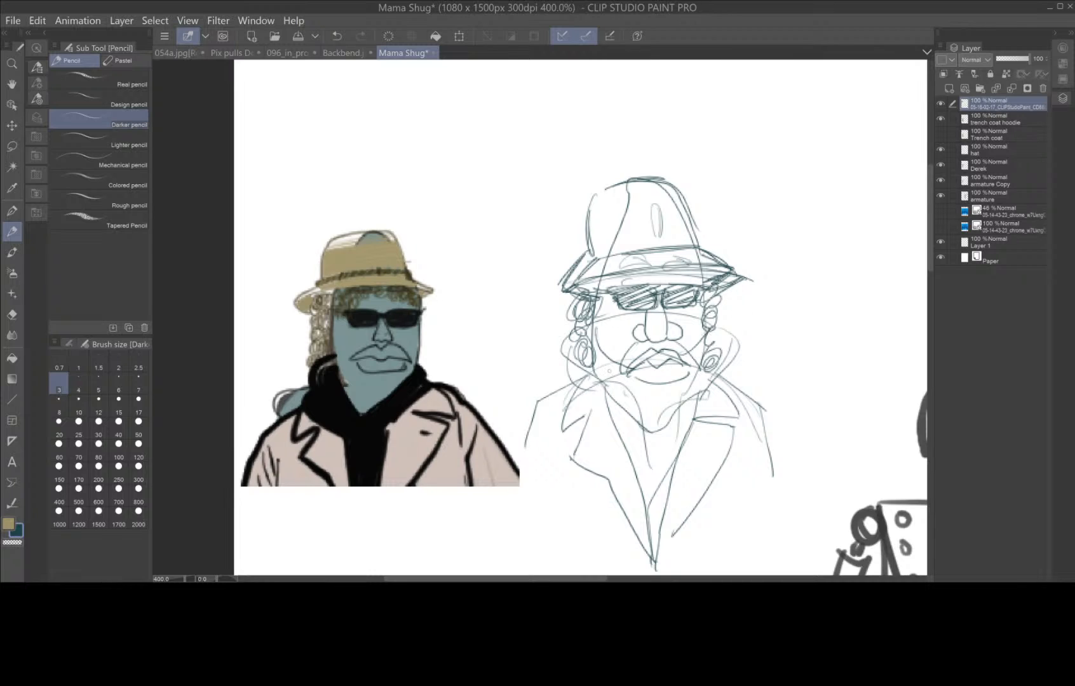
{"action": "left_click_drag", "start_coordinate": [592, 347], "coordinate": [640, 451]}
{"action": "mouse_move", "coordinate": [598, 382]}
{"action": "left_mouse_down"}
{"action": "mouse_move", "coordinate": [643, 439]}
{"action": "mouse_move", "coordinate": [685, 421]}
{"action": "mouse_move", "coordinate": [710, 357]}
{"action": "mouse_move", "coordinate": [662, 428]}
{"action": "mouse_move", "coordinate": [630, 419]}
{"action": "left_mouse_up"}
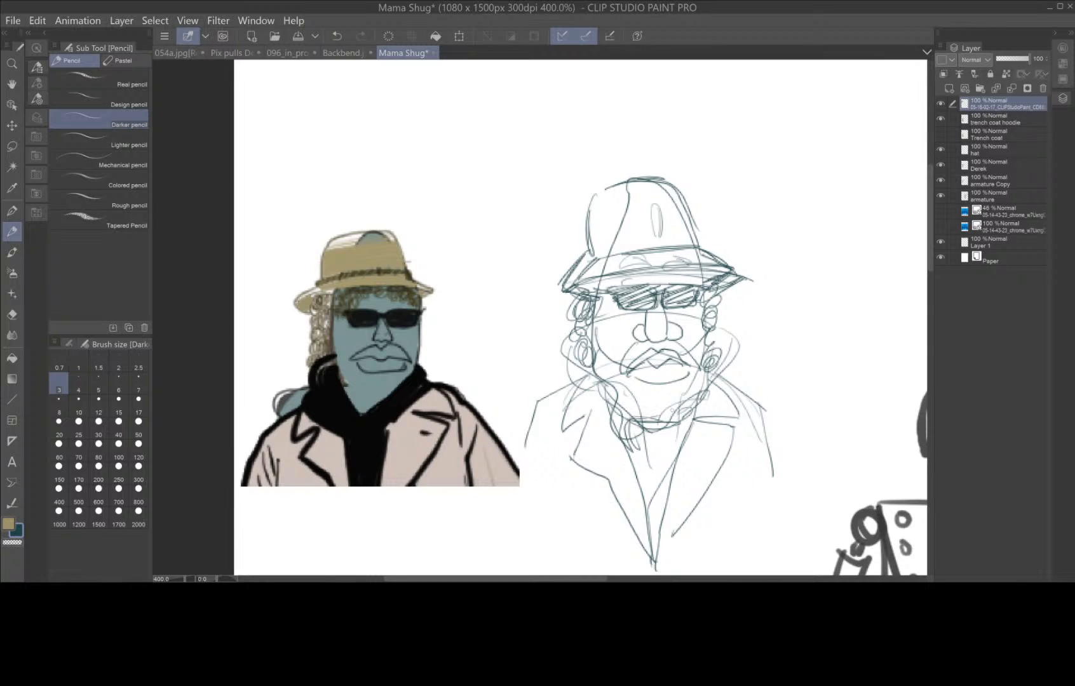
{"action": "mouse_move", "coordinate": [598, 351]}
{"action": "left_mouse_down"}
{"action": "mouse_move", "coordinate": [648, 413]}
{"action": "mouse_move", "coordinate": [684, 401]}
{"action": "mouse_move", "coordinate": [703, 375]}
{"action": "mouse_move", "coordinate": [698, 362]}
{"action": "left_mouse_up"}
{"action": "left_click_drag", "start_coordinate": [632, 384], "coordinate": [699, 375]}
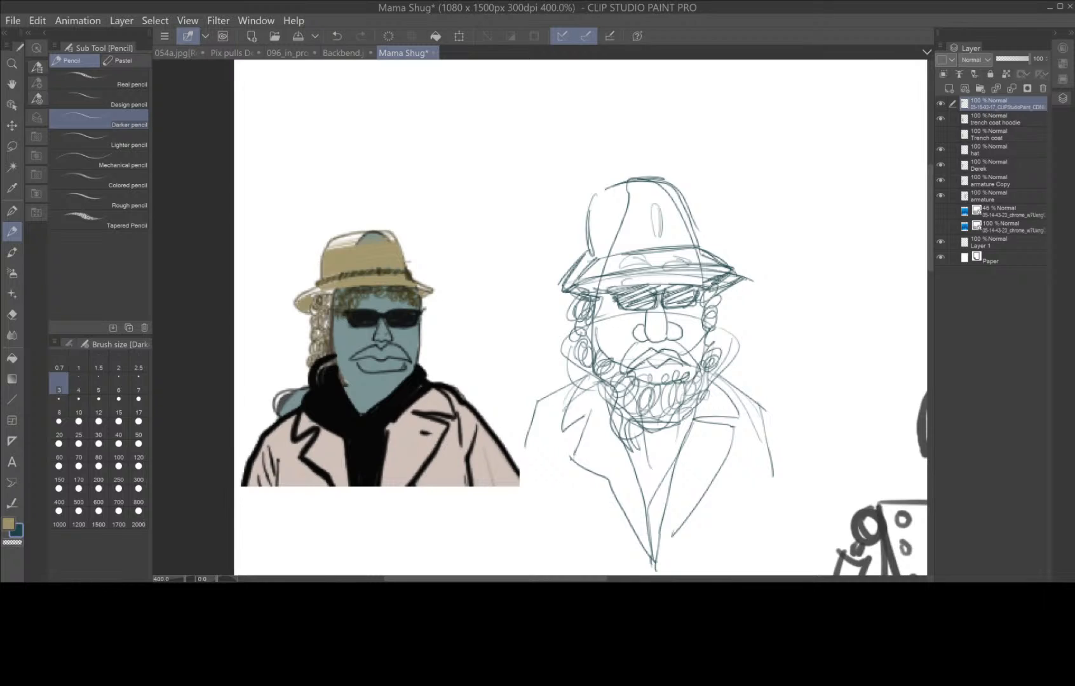
{"action": "mouse_move", "coordinate": [649, 341]}
{"action": "left_mouse_down"}
{"action": "mouse_move", "coordinate": [661, 354]}
{"action": "mouse_move", "coordinate": [623, 368]}
{"action": "mouse_move", "coordinate": [654, 343]}
{"action": "mouse_move", "coordinate": [699, 361]}
{"action": "mouse_move", "coordinate": [667, 391]}
{"action": "mouse_move", "coordinate": [636, 389]}
{"action": "mouse_move", "coordinate": [595, 353]}
{"action": "left_mouse_up"}
{"action": "mouse_move", "coordinate": [699, 363]}
{"action": "left_mouse_down"}
{"action": "mouse_move", "coordinate": [706, 337]}
{"action": "mouse_move", "coordinate": [680, 413]}
{"action": "mouse_move", "coordinate": [705, 381]}
{"action": "mouse_move", "coordinate": [674, 413]}
{"action": "mouse_move", "coordinate": [664, 385]}
{"action": "mouse_move", "coordinate": [619, 391]}
{"action": "mouse_move", "coordinate": [595, 359]}
{"action": "mouse_move", "coordinate": [642, 418]}
{"action": "mouse_move", "coordinate": [655, 388]}
{"action": "mouse_move", "coordinate": [664, 424]}
{"action": "mouse_move", "coordinate": [693, 400]}
{"action": "left_mouse_up"}
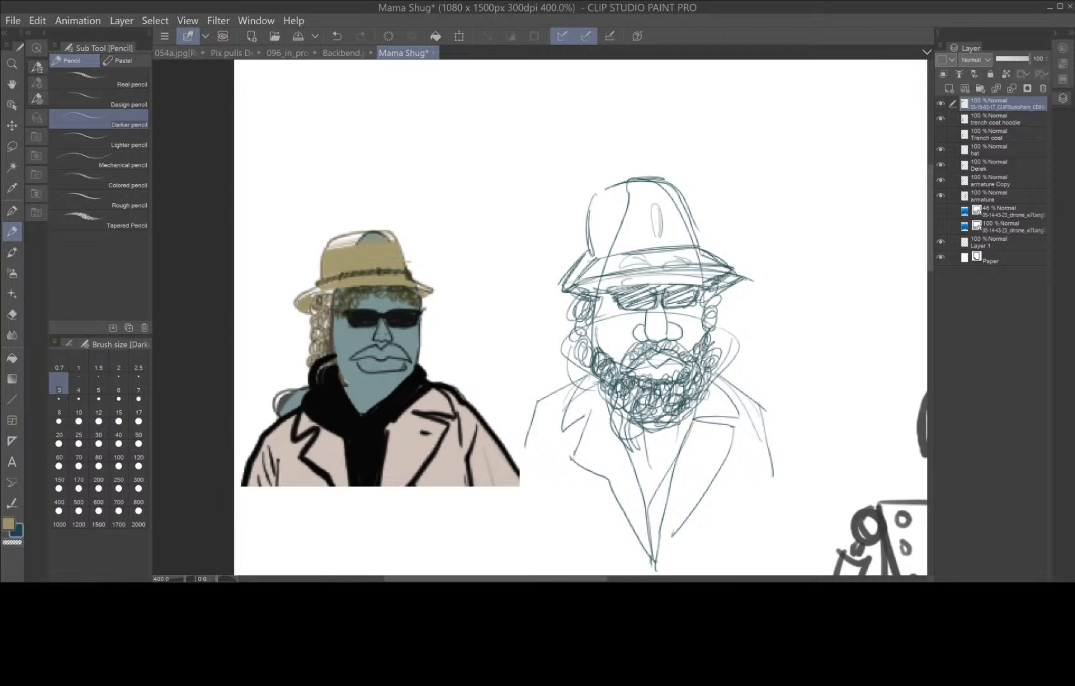
- Strengthen the nose, sunglasses and lips with darker lines and add small curls beneath the hat brim
{"action": "mouse_move", "coordinate": [664, 349]}
{"action": "left_mouse_down"}
{"action": "mouse_move", "coordinate": [705, 375]}
{"action": "mouse_move", "coordinate": [629, 359]}
{"action": "mouse_move", "coordinate": [623, 379]}
{"action": "mouse_move", "coordinate": [672, 350]}
{"action": "mouse_move", "coordinate": [643, 325]}
{"action": "left_mouse_up"}
{"action": "mouse_move", "coordinate": [588, 295]}
{"action": "left_mouse_down"}
{"action": "mouse_move", "coordinate": [629, 277]}
{"action": "mouse_move", "coordinate": [621, 273]}
{"action": "mouse_move", "coordinate": [699, 269]}
{"action": "mouse_move", "coordinate": [723, 300]}
{"action": "left_mouse_up"}
{"action": "mouse_move", "coordinate": [660, 290]}
{"action": "left_mouse_down"}
{"action": "mouse_move", "coordinate": [662, 303]}
{"action": "mouse_move", "coordinate": [649, 288]}
{"action": "left_mouse_up"}
{"action": "mouse_move", "coordinate": [632, 290]}
{"action": "left_mouse_down"}
{"action": "mouse_move", "coordinate": [673, 285]}
{"action": "mouse_move", "coordinate": [665, 310]}
{"action": "mouse_move", "coordinate": [702, 294]}
{"action": "mouse_move", "coordinate": [695, 309]}
{"action": "mouse_move", "coordinate": [698, 283]}
{"action": "mouse_move", "coordinate": [690, 291]}
{"action": "left_mouse_up"}
{"action": "mouse_move", "coordinate": [682, 305]}
{"action": "left_mouse_down"}
{"action": "mouse_move", "coordinate": [693, 298]}
{"action": "mouse_move", "coordinate": [636, 327]}
{"action": "mouse_move", "coordinate": [642, 341]}
{"action": "mouse_move", "coordinate": [680, 336]}
{"action": "mouse_move", "coordinate": [656, 299]}
{"action": "mouse_move", "coordinate": [642, 330]}
{"action": "left_mouse_up"}
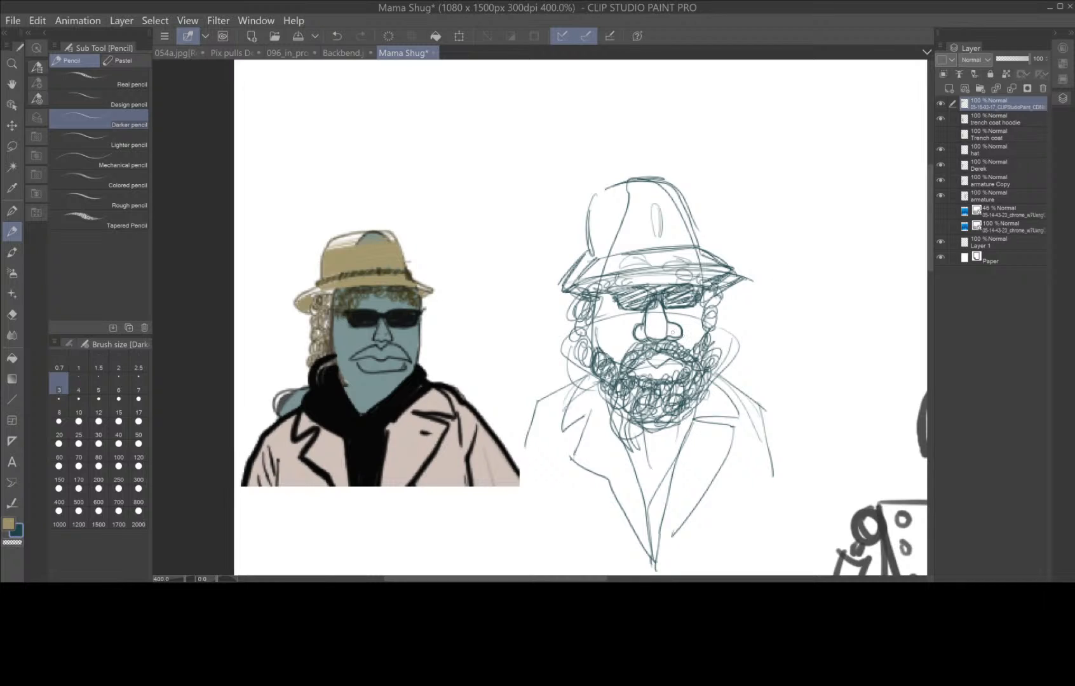
{"action": "left_click_drag", "start_coordinate": [701, 307], "coordinate": [705, 344]}
{"action": "mouse_move", "coordinate": [596, 296]}
{"action": "left_mouse_down"}
{"action": "mouse_move", "coordinate": [593, 355]}
{"action": "mouse_move", "coordinate": [685, 366]}
{"action": "mouse_move", "coordinate": [635, 372]}
{"action": "mouse_move", "coordinate": [664, 382]}
{"action": "mouse_move", "coordinate": [688, 369]}
{"action": "mouse_move", "coordinate": [658, 355]}
{"action": "mouse_move", "coordinate": [638, 361]}
{"action": "left_mouse_up"}
{"action": "mouse_move", "coordinate": [639, 359]}
{"action": "left_mouse_down"}
{"action": "mouse_move", "coordinate": [623, 372]}
{"action": "mouse_move", "coordinate": [672, 349]}
{"action": "mouse_move", "coordinate": [689, 360]}
{"action": "left_mouse_up"}
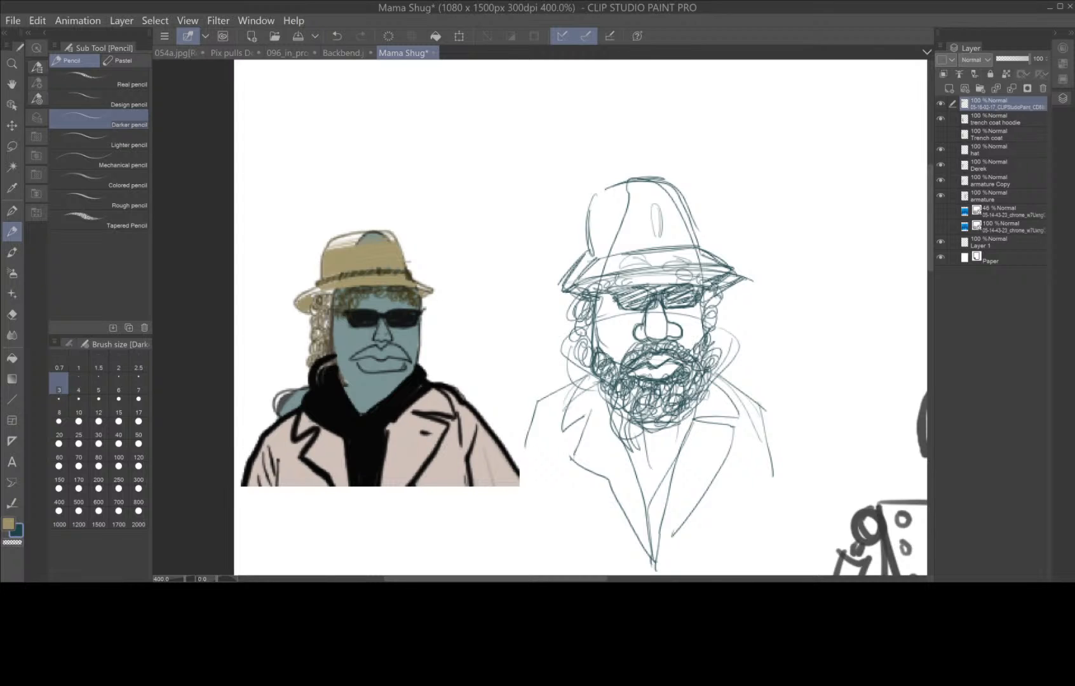
- Hatch the hood on both sides of the beard and the V-shaped chest opening between the lapels
{"action": "scroll", "coordinate": [723, 530], "scroll_direction": "down", "scroll_amount": 2}
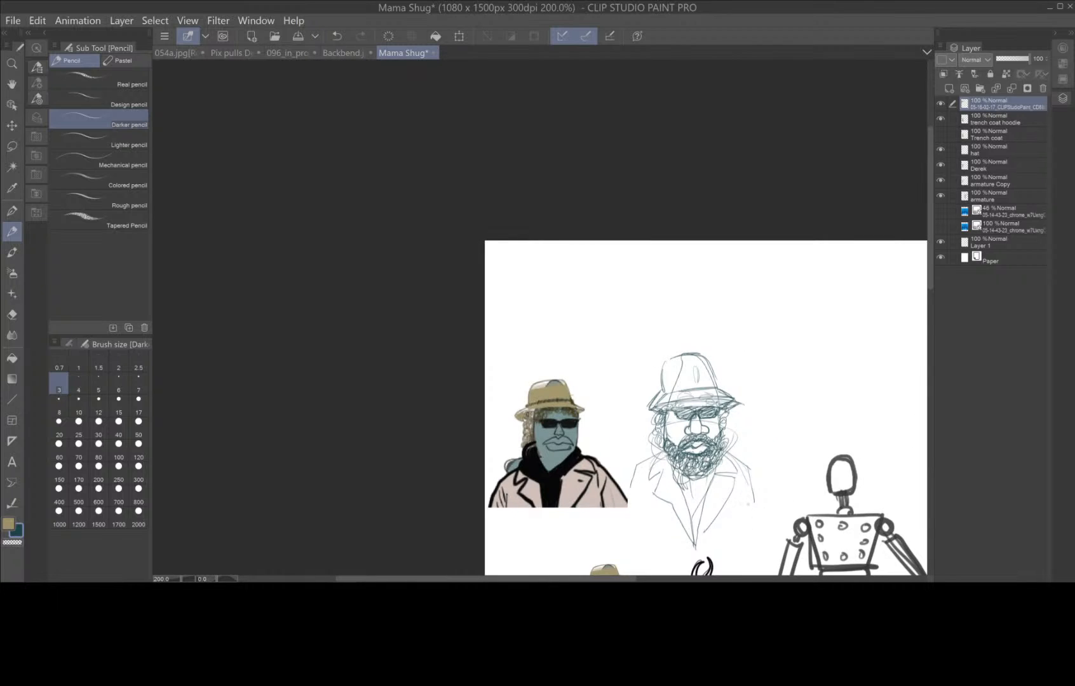
{"action": "left_click_drag", "start_coordinate": [749, 505], "coordinate": [660, 436]}
{"action": "scroll", "coordinate": [543, 375], "scroll_direction": "up", "scroll_amount": 2}
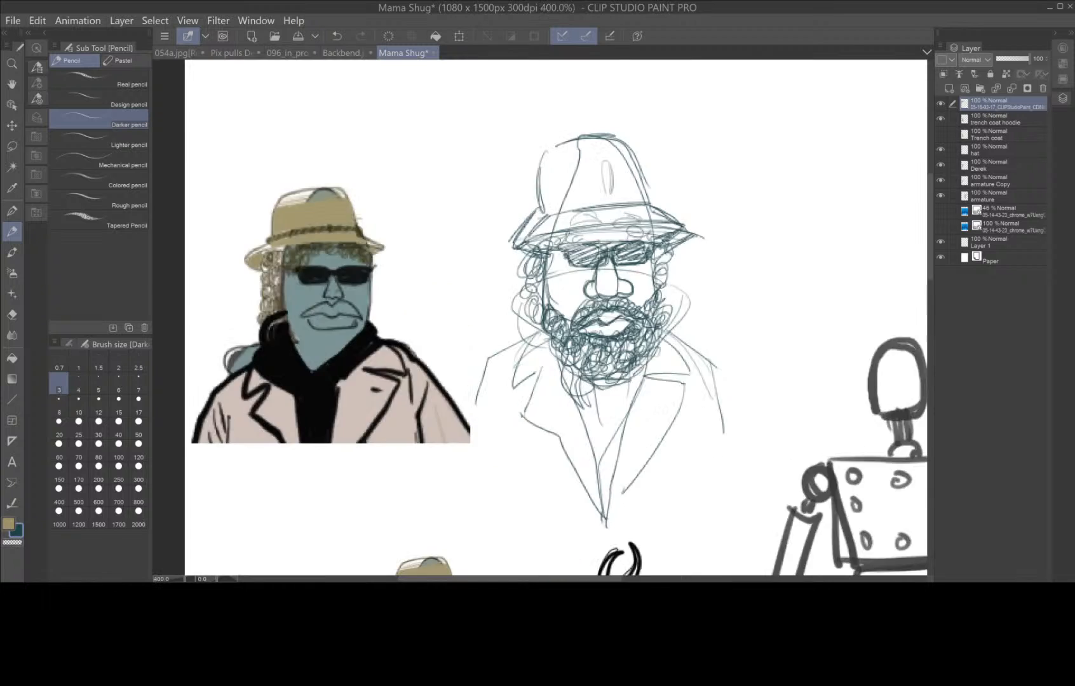
{"action": "mouse_move", "coordinate": [527, 317]}
{"action": "left_mouse_down"}
{"action": "mouse_move", "coordinate": [514, 349]}
{"action": "mouse_move", "coordinate": [563, 367]}
{"action": "left_mouse_up"}
{"action": "mouse_move", "coordinate": [666, 315]}
{"action": "left_mouse_down"}
{"action": "mouse_move", "coordinate": [679, 305]}
{"action": "mouse_move", "coordinate": [692, 352]}
{"action": "mouse_move", "coordinate": [629, 410]}
{"action": "mouse_move", "coordinate": [647, 349]}
{"action": "mouse_move", "coordinate": [635, 394]}
{"action": "left_mouse_up"}
{"action": "left_click_drag", "start_coordinate": [674, 357], "coordinate": [627, 406]}
{"action": "mouse_move", "coordinate": [539, 316]}
{"action": "left_mouse_down"}
{"action": "mouse_move", "coordinate": [514, 341]}
{"action": "mouse_move", "coordinate": [516, 356]}
{"action": "mouse_move", "coordinate": [527, 374]}
{"action": "mouse_move", "coordinate": [552, 375]}
{"action": "left_mouse_up"}
{"action": "mouse_move", "coordinate": [635, 371]}
{"action": "left_mouse_down"}
{"action": "mouse_move", "coordinate": [575, 407]}
{"action": "mouse_move", "coordinate": [599, 501]}
{"action": "mouse_move", "coordinate": [638, 407]}
{"action": "left_mouse_up"}
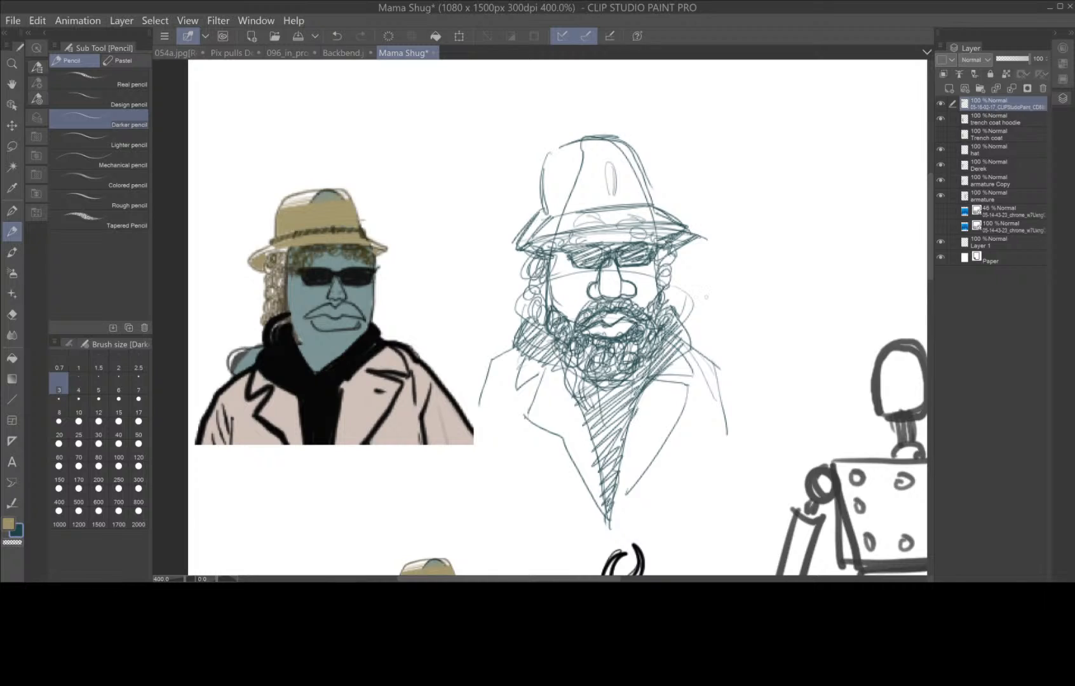
- Add a curved crease inside the hat crown and darken the two eyes and the forehead oval
{"action": "mouse_move", "coordinate": [649, 207]}
{"action": "left_mouse_down"}
{"action": "mouse_move", "coordinate": [657, 199]}
{"action": "mouse_move", "coordinate": [636, 148]}
{"action": "mouse_move", "coordinate": [544, 166]}
{"action": "mouse_move", "coordinate": [600, 147]}
{"action": "mouse_move", "coordinate": [545, 211]}
{"action": "left_mouse_up"}
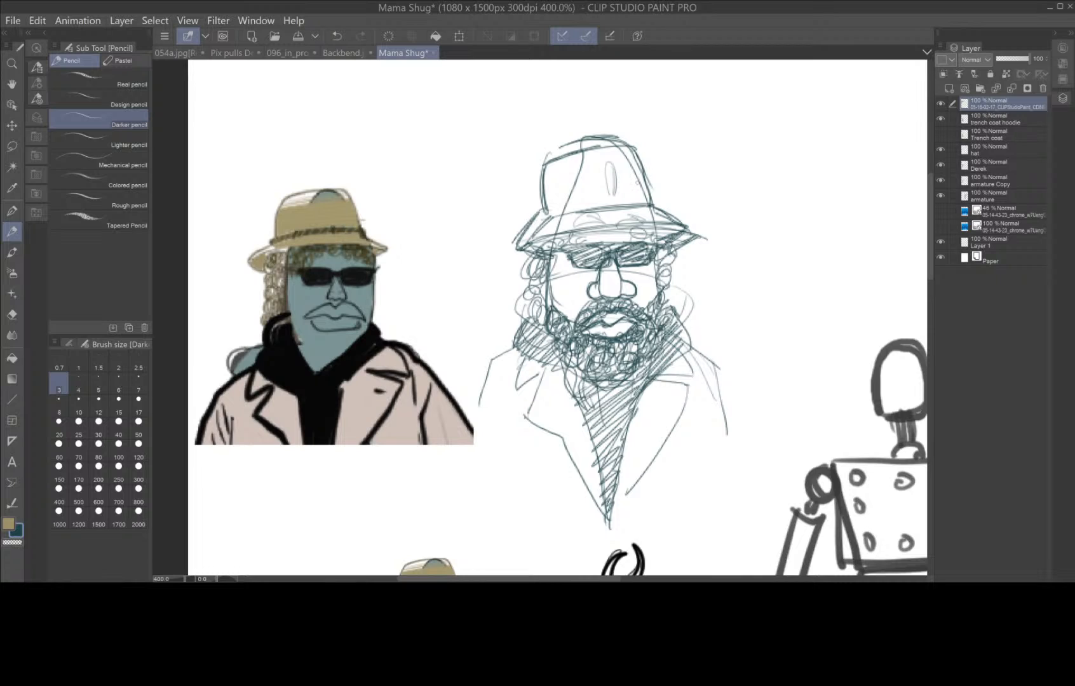
{"action": "mouse_move", "coordinate": [639, 184]}
{"action": "left_mouse_down"}
{"action": "mouse_move", "coordinate": [610, 153]}
{"action": "mouse_move", "coordinate": [548, 181]}
{"action": "mouse_move", "coordinate": [576, 179]}
{"action": "mouse_move", "coordinate": [562, 221]}
{"action": "left_mouse_up"}
{"action": "mouse_move", "coordinate": [649, 202]}
{"action": "left_mouse_down"}
{"action": "mouse_move", "coordinate": [591, 150]}
{"action": "mouse_move", "coordinate": [548, 186]}
{"action": "mouse_move", "coordinate": [570, 185]}
{"action": "mouse_move", "coordinate": [550, 227]}
{"action": "mouse_move", "coordinate": [557, 267]}
{"action": "mouse_move", "coordinate": [583, 246]}
{"action": "left_mouse_up"}
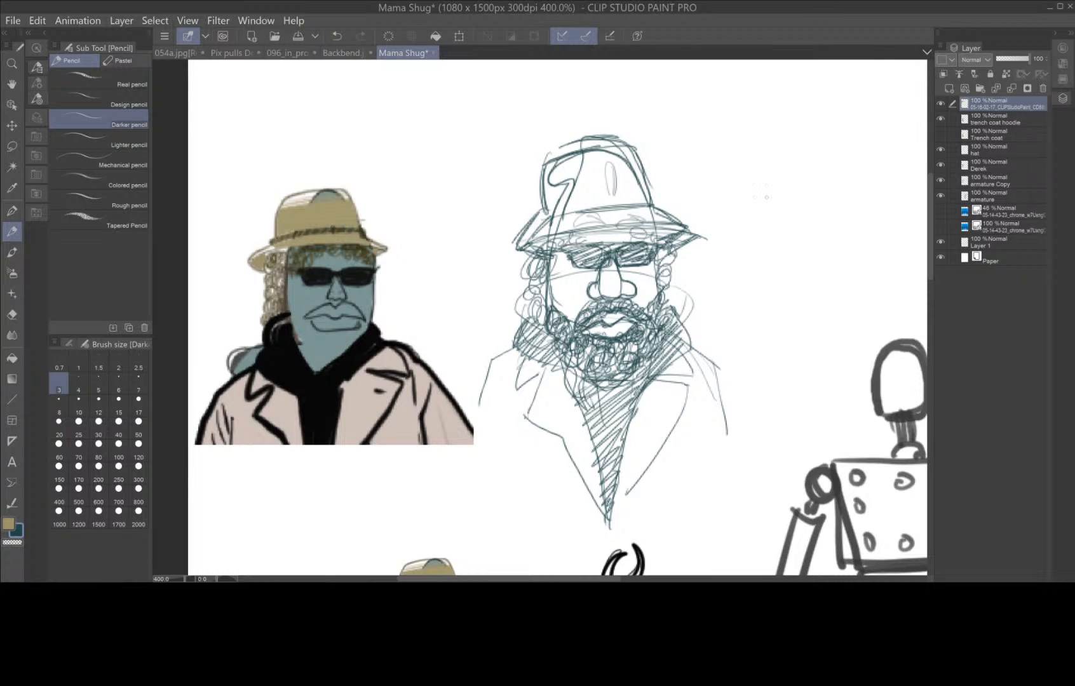
{"action": "mouse_move", "coordinate": [635, 216]}
{"action": "left_mouse_down"}
{"action": "mouse_move", "coordinate": [653, 221]}
{"action": "mouse_move", "coordinate": [566, 226]}
{"action": "mouse_move", "coordinate": [604, 221]}
{"action": "left_mouse_up"}
{"action": "left_click_drag", "start_coordinate": [609, 164], "coordinate": [613, 194]}
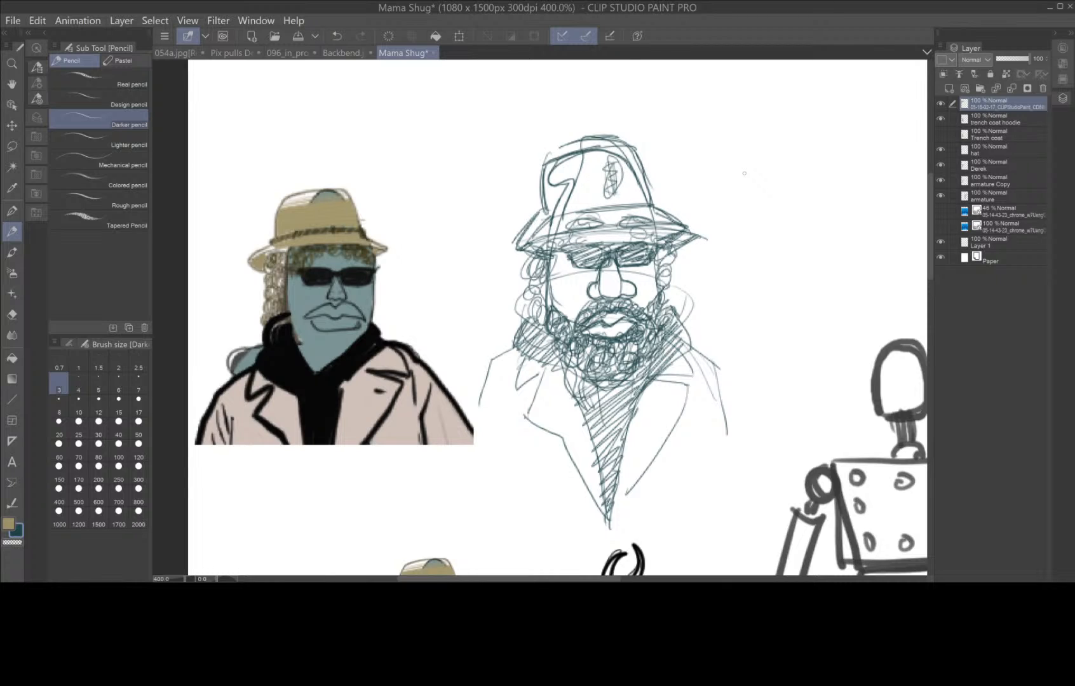
- Thicken the side hair and the beard's edges with extra curly strokes down to the hood
{"action": "mouse_move", "coordinate": [545, 283]}
{"action": "left_mouse_down"}
{"action": "mouse_move", "coordinate": [541, 298]}
{"action": "mouse_move", "coordinate": [537, 266]}
{"action": "mouse_move", "coordinate": [525, 270]}
{"action": "mouse_move", "coordinate": [514, 304]}
{"action": "mouse_move", "coordinate": [540, 328]}
{"action": "mouse_move", "coordinate": [544, 279]}
{"action": "mouse_move", "coordinate": [518, 334]}
{"action": "left_mouse_up"}
{"action": "mouse_move", "coordinate": [664, 253]}
{"action": "left_mouse_down"}
{"action": "mouse_move", "coordinate": [677, 312]}
{"action": "mouse_move", "coordinate": [666, 320]}
{"action": "mouse_move", "coordinate": [685, 343]}
{"action": "mouse_move", "coordinate": [631, 410]}
{"action": "left_mouse_up"}
{"action": "mouse_move", "coordinate": [555, 362]}
{"action": "left_mouse_down"}
{"action": "mouse_move", "coordinate": [590, 419]}
{"action": "mouse_move", "coordinate": [607, 508]}
{"action": "mouse_move", "coordinate": [635, 395]}
{"action": "mouse_move", "coordinate": [572, 375]}
{"action": "mouse_move", "coordinate": [588, 353]}
{"action": "mouse_move", "coordinate": [582, 387]}
{"action": "mouse_move", "coordinate": [553, 340]}
{"action": "mouse_move", "coordinate": [604, 375]}
{"action": "mouse_move", "coordinate": [651, 330]}
{"action": "mouse_move", "coordinate": [658, 295]}
{"action": "mouse_move", "coordinate": [556, 334]}
{"action": "mouse_move", "coordinate": [550, 298]}
{"action": "mouse_move", "coordinate": [575, 324]}
{"action": "mouse_move", "coordinate": [559, 314]}
{"action": "left_mouse_up"}
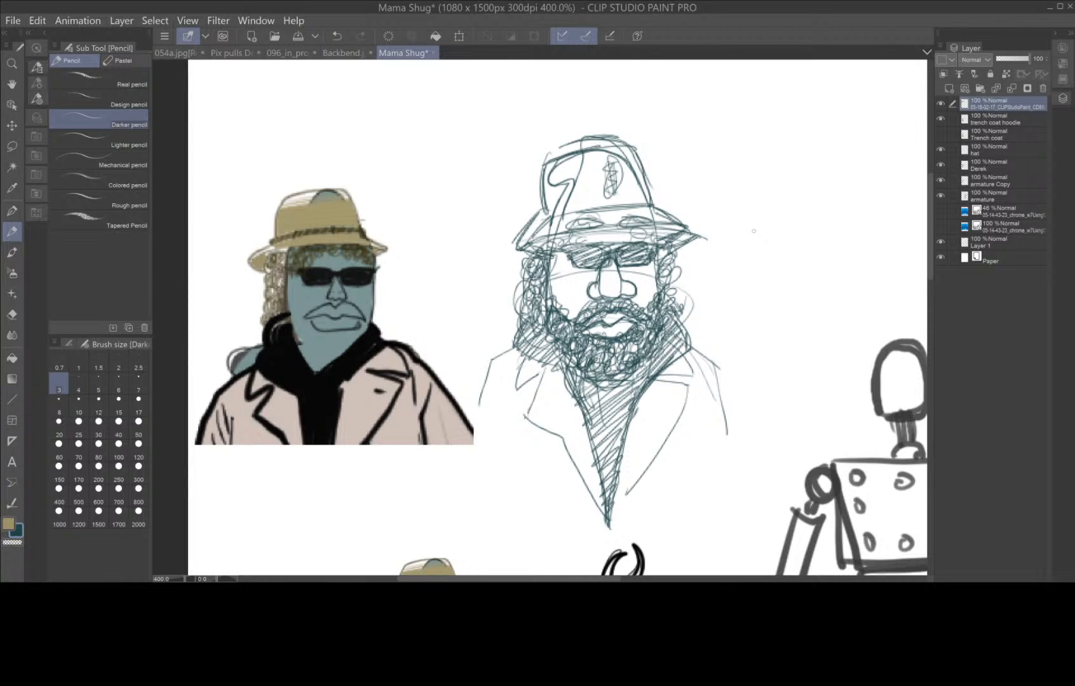
{"action": "mouse_move", "coordinate": [585, 391]}
{"action": "left_mouse_down"}
{"action": "mouse_move", "coordinate": [638, 378]}
{"action": "mouse_move", "coordinate": [591, 384]}
{"action": "left_mouse_up"}
- On the trench coat hoodie layer, set the drawing colour to bright cyan and use the G-pen at size 30
{"action": "left_click", "coordinate": [1019, 120]}
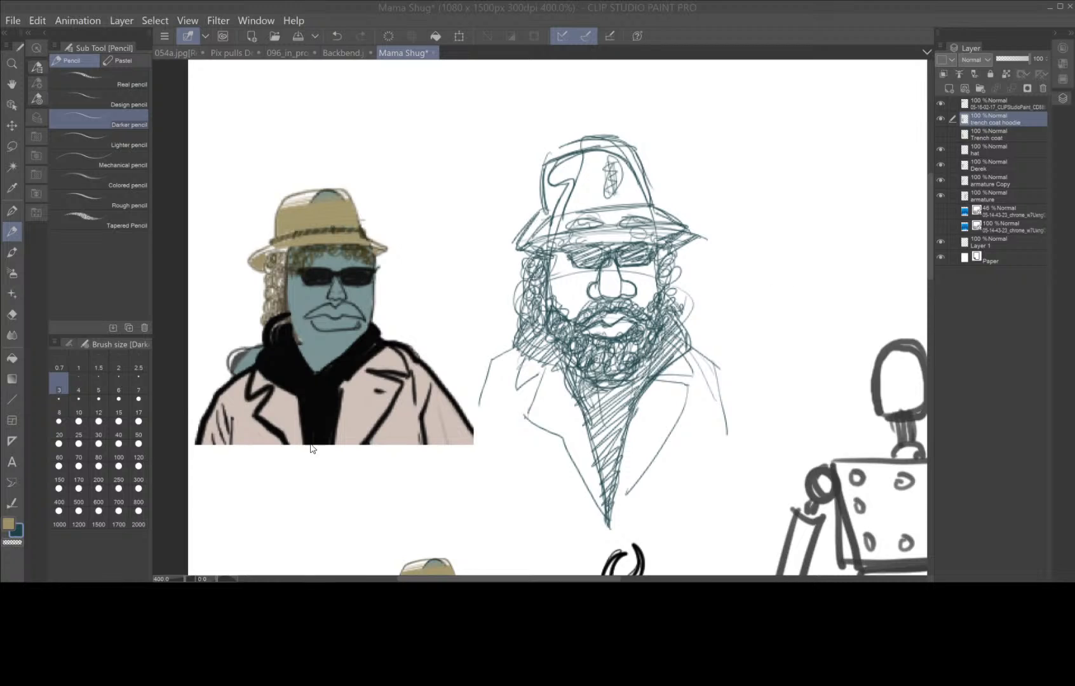
{"action": "double_click", "coordinate": [17, 532]}
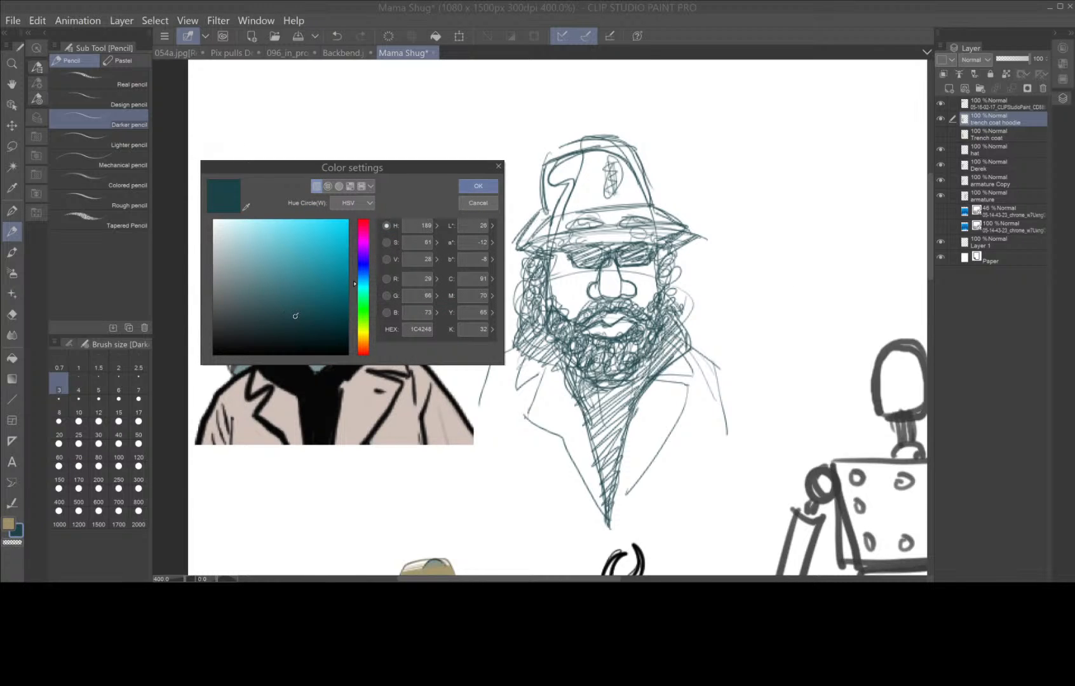
{"action": "left_click", "coordinate": [276, 333]}
{"action": "left_click_drag", "start_coordinate": [276, 329], "coordinate": [343, 226]}
{"action": "left_click", "coordinate": [479, 186]}
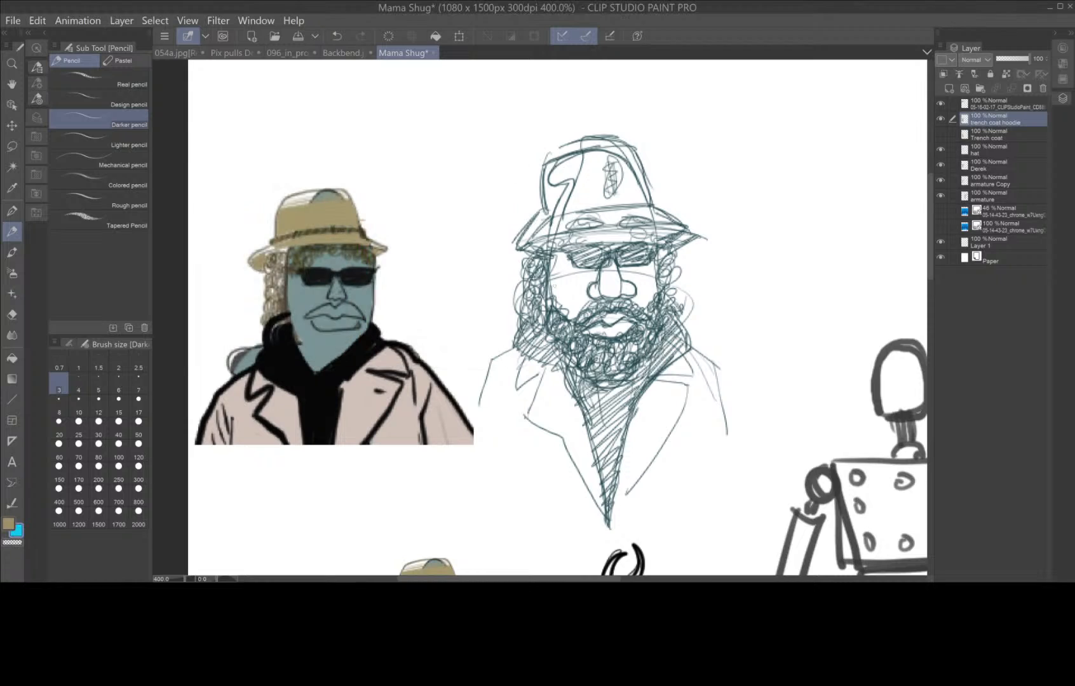
{"action": "left_click", "coordinate": [14, 212]}
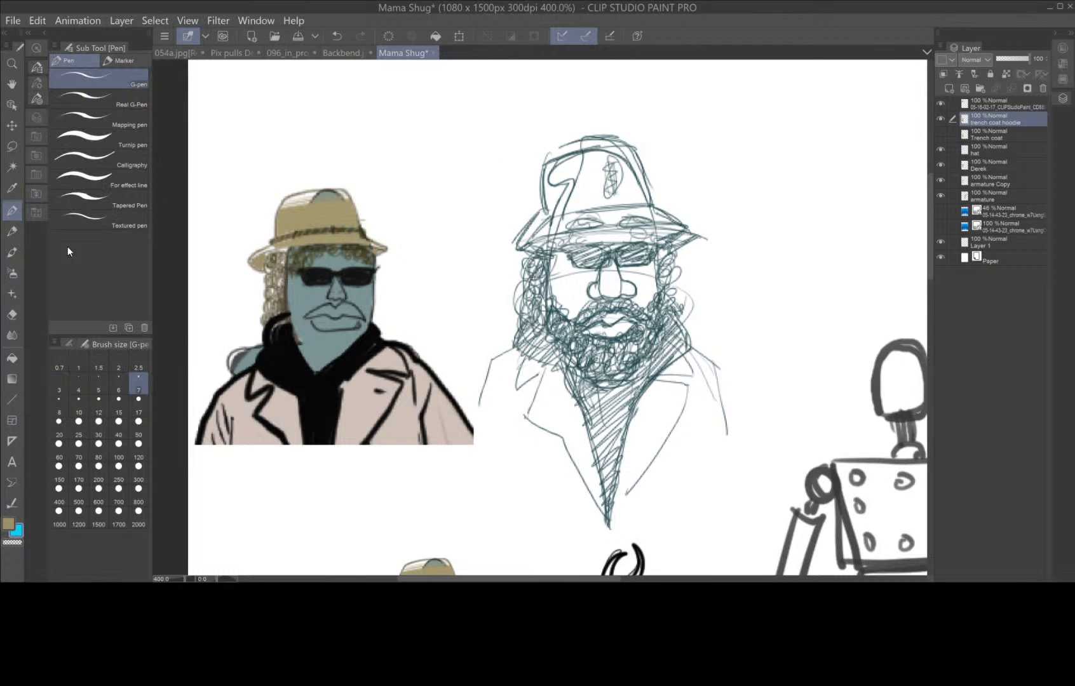
{"action": "left_click", "coordinate": [99, 422]}
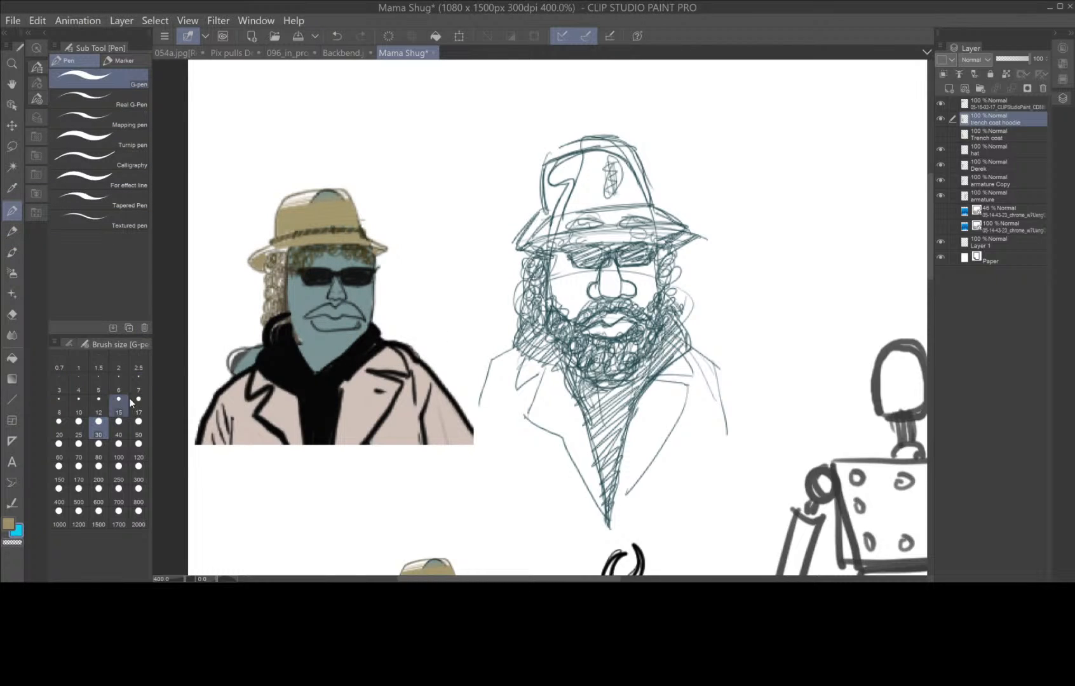
- Try painting the hood and V-shaped chest opening in bright cyan, and undo the strokes
{"action": "mouse_move", "coordinate": [531, 326]}
{"action": "left_mouse_down"}
{"action": "mouse_move", "coordinate": [575, 380]}
{"action": "mouse_move", "coordinate": [606, 486]}
{"action": "mouse_move", "coordinate": [623, 470]}
{"action": "mouse_move", "coordinate": [631, 384]}
{"action": "mouse_move", "coordinate": [685, 340]}
{"action": "mouse_move", "coordinate": [687, 315]}
{"action": "left_mouse_up"}
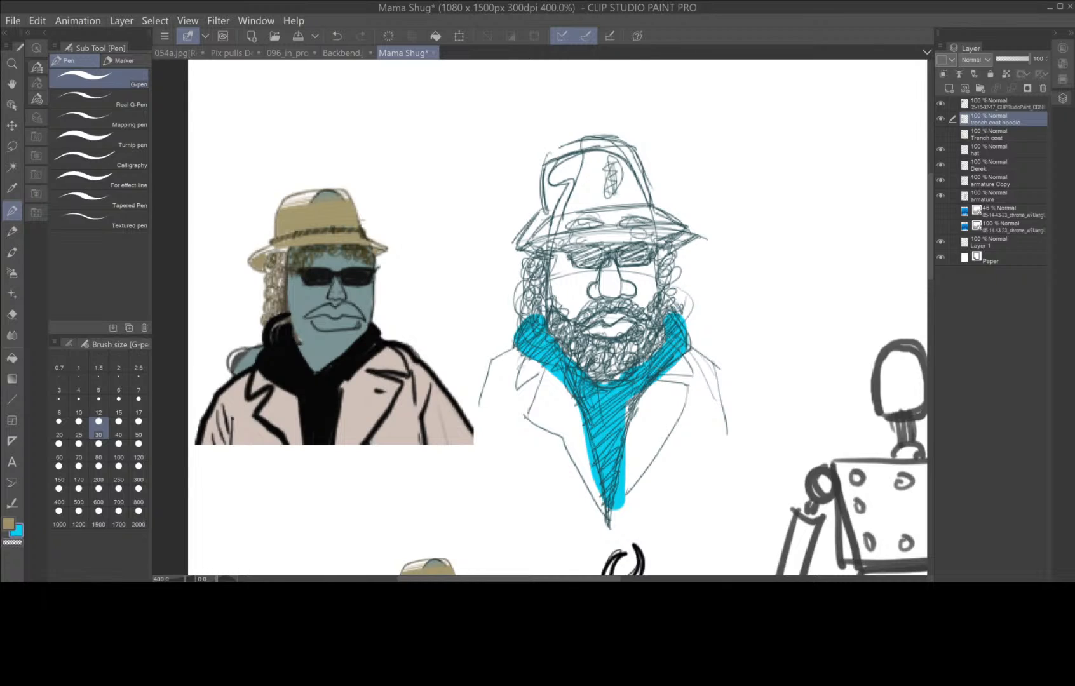
{"action": "key", "text": "ctrl+z"}
{"action": "key", "text": "ctrl+z"}
{"action": "key", "text": "Delete"}
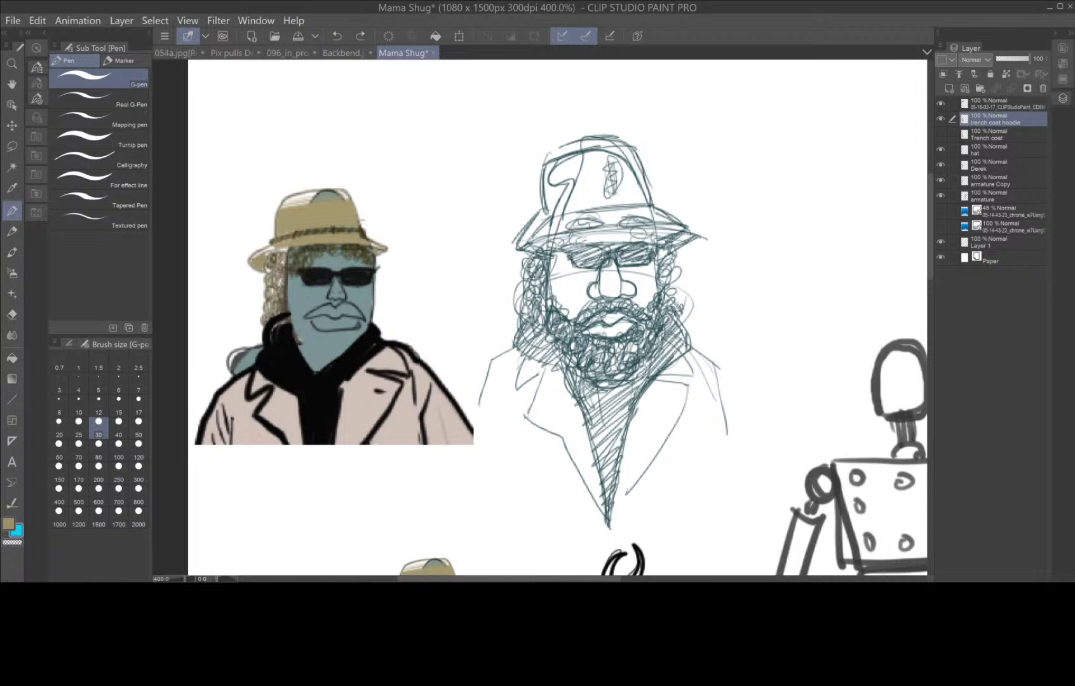
- Change the drawing colour from cyan to a muted orange, hex CE903D
{"action": "double_click", "coordinate": [18, 533]}
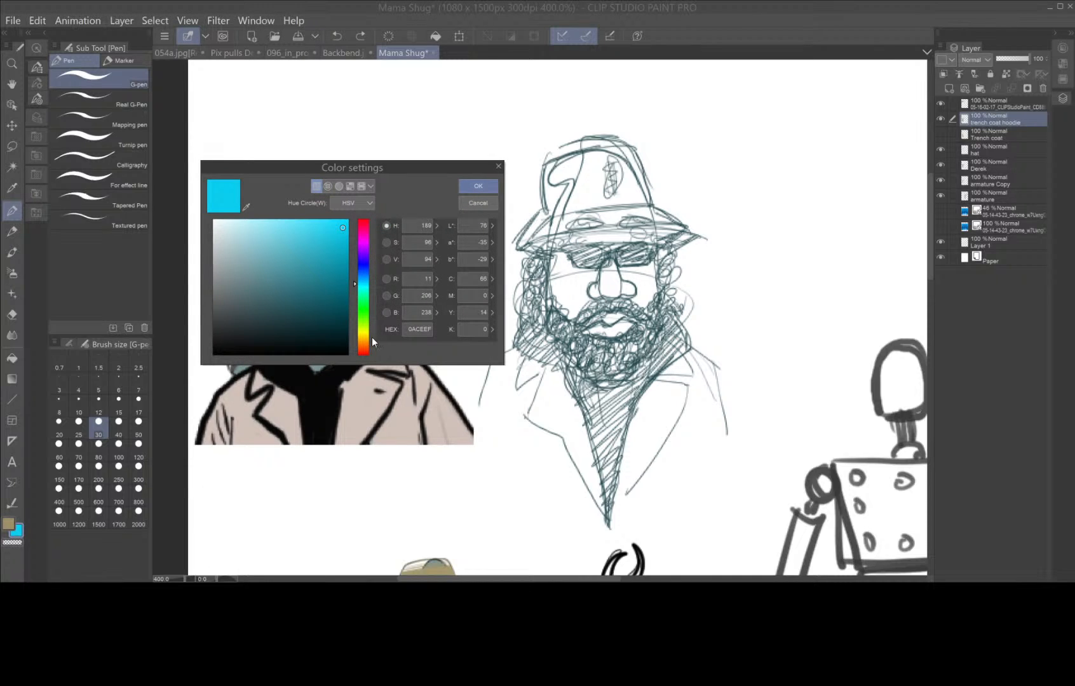
{"action": "left_click", "coordinate": [363, 337]}
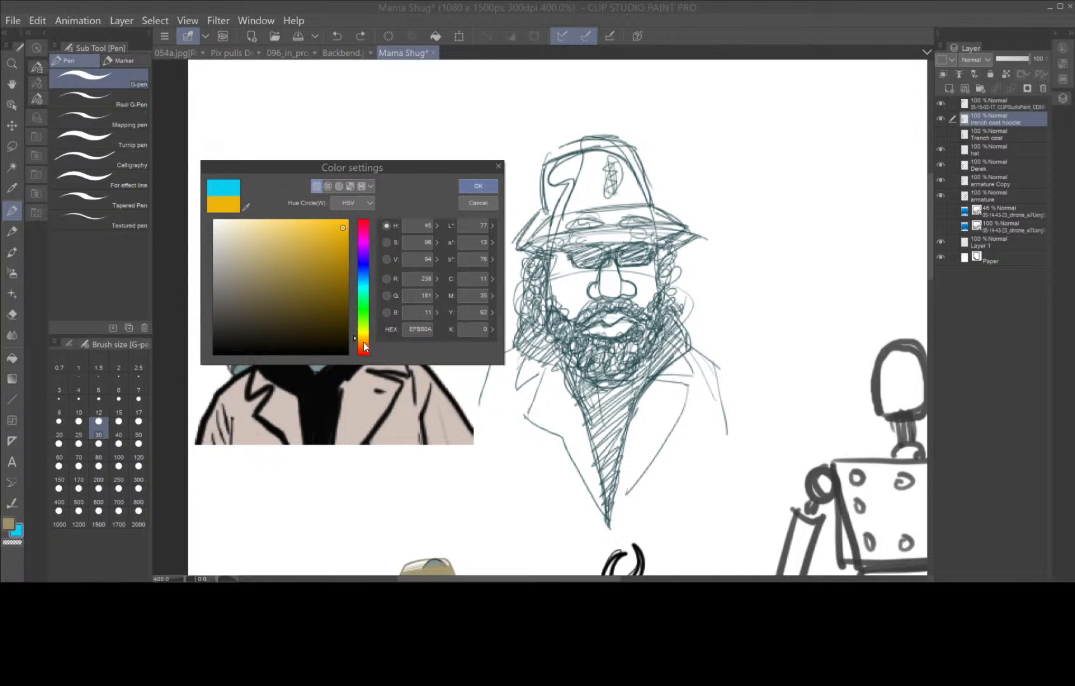
{"action": "left_click", "coordinate": [363, 342]}
{"action": "left_click", "coordinate": [308, 245]}
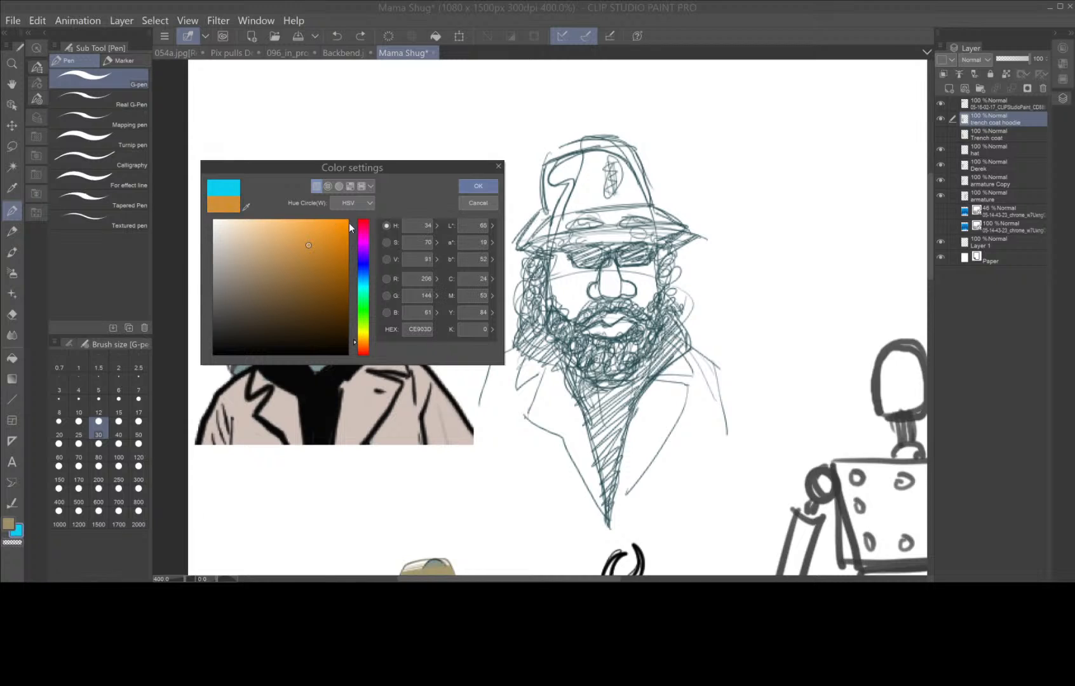
- Set the secondary drawing colour to orange and fill the sketched man's hat and inner hood area with it
{"action": "left_click_drag", "start_coordinate": [309, 242], "coordinate": [310, 232]}
{"action": "left_click", "coordinate": [478, 185]}
{"action": "mouse_move", "coordinate": [679, 331]}
{"action": "left_mouse_down"}
{"action": "mouse_move", "coordinate": [667, 343]}
{"action": "mouse_move", "coordinate": [675, 350]}
{"action": "mouse_move", "coordinate": [619, 398]}
{"action": "mouse_move", "coordinate": [597, 455]}
{"action": "mouse_move", "coordinate": [607, 511]}
{"action": "mouse_move", "coordinate": [597, 413]}
{"action": "mouse_move", "coordinate": [530, 349]}
{"action": "mouse_move", "coordinate": [524, 321]}
{"action": "left_mouse_up"}
{"action": "mouse_move", "coordinate": [604, 156]}
{"action": "left_mouse_down"}
{"action": "mouse_move", "coordinate": [549, 166]}
{"action": "mouse_move", "coordinate": [562, 183]}
{"action": "mouse_move", "coordinate": [527, 235]}
{"action": "mouse_move", "coordinate": [641, 210]}
{"action": "mouse_move", "coordinate": [678, 229]}
{"action": "mouse_move", "coordinate": [651, 225]}
{"action": "mouse_move", "coordinate": [599, 155]}
{"action": "mouse_move", "coordinate": [622, 158]}
{"action": "mouse_move", "coordinate": [585, 172]}
{"action": "mouse_move", "coordinate": [591, 200]}
{"action": "mouse_move", "coordinate": [626, 200]}
{"action": "left_mouse_up"}
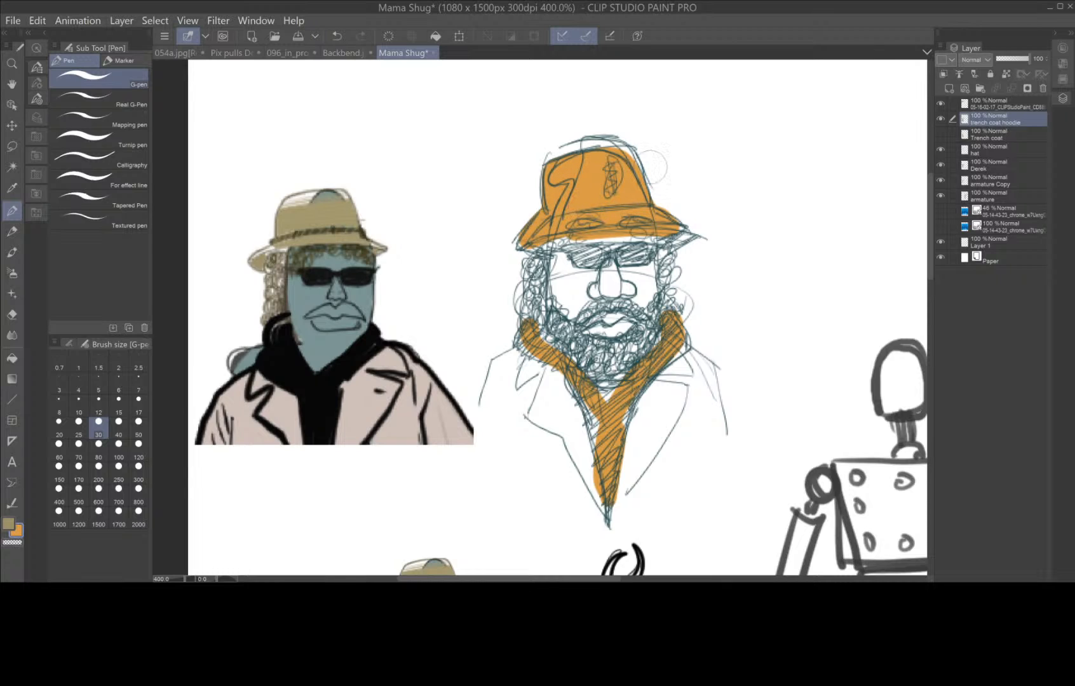
{"action": "mouse_move", "coordinate": [600, 389]}
{"action": "left_mouse_down"}
{"action": "mouse_move", "coordinate": [622, 381]}
{"action": "mouse_move", "coordinate": [581, 467]}
{"action": "mouse_move", "coordinate": [630, 432]}
{"action": "mouse_move", "coordinate": [637, 459]}
{"action": "left_mouse_up"}
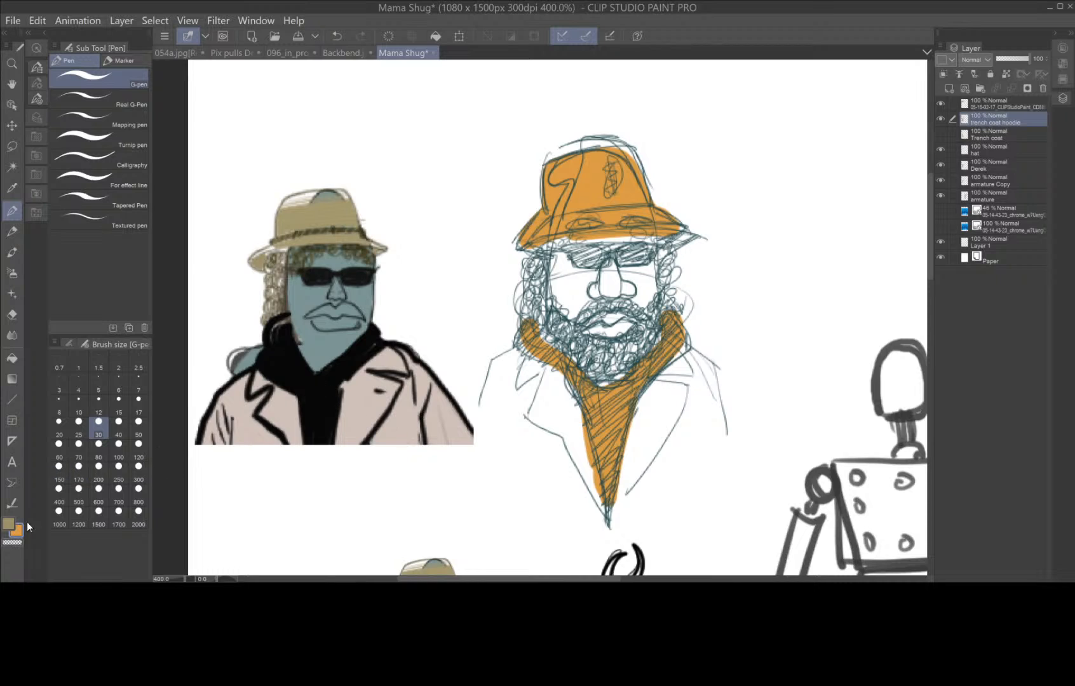
- Change the drawing colour to light grey A9A9A9 and paint the sketched man's face
{"action": "double_click", "coordinate": [17, 533]}
{"action": "mouse_move", "coordinate": [321, 231]}
{"action": "left_mouse_down"}
{"action": "mouse_move", "coordinate": [209, 294]}
{"action": "mouse_move", "coordinate": [212, 264]}
{"action": "left_mouse_up"}
{"action": "left_click", "coordinate": [478, 186]}
{"action": "mouse_move", "coordinate": [581, 279]}
{"action": "left_mouse_down"}
{"action": "mouse_move", "coordinate": [559, 271]}
{"action": "mouse_move", "coordinate": [566, 305]}
{"action": "mouse_move", "coordinate": [610, 279]}
{"action": "mouse_move", "coordinate": [569, 286]}
{"action": "mouse_move", "coordinate": [600, 244]}
{"action": "mouse_move", "coordinate": [559, 251]}
{"action": "mouse_move", "coordinate": [648, 248]}
{"action": "mouse_move", "coordinate": [636, 292]}
{"action": "mouse_move", "coordinate": [623, 267]}
{"action": "mouse_move", "coordinate": [642, 305]}
{"action": "mouse_move", "coordinate": [606, 280]}
{"action": "left_mouse_up"}
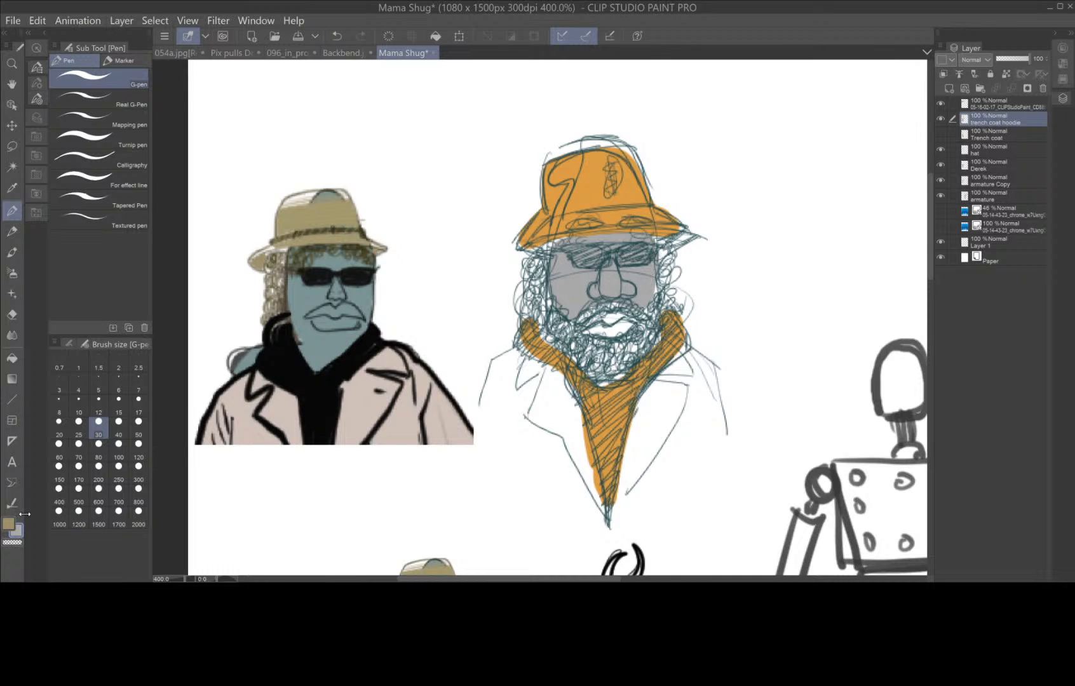
- Darken the drawing colour to grey 707070 and paint the lips
{"action": "double_click", "coordinate": [17, 535]}
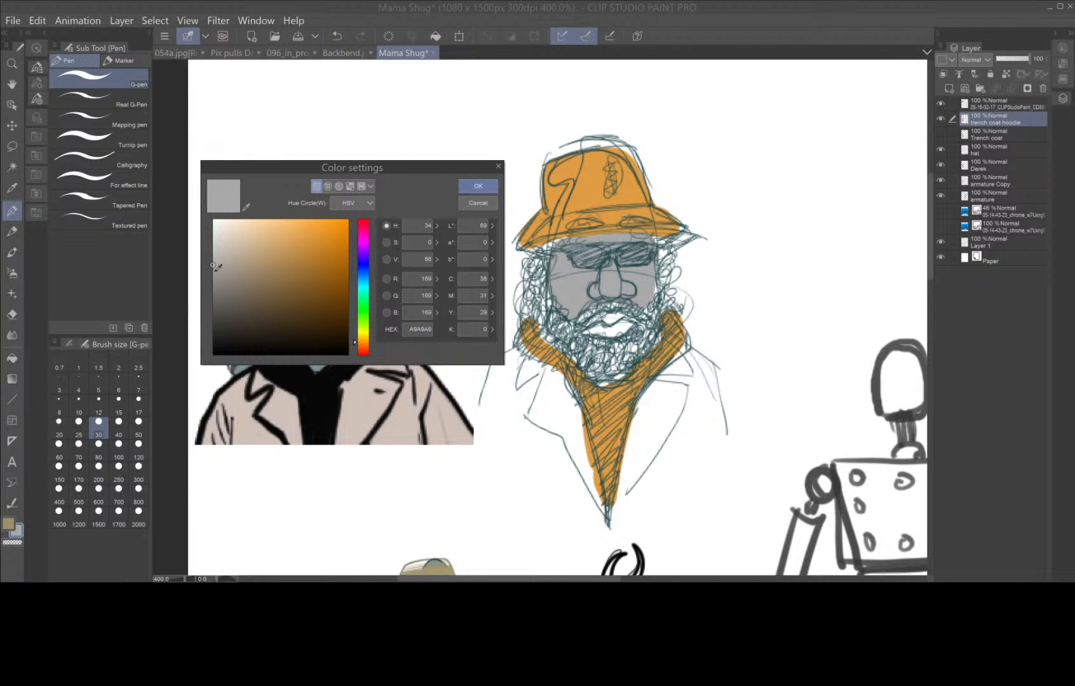
{"action": "left_click_drag", "start_coordinate": [213, 265], "coordinate": [214, 293]}
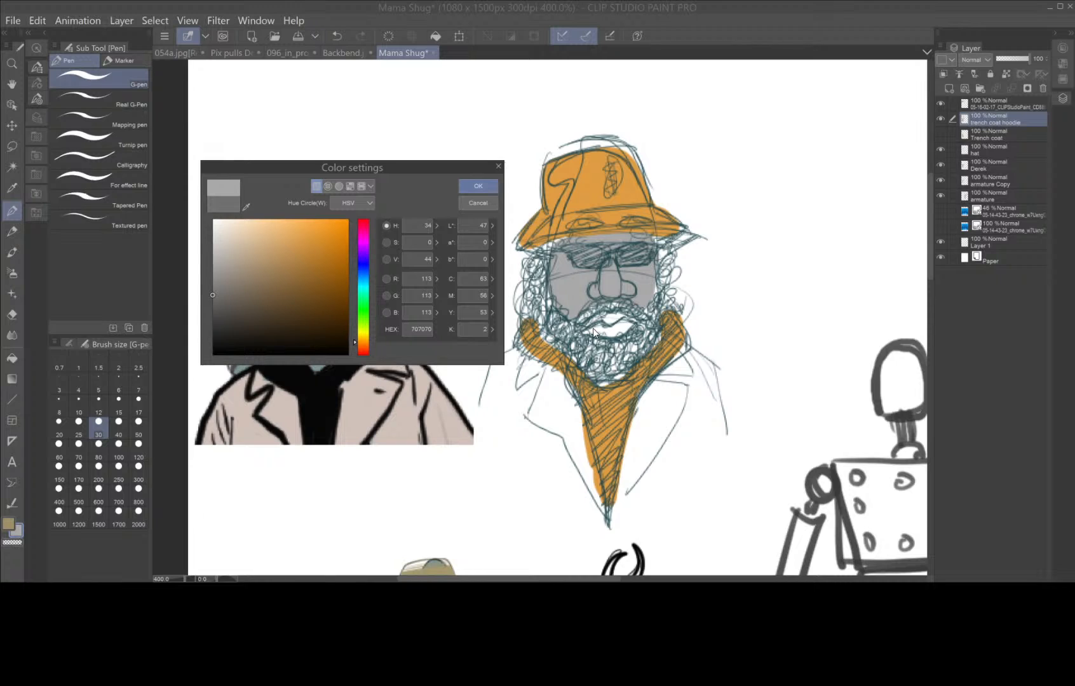
{"action": "left_click", "coordinate": [478, 186]}
{"action": "mouse_move", "coordinate": [581, 337]}
{"action": "left_mouse_down"}
{"action": "mouse_move", "coordinate": [626, 317]}
{"action": "mouse_move", "coordinate": [619, 334]}
{"action": "mouse_move", "coordinate": [630, 337]}
{"action": "left_mouse_up"}
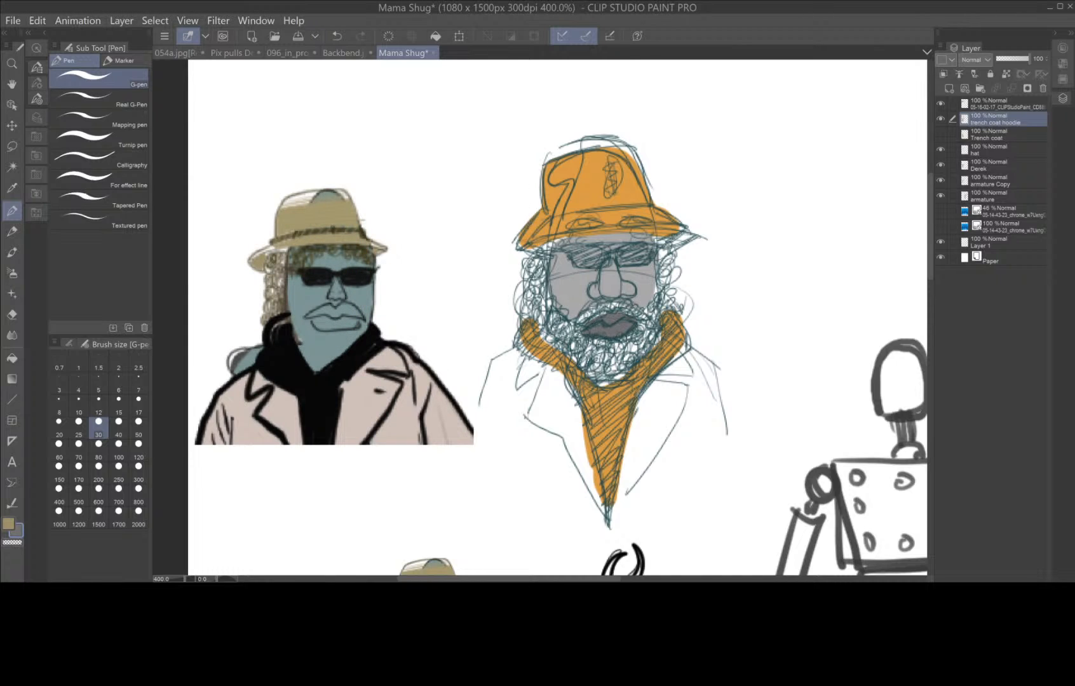
- Change the drawing colour to dark grey 2D2D2D and fill in the beard and moustache around the lips
{"action": "double_click", "coordinate": [18, 533]}
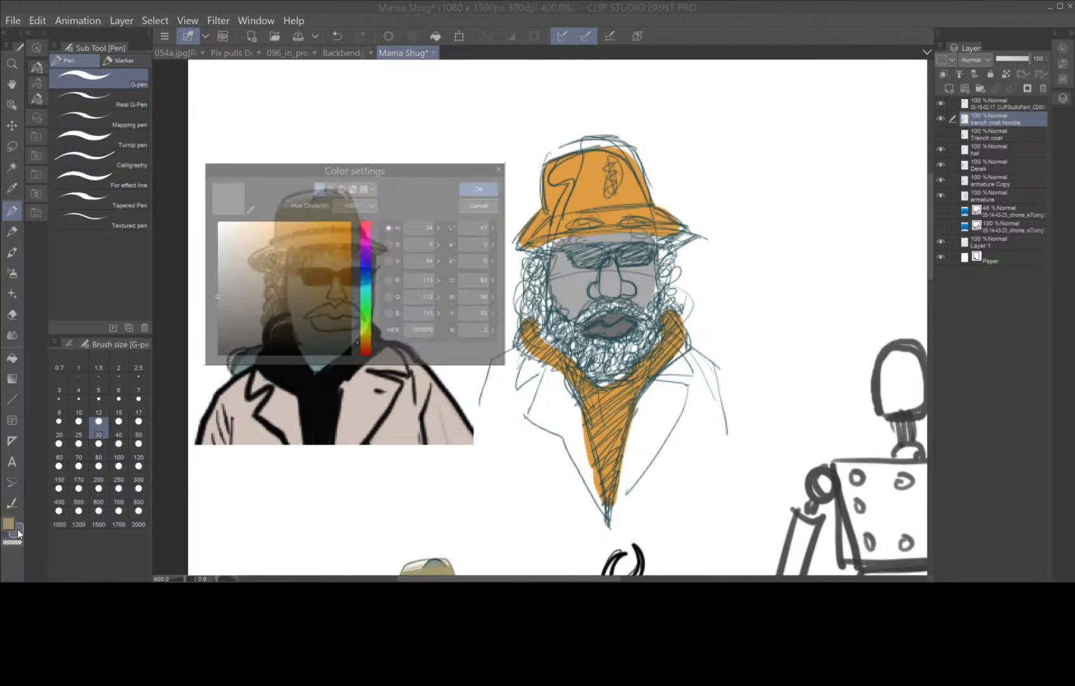
{"action": "left_click_drag", "start_coordinate": [203, 305], "coordinate": [204, 331]}
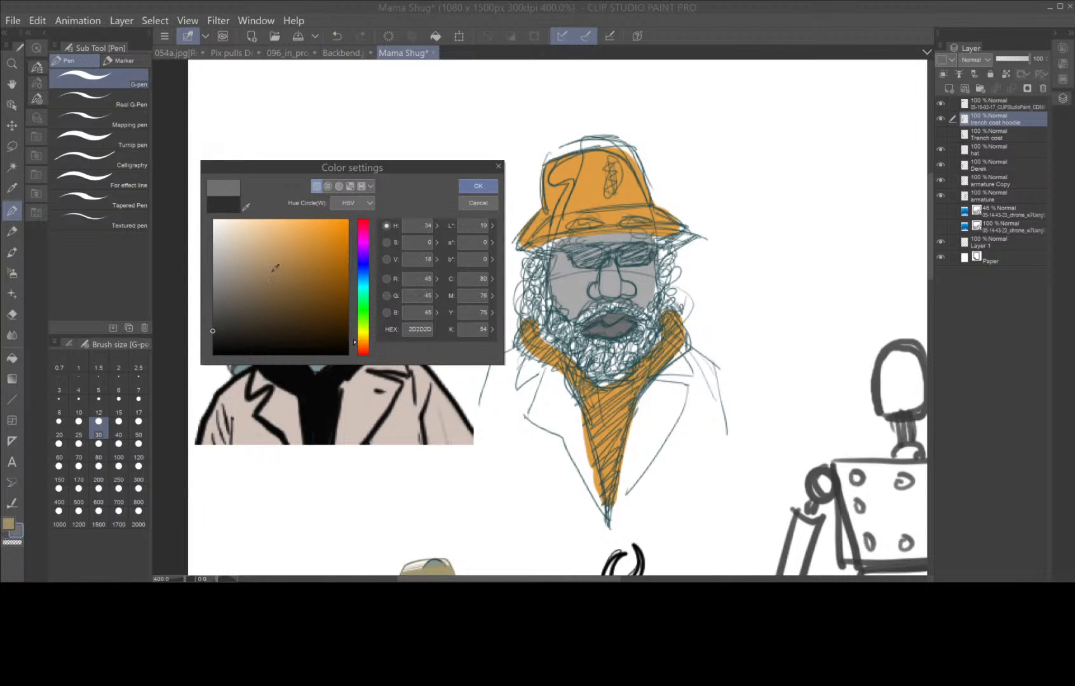
{"action": "key", "text": "Return"}
{"action": "mouse_move", "coordinate": [551, 325]}
{"action": "left_mouse_down"}
{"action": "mouse_move", "coordinate": [606, 307]}
{"action": "mouse_move", "coordinate": [570, 330]}
{"action": "mouse_move", "coordinate": [577, 346]}
{"action": "mouse_move", "coordinate": [631, 345]}
{"action": "mouse_move", "coordinate": [607, 308]}
{"action": "mouse_move", "coordinate": [650, 329]}
{"action": "mouse_move", "coordinate": [660, 294]}
{"action": "mouse_move", "coordinate": [641, 346]}
{"action": "mouse_move", "coordinate": [607, 369]}
{"action": "mouse_move", "coordinate": [601, 349]}
{"action": "mouse_move", "coordinate": [607, 355]}
{"action": "mouse_move", "coordinate": [550, 319]}
{"action": "mouse_move", "coordinate": [547, 300]}
{"action": "mouse_move", "coordinate": [597, 372]}
{"action": "mouse_move", "coordinate": [645, 340]}
{"action": "mouse_move", "coordinate": [624, 347]}
{"action": "mouse_move", "coordinate": [644, 323]}
{"action": "mouse_move", "coordinate": [626, 343]}
{"action": "mouse_move", "coordinate": [587, 344]}
{"action": "mouse_move", "coordinate": [607, 312]}
{"action": "mouse_move", "coordinate": [640, 322]}
{"action": "mouse_move", "coordinate": [610, 315]}
{"action": "mouse_move", "coordinate": [638, 324]}
{"action": "mouse_move", "coordinate": [610, 343]}
{"action": "mouse_move", "coordinate": [581, 336]}
{"action": "mouse_move", "coordinate": [629, 343]}
{"action": "left_mouse_up"}
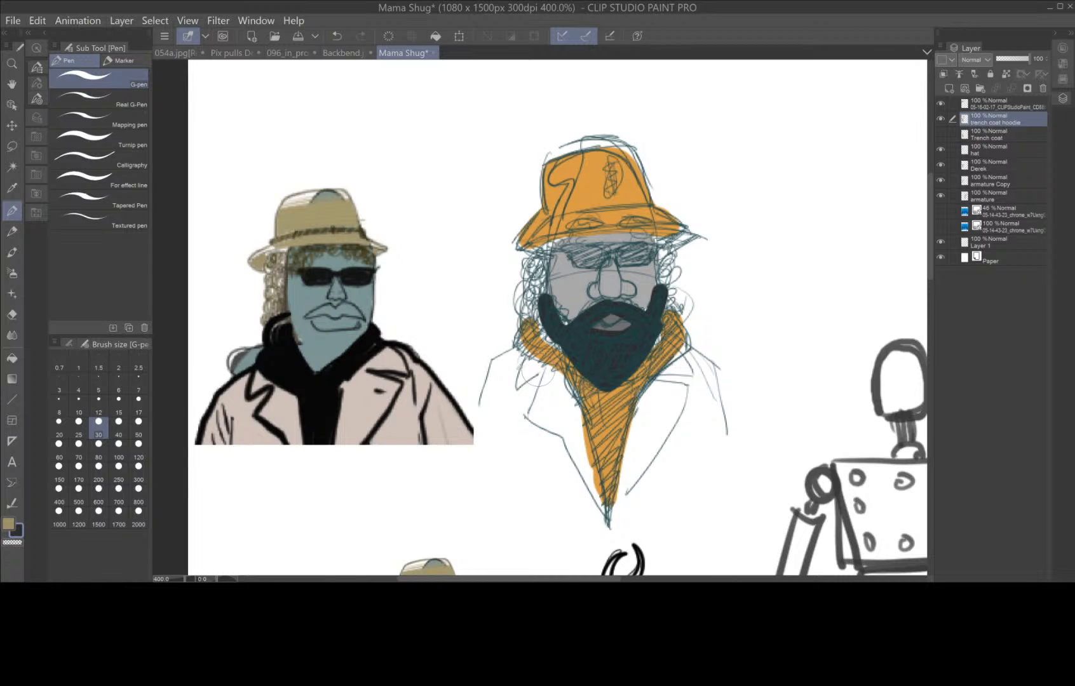
- Switch to white with the G-pen at size 4 and draw fine curly hair strands through the beard and moustache
{"action": "double_click", "coordinate": [17, 536]}
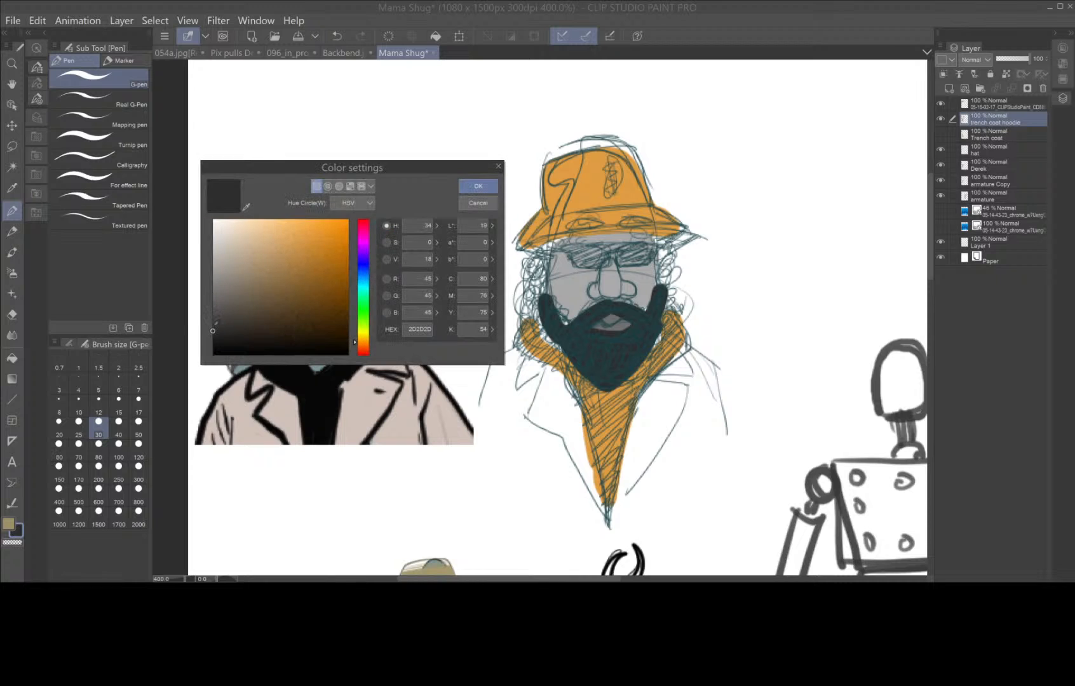
{"action": "left_click", "coordinate": [478, 187]}
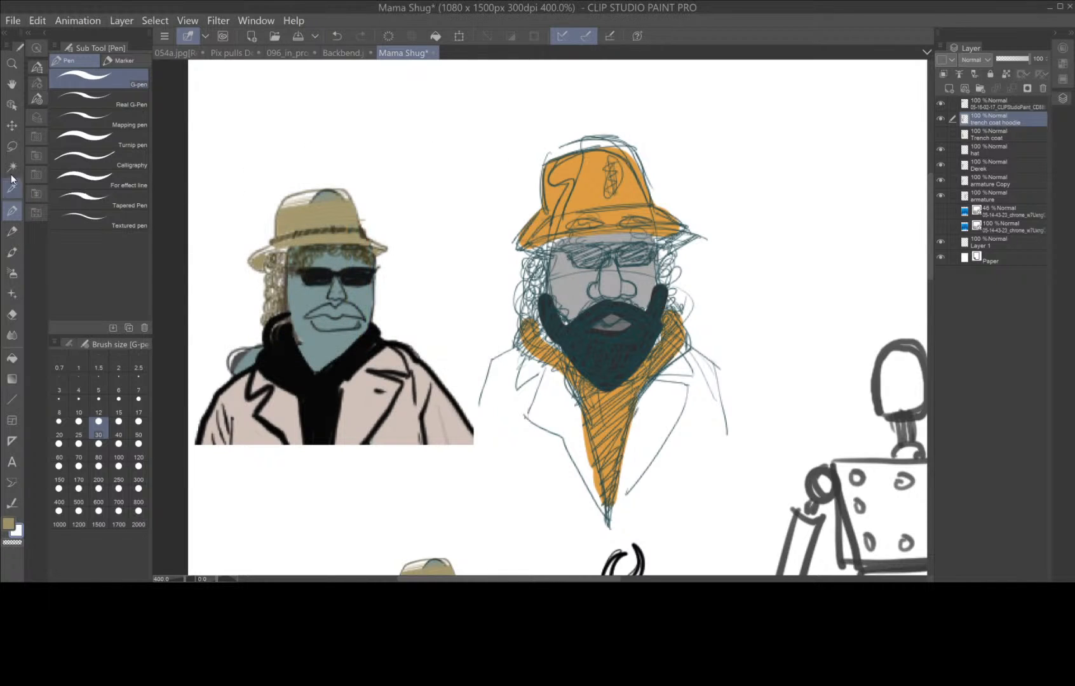
{"action": "left_click", "coordinate": [14, 227]}
{"action": "left_click", "coordinate": [12, 211]}
{"action": "left_click", "coordinate": [78, 391]}
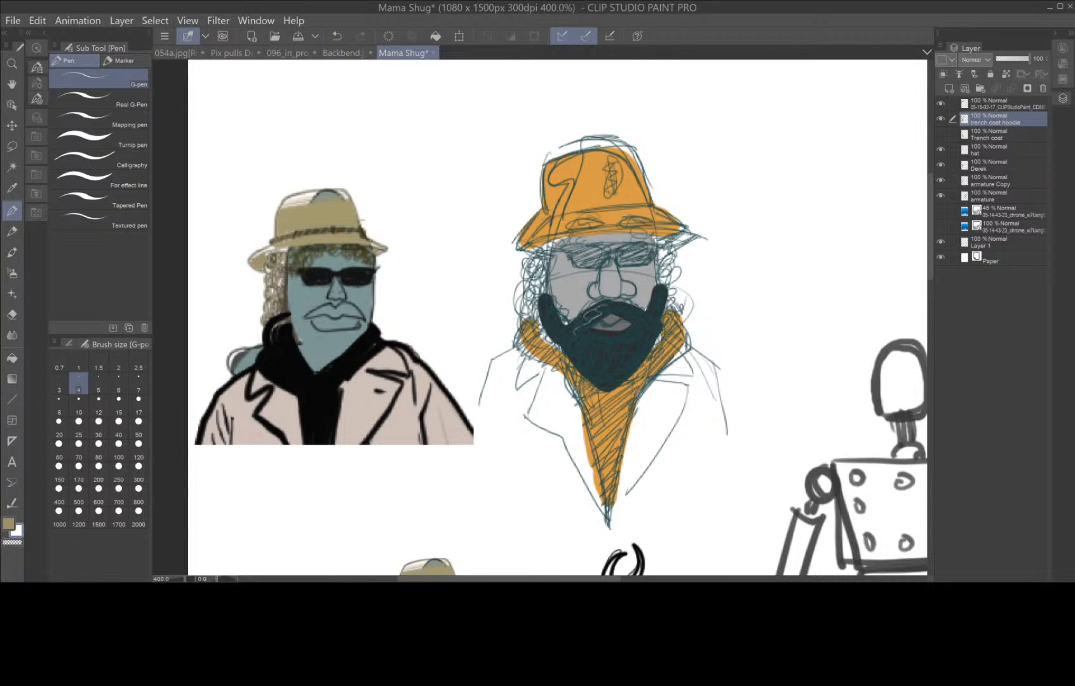
{"action": "mouse_move", "coordinate": [551, 314]}
{"action": "left_mouse_down"}
{"action": "mouse_move", "coordinate": [619, 380]}
{"action": "mouse_move", "coordinate": [580, 378]}
{"action": "mouse_move", "coordinate": [635, 340]}
{"action": "mouse_move", "coordinate": [604, 321]}
{"action": "left_mouse_up"}
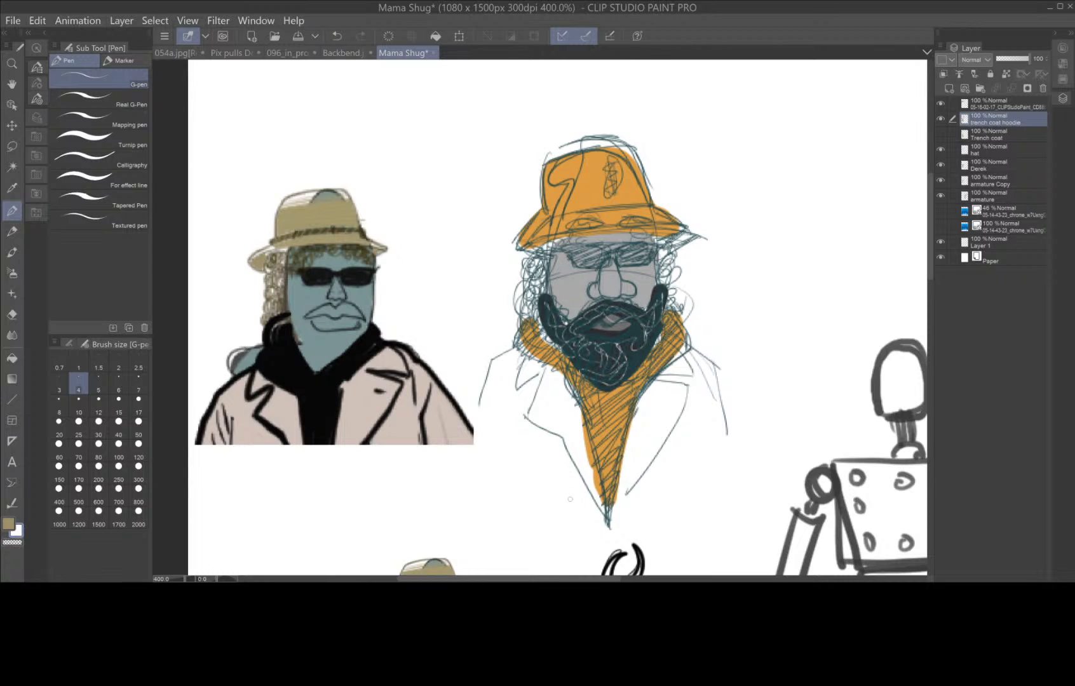
{"action": "left_click_drag", "start_coordinate": [642, 323], "coordinate": [641, 353]}
- Paint the hair on both sides of the face black with the G-pen at size 30, undoing the stroke across the forehead
{"action": "left_click", "coordinate": [17, 531]}
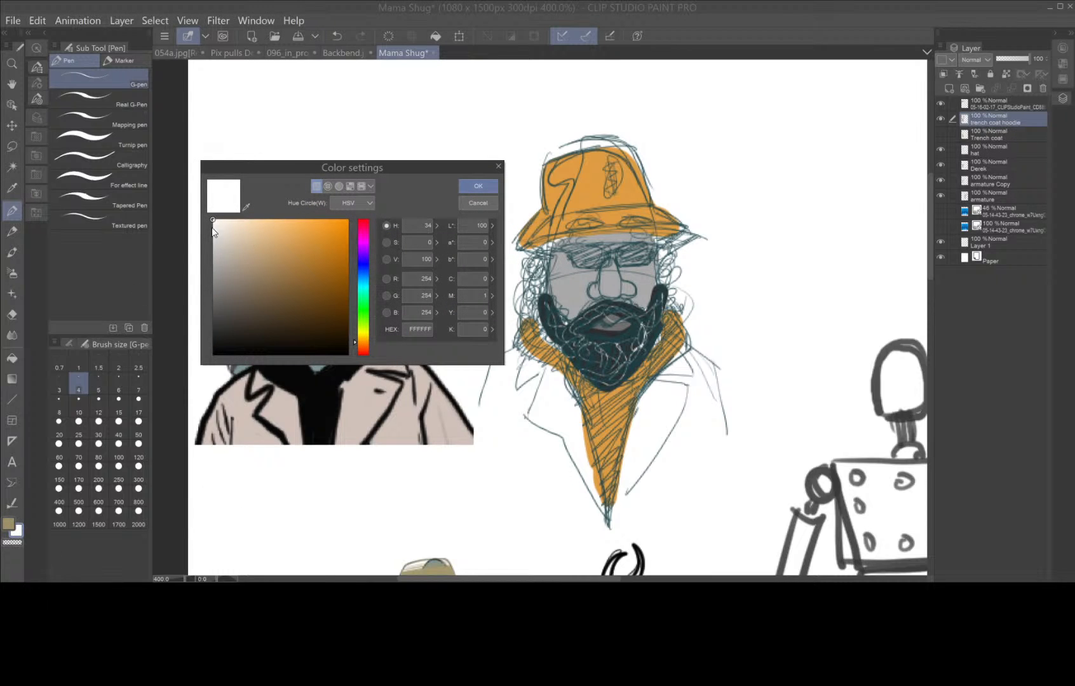
{"action": "left_click_drag", "start_coordinate": [213, 217], "coordinate": [206, 366]}
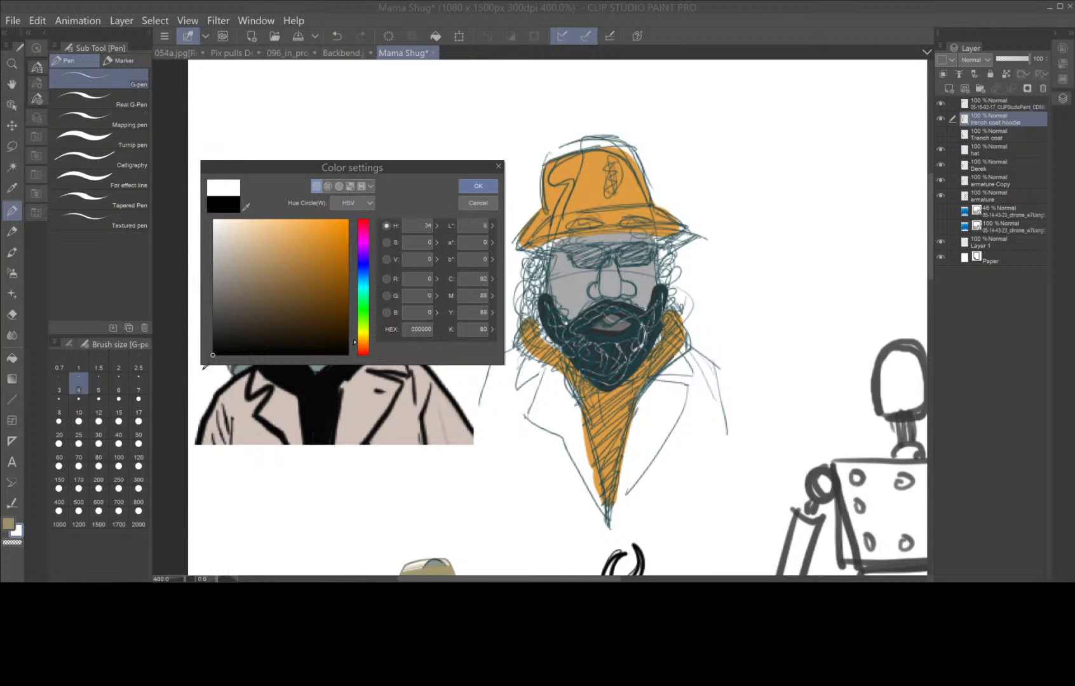
{"action": "left_click", "coordinate": [478, 186]}
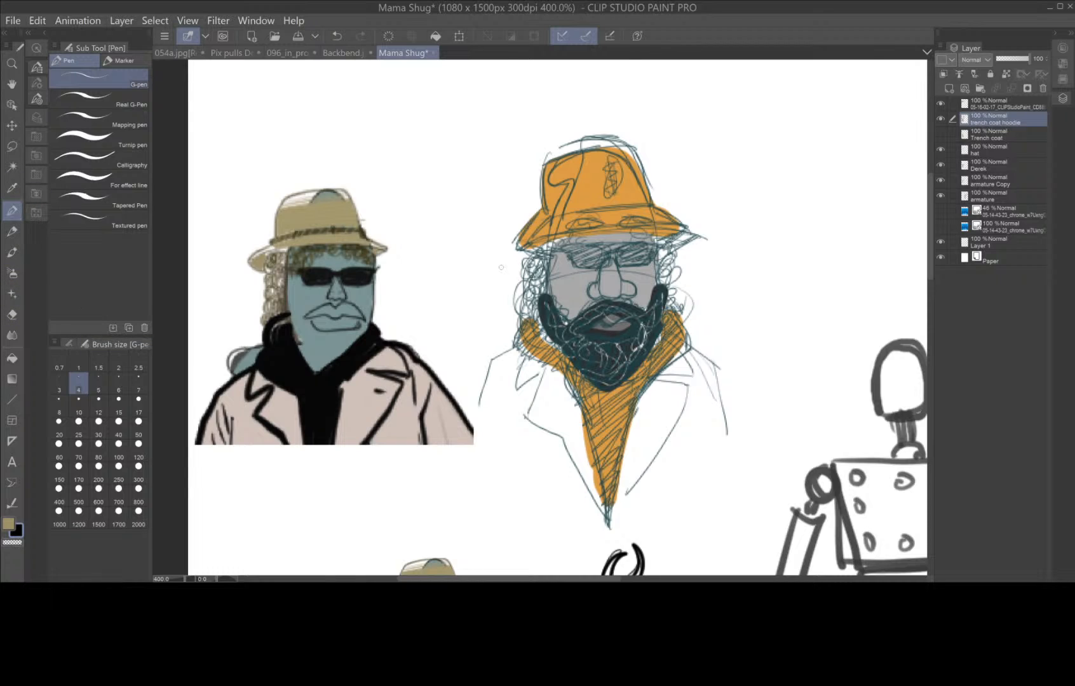
{"action": "left_click", "coordinate": [100, 434]}
{"action": "mouse_move", "coordinate": [552, 255]}
{"action": "left_mouse_down"}
{"action": "mouse_move", "coordinate": [540, 249]}
{"action": "mouse_move", "coordinate": [528, 289]}
{"action": "mouse_move", "coordinate": [524, 279]}
{"action": "mouse_move", "coordinate": [533, 321]}
{"action": "left_mouse_up"}
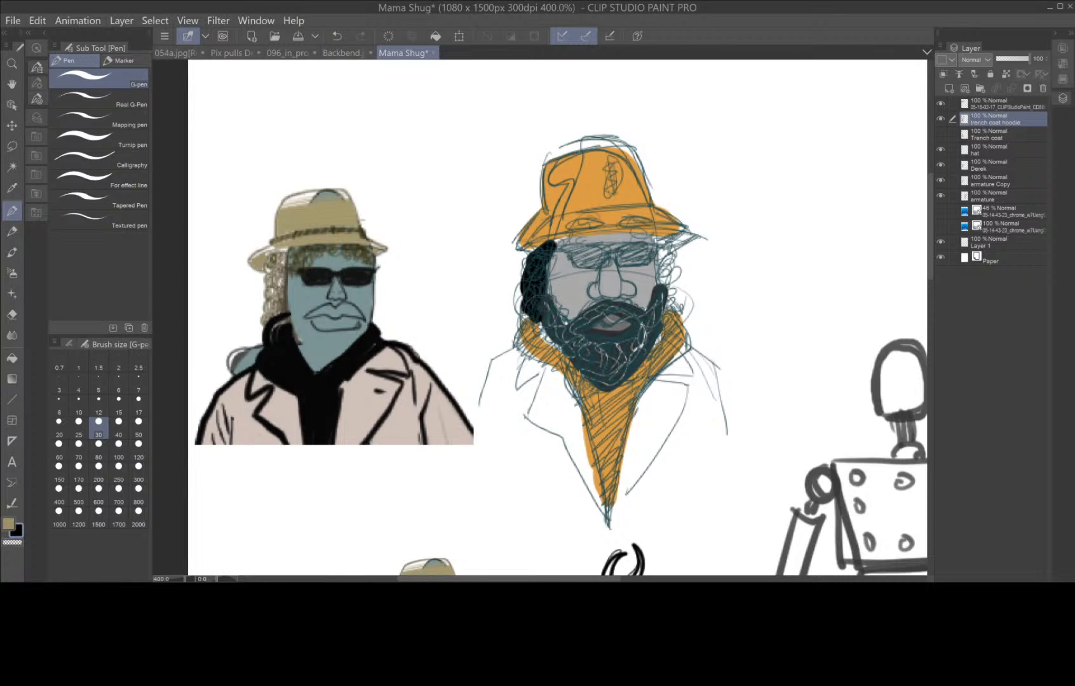
{"action": "mouse_move", "coordinate": [664, 249]}
{"action": "left_mouse_down"}
{"action": "mouse_move", "coordinate": [667, 277]}
{"action": "mouse_move", "coordinate": [664, 241]}
{"action": "mouse_move", "coordinate": [632, 234]}
{"action": "mouse_move", "coordinate": [554, 255]}
{"action": "left_mouse_up"}
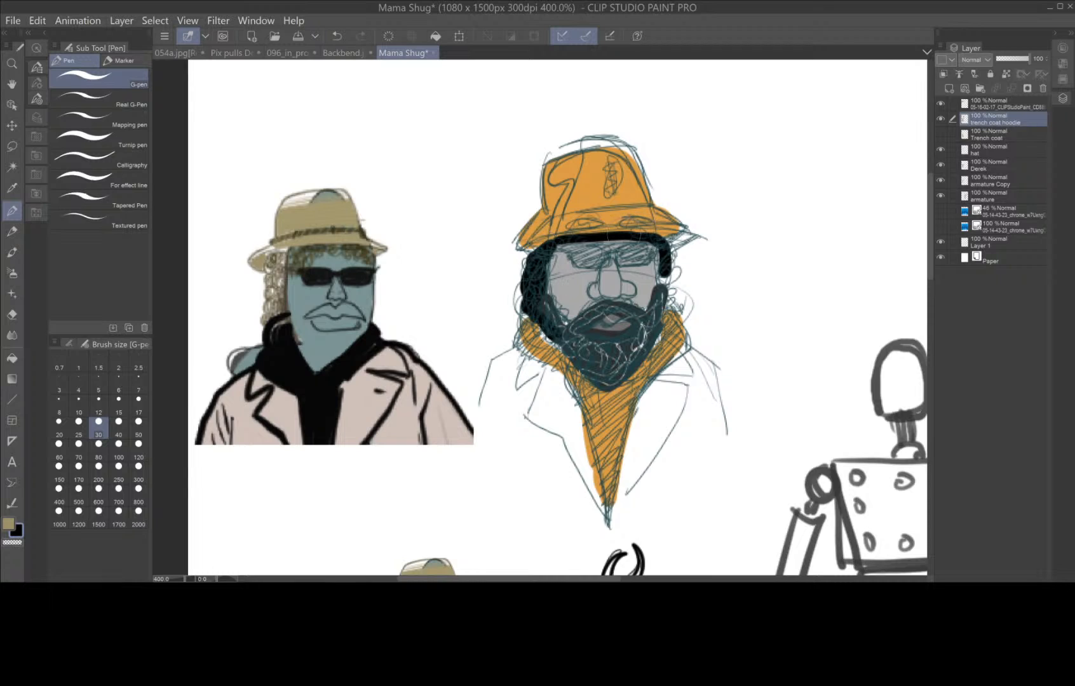
{"action": "key", "text": "ctrl+z"}
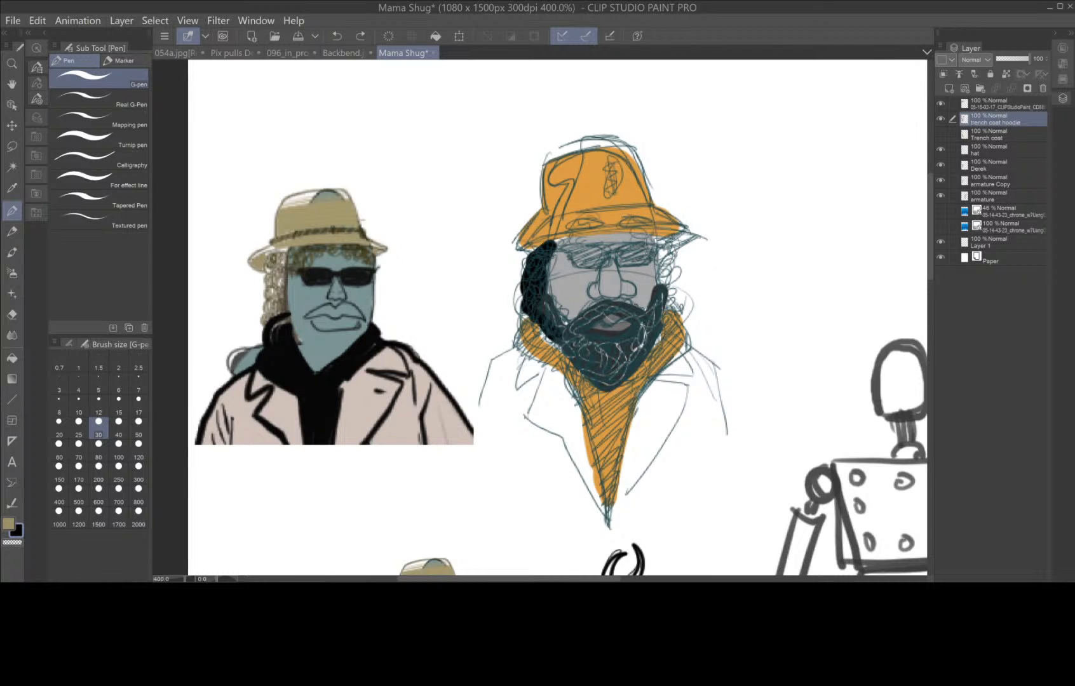
{"action": "mouse_move", "coordinate": [660, 237]}
{"action": "left_mouse_down"}
{"action": "mouse_move", "coordinate": [641, 235]}
{"action": "mouse_move", "coordinate": [661, 251]}
{"action": "mouse_move", "coordinate": [675, 311]}
{"action": "mouse_move", "coordinate": [657, 305]}
{"action": "mouse_move", "coordinate": [666, 287]}
{"action": "left_mouse_up"}
{"action": "left_click_drag", "start_coordinate": [551, 247], "coordinate": [560, 240]}
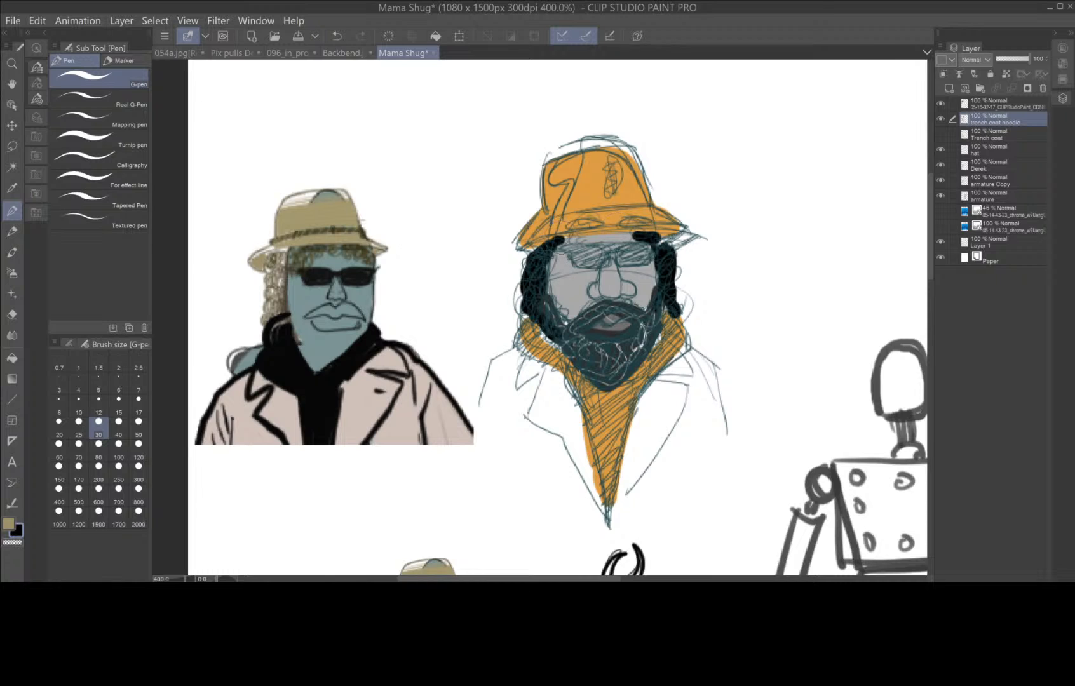
- Draw white curl strands over the black hair and add highlights to the beard using the Darker pencil at size 5
{"action": "left_click", "coordinate": [16, 532]}
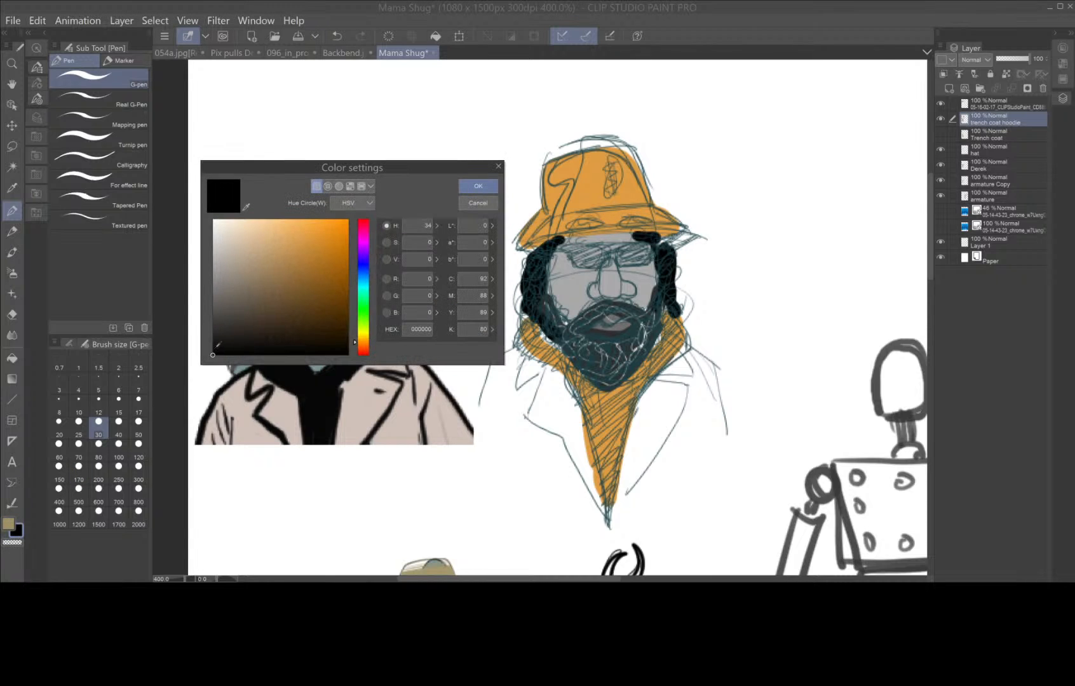
{"action": "left_click_drag", "start_coordinate": [218, 345], "coordinate": [214, 219]}
{"action": "left_click", "coordinate": [477, 185]}
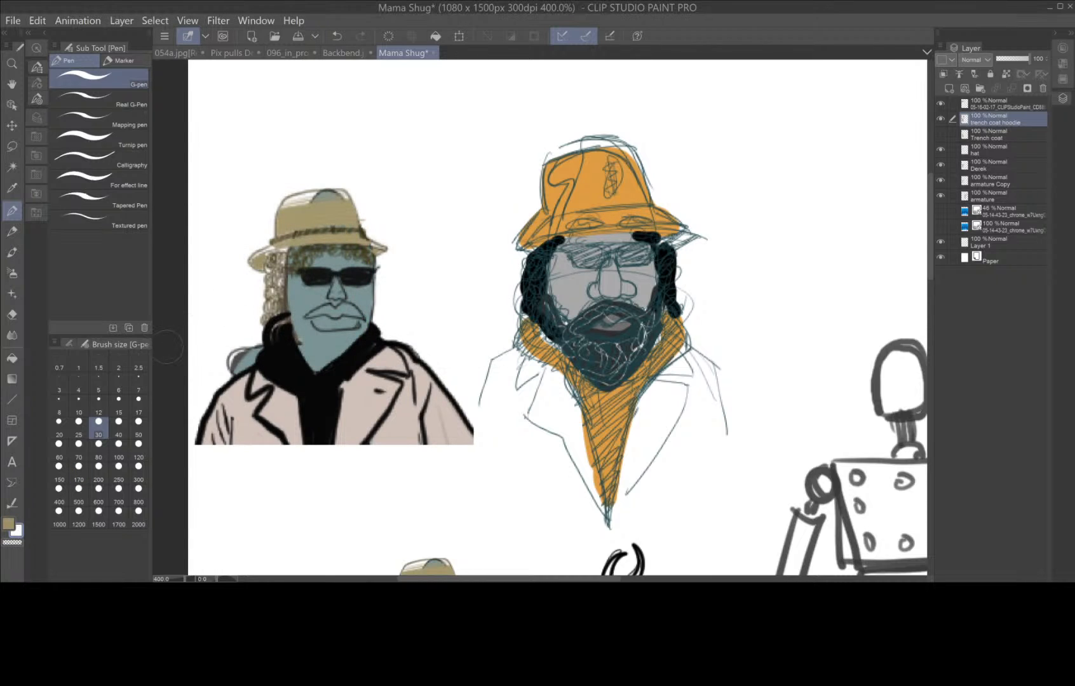
{"action": "key", "text": "p"}
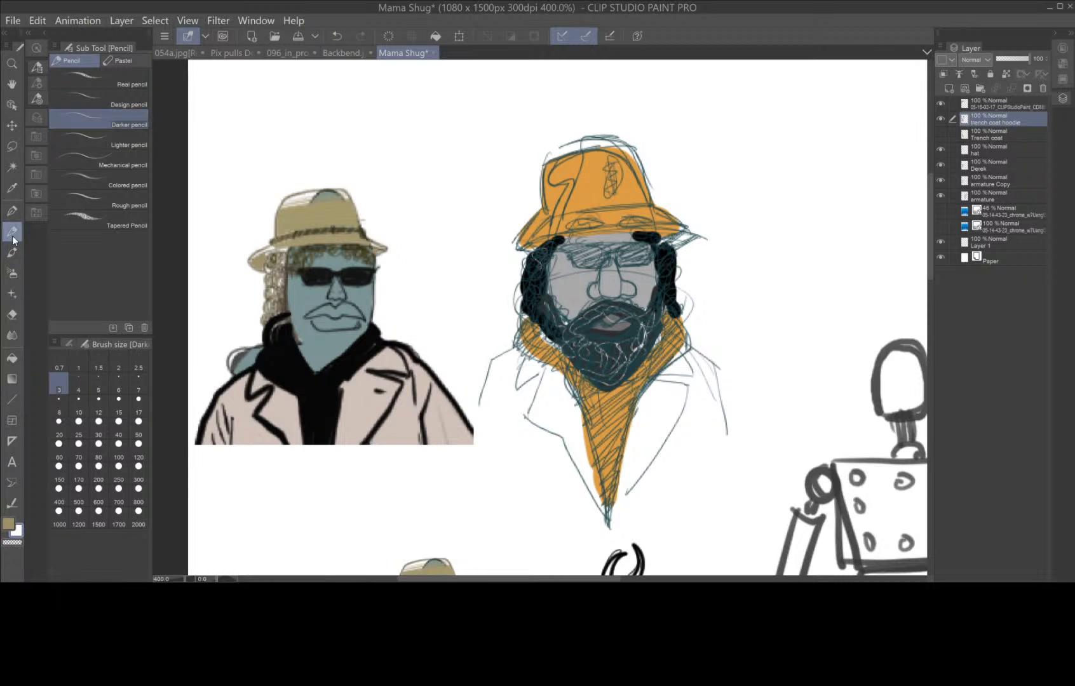
{"action": "left_click", "coordinate": [99, 385]}
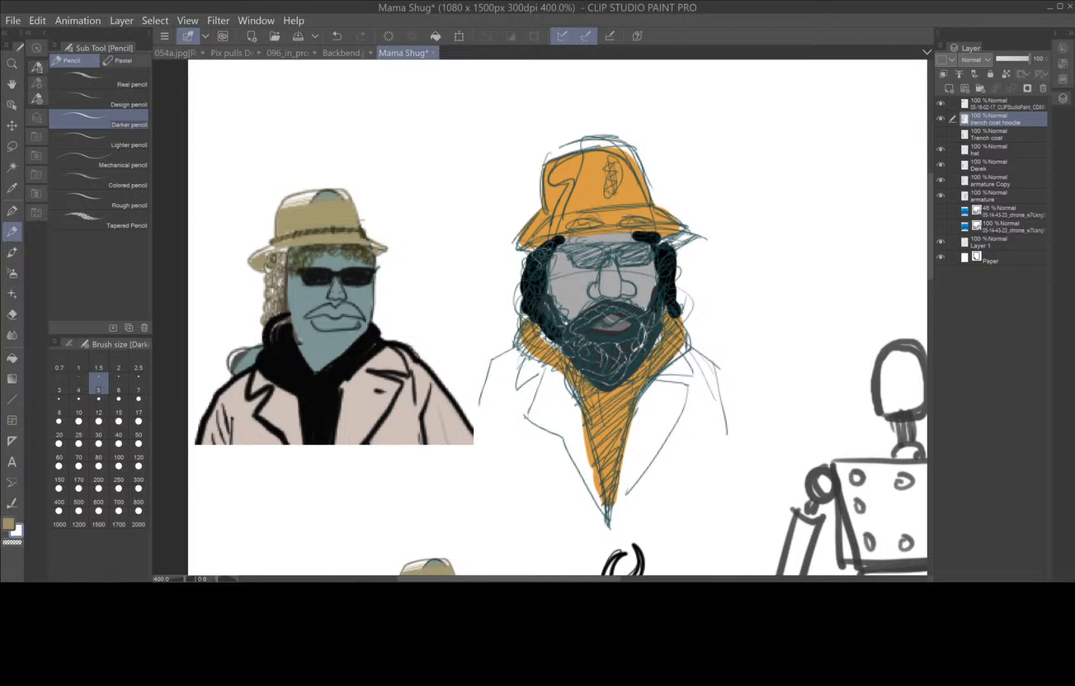
{"action": "left_click_drag", "start_coordinate": [547, 251], "coordinate": [537, 289]}
{"action": "mouse_move", "coordinate": [537, 255]}
{"action": "left_mouse_down"}
{"action": "mouse_move", "coordinate": [526, 261]}
{"action": "mouse_move", "coordinate": [547, 328]}
{"action": "left_mouse_up"}
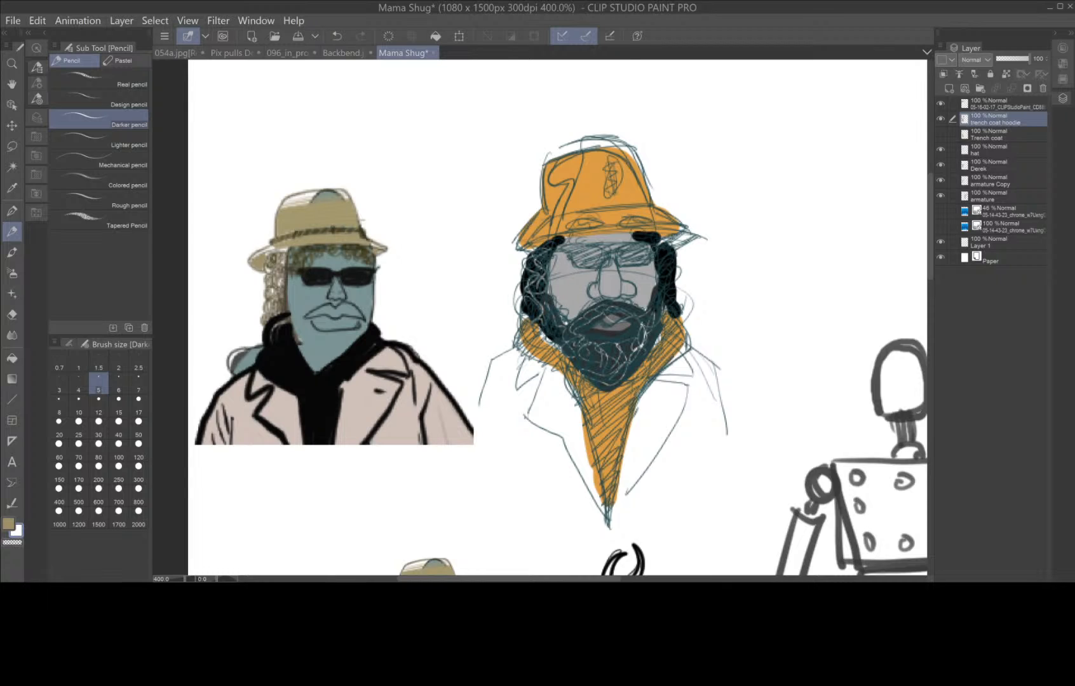
{"action": "mouse_move", "coordinate": [647, 233]}
{"action": "left_mouse_down"}
{"action": "mouse_move", "coordinate": [664, 244]}
{"action": "mouse_move", "coordinate": [674, 317]}
{"action": "left_mouse_up"}
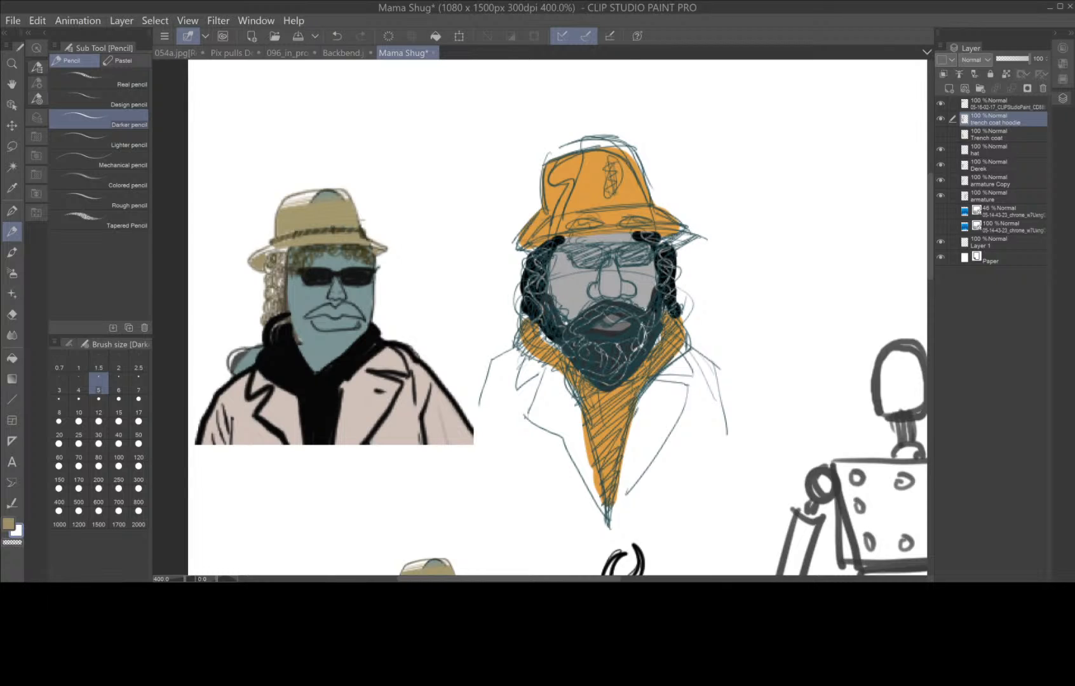
{"action": "left_click_drag", "start_coordinate": [542, 303], "coordinate": [528, 321]}
{"action": "left_click_drag", "start_coordinate": [611, 357], "coordinate": [630, 363]}
- Set the main colour to black 000000 and pencil dark curl texture into the beard
{"action": "double_click", "coordinate": [9, 523]}
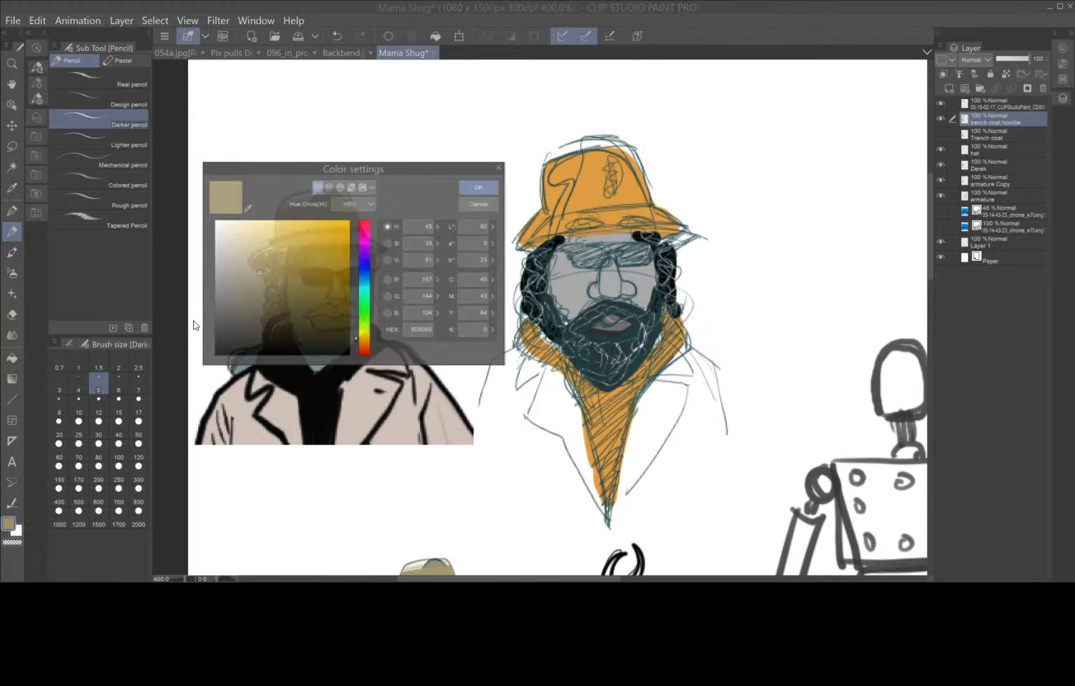
{"action": "left_click_drag", "start_coordinate": [286, 280], "coordinate": [193, 366]}
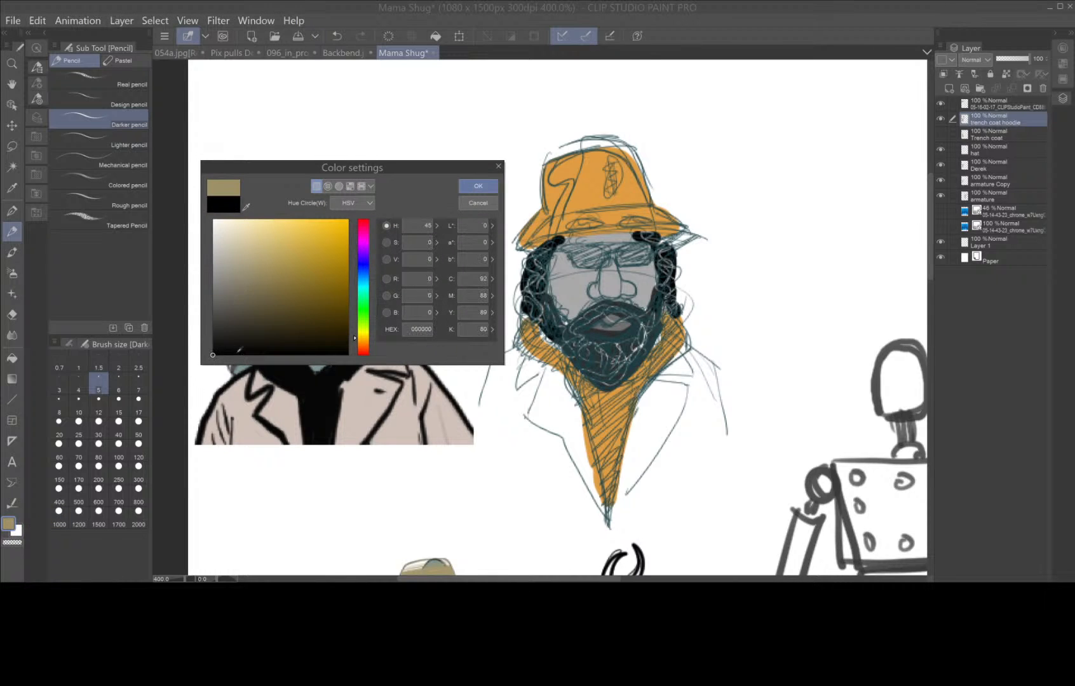
{"action": "left_click", "coordinate": [477, 186]}
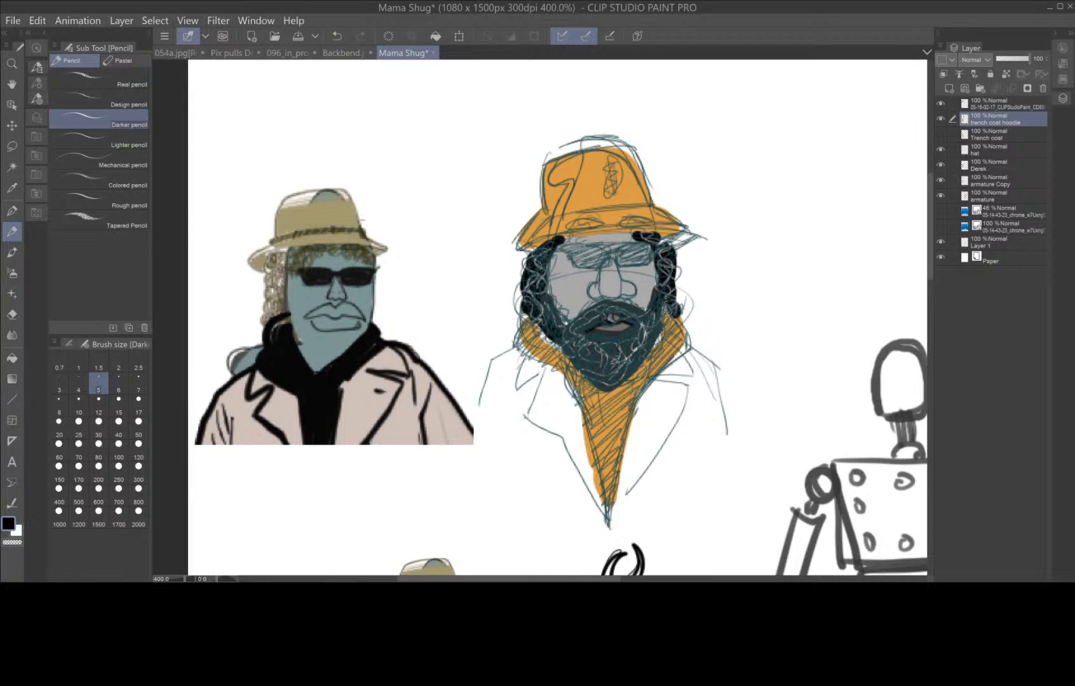
{"action": "mouse_move", "coordinate": [643, 358]}
{"action": "left_mouse_down"}
{"action": "mouse_move", "coordinate": [620, 376]}
{"action": "mouse_move", "coordinate": [584, 360]}
{"action": "mouse_move", "coordinate": [655, 331]}
{"action": "mouse_move", "coordinate": [652, 314]}
{"action": "left_mouse_up"}
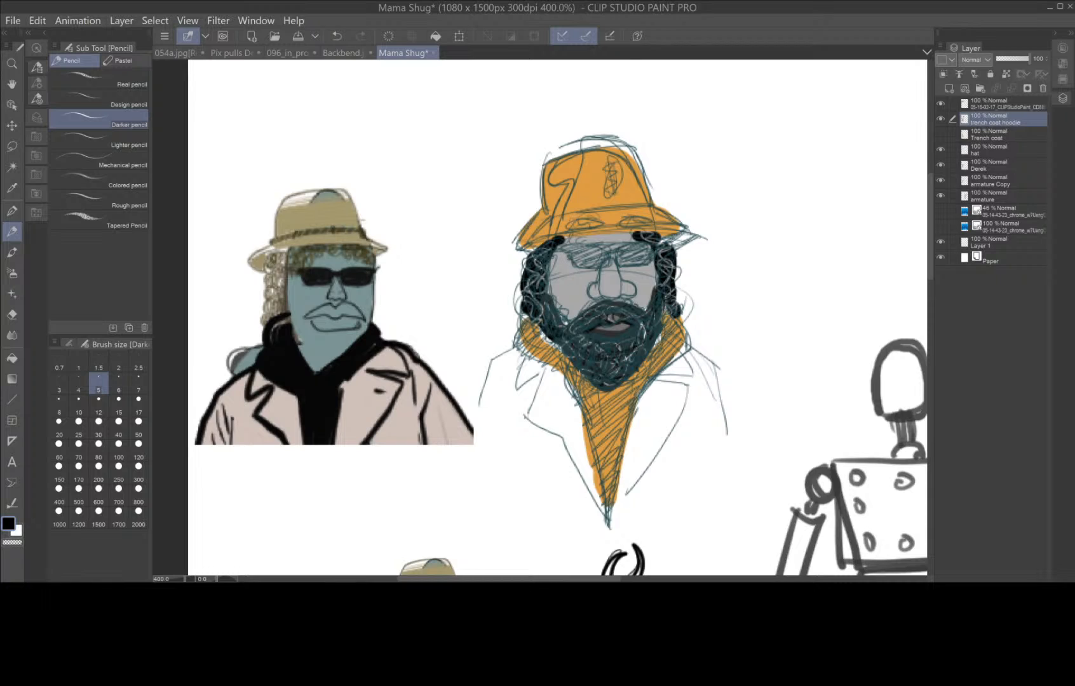
- Fill in the sunglasses in black with the G-pen at size 7
{"action": "left_click", "coordinate": [138, 384]}
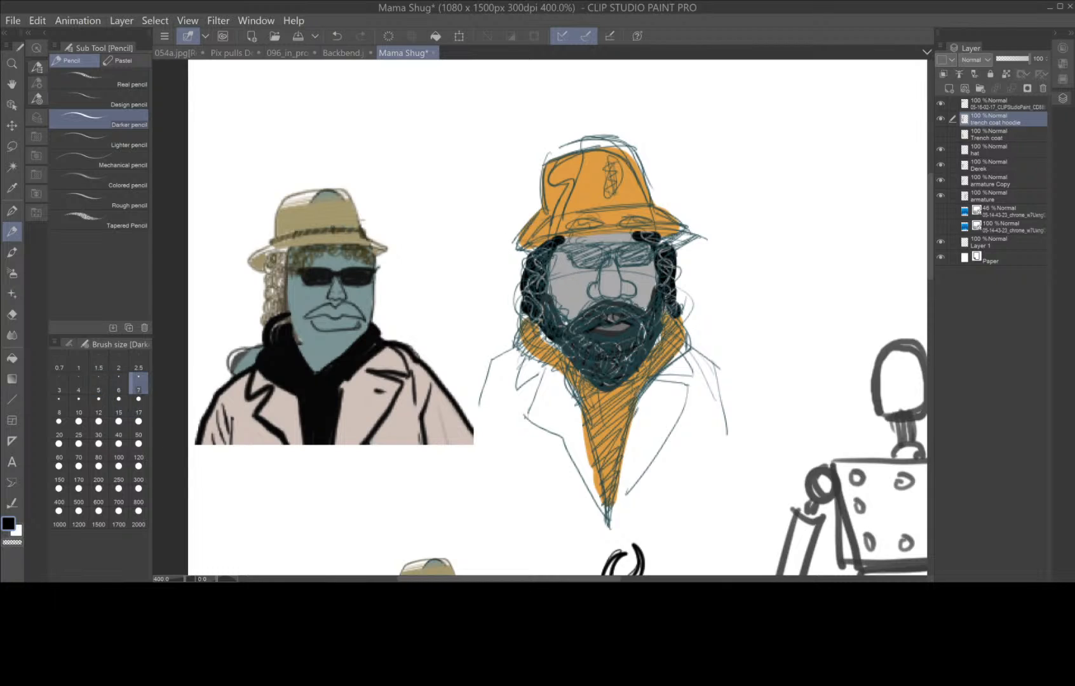
{"action": "left_click", "coordinate": [12, 212]}
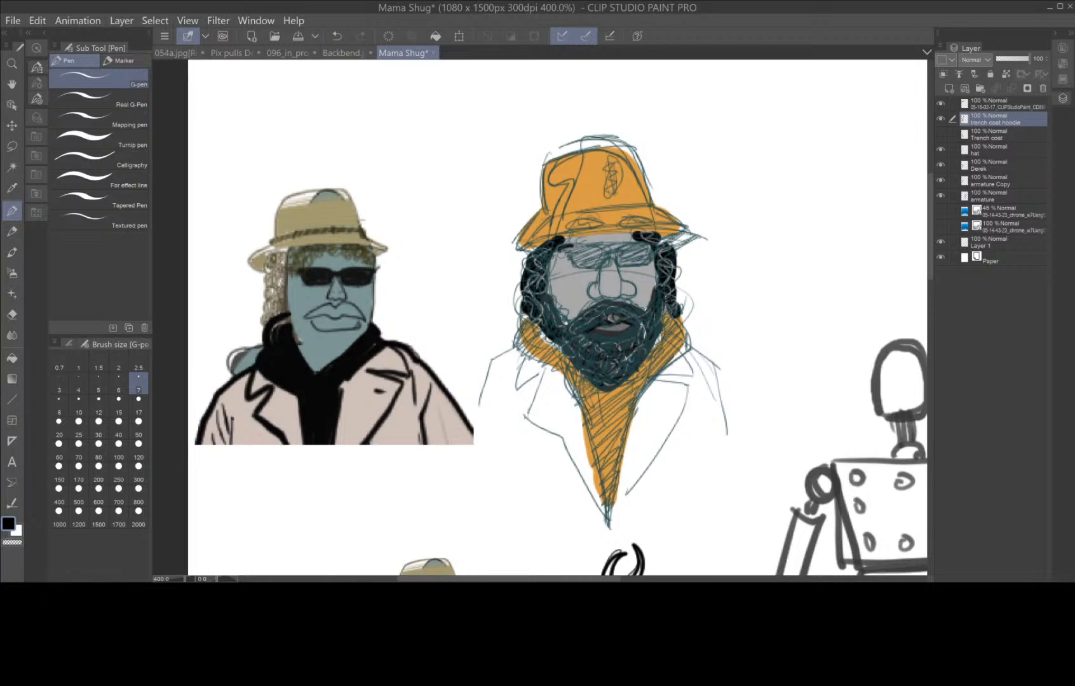
{"action": "mouse_move", "coordinate": [559, 251]}
{"action": "left_mouse_down"}
{"action": "mouse_move", "coordinate": [578, 266]}
{"action": "mouse_move", "coordinate": [601, 267]}
{"action": "mouse_move", "coordinate": [574, 245]}
{"action": "mouse_move", "coordinate": [647, 266]}
{"action": "mouse_move", "coordinate": [662, 247]}
{"action": "mouse_move", "coordinate": [617, 244]}
{"action": "mouse_move", "coordinate": [647, 264]}
{"action": "mouse_move", "coordinate": [653, 249]}
{"action": "left_mouse_up"}
{"action": "mouse_move", "coordinate": [581, 253]}
{"action": "left_mouse_down"}
{"action": "mouse_move", "coordinate": [559, 251]}
{"action": "mouse_move", "coordinate": [607, 261]}
{"action": "mouse_move", "coordinate": [582, 249]}
{"action": "mouse_move", "coordinate": [569, 264]}
{"action": "mouse_move", "coordinate": [582, 248]}
{"action": "left_mouse_up"}
- Ink the hat in black, adding a leaf-shaped ornament and a hatband and outlining the crown and brim
{"action": "mouse_move", "coordinate": [539, 216]}
{"action": "left_mouse_down"}
{"action": "mouse_move", "coordinate": [650, 197]}
{"action": "mouse_move", "coordinate": [540, 213]}
{"action": "mouse_move", "coordinate": [526, 183]}
{"action": "mouse_move", "coordinate": [541, 211]}
{"action": "mouse_move", "coordinate": [554, 205]}
{"action": "left_mouse_up"}
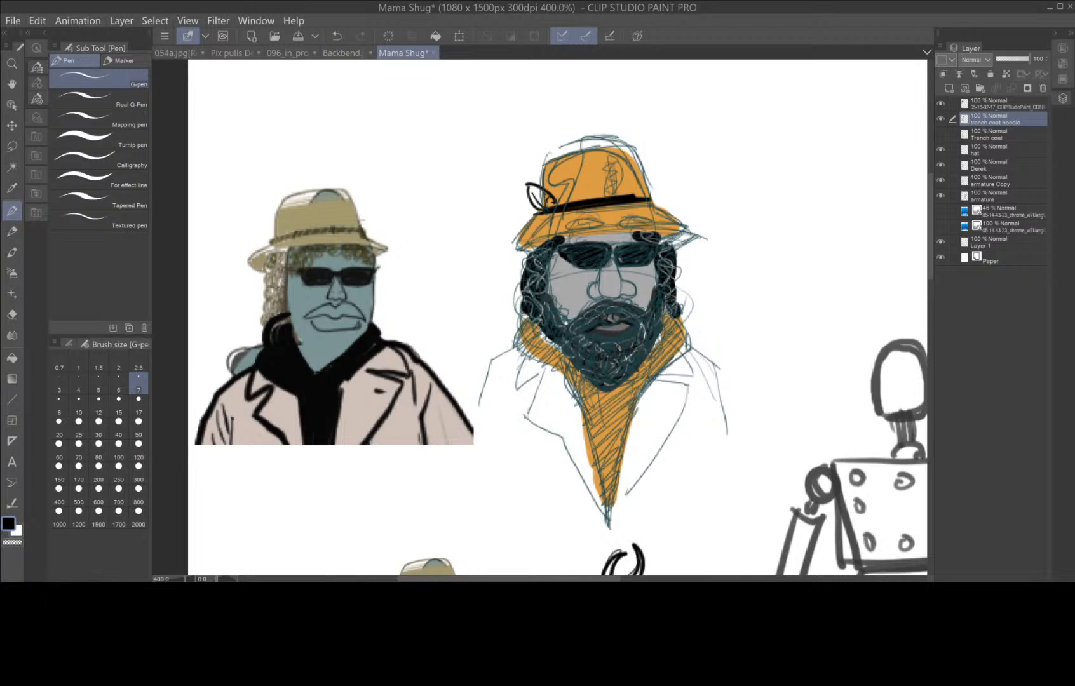
{"action": "mouse_move", "coordinate": [645, 202]}
{"action": "left_mouse_down"}
{"action": "mouse_move", "coordinate": [690, 236]}
{"action": "mouse_move", "coordinate": [673, 257]}
{"action": "mouse_move", "coordinate": [602, 233]}
{"action": "mouse_move", "coordinate": [512, 252]}
{"action": "mouse_move", "coordinate": [517, 262]}
{"action": "mouse_move", "coordinate": [542, 208]}
{"action": "left_mouse_up"}
{"action": "mouse_move", "coordinate": [647, 202]}
{"action": "left_mouse_down"}
{"action": "mouse_move", "coordinate": [636, 154]}
{"action": "mouse_move", "coordinate": [616, 145]}
{"action": "mouse_move", "coordinate": [544, 155]}
{"action": "mouse_move", "coordinate": [546, 197]}
{"action": "left_mouse_up"}
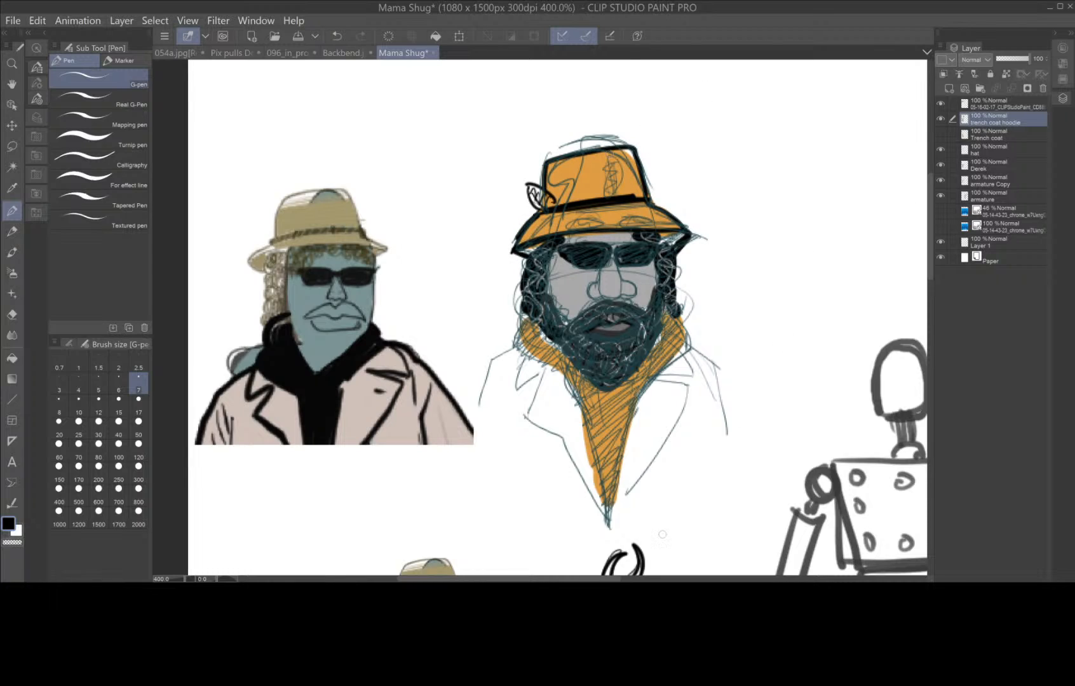
- Ink the trench coat's shoulders and outer arm lines in black on both sides of the figure
{"action": "mouse_move", "coordinate": [520, 347]}
{"action": "left_mouse_down"}
{"action": "mouse_move", "coordinate": [489, 375]}
{"action": "mouse_move", "coordinate": [478, 429]}
{"action": "left_mouse_up"}
{"action": "mouse_move", "coordinate": [683, 343]}
{"action": "left_mouse_down"}
{"action": "mouse_move", "coordinate": [728, 370]}
{"action": "mouse_move", "coordinate": [745, 480]}
{"action": "left_mouse_up"}
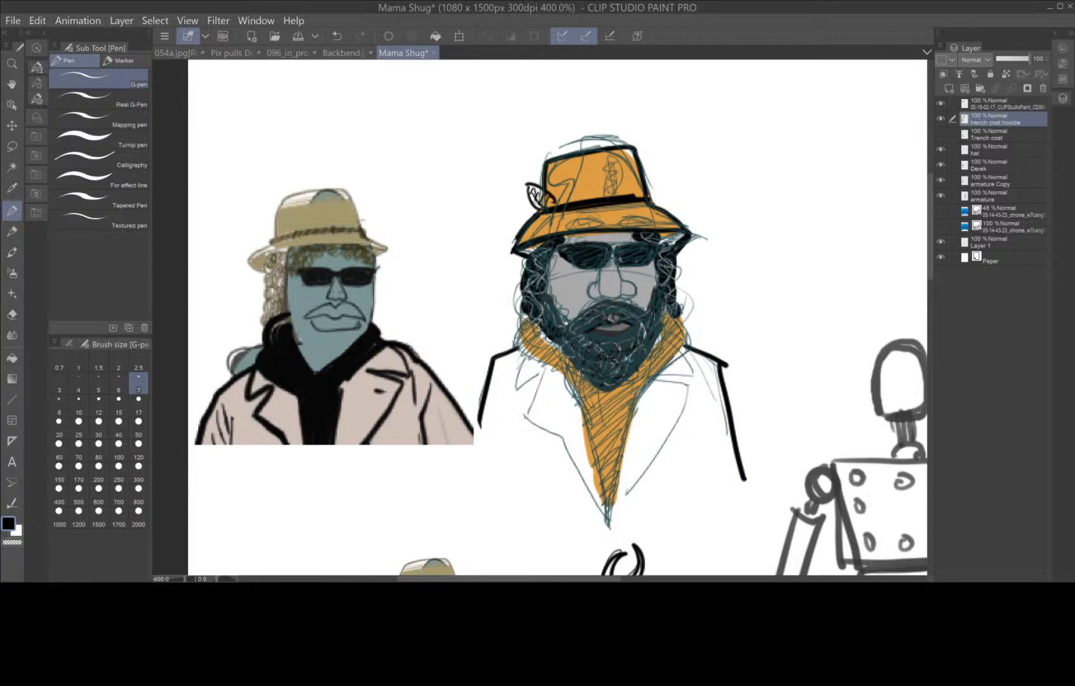
- Ink the bearded man's nose and the cheek fold beside it in black with the G-pen
{"action": "left_click_drag", "start_coordinate": [602, 268], "coordinate": [590, 285]}
{"action": "left_click_drag", "start_coordinate": [597, 277], "coordinate": [584, 294]}
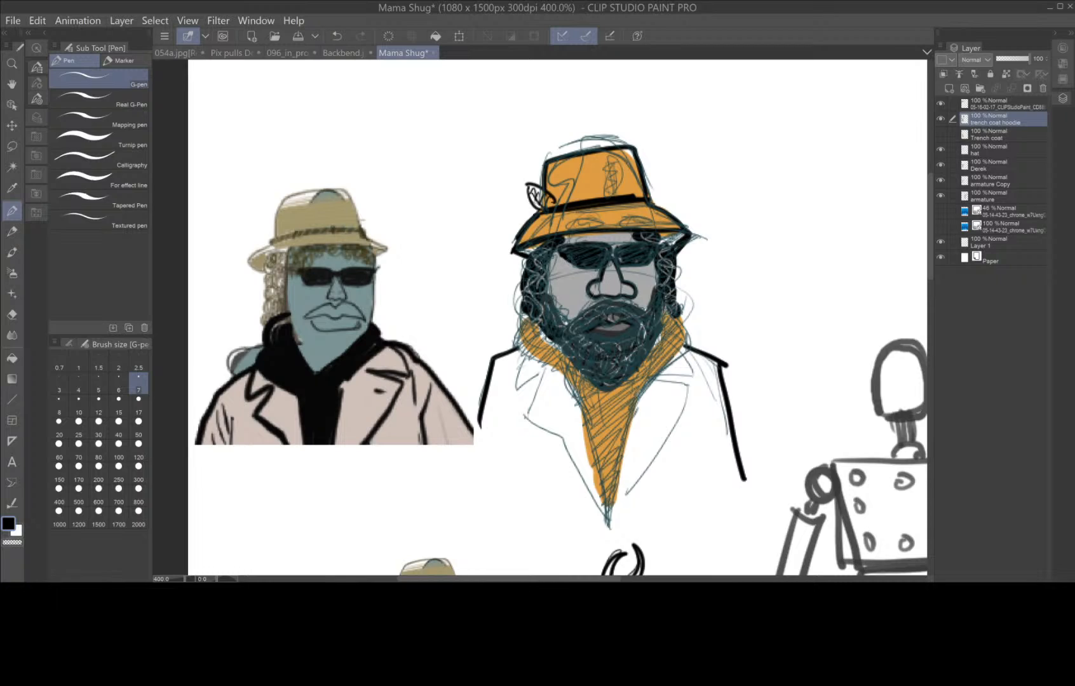
{"action": "left_click_drag", "start_coordinate": [590, 279], "coordinate": [579, 313]}
- Ink both trench coat lapels and the V-shaped hoodie opening down to its point in black
{"action": "mouse_move", "coordinate": [552, 367]}
{"action": "left_mouse_down"}
{"action": "mouse_move", "coordinate": [525, 423]}
{"action": "mouse_move", "coordinate": [560, 439]}
{"action": "mouse_move", "coordinate": [598, 499]}
{"action": "left_mouse_up"}
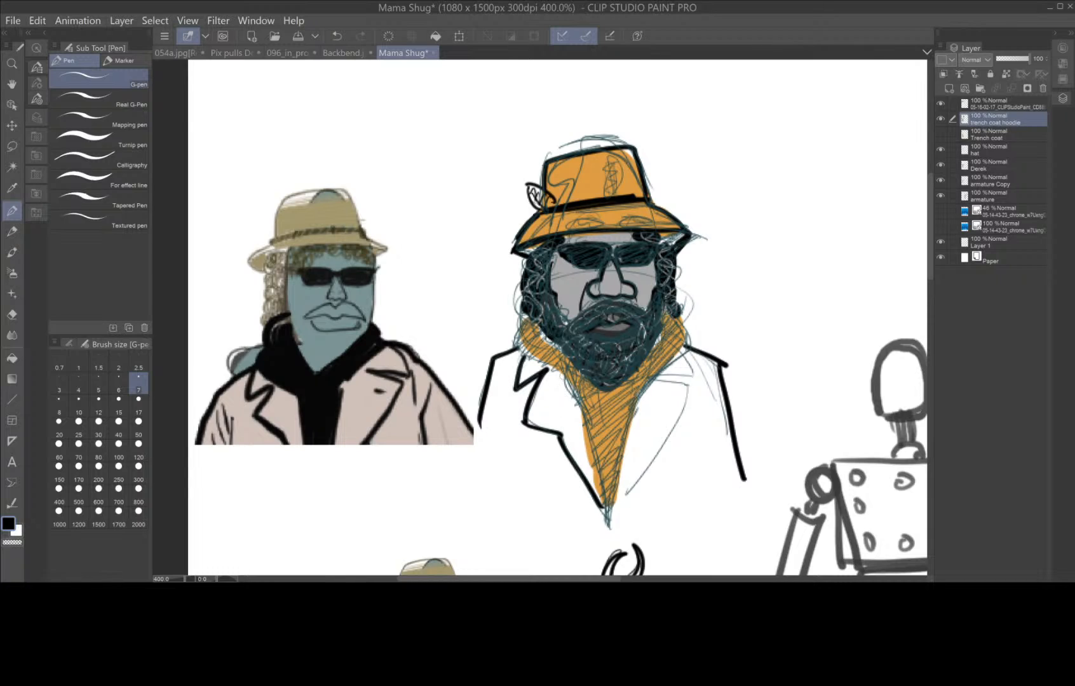
{"action": "mouse_move", "coordinate": [560, 372]}
{"action": "left_mouse_down"}
{"action": "mouse_move", "coordinate": [588, 433]}
{"action": "mouse_move", "coordinate": [610, 532]}
{"action": "left_mouse_up"}
{"action": "mouse_move", "coordinate": [672, 311]}
{"action": "left_mouse_down"}
{"action": "mouse_move", "coordinate": [691, 343]}
{"action": "mouse_move", "coordinate": [635, 405]}
{"action": "mouse_move", "coordinate": [607, 518]}
{"action": "left_mouse_up"}
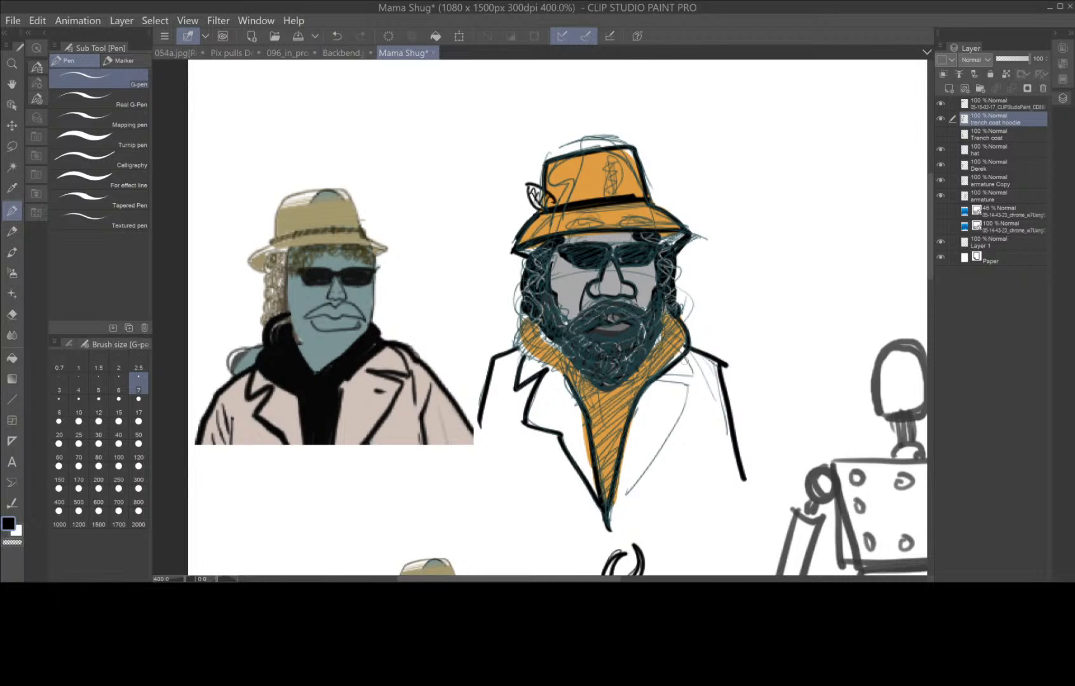
{"action": "mouse_move", "coordinate": [685, 356]}
{"action": "left_mouse_down"}
{"action": "mouse_move", "coordinate": [694, 382]}
{"action": "mouse_move", "coordinate": [675, 379]}
{"action": "mouse_move", "coordinate": [689, 407]}
{"action": "mouse_move", "coordinate": [611, 533]}
{"action": "left_mouse_up"}
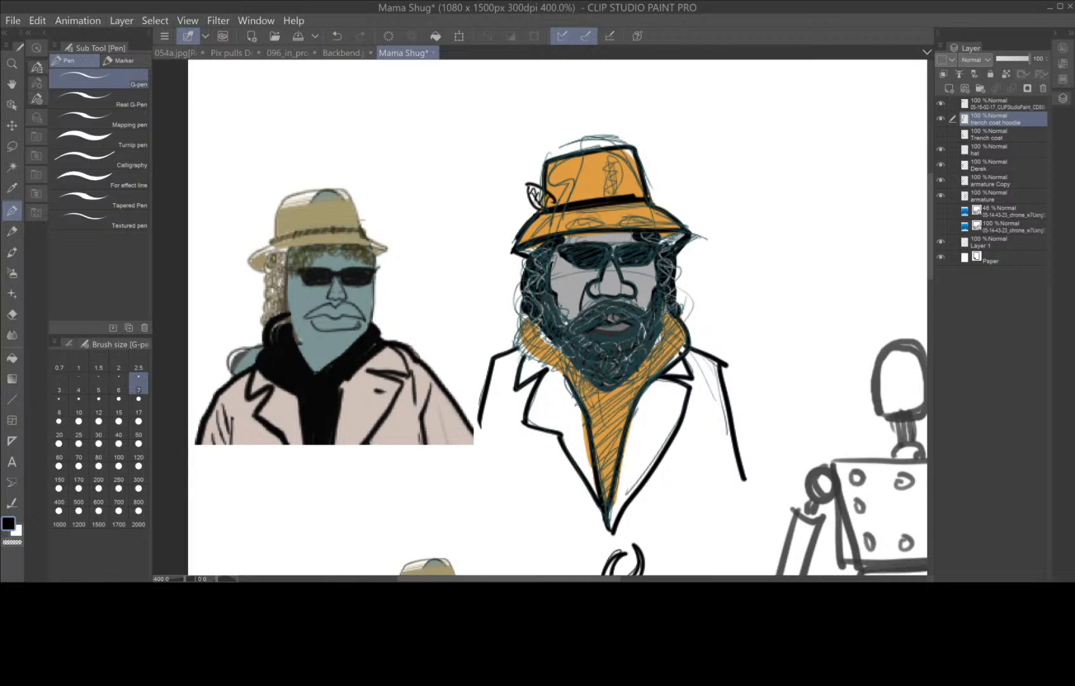
- Ink the hood's outer edge and add a looped drawstring bow under the beard
{"action": "mouse_move", "coordinate": [552, 318]}
{"action": "left_mouse_down"}
{"action": "mouse_move", "coordinate": [509, 353]}
{"action": "mouse_move", "coordinate": [556, 365]}
{"action": "mouse_move", "coordinate": [575, 390]}
{"action": "left_mouse_up"}
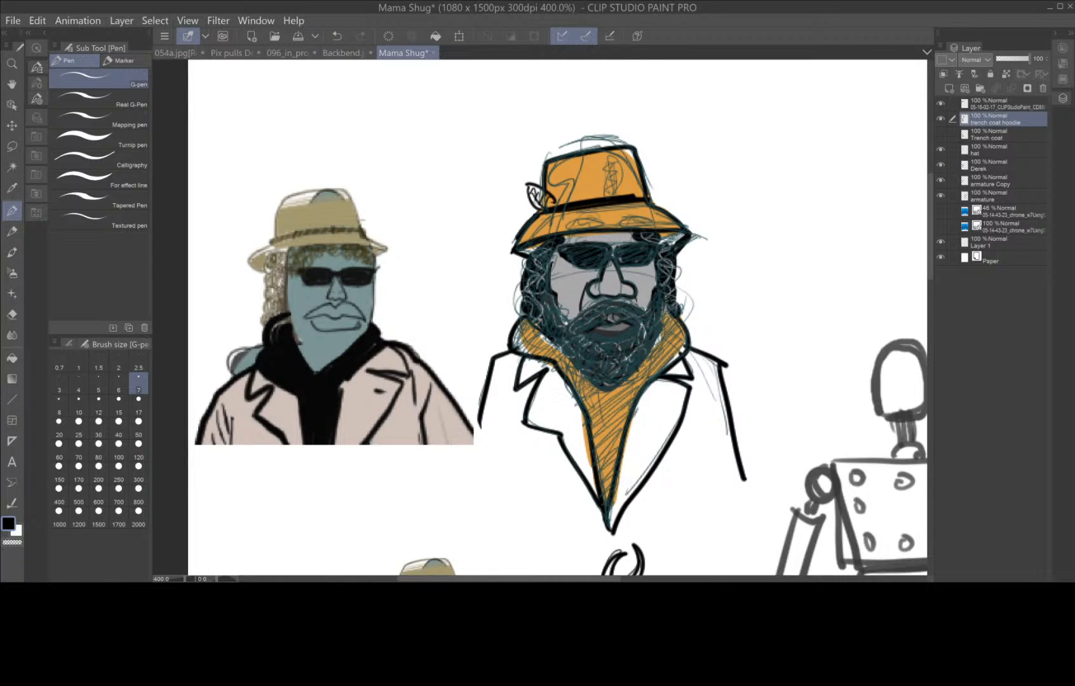
{"action": "mouse_move", "coordinate": [545, 337]}
{"action": "left_mouse_down"}
{"action": "mouse_move", "coordinate": [601, 389]}
{"action": "mouse_move", "coordinate": [614, 387]}
{"action": "mouse_move", "coordinate": [589, 421]}
{"action": "mouse_move", "coordinate": [619, 422]}
{"action": "left_mouse_up"}
{"action": "left_click_drag", "start_coordinate": [657, 343], "coordinate": [638, 366]}
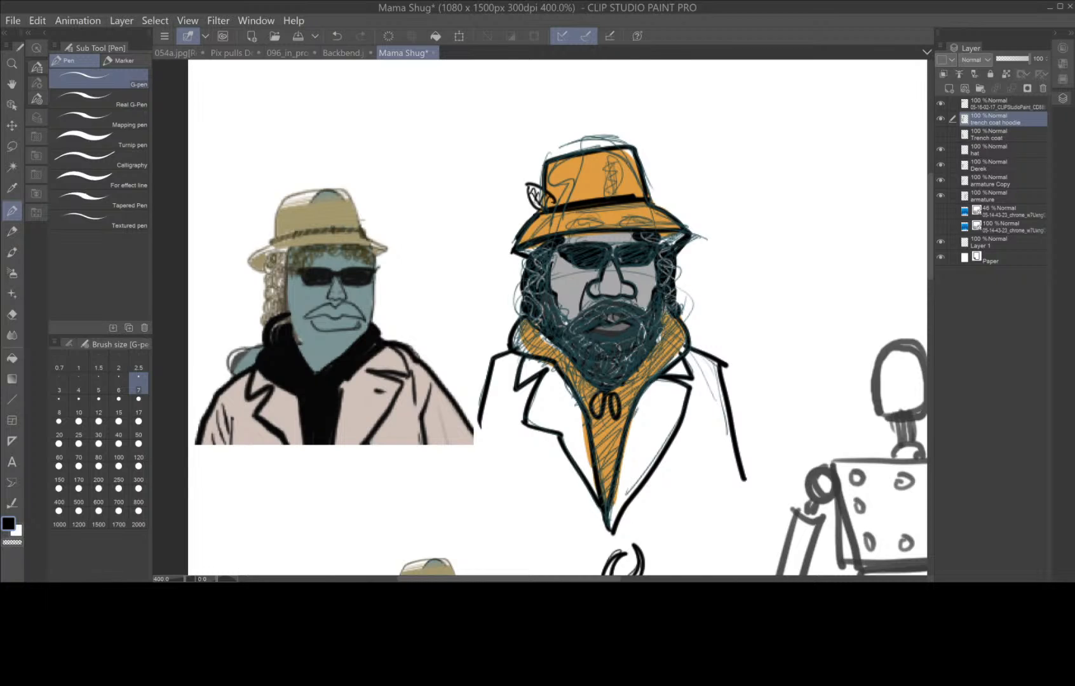
{"action": "left_click_drag", "start_coordinate": [666, 320], "coordinate": [655, 345]}
{"action": "left_click_drag", "start_coordinate": [642, 386], "coordinate": [620, 414]}
- Sample the beige of the reference character's coat and paint the bearded man's trench coat with the G-pen at size 40
{"action": "left_click", "coordinate": [11, 188]}
{"action": "left_click", "coordinate": [406, 418]}
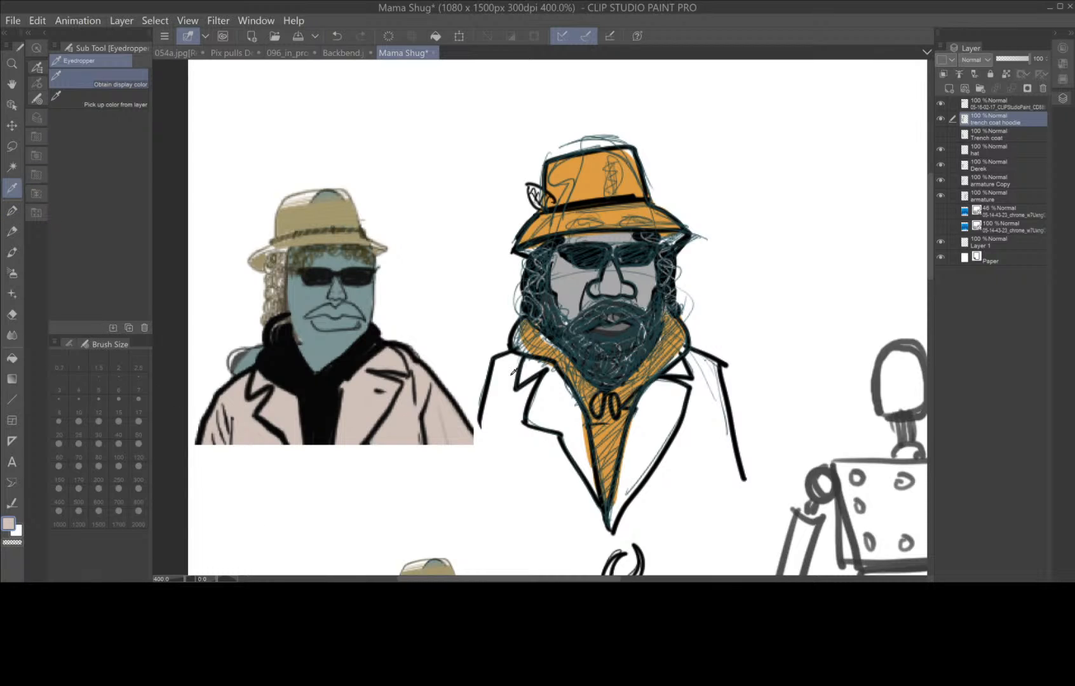
{"action": "left_click", "coordinate": [11, 210]}
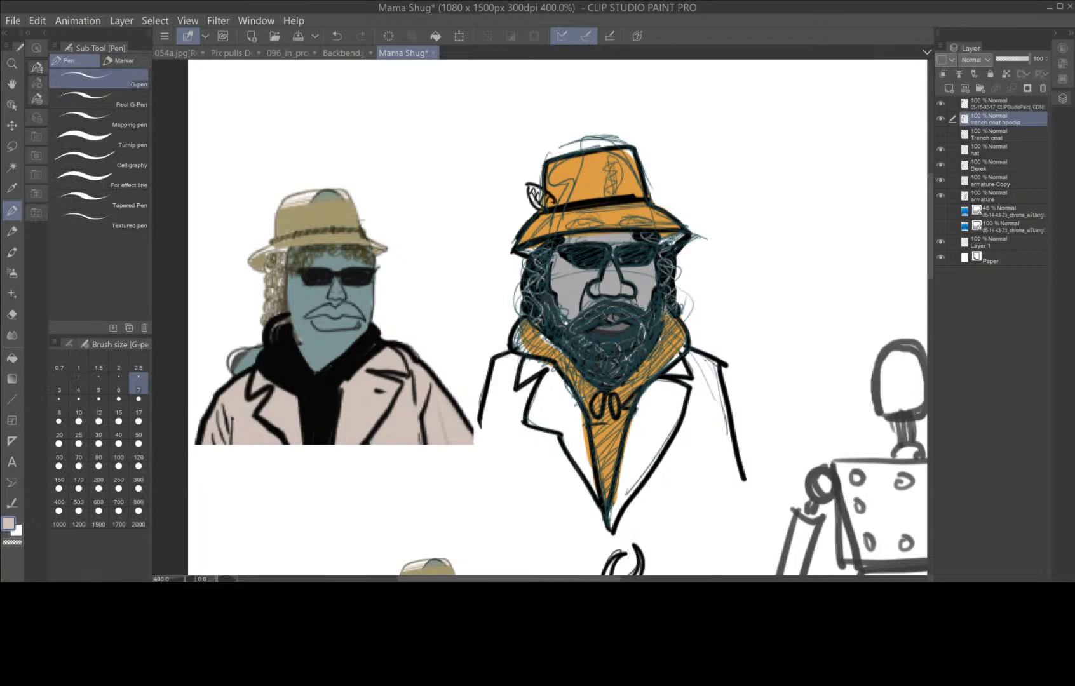
{"action": "left_click", "coordinate": [118, 435]}
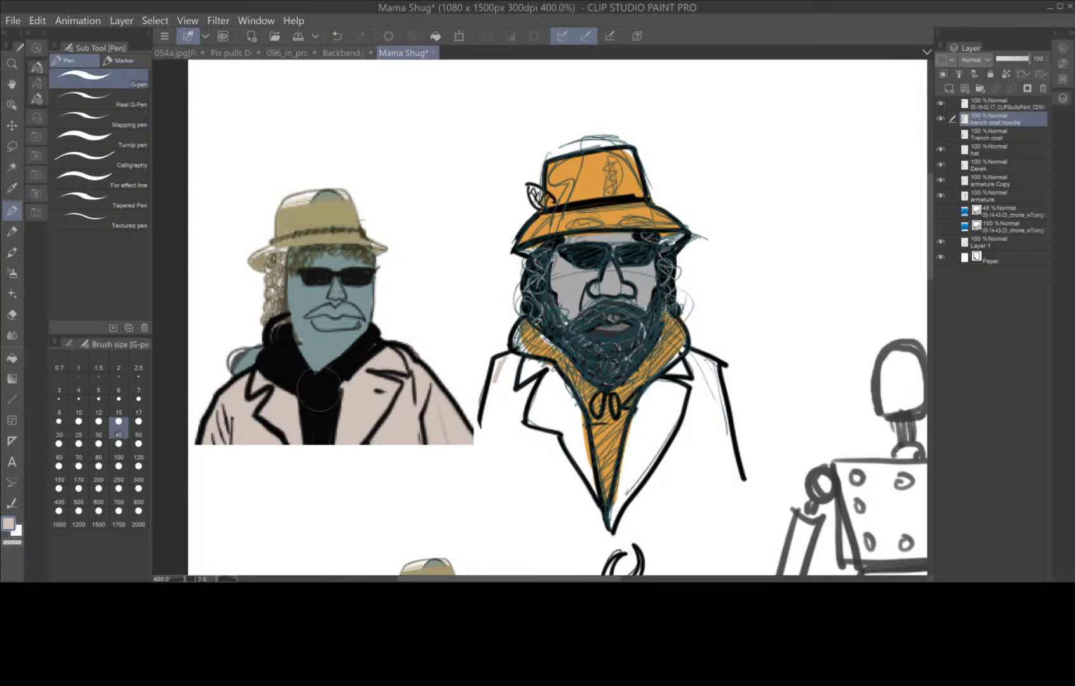
{"action": "mouse_move", "coordinate": [496, 348]}
{"action": "left_mouse_down"}
{"action": "mouse_move", "coordinate": [493, 375]}
{"action": "mouse_move", "coordinate": [509, 360]}
{"action": "mouse_move", "coordinate": [506, 381]}
{"action": "mouse_move", "coordinate": [525, 359]}
{"action": "mouse_move", "coordinate": [489, 368]}
{"action": "mouse_move", "coordinate": [499, 439]}
{"action": "mouse_move", "coordinate": [533, 381]}
{"action": "mouse_move", "coordinate": [584, 438]}
{"action": "mouse_move", "coordinate": [540, 432]}
{"action": "mouse_move", "coordinate": [515, 413]}
{"action": "mouse_move", "coordinate": [552, 439]}
{"action": "mouse_move", "coordinate": [661, 406]}
{"action": "mouse_move", "coordinate": [636, 439]}
{"action": "mouse_move", "coordinate": [699, 356]}
{"action": "mouse_move", "coordinate": [724, 391]}
{"action": "mouse_move", "coordinate": [737, 483]}
{"action": "mouse_move", "coordinate": [642, 445]}
{"action": "mouse_move", "coordinate": [677, 407]}
{"action": "mouse_move", "coordinate": [639, 477]}
{"action": "mouse_move", "coordinate": [559, 470]}
{"action": "mouse_move", "coordinate": [499, 439]}
{"action": "mouse_move", "coordinate": [696, 454]}
{"action": "mouse_move", "coordinate": [726, 410]}
{"action": "left_mouse_up"}
{"action": "key", "text": "ctrl+z"}
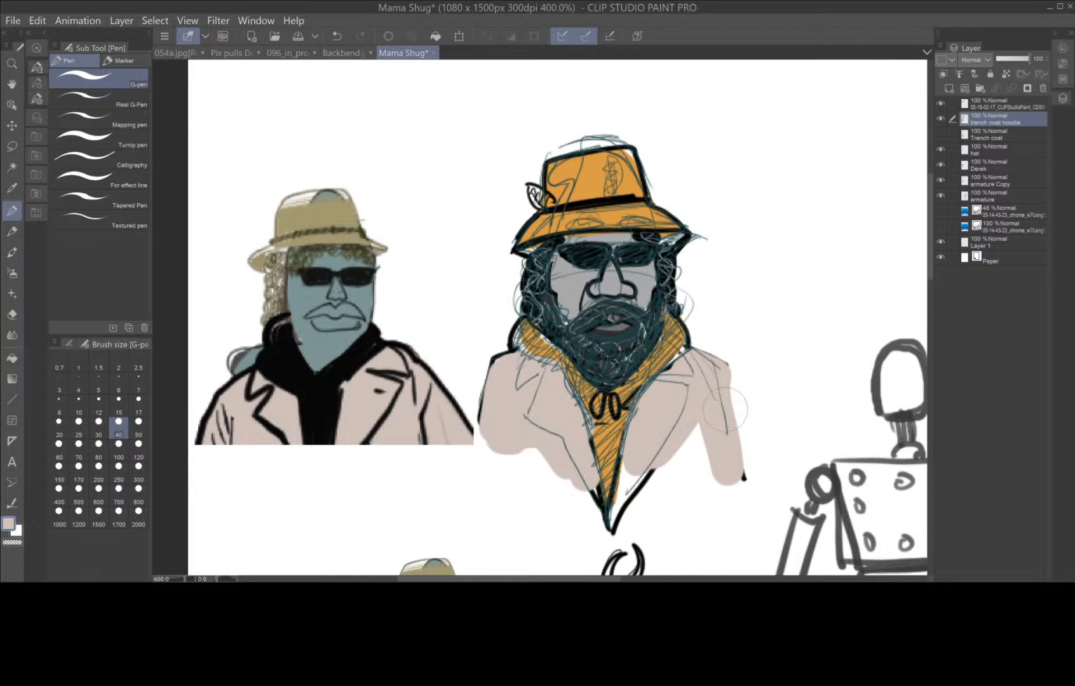
- Set the sub colour to black 000000
{"action": "scroll", "coordinate": [726, 410], "scroll_direction": "down", "scroll_amount": 4}
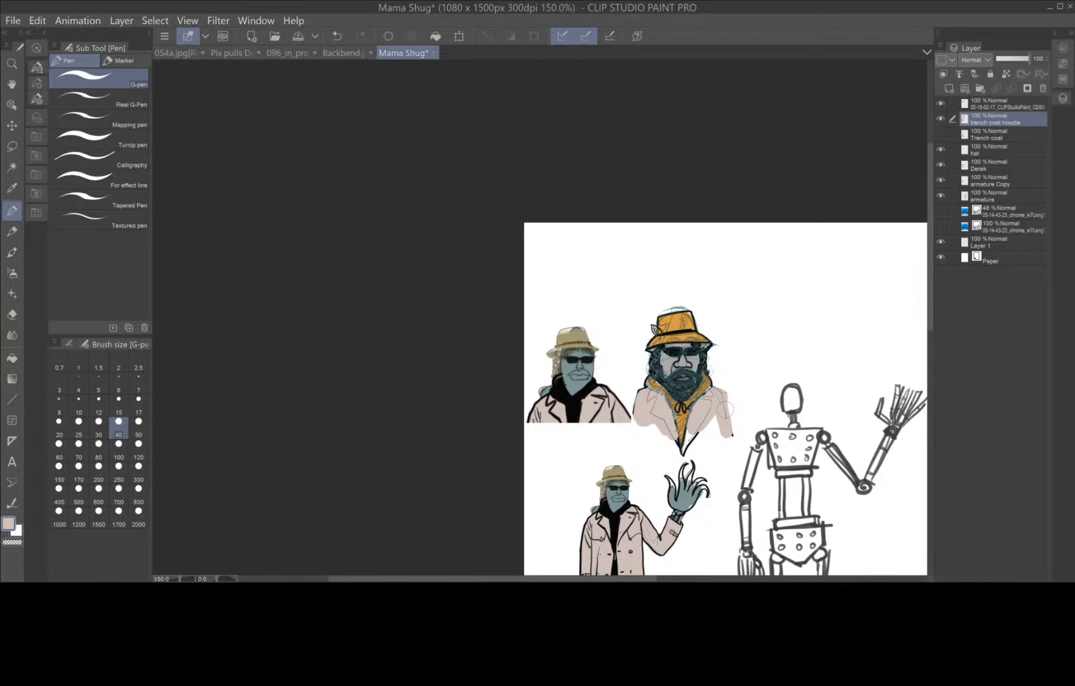
{"action": "left_click_drag", "start_coordinate": [725, 409], "coordinate": [562, 246]}
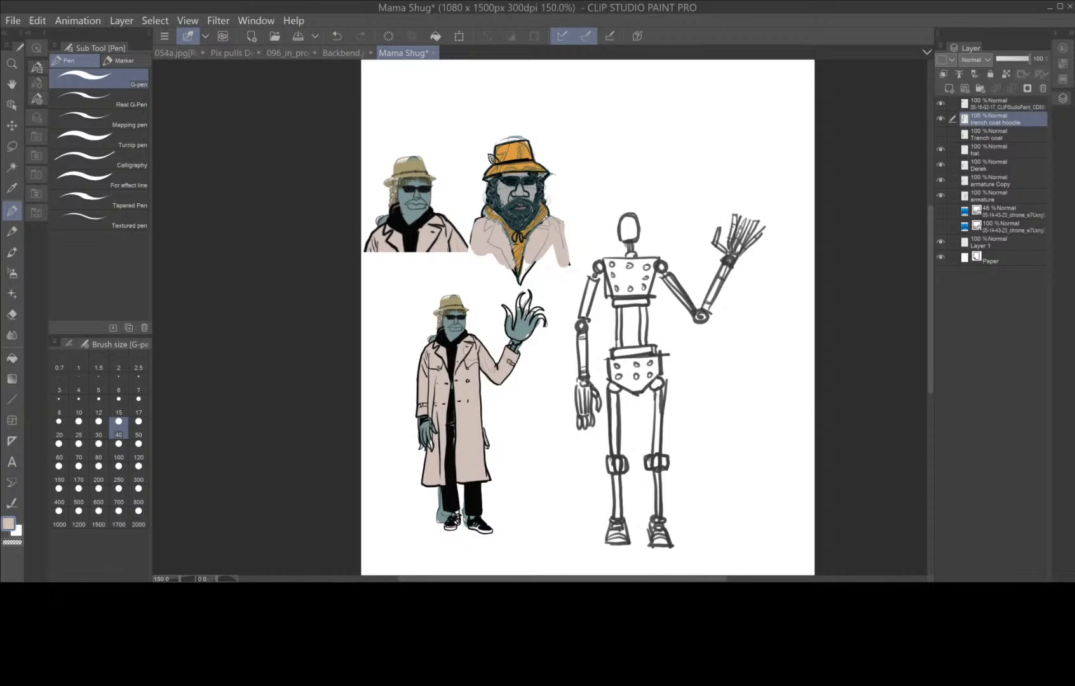
{"action": "scroll", "coordinate": [471, 354], "scroll_direction": "up", "scroll_amount": 1}
{"action": "scroll", "coordinate": [472, 360], "scroll_direction": "down", "scroll_amount": 1}
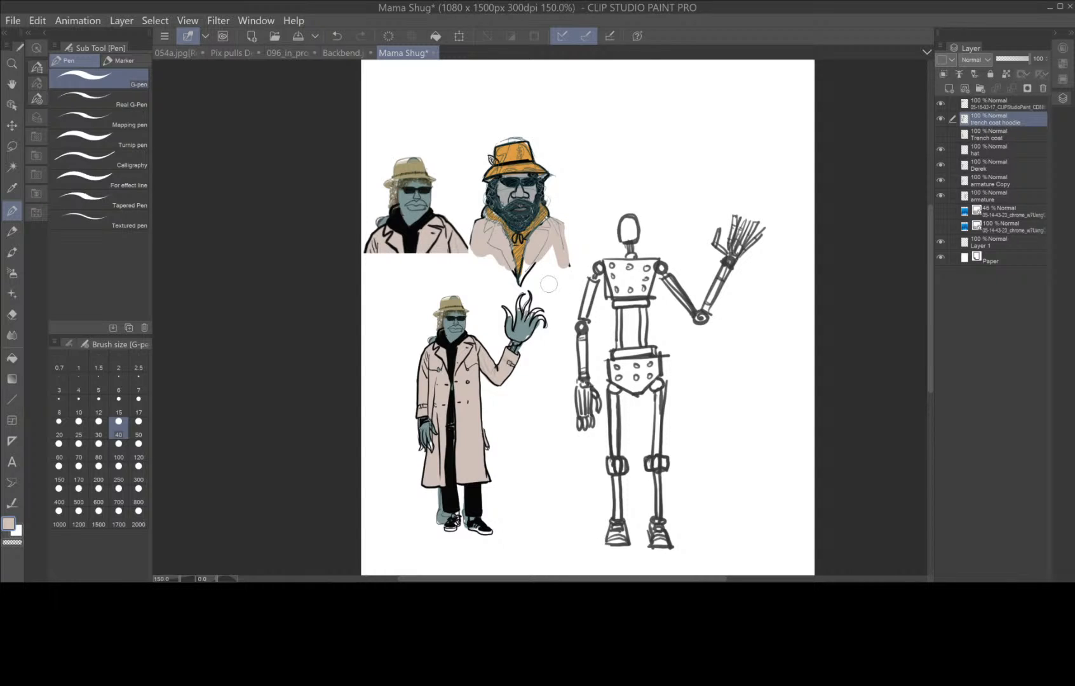
{"action": "scroll", "coordinate": [550, 292], "scroll_direction": "up", "scroll_amount": 3}
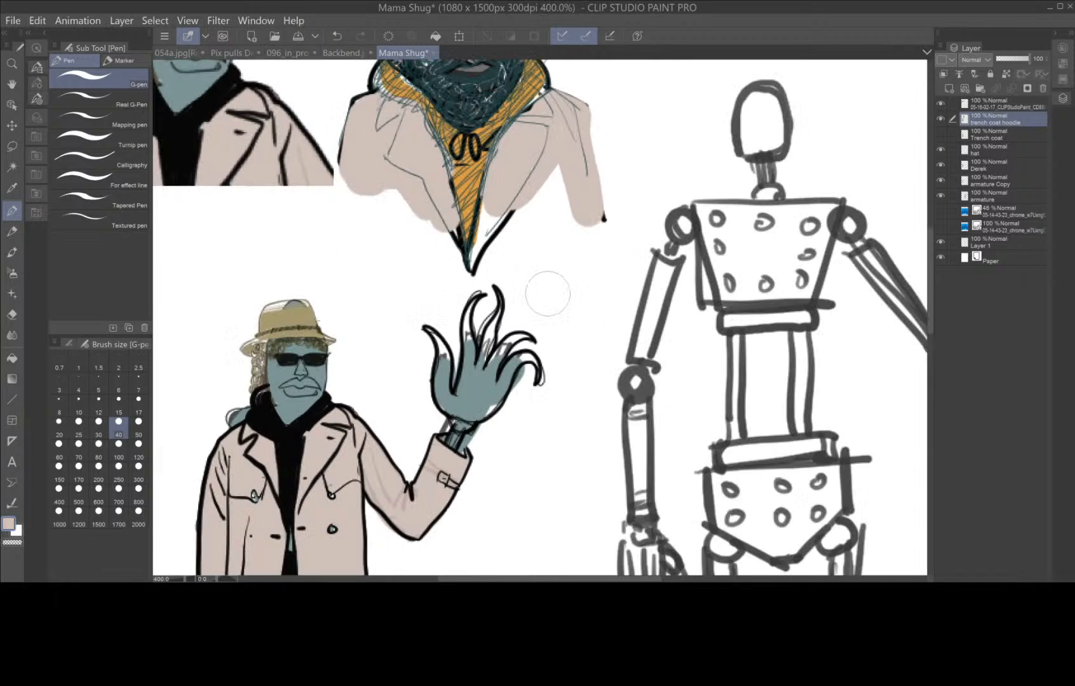
{"action": "double_click", "coordinate": [17, 533]}
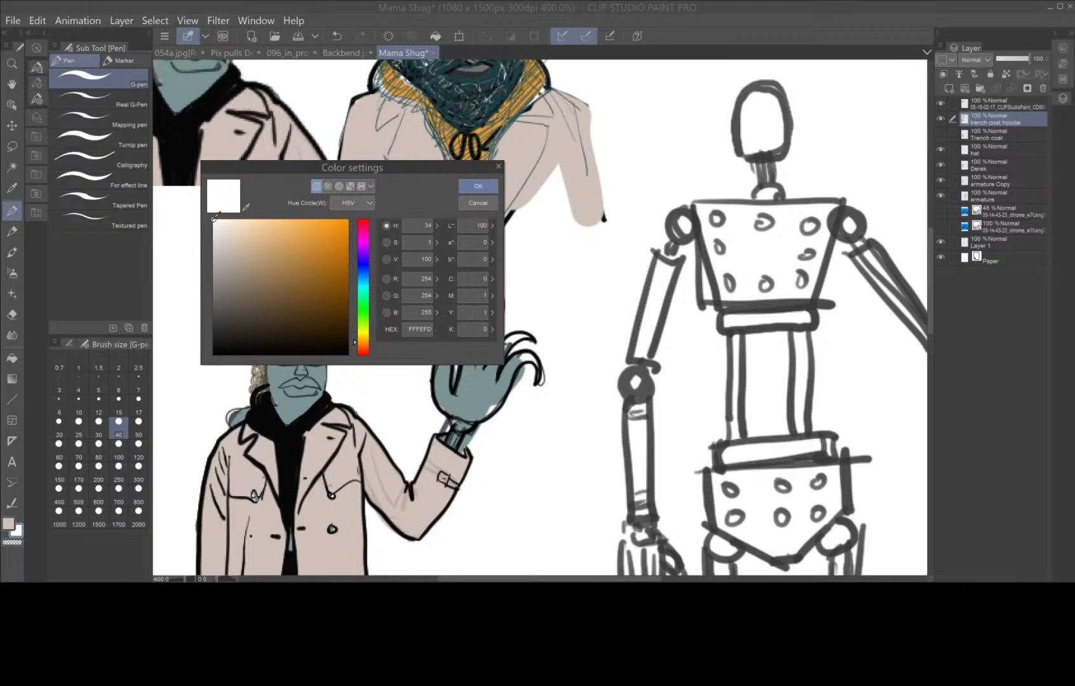
{"action": "left_click_drag", "start_coordinate": [214, 218], "coordinate": [199, 363]}
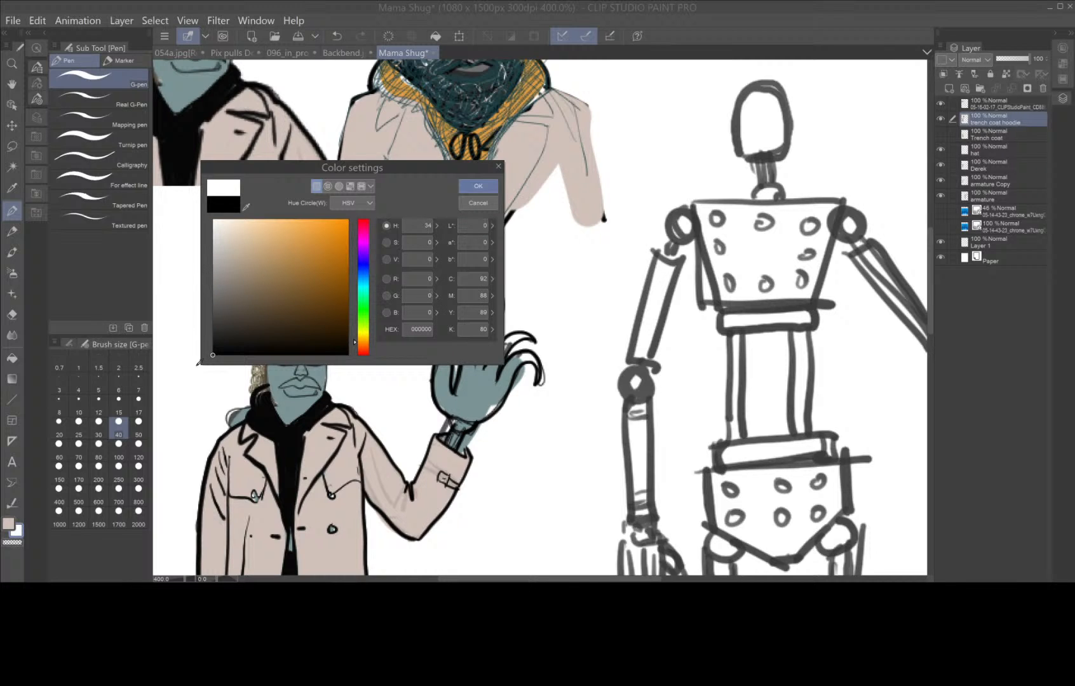
{"action": "left_click", "coordinate": [478, 186]}
{"action": "left_click_drag", "start_coordinate": [553, 276], "coordinate": [629, 449]}
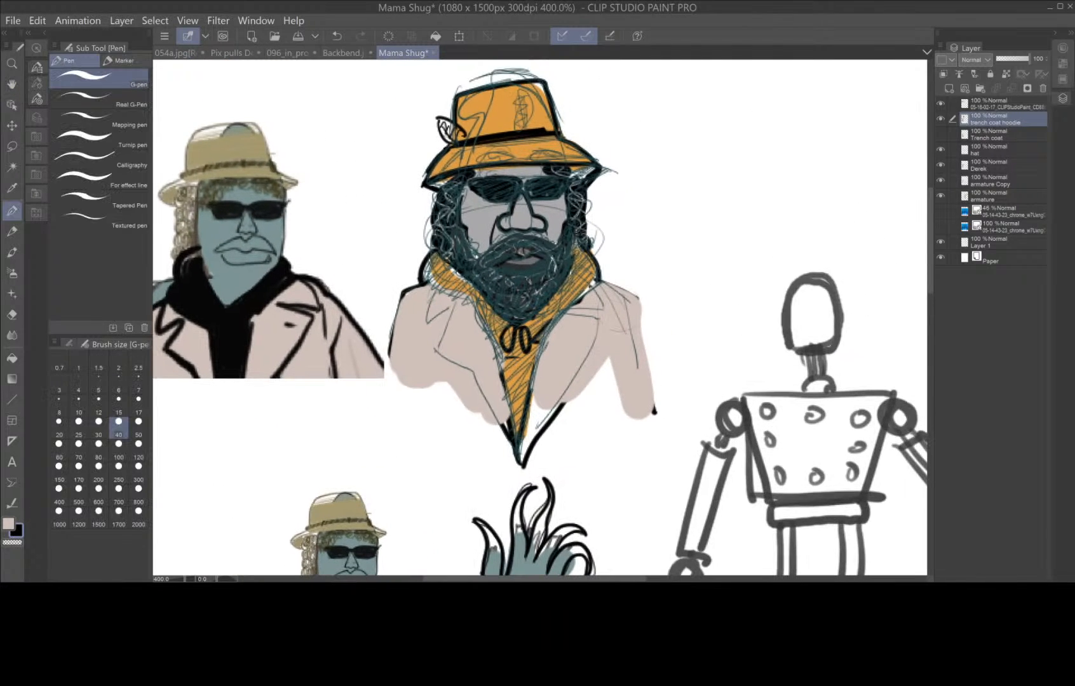
- Re-ink the coat's shoulders, outer arm lines and one collar notch in black over the beige with the G-pen at size 10
{"action": "mouse_move", "coordinate": [626, 270]}
{"action": "left_mouse_down"}
{"action": "mouse_move", "coordinate": [607, 290]}
{"action": "mouse_move", "coordinate": [629, 280]}
{"action": "left_mouse_up"}
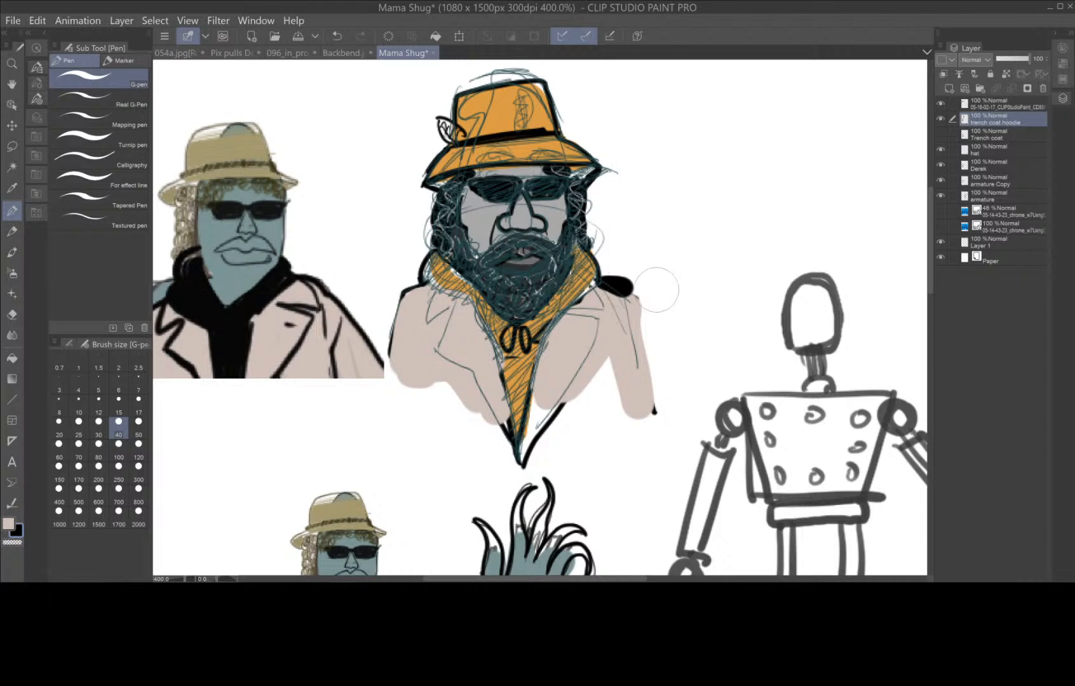
{"action": "key", "text": "ctrl+z"}
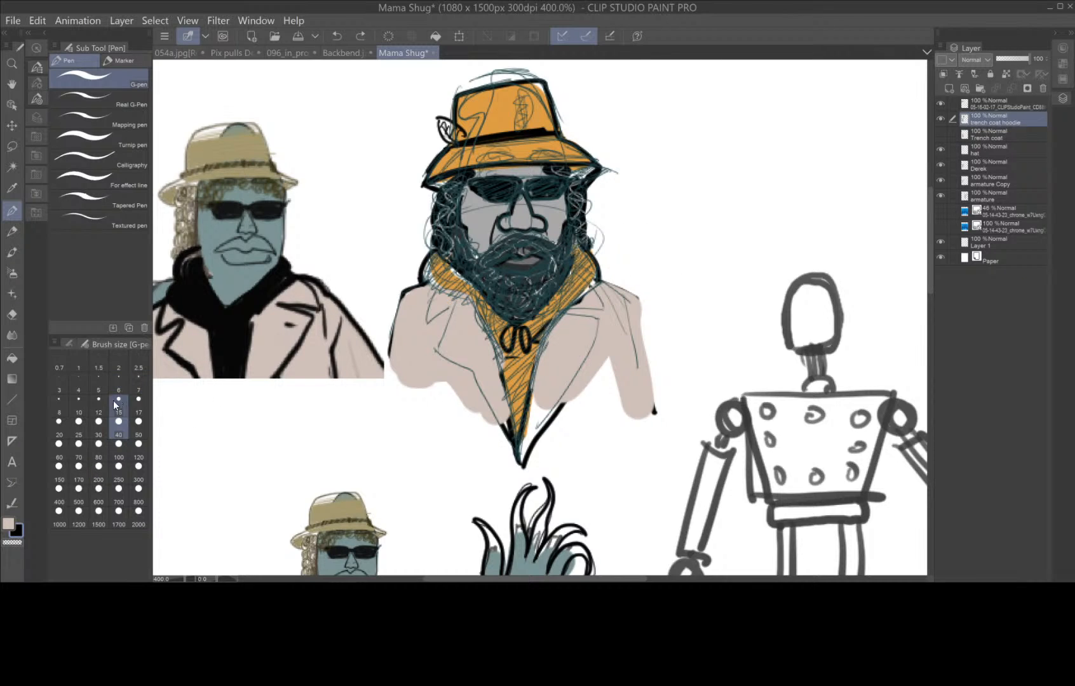
{"action": "left_click", "coordinate": [78, 416]}
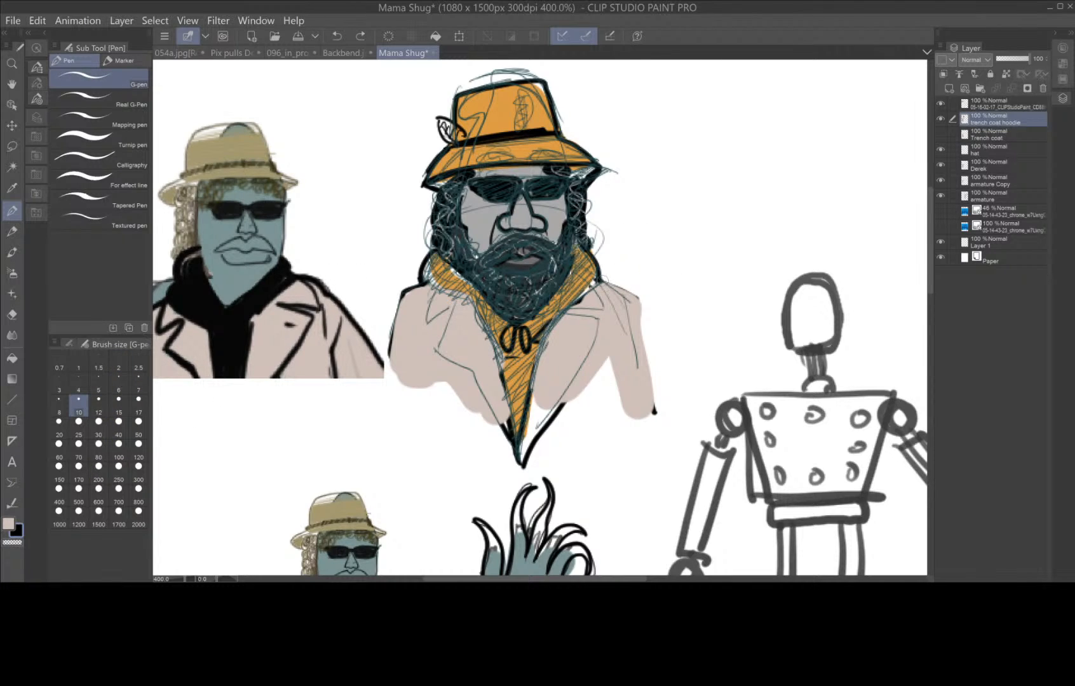
{"action": "mouse_move", "coordinate": [600, 280]}
{"action": "left_mouse_down"}
{"action": "mouse_move", "coordinate": [636, 293]}
{"action": "mouse_move", "coordinate": [662, 415]}
{"action": "left_mouse_up"}
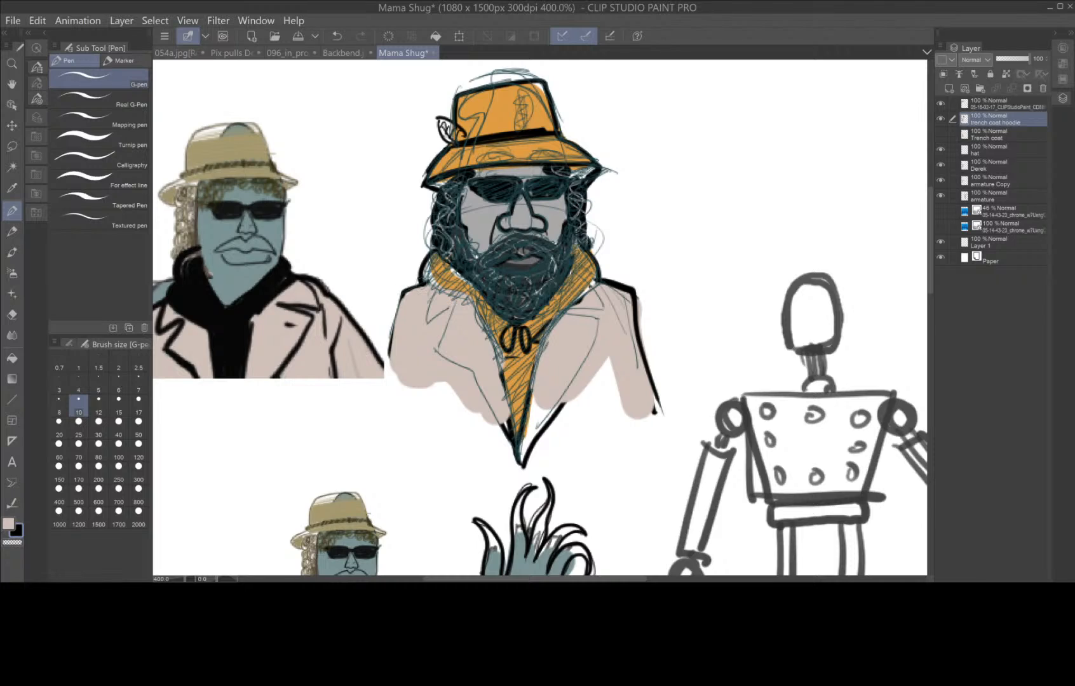
{"action": "mouse_move", "coordinate": [419, 281]}
{"action": "left_mouse_down"}
{"action": "mouse_move", "coordinate": [395, 310]}
{"action": "mouse_move", "coordinate": [386, 362]}
{"action": "left_mouse_up"}
{"action": "mouse_move", "coordinate": [439, 287]}
{"action": "left_mouse_down"}
{"action": "mouse_move", "coordinate": [423, 329]}
{"action": "mouse_move", "coordinate": [453, 303]}
{"action": "mouse_move", "coordinate": [435, 354]}
{"action": "left_mouse_up"}
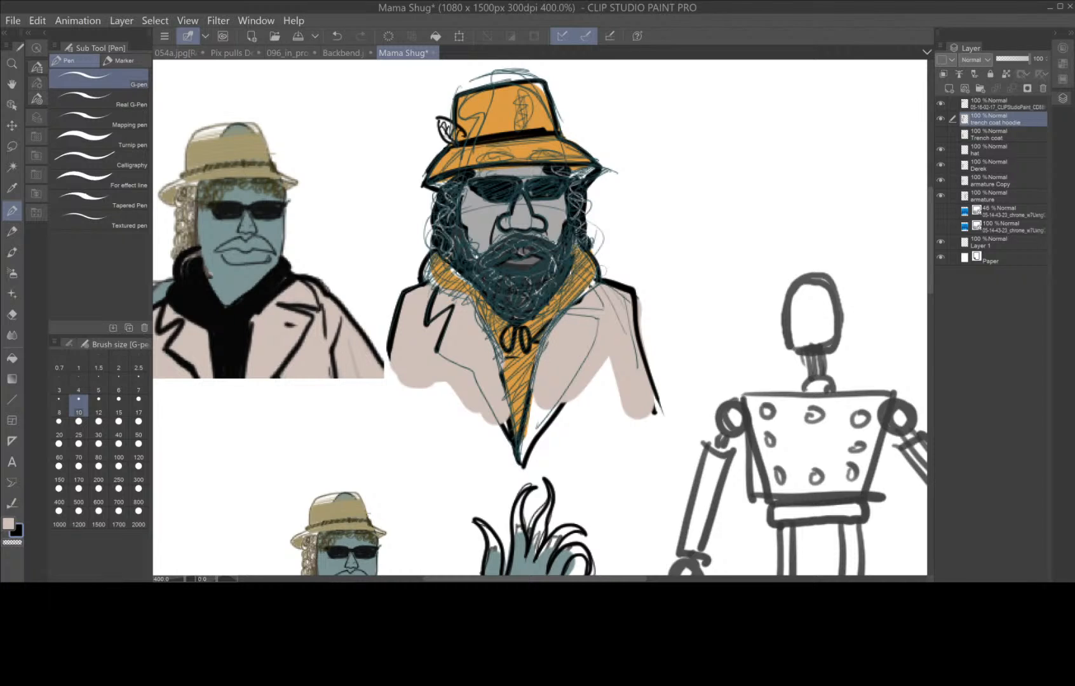
- Re-ink the hood's edges and both coat lapels, and add the inner sleeve lines running down each side of the chest
{"action": "mouse_move", "coordinate": [599, 279]}
{"action": "left_mouse_down"}
{"action": "mouse_move", "coordinate": [562, 310]}
{"action": "mouse_move", "coordinate": [533, 387]}
{"action": "left_mouse_up"}
{"action": "mouse_move", "coordinate": [416, 264]}
{"action": "left_mouse_down"}
{"action": "mouse_move", "coordinate": [425, 292]}
{"action": "mouse_move", "coordinate": [458, 299]}
{"action": "mouse_move", "coordinate": [478, 320]}
{"action": "mouse_move", "coordinate": [516, 435]}
{"action": "left_mouse_up"}
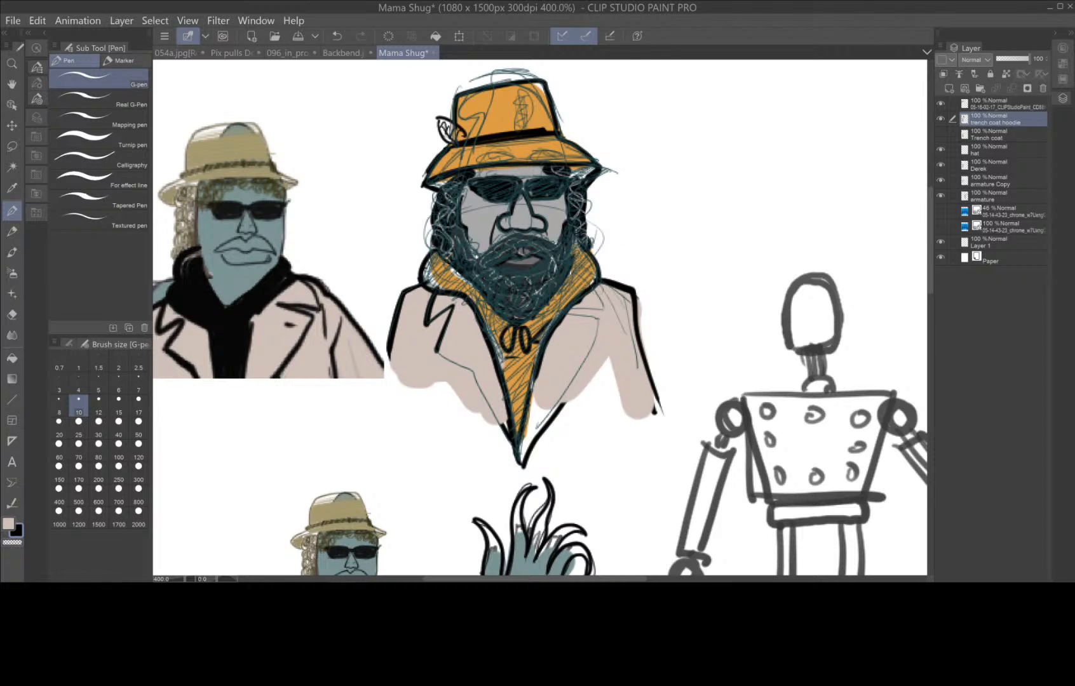
{"action": "mouse_move", "coordinate": [571, 315]}
{"action": "left_mouse_down"}
{"action": "mouse_move", "coordinate": [607, 307]}
{"action": "mouse_move", "coordinate": [537, 448]}
{"action": "left_mouse_up"}
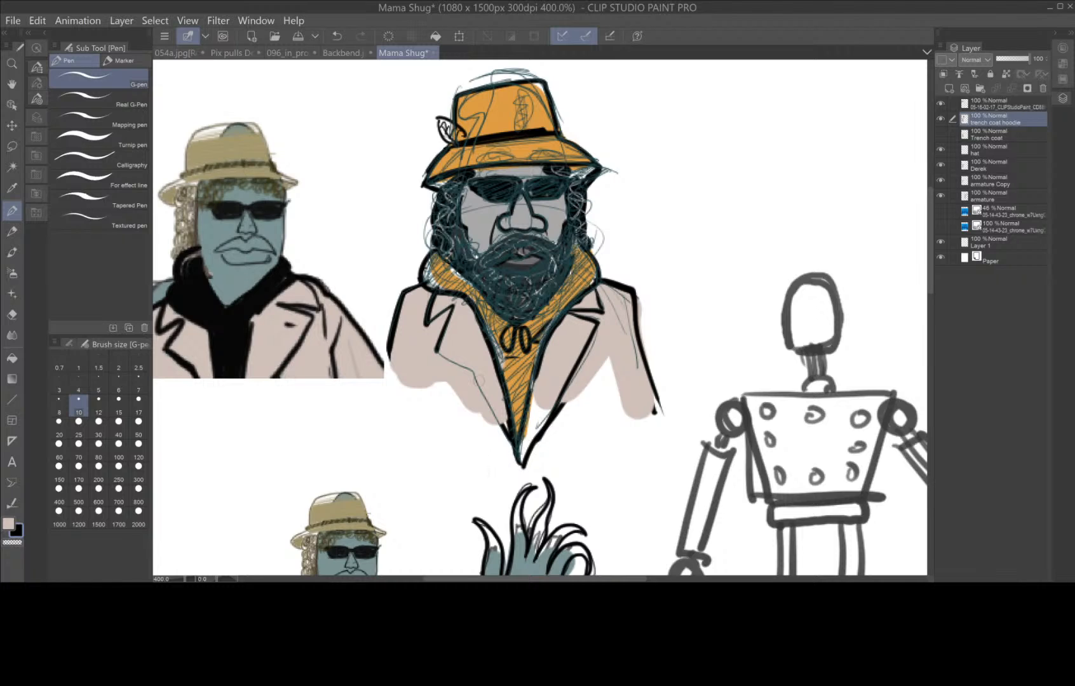
{"action": "mouse_move", "coordinate": [432, 350]}
{"action": "left_mouse_down"}
{"action": "mouse_move", "coordinate": [466, 365]}
{"action": "mouse_move", "coordinate": [524, 459]}
{"action": "left_mouse_up"}
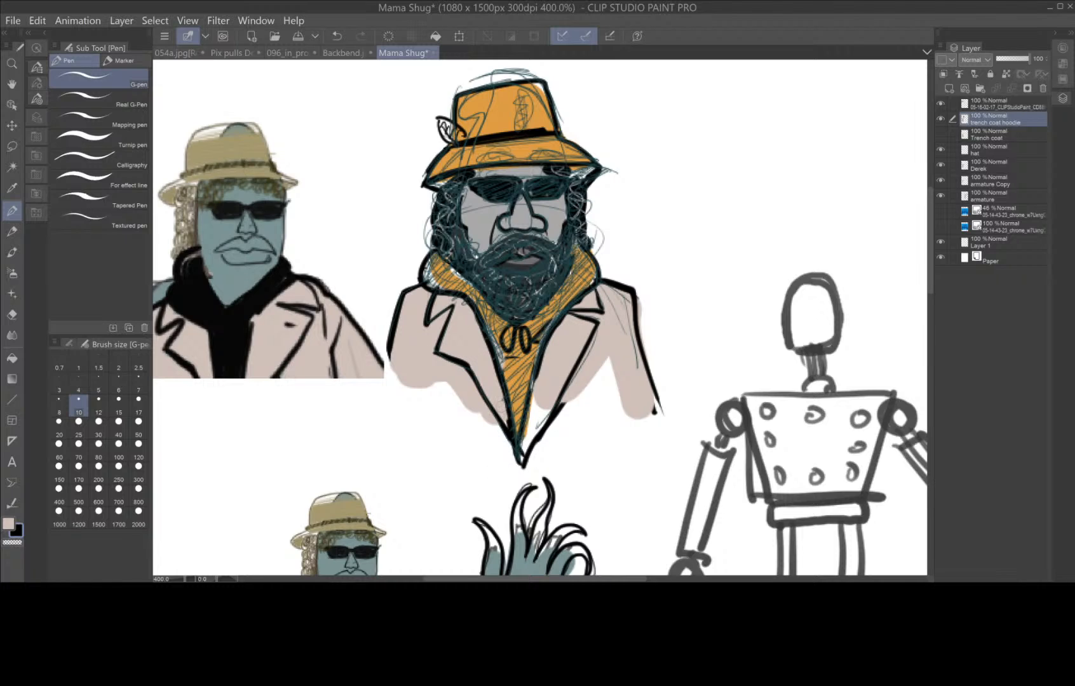
{"action": "left_click_drag", "start_coordinate": [429, 341], "coordinate": [432, 438]}
{"action": "left_click_drag", "start_coordinate": [605, 329], "coordinate": [596, 438]}
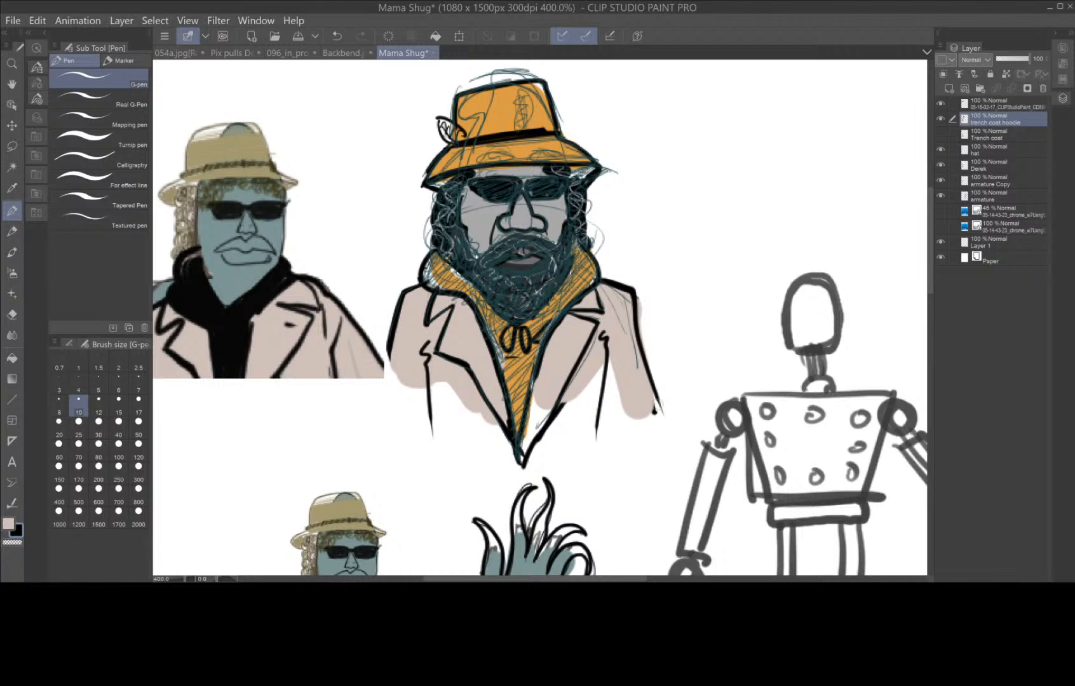
- Sketch a new wide-brimmed hat with a hatband and a leaf ornament in the empty space above the armature
{"action": "scroll", "coordinate": [599, 458], "scroll_direction": "down", "scroll_amount": 3}
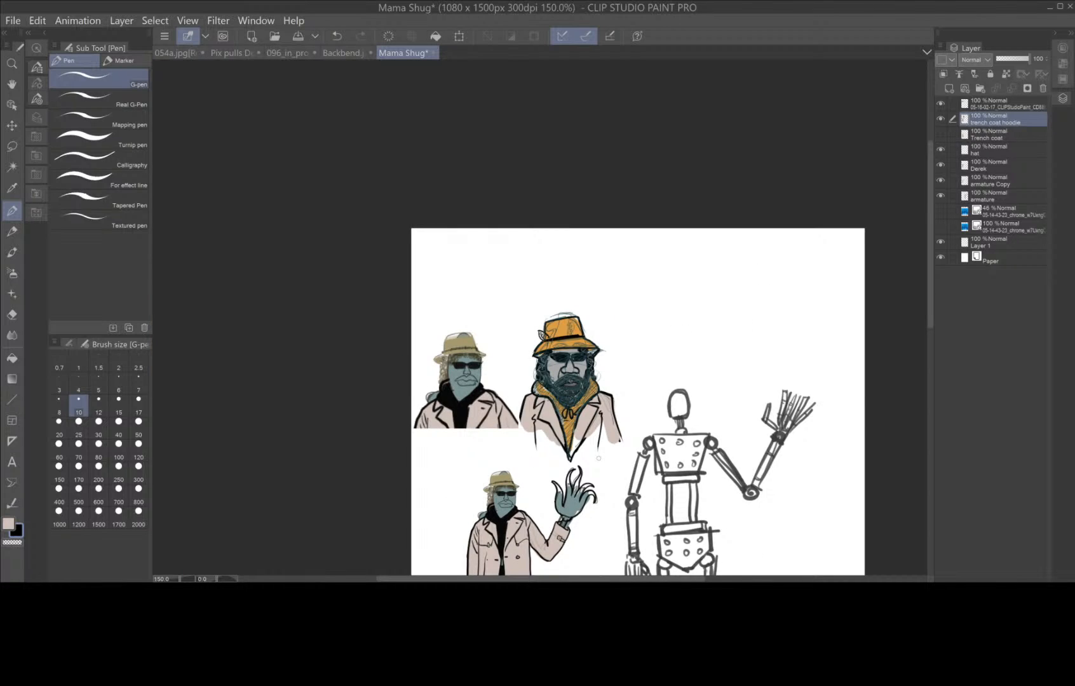
{"action": "scroll", "coordinate": [598, 458], "scroll_direction": "up", "scroll_amount": 2}
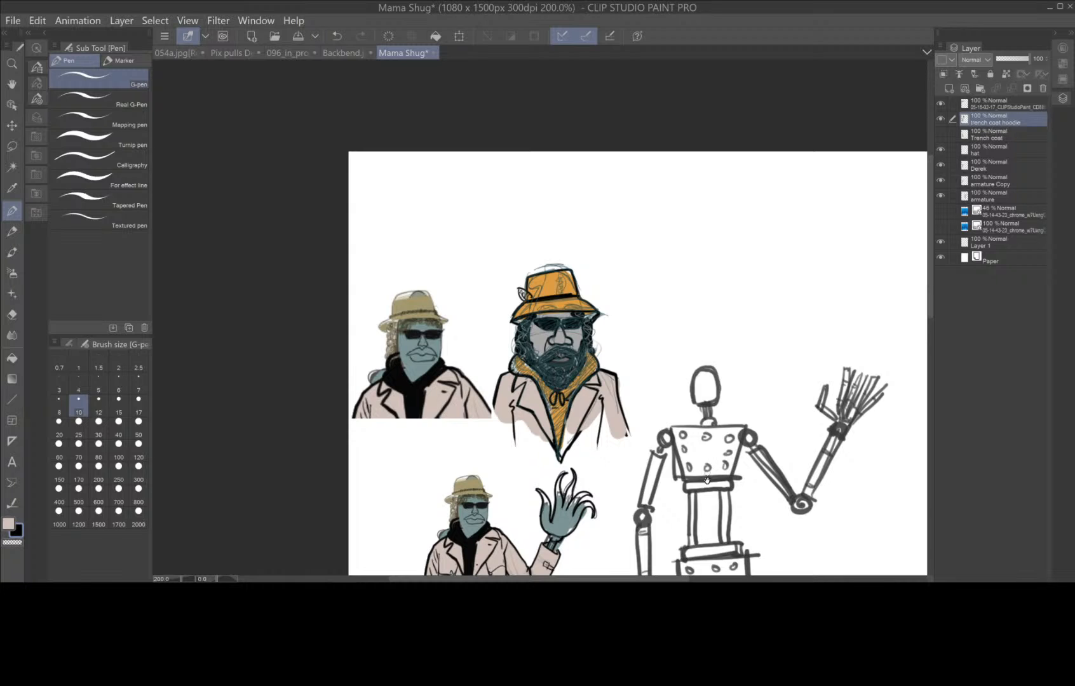
{"action": "mouse_move", "coordinate": [707, 481]}
{"action": "left_mouse_down"}
{"action": "mouse_move", "coordinate": [661, 414]}
{"action": "mouse_move", "coordinate": [572, 345]}
{"action": "left_mouse_up"}
{"action": "scroll", "coordinate": [712, 336], "scroll_direction": "up", "scroll_amount": 3}
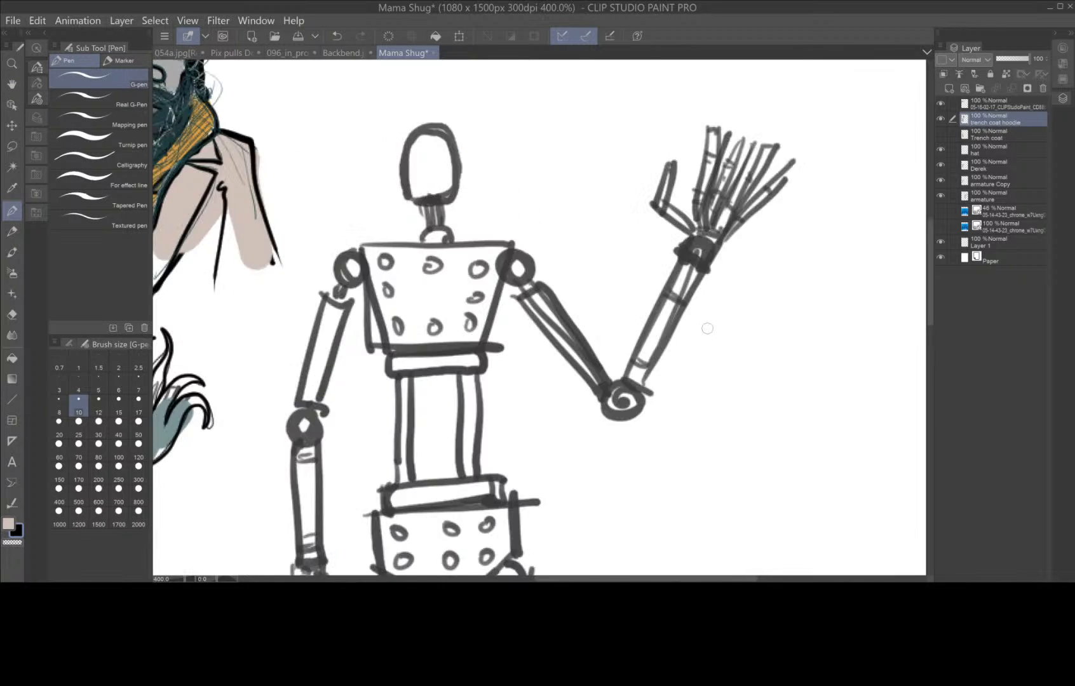
{"action": "scroll", "coordinate": [711, 336], "scroll_direction": "down", "scroll_amount": 3}
{"action": "left_click_drag", "start_coordinate": [611, 285], "coordinate": [651, 368]}
{"action": "key", "text": "p"}
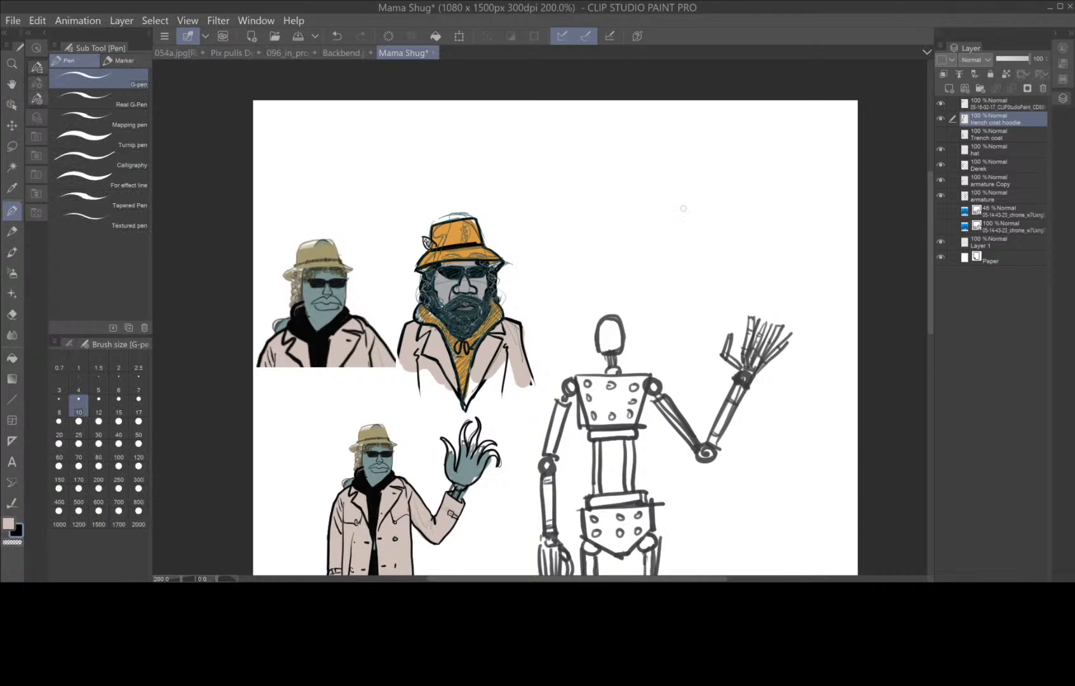
{"action": "mouse_move", "coordinate": [645, 192]}
{"action": "left_mouse_down"}
{"action": "mouse_move", "coordinate": [679, 145]}
{"action": "mouse_move", "coordinate": [735, 144]}
{"action": "mouse_move", "coordinate": [749, 197]}
{"action": "left_mouse_up"}
{"action": "mouse_move", "coordinate": [646, 194]}
{"action": "left_mouse_down"}
{"action": "mouse_move", "coordinate": [618, 216]}
{"action": "mouse_move", "coordinate": [777, 201]}
{"action": "mouse_move", "coordinate": [756, 195]}
{"action": "mouse_move", "coordinate": [781, 215]}
{"action": "left_mouse_up"}
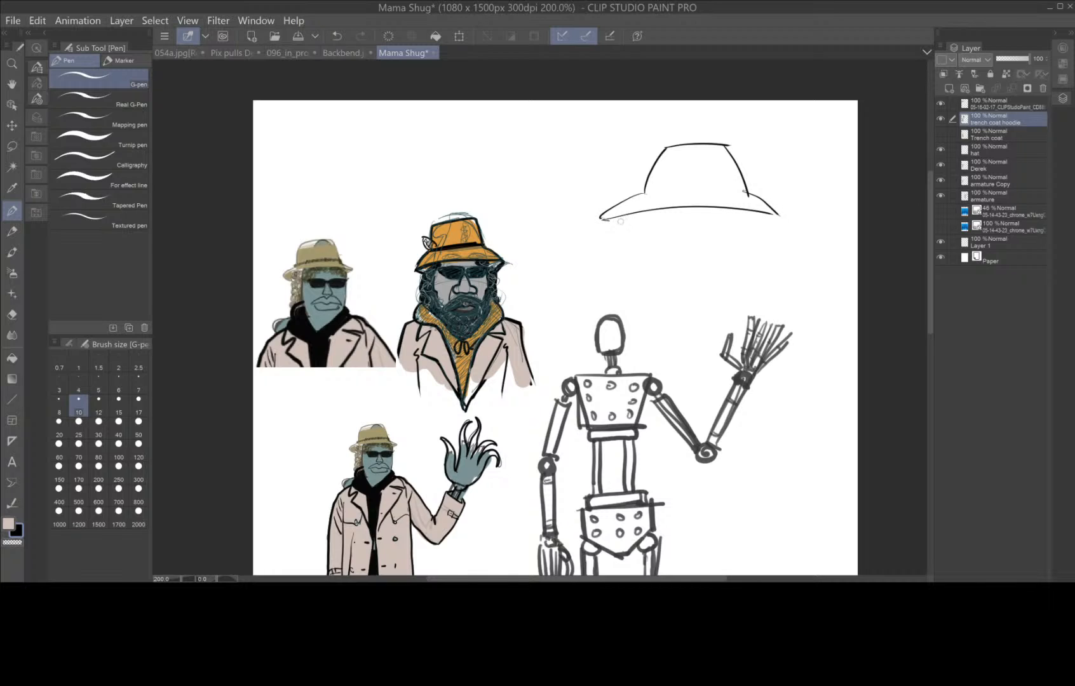
{"action": "left_click_drag", "start_coordinate": [601, 219], "coordinate": [779, 214]}
{"action": "left_click_drag", "start_coordinate": [644, 193], "coordinate": [752, 188]}
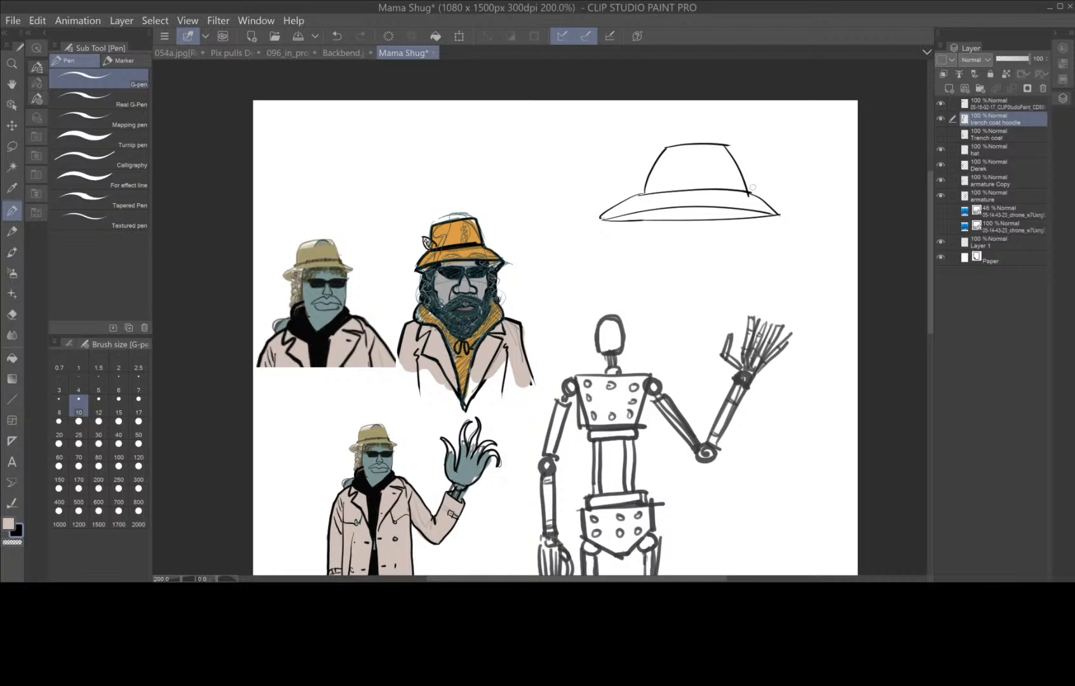
{"action": "left_click_drag", "start_coordinate": [642, 187], "coordinate": [753, 178]}
{"action": "mouse_move", "coordinate": [657, 182]}
{"action": "left_mouse_down"}
{"action": "mouse_move", "coordinate": [637, 162]}
{"action": "mouse_move", "coordinate": [646, 192]}
{"action": "mouse_move", "coordinate": [649, 178]}
{"action": "left_mouse_up"}
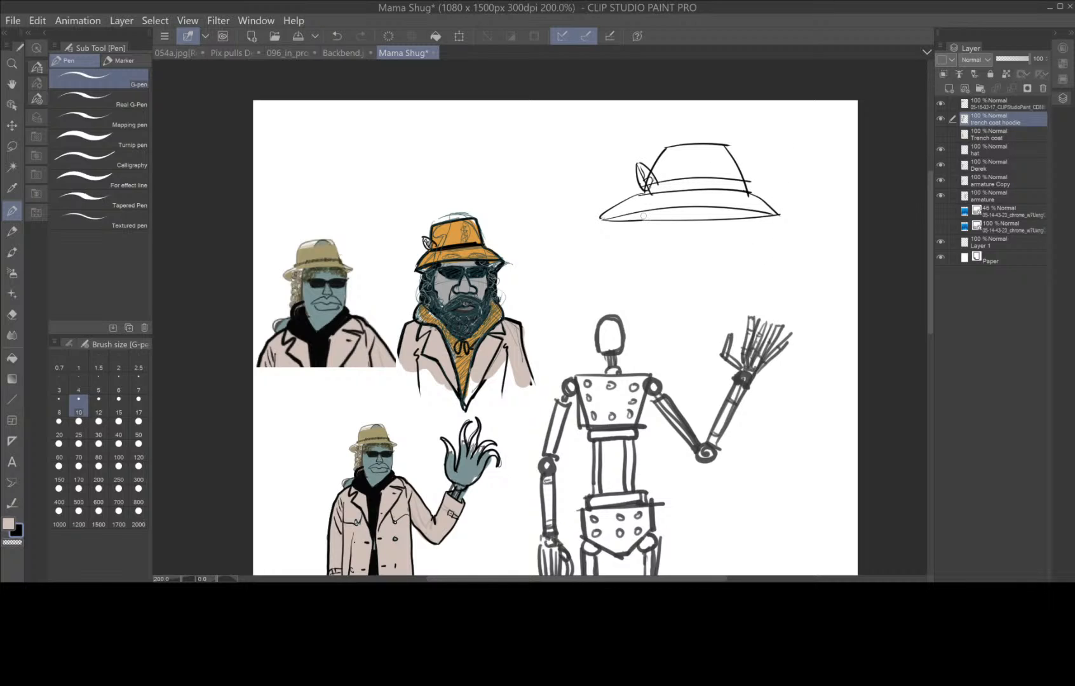
- Sketch a long rounded head outline beneath the new hat's brim, reinforcing both sides of the face with extra strokes
{"action": "mouse_move", "coordinate": [674, 146]}
{"action": "left_mouse_down"}
{"action": "mouse_move", "coordinate": [679, 173]}
{"action": "mouse_move", "coordinate": [652, 223]}
{"action": "mouse_move", "coordinate": [732, 144]}
{"action": "mouse_move", "coordinate": [728, 172]}
{"action": "mouse_move", "coordinate": [764, 313]}
{"action": "left_mouse_up"}
{"action": "mouse_move", "coordinate": [648, 203]}
{"action": "left_mouse_down"}
{"action": "mouse_move", "coordinate": [680, 325]}
{"action": "mouse_move", "coordinate": [742, 332]}
{"action": "left_mouse_up"}
{"action": "left_click_drag", "start_coordinate": [757, 206], "coordinate": [735, 332]}
{"action": "mouse_move", "coordinate": [644, 218]}
{"action": "left_mouse_down"}
{"action": "mouse_move", "coordinate": [677, 325]}
{"action": "mouse_move", "coordinate": [700, 336]}
{"action": "mouse_move", "coordinate": [735, 332]}
{"action": "mouse_move", "coordinate": [752, 260]}
{"action": "left_mouse_up"}
{"action": "left_click_drag", "start_coordinate": [652, 284], "coordinate": [658, 323]}
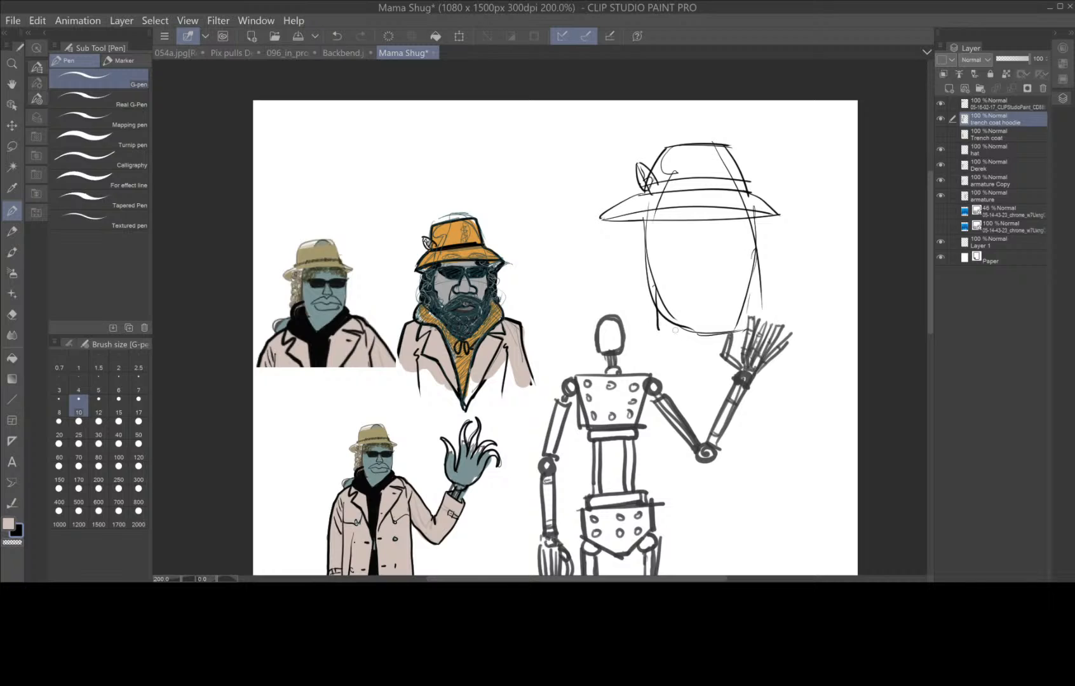
{"action": "left_click_drag", "start_coordinate": [646, 225], "coordinate": [657, 323]}
{"action": "left_click_drag", "start_coordinate": [755, 215], "coordinate": [746, 321]}
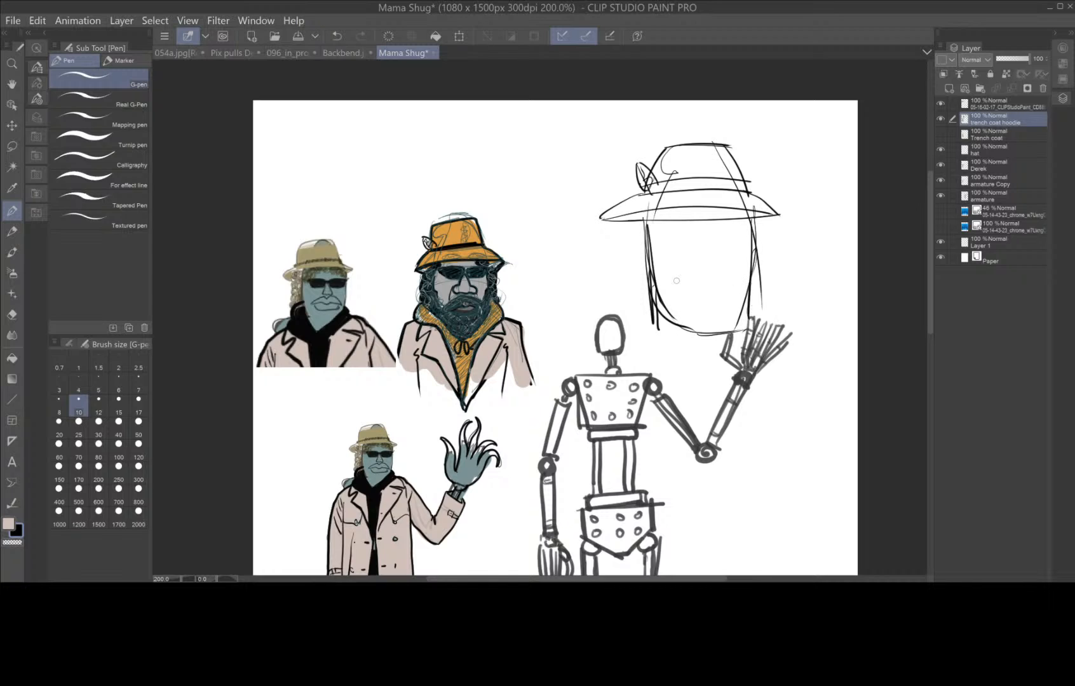
- Sketch curved hood lines sloping away from both sides of the jaw and bring the chin outline to a point
{"action": "left_click_drag", "start_coordinate": [652, 284], "coordinate": [615, 320]}
{"action": "mouse_move", "coordinate": [619, 305]}
{"action": "left_mouse_down"}
{"action": "mouse_move", "coordinate": [651, 283]}
{"action": "mouse_move", "coordinate": [725, 346]}
{"action": "left_mouse_up"}
{"action": "left_click_drag", "start_coordinate": [712, 345], "coordinate": [732, 334]}
{"action": "left_click_drag", "start_coordinate": [755, 275], "coordinate": [802, 325]}
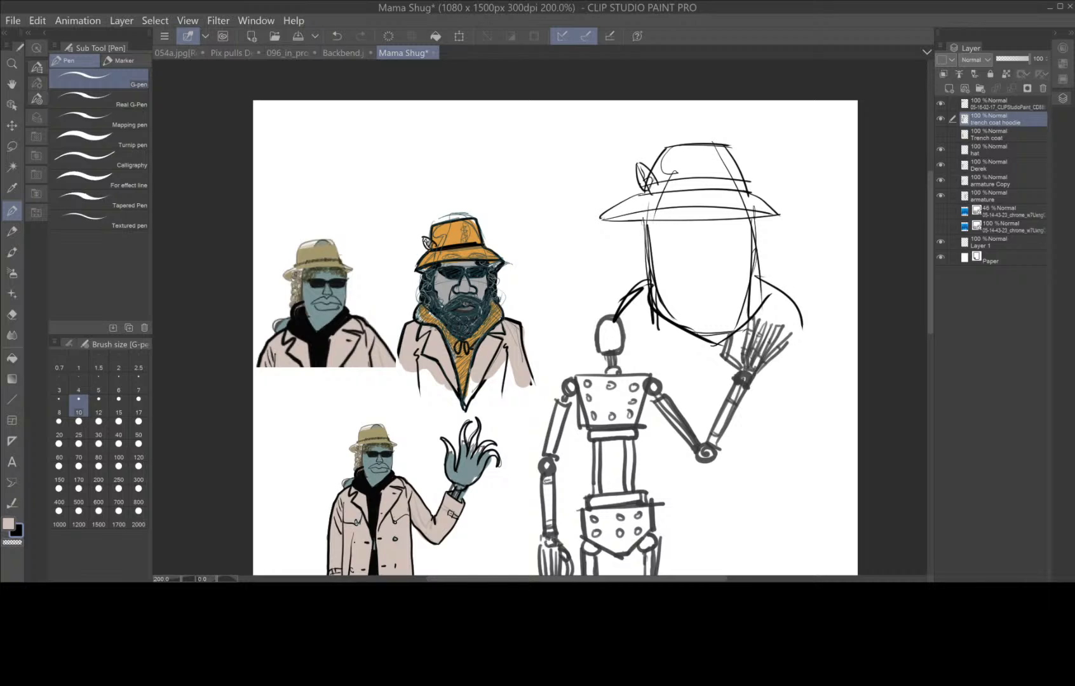
- Add looping curls beside both sides of the face, crease marks on the hat, and a shadow line just under the brim
{"action": "mouse_move", "coordinate": [634, 221]}
{"action": "left_mouse_down"}
{"action": "mouse_move", "coordinate": [638, 289]}
{"action": "mouse_move", "coordinate": [622, 279]}
{"action": "mouse_move", "coordinate": [632, 231]}
{"action": "mouse_move", "coordinate": [645, 275]}
{"action": "left_mouse_up"}
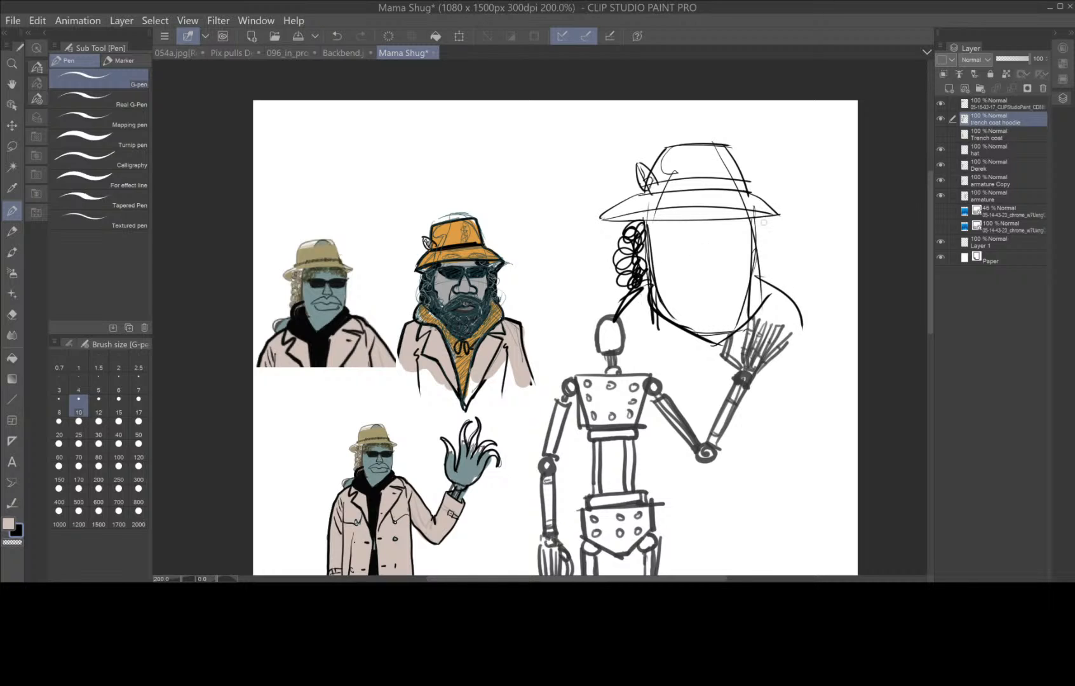
{"action": "mouse_move", "coordinate": [763, 223]}
{"action": "left_mouse_down"}
{"action": "mouse_move", "coordinate": [763, 276]}
{"action": "mouse_move", "coordinate": [780, 281]}
{"action": "mouse_move", "coordinate": [744, 223]}
{"action": "left_mouse_up"}
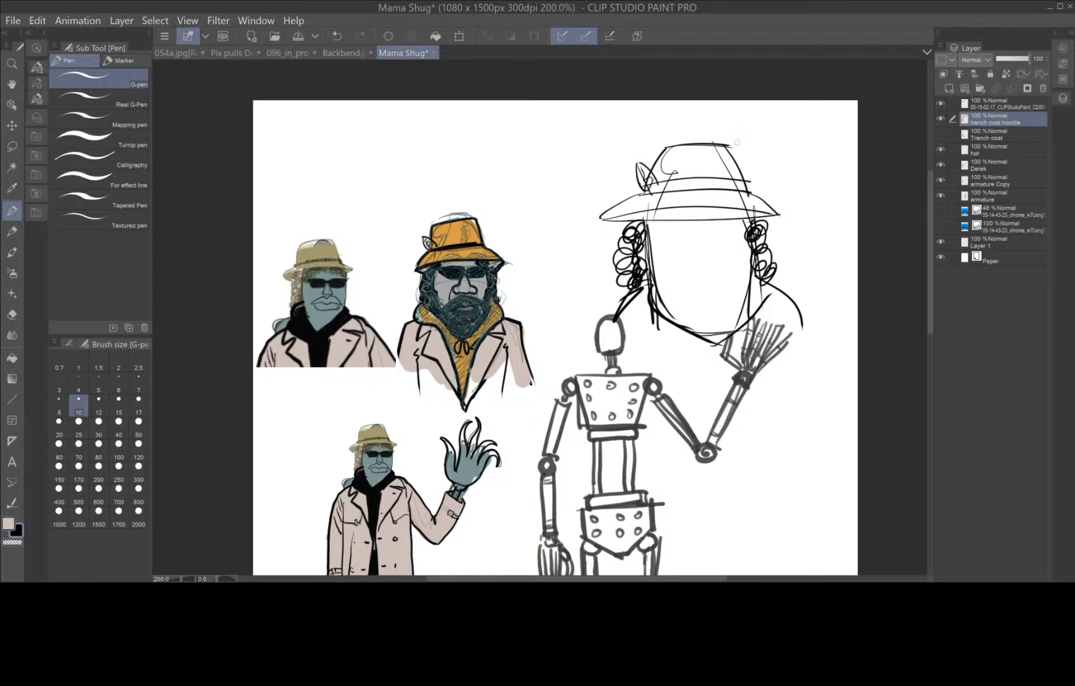
{"action": "mouse_move", "coordinate": [699, 156]}
{"action": "left_mouse_down"}
{"action": "mouse_move", "coordinate": [702, 174]}
{"action": "mouse_move", "coordinate": [665, 205]}
{"action": "mouse_move", "coordinate": [742, 198]}
{"action": "left_mouse_up"}
{"action": "left_click_drag", "start_coordinate": [640, 233], "coordinate": [751, 224]}
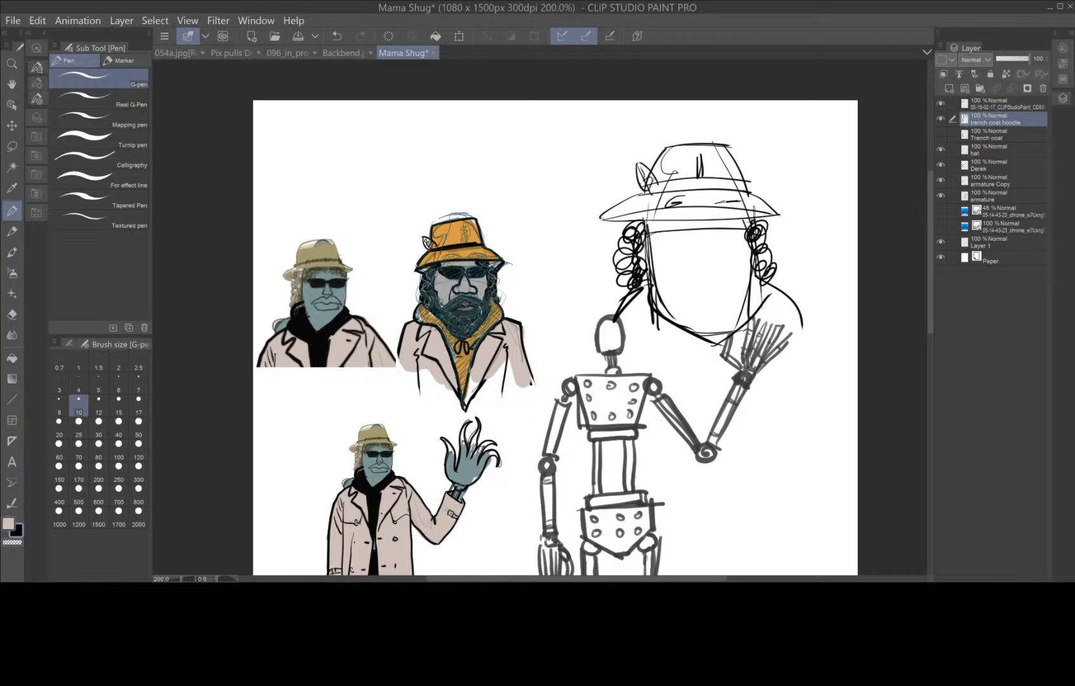
- Outline dark sunglasses beneath the brim and hatch in both lenses with black strokes
{"action": "mouse_move", "coordinate": [650, 236]}
{"action": "left_mouse_down"}
{"action": "mouse_move", "coordinate": [680, 255]}
{"action": "mouse_move", "coordinate": [752, 251]}
{"action": "mouse_move", "coordinate": [736, 249]}
{"action": "left_mouse_up"}
{"action": "mouse_move", "coordinate": [684, 236]}
{"action": "left_mouse_down"}
{"action": "mouse_move", "coordinate": [653, 236]}
{"action": "mouse_move", "coordinate": [698, 239]}
{"action": "mouse_move", "coordinate": [687, 246]}
{"action": "mouse_move", "coordinate": [742, 225]}
{"action": "mouse_move", "coordinate": [762, 235]}
{"action": "left_mouse_up"}
{"action": "left_click_drag", "start_coordinate": [736, 253], "coordinate": [752, 244]}
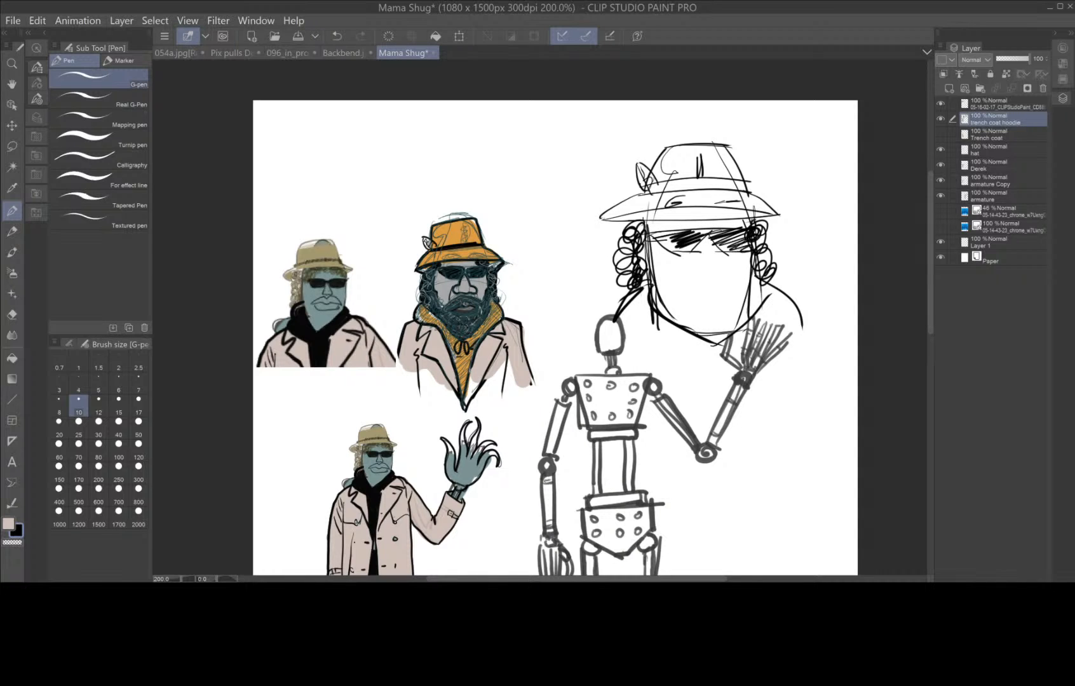
{"action": "left_click_drag", "start_coordinate": [650, 242], "coordinate": [687, 228]}
{"action": "mouse_move", "coordinate": [658, 245]}
{"action": "left_mouse_down"}
{"action": "mouse_move", "coordinate": [690, 228]}
{"action": "mouse_move", "coordinate": [667, 245]}
{"action": "mouse_move", "coordinate": [710, 253]}
{"action": "mouse_move", "coordinate": [728, 242]}
{"action": "mouse_move", "coordinate": [692, 230]}
{"action": "mouse_move", "coordinate": [752, 229]}
{"action": "left_mouse_up"}
{"action": "mouse_move", "coordinate": [677, 233]}
{"action": "left_mouse_down"}
{"action": "mouse_move", "coordinate": [731, 231]}
{"action": "mouse_move", "coordinate": [677, 256]}
{"action": "mouse_move", "coordinate": [709, 251]}
{"action": "left_mouse_up"}
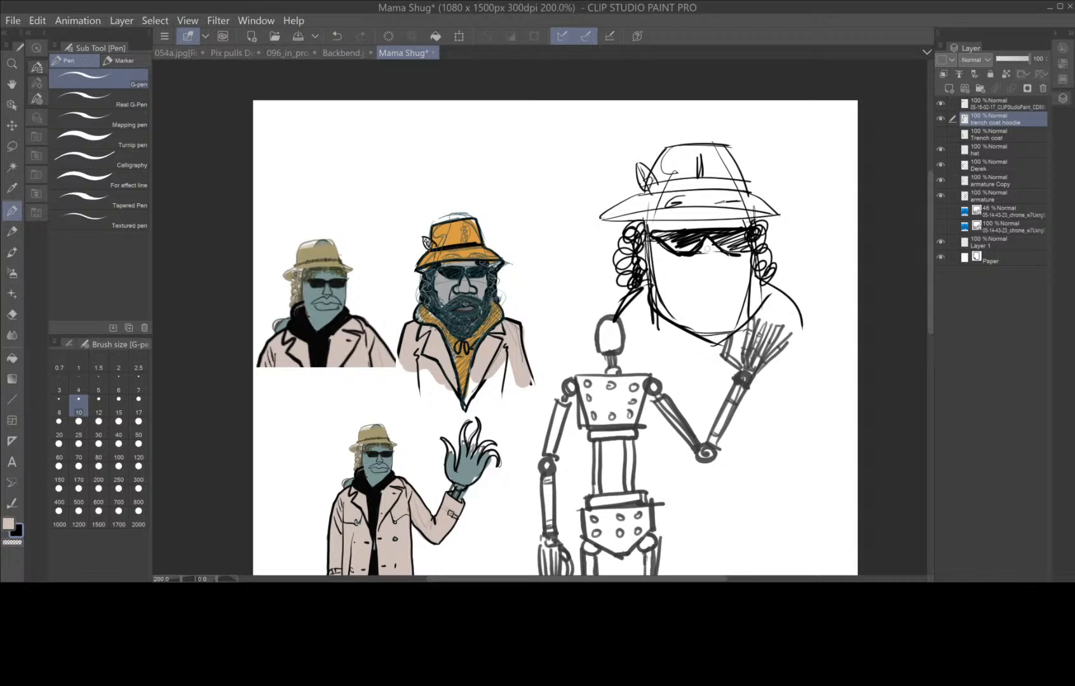
- Draw the nose below the sunglasses and full lips with a moustache outline around the mouth
{"action": "mouse_move", "coordinate": [697, 250]}
{"action": "left_mouse_down"}
{"action": "mouse_move", "coordinate": [691, 269]}
{"action": "mouse_move", "coordinate": [731, 270]}
{"action": "mouse_move", "coordinate": [688, 276]}
{"action": "mouse_move", "coordinate": [733, 276]}
{"action": "mouse_move", "coordinate": [689, 275]}
{"action": "mouse_move", "coordinate": [713, 309]}
{"action": "mouse_move", "coordinate": [730, 289]}
{"action": "mouse_move", "coordinate": [675, 303]}
{"action": "mouse_move", "coordinate": [701, 315]}
{"action": "left_mouse_up"}
{"action": "mouse_move", "coordinate": [727, 291]}
{"action": "left_mouse_down"}
{"action": "mouse_move", "coordinate": [740, 304]}
{"action": "mouse_move", "coordinate": [734, 321]}
{"action": "left_mouse_up"}
{"action": "mouse_move", "coordinate": [708, 284]}
{"action": "left_mouse_down"}
{"action": "mouse_move", "coordinate": [670, 299]}
{"action": "mouse_move", "coordinate": [697, 314]}
{"action": "mouse_move", "coordinate": [721, 291]}
{"action": "mouse_move", "coordinate": [743, 300]}
{"action": "mouse_move", "coordinate": [711, 321]}
{"action": "mouse_move", "coordinate": [730, 313]}
{"action": "mouse_move", "coordinate": [705, 297]}
{"action": "mouse_move", "coordinate": [718, 305]}
{"action": "mouse_move", "coordinate": [728, 294]}
{"action": "mouse_move", "coordinate": [684, 309]}
{"action": "mouse_move", "coordinate": [728, 312]}
{"action": "left_mouse_up"}
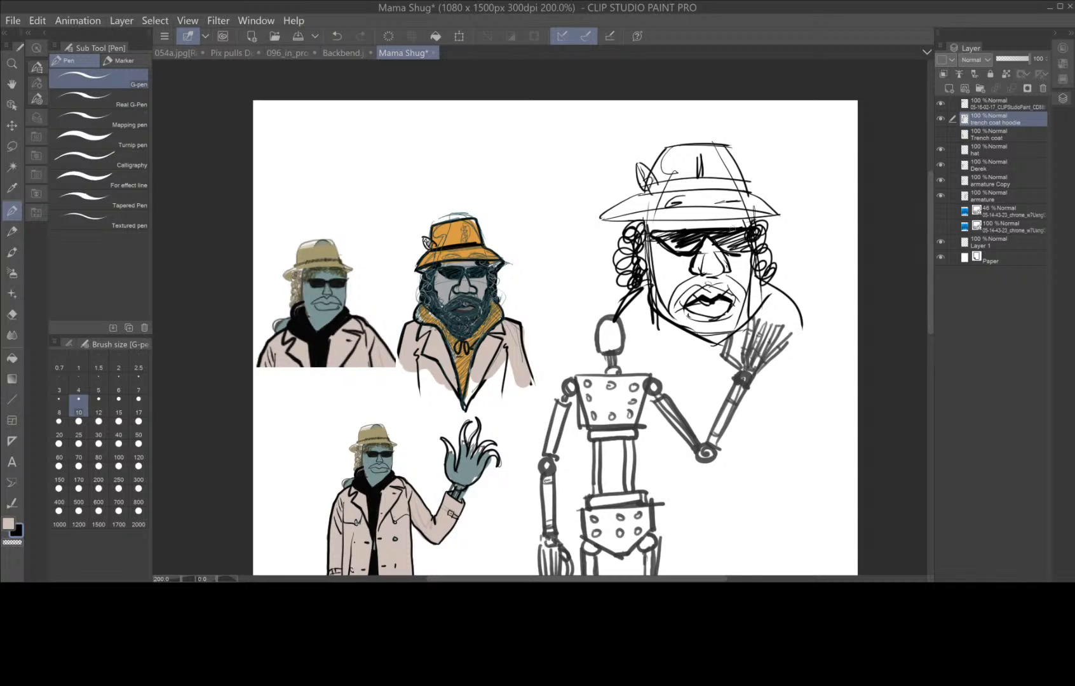
- Fill in a dense curly beard and moustache around the mouth and thicken the curls on both sides of the head
{"action": "mouse_move", "coordinate": [650, 253]}
{"action": "left_mouse_down"}
{"action": "mouse_move", "coordinate": [668, 306]}
{"action": "mouse_move", "coordinate": [649, 289]}
{"action": "mouse_move", "coordinate": [666, 300]}
{"action": "mouse_move", "coordinate": [661, 334]}
{"action": "mouse_move", "coordinate": [682, 294]}
{"action": "mouse_move", "coordinate": [713, 273]}
{"action": "mouse_move", "coordinate": [750, 311]}
{"action": "mouse_move", "coordinate": [753, 279]}
{"action": "mouse_move", "coordinate": [724, 337]}
{"action": "mouse_move", "coordinate": [695, 348]}
{"action": "mouse_move", "coordinate": [678, 318]}
{"action": "mouse_move", "coordinate": [716, 363]}
{"action": "mouse_move", "coordinate": [731, 343]}
{"action": "mouse_move", "coordinate": [724, 321]}
{"action": "mouse_move", "coordinate": [679, 327]}
{"action": "mouse_move", "coordinate": [699, 362]}
{"action": "mouse_move", "coordinate": [737, 324]}
{"action": "mouse_move", "coordinate": [720, 359]}
{"action": "mouse_move", "coordinate": [744, 314]}
{"action": "mouse_move", "coordinate": [721, 318]}
{"action": "mouse_move", "coordinate": [718, 330]}
{"action": "mouse_move", "coordinate": [672, 317]}
{"action": "left_mouse_up"}
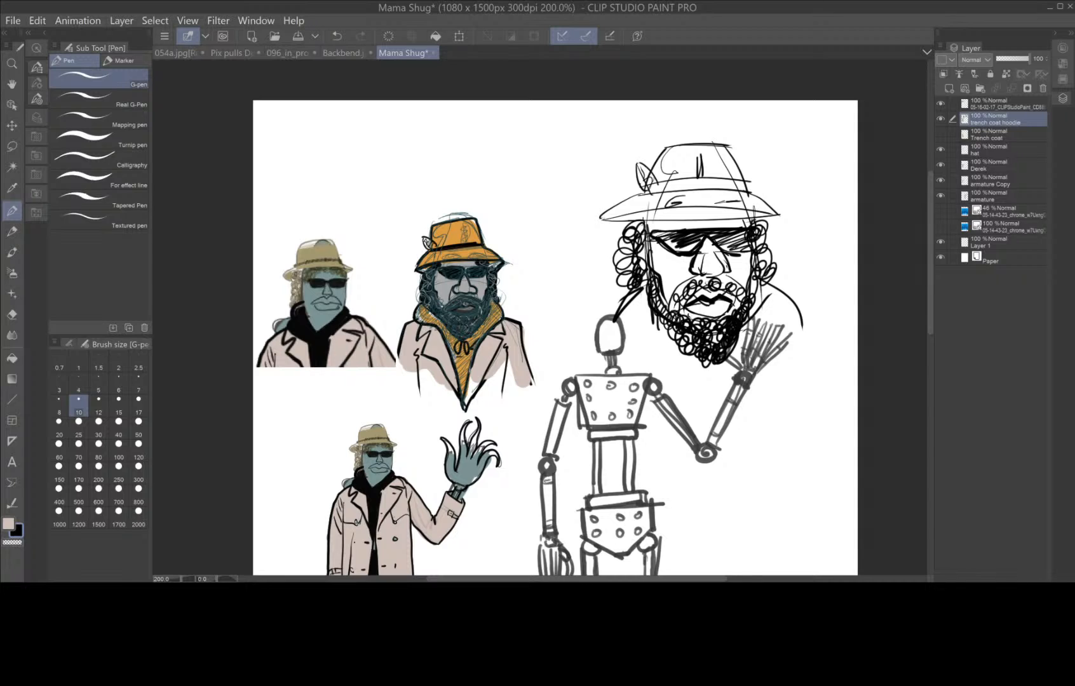
{"action": "mouse_move", "coordinate": [736, 308]}
{"action": "left_mouse_down"}
{"action": "mouse_move", "coordinate": [740, 291]}
{"action": "mouse_move", "coordinate": [725, 281]}
{"action": "mouse_move", "coordinate": [682, 287]}
{"action": "mouse_move", "coordinate": [673, 309]}
{"action": "mouse_move", "coordinate": [652, 303]}
{"action": "left_mouse_up"}
{"action": "mouse_move", "coordinate": [760, 246]}
{"action": "left_mouse_down"}
{"action": "mouse_move", "coordinate": [766, 261]}
{"action": "mouse_move", "coordinate": [762, 228]}
{"action": "mouse_move", "coordinate": [772, 289]}
{"action": "left_mouse_up"}
{"action": "mouse_move", "coordinate": [645, 264]}
{"action": "left_mouse_down"}
{"action": "mouse_move", "coordinate": [643, 235]}
{"action": "mouse_move", "coordinate": [626, 242]}
{"action": "mouse_move", "coordinate": [621, 301]}
{"action": "mouse_move", "coordinate": [622, 270]}
{"action": "mouse_move", "coordinate": [646, 271]}
{"action": "left_mouse_up"}
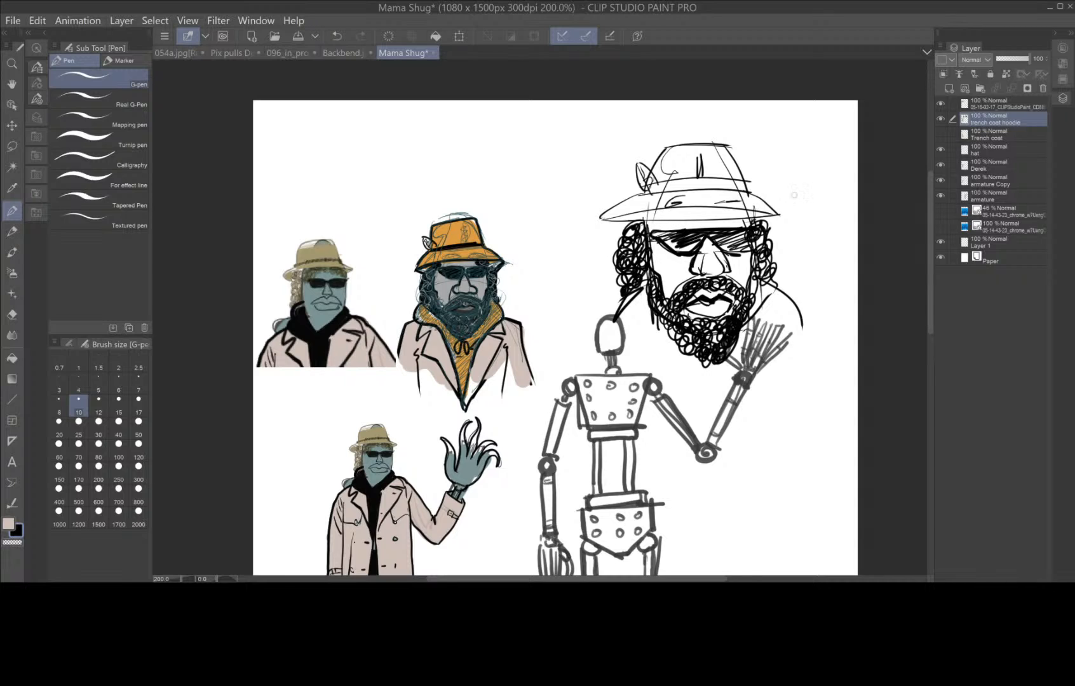
- Darken the sunglasses to near-solid black lenses and reinforce their outer edges
{"action": "left_click_drag", "start_coordinate": [646, 228], "coordinate": [655, 271]}
{"action": "mouse_move", "coordinate": [744, 262]}
{"action": "left_mouse_down"}
{"action": "mouse_move", "coordinate": [754, 278]}
{"action": "mouse_move", "coordinate": [760, 235]}
{"action": "mouse_move", "coordinate": [750, 256]}
{"action": "mouse_move", "coordinate": [731, 254]}
{"action": "mouse_move", "coordinate": [755, 244]}
{"action": "left_mouse_up"}
{"action": "mouse_move", "coordinate": [657, 235]}
{"action": "left_mouse_down"}
{"action": "mouse_move", "coordinate": [681, 256]}
{"action": "mouse_move", "coordinate": [703, 235]}
{"action": "mouse_move", "coordinate": [717, 244]}
{"action": "mouse_move", "coordinate": [674, 237]}
{"action": "left_mouse_up"}
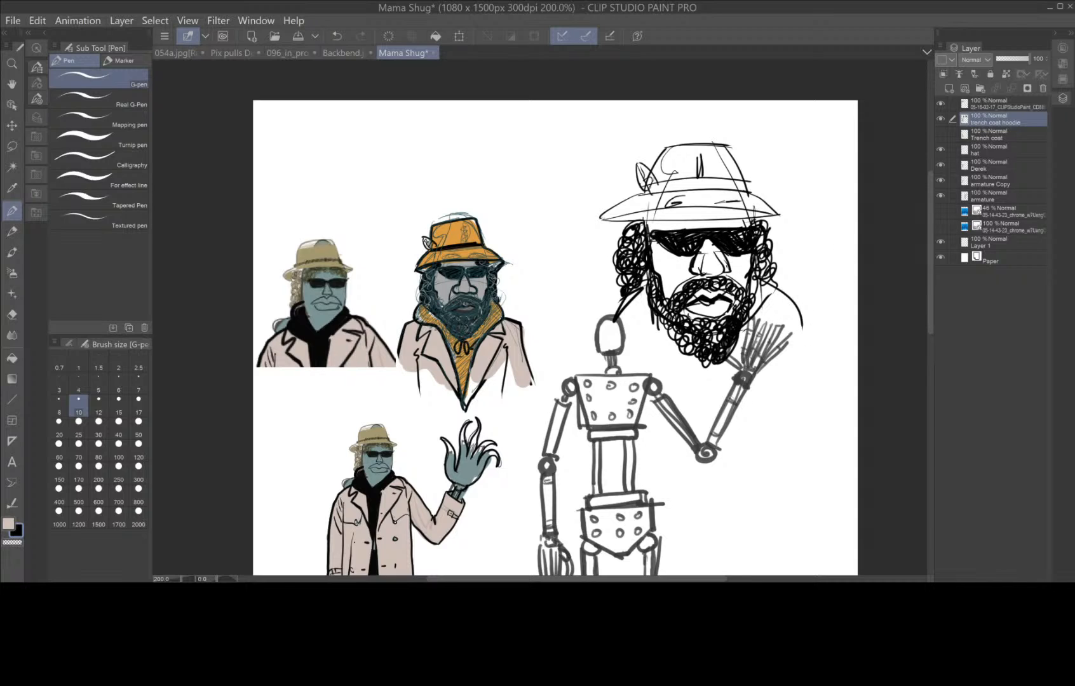
- Draw a narrow V-shaped neck opening below the beard and hatch inside it
{"action": "mouse_move", "coordinate": [676, 346]}
{"action": "left_mouse_down"}
{"action": "mouse_move", "coordinate": [701, 366]}
{"action": "mouse_move", "coordinate": [715, 414]}
{"action": "left_mouse_up"}
{"action": "left_click_drag", "start_coordinate": [731, 354], "coordinate": [719, 416]}
{"action": "mouse_move", "coordinate": [689, 357]}
{"action": "left_mouse_down"}
{"action": "mouse_move", "coordinate": [717, 372]}
{"action": "mouse_move", "coordinate": [718, 404]}
{"action": "left_mouse_up"}
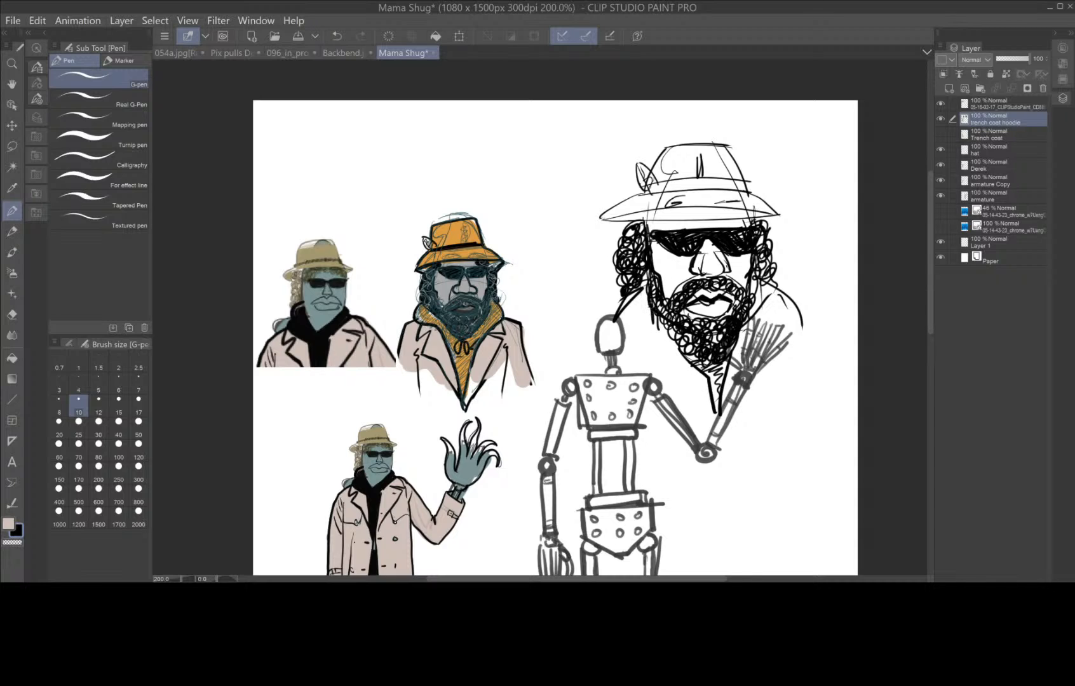
- Sketch the hood's lower edges and both notched coat lapels converging below the beard
{"action": "mouse_move", "coordinate": [620, 317]}
{"action": "left_mouse_down"}
{"action": "mouse_move", "coordinate": [676, 365]}
{"action": "mouse_move", "coordinate": [637, 349]}
{"action": "mouse_move", "coordinate": [628, 369]}
{"action": "left_mouse_up"}
{"action": "mouse_move", "coordinate": [627, 369]}
{"action": "left_mouse_down"}
{"action": "mouse_move", "coordinate": [653, 362]}
{"action": "mouse_move", "coordinate": [648, 375]}
{"action": "mouse_move", "coordinate": [707, 445]}
{"action": "left_mouse_up"}
{"action": "left_click_drag", "start_coordinate": [702, 437], "coordinate": [730, 378]}
{"action": "left_click_drag", "start_coordinate": [798, 327], "coordinate": [772, 364]}
{"action": "mouse_move", "coordinate": [761, 361]}
{"action": "left_mouse_down"}
{"action": "mouse_move", "coordinate": [790, 356]}
{"action": "mouse_move", "coordinate": [797, 393]}
{"action": "left_mouse_up"}
{"action": "left_click_drag", "start_coordinate": [805, 375], "coordinate": [737, 463]}
{"action": "left_click_drag", "start_coordinate": [735, 375], "coordinate": [722, 438]}
- Rework the new head's nose with rounded strokes across its tip and along its side
{"action": "scroll", "coordinate": [692, 502], "scroll_direction": "down", "scroll_amount": 1}
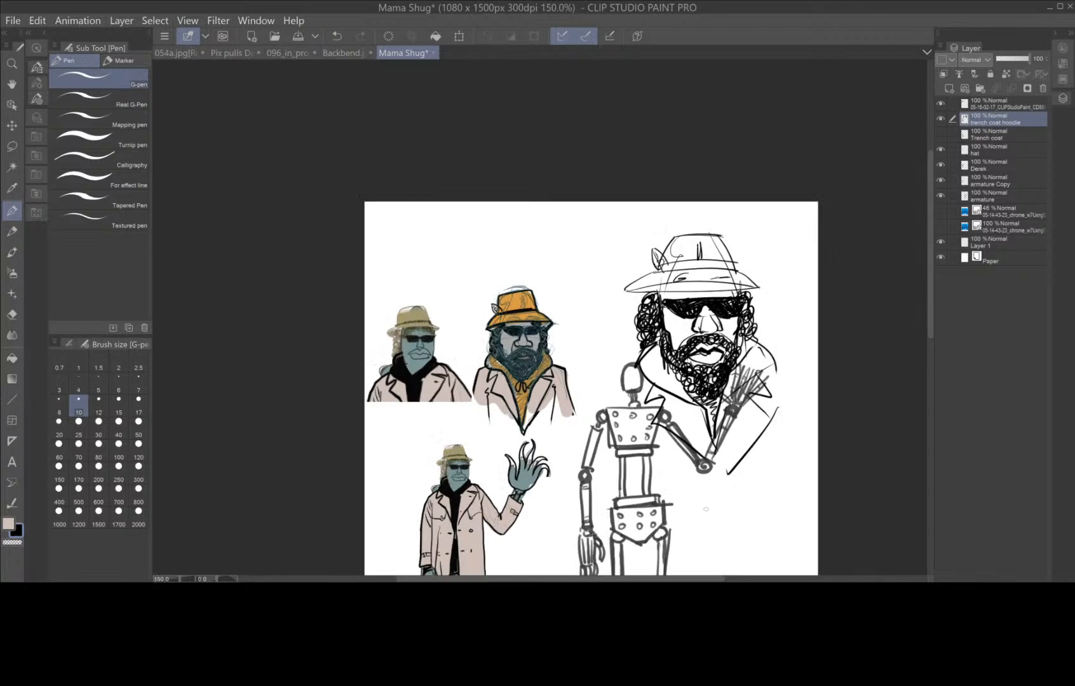
{"action": "key", "text": "space"}
{"action": "left_click_drag", "start_coordinate": [744, 511], "coordinate": [688, 442]}
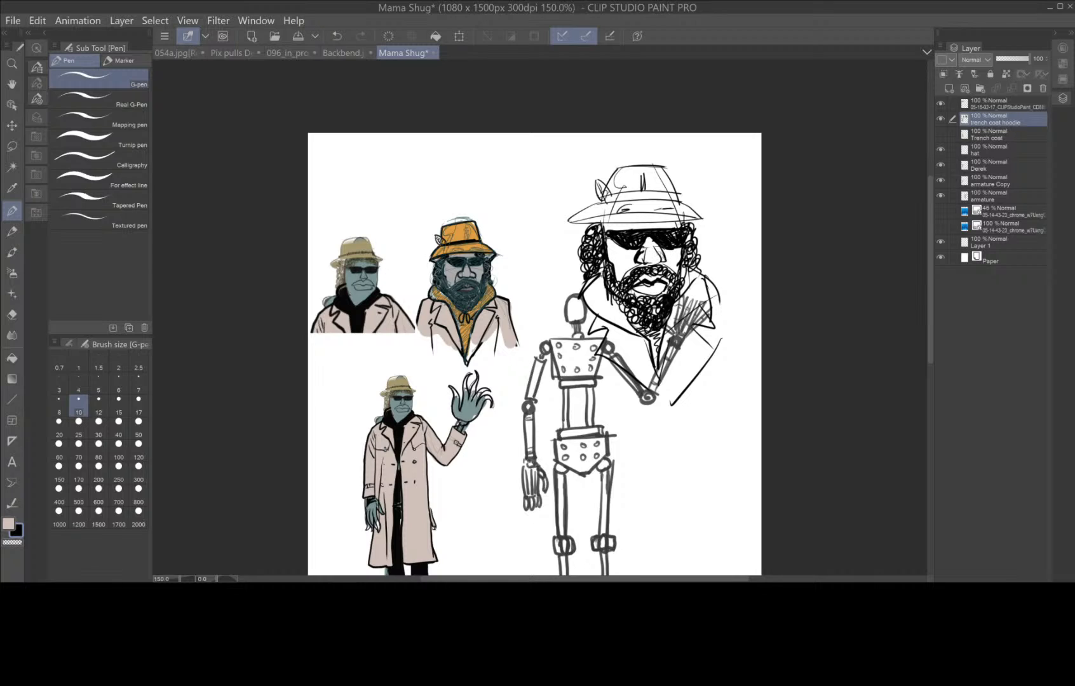
{"action": "mouse_move", "coordinate": [645, 248]}
{"action": "left_mouse_down"}
{"action": "mouse_move", "coordinate": [660, 269]}
{"action": "mouse_move", "coordinate": [639, 266]}
{"action": "mouse_move", "coordinate": [664, 249]}
{"action": "left_mouse_up"}
{"action": "left_click_drag", "start_coordinate": [636, 254], "coordinate": [632, 271]}
- Sketch a cone-headed character with half-closed eyes, an open mouth and a rounded shoulder in the page's lower corner beside the armature's feet
{"action": "key", "text": "ctrl+minus"}
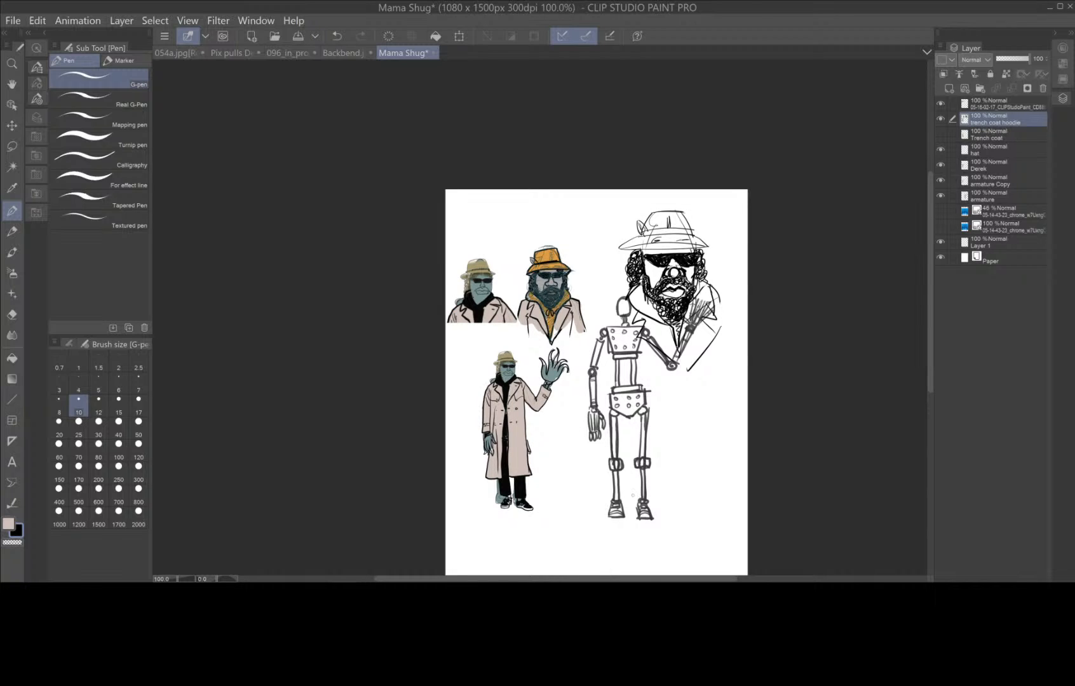
{"action": "left_click_drag", "start_coordinate": [682, 494], "coordinate": [535, 401]}
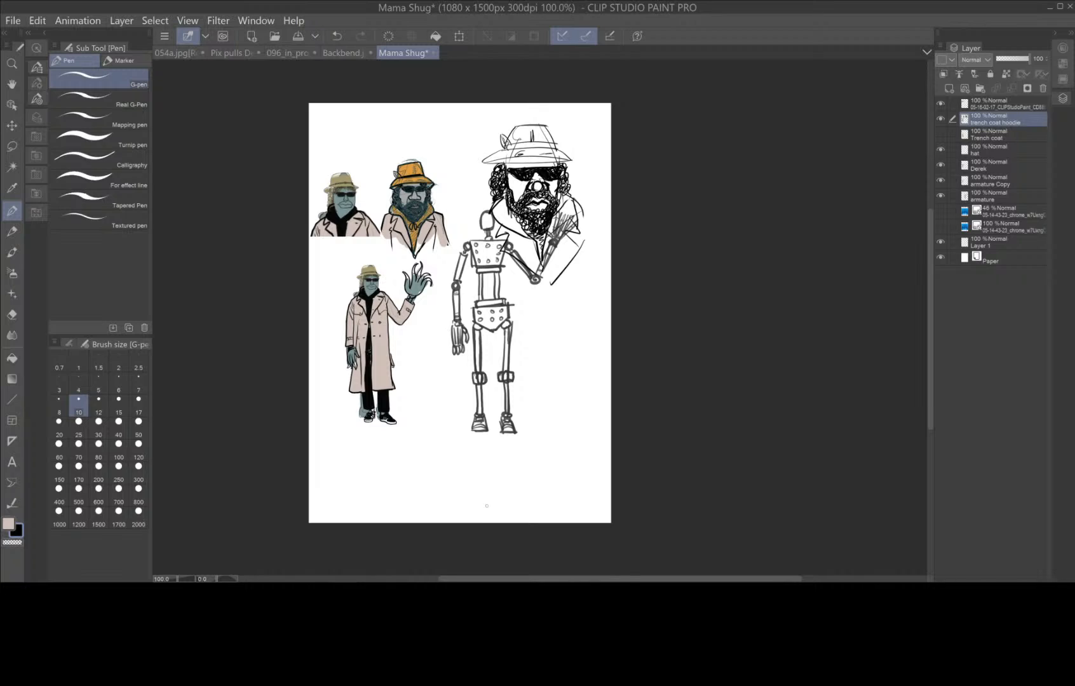
{"action": "mouse_move", "coordinate": [562, 361]}
{"action": "left_mouse_down"}
{"action": "mouse_move", "coordinate": [523, 472]}
{"action": "mouse_move", "coordinate": [595, 410]}
{"action": "mouse_move", "coordinate": [609, 498]}
{"action": "left_mouse_up"}
{"action": "left_click_drag", "start_coordinate": [578, 412], "coordinate": [571, 448]}
{"action": "mouse_move", "coordinate": [589, 448]}
{"action": "left_mouse_down"}
{"action": "mouse_move", "coordinate": [601, 447]}
{"action": "mouse_move", "coordinate": [569, 434]}
{"action": "mouse_move", "coordinate": [549, 454]}
{"action": "mouse_move", "coordinate": [599, 448]}
{"action": "mouse_move", "coordinate": [585, 475]}
{"action": "mouse_move", "coordinate": [599, 480]}
{"action": "mouse_move", "coordinate": [594, 461]}
{"action": "mouse_move", "coordinate": [604, 479]}
{"action": "mouse_move", "coordinate": [562, 484]}
{"action": "mouse_move", "coordinate": [582, 465]}
{"action": "mouse_move", "coordinate": [602, 480]}
{"action": "mouse_move", "coordinate": [552, 454]}
{"action": "mouse_move", "coordinate": [604, 446]}
{"action": "mouse_move", "coordinate": [581, 425]}
{"action": "left_mouse_up"}
{"action": "mouse_move", "coordinate": [525, 497]}
{"action": "left_mouse_down"}
{"action": "mouse_move", "coordinate": [505, 525]}
{"action": "mouse_move", "coordinate": [539, 500]}
{"action": "mouse_move", "coordinate": [530, 520]}
{"action": "mouse_move", "coordinate": [562, 523]}
{"action": "left_mouse_up"}
{"action": "left_click_drag", "start_coordinate": [551, 520], "coordinate": [612, 506]}
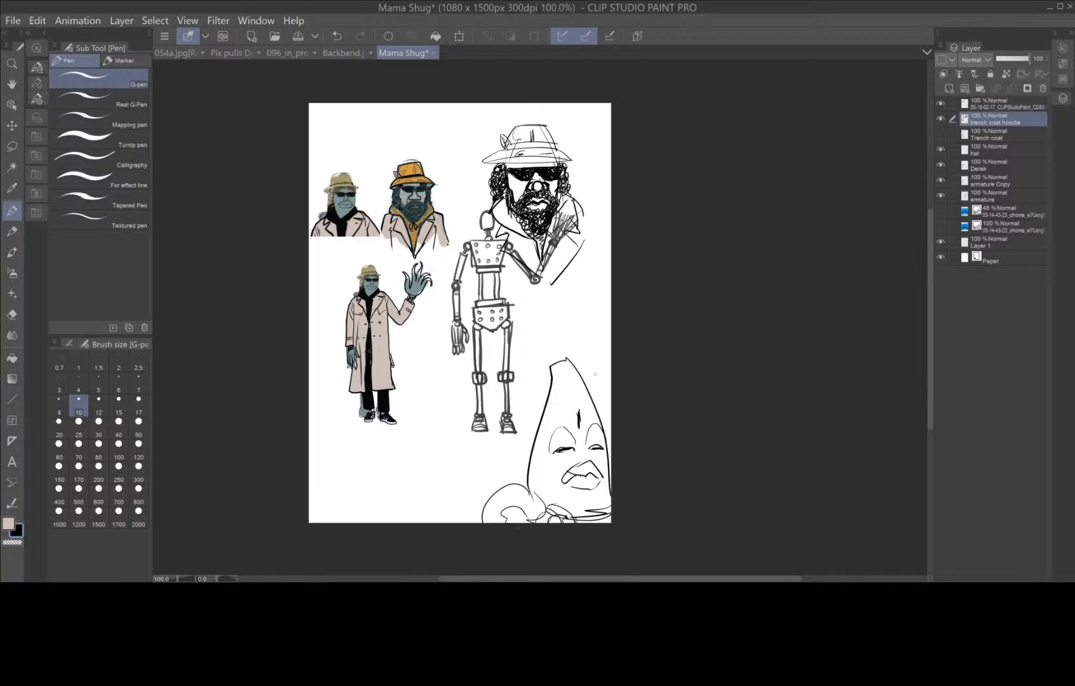
{"action": "mouse_move", "coordinate": [550, 383]}
{"action": "left_mouse_down"}
{"action": "mouse_move", "coordinate": [568, 360]}
{"action": "mouse_move", "coordinate": [598, 405]}
{"action": "mouse_move", "coordinate": [610, 515]}
{"action": "mouse_move", "coordinate": [565, 521]}
{"action": "mouse_move", "coordinate": [591, 518]}
{"action": "left_mouse_up"}
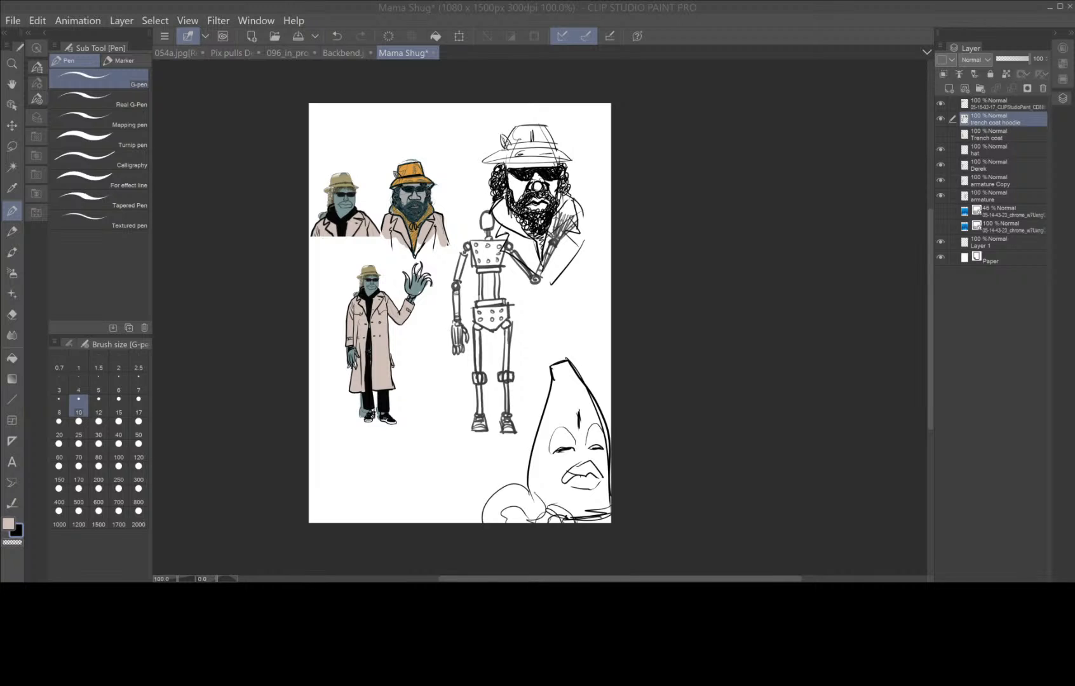
- Switch to Chrome, play the yoga-pose time-lapse drawing video in the Instagram post, and enlarge the page around it
{"action": "key", "text": "alt+Tab"}
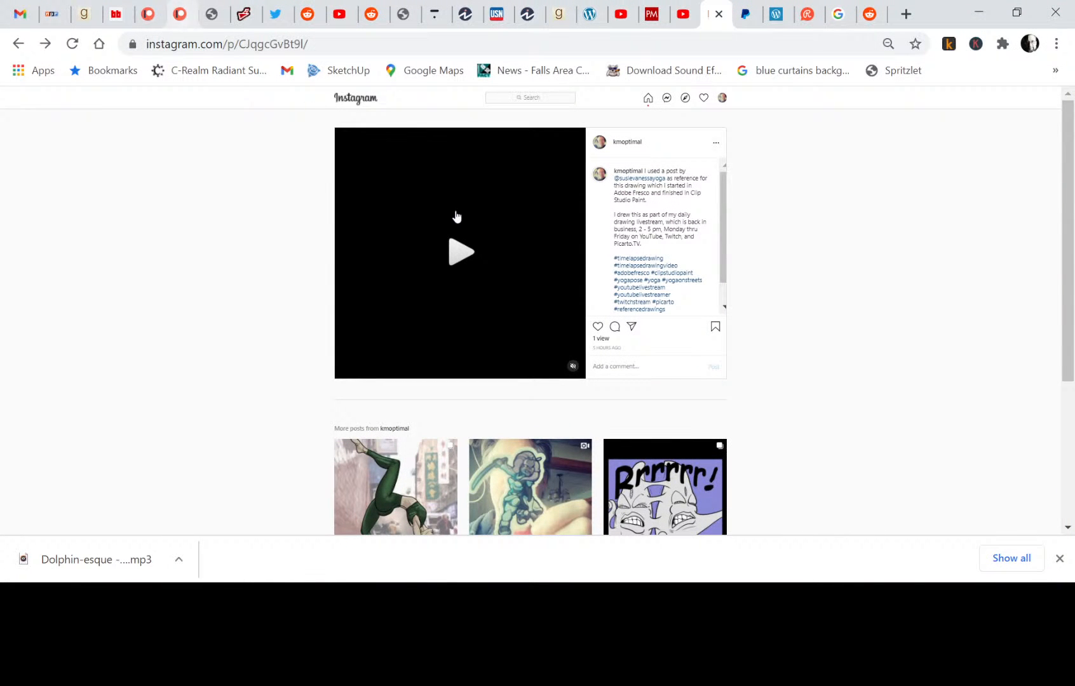
{"action": "left_click", "coordinate": [459, 254]}
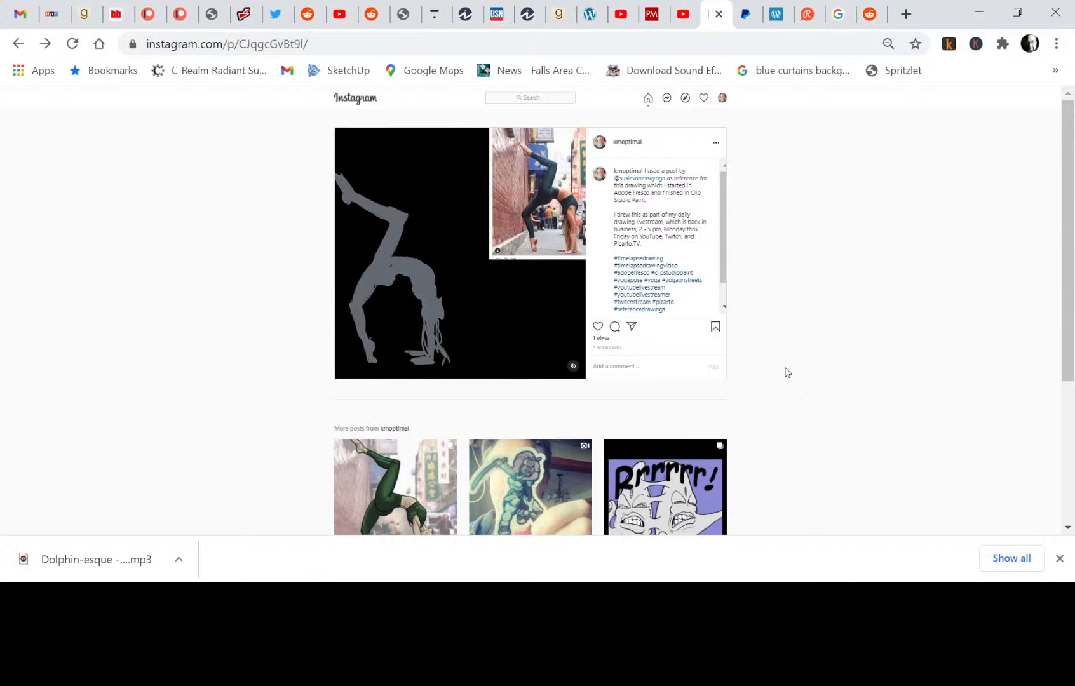
{"action": "key", "text": "ctrl+plus"}
{"action": "key", "text": "ctrl+plus"}
{"action": "key", "text": "ctrl+plus"}
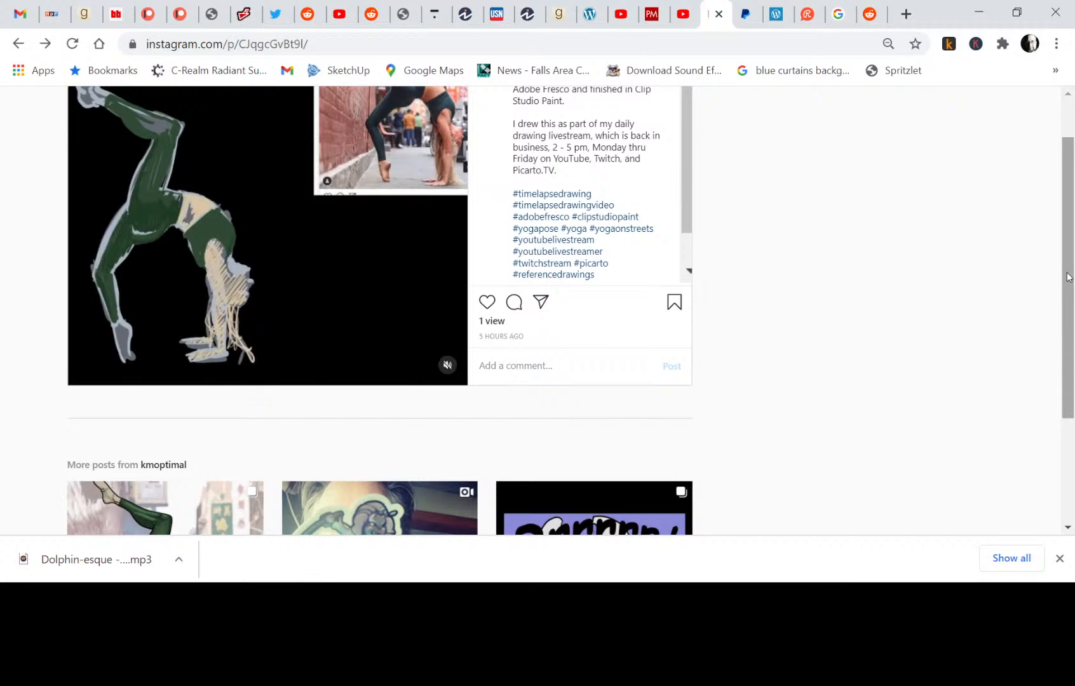
{"action": "left_click_drag", "start_coordinate": [1068, 277], "coordinate": [1069, 251]}
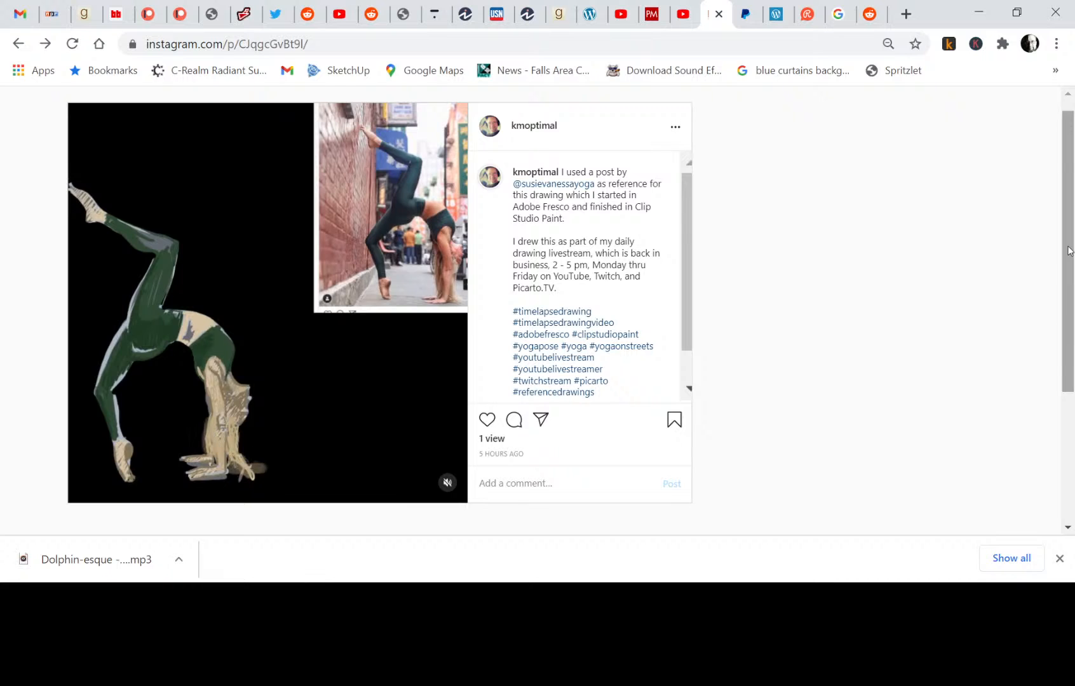
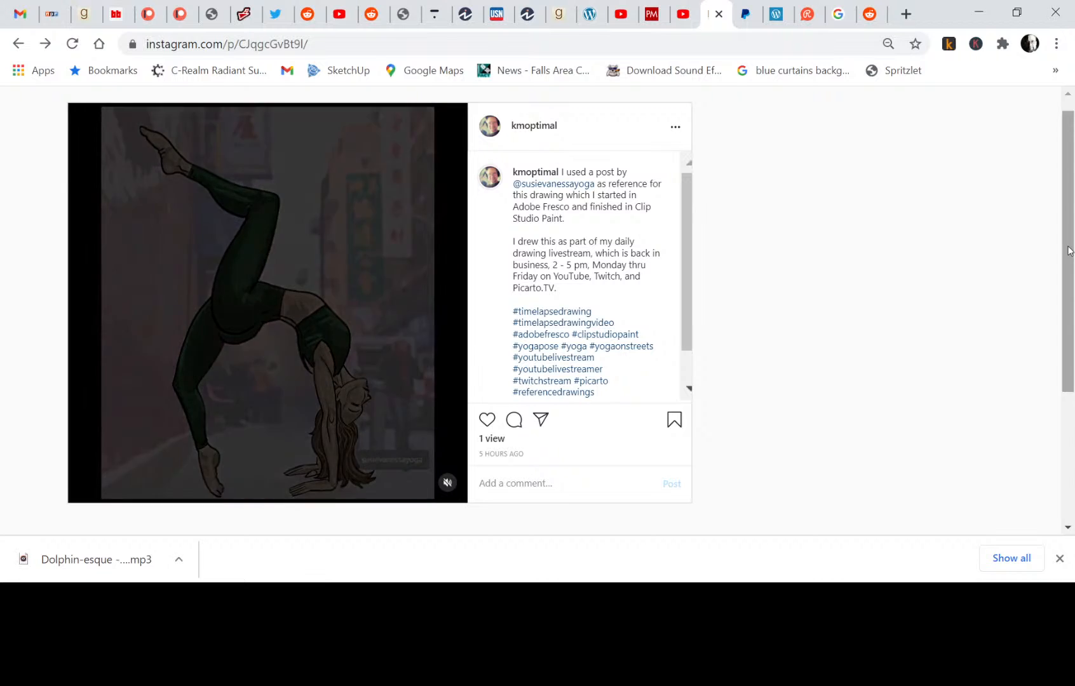
- Read the newest messages in the Restream chat and return to Clip Studio Paint
{"action": "left_click", "coordinate": [817, 13]}
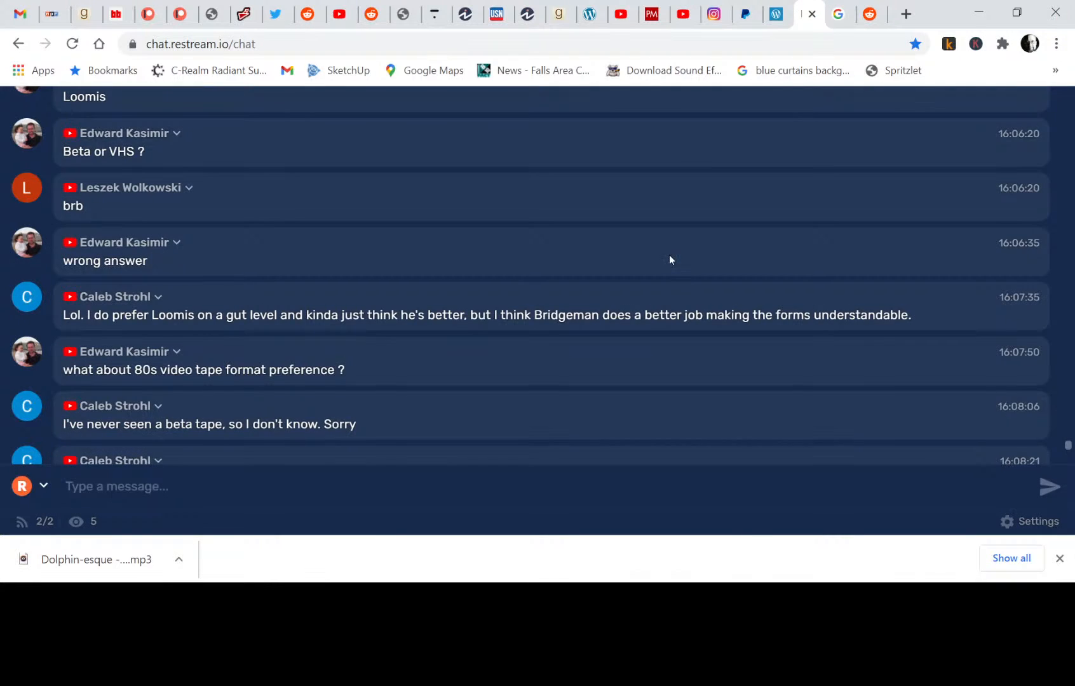
{"action": "scroll", "coordinate": [669, 259], "scroll_direction": "down", "scroll_amount": 4}
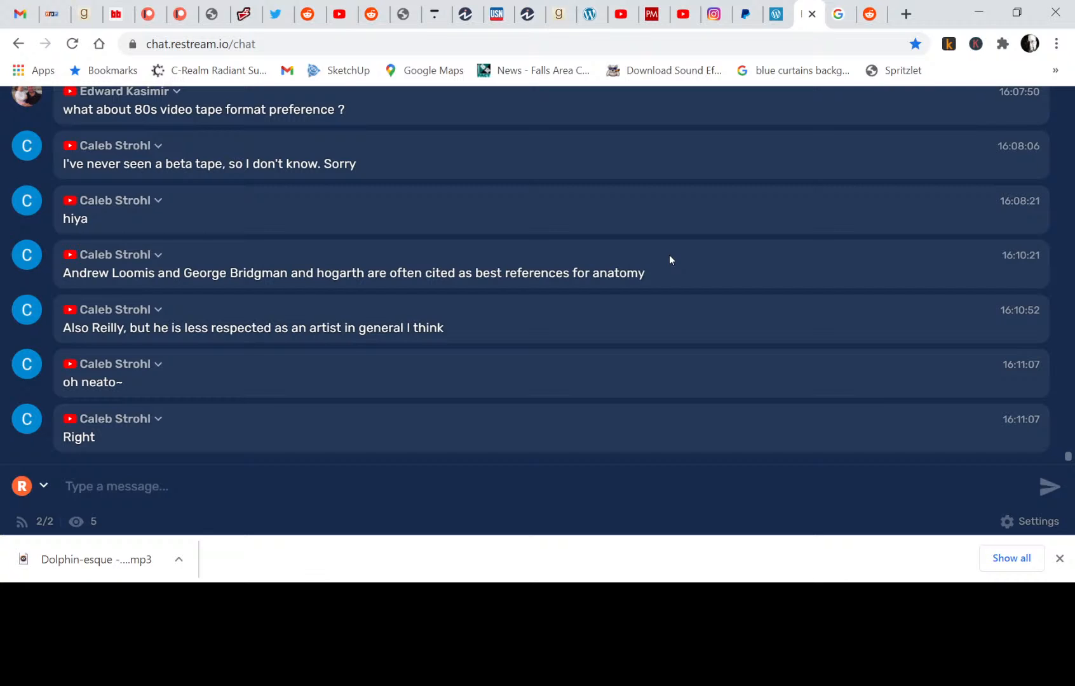
{"action": "key", "text": "alt+Tab"}
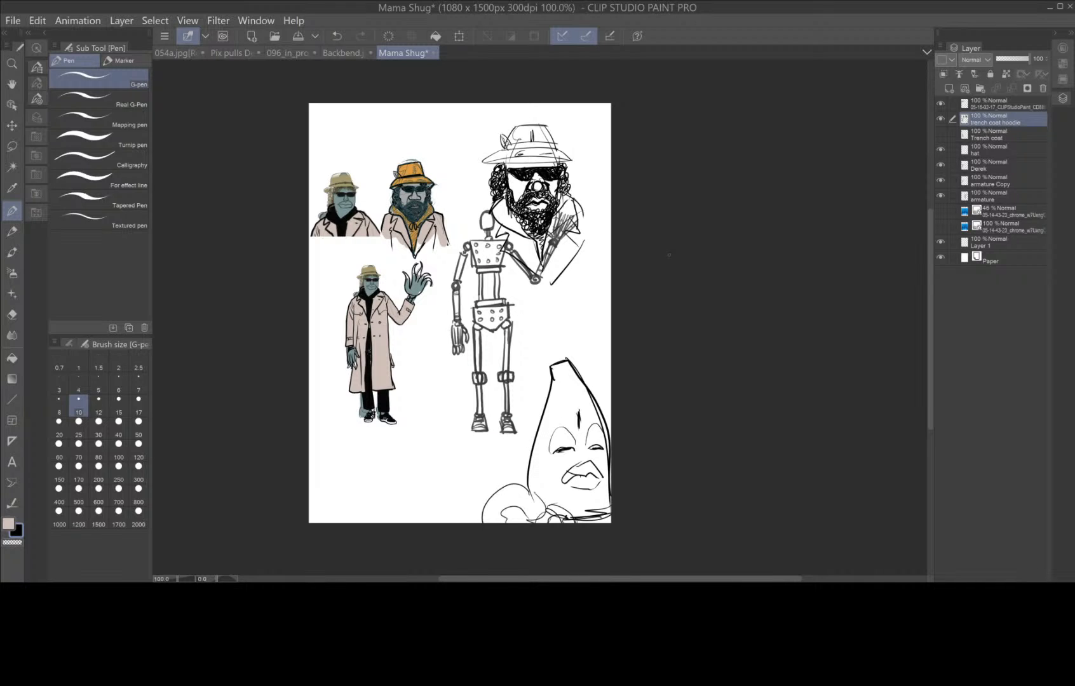
- Create a new 1080 x 1500 px illustration at 300 dpi named "Derek Gets Dressed"
{"action": "left_click", "coordinate": [15, 22]}
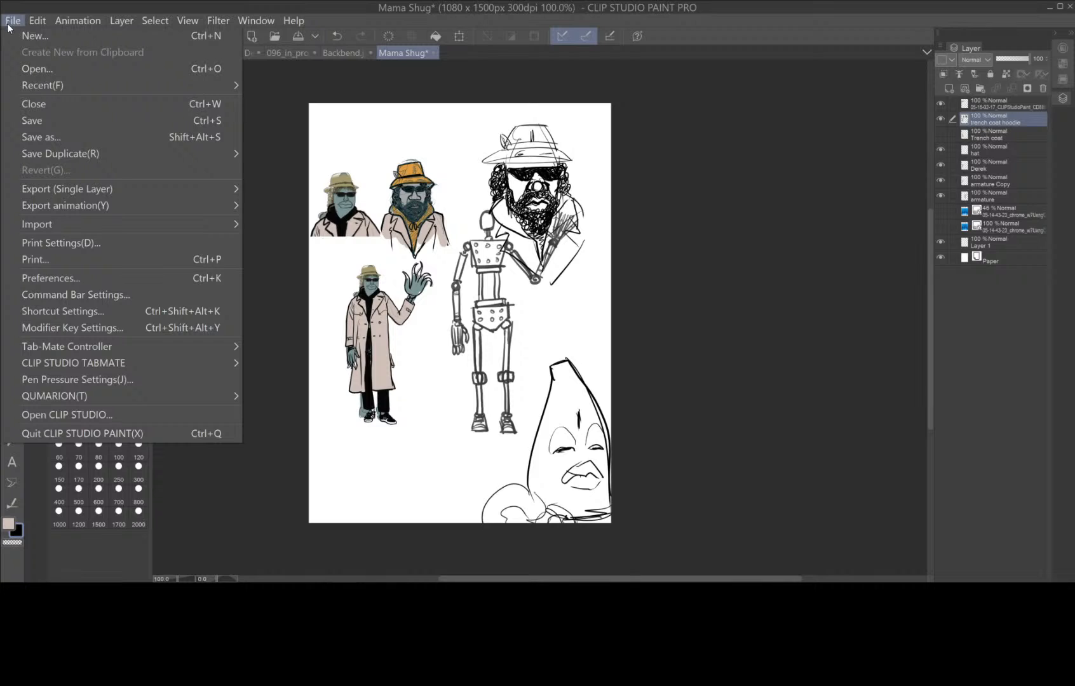
{"action": "left_click", "coordinate": [40, 35]}
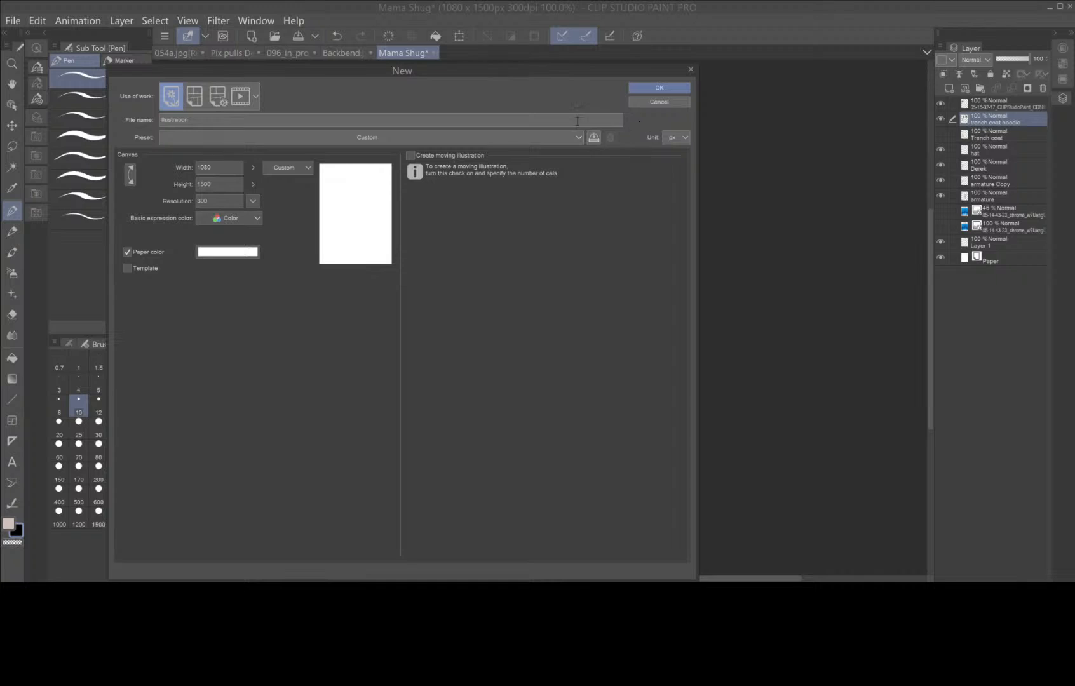
{"action": "left_click", "coordinate": [372, 120]}
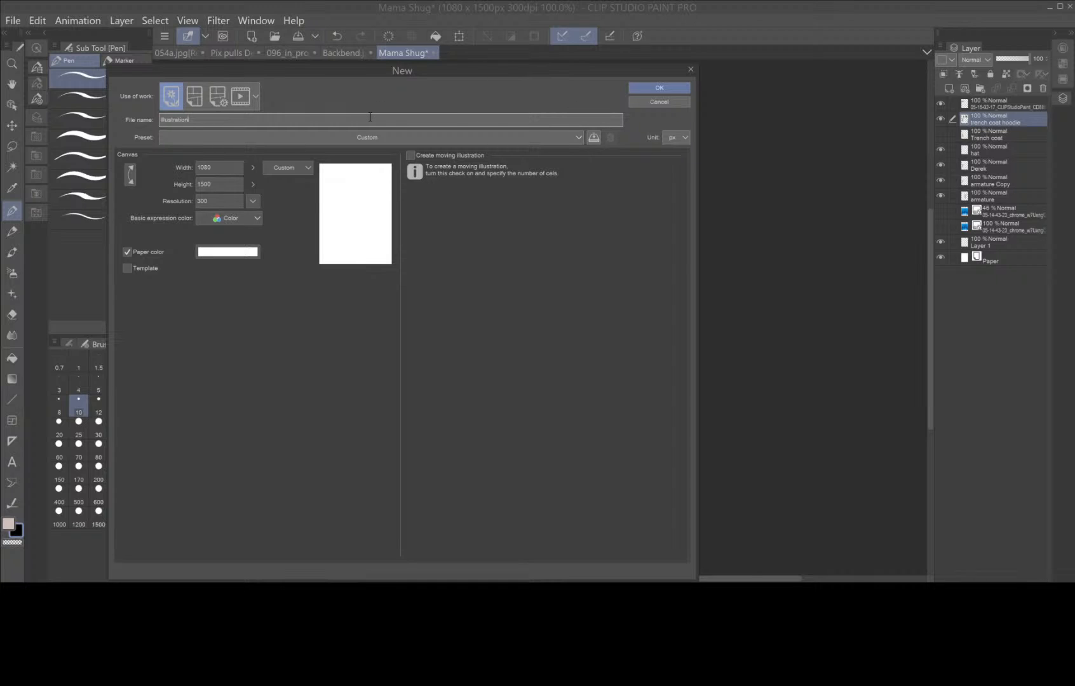
{"action": "key", "text": "BackSpace"}
{"action": "key", "text": "BackSpace"}
{"action": "key", "text": "BackSpace"}
{"action": "key", "text": "BackSpace"}
{"action": "key", "text": "BackSpace"}
{"action": "key", "text": "BackSpace"}
{"action": "key", "text": "BackSpace"}
{"action": "key", "text": "BackSpace"}
{"action": "key", "text": "BackSpace"}
{"action": "key", "text": "BackSpace"}
{"action": "key", "text": "BackSpace"}
{"action": "key", "text": "Return"}
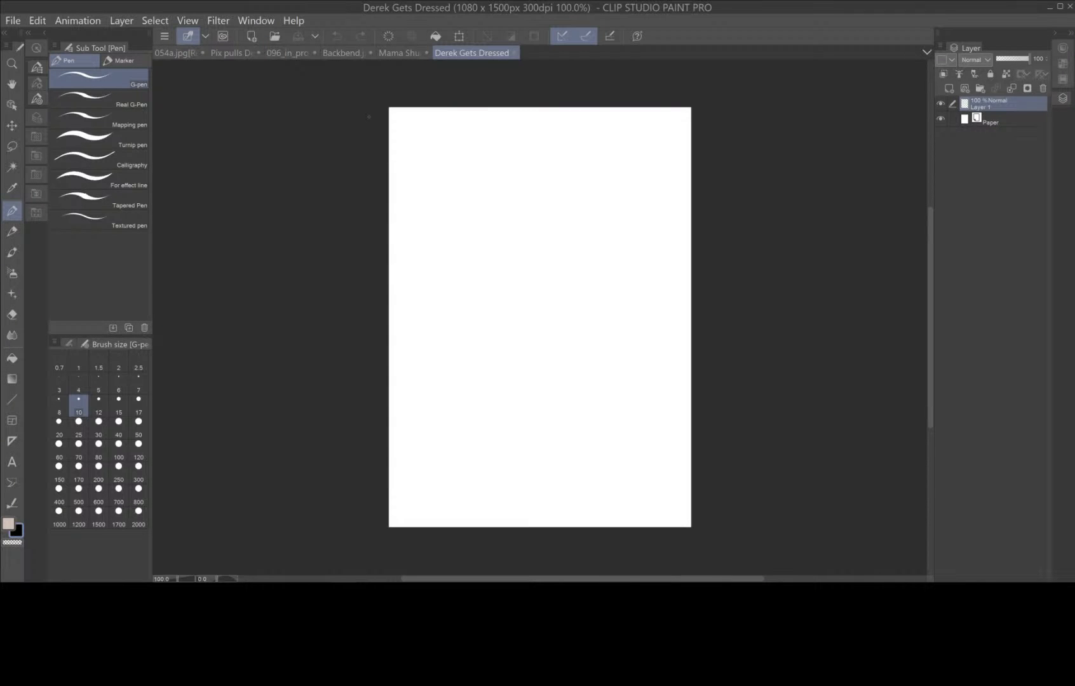
- Make the beige foreground colour active and set the G-pen brush size to 20
{"action": "left_click", "coordinate": [8, 523]}
{"action": "left_click", "coordinate": [119, 422]}
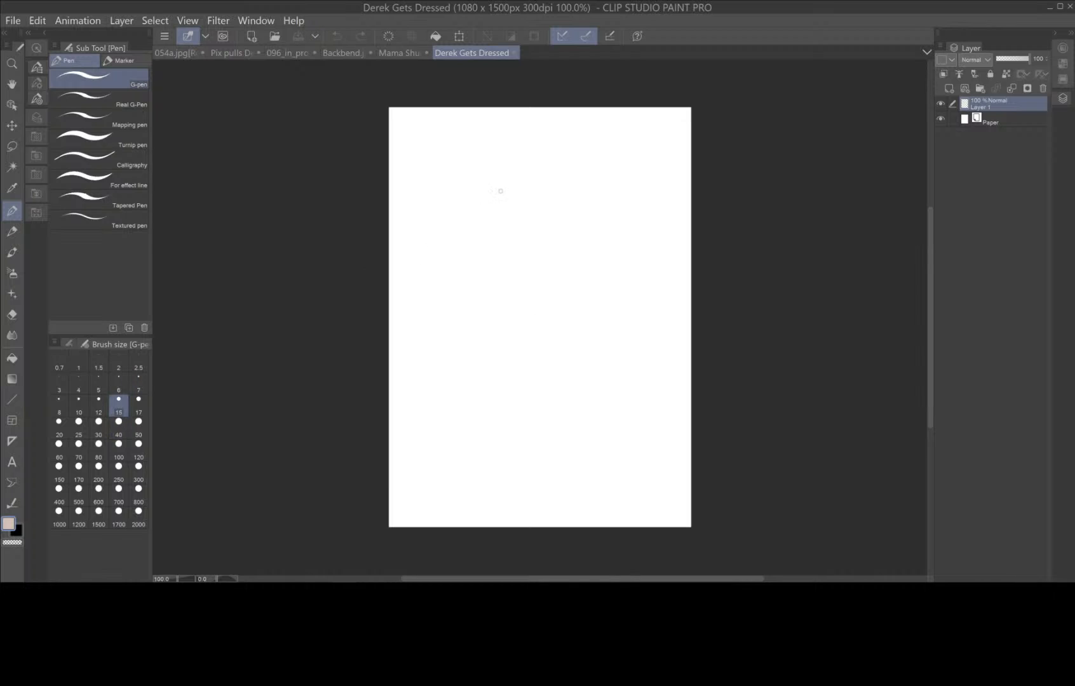
{"action": "left_click", "coordinate": [59, 421]}
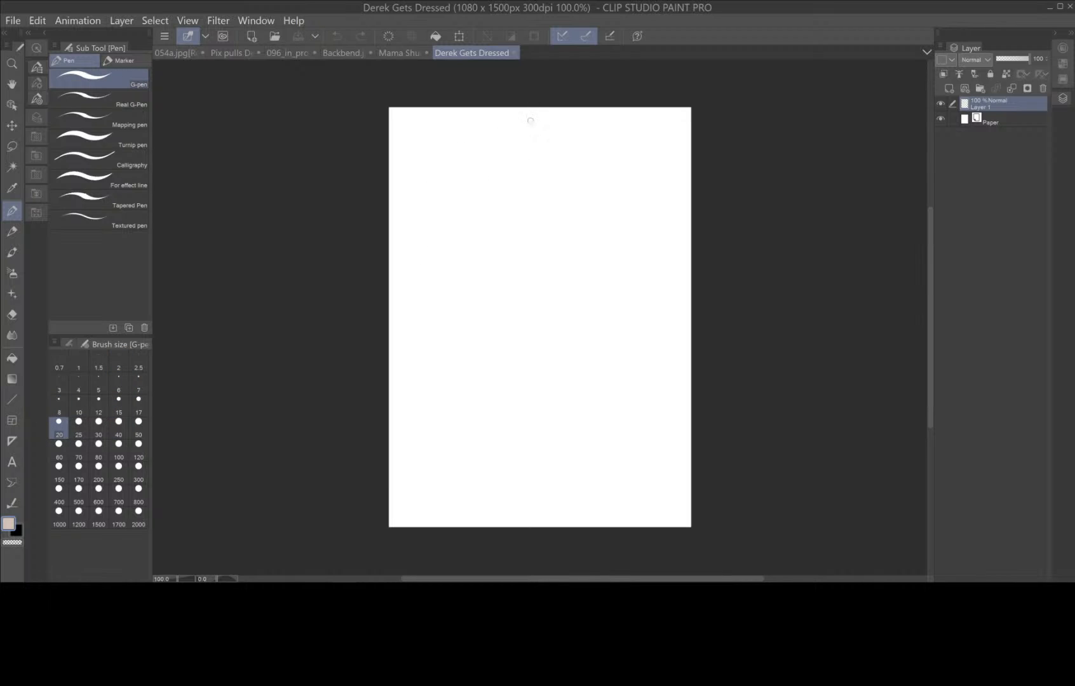
- Draw two corner-to-corner diagonals across the blank page with the Straight line tool at size 4
{"action": "left_click", "coordinate": [12, 401]}
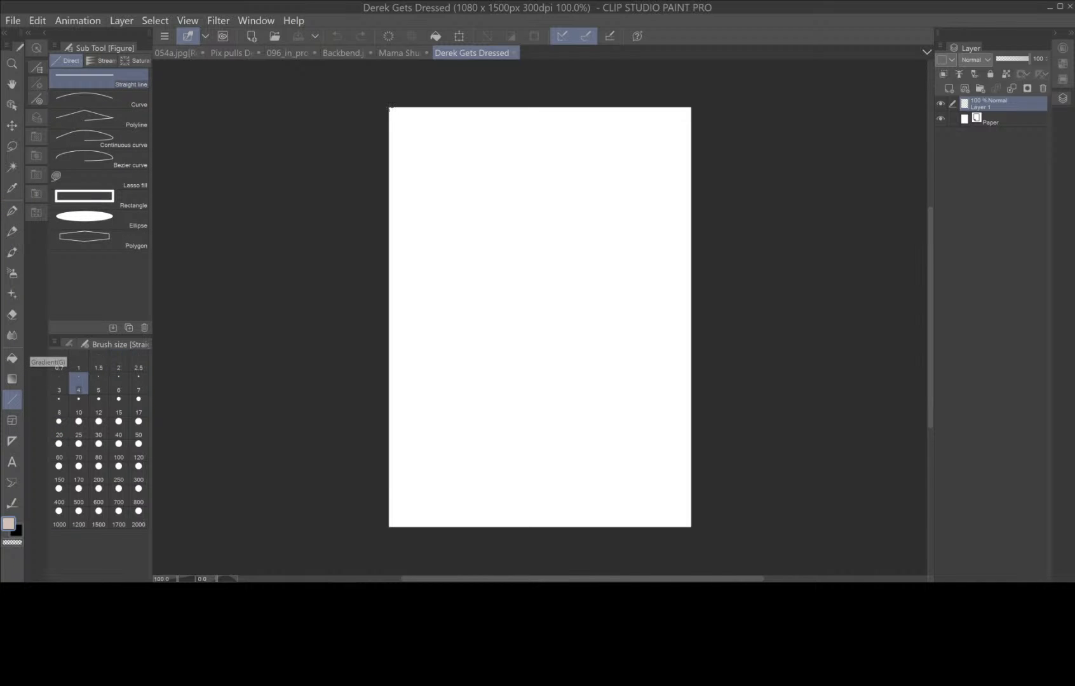
{"action": "left_click_drag", "start_coordinate": [390, 109], "coordinate": [691, 526]}
{"action": "left_click_drag", "start_coordinate": [690, 109], "coordinate": [390, 525]}
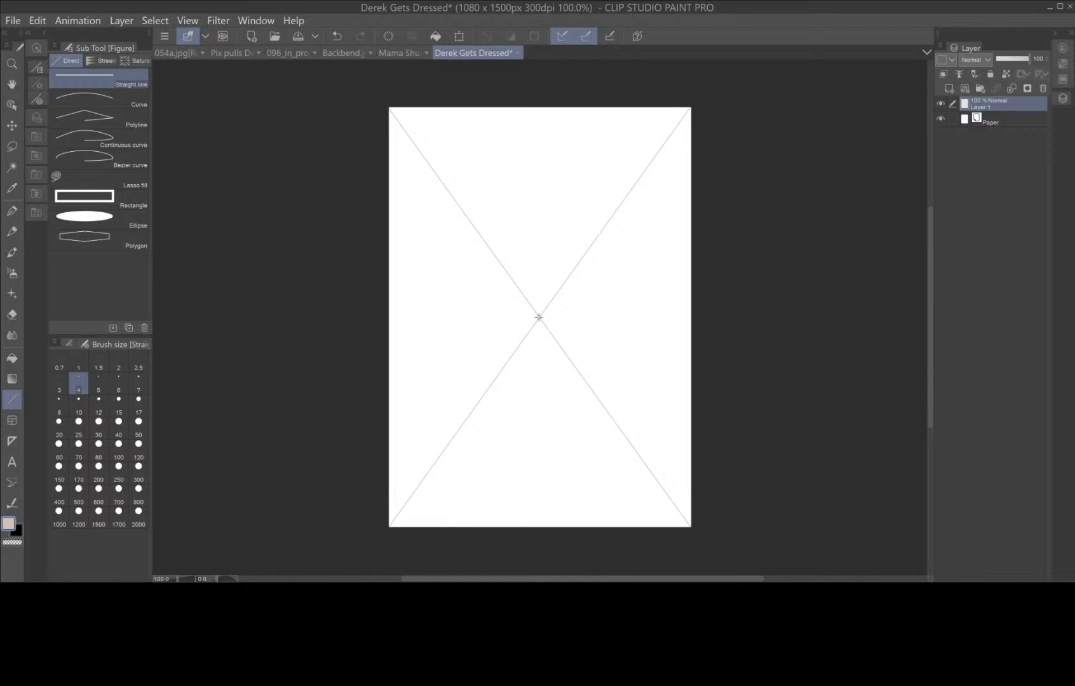
- Draw straight guide lines for the page's horizontal centre, the upper half's two diagonals and the horizontal through their crossing
{"action": "left_click_drag", "start_coordinate": [539, 318], "coordinate": [699, 317]}
{"action": "left_click_drag", "start_coordinate": [540, 318], "coordinate": [390, 317]}
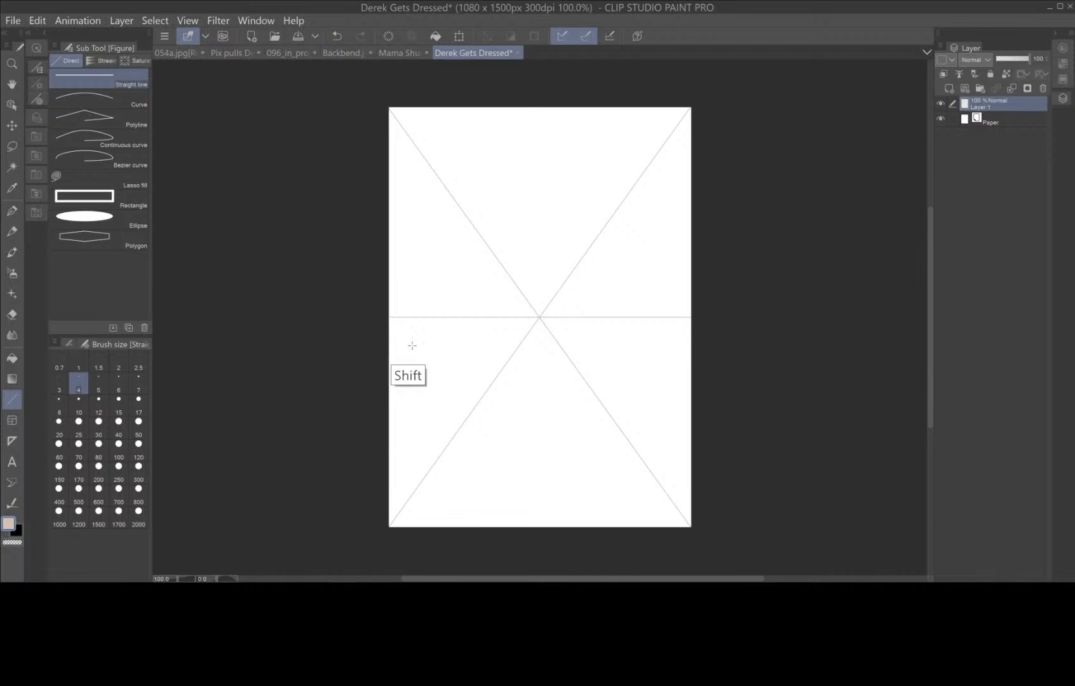
{"action": "left_click_drag", "start_coordinate": [691, 315], "coordinate": [390, 109]}
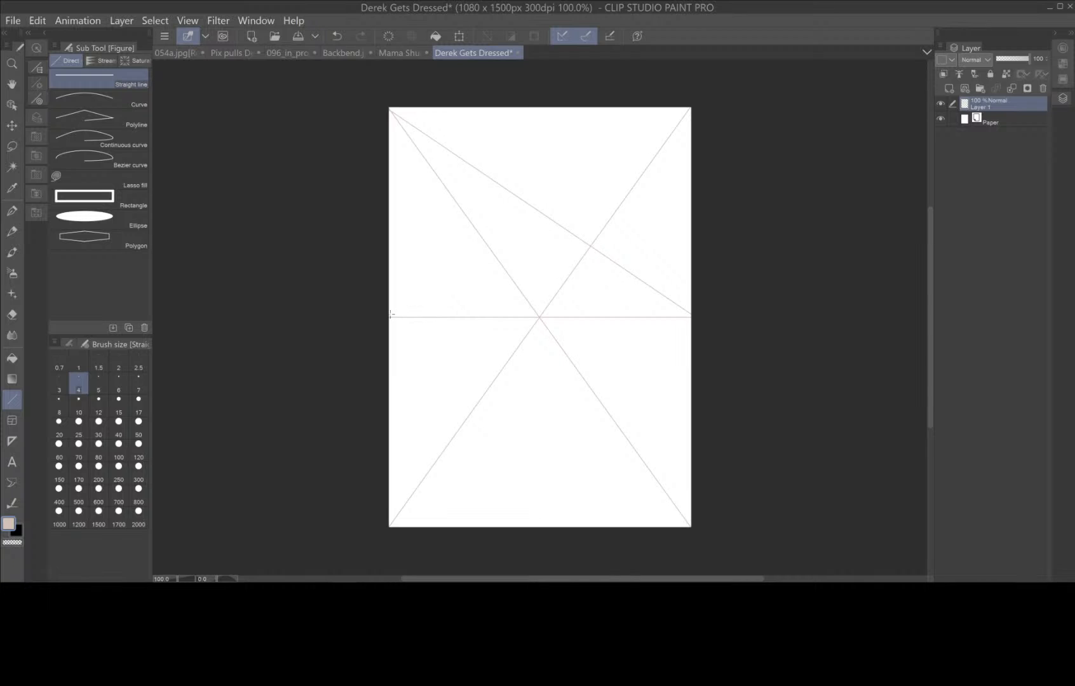
{"action": "mouse_move", "coordinate": [390, 317]}
{"action": "left_mouse_down"}
{"action": "mouse_move", "coordinate": [665, 115]}
{"action": "mouse_move", "coordinate": [690, 109]}
{"action": "left_mouse_up"}
{"action": "left_click_drag", "start_coordinate": [541, 210], "coordinate": [690, 211]}
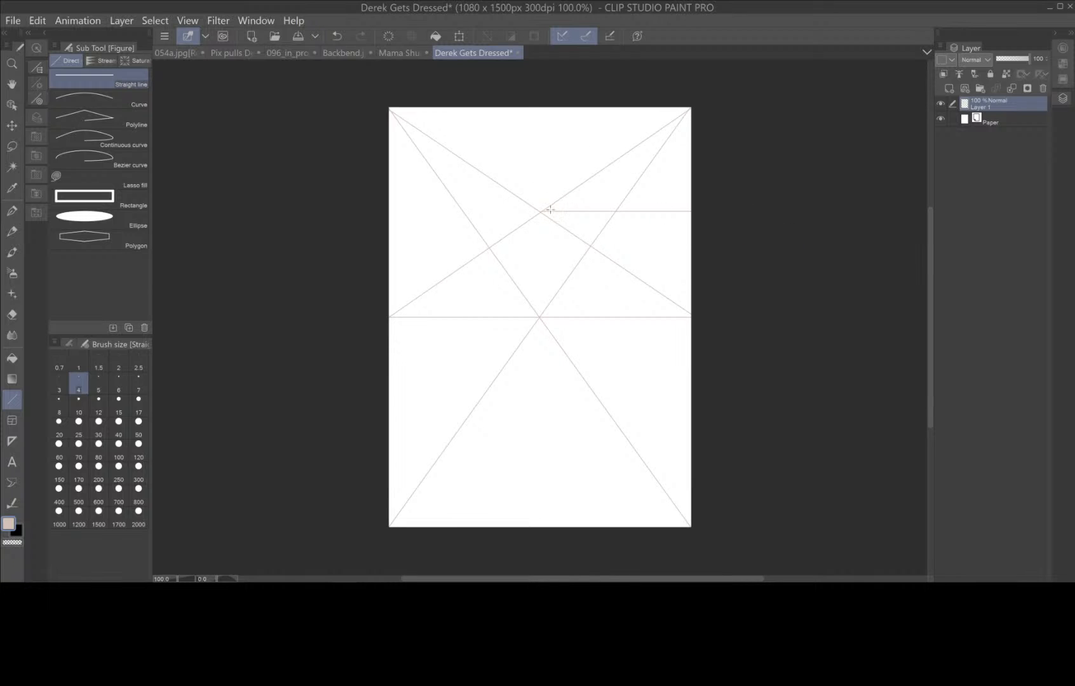
{"action": "left_click_drag", "start_coordinate": [541, 211], "coordinate": [390, 211]}
- Draw guide lines for the lower half's two diagonals and the horizontal through their crossing, plus the page's vertical centre line
{"action": "left_click_drag", "start_coordinate": [690, 316], "coordinate": [390, 526]}
{"action": "left_click_drag", "start_coordinate": [389, 316], "coordinate": [690, 526]}
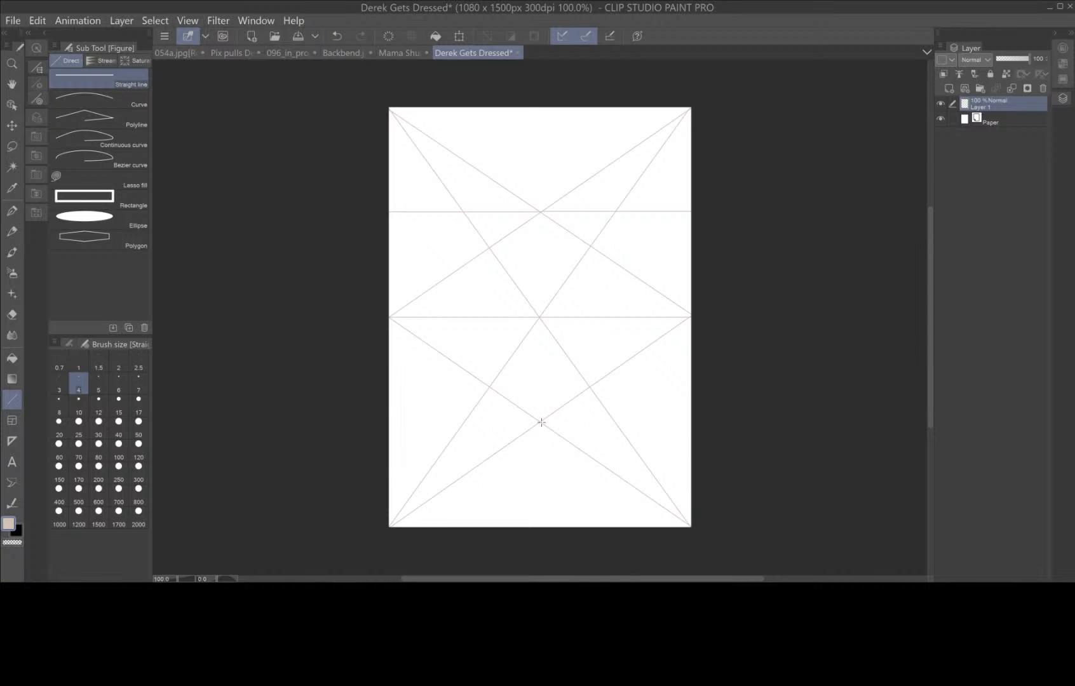
{"action": "left_click_drag", "start_coordinate": [539, 421], "coordinate": [715, 420]}
{"action": "left_click_drag", "start_coordinate": [691, 420], "coordinate": [389, 421]}
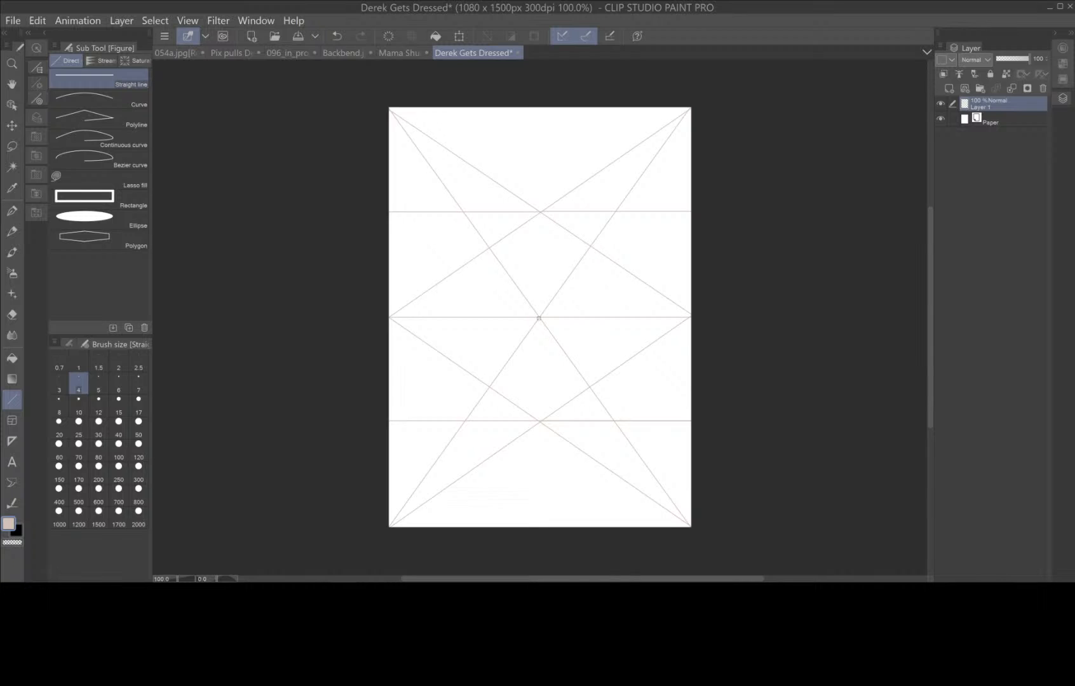
{"action": "left_click_drag", "start_coordinate": [539, 318], "coordinate": [564, 55]}
{"action": "left_click_drag", "start_coordinate": [539, 318], "coordinate": [539, 526]}
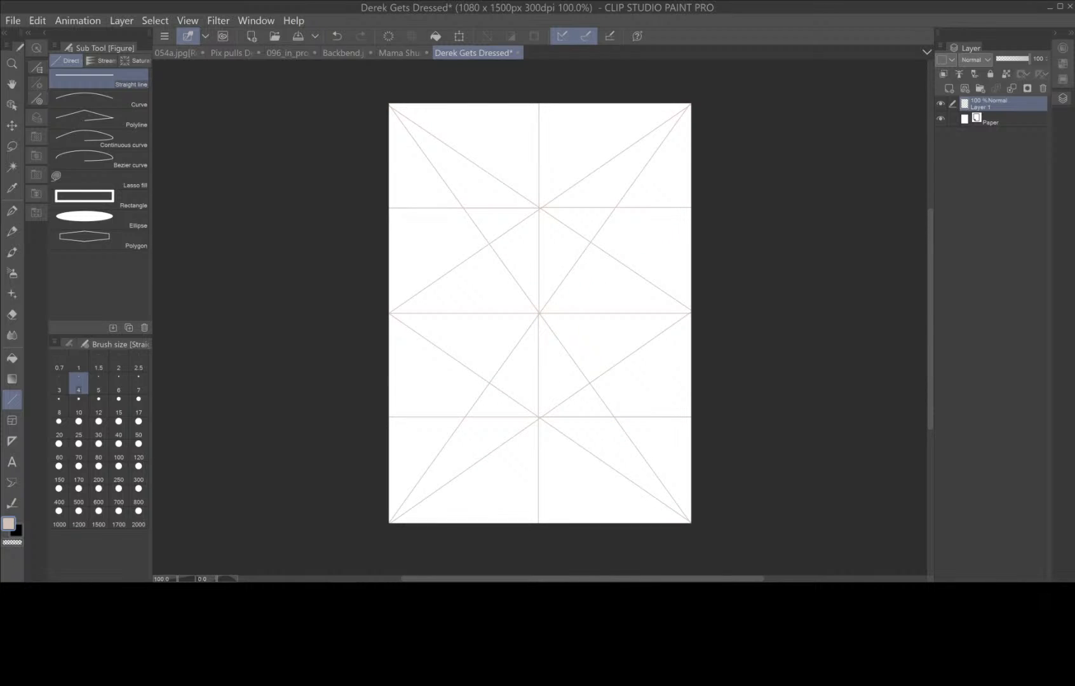
- On a new layer, draw black size 20 panel dividers along the three horizontal guides and the vertical centre guide
{"action": "left_click", "coordinate": [949, 89]}
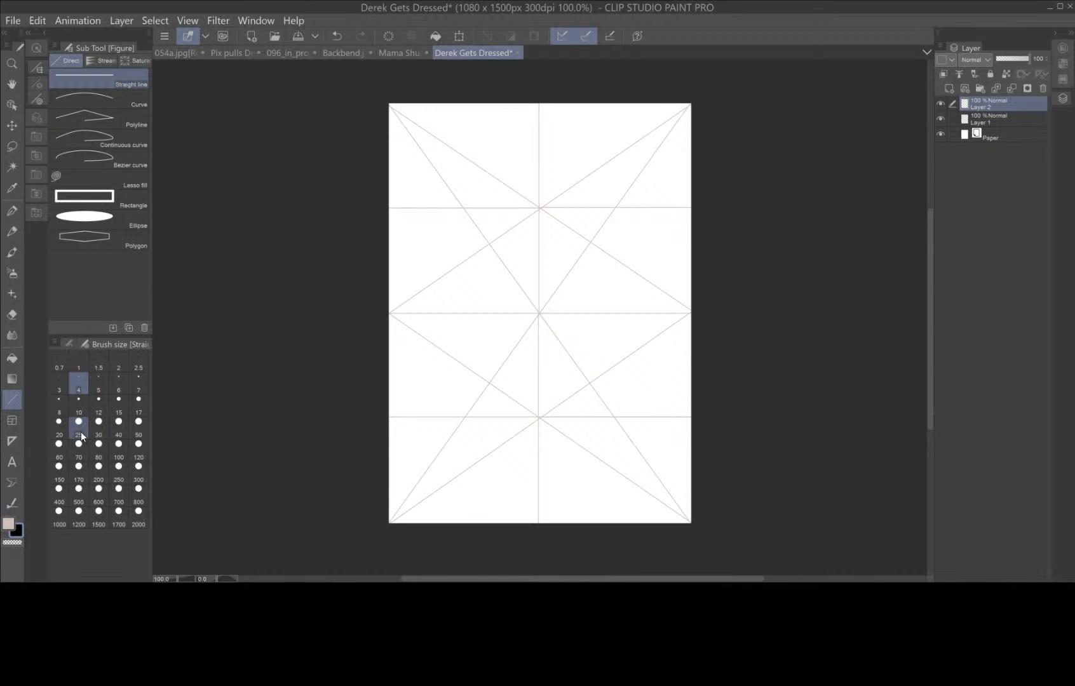
{"action": "left_click", "coordinate": [59, 426]}
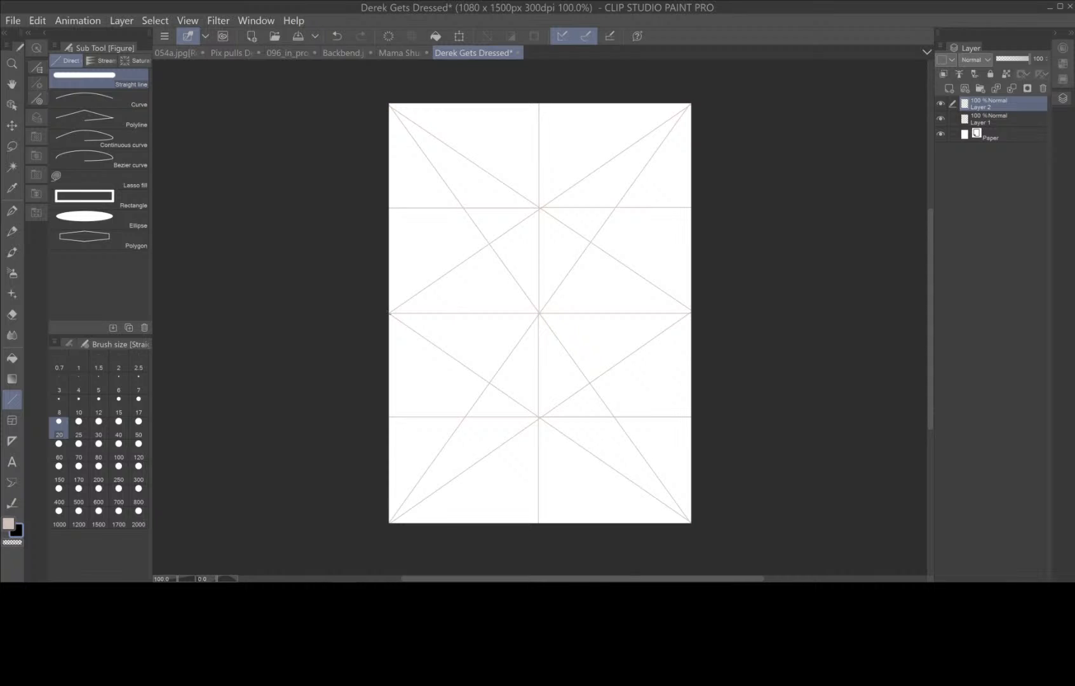
{"action": "left_click_drag", "start_coordinate": [389, 314], "coordinate": [691, 314]}
{"action": "left_click_drag", "start_coordinate": [390, 207], "coordinate": [692, 208]}
{"action": "left_click_drag", "start_coordinate": [389, 417], "coordinate": [724, 417]}
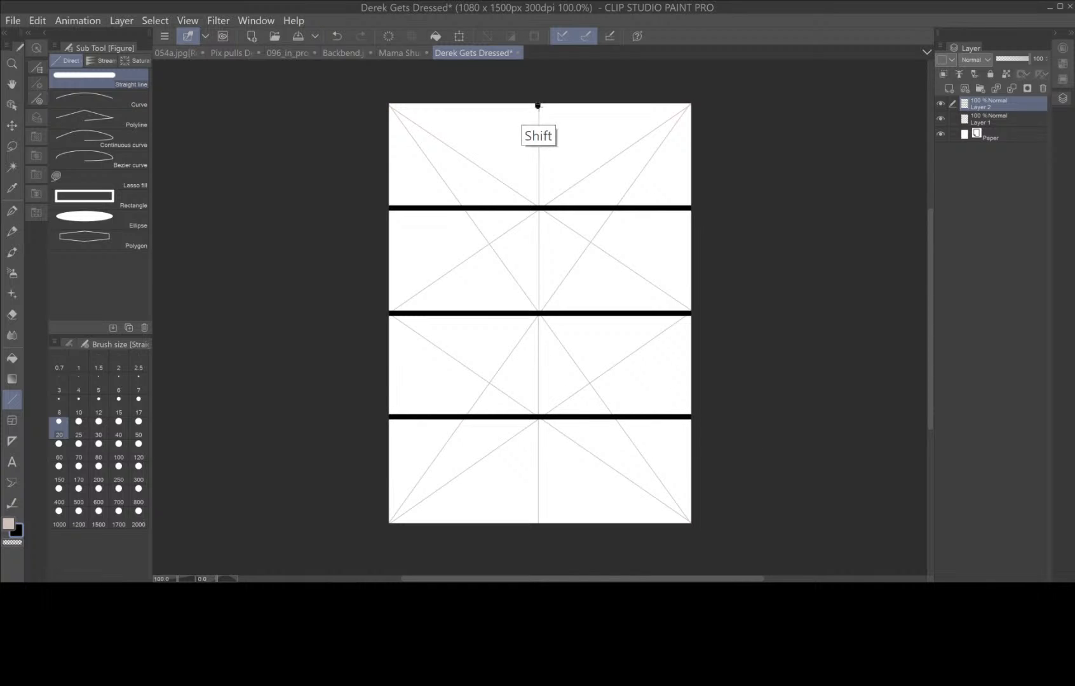
{"action": "left_click_drag", "start_coordinate": [538, 103], "coordinate": [560, 519]}
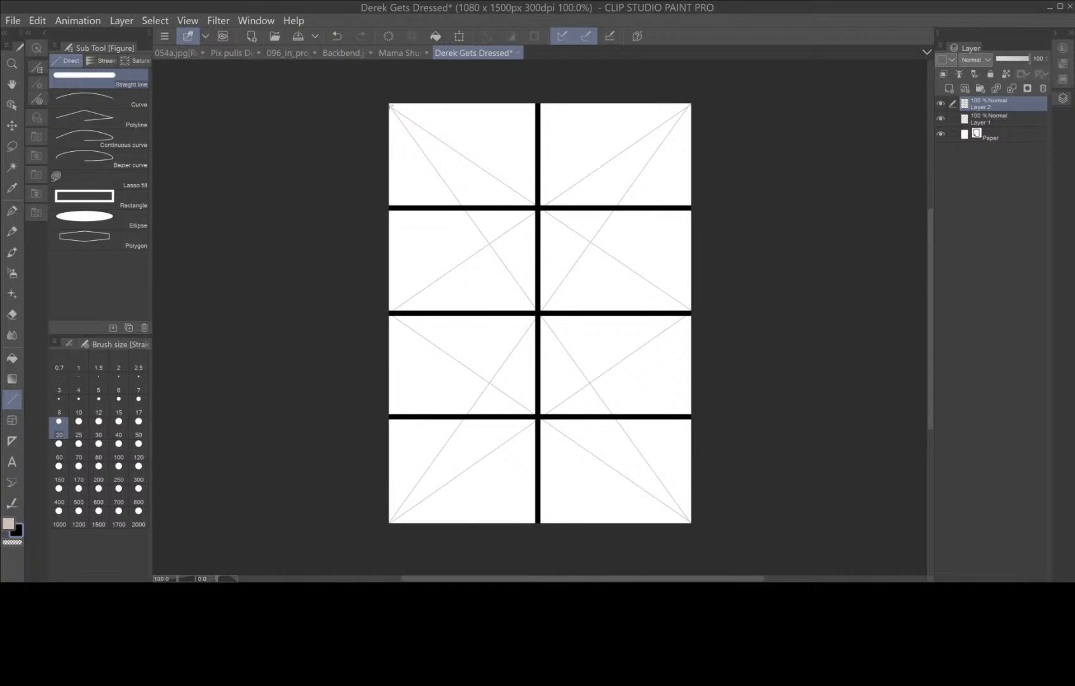
- Draw black straight border lines along all four page edges around the panel grid
{"action": "left_click_drag", "start_coordinate": [390, 104], "coordinate": [390, 523]}
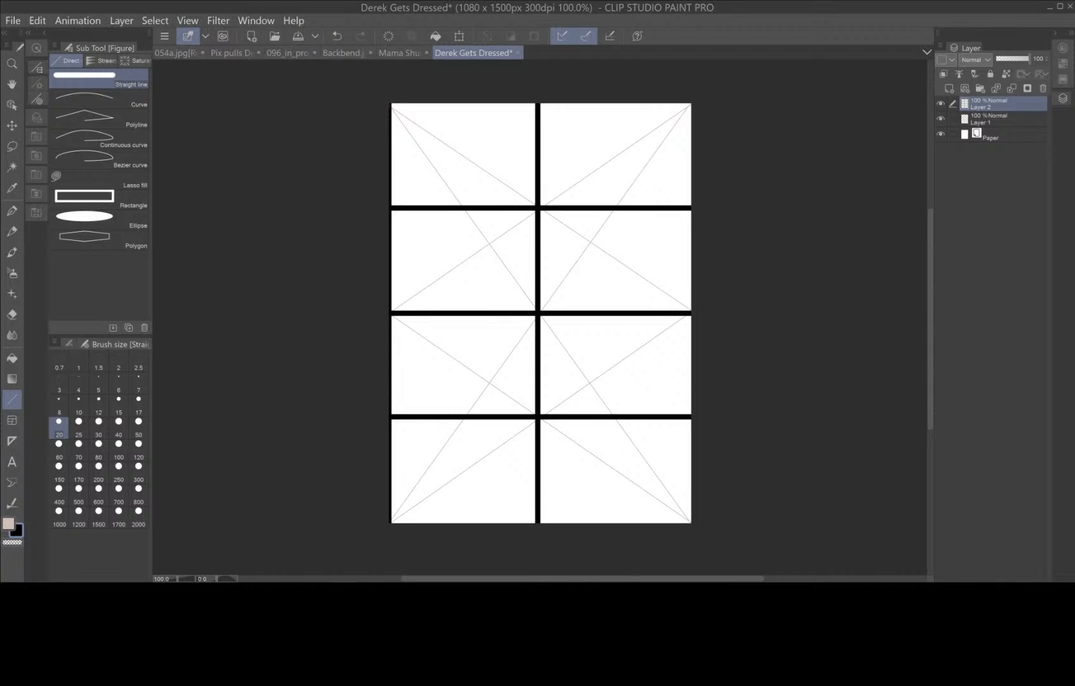
{"action": "mouse_move", "coordinate": [390, 104]}
{"action": "left_mouse_down"}
{"action": "mouse_move", "coordinate": [690, 105]}
{"action": "mouse_move", "coordinate": [689, 524]}
{"action": "left_mouse_up"}
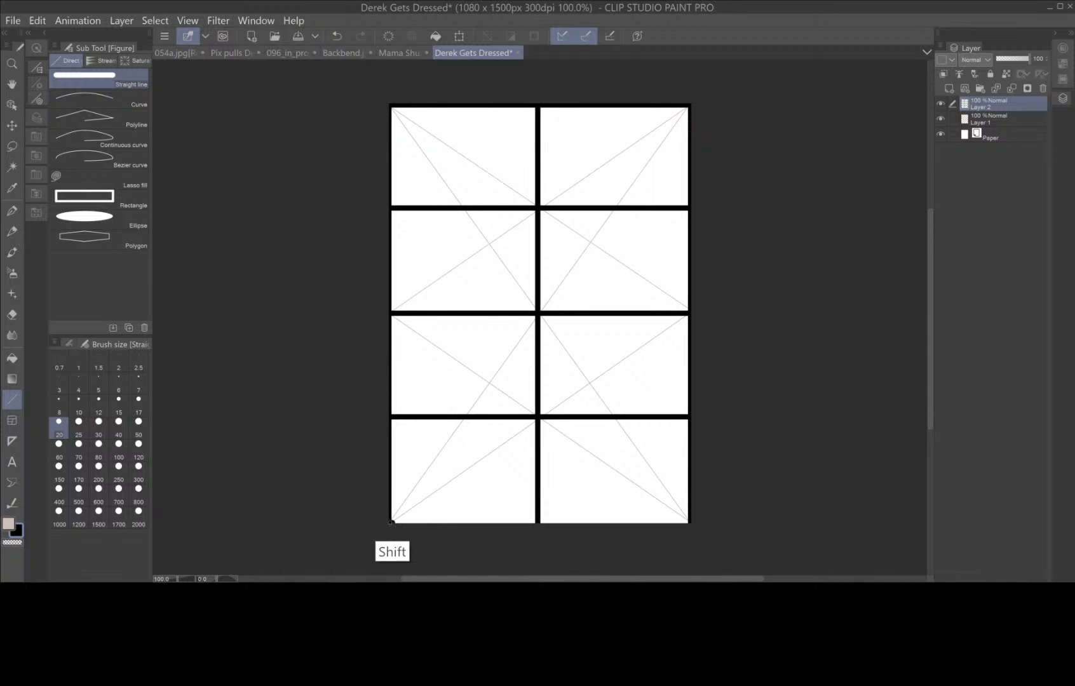
{"action": "left_click_drag", "start_coordinate": [390, 522], "coordinate": [691, 522]}
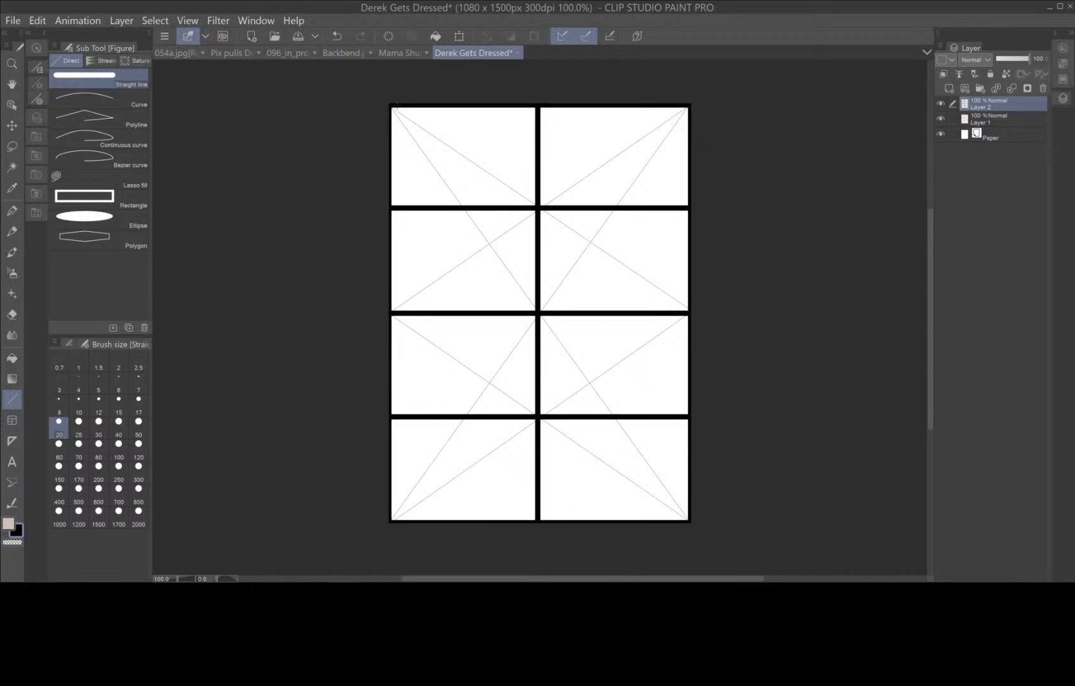
- Thicken the page's left and right borders inward with additional vertical black lines
{"action": "mouse_move", "coordinate": [396, 105]}
{"action": "left_mouse_down"}
{"action": "mouse_move", "coordinate": [393, 552]}
{"action": "mouse_move", "coordinate": [394, 525]}
{"action": "left_mouse_up"}
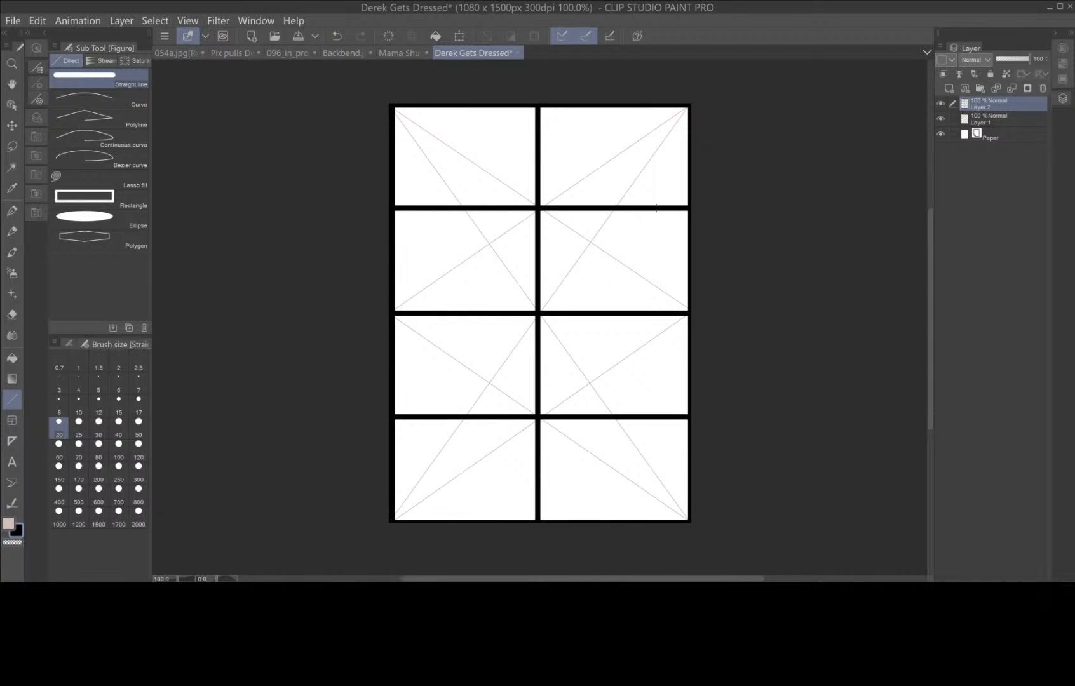
{"action": "left_click_drag", "start_coordinate": [685, 104], "coordinate": [687, 520]}
{"action": "left_click_drag", "start_coordinate": [395, 108], "coordinate": [393, 521]}
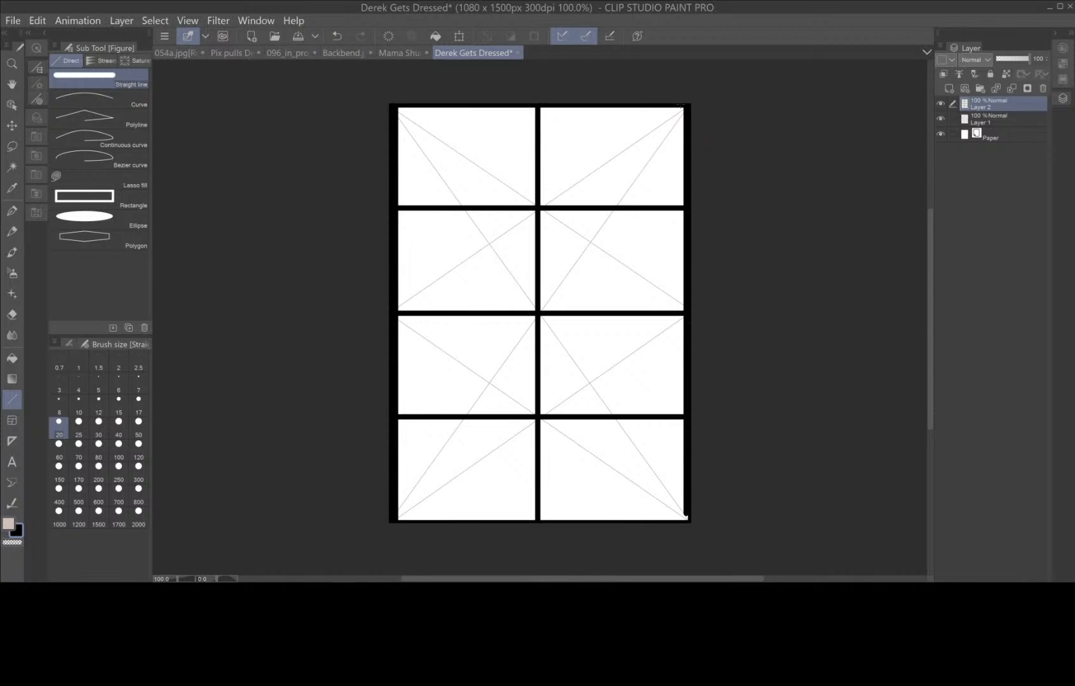
{"action": "left_click_drag", "start_coordinate": [680, 106], "coordinate": [681, 518]}
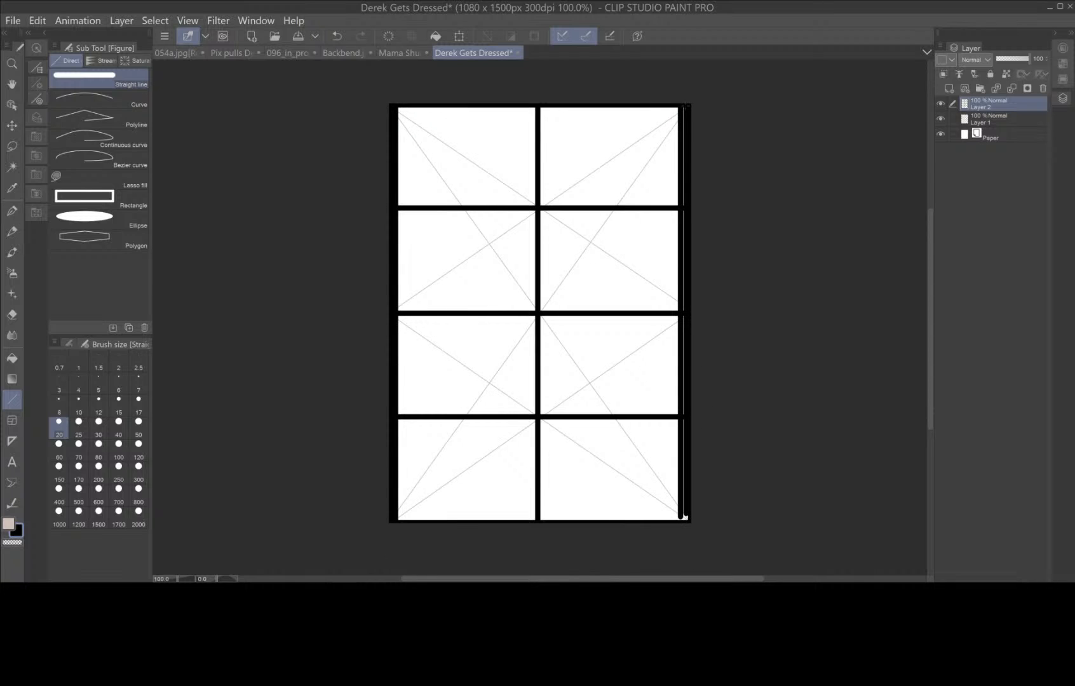
{"action": "mouse_move", "coordinate": [686, 106]}
{"action": "left_mouse_down"}
{"action": "mouse_move", "coordinate": [687, 519]}
{"action": "mouse_move", "coordinate": [664, 206]}
{"action": "mouse_move", "coordinate": [677, 107]}
{"action": "left_mouse_up"}
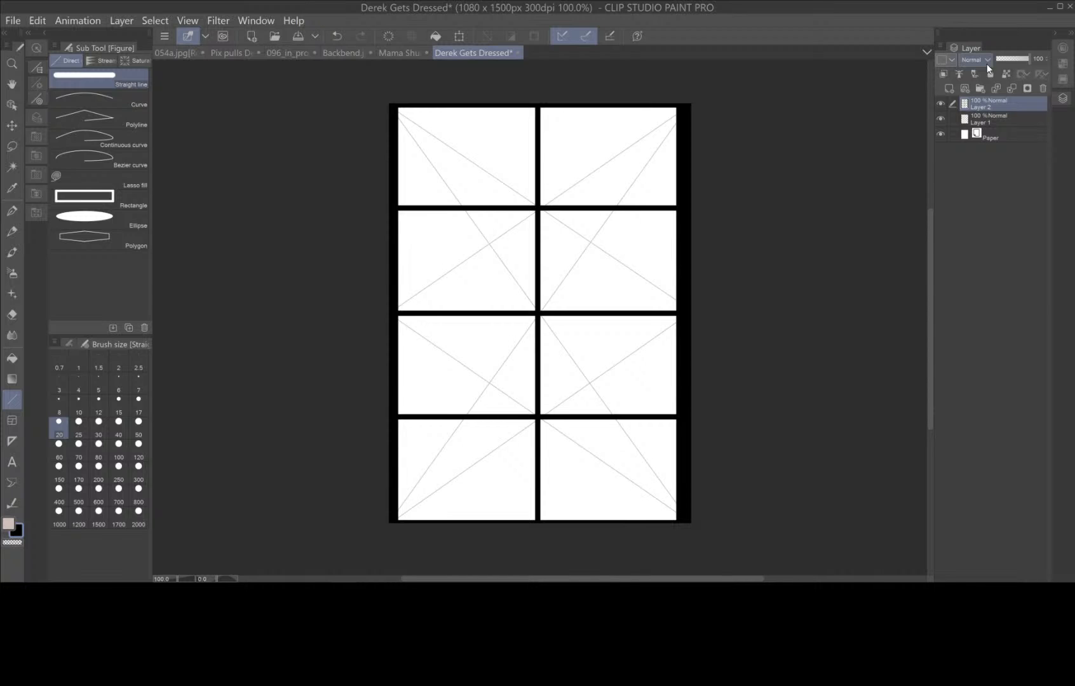
- Select the whole page on Layer 1 with the rectangular selection and delete the construction guide lines
{"action": "left_click", "coordinate": [940, 119]}
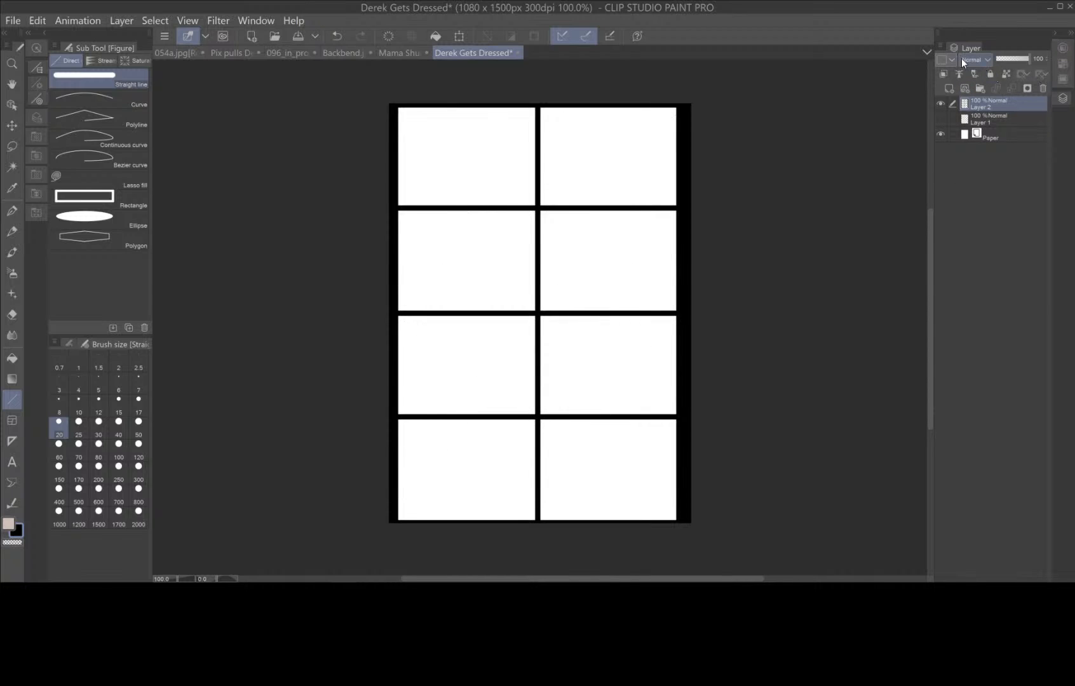
{"action": "left_click", "coordinate": [940, 118]}
{"action": "left_click", "coordinate": [1012, 121]}
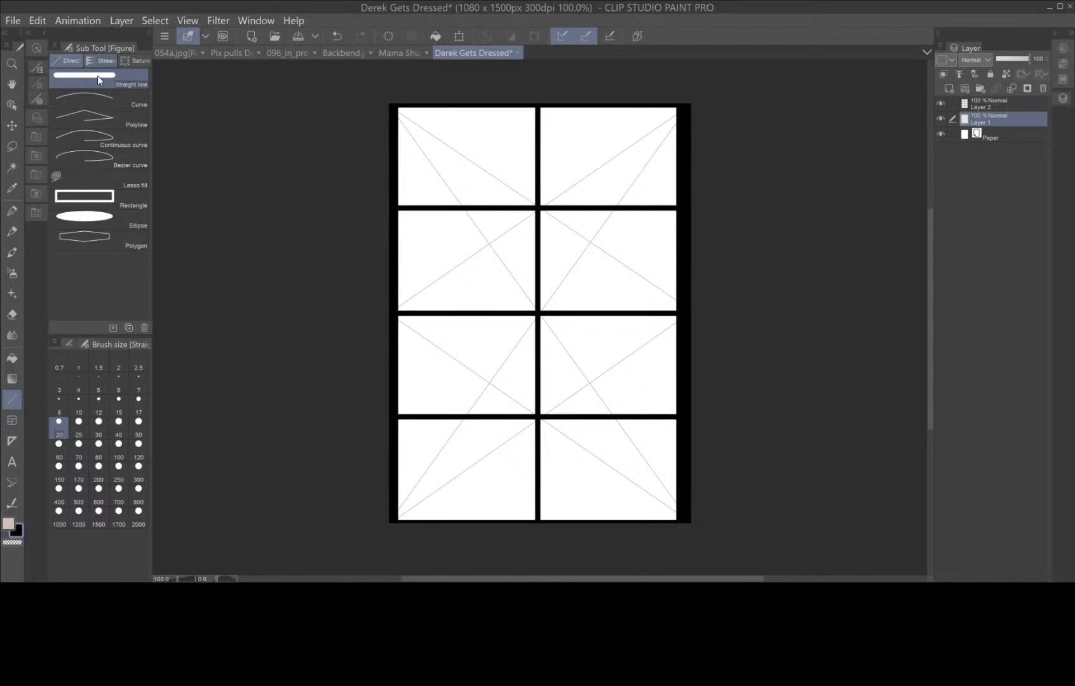
{"action": "left_click", "coordinate": [14, 146]}
{"action": "left_click", "coordinate": [96, 79]}
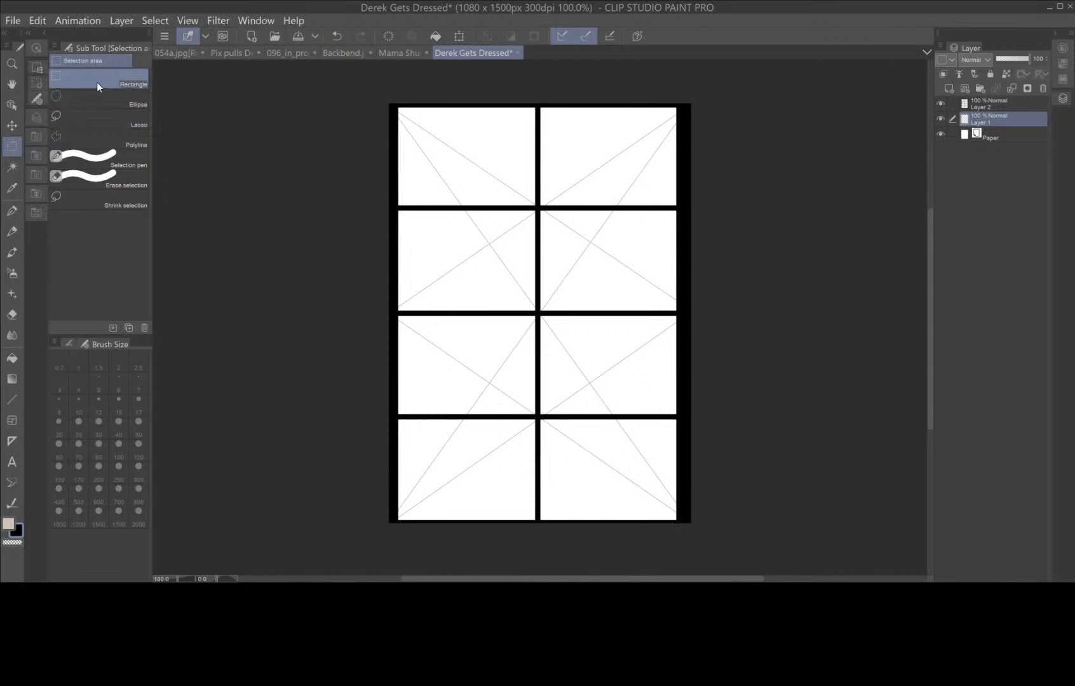
{"action": "mouse_move", "coordinate": [379, 83]}
{"action": "left_mouse_down"}
{"action": "mouse_move", "coordinate": [515, 376]}
{"action": "mouse_move", "coordinate": [729, 543]}
{"action": "left_mouse_up"}
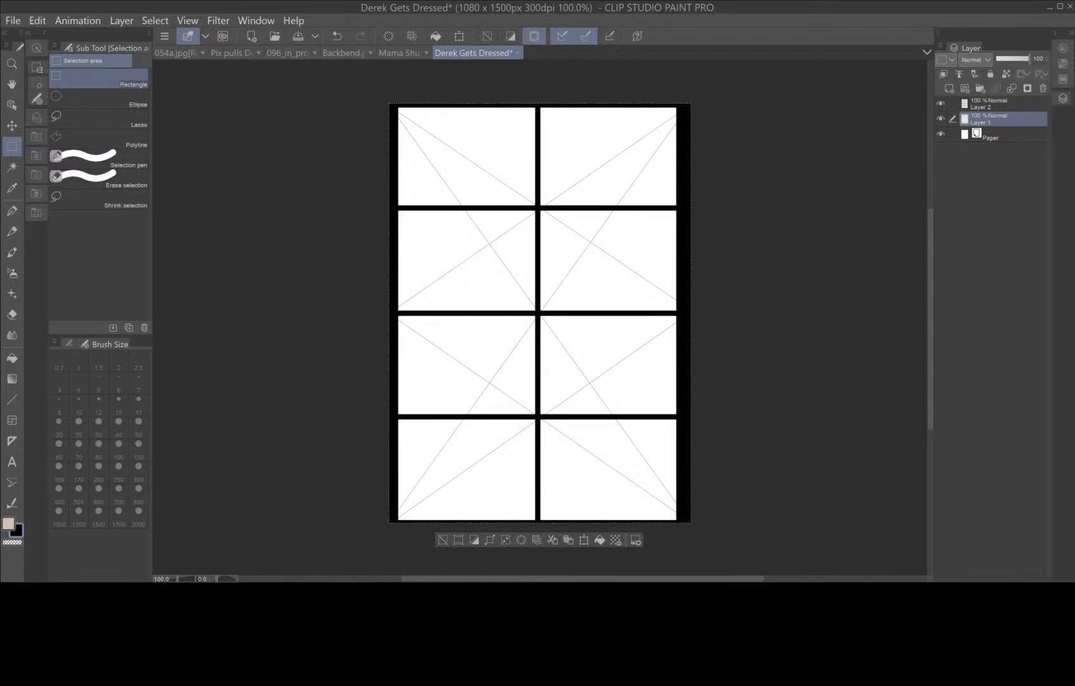
{"action": "key", "text": "Delete"}
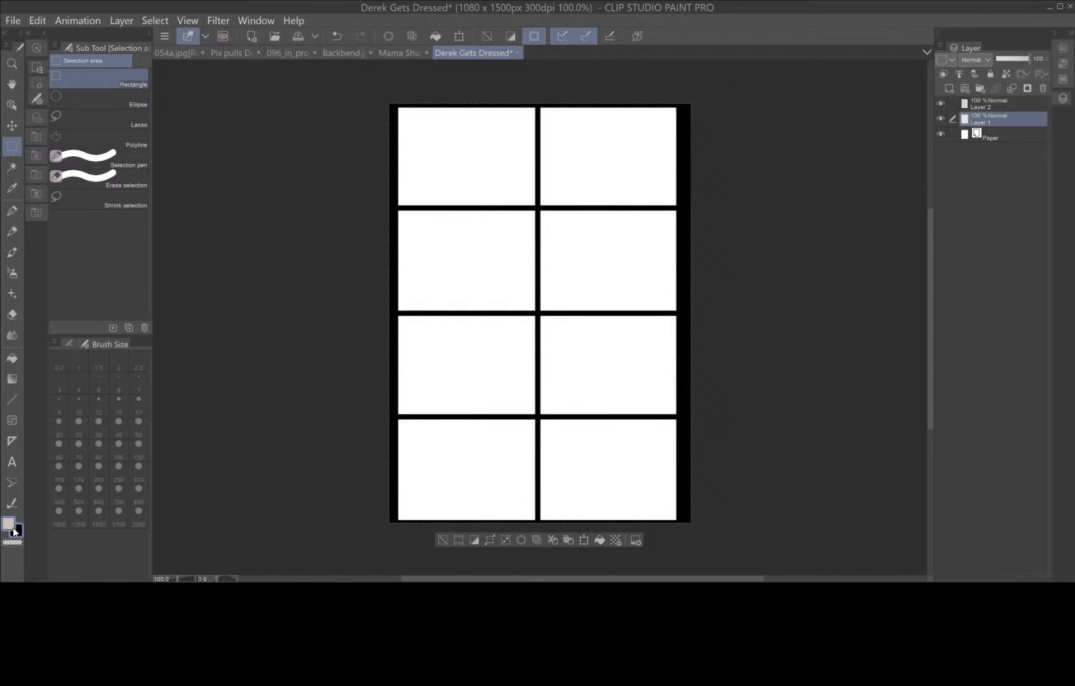
- Change the foreground drawing colour from beige to a muted cool grey
{"action": "left_click", "coordinate": [9, 525]}
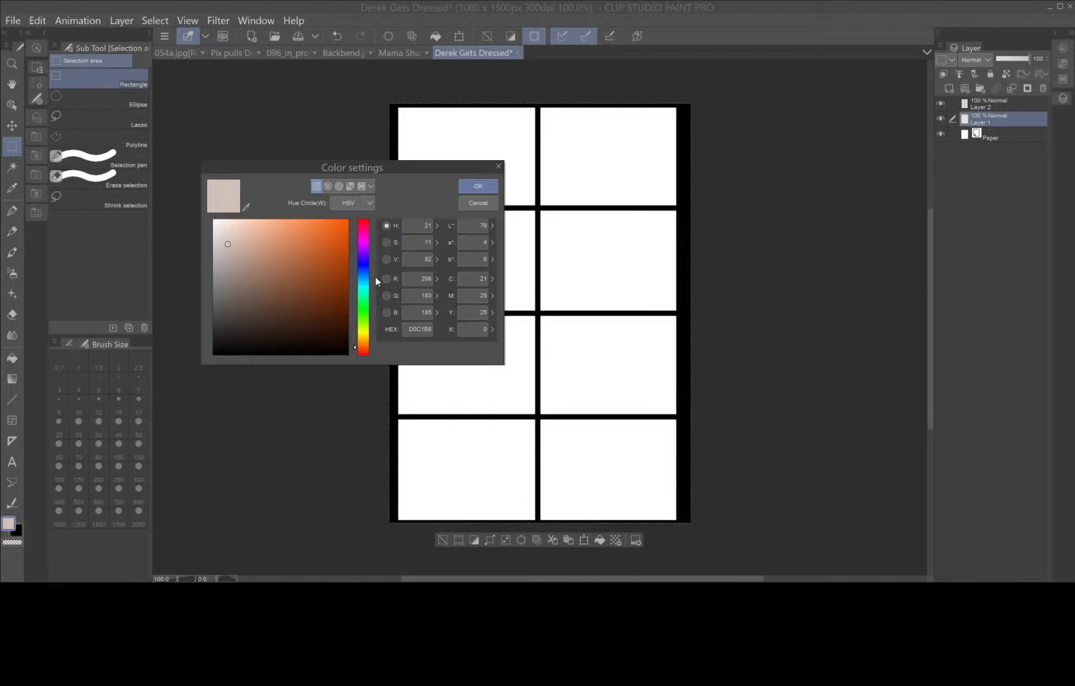
{"action": "left_click", "coordinate": [362, 282]}
{"action": "left_click_drag", "start_coordinate": [227, 242], "coordinate": [223, 279]}
{"action": "left_click", "coordinate": [478, 185]}
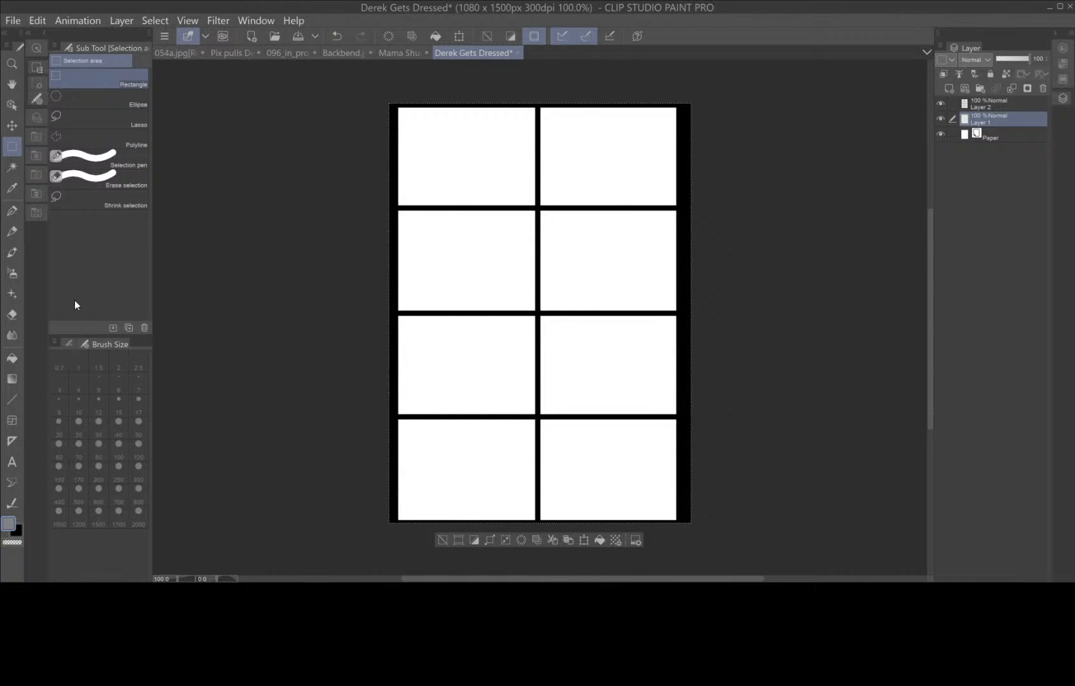
- Clear the selection and sketch the room's corner and floor lines in the upper-left panel with the G-pen
{"action": "left_click", "coordinate": [12, 210]}
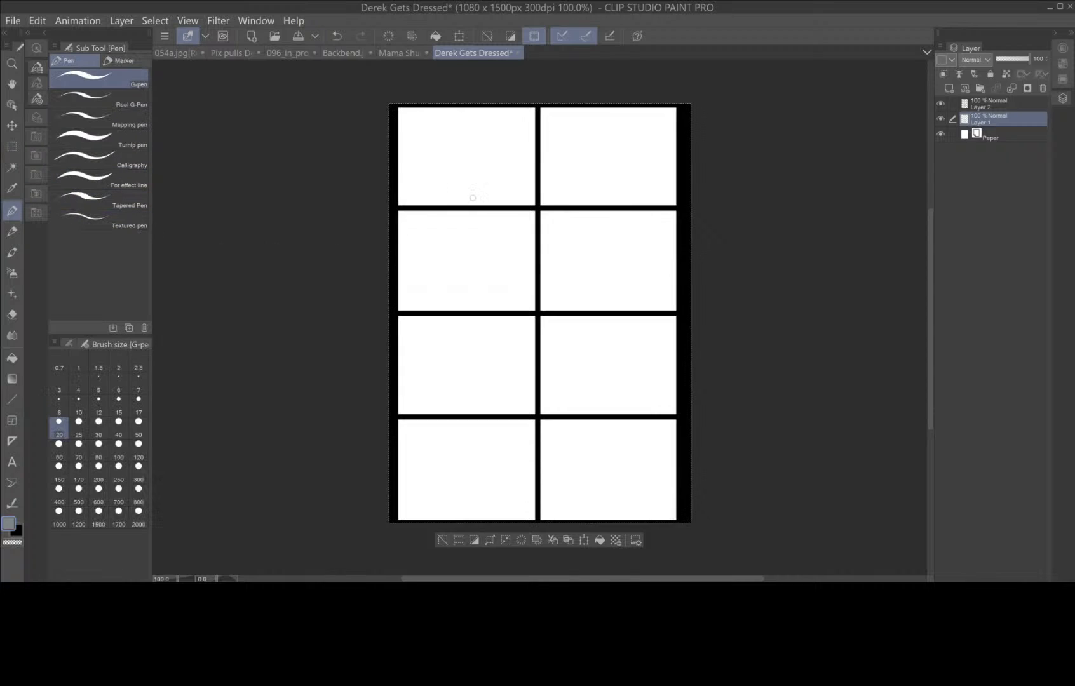
{"action": "scroll", "coordinate": [473, 197], "scroll_direction": "up", "scroll_amount": 2}
{"action": "key", "text": "h"}
{"action": "left_click_drag", "start_coordinate": [528, 163], "coordinate": [570, 387]}
{"action": "key", "text": "p"}
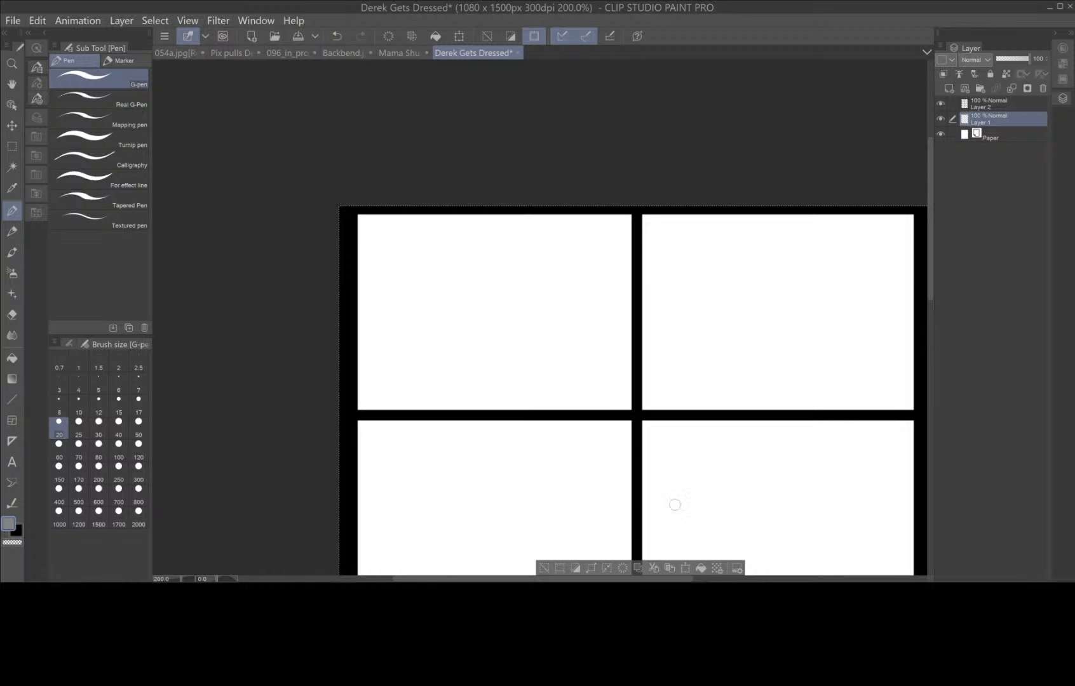
{"action": "left_click", "coordinate": [544, 568]}
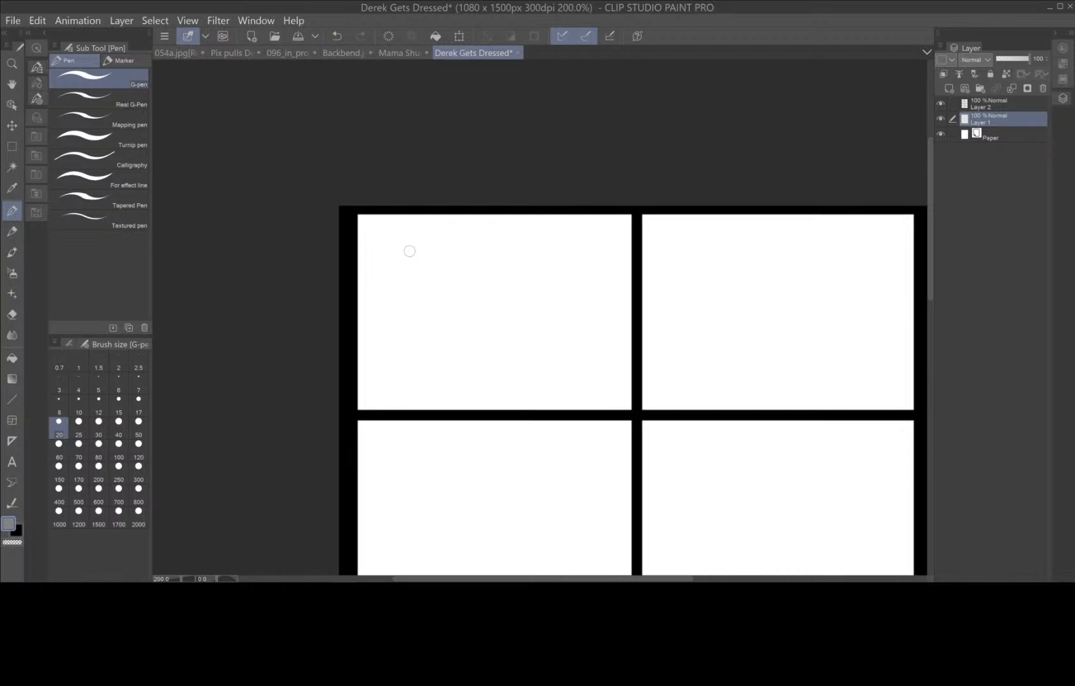
{"action": "mouse_move", "coordinate": [358, 365]}
{"action": "left_mouse_down"}
{"action": "mouse_move", "coordinate": [491, 318]}
{"action": "mouse_move", "coordinate": [439, 335]}
{"action": "mouse_move", "coordinate": [635, 335]}
{"action": "left_mouse_up"}
{"action": "left_click_drag", "start_coordinate": [424, 216], "coordinate": [433, 339]}
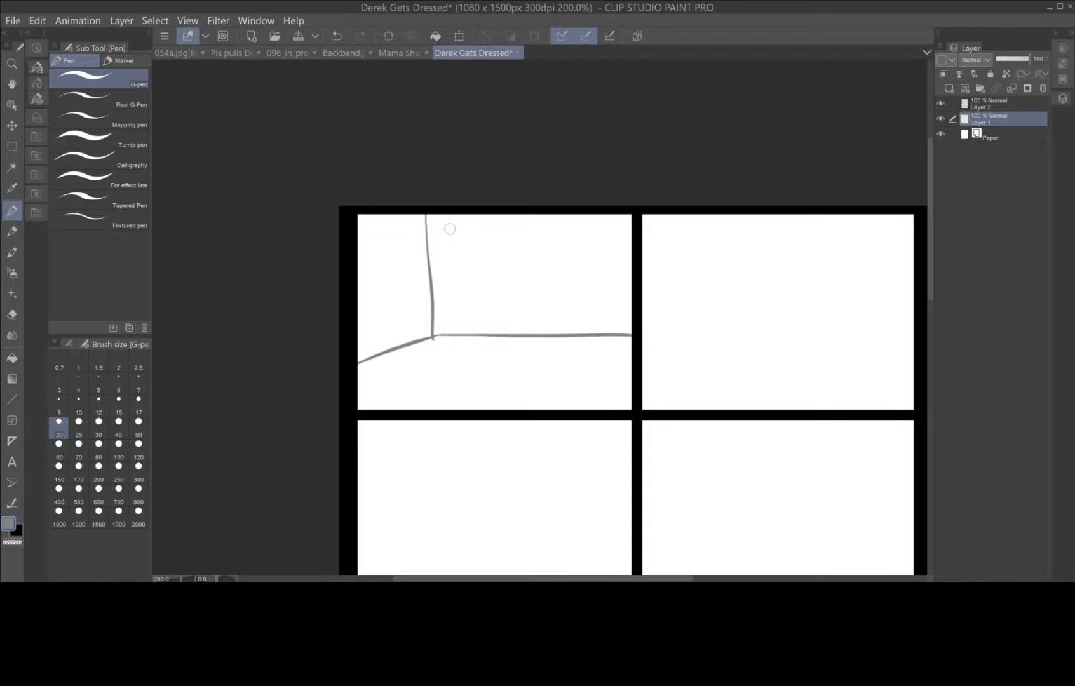
- Sketch a tall upright display case with four corner posts and a base outline in the room's corner
{"action": "left_click_drag", "start_coordinate": [432, 213], "coordinate": [434, 338]}
{"action": "mouse_move", "coordinate": [508, 215]}
{"action": "left_mouse_down"}
{"action": "mouse_move", "coordinate": [519, 336]}
{"action": "mouse_move", "coordinate": [477, 358]}
{"action": "left_mouse_up"}
{"action": "mouse_move", "coordinate": [476, 217]}
{"action": "left_mouse_down"}
{"action": "mouse_move", "coordinate": [484, 374]}
{"action": "mouse_move", "coordinate": [389, 351]}
{"action": "mouse_move", "coordinate": [505, 361]}
{"action": "left_mouse_up"}
{"action": "left_click_drag", "start_coordinate": [443, 356], "coordinate": [473, 340]}
{"action": "left_click_drag", "start_coordinate": [412, 216], "coordinate": [413, 352]}
{"action": "left_click_drag", "start_coordinate": [403, 286], "coordinate": [402, 330]}
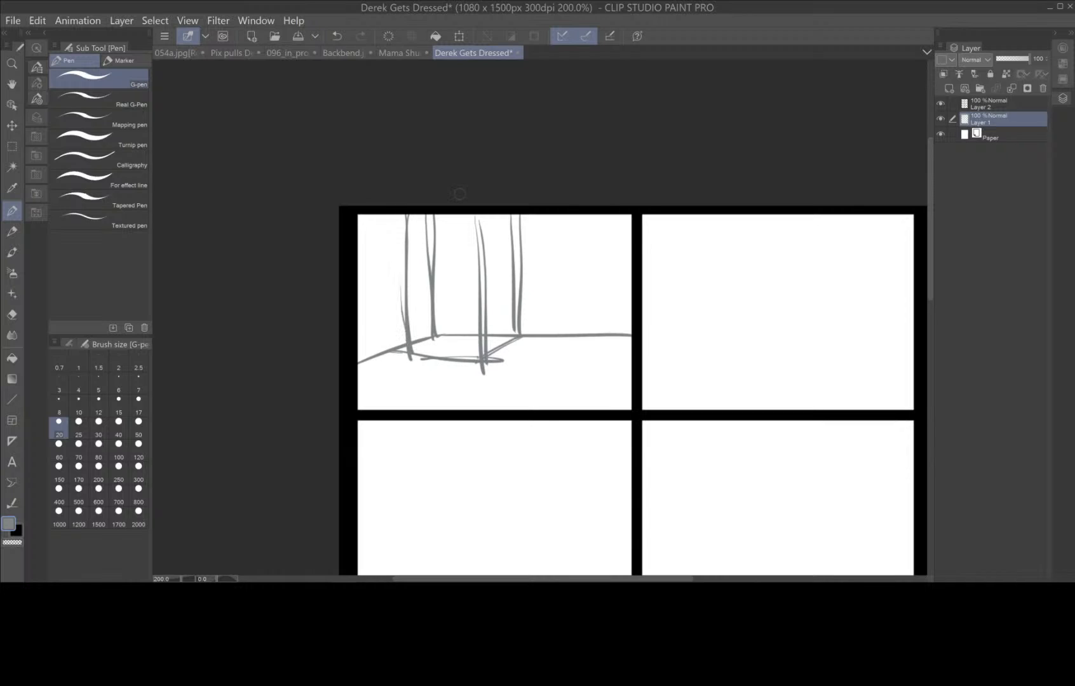
- Sketch a small standing figure inside the case with a head, torso, hips, legs and arms
{"action": "mouse_move", "coordinate": [455, 221]}
{"action": "left_mouse_down"}
{"action": "mouse_move", "coordinate": [468, 249]}
{"action": "mouse_move", "coordinate": [448, 259]}
{"action": "mouse_move", "coordinate": [464, 259]}
{"action": "mouse_move", "coordinate": [452, 283]}
{"action": "left_mouse_up"}
{"action": "left_click_drag", "start_coordinate": [467, 251], "coordinate": [455, 280]}
{"action": "left_click_drag", "start_coordinate": [459, 258], "coordinate": [452, 298]}
{"action": "mouse_move", "coordinate": [461, 274]}
{"action": "left_mouse_down"}
{"action": "mouse_move", "coordinate": [460, 299]}
{"action": "mouse_move", "coordinate": [473, 297]}
{"action": "mouse_move", "coordinate": [449, 311]}
{"action": "mouse_move", "coordinate": [448, 360]}
{"action": "left_mouse_up"}
{"action": "left_click_drag", "start_coordinate": [472, 295], "coordinate": [471, 360]}
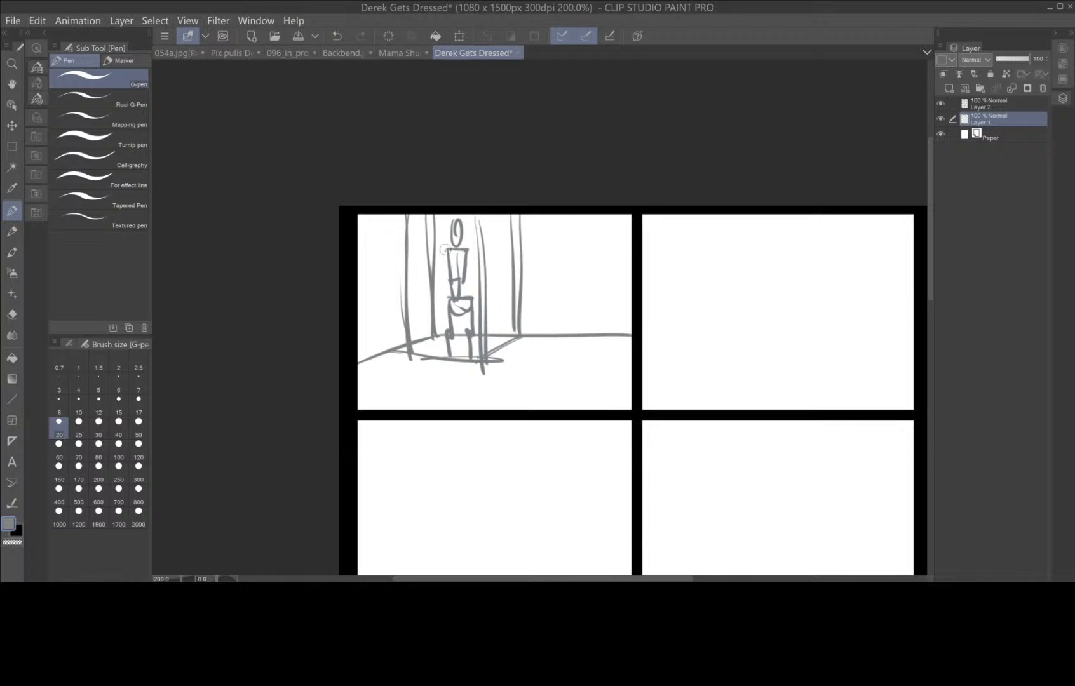
{"action": "left_click_drag", "start_coordinate": [442, 283], "coordinate": [446, 314]}
{"action": "left_click_drag", "start_coordinate": [473, 248], "coordinate": [471, 327]}
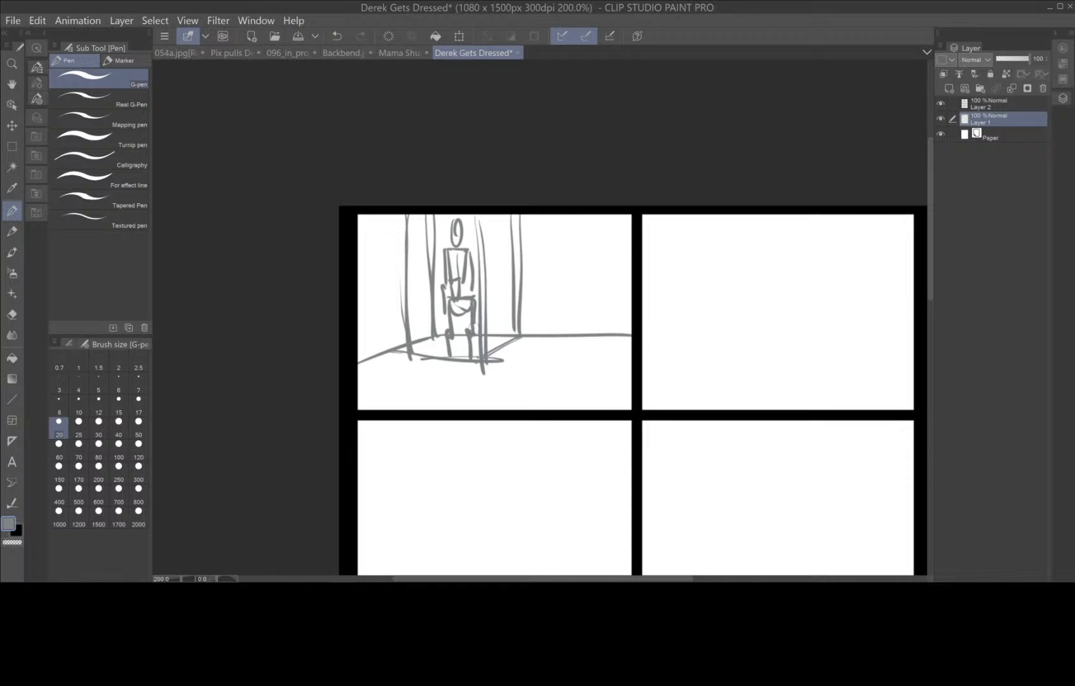
- Draw a box-shaped pedestal beneath the case and extend the case's right side down to it
{"action": "left_click", "coordinate": [477, 368]}
{"action": "left_click_drag", "start_coordinate": [411, 360], "coordinate": [428, 390]}
{"action": "left_click_drag", "start_coordinate": [487, 365], "coordinate": [494, 401]}
{"action": "mouse_move", "coordinate": [399, 383]}
{"action": "left_mouse_down"}
{"action": "mouse_move", "coordinate": [465, 390]}
{"action": "mouse_move", "coordinate": [516, 378]}
{"action": "mouse_move", "coordinate": [537, 361]}
{"action": "mouse_move", "coordinate": [537, 337]}
{"action": "left_mouse_up"}
{"action": "left_click_drag", "start_coordinate": [535, 281], "coordinate": [538, 335]}
{"action": "mouse_move", "coordinate": [534, 226]}
{"action": "left_mouse_down"}
{"action": "mouse_move", "coordinate": [537, 379]}
{"action": "mouse_move", "coordinate": [532, 361]}
{"action": "left_mouse_up"}
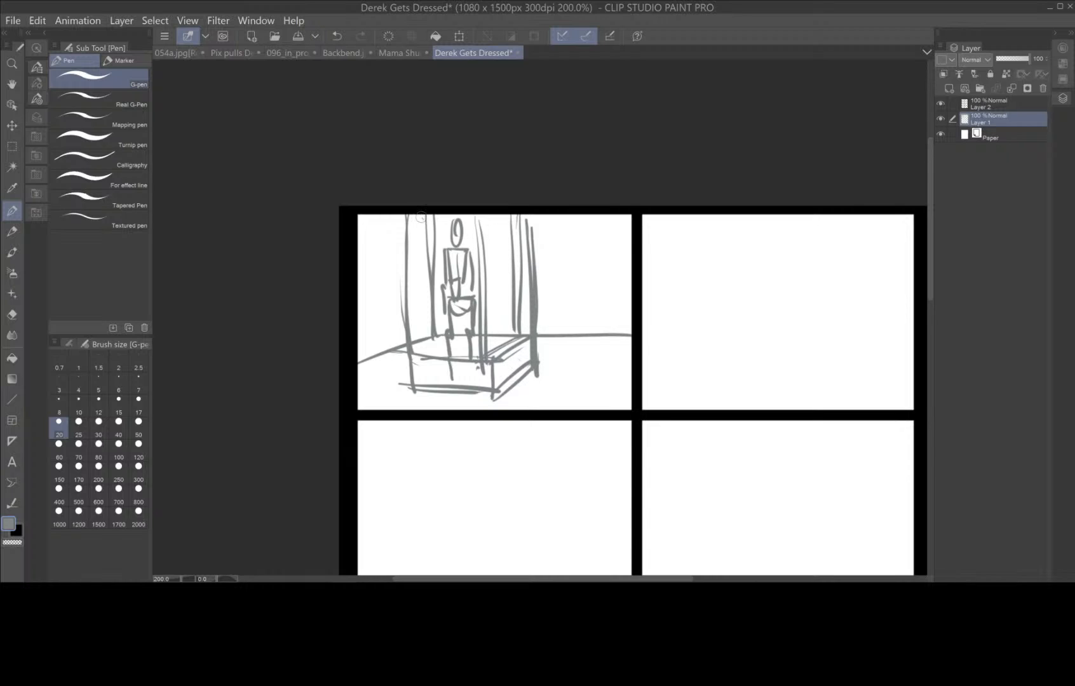
- Add arm, joint, leg, head and chest details to the figure and inner vertical lines to the case
{"action": "mouse_move", "coordinate": [478, 277]}
{"action": "left_mouse_down"}
{"action": "mouse_move", "coordinate": [467, 281]}
{"action": "mouse_move", "coordinate": [478, 317]}
{"action": "left_mouse_up"}
{"action": "mouse_move", "coordinate": [471, 271]}
{"action": "left_mouse_down"}
{"action": "mouse_move", "coordinate": [459, 306]}
{"action": "mouse_move", "coordinate": [471, 333]}
{"action": "mouse_move", "coordinate": [449, 337]}
{"action": "mouse_move", "coordinate": [452, 382]}
{"action": "left_mouse_up"}
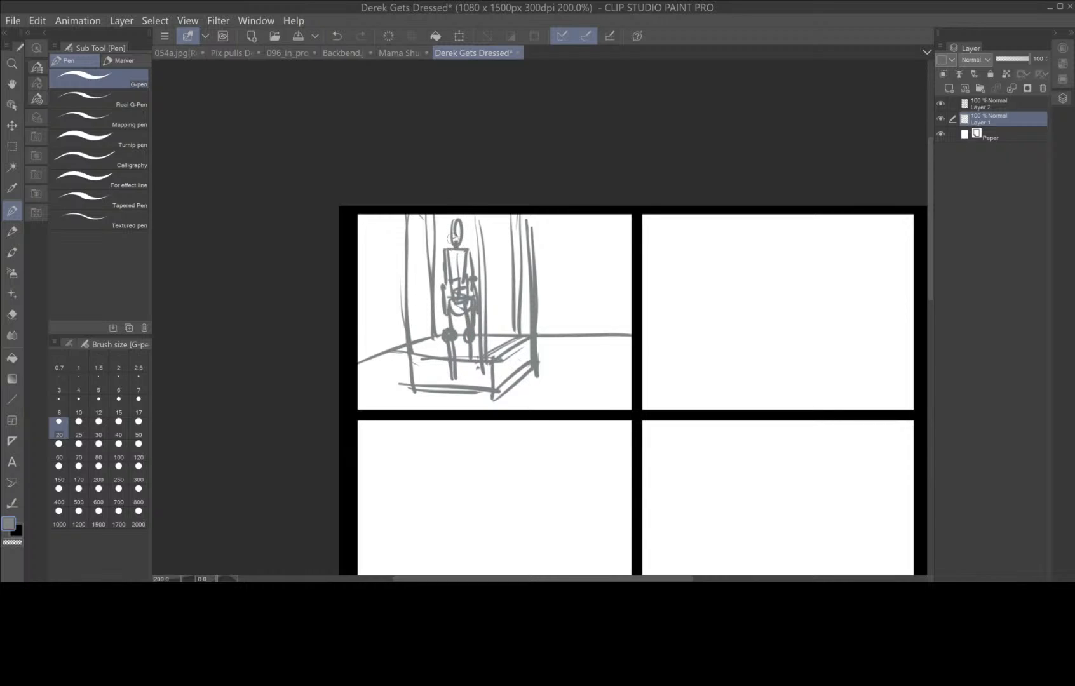
{"action": "mouse_move", "coordinate": [452, 239]}
{"action": "left_mouse_down"}
{"action": "mouse_move", "coordinate": [456, 226]}
{"action": "mouse_move", "coordinate": [449, 259]}
{"action": "mouse_move", "coordinate": [469, 252]}
{"action": "mouse_move", "coordinate": [461, 280]}
{"action": "left_mouse_up"}
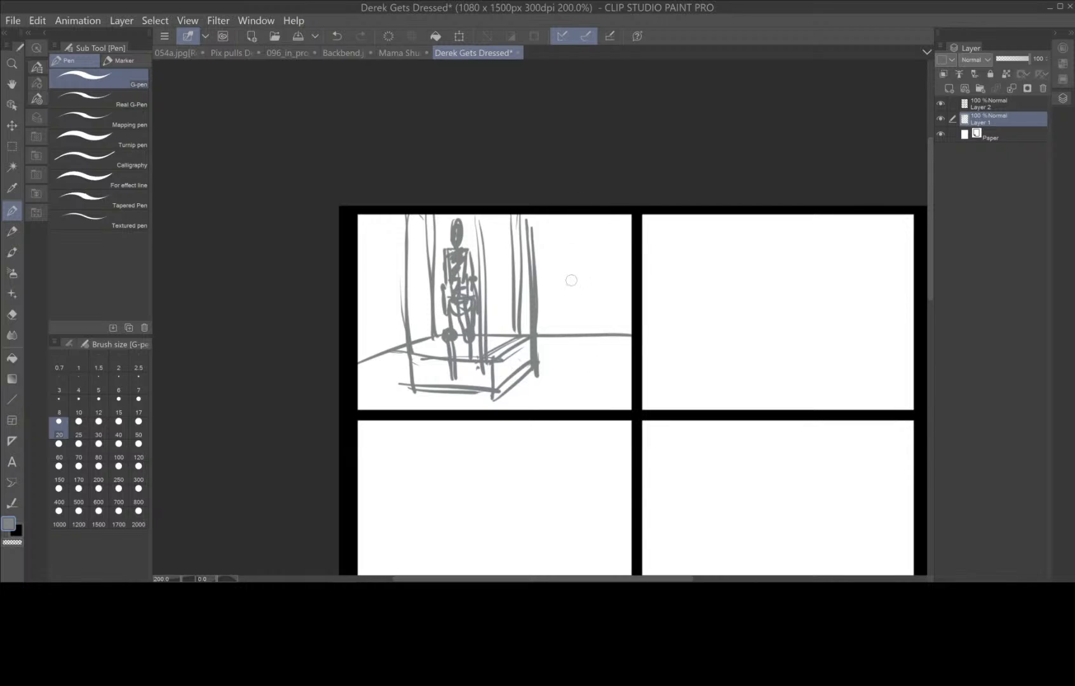
{"action": "mouse_move", "coordinate": [486, 232]}
{"action": "left_mouse_down"}
{"action": "mouse_move", "coordinate": [497, 363]}
{"action": "mouse_move", "coordinate": [498, 354]}
{"action": "left_mouse_up"}
{"action": "left_click_drag", "start_coordinate": [414, 316], "coordinate": [413, 341]}
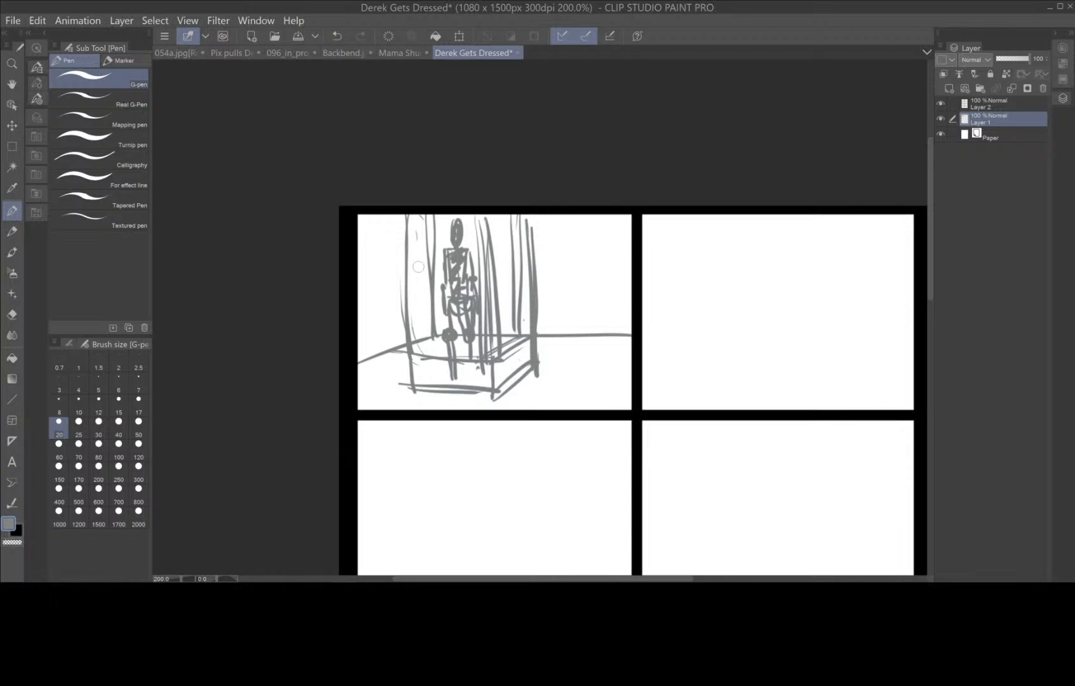
- Add vertical lines to the display case and sketch a tall pointed figure with a small figure before it on the first panel's right side
{"action": "left_click_drag", "start_coordinate": [416, 270], "coordinate": [414, 336]}
{"action": "left_click_drag", "start_coordinate": [422, 343], "coordinate": [423, 371]}
{"action": "mouse_move", "coordinate": [588, 245]}
{"action": "left_mouse_down"}
{"action": "mouse_move", "coordinate": [566, 353]}
{"action": "mouse_move", "coordinate": [602, 232]}
{"action": "mouse_move", "coordinate": [629, 359]}
{"action": "left_mouse_up"}
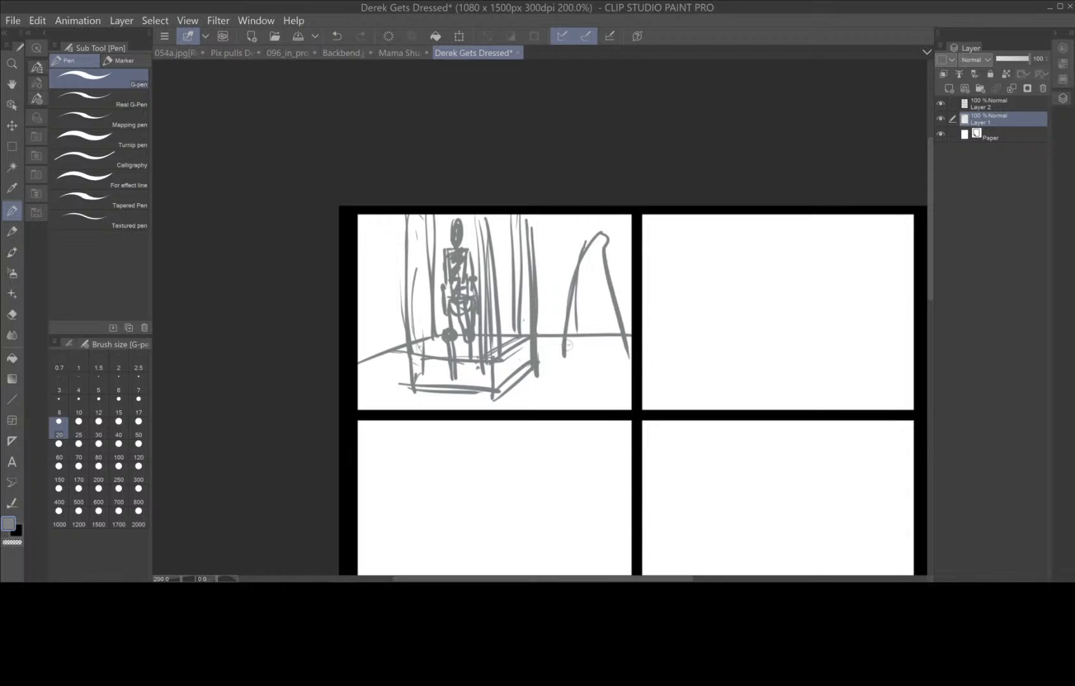
{"action": "left_click_drag", "start_coordinate": [566, 346], "coordinate": [620, 383]}
{"action": "left_click_drag", "start_coordinate": [602, 275], "coordinate": [606, 388]}
{"action": "mouse_move", "coordinate": [604, 338]}
{"action": "left_mouse_down"}
{"action": "mouse_move", "coordinate": [606, 399]}
{"action": "mouse_move", "coordinate": [590, 379]}
{"action": "mouse_move", "coordinate": [616, 384]}
{"action": "left_mouse_up"}
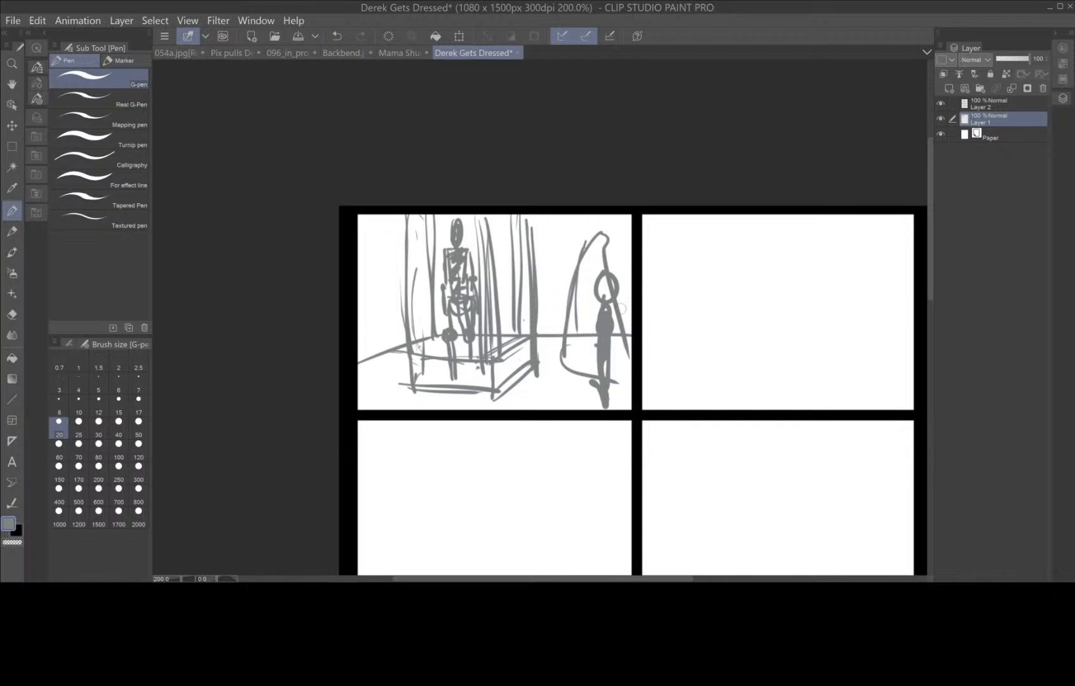
- Add facial marks and base curves to the pointed figure, with a coiled shape on the floor beside it
{"action": "mouse_move", "coordinate": [586, 257]}
{"action": "left_mouse_down"}
{"action": "mouse_move", "coordinate": [568, 307]}
{"action": "mouse_move", "coordinate": [594, 309]}
{"action": "mouse_move", "coordinate": [583, 341]}
{"action": "mouse_move", "coordinate": [592, 353]}
{"action": "mouse_move", "coordinate": [591, 342]}
{"action": "left_mouse_up"}
{"action": "mouse_move", "coordinate": [577, 339]}
{"action": "left_mouse_down"}
{"action": "mouse_move", "coordinate": [591, 353]}
{"action": "mouse_move", "coordinate": [557, 375]}
{"action": "mouse_move", "coordinate": [634, 376]}
{"action": "left_mouse_up"}
{"action": "left_click_drag", "start_coordinate": [628, 337], "coordinate": [632, 354]}
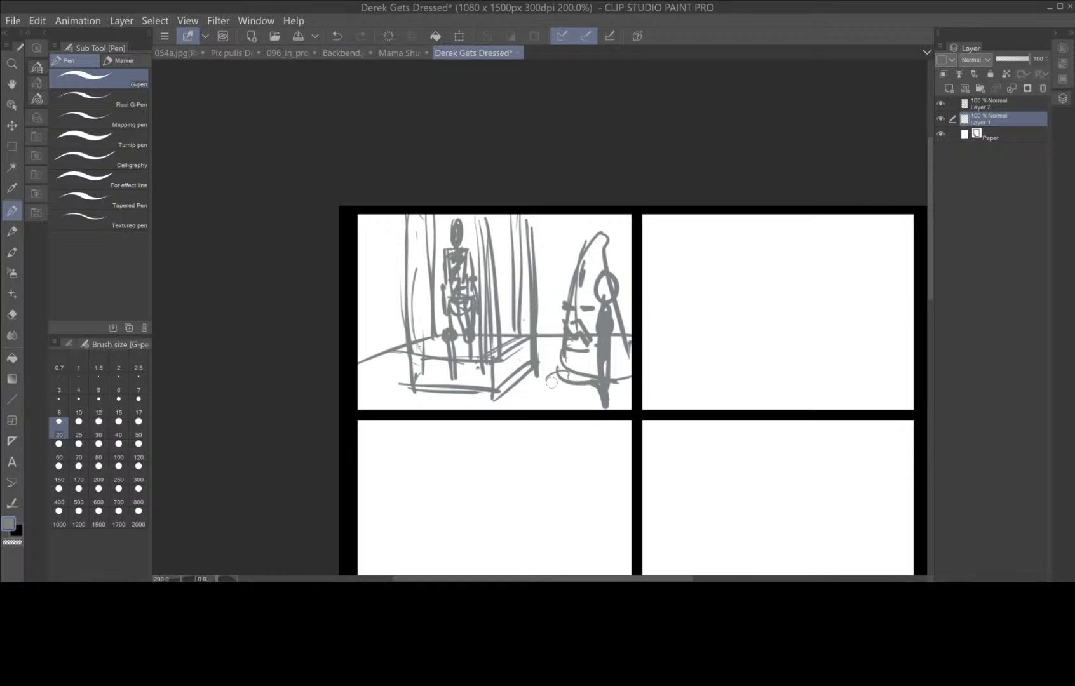
{"action": "mouse_move", "coordinate": [552, 383]}
{"action": "left_mouse_down"}
{"action": "mouse_move", "coordinate": [538, 406]}
{"action": "mouse_move", "coordinate": [551, 380]}
{"action": "mouse_move", "coordinate": [548, 405]}
{"action": "mouse_move", "coordinate": [619, 378]}
{"action": "mouse_move", "coordinate": [629, 412]}
{"action": "left_mouse_up"}
{"action": "left_click_drag", "start_coordinate": [550, 348], "coordinate": [563, 370]}
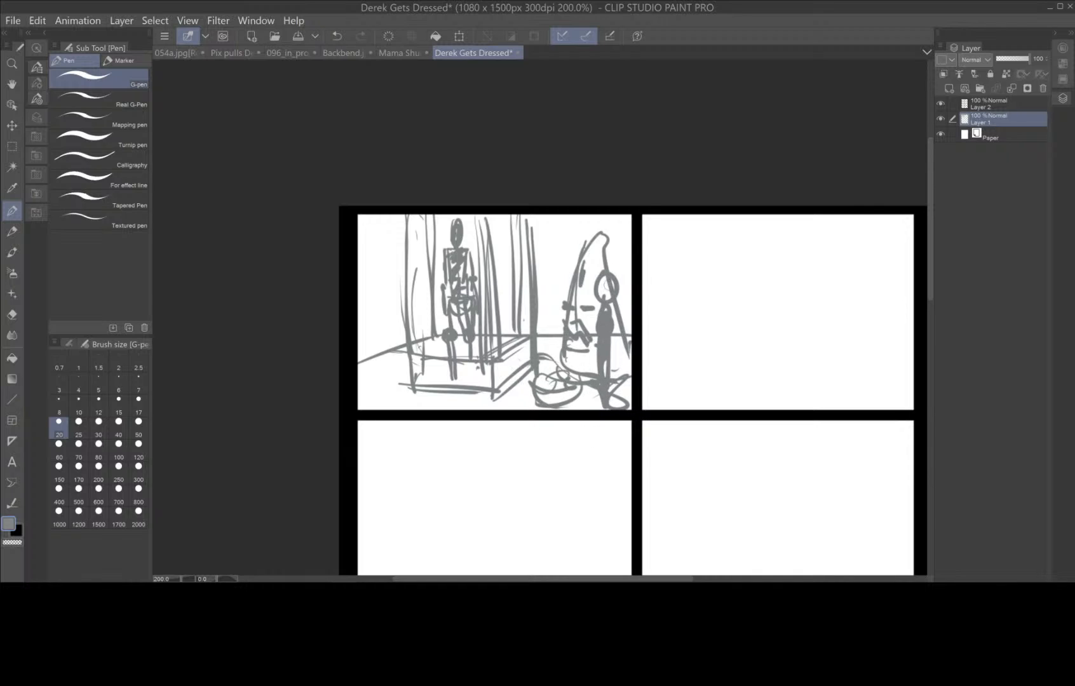
- Fill the small figure as a solid gray silhouette and shade the lower part of the pointed figure behind it
{"action": "mouse_move", "coordinate": [603, 281]}
{"action": "left_mouse_down"}
{"action": "mouse_move", "coordinate": [603, 298]}
{"action": "mouse_move", "coordinate": [613, 286]}
{"action": "mouse_move", "coordinate": [608, 407]}
{"action": "left_mouse_up"}
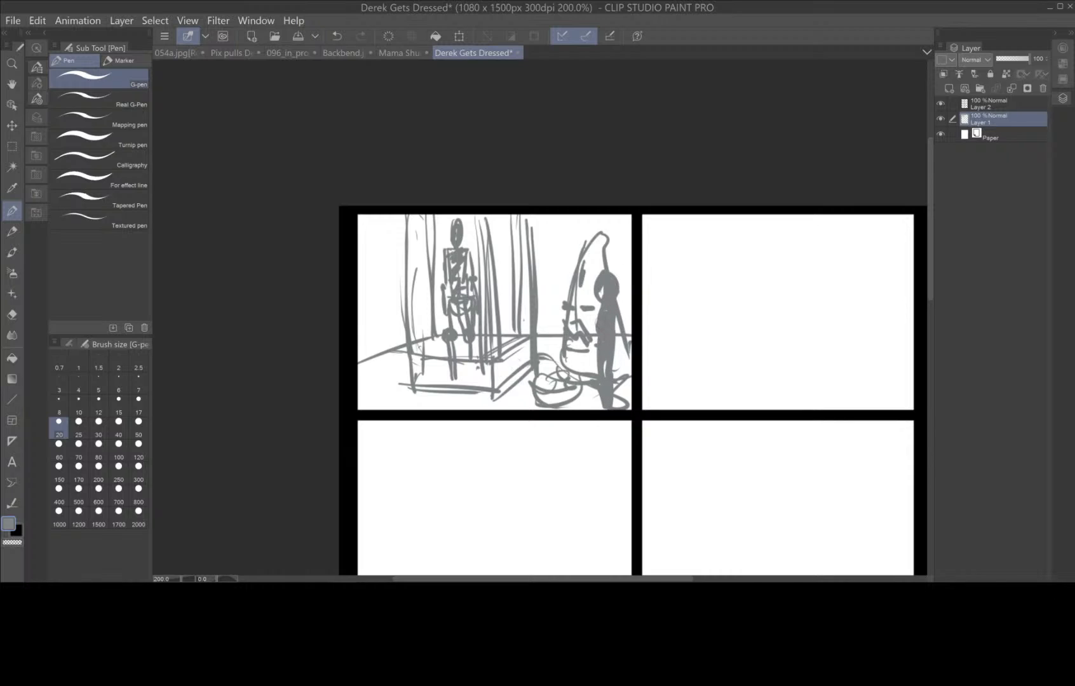
{"action": "mouse_move", "coordinate": [598, 336]}
{"action": "left_mouse_down"}
{"action": "mouse_move", "coordinate": [551, 370]}
{"action": "mouse_move", "coordinate": [585, 361]}
{"action": "left_mouse_up"}
{"action": "key", "text": "ctrl+z"}
{"action": "key", "text": "ctrl+z"}
{"action": "key", "text": "ctrl+z"}
{"action": "left_click_drag", "start_coordinate": [585, 357], "coordinate": [559, 368]}
{"action": "left_click_drag", "start_coordinate": [617, 315], "coordinate": [613, 371]}
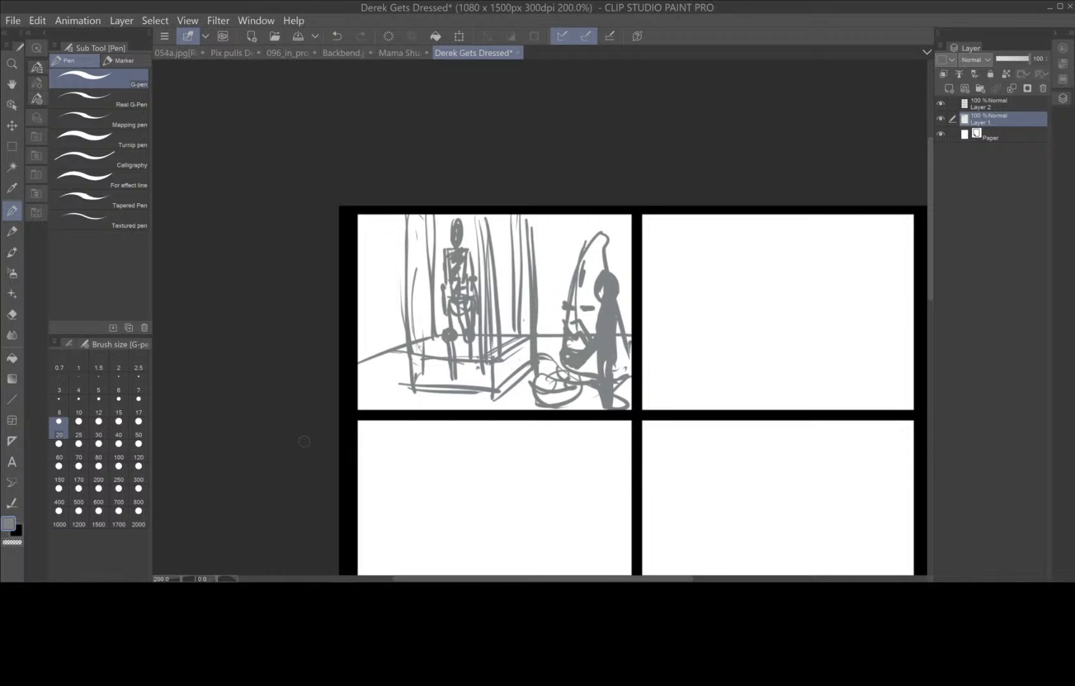
- Clear the whole sketch from the first panel using a rectangular selection, deselect, and return to the G-pen
{"action": "key", "text": "m"}
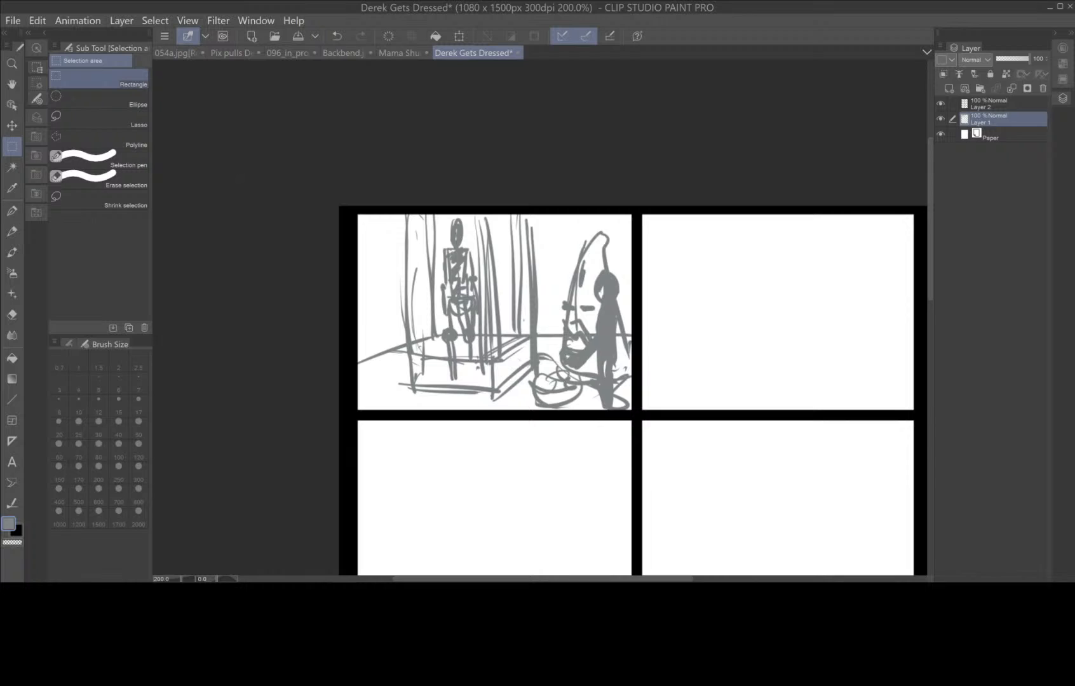
{"action": "left_click_drag", "start_coordinate": [315, 175], "coordinate": [638, 418]}
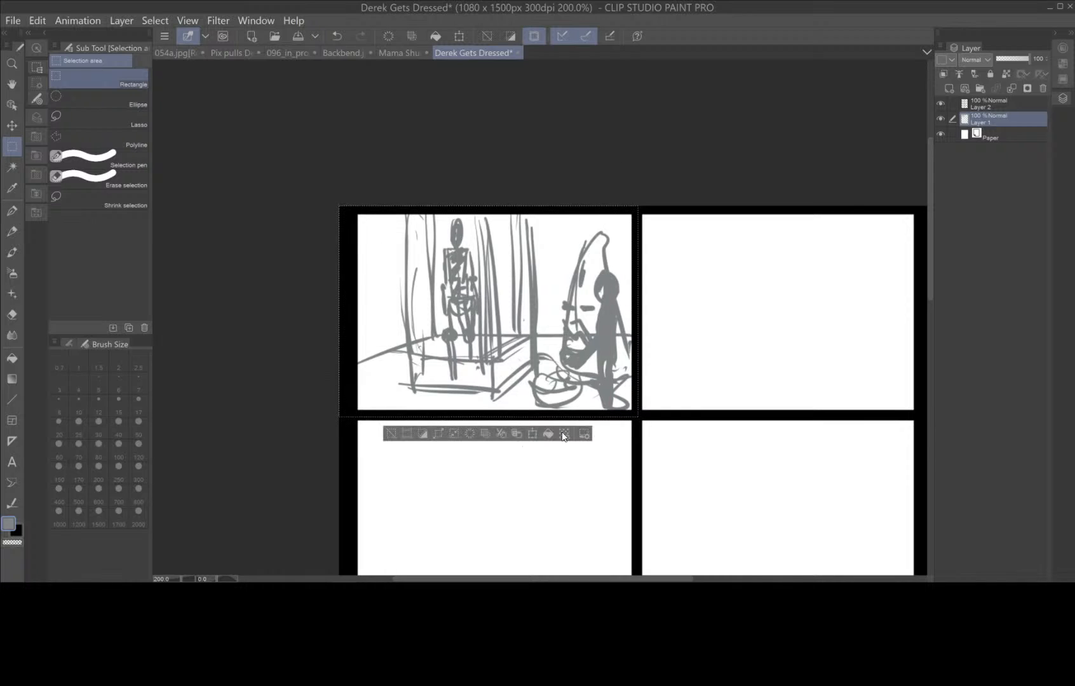
{"action": "left_click", "coordinate": [391, 434]}
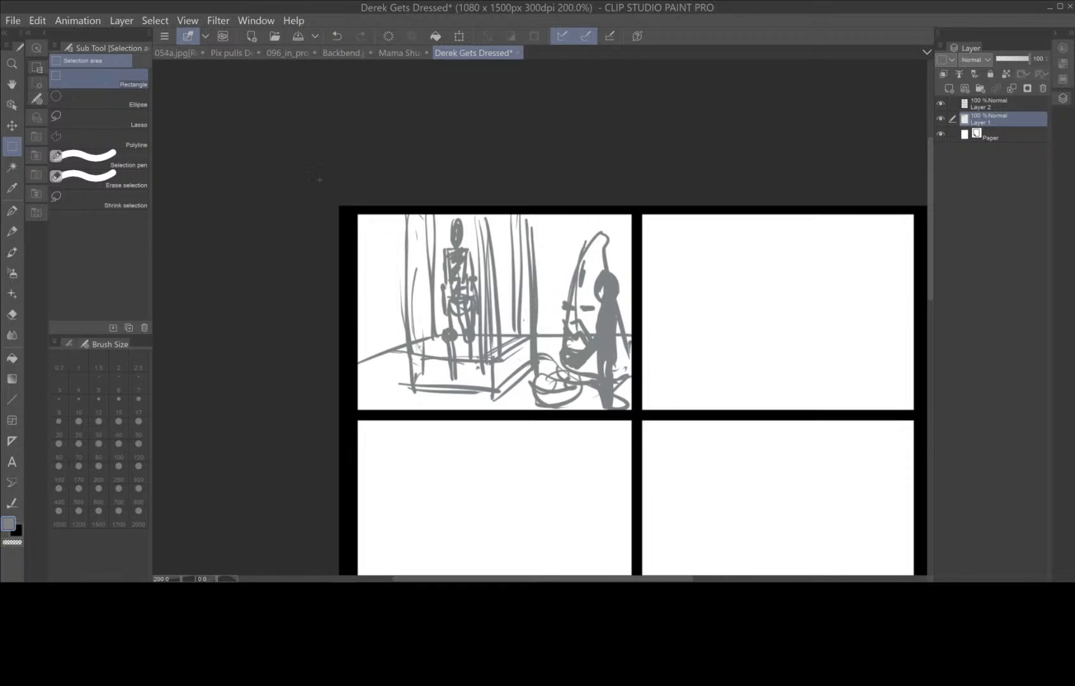
{"action": "left_click_drag", "start_coordinate": [320, 183], "coordinate": [636, 415]}
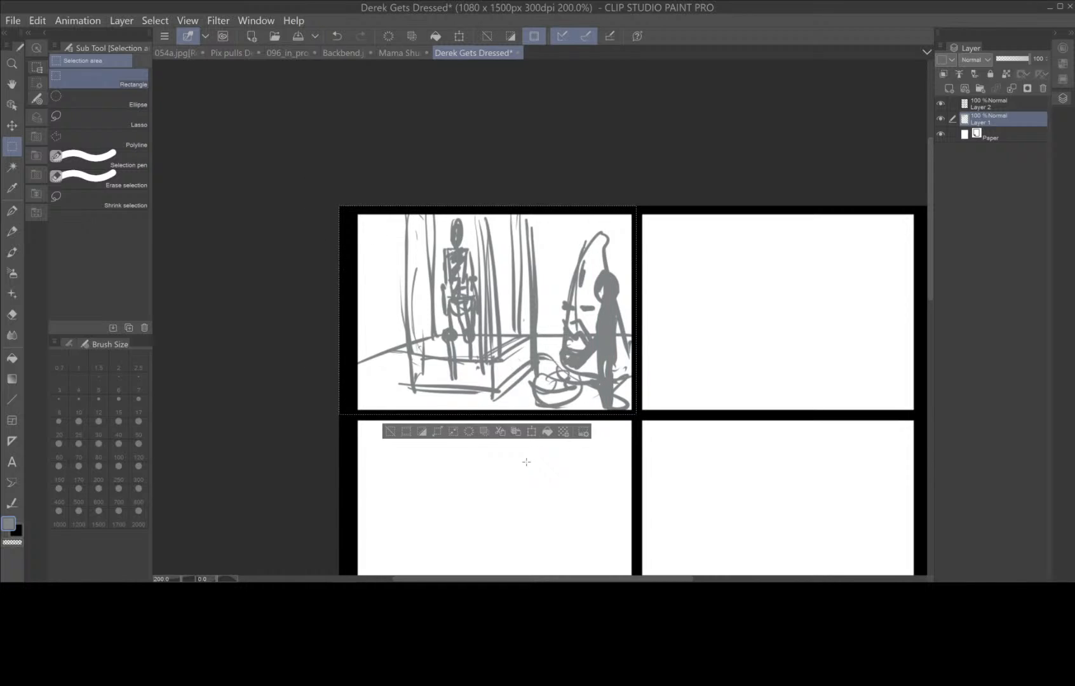
{"action": "left_click", "coordinate": [470, 435]}
{"action": "left_click", "coordinate": [390, 433]}
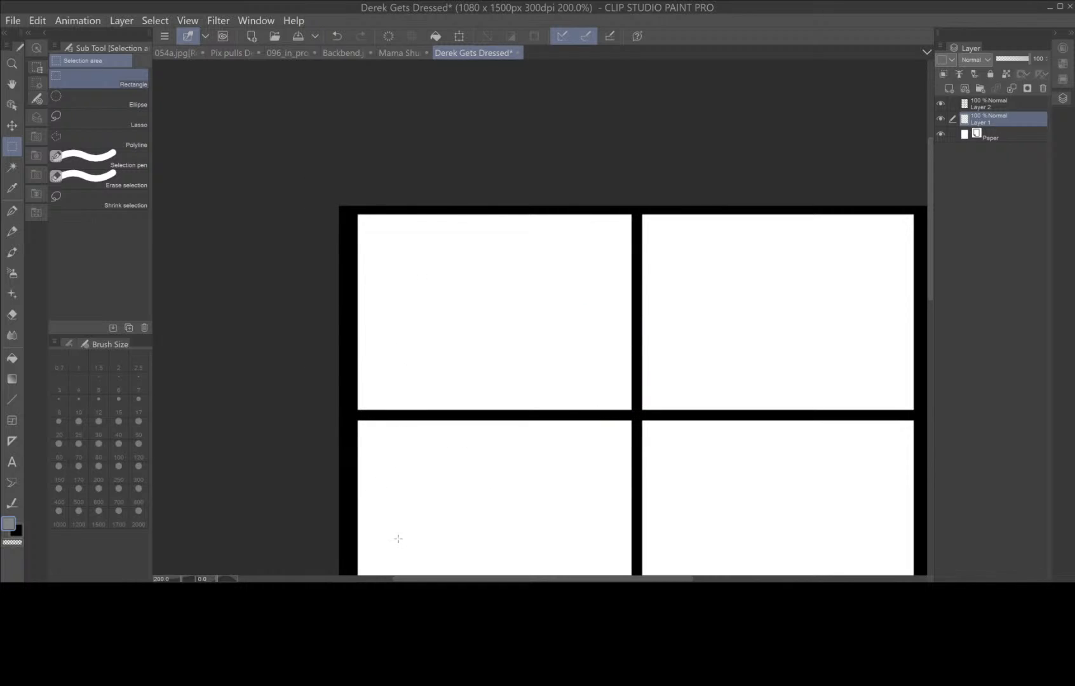
{"action": "left_click", "coordinate": [12, 212]}
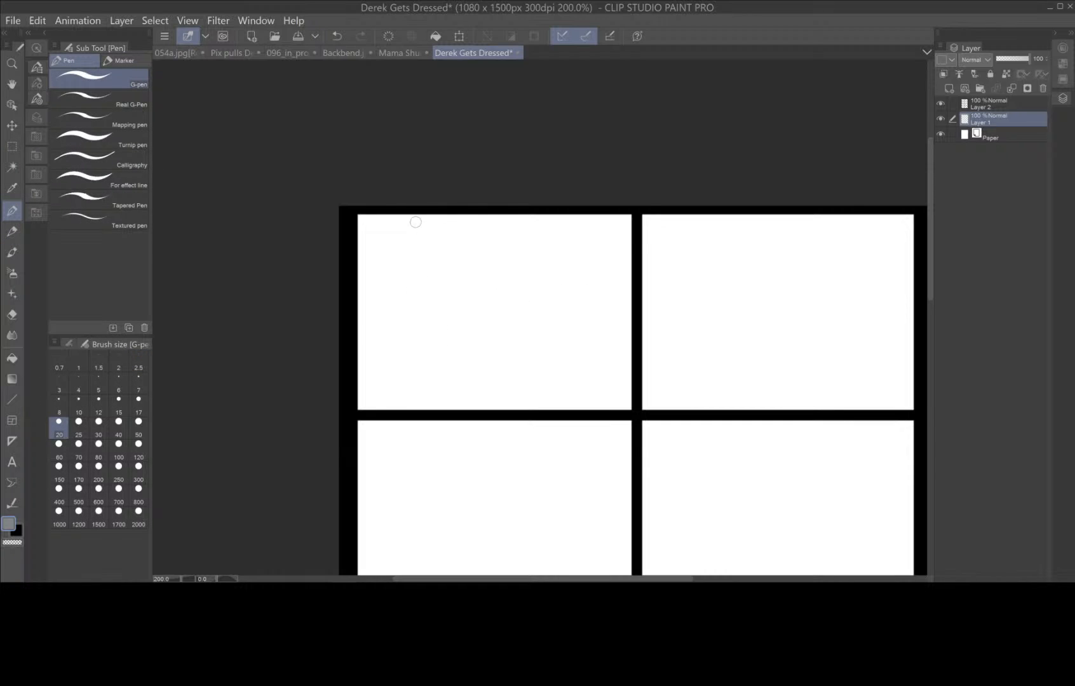
{"action": "left_click_drag", "start_coordinate": [414, 220], "coordinate": [375, 335]}
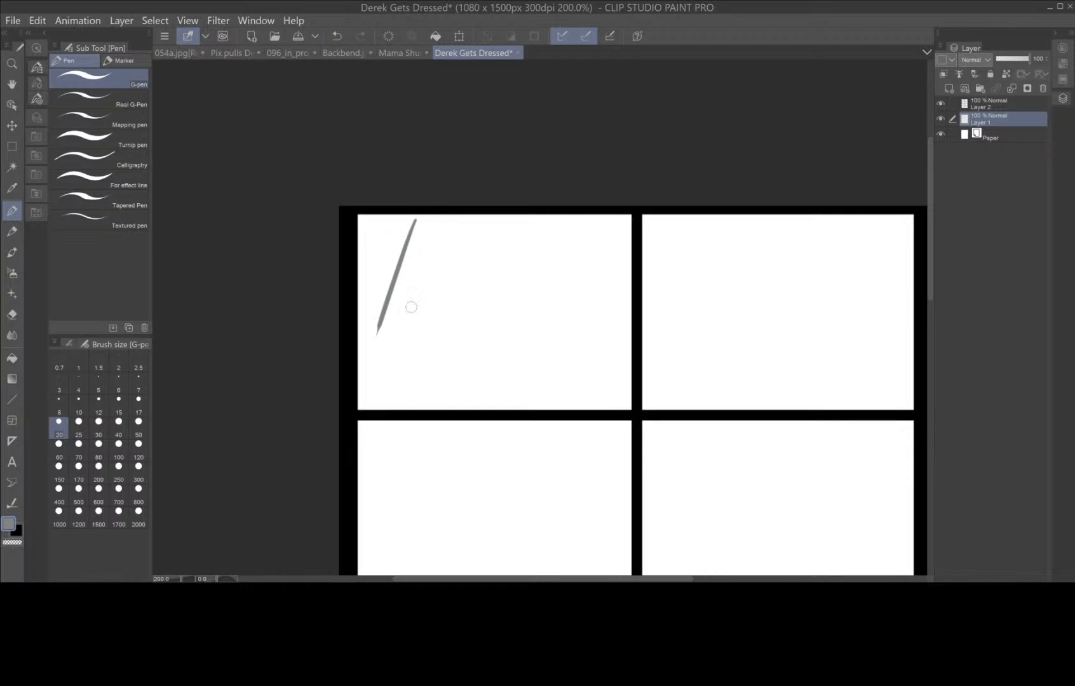
{"action": "key", "text": "ctrl+z"}
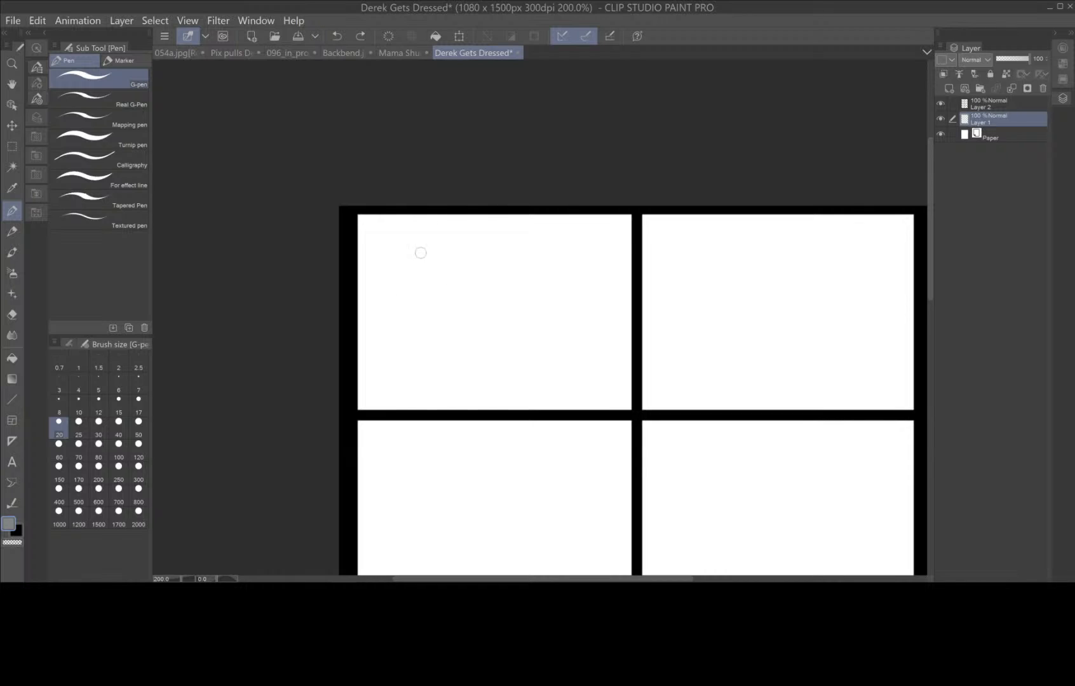
{"action": "mouse_move", "coordinate": [406, 243]}
{"action": "left_mouse_down"}
{"action": "mouse_move", "coordinate": [450, 280]}
{"action": "mouse_move", "coordinate": [399, 281]}
{"action": "mouse_move", "coordinate": [421, 331]}
{"action": "left_mouse_up"}
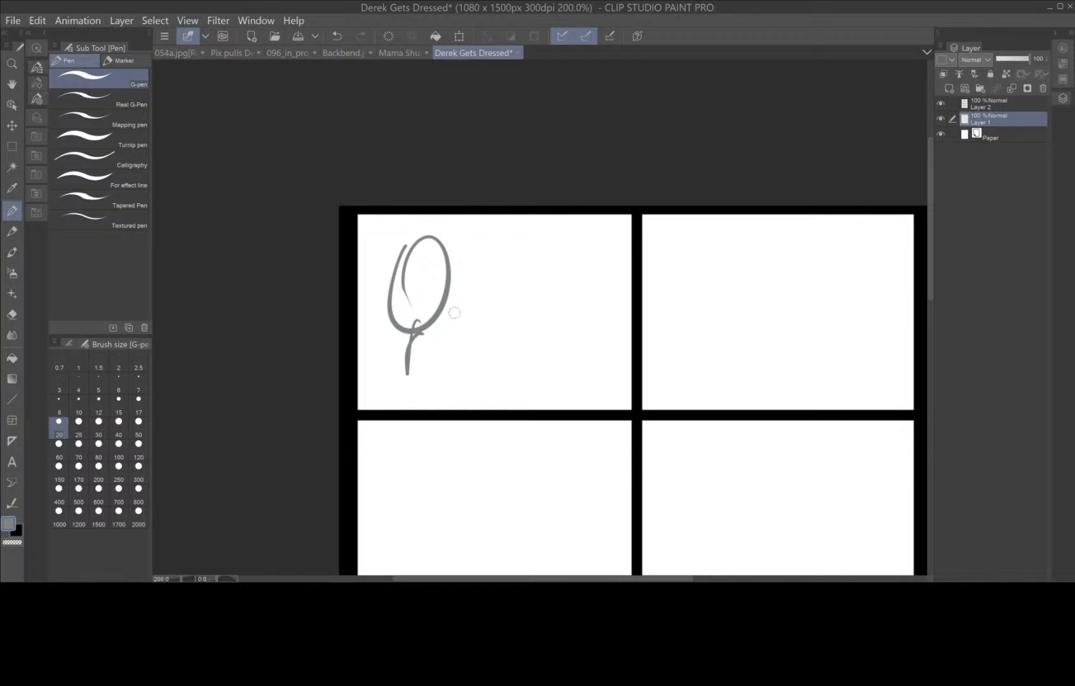
{"action": "key", "text": "ctrl+z"}
{"action": "key", "text": "ctrl+z"}
- Sketch a small figure's oval head and torso at the first panel's left and a large cone-headed figure's outline beside it
{"action": "mouse_move", "coordinate": [416, 277]}
{"action": "left_mouse_down"}
{"action": "mouse_move", "coordinate": [420, 332]}
{"action": "mouse_move", "coordinate": [417, 277]}
{"action": "left_mouse_up"}
{"action": "mouse_move", "coordinate": [418, 332]}
{"action": "left_mouse_down"}
{"action": "mouse_move", "coordinate": [409, 366]}
{"action": "mouse_move", "coordinate": [434, 357]}
{"action": "mouse_move", "coordinate": [403, 403]}
{"action": "mouse_move", "coordinate": [434, 394]}
{"action": "left_mouse_up"}
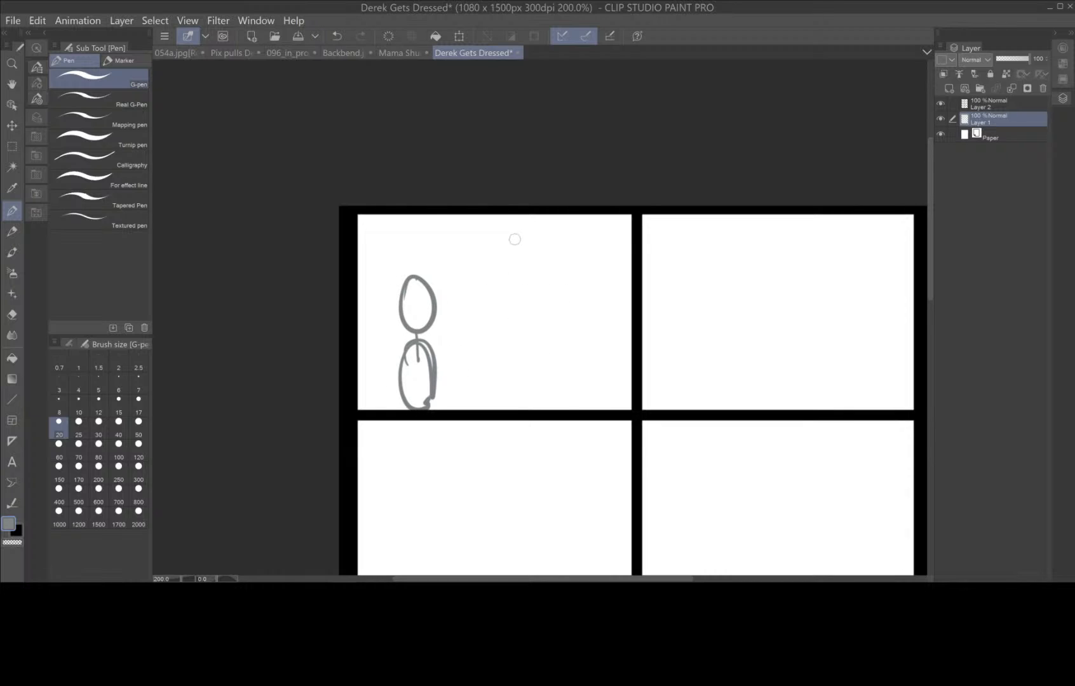
{"action": "mouse_move", "coordinate": [517, 236]}
{"action": "left_mouse_down"}
{"action": "mouse_move", "coordinate": [481, 331]}
{"action": "mouse_move", "coordinate": [523, 218]}
{"action": "mouse_move", "coordinate": [542, 330]}
{"action": "mouse_move", "coordinate": [483, 426]}
{"action": "left_mouse_up"}
{"action": "left_click_drag", "start_coordinate": [544, 327], "coordinate": [552, 401]}
{"action": "mouse_move", "coordinate": [480, 321]}
{"action": "left_mouse_down"}
{"action": "mouse_move", "coordinate": [469, 389]}
{"action": "mouse_move", "coordinate": [461, 378]}
{"action": "left_mouse_up"}
{"action": "left_click_drag", "start_coordinate": [520, 300], "coordinate": [558, 410]}
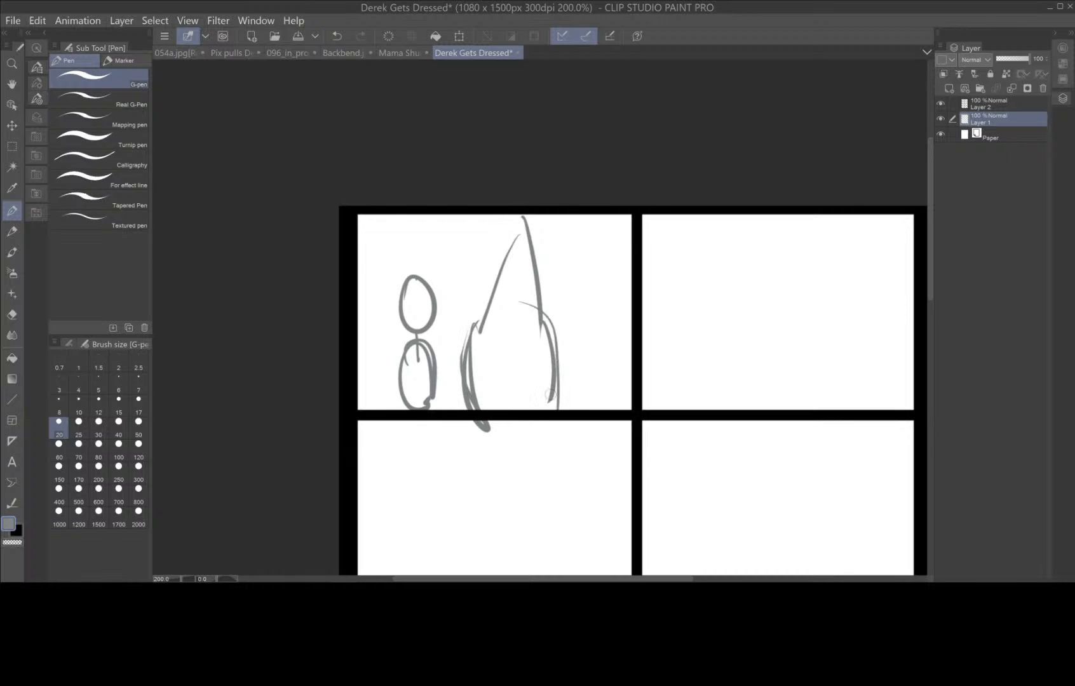
- Draw the cone-headed figure's eyes, forehead mark and zigzag mouth, and reinforce the lines of its pointed head
{"action": "left_click_drag", "start_coordinate": [518, 272], "coordinate": [514, 286]}
{"action": "mouse_move", "coordinate": [484, 324]}
{"action": "left_mouse_down"}
{"action": "mouse_move", "coordinate": [533, 322]}
{"action": "mouse_move", "coordinate": [507, 307]}
{"action": "mouse_move", "coordinate": [471, 329]}
{"action": "mouse_move", "coordinate": [523, 219]}
{"action": "left_mouse_up"}
{"action": "left_click_drag", "start_coordinate": [527, 242], "coordinate": [537, 315]}
{"action": "mouse_move", "coordinate": [493, 354]}
{"action": "left_mouse_down"}
{"action": "mouse_move", "coordinate": [508, 369]}
{"action": "mouse_move", "coordinate": [486, 379]}
{"action": "mouse_move", "coordinate": [527, 370]}
{"action": "mouse_move", "coordinate": [490, 371]}
{"action": "mouse_move", "coordinate": [527, 382]}
{"action": "left_mouse_up"}
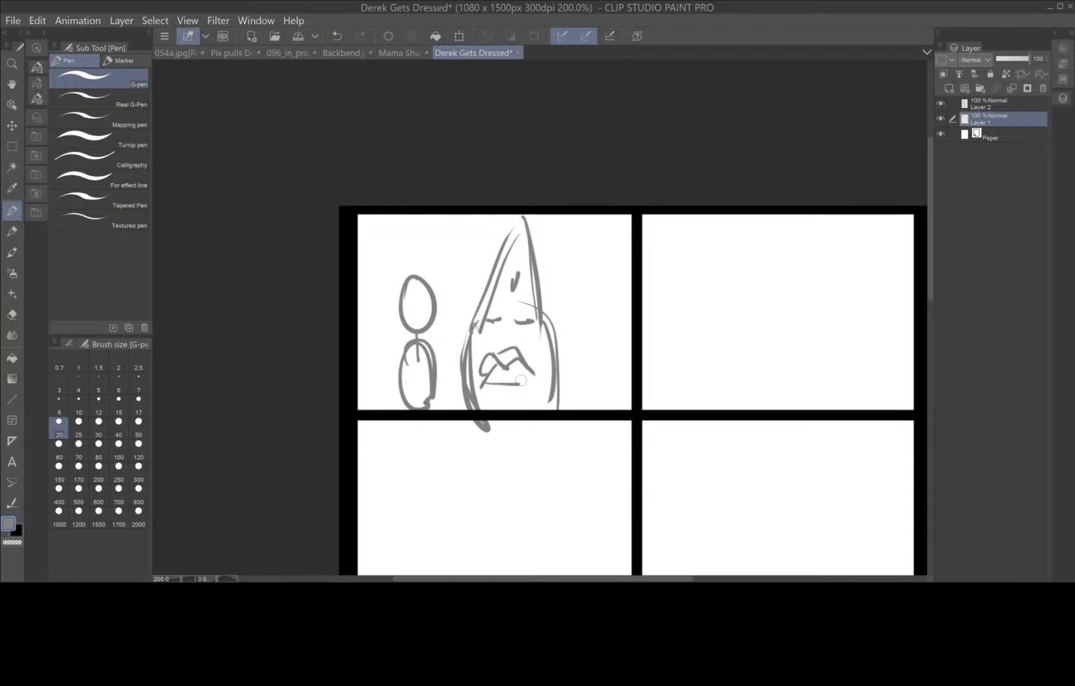
{"action": "left_click", "coordinate": [526, 382]}
- Sketch a rounded shape between the two figures and curling tentacle lines along the cone-headed figure's right side
{"action": "mouse_move", "coordinate": [434, 410]}
{"action": "left_mouse_down"}
{"action": "mouse_move", "coordinate": [460, 380]}
{"action": "mouse_move", "coordinate": [468, 406]}
{"action": "left_mouse_up"}
{"action": "mouse_move", "coordinate": [545, 349]}
{"action": "left_mouse_down"}
{"action": "mouse_move", "coordinate": [575, 394]}
{"action": "mouse_move", "coordinate": [559, 397]}
{"action": "left_mouse_up"}
{"action": "mouse_move", "coordinate": [585, 328]}
{"action": "left_mouse_down"}
{"action": "mouse_move", "coordinate": [569, 391]}
{"action": "mouse_move", "coordinate": [582, 393]}
{"action": "left_mouse_up"}
{"action": "left_click_drag", "start_coordinate": [546, 308], "coordinate": [557, 329]}
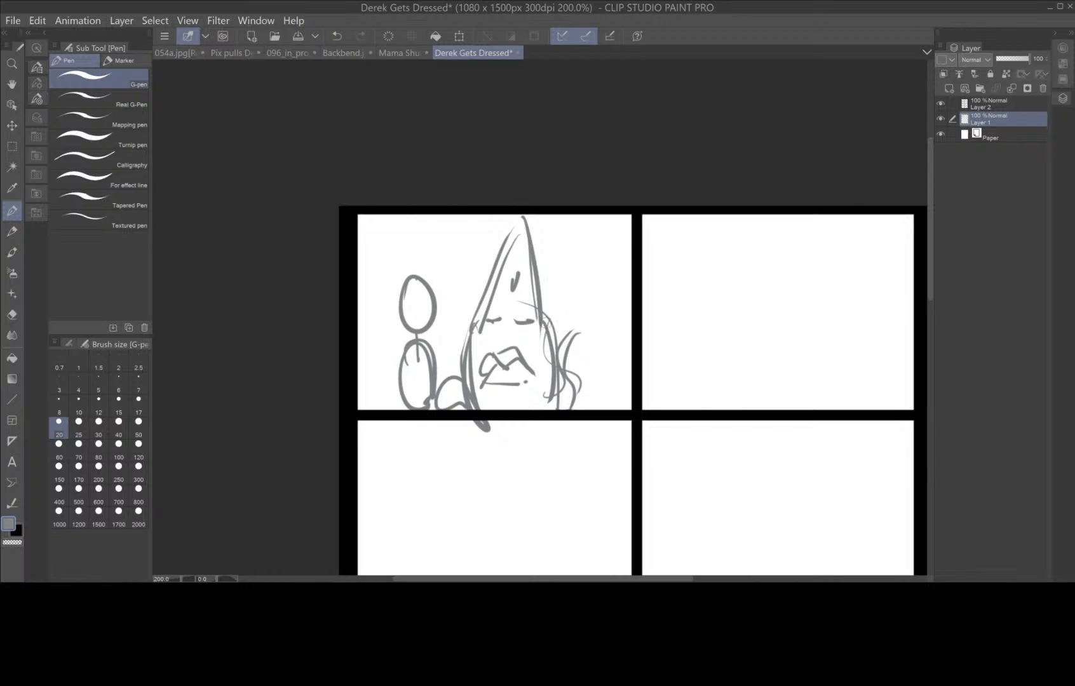
- Add brow arcs to the cone-headed figure, darken its eyes and contours, and complete the curling tentacle
{"action": "left_click_drag", "start_coordinate": [540, 286], "coordinate": [559, 333]}
{"action": "mouse_move", "coordinate": [517, 218]}
{"action": "left_mouse_down"}
{"action": "mouse_move", "coordinate": [468, 322]}
{"action": "mouse_move", "coordinate": [504, 312]}
{"action": "mouse_move", "coordinate": [471, 319]}
{"action": "left_mouse_up"}
{"action": "mouse_move", "coordinate": [537, 287]}
{"action": "left_mouse_down"}
{"action": "mouse_move", "coordinate": [517, 316]}
{"action": "mouse_move", "coordinate": [549, 319]}
{"action": "mouse_move", "coordinate": [540, 323]}
{"action": "left_mouse_up"}
{"action": "mouse_move", "coordinate": [471, 328]}
{"action": "left_mouse_down"}
{"action": "mouse_move", "coordinate": [499, 324]}
{"action": "mouse_move", "coordinate": [550, 368]}
{"action": "mouse_move", "coordinate": [549, 392]}
{"action": "mouse_move", "coordinate": [466, 346]}
{"action": "mouse_move", "coordinate": [476, 379]}
{"action": "left_mouse_up"}
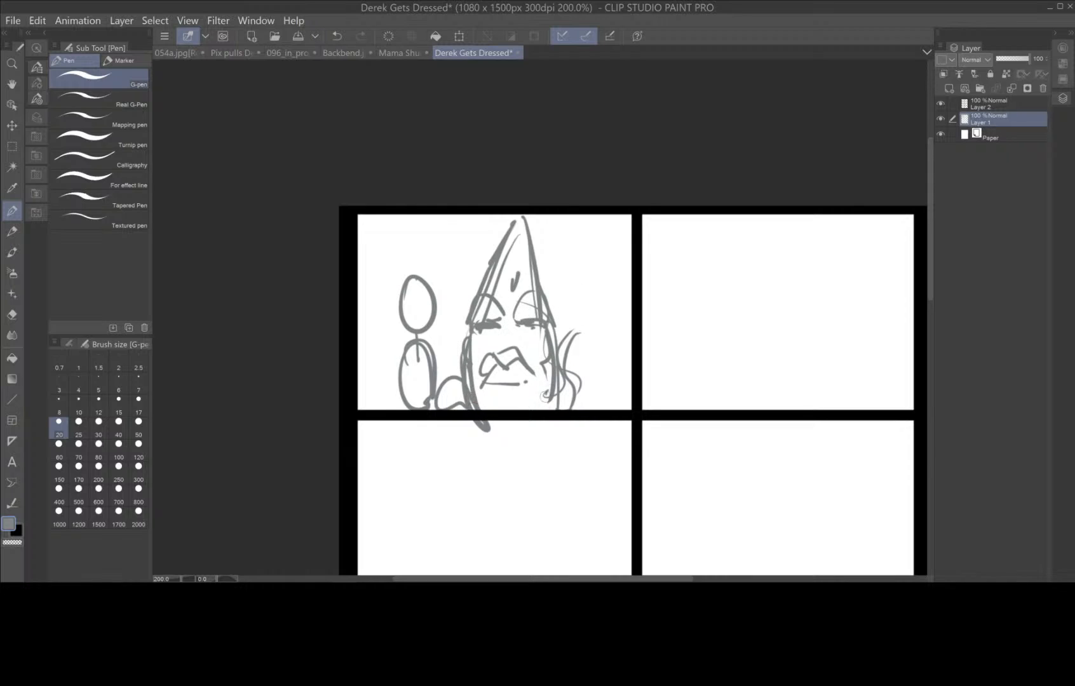
{"action": "mouse_move", "coordinate": [584, 338]}
{"action": "left_mouse_down"}
{"action": "mouse_move", "coordinate": [563, 413]}
{"action": "mouse_move", "coordinate": [561, 349]}
{"action": "mouse_move", "coordinate": [562, 392]}
{"action": "left_mouse_up"}
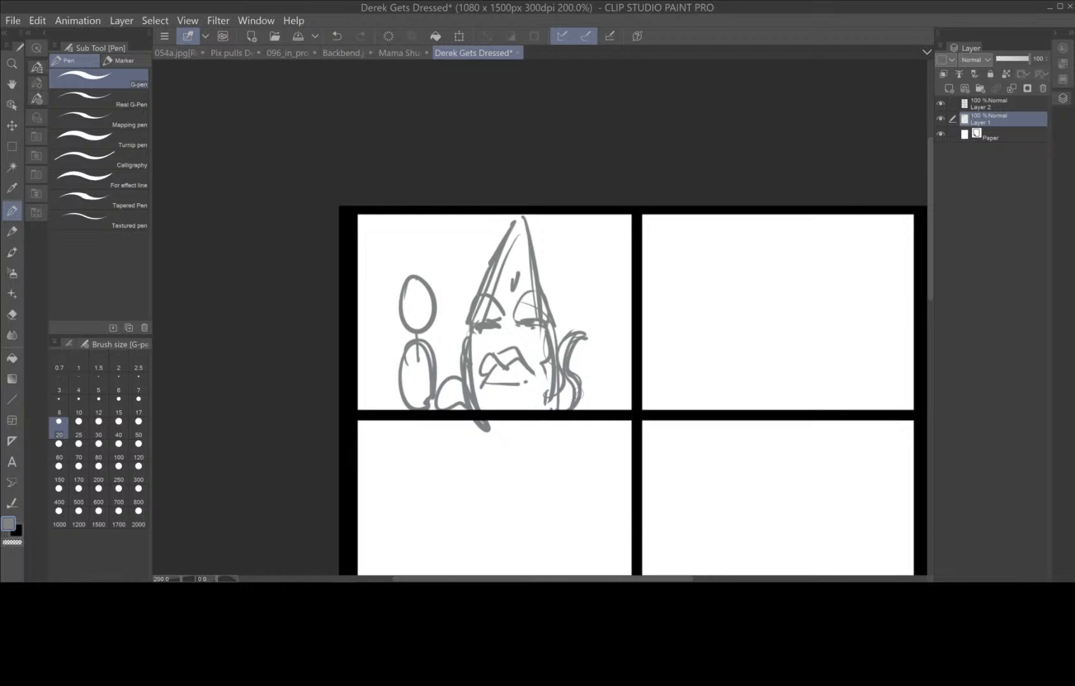
- Give the small figure long hair, a simple face, a raised hand and an arm line
{"action": "mouse_move", "coordinate": [412, 277]}
{"action": "left_mouse_down"}
{"action": "mouse_move", "coordinate": [441, 325]}
{"action": "mouse_move", "coordinate": [425, 291]}
{"action": "mouse_move", "coordinate": [394, 327]}
{"action": "mouse_move", "coordinate": [404, 306]}
{"action": "mouse_move", "coordinate": [430, 307]}
{"action": "mouse_move", "coordinate": [417, 361]}
{"action": "mouse_move", "coordinate": [401, 344]}
{"action": "mouse_move", "coordinate": [393, 396]}
{"action": "mouse_move", "coordinate": [380, 343]}
{"action": "mouse_move", "coordinate": [398, 378]}
{"action": "left_mouse_up"}
{"action": "key", "text": "ctrl+z"}
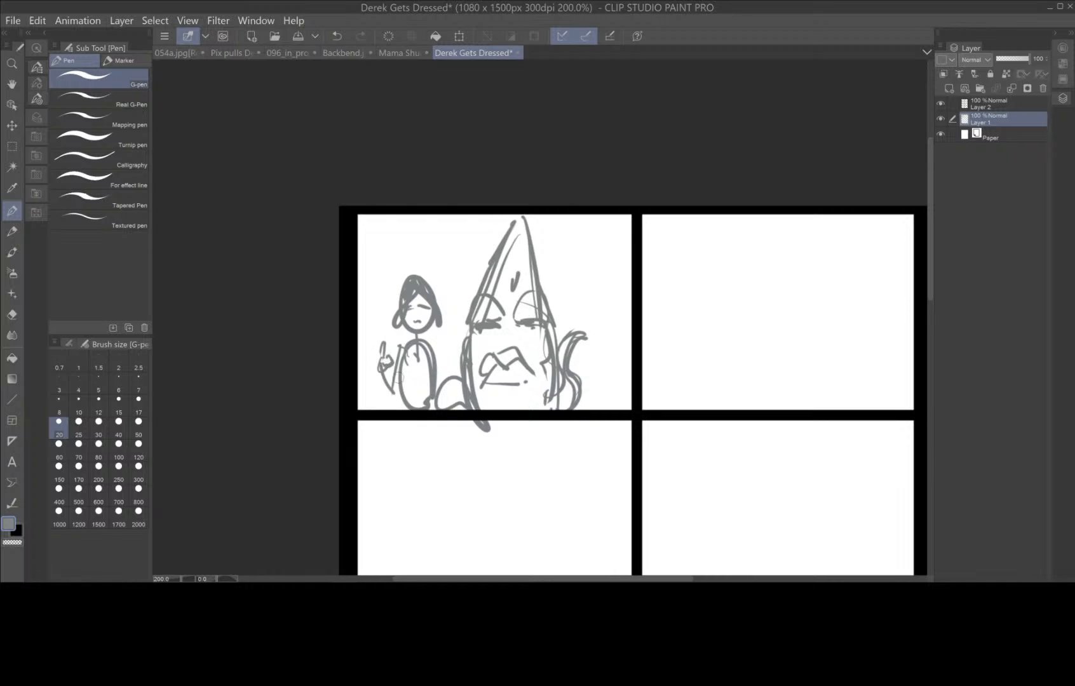
{"action": "left_click_drag", "start_coordinate": [449, 352], "coordinate": [444, 372]}
- Draw a speech balloon with a tail above the small figure and letter it "WHAT'S THIS?"
{"action": "mouse_move", "coordinate": [445, 226]}
{"action": "left_mouse_down"}
{"action": "mouse_move", "coordinate": [397, 218]}
{"action": "mouse_move", "coordinate": [369, 270]}
{"action": "mouse_move", "coordinate": [462, 272]}
{"action": "left_mouse_up"}
{"action": "mouse_move", "coordinate": [386, 229]}
{"action": "left_mouse_down"}
{"action": "mouse_move", "coordinate": [389, 240]}
{"action": "mouse_move", "coordinate": [400, 229]}
{"action": "mouse_move", "coordinate": [425, 239]}
{"action": "mouse_move", "coordinate": [439, 224]}
{"action": "left_mouse_up"}
{"action": "mouse_move", "coordinate": [432, 225]}
{"action": "left_mouse_down"}
{"action": "mouse_move", "coordinate": [430, 240]}
{"action": "mouse_move", "coordinate": [441, 239]}
{"action": "left_mouse_up"}
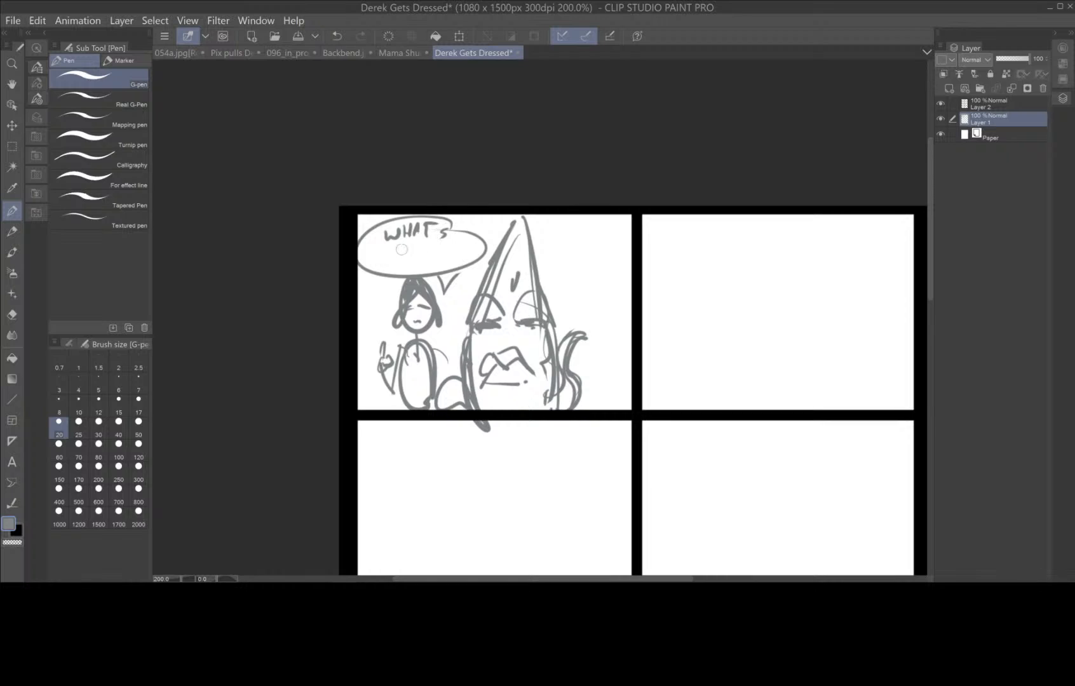
{"action": "left_click_drag", "start_coordinate": [368, 252], "coordinate": [382, 250]}
{"action": "left_click_drag", "start_coordinate": [375, 252], "coordinate": [381, 267]}
{"action": "left_click_drag", "start_coordinate": [383, 259], "coordinate": [390, 258]}
{"action": "mouse_move", "coordinate": [391, 250]}
{"action": "left_mouse_down"}
{"action": "mouse_move", "coordinate": [391, 265]}
{"action": "mouse_move", "coordinate": [418, 256]}
{"action": "left_mouse_up"}
{"action": "left_click", "coordinate": [418, 263]}
- Draw two stacked speech balloons at the first panel's right edge with a tail toward the cone-headed figure
{"action": "mouse_move", "coordinate": [595, 223]}
{"action": "left_mouse_down"}
{"action": "mouse_move", "coordinate": [528, 232]}
{"action": "mouse_move", "coordinate": [568, 270]}
{"action": "mouse_move", "coordinate": [634, 230]}
{"action": "mouse_move", "coordinate": [519, 228]}
{"action": "left_mouse_up"}
{"action": "mouse_move", "coordinate": [596, 269]}
{"action": "left_mouse_down"}
{"action": "mouse_move", "coordinate": [629, 278]}
{"action": "mouse_move", "coordinate": [607, 272]}
{"action": "left_mouse_up"}
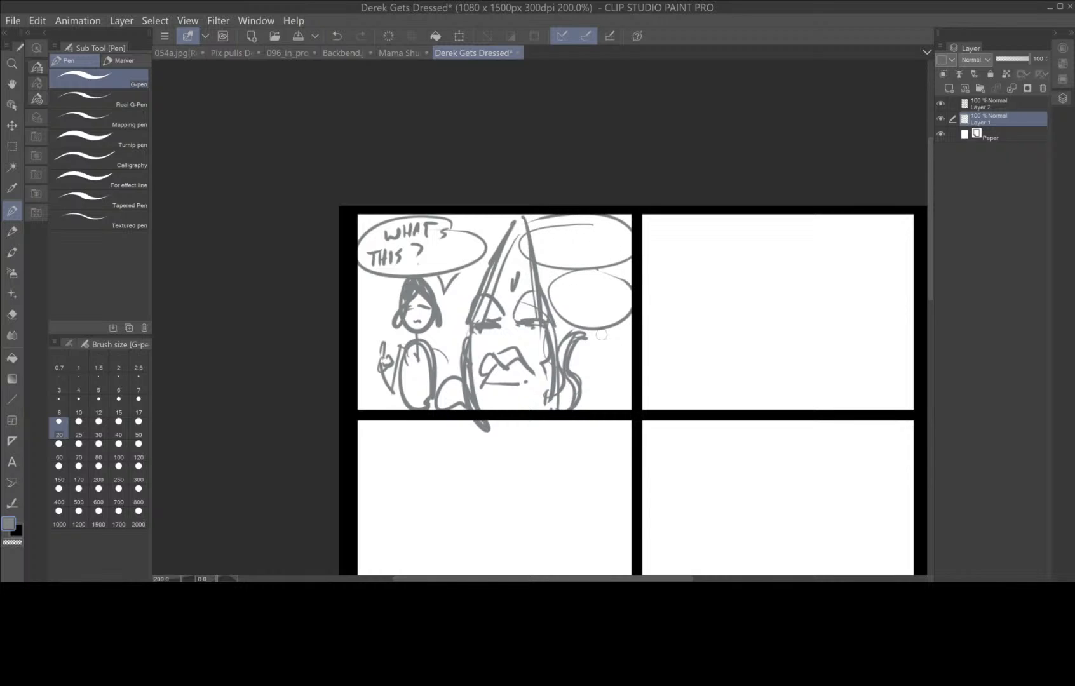
{"action": "mouse_move", "coordinate": [597, 330]}
{"action": "left_mouse_down"}
{"action": "mouse_move", "coordinate": [600, 348]}
{"action": "mouse_move", "coordinate": [615, 329]}
{"action": "left_mouse_up"}
- Letter "THIS IS A LITTLE PROJECT STEVE + I" in the upper right speech balloon
{"action": "mouse_move", "coordinate": [537, 227]}
{"action": "left_mouse_down"}
{"action": "mouse_move", "coordinate": [560, 233]}
{"action": "mouse_move", "coordinate": [591, 223]}
{"action": "mouse_move", "coordinate": [584, 230]}
{"action": "left_mouse_up"}
{"action": "left_click_drag", "start_coordinate": [593, 224], "coordinate": [612, 230]}
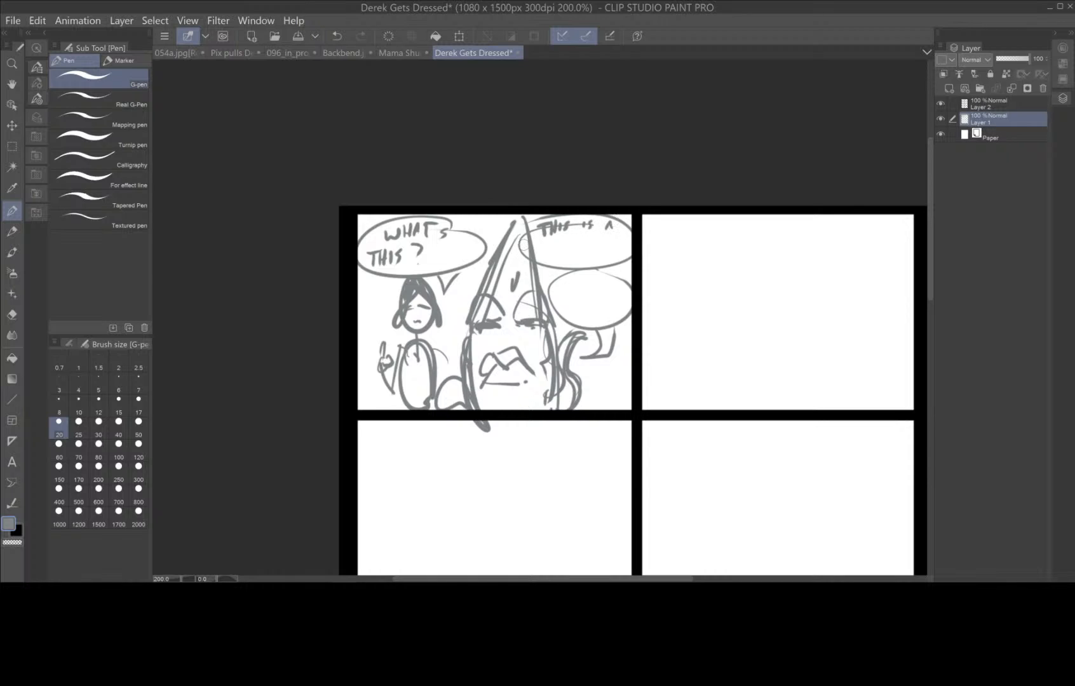
{"action": "mouse_move", "coordinate": [529, 241]}
{"action": "left_mouse_down"}
{"action": "mouse_move", "coordinate": [537, 251]}
{"action": "mouse_move", "coordinate": [607, 251]}
{"action": "mouse_move", "coordinate": [623, 237]}
{"action": "left_mouse_up"}
{"action": "mouse_move", "coordinate": [617, 238]}
{"action": "left_mouse_down"}
{"action": "mouse_move", "coordinate": [616, 251]}
{"action": "mouse_move", "coordinate": [548, 265]}
{"action": "mouse_move", "coordinate": [566, 255]}
{"action": "mouse_move", "coordinate": [559, 265]}
{"action": "mouse_move", "coordinate": [567, 266]}
{"action": "left_mouse_up"}
{"action": "left_click_drag", "start_coordinate": [568, 256], "coordinate": [576, 266]}
{"action": "mouse_move", "coordinate": [578, 256]}
{"action": "left_mouse_down"}
{"action": "mouse_move", "coordinate": [582, 266]}
{"action": "mouse_move", "coordinate": [587, 255]}
{"action": "left_mouse_up"}
{"action": "mouse_move", "coordinate": [590, 256]}
{"action": "left_mouse_down"}
{"action": "mouse_move", "coordinate": [590, 266]}
{"action": "mouse_move", "coordinate": [598, 256]}
{"action": "left_mouse_up"}
{"action": "left_click_drag", "start_coordinate": [591, 267], "coordinate": [599, 265]}
{"action": "mouse_move", "coordinate": [595, 262]}
{"action": "left_mouse_down"}
{"action": "mouse_move", "coordinate": [619, 257]}
{"action": "mouse_move", "coordinate": [614, 267]}
{"action": "left_mouse_up"}
- Letter "HAVE BEEN WORKING ON." in the lower right speech balloon
{"action": "mouse_move", "coordinate": [609, 268]}
{"action": "left_mouse_down"}
{"action": "mouse_move", "coordinate": [618, 267]}
{"action": "mouse_move", "coordinate": [558, 286]}
{"action": "left_mouse_up"}
{"action": "left_click_drag", "start_coordinate": [563, 280], "coordinate": [564, 284]}
{"action": "left_click_drag", "start_coordinate": [565, 288], "coordinate": [585, 288]}
{"action": "left_click_drag", "start_coordinate": [580, 283], "coordinate": [598, 288]}
{"action": "left_click_drag", "start_coordinate": [595, 284], "coordinate": [632, 280]}
{"action": "mouse_move", "coordinate": [555, 295]}
{"action": "left_mouse_down"}
{"action": "mouse_move", "coordinate": [602, 304]}
{"action": "mouse_move", "coordinate": [611, 294]}
{"action": "left_mouse_up"}
{"action": "mouse_move", "coordinate": [624, 294]}
{"action": "left_mouse_down"}
{"action": "mouse_move", "coordinate": [622, 305]}
{"action": "mouse_move", "coordinate": [565, 319]}
{"action": "mouse_move", "coordinate": [586, 317]}
{"action": "left_mouse_up"}
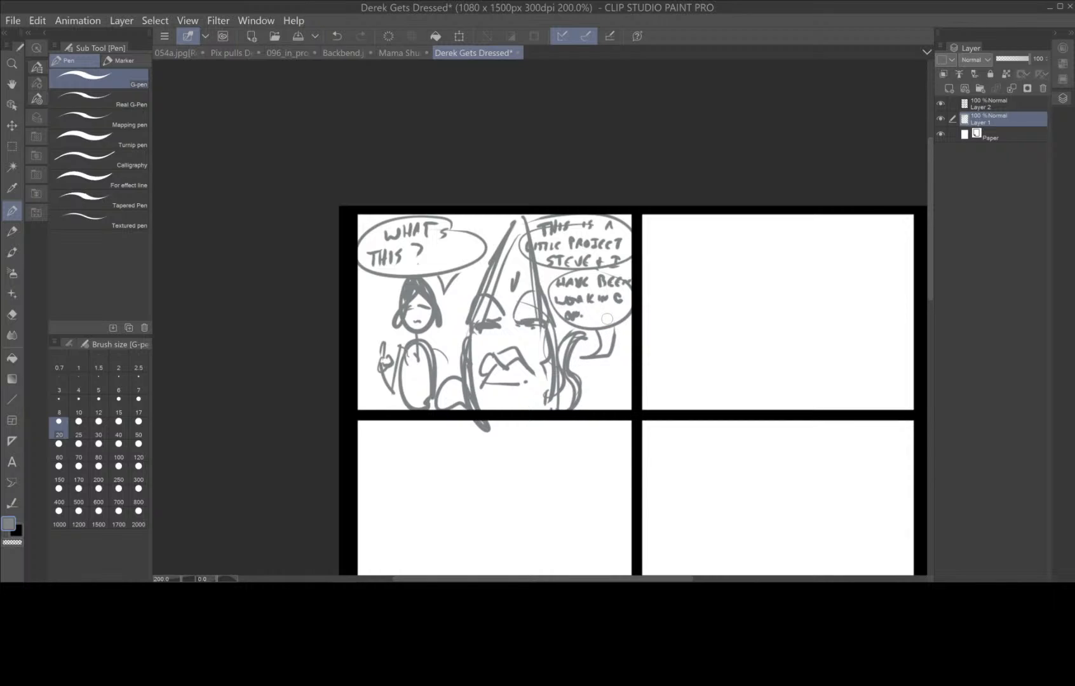
- Sketch a mannequin-like figure's oval head, neck, tapered chest and waist on the second panel's right side
{"action": "mouse_move", "coordinate": [851, 252]}
{"action": "left_mouse_down"}
{"action": "mouse_move", "coordinate": [829, 253]}
{"action": "mouse_move", "coordinate": [847, 228]}
{"action": "mouse_move", "coordinate": [842, 280]}
{"action": "left_mouse_up"}
{"action": "mouse_move", "coordinate": [843, 289]}
{"action": "left_mouse_down"}
{"action": "mouse_move", "coordinate": [844, 328]}
{"action": "mouse_move", "coordinate": [884, 308]}
{"action": "mouse_move", "coordinate": [858, 357]}
{"action": "left_mouse_up"}
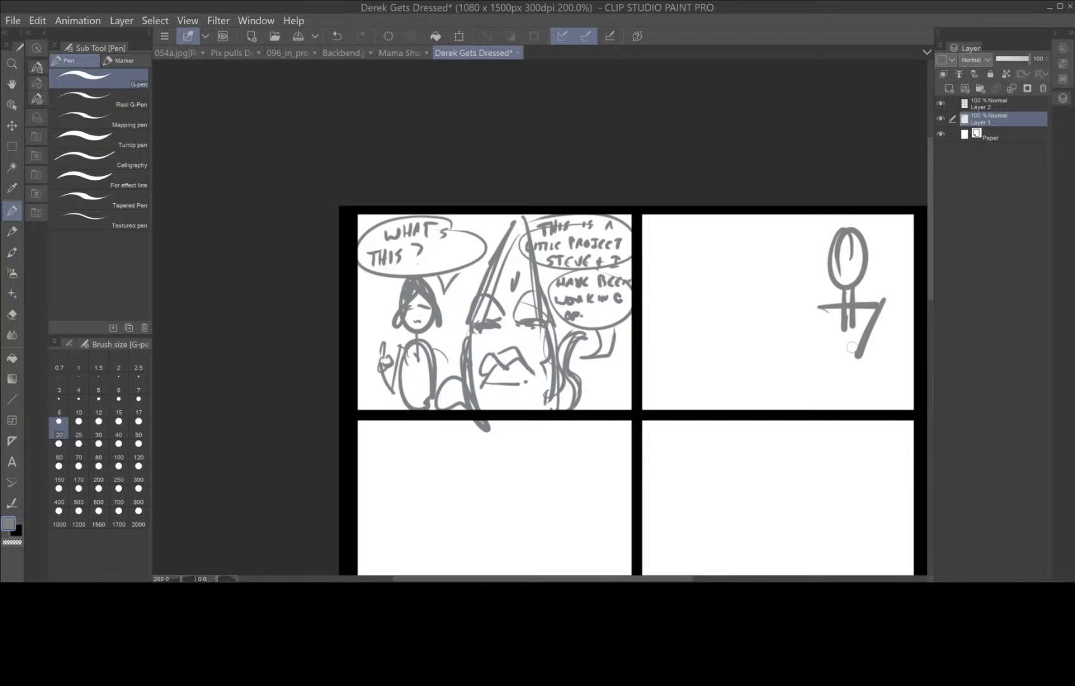
{"action": "mouse_move", "coordinate": [816, 309]}
{"action": "left_mouse_down"}
{"action": "mouse_move", "coordinate": [844, 357]}
{"action": "mouse_move", "coordinate": [866, 352]}
{"action": "mouse_move", "coordinate": [845, 385]}
{"action": "left_mouse_up"}
{"action": "left_click_drag", "start_coordinate": [861, 357], "coordinate": [852, 384]}
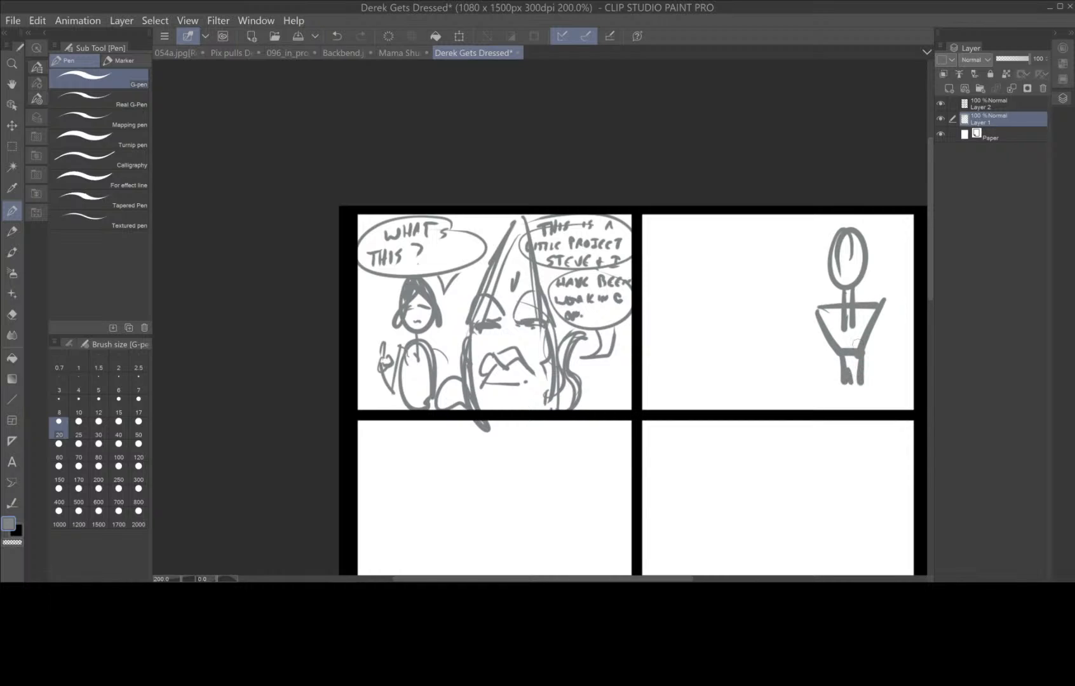
- Add jointed shoulders, upper arms, elbows and forearms to the mannequin figure, and outline its pelvis
{"action": "left_click_drag", "start_coordinate": [816, 310], "coordinate": [808, 328]}
{"action": "left_click_drag", "start_coordinate": [881, 305], "coordinate": [883, 326]}
{"action": "left_click_drag", "start_coordinate": [809, 326], "coordinate": [802, 371]}
{"action": "left_click_drag", "start_coordinate": [811, 327], "coordinate": [804, 370]}
{"action": "left_click_drag", "start_coordinate": [882, 324], "coordinate": [896, 370]}
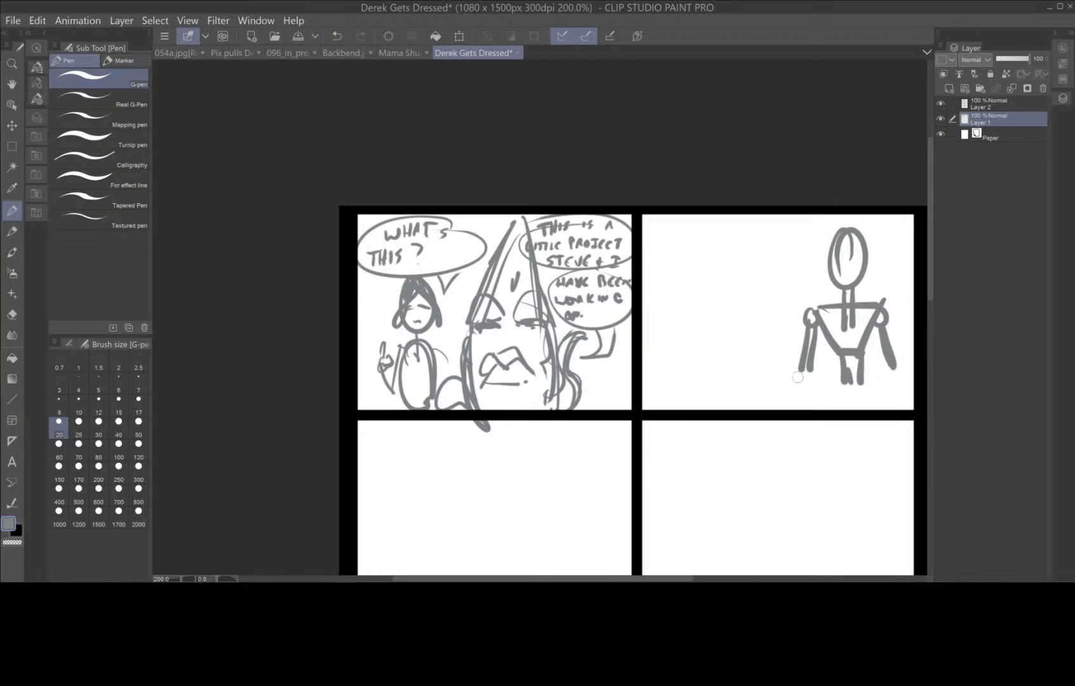
{"action": "left_click_drag", "start_coordinate": [797, 377], "coordinate": [790, 412]}
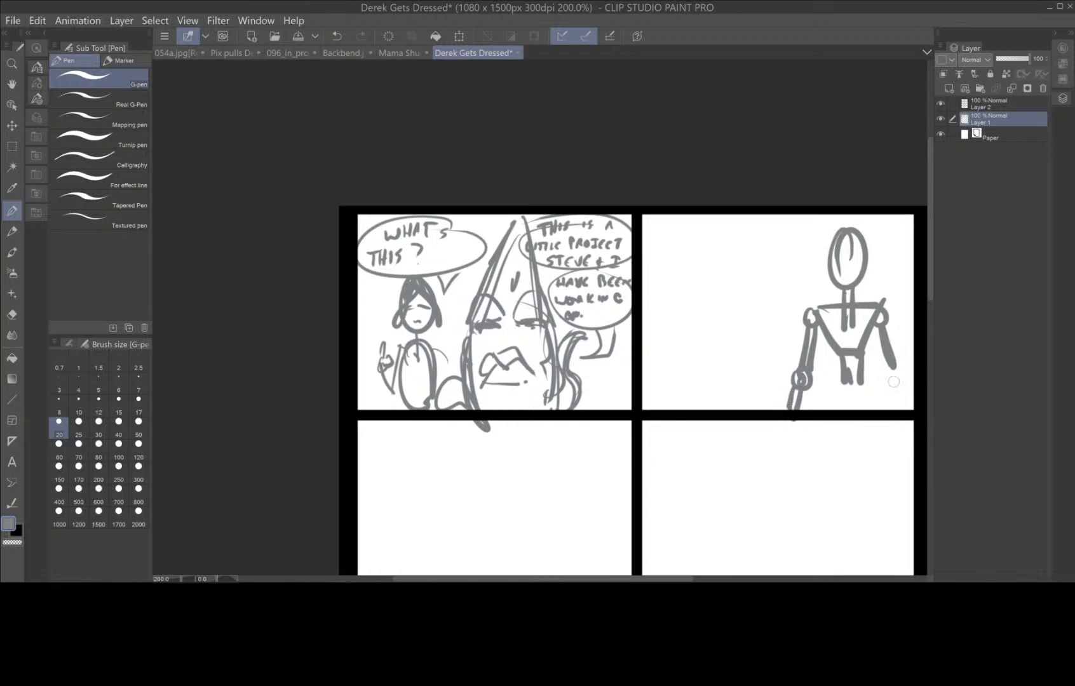
{"action": "mouse_move", "coordinate": [893, 381]}
{"action": "left_mouse_down"}
{"action": "mouse_move", "coordinate": [896, 361]}
{"action": "mouse_move", "coordinate": [911, 409]}
{"action": "left_mouse_up"}
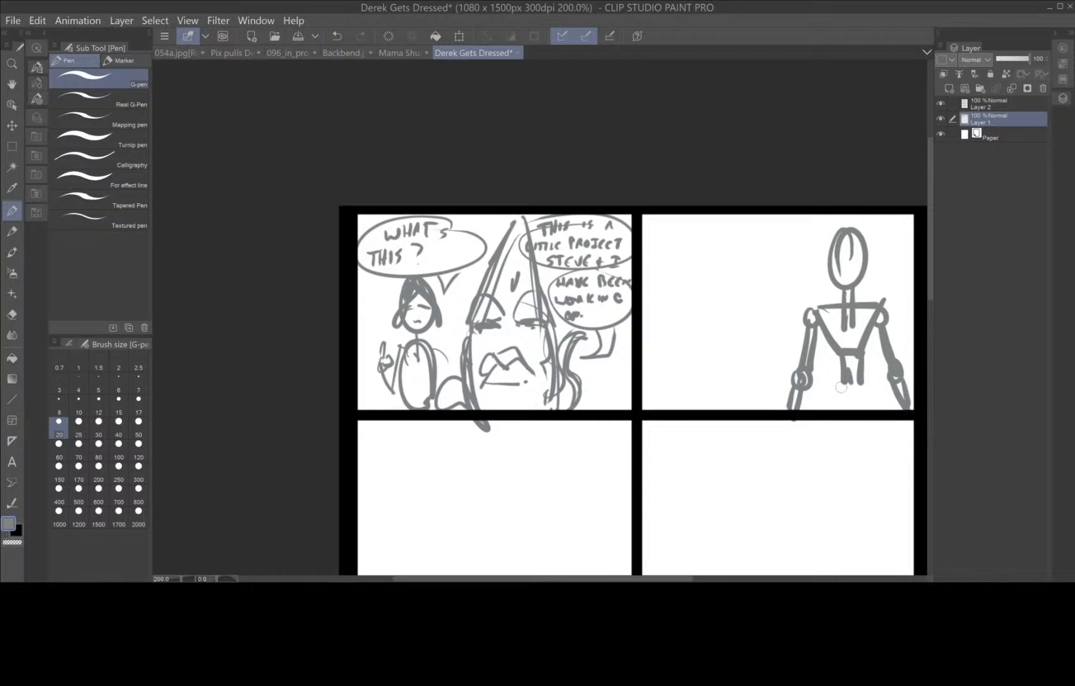
{"action": "mouse_move", "coordinate": [833, 385]}
{"action": "left_mouse_down"}
{"action": "mouse_move", "coordinate": [876, 385]}
{"action": "mouse_move", "coordinate": [832, 399]}
{"action": "mouse_move", "coordinate": [842, 410]}
{"action": "left_mouse_up"}
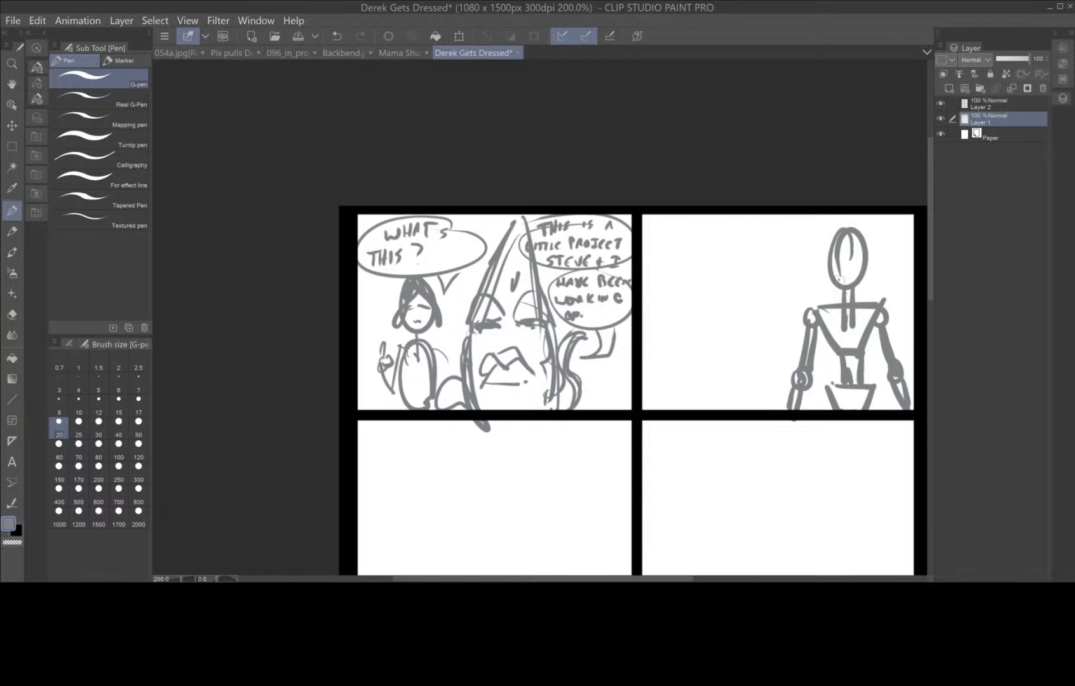
- Shade the mannequin figure's head, chest, waist, pelvis and arm in gray
{"action": "mouse_move", "coordinate": [840, 279]}
{"action": "left_mouse_down"}
{"action": "mouse_move", "coordinate": [849, 244]}
{"action": "mouse_move", "coordinate": [862, 273]}
{"action": "mouse_move", "coordinate": [843, 286]}
{"action": "mouse_move", "coordinate": [846, 261]}
{"action": "mouse_move", "coordinate": [838, 313]}
{"action": "mouse_move", "coordinate": [863, 313]}
{"action": "mouse_move", "coordinate": [834, 318]}
{"action": "mouse_move", "coordinate": [852, 343]}
{"action": "mouse_move", "coordinate": [840, 350]}
{"action": "mouse_move", "coordinate": [873, 313]}
{"action": "left_mouse_up"}
{"action": "mouse_move", "coordinate": [840, 360]}
{"action": "left_mouse_down"}
{"action": "mouse_move", "coordinate": [841, 386]}
{"action": "mouse_move", "coordinate": [854, 383]}
{"action": "mouse_move", "coordinate": [839, 390]}
{"action": "mouse_move", "coordinate": [852, 400]}
{"action": "mouse_move", "coordinate": [838, 412]}
{"action": "mouse_move", "coordinate": [868, 406]}
{"action": "left_mouse_up"}
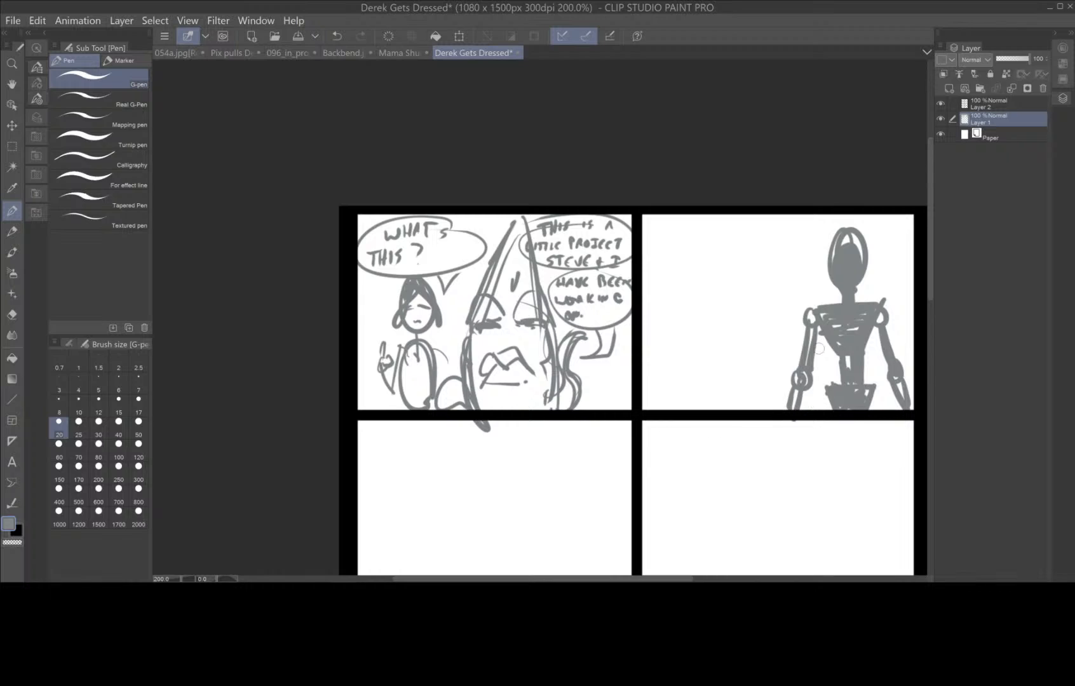
{"action": "left_click_drag", "start_coordinate": [811, 331], "coordinate": [805, 381]}
- Outline a tall text box beside the mannequin in the second panel and letter "TECHNICALLY, I" inside with brush size 15
{"action": "mouse_move", "coordinate": [654, 223]}
{"action": "left_mouse_down"}
{"action": "mouse_move", "coordinate": [794, 222]}
{"action": "mouse_move", "coordinate": [793, 394]}
{"action": "mouse_move", "coordinate": [650, 349]}
{"action": "mouse_move", "coordinate": [782, 384]}
{"action": "left_mouse_up"}
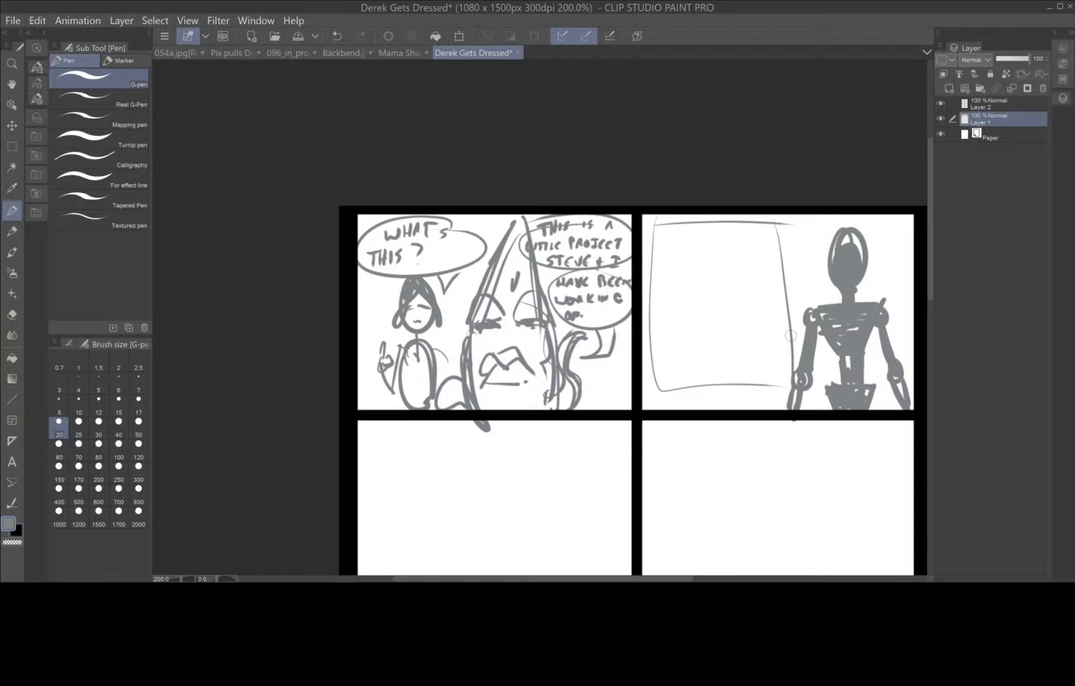
{"action": "scroll", "coordinate": [777, 342], "scroll_direction": "up", "scroll_amount": 2}
{"action": "left_click_drag", "start_coordinate": [681, 300], "coordinate": [610, 418]}
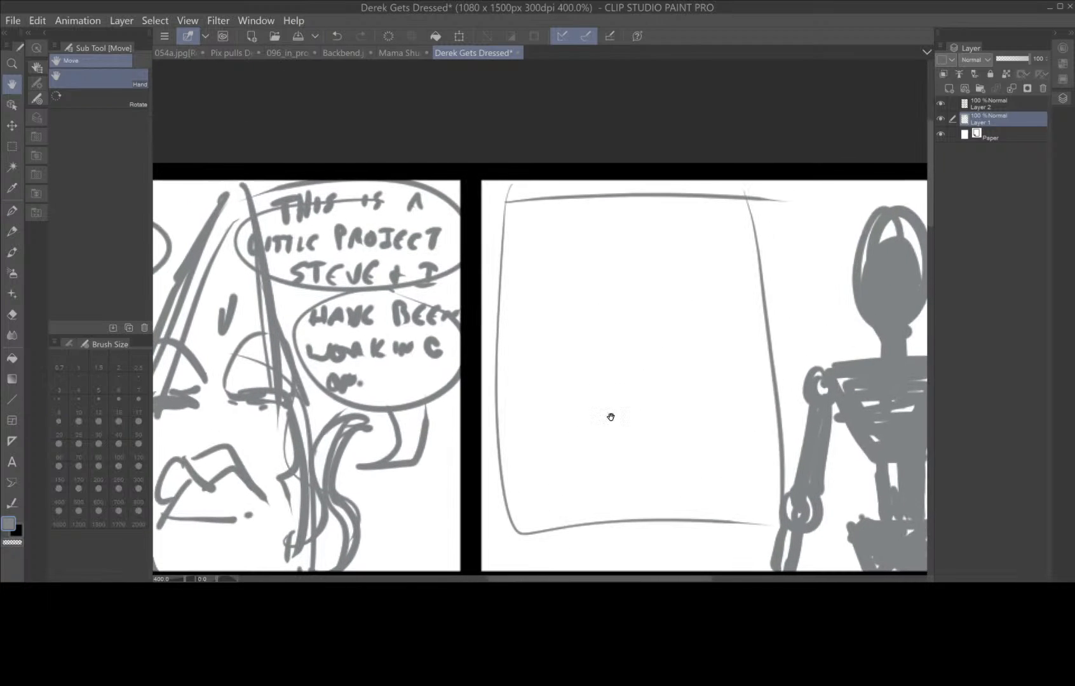
{"action": "scroll", "coordinate": [647, 420], "scroll_direction": "right", "scroll_amount": 3}
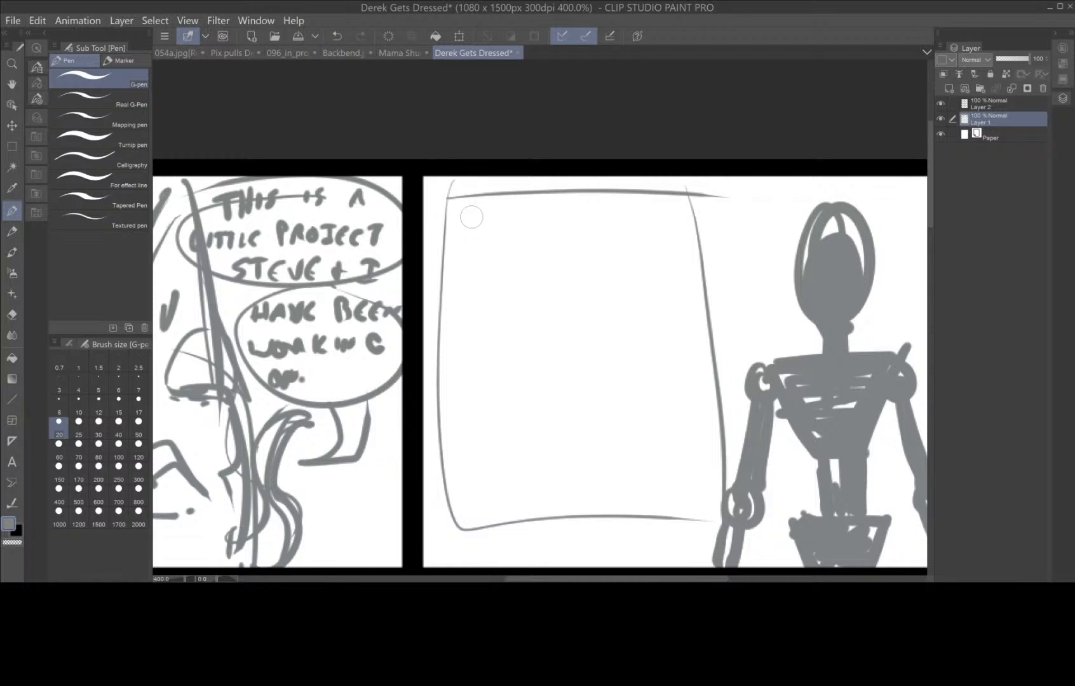
{"action": "mouse_move", "coordinate": [472, 212]}
{"action": "left_mouse_down"}
{"action": "mouse_move", "coordinate": [474, 231]}
{"action": "mouse_move", "coordinate": [487, 210]}
{"action": "mouse_move", "coordinate": [500, 234]}
{"action": "mouse_move", "coordinate": [497, 221]}
{"action": "mouse_move", "coordinate": [517, 233]}
{"action": "left_mouse_up"}
{"action": "left_click", "coordinate": [119, 404]}
{"action": "mouse_move", "coordinate": [527, 214]}
{"action": "left_mouse_down"}
{"action": "mouse_move", "coordinate": [527, 233]}
{"action": "mouse_move", "coordinate": [528, 222]}
{"action": "left_mouse_up"}
{"action": "mouse_move", "coordinate": [533, 233]}
{"action": "left_mouse_down"}
{"action": "mouse_move", "coordinate": [533, 218]}
{"action": "mouse_move", "coordinate": [583, 233]}
{"action": "left_mouse_up"}
{"action": "left_click_drag", "start_coordinate": [572, 226], "coordinate": [580, 226]}
{"action": "mouse_move", "coordinate": [589, 216]}
{"action": "left_mouse_down"}
{"action": "mouse_move", "coordinate": [600, 233]}
{"action": "mouse_move", "coordinate": [617, 223]}
{"action": "left_mouse_up"}
{"action": "mouse_move", "coordinate": [623, 212]}
{"action": "left_mouse_down"}
{"action": "mouse_move", "coordinate": [616, 230]}
{"action": "mouse_move", "coordinate": [640, 239]}
{"action": "left_mouse_up"}
{"action": "left_click_drag", "start_coordinate": [657, 214], "coordinate": [675, 213]}
{"action": "mouse_move", "coordinate": [665, 213]}
{"action": "left_mouse_down"}
{"action": "mouse_move", "coordinate": [665, 232]}
{"action": "mouse_move", "coordinate": [675, 231]}
{"action": "left_mouse_up"}
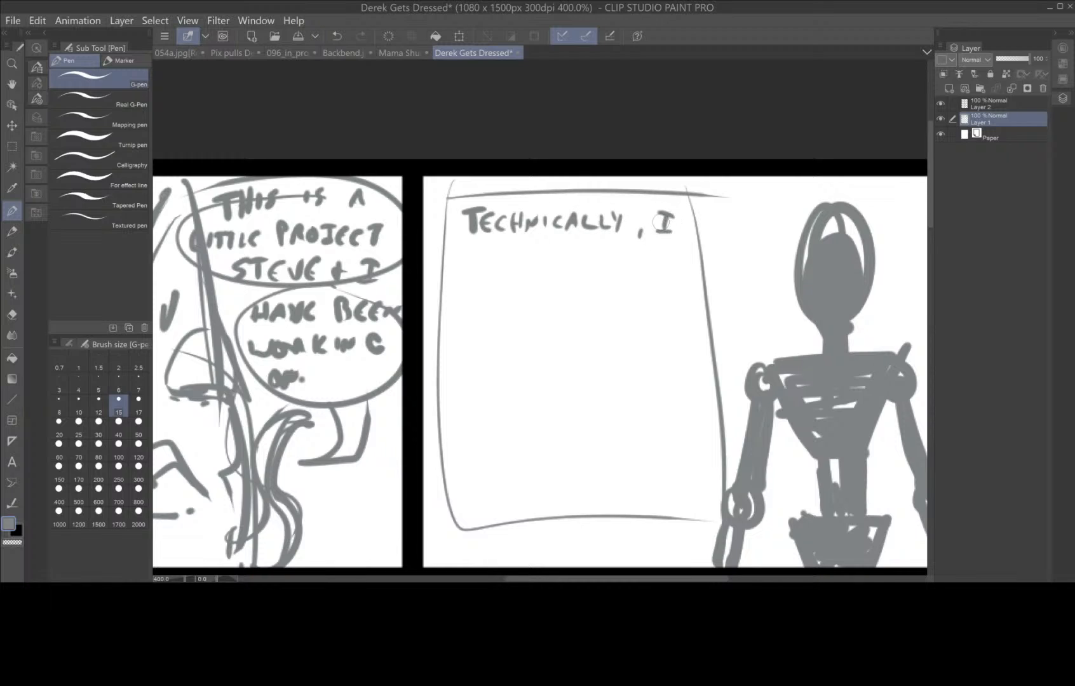
- Letter "GUESS YOU COULD" and "CALL" beneath the first line in the second panel's text box
{"action": "mouse_move", "coordinate": [478, 255]}
{"action": "left_mouse_down"}
{"action": "mouse_move", "coordinate": [474, 267]}
{"action": "mouse_move", "coordinate": [498, 254]}
{"action": "mouse_move", "coordinate": [509, 274]}
{"action": "left_mouse_up"}
{"action": "mouse_move", "coordinate": [526, 257]}
{"action": "left_mouse_down"}
{"action": "mouse_move", "coordinate": [518, 273]}
{"action": "mouse_move", "coordinate": [578, 262]}
{"action": "left_mouse_up"}
{"action": "mouse_move", "coordinate": [584, 252]}
{"action": "left_mouse_down"}
{"action": "mouse_move", "coordinate": [575, 270]}
{"action": "mouse_move", "coordinate": [592, 255]}
{"action": "left_mouse_up"}
{"action": "mouse_move", "coordinate": [599, 252]}
{"action": "left_mouse_down"}
{"action": "mouse_move", "coordinate": [635, 267]}
{"action": "mouse_move", "coordinate": [656, 250]}
{"action": "mouse_move", "coordinate": [683, 266]}
{"action": "left_mouse_up"}
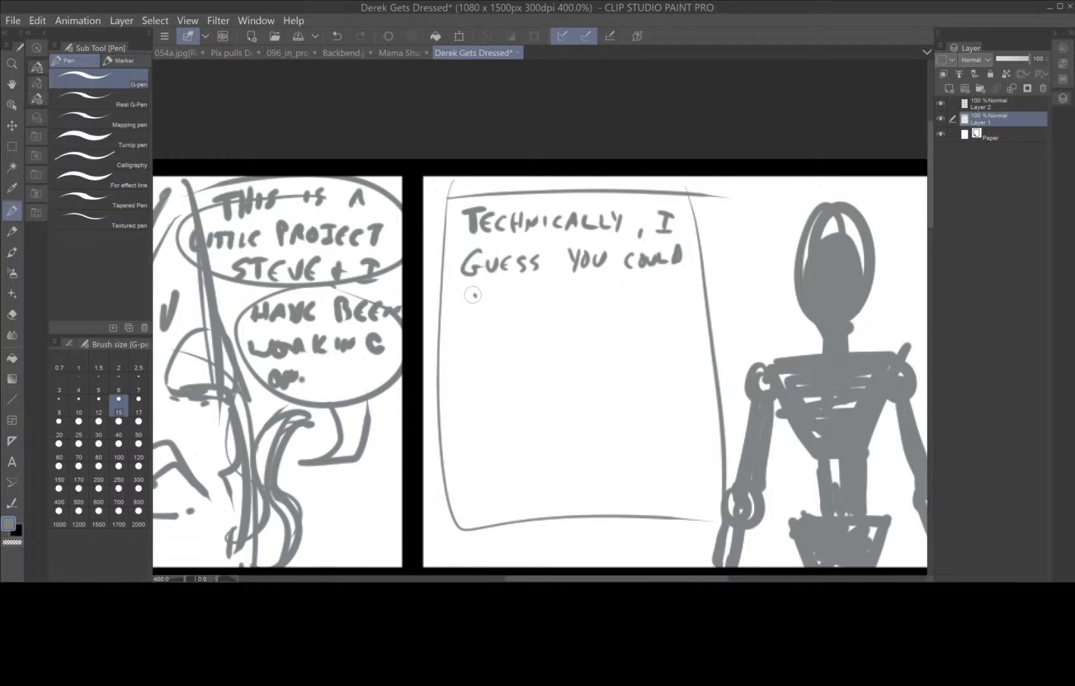
{"action": "left_click_drag", "start_coordinate": [476, 295], "coordinate": [467, 311]}
{"action": "left_click_drag", "start_coordinate": [484, 294], "coordinate": [499, 312]}
{"action": "left_click_drag", "start_coordinate": [482, 305], "coordinate": [516, 310]}
{"action": "left_click_drag", "start_coordinate": [518, 293], "coordinate": [528, 309]}
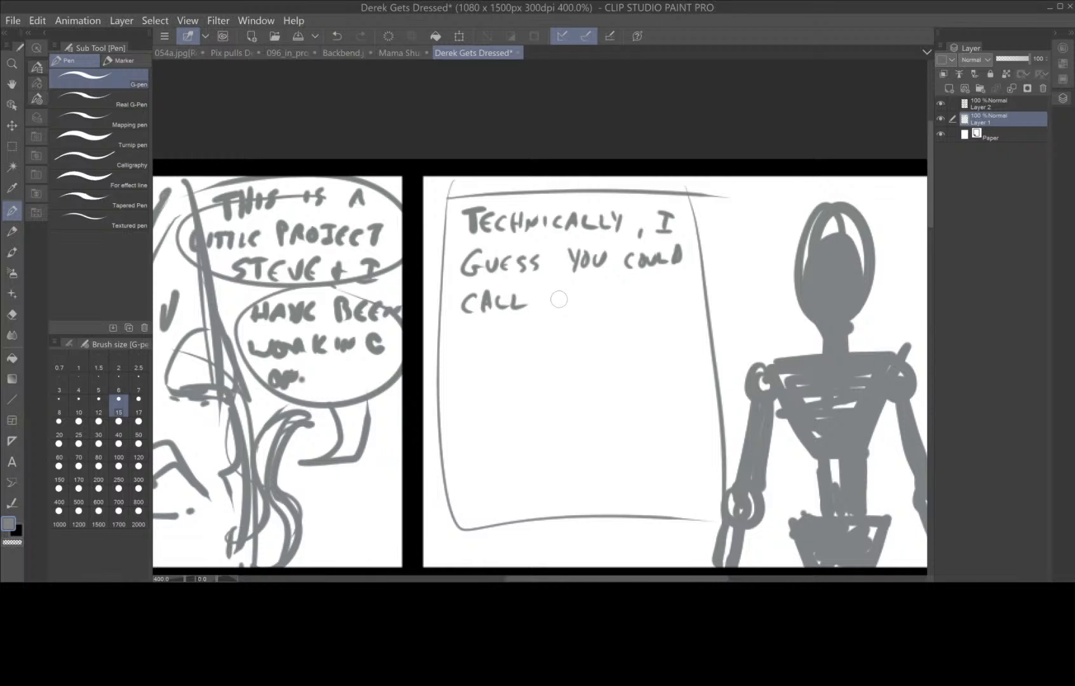
- Continue the second panel's lettering with "IT AN ARMITURE, BUT"
{"action": "mouse_move", "coordinate": [554, 296]}
{"action": "left_mouse_down"}
{"action": "mouse_move", "coordinate": [554, 308]}
{"action": "mouse_move", "coordinate": [574, 293]}
{"action": "left_mouse_up"}
{"action": "mouse_move", "coordinate": [563, 294]}
{"action": "left_mouse_down"}
{"action": "mouse_move", "coordinate": [562, 308]}
{"action": "mouse_move", "coordinate": [626, 300]}
{"action": "left_mouse_up"}
{"action": "left_click_drag", "start_coordinate": [462, 350], "coordinate": [475, 341]}
{"action": "mouse_move", "coordinate": [481, 352]}
{"action": "left_mouse_down"}
{"action": "mouse_move", "coordinate": [525, 327]}
{"action": "mouse_move", "coordinate": [563, 342]}
{"action": "left_mouse_up"}
{"action": "left_click_drag", "start_coordinate": [581, 324], "coordinate": [588, 347]}
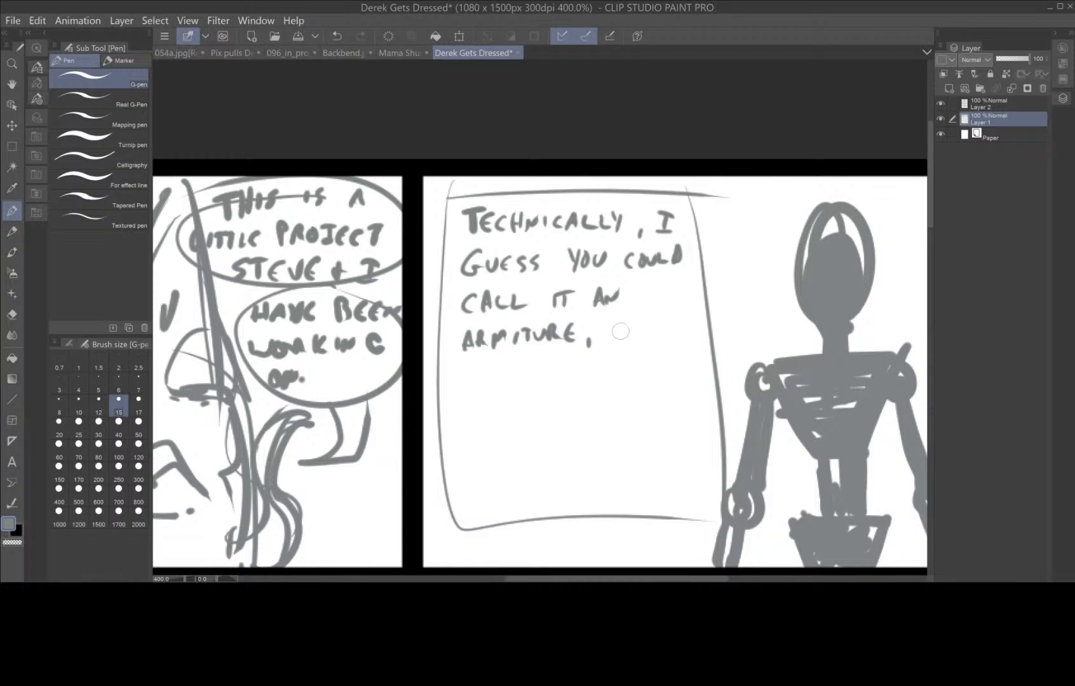
{"action": "mouse_move", "coordinate": [619, 323]}
{"action": "left_mouse_down"}
{"action": "mouse_move", "coordinate": [620, 343]}
{"action": "mouse_move", "coordinate": [643, 328]}
{"action": "mouse_move", "coordinate": [651, 343]}
{"action": "left_mouse_up"}
{"action": "left_click_drag", "start_coordinate": [643, 325], "coordinate": [664, 324]}
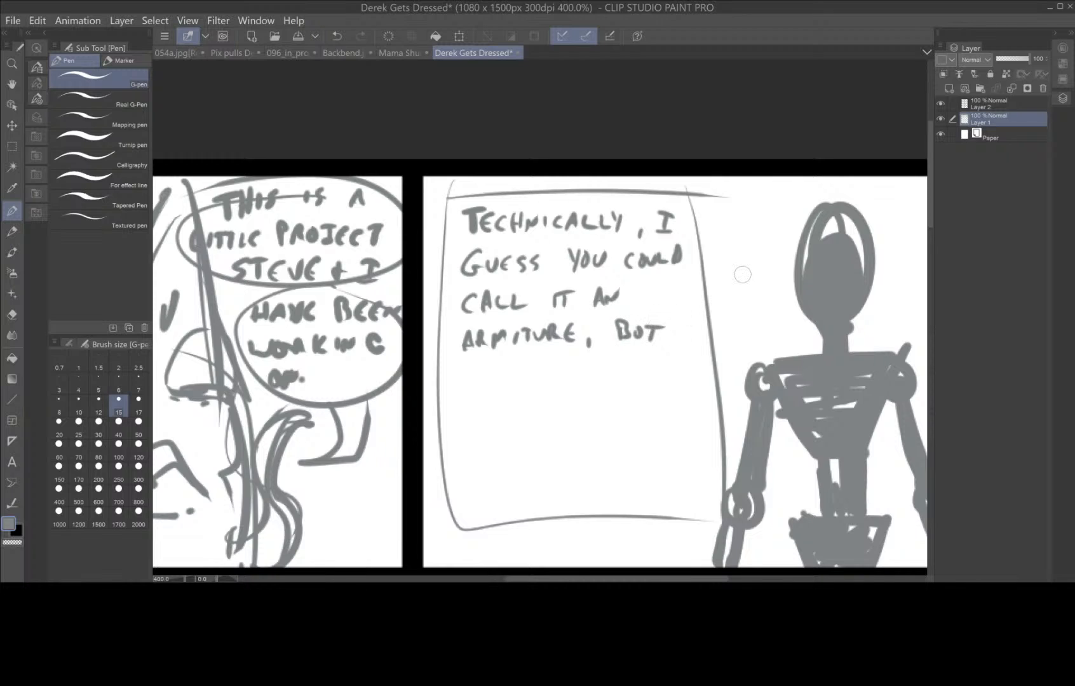
- Letter "I THINK OF IT AS" on the next line of the second panel's text box
{"action": "mouse_move", "coordinate": [462, 370]}
{"action": "left_mouse_down"}
{"action": "mouse_move", "coordinate": [461, 387]}
{"action": "mouse_move", "coordinate": [473, 371]}
{"action": "mouse_move", "coordinate": [473, 387]}
{"action": "mouse_move", "coordinate": [502, 386]}
{"action": "left_mouse_up"}
{"action": "mouse_move", "coordinate": [493, 369]}
{"action": "left_mouse_down"}
{"action": "mouse_move", "coordinate": [514, 368]}
{"action": "mouse_move", "coordinate": [513, 385]}
{"action": "mouse_move", "coordinate": [524, 376]}
{"action": "left_mouse_up"}
{"action": "left_click_drag", "start_coordinate": [525, 367], "coordinate": [532, 384]}
{"action": "mouse_move", "coordinate": [537, 383]}
{"action": "left_mouse_down"}
{"action": "mouse_move", "coordinate": [537, 370]}
{"action": "mouse_move", "coordinate": [540, 384]}
{"action": "left_mouse_up"}
{"action": "mouse_move", "coordinate": [549, 367]}
{"action": "left_mouse_down"}
{"action": "mouse_move", "coordinate": [550, 385]}
{"action": "mouse_move", "coordinate": [568, 369]}
{"action": "left_mouse_up"}
{"action": "mouse_move", "coordinate": [576, 369]}
{"action": "left_mouse_down"}
{"action": "mouse_move", "coordinate": [576, 384]}
{"action": "mouse_move", "coordinate": [586, 367]}
{"action": "left_mouse_up"}
{"action": "left_click_drag", "start_coordinate": [576, 376], "coordinate": [605, 380]}
{"action": "mouse_move", "coordinate": [612, 363]}
{"action": "left_mouse_down"}
{"action": "mouse_move", "coordinate": [629, 362]}
{"action": "mouse_move", "coordinate": [619, 382]}
{"action": "left_mouse_up"}
{"action": "mouse_move", "coordinate": [652, 360]}
{"action": "left_mouse_down"}
{"action": "mouse_move", "coordinate": [645, 381]}
{"action": "mouse_move", "coordinate": [661, 380]}
{"action": "left_mouse_up"}
{"action": "left_click_drag", "start_coordinate": [647, 373], "coordinate": [665, 379]}
- Letter "MY WALKING WITH" on the following line of the second panel's text box
{"action": "mouse_move", "coordinate": [458, 432]}
{"action": "left_mouse_down"}
{"action": "mouse_move", "coordinate": [471, 414]}
{"action": "mouse_move", "coordinate": [489, 431]}
{"action": "mouse_move", "coordinate": [502, 423]}
{"action": "left_mouse_up"}
{"action": "mouse_move", "coordinate": [509, 412]}
{"action": "left_mouse_down"}
{"action": "mouse_move", "coordinate": [499, 432]}
{"action": "mouse_move", "coordinate": [536, 408]}
{"action": "left_mouse_up"}
{"action": "left_click_drag", "start_coordinate": [539, 425], "coordinate": [546, 408]}
{"action": "left_click_drag", "start_coordinate": [545, 408], "coordinate": [550, 418]}
{"action": "left_click_drag", "start_coordinate": [557, 407], "coordinate": [572, 424]}
{"action": "mouse_move", "coordinate": [583, 404]}
{"action": "left_mouse_down"}
{"action": "mouse_move", "coordinate": [582, 422]}
{"action": "mouse_move", "coordinate": [612, 404]}
{"action": "mouse_move", "coordinate": [620, 420]}
{"action": "left_mouse_up"}
{"action": "mouse_move", "coordinate": [643, 407]}
{"action": "left_mouse_down"}
{"action": "mouse_move", "coordinate": [652, 419]}
{"action": "mouse_move", "coordinate": [666, 405]}
{"action": "mouse_move", "coordinate": [672, 419]}
{"action": "mouse_move", "coordinate": [690, 404]}
{"action": "left_mouse_up"}
{"action": "left_click_drag", "start_coordinate": [683, 406], "coordinate": [693, 417]}
{"action": "left_click_drag", "start_coordinate": [692, 409], "coordinate": [700, 408]}
{"action": "left_click_drag", "start_coordinate": [700, 400], "coordinate": [700, 417]}
- Finish the second panel's lettering with "HUMANS SUIT." on the last line
{"action": "left_click_drag", "start_coordinate": [464, 455], "coordinate": [462, 474]}
{"action": "mouse_move", "coordinate": [473, 453]}
{"action": "left_mouse_down"}
{"action": "mouse_move", "coordinate": [472, 475]}
{"action": "mouse_move", "coordinate": [473, 466]}
{"action": "left_mouse_up"}
{"action": "mouse_move", "coordinate": [478, 459]}
{"action": "left_mouse_down"}
{"action": "mouse_move", "coordinate": [546, 471]}
{"action": "mouse_move", "coordinate": [615, 450]}
{"action": "mouse_move", "coordinate": [628, 464]}
{"action": "left_mouse_up"}
{"action": "left_click_drag", "start_coordinate": [634, 449], "coordinate": [656, 447]}
{"action": "left_click_drag", "start_coordinate": [646, 449], "coordinate": [644, 466]}
{"action": "left_click", "coordinate": [662, 458]}
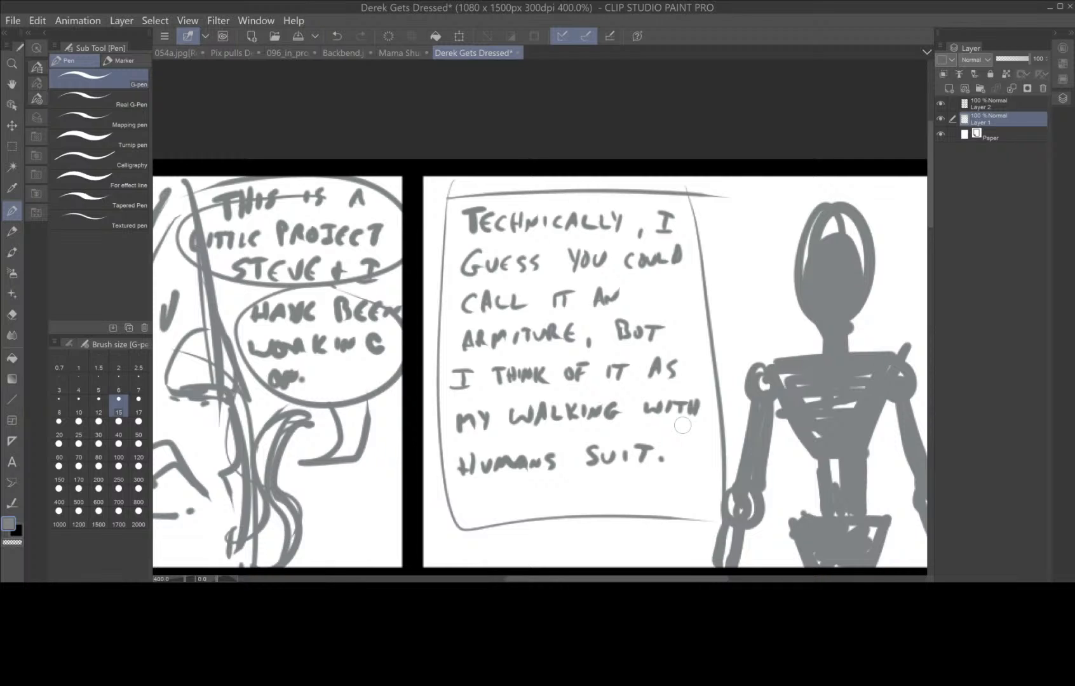
- Sketch both arms onto the small long-haired character in the first panel
{"action": "scroll", "coordinate": [683, 426], "scroll_direction": "down", "scroll_amount": 2}
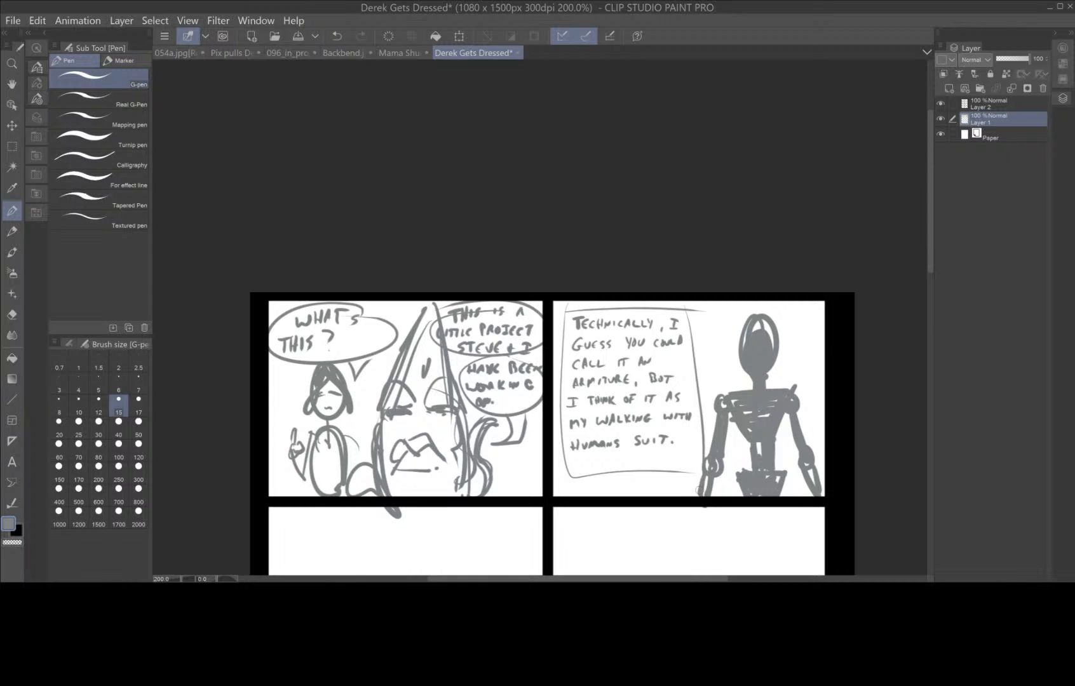
{"action": "mouse_move", "coordinate": [323, 435]}
{"action": "left_mouse_down"}
{"action": "mouse_move", "coordinate": [342, 452]}
{"action": "mouse_move", "coordinate": [340, 484]}
{"action": "mouse_move", "coordinate": [312, 448]}
{"action": "mouse_move", "coordinate": [305, 480]}
{"action": "mouse_move", "coordinate": [293, 474]}
{"action": "mouse_move", "coordinate": [299, 488]}
{"action": "mouse_move", "coordinate": [324, 454]}
{"action": "mouse_move", "coordinate": [312, 445]}
{"action": "mouse_move", "coordinate": [325, 501]}
{"action": "left_mouse_up"}
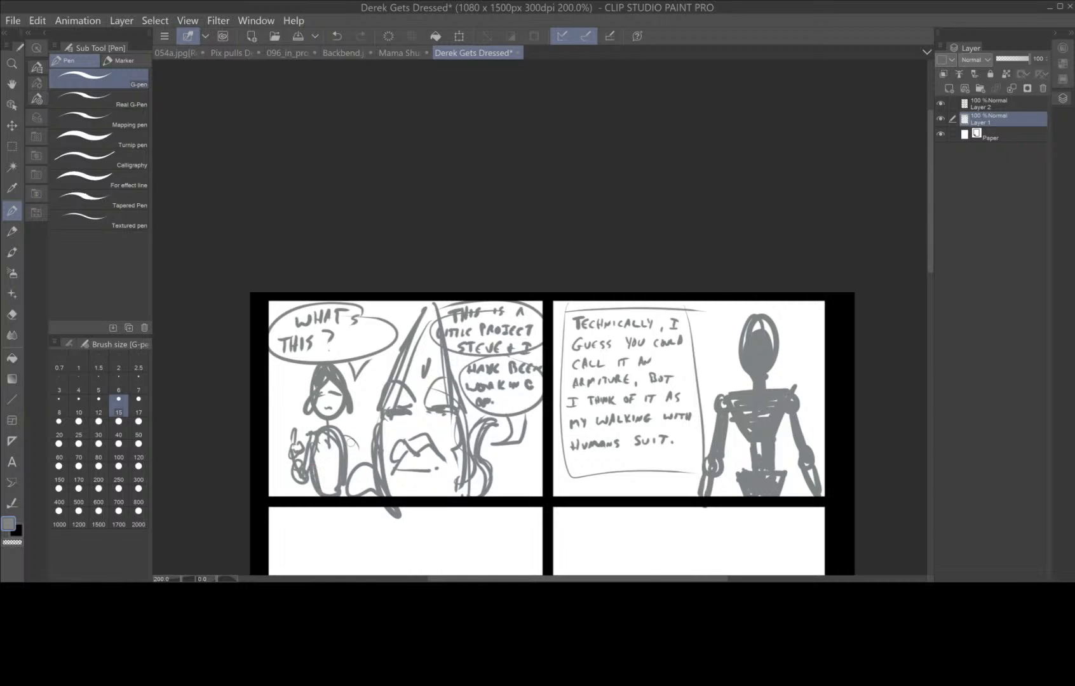
{"action": "left_click_drag", "start_coordinate": [343, 432], "coordinate": [357, 471]}
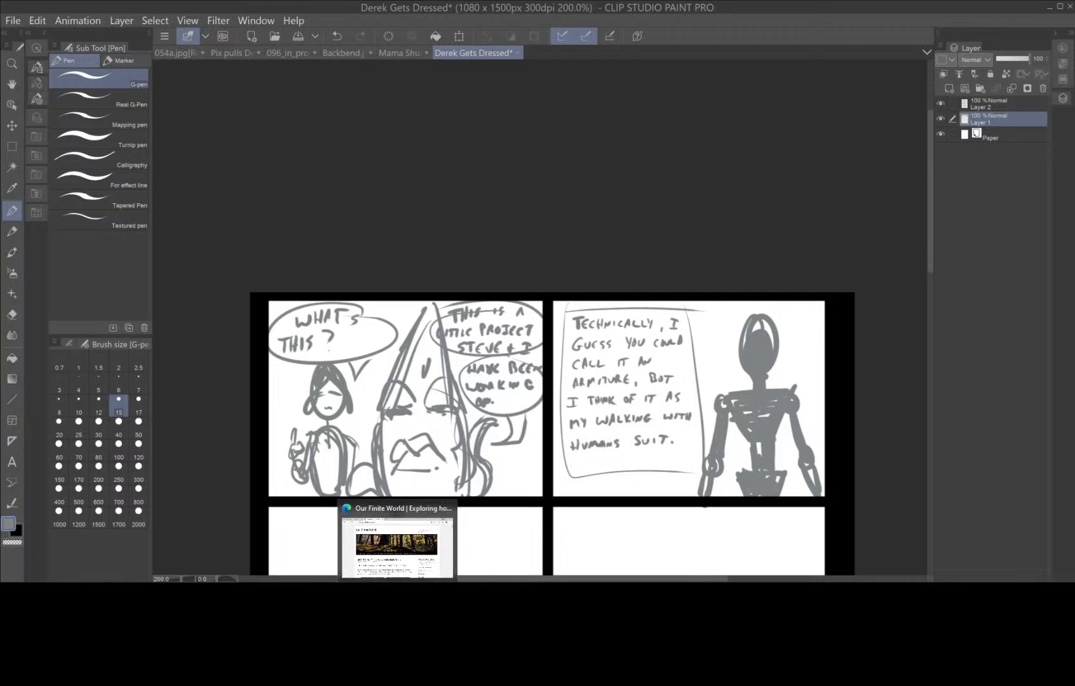
- Trim the mannequin's head to a smaller solid shape by lassoing and deleting its outer edges, clearing the selection after each cut
{"action": "mouse_move", "coordinate": [456, 568]}
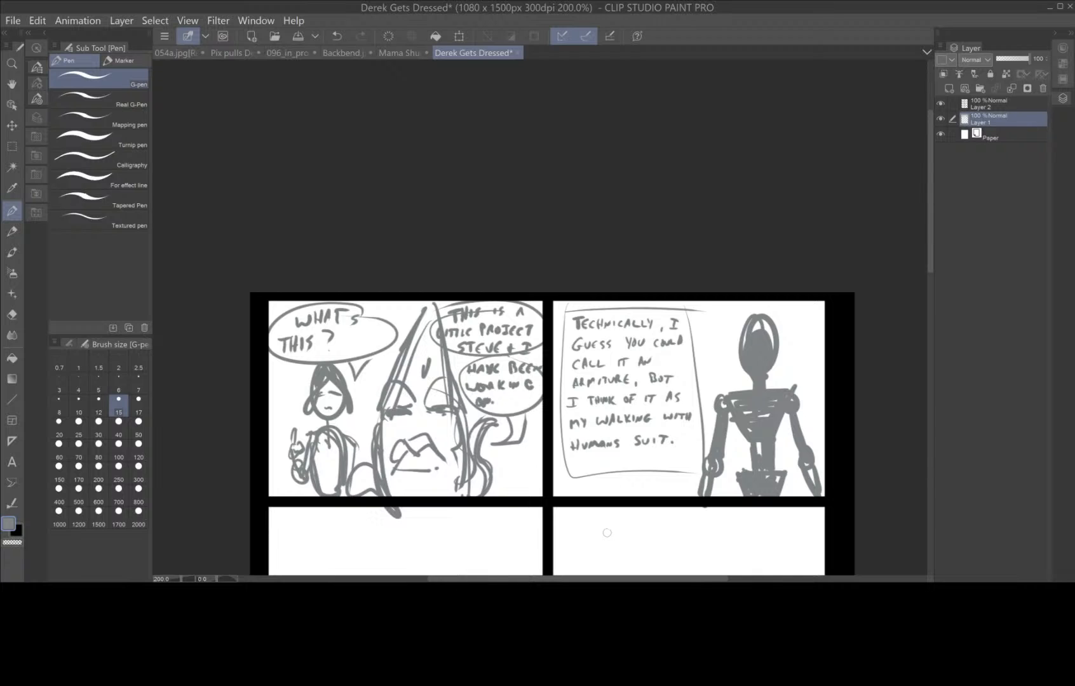
{"action": "scroll", "coordinate": [607, 533], "scroll_direction": "up", "scroll_amount": 4}
{"action": "scroll", "coordinate": [605, 530], "scroll_direction": "down", "scroll_amount": 2}
{"action": "scroll", "coordinate": [642, 494], "scroll_direction": "down", "scroll_amount": 2}
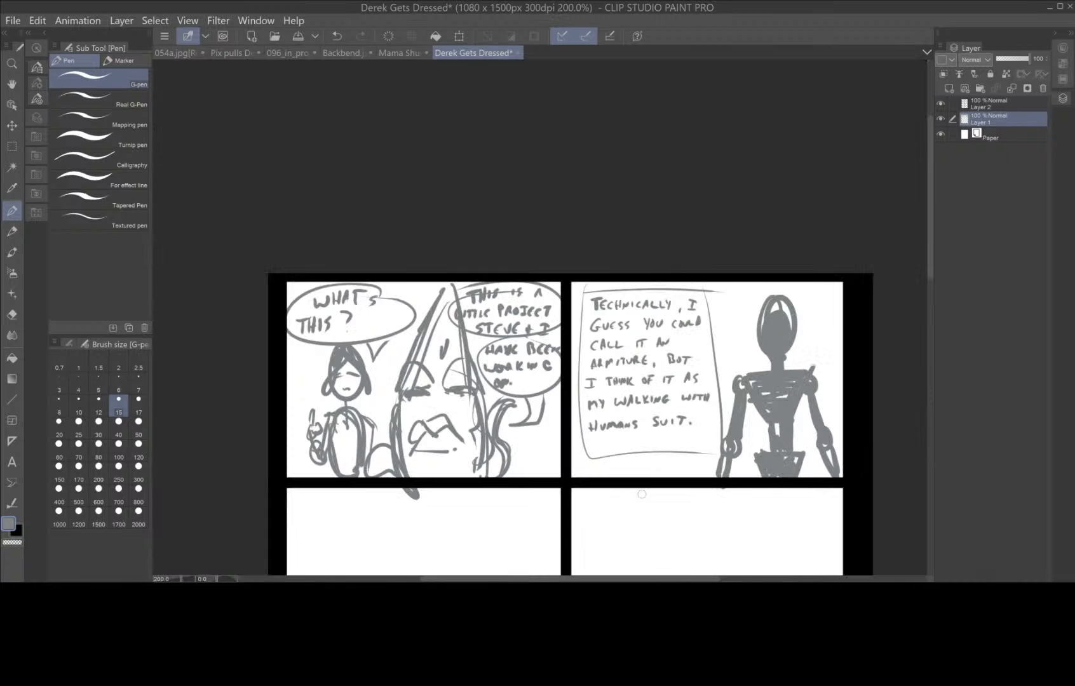
{"action": "key", "text": "space"}
{"action": "left_click_drag", "start_coordinate": [655, 514], "coordinate": [637, 408]}
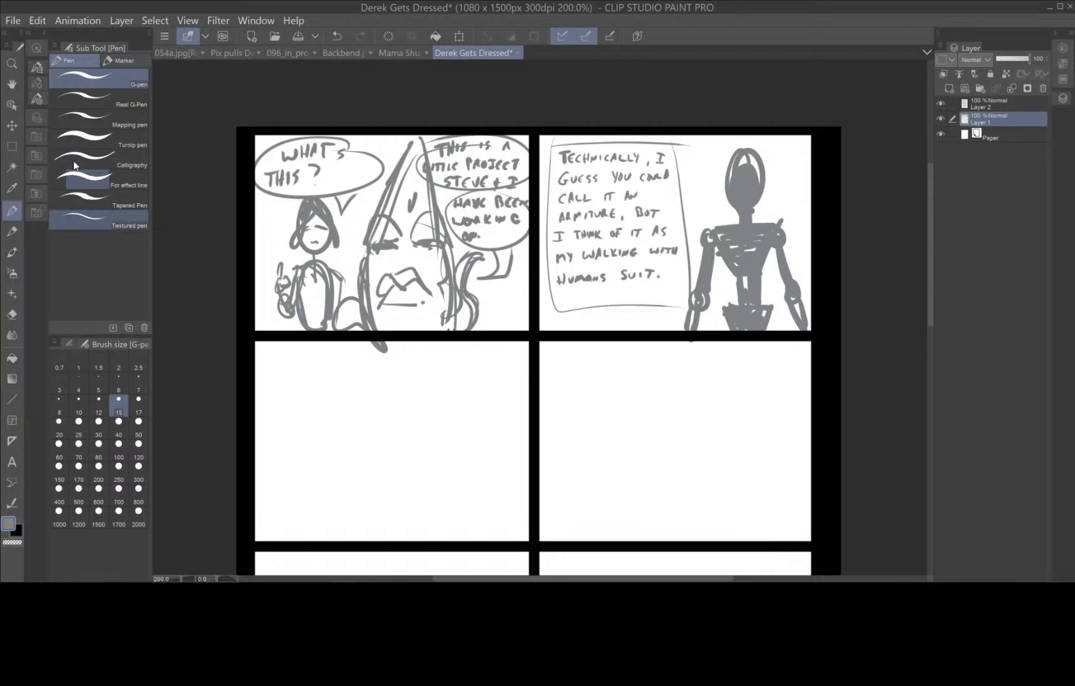
{"action": "left_click", "coordinate": [12, 146]}
{"action": "left_click", "coordinate": [95, 117]}
{"action": "mouse_move", "coordinate": [759, 196]}
{"action": "left_mouse_down"}
{"action": "mouse_move", "coordinate": [762, 172]}
{"action": "mouse_move", "coordinate": [745, 159]}
{"action": "mouse_move", "coordinate": [731, 204]}
{"action": "mouse_move", "coordinate": [718, 194]}
{"action": "mouse_move", "coordinate": [733, 130]}
{"action": "mouse_move", "coordinate": [785, 141]}
{"action": "mouse_move", "coordinate": [783, 190]}
{"action": "mouse_move", "coordinate": [757, 212]}
{"action": "left_mouse_up"}
{"action": "left_click", "coordinate": [721, 233]}
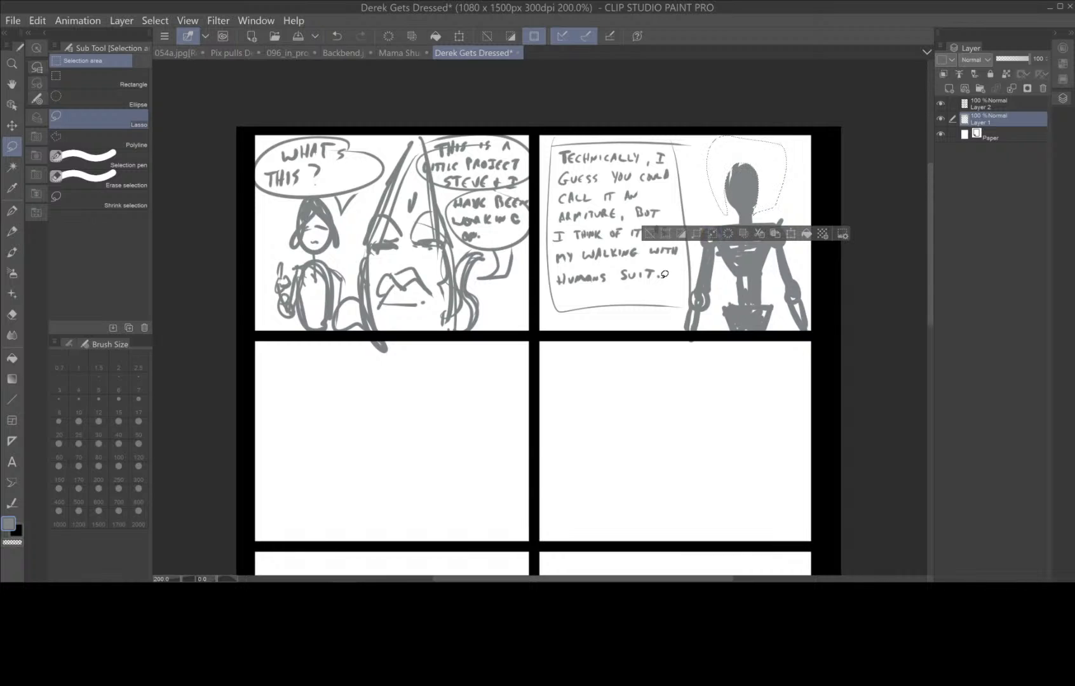
{"action": "left_click", "coordinate": [650, 234]}
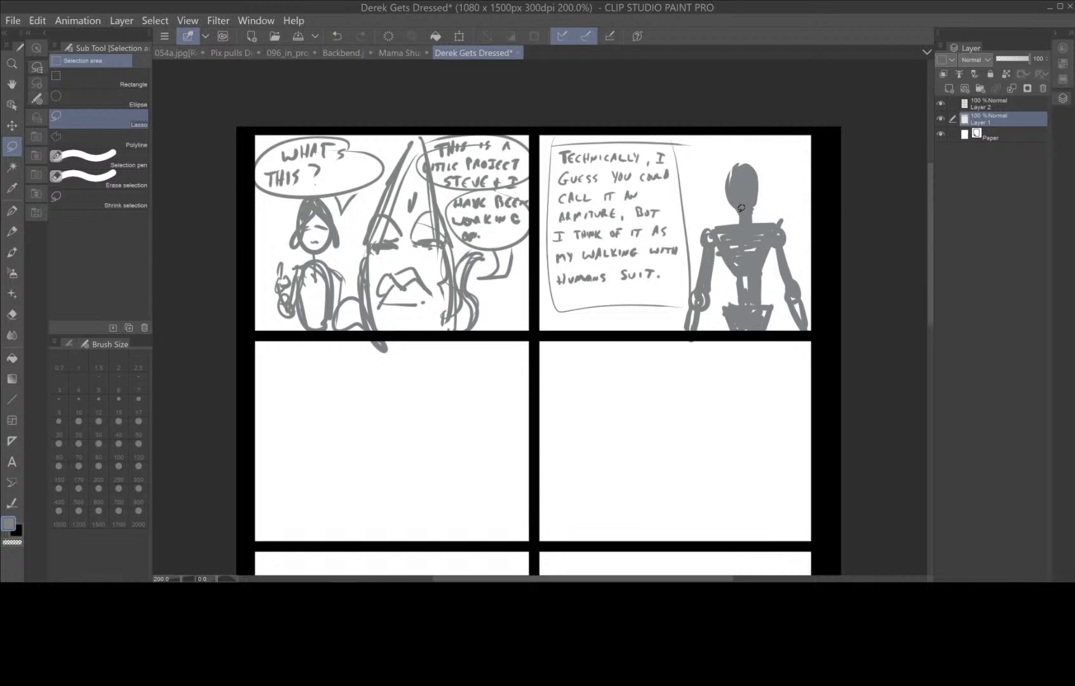
{"action": "mouse_move", "coordinate": [759, 207]}
{"action": "left_mouse_down"}
{"action": "mouse_move", "coordinate": [762, 153]}
{"action": "mouse_move", "coordinate": [708, 175]}
{"action": "mouse_move", "coordinate": [740, 211]}
{"action": "left_mouse_up"}
{"action": "left_click", "coordinate": [723, 233]}
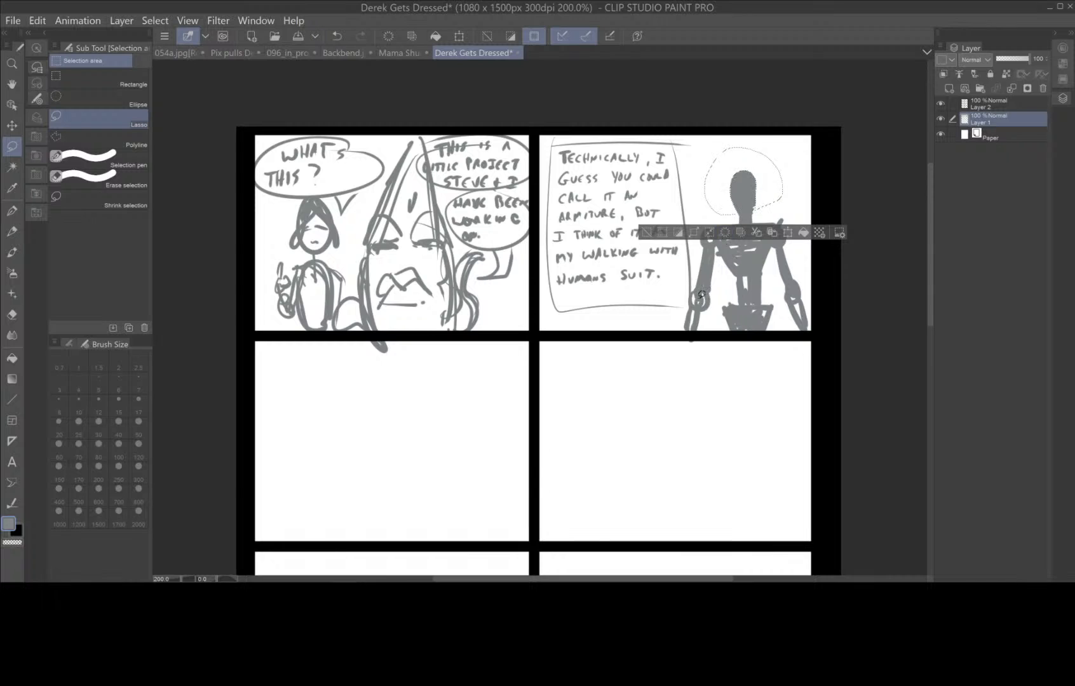
{"action": "left_click", "coordinate": [650, 233]}
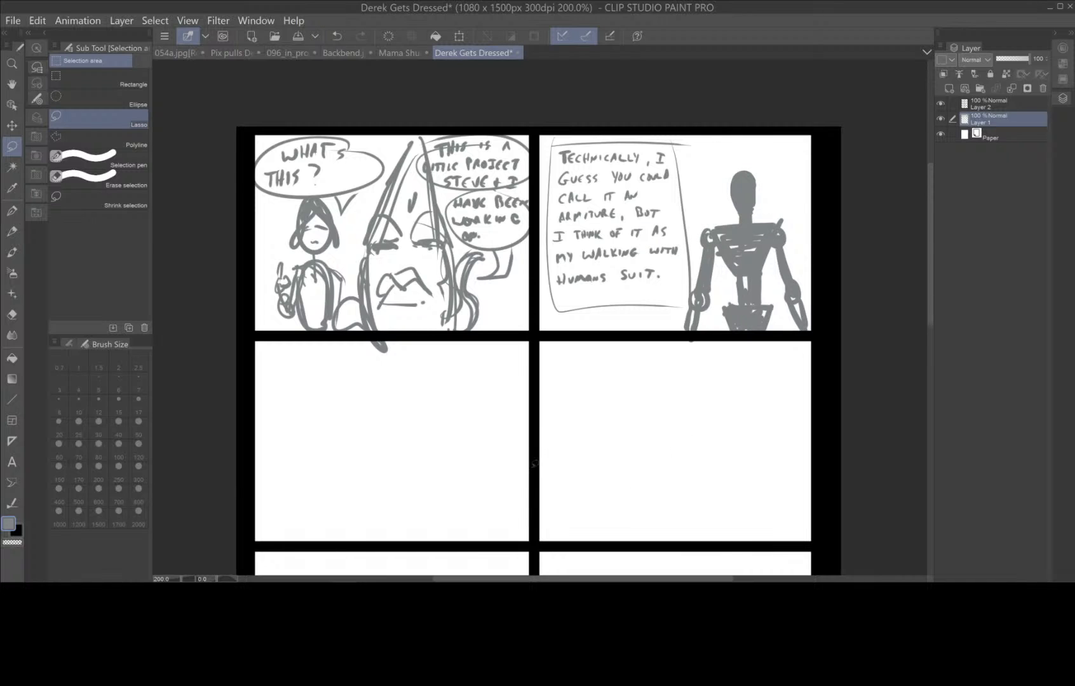
- Sketch a small mannequin with oval head, neck, tapered chest, waist and pelvis in the left half of the third panel
{"action": "key", "text": "h"}
{"action": "left_click_drag", "start_coordinate": [526, 482], "coordinate": [564, 446]}
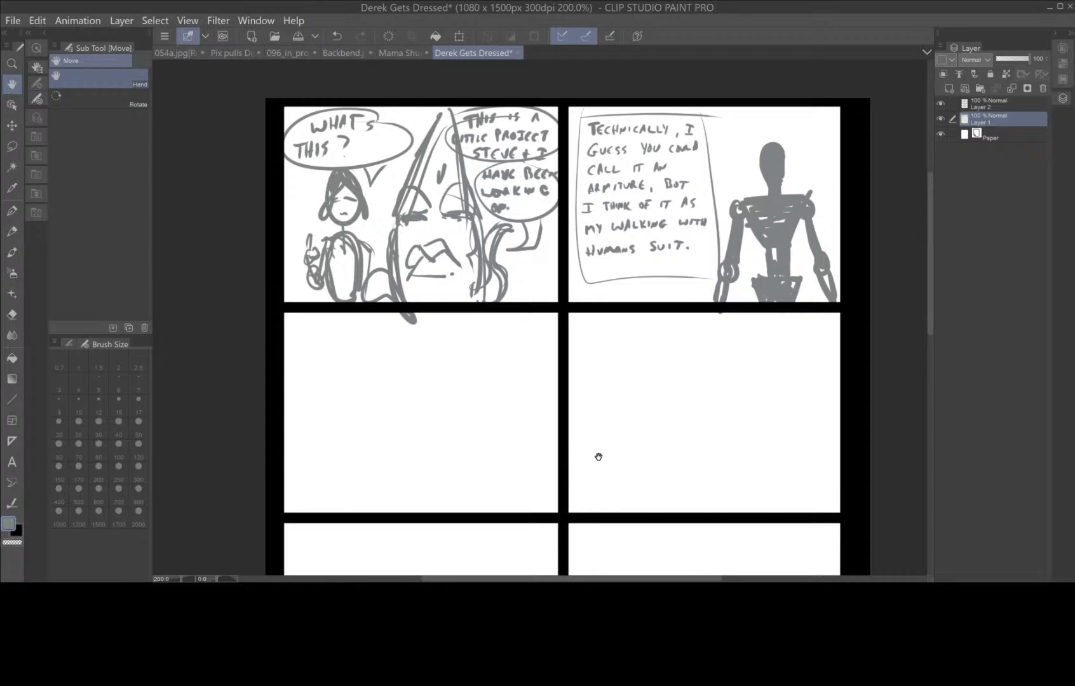
{"action": "key", "text": "m"}
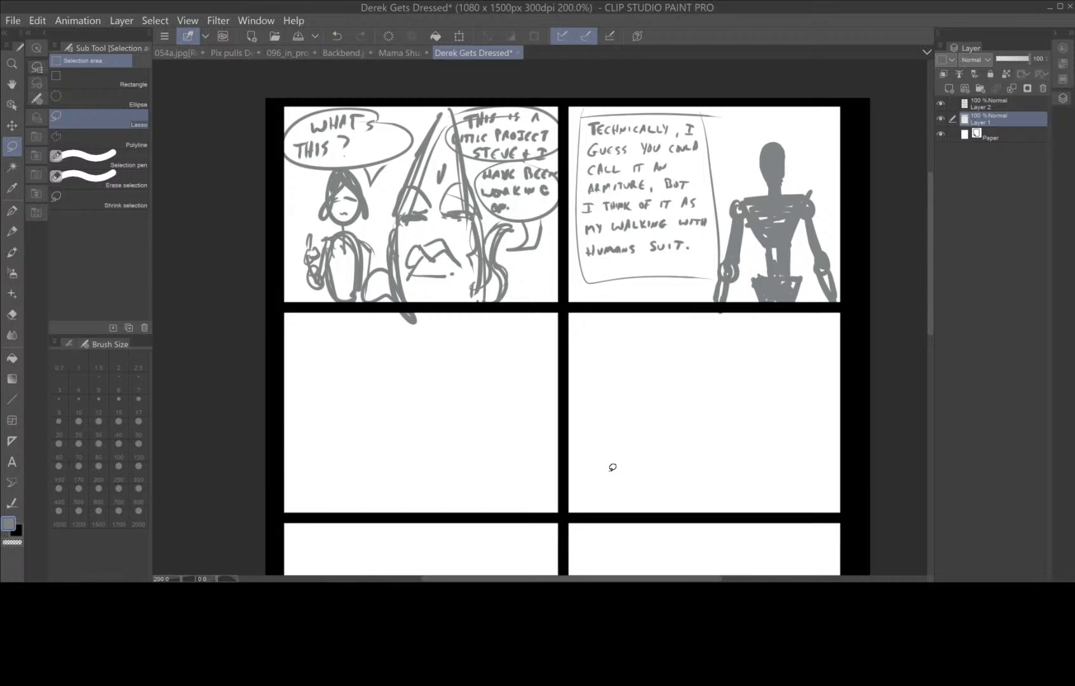
{"action": "mouse_move", "coordinate": [539, 403]}
{"action": "left_mouse_down"}
{"action": "mouse_move", "coordinate": [590, 379]}
{"action": "mouse_move", "coordinate": [639, 326]}
{"action": "mouse_move", "coordinate": [562, 333]}
{"action": "left_mouse_up"}
{"action": "left_click", "coordinate": [11, 211]}
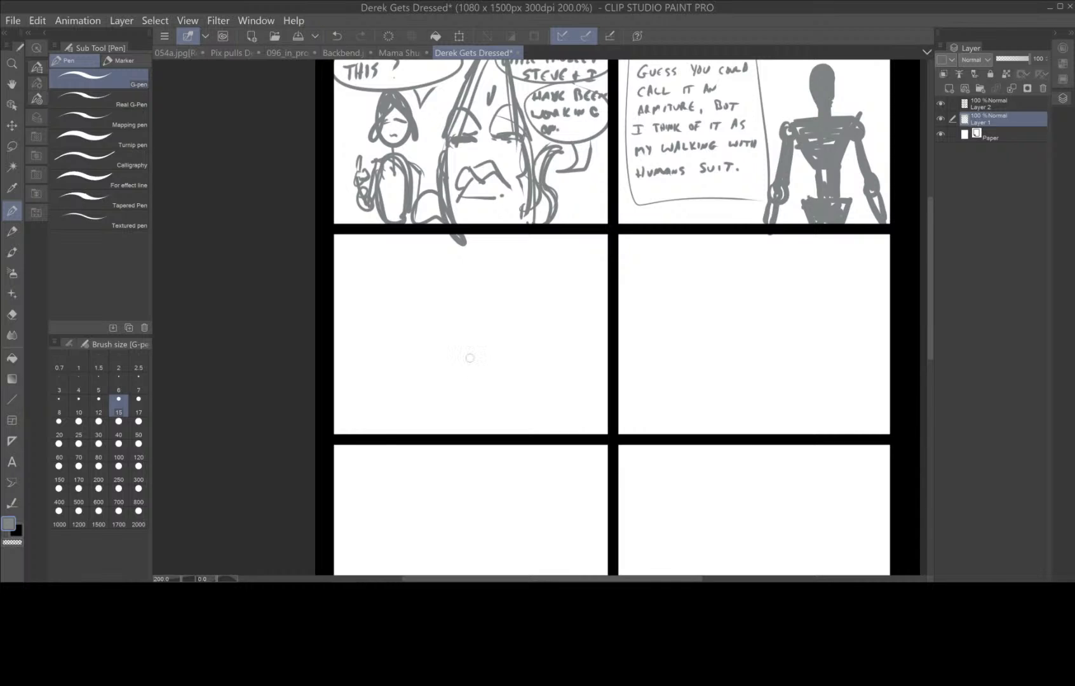
{"action": "mouse_move", "coordinate": [394, 272]}
{"action": "left_mouse_down"}
{"action": "mouse_move", "coordinate": [416, 294]}
{"action": "mouse_move", "coordinate": [387, 298]}
{"action": "mouse_move", "coordinate": [398, 303]}
{"action": "mouse_move", "coordinate": [393, 271]}
{"action": "mouse_move", "coordinate": [415, 300]}
{"action": "mouse_move", "coordinate": [397, 313]}
{"action": "mouse_move", "coordinate": [407, 346]}
{"action": "left_mouse_up"}
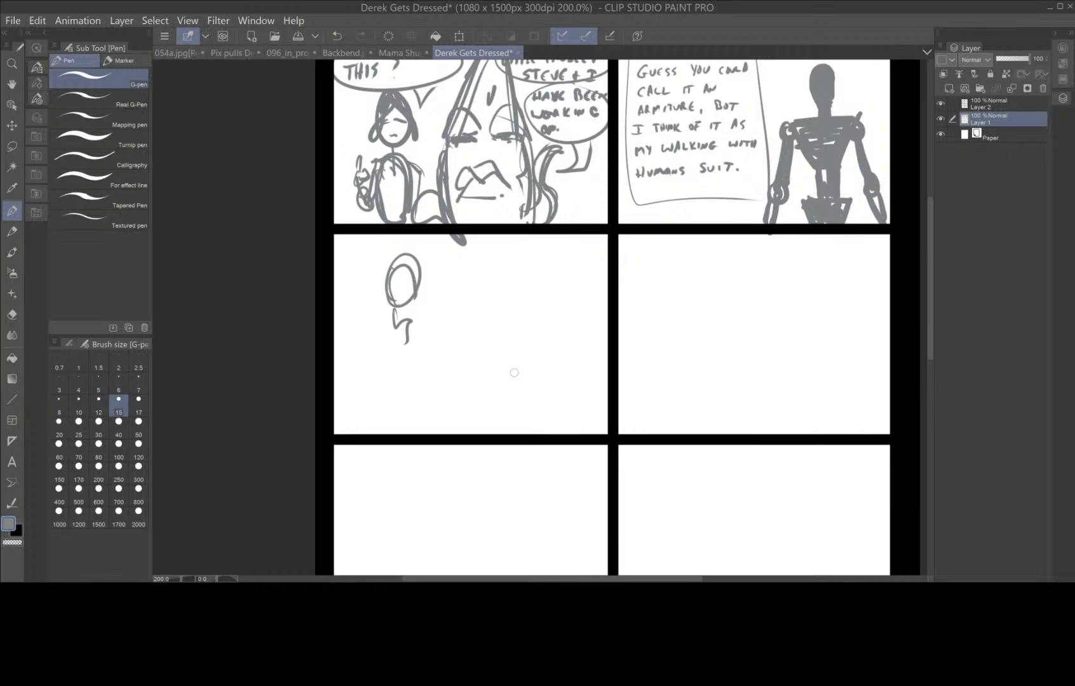
{"action": "mouse_move", "coordinate": [379, 312]}
{"action": "left_mouse_down"}
{"action": "mouse_move", "coordinate": [422, 314]}
{"action": "mouse_move", "coordinate": [400, 362]}
{"action": "left_mouse_up"}
{"action": "mouse_move", "coordinate": [375, 316]}
{"action": "left_mouse_down"}
{"action": "mouse_move", "coordinate": [402, 366]}
{"action": "mouse_move", "coordinate": [397, 384]}
{"action": "mouse_move", "coordinate": [421, 391]}
{"action": "left_mouse_up"}
{"action": "mouse_move", "coordinate": [419, 395]}
{"action": "left_mouse_down"}
{"action": "mouse_move", "coordinate": [391, 421]}
{"action": "mouse_move", "coordinate": [384, 453]}
{"action": "left_mouse_up"}
{"action": "left_click_drag", "start_coordinate": [407, 413], "coordinate": [408, 438]}
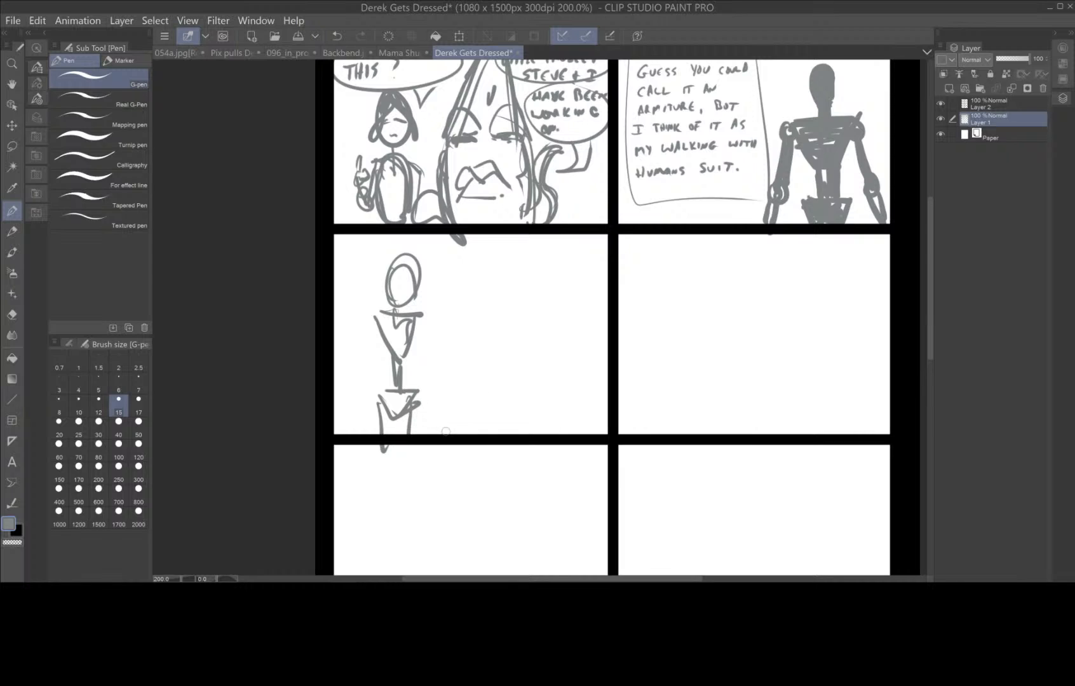
- Add arms to the small mannequin in the third panel and reinforce its chest and waist lines
{"action": "left_click_drag", "start_coordinate": [446, 433], "coordinate": [387, 396]}
{"action": "left_click_drag", "start_coordinate": [372, 314], "coordinate": [370, 400]}
{"action": "mouse_move", "coordinate": [413, 324]}
{"action": "left_mouse_down"}
{"action": "mouse_move", "coordinate": [413, 373]}
{"action": "mouse_move", "coordinate": [391, 348]}
{"action": "left_mouse_up"}
{"action": "mouse_move", "coordinate": [375, 323]}
{"action": "left_mouse_down"}
{"action": "mouse_move", "coordinate": [373, 398]}
{"action": "mouse_move", "coordinate": [384, 327]}
{"action": "mouse_move", "coordinate": [410, 377]}
{"action": "left_mouse_up"}
{"action": "left_click_drag", "start_coordinate": [398, 361], "coordinate": [413, 416]}
- Sketch a second character's large sloping head with rough facial features beside the third panel's mannequin
{"action": "mouse_move", "coordinate": [428, 346]}
{"action": "left_mouse_down"}
{"action": "mouse_move", "coordinate": [453, 371]}
{"action": "mouse_move", "coordinate": [488, 377]}
{"action": "mouse_move", "coordinate": [540, 430]}
{"action": "left_mouse_up"}
{"action": "left_click_drag", "start_coordinate": [430, 380], "coordinate": [437, 432]}
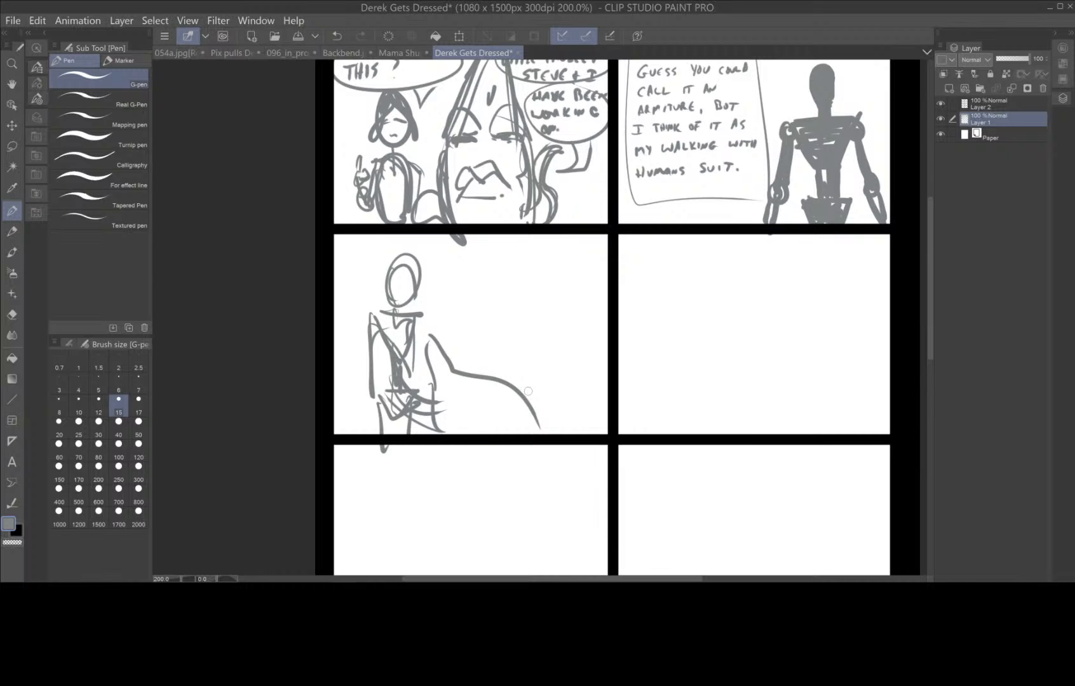
{"action": "mouse_move", "coordinate": [427, 335]}
{"action": "left_mouse_down"}
{"action": "mouse_move", "coordinate": [452, 372]}
{"action": "mouse_move", "coordinate": [455, 432]}
{"action": "mouse_move", "coordinate": [496, 395]}
{"action": "mouse_move", "coordinate": [514, 420]}
{"action": "mouse_move", "coordinate": [499, 427]}
{"action": "mouse_move", "coordinate": [520, 421]}
{"action": "mouse_move", "coordinate": [512, 434]}
{"action": "left_mouse_up"}
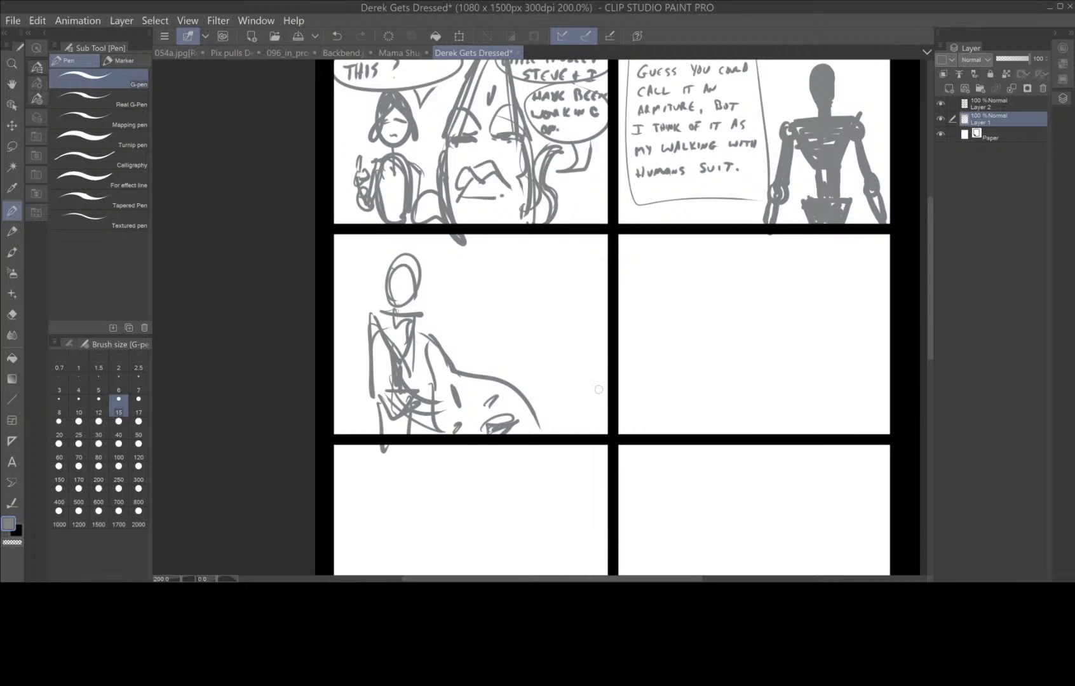
- Lasso the rough figures in the third panel, delete them and clear the selection
{"action": "left_click", "coordinate": [11, 146]}
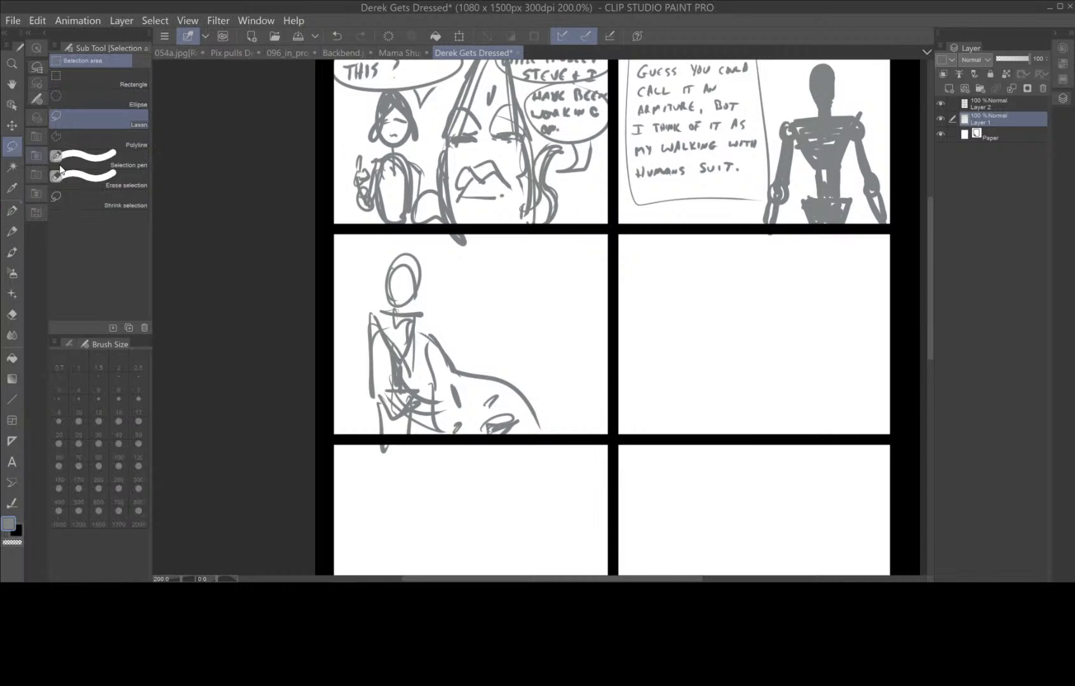
{"action": "mouse_move", "coordinate": [433, 242]}
{"action": "left_mouse_down"}
{"action": "mouse_move", "coordinate": [375, 241]}
{"action": "mouse_move", "coordinate": [345, 340]}
{"action": "mouse_move", "coordinate": [382, 467]}
{"action": "mouse_move", "coordinate": [556, 464]}
{"action": "mouse_move", "coordinate": [577, 354]}
{"action": "mouse_move", "coordinate": [530, 255]}
{"action": "mouse_move", "coordinate": [498, 236]}
{"action": "mouse_move", "coordinate": [427, 246]}
{"action": "left_mouse_up"}
{"action": "left_click", "coordinate": [440, 497]}
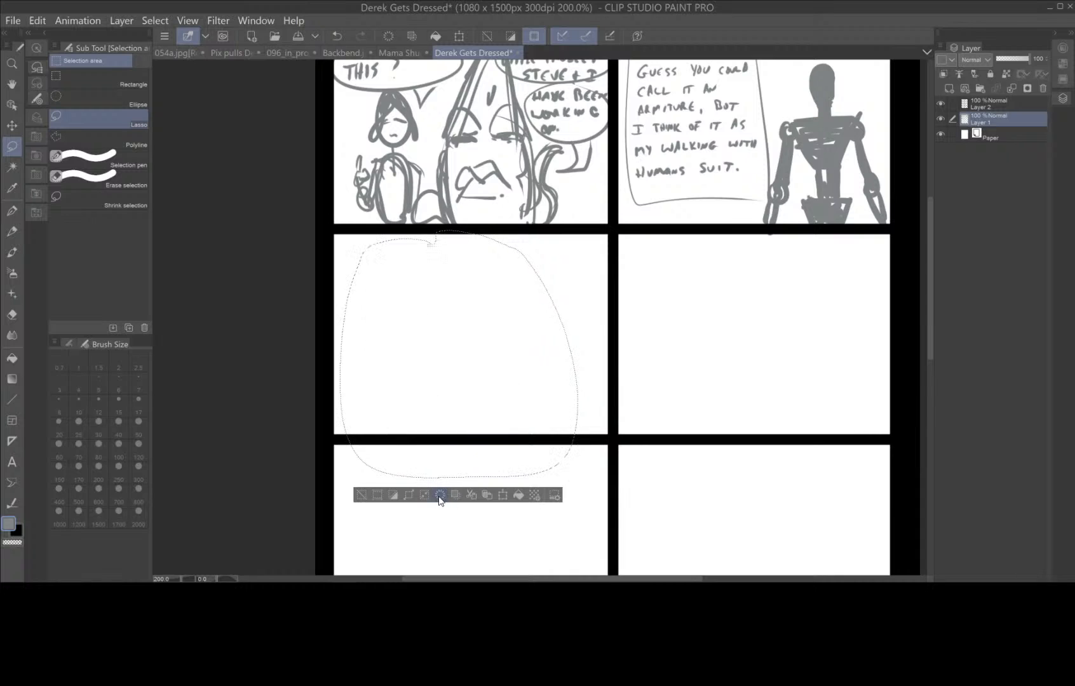
{"action": "left_click", "coordinate": [372, 495]}
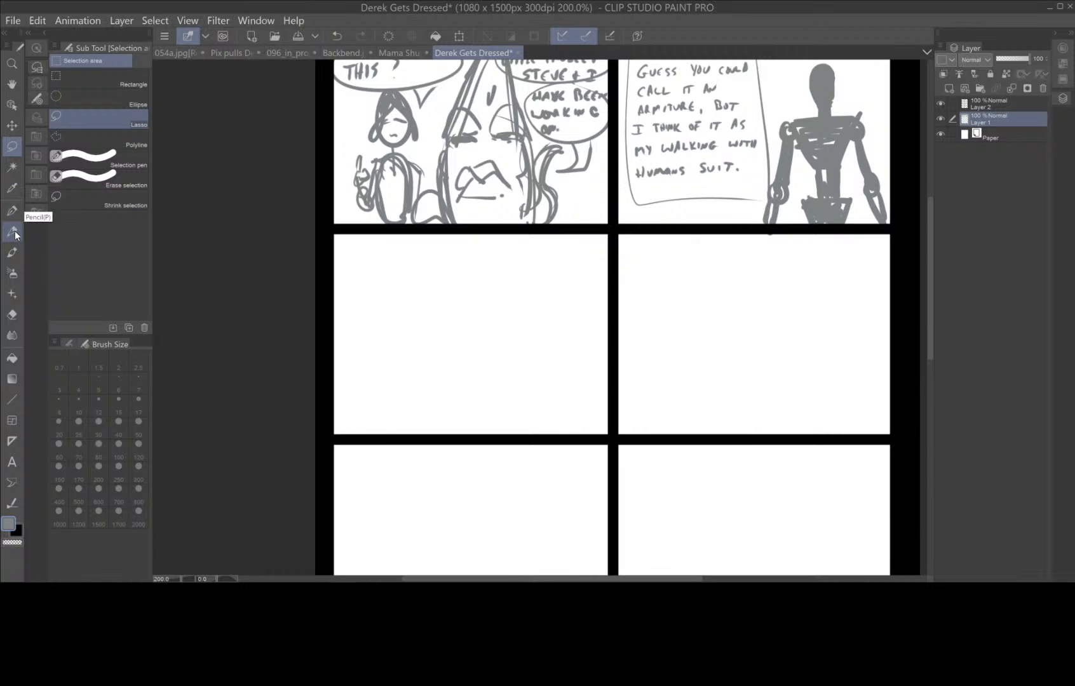
- Sketch a larger mannequin's head, neck, tapered chest and spine with the G-pen in the left half of the third panel
{"action": "left_click", "coordinate": [19, 204]}
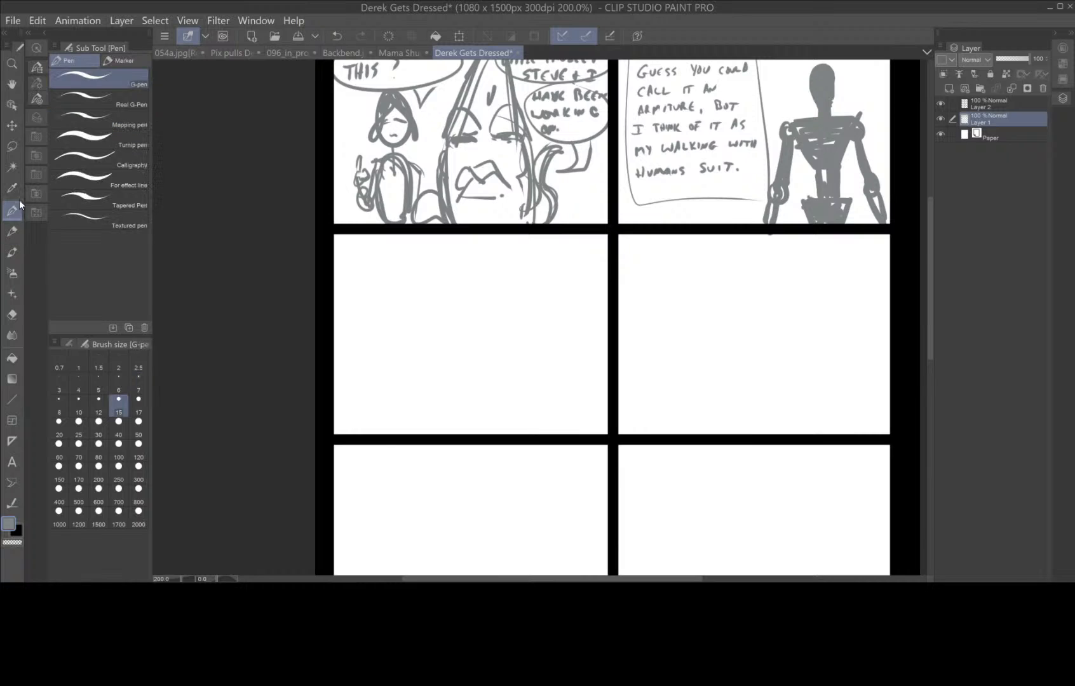
{"action": "mouse_move", "coordinate": [391, 236]}
{"action": "left_mouse_down"}
{"action": "mouse_move", "coordinate": [391, 263]}
{"action": "mouse_move", "coordinate": [410, 230]}
{"action": "mouse_move", "coordinate": [431, 268]}
{"action": "mouse_move", "coordinate": [395, 271]}
{"action": "mouse_move", "coordinate": [430, 280]}
{"action": "mouse_move", "coordinate": [408, 284]}
{"action": "mouse_move", "coordinate": [413, 308]}
{"action": "left_mouse_up"}
{"action": "mouse_move", "coordinate": [418, 278]}
{"action": "left_mouse_down"}
{"action": "mouse_move", "coordinate": [413, 307]}
{"action": "mouse_move", "coordinate": [379, 296]}
{"action": "mouse_move", "coordinate": [462, 297]}
{"action": "left_mouse_up"}
{"action": "left_click_drag", "start_coordinate": [374, 299], "coordinate": [412, 349]}
{"action": "left_click_drag", "start_coordinate": [460, 297], "coordinate": [430, 359]}
{"action": "left_click_drag", "start_coordinate": [368, 307], "coordinate": [393, 365]}
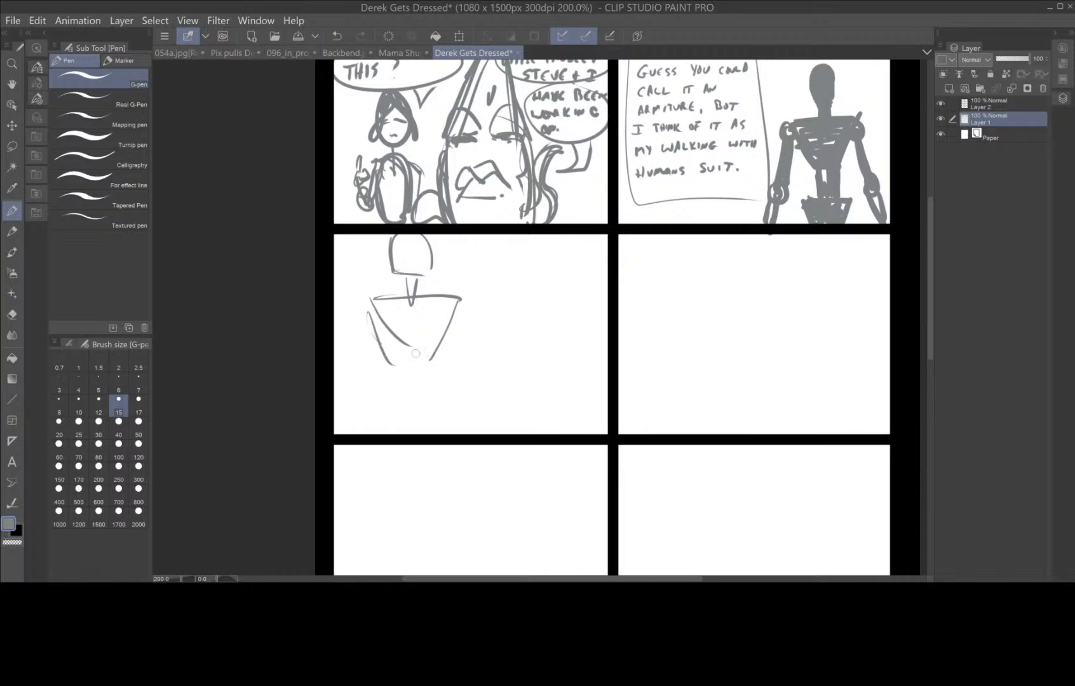
{"action": "mouse_move", "coordinate": [380, 304]}
{"action": "left_mouse_down"}
{"action": "mouse_move", "coordinate": [419, 305]}
{"action": "mouse_move", "coordinate": [396, 362]}
{"action": "left_mouse_up"}
{"action": "left_click_drag", "start_coordinate": [416, 304], "coordinate": [463, 305]}
{"action": "left_click_drag", "start_coordinate": [462, 306], "coordinate": [410, 415]}
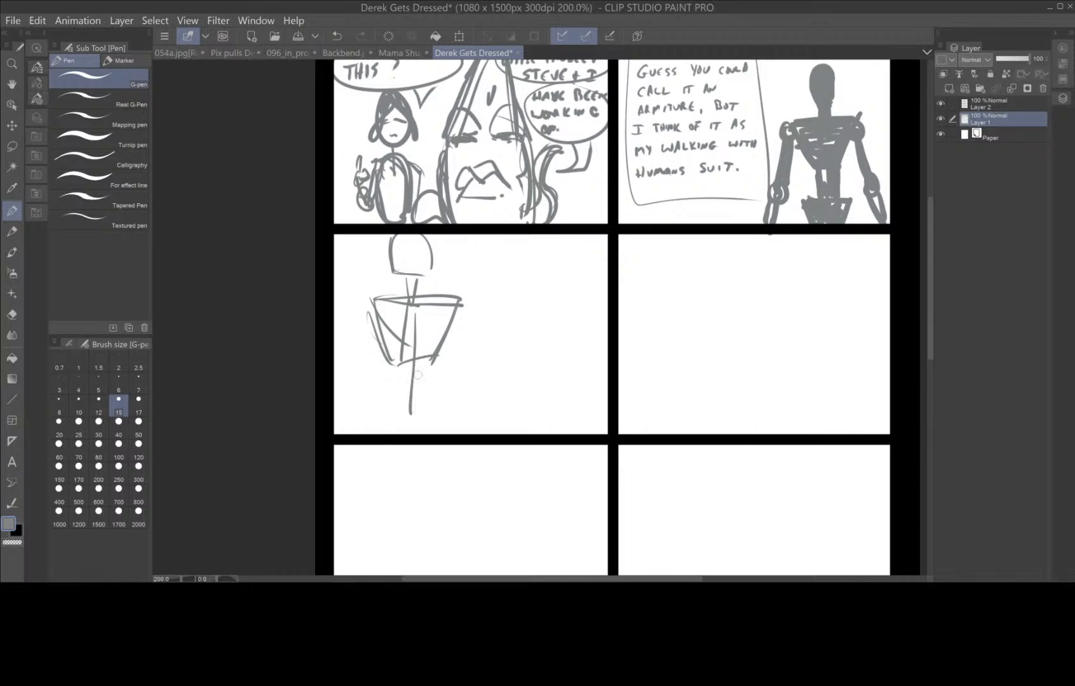
- Add the waist, pelvis and hip joints to the third panel's mannequin and strengthen its chest edge
{"action": "mouse_move", "coordinate": [407, 364]}
{"action": "left_mouse_down"}
{"action": "mouse_move", "coordinate": [405, 410]}
{"action": "mouse_move", "coordinate": [430, 391]}
{"action": "mouse_move", "coordinate": [389, 406]}
{"action": "mouse_move", "coordinate": [394, 420]}
{"action": "mouse_move", "coordinate": [404, 402]}
{"action": "mouse_move", "coordinate": [426, 414]}
{"action": "mouse_move", "coordinate": [445, 390]}
{"action": "mouse_move", "coordinate": [425, 418]}
{"action": "mouse_move", "coordinate": [388, 421]}
{"action": "mouse_move", "coordinate": [385, 436]}
{"action": "left_mouse_up"}
{"action": "left_click_drag", "start_coordinate": [437, 401], "coordinate": [438, 435]}
{"action": "mouse_move", "coordinate": [420, 293]}
{"action": "left_mouse_down"}
{"action": "mouse_move", "coordinate": [445, 315]}
{"action": "mouse_move", "coordinate": [431, 361]}
{"action": "left_mouse_up"}
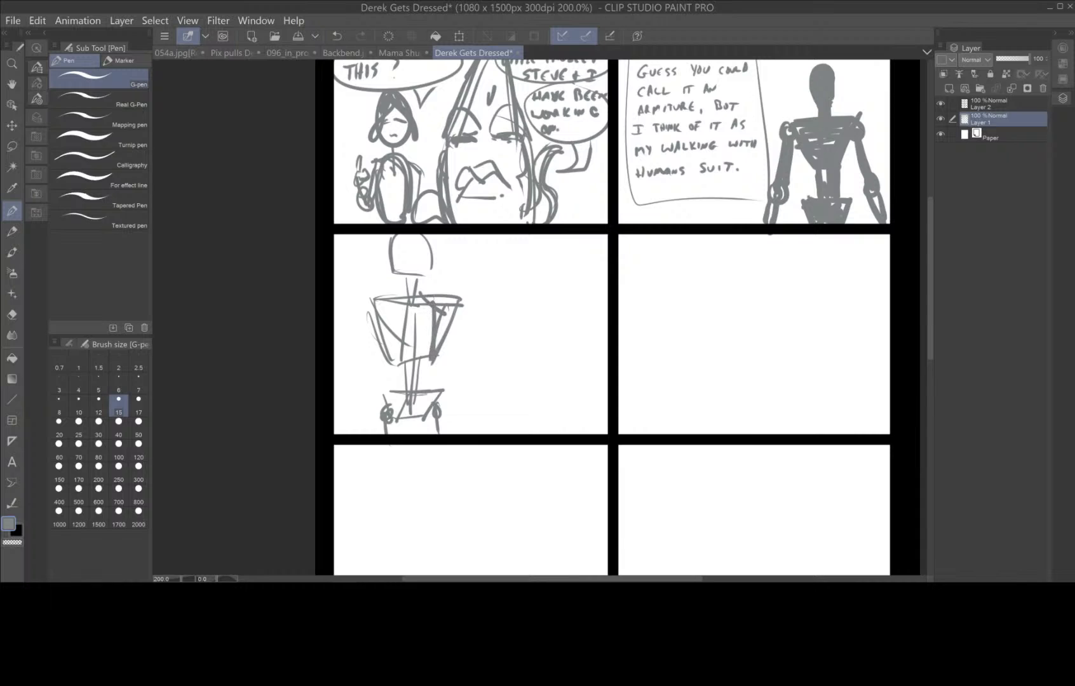
- Draw jointed arms with elbows and forearms down both sides of the third panel's mannequin
{"action": "left_click_drag", "start_coordinate": [383, 297], "coordinate": [383, 385]}
{"action": "left_click_drag", "start_coordinate": [389, 312], "coordinate": [381, 414]}
{"action": "left_click_drag", "start_coordinate": [387, 421], "coordinate": [390, 434]}
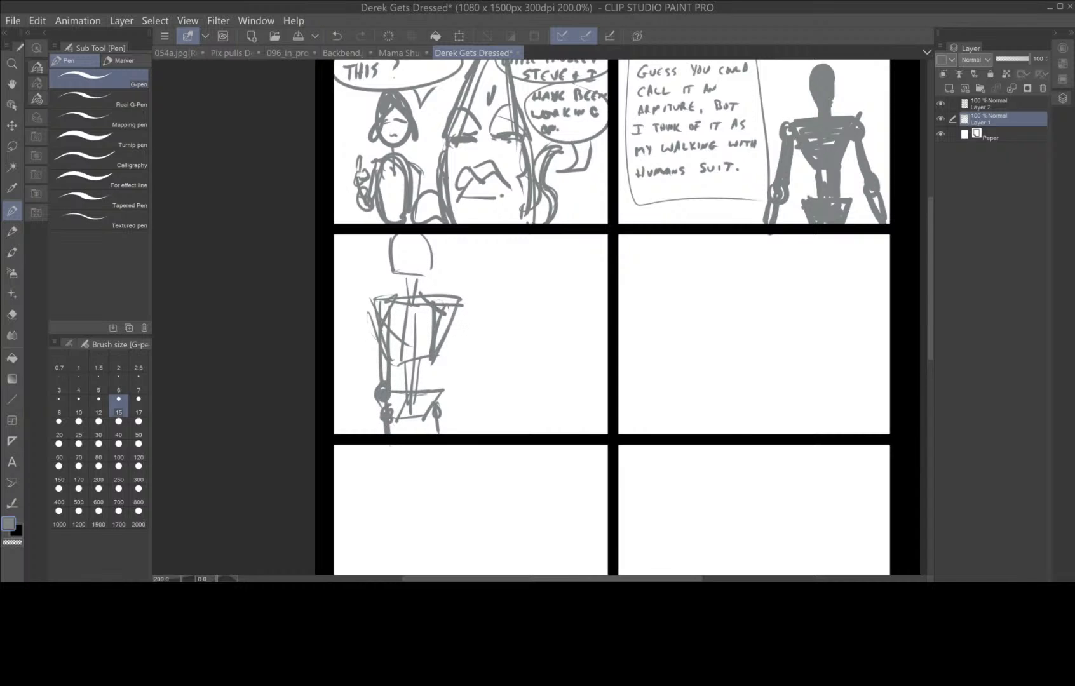
{"action": "mouse_move", "coordinate": [441, 317]}
{"action": "left_mouse_down"}
{"action": "mouse_move", "coordinate": [435, 393]}
{"action": "mouse_move", "coordinate": [445, 381]}
{"action": "mouse_move", "coordinate": [446, 423]}
{"action": "left_mouse_up"}
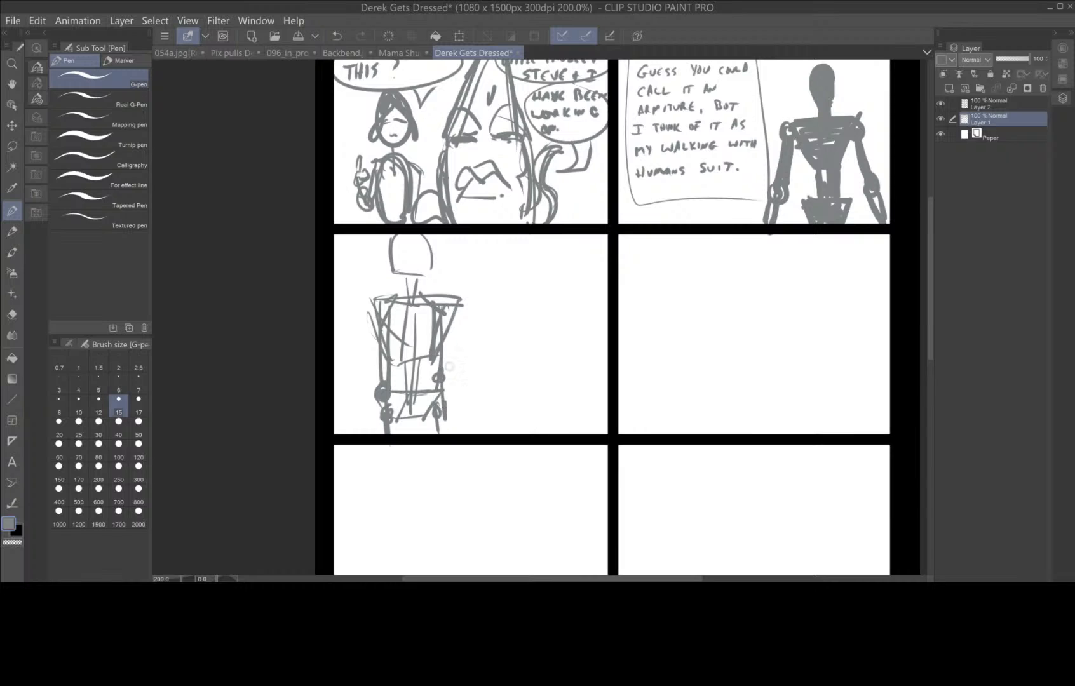
- Sketch looping curves over the shoulders and chest of the third panel's mannequin and a large rounded body outline beside it
{"action": "mouse_move", "coordinate": [378, 318]}
{"action": "left_mouse_down"}
{"action": "mouse_move", "coordinate": [404, 289]}
{"action": "mouse_move", "coordinate": [439, 285]}
{"action": "left_mouse_up"}
{"action": "mouse_move", "coordinate": [431, 307]}
{"action": "left_mouse_down"}
{"action": "mouse_move", "coordinate": [410, 327]}
{"action": "mouse_move", "coordinate": [448, 276]}
{"action": "left_mouse_up"}
{"action": "mouse_move", "coordinate": [376, 308]}
{"action": "left_mouse_down"}
{"action": "mouse_move", "coordinate": [448, 275]}
{"action": "mouse_move", "coordinate": [364, 356]}
{"action": "left_mouse_up"}
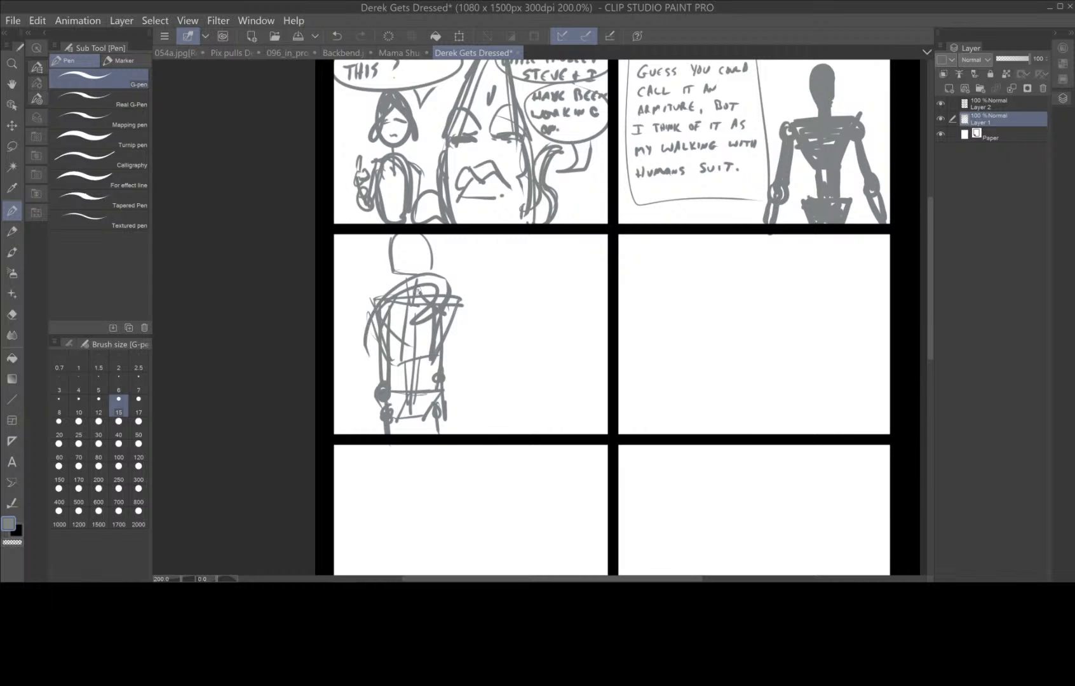
{"action": "left_click_drag", "start_coordinate": [407, 300], "coordinate": [437, 374]}
{"action": "mouse_move", "coordinate": [452, 328]}
{"action": "left_mouse_down"}
{"action": "mouse_move", "coordinate": [504, 409]}
{"action": "mouse_move", "coordinate": [490, 433]}
{"action": "left_mouse_up"}
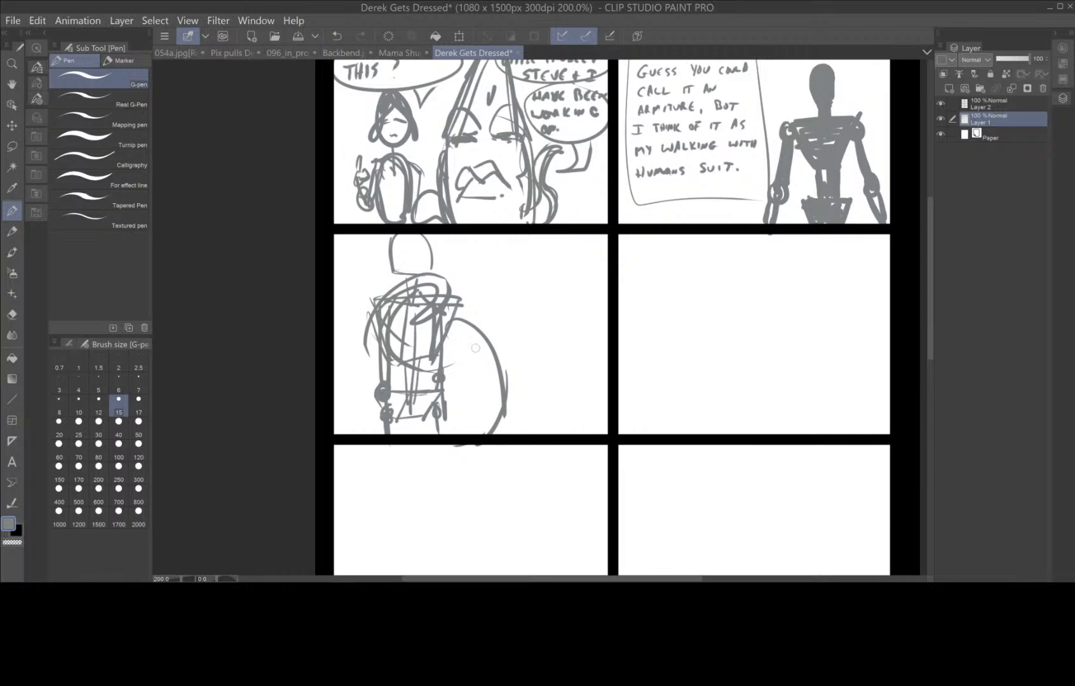
- Draw the brow mark, eyes and mouth on the rounded figure and rough in the lower curves around both third-panel bodies
{"action": "mouse_move", "coordinate": [466, 335]}
{"action": "left_mouse_down"}
{"action": "mouse_move", "coordinate": [476, 353]}
{"action": "mouse_move", "coordinate": [463, 380]}
{"action": "mouse_move", "coordinate": [498, 360]}
{"action": "mouse_move", "coordinate": [478, 322]}
{"action": "left_mouse_up"}
{"action": "mouse_move", "coordinate": [489, 387]}
{"action": "left_mouse_down"}
{"action": "mouse_move", "coordinate": [493, 406]}
{"action": "mouse_move", "coordinate": [471, 424]}
{"action": "mouse_move", "coordinate": [493, 386]}
{"action": "mouse_move", "coordinate": [467, 424]}
{"action": "mouse_move", "coordinate": [500, 405]}
{"action": "mouse_move", "coordinate": [490, 430]}
{"action": "left_mouse_up"}
{"action": "left_click_drag", "start_coordinate": [432, 399], "coordinate": [405, 392]}
{"action": "mouse_move", "coordinate": [385, 399]}
{"action": "left_mouse_down"}
{"action": "mouse_move", "coordinate": [376, 427]}
{"action": "mouse_move", "coordinate": [419, 419]}
{"action": "left_mouse_up"}
{"action": "left_click_drag", "start_coordinate": [437, 354], "coordinate": [450, 422]}
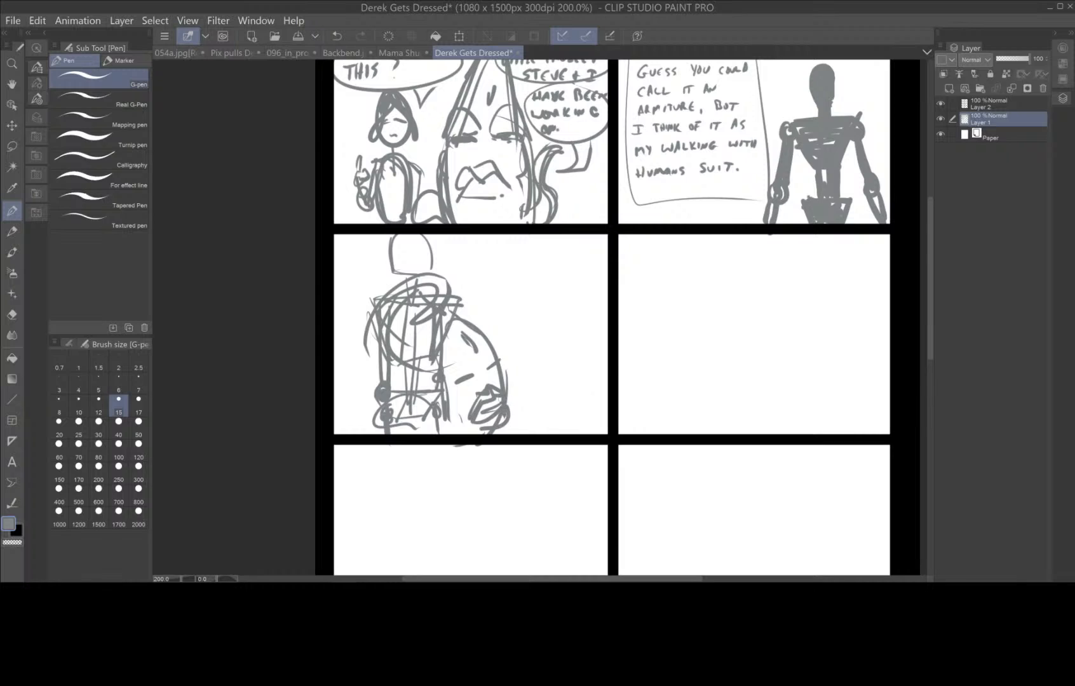
{"action": "mouse_move", "coordinate": [532, 434]}
{"action": "left_mouse_down"}
{"action": "mouse_move", "coordinate": [509, 407]}
{"action": "mouse_move", "coordinate": [527, 427]}
{"action": "left_mouse_up"}
{"action": "mouse_move", "coordinate": [414, 436]}
{"action": "left_mouse_down"}
{"action": "mouse_move", "coordinate": [431, 416]}
{"action": "mouse_move", "coordinate": [436, 425]}
{"action": "left_mouse_up"}
- Sketch a mannequin head and neck above a large domed body outline in the left half of the fourth panel
{"action": "mouse_move", "coordinate": [790, 324]}
{"action": "left_mouse_down"}
{"action": "mouse_move", "coordinate": [691, 343]}
{"action": "mouse_move", "coordinate": [642, 332]}
{"action": "left_mouse_up"}
{"action": "mouse_move", "coordinate": [508, 246]}
{"action": "left_mouse_down"}
{"action": "mouse_move", "coordinate": [535, 257]}
{"action": "mouse_move", "coordinate": [511, 284]}
{"action": "mouse_move", "coordinate": [524, 298]}
{"action": "mouse_move", "coordinate": [543, 291]}
{"action": "mouse_move", "coordinate": [530, 310]}
{"action": "mouse_move", "coordinate": [497, 321]}
{"action": "mouse_move", "coordinate": [556, 317]}
{"action": "mouse_move", "coordinate": [578, 410]}
{"action": "left_mouse_up"}
{"action": "left_click_drag", "start_coordinate": [490, 329], "coordinate": [502, 460]}
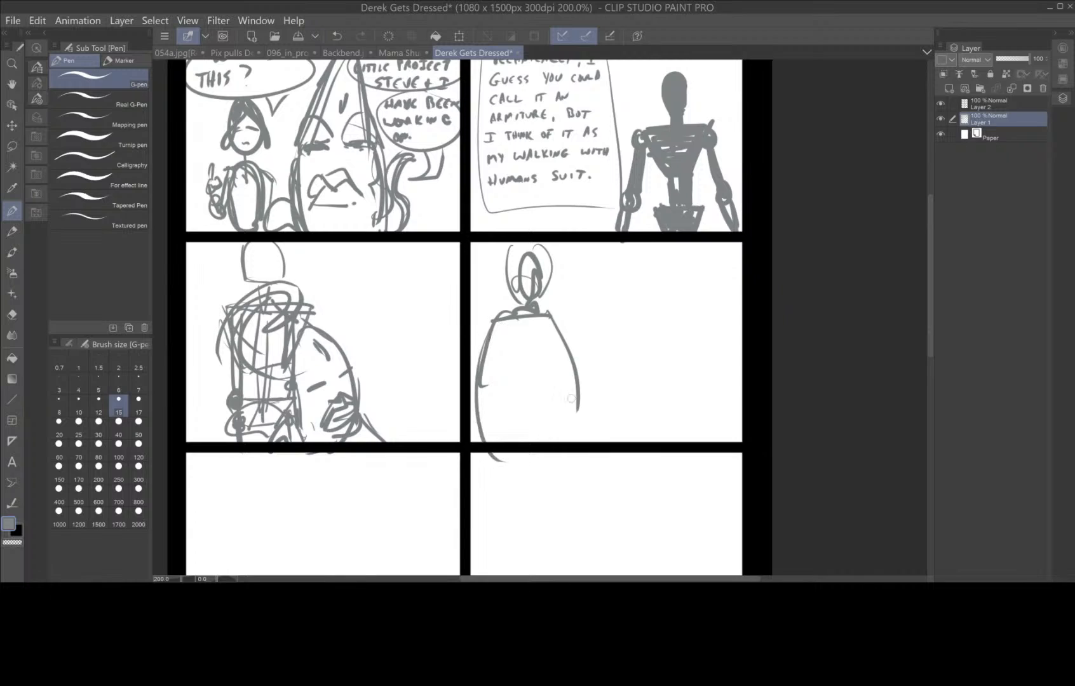
{"action": "left_click_drag", "start_coordinate": [572, 400], "coordinate": [576, 442]}
- Add the shoulder joint, upper arm and tapered chest edges to the fourth panel's figure and draw the face between them
{"action": "mouse_move", "coordinate": [477, 336]}
{"action": "left_mouse_down"}
{"action": "mouse_move", "coordinate": [561, 318]}
{"action": "mouse_move", "coordinate": [580, 336]}
{"action": "mouse_move", "coordinate": [556, 329]}
{"action": "mouse_move", "coordinate": [582, 340]}
{"action": "mouse_move", "coordinate": [596, 395]}
{"action": "left_mouse_up"}
{"action": "mouse_move", "coordinate": [563, 338]}
{"action": "left_mouse_down"}
{"action": "mouse_move", "coordinate": [572, 381]}
{"action": "mouse_move", "coordinate": [553, 410]}
{"action": "mouse_move", "coordinate": [555, 400]}
{"action": "left_mouse_up"}
{"action": "left_click_drag", "start_coordinate": [483, 368], "coordinate": [502, 404]}
{"action": "left_click_drag", "start_coordinate": [476, 337], "coordinate": [503, 413]}
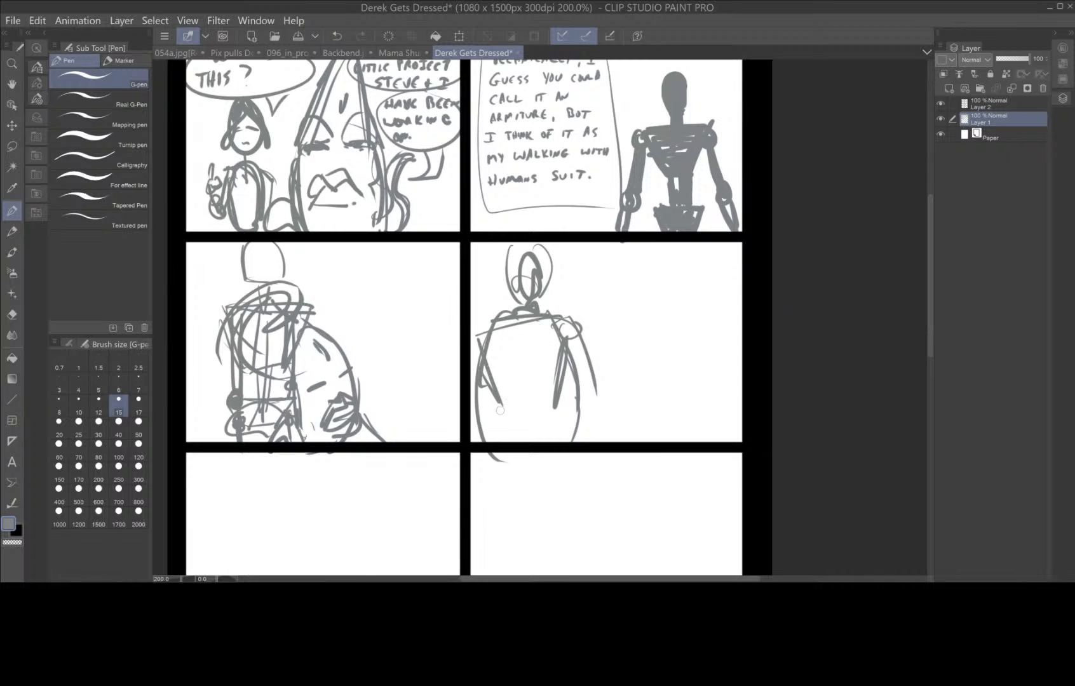
{"action": "mouse_move", "coordinate": [523, 327]}
{"action": "left_mouse_down"}
{"action": "mouse_move", "coordinate": [517, 370]}
{"action": "mouse_move", "coordinate": [494, 372]}
{"action": "mouse_move", "coordinate": [557, 373]}
{"action": "left_mouse_up"}
{"action": "mouse_move", "coordinate": [519, 397]}
{"action": "left_mouse_down"}
{"action": "mouse_move", "coordinate": [537, 405]}
{"action": "mouse_move", "coordinate": [552, 392]}
{"action": "mouse_move", "coordinate": [555, 409]}
{"action": "mouse_move", "coordinate": [503, 420]}
{"action": "mouse_move", "coordinate": [528, 404]}
{"action": "mouse_move", "coordinate": [531, 427]}
{"action": "mouse_move", "coordinate": [543, 402]}
{"action": "left_mouse_up"}
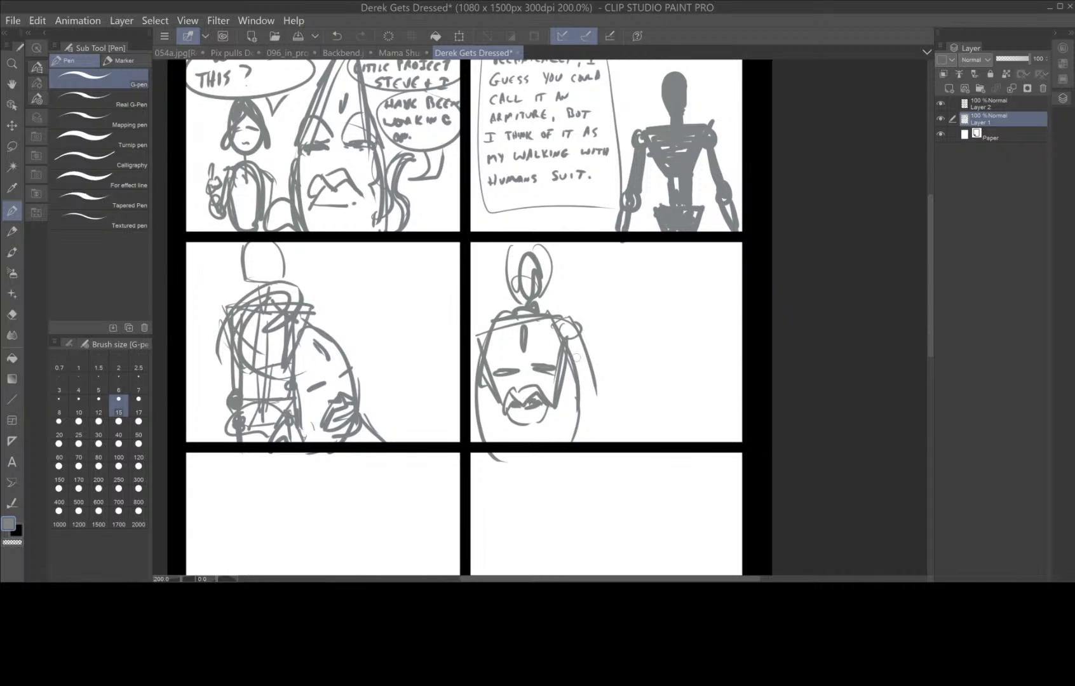
- Draw jointed arms down both sides of the fourth panel's figure and add the lower torso edges beneath its mouth
{"action": "left_click_drag", "start_coordinate": [567, 326], "coordinate": [587, 414]}
{"action": "left_click_drag", "start_coordinate": [481, 386], "coordinate": [482, 420]}
{"action": "mouse_move", "coordinate": [569, 344]}
{"action": "left_mouse_down"}
{"action": "mouse_move", "coordinate": [579, 407]}
{"action": "mouse_move", "coordinate": [602, 443]}
{"action": "mouse_move", "coordinate": [583, 435]}
{"action": "left_mouse_up"}
{"action": "left_click_drag", "start_coordinate": [488, 351], "coordinate": [484, 403]}
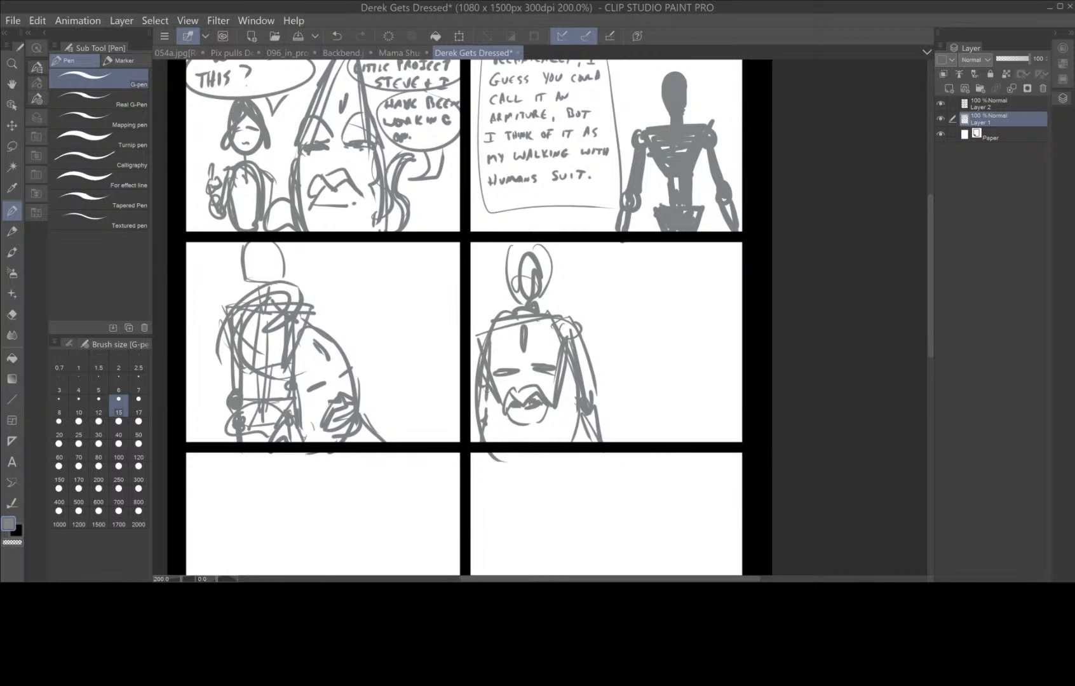
{"action": "left_click_drag", "start_coordinate": [484, 326], "coordinate": [481, 346]}
{"action": "mouse_move", "coordinate": [481, 388]}
{"action": "left_mouse_down"}
{"action": "mouse_move", "coordinate": [481, 422]}
{"action": "mouse_move", "coordinate": [502, 443]}
{"action": "left_mouse_up"}
{"action": "left_click_drag", "start_coordinate": [561, 410], "coordinate": [550, 449]}
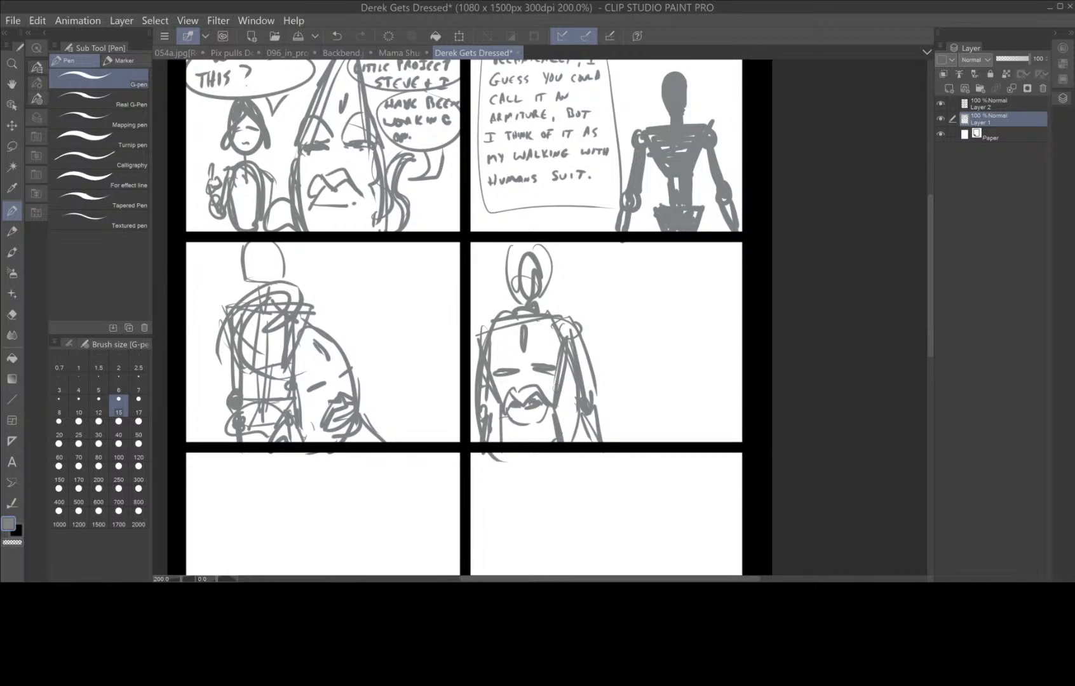
- Draw a speech pointer line beside the fourth panel's figure and thicken both arms with extra curves
{"action": "mouse_move", "coordinate": [622, 305]}
{"action": "left_mouse_down"}
{"action": "mouse_move", "coordinate": [576, 351]}
{"action": "mouse_move", "coordinate": [586, 388]}
{"action": "left_mouse_up"}
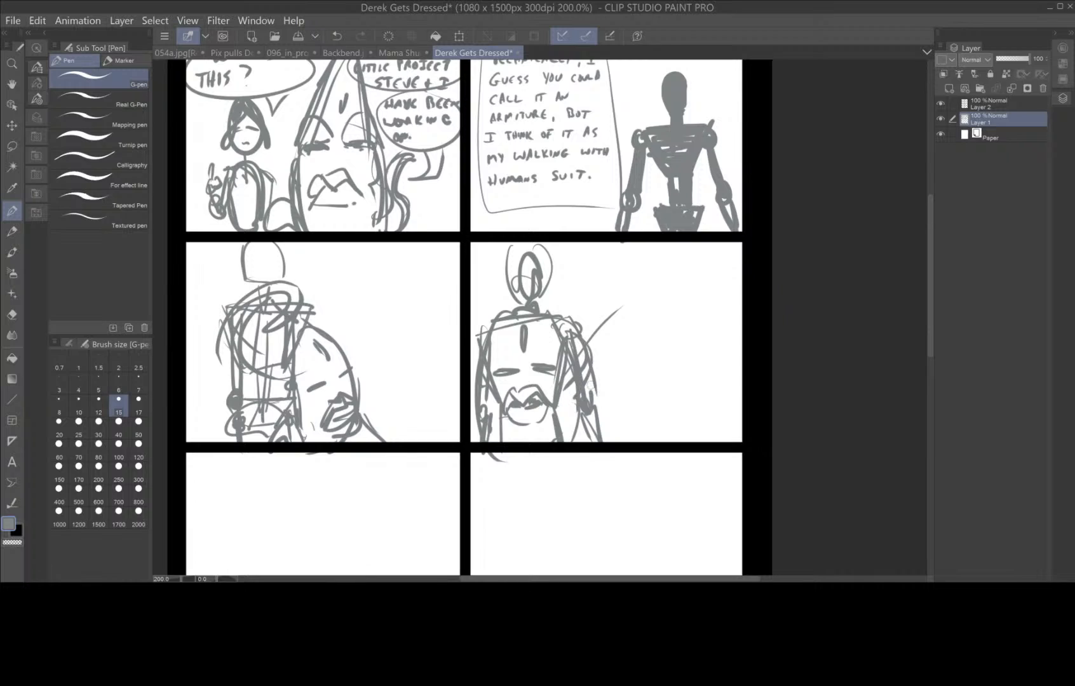
{"action": "mouse_move", "coordinate": [570, 346]}
{"action": "left_mouse_down"}
{"action": "mouse_move", "coordinate": [572, 432]}
{"action": "mouse_move", "coordinate": [600, 450]}
{"action": "left_mouse_up"}
{"action": "left_click_drag", "start_coordinate": [474, 367], "coordinate": [472, 398]}
{"action": "mouse_move", "coordinate": [483, 388]}
{"action": "left_mouse_down"}
{"action": "mouse_move", "coordinate": [477, 445]}
{"action": "mouse_move", "coordinate": [497, 441]}
{"action": "left_mouse_up"}
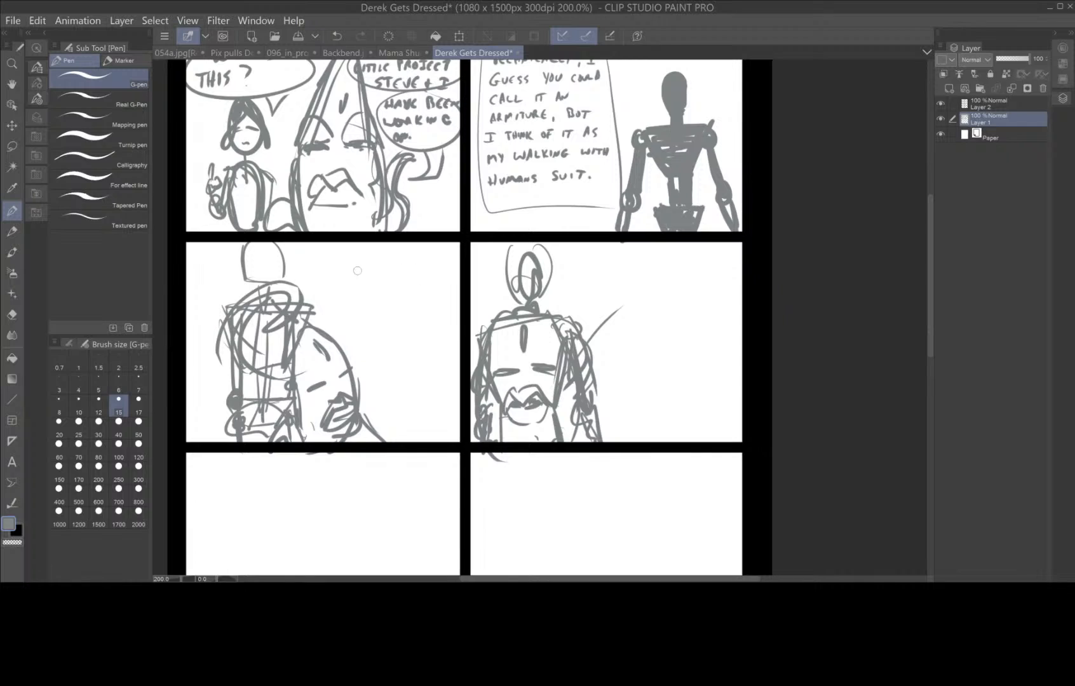
- Scribble solid shading into the head and chest of the third panel's mannequin
{"action": "mouse_move", "coordinate": [278, 253]}
{"action": "left_mouse_down"}
{"action": "mouse_move", "coordinate": [249, 270]}
{"action": "mouse_move", "coordinate": [261, 240]}
{"action": "mouse_move", "coordinate": [267, 283]}
{"action": "mouse_move", "coordinate": [272, 267]}
{"action": "mouse_move", "coordinate": [248, 362]}
{"action": "mouse_move", "coordinate": [268, 308]}
{"action": "mouse_move", "coordinate": [257, 346]}
{"action": "mouse_move", "coordinate": [279, 331]}
{"action": "mouse_move", "coordinate": [279, 381]}
{"action": "mouse_move", "coordinate": [229, 368]}
{"action": "mouse_move", "coordinate": [304, 407]}
{"action": "left_mouse_up"}
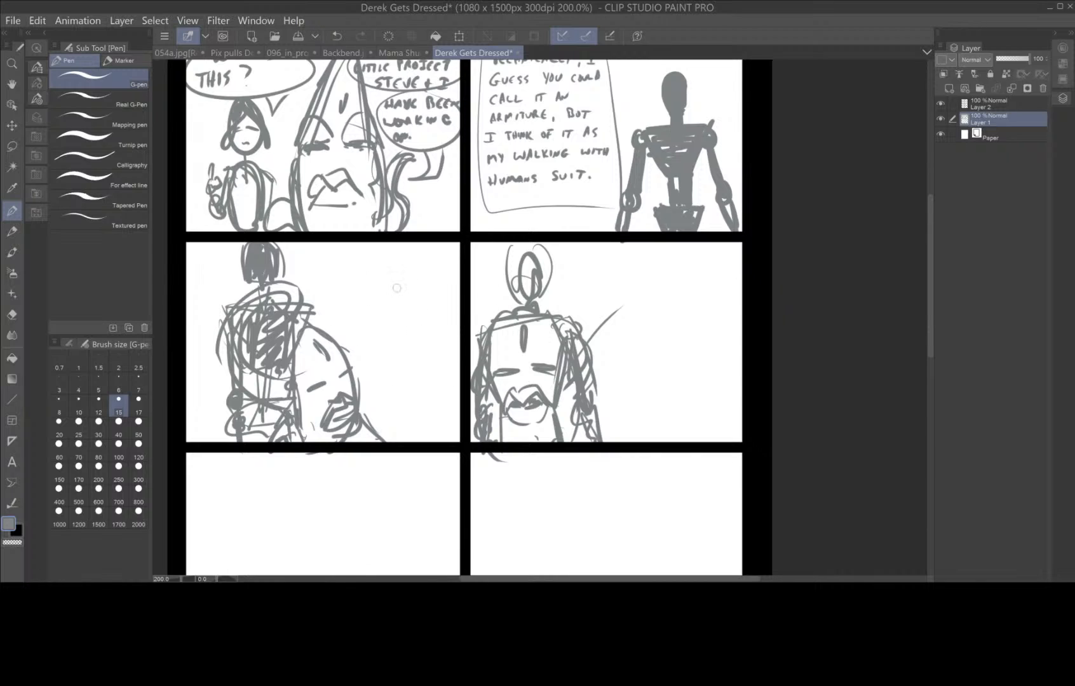
- Set the G-pen size to 5 and letter "IT'S A CARBON" in the open space of the third panel
{"action": "left_click", "coordinate": [99, 385]}
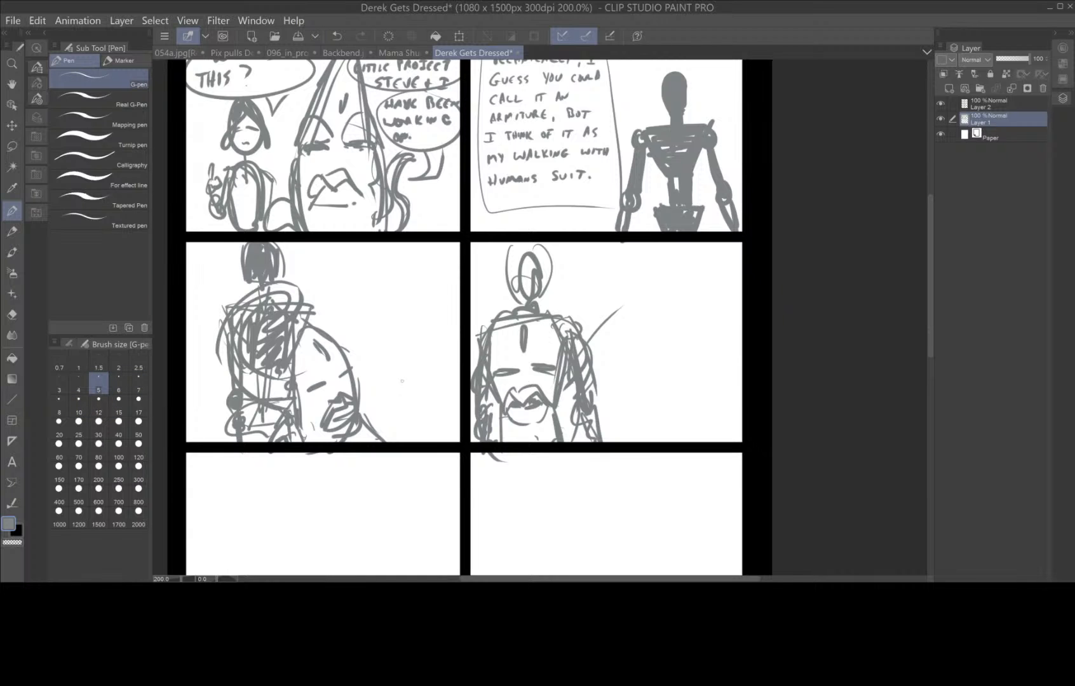
{"action": "scroll", "coordinate": [402, 381], "scroll_direction": "up", "scroll_amount": 2}
{"action": "key", "text": "space"}
{"action": "left_click_drag", "start_coordinate": [394, 345], "coordinate": [562, 343]}
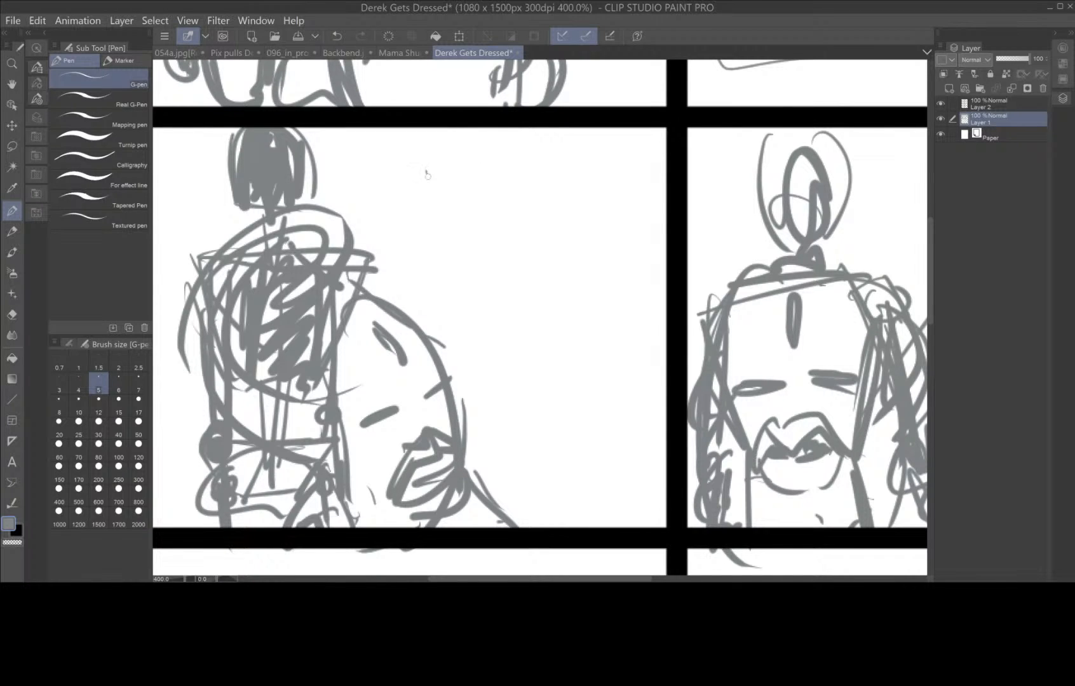
{"action": "mouse_move", "coordinate": [427, 171]}
{"action": "left_mouse_down"}
{"action": "mouse_move", "coordinate": [430, 198]}
{"action": "mouse_move", "coordinate": [442, 170]}
{"action": "mouse_move", "coordinate": [445, 197]}
{"action": "mouse_move", "coordinate": [464, 184]}
{"action": "left_mouse_up"}
{"action": "mouse_move", "coordinate": [482, 182]}
{"action": "left_mouse_down"}
{"action": "mouse_move", "coordinate": [520, 175]}
{"action": "mouse_move", "coordinate": [530, 195]}
{"action": "mouse_move", "coordinate": [560, 187]}
{"action": "mouse_move", "coordinate": [583, 190]}
{"action": "left_mouse_up"}
{"action": "mouse_move", "coordinate": [589, 176]}
{"action": "left_mouse_down"}
{"action": "mouse_move", "coordinate": [589, 197]}
{"action": "mouse_move", "coordinate": [621, 194]}
{"action": "left_mouse_up"}
{"action": "left_click_drag", "start_coordinate": [628, 196], "coordinate": [639, 178]}
- Letter "FIBER ENDO-SKELETON." on two lines beneath "IT'S A CARBON"
{"action": "mouse_move", "coordinate": [421, 227]}
{"action": "left_mouse_down"}
{"action": "mouse_move", "coordinate": [422, 251]}
{"action": "mouse_move", "coordinate": [436, 225]}
{"action": "left_mouse_up"}
{"action": "mouse_move", "coordinate": [422, 237]}
{"action": "left_mouse_down"}
{"action": "mouse_move", "coordinate": [450, 233]}
{"action": "mouse_move", "coordinate": [448, 249]}
{"action": "left_mouse_up"}
{"action": "left_click_drag", "start_coordinate": [448, 231], "coordinate": [449, 249]}
{"action": "mouse_move", "coordinate": [460, 234]}
{"action": "left_mouse_down"}
{"action": "mouse_move", "coordinate": [460, 248]}
{"action": "mouse_move", "coordinate": [465, 239]}
{"action": "left_mouse_up"}
{"action": "left_click_drag", "start_coordinate": [460, 247], "coordinate": [476, 247]}
{"action": "mouse_move", "coordinate": [475, 232]}
{"action": "left_mouse_down"}
{"action": "mouse_move", "coordinate": [495, 246]}
{"action": "mouse_move", "coordinate": [536, 244]}
{"action": "mouse_move", "coordinate": [555, 228]}
{"action": "mouse_move", "coordinate": [556, 243]}
{"action": "left_mouse_up"}
{"action": "left_click_drag", "start_coordinate": [562, 224], "coordinate": [563, 243]}
{"action": "left_click_drag", "start_coordinate": [581, 230], "coordinate": [620, 232]}
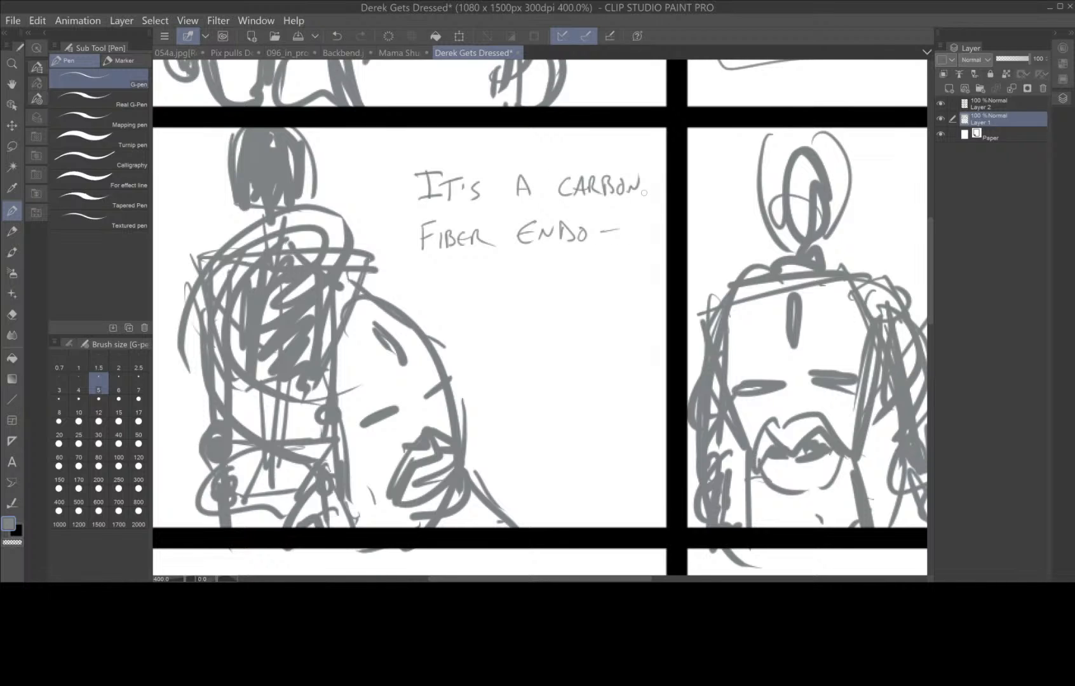
{"action": "mouse_move", "coordinate": [436, 267]}
{"action": "left_mouse_down"}
{"action": "mouse_move", "coordinate": [425, 284]}
{"action": "mouse_move", "coordinate": [446, 285]}
{"action": "left_mouse_up"}
{"action": "mouse_move", "coordinate": [458, 265]}
{"action": "left_mouse_down"}
{"action": "mouse_move", "coordinate": [448, 275]}
{"action": "mouse_move", "coordinate": [459, 286]}
{"action": "mouse_move", "coordinate": [467, 278]}
{"action": "left_mouse_up"}
{"action": "mouse_move", "coordinate": [474, 269]}
{"action": "left_mouse_down"}
{"action": "mouse_move", "coordinate": [483, 284]}
{"action": "mouse_move", "coordinate": [495, 277]}
{"action": "left_mouse_up"}
{"action": "mouse_move", "coordinate": [500, 272]}
{"action": "left_mouse_down"}
{"action": "mouse_move", "coordinate": [500, 285]}
{"action": "mouse_move", "coordinate": [512, 271]}
{"action": "left_mouse_up"}
{"action": "left_click_drag", "start_coordinate": [515, 271], "coordinate": [544, 262]}
{"action": "left_click", "coordinate": [555, 277]}
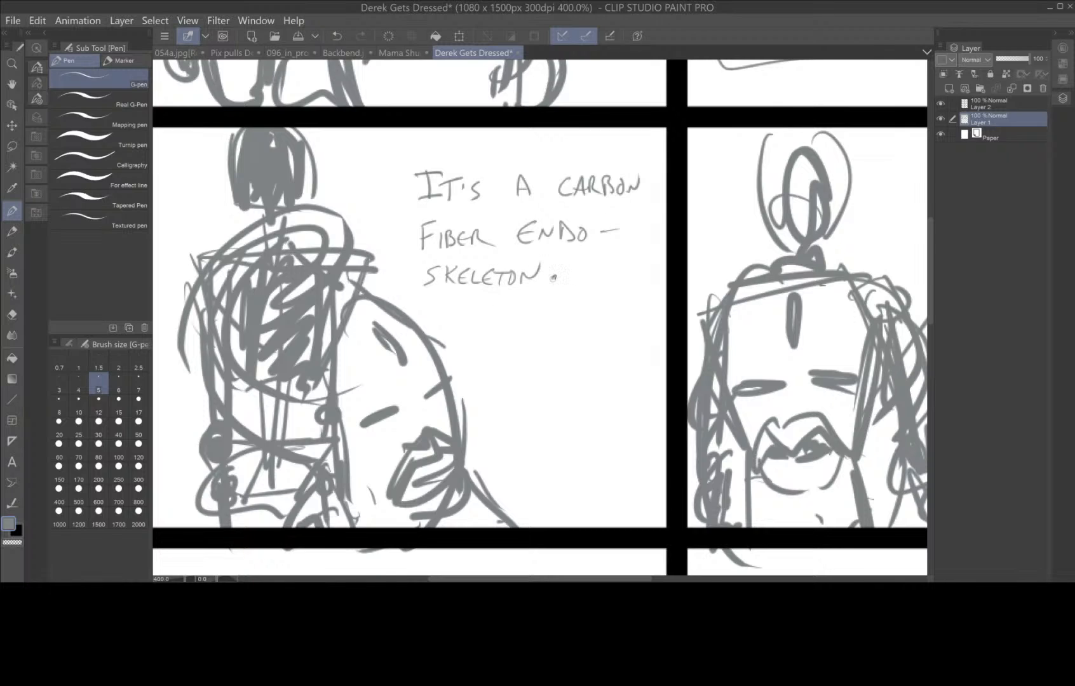
- Draw a rounded speech balloon with a pointer around the lettering and link an empty second balloon below it
{"action": "mouse_move", "coordinate": [643, 152]}
{"action": "left_mouse_down"}
{"action": "mouse_move", "coordinate": [502, 142]}
{"action": "mouse_move", "coordinate": [389, 248]}
{"action": "mouse_move", "coordinate": [656, 223]}
{"action": "mouse_move", "coordinate": [647, 154]}
{"action": "left_mouse_up"}
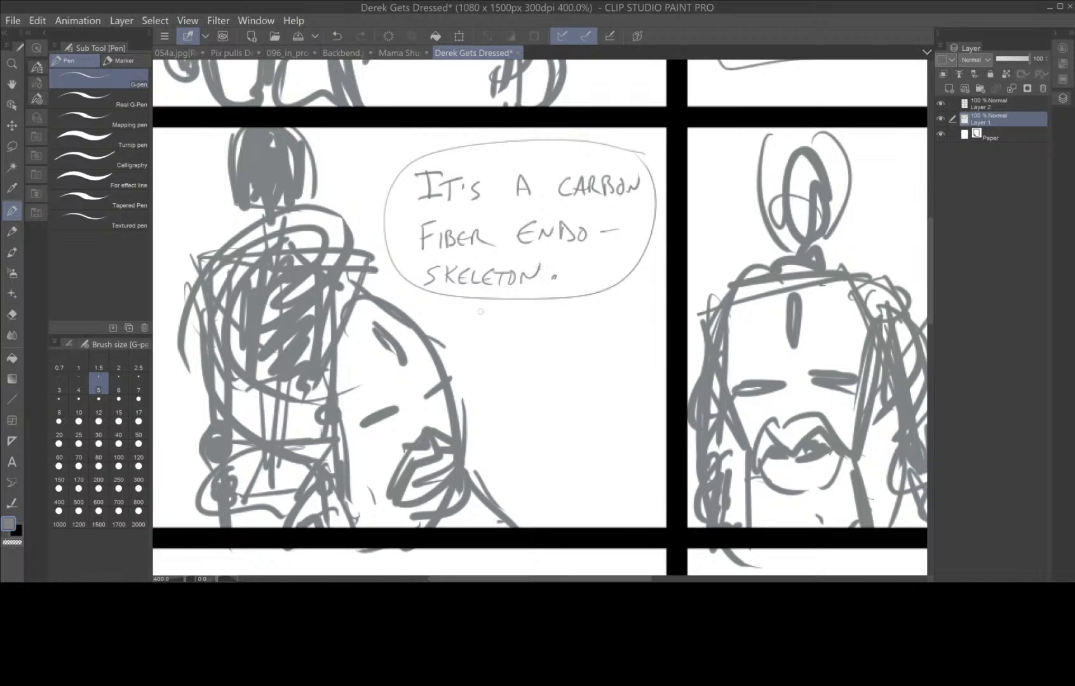
{"action": "mouse_move", "coordinate": [460, 297]}
{"action": "left_mouse_down"}
{"action": "mouse_move", "coordinate": [446, 328]}
{"action": "mouse_move", "coordinate": [469, 303]}
{"action": "mouse_move", "coordinate": [541, 319]}
{"action": "mouse_move", "coordinate": [497, 363]}
{"action": "mouse_move", "coordinate": [522, 466]}
{"action": "left_mouse_up"}
{"action": "mouse_move", "coordinate": [514, 319]}
{"action": "left_mouse_down"}
{"action": "mouse_move", "coordinate": [645, 317]}
{"action": "mouse_move", "coordinate": [642, 503]}
{"action": "left_mouse_up"}
{"action": "mouse_move", "coordinate": [491, 452]}
{"action": "left_mouse_down"}
{"action": "mouse_move", "coordinate": [598, 511]}
{"action": "mouse_move", "coordinate": [656, 503]}
{"action": "left_mouse_up"}
{"action": "mouse_move", "coordinate": [637, 502]}
{"action": "left_mouse_down"}
{"action": "mouse_move", "coordinate": [521, 476]}
{"action": "mouse_move", "coordinate": [503, 356]}
{"action": "left_mouse_up"}
{"action": "mouse_move", "coordinate": [549, 300]}
{"action": "left_mouse_down"}
{"action": "mouse_move", "coordinate": [549, 322]}
{"action": "mouse_move", "coordinate": [535, 321]}
{"action": "left_mouse_up"}
{"action": "mouse_move", "coordinate": [533, 317]}
{"action": "left_mouse_down"}
{"action": "mouse_move", "coordinate": [497, 378]}
{"action": "mouse_move", "coordinate": [517, 505]}
{"action": "mouse_move", "coordinate": [547, 316]}
{"action": "mouse_move", "coordinate": [631, 314]}
{"action": "mouse_move", "coordinate": [659, 361]}
{"action": "mouse_move", "coordinate": [662, 486]}
{"action": "mouse_move", "coordinate": [600, 513]}
{"action": "left_mouse_up"}
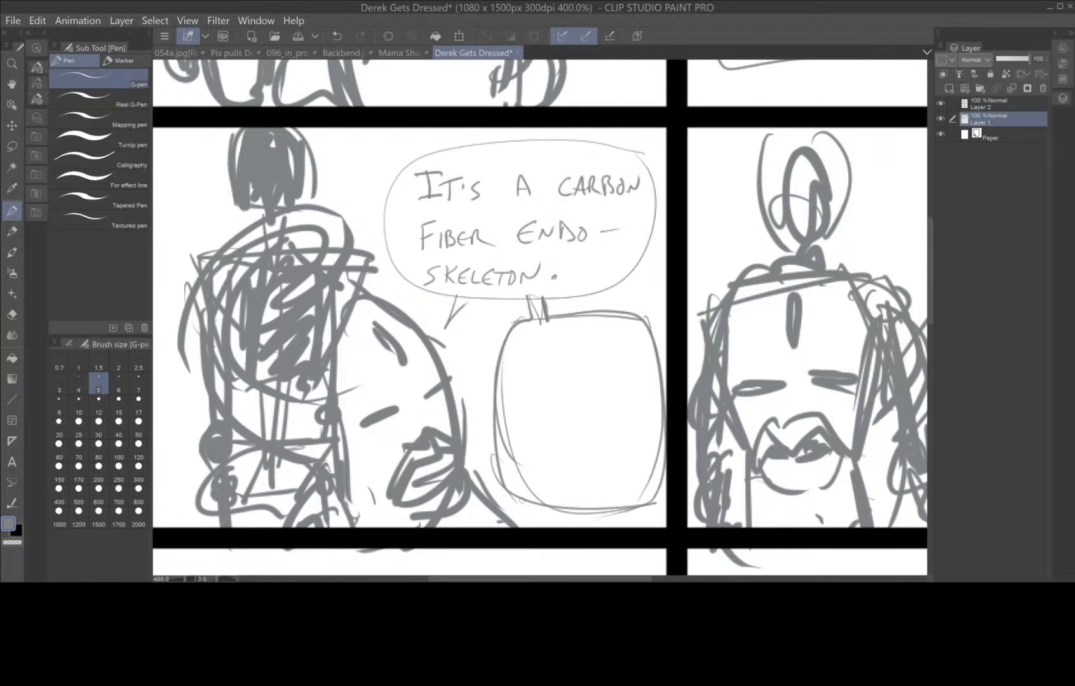
- Letter "THIS WILL BE ITS MAIDEN VOYAGE" inside the third panel's lower balloon
{"action": "mouse_move", "coordinate": [524, 335]}
{"action": "left_mouse_down"}
{"action": "mouse_move", "coordinate": [525, 349]}
{"action": "mouse_move", "coordinate": [533, 332]}
{"action": "left_mouse_up"}
{"action": "mouse_move", "coordinate": [532, 333]}
{"action": "left_mouse_down"}
{"action": "mouse_move", "coordinate": [532, 350]}
{"action": "mouse_move", "coordinate": [542, 340]}
{"action": "left_mouse_up"}
{"action": "left_click_drag", "start_coordinate": [541, 332], "coordinate": [541, 348]}
{"action": "mouse_move", "coordinate": [546, 332]}
{"action": "left_mouse_down"}
{"action": "mouse_move", "coordinate": [552, 351]}
{"action": "mouse_move", "coordinate": [600, 333]}
{"action": "mouse_move", "coordinate": [605, 345]}
{"action": "mouse_move", "coordinate": [633, 343]}
{"action": "left_mouse_up"}
{"action": "left_click_drag", "start_coordinate": [512, 362], "coordinate": [514, 382]}
{"action": "mouse_move", "coordinate": [532, 367]}
{"action": "left_mouse_down"}
{"action": "mouse_move", "coordinate": [525, 383]}
{"action": "mouse_move", "coordinate": [570, 379]}
{"action": "left_mouse_up"}
{"action": "mouse_move", "coordinate": [562, 362]}
{"action": "left_mouse_down"}
{"action": "mouse_move", "coordinate": [578, 360]}
{"action": "mouse_move", "coordinate": [579, 381]}
{"action": "left_mouse_up"}
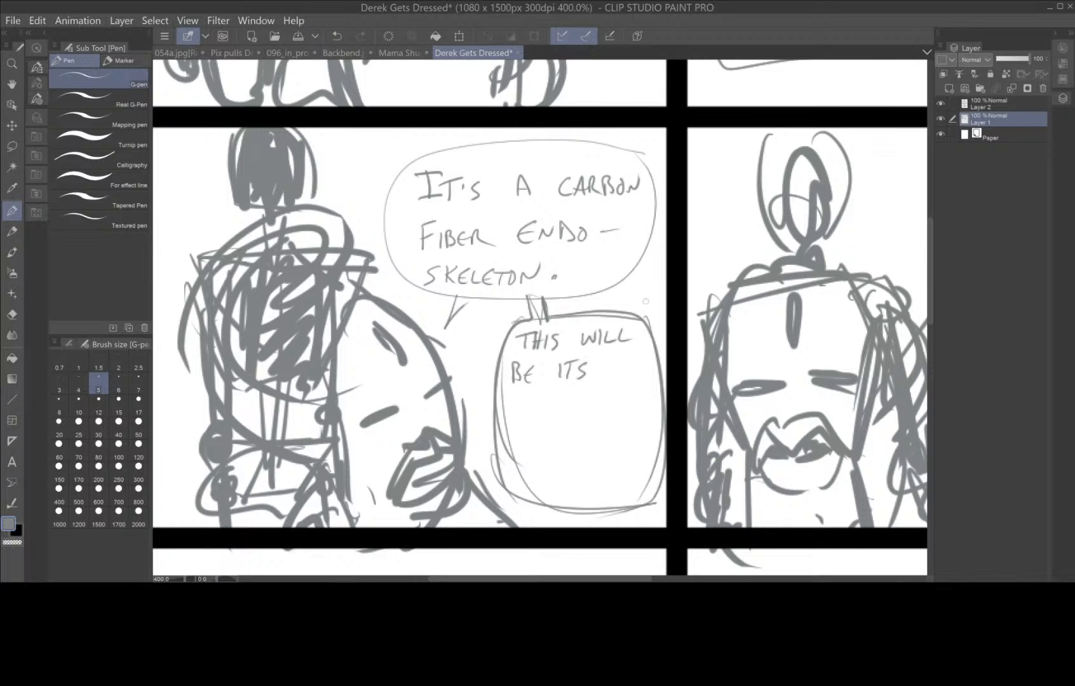
{"action": "left_click_drag", "start_coordinate": [511, 417], "coordinate": [540, 416]}
{"action": "left_click_drag", "start_coordinate": [541, 397], "coordinate": [551, 413]}
{"action": "left_click_drag", "start_coordinate": [556, 400], "coordinate": [563, 413]}
{"action": "mouse_move", "coordinate": [563, 399]}
{"action": "left_mouse_down"}
{"action": "mouse_move", "coordinate": [573, 415]}
{"action": "mouse_move", "coordinate": [610, 392]}
{"action": "left_mouse_up"}
{"action": "mouse_move", "coordinate": [530, 428]}
{"action": "left_mouse_down"}
{"action": "mouse_move", "coordinate": [538, 450]}
{"action": "mouse_move", "coordinate": [547, 428]}
{"action": "left_mouse_up"}
{"action": "left_click_drag", "start_coordinate": [552, 432], "coordinate": [562, 440]}
{"action": "mouse_move", "coordinate": [567, 431]}
{"action": "left_mouse_down"}
{"action": "mouse_move", "coordinate": [560, 451]}
{"action": "mouse_move", "coordinate": [574, 429]}
{"action": "left_mouse_up"}
{"action": "mouse_move", "coordinate": [574, 429]}
{"action": "left_mouse_down"}
{"action": "mouse_move", "coordinate": [580, 449]}
{"action": "mouse_move", "coordinate": [580, 439]}
{"action": "left_mouse_up"}
{"action": "mouse_move", "coordinate": [595, 432]}
{"action": "left_mouse_down"}
{"action": "mouse_move", "coordinate": [586, 448]}
{"action": "mouse_move", "coordinate": [617, 439]}
{"action": "mouse_move", "coordinate": [609, 432]}
{"action": "mouse_move", "coordinate": [595, 452]}
{"action": "left_mouse_up"}
{"action": "mouse_move", "coordinate": [595, 452]}
{"action": "left_mouse_down"}
{"action": "mouse_move", "coordinate": [612, 449]}
{"action": "mouse_move", "coordinate": [612, 428]}
{"action": "left_mouse_up"}
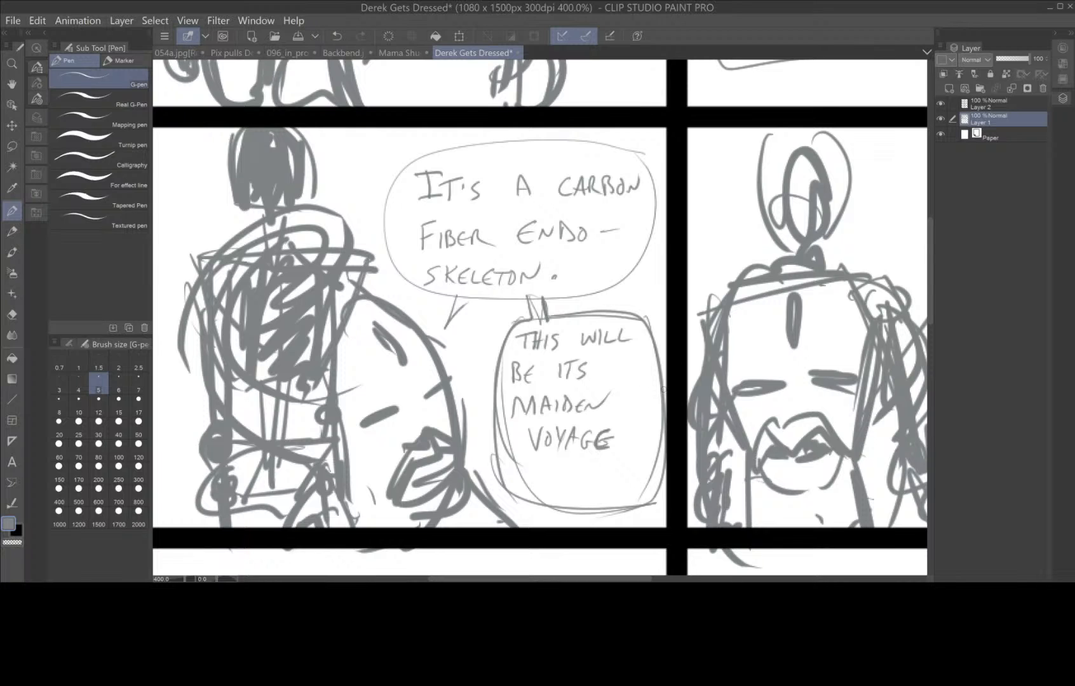
- Lasso the lettering in the third panel's lower balloon, delete it and clear the selection
{"action": "key", "text": "m"}
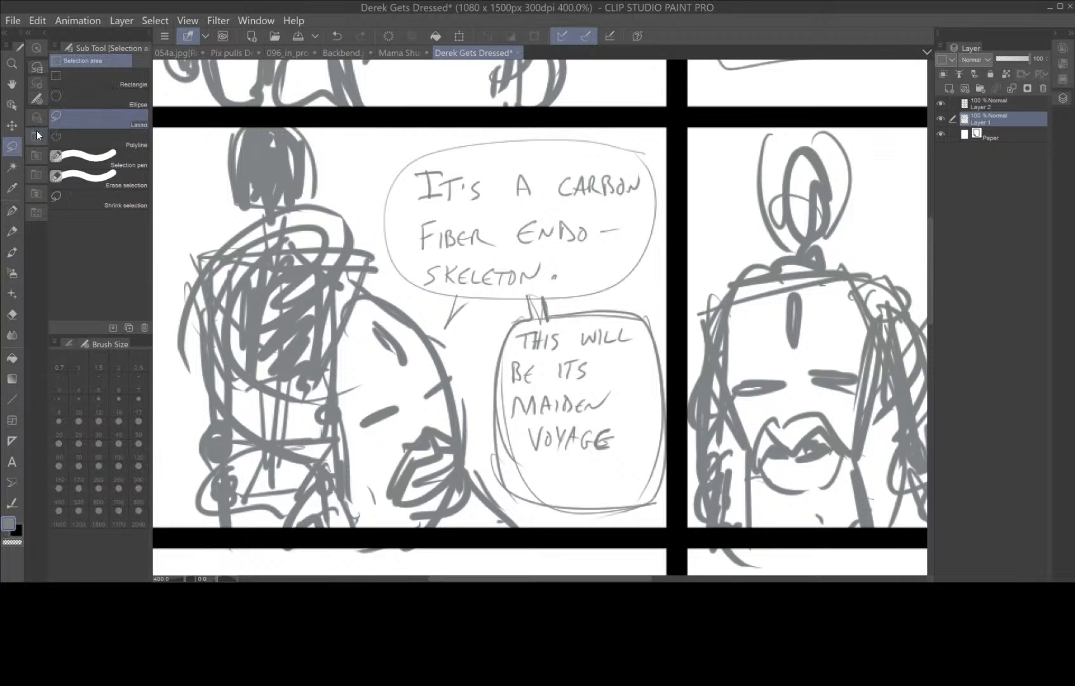
{"action": "mouse_move", "coordinate": [626, 316]}
{"action": "left_mouse_down"}
{"action": "mouse_move", "coordinate": [515, 327]}
{"action": "mouse_move", "coordinate": [506, 437]}
{"action": "mouse_move", "coordinate": [596, 494]}
{"action": "mouse_move", "coordinate": [656, 338]}
{"action": "mouse_move", "coordinate": [645, 327]}
{"action": "left_mouse_up"}
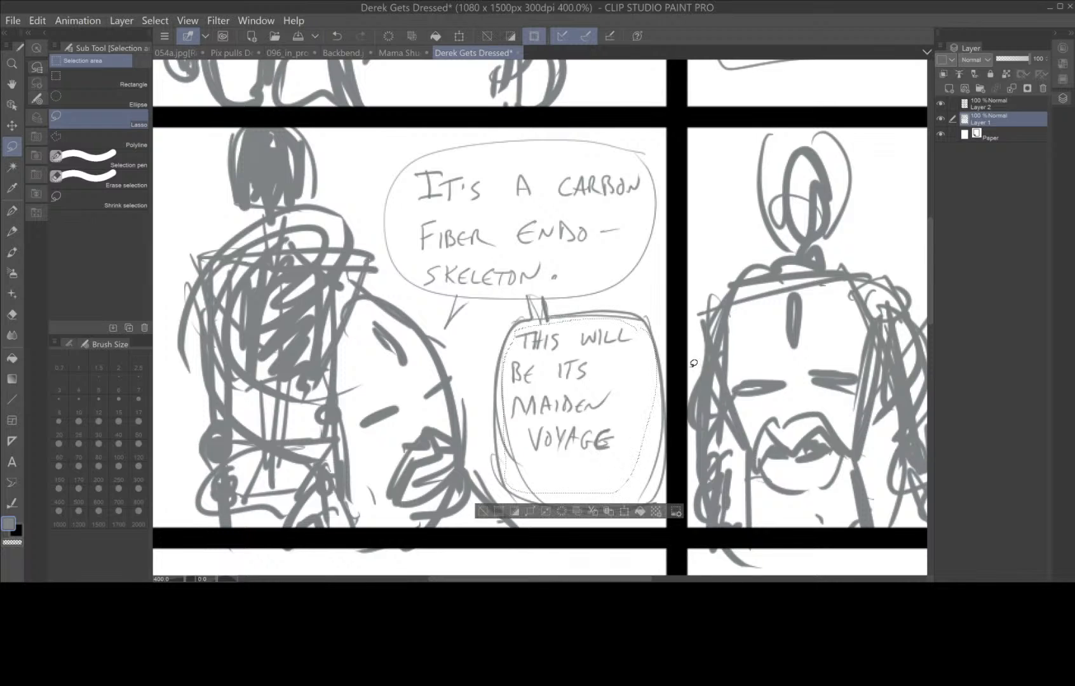
{"action": "left_click", "coordinate": [562, 512]}
{"action": "left_click", "coordinate": [483, 513]}
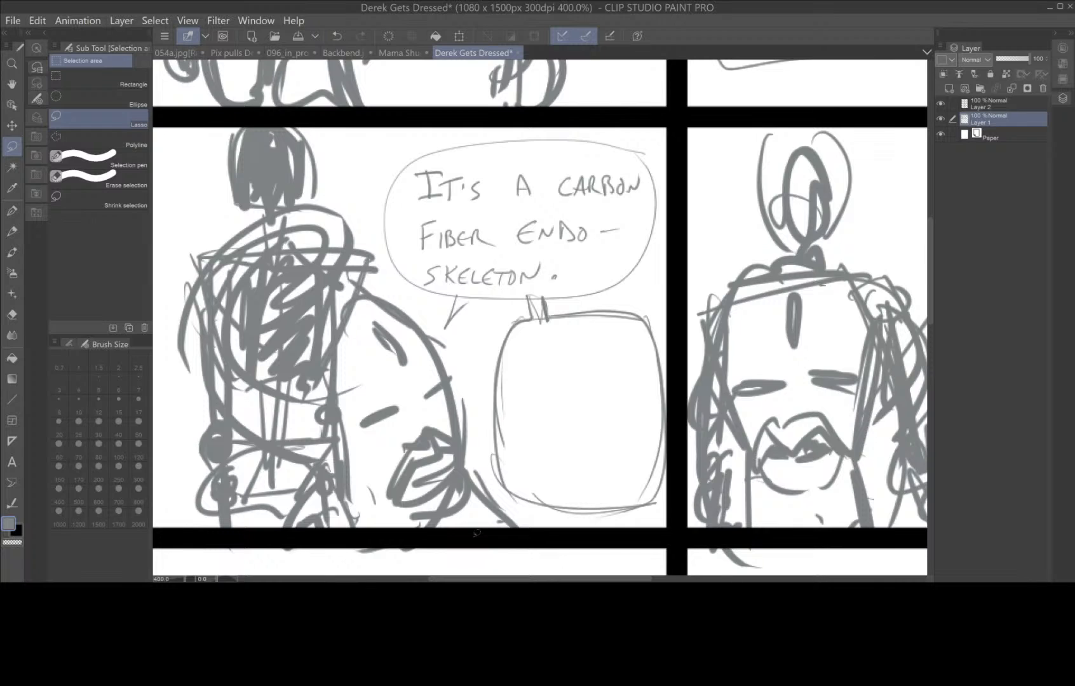
- Return to the G-pen and letter "I'VE NEVER" as the first line of the third panel's lower balloon
{"action": "left_click", "coordinate": [12, 211]}
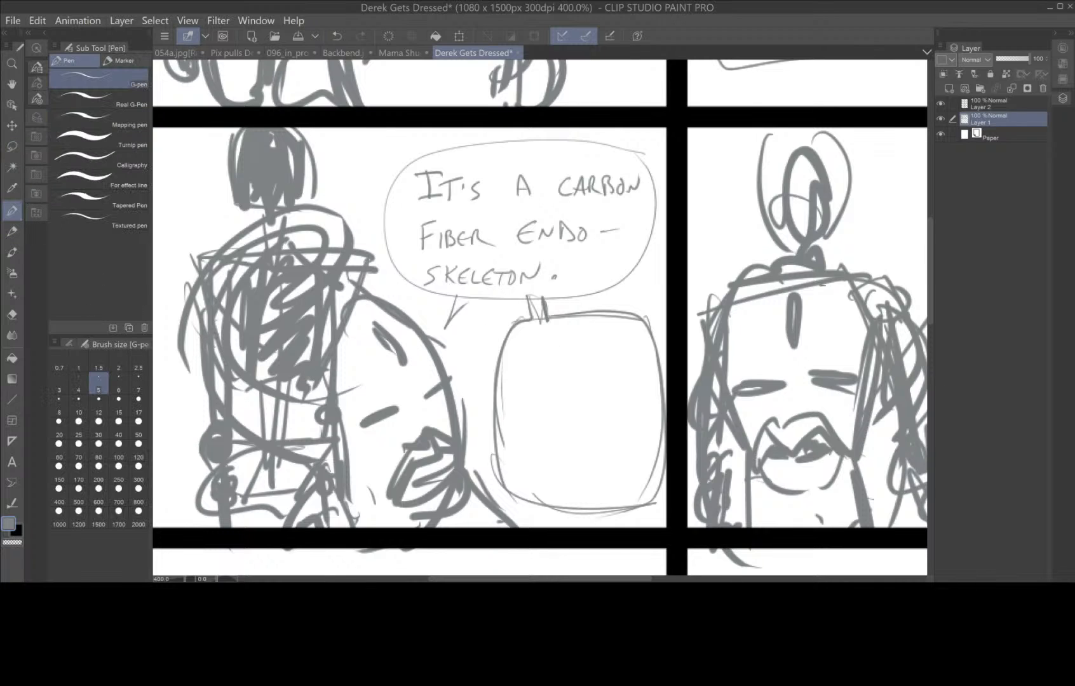
{"action": "left_click_drag", "start_coordinate": [527, 335], "coordinate": [544, 350]}
{"action": "mouse_move", "coordinate": [546, 335]}
{"action": "left_mouse_down"}
{"action": "mouse_move", "coordinate": [568, 350]}
{"action": "mouse_move", "coordinate": [589, 351]}
{"action": "mouse_move", "coordinate": [607, 332]}
{"action": "mouse_move", "coordinate": [607, 350]}
{"action": "mouse_move", "coordinate": [619, 343]}
{"action": "left_mouse_up"}
{"action": "mouse_move", "coordinate": [621, 331]}
{"action": "left_mouse_down"}
{"action": "mouse_move", "coordinate": [652, 349]}
{"action": "mouse_move", "coordinate": [645, 331]}
{"action": "mouse_move", "coordinate": [652, 347]}
{"action": "left_mouse_up"}
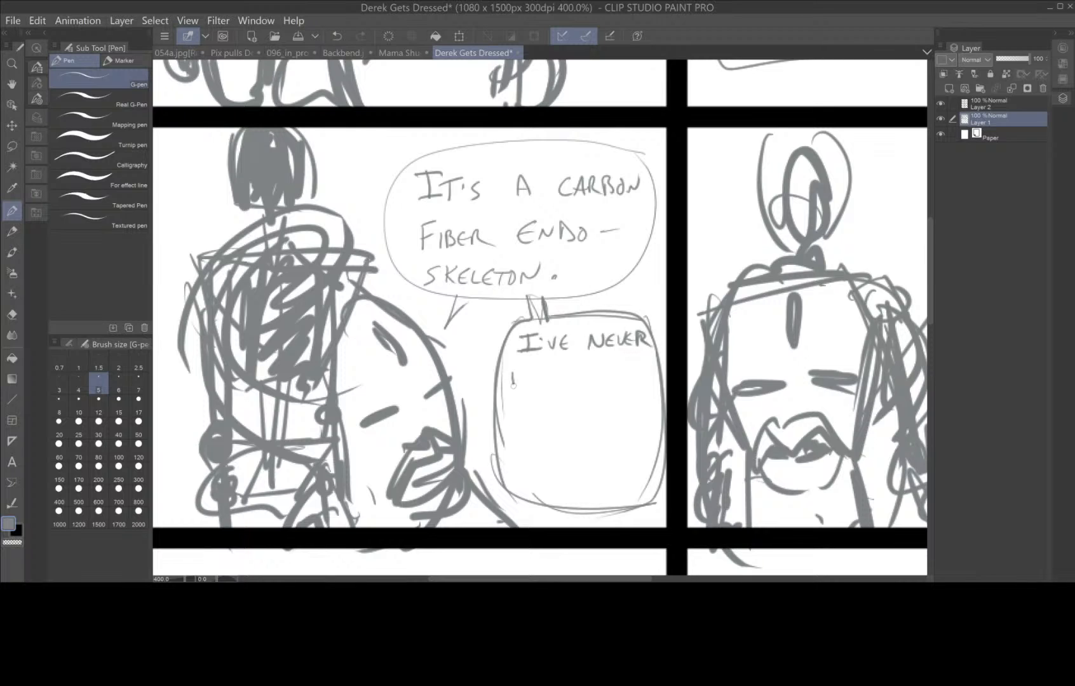
- Letter "TAKEN IT OUT" as the second line of the third panel's lower balloon
{"action": "left_click_drag", "start_coordinate": [504, 369], "coordinate": [522, 368]}
{"action": "mouse_move", "coordinate": [513, 370]}
{"action": "left_mouse_down"}
{"action": "mouse_move", "coordinate": [513, 386]}
{"action": "mouse_move", "coordinate": [523, 369]}
{"action": "left_mouse_up"}
{"action": "left_click_drag", "start_coordinate": [523, 370], "coordinate": [531, 378]}
{"action": "left_click_drag", "start_coordinate": [535, 385], "coordinate": [536, 373]}
{"action": "left_click_drag", "start_coordinate": [536, 375], "coordinate": [545, 386]}
{"action": "mouse_move", "coordinate": [548, 372]}
{"action": "left_mouse_down"}
{"action": "mouse_move", "coordinate": [546, 384]}
{"action": "mouse_move", "coordinate": [553, 372]}
{"action": "left_mouse_up"}
{"action": "left_click_drag", "start_coordinate": [547, 383], "coordinate": [558, 373]}
{"action": "left_click_drag", "start_coordinate": [558, 373], "coordinate": [592, 375]}
{"action": "left_click_drag", "start_coordinate": [592, 379], "coordinate": [615, 363]}
{"action": "mouse_move", "coordinate": [608, 365]}
{"action": "left_mouse_down"}
{"action": "mouse_move", "coordinate": [606, 379]}
{"action": "mouse_move", "coordinate": [638, 370]}
{"action": "left_mouse_up"}
{"action": "left_click_drag", "start_coordinate": [643, 366], "coordinate": [649, 379]}
{"action": "left_click_drag", "start_coordinate": [645, 364], "coordinate": [657, 361]}
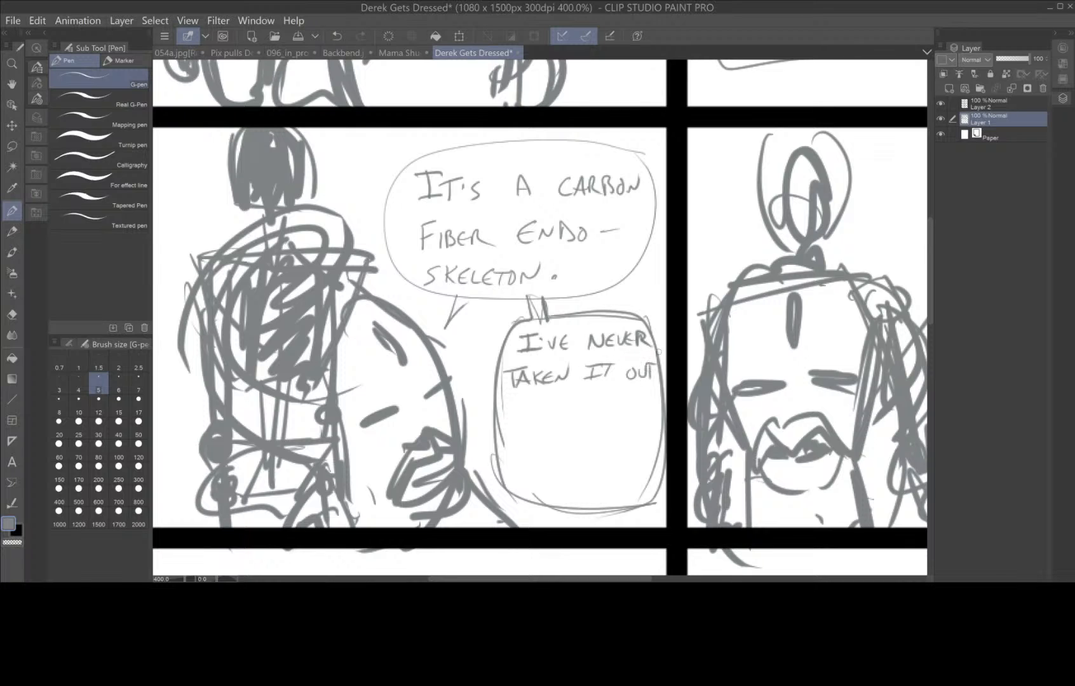
- Letter "FOR A TEST" as the third line of the third panel's lower balloon
{"action": "mouse_move", "coordinate": [515, 407]}
{"action": "left_mouse_down"}
{"action": "mouse_move", "coordinate": [513, 420]}
{"action": "mouse_move", "coordinate": [526, 399]}
{"action": "left_mouse_up"}
{"action": "left_click_drag", "start_coordinate": [511, 413], "coordinate": [527, 417]}
{"action": "left_click_drag", "start_coordinate": [529, 420], "coordinate": [575, 408]}
{"action": "mouse_move", "coordinate": [600, 401]}
{"action": "left_mouse_down"}
{"action": "mouse_move", "coordinate": [601, 416]}
{"action": "mouse_move", "coordinate": [607, 398]}
{"action": "left_mouse_up"}
{"action": "left_click_drag", "start_coordinate": [603, 400], "coordinate": [612, 408]}
{"action": "left_click_drag", "start_coordinate": [605, 416], "coordinate": [624, 415]}
{"action": "mouse_move", "coordinate": [638, 397]}
{"action": "left_mouse_down"}
{"action": "mouse_move", "coordinate": [636, 413]}
{"action": "mouse_move", "coordinate": [649, 396]}
{"action": "left_mouse_up"}
- Letter "DRIVE, BUT..." as the last line of the third panel's lower balloon, with a heavier B
{"action": "left_click_drag", "start_coordinate": [516, 441], "coordinate": [515, 456]}
{"action": "left_click_drag", "start_coordinate": [516, 433], "coordinate": [517, 455]}
{"action": "mouse_move", "coordinate": [531, 437]}
{"action": "left_mouse_down"}
{"action": "mouse_move", "coordinate": [531, 453]}
{"action": "mouse_move", "coordinate": [542, 453]}
{"action": "left_mouse_up"}
{"action": "mouse_move", "coordinate": [548, 439]}
{"action": "left_mouse_down"}
{"action": "mouse_move", "coordinate": [549, 453]}
{"action": "mouse_move", "coordinate": [568, 436]}
{"action": "left_mouse_up"}
{"action": "left_click_drag", "start_coordinate": [570, 435], "coordinate": [580, 443]}
{"action": "left_click_drag", "start_coordinate": [571, 452], "coordinate": [604, 452]}
{"action": "left_click_drag", "start_coordinate": [602, 427], "coordinate": [609, 453]}
{"action": "left_click_drag", "start_coordinate": [620, 437], "coordinate": [634, 450]}
{"action": "left_click_drag", "start_coordinate": [627, 437], "coordinate": [645, 434]}
{"action": "mouse_move", "coordinate": [639, 437]}
{"action": "left_mouse_down"}
{"action": "mouse_move", "coordinate": [640, 449]}
{"action": "mouse_move", "coordinate": [600, 451]}
{"action": "left_mouse_up"}
{"action": "left_click", "coordinate": [646, 445]}
{"action": "left_click", "coordinate": [652, 443]}
{"action": "left_click", "coordinate": [658, 443]}
{"action": "left_click_drag", "start_coordinate": [599, 426], "coordinate": [604, 451]}
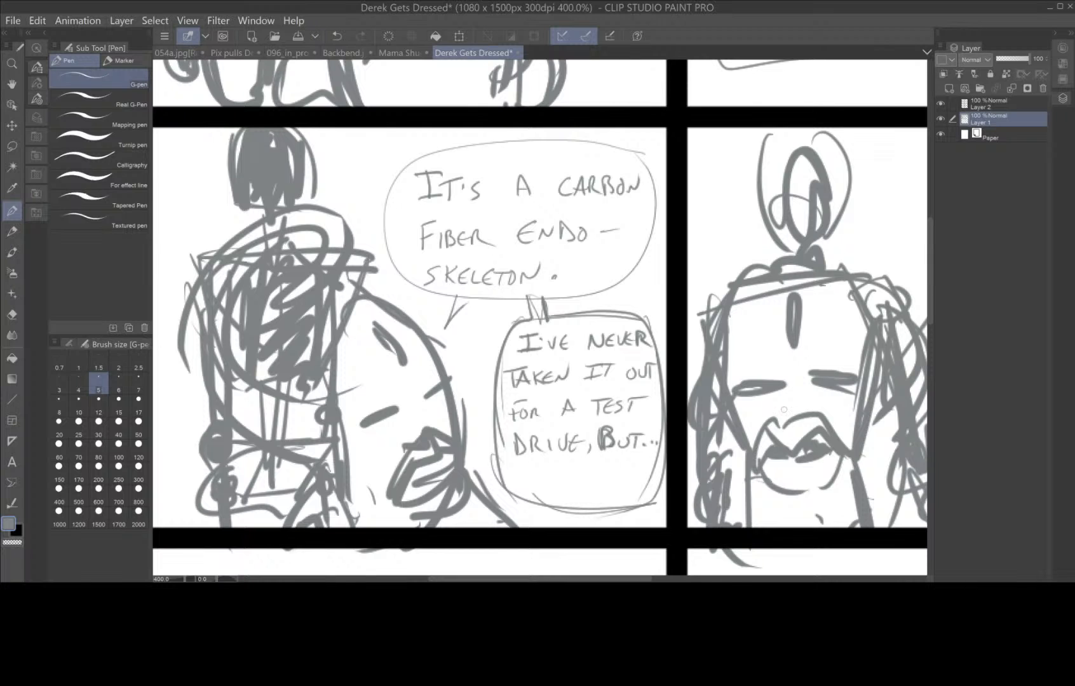
- Letter "THE IDEA IS" at the top of the open space in the fourth panel
{"action": "key", "text": "space"}
{"action": "left_click_drag", "start_coordinate": [784, 406], "coordinate": [678, 387]}
{"action": "mouse_move", "coordinate": [813, 394]}
{"action": "left_mouse_down"}
{"action": "mouse_move", "coordinate": [682, 384]}
{"action": "mouse_move", "coordinate": [660, 393]}
{"action": "left_mouse_up"}
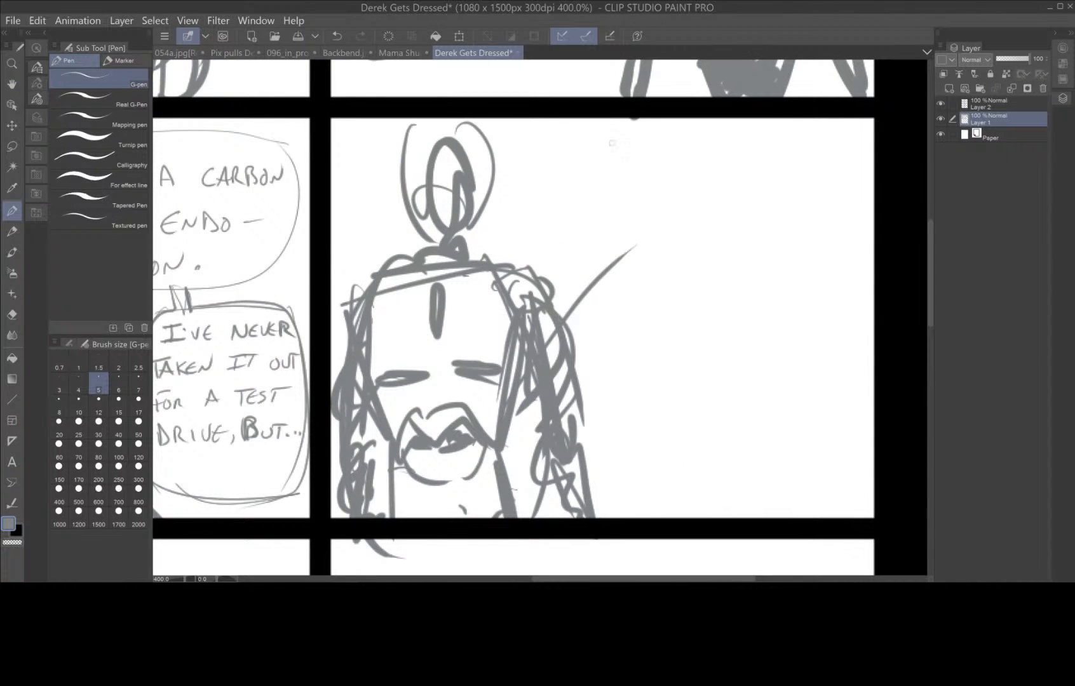
{"action": "mouse_move", "coordinate": [614, 142]}
{"action": "left_mouse_down"}
{"action": "mouse_move", "coordinate": [613, 167]}
{"action": "mouse_move", "coordinate": [628, 140]}
{"action": "mouse_move", "coordinate": [623, 166]}
{"action": "mouse_move", "coordinate": [633, 167]}
{"action": "left_mouse_up"}
{"action": "mouse_move", "coordinate": [623, 156]}
{"action": "left_mouse_down"}
{"action": "mouse_move", "coordinate": [696, 162]}
{"action": "mouse_move", "coordinate": [707, 145]}
{"action": "left_mouse_up"}
{"action": "left_click_drag", "start_coordinate": [687, 163], "coordinate": [713, 163]}
{"action": "mouse_move", "coordinate": [728, 148]}
{"action": "left_mouse_down"}
{"action": "mouse_move", "coordinate": [737, 149]}
{"action": "mouse_move", "coordinate": [725, 164]}
{"action": "left_mouse_up"}
{"action": "left_click_drag", "start_coordinate": [725, 163], "coordinate": [735, 164]}
{"action": "left_click_drag", "start_coordinate": [744, 145], "coordinate": [750, 164]}
{"action": "left_click_drag", "start_coordinate": [737, 159], "coordinate": [786, 165]}
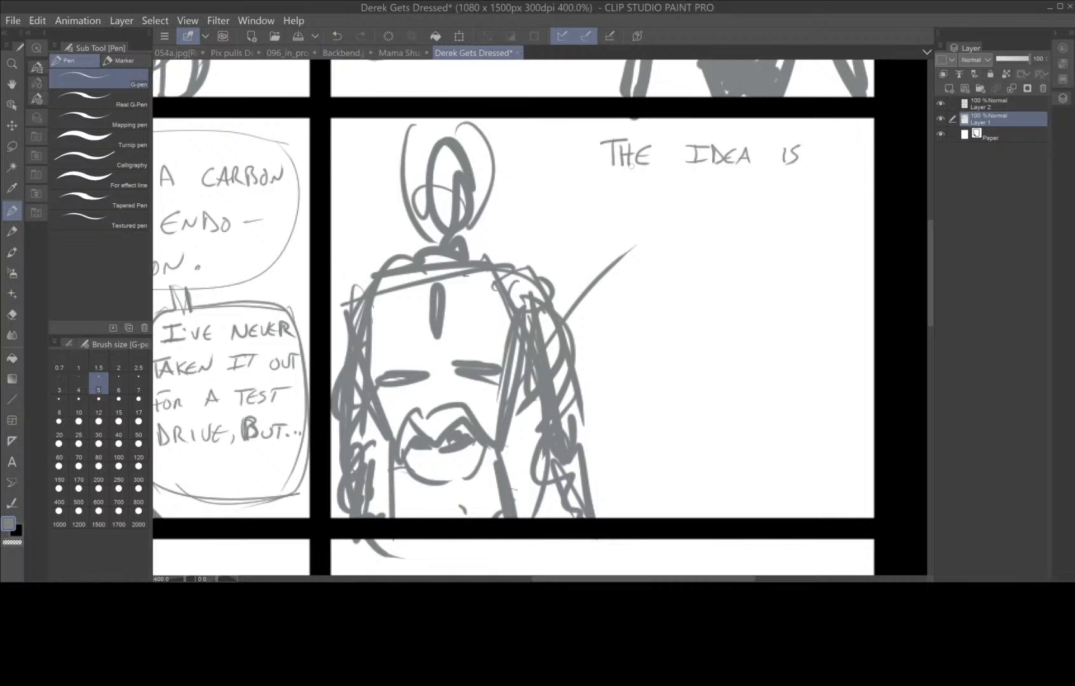
- Letter "I STRETCH MYSELF" beneath "THE IDEA IS" in the fourth panel
{"action": "mouse_move", "coordinate": [612, 191]}
{"action": "left_mouse_down"}
{"action": "mouse_move", "coordinate": [611, 211]}
{"action": "mouse_move", "coordinate": [629, 188]}
{"action": "left_mouse_up"}
{"action": "mouse_move", "coordinate": [602, 208]}
{"action": "left_mouse_down"}
{"action": "mouse_move", "coordinate": [666, 208]}
{"action": "mouse_move", "coordinate": [675, 188]}
{"action": "left_mouse_up"}
{"action": "mouse_move", "coordinate": [680, 190]}
{"action": "left_mouse_down"}
{"action": "mouse_move", "coordinate": [690, 207]}
{"action": "mouse_move", "coordinate": [701, 197]}
{"action": "left_mouse_up"}
{"action": "mouse_move", "coordinate": [716, 192]}
{"action": "left_mouse_down"}
{"action": "mouse_move", "coordinate": [715, 209]}
{"action": "mouse_move", "coordinate": [731, 191]}
{"action": "mouse_move", "coordinate": [735, 206]}
{"action": "left_mouse_up"}
{"action": "left_click_drag", "start_coordinate": [740, 189], "coordinate": [749, 206]}
{"action": "left_click_drag", "start_coordinate": [740, 198], "coordinate": [776, 208]}
{"action": "left_click_drag", "start_coordinate": [776, 189], "coordinate": [794, 204]}
{"action": "left_click_drag", "start_coordinate": [798, 190], "coordinate": [804, 212]}
{"action": "left_click_drag", "start_coordinate": [815, 189], "coordinate": [829, 207]}
{"action": "left_click_drag", "start_coordinate": [829, 192], "coordinate": [849, 209]}
{"action": "left_click_drag", "start_coordinate": [849, 190], "coordinate": [857, 190]}
- Letter "OVER IT," as the third line of the fourth panel's dialogue
{"action": "mouse_move", "coordinate": [621, 234]}
{"action": "left_mouse_down"}
{"action": "mouse_move", "coordinate": [613, 249]}
{"action": "mouse_move", "coordinate": [622, 235]}
{"action": "left_mouse_up"}
{"action": "left_click_drag", "start_coordinate": [631, 235], "coordinate": [657, 238]}
{"action": "left_click_drag", "start_coordinate": [663, 244], "coordinate": [727, 245]}
{"action": "mouse_move", "coordinate": [718, 231]}
{"action": "left_mouse_down"}
{"action": "mouse_move", "coordinate": [746, 229]}
{"action": "mouse_move", "coordinate": [737, 252]}
{"action": "left_mouse_up"}
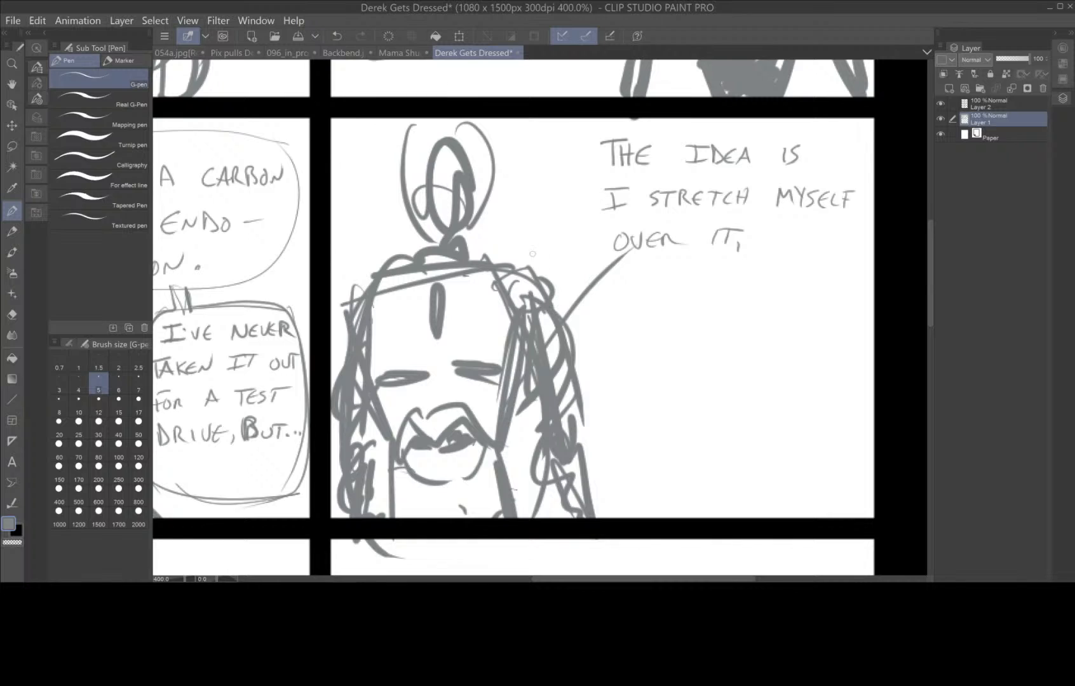
- Define both round shoulder joints of the fourth panel's mannequin and reinforce the curve across the top of the body
{"action": "mouse_move", "coordinate": [522, 280]}
{"action": "left_mouse_down"}
{"action": "mouse_move", "coordinate": [525, 304]}
{"action": "mouse_move", "coordinate": [544, 286]}
{"action": "mouse_move", "coordinate": [539, 295]}
{"action": "mouse_move", "coordinate": [529, 288]}
{"action": "left_mouse_up"}
{"action": "mouse_move", "coordinate": [367, 287]}
{"action": "left_mouse_down"}
{"action": "mouse_move", "coordinate": [382, 310]}
{"action": "mouse_move", "coordinate": [368, 286]}
{"action": "mouse_move", "coordinate": [376, 307]}
{"action": "mouse_move", "coordinate": [427, 248]}
{"action": "mouse_move", "coordinate": [480, 257]}
{"action": "left_mouse_up"}
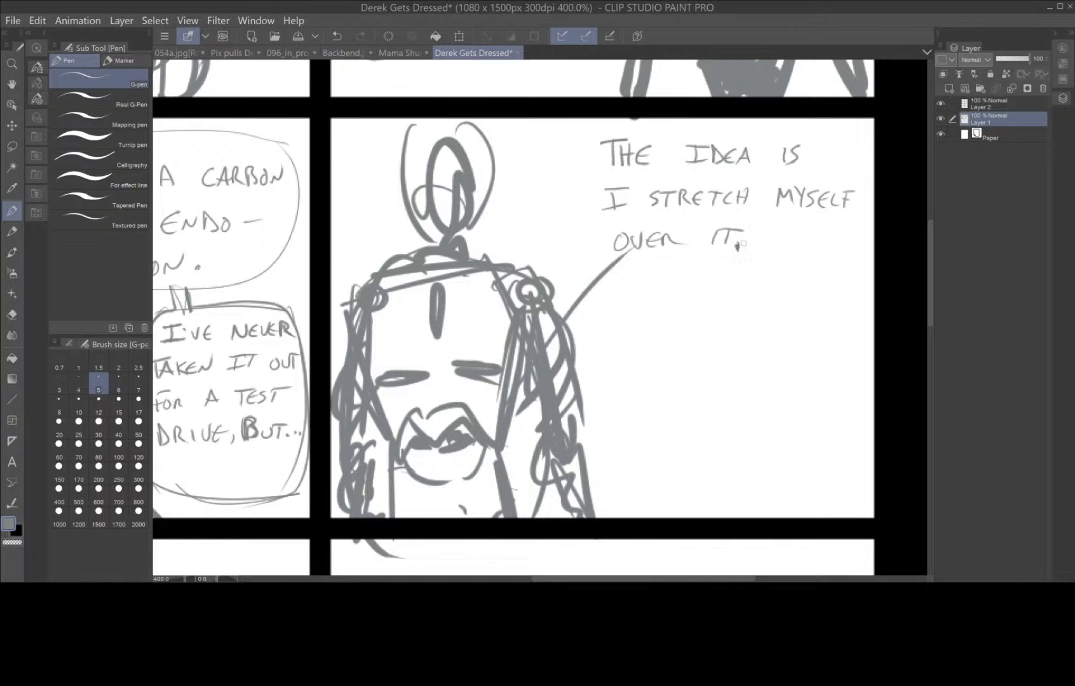
- Continue the fourth panel's dialogue by lettering "IT PROVIDES THE" after "OVER IT." and on the line below
{"action": "left_click_drag", "start_coordinate": [788, 231], "coordinate": [787, 252]}
{"action": "mouse_move", "coordinate": [774, 234]}
{"action": "left_mouse_down"}
{"action": "mouse_move", "coordinate": [803, 230]}
{"action": "mouse_move", "coordinate": [801, 246]}
{"action": "left_mouse_up"}
{"action": "mouse_move", "coordinate": [812, 236]}
{"action": "left_mouse_down"}
{"action": "mouse_move", "coordinate": [813, 251]}
{"action": "mouse_move", "coordinate": [823, 233]}
{"action": "left_mouse_up"}
{"action": "mouse_move", "coordinate": [617, 280]}
{"action": "left_mouse_down"}
{"action": "mouse_move", "coordinate": [617, 303]}
{"action": "mouse_move", "coordinate": [665, 286]}
{"action": "left_mouse_up"}
{"action": "mouse_move", "coordinate": [669, 286]}
{"action": "left_mouse_down"}
{"action": "mouse_move", "coordinate": [669, 301]}
{"action": "mouse_move", "coordinate": [690, 300]}
{"action": "left_mouse_up"}
{"action": "mouse_move", "coordinate": [701, 286]}
{"action": "left_mouse_down"}
{"action": "mouse_move", "coordinate": [701, 299]}
{"action": "mouse_move", "coordinate": [752, 299]}
{"action": "mouse_move", "coordinate": [760, 282]}
{"action": "left_mouse_up"}
{"action": "mouse_move", "coordinate": [761, 283]}
{"action": "left_mouse_down"}
{"action": "mouse_move", "coordinate": [762, 299]}
{"action": "mouse_move", "coordinate": [770, 290]}
{"action": "left_mouse_up"}
{"action": "left_click_drag", "start_coordinate": [770, 284], "coordinate": [778, 299]}
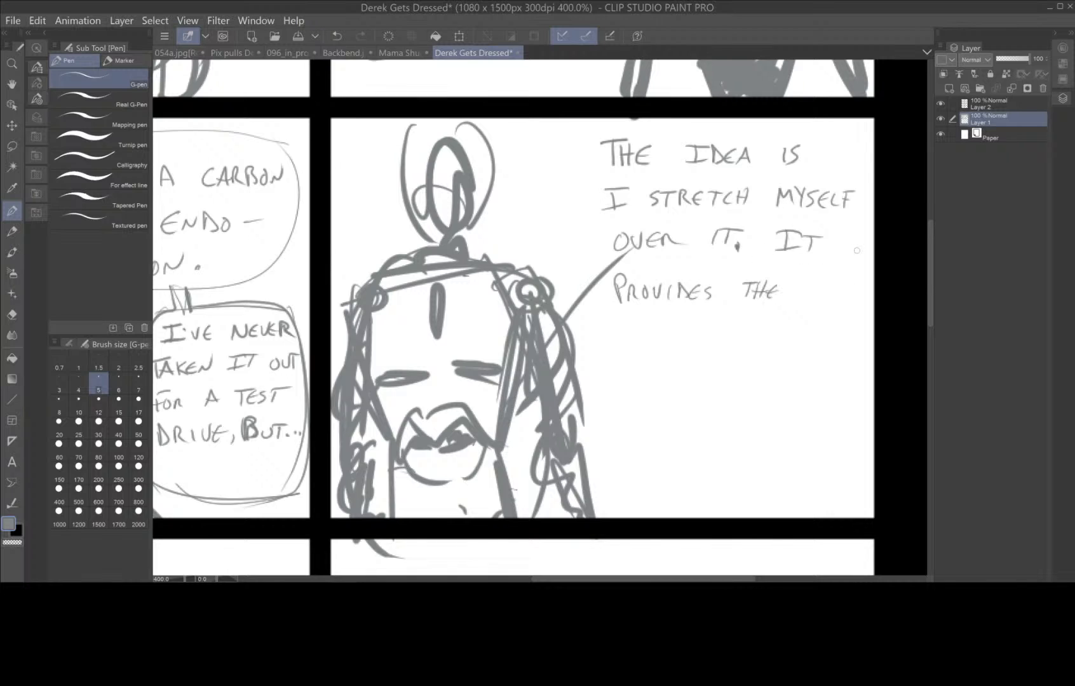
- Letter "STRUCTURE & I" beneath "PROVIDES THE" in the fourth panel's dialogue
{"action": "left_click_drag", "start_coordinate": [633, 321], "coordinate": [619, 338]}
{"action": "left_click_drag", "start_coordinate": [640, 325], "coordinate": [638, 340]}
{"action": "mouse_move", "coordinate": [632, 325]}
{"action": "left_mouse_down"}
{"action": "mouse_move", "coordinate": [649, 323]}
{"action": "mouse_move", "coordinate": [667, 341]}
{"action": "mouse_move", "coordinate": [686, 326]}
{"action": "mouse_move", "coordinate": [695, 339]}
{"action": "left_mouse_up"}
{"action": "mouse_move", "coordinate": [702, 325]}
{"action": "left_mouse_down"}
{"action": "mouse_move", "coordinate": [702, 340]}
{"action": "mouse_move", "coordinate": [710, 325]}
{"action": "left_mouse_up"}
{"action": "left_click_drag", "start_coordinate": [713, 327], "coordinate": [725, 338]}
{"action": "left_click_drag", "start_coordinate": [729, 326], "coordinate": [744, 341]}
{"action": "left_click_drag", "start_coordinate": [745, 324], "coordinate": [755, 323]}
{"action": "left_click_drag", "start_coordinate": [745, 332], "coordinate": [782, 342]}
{"action": "left_click_drag", "start_coordinate": [776, 333], "coordinate": [821, 335]}
{"action": "mouse_move", "coordinate": [813, 316]}
{"action": "left_mouse_down"}
{"action": "mouse_move", "coordinate": [832, 315]}
{"action": "mouse_move", "coordinate": [831, 334]}
{"action": "left_mouse_up"}
- Letter "ACT AS THE" as the next line of the fourth panel's dialogue
{"action": "left_click_drag", "start_coordinate": [617, 386], "coordinate": [627, 375]}
{"action": "mouse_move", "coordinate": [637, 368]}
{"action": "left_mouse_down"}
{"action": "mouse_move", "coordinate": [634, 384]}
{"action": "mouse_move", "coordinate": [655, 386]}
{"action": "mouse_move", "coordinate": [669, 368]}
{"action": "mouse_move", "coordinate": [715, 373]}
{"action": "left_mouse_up"}
{"action": "left_click_drag", "start_coordinate": [730, 366], "coordinate": [719, 383]}
{"action": "left_click_drag", "start_coordinate": [776, 360], "coordinate": [776, 380]}
{"action": "mouse_move", "coordinate": [765, 365]}
{"action": "left_mouse_down"}
{"action": "mouse_move", "coordinate": [792, 362]}
{"action": "mouse_move", "coordinate": [788, 379]}
{"action": "left_mouse_up"}
{"action": "mouse_move", "coordinate": [801, 360]}
{"action": "left_mouse_down"}
{"action": "mouse_move", "coordinate": [801, 379]}
{"action": "mouse_move", "coordinate": [813, 369]}
{"action": "left_mouse_up"}
{"action": "mouse_move", "coordinate": [821, 362]}
{"action": "left_mouse_down"}
{"action": "mouse_move", "coordinate": [807, 380]}
{"action": "mouse_move", "coordinate": [821, 374]}
{"action": "left_mouse_up"}
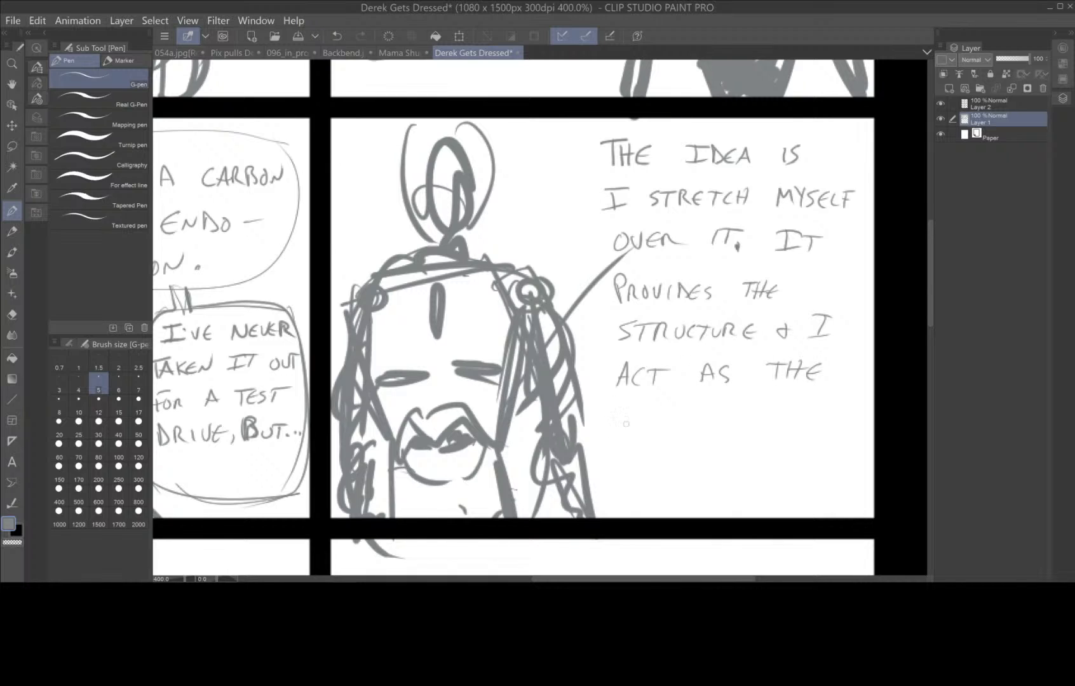
- Add the line "MUSCLES AND" beneath "ACT AS THE" in the fourth panel
{"action": "mouse_move", "coordinate": [636, 404]}
{"action": "left_mouse_down"}
{"action": "mouse_move", "coordinate": [636, 423]}
{"action": "mouse_move", "coordinate": [667, 407]}
{"action": "mouse_move", "coordinate": [668, 426]}
{"action": "left_mouse_up"}
{"action": "mouse_move", "coordinate": [691, 410]}
{"action": "left_mouse_down"}
{"action": "mouse_move", "coordinate": [691, 425]}
{"action": "mouse_move", "coordinate": [710, 422]}
{"action": "left_mouse_up"}
{"action": "mouse_move", "coordinate": [716, 408]}
{"action": "left_mouse_down"}
{"action": "mouse_move", "coordinate": [716, 425]}
{"action": "mouse_move", "coordinate": [726, 415]}
{"action": "left_mouse_up"}
{"action": "mouse_move", "coordinate": [742, 408]}
{"action": "left_mouse_down"}
{"action": "mouse_move", "coordinate": [734, 425]}
{"action": "mouse_move", "coordinate": [793, 420]}
{"action": "left_mouse_up"}
{"action": "left_click_drag", "start_coordinate": [794, 413], "coordinate": [802, 417]}
{"action": "mouse_move", "coordinate": [816, 404]}
{"action": "left_mouse_down"}
{"action": "mouse_move", "coordinate": [826, 412]}
{"action": "mouse_move", "coordinate": [817, 419]}
{"action": "left_mouse_up"}
- Finish the fourth panel's dialogue with the line "THE SKIN."
{"action": "mouse_move", "coordinate": [630, 446]}
{"action": "left_mouse_down"}
{"action": "mouse_move", "coordinate": [633, 463]}
{"action": "mouse_move", "coordinate": [647, 442]}
{"action": "left_mouse_up"}
{"action": "mouse_move", "coordinate": [643, 452]}
{"action": "left_mouse_down"}
{"action": "mouse_move", "coordinate": [652, 466]}
{"action": "mouse_move", "coordinate": [657, 453]}
{"action": "left_mouse_up"}
{"action": "mouse_move", "coordinate": [662, 445]}
{"action": "left_mouse_down"}
{"action": "mouse_move", "coordinate": [663, 466]}
{"action": "mouse_move", "coordinate": [676, 446]}
{"action": "mouse_move", "coordinate": [725, 466]}
{"action": "left_mouse_up"}
{"action": "mouse_move", "coordinate": [724, 445]}
{"action": "left_mouse_down"}
{"action": "mouse_move", "coordinate": [739, 465]}
{"action": "mouse_move", "coordinate": [753, 464]}
{"action": "left_mouse_up"}
{"action": "left_click_drag", "start_coordinate": [763, 464], "coordinate": [775, 445]}
{"action": "left_click", "coordinate": [788, 462]}
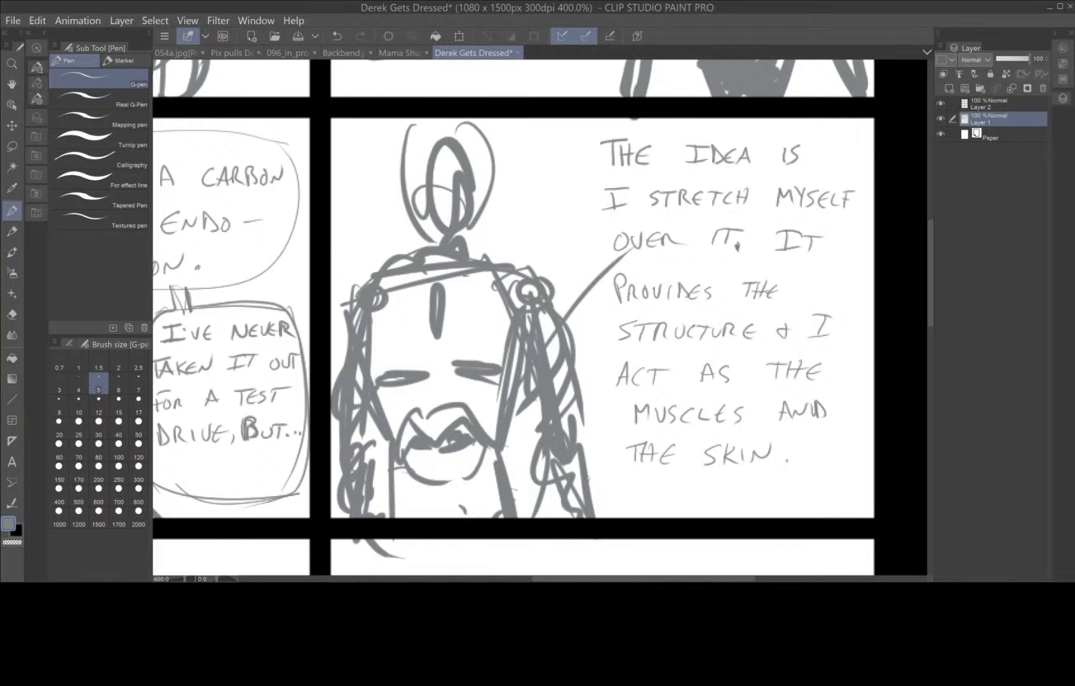
- Rough in the mannequin's oval head, short neck and boxy shoulders at the left side of the empty fifth panel
{"action": "scroll", "coordinate": [588, 479], "scroll_direction": "down", "scroll_amount": 2}
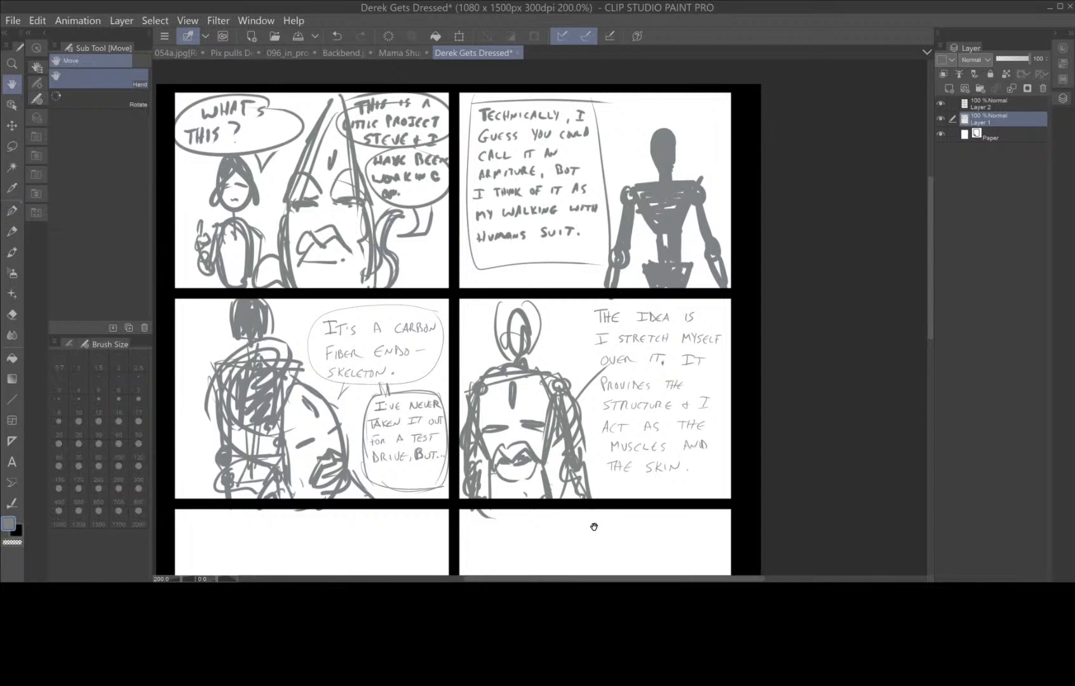
{"action": "left_click_drag", "start_coordinate": [593, 523], "coordinate": [657, 353]}
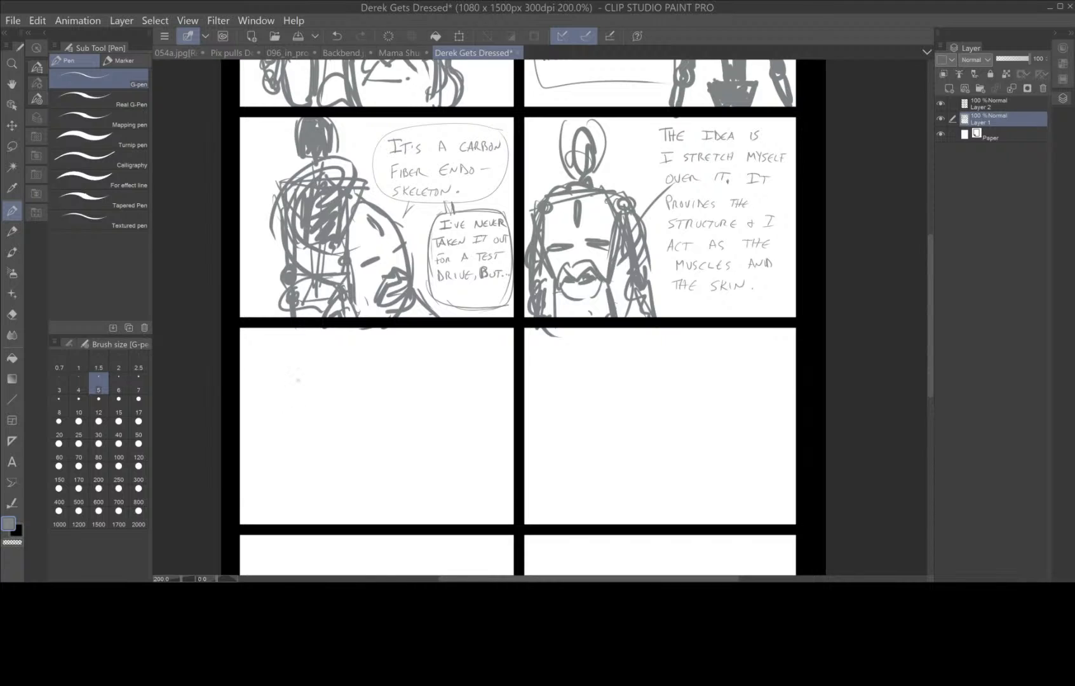
{"action": "mouse_move", "coordinate": [317, 463]}
{"action": "left_mouse_down"}
{"action": "mouse_move", "coordinate": [282, 439]}
{"action": "mouse_move", "coordinate": [323, 453]}
{"action": "mouse_move", "coordinate": [301, 486]}
{"action": "mouse_move", "coordinate": [311, 484]}
{"action": "mouse_move", "coordinate": [286, 490]}
{"action": "mouse_move", "coordinate": [343, 525]}
{"action": "left_mouse_up"}
{"action": "left_click_drag", "start_coordinate": [270, 488], "coordinate": [345, 492]}
{"action": "left_click_drag", "start_coordinate": [274, 490], "coordinate": [273, 525]}
{"action": "left_click_drag", "start_coordinate": [345, 492], "coordinate": [344, 517]}
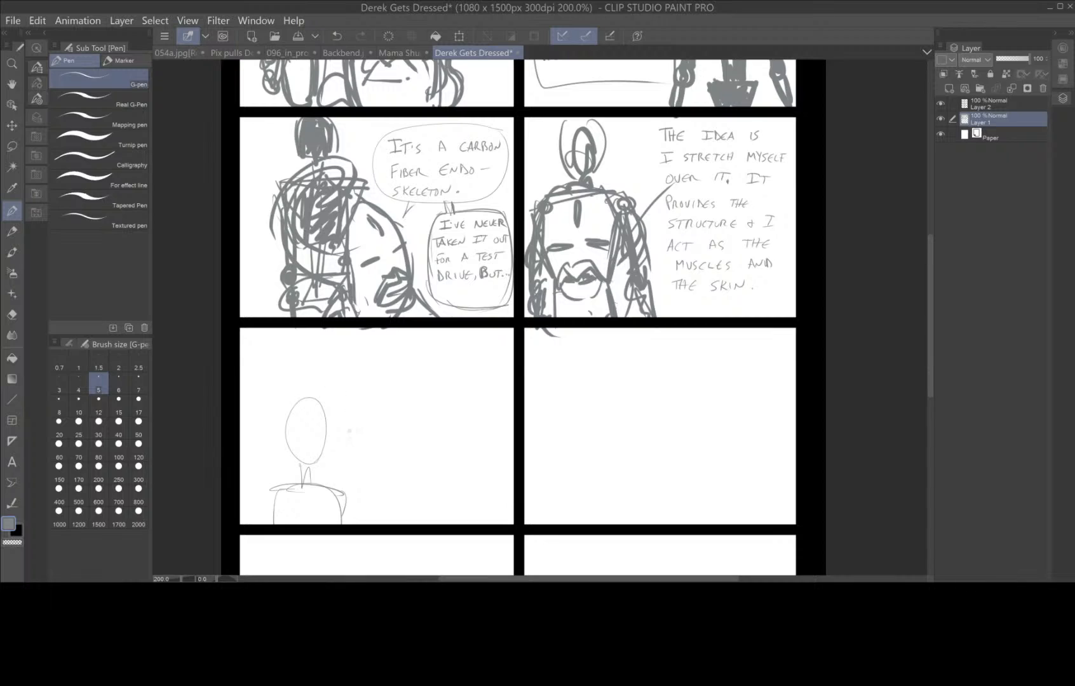
- Sketch the pointed, flame-shaped body stretched around the mannequin's head, adding inner contour lines down both sides
{"action": "mouse_move", "coordinate": [331, 473]}
{"action": "left_mouse_down"}
{"action": "mouse_move", "coordinate": [355, 413]}
{"action": "mouse_move", "coordinate": [329, 342]}
{"action": "mouse_move", "coordinate": [275, 413]}
{"action": "mouse_move", "coordinate": [272, 447]}
{"action": "mouse_move", "coordinate": [273, 482]}
{"action": "left_mouse_up"}
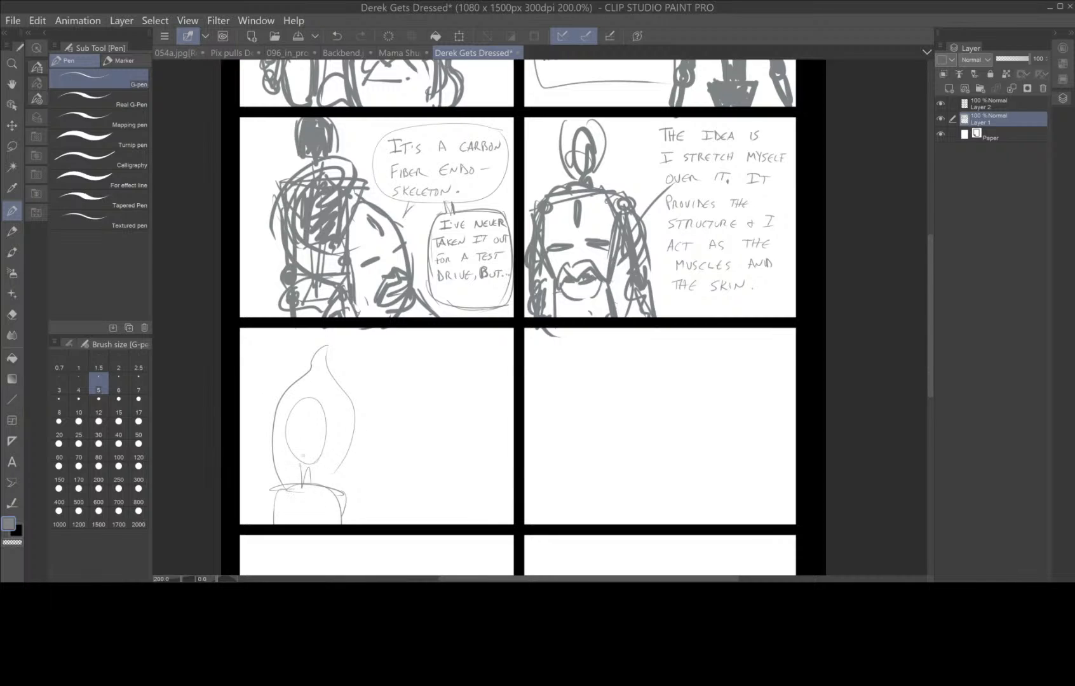
{"action": "mouse_move", "coordinate": [298, 352]}
{"action": "left_mouse_down"}
{"action": "mouse_move", "coordinate": [328, 339]}
{"action": "mouse_move", "coordinate": [301, 351]}
{"action": "mouse_move", "coordinate": [331, 378]}
{"action": "mouse_move", "coordinate": [359, 448]}
{"action": "mouse_move", "coordinate": [301, 371]}
{"action": "mouse_move", "coordinate": [280, 480]}
{"action": "left_mouse_up"}
{"action": "mouse_move", "coordinate": [336, 376]}
{"action": "left_mouse_down"}
{"action": "mouse_move", "coordinate": [323, 476]}
{"action": "mouse_move", "coordinate": [325, 465]}
{"action": "left_mouse_up"}
{"action": "mouse_move", "coordinate": [329, 369]}
{"action": "left_mouse_down"}
{"action": "mouse_move", "coordinate": [317, 485]}
{"action": "mouse_move", "coordinate": [278, 486]}
{"action": "left_mouse_up"}
{"action": "left_click_drag", "start_coordinate": [336, 431], "coordinate": [328, 477]}
{"action": "mouse_move", "coordinate": [336, 378]}
{"action": "left_mouse_down"}
{"action": "mouse_move", "coordinate": [327, 477]}
{"action": "mouse_move", "coordinate": [329, 454]}
{"action": "left_mouse_up"}
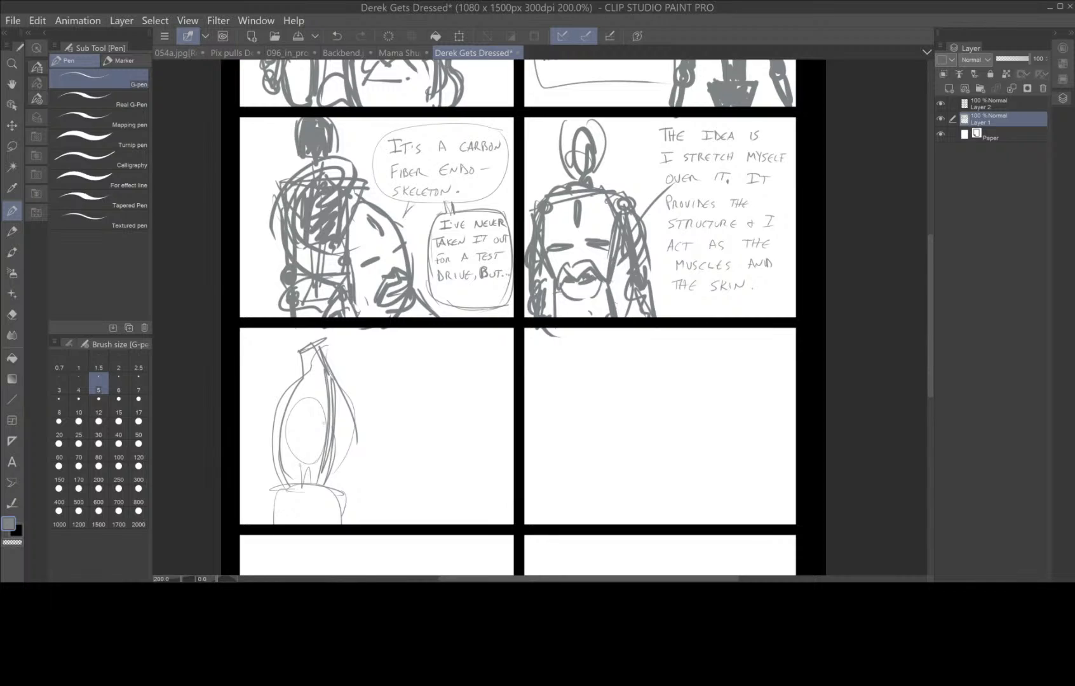
- Draw the fifth panel character's forehead mark, closed eyes and wide-open shaded mouth
{"action": "mouse_move", "coordinate": [315, 365]}
{"action": "left_mouse_down"}
{"action": "mouse_move", "coordinate": [300, 399]}
{"action": "mouse_move", "coordinate": [314, 434]}
{"action": "mouse_move", "coordinate": [324, 424]}
{"action": "mouse_move", "coordinate": [305, 456]}
{"action": "mouse_move", "coordinate": [321, 419]}
{"action": "left_mouse_up"}
{"action": "mouse_move", "coordinate": [305, 419]}
{"action": "left_mouse_down"}
{"action": "mouse_move", "coordinate": [297, 459]}
{"action": "mouse_move", "coordinate": [327, 418]}
{"action": "mouse_move", "coordinate": [321, 448]}
{"action": "left_mouse_up"}
{"action": "mouse_move", "coordinate": [314, 453]}
{"action": "left_mouse_down"}
{"action": "mouse_move", "coordinate": [329, 450]}
{"action": "mouse_move", "coordinate": [312, 454]}
{"action": "left_mouse_up"}
{"action": "mouse_move", "coordinate": [309, 454]}
{"action": "left_mouse_down"}
{"action": "mouse_move", "coordinate": [325, 451]}
{"action": "mouse_move", "coordinate": [302, 451]}
{"action": "mouse_move", "coordinate": [314, 457]}
{"action": "mouse_move", "coordinate": [322, 431]}
{"action": "mouse_move", "coordinate": [329, 441]}
{"action": "mouse_move", "coordinate": [322, 432]}
{"action": "left_mouse_up"}
{"action": "mouse_move", "coordinate": [320, 436]}
{"action": "left_mouse_down"}
{"action": "mouse_move", "coordinate": [329, 428]}
{"action": "mouse_move", "coordinate": [320, 461]}
{"action": "mouse_move", "coordinate": [333, 442]}
{"action": "left_mouse_up"}
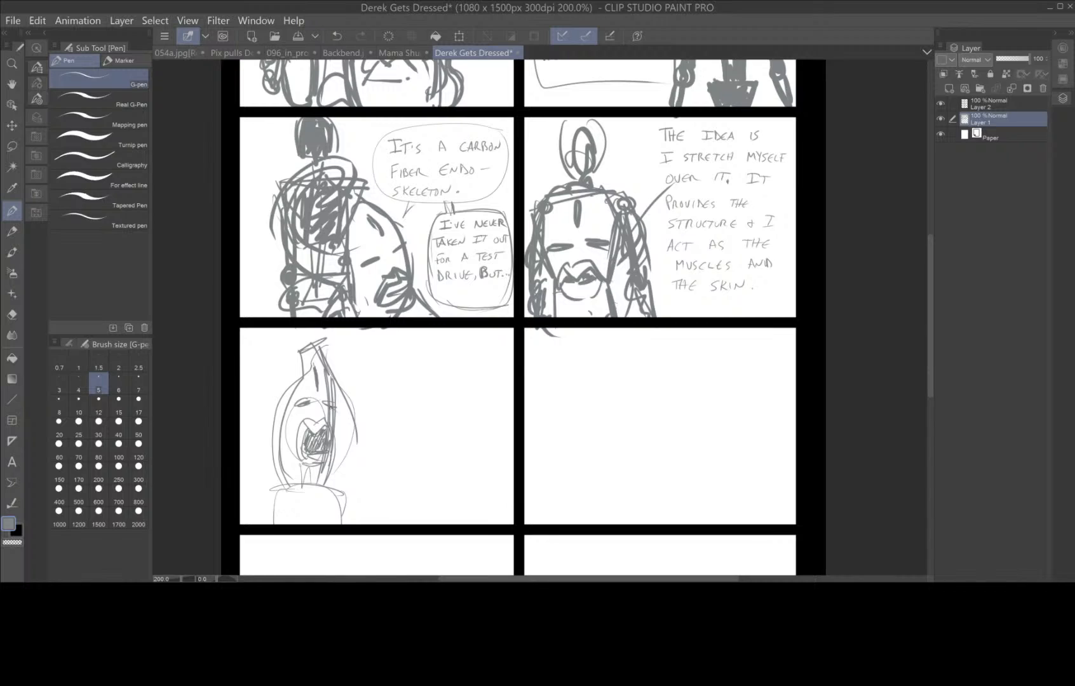
- Reinforce the side contours of the fifth panel's pointed head and extend the outline down to the shoulder
{"action": "mouse_move", "coordinate": [329, 377]}
{"action": "left_mouse_down"}
{"action": "mouse_move", "coordinate": [345, 407]}
{"action": "mouse_move", "coordinate": [327, 490]}
{"action": "left_mouse_up"}
{"action": "left_click_drag", "start_coordinate": [343, 400], "coordinate": [337, 474]}
{"action": "left_click_drag", "start_coordinate": [344, 424], "coordinate": [342, 446]}
{"action": "left_click_drag", "start_coordinate": [342, 447], "coordinate": [335, 485]}
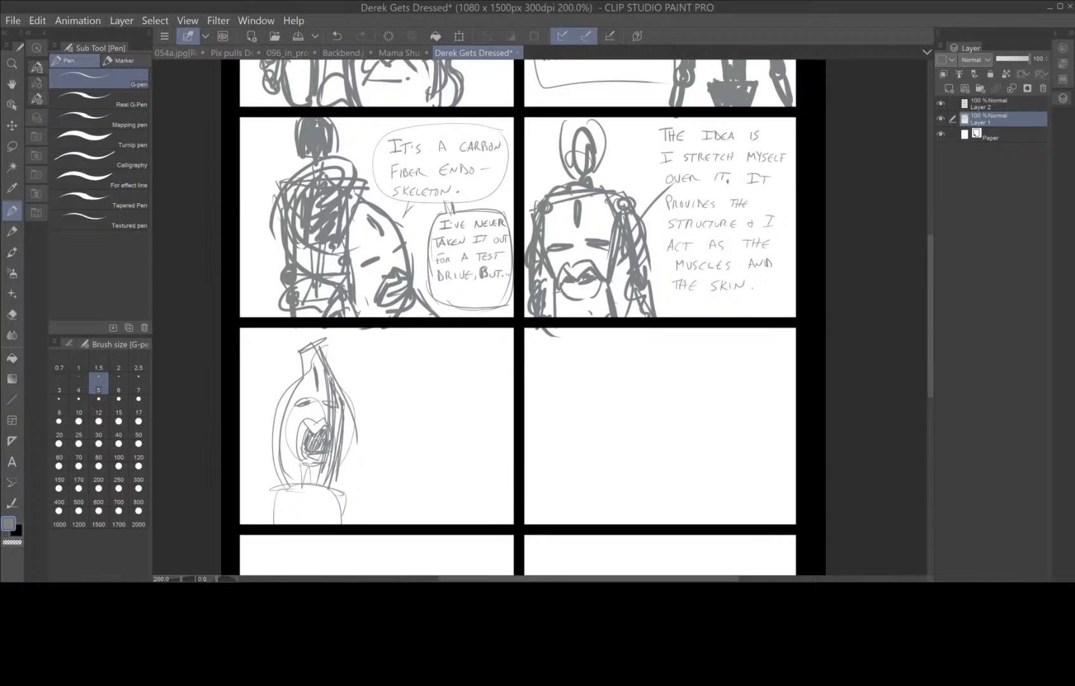
{"action": "left_click_drag", "start_coordinate": [341, 392], "coordinate": [335, 408]}
{"action": "mouse_move", "coordinate": [324, 347]}
{"action": "left_mouse_down"}
{"action": "mouse_move", "coordinate": [303, 364]}
{"action": "mouse_move", "coordinate": [287, 419]}
{"action": "mouse_move", "coordinate": [282, 481]}
{"action": "mouse_move", "coordinate": [308, 481]}
{"action": "mouse_move", "coordinate": [275, 496]}
{"action": "mouse_move", "coordinate": [270, 523]}
{"action": "left_mouse_up"}
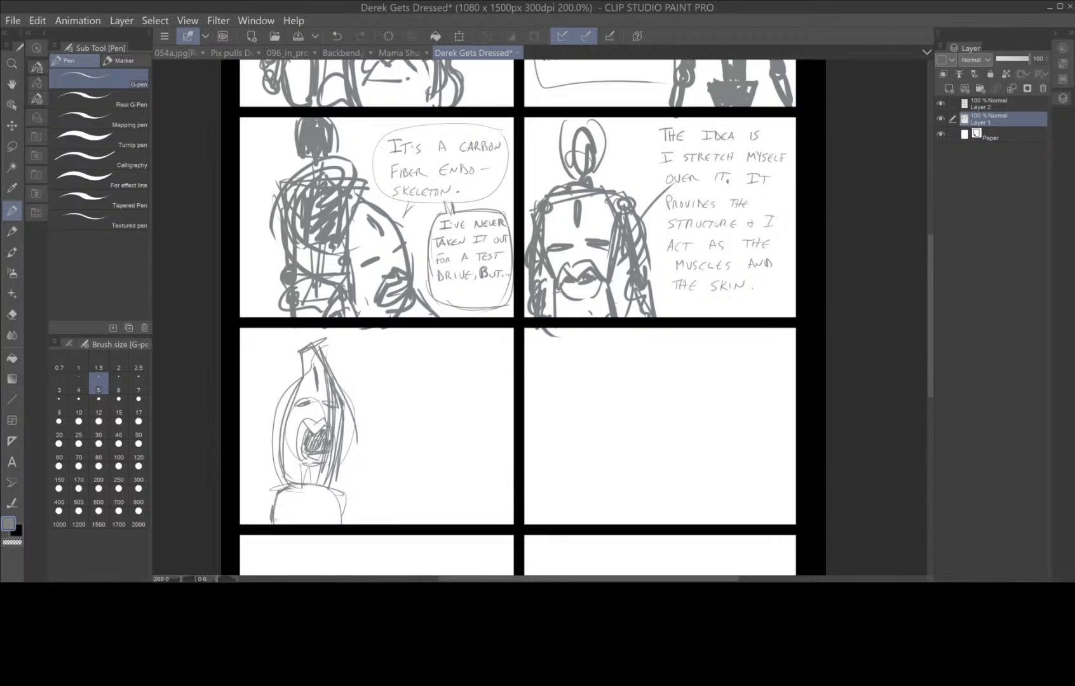
- Add round shoulder joints, upper arms and a shoulder line to the fifth panel's figure
{"action": "mouse_move", "coordinate": [337, 490]}
{"action": "left_mouse_down"}
{"action": "mouse_move", "coordinate": [328, 500]}
{"action": "mouse_move", "coordinate": [347, 525]}
{"action": "left_mouse_up"}
{"action": "left_click_drag", "start_coordinate": [271, 495], "coordinate": [271, 507]}
{"action": "mouse_move", "coordinate": [348, 495]}
{"action": "left_mouse_down"}
{"action": "mouse_move", "coordinate": [342, 504]}
{"action": "mouse_move", "coordinate": [357, 505]}
{"action": "left_mouse_up"}
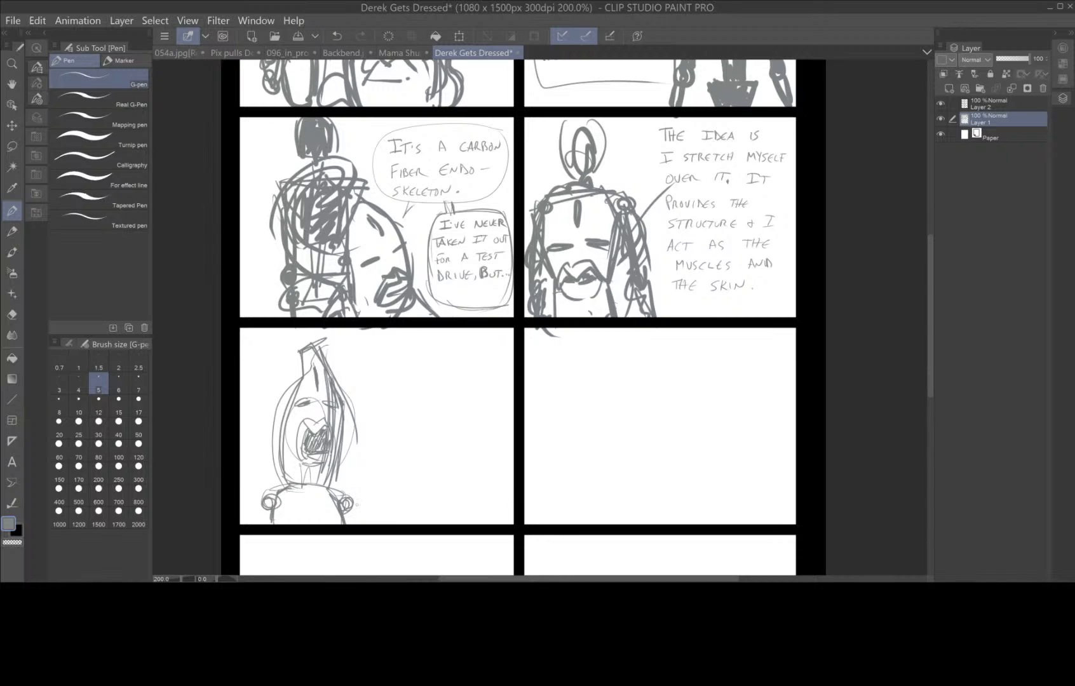
{"action": "mouse_move", "coordinate": [269, 502]}
{"action": "left_mouse_down"}
{"action": "mouse_move", "coordinate": [252, 525]}
{"action": "mouse_move", "coordinate": [271, 509]}
{"action": "left_mouse_up"}
{"action": "mouse_move", "coordinate": [348, 511]}
{"action": "left_mouse_down"}
{"action": "mouse_move", "coordinate": [359, 526]}
{"action": "mouse_move", "coordinate": [333, 526]}
{"action": "left_mouse_up"}
{"action": "mouse_move", "coordinate": [262, 492]}
{"action": "left_mouse_down"}
{"action": "mouse_move", "coordinate": [249, 525]}
{"action": "mouse_move", "coordinate": [259, 525]}
{"action": "left_mouse_up"}
{"action": "left_click_drag", "start_coordinate": [302, 491], "coordinate": [336, 488]}
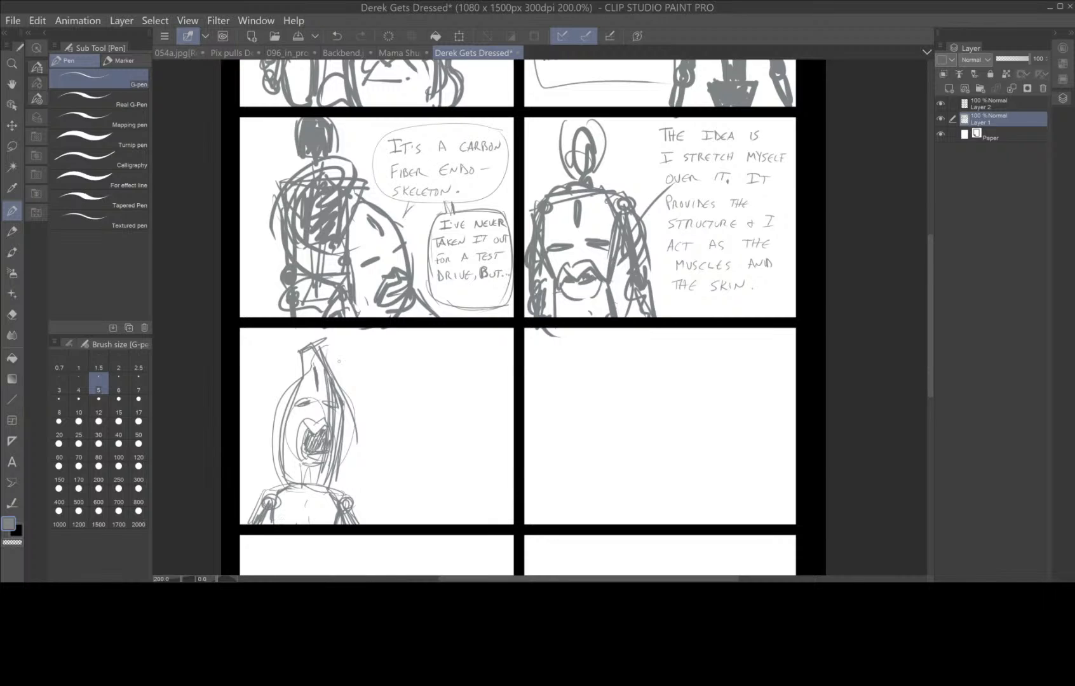
- Set the pen size to 10, thicken the fifth panel character's head outline, and add loose curved strokes on both sides
{"action": "left_click", "coordinate": [79, 417]}
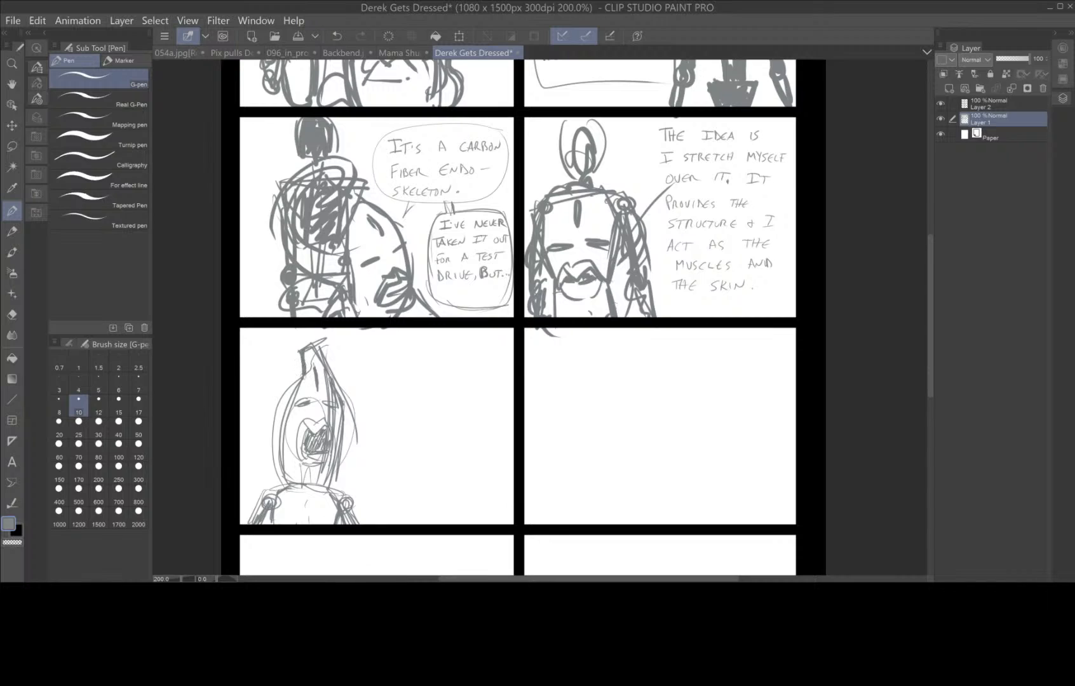
{"action": "mouse_move", "coordinate": [306, 376]}
{"action": "left_mouse_down"}
{"action": "mouse_move", "coordinate": [286, 414]}
{"action": "mouse_move", "coordinate": [279, 486]}
{"action": "left_mouse_up"}
{"action": "mouse_move", "coordinate": [305, 353]}
{"action": "left_mouse_down"}
{"action": "mouse_move", "coordinate": [321, 343]}
{"action": "mouse_move", "coordinate": [342, 400]}
{"action": "mouse_move", "coordinate": [326, 496]}
{"action": "left_mouse_up"}
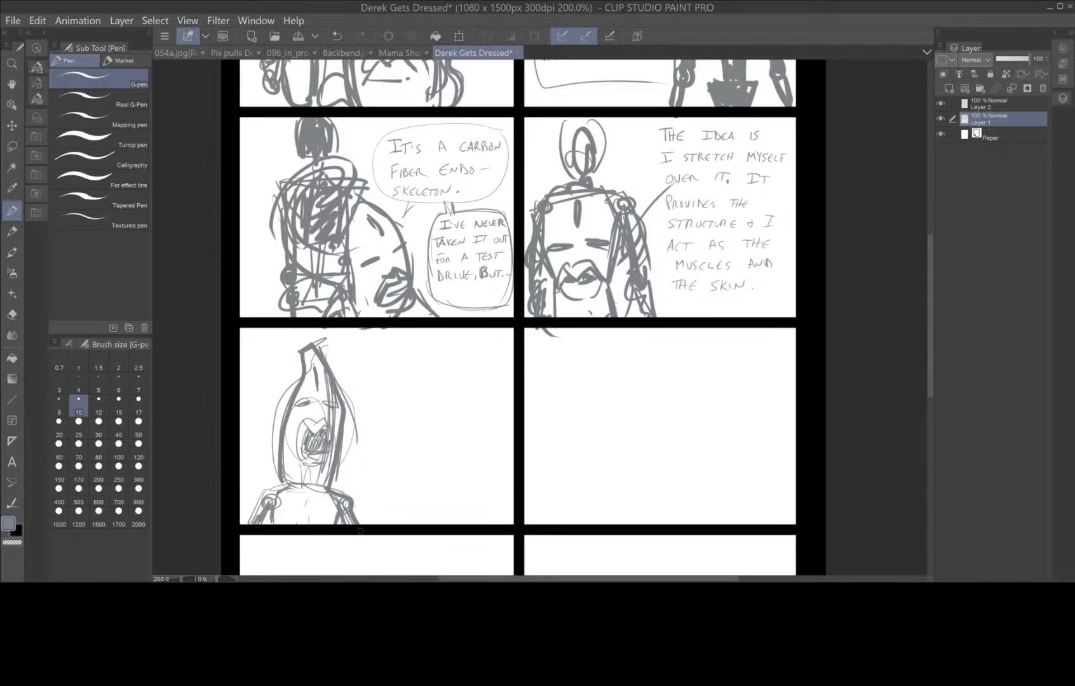
{"action": "mouse_move", "coordinate": [286, 475]}
{"action": "left_mouse_down"}
{"action": "mouse_move", "coordinate": [248, 528]}
{"action": "mouse_move", "coordinate": [273, 516]}
{"action": "left_mouse_up"}
{"action": "left_click_drag", "start_coordinate": [282, 386], "coordinate": [263, 448]}
{"action": "left_click_drag", "start_coordinate": [278, 423], "coordinate": [275, 440]}
{"action": "left_click_drag", "start_coordinate": [358, 396], "coordinate": [356, 448]}
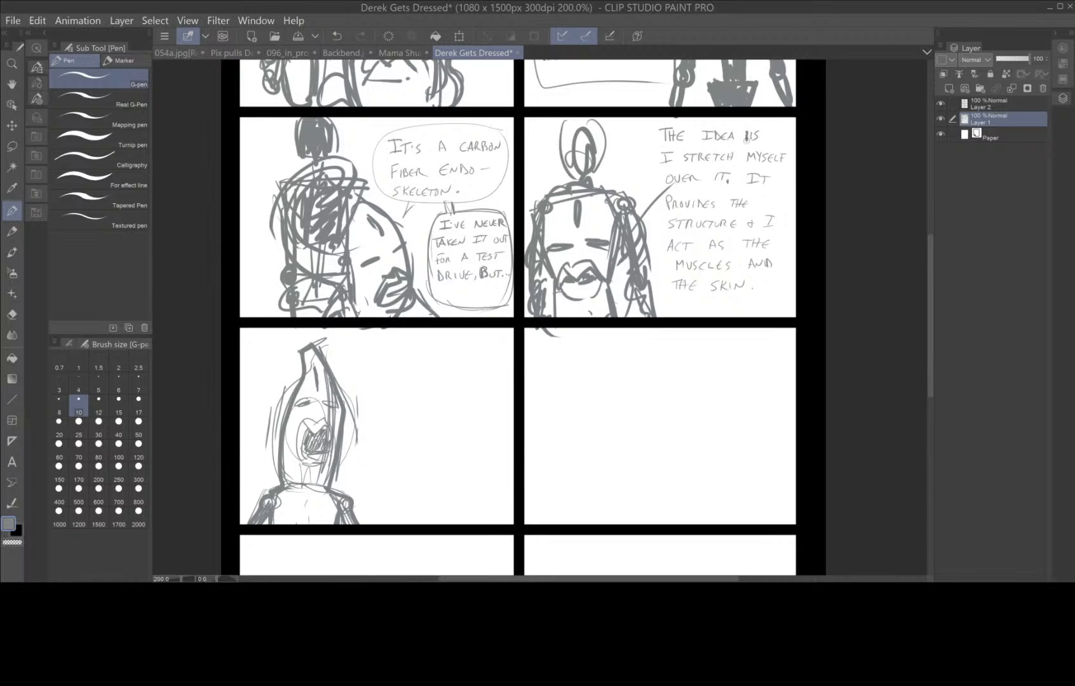
- Write "FOR ME TO" over "IS I" in the fourth panel's opening dialogue lines
{"action": "left_click_drag", "start_coordinate": [752, 130], "coordinate": [791, 143]}
{"action": "left_click_drag", "start_coordinate": [657, 153], "coordinate": [675, 166]}
{"action": "left_click", "coordinate": [12, 146]}
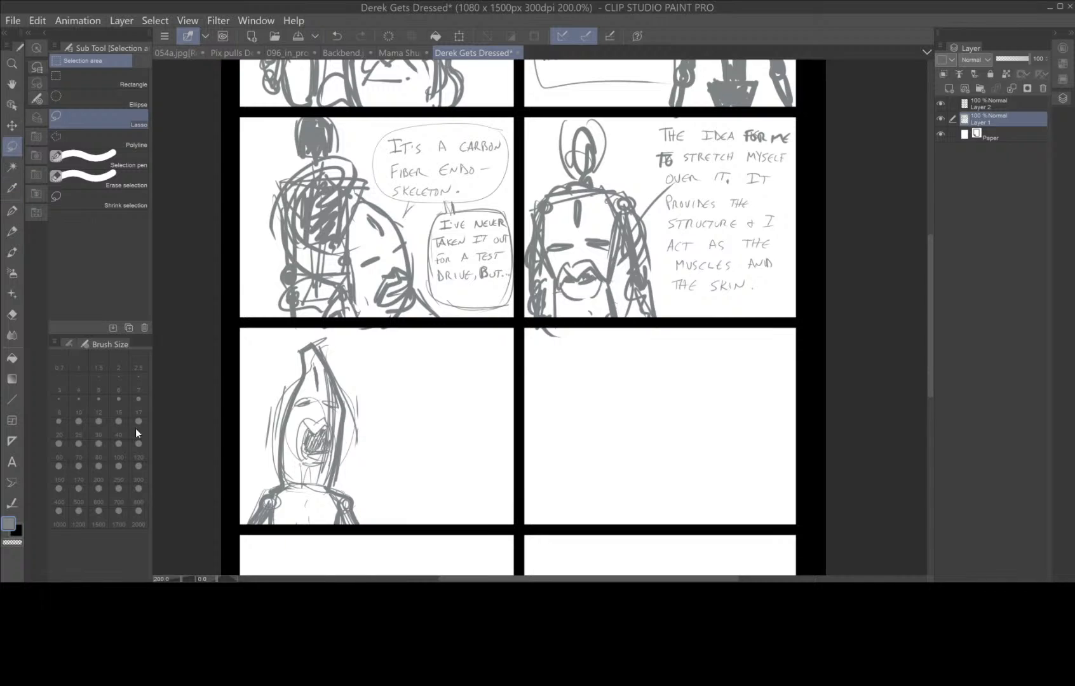
- Outline the fifth panel character's open mouth in heavier strokes and darken both closed eyes
{"action": "left_click", "coordinate": [12, 210]}
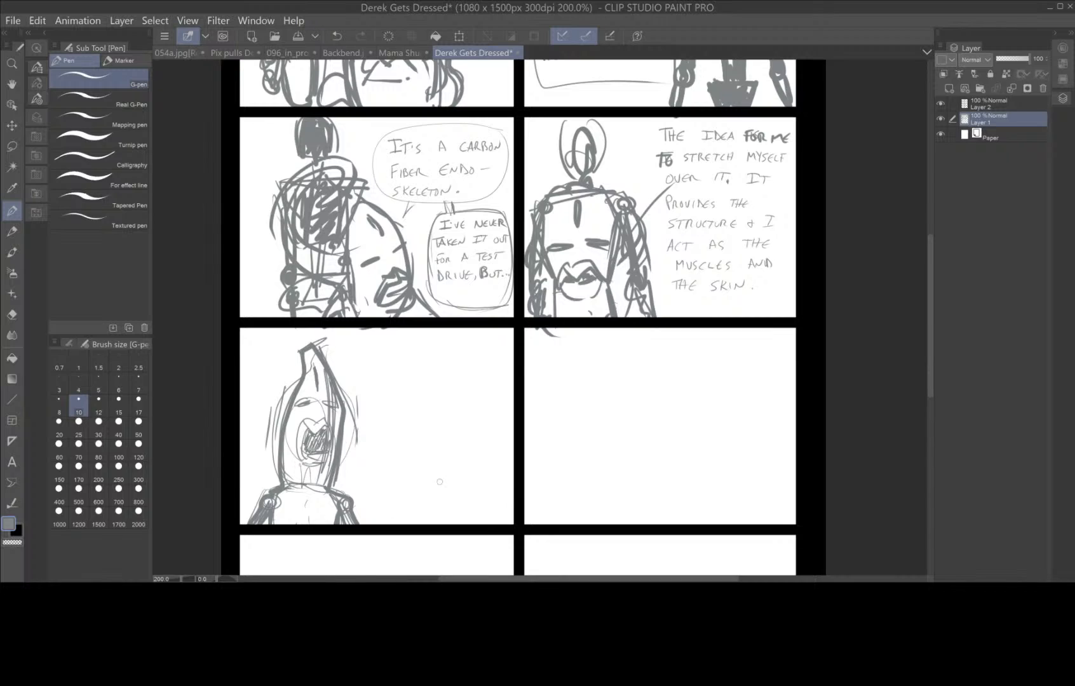
{"action": "mouse_move", "coordinate": [304, 420]}
{"action": "left_mouse_down"}
{"action": "mouse_move", "coordinate": [299, 452]}
{"action": "mouse_move", "coordinate": [325, 424]}
{"action": "mouse_move", "coordinate": [329, 446]}
{"action": "mouse_move", "coordinate": [310, 438]}
{"action": "mouse_move", "coordinate": [318, 459]}
{"action": "mouse_move", "coordinate": [329, 453]}
{"action": "left_mouse_up"}
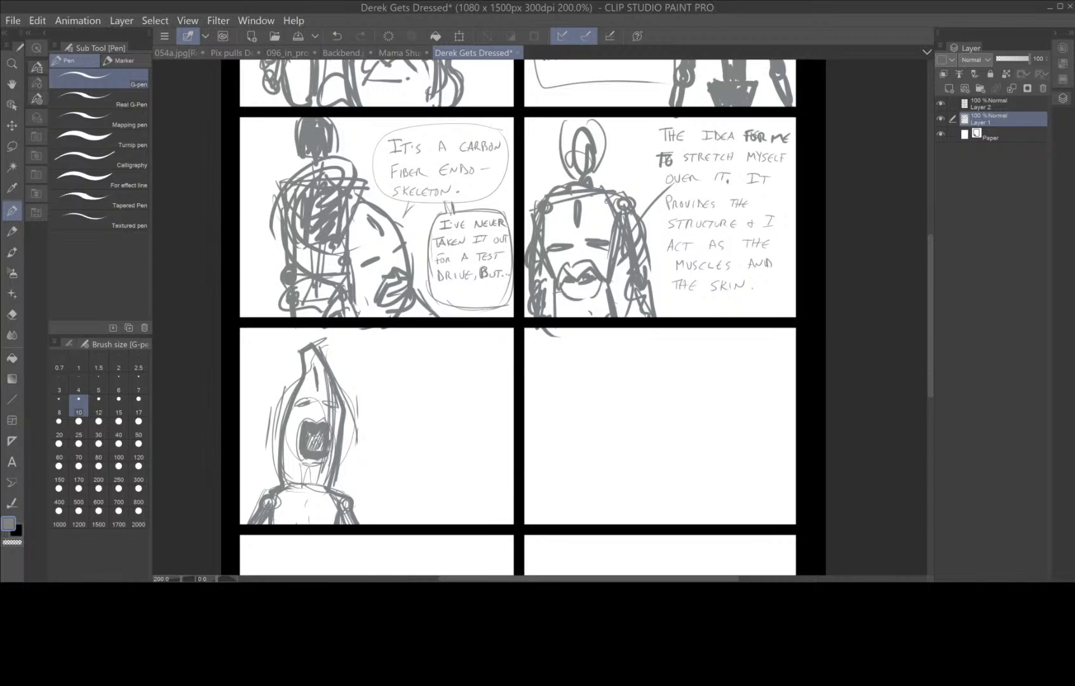
{"action": "left_click_drag", "start_coordinate": [307, 512], "coordinate": [307, 518]}
{"action": "key", "text": "ctrl+z"}
{"action": "left_click_drag", "start_coordinate": [320, 398], "coordinate": [340, 411]}
{"action": "left_click_drag", "start_coordinate": [299, 400], "coordinate": [313, 403]}
{"action": "left_click_drag", "start_coordinate": [311, 393], "coordinate": [328, 397]}
- Letter "I GUESS I'LL" along the top of the fifth panel, beside the character
{"action": "mouse_move", "coordinate": [383, 349]}
{"action": "left_mouse_down"}
{"action": "mouse_move", "coordinate": [384, 368]}
{"action": "mouse_move", "coordinate": [394, 348]}
{"action": "mouse_move", "coordinate": [394, 366]}
{"action": "mouse_move", "coordinate": [431, 351]}
{"action": "mouse_move", "coordinate": [438, 364]}
{"action": "mouse_move", "coordinate": [447, 350]}
{"action": "left_mouse_up"}
{"action": "mouse_move", "coordinate": [448, 349]}
{"action": "left_mouse_down"}
{"action": "mouse_move", "coordinate": [444, 366]}
{"action": "mouse_move", "coordinate": [474, 364]}
{"action": "mouse_move", "coordinate": [486, 348]}
{"action": "left_mouse_up"}
{"action": "left_click_drag", "start_coordinate": [471, 364], "coordinate": [488, 356]}
{"action": "left_click_drag", "start_coordinate": [493, 351], "coordinate": [500, 361]}
{"action": "left_click_drag", "start_coordinate": [502, 352], "coordinate": [507, 361]}
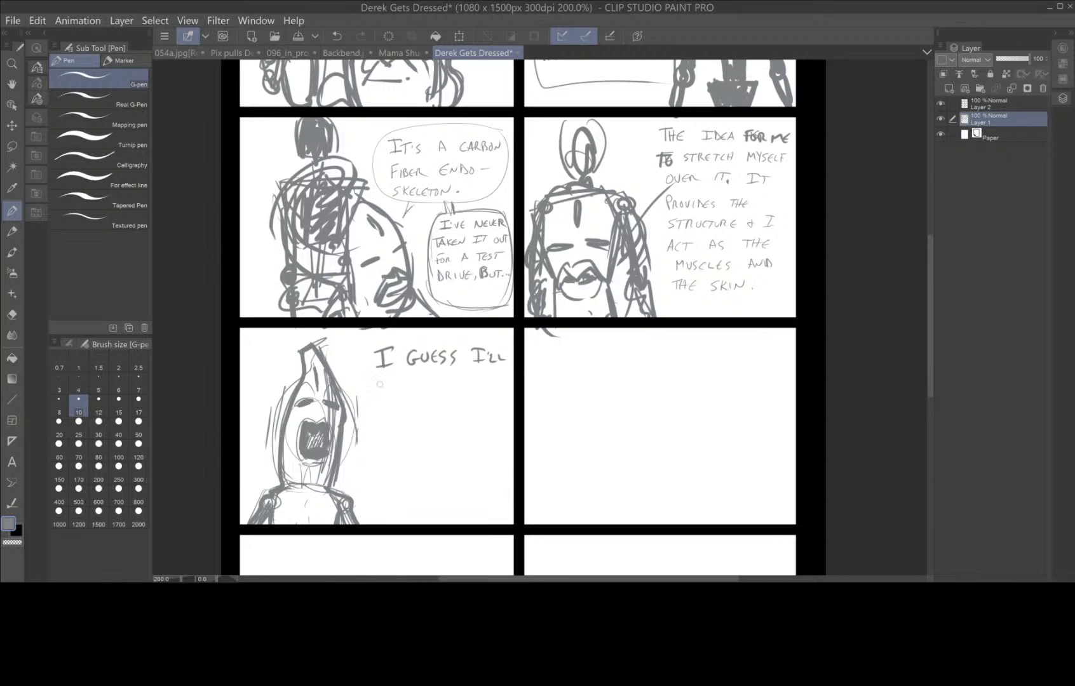
- Letter "HAVE TO" as the second line of the fifth panel's dialogue
{"action": "left_click_drag", "start_coordinate": [389, 377], "coordinate": [389, 384]}
{"action": "left_click_drag", "start_coordinate": [390, 393], "coordinate": [401, 387]}
{"action": "mouse_move", "coordinate": [408, 376]}
{"action": "left_mouse_down"}
{"action": "mouse_move", "coordinate": [411, 392]}
{"action": "mouse_move", "coordinate": [417, 376]}
{"action": "mouse_move", "coordinate": [415, 392]}
{"action": "left_mouse_up"}
{"action": "left_click_drag", "start_coordinate": [416, 377], "coordinate": [421, 384]}
{"action": "left_click_drag", "start_coordinate": [416, 391], "coordinate": [426, 390]}
{"action": "mouse_move", "coordinate": [437, 379]}
{"action": "left_mouse_down"}
{"action": "mouse_move", "coordinate": [446, 379]}
{"action": "mouse_move", "coordinate": [442, 393]}
{"action": "left_mouse_up"}
{"action": "left_click_drag", "start_coordinate": [453, 380], "coordinate": [455, 384]}
- Add "LEARN TO" beneath "HAVE TO" in the fifth panel
{"action": "left_click_drag", "start_coordinate": [381, 408], "coordinate": [382, 423]}
{"action": "left_click_drag", "start_coordinate": [382, 422], "coordinate": [390, 422]}
{"action": "mouse_move", "coordinate": [395, 407]}
{"action": "left_mouse_down"}
{"action": "mouse_move", "coordinate": [396, 422]}
{"action": "mouse_move", "coordinate": [403, 406]}
{"action": "left_mouse_up"}
{"action": "left_click_drag", "start_coordinate": [395, 415], "coordinate": [402, 414]}
{"action": "left_click_drag", "start_coordinate": [395, 422], "coordinate": [413, 405]}
{"action": "left_click_drag", "start_coordinate": [413, 406], "coordinate": [424, 420]}
{"action": "mouse_move", "coordinate": [424, 408]}
{"action": "left_mouse_down"}
{"action": "mouse_move", "coordinate": [432, 419]}
{"action": "mouse_move", "coordinate": [474, 406]}
{"action": "left_mouse_up"}
{"action": "left_click_drag", "start_coordinate": [468, 407], "coordinate": [470, 419]}
{"action": "mouse_move", "coordinate": [478, 406]}
{"action": "left_mouse_down"}
{"action": "mouse_move", "coordinate": [475, 417]}
{"action": "mouse_move", "coordinate": [482, 408]}
{"action": "left_mouse_up"}
- Letter "WALK, BUT" as the fourth line of the fifth panel's dialogue
{"action": "mouse_move", "coordinate": [379, 438]}
{"action": "left_mouse_down"}
{"action": "mouse_move", "coordinate": [403, 437]}
{"action": "mouse_move", "coordinate": [414, 450]}
{"action": "left_mouse_up"}
{"action": "left_click_drag", "start_coordinate": [414, 451], "coordinate": [424, 452]}
{"action": "left_click_drag", "start_coordinate": [433, 438], "coordinate": [437, 455]}
{"action": "mouse_move", "coordinate": [455, 436]}
{"action": "left_mouse_down"}
{"action": "mouse_move", "coordinate": [455, 452]}
{"action": "mouse_move", "coordinate": [495, 434]}
{"action": "left_mouse_up"}
- Continue the fifth panel's dialogue with the line "HOW HARD"
{"action": "left_click_drag", "start_coordinate": [378, 467], "coordinate": [379, 483]}
{"action": "left_click_drag", "start_coordinate": [388, 466], "coordinate": [389, 474]}
{"action": "left_click_drag", "start_coordinate": [397, 473], "coordinate": [435, 483]}
{"action": "left_click_drag", "start_coordinate": [442, 463], "coordinate": [443, 480]}
{"action": "left_click_drag", "start_coordinate": [432, 477], "coordinate": [443, 475]}
{"action": "mouse_move", "coordinate": [445, 481]}
{"action": "left_mouse_down"}
{"action": "mouse_move", "coordinate": [449, 468]}
{"action": "mouse_move", "coordinate": [454, 480]}
{"action": "left_mouse_up"}
{"action": "mouse_move", "coordinate": [452, 481]}
{"action": "left_mouse_down"}
{"action": "mouse_move", "coordinate": [460, 470]}
{"action": "mouse_move", "coordinate": [470, 481]}
{"action": "left_mouse_up"}
{"action": "left_click_drag", "start_coordinate": [464, 466], "coordinate": [465, 482]}
- Complete the fifth panel's dialogue with "COULD IT BE?" across two lines
{"action": "left_click_drag", "start_coordinate": [389, 496], "coordinate": [388, 508]}
{"action": "left_click_drag", "start_coordinate": [395, 499], "coordinate": [411, 508]}
{"action": "left_click_drag", "start_coordinate": [417, 495], "coordinate": [424, 508]}
{"action": "mouse_move", "coordinate": [424, 496]}
{"action": "left_mouse_down"}
{"action": "mouse_move", "coordinate": [425, 508]}
{"action": "mouse_move", "coordinate": [448, 506]}
{"action": "left_mouse_up"}
{"action": "mouse_move", "coordinate": [451, 497]}
{"action": "left_mouse_down"}
{"action": "mouse_move", "coordinate": [465, 495]}
{"action": "mouse_move", "coordinate": [459, 508]}
{"action": "left_mouse_up"}
{"action": "mouse_move", "coordinate": [471, 507]}
{"action": "left_mouse_down"}
{"action": "mouse_move", "coordinate": [439, 524]}
{"action": "mouse_move", "coordinate": [455, 525]}
{"action": "left_mouse_up"}
{"action": "mouse_move", "coordinate": [455, 514]}
{"action": "left_mouse_down"}
{"action": "mouse_move", "coordinate": [464, 524]}
{"action": "mouse_move", "coordinate": [481, 517]}
{"action": "left_mouse_up"}
{"action": "left_click", "coordinate": [481, 522]}
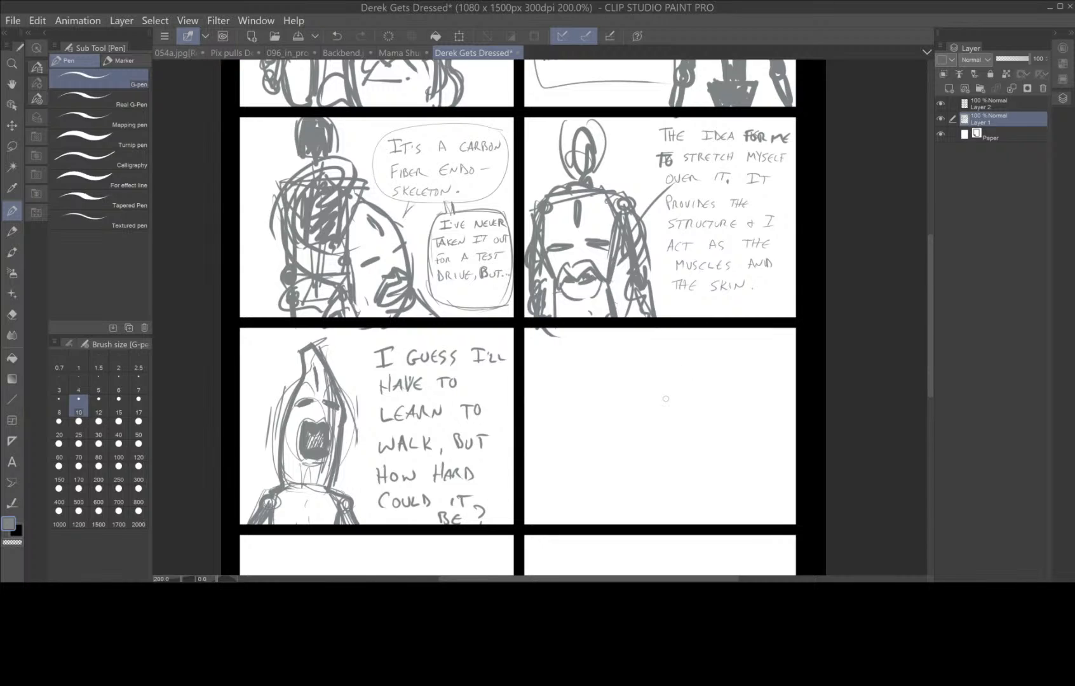
- Sketch upright and overhead frame lines and a low platform along the bottom of the sixth panel
{"action": "left_click_drag", "start_coordinate": [545, 335], "coordinate": [547, 495]}
{"action": "mouse_move", "coordinate": [556, 342]}
{"action": "left_mouse_down"}
{"action": "mouse_move", "coordinate": [556, 387]}
{"action": "mouse_move", "coordinate": [608, 337]}
{"action": "mouse_move", "coordinate": [666, 330]}
{"action": "left_mouse_up"}
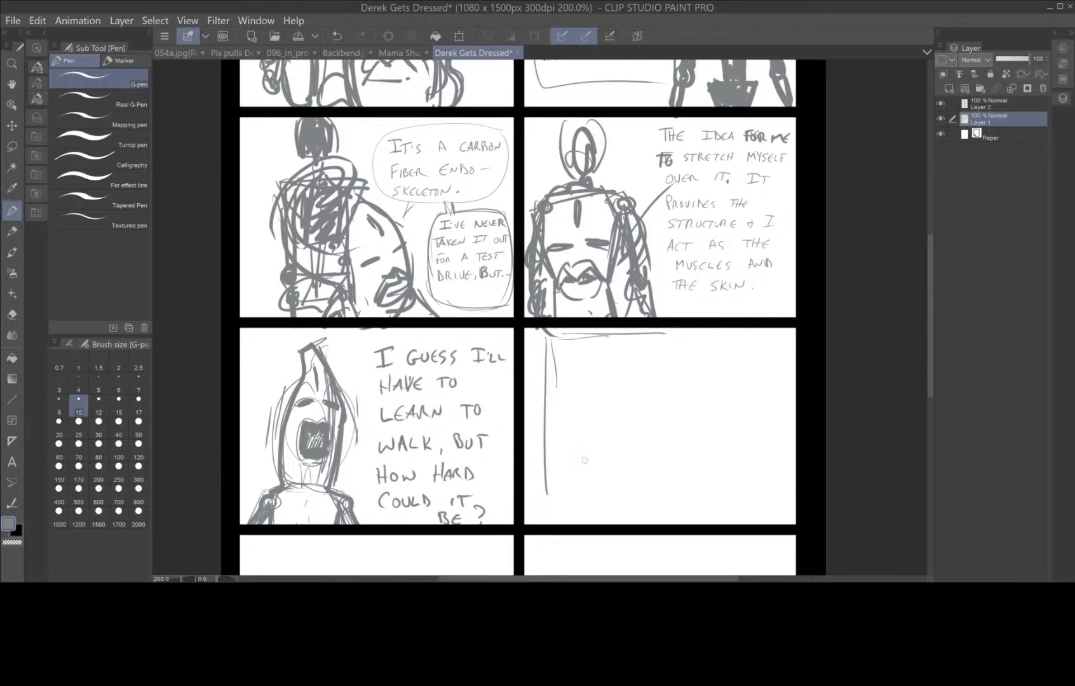
{"action": "mouse_move", "coordinate": [537, 513]}
{"action": "left_mouse_down"}
{"action": "mouse_move", "coordinate": [645, 507]}
{"action": "mouse_move", "coordinate": [642, 518]}
{"action": "mouse_move", "coordinate": [545, 512]}
{"action": "mouse_move", "coordinate": [697, 501]}
{"action": "left_mouse_up"}
{"action": "left_click_drag", "start_coordinate": [695, 501], "coordinate": [696, 525]}
{"action": "mouse_move", "coordinate": [582, 519]}
{"action": "left_mouse_down"}
{"action": "mouse_move", "coordinate": [686, 502]}
{"action": "mouse_move", "coordinate": [585, 511]}
{"action": "left_mouse_up"}
{"action": "left_click_drag", "start_coordinate": [584, 509], "coordinate": [585, 526]}
- Draw the sixth panel mannequin's front leg with its hip, round knee joint and foot on the platform
{"action": "mouse_move", "coordinate": [584, 423]}
{"action": "left_mouse_down"}
{"action": "mouse_move", "coordinate": [585, 511]}
{"action": "mouse_move", "coordinate": [592, 503]}
{"action": "left_mouse_up"}
{"action": "left_click_drag", "start_coordinate": [609, 424], "coordinate": [608, 497]}
{"action": "left_click_drag", "start_coordinate": [602, 421], "coordinate": [601, 499]}
{"action": "mouse_move", "coordinate": [583, 423]}
{"action": "left_mouse_down"}
{"action": "mouse_move", "coordinate": [629, 516]}
{"action": "mouse_move", "coordinate": [671, 504]}
{"action": "mouse_move", "coordinate": [626, 522]}
{"action": "mouse_move", "coordinate": [665, 507]}
{"action": "mouse_move", "coordinate": [638, 530]}
{"action": "mouse_move", "coordinate": [666, 502]}
{"action": "mouse_move", "coordinate": [659, 508]}
{"action": "left_mouse_up"}
{"action": "mouse_move", "coordinate": [613, 478]}
{"action": "left_mouse_down"}
{"action": "mouse_move", "coordinate": [635, 502]}
{"action": "mouse_move", "coordinate": [602, 468]}
{"action": "mouse_move", "coordinate": [605, 481]}
{"action": "mouse_move", "coordinate": [584, 425]}
{"action": "mouse_move", "coordinate": [597, 433]}
{"action": "left_mouse_up"}
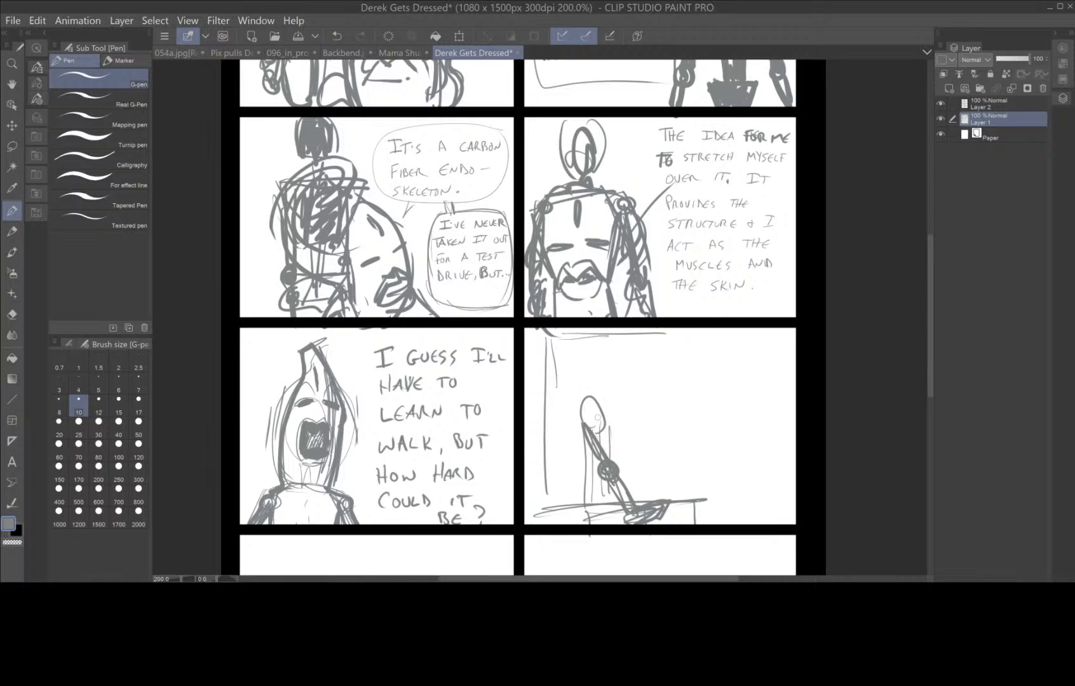
- Rough in the sixth panel mannequin's torso and shoulder ovals and its second leg and foot
{"action": "left_click_drag", "start_coordinate": [592, 380], "coordinate": [591, 424]}
{"action": "left_click_drag", "start_coordinate": [590, 368], "coordinate": [595, 390]}
{"action": "mouse_move", "coordinate": [583, 330]}
{"action": "left_mouse_down"}
{"action": "mouse_move", "coordinate": [592, 353]}
{"action": "mouse_move", "coordinate": [583, 349]}
{"action": "mouse_move", "coordinate": [577, 379]}
{"action": "left_mouse_up"}
{"action": "left_click_drag", "start_coordinate": [602, 425], "coordinate": [599, 512]}
{"action": "mouse_move", "coordinate": [601, 470]}
{"action": "left_mouse_down"}
{"action": "mouse_move", "coordinate": [594, 507]}
{"action": "mouse_move", "coordinate": [616, 523]}
{"action": "left_mouse_up"}
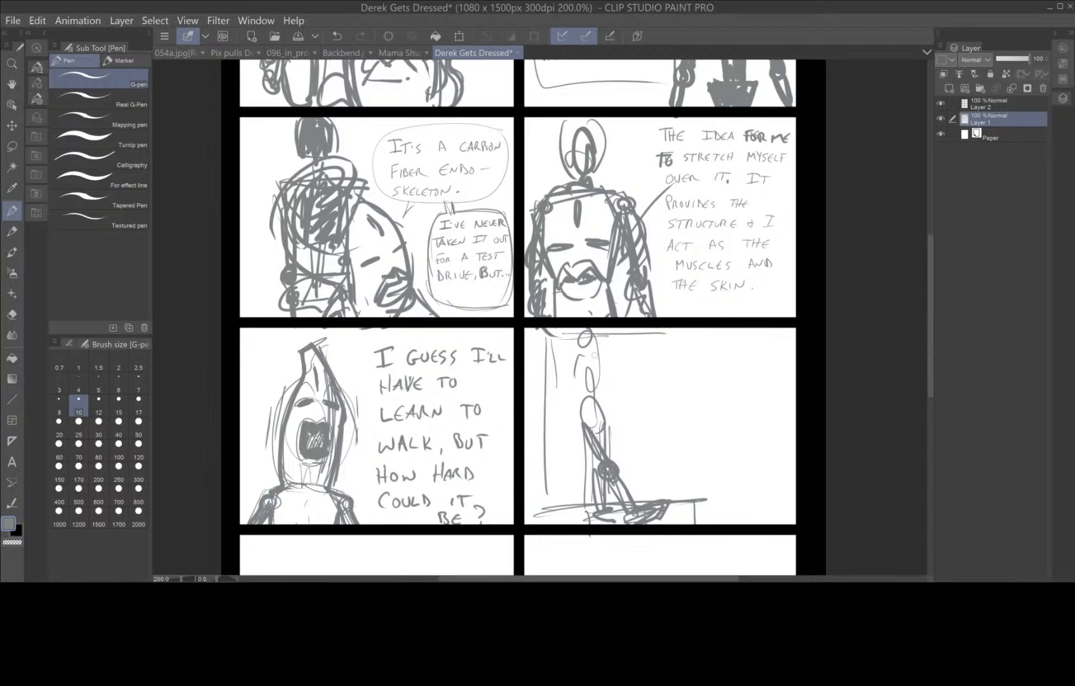
- Draw the sixth panel mannequin's shoulder joint, one forearm reaching forward and the other arm hanging down
{"action": "mouse_move", "coordinate": [587, 329]}
{"action": "left_mouse_down"}
{"action": "mouse_move", "coordinate": [584, 354]}
{"action": "mouse_move", "coordinate": [604, 365]}
{"action": "mouse_move", "coordinate": [617, 400]}
{"action": "mouse_move", "coordinate": [656, 385]}
{"action": "left_mouse_up"}
{"action": "mouse_move", "coordinate": [582, 348]}
{"action": "left_mouse_down"}
{"action": "mouse_move", "coordinate": [563, 396]}
{"action": "mouse_move", "coordinate": [567, 435]}
{"action": "left_mouse_up"}
{"action": "left_click_drag", "start_coordinate": [570, 390], "coordinate": [575, 465]}
{"action": "left_click_drag", "start_coordinate": [571, 456], "coordinate": [584, 447]}
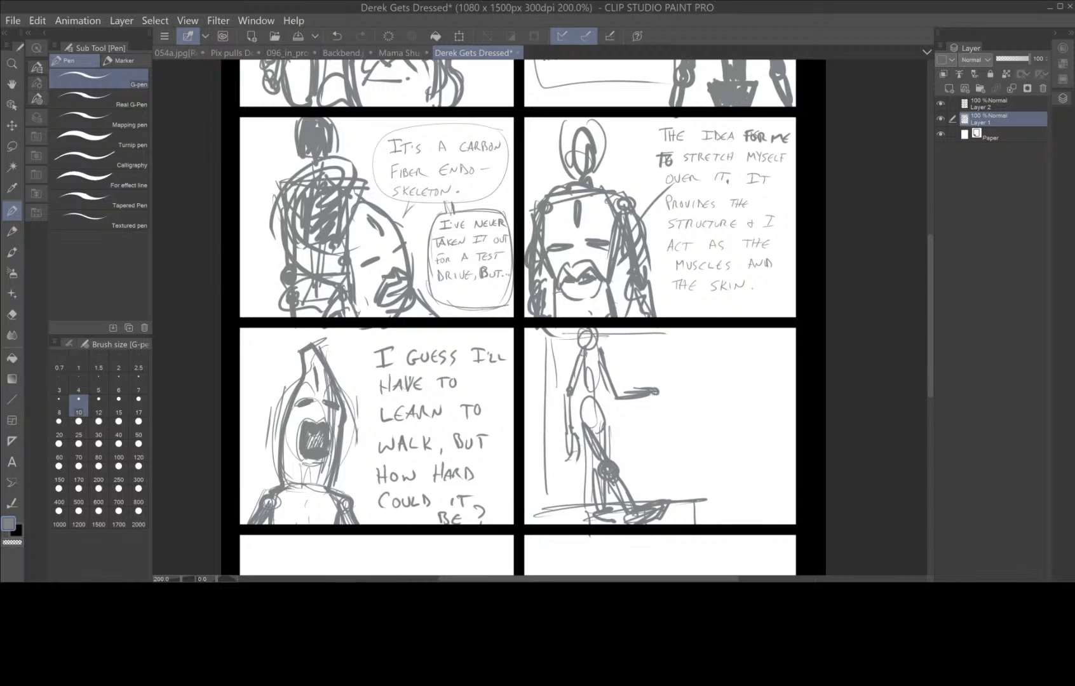
- Start the outstretched hand on the sixth panel's mannequin and define its elbow, upper arm and torso lines
{"action": "left_click_drag", "start_coordinate": [651, 389], "coordinate": [663, 394]}
{"action": "mouse_move", "coordinate": [651, 393]}
{"action": "left_mouse_down"}
{"action": "mouse_move", "coordinate": [659, 405]}
{"action": "mouse_move", "coordinate": [661, 390]}
{"action": "left_mouse_up"}
{"action": "mouse_move", "coordinate": [661, 389]}
{"action": "left_mouse_down"}
{"action": "mouse_move", "coordinate": [669, 399]}
{"action": "mouse_move", "coordinate": [615, 452]}
{"action": "left_mouse_up"}
{"action": "left_click_drag", "start_coordinate": [603, 364], "coordinate": [600, 401]}
{"action": "mouse_move", "coordinate": [582, 348]}
{"action": "left_mouse_down"}
{"action": "mouse_move", "coordinate": [589, 343]}
{"action": "mouse_move", "coordinate": [580, 362]}
{"action": "left_mouse_up"}
{"action": "mouse_move", "coordinate": [588, 348]}
{"action": "left_mouse_down"}
{"action": "mouse_move", "coordinate": [605, 340]}
{"action": "mouse_move", "coordinate": [582, 397]}
{"action": "mouse_move", "coordinate": [602, 443]}
{"action": "mouse_move", "coordinate": [602, 379]}
{"action": "mouse_move", "coordinate": [614, 398]}
{"action": "mouse_move", "coordinate": [612, 389]}
{"action": "mouse_move", "coordinate": [628, 391]}
{"action": "left_mouse_up"}
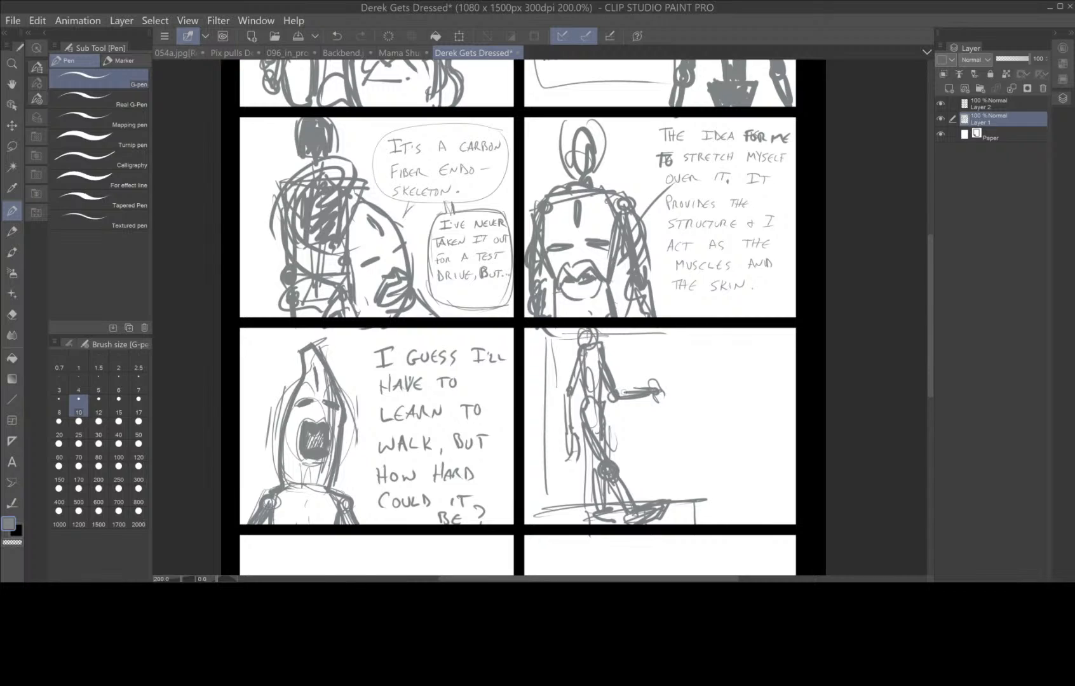
- Shade the sixth panel mannequin's shoulder, strengthen the hanging arm, and add drooping fingers to the outstretched hand
{"action": "left_click_drag", "start_coordinate": [575, 358], "coordinate": [572, 381]}
{"action": "left_click_drag", "start_coordinate": [605, 328], "coordinate": [579, 356]}
{"action": "mouse_move", "coordinate": [566, 403]}
{"action": "left_mouse_down"}
{"action": "mouse_move", "coordinate": [577, 436]}
{"action": "mouse_move", "coordinate": [568, 477]}
{"action": "mouse_move", "coordinate": [573, 462]}
{"action": "left_mouse_up"}
{"action": "mouse_move", "coordinate": [646, 383]}
{"action": "left_mouse_down"}
{"action": "mouse_move", "coordinate": [638, 387]}
{"action": "mouse_move", "coordinate": [677, 385]}
{"action": "left_mouse_up"}
{"action": "mouse_move", "coordinate": [655, 390]}
{"action": "left_mouse_down"}
{"action": "mouse_move", "coordinate": [639, 398]}
{"action": "mouse_move", "coordinate": [689, 399]}
{"action": "mouse_move", "coordinate": [667, 418]}
{"action": "mouse_move", "coordinate": [667, 392]}
{"action": "left_mouse_up"}
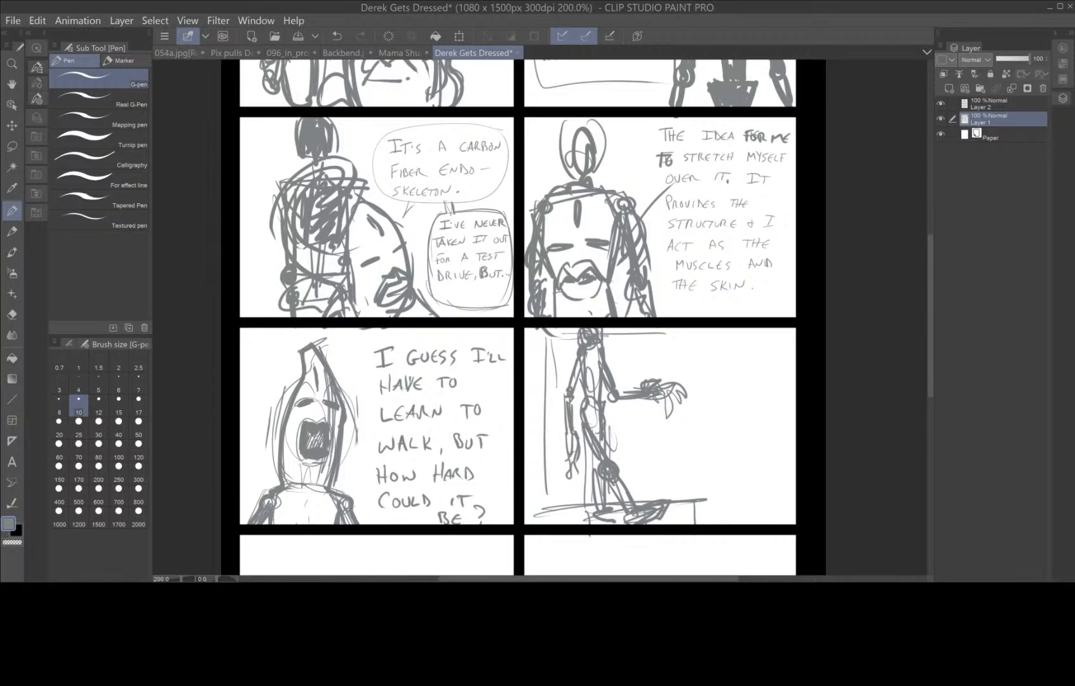
- Thicken the sixth panel mannequin's thighs, knee joint and shins with heavier overlapping strokes
{"action": "left_click_drag", "start_coordinate": [611, 487], "coordinate": [644, 521]}
{"action": "left_click_drag", "start_coordinate": [590, 470], "coordinate": [592, 493]}
{"action": "left_click_drag", "start_coordinate": [599, 491], "coordinate": [607, 501]}
{"action": "left_click_drag", "start_coordinate": [595, 456], "coordinate": [604, 502]}
{"action": "left_click_drag", "start_coordinate": [591, 416], "coordinate": [593, 434]}
{"action": "mouse_move", "coordinate": [597, 482]}
{"action": "left_mouse_down"}
{"action": "mouse_move", "coordinate": [600, 495]}
{"action": "mouse_move", "coordinate": [618, 477]}
{"action": "mouse_move", "coordinate": [631, 502]}
{"action": "mouse_move", "coordinate": [631, 482]}
{"action": "left_mouse_up"}
{"action": "left_click_drag", "start_coordinate": [610, 489], "coordinate": [633, 482]}
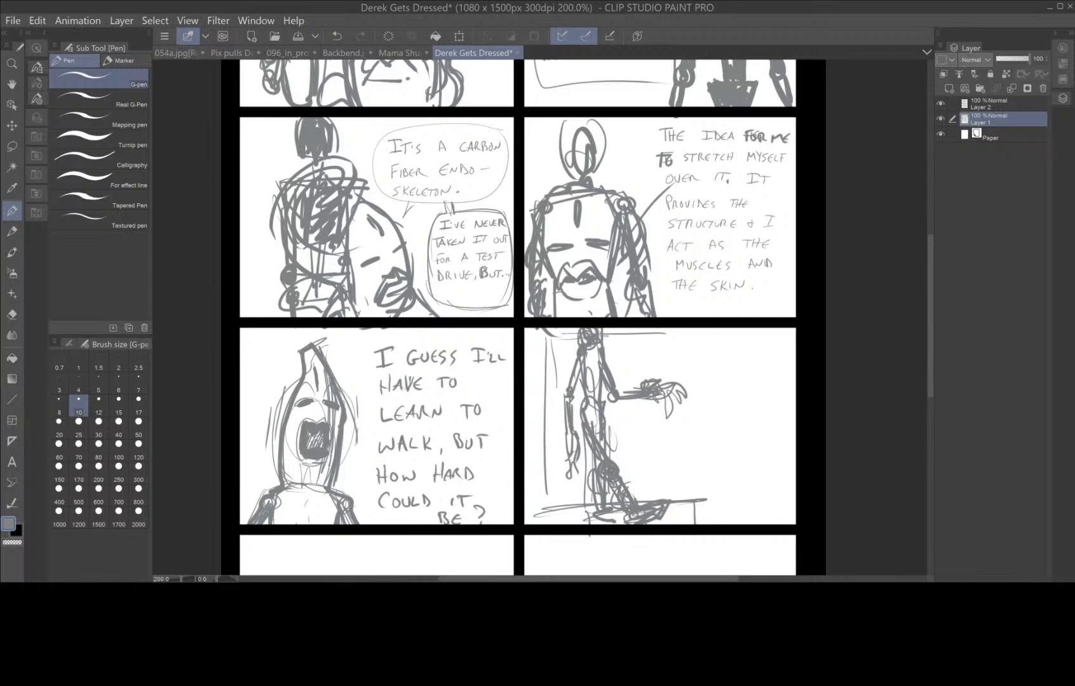
- Reinforce the sixth panel mannequin's pelvis, hanging arm, torso, raised forearm and dangling hand with heavier strokes
{"action": "left_click_drag", "start_coordinate": [588, 437], "coordinate": [596, 421]}
{"action": "left_click_drag", "start_coordinate": [580, 362], "coordinate": [563, 407]}
{"action": "left_click_drag", "start_coordinate": [599, 355], "coordinate": [600, 366]}
{"action": "mouse_move", "coordinate": [608, 380]}
{"action": "left_mouse_down"}
{"action": "mouse_move", "coordinate": [612, 394]}
{"action": "mouse_move", "coordinate": [635, 392]}
{"action": "left_mouse_up"}
{"action": "left_click_drag", "start_coordinate": [567, 441], "coordinate": [574, 464]}
- Sketch an onlooker's head, face, side hair and shoulders at the sixth panel's right edge, facing the mannequin
{"action": "mouse_move", "coordinate": [770, 393]}
{"action": "left_mouse_down"}
{"action": "mouse_move", "coordinate": [777, 467]}
{"action": "mouse_move", "coordinate": [780, 383]}
{"action": "mouse_move", "coordinate": [793, 387]}
{"action": "mouse_move", "coordinate": [755, 400]}
{"action": "mouse_move", "coordinate": [787, 425]}
{"action": "mouse_move", "coordinate": [771, 440]}
{"action": "left_mouse_up"}
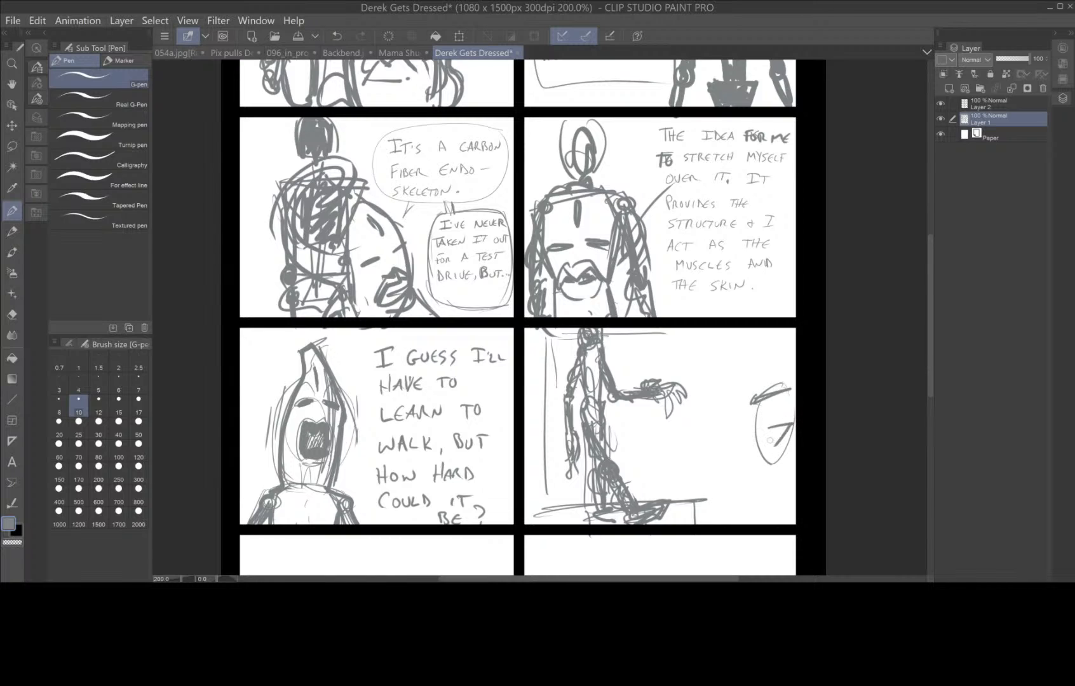
{"action": "left_click_drag", "start_coordinate": [763, 397], "coordinate": [765, 474]}
{"action": "mouse_move", "coordinate": [758, 419]}
{"action": "left_mouse_down"}
{"action": "mouse_move", "coordinate": [774, 418]}
{"action": "mouse_move", "coordinate": [753, 481]}
{"action": "left_mouse_up"}
{"action": "mouse_move", "coordinate": [756, 417]}
{"action": "left_mouse_down"}
{"action": "mouse_move", "coordinate": [752, 451]}
{"action": "mouse_move", "coordinate": [769, 476]}
{"action": "mouse_move", "coordinate": [788, 463]}
{"action": "mouse_move", "coordinate": [776, 469]}
{"action": "mouse_move", "coordinate": [791, 476]}
{"action": "mouse_move", "coordinate": [795, 444]}
{"action": "mouse_move", "coordinate": [778, 487]}
{"action": "mouse_move", "coordinate": [756, 498]}
{"action": "mouse_move", "coordinate": [752, 525]}
{"action": "mouse_move", "coordinate": [788, 521]}
{"action": "mouse_move", "coordinate": [736, 537]}
{"action": "mouse_move", "coordinate": [779, 523]}
{"action": "mouse_move", "coordinate": [754, 502]}
{"action": "mouse_move", "coordinate": [759, 528]}
{"action": "mouse_move", "coordinate": [742, 516]}
{"action": "left_mouse_up"}
{"action": "mouse_move", "coordinate": [799, 489]}
{"action": "left_mouse_down"}
{"action": "mouse_move", "coordinate": [788, 498]}
{"action": "mouse_move", "coordinate": [794, 526]}
{"action": "mouse_move", "coordinate": [783, 519]}
{"action": "left_mouse_up"}
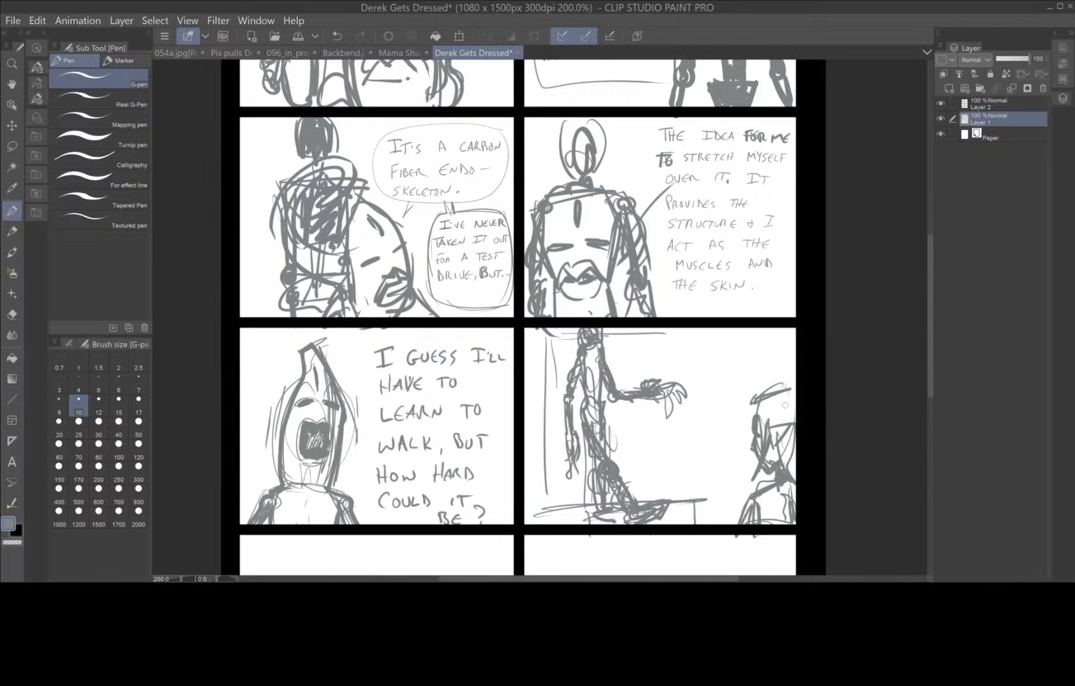
{"action": "mouse_move", "coordinate": [756, 406]}
{"action": "left_mouse_down"}
{"action": "mouse_move", "coordinate": [749, 423]}
{"action": "mouse_move", "coordinate": [791, 383]}
{"action": "left_mouse_up"}
{"action": "left_click_drag", "start_coordinate": [757, 469], "coordinate": [760, 481]}
{"action": "mouse_move", "coordinate": [772, 435]}
{"action": "left_mouse_down"}
{"action": "mouse_move", "coordinate": [781, 428]}
{"action": "mouse_move", "coordinate": [781, 453]}
{"action": "left_mouse_up"}
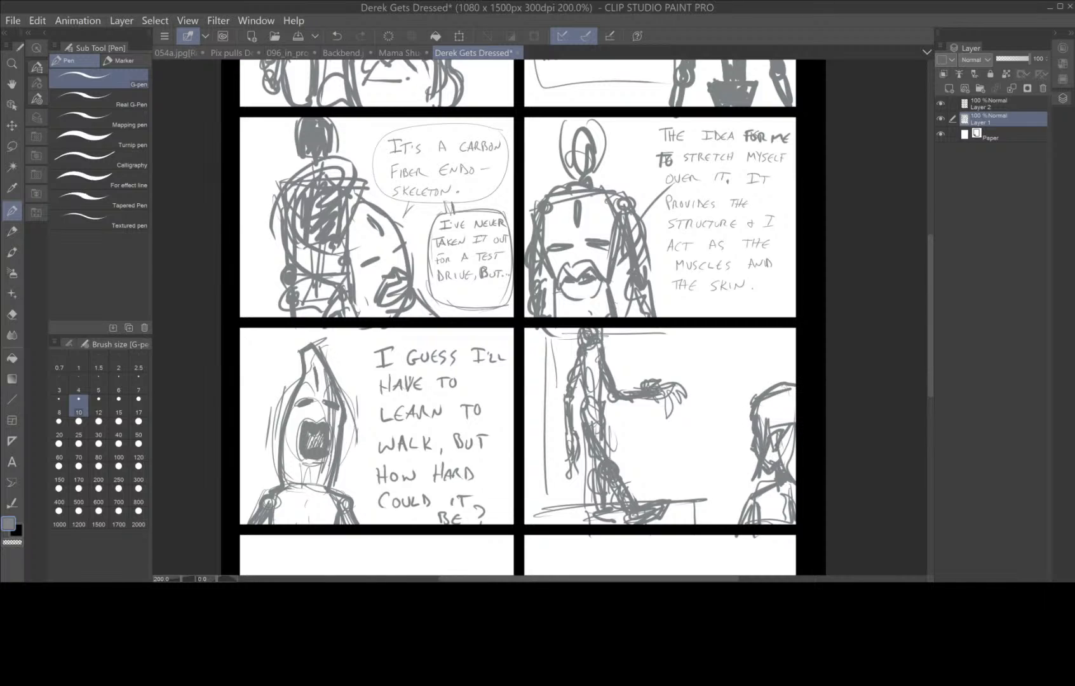
- Fill in the sixth panel onlooker's hair with dense scribbled shading
{"action": "mouse_move", "coordinate": [768, 411]}
{"action": "left_mouse_down"}
{"action": "mouse_move", "coordinate": [787, 388]}
{"action": "mouse_move", "coordinate": [796, 405]}
{"action": "left_mouse_up"}
{"action": "left_click_drag", "start_coordinate": [763, 431], "coordinate": [796, 414]}
{"action": "mouse_move", "coordinate": [779, 430]}
{"action": "left_mouse_down"}
{"action": "mouse_move", "coordinate": [794, 419]}
{"action": "mouse_move", "coordinate": [782, 452]}
{"action": "mouse_move", "coordinate": [796, 473]}
{"action": "left_mouse_up"}
{"action": "mouse_move", "coordinate": [796, 394]}
{"action": "left_mouse_down"}
{"action": "mouse_move", "coordinate": [796, 458]}
{"action": "mouse_move", "coordinate": [787, 411]}
{"action": "mouse_move", "coordinate": [761, 438]}
{"action": "left_mouse_up"}
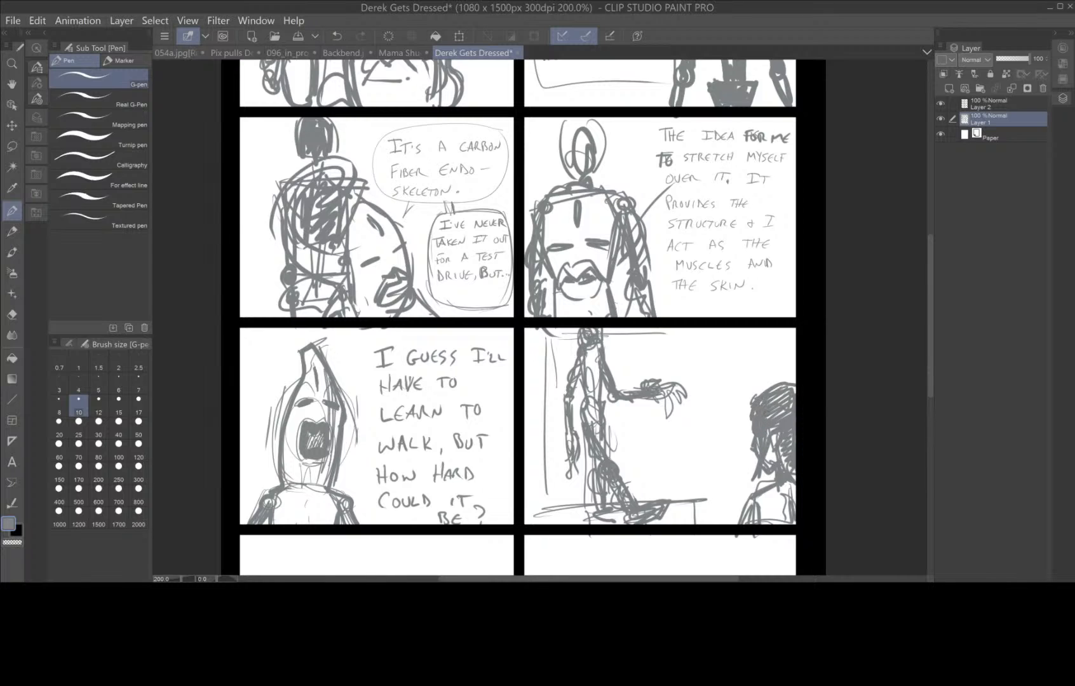
{"action": "left_click_drag", "start_coordinate": [789, 447], "coordinate": [780, 473]}
{"action": "left_click_drag", "start_coordinate": [655, 498], "coordinate": [694, 384]}
{"action": "key", "text": "ctrl+z"}
- Letter "ONE FOOT IN FRONT OF" on two lines in the upper part of the sixth panel
{"action": "key", "text": "space"}
{"action": "left_click_drag", "start_coordinate": [694, 439], "coordinate": [708, 518]}
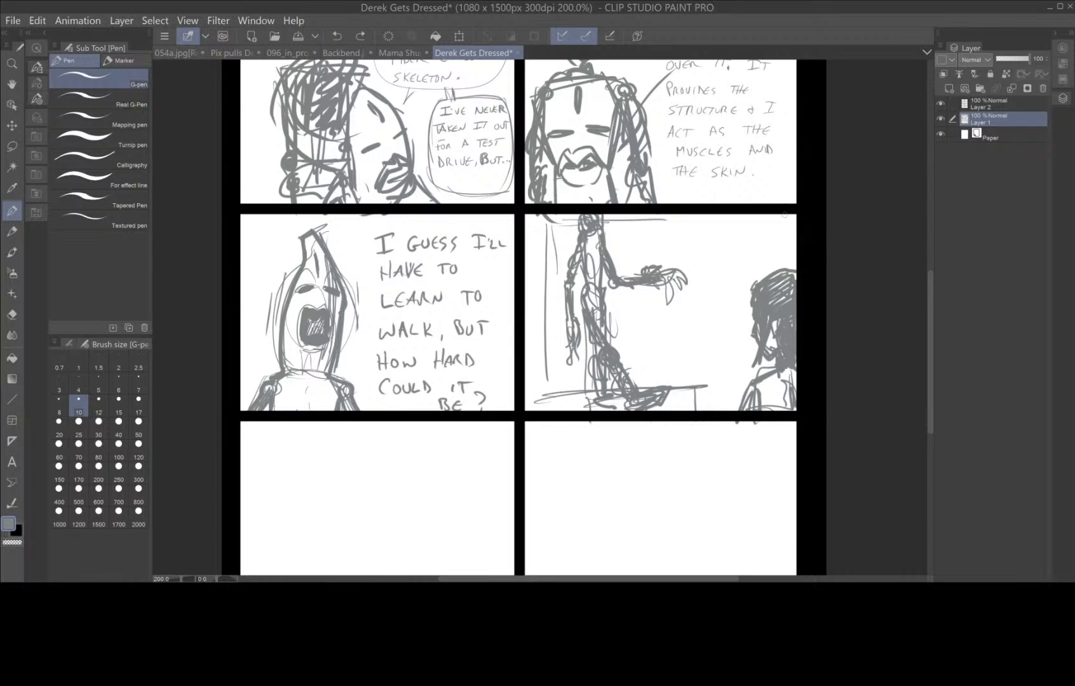
{"action": "mouse_move", "coordinate": [661, 233]}
{"action": "left_mouse_down"}
{"action": "mouse_move", "coordinate": [656, 249]}
{"action": "mouse_move", "coordinate": [660, 232]}
{"action": "left_mouse_up"}
{"action": "left_click_drag", "start_coordinate": [665, 247], "coordinate": [674, 233]}
{"action": "mouse_move", "coordinate": [683, 234]}
{"action": "left_mouse_down"}
{"action": "mouse_move", "coordinate": [722, 245]}
{"action": "mouse_move", "coordinate": [740, 230]}
{"action": "mouse_move", "coordinate": [753, 246]}
{"action": "left_mouse_up"}
{"action": "mouse_move", "coordinate": [757, 245]}
{"action": "left_mouse_down"}
{"action": "mouse_move", "coordinate": [767, 236]}
{"action": "mouse_move", "coordinate": [768, 246]}
{"action": "left_mouse_up"}
{"action": "left_click_drag", "start_coordinate": [685, 254], "coordinate": [729, 259]}
{"action": "left_click_drag", "start_coordinate": [733, 259], "coordinate": [734, 270]}
{"action": "left_click_drag", "start_coordinate": [728, 257], "coordinate": [756, 269]}
{"action": "left_click_drag", "start_coordinate": [755, 256], "coordinate": [766, 263]}
- Letter "OTHER, RIGHT?" on two more lines to complete the sixth panel's dialogue
{"action": "left_click_drag", "start_coordinate": [692, 286], "coordinate": [692, 287]}
{"action": "mouse_move", "coordinate": [701, 285]}
{"action": "left_mouse_down"}
{"action": "mouse_move", "coordinate": [701, 298]}
{"action": "mouse_move", "coordinate": [707, 283]}
{"action": "left_mouse_up"}
{"action": "mouse_move", "coordinate": [711, 285]}
{"action": "left_mouse_down"}
{"action": "mouse_move", "coordinate": [709, 298]}
{"action": "mouse_move", "coordinate": [720, 291]}
{"action": "left_mouse_up"}
{"action": "left_click_drag", "start_coordinate": [721, 284], "coordinate": [724, 299]}
{"action": "left_click_drag", "start_coordinate": [725, 291], "coordinate": [737, 297]}
{"action": "left_click_drag", "start_coordinate": [741, 294], "coordinate": [739, 300]}
{"action": "left_click_drag", "start_coordinate": [676, 312], "coordinate": [676, 328]}
{"action": "mouse_move", "coordinate": [676, 311]}
{"action": "left_mouse_down"}
{"action": "mouse_move", "coordinate": [687, 327]}
{"action": "mouse_move", "coordinate": [710, 326]}
{"action": "left_mouse_up"}
{"action": "mouse_move", "coordinate": [715, 314]}
{"action": "left_mouse_down"}
{"action": "mouse_move", "coordinate": [714, 328]}
{"action": "mouse_move", "coordinate": [723, 321]}
{"action": "left_mouse_up"}
{"action": "mouse_move", "coordinate": [723, 314]}
{"action": "left_mouse_down"}
{"action": "mouse_move", "coordinate": [724, 329]}
{"action": "mouse_move", "coordinate": [733, 315]}
{"action": "left_mouse_up"}
{"action": "mouse_move", "coordinate": [728, 315]}
{"action": "left_mouse_down"}
{"action": "mouse_move", "coordinate": [729, 328]}
{"action": "mouse_move", "coordinate": [738, 321]}
{"action": "left_mouse_up"}
{"action": "left_click", "coordinate": [737, 327]}
- Enclose the sixth panel's dialogue in a rounded speech balloon with its tail toward the mannequin
{"action": "mouse_move", "coordinate": [699, 220]}
{"action": "left_mouse_down"}
{"action": "mouse_move", "coordinate": [636, 244]}
{"action": "mouse_move", "coordinate": [607, 239]}
{"action": "left_mouse_up"}
{"action": "mouse_move", "coordinate": [608, 240]}
{"action": "left_mouse_down"}
{"action": "mouse_move", "coordinate": [633, 256]}
{"action": "mouse_move", "coordinate": [669, 339]}
{"action": "mouse_move", "coordinate": [746, 337]}
{"action": "left_mouse_up"}
{"action": "mouse_move", "coordinate": [783, 268]}
{"action": "left_mouse_down"}
{"action": "mouse_move", "coordinate": [777, 232]}
{"action": "mouse_move", "coordinate": [681, 220]}
{"action": "left_mouse_up"}
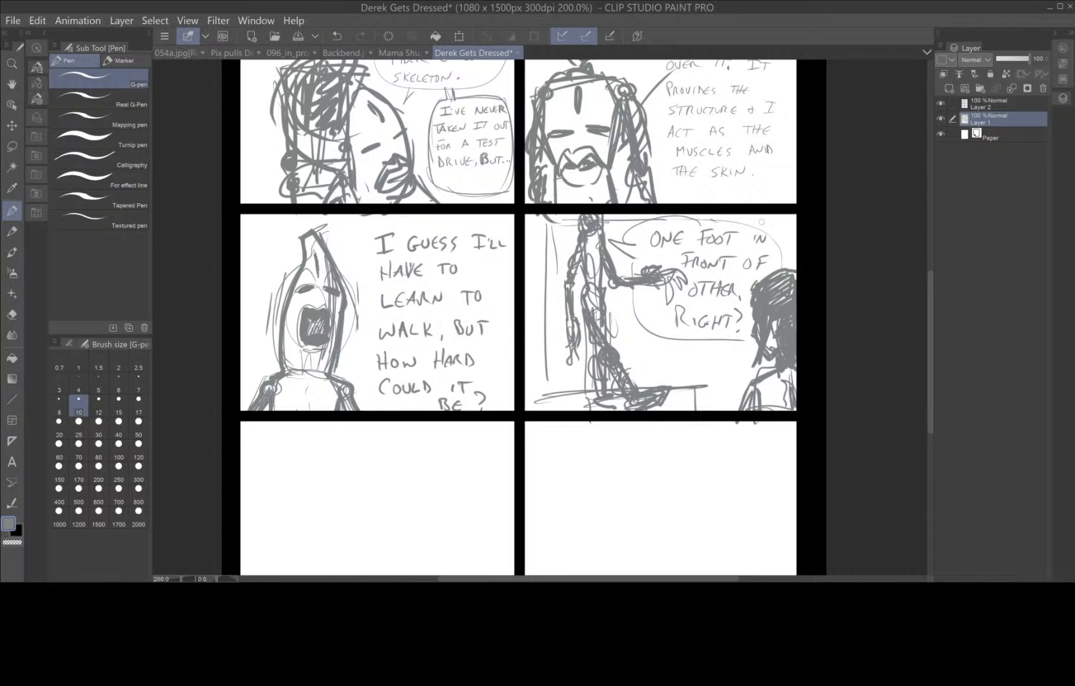
- Rough out a seated figure in the seventh panel with an oval head, grimacing face, torso and shoulder
{"action": "key", "text": "space"}
{"action": "left_click_drag", "start_coordinate": [629, 519], "coordinate": [680, 415]}
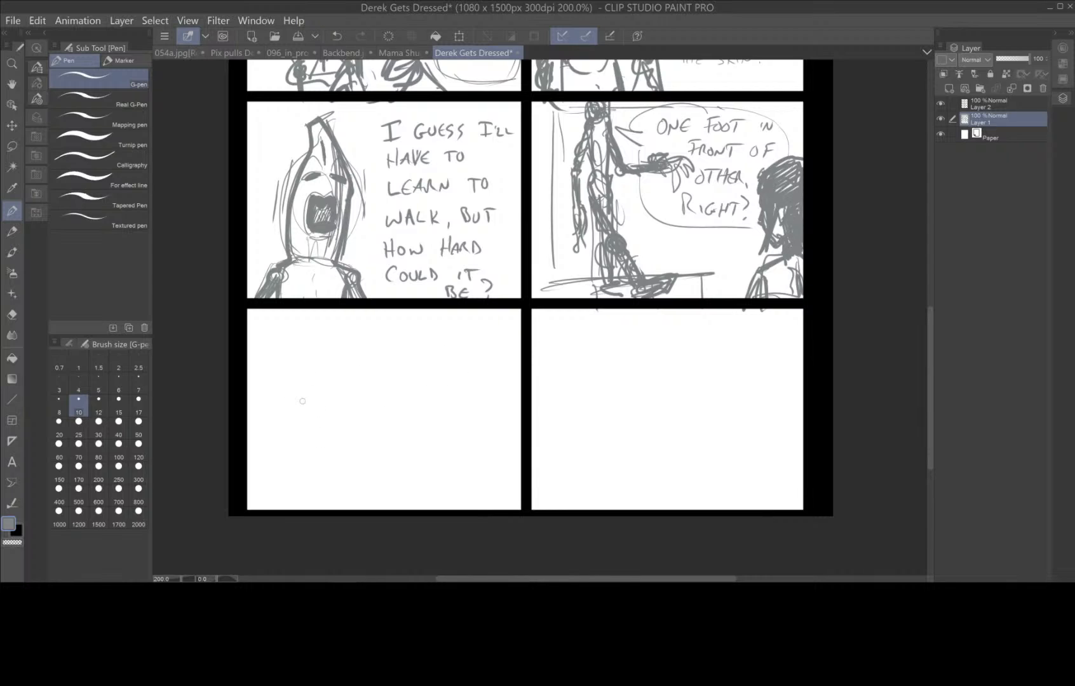
{"action": "mouse_move", "coordinate": [262, 374]}
{"action": "left_mouse_down"}
{"action": "mouse_move", "coordinate": [298, 379]}
{"action": "mouse_move", "coordinate": [265, 370]}
{"action": "mouse_move", "coordinate": [353, 361]}
{"action": "left_mouse_up"}
{"action": "mouse_move", "coordinate": [346, 314]}
{"action": "left_mouse_down"}
{"action": "mouse_move", "coordinate": [337, 346]}
{"action": "mouse_move", "coordinate": [357, 307]}
{"action": "mouse_move", "coordinate": [374, 368]}
{"action": "left_mouse_up"}
{"action": "mouse_move", "coordinate": [368, 322]}
{"action": "left_mouse_down"}
{"action": "mouse_move", "coordinate": [362, 334]}
{"action": "mouse_move", "coordinate": [381, 341]}
{"action": "mouse_move", "coordinate": [382, 365]}
{"action": "mouse_move", "coordinate": [355, 371]}
{"action": "mouse_move", "coordinate": [377, 351]}
{"action": "mouse_move", "coordinate": [389, 361]}
{"action": "mouse_move", "coordinate": [351, 420]}
{"action": "left_mouse_up"}
{"action": "mouse_move", "coordinate": [355, 377]}
{"action": "left_mouse_down"}
{"action": "mouse_move", "coordinate": [382, 380]}
{"action": "mouse_move", "coordinate": [381, 422]}
{"action": "left_mouse_up"}
{"action": "mouse_move", "coordinate": [351, 389]}
{"action": "left_mouse_down"}
{"action": "mouse_move", "coordinate": [356, 434]}
{"action": "mouse_move", "coordinate": [382, 430]}
{"action": "left_mouse_up"}
- Sketch the wheelchair's seat and two curved wheels beneath the seventh panel's figure
{"action": "mouse_move", "coordinate": [359, 388]}
{"action": "left_mouse_down"}
{"action": "mouse_move", "coordinate": [375, 412]}
{"action": "mouse_move", "coordinate": [362, 462]}
{"action": "mouse_move", "coordinate": [386, 461]}
{"action": "mouse_move", "coordinate": [413, 499]}
{"action": "left_mouse_up"}
{"action": "mouse_move", "coordinate": [357, 470]}
{"action": "left_mouse_down"}
{"action": "mouse_move", "coordinate": [425, 497]}
{"action": "mouse_move", "coordinate": [450, 476]}
{"action": "mouse_move", "coordinate": [455, 509]}
{"action": "mouse_move", "coordinate": [427, 510]}
{"action": "left_mouse_up"}
{"action": "mouse_move", "coordinate": [339, 389]}
{"action": "left_mouse_down"}
{"action": "mouse_move", "coordinate": [344, 381]}
{"action": "mouse_move", "coordinate": [357, 394]}
{"action": "mouse_move", "coordinate": [338, 376]}
{"action": "mouse_move", "coordinate": [313, 433]}
{"action": "mouse_move", "coordinate": [322, 425]}
{"action": "mouse_move", "coordinate": [360, 459]}
{"action": "mouse_move", "coordinate": [372, 485]}
{"action": "mouse_move", "coordinate": [309, 505]}
{"action": "mouse_move", "coordinate": [375, 511]}
{"action": "mouse_move", "coordinate": [352, 486]}
{"action": "mouse_move", "coordinate": [370, 512]}
{"action": "left_mouse_up"}
{"action": "mouse_move", "coordinate": [398, 465]}
{"action": "left_mouse_down"}
{"action": "mouse_move", "coordinate": [454, 493]}
{"action": "mouse_move", "coordinate": [408, 463]}
{"action": "mouse_move", "coordinate": [432, 469]}
{"action": "left_mouse_up"}
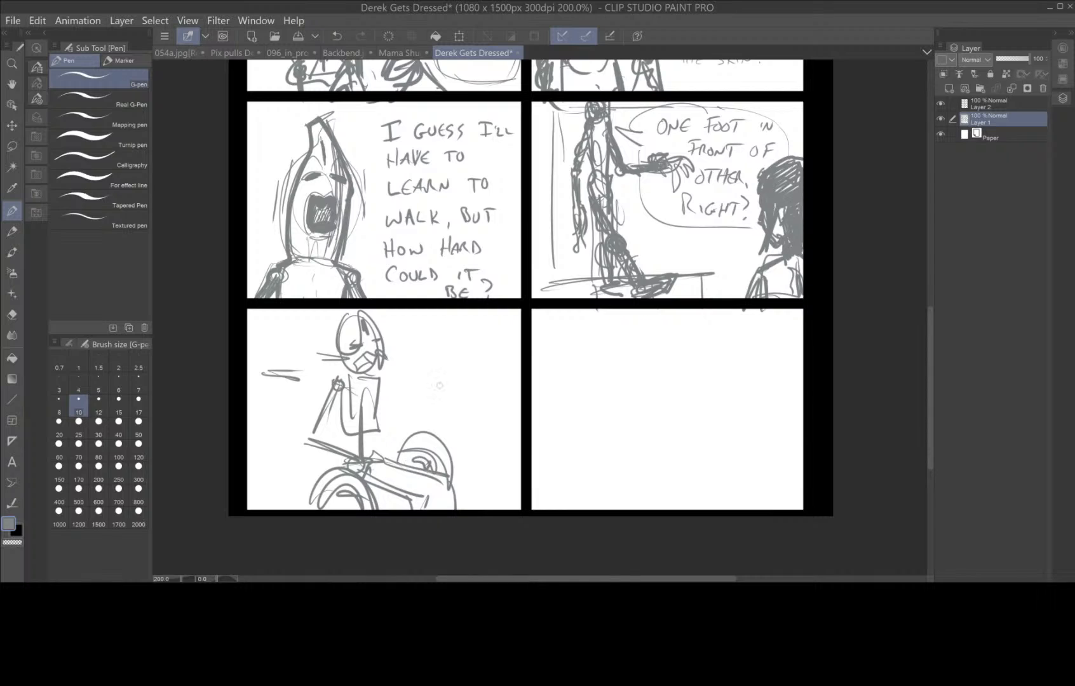
- Add the wheelchair's near armrest, backrest and push handle, and define the seated figure's shoulder line
{"action": "mouse_move", "coordinate": [319, 456]}
{"action": "left_mouse_down"}
{"action": "mouse_move", "coordinate": [362, 473]}
{"action": "mouse_move", "coordinate": [319, 456]}
{"action": "mouse_move", "coordinate": [336, 448]}
{"action": "left_mouse_up"}
{"action": "mouse_move", "coordinate": [337, 447]}
{"action": "left_mouse_down"}
{"action": "mouse_move", "coordinate": [335, 410]}
{"action": "mouse_move", "coordinate": [311, 388]}
{"action": "left_mouse_up"}
{"action": "left_click_drag", "start_coordinate": [296, 387], "coordinate": [326, 396]}
{"action": "left_click_drag", "start_coordinate": [350, 378], "coordinate": [385, 381]}
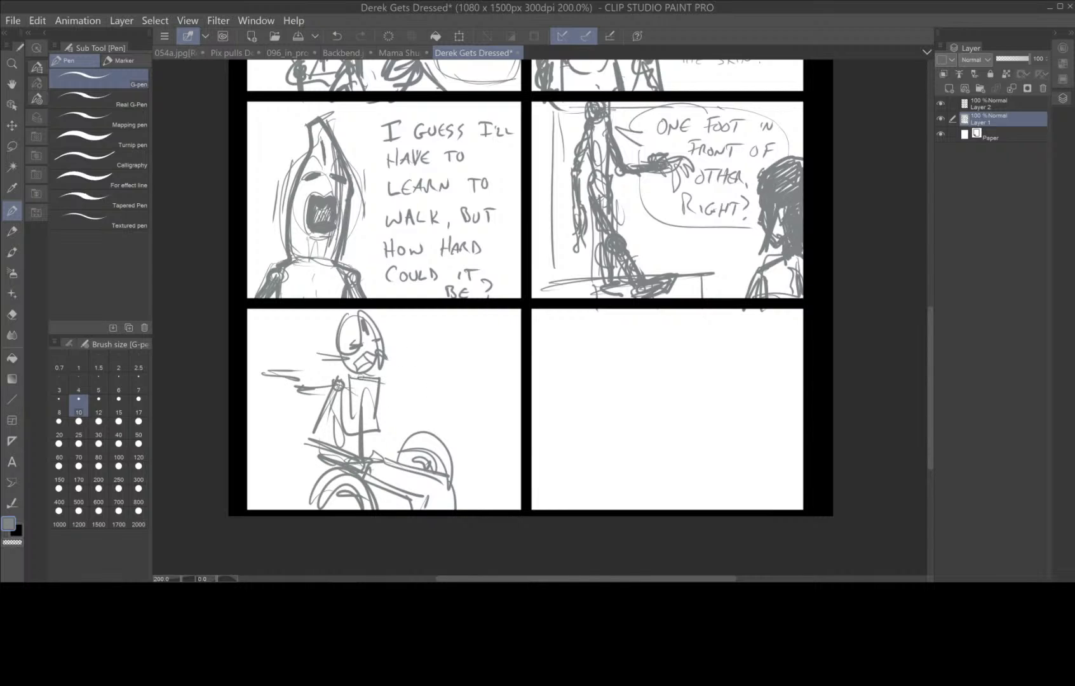
{"action": "left_click_drag", "start_coordinate": [317, 394], "coordinate": [319, 454]}
- Draw the seated figure's far arm bent along the armrest with its hand gripping the end
{"action": "mouse_move", "coordinate": [381, 389]}
{"action": "left_mouse_down"}
{"action": "mouse_move", "coordinate": [387, 450]}
{"action": "mouse_move", "coordinate": [456, 455]}
{"action": "left_mouse_up"}
{"action": "left_click_drag", "start_coordinate": [389, 434], "coordinate": [436, 447]}
{"action": "mouse_move", "coordinate": [379, 376]}
{"action": "left_mouse_down"}
{"action": "mouse_move", "coordinate": [394, 436]}
{"action": "mouse_move", "coordinate": [467, 452]}
{"action": "left_mouse_up"}
{"action": "mouse_move", "coordinate": [401, 437]}
{"action": "left_mouse_down"}
{"action": "mouse_move", "coordinate": [462, 453]}
{"action": "mouse_move", "coordinate": [443, 470]}
{"action": "left_mouse_up"}
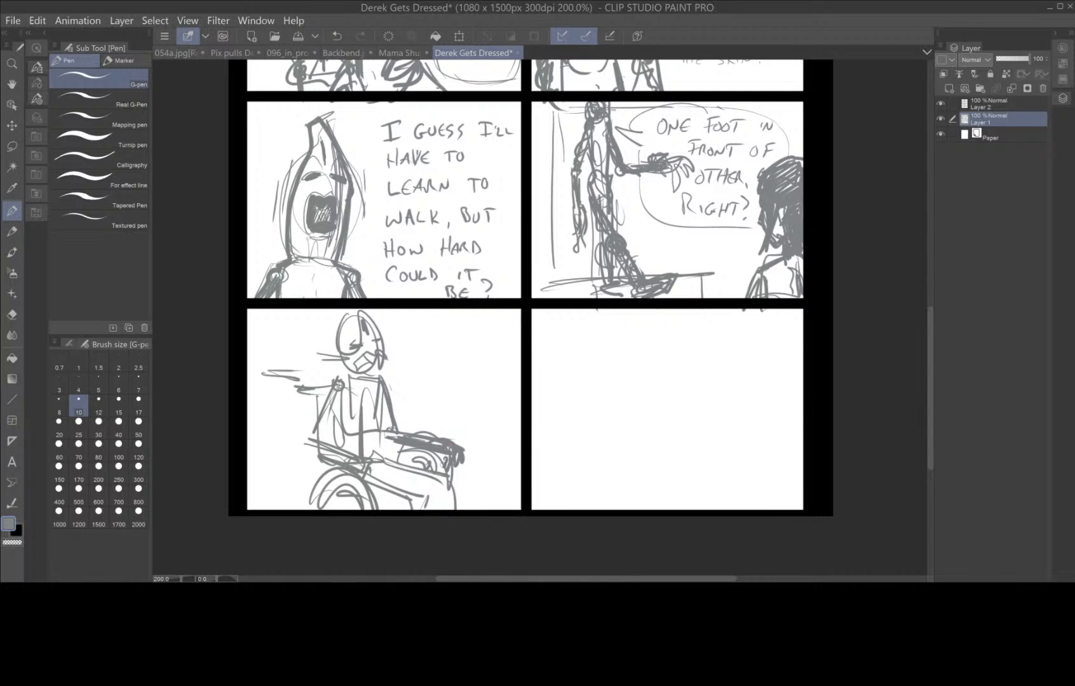
- Strengthen the seated figure's near arm, elbow and torso outlines and mark the hip joint
{"action": "mouse_move", "coordinate": [373, 465]}
{"action": "left_mouse_down"}
{"action": "mouse_move", "coordinate": [381, 487]}
{"action": "mouse_move", "coordinate": [369, 481]}
{"action": "left_mouse_up"}
{"action": "left_click_drag", "start_coordinate": [307, 424], "coordinate": [340, 455]}
{"action": "left_click_drag", "start_coordinate": [333, 394], "coordinate": [325, 435]}
{"action": "left_click_drag", "start_coordinate": [380, 400], "coordinate": [379, 443]}
{"action": "left_click_drag", "start_coordinate": [338, 397], "coordinate": [358, 452]}
{"action": "mouse_move", "coordinate": [379, 403]}
{"action": "left_mouse_down"}
{"action": "mouse_move", "coordinate": [369, 461]}
{"action": "mouse_move", "coordinate": [376, 451]}
{"action": "left_mouse_up"}
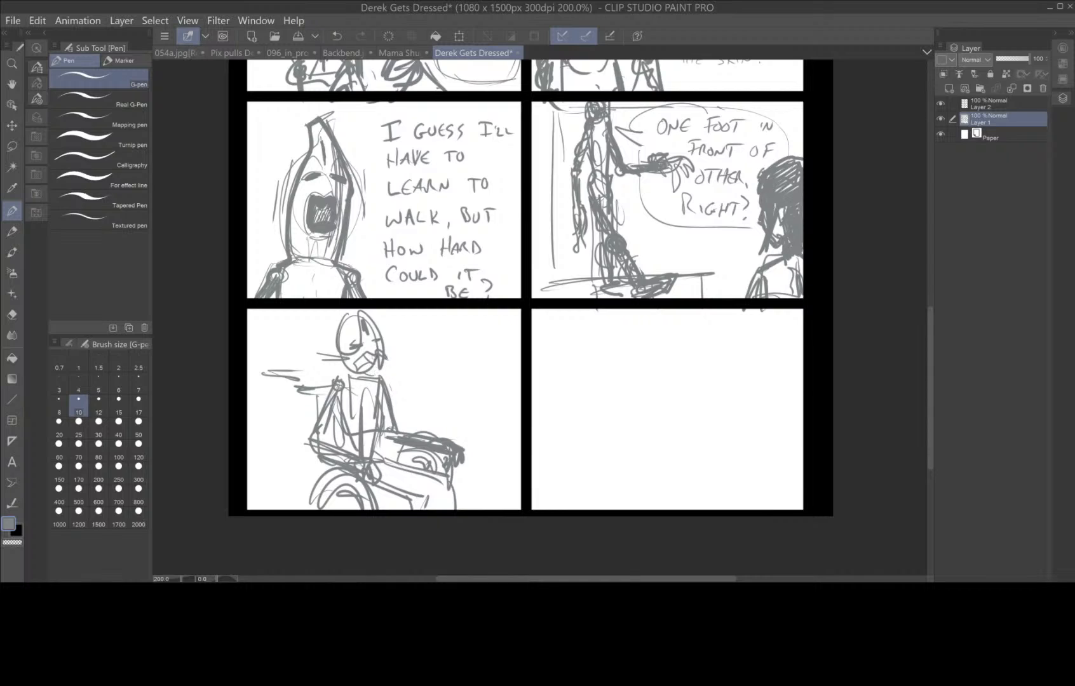
- Darken the seated figure's lips and head outline, extend the head upward, and add the far shoulder joint
{"action": "mouse_move", "coordinate": [377, 360]}
{"action": "left_mouse_down"}
{"action": "mouse_move", "coordinate": [368, 352]}
{"action": "mouse_move", "coordinate": [351, 369]}
{"action": "mouse_move", "coordinate": [373, 370]}
{"action": "mouse_move", "coordinate": [361, 376]}
{"action": "left_mouse_up"}
{"action": "mouse_move", "coordinate": [369, 317]}
{"action": "left_mouse_down"}
{"action": "mouse_move", "coordinate": [389, 360]}
{"action": "mouse_move", "coordinate": [351, 311]}
{"action": "mouse_move", "coordinate": [338, 347]}
{"action": "mouse_move", "coordinate": [345, 381]}
{"action": "mouse_move", "coordinate": [381, 387]}
{"action": "mouse_move", "coordinate": [330, 396]}
{"action": "mouse_move", "coordinate": [318, 444]}
{"action": "left_mouse_up"}
{"action": "mouse_move", "coordinate": [393, 387]}
{"action": "left_mouse_down"}
{"action": "mouse_move", "coordinate": [388, 437]}
{"action": "mouse_move", "coordinate": [380, 397]}
{"action": "left_mouse_up"}
{"action": "mouse_move", "coordinate": [381, 398]}
{"action": "left_mouse_down"}
{"action": "mouse_move", "coordinate": [400, 437]}
{"action": "mouse_move", "coordinate": [377, 441]}
{"action": "left_mouse_up"}
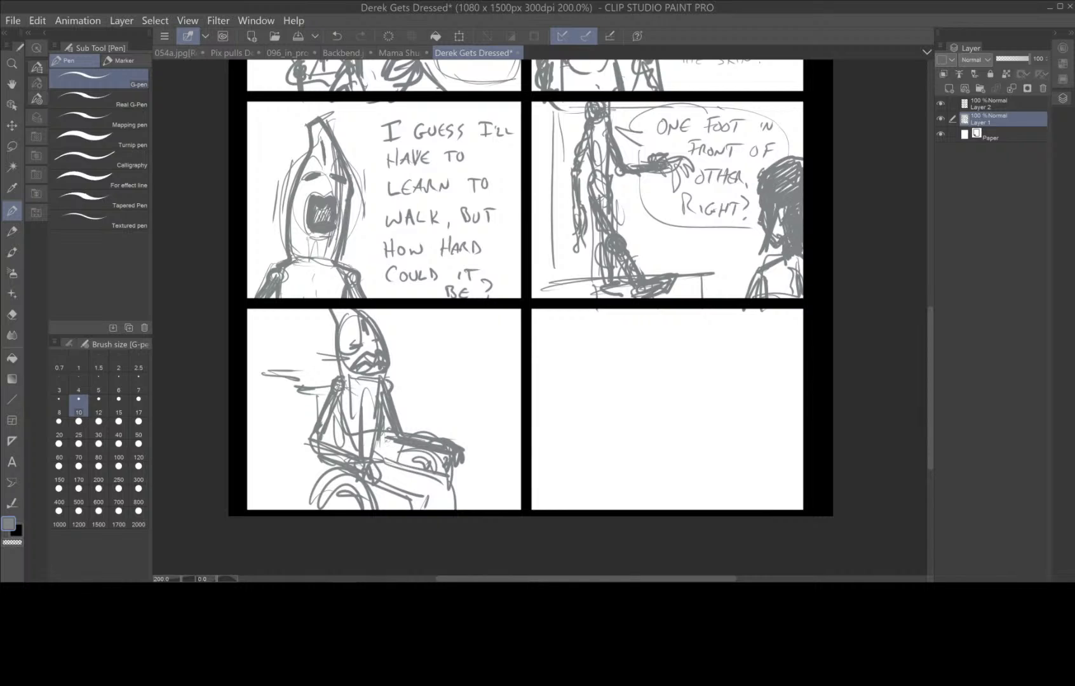
- Draw the seated figure's thigh and knees in the wheelchair and strengthen the wheel lines
{"action": "left_click_drag", "start_coordinate": [389, 437], "coordinate": [379, 461]}
{"action": "left_click_drag", "start_coordinate": [380, 471], "coordinate": [425, 499]}
{"action": "mouse_move", "coordinate": [425, 495]}
{"action": "left_mouse_down"}
{"action": "mouse_move", "coordinate": [412, 511]}
{"action": "mouse_move", "coordinate": [453, 497]}
{"action": "mouse_move", "coordinate": [449, 511]}
{"action": "left_mouse_up"}
{"action": "mouse_move", "coordinate": [407, 501]}
{"action": "left_mouse_down"}
{"action": "mouse_move", "coordinate": [401, 511]}
{"action": "mouse_move", "coordinate": [375, 504]}
{"action": "mouse_move", "coordinate": [402, 511]}
{"action": "left_mouse_up"}
{"action": "mouse_move", "coordinate": [401, 507]}
{"action": "left_mouse_down"}
{"action": "mouse_move", "coordinate": [392, 518]}
{"action": "mouse_move", "coordinate": [334, 502]}
{"action": "left_mouse_up"}
{"action": "left_click_drag", "start_coordinate": [321, 493], "coordinate": [358, 511]}
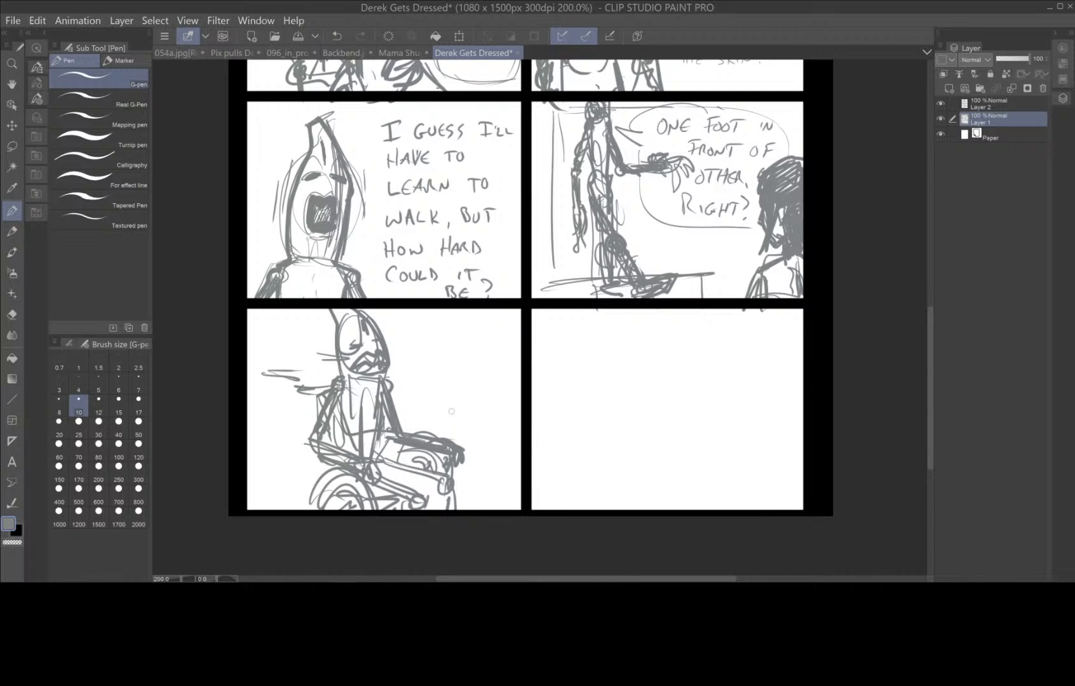
- Sketch a second figure behind the wheelchair, with long hair, head, torso and an arm reaching the handle
{"action": "scroll", "coordinate": [493, 470], "scroll_direction": "down", "scroll_amount": 1}
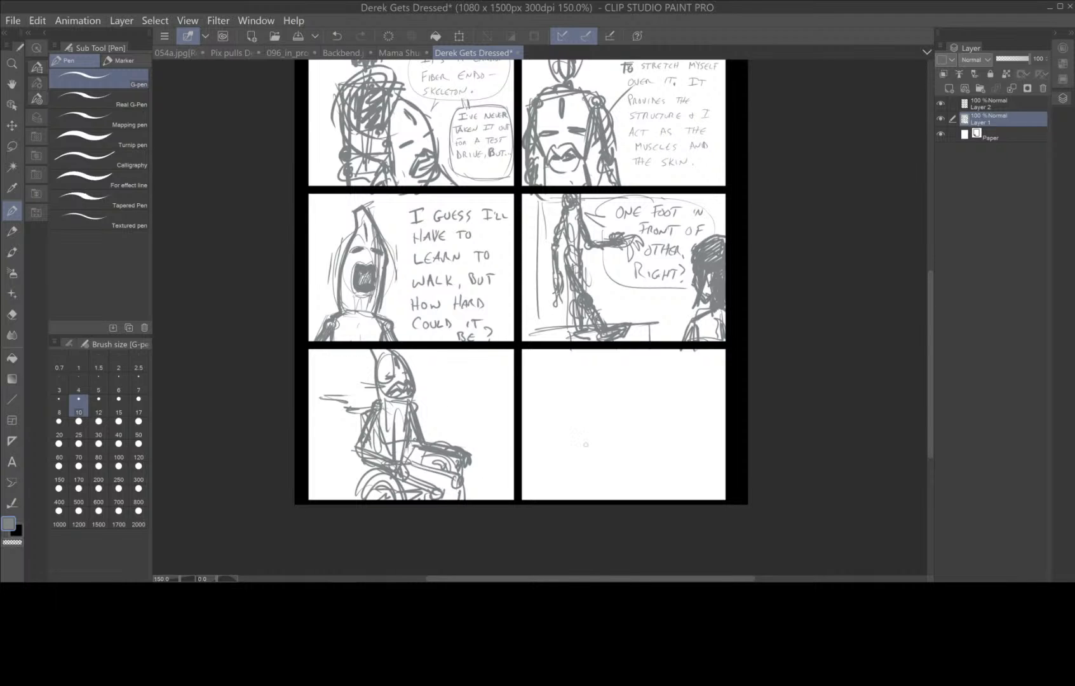
{"action": "left_click_drag", "start_coordinate": [581, 447], "coordinate": [457, 444]}
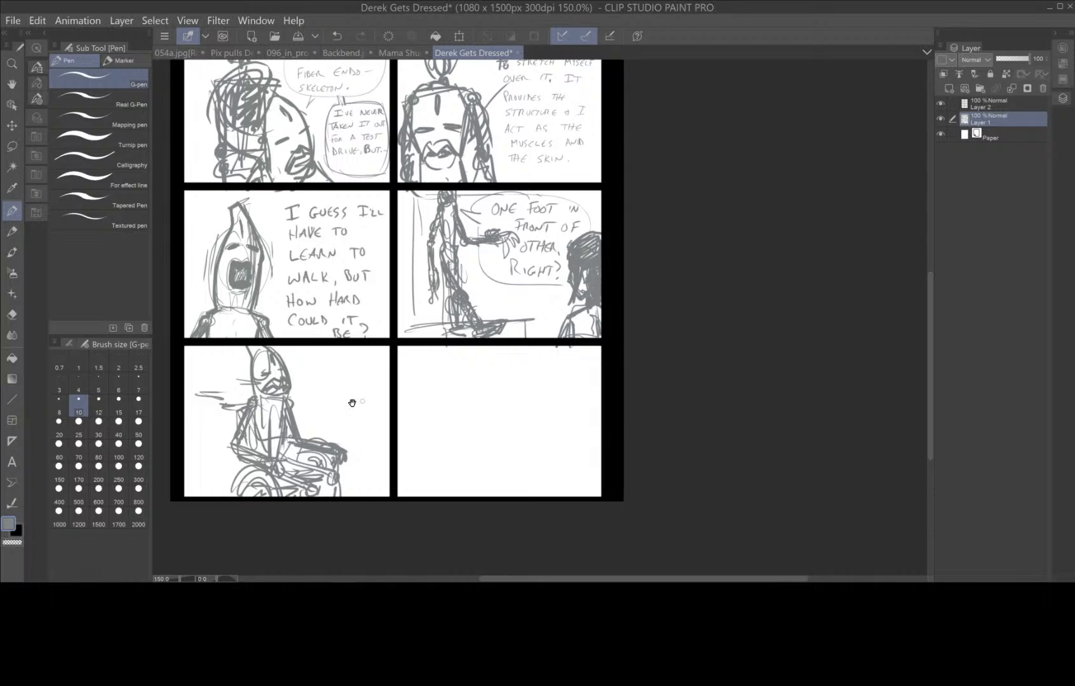
{"action": "left_click_drag", "start_coordinate": [353, 401], "coordinate": [476, 375]}
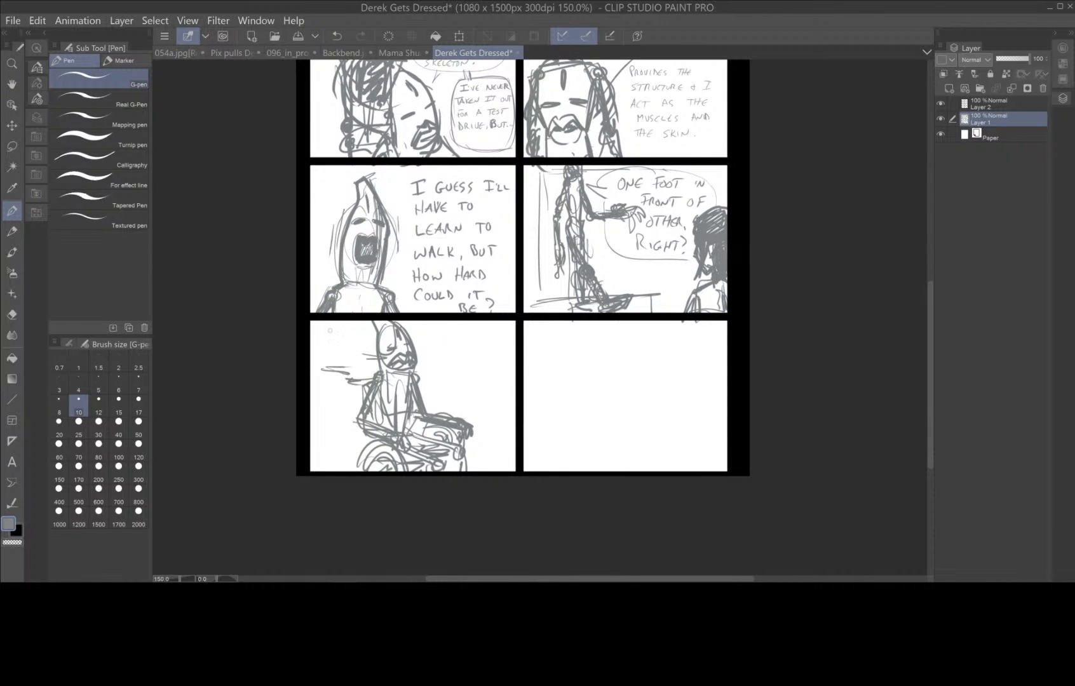
{"action": "mouse_move", "coordinate": [330, 331]}
{"action": "left_mouse_down"}
{"action": "mouse_move", "coordinate": [344, 349]}
{"action": "mouse_move", "coordinate": [327, 391]}
{"action": "mouse_move", "coordinate": [351, 389]}
{"action": "mouse_move", "coordinate": [320, 401]}
{"action": "mouse_move", "coordinate": [355, 378]}
{"action": "mouse_move", "coordinate": [321, 405]}
{"action": "mouse_move", "coordinate": [326, 359]}
{"action": "mouse_move", "coordinate": [347, 378]}
{"action": "left_mouse_up"}
{"action": "mouse_move", "coordinate": [356, 347]}
{"action": "left_mouse_down"}
{"action": "mouse_move", "coordinate": [337, 373]}
{"action": "mouse_move", "coordinate": [350, 334]}
{"action": "left_mouse_up"}
{"action": "left_click_drag", "start_coordinate": [346, 356], "coordinate": [342, 398]}
{"action": "left_click_drag", "start_coordinate": [321, 334], "coordinate": [336, 370]}
{"action": "left_click_drag", "start_coordinate": [322, 346], "coordinate": [318, 385]}
{"action": "left_click_drag", "start_coordinate": [327, 342], "coordinate": [341, 322]}
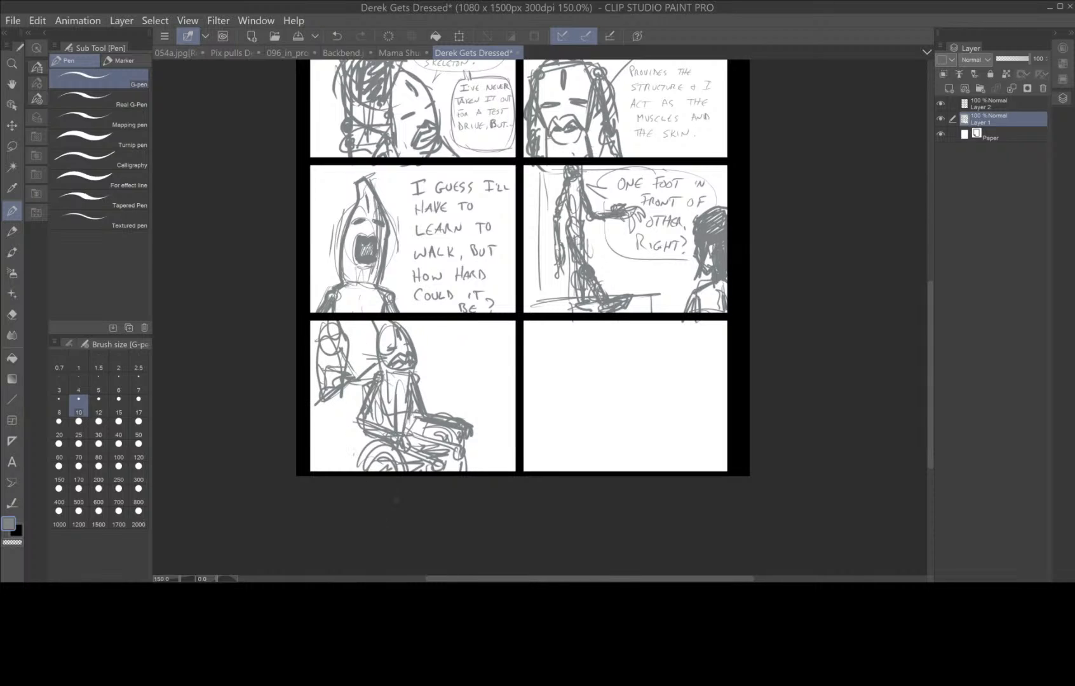
- Add the standing figure's hips and legs behind the wheelchair and refine its face
{"action": "left_click_drag", "start_coordinate": [349, 399], "coordinate": [330, 406]}
{"action": "mouse_move", "coordinate": [340, 406]}
{"action": "left_mouse_down"}
{"action": "mouse_move", "coordinate": [313, 430]}
{"action": "mouse_move", "coordinate": [314, 446]}
{"action": "left_mouse_up"}
{"action": "left_click_drag", "start_coordinate": [343, 405], "coordinate": [334, 462]}
{"action": "mouse_move", "coordinate": [338, 402]}
{"action": "left_mouse_down"}
{"action": "mouse_move", "coordinate": [319, 426]}
{"action": "mouse_move", "coordinate": [327, 453]}
{"action": "left_mouse_up"}
{"action": "left_click_drag", "start_coordinate": [338, 413], "coordinate": [330, 471]}
{"action": "left_click_drag", "start_coordinate": [334, 436], "coordinate": [314, 451]}
{"action": "left_click_drag", "start_coordinate": [343, 400], "coordinate": [329, 437]}
{"action": "left_click_drag", "start_coordinate": [343, 338], "coordinate": [337, 360]}
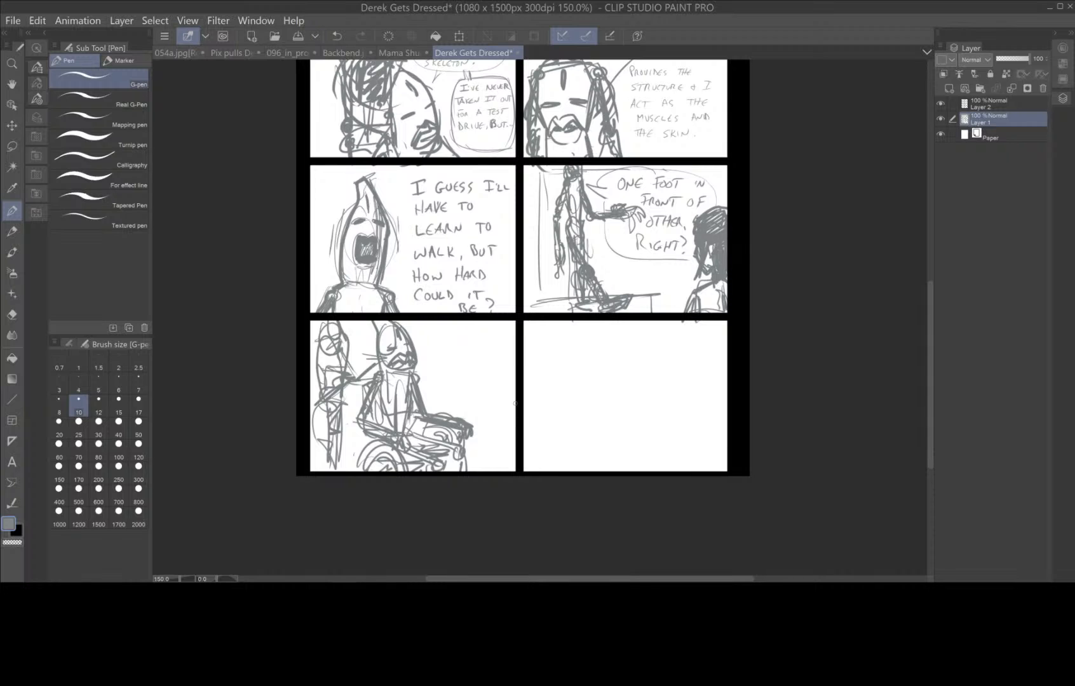
- Draw a large rounded speech balloon in the seventh panel with its tail toward the seated figure
{"action": "key", "text": "space"}
{"action": "left_click_drag", "start_coordinate": [597, 370], "coordinate": [523, 504]}
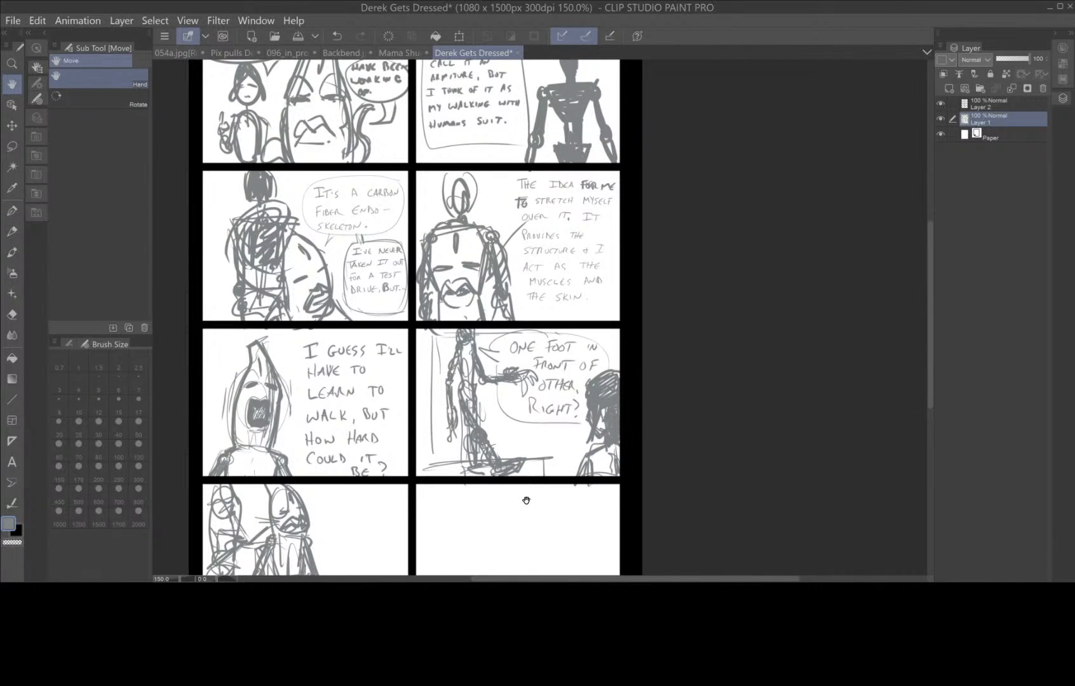
{"action": "key", "text": "space"}
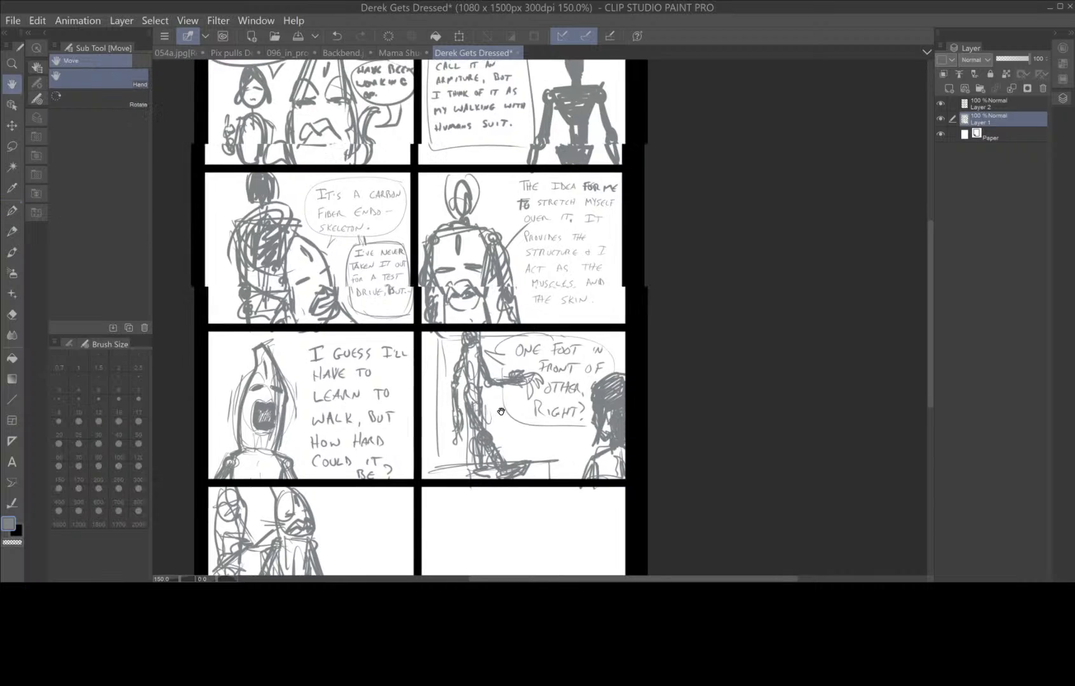
{"action": "left_click_drag", "start_coordinate": [516, 366], "coordinate": [565, 390]}
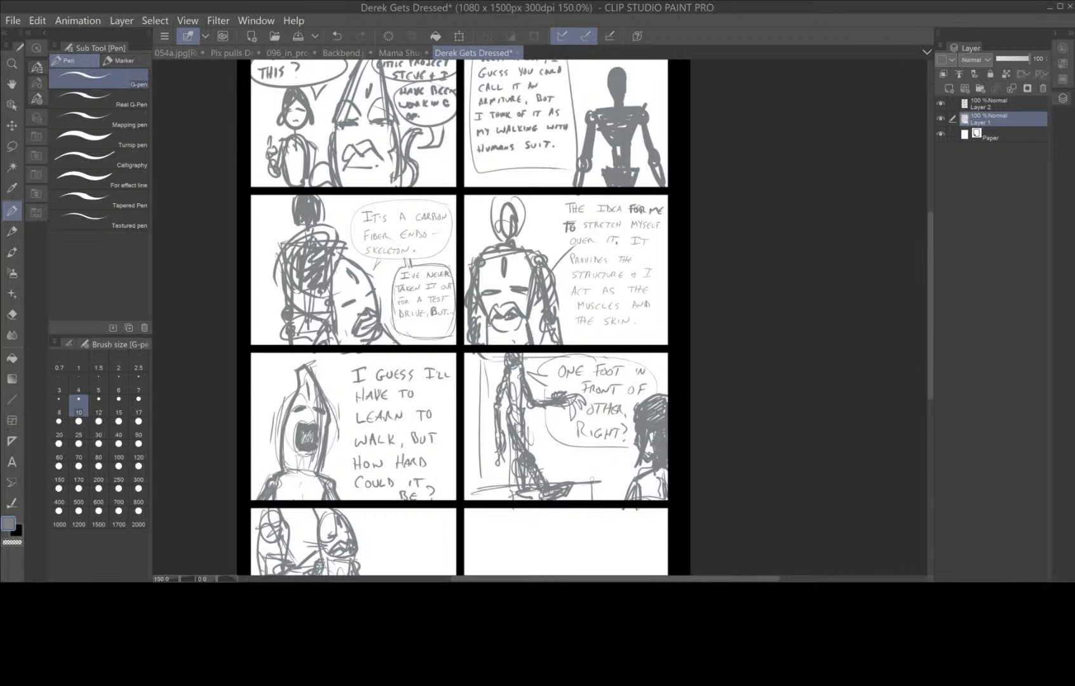
{"action": "scroll", "coordinate": [560, 524], "scroll_direction": "down", "scroll_amount": 5}
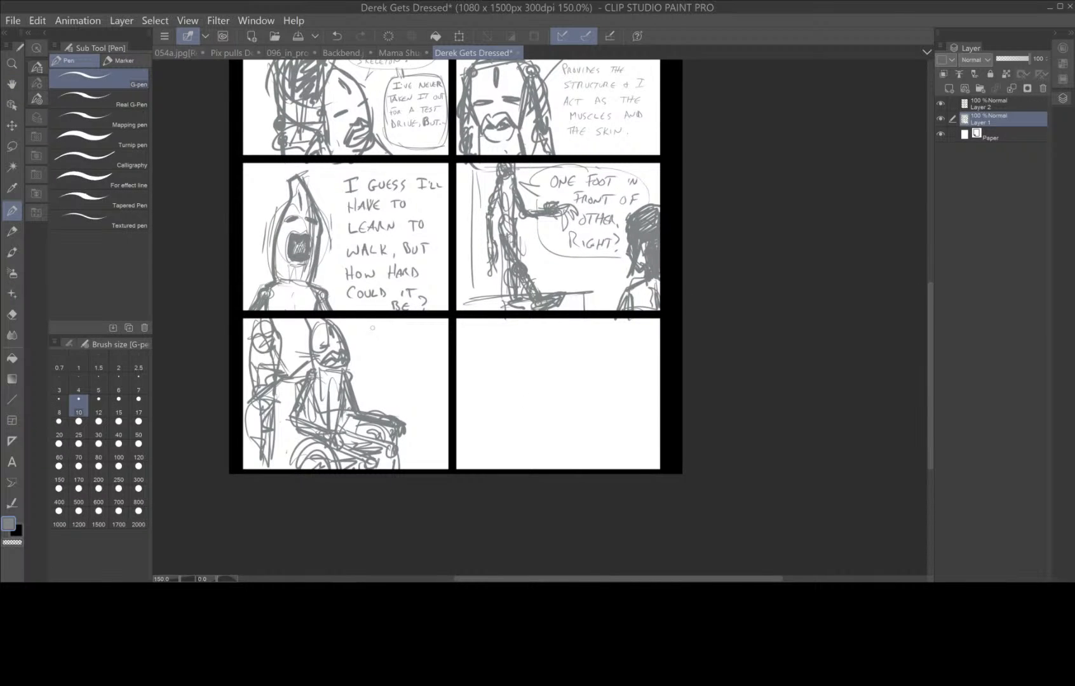
{"action": "mouse_move", "coordinate": [375, 325]}
{"action": "left_mouse_down"}
{"action": "mouse_move", "coordinate": [354, 340]}
{"action": "mouse_move", "coordinate": [373, 410]}
{"action": "mouse_move", "coordinate": [429, 327]}
{"action": "mouse_move", "coordinate": [446, 416]}
{"action": "mouse_move", "coordinate": [372, 404]}
{"action": "left_mouse_up"}
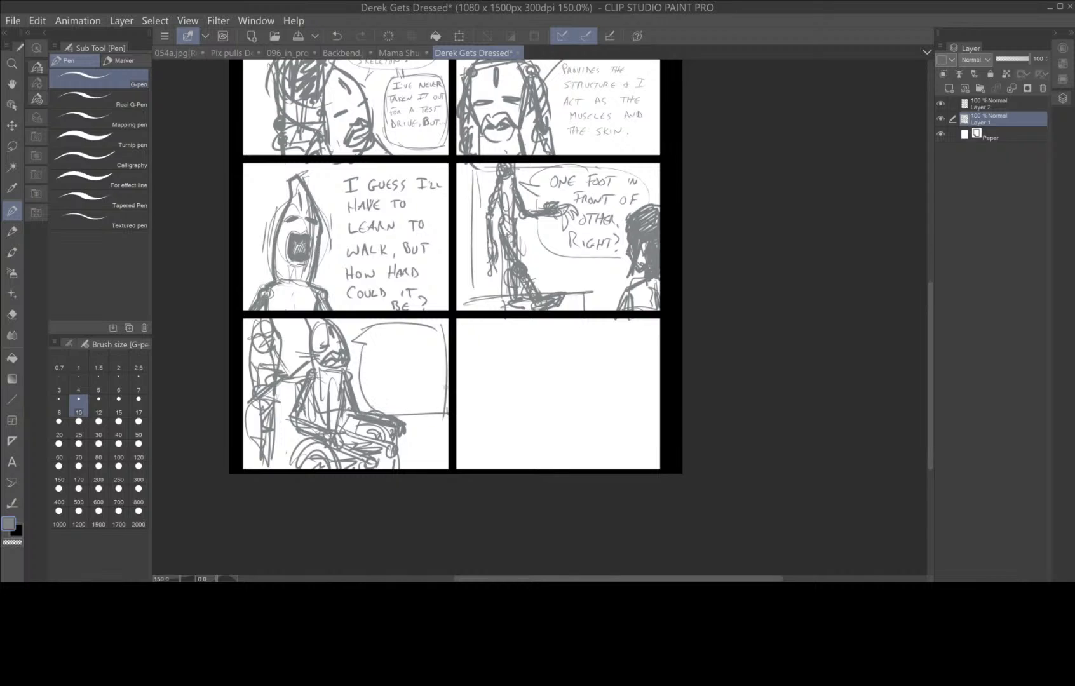
{"action": "mouse_move", "coordinate": [446, 337]}
{"action": "left_mouse_down"}
{"action": "mouse_move", "coordinate": [439, 418]}
{"action": "mouse_move", "coordinate": [384, 414]}
{"action": "mouse_move", "coordinate": [426, 324]}
{"action": "mouse_move", "coordinate": [350, 345]}
{"action": "mouse_move", "coordinate": [366, 387]}
{"action": "left_mouse_up"}
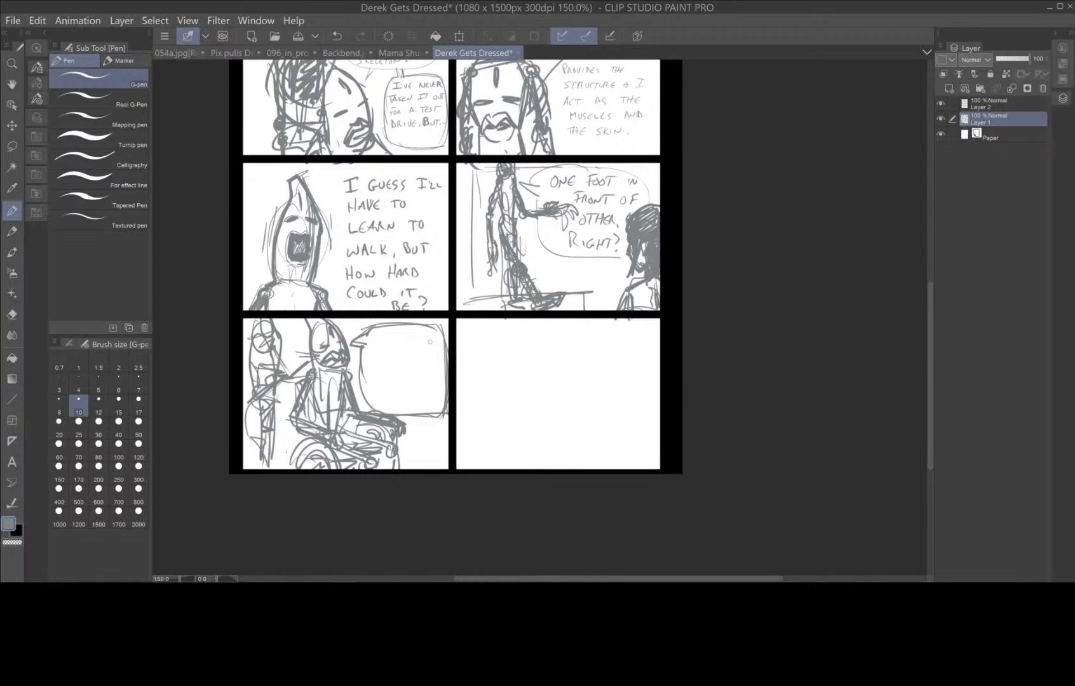
- Letter "OKAY, WE'LL HOLD" on the first two lines inside the seventh panel's balloon
{"action": "left_click_drag", "start_coordinate": [380, 333], "coordinate": [389, 347]}
{"action": "mouse_move", "coordinate": [398, 333]}
{"action": "left_mouse_down"}
{"action": "mouse_move", "coordinate": [397, 347]}
{"action": "mouse_move", "coordinate": [410, 345]}
{"action": "left_mouse_up"}
{"action": "left_click_drag", "start_coordinate": [408, 334], "coordinate": [412, 353]}
{"action": "scroll", "coordinate": [418, 356], "scroll_direction": "up", "scroll_amount": 3}
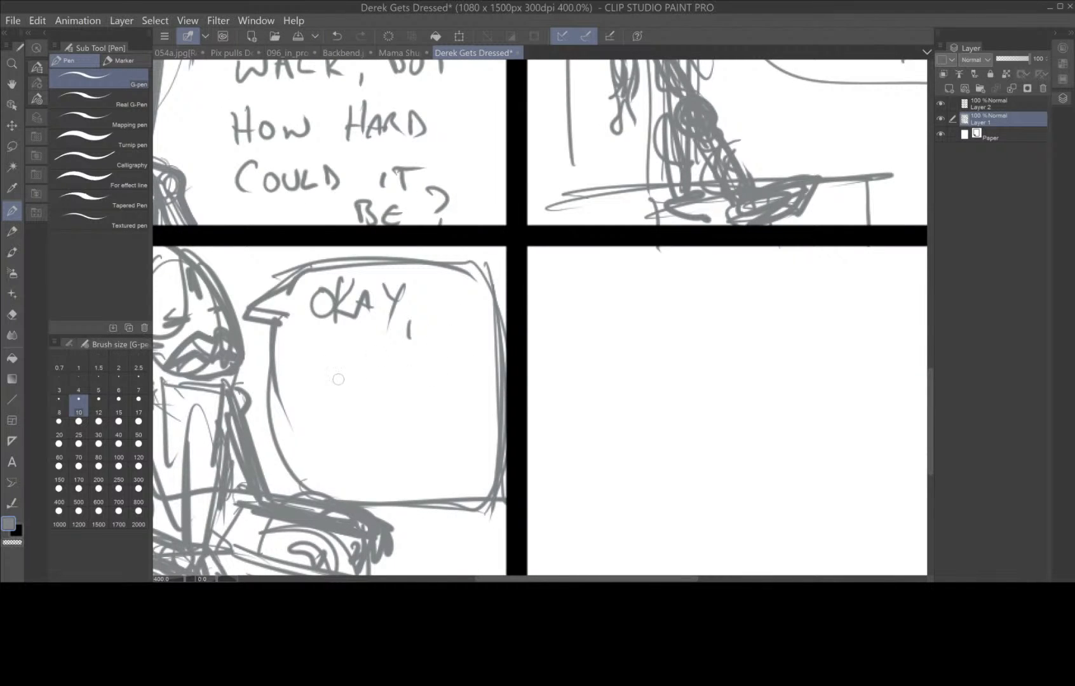
{"action": "mouse_move", "coordinate": [296, 354]}
{"action": "left_mouse_down"}
{"action": "mouse_move", "coordinate": [330, 353]}
{"action": "mouse_move", "coordinate": [320, 371]}
{"action": "left_mouse_up"}
{"action": "mouse_move", "coordinate": [320, 371]}
{"action": "left_mouse_down"}
{"action": "mouse_move", "coordinate": [339, 351]}
{"action": "mouse_move", "coordinate": [349, 370]}
{"action": "left_mouse_up"}
{"action": "left_click_drag", "start_coordinate": [348, 371], "coordinate": [364, 370]}
{"action": "mouse_move", "coordinate": [364, 370]}
{"action": "left_mouse_down"}
{"action": "mouse_move", "coordinate": [415, 373]}
{"action": "mouse_move", "coordinate": [426, 362]}
{"action": "left_mouse_up"}
{"action": "mouse_move", "coordinate": [427, 351]}
{"action": "left_mouse_down"}
{"action": "mouse_move", "coordinate": [426, 374]}
{"action": "mouse_move", "coordinate": [437, 361]}
{"action": "left_mouse_up"}
{"action": "left_click_drag", "start_coordinate": [448, 355], "coordinate": [455, 370]}
{"action": "left_click_drag", "start_coordinate": [457, 353], "coordinate": [458, 372]}
- Letter "OFF ON THE" as the third line inside the seventh panel's balloon
{"action": "mouse_move", "coordinate": [297, 389]}
{"action": "left_mouse_down"}
{"action": "mouse_move", "coordinate": [290, 401]}
{"action": "mouse_move", "coordinate": [297, 390]}
{"action": "left_mouse_up"}
{"action": "mouse_move", "coordinate": [306, 387]}
{"action": "left_mouse_down"}
{"action": "mouse_move", "coordinate": [305, 408]}
{"action": "mouse_move", "coordinate": [316, 387]}
{"action": "left_mouse_up"}
{"action": "left_click_drag", "start_coordinate": [305, 397], "coordinate": [339, 386]}
{"action": "mouse_move", "coordinate": [328, 388]}
{"action": "left_mouse_down"}
{"action": "mouse_move", "coordinate": [327, 407]}
{"action": "mouse_move", "coordinate": [333, 397]}
{"action": "left_mouse_up"}
{"action": "mouse_move", "coordinate": [373, 389]}
{"action": "left_mouse_down"}
{"action": "mouse_move", "coordinate": [366, 399]}
{"action": "mouse_move", "coordinate": [389, 387]}
{"action": "left_mouse_up"}
{"action": "mouse_move", "coordinate": [413, 384]}
{"action": "left_mouse_down"}
{"action": "mouse_move", "coordinate": [432, 381]}
{"action": "mouse_move", "coordinate": [419, 407]}
{"action": "left_mouse_up"}
{"action": "mouse_move", "coordinate": [432, 389]}
{"action": "left_mouse_down"}
{"action": "mouse_move", "coordinate": [432, 403]}
{"action": "mouse_move", "coordinate": [442, 395]}
{"action": "left_mouse_up"}
{"action": "left_click_drag", "start_coordinate": [443, 388], "coordinate": [447, 407]}
{"action": "left_click_drag", "start_coordinate": [448, 388], "coordinate": [457, 387]}
{"action": "left_click_drag", "start_coordinate": [448, 397], "coordinate": [456, 397]}
{"action": "left_click_drag", "start_coordinate": [448, 407], "coordinate": [458, 406]}
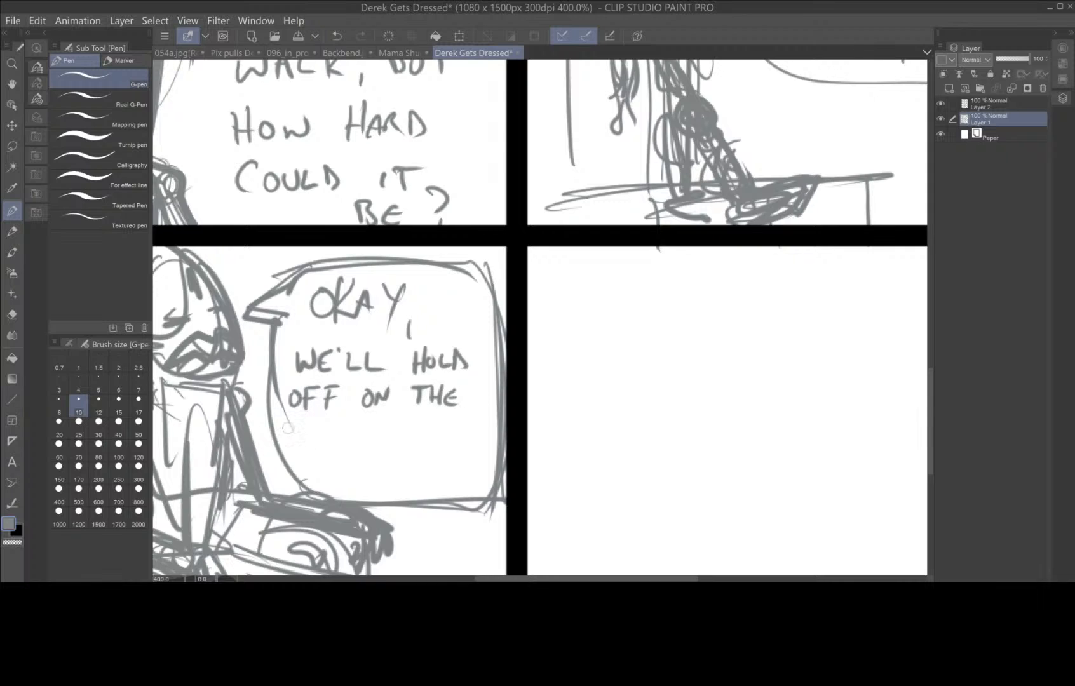
- Letter "WALKING FOR NOW." on the last two lines inside the seventh panel's balloon
{"action": "mouse_move", "coordinate": [296, 427]}
{"action": "left_mouse_down"}
{"action": "mouse_move", "coordinate": [297, 442]}
{"action": "mouse_move", "coordinate": [320, 423]}
{"action": "mouse_move", "coordinate": [340, 445]}
{"action": "left_mouse_up"}
{"action": "left_click_drag", "start_coordinate": [325, 437], "coordinate": [359, 445]}
{"action": "mouse_move", "coordinate": [372, 424]}
{"action": "left_mouse_down"}
{"action": "mouse_move", "coordinate": [371, 445]}
{"action": "mouse_move", "coordinate": [381, 445]}
{"action": "left_mouse_up"}
{"action": "mouse_move", "coordinate": [386, 444]}
{"action": "left_mouse_down"}
{"action": "mouse_move", "coordinate": [399, 425]}
{"action": "mouse_move", "coordinate": [421, 432]}
{"action": "left_mouse_up"}
{"action": "left_click_drag", "start_coordinate": [446, 422], "coordinate": [448, 441]}
{"action": "left_click_drag", "start_coordinate": [438, 421], "coordinate": [476, 429]}
{"action": "mouse_move", "coordinate": [324, 486]}
{"action": "left_mouse_down"}
{"action": "mouse_move", "coordinate": [324, 469]}
{"action": "mouse_move", "coordinate": [340, 483]}
{"action": "left_mouse_up"}
{"action": "mouse_move", "coordinate": [339, 483]}
{"action": "left_mouse_down"}
{"action": "mouse_move", "coordinate": [339, 460]}
{"action": "mouse_move", "coordinate": [363, 477]}
{"action": "mouse_move", "coordinate": [385, 461]}
{"action": "left_mouse_up"}
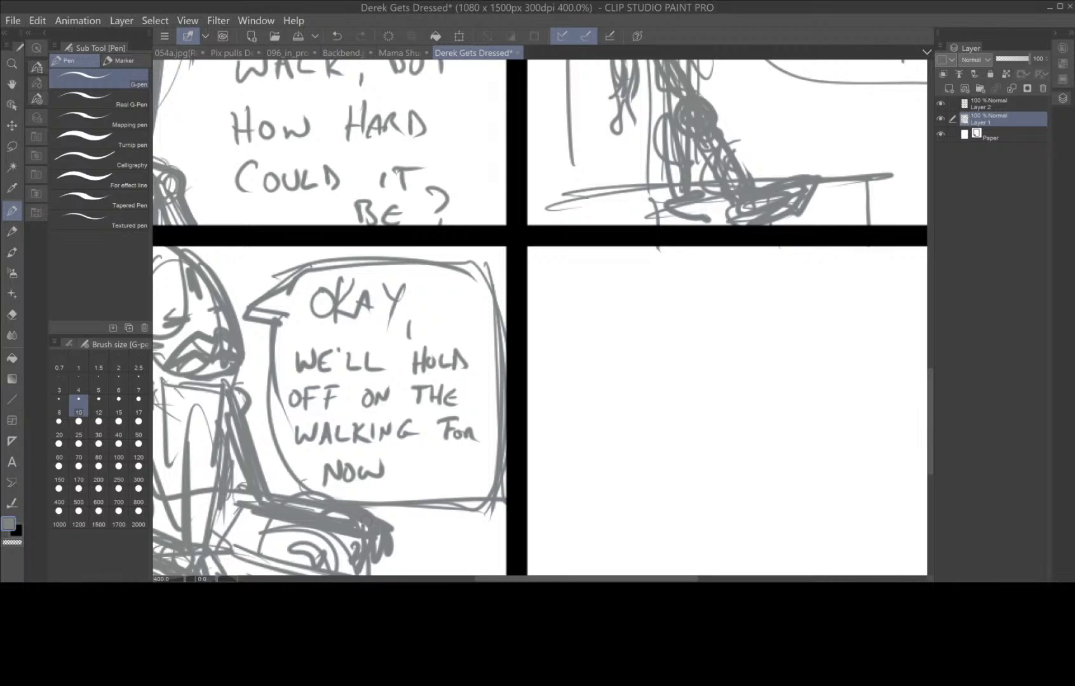
{"action": "left_click", "coordinate": [394, 473]}
- Try a profile figure with shaded hair and shoulder at the eighth panel's right edge
{"action": "key", "text": "space"}
{"action": "left_click_drag", "start_coordinate": [761, 430], "coordinate": [690, 333]}
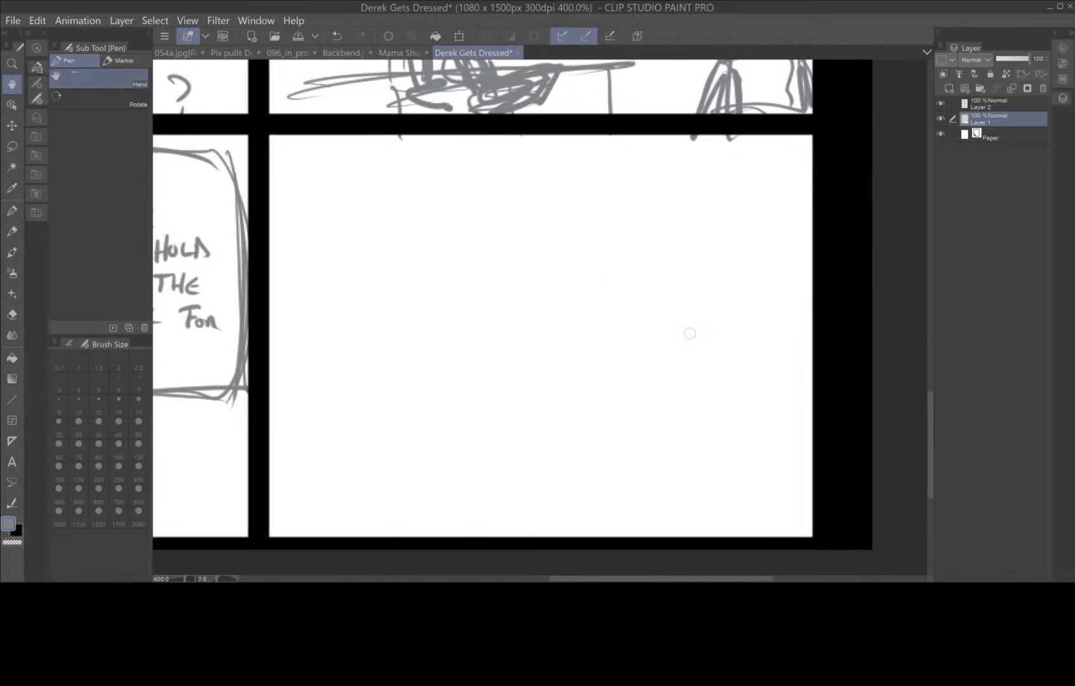
{"action": "scroll", "coordinate": [751, 380], "scroll_direction": "down", "scroll_amount": 3}
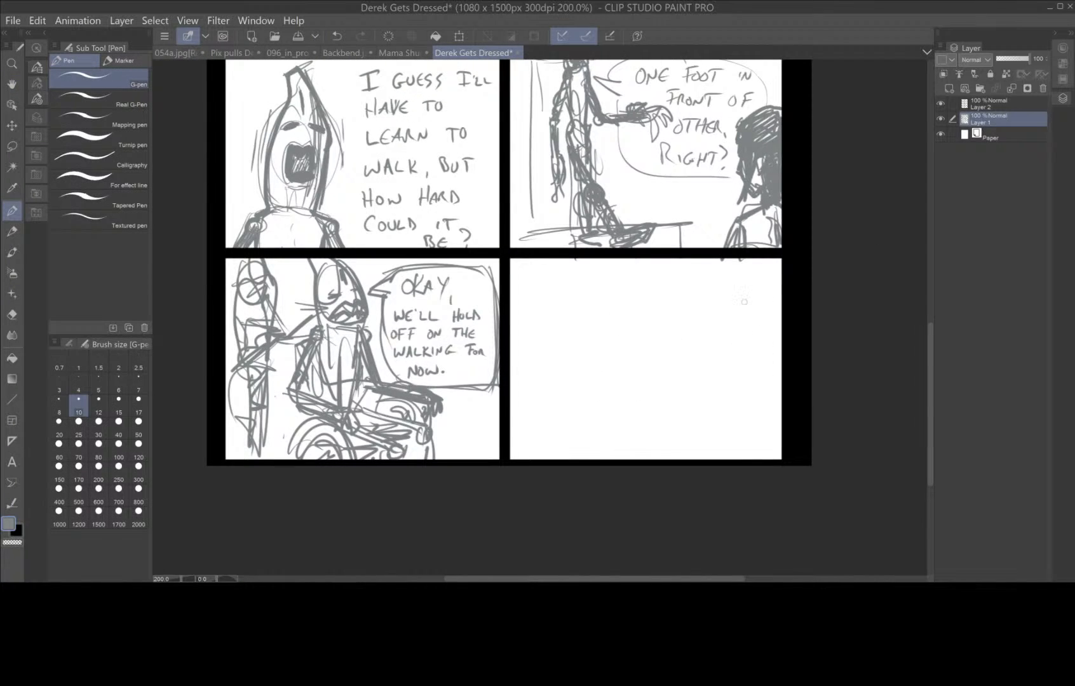
{"action": "left_click_drag", "start_coordinate": [746, 284], "coordinate": [779, 384]}
{"action": "left_click_drag", "start_coordinate": [743, 330], "coordinate": [745, 360]}
{"action": "mouse_move", "coordinate": [747, 281]}
{"action": "left_mouse_down"}
{"action": "mouse_move", "coordinate": [709, 394]}
{"action": "mouse_move", "coordinate": [735, 371]}
{"action": "mouse_move", "coordinate": [736, 393]}
{"action": "mouse_move", "coordinate": [771, 422]}
{"action": "left_mouse_up"}
{"action": "left_click_drag", "start_coordinate": [751, 361], "coordinate": [719, 403]}
{"action": "mouse_move", "coordinate": [762, 277]}
{"action": "left_mouse_down"}
{"action": "mouse_move", "coordinate": [736, 299]}
{"action": "mouse_move", "coordinate": [761, 422]}
{"action": "mouse_move", "coordinate": [777, 434]}
{"action": "left_mouse_up"}
{"action": "mouse_move", "coordinate": [753, 267]}
{"action": "left_mouse_down"}
{"action": "mouse_move", "coordinate": [769, 282]}
{"action": "mouse_move", "coordinate": [779, 343]}
{"action": "mouse_move", "coordinate": [743, 388]}
{"action": "mouse_move", "coordinate": [797, 408]}
{"action": "left_mouse_up"}
{"action": "mouse_move", "coordinate": [742, 306]}
{"action": "left_mouse_down"}
{"action": "mouse_move", "coordinate": [719, 351]}
{"action": "mouse_move", "coordinate": [741, 352]}
{"action": "mouse_move", "coordinate": [748, 412]}
{"action": "mouse_move", "coordinate": [705, 430]}
{"action": "mouse_move", "coordinate": [702, 445]}
{"action": "mouse_move", "coordinate": [758, 416]}
{"action": "mouse_move", "coordinate": [718, 463]}
{"action": "mouse_move", "coordinate": [787, 463]}
{"action": "left_mouse_up"}
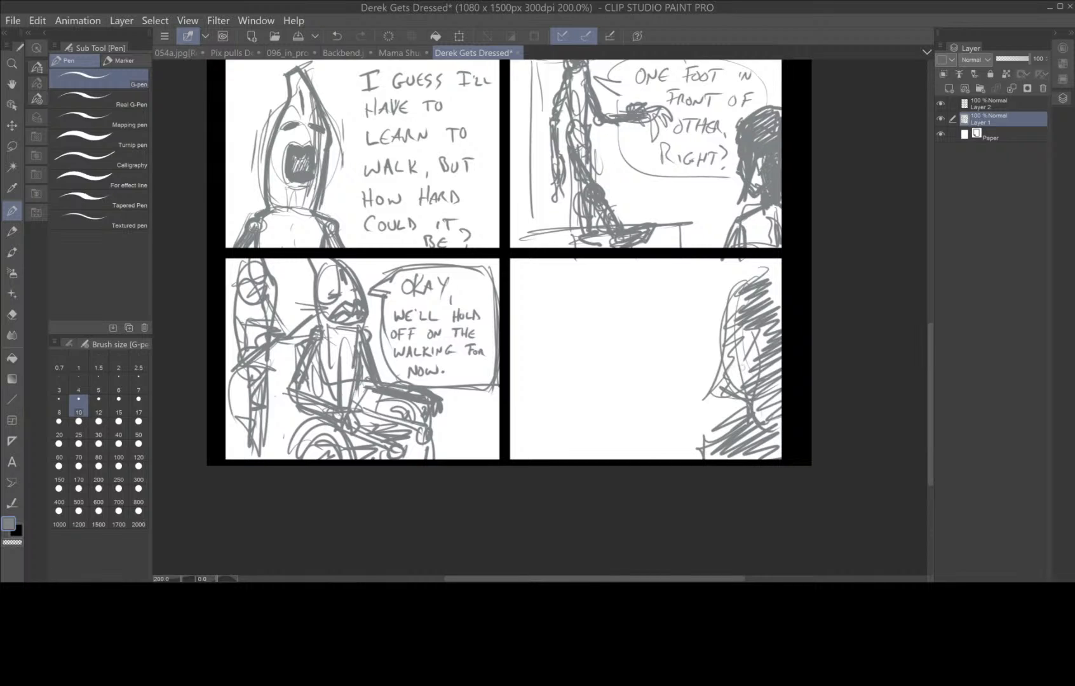
{"action": "mouse_move", "coordinate": [732, 354]}
{"action": "left_mouse_down"}
{"action": "mouse_move", "coordinate": [741, 395]}
{"action": "mouse_move", "coordinate": [747, 380]}
{"action": "mouse_move", "coordinate": [722, 316]}
{"action": "mouse_move", "coordinate": [739, 287]}
{"action": "mouse_move", "coordinate": [706, 410]}
{"action": "mouse_move", "coordinate": [731, 361]}
{"action": "mouse_move", "coordinate": [718, 330]}
{"action": "mouse_move", "coordinate": [714, 373]}
{"action": "mouse_move", "coordinate": [731, 392]}
{"action": "mouse_move", "coordinate": [710, 366]}
{"action": "mouse_move", "coordinate": [727, 353]}
{"action": "left_mouse_up"}
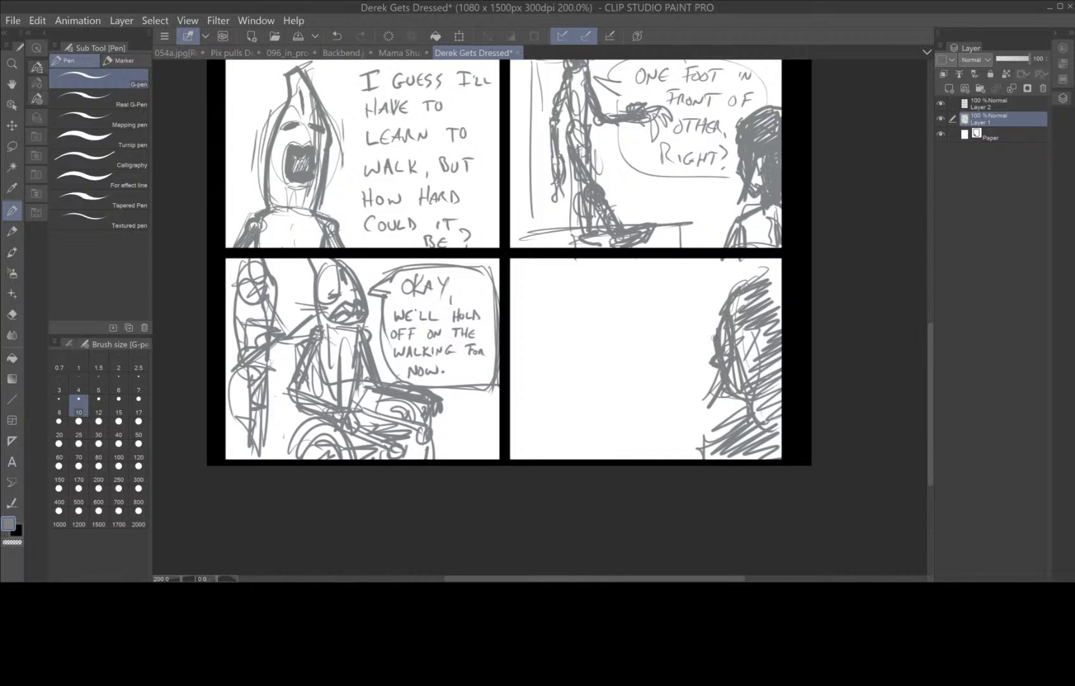
- Lasso the shaded figure in the eighth panel, delete it, and clear the selection
{"action": "left_click", "coordinate": [11, 147]}
{"action": "mouse_move", "coordinate": [804, 259]}
{"action": "left_mouse_down"}
{"action": "mouse_move", "coordinate": [715, 269]}
{"action": "mouse_move", "coordinate": [663, 421]}
{"action": "mouse_move", "coordinate": [731, 490]}
{"action": "mouse_move", "coordinate": [850, 431]}
{"action": "mouse_move", "coordinate": [805, 229]}
{"action": "mouse_move", "coordinate": [806, 256]}
{"action": "left_mouse_up"}
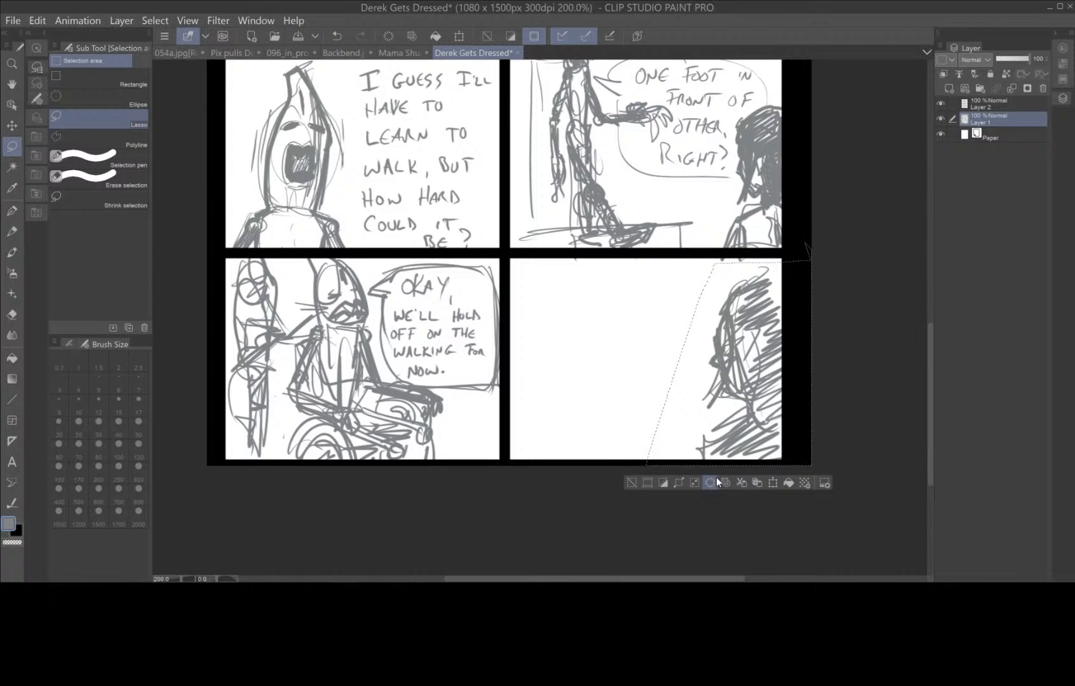
{"action": "left_click", "coordinate": [717, 477]}
{"action": "key", "text": "ctrl+d"}
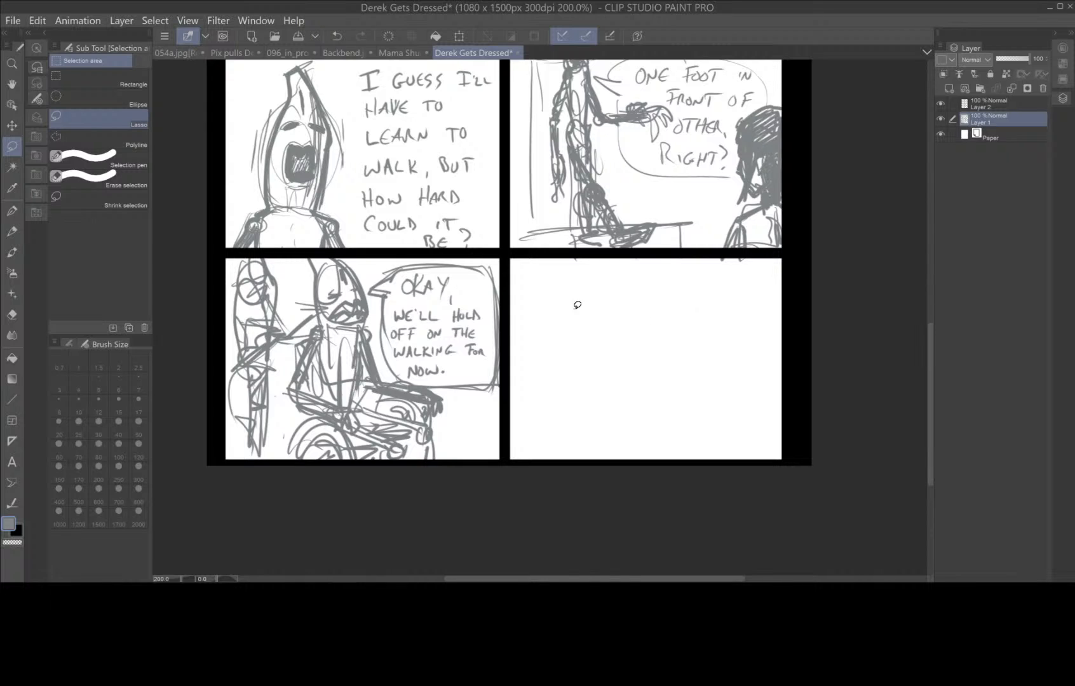
- Sketch a long-haired woman's oval head with ear, neck and back hair near the eighth panel's left edge using the G-pen
{"action": "left_click", "coordinate": [13, 210]}
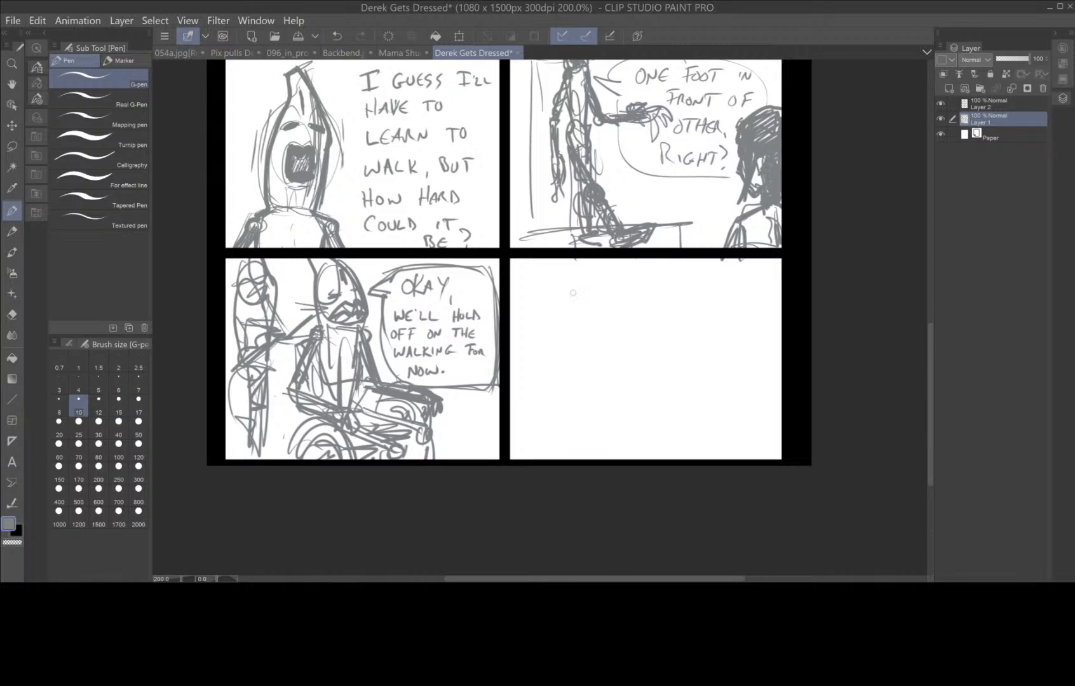
{"action": "mouse_move", "coordinate": [542, 300]}
{"action": "left_mouse_down"}
{"action": "mouse_move", "coordinate": [585, 281]}
{"action": "mouse_move", "coordinate": [541, 312]}
{"action": "mouse_move", "coordinate": [604, 312]}
{"action": "mouse_move", "coordinate": [533, 310]}
{"action": "mouse_move", "coordinate": [552, 336]}
{"action": "mouse_move", "coordinate": [607, 322]}
{"action": "mouse_move", "coordinate": [586, 371]}
{"action": "left_mouse_up"}
{"action": "left_click_drag", "start_coordinate": [539, 339], "coordinate": [592, 375]}
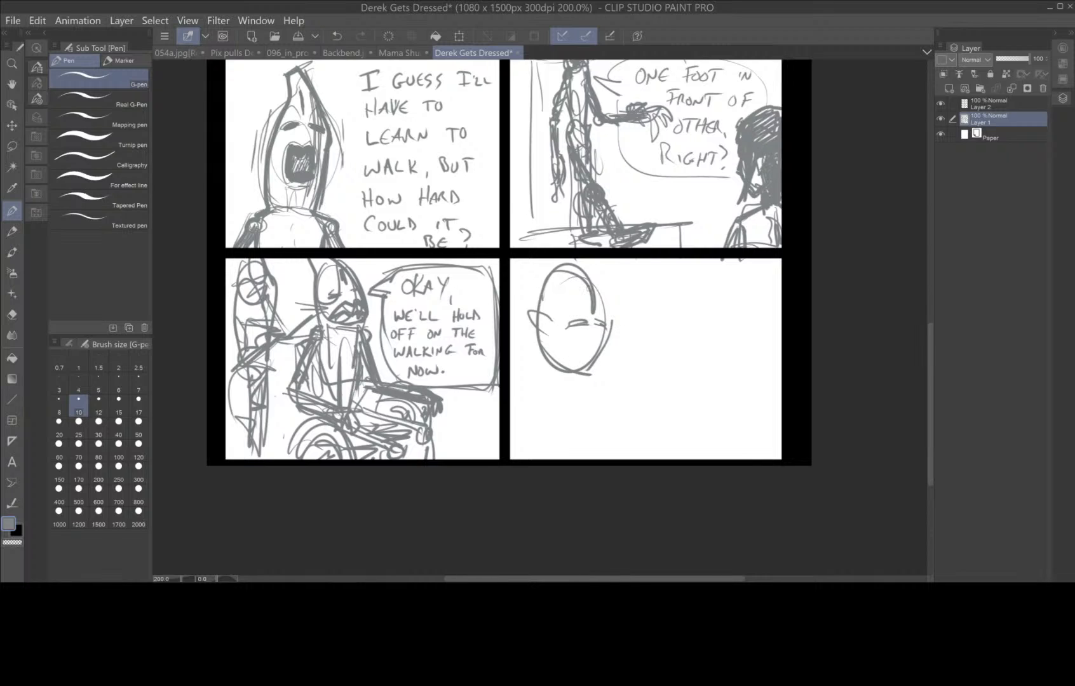
{"action": "mouse_move", "coordinate": [591, 278]}
{"action": "left_mouse_down"}
{"action": "mouse_move", "coordinate": [557, 329]}
{"action": "mouse_move", "coordinate": [557, 389]}
{"action": "left_mouse_up"}
{"action": "mouse_move", "coordinate": [563, 282]}
{"action": "left_mouse_down"}
{"action": "mouse_move", "coordinate": [548, 375]}
{"action": "mouse_move", "coordinate": [562, 394]}
{"action": "left_mouse_up"}
{"action": "left_click_drag", "start_coordinate": [547, 361], "coordinate": [554, 397]}
{"action": "mouse_move", "coordinate": [552, 262]}
{"action": "left_mouse_down"}
{"action": "mouse_move", "coordinate": [516, 310]}
{"action": "mouse_move", "coordinate": [523, 286]}
{"action": "mouse_move", "coordinate": [522, 298]}
{"action": "left_mouse_up"}
{"action": "mouse_move", "coordinate": [522, 311]}
{"action": "left_mouse_down"}
{"action": "mouse_move", "coordinate": [534, 377]}
{"action": "mouse_move", "coordinate": [545, 385]}
{"action": "left_mouse_up"}
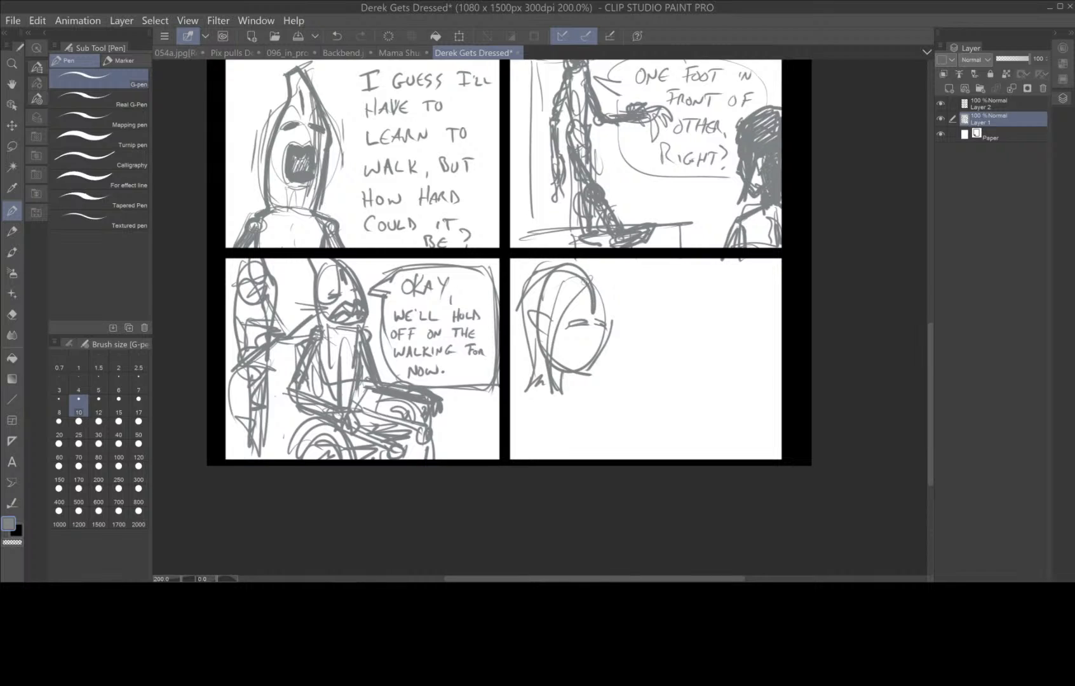
- Add front hair strands, a firmer jawline and facial features to the woman's head in the eighth panel
{"action": "mouse_move", "coordinate": [579, 274]}
{"action": "left_mouse_down"}
{"action": "mouse_move", "coordinate": [589, 304]}
{"action": "mouse_move", "coordinate": [575, 293]}
{"action": "left_mouse_up"}
{"action": "left_click_drag", "start_coordinate": [595, 301], "coordinate": [621, 335]}
{"action": "left_click_drag", "start_coordinate": [576, 268], "coordinate": [602, 306]}
{"action": "mouse_move", "coordinate": [592, 269]}
{"action": "left_mouse_down"}
{"action": "mouse_move", "coordinate": [618, 342]}
{"action": "mouse_move", "coordinate": [609, 332]}
{"action": "mouse_move", "coordinate": [592, 371]}
{"action": "left_mouse_up"}
{"action": "mouse_move", "coordinate": [601, 354]}
{"action": "left_mouse_down"}
{"action": "mouse_move", "coordinate": [589, 377]}
{"action": "mouse_move", "coordinate": [597, 356]}
{"action": "mouse_move", "coordinate": [567, 370]}
{"action": "left_mouse_up"}
{"action": "left_click_drag", "start_coordinate": [588, 374], "coordinate": [565, 395]}
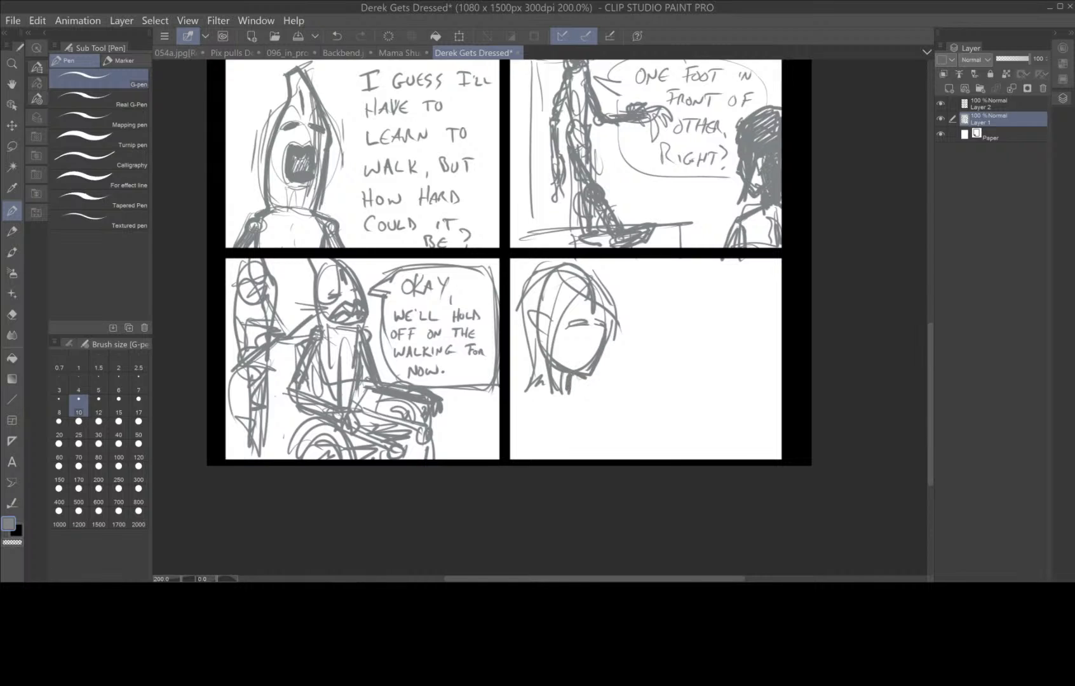
{"action": "mouse_move", "coordinate": [594, 321]}
{"action": "left_mouse_down"}
{"action": "mouse_move", "coordinate": [601, 328]}
{"action": "mouse_move", "coordinate": [564, 328]}
{"action": "mouse_move", "coordinate": [584, 318]}
{"action": "mouse_move", "coordinate": [601, 360]}
{"action": "mouse_move", "coordinate": [582, 367]}
{"action": "left_mouse_up"}
- Sketch the large pointed-head character with closed eyes and a mouth in the eighth panel's lower right corner
{"action": "mouse_move", "coordinate": [697, 355]}
{"action": "left_mouse_down"}
{"action": "mouse_move", "coordinate": [646, 454]}
{"action": "mouse_move", "coordinate": [748, 314]}
{"action": "mouse_move", "coordinate": [743, 350]}
{"action": "mouse_move", "coordinate": [754, 309]}
{"action": "mouse_move", "coordinate": [748, 339]}
{"action": "mouse_move", "coordinate": [771, 460]}
{"action": "left_mouse_up"}
{"action": "left_click_drag", "start_coordinate": [746, 350], "coordinate": [756, 460]}
{"action": "mouse_move", "coordinate": [659, 434]}
{"action": "left_mouse_down"}
{"action": "mouse_move", "coordinate": [653, 459]}
{"action": "mouse_move", "coordinate": [746, 460]}
{"action": "left_mouse_up"}
{"action": "left_click_drag", "start_coordinate": [766, 417], "coordinate": [770, 462]}
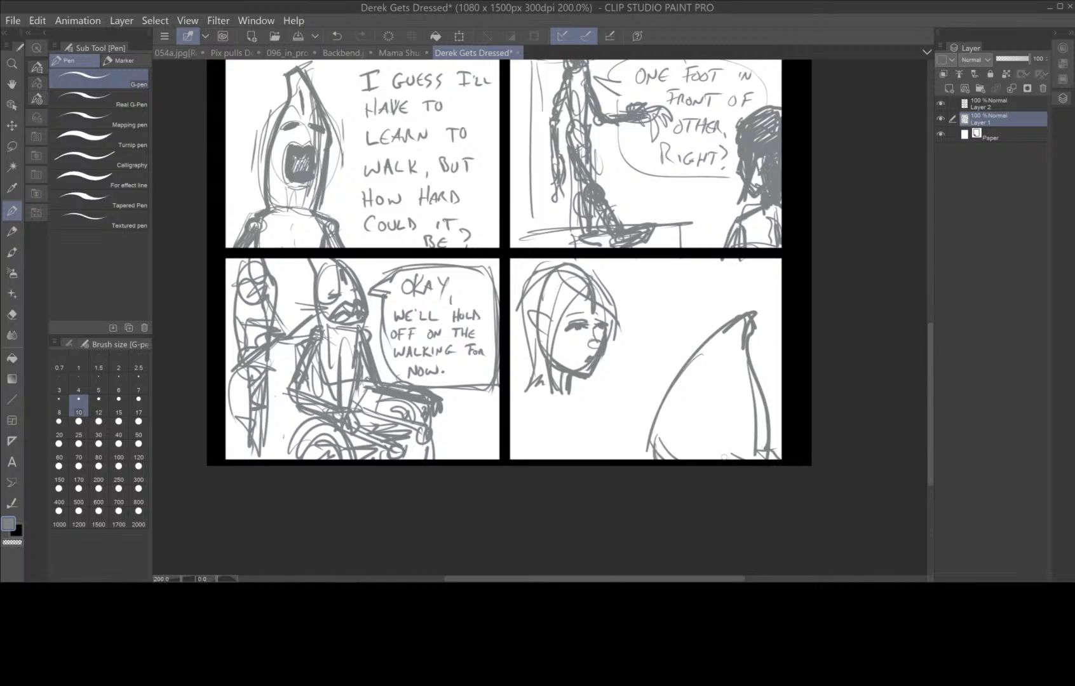
{"action": "mouse_move", "coordinate": [703, 366]}
{"action": "left_mouse_down"}
{"action": "mouse_move", "coordinate": [722, 339]}
{"action": "mouse_move", "coordinate": [696, 385]}
{"action": "mouse_move", "coordinate": [741, 400]}
{"action": "mouse_move", "coordinate": [747, 389]}
{"action": "mouse_move", "coordinate": [680, 371]}
{"action": "mouse_move", "coordinate": [686, 424]}
{"action": "mouse_move", "coordinate": [707, 418]}
{"action": "mouse_move", "coordinate": [711, 436]}
{"action": "left_mouse_up"}
{"action": "mouse_move", "coordinate": [696, 400]}
{"action": "left_mouse_down"}
{"action": "mouse_move", "coordinate": [717, 410]}
{"action": "mouse_move", "coordinate": [723, 446]}
{"action": "mouse_move", "coordinate": [693, 401]}
{"action": "mouse_move", "coordinate": [678, 395]}
{"action": "mouse_move", "coordinate": [670, 422]}
{"action": "mouse_move", "coordinate": [708, 440]}
{"action": "left_mouse_up"}
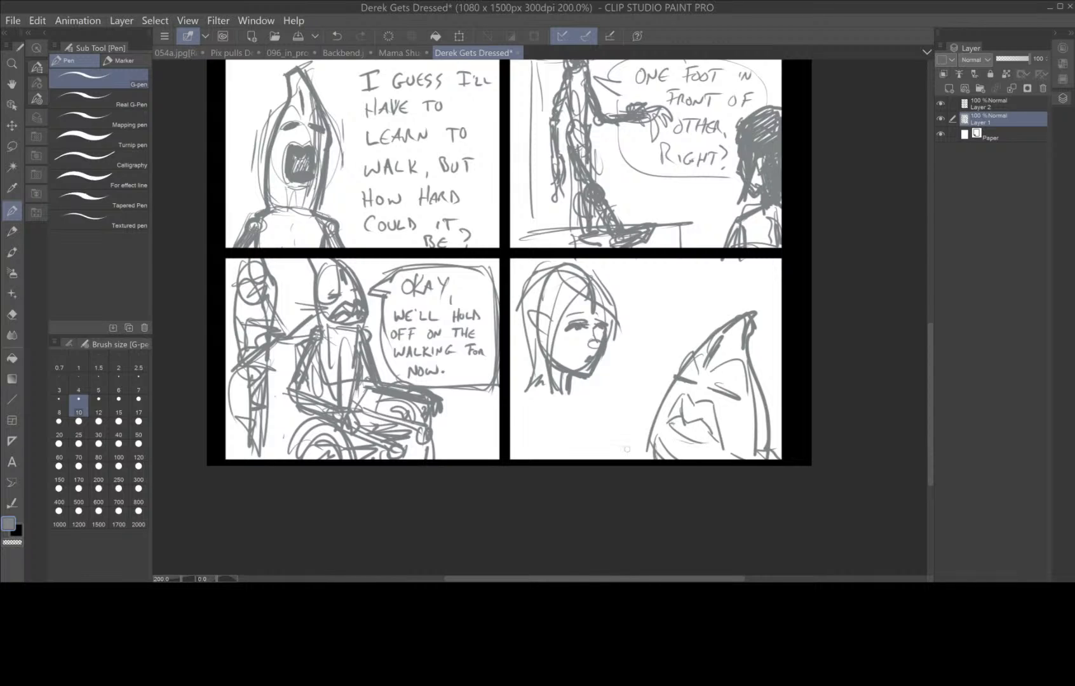
- Rough in the woman's torso, arms and hands in the eighth panel, with one hand reaching toward the pointed head
{"action": "mouse_move", "coordinate": [620, 444]}
{"action": "left_mouse_down"}
{"action": "mouse_move", "coordinate": [600, 455]}
{"action": "mouse_move", "coordinate": [570, 448]}
{"action": "mouse_move", "coordinate": [588, 446]}
{"action": "left_mouse_up"}
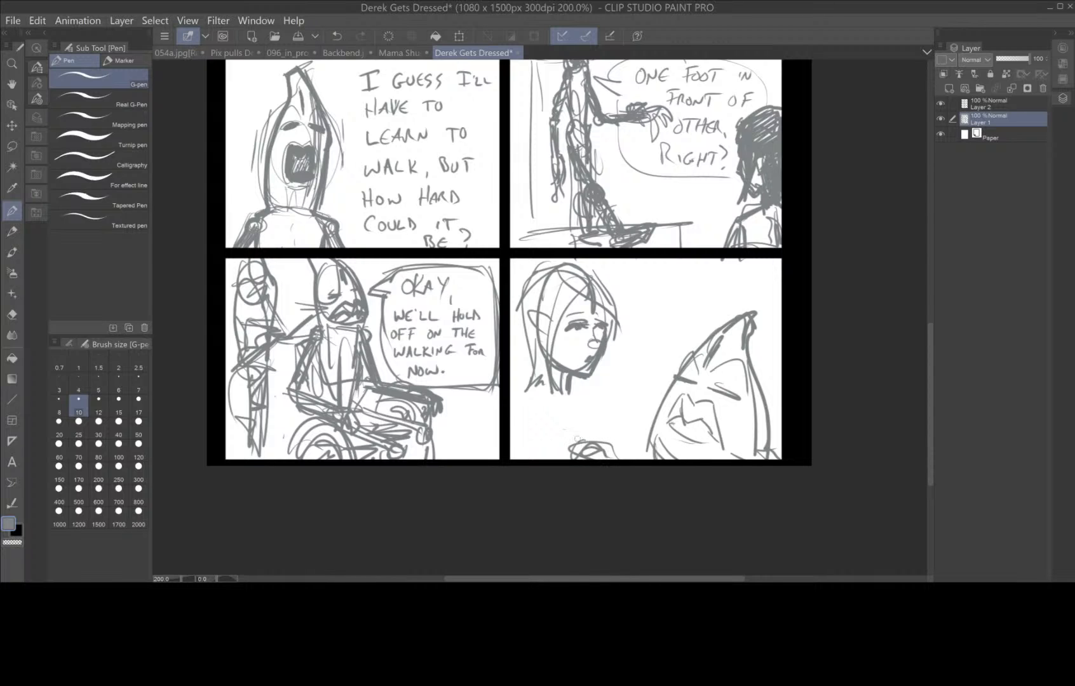
{"action": "mouse_move", "coordinate": [549, 380]}
{"action": "left_mouse_down"}
{"action": "mouse_move", "coordinate": [521, 460]}
{"action": "mouse_move", "coordinate": [515, 435]}
{"action": "left_mouse_up"}
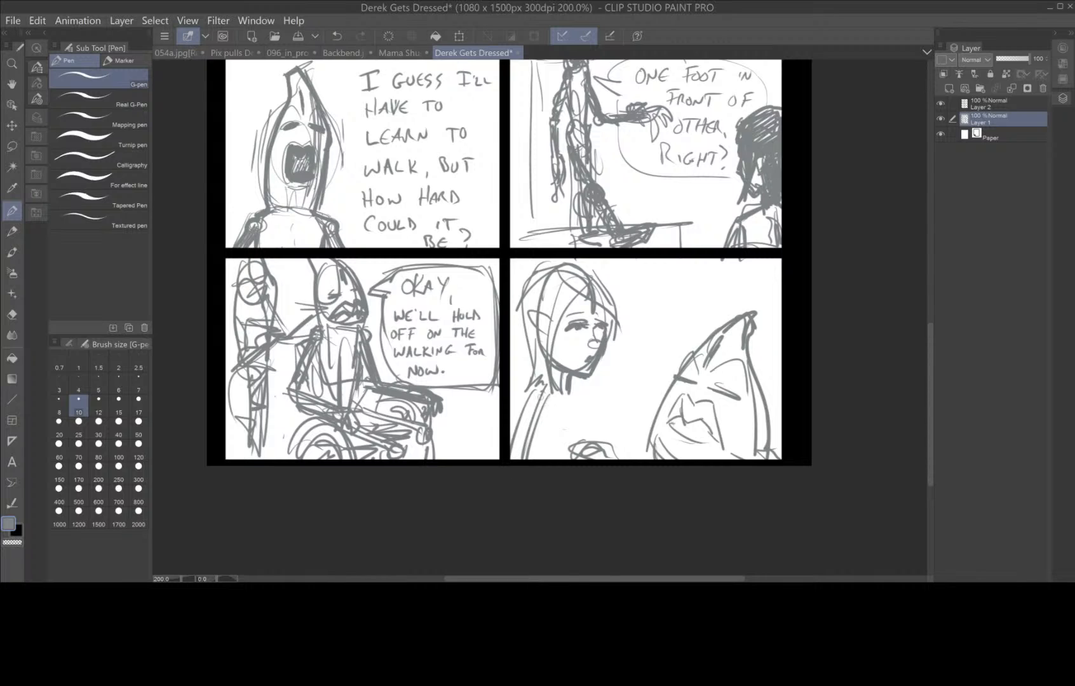
{"action": "left_click_drag", "start_coordinate": [583, 383], "coordinate": [574, 454]}
{"action": "left_click_drag", "start_coordinate": [547, 390], "coordinate": [534, 460]}
{"action": "mouse_move", "coordinate": [589, 391]}
{"action": "left_mouse_down"}
{"action": "mouse_move", "coordinate": [609, 446]}
{"action": "mouse_move", "coordinate": [636, 442]}
{"action": "mouse_move", "coordinate": [646, 421]}
{"action": "left_mouse_up"}
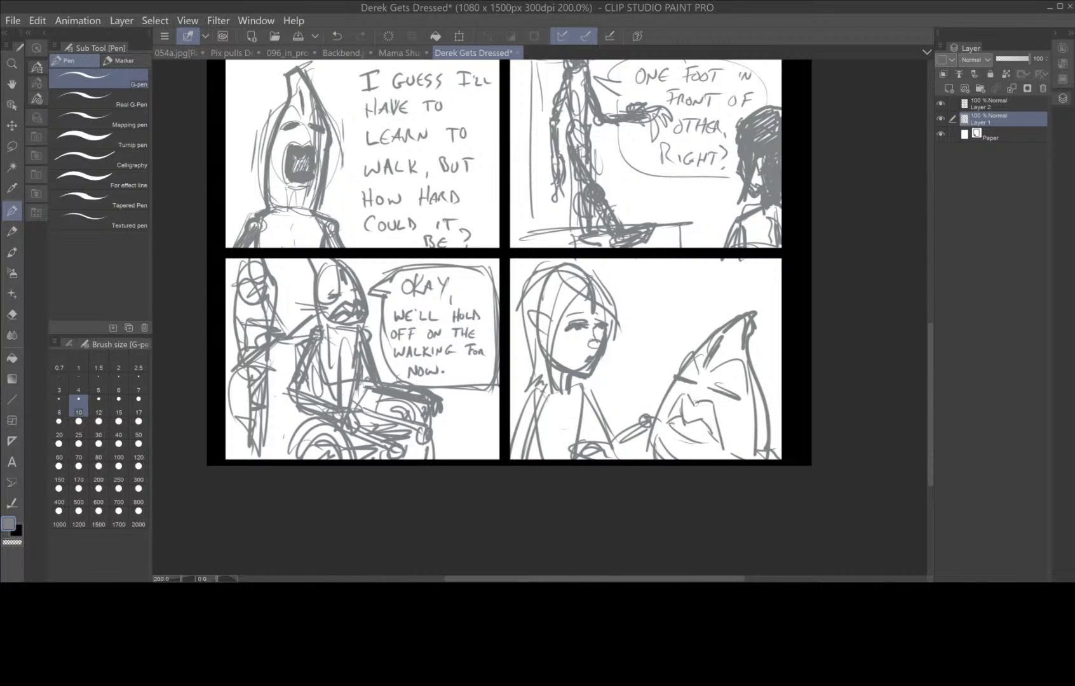
- Darken the pointed-head character's mouth and reinforce the head's contour in the eighth panel
{"action": "left_click_drag", "start_coordinate": [751, 337], "coordinate": [751, 453]}
{"action": "mouse_move", "coordinate": [667, 422]}
{"action": "left_mouse_down"}
{"action": "mouse_move", "coordinate": [705, 423]}
{"action": "mouse_move", "coordinate": [710, 445]}
{"action": "mouse_move", "coordinate": [691, 420]}
{"action": "mouse_move", "coordinate": [673, 430]}
{"action": "mouse_move", "coordinate": [682, 457]}
{"action": "mouse_move", "coordinate": [664, 443]}
{"action": "left_mouse_up"}
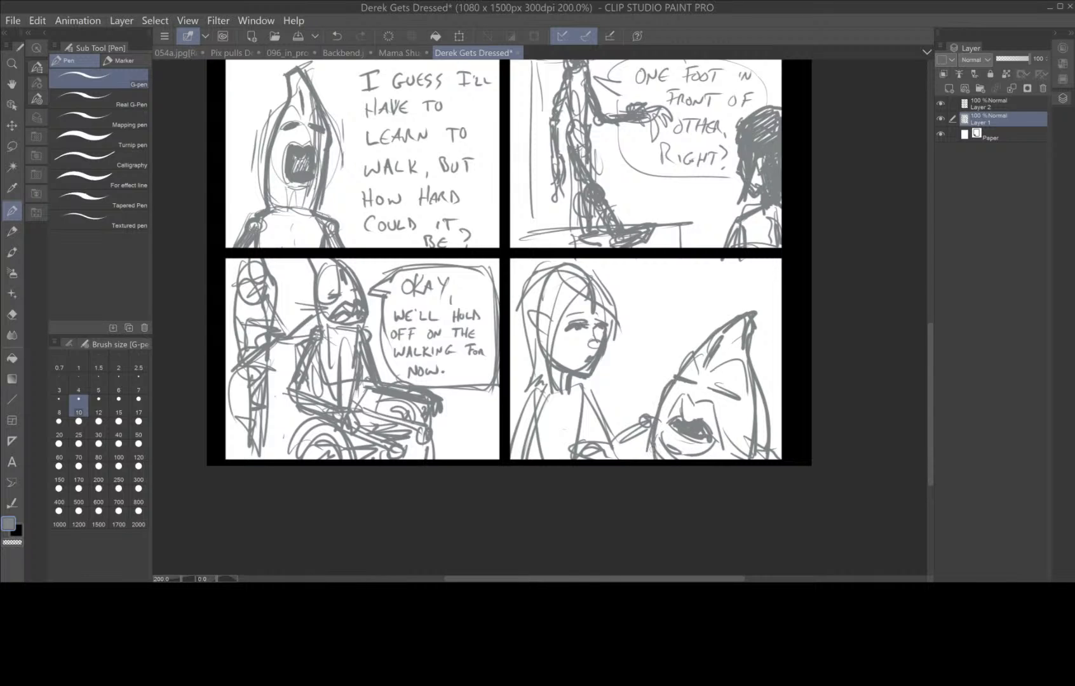
{"action": "left_click_drag", "start_coordinate": [750, 346], "coordinate": [760, 338]}
- Letter "OTHER THAN THAT," as the first dialogue line across the top of the eighth panel
{"action": "left_click_drag", "start_coordinate": [634, 268], "coordinate": [634, 269]}
{"action": "mouse_move", "coordinate": [643, 266]}
{"action": "left_mouse_down"}
{"action": "mouse_move", "coordinate": [693, 256]}
{"action": "mouse_move", "coordinate": [696, 284]}
{"action": "left_mouse_up"}
{"action": "mouse_move", "coordinate": [690, 268]}
{"action": "left_mouse_down"}
{"action": "mouse_move", "coordinate": [702, 267]}
{"action": "mouse_move", "coordinate": [704, 282]}
{"action": "left_mouse_up"}
{"action": "left_click_drag", "start_coordinate": [712, 267], "coordinate": [712, 282]}
{"action": "mouse_move", "coordinate": [704, 274]}
{"action": "left_mouse_down"}
{"action": "mouse_move", "coordinate": [718, 267]}
{"action": "mouse_move", "coordinate": [722, 277]}
{"action": "left_mouse_up"}
{"action": "mouse_move", "coordinate": [729, 282]}
{"action": "left_mouse_down"}
{"action": "mouse_move", "coordinate": [747, 267]}
{"action": "mouse_move", "coordinate": [743, 283]}
{"action": "left_mouse_up"}
{"action": "left_click_drag", "start_coordinate": [748, 267], "coordinate": [755, 282]}
{"action": "left_click_drag", "start_coordinate": [747, 275], "coordinate": [761, 268]}
{"action": "mouse_move", "coordinate": [761, 268]}
{"action": "left_mouse_down"}
{"action": "mouse_move", "coordinate": [767, 283]}
{"action": "mouse_move", "coordinate": [775, 272]}
{"action": "left_mouse_up"}
{"action": "left_click_drag", "start_coordinate": [768, 272], "coordinate": [768, 282]}
{"action": "left_click_drag", "start_coordinate": [771, 284], "coordinate": [768, 291]}
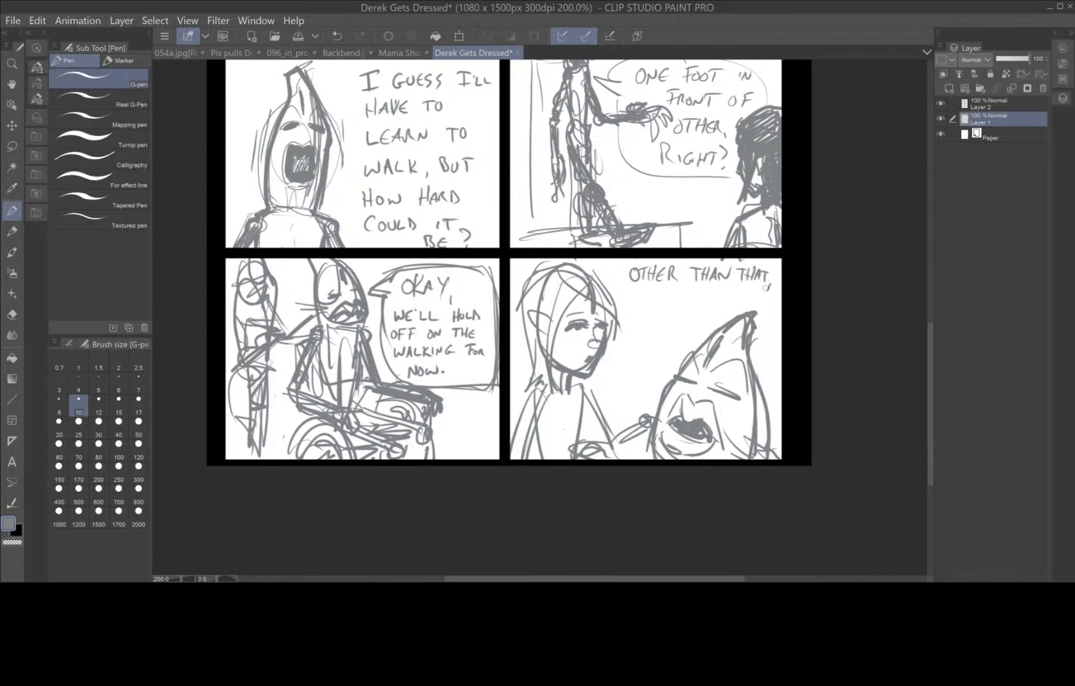
- Letter "HOW'S MY DISGUISE" on the next two lines and outline a speech balloon around the eighth panel's dialogue
{"action": "left_click_drag", "start_coordinate": [633, 293], "coordinate": [633, 307]}
{"action": "mouse_move", "coordinate": [643, 293]}
{"action": "left_mouse_down"}
{"action": "mouse_move", "coordinate": [643, 307]}
{"action": "mouse_move", "coordinate": [666, 295]}
{"action": "mouse_move", "coordinate": [670, 306]}
{"action": "left_mouse_up"}
{"action": "left_click_drag", "start_coordinate": [695, 307], "coordinate": [712, 302]}
{"action": "left_click_drag", "start_coordinate": [717, 291], "coordinate": [710, 310]}
{"action": "mouse_move", "coordinate": [642, 326]}
{"action": "left_mouse_down"}
{"action": "mouse_move", "coordinate": [643, 335]}
{"action": "mouse_move", "coordinate": [699, 321]}
{"action": "mouse_move", "coordinate": [701, 331]}
{"action": "left_mouse_up"}
{"action": "left_click_drag", "start_coordinate": [709, 318], "coordinate": [713, 331]}
{"action": "left_click_drag", "start_coordinate": [712, 319], "coordinate": [720, 321]}
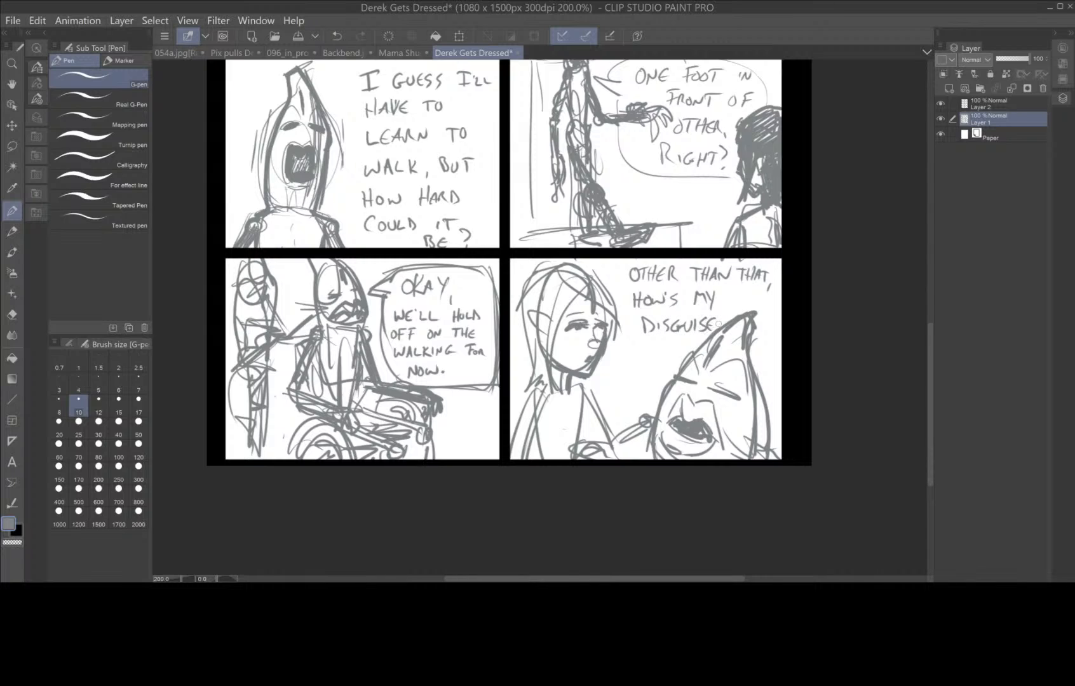
{"action": "mouse_move", "coordinate": [623, 265]}
{"action": "left_mouse_down"}
{"action": "mouse_move", "coordinate": [660, 341]}
{"action": "mouse_move", "coordinate": [781, 323]}
{"action": "left_mouse_up"}
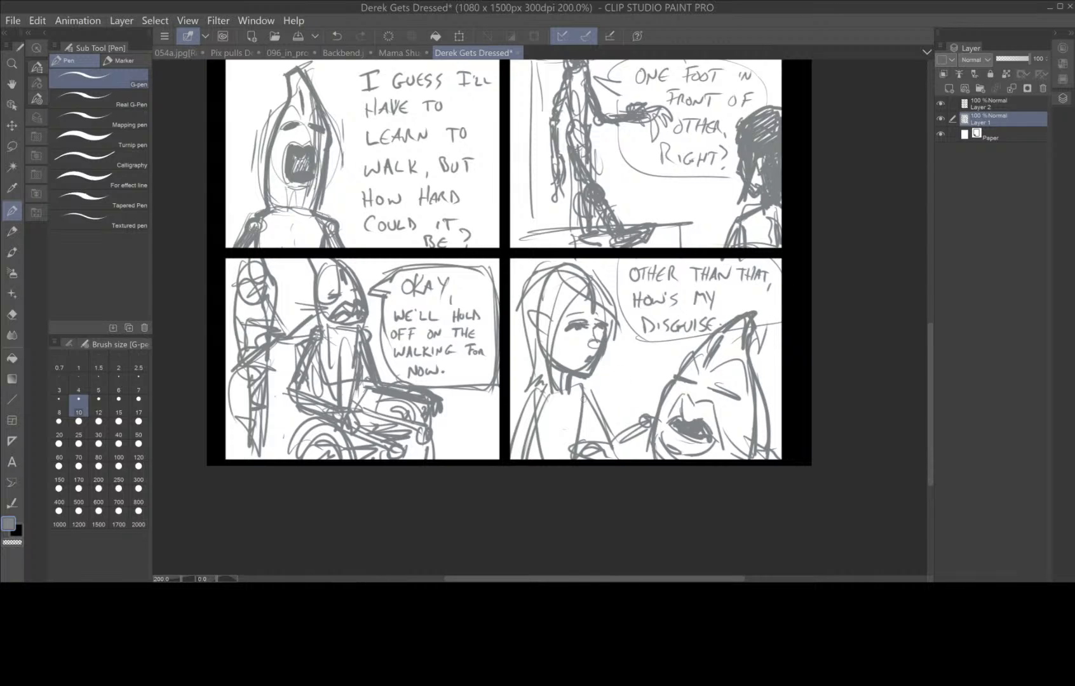
- Letter "IT NEEDS WORK" in a small balloon with a tail over the woman's torso in the eighth panel
{"action": "mouse_move", "coordinate": [575, 401]}
{"action": "left_mouse_down"}
{"action": "mouse_move", "coordinate": [638, 402]}
{"action": "mouse_move", "coordinate": [558, 438]}
{"action": "left_mouse_up"}
{"action": "left_click_drag", "start_coordinate": [642, 382], "coordinate": [643, 415]}
{"action": "mouse_move", "coordinate": [624, 372]}
{"action": "left_mouse_down"}
{"action": "mouse_move", "coordinate": [607, 388]}
{"action": "mouse_move", "coordinate": [628, 389]}
{"action": "mouse_move", "coordinate": [579, 413]}
{"action": "mouse_move", "coordinate": [622, 425]}
{"action": "mouse_move", "coordinate": [605, 438]}
{"action": "mouse_move", "coordinate": [638, 430]}
{"action": "left_mouse_up"}
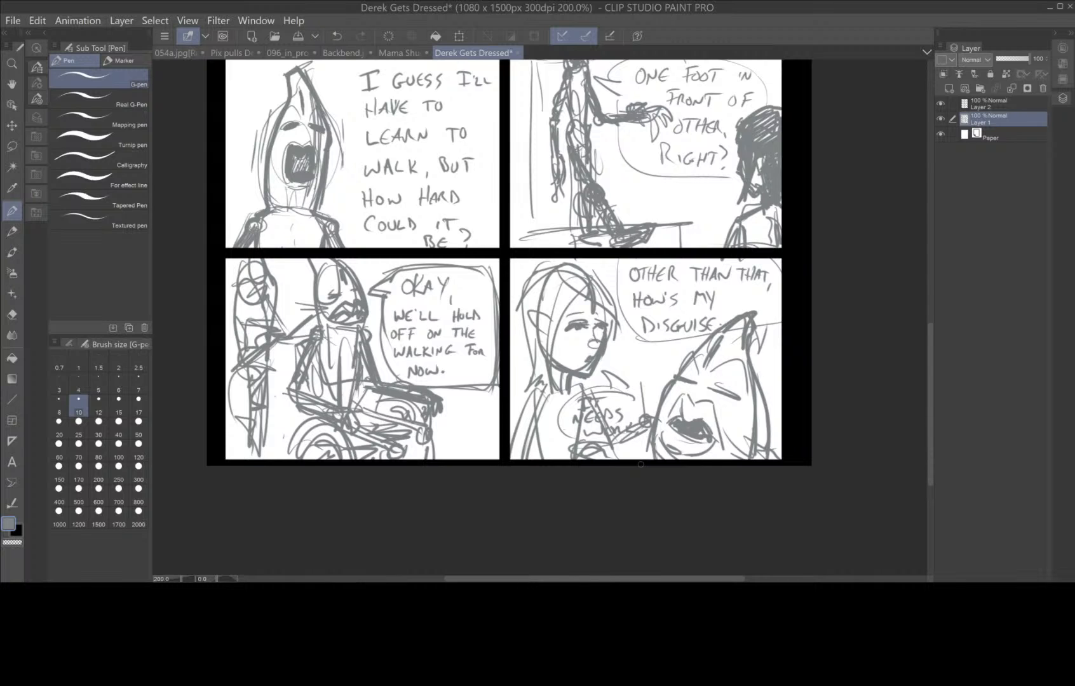
{"action": "scroll", "coordinate": [641, 463], "scroll_direction": "down", "scroll_amount": 2}
{"action": "left_click_drag", "start_coordinate": [643, 324], "coordinate": [609, 367]}
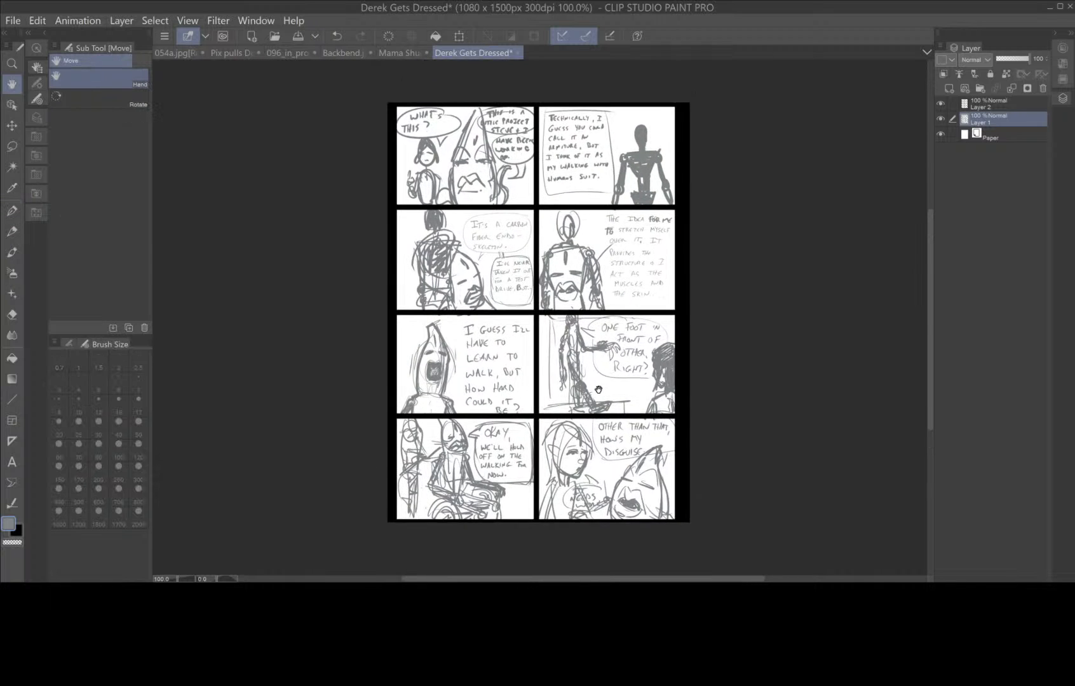